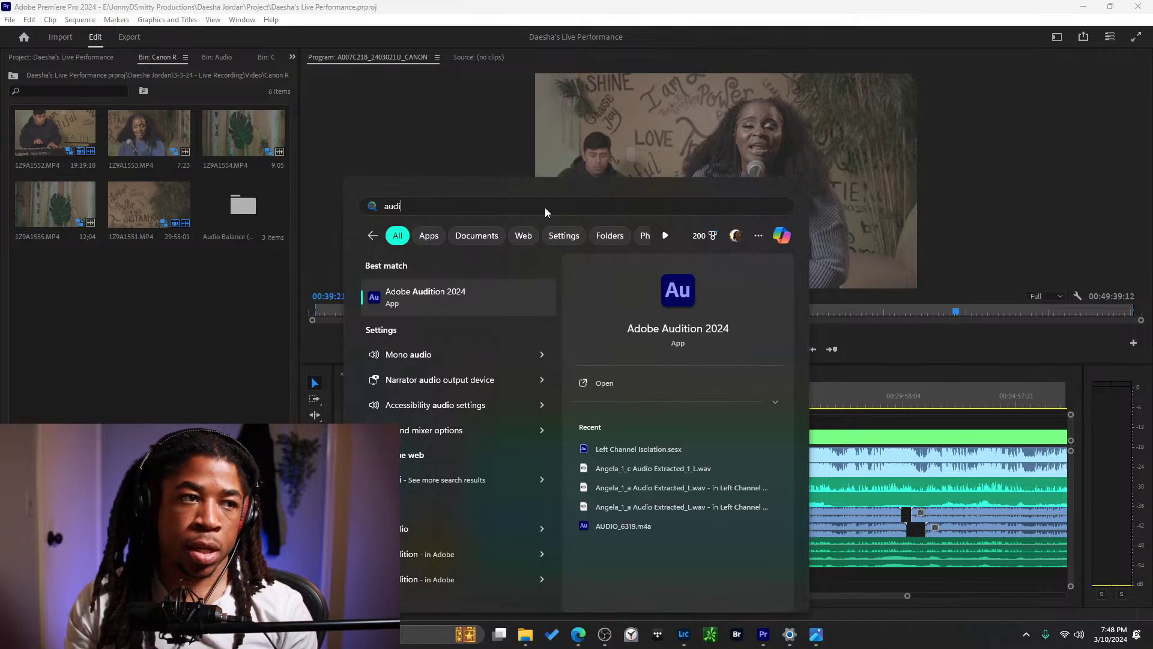
Launch Adobe Audition 2024 and open the recent session Audio Balance.sesx.
left_click(477, 297)
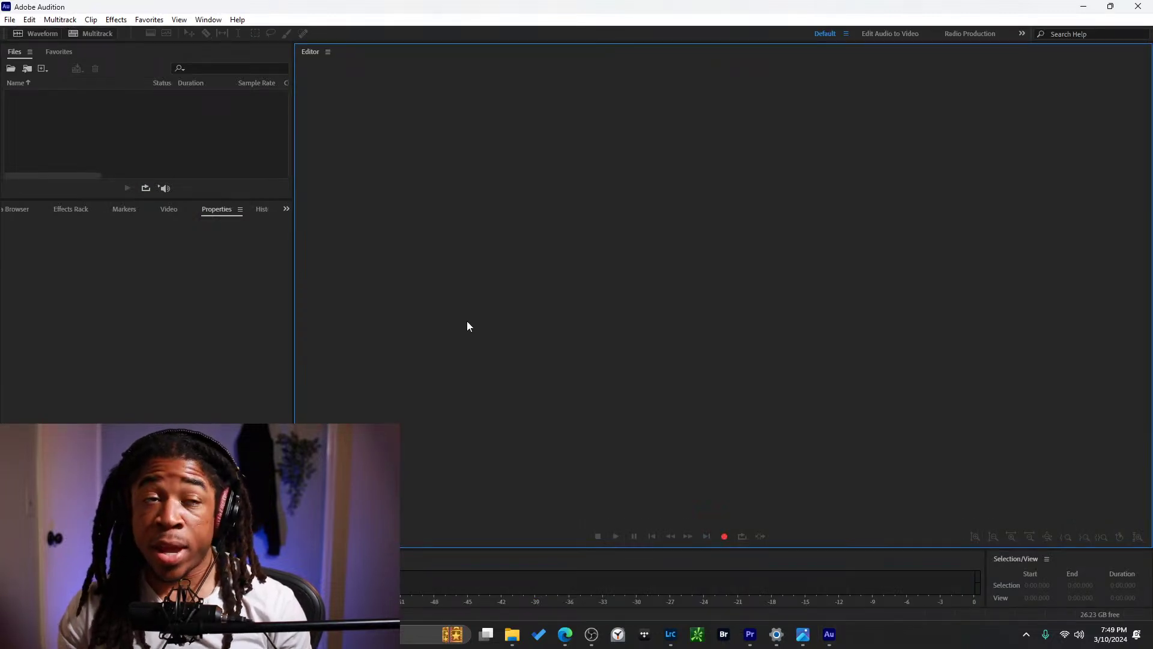
left_click(10, 20)
mouse_move(103, 73)
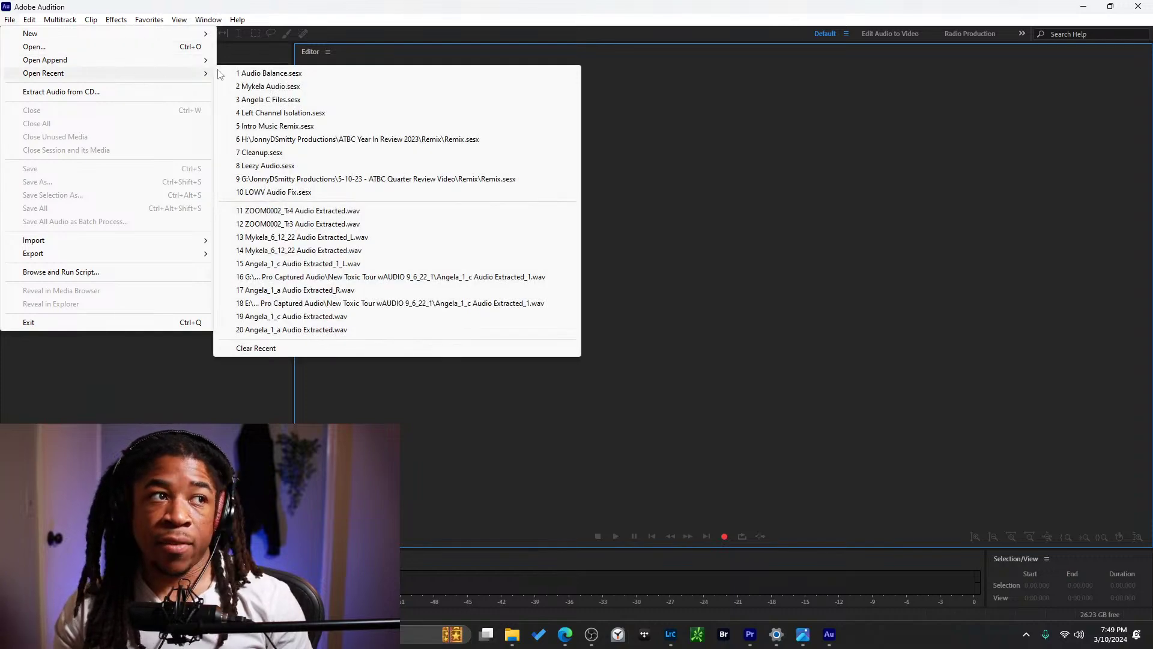
left_click(293, 73)
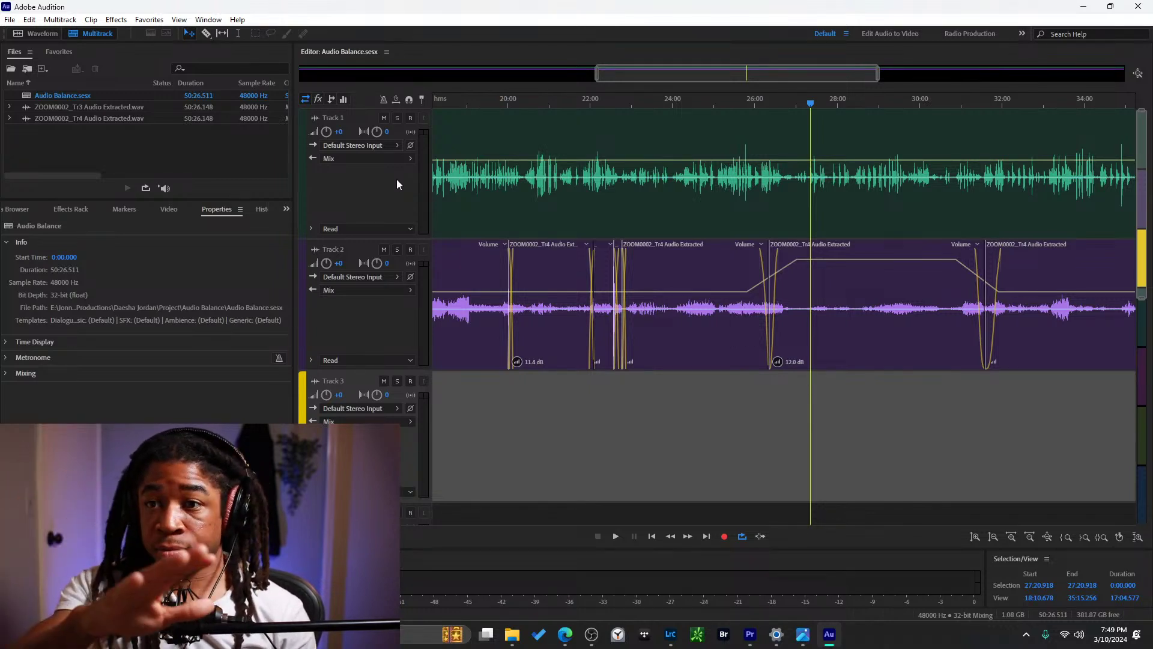
Delete all the ZOOM0002_Tr4 audio clips from Track 2 of the multitrack session.
scroll(852, 226, "right", 1)
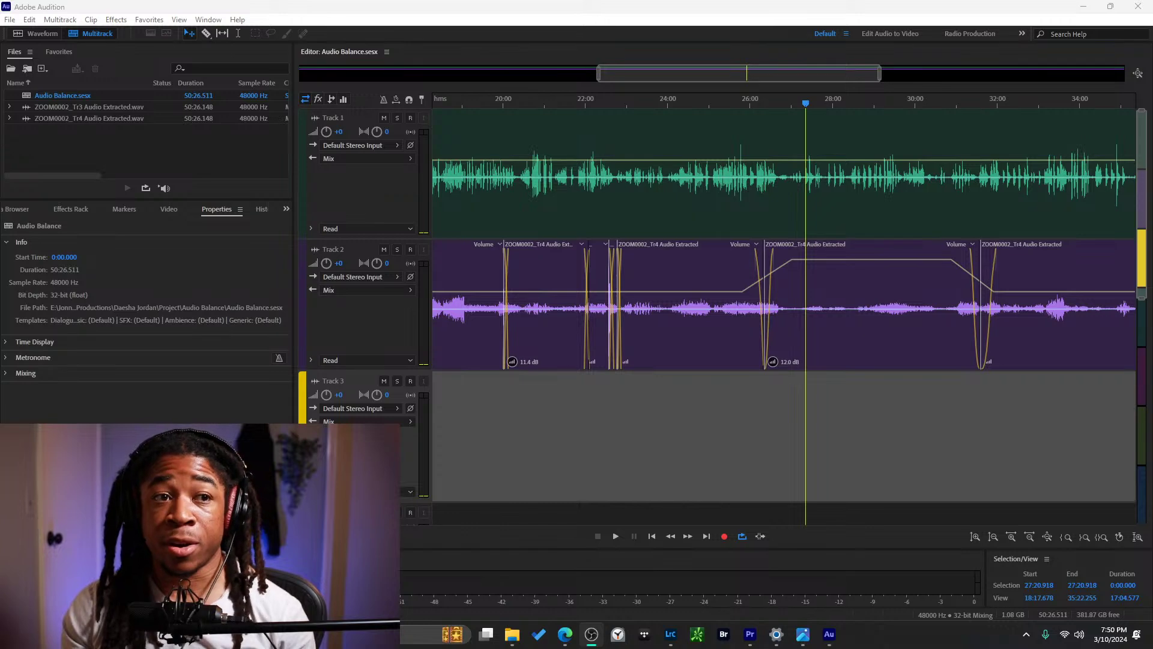
scroll(659, 340, "down", 3)
scroll(660, 340, "up", 2)
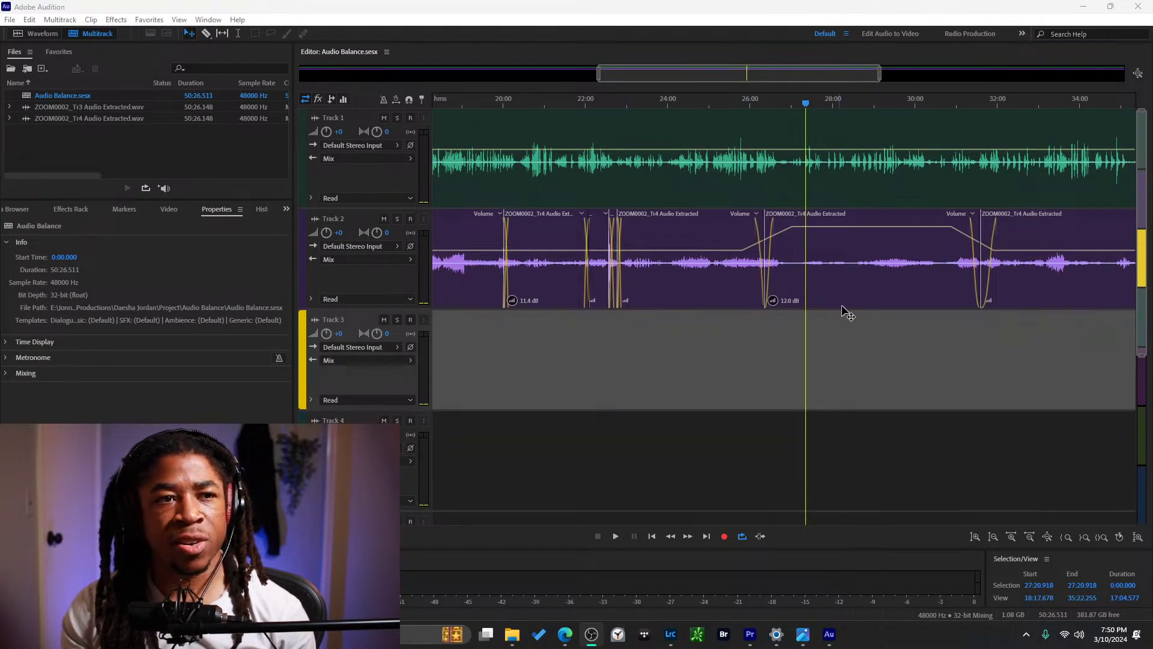
left_click_drag(1085, 345, 505, 259)
key("Delete")
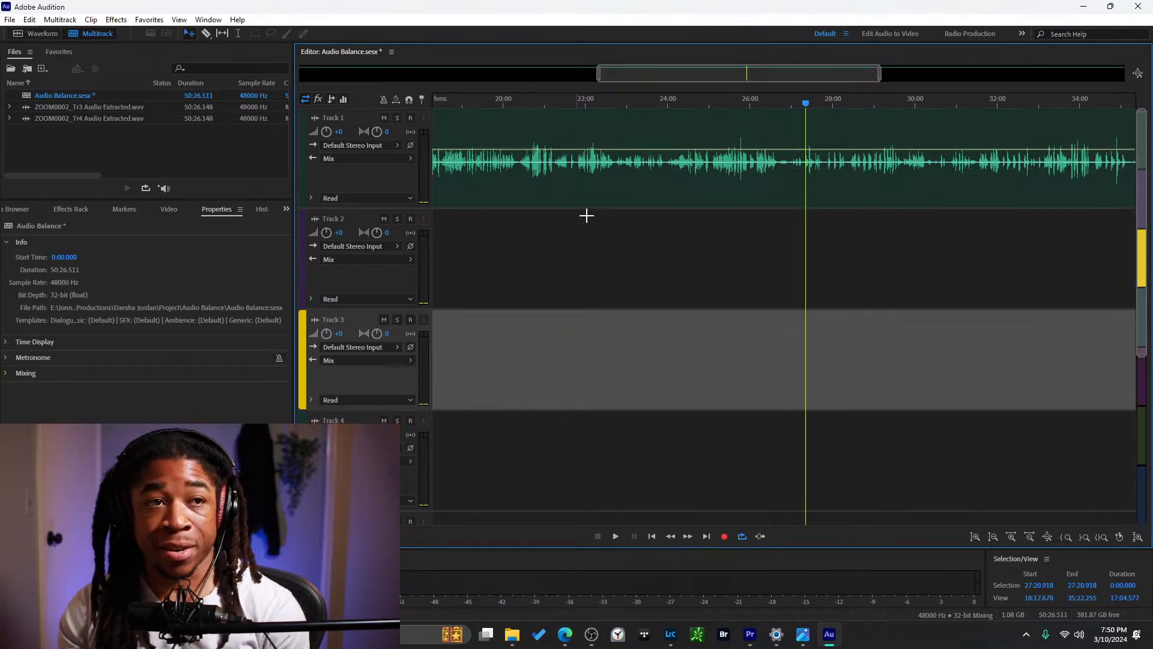
scroll(771, 90, "down", 3)
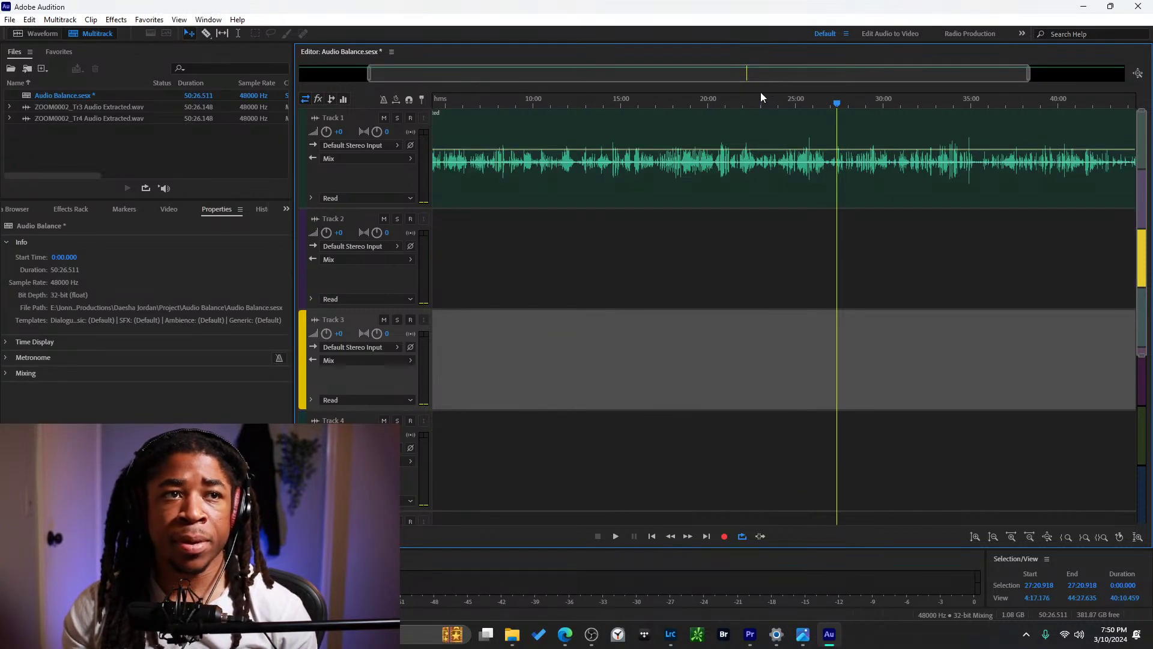
scroll(760, 93, "down", 3)
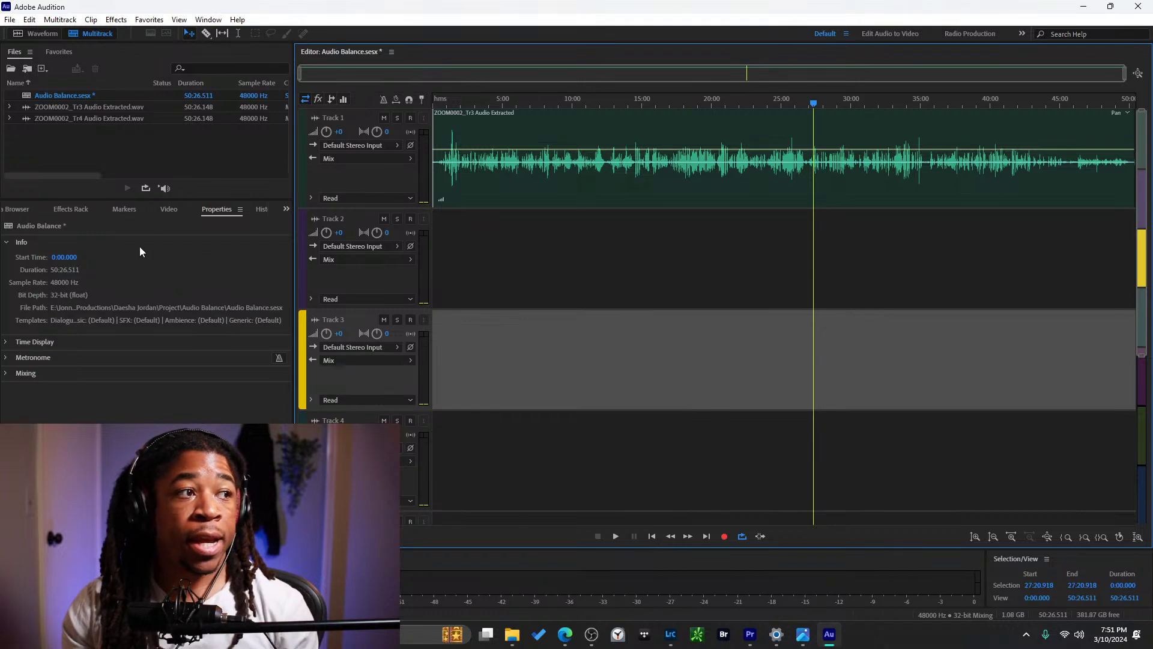
Add ZOOM0002_Tr4 Audio Extracted.wav to the Batch Process list.
left_click(285, 210)
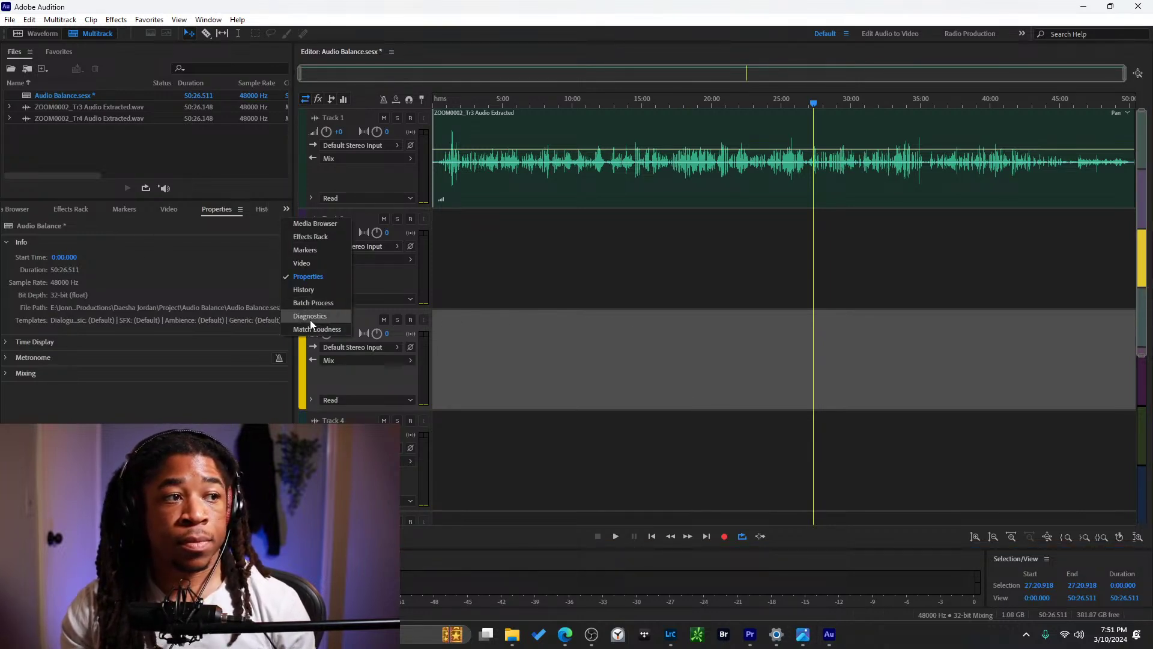
left_click(311, 303)
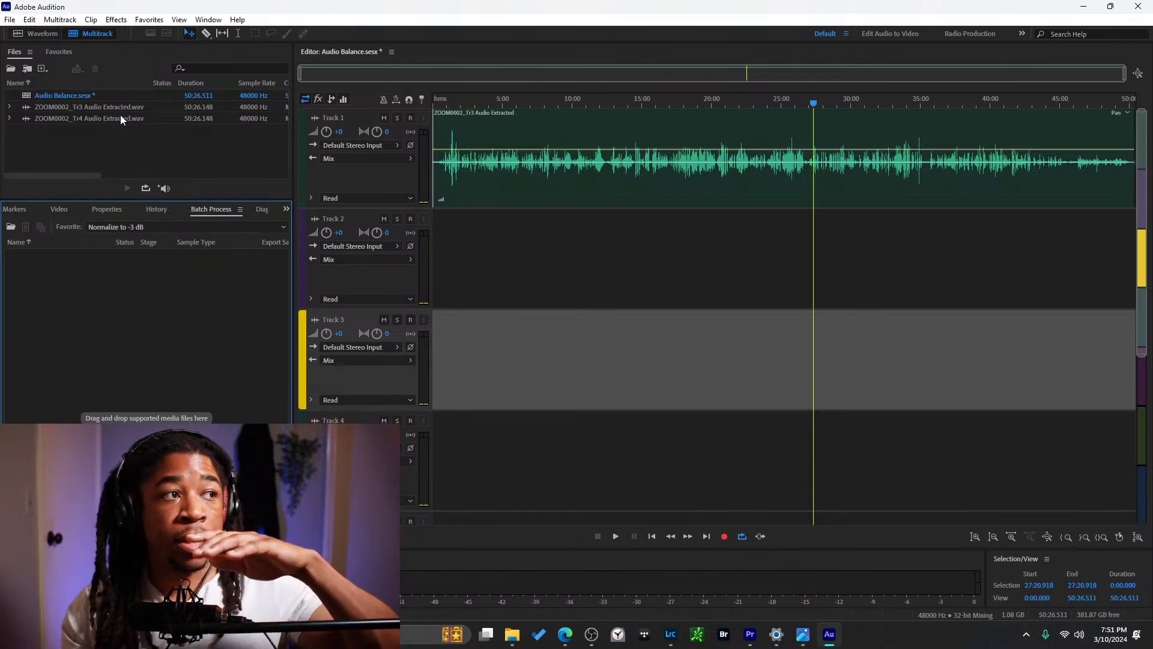
left_click_drag(121, 118, 143, 314)
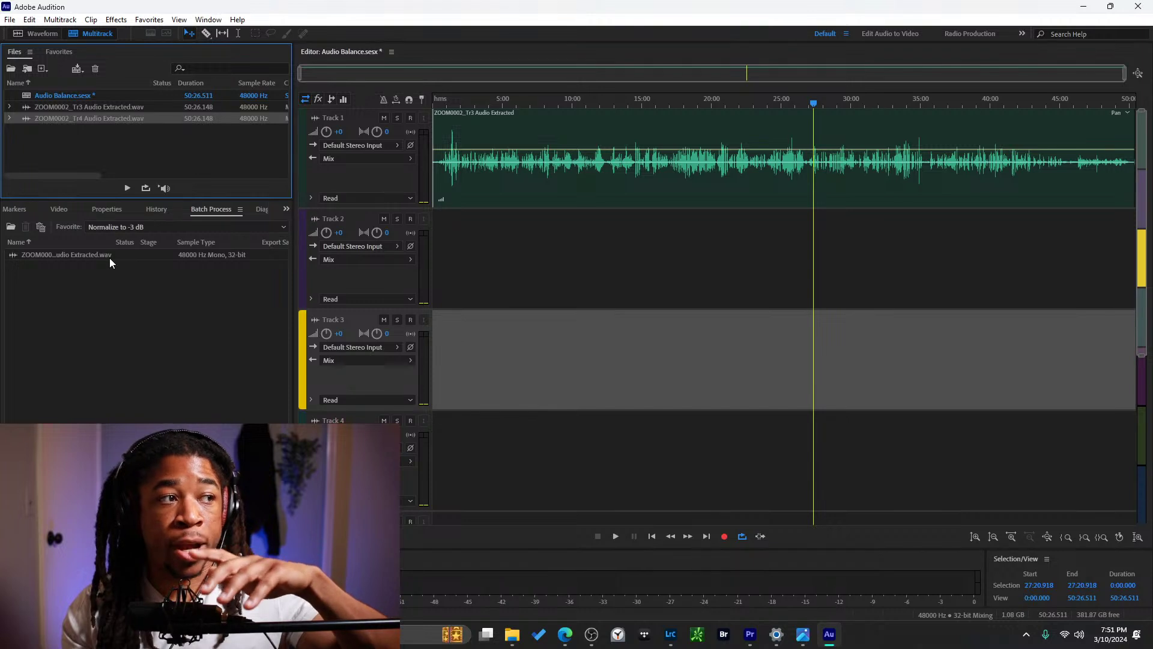
left_click(202, 228)
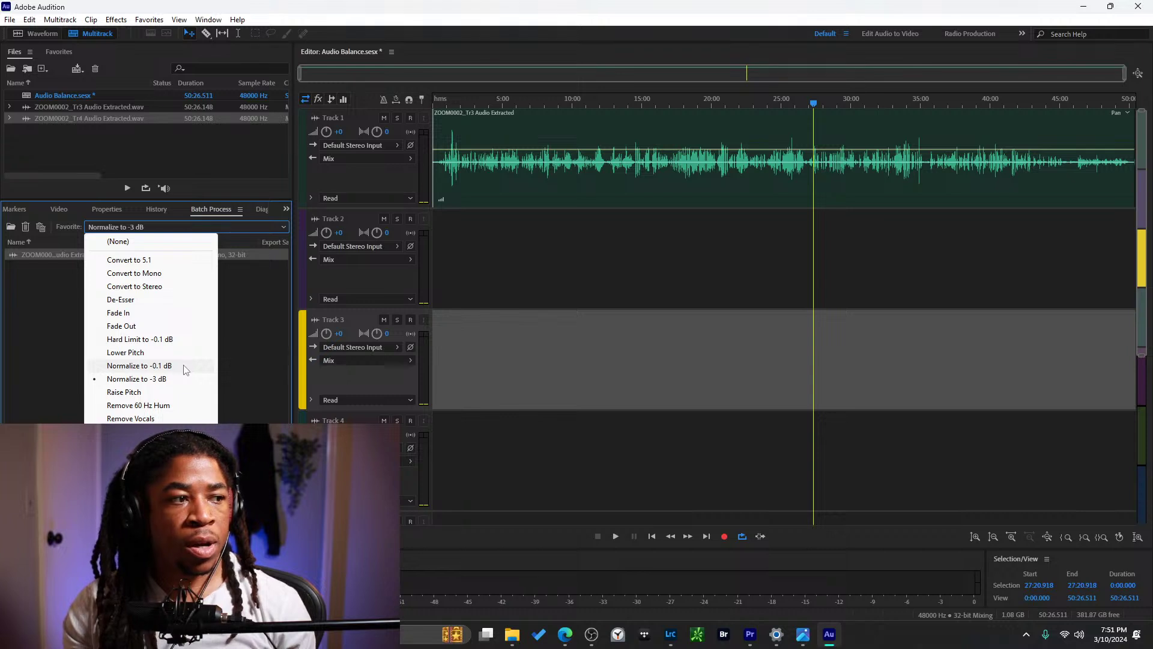
left_click(241, 374)
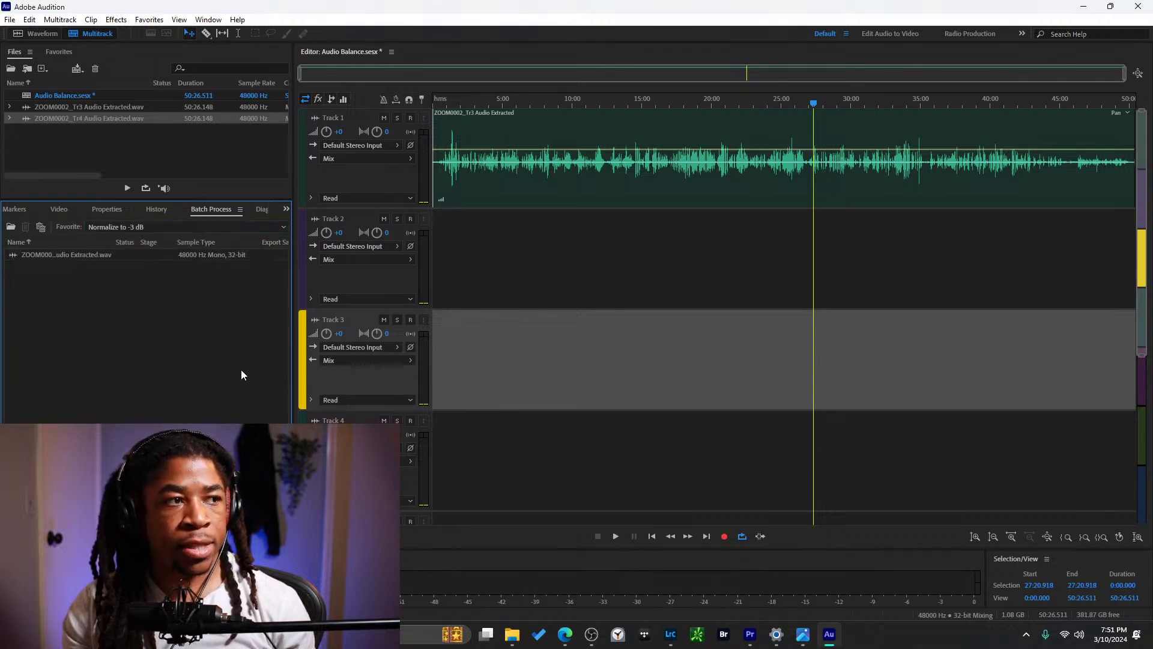
left_click(260, 210)
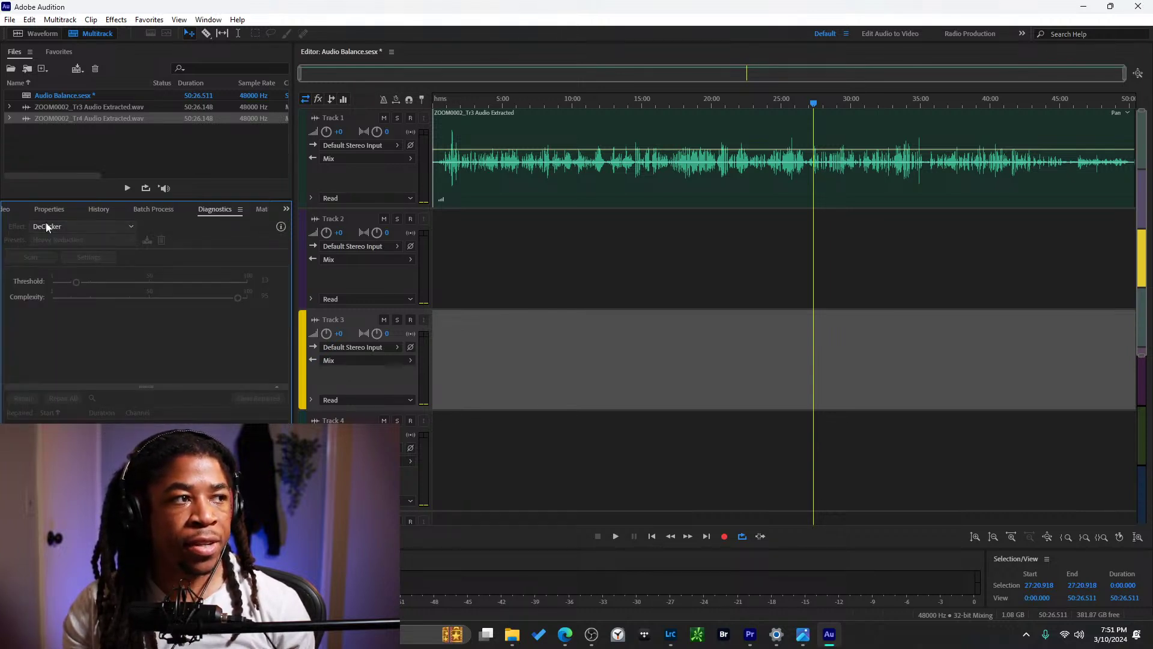
left_click(67, 229)
left_click(68, 230)
Add ZOOM0002_Tr4 Audio Extracted.wav to the Match Loudness list and process its loudness.
left_click(255, 209)
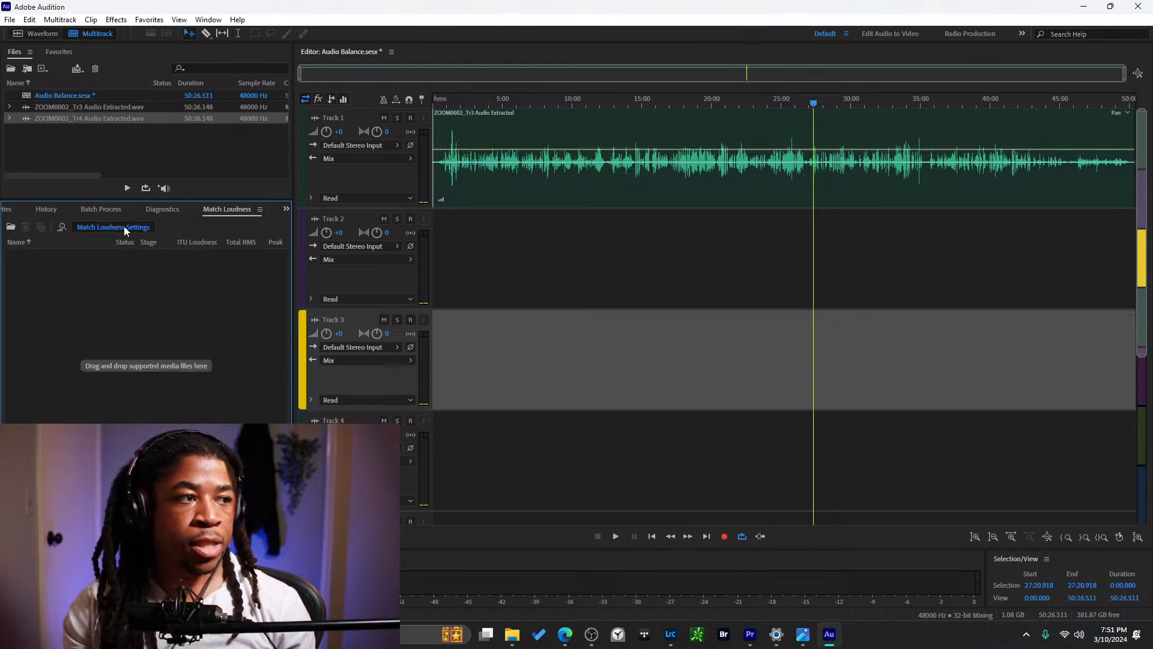
left_click_drag(103, 122, 124, 320)
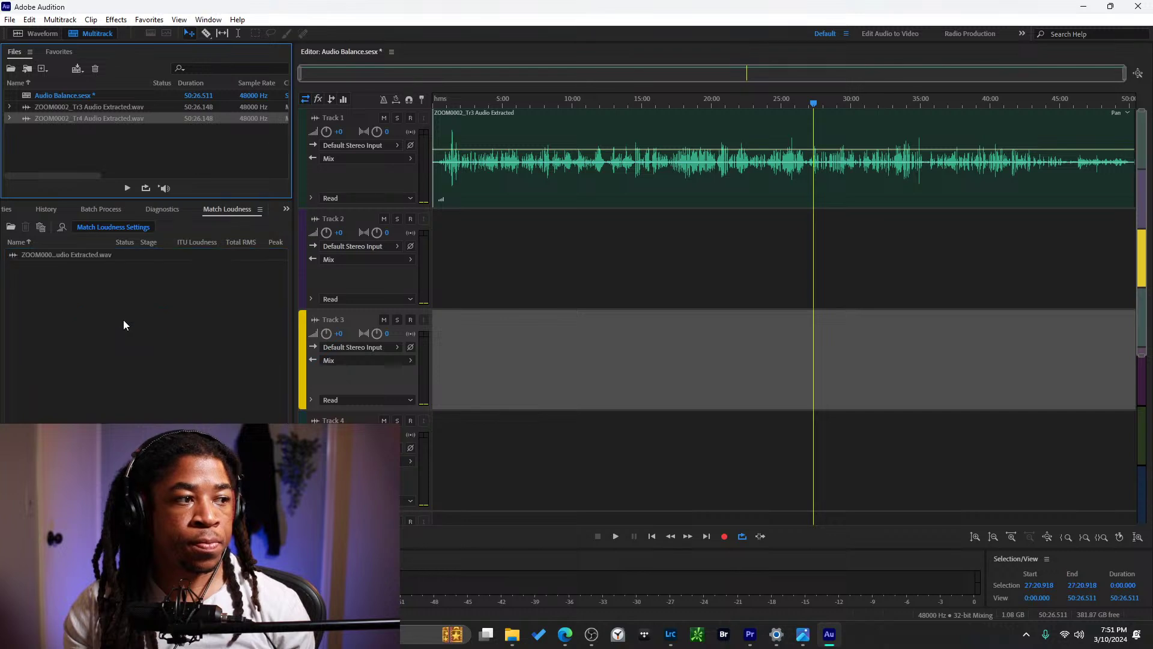
right_click(47, 371)
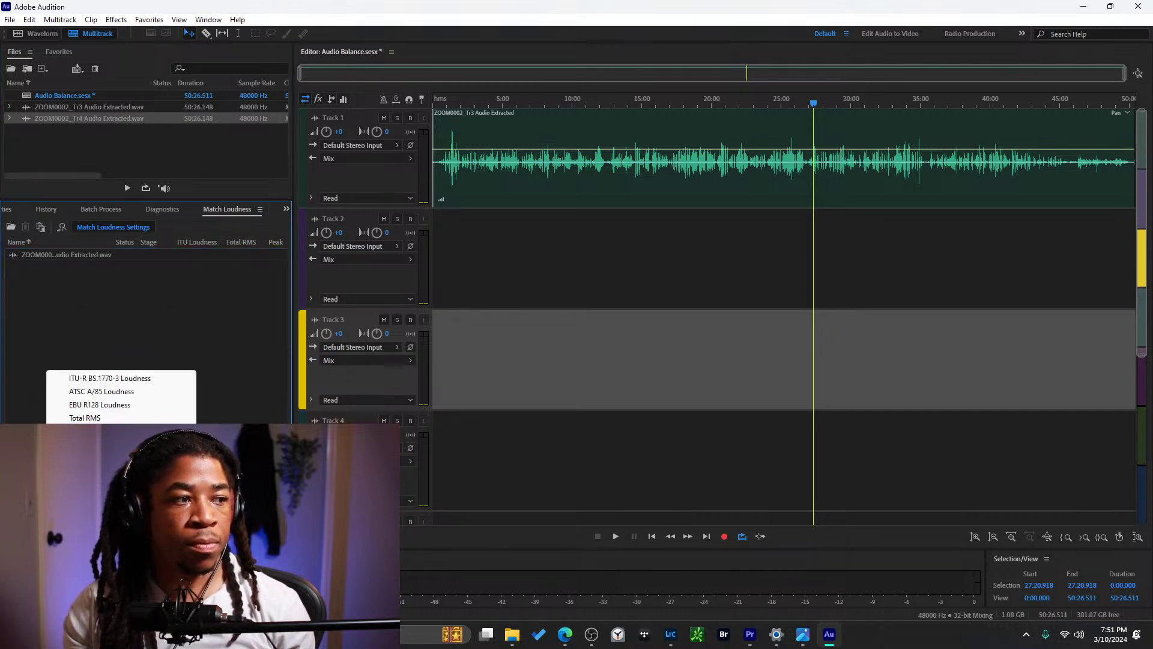
key("Escape")
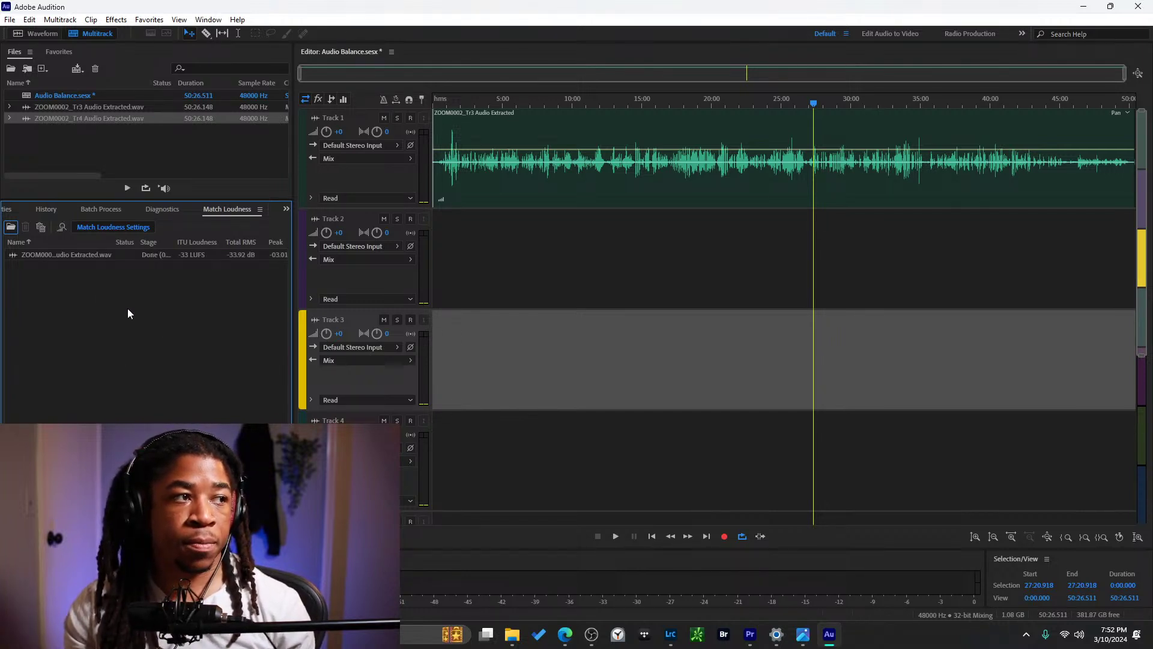
left_click(77, 258)
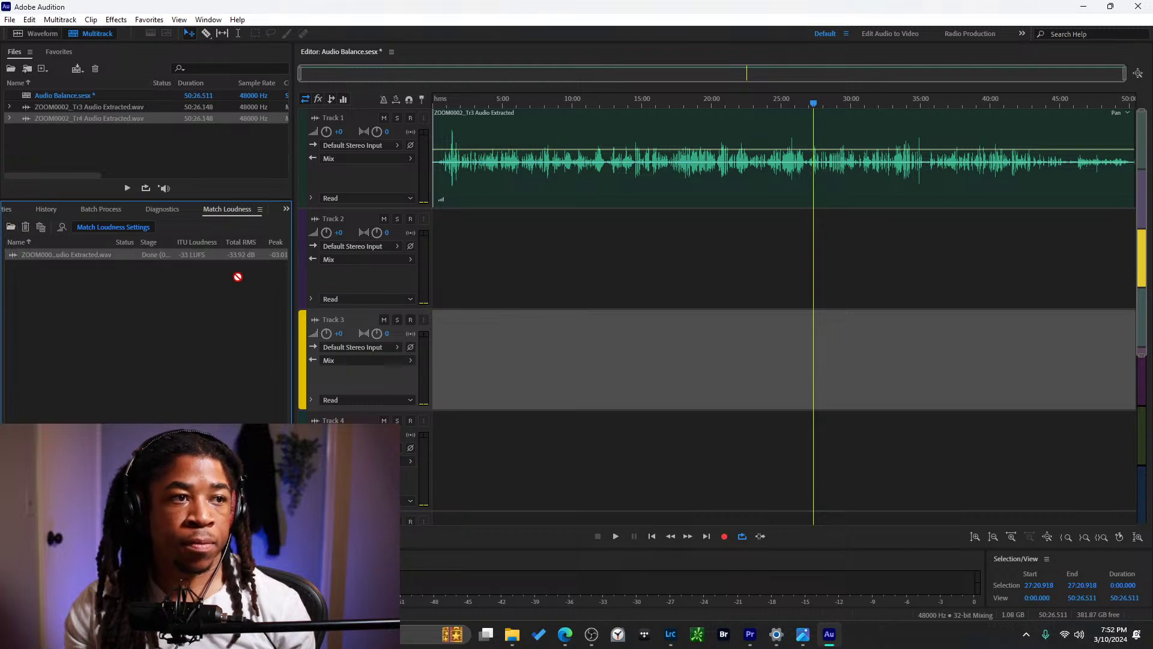
right_click(50, 261)
left_click(35, 272)
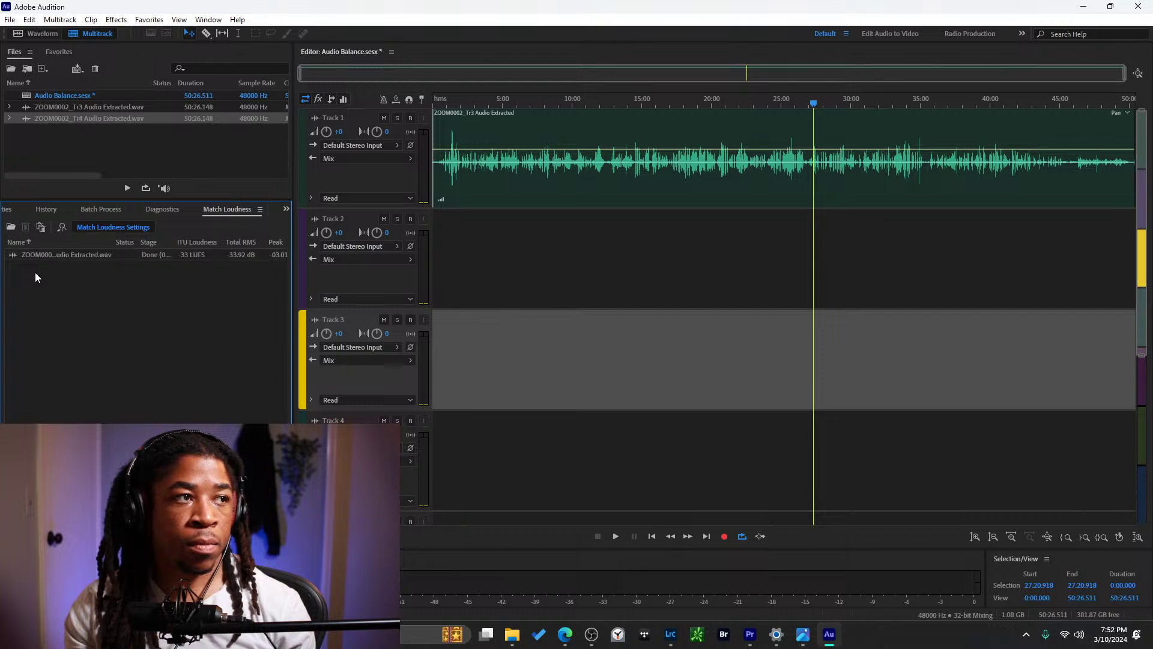
scroll(74, 172, "right", 3)
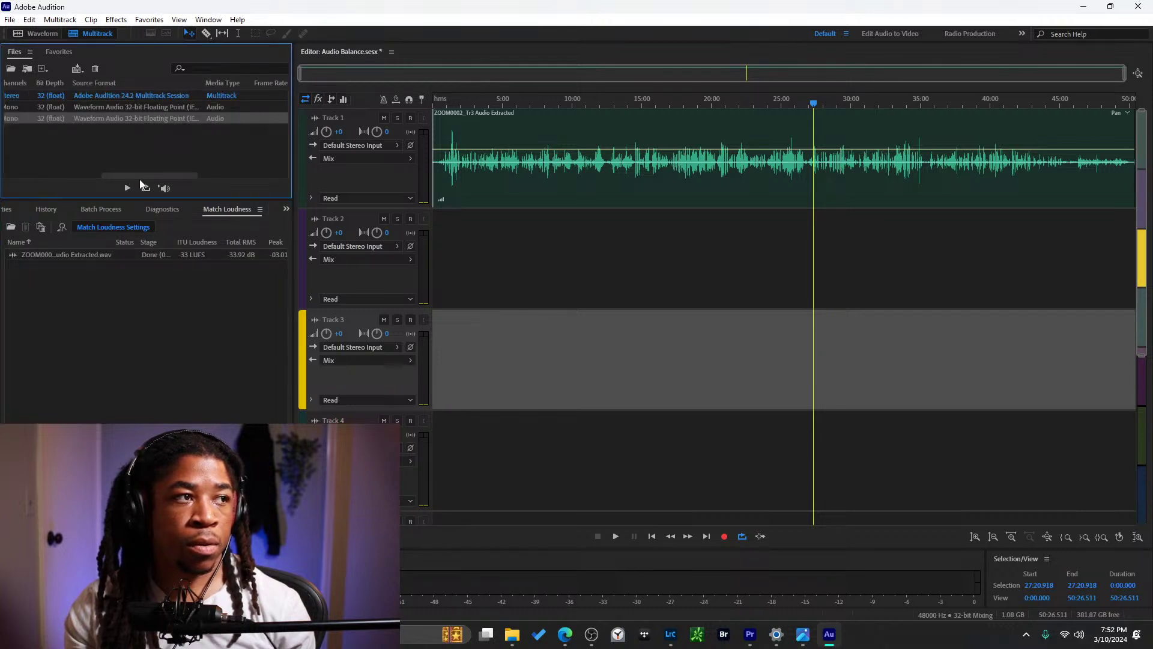
left_click_drag(160, 176, 57, 162)
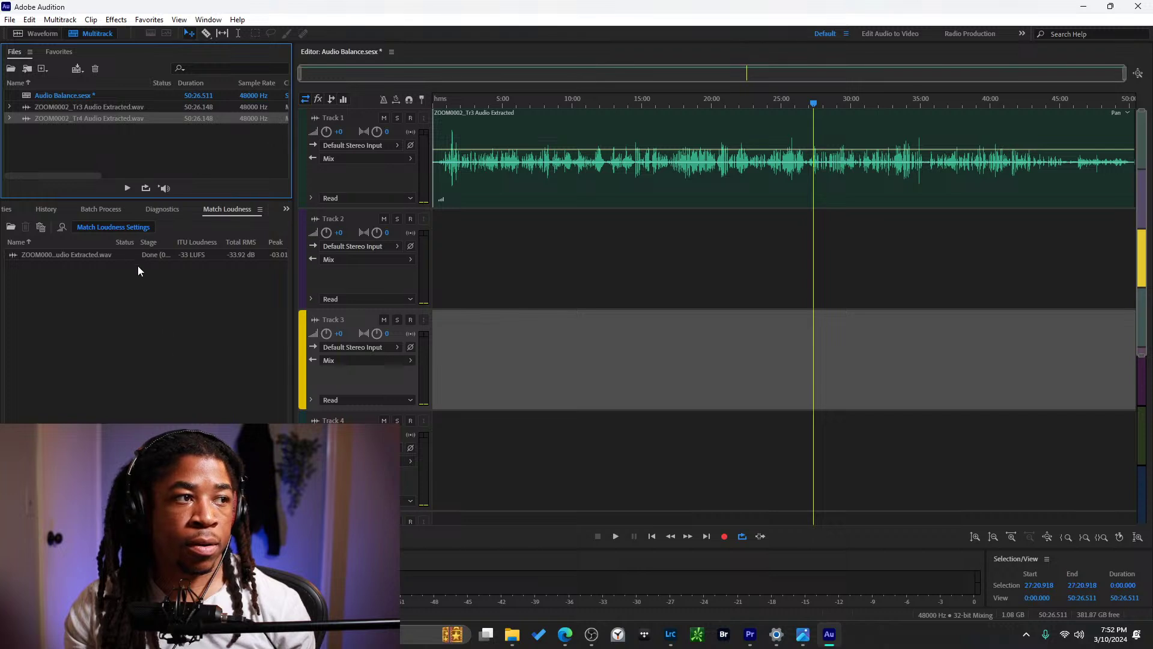
Open ZOOM0002_Tr4 Audio Extracted.wav in the waveform editor and play the quiet passage from about 27:45.
double_click(72, 252)
right_click(72, 252)
key("Escape")
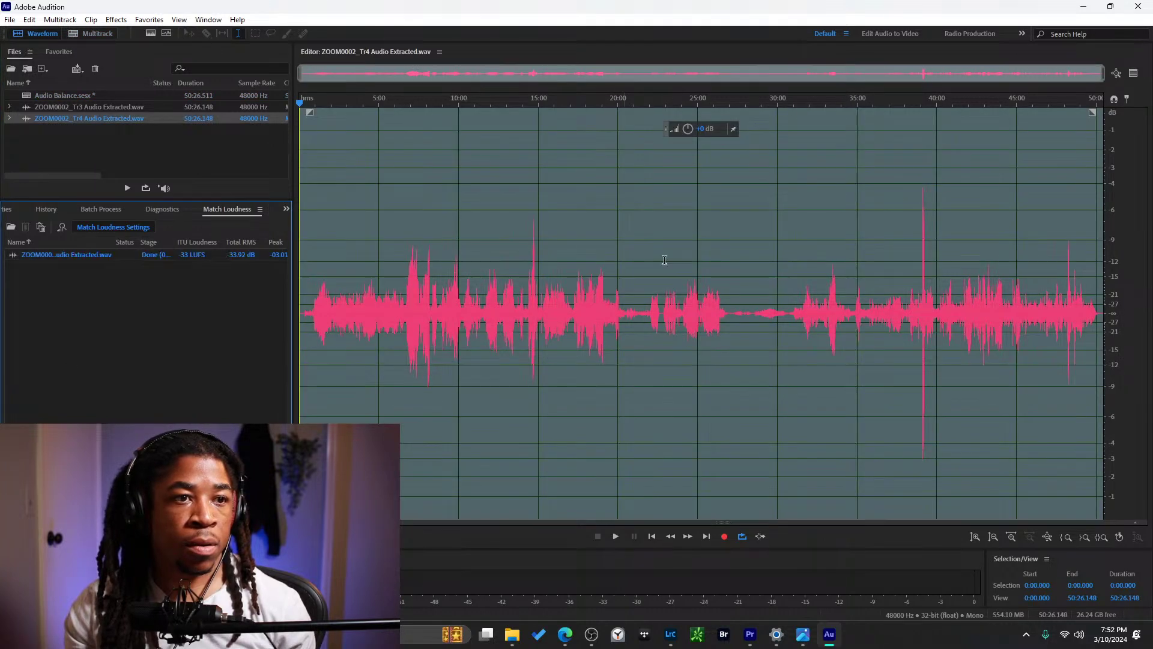
left_click(742, 102)
key("space")
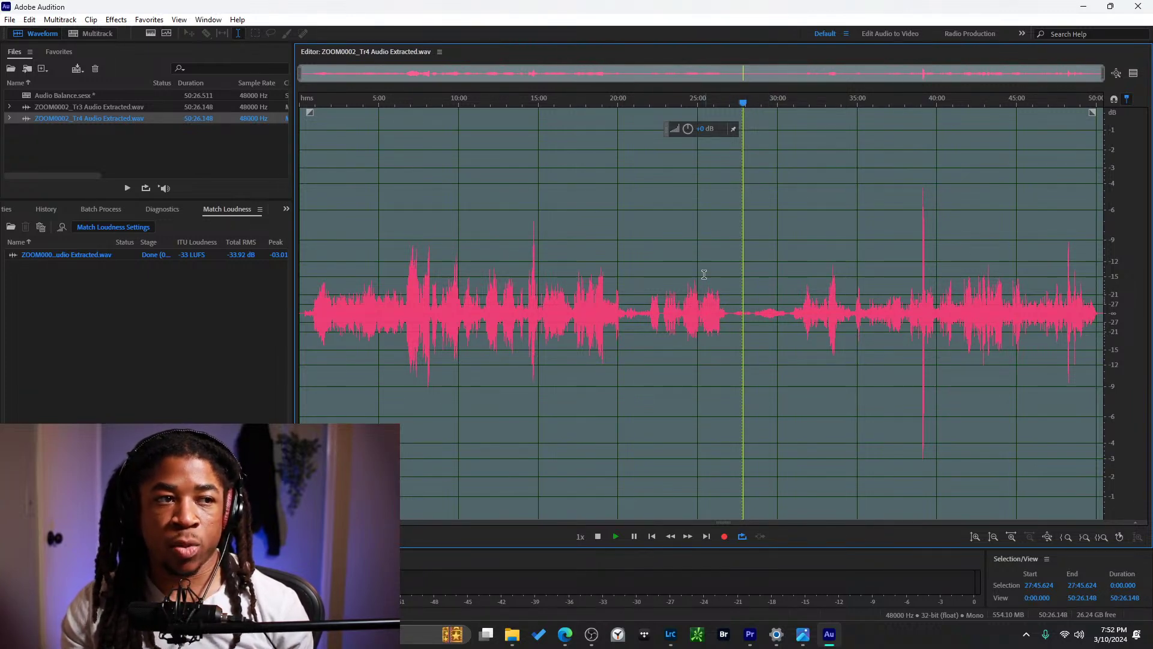
left_click(208, 292)
key("space")
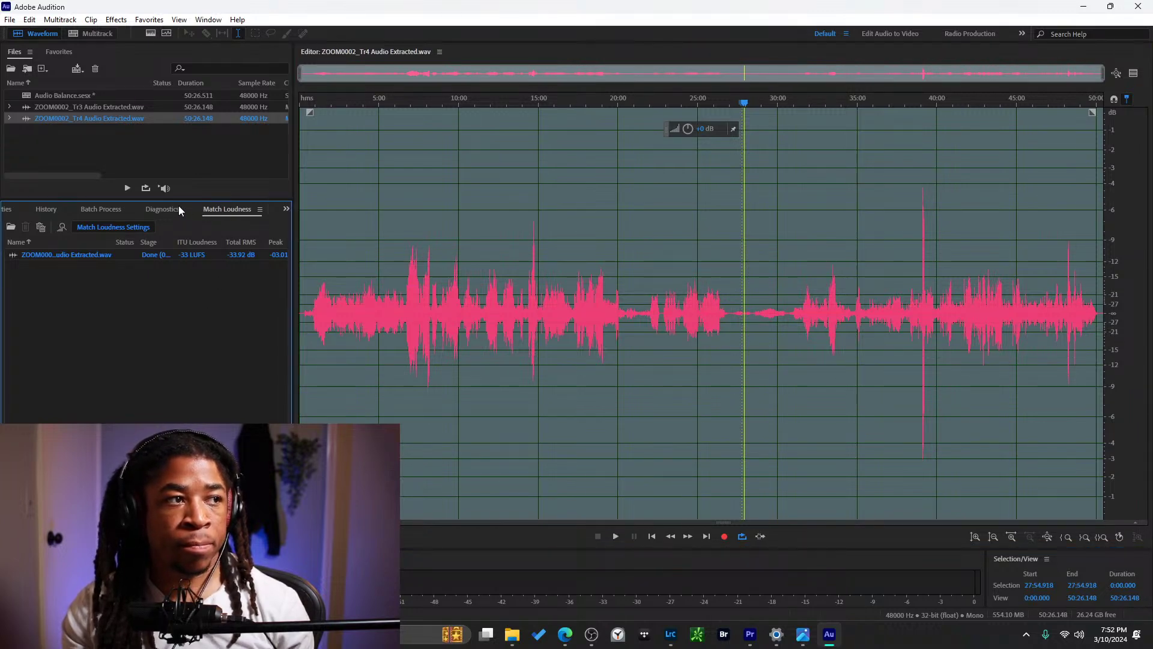
Batch process ZOOM0002_Tr4 Audio Extracted.wav with the favorite Normalize to -0.1 dB.
left_click(82, 210)
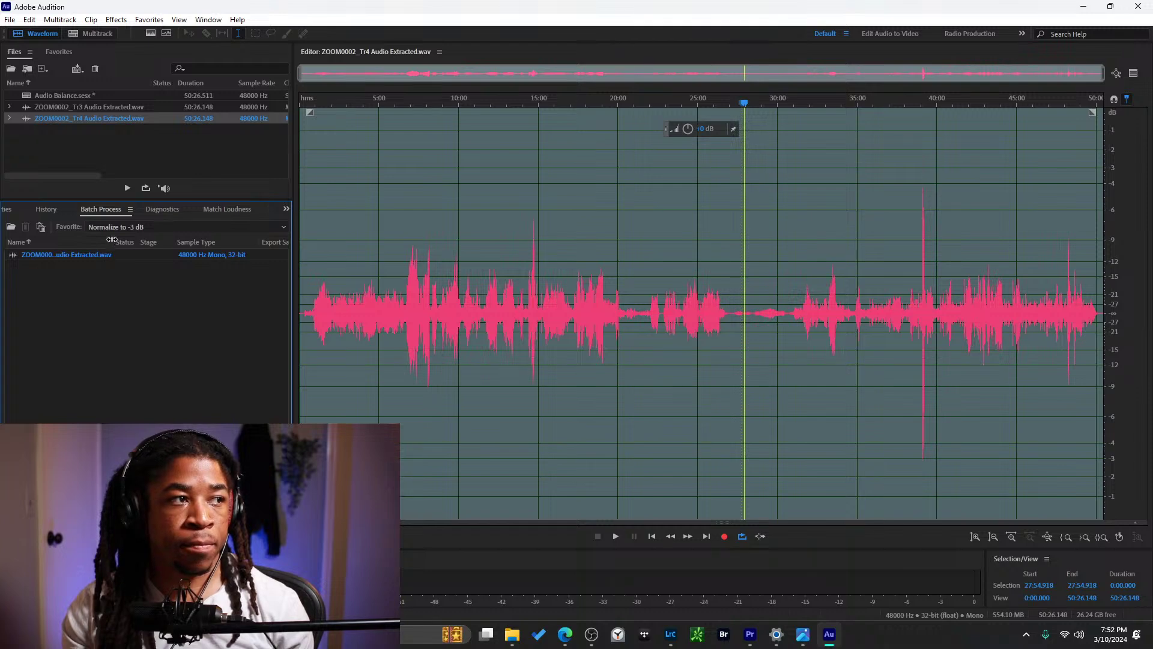
left_click(181, 230)
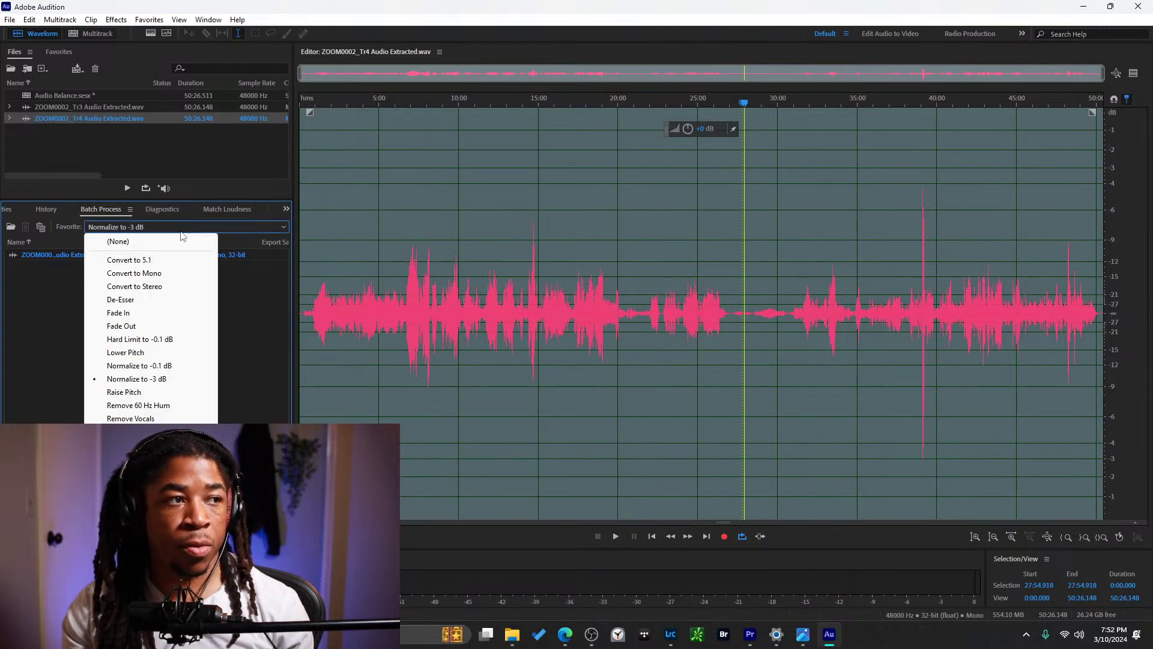
left_click(143, 365)
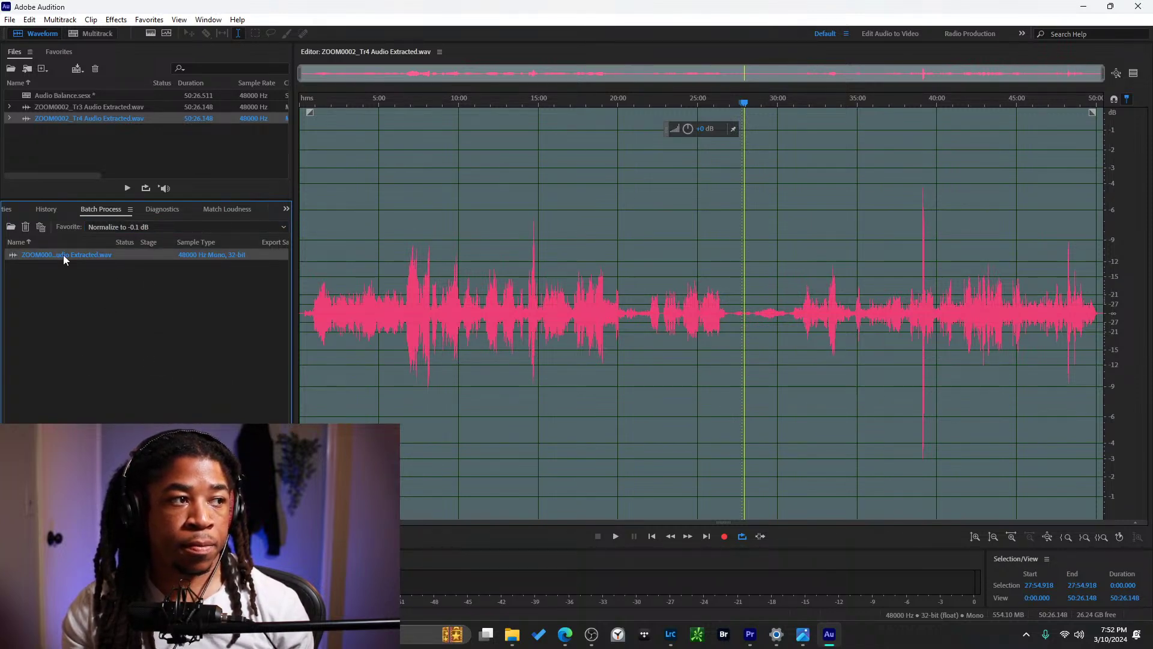
left_click(273, 606)
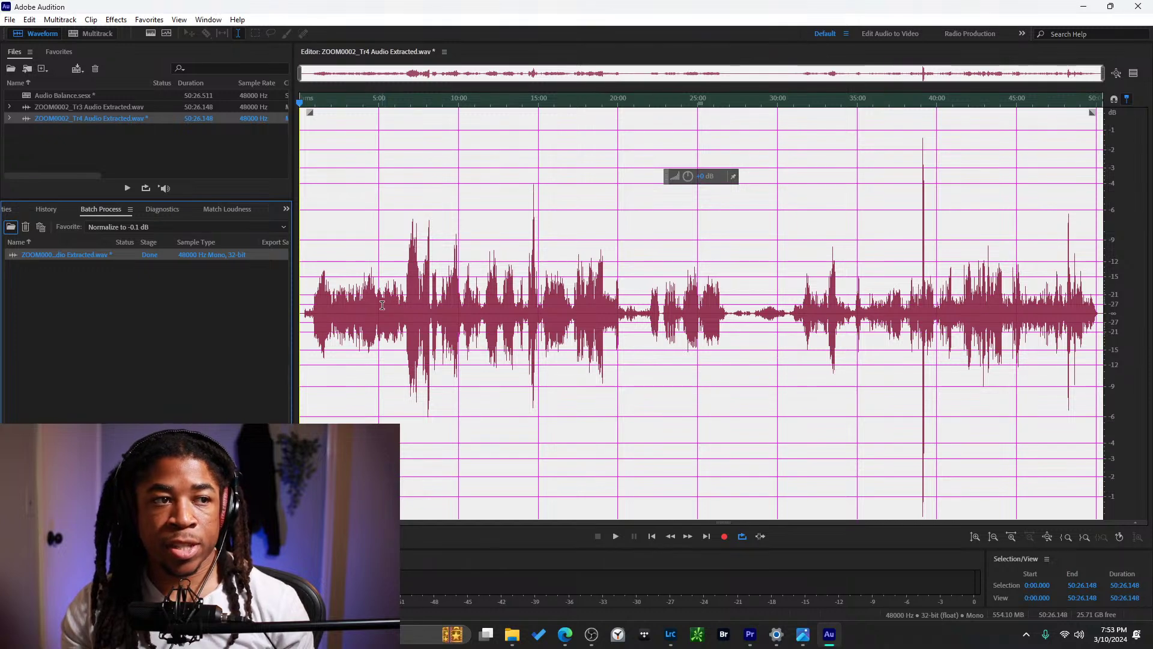
Bring the Effects Rack into view in place of the Batch Process list.
left_click(150, 228)
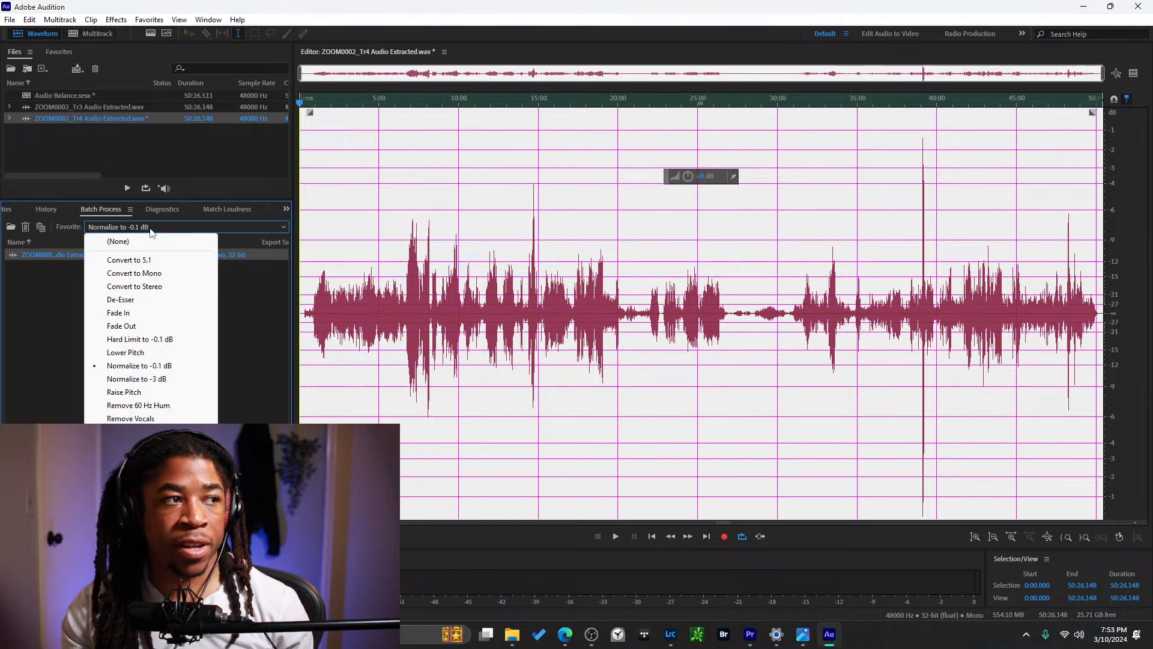
left_click(226, 230)
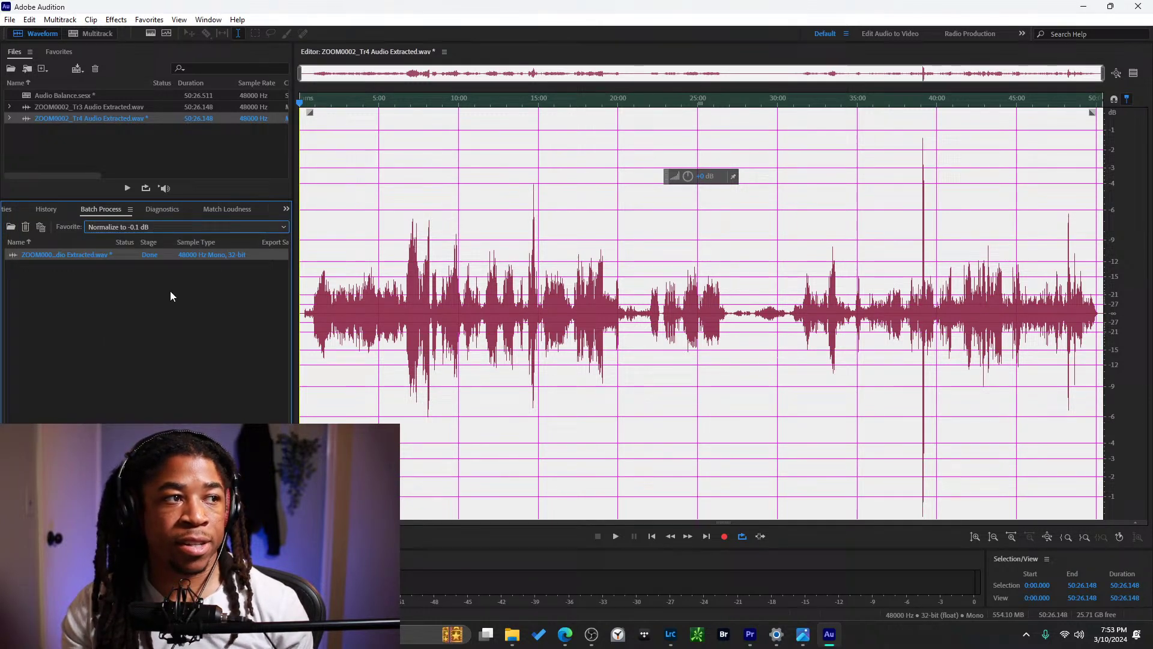
left_click(57, 211)
left_click(5, 209)
left_click(26, 210)
left_click(24, 210)
left_click(21, 211)
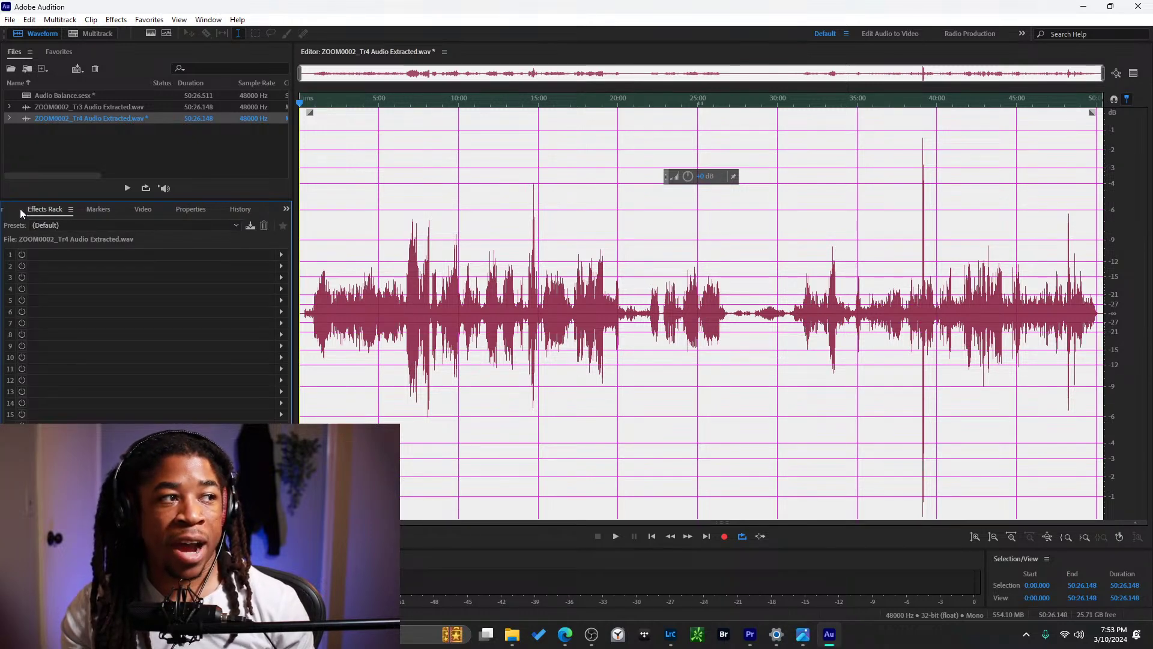
Try normalizing the whole Tr4 waveform to -3.11 dB, and undo the normalization.
left_click(179, 20)
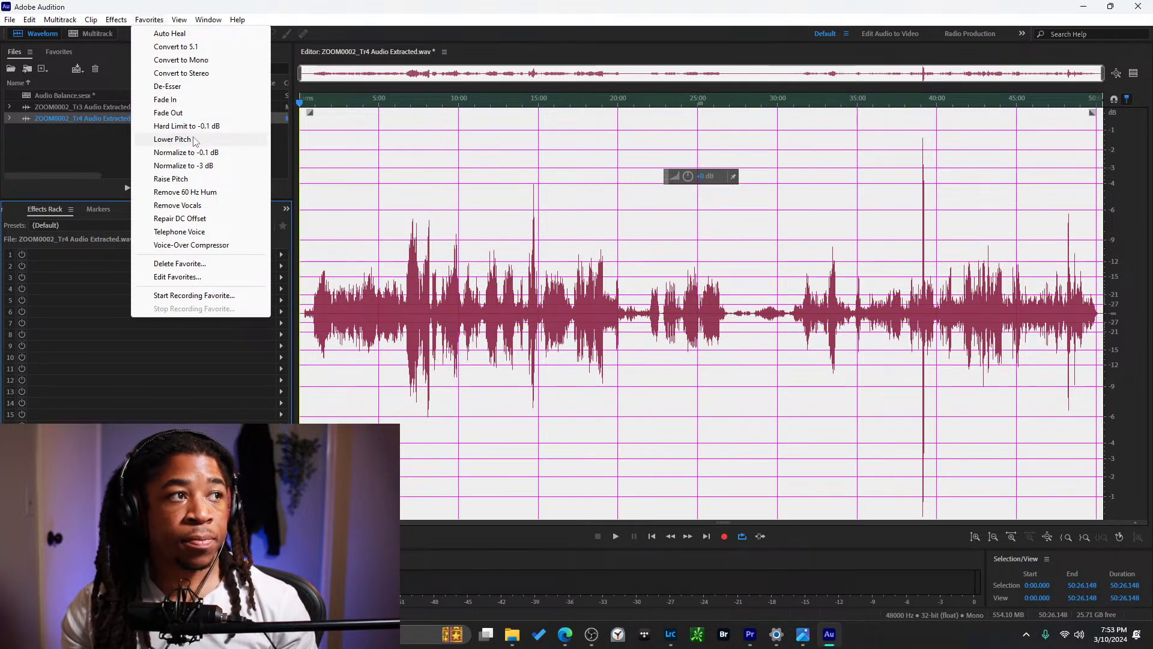
mouse_move(180, 20)
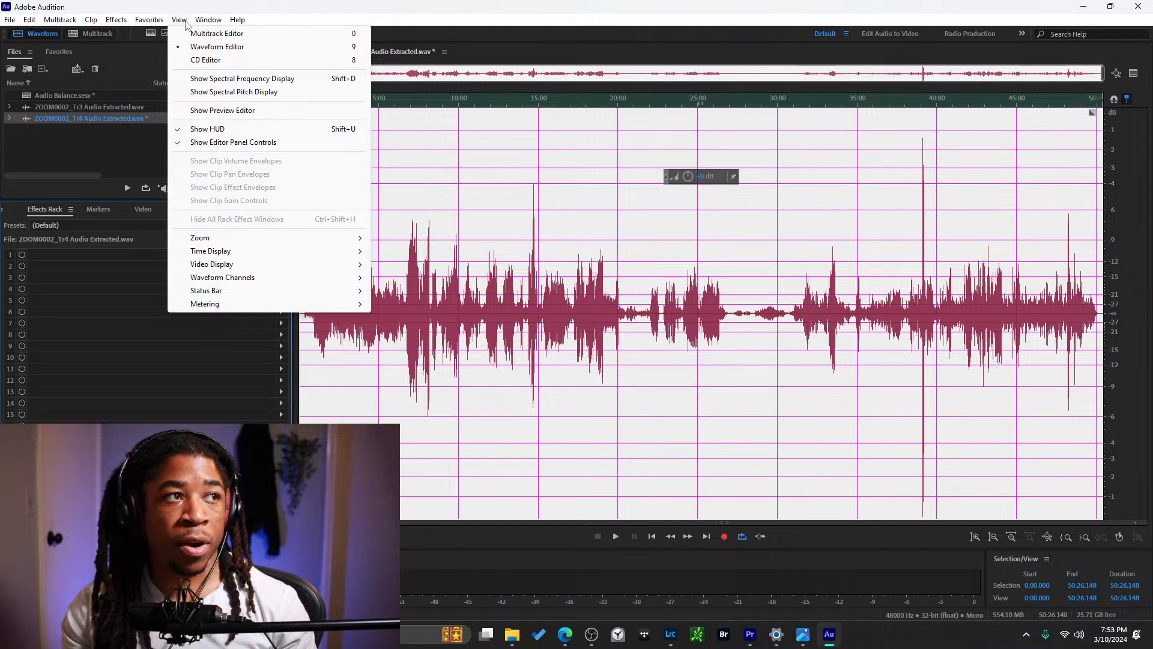
mouse_move(113, 26)
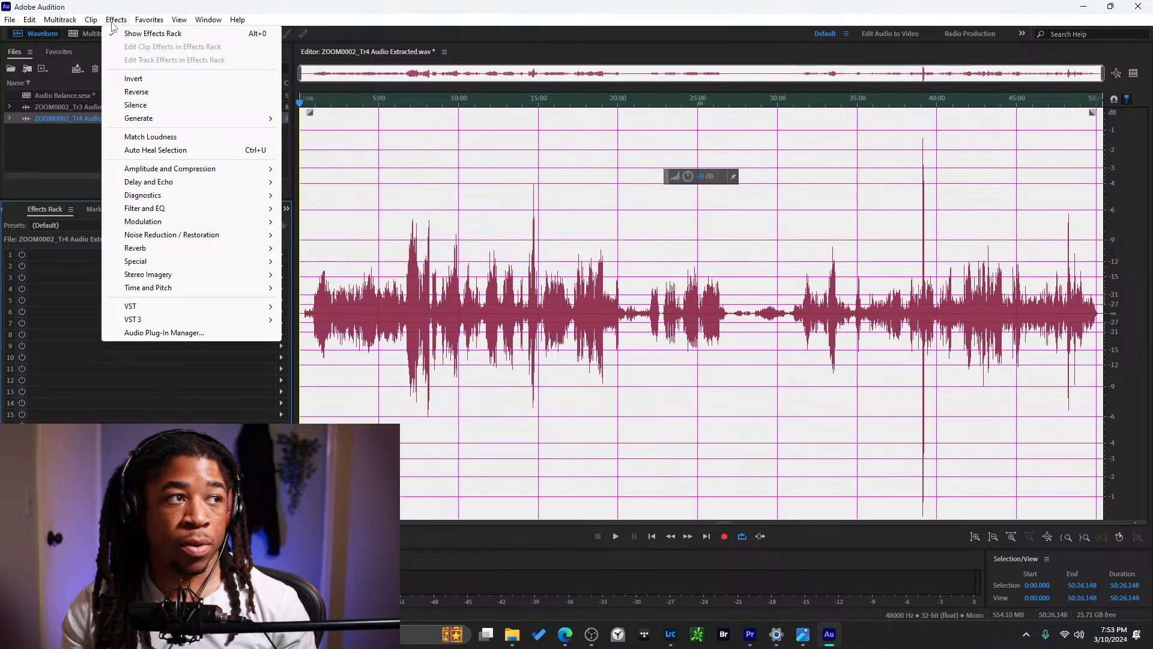
mouse_move(145, 124)
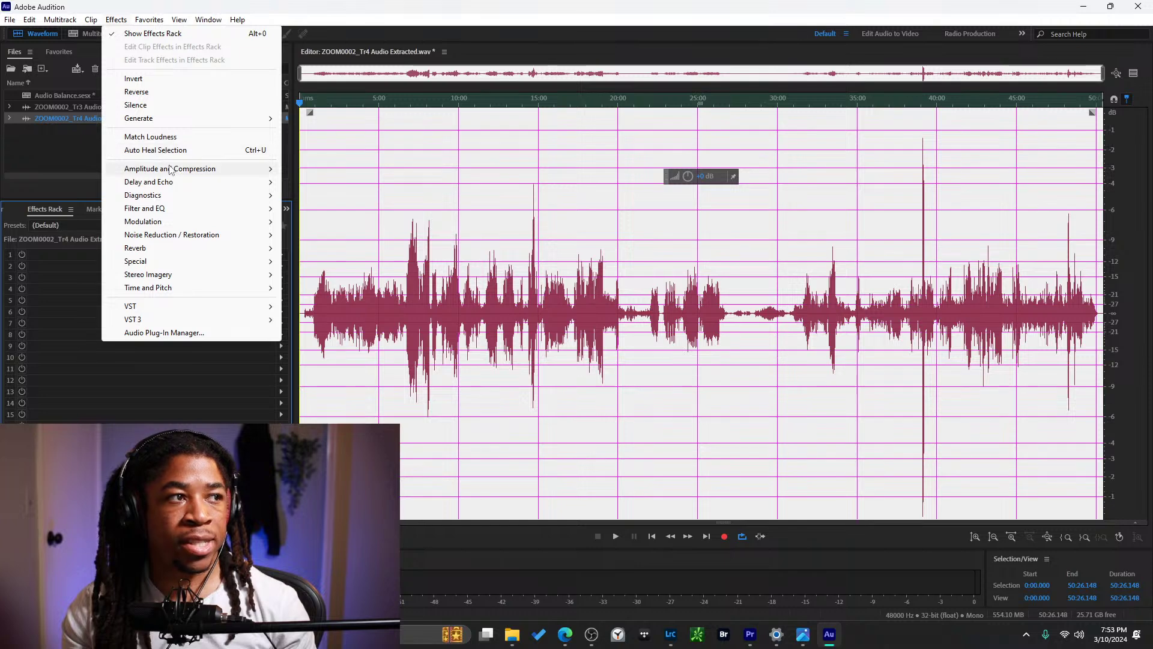
mouse_move(170, 170)
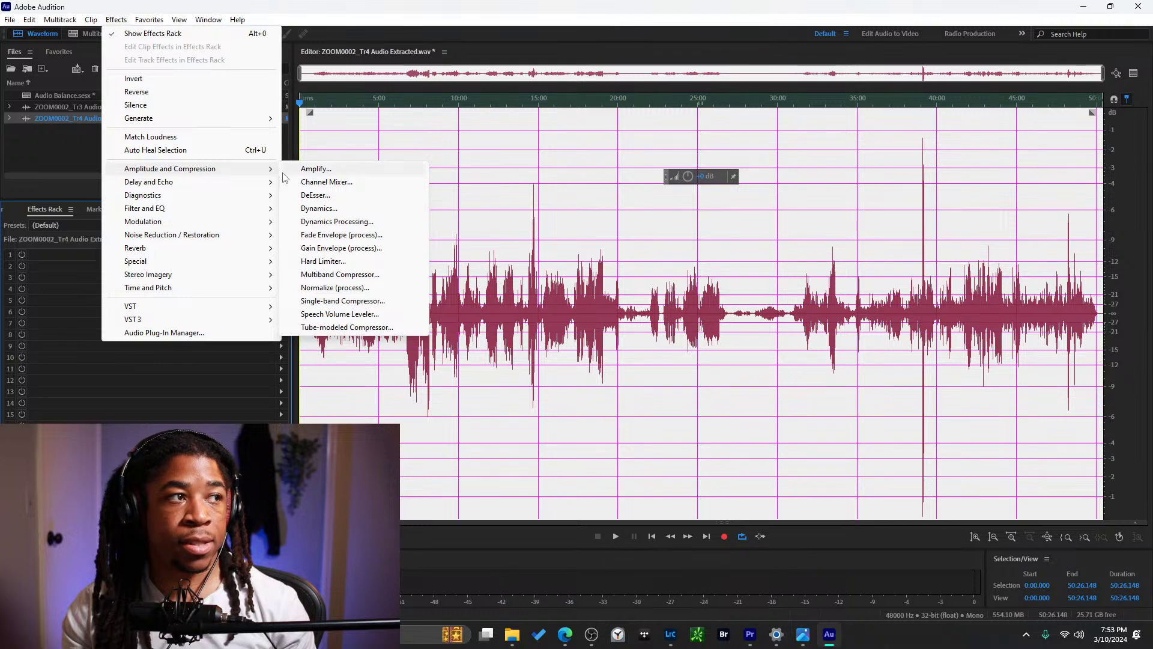
left_click(348, 287)
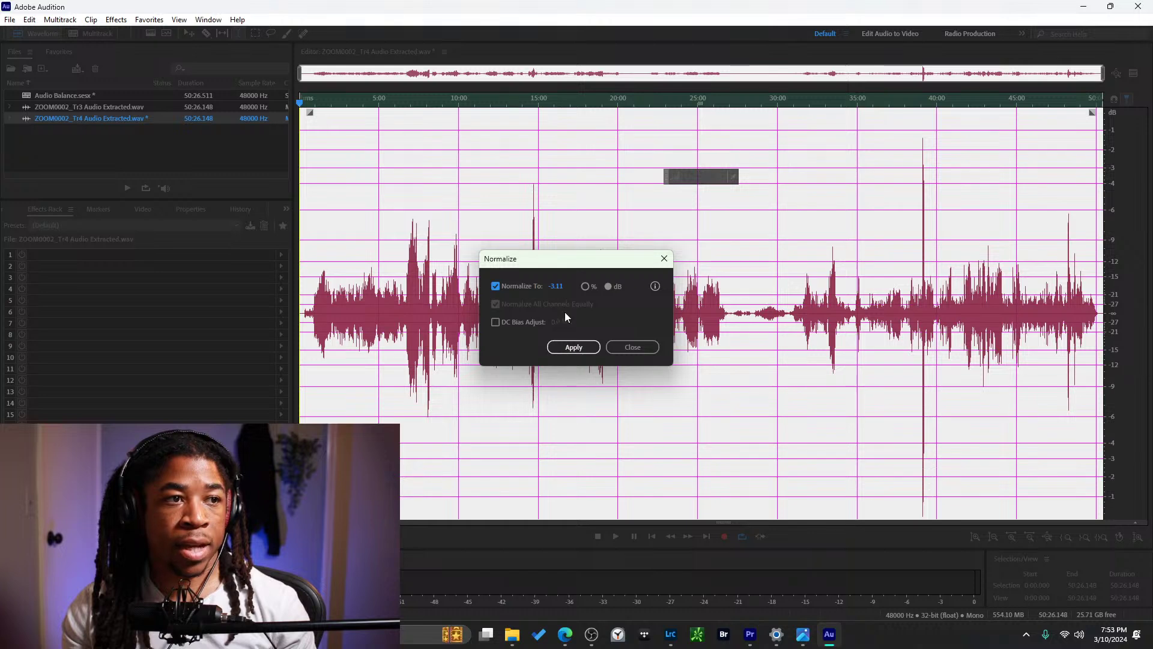
left_click(568, 347)
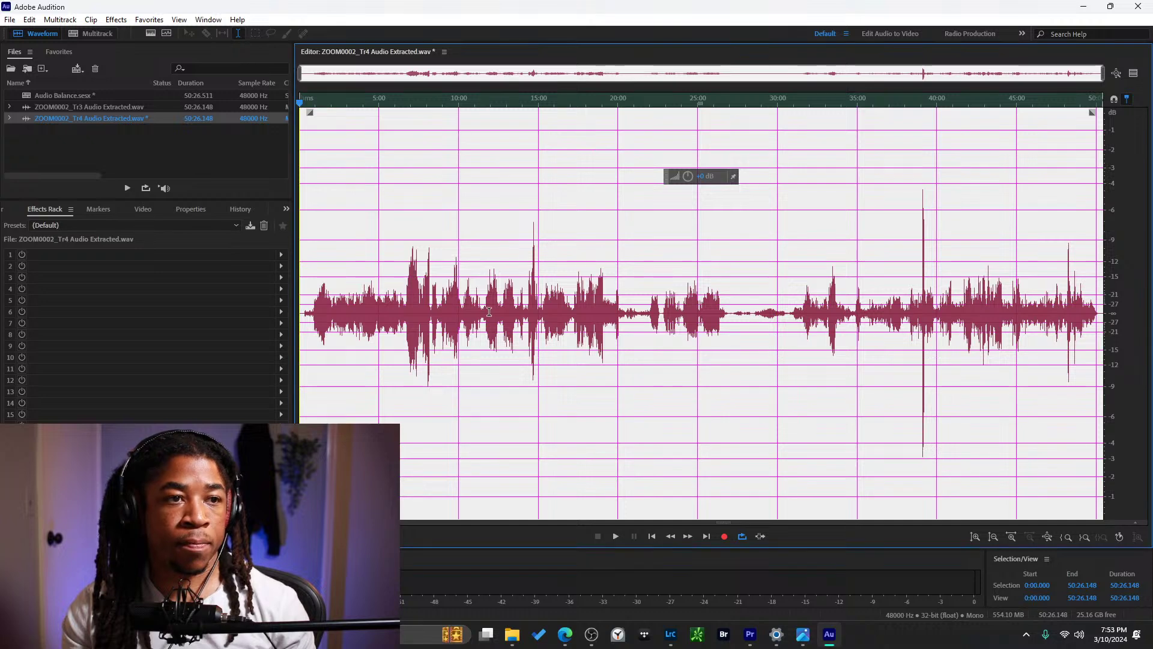
key("ctrl+z")
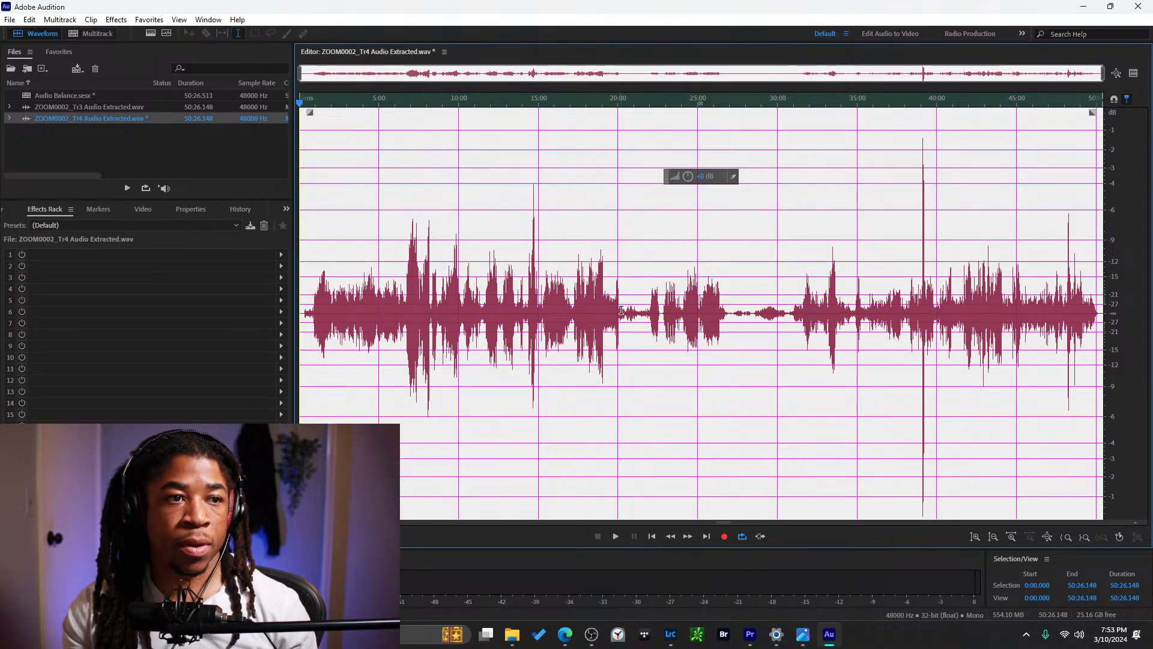
Play the sudden volume drop around 20:00 in the Tr4 waveform, starting at 20:01.7 and again at 19:57.9.
left_click_drag(622, 310, 638, 314)
scroll(617, 314, "up", 10)
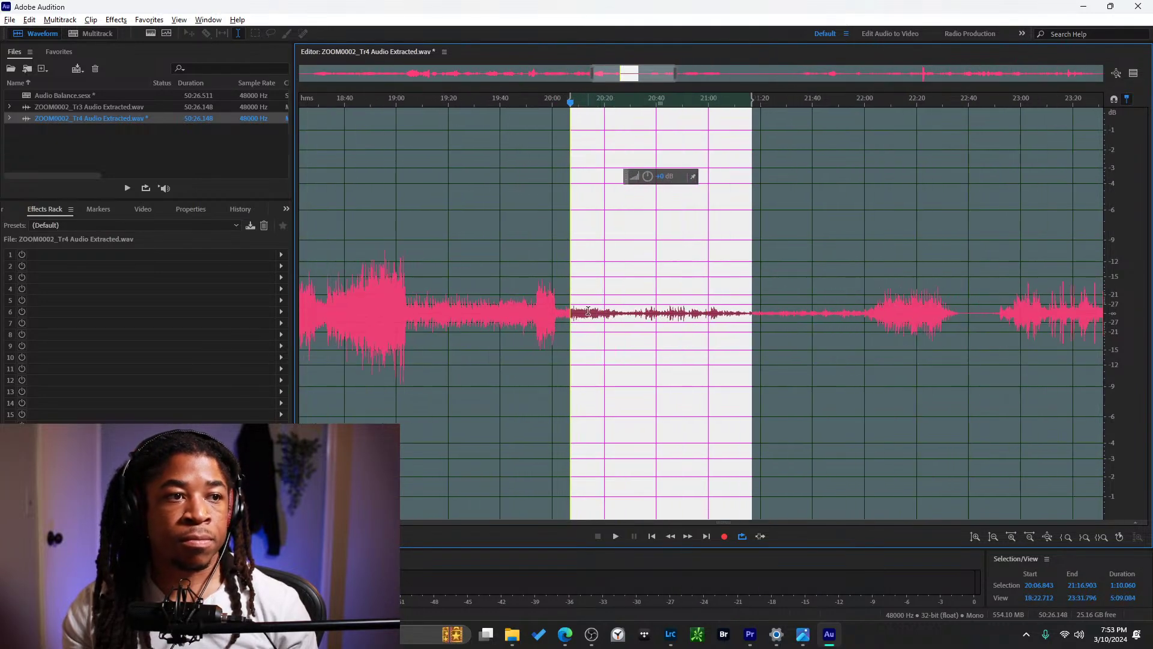
scroll(528, 311, "down", 2)
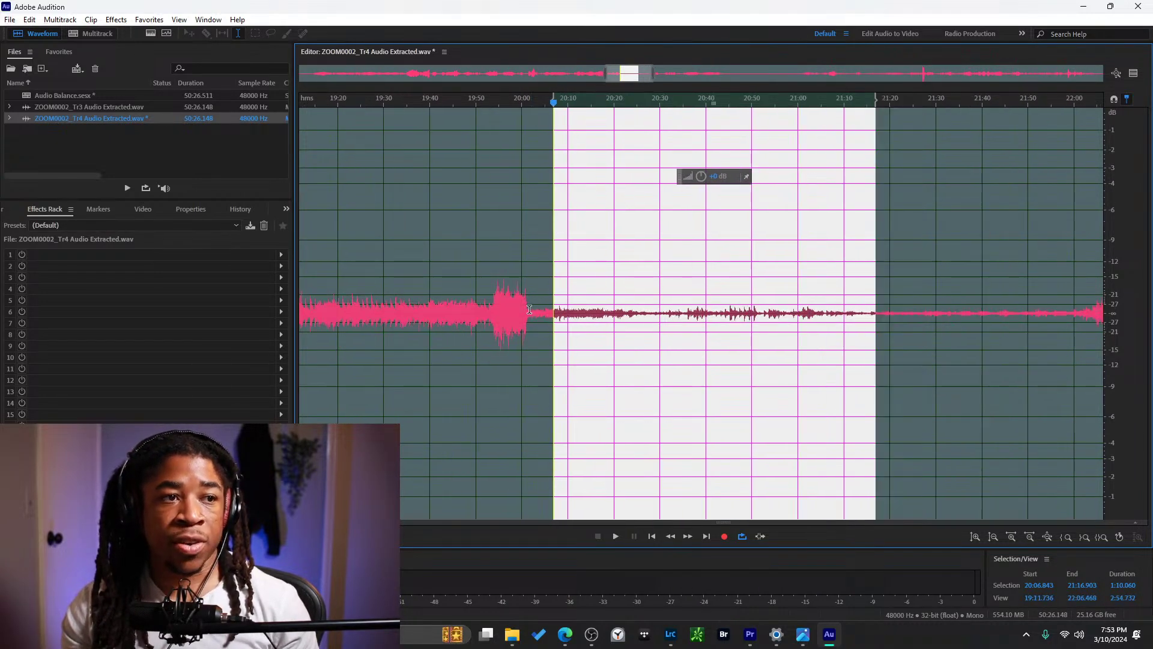
left_click(529, 310)
key("space")
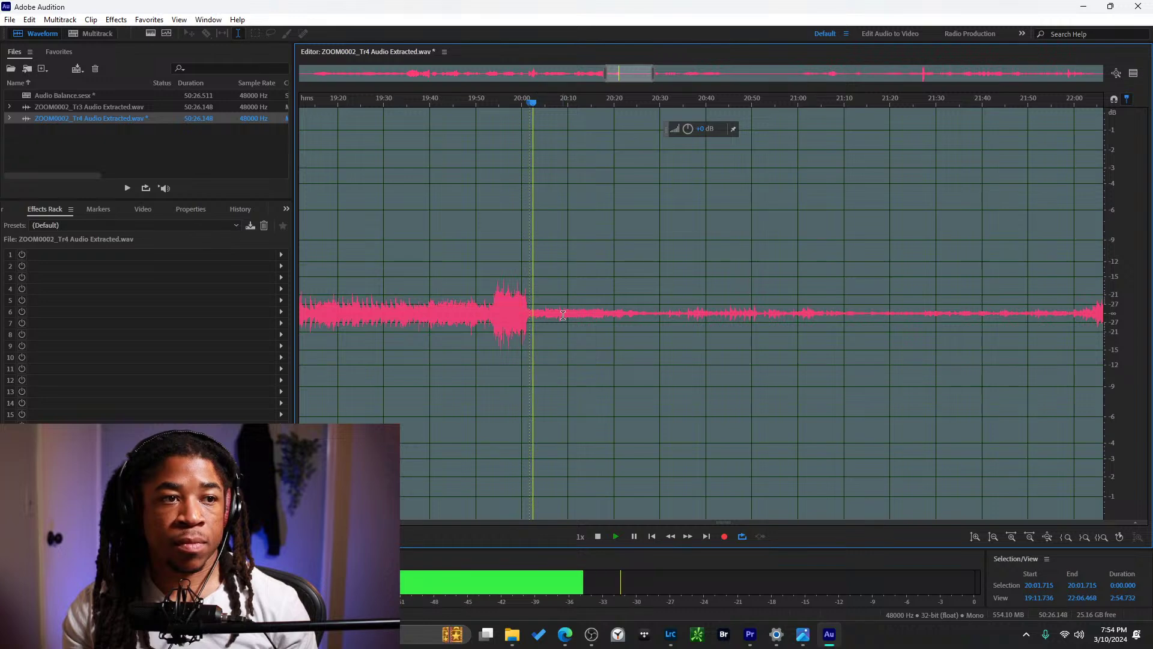
scroll(568, 317, "down", 5)
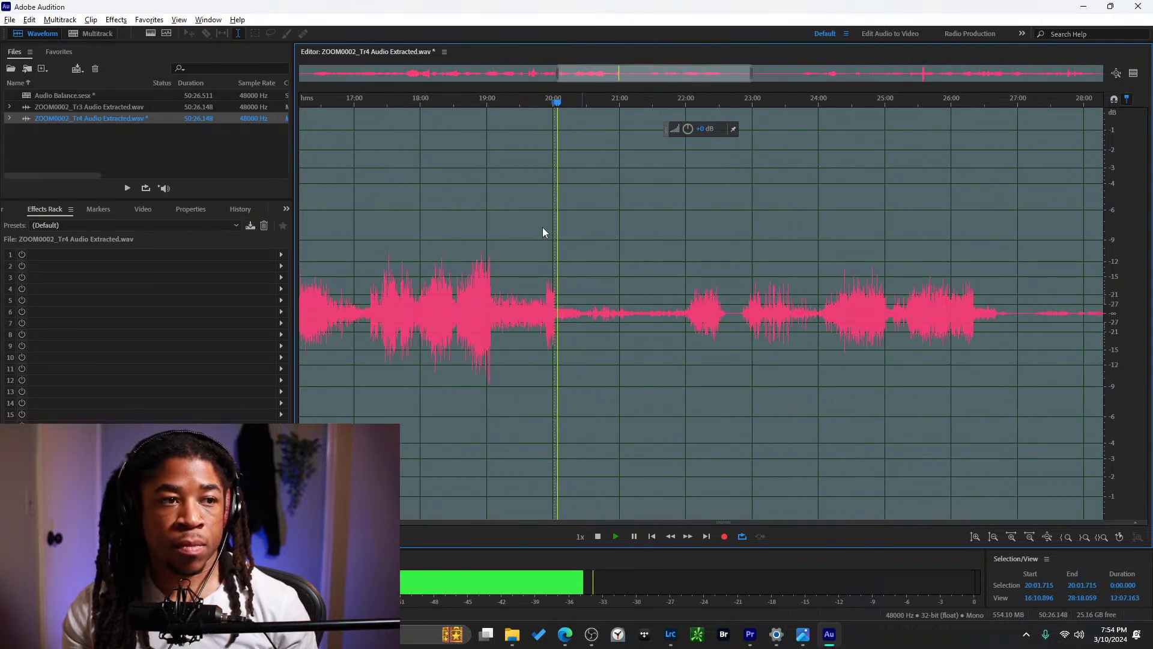
left_click(551, 113)
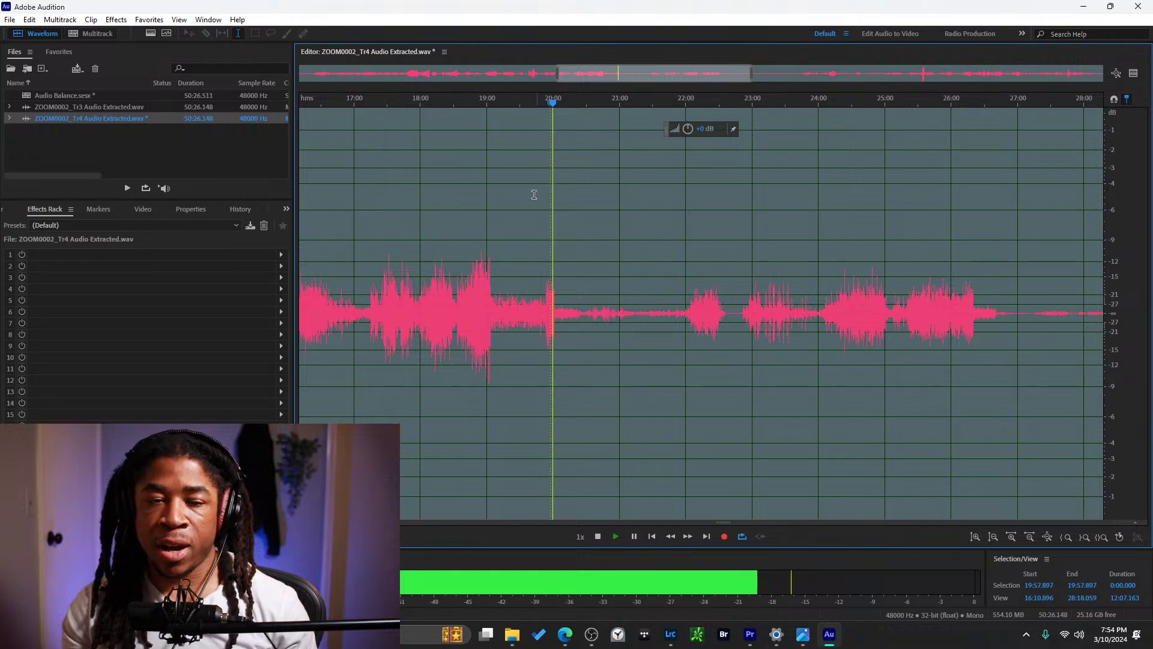
scroll(527, 243, "up", 8)
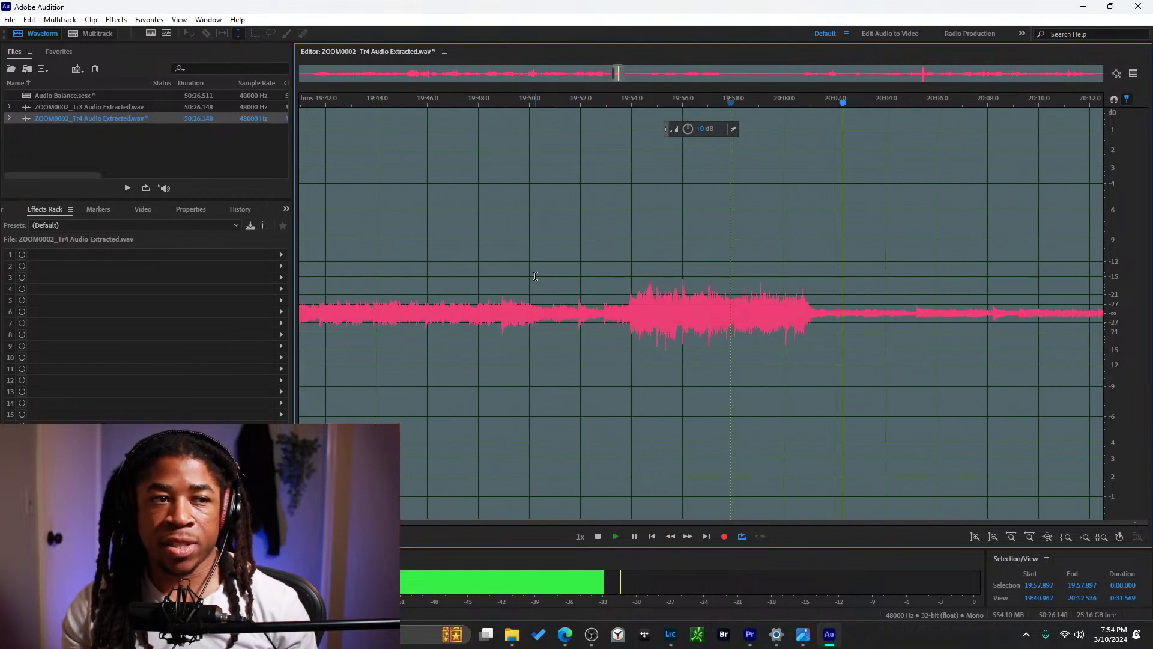
key("alt+space")
Select the quiet passage from about 20:00.8 to 22:04.8 and raise its gain to match the louder audio before it.
left_click_drag(734, 267, 737, 266)
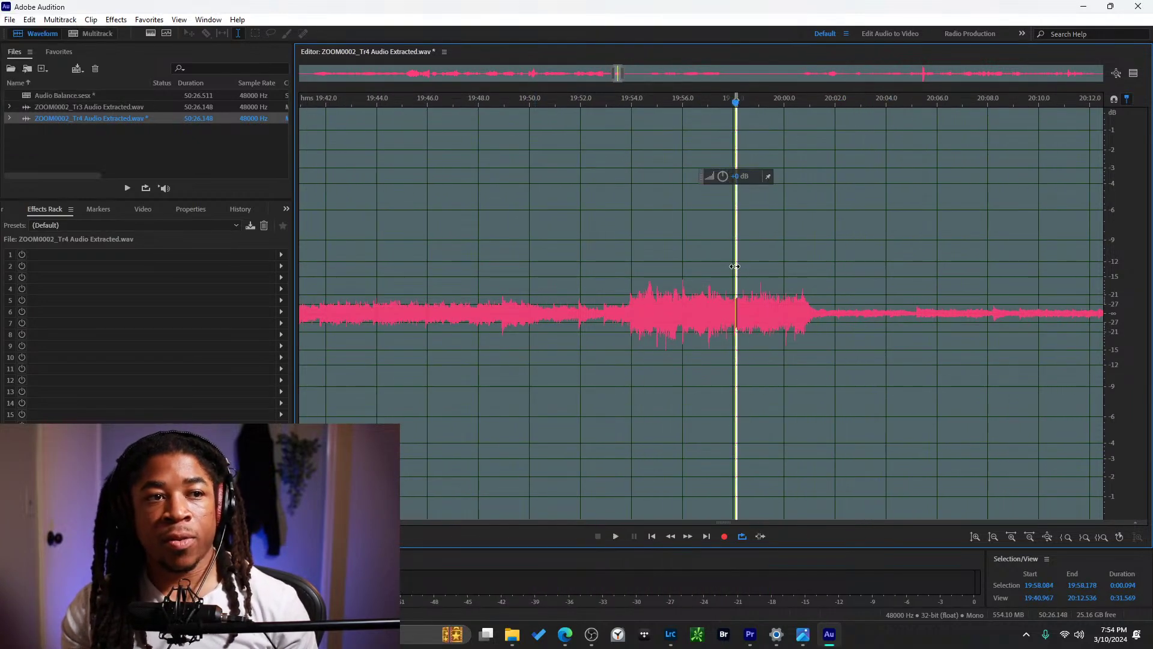
scroll(730, 280, "down", 4)
scroll(729, 279, "down", 3)
scroll(730, 302, "up", 2)
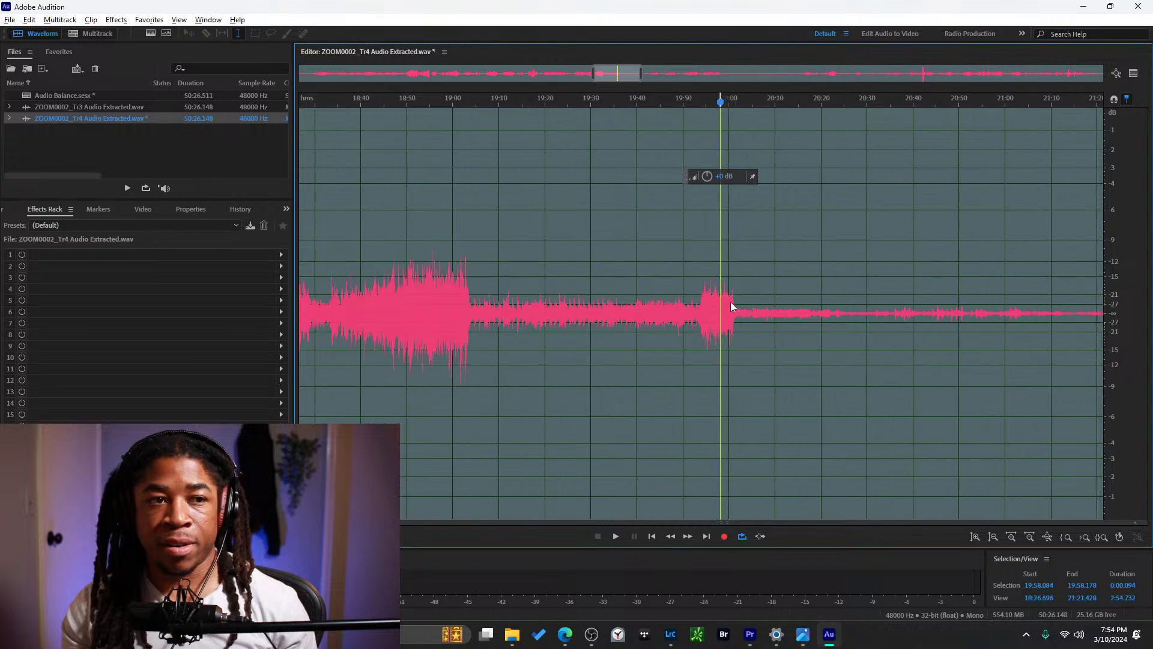
scroll(730, 286, "down", 3)
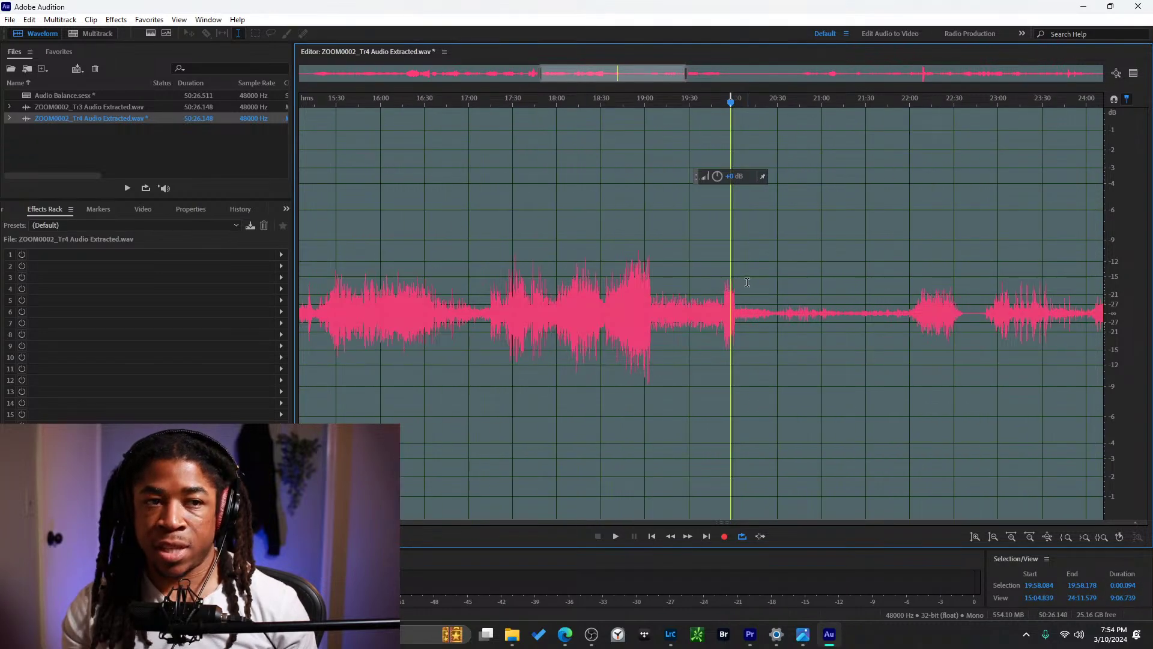
scroll(737, 299, "up", 2)
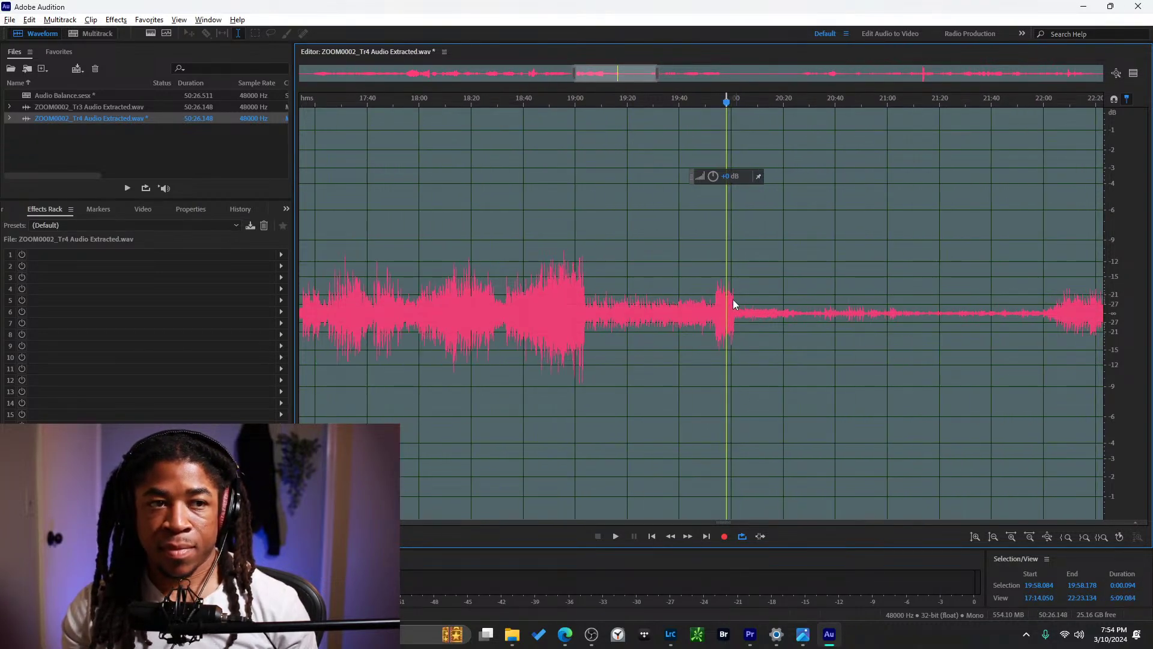
scroll(733, 303, "up", 2)
left_click(735, 302)
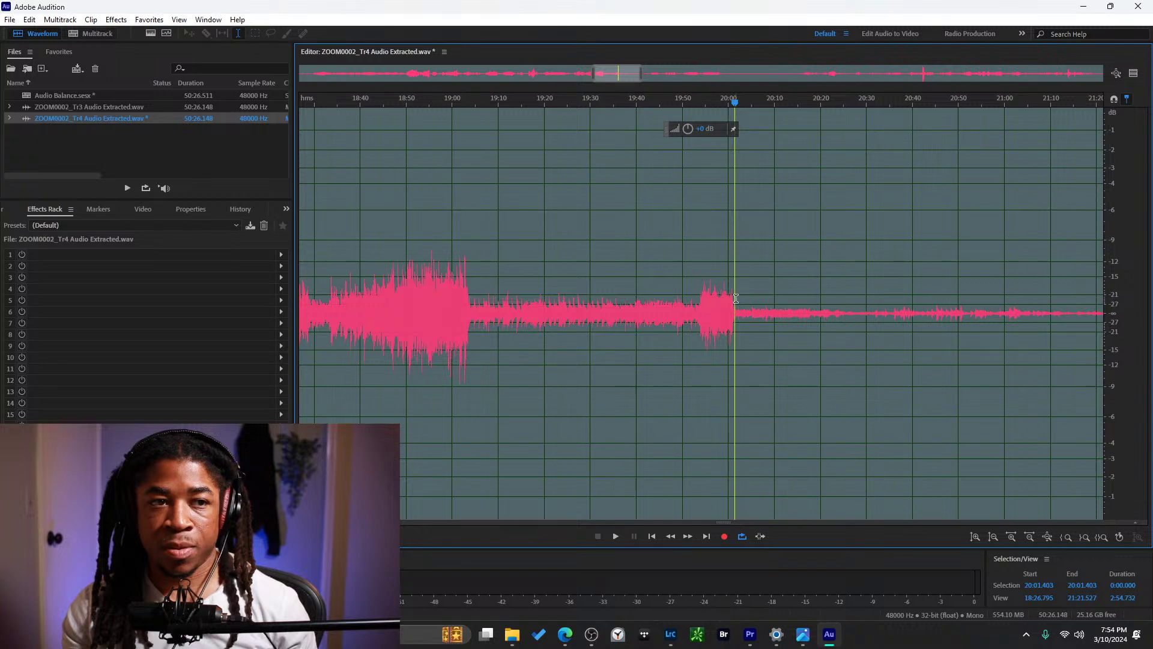
scroll(734, 296, "up", 2)
mouse_move(729, 301)
left_mouse_down()
mouse_move(743, 296)
mouse_move(727, 288)
left_mouse_up()
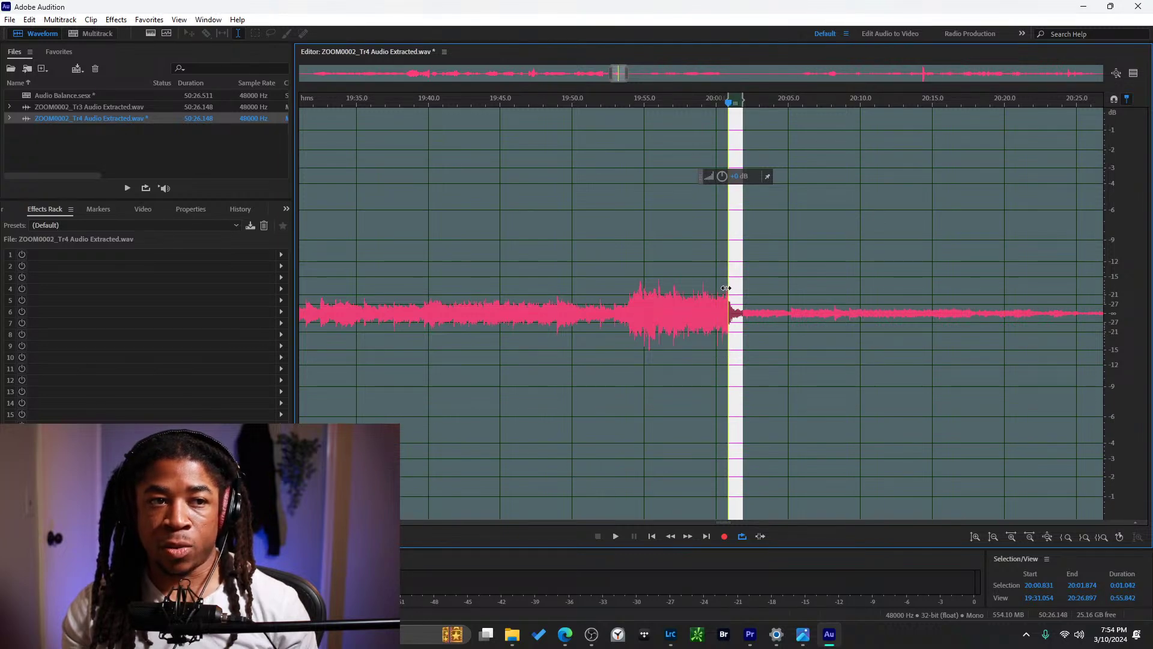
scroll(726, 288, "down", 5)
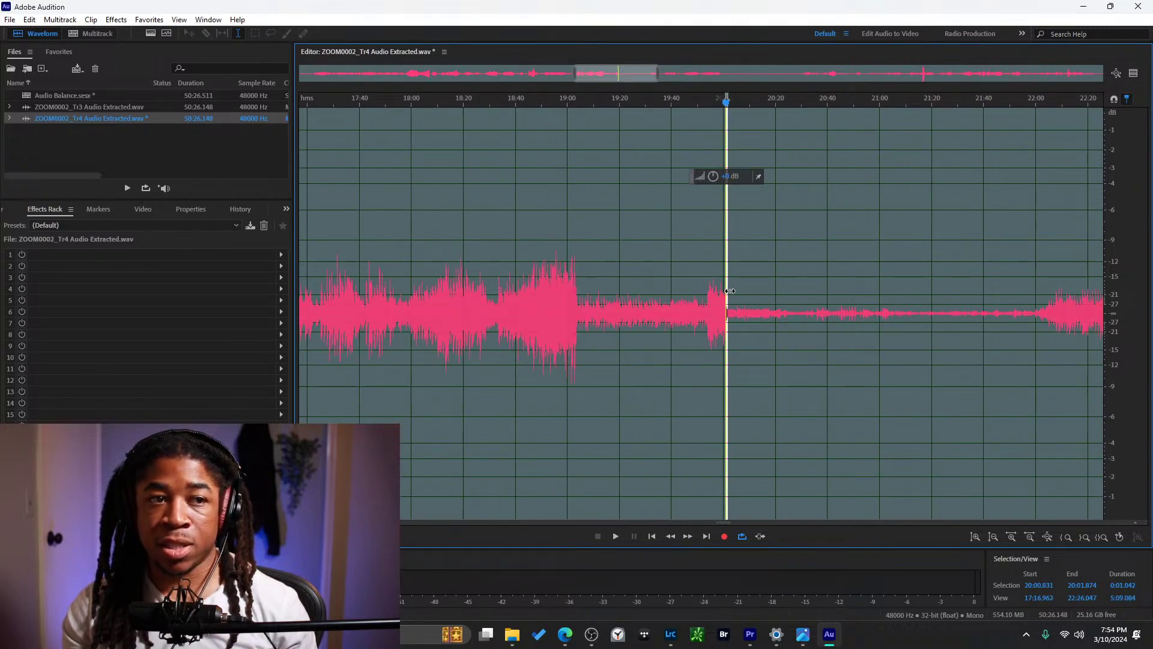
left_click_drag(729, 291, 1050, 276)
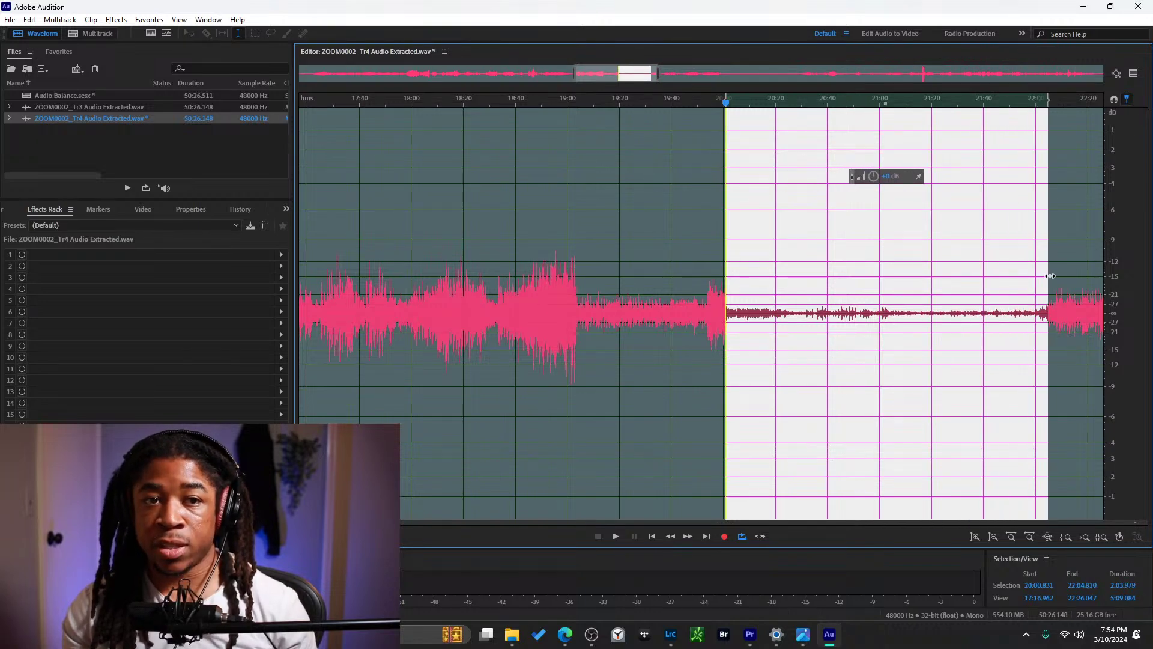
left_click_drag(874, 176, 914, 182)
Play the boosted passage from its start at 20:00.8 and again from about 20:25.6.
key("space")
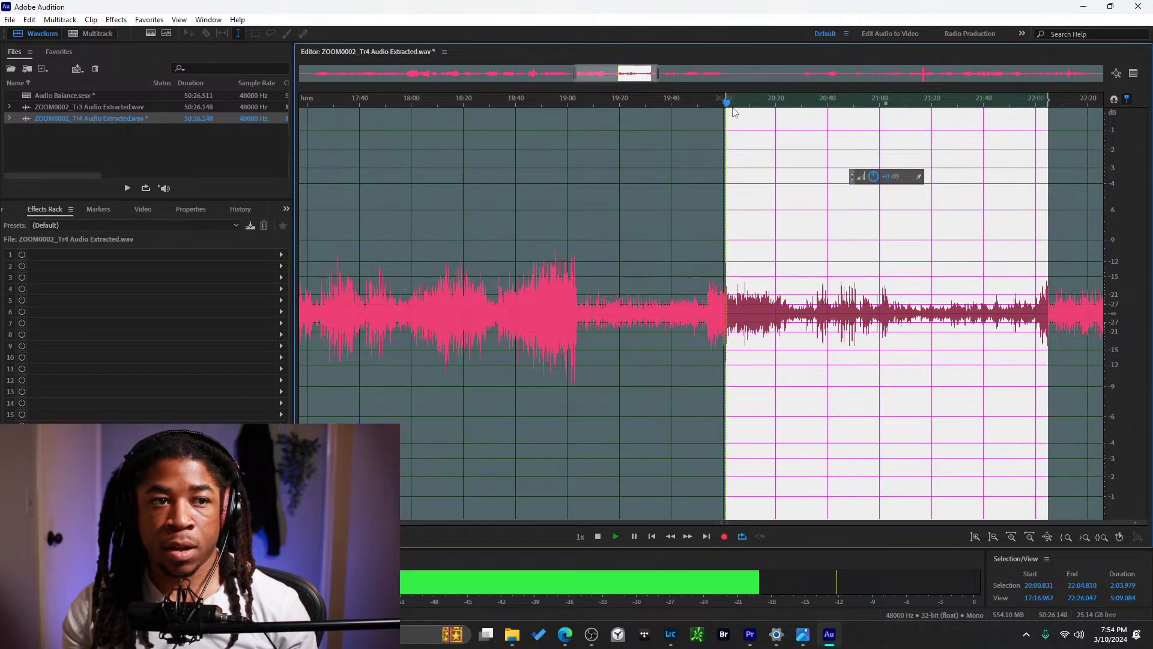
key("space")
key("space")
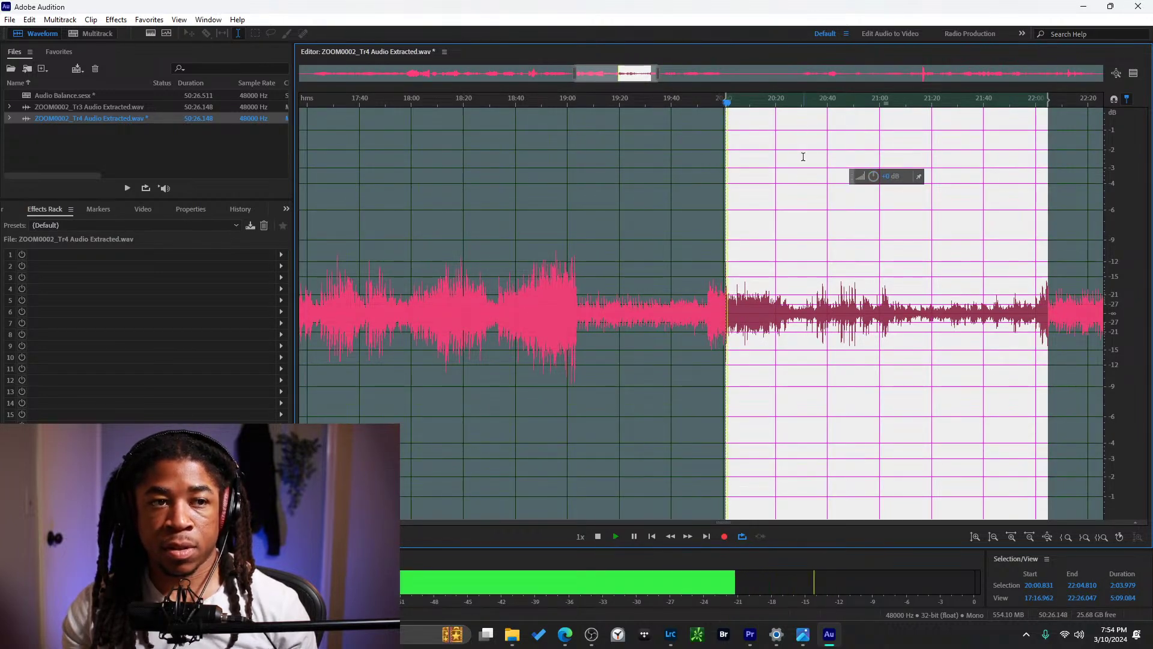
key("space")
left_click(782, 102)
scroll(782, 107, "up", 3)
key("space")
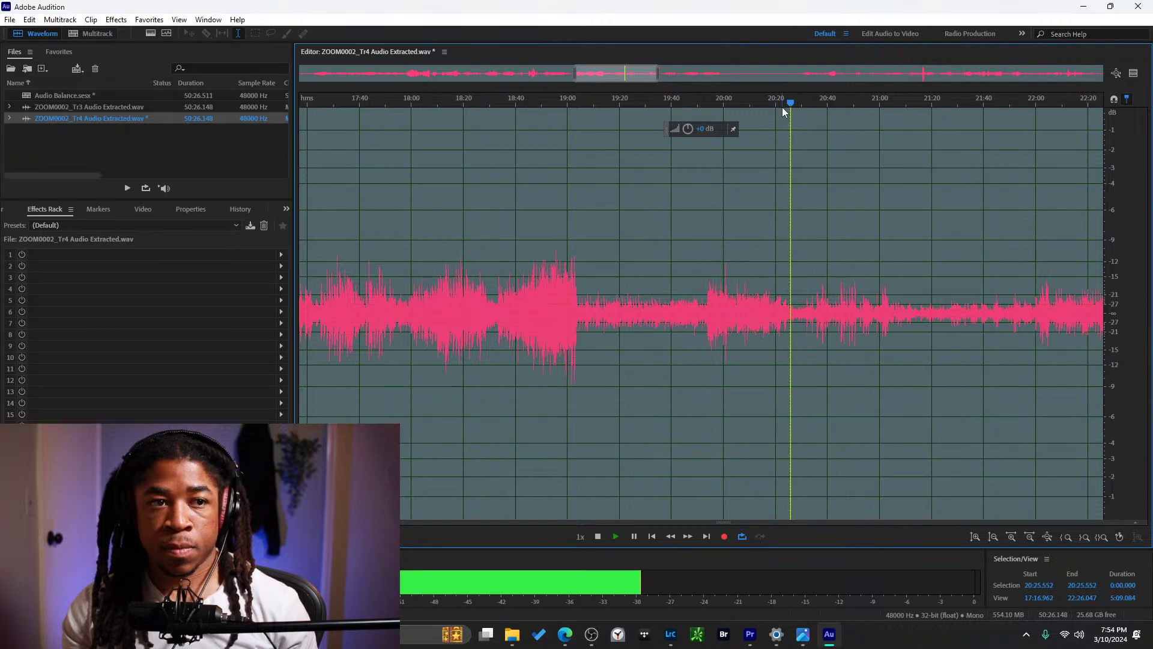
key("alt+space")
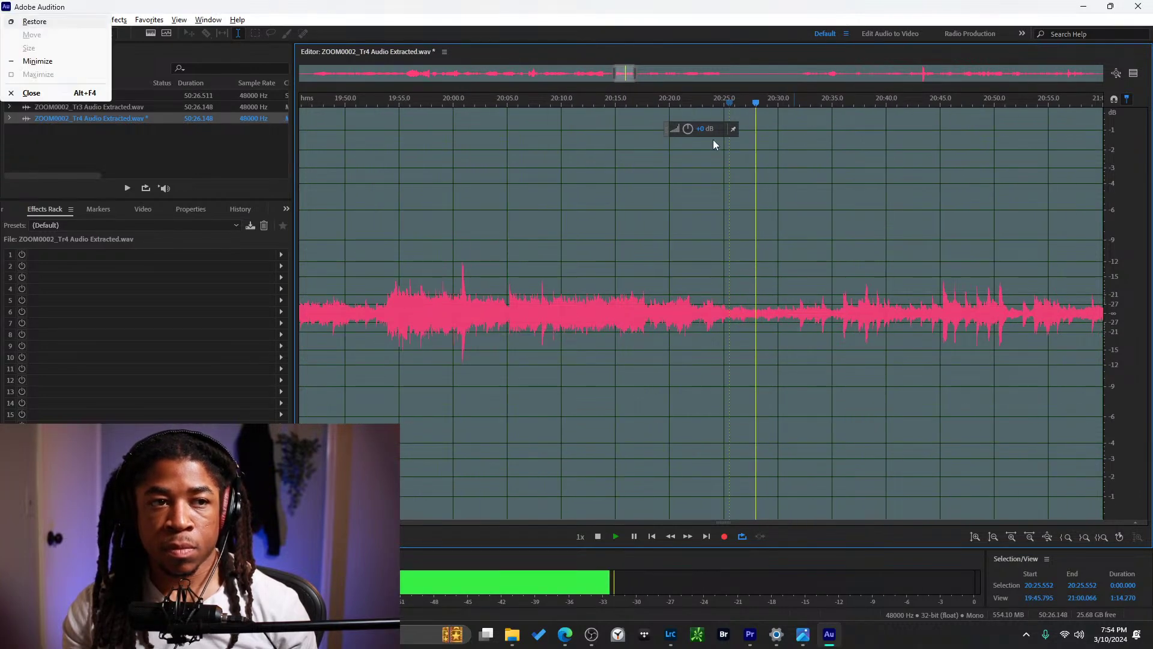
key("Escape")
scroll(719, 240, "down", 4)
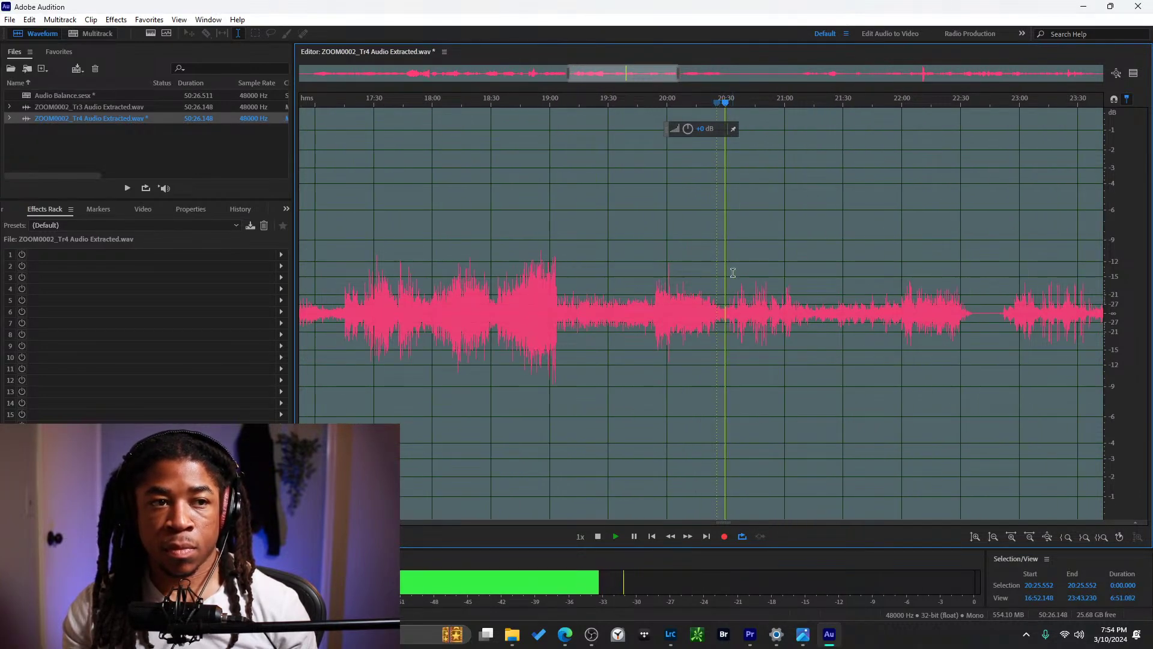
key("space")
Raise the gain of the quieter stretches from about 20:24.9 to 20:32.9 and from about 21:03.9 to 22:00.7.
left_click_drag(716, 305, 731, 308)
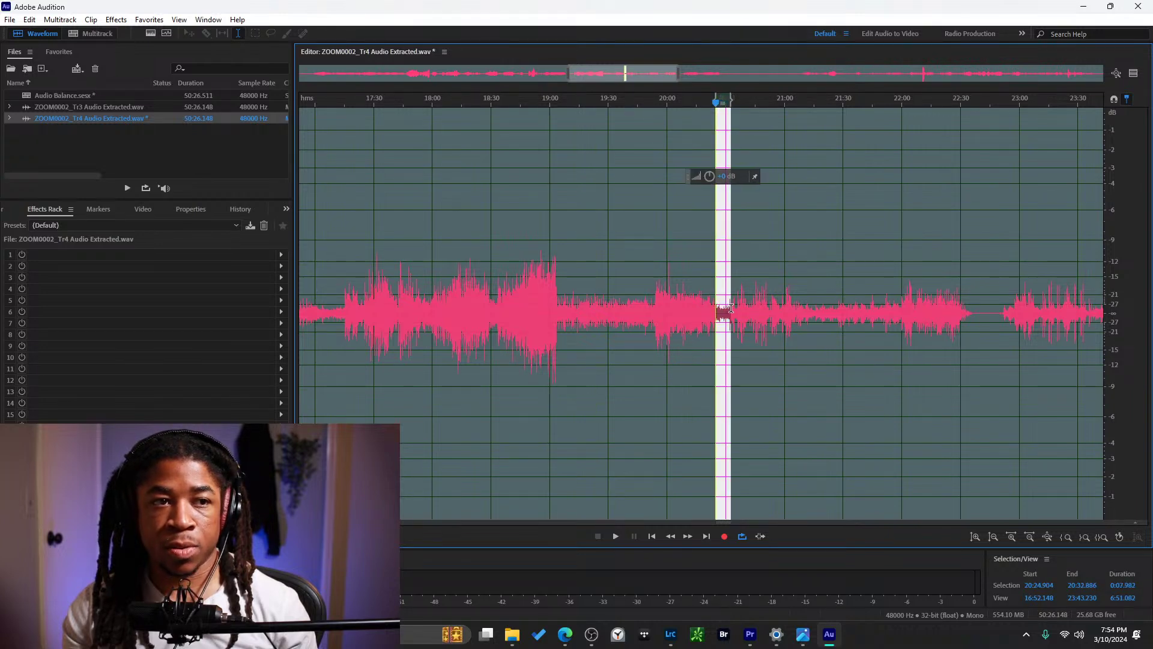
left_click_drag(709, 179, 731, 178)
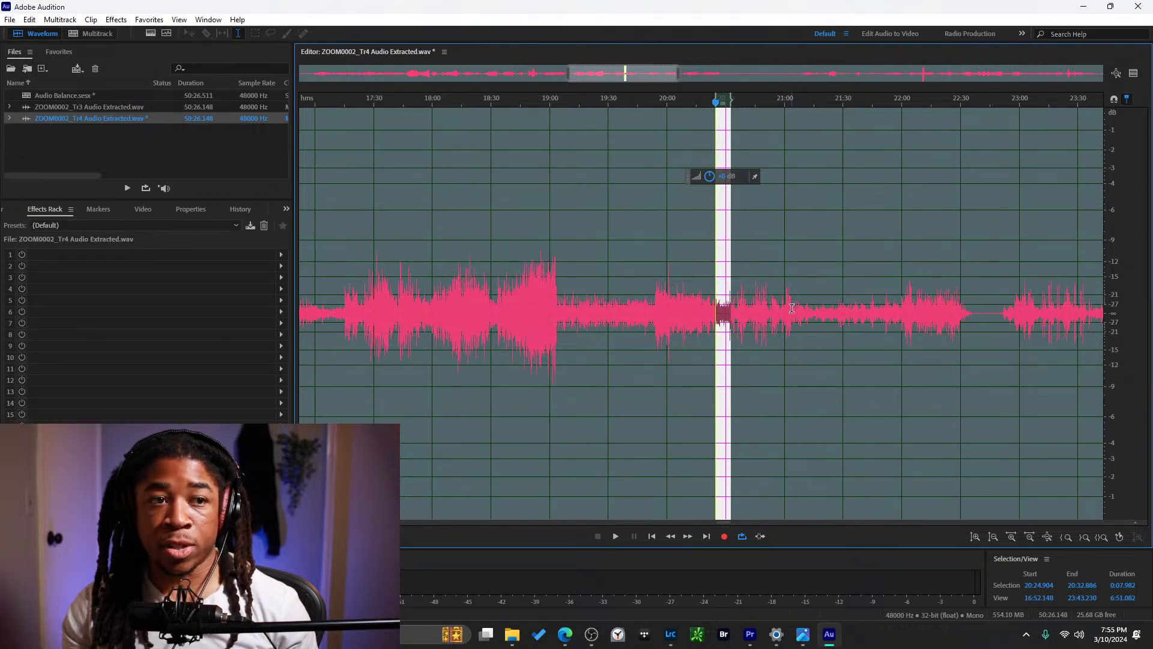
left_click_drag(792, 308, 903, 328)
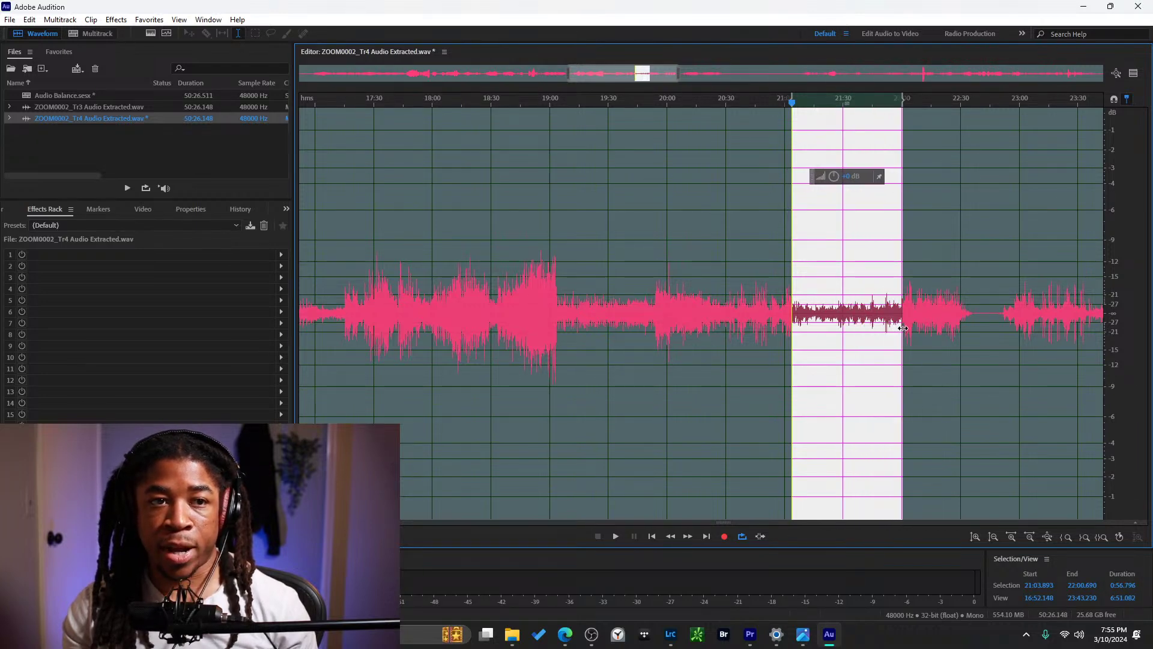
left_click_drag(848, 176, 855, 182)
scroll(1015, 323, "down", 4)
scroll(970, 323, "up", 3)
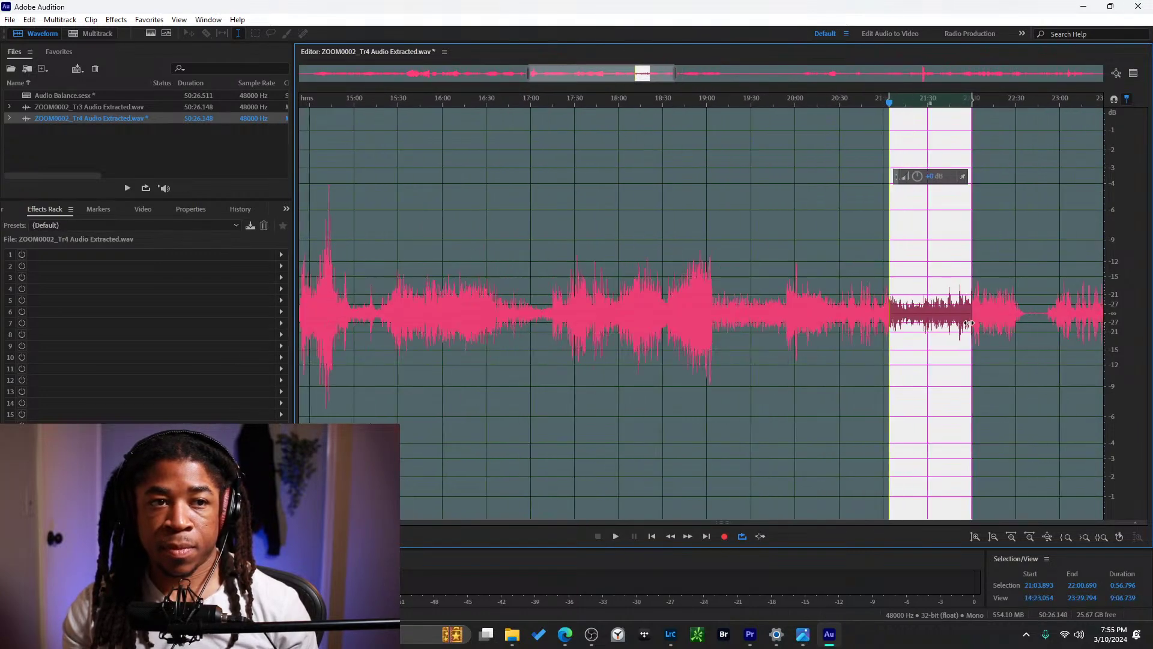
scroll(970, 322, "down", 5)
scroll(919, 314, "up", 4)
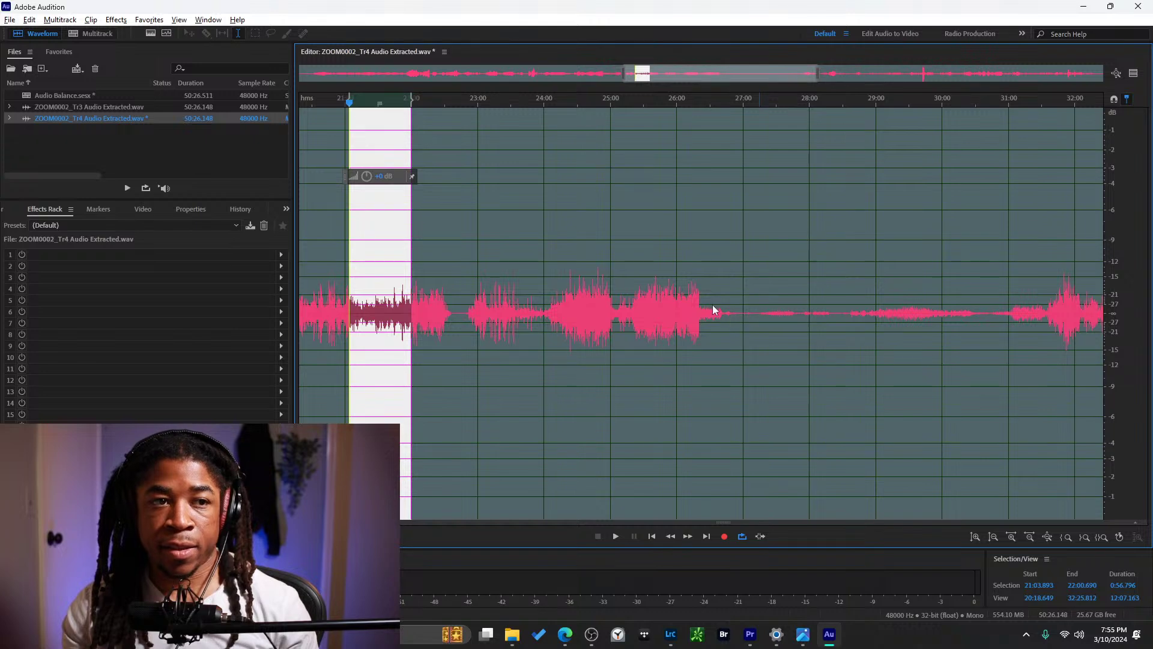
Play the boosted passage from its start at 21:03.9, stop playback and clear the selection.
scroll(714, 309, "up", 2)
scroll(686, 294, "up", 2)
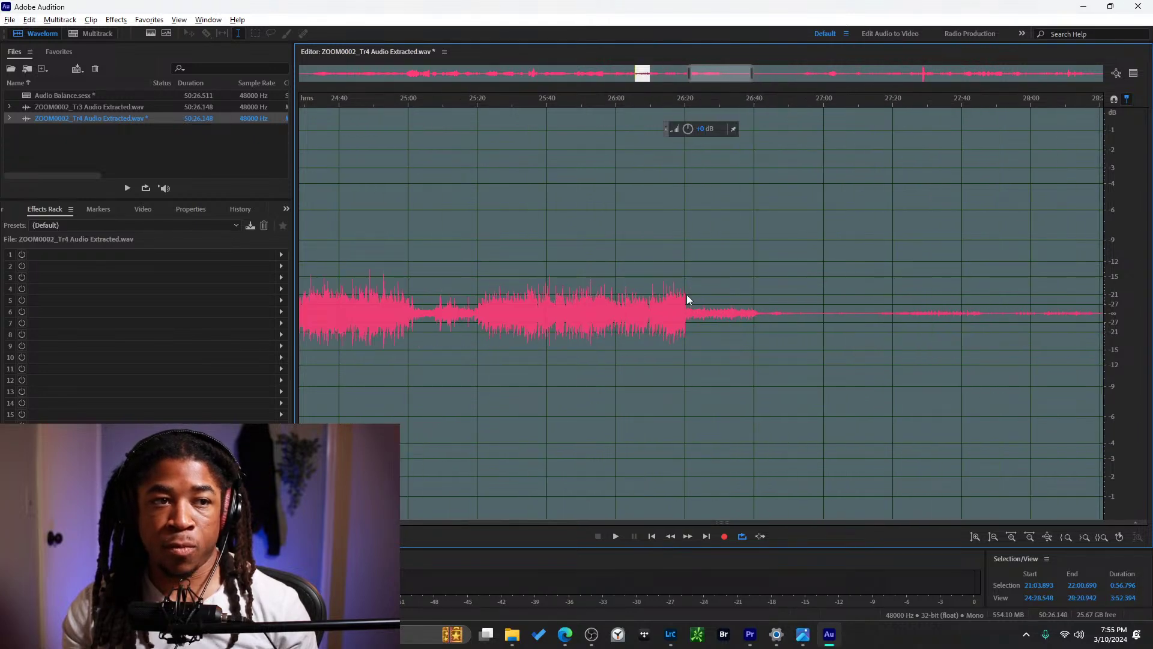
key("space")
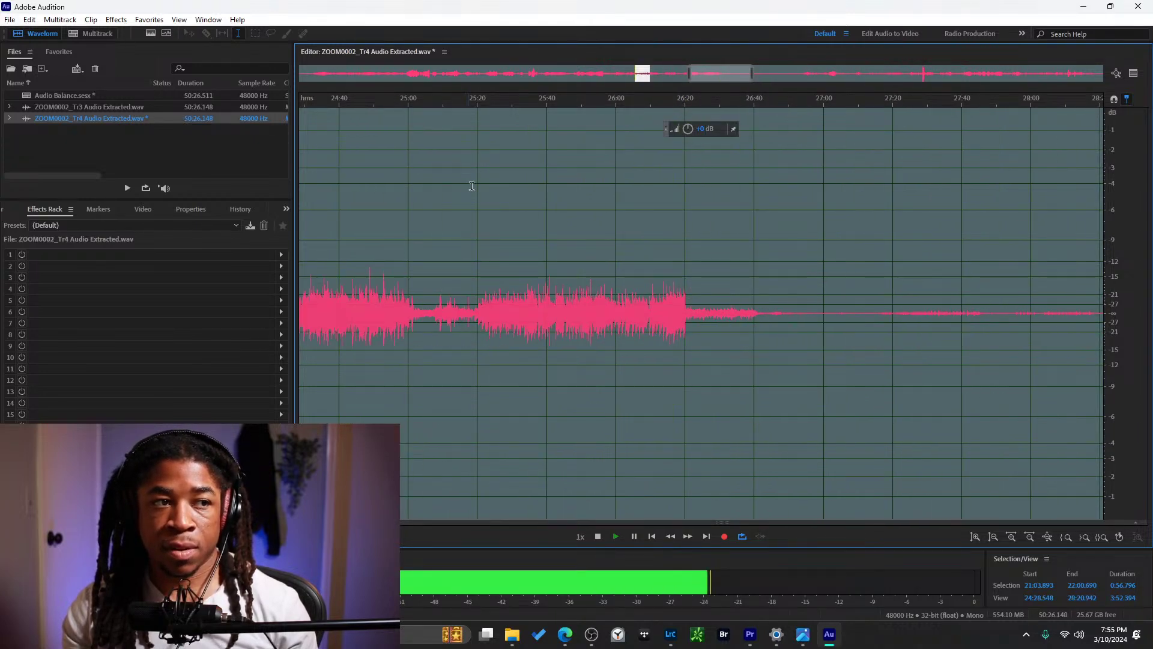
key("space")
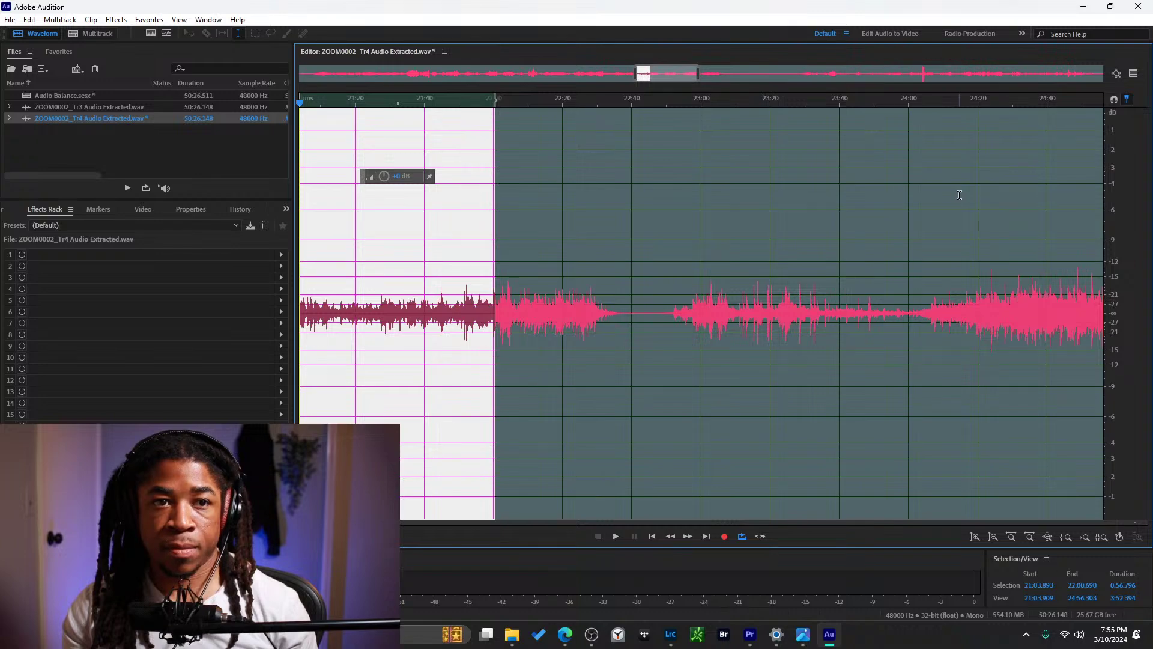
double_click(960, 195)
scroll(937, 225, "down", 4)
left_click(920, 241)
scroll(927, 234, "down", 2)
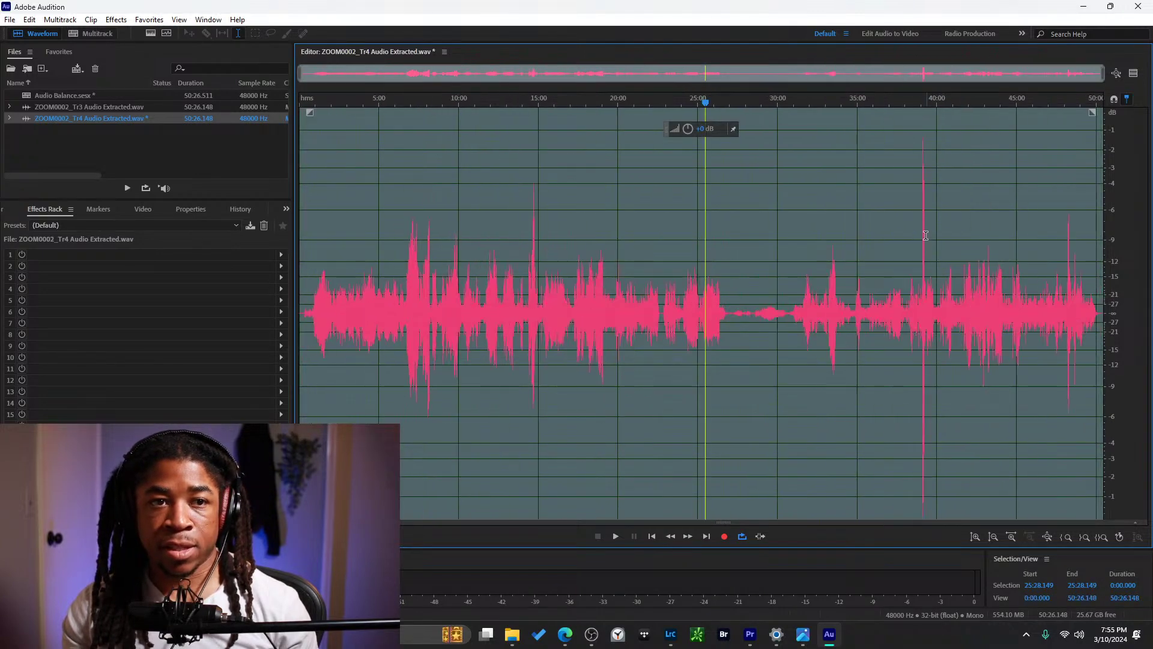
Play the sudden volume drop around 26:20 several times, starting at about 26:19.3, 26:19.2 and 26:19.5.
scroll(723, 259, "up", 5)
left_click(648, 201)
key("space")
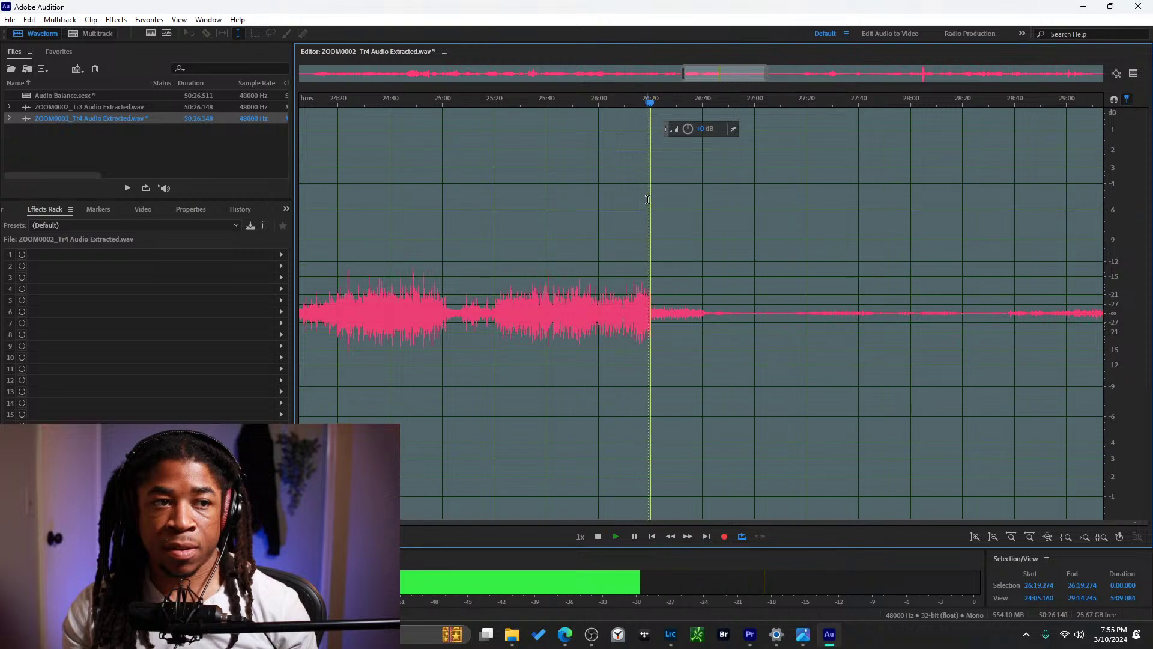
scroll(649, 211, "up", 2)
key("space")
left_click(645, 234)
key("space")
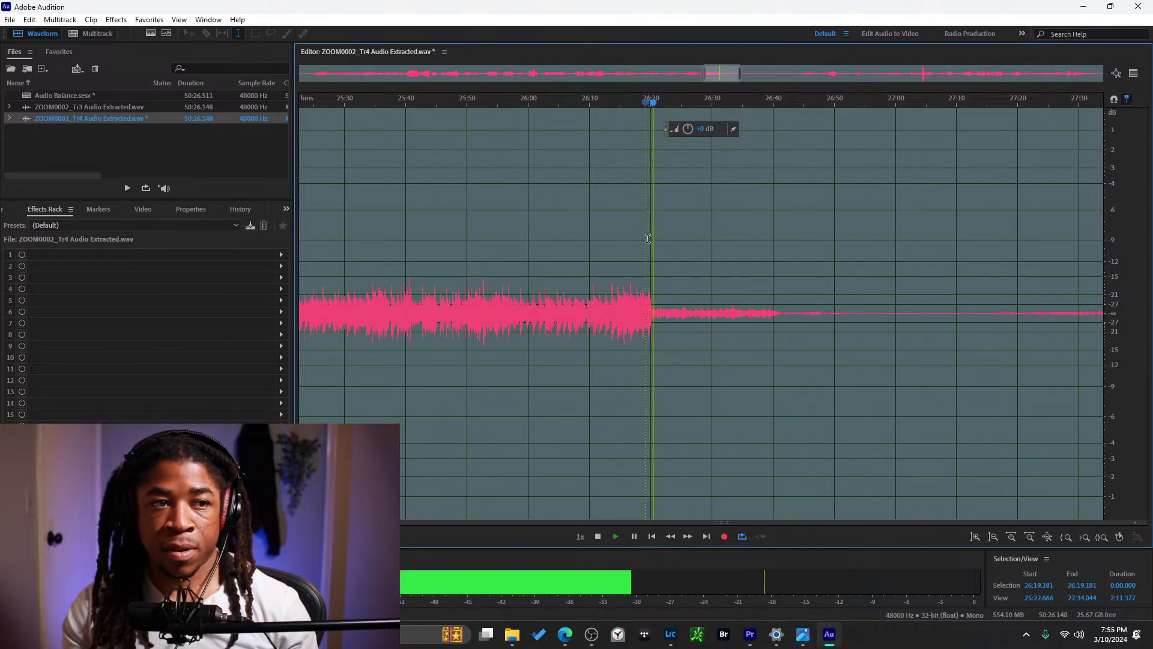
triple_click(648, 238)
left_click(648, 237)
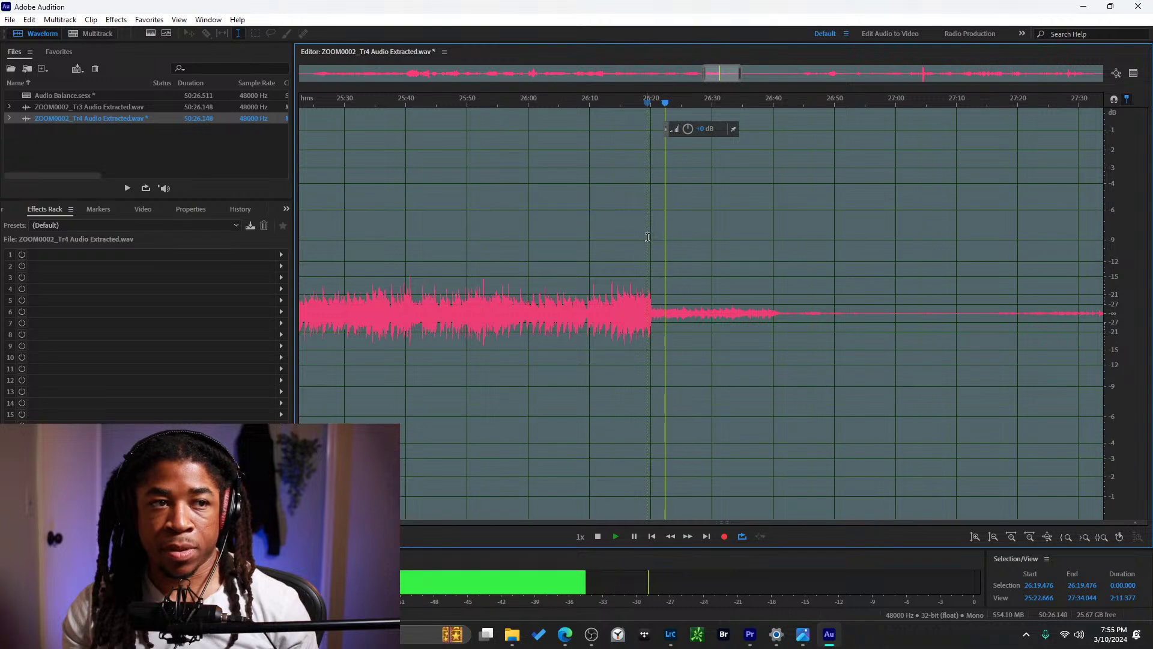
Select the quiet passage from about 26:19.9 to 31:36.6 and raise its gain to match the louder audio before it.
scroll(648, 239, "down", 3)
left_click(649, 241)
left_click_drag(650, 241, 944, 236)
left_click_drag(578, 176, 611, 177)
scroll(603, 227, "up", 10)
scroll(603, 226, "down", 10)
left_click_drag(735, 70, 718, 73)
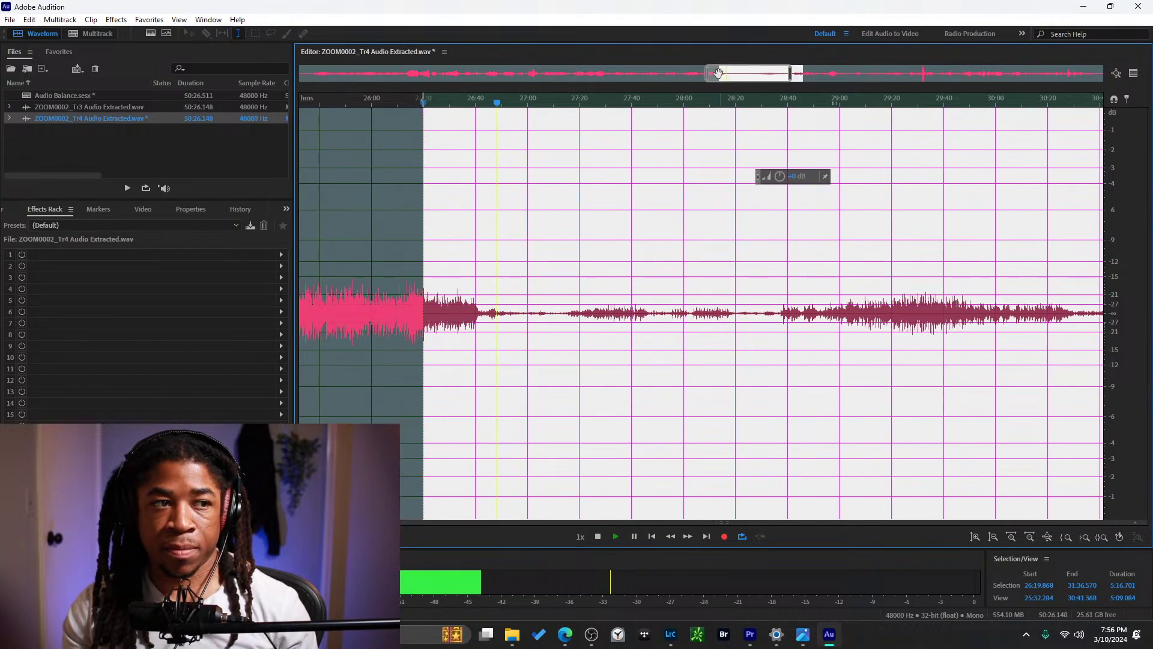
Select the still quiet stretch from about 26:41.1 to 28:04.2 and raise its gain.
left_click(495, 293)
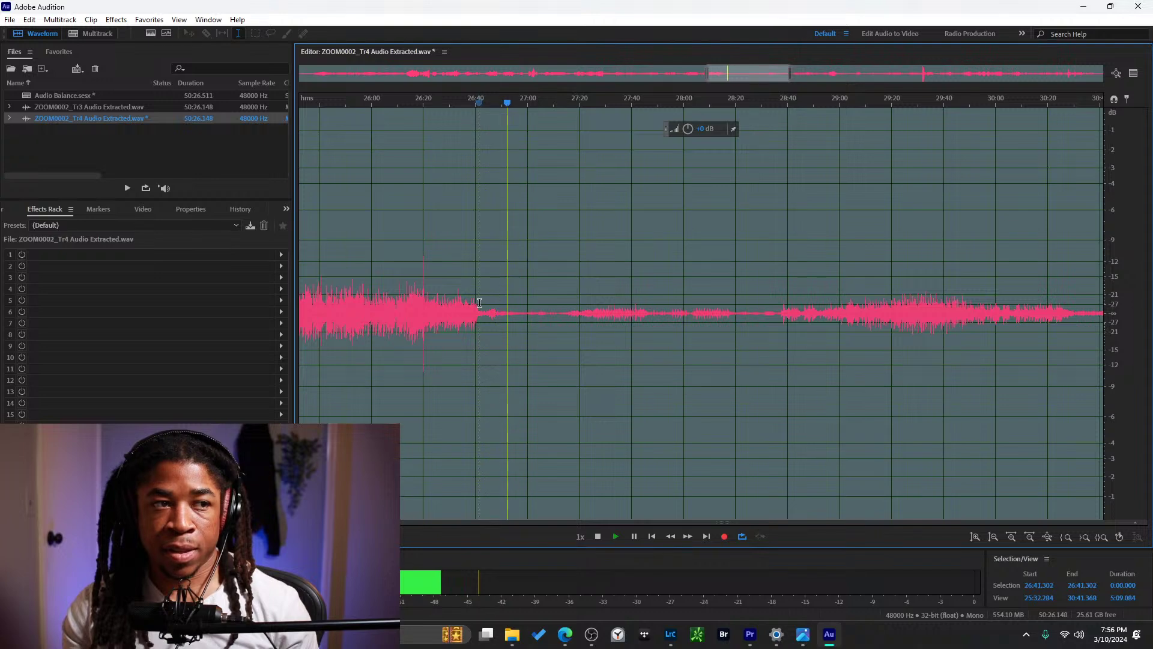
left_click_drag(478, 302, 488, 302)
scroll(479, 297, "up", 2)
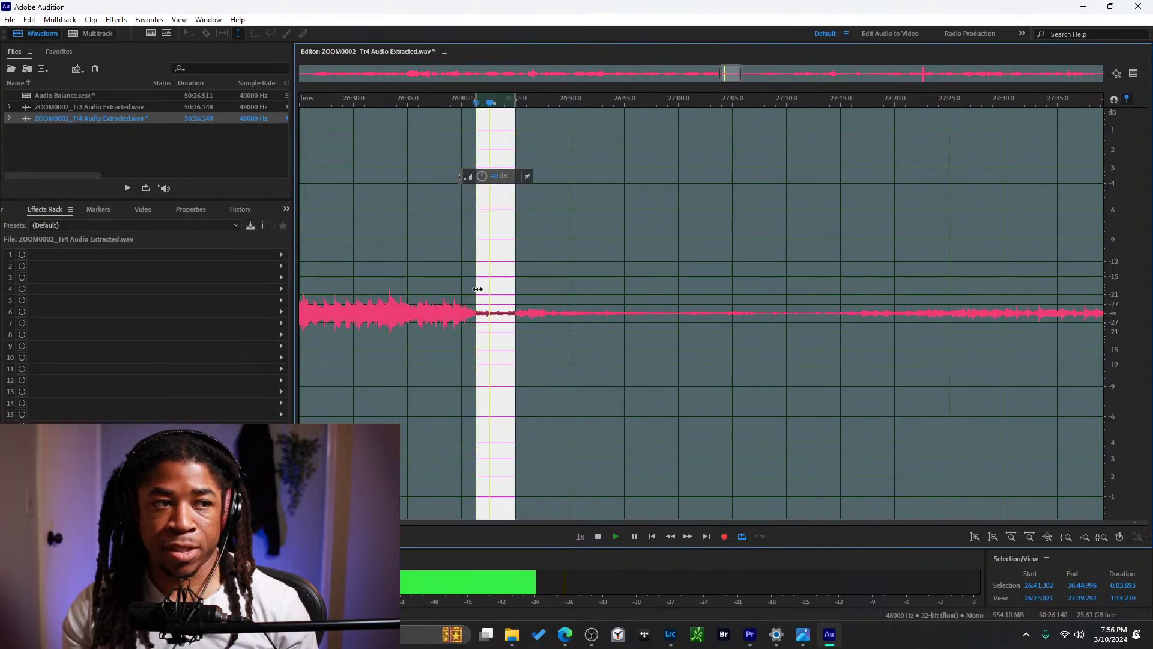
left_click(470, 289)
scroll(471, 289, "up", 1)
left_click_drag(473, 292, 981, 272)
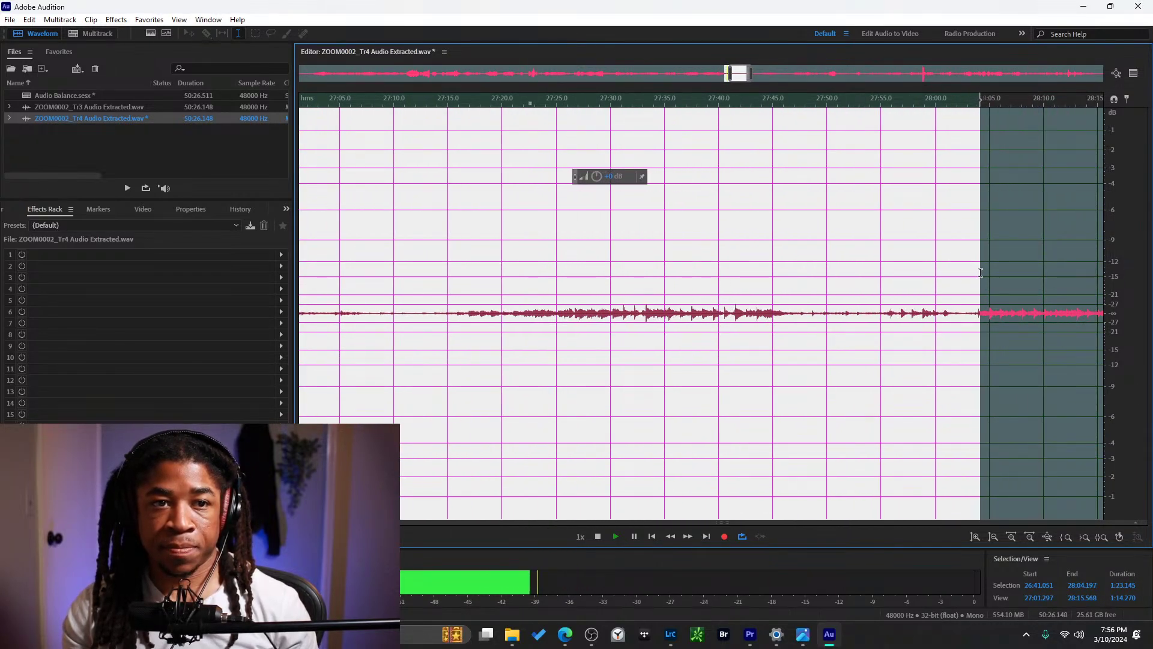
left_click_drag(596, 176, 639, 176)
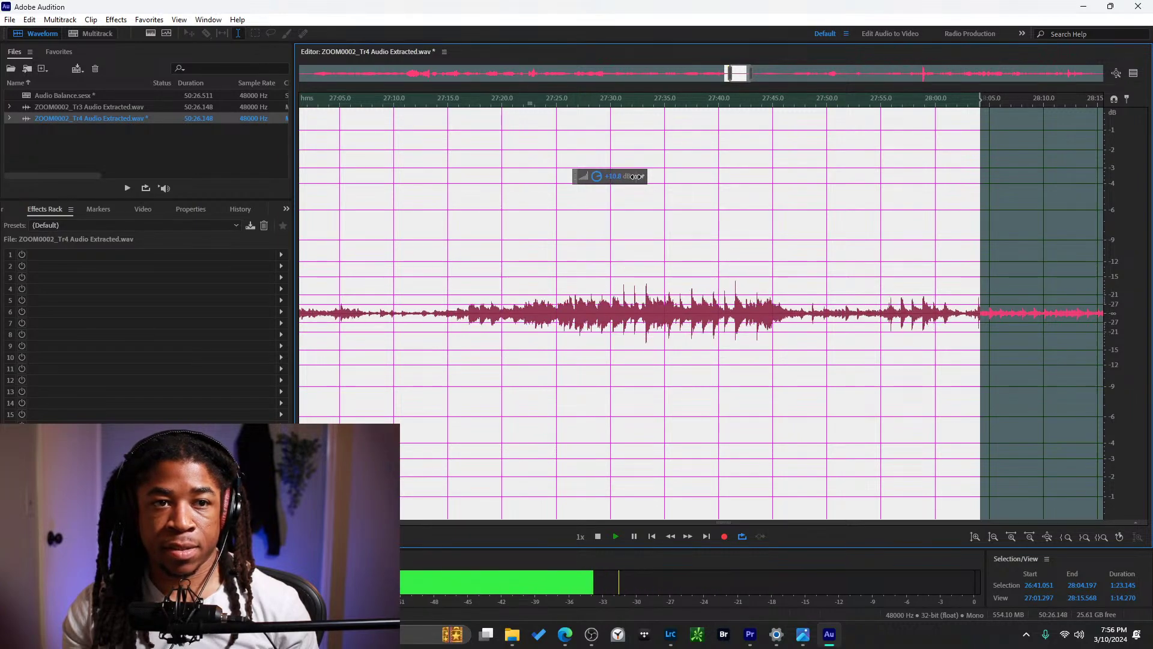
scroll(619, 256, "down", 3)
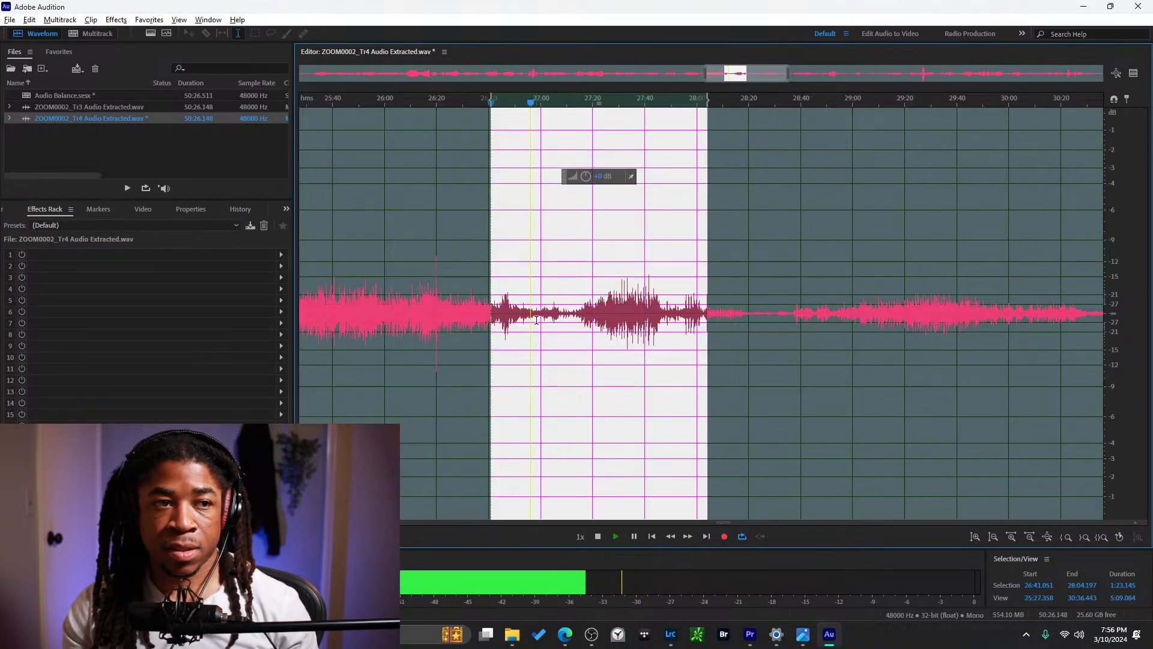
scroll(551, 315, "up", 2)
scroll(561, 288, "up", 2)
left_click(567, 283)
key("ctrl+a")
scroll(562, 276, "down", 6)
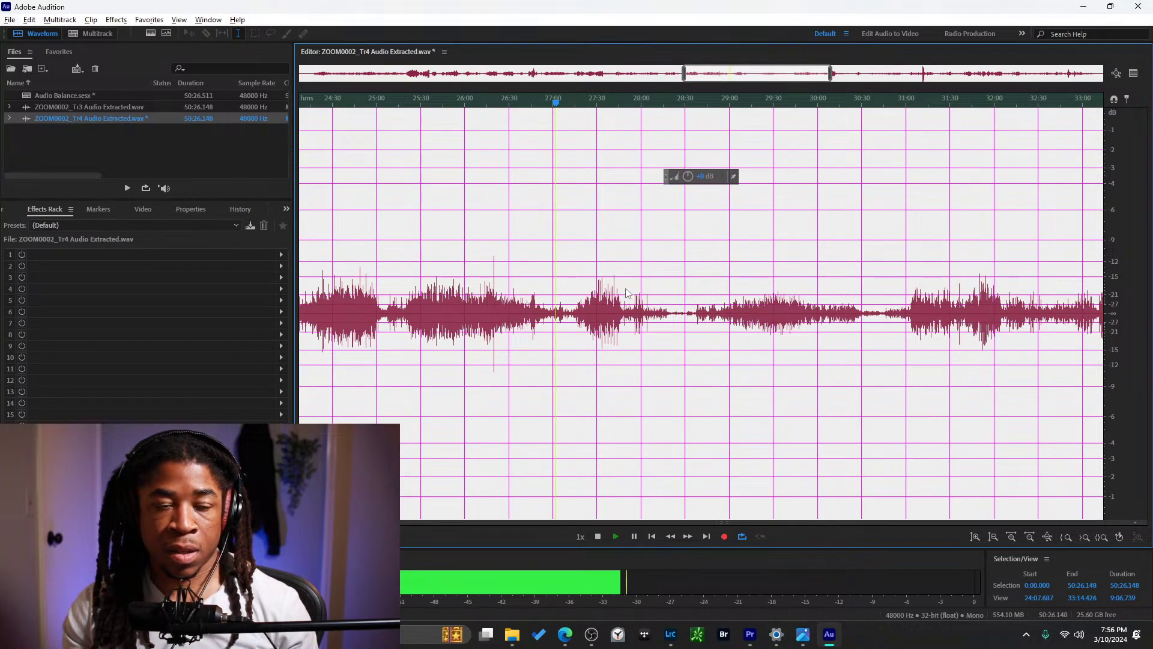
left_click(662, 286)
Raise the gain of the short quiet stretch from about 27:07.5 to 27:16.7 and clear the selection.
scroll(571, 287, "up", 1)
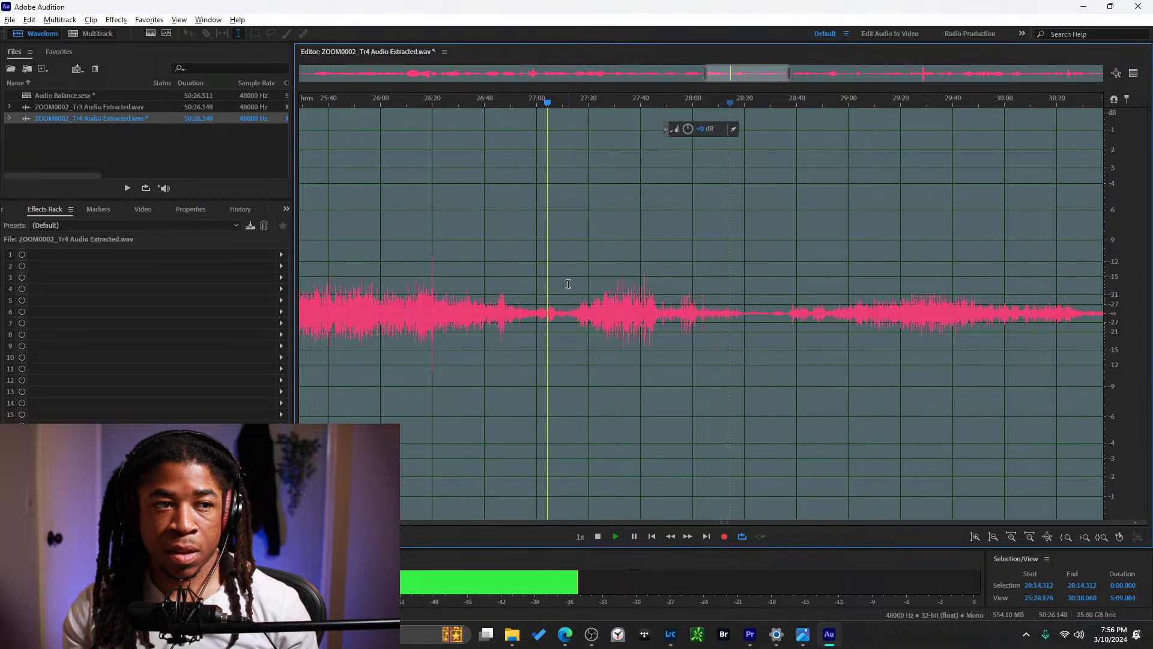
scroll(568, 284, "up", 1)
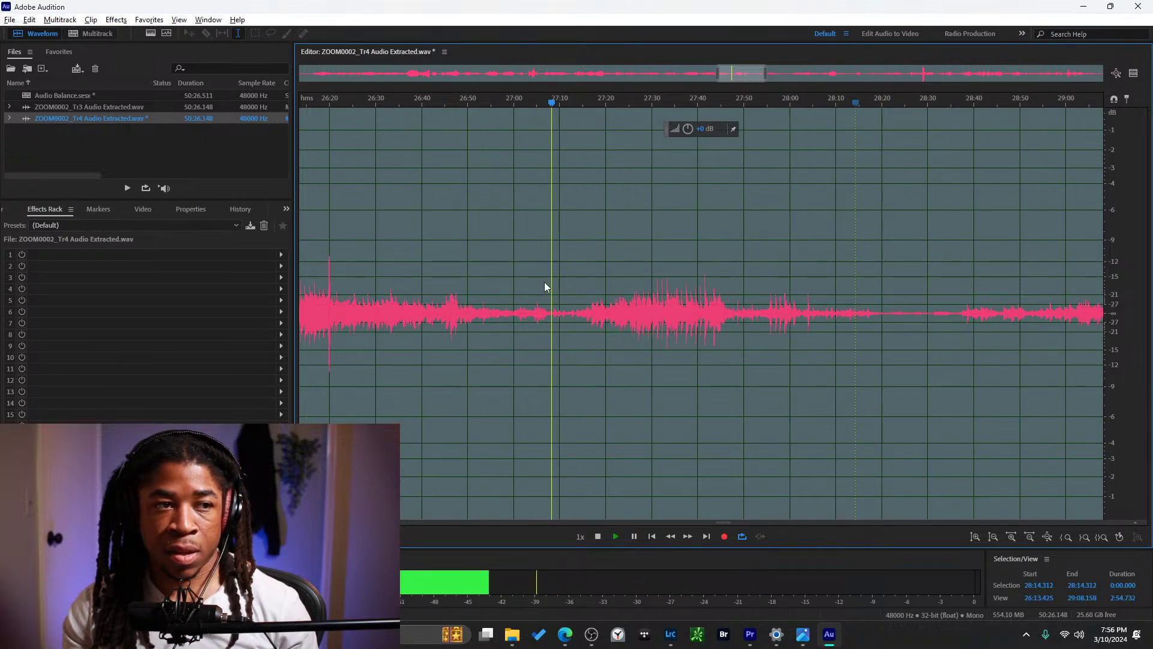
left_click_drag(548, 281, 592, 280)
left_click_drag(555, 176, 573, 177)
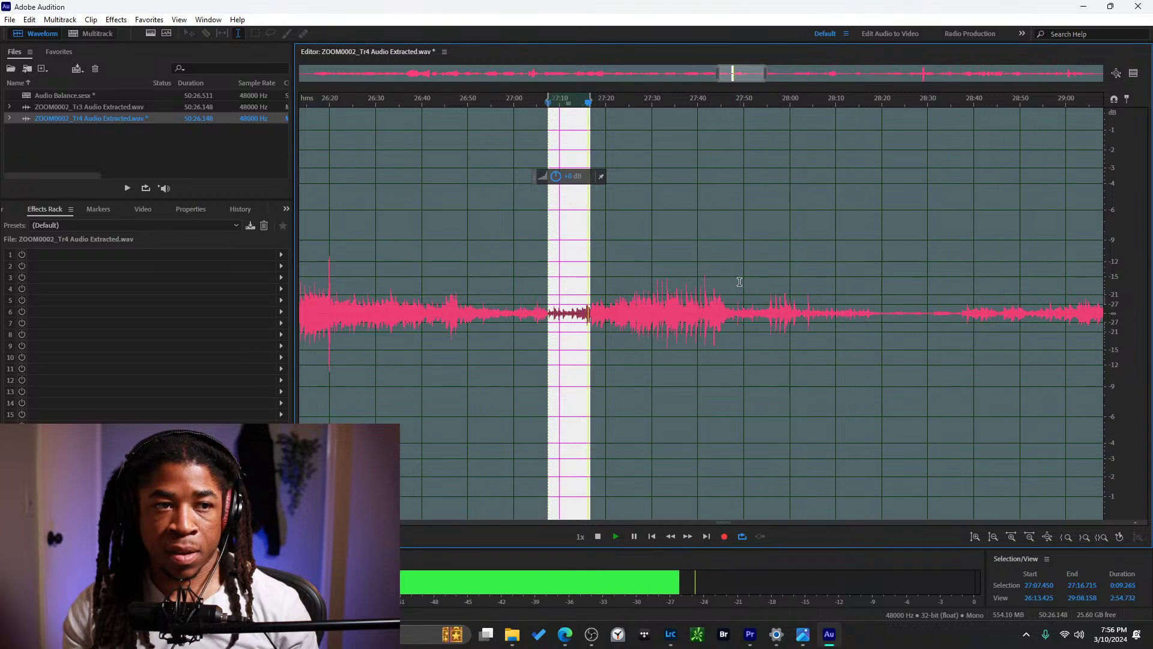
left_click(653, 269)
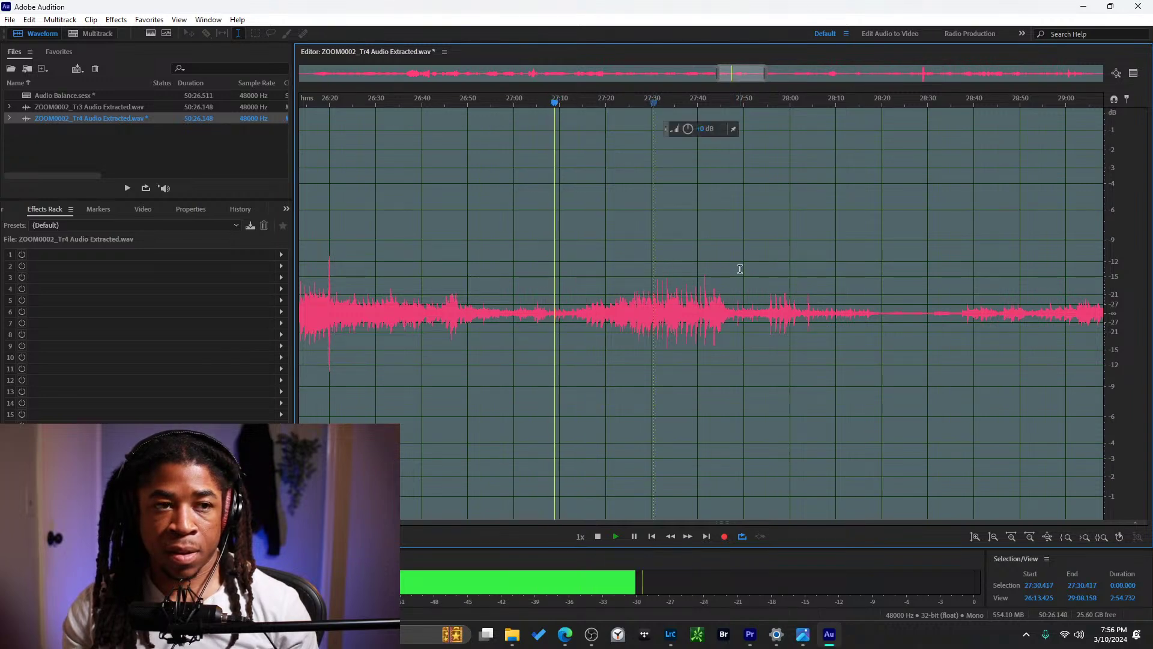
Raise the gain of the stretch from about 28:05.2 to 28:38.4, and boost its quieter part from 28:18.6 to 28:38.0 further.
scroll(811, 287, "down", 1)
scroll(796, 288, "down", 2)
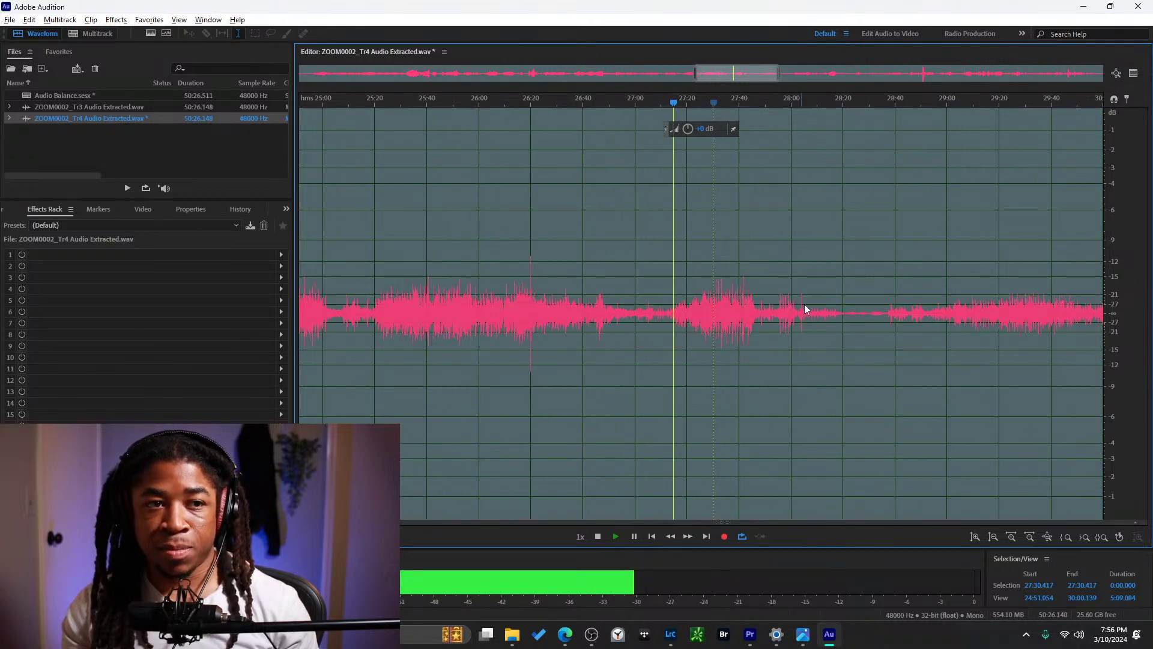
left_click_drag(806, 305, 891, 282)
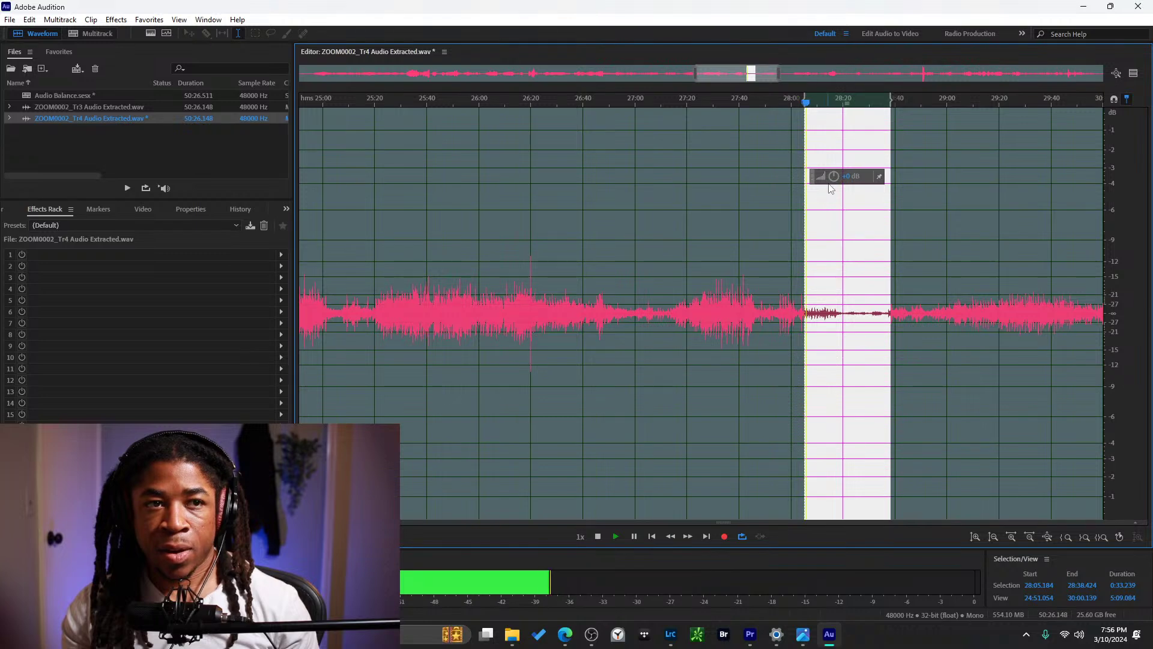
left_click_drag(839, 176, 859, 184)
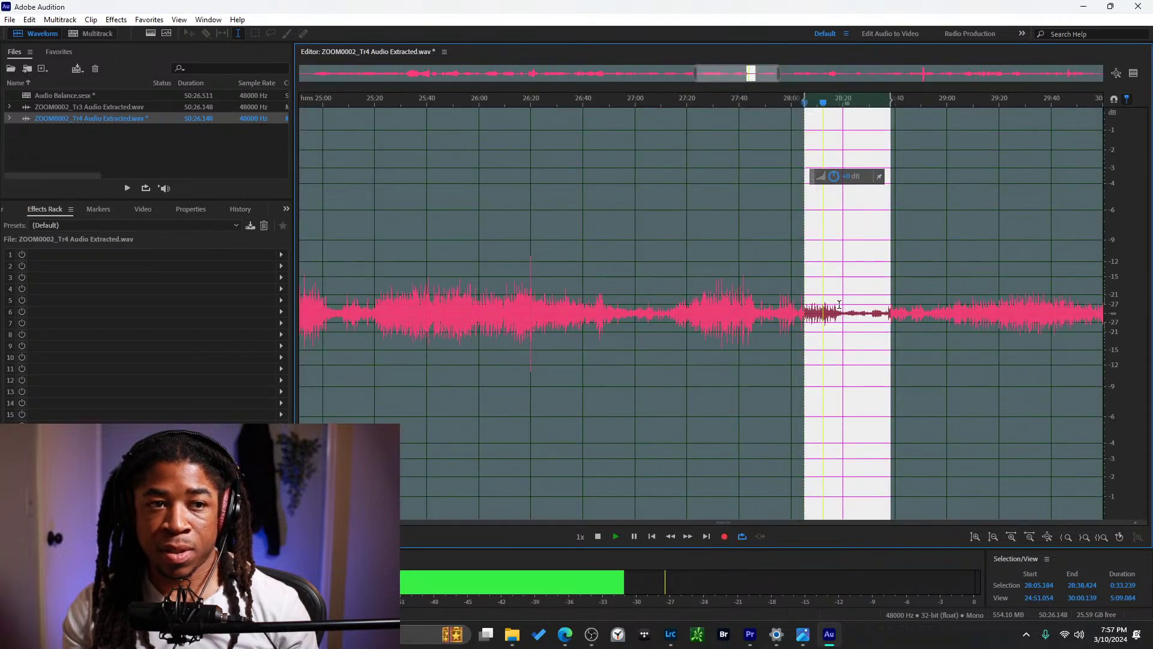
left_click_drag(840, 305, 890, 301)
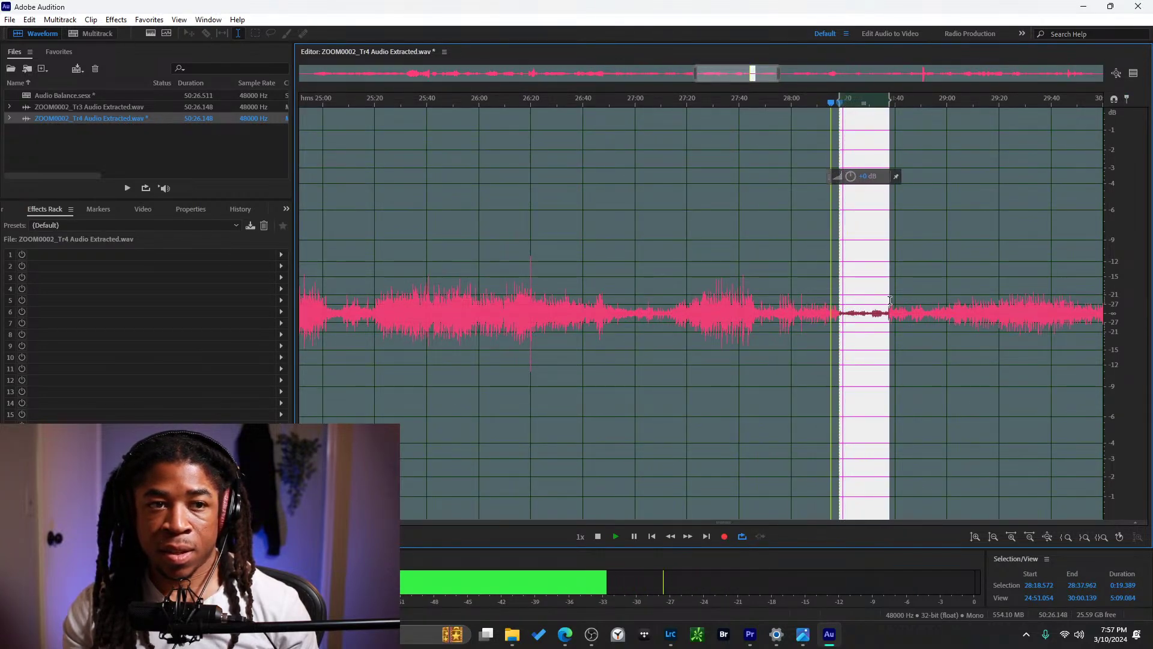
left_click_drag(858, 177, 879, 179)
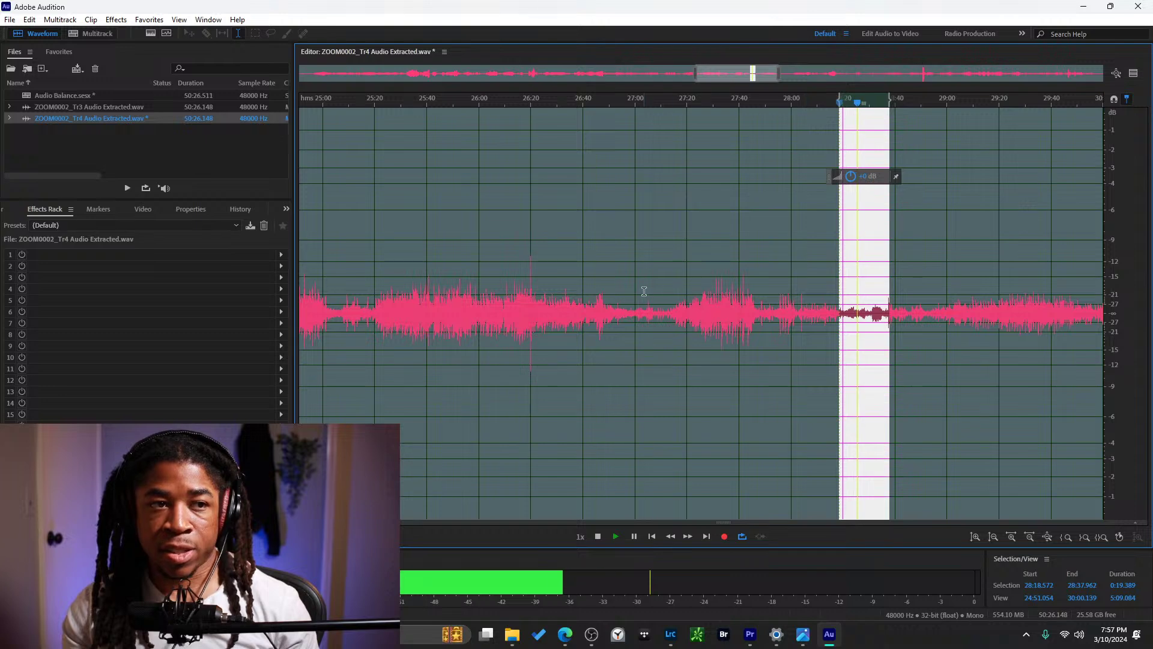
Select the dip from about 30:23.8 to 30:55.5, raise its gain and clear the selection.
scroll(647, 297, "down", 5)
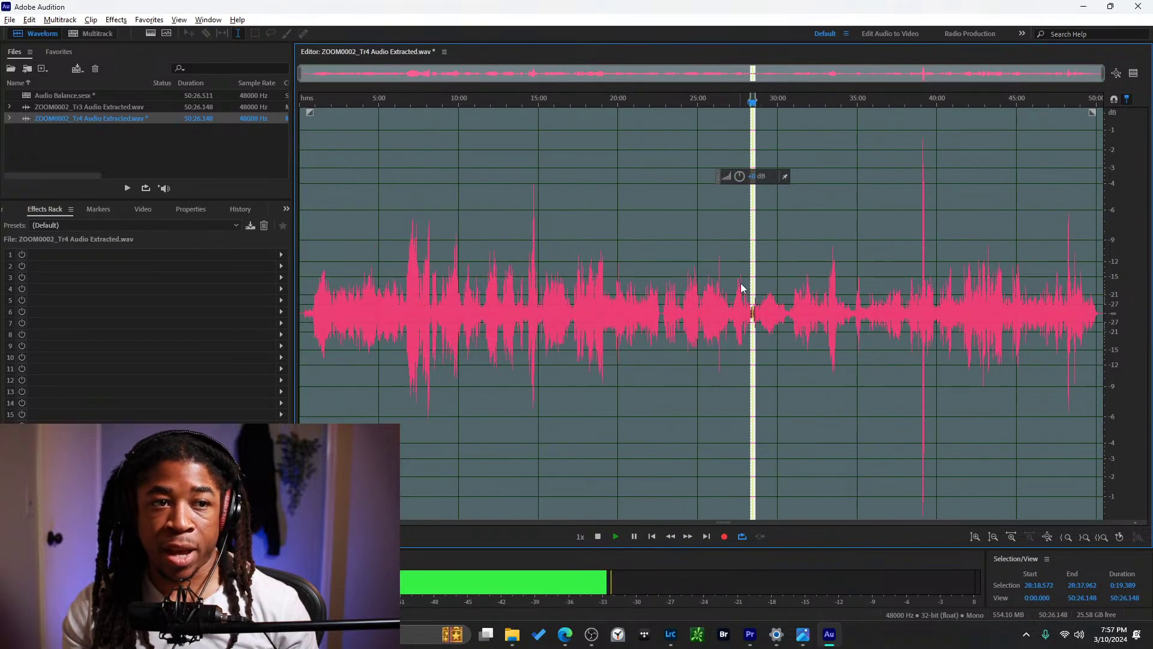
left_click(781, 280)
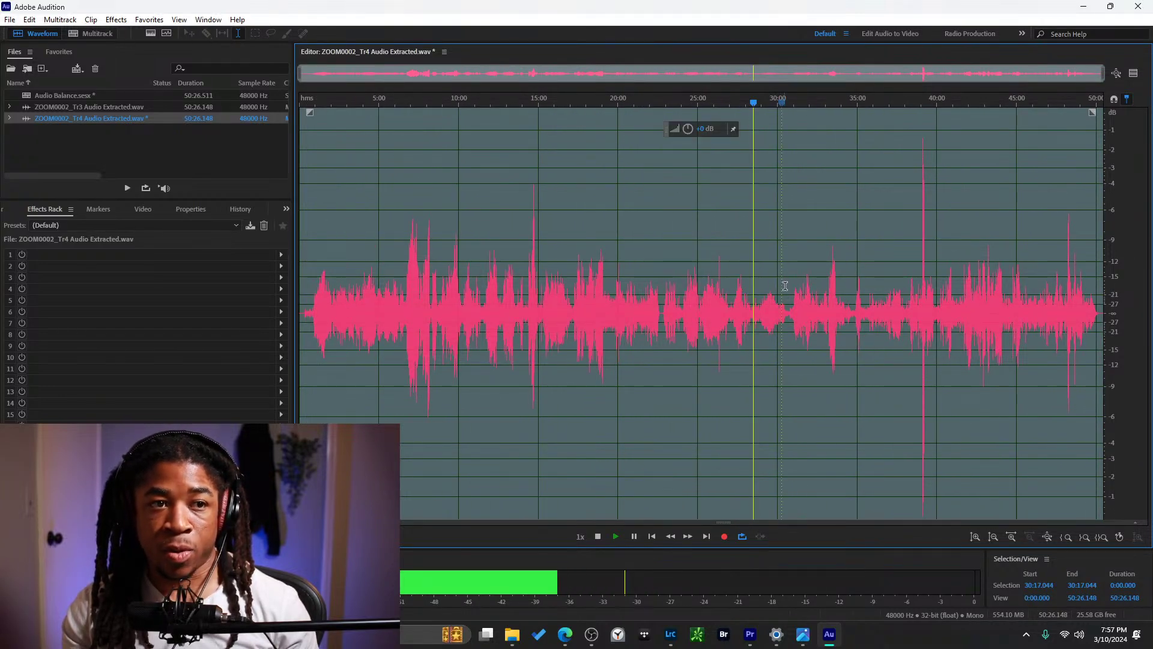
left_click_drag(784, 297, 792, 297)
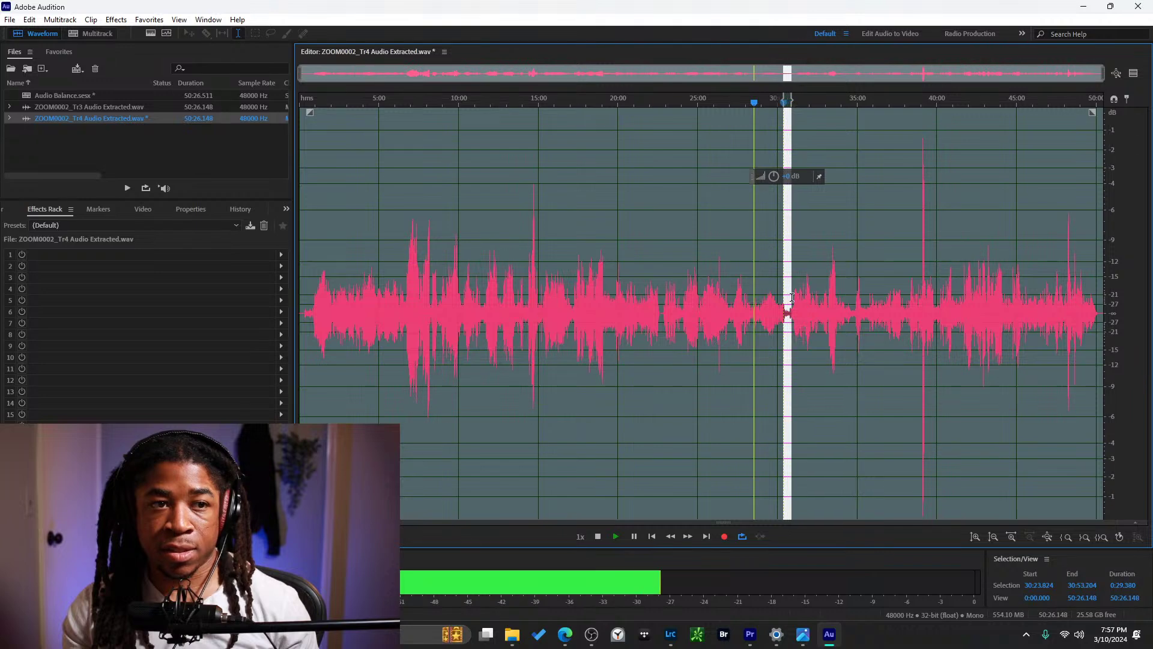
left_click_drag(781, 177, 774, 176)
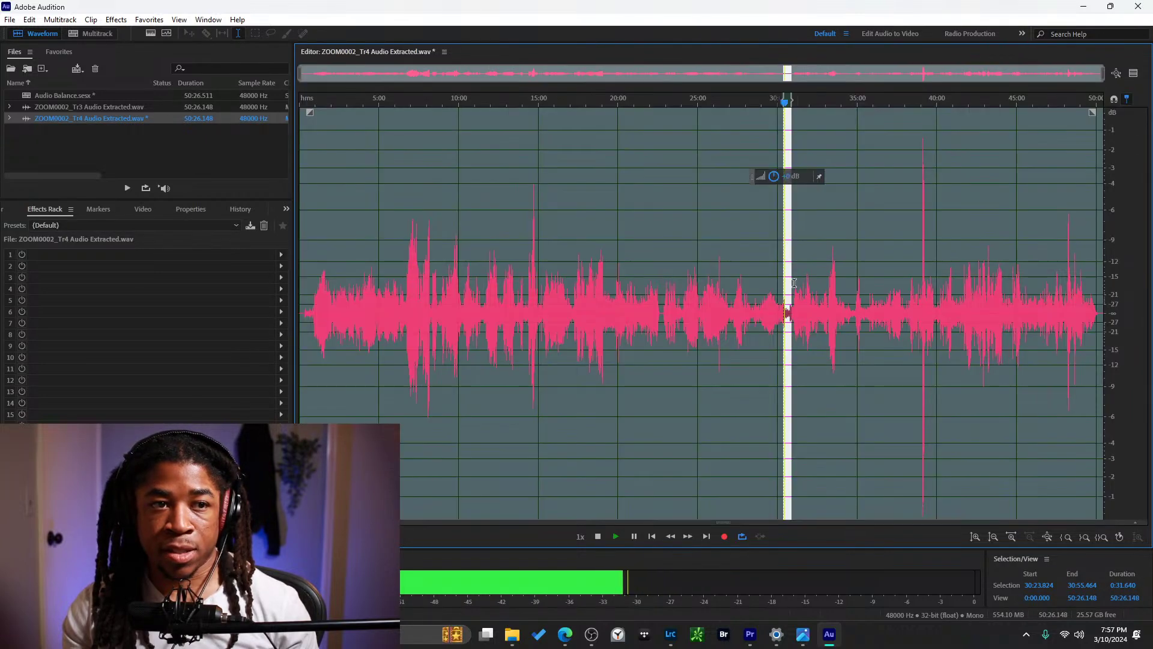
left_click(793, 284)
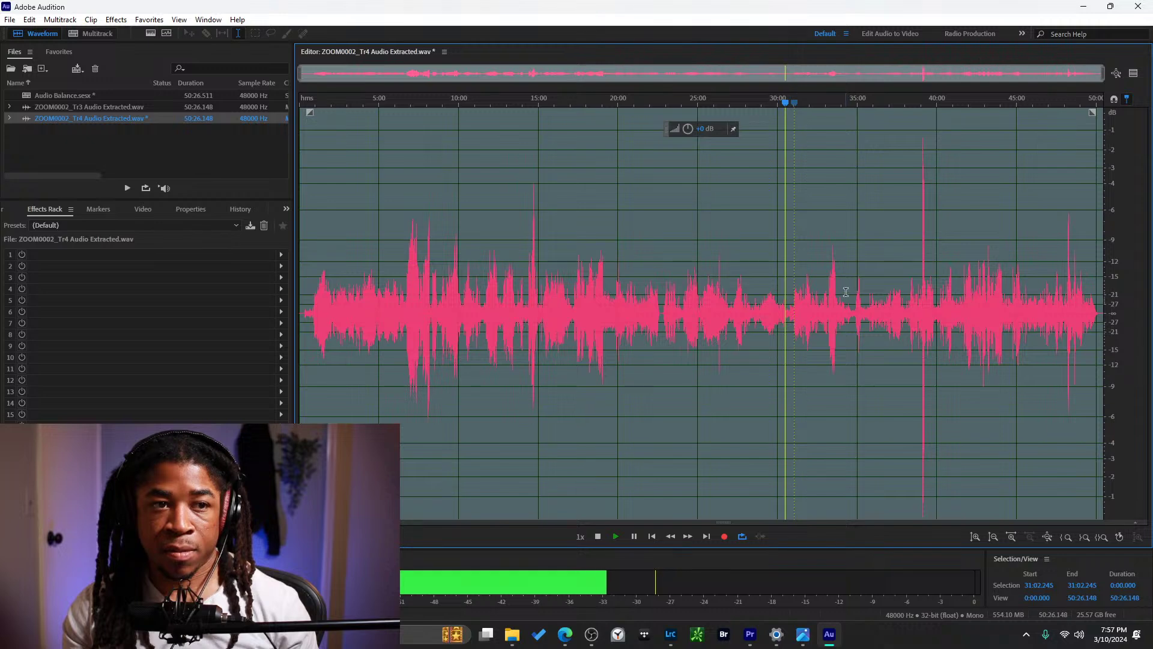
Select the quiet dip from about 34:34.7 to 34:59.5, raise its gain and clear the selection.
left_click_drag(848, 295, 857, 298)
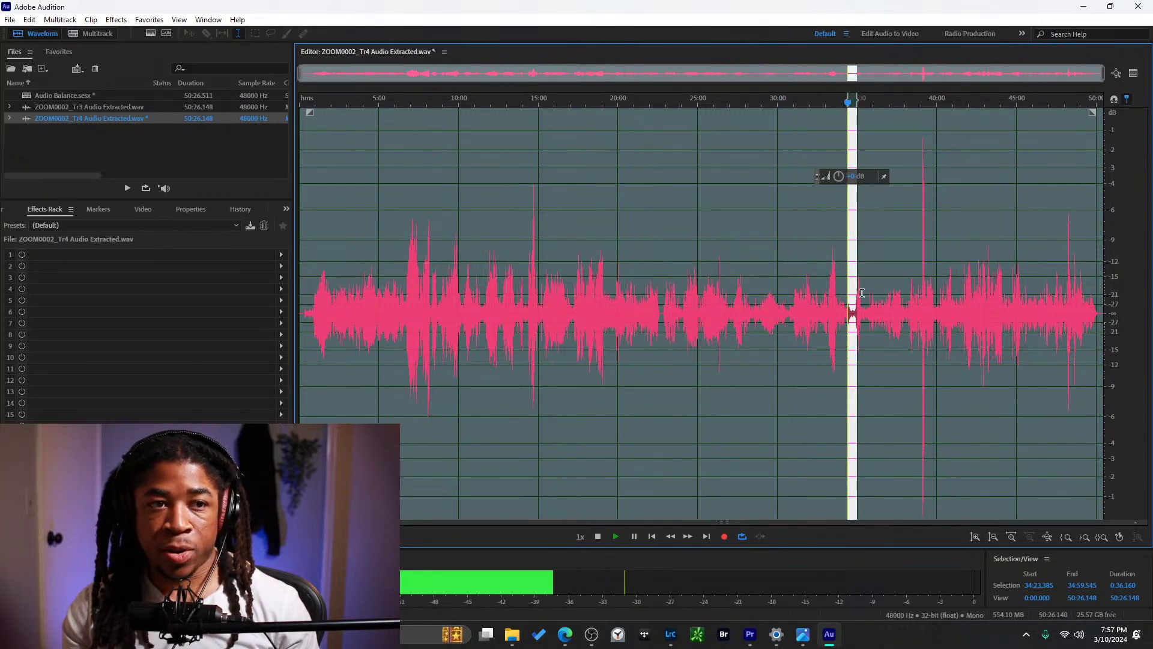
left_click(870, 292)
left_click_drag(852, 291, 857, 291)
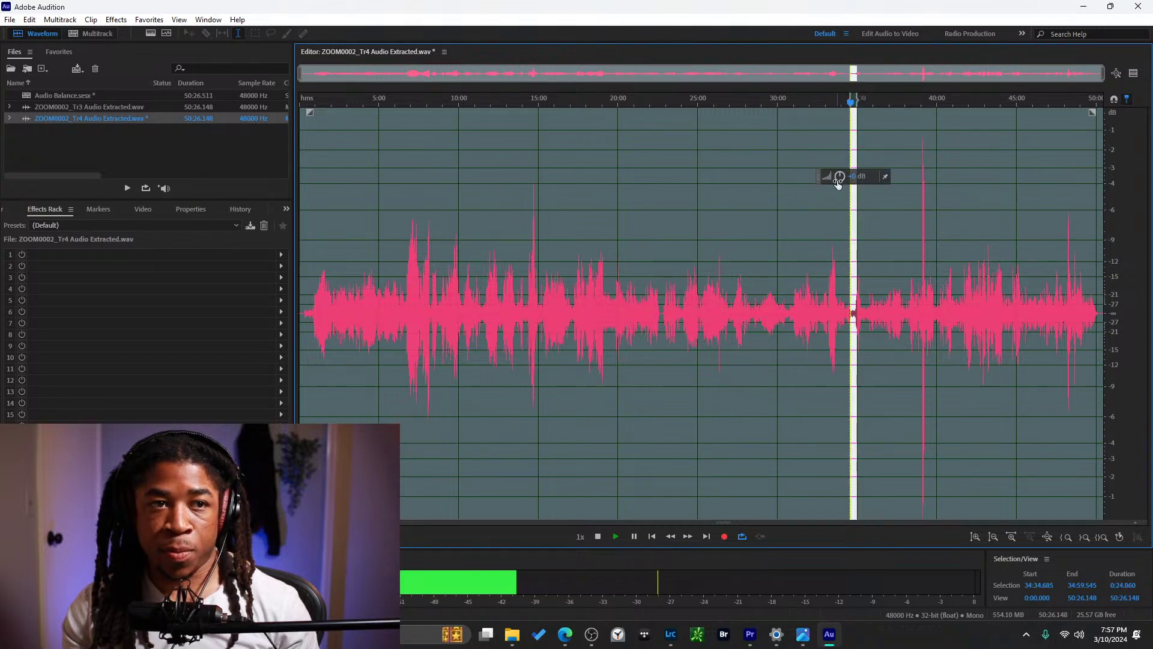
left_click_drag(843, 176, 853, 177)
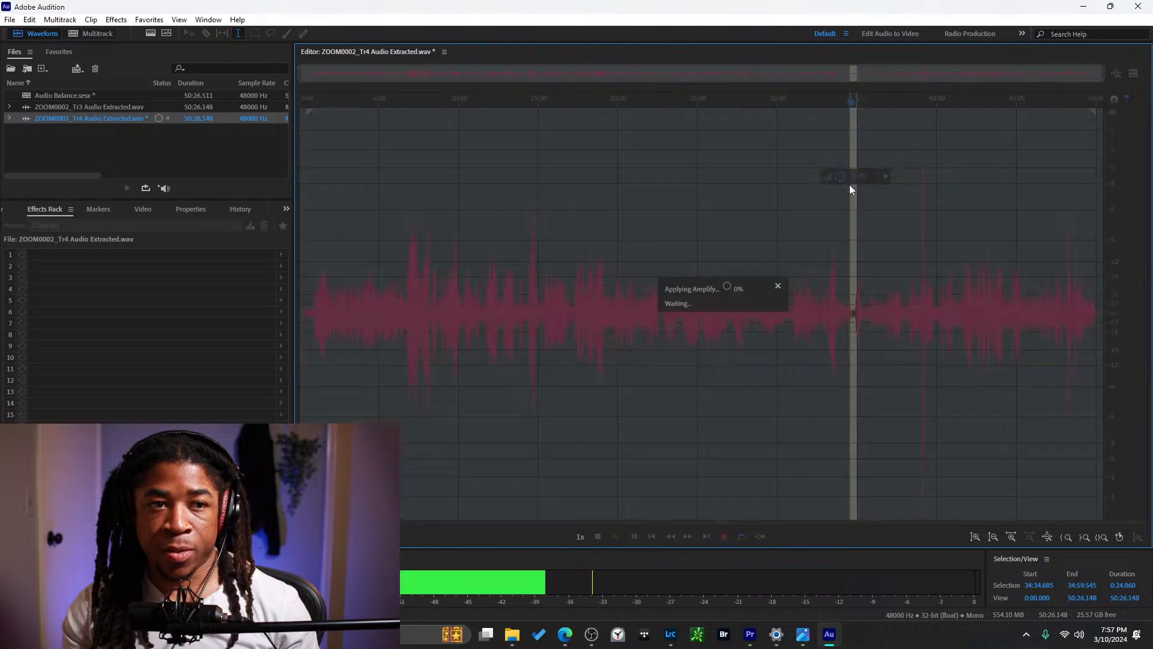
left_click(863, 275)
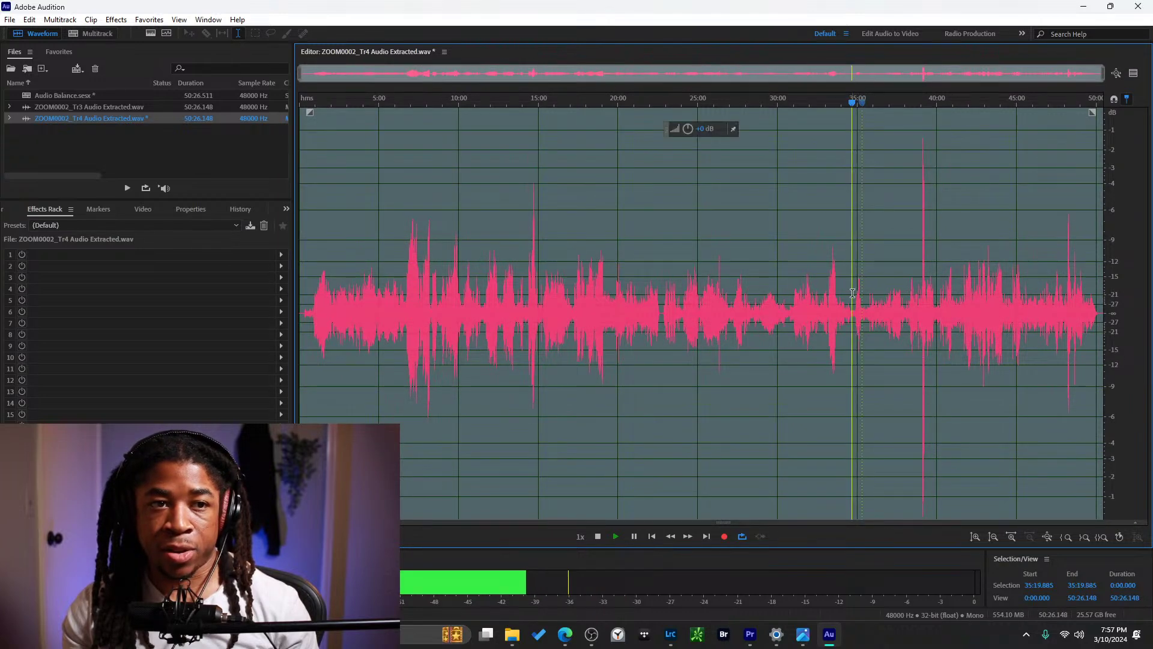
Raise the gain of the remaining quiet stretch from about 34:31.8 to 34:53.0 and show the whole waveform.
scroll(854, 296, "up", 5)
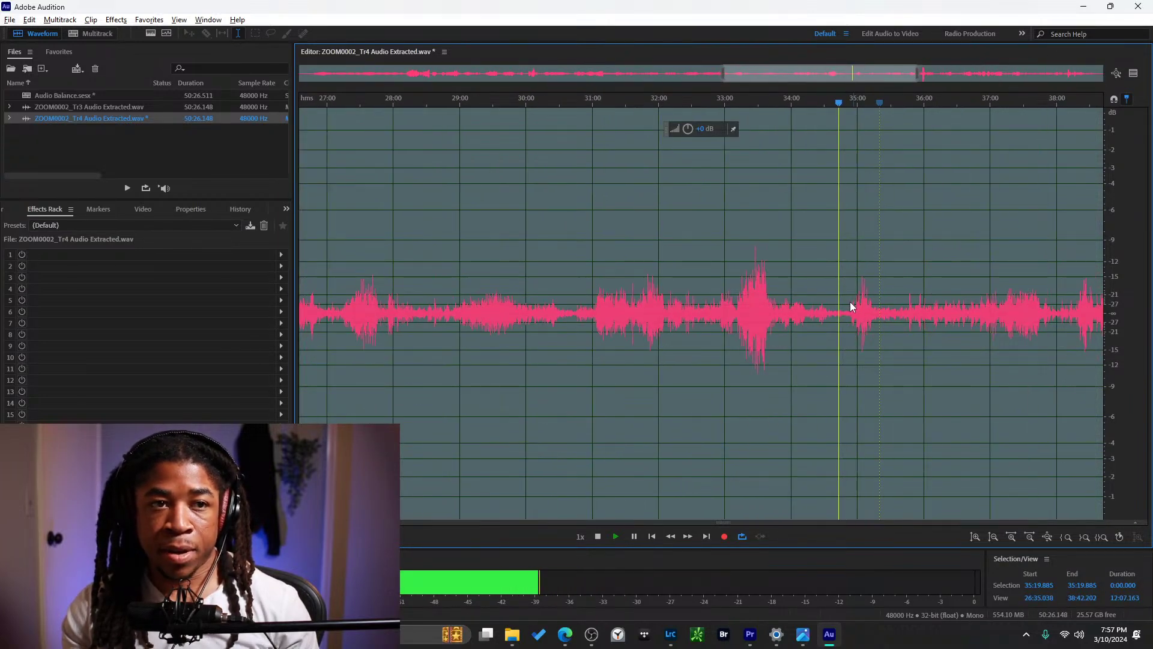
left_click_drag(850, 300, 827, 291)
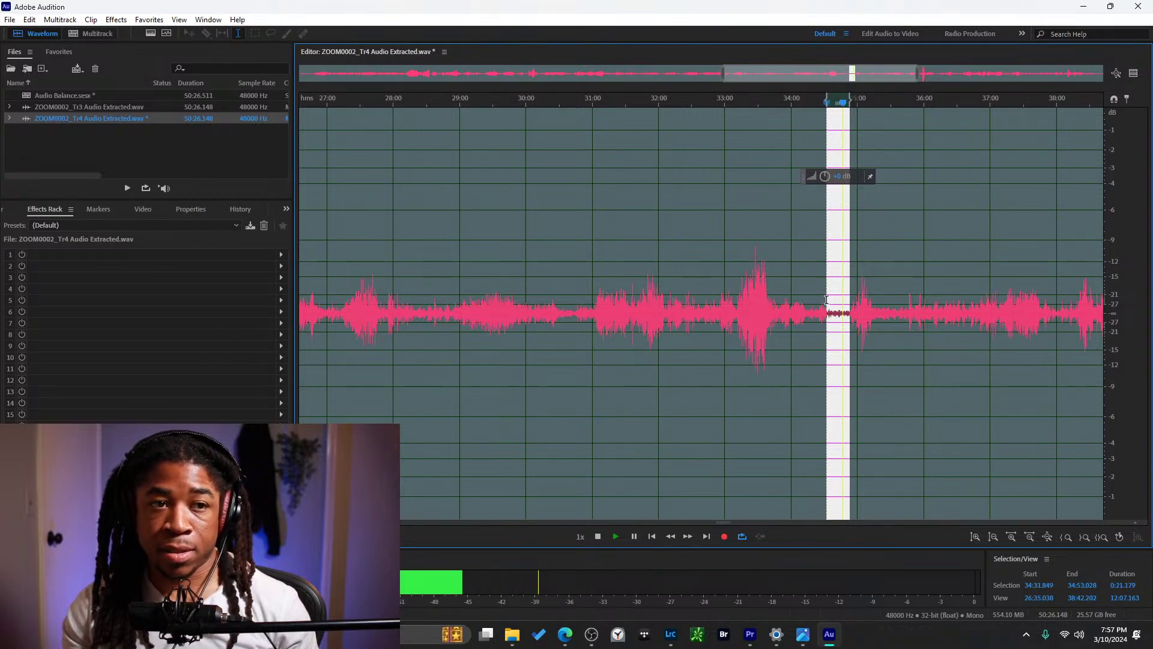
left_click_drag(825, 182, 855, 176)
key("backslash")
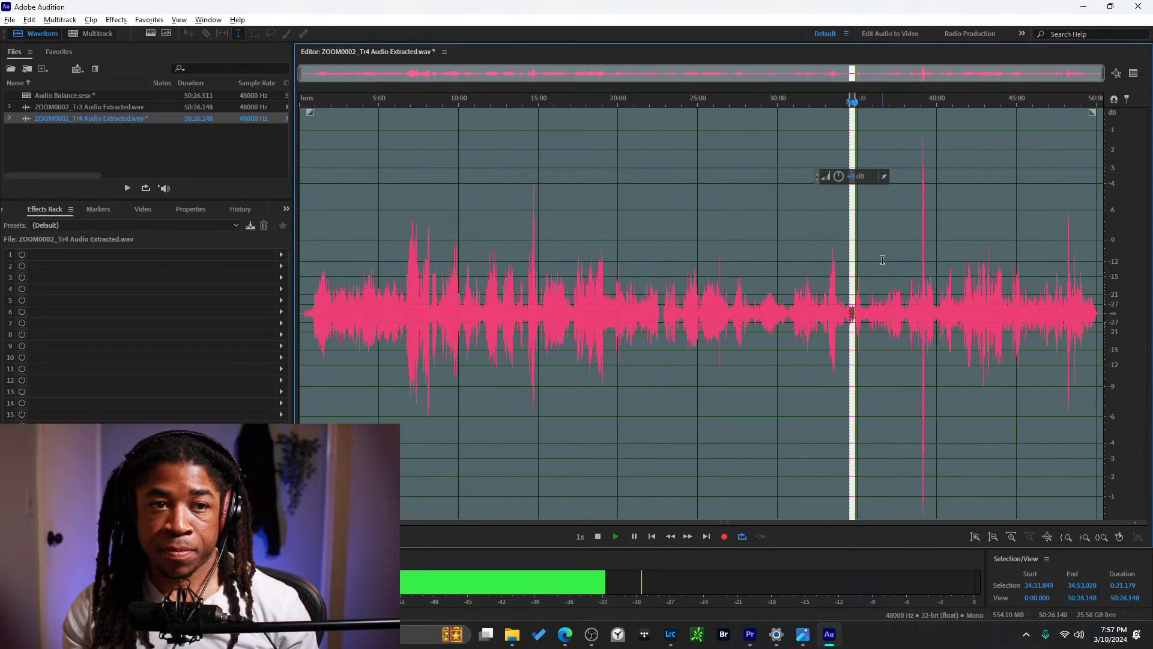
Lower the gain of the loud spike from about 39:06.6 to 39:12.4 to match its surroundings, and clear the selection.
scroll(924, 260, "up", 3)
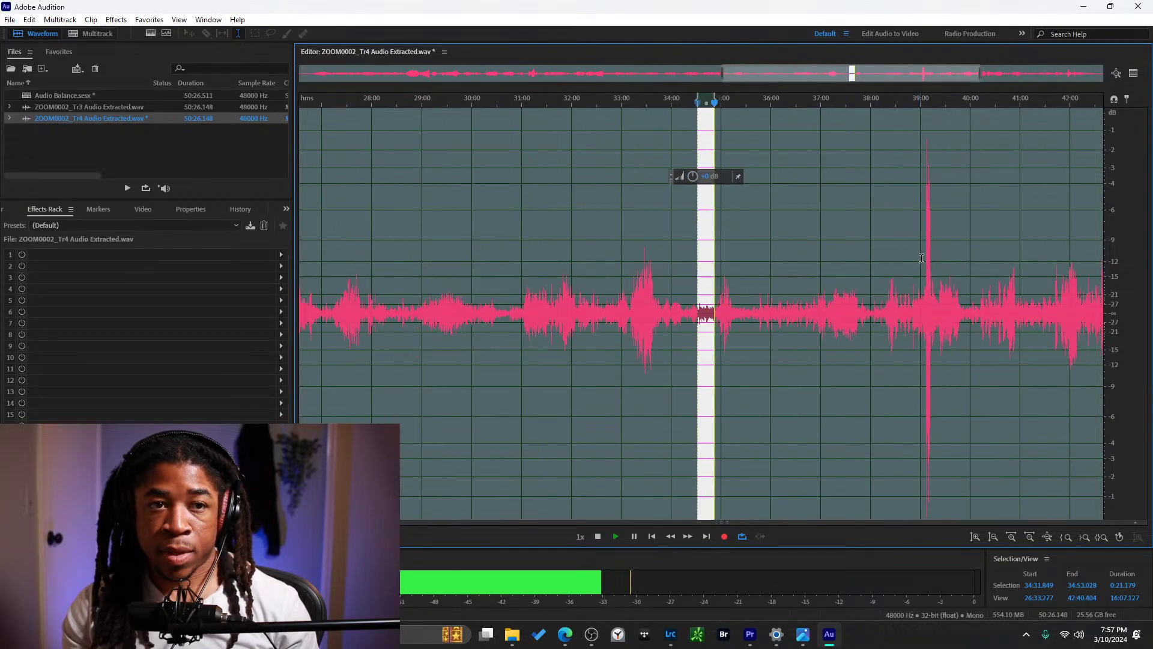
left_click_drag(926, 258, 931, 259)
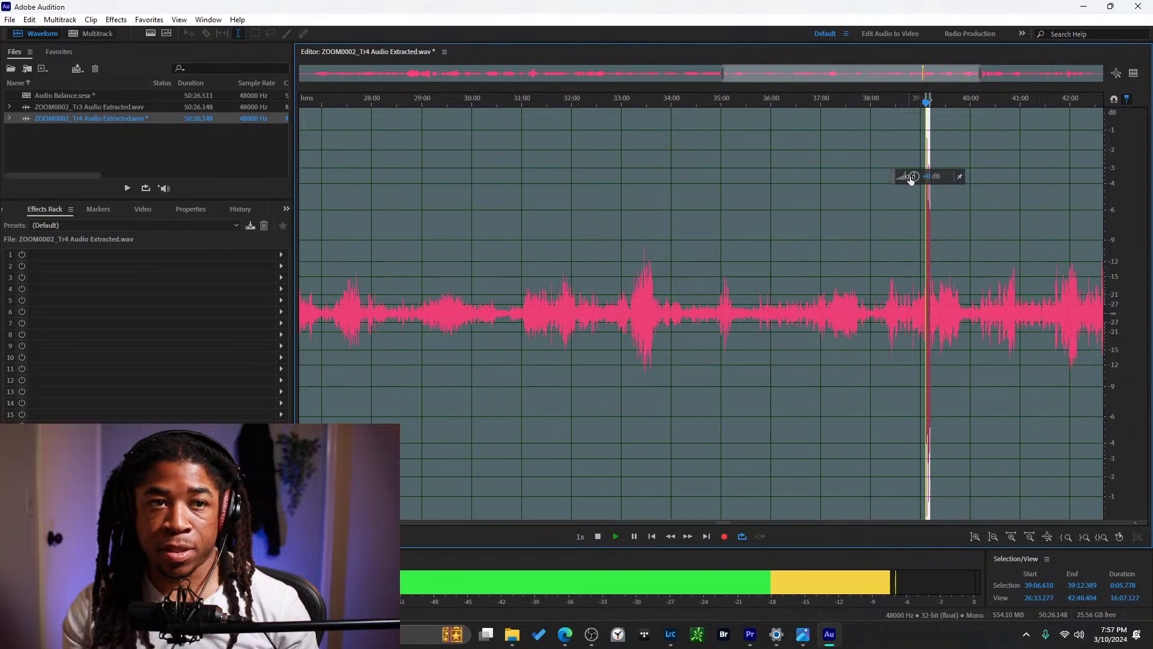
left_click_drag(913, 176, 875, 185)
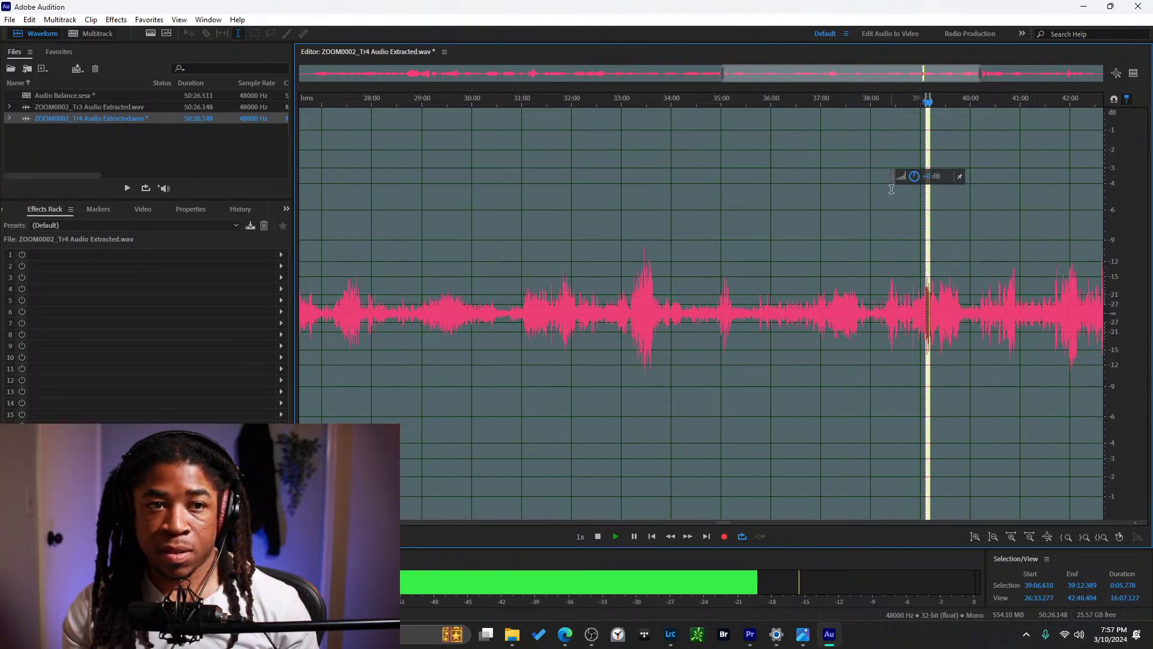
left_click(940, 262)
scroll(869, 261, "down", 4)
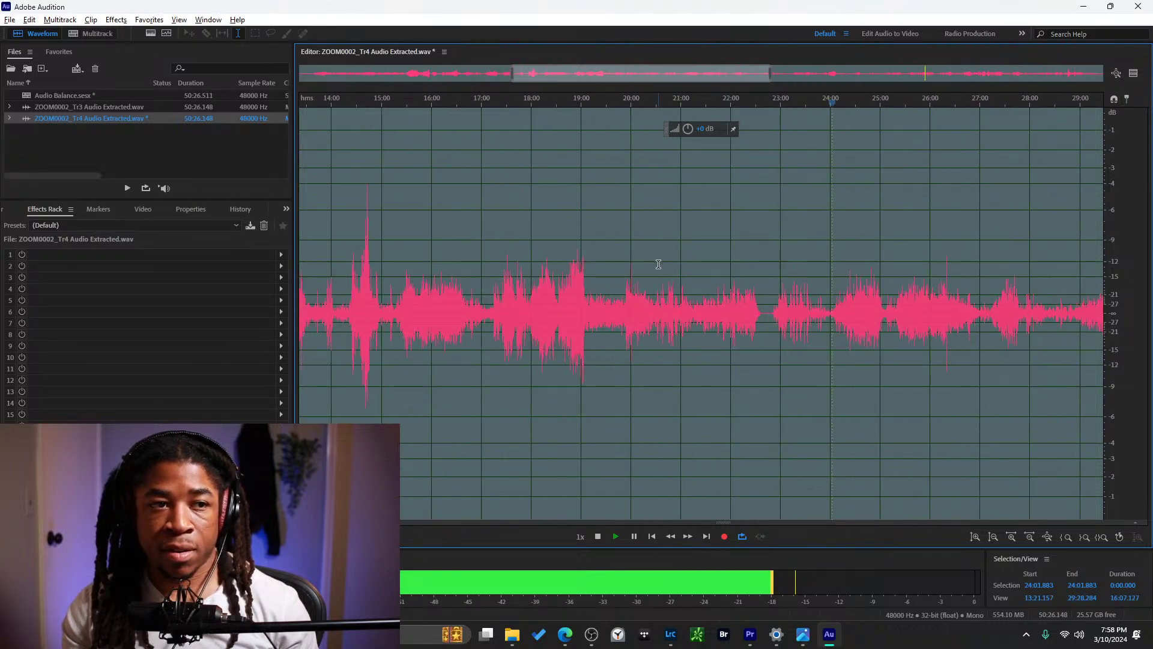
Stop playback, select the nearly silent gap from about 22:35.6 to 22:52.1, raise its gain and clear the selection.
key("space")
scroll(699, 290, "up", 4)
key("alt+space")
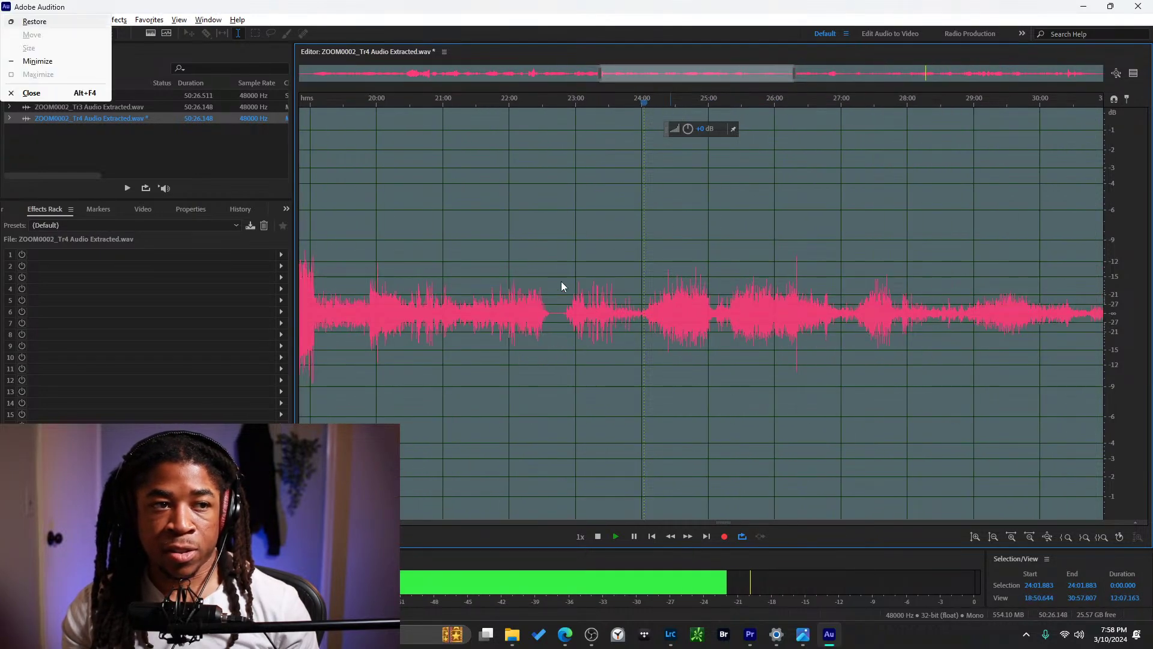
key("Escape")
scroll(552, 289, "up", 5)
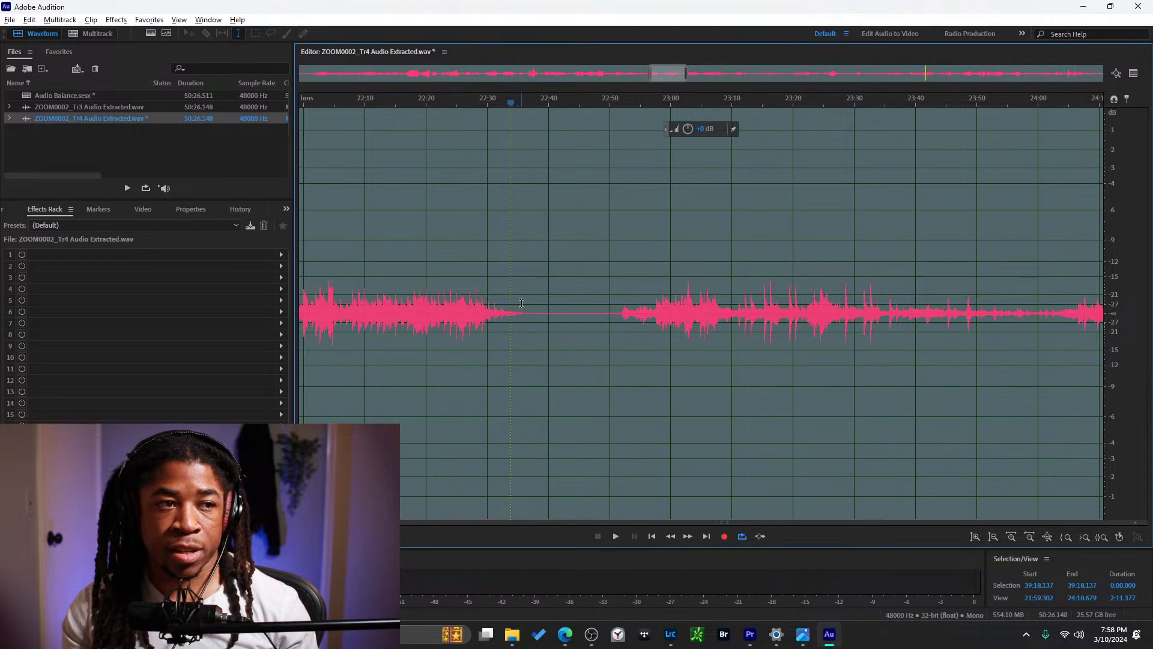
left_click_drag(523, 313, 623, 319)
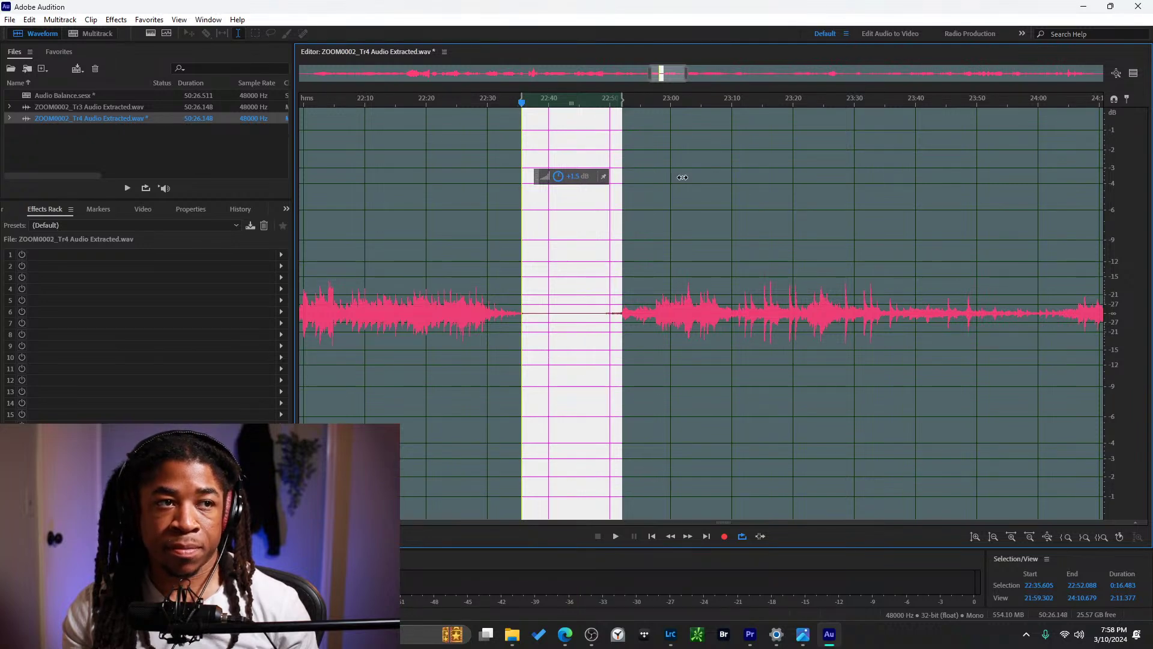
left_click_drag(847, 204, 607, 176)
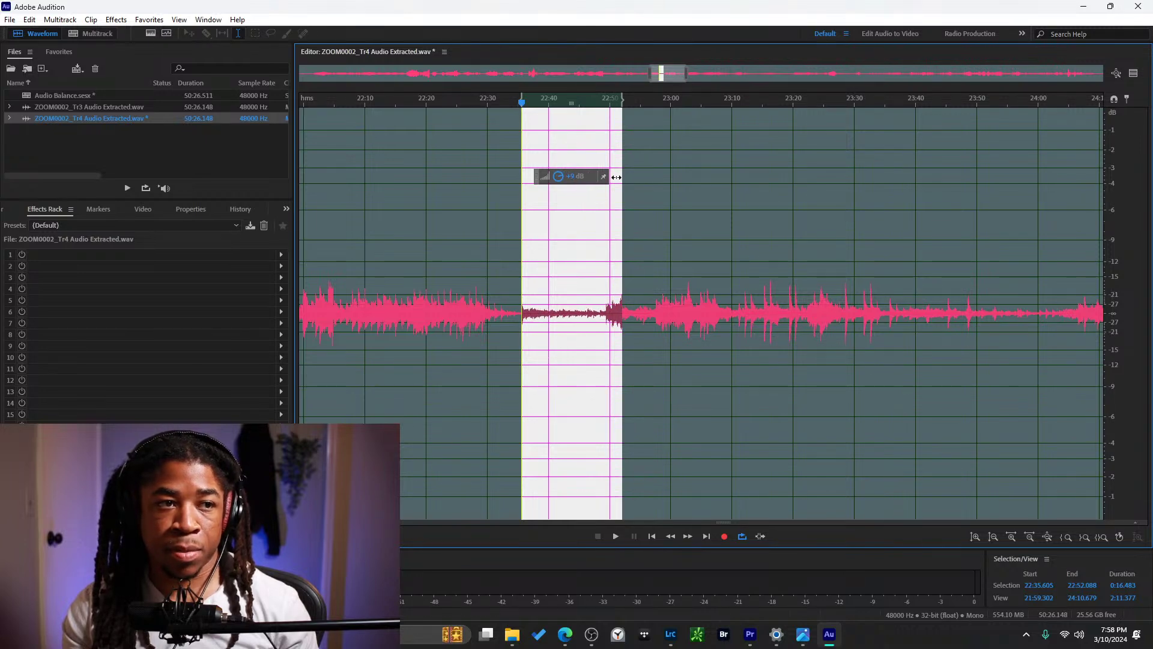
left_click_drag(596, 182, 596, 182)
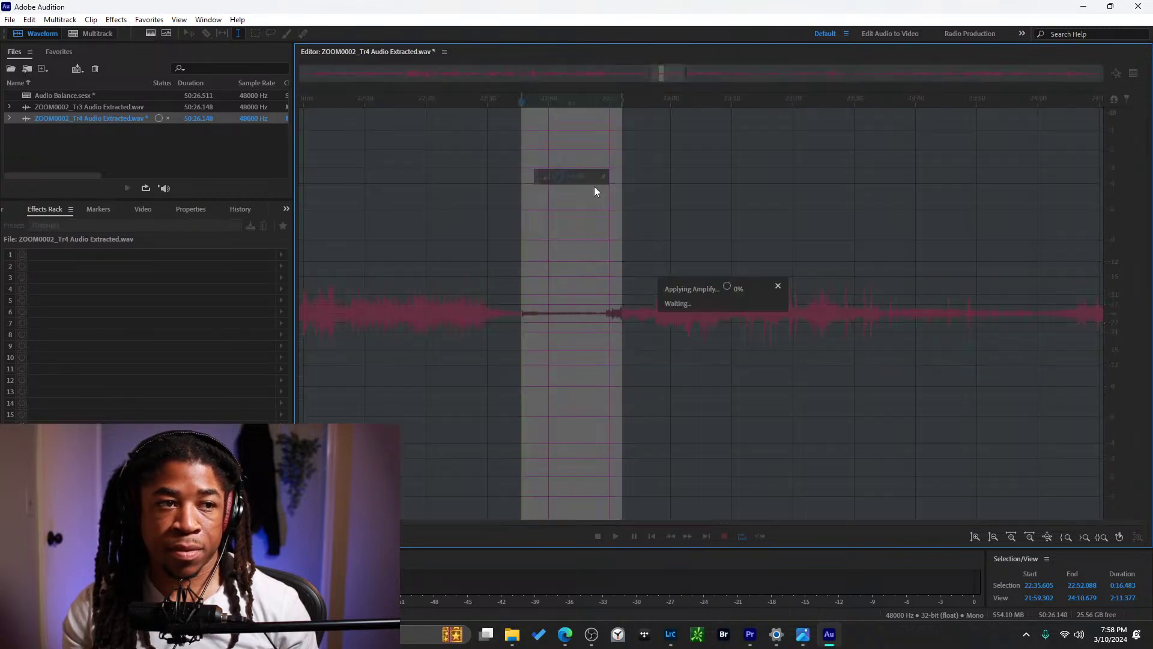
left_click(581, 266)
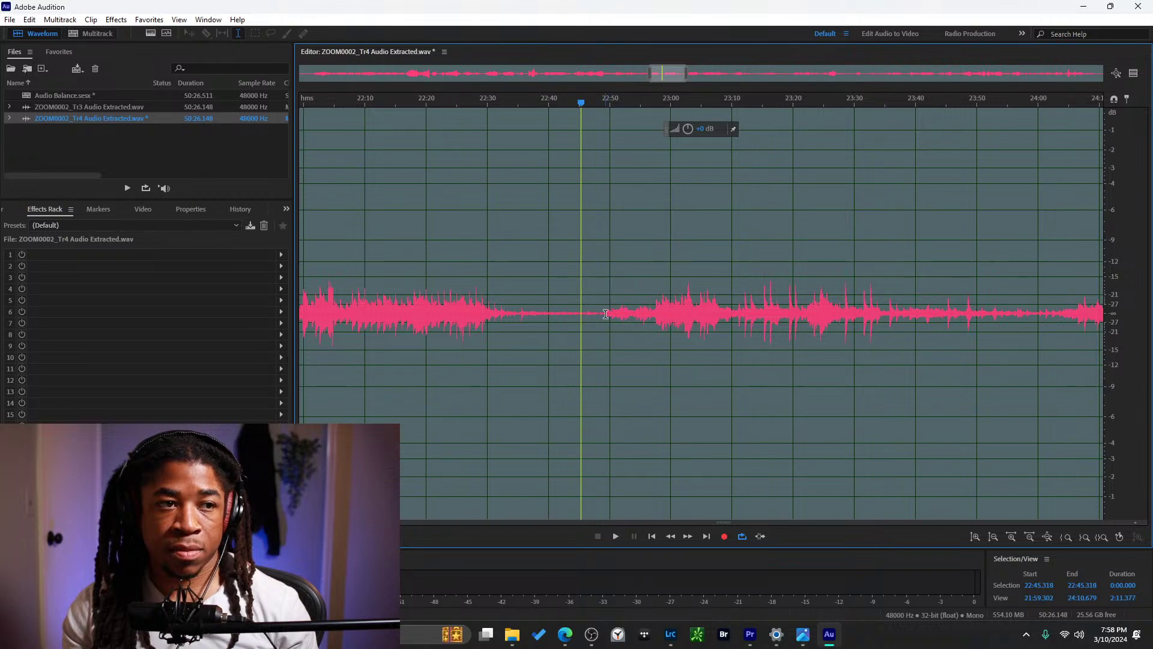
Raise the gain of the still quiet stretch from about 22:36.3 to 22:49.3, and boost it further during playback.
left_click_drag(605, 312, 525, 318)
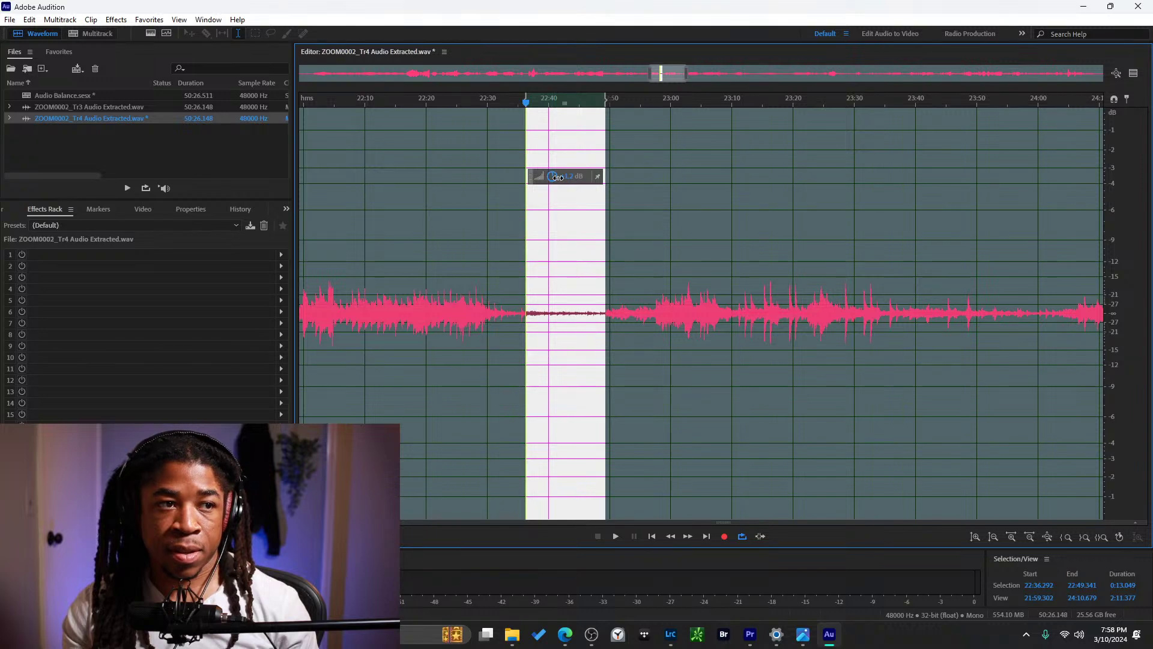
left_click_drag(588, 173, 585, 173)
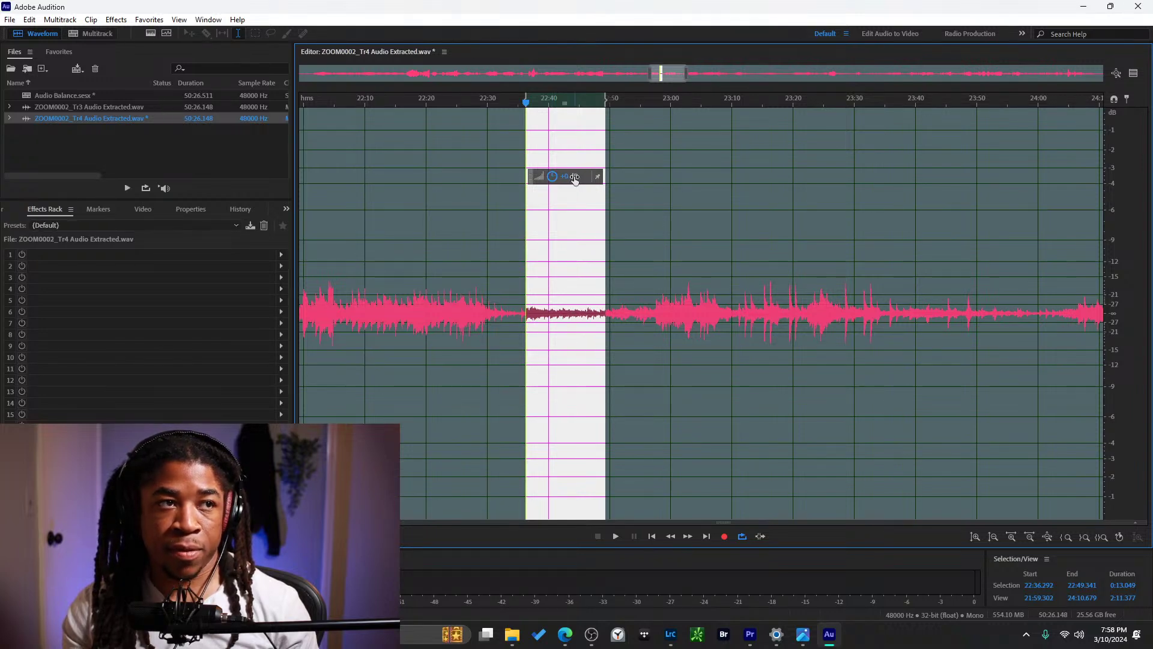
key("space")
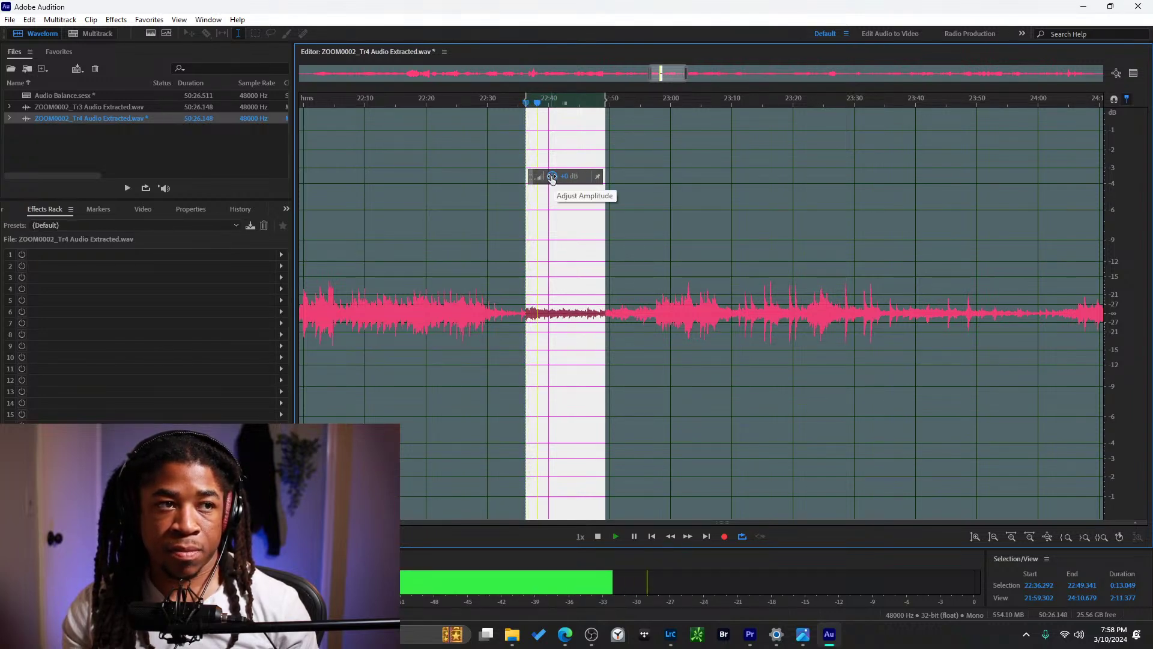
mouse_move(558, 176)
left_mouse_down()
mouse_move(545, 184)
mouse_move(563, 175)
left_mouse_up()
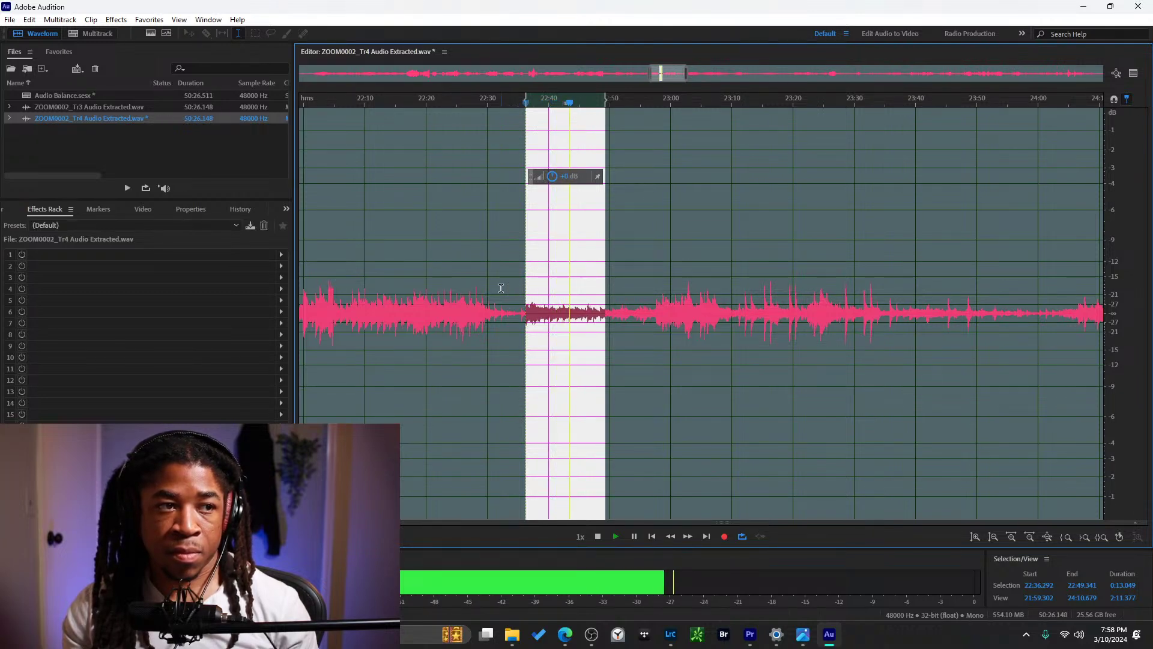
Raise the gain of the short dip from about 22:32.2 to 22:36.3, clear the selection and show the whole waveform.
left_click_drag(500, 288, 526, 287)
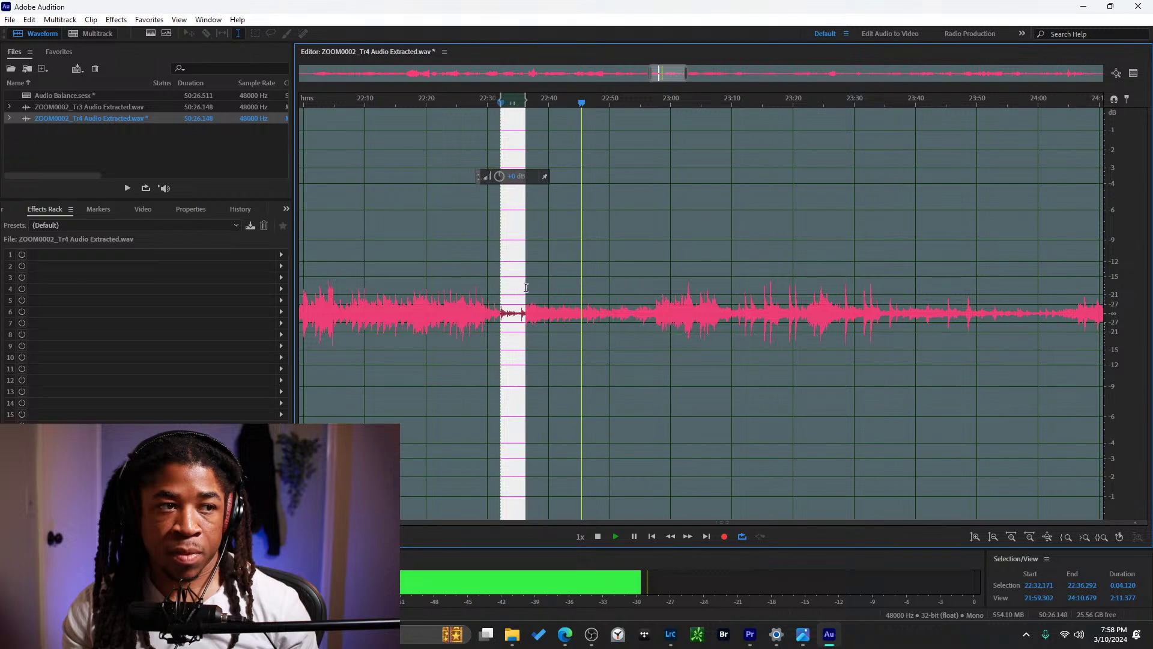
left_click_drag(511, 178, 516, 179)
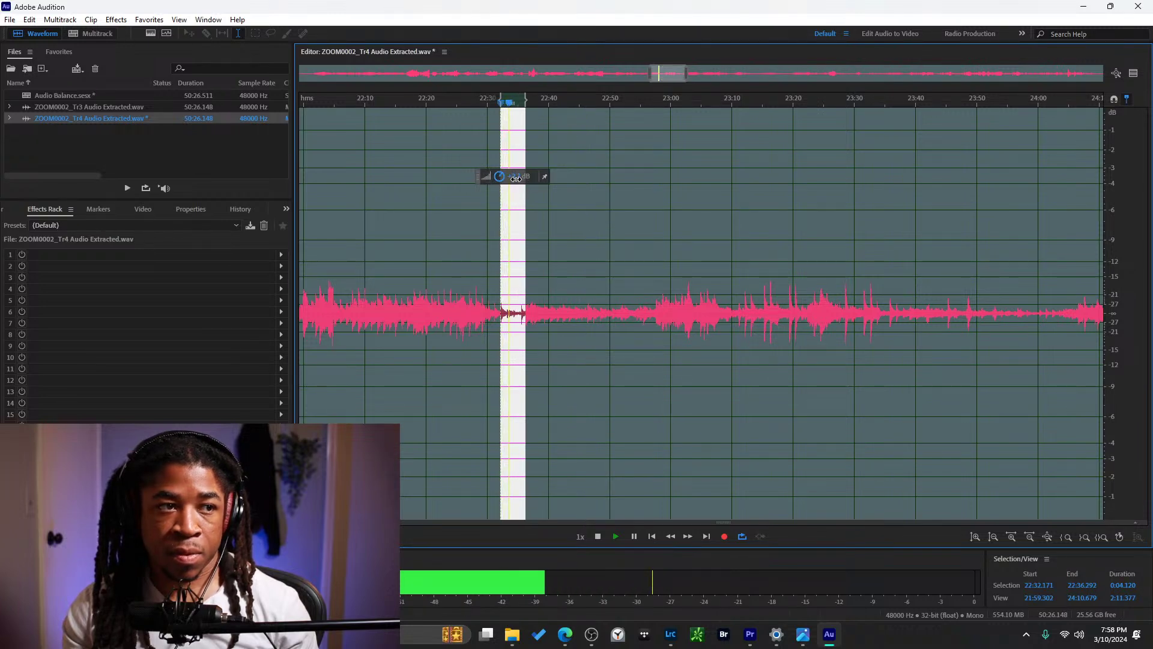
left_click(487, 269)
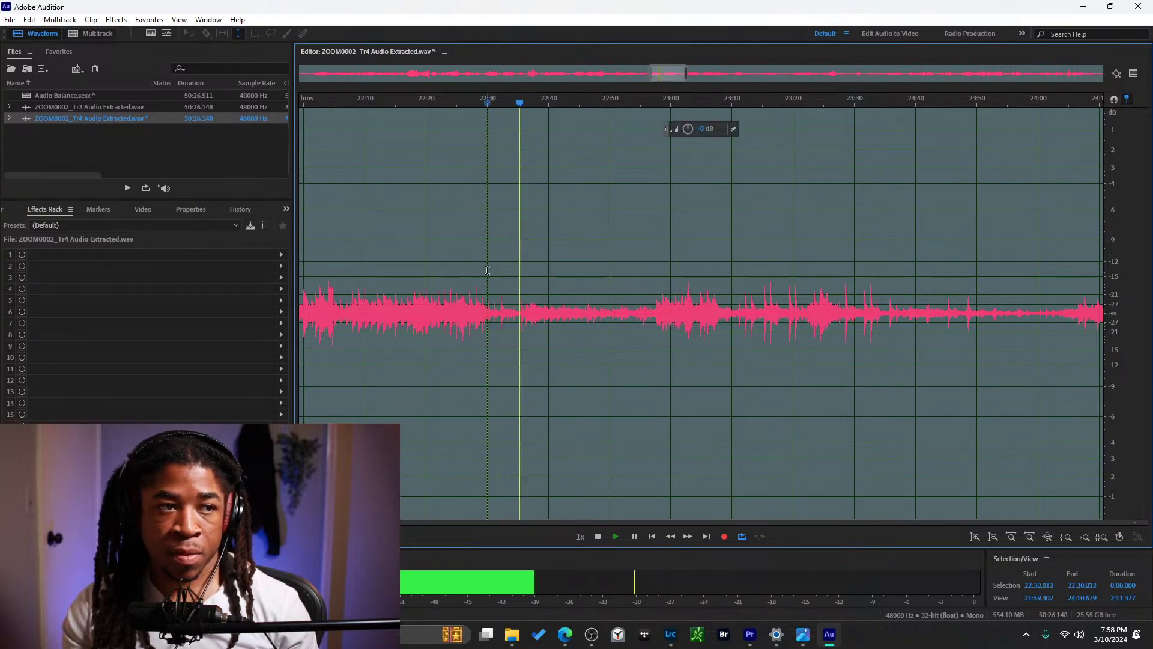
scroll(519, 283, "down", 5)
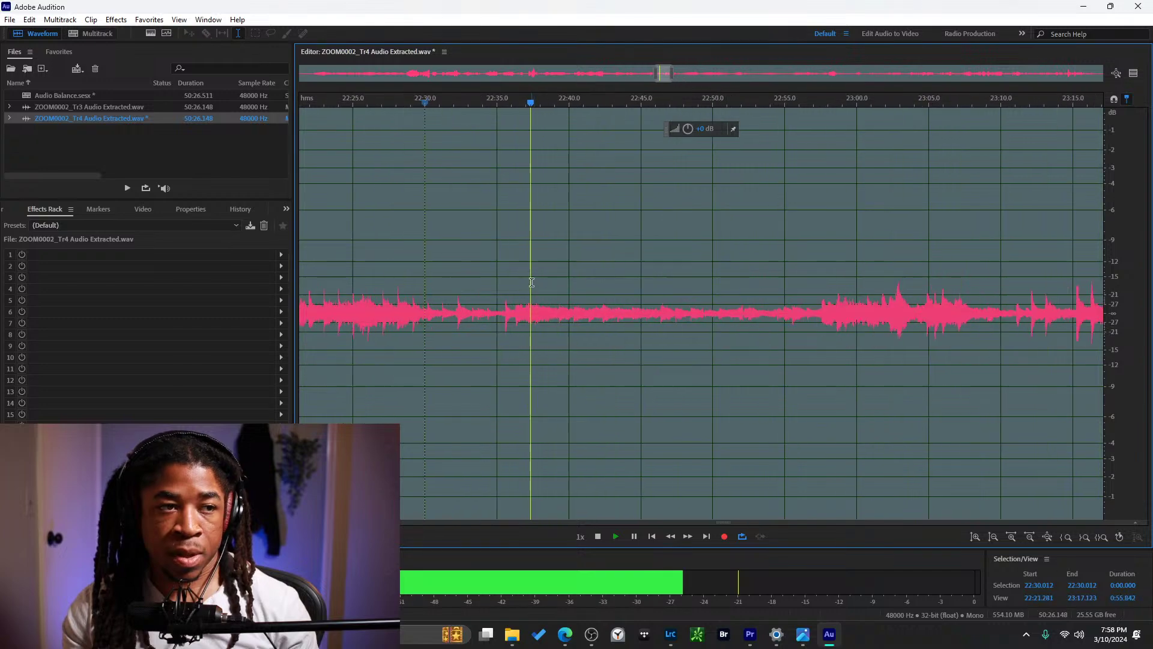
scroll(503, 275, "left", 4)
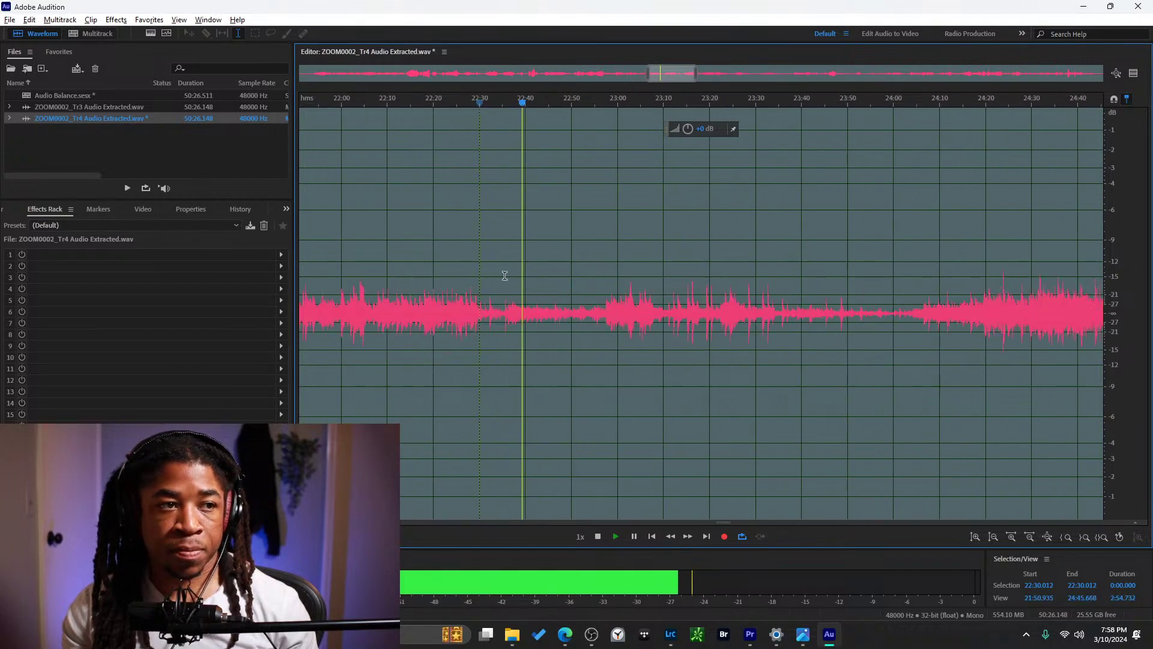
scroll(485, 273, "right", 5)
scroll(487, 272, "down", 6)
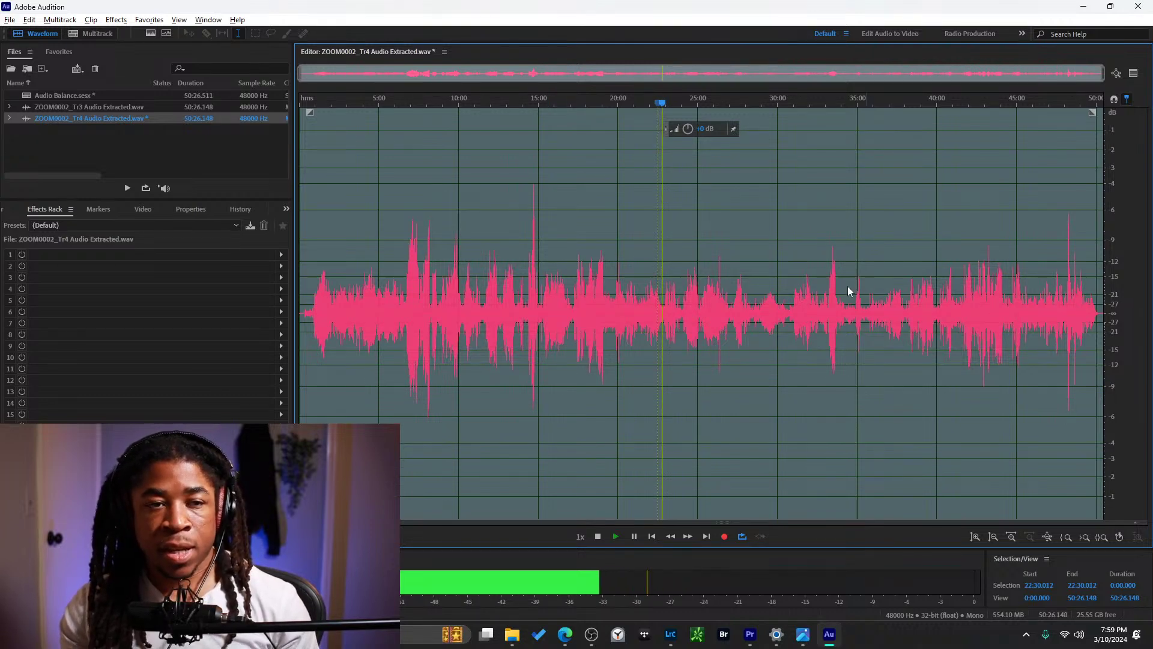
Stop playback and select the entire waveform of the recording.
key("alt+space")
key("Escape")
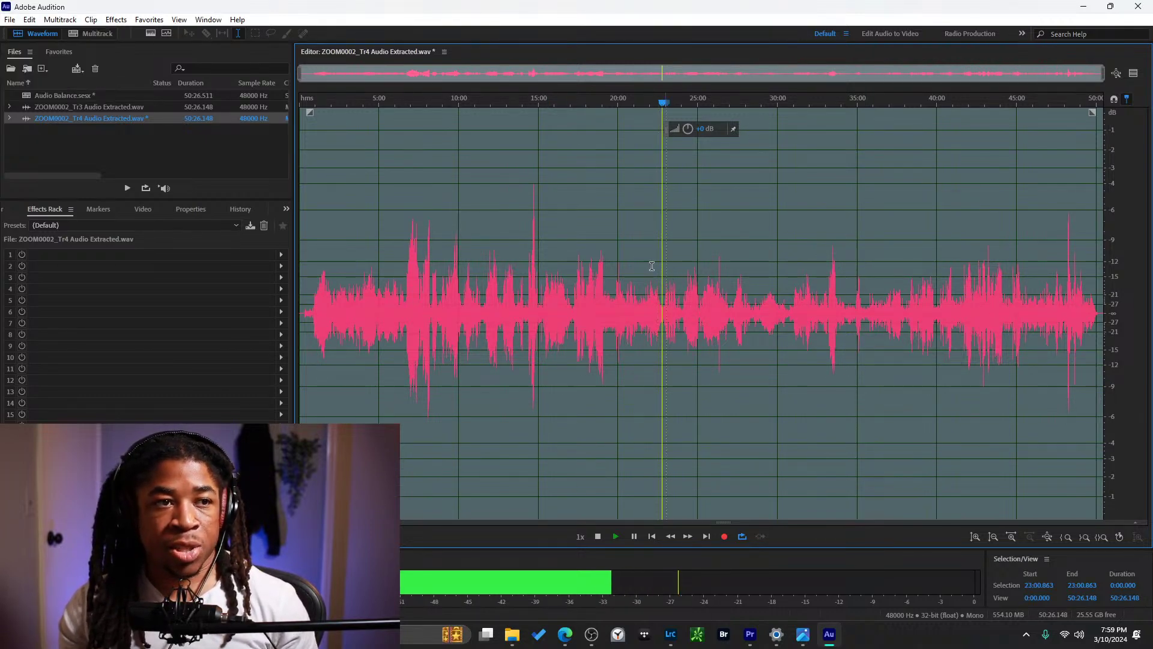
left_click(510, 227)
key("ctrl+a")
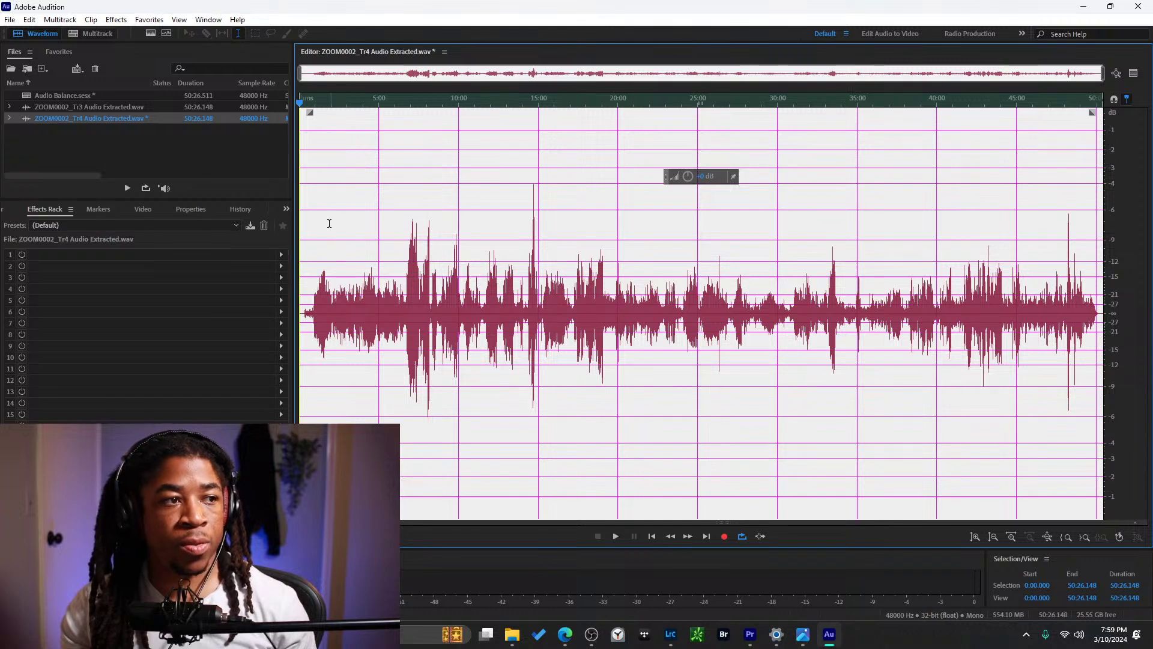
left_click(189, 226)
left_click(189, 226)
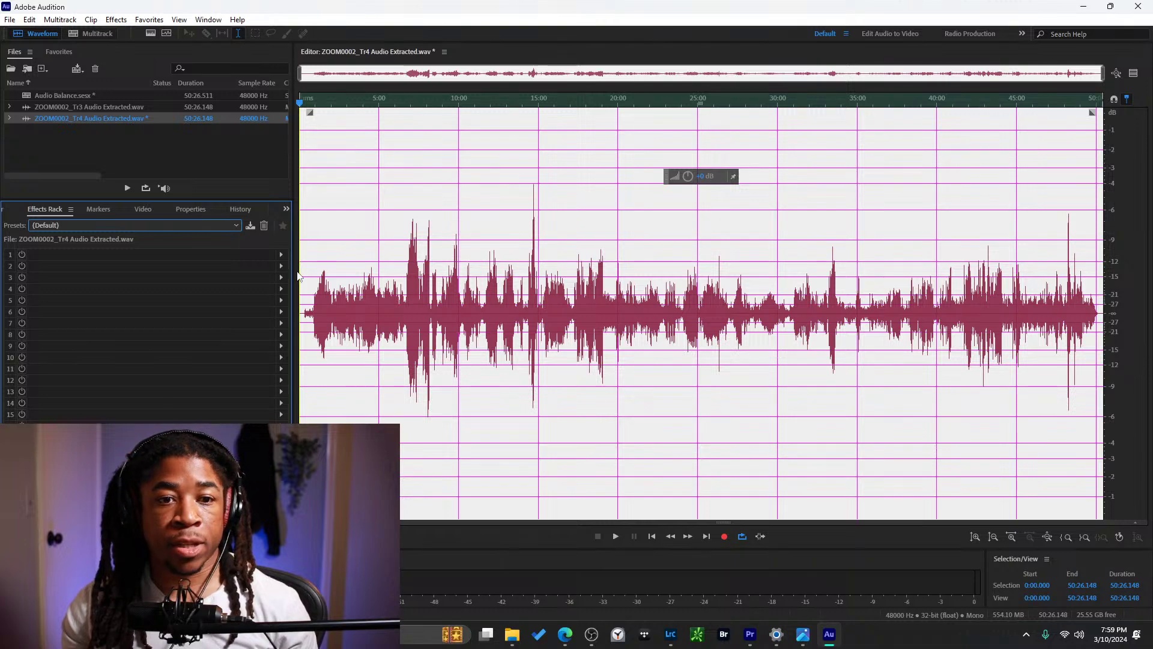
Run the Batch Process on the ZOOM0002_Tr4 file with the favorite Normalize to -0.1 dB.
left_click(224, 209)
left_click(263, 215)
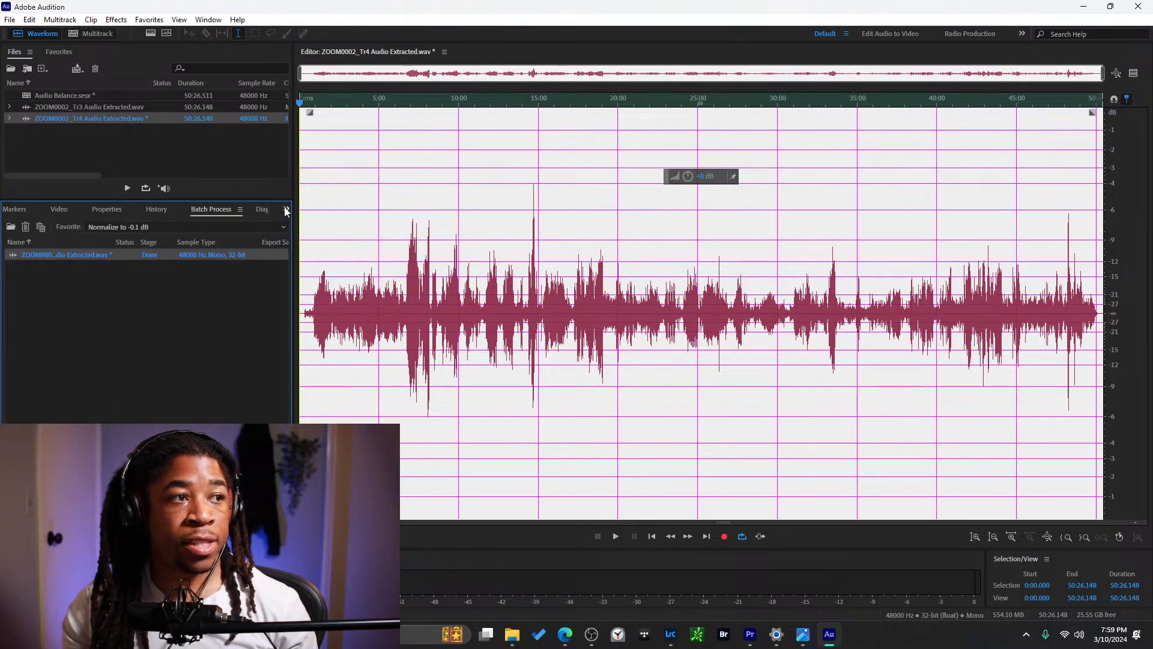
left_click(108, 154)
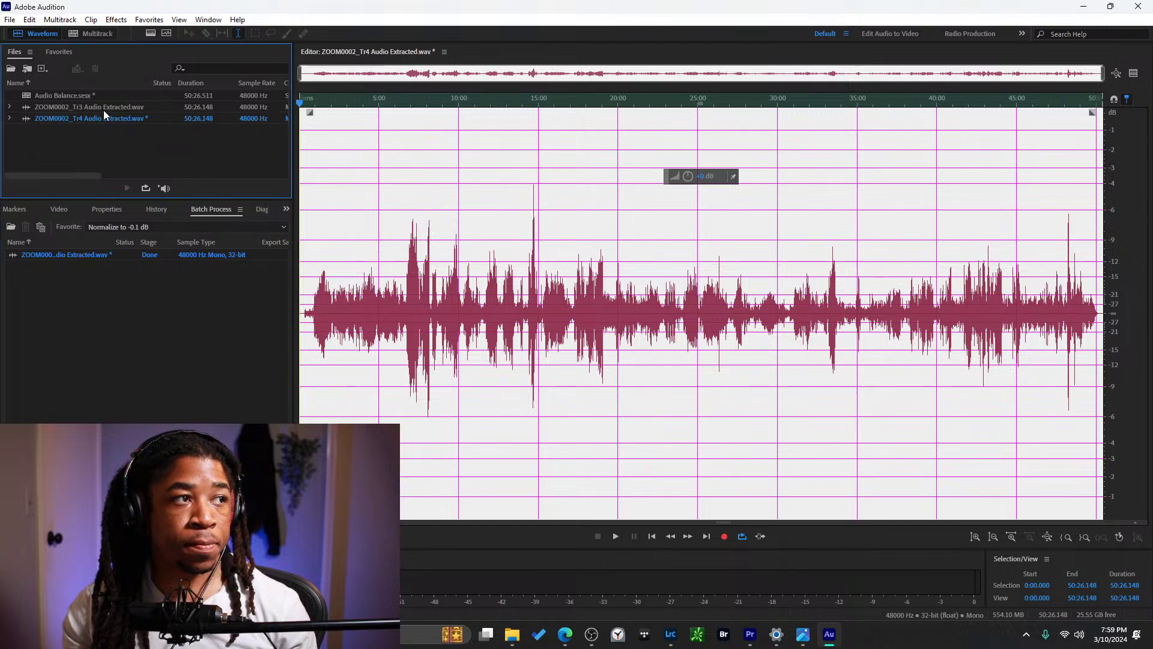
left_click(169, 283)
left_click(130, 255)
left_click(163, 226)
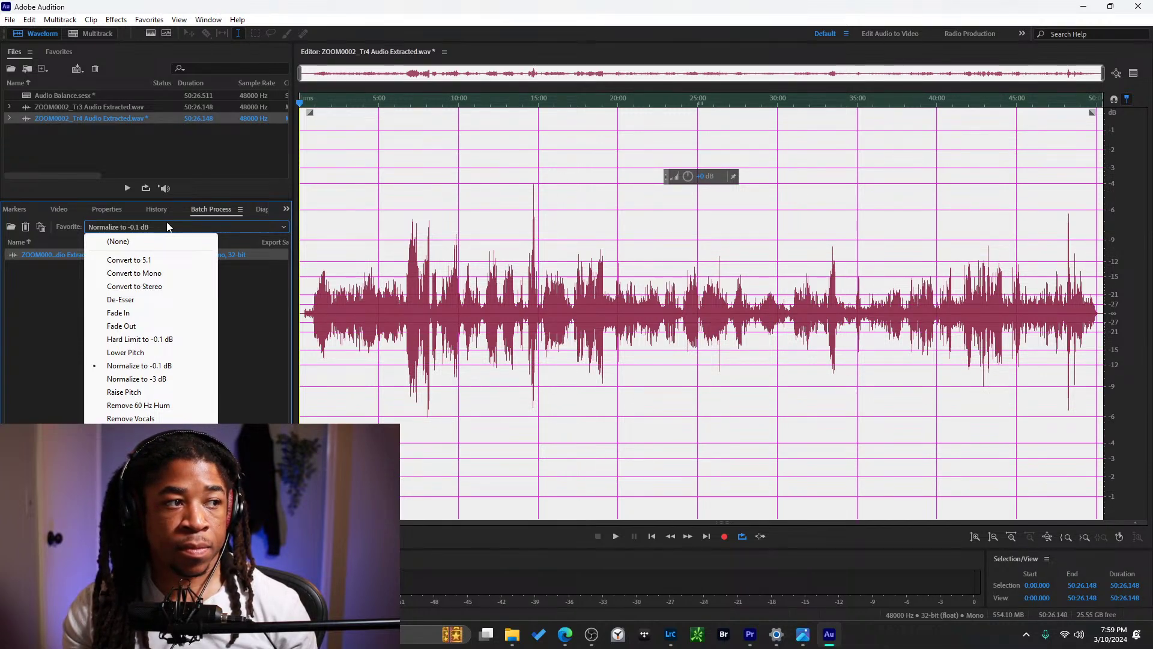
left_click(167, 225)
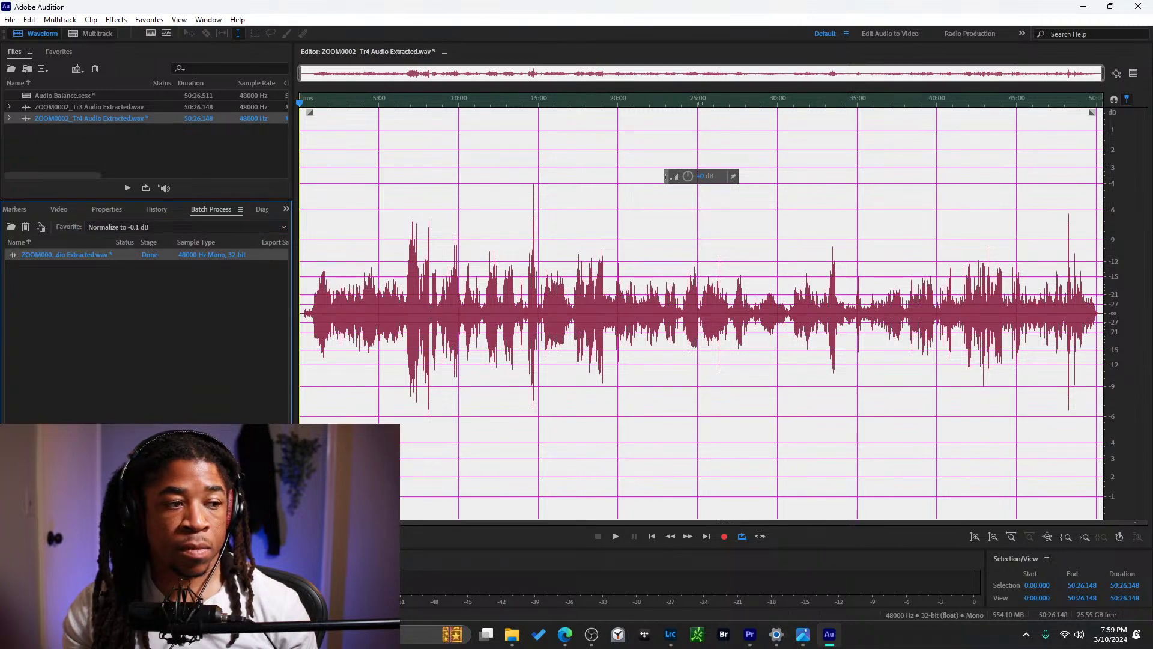
left_click(274, 595)
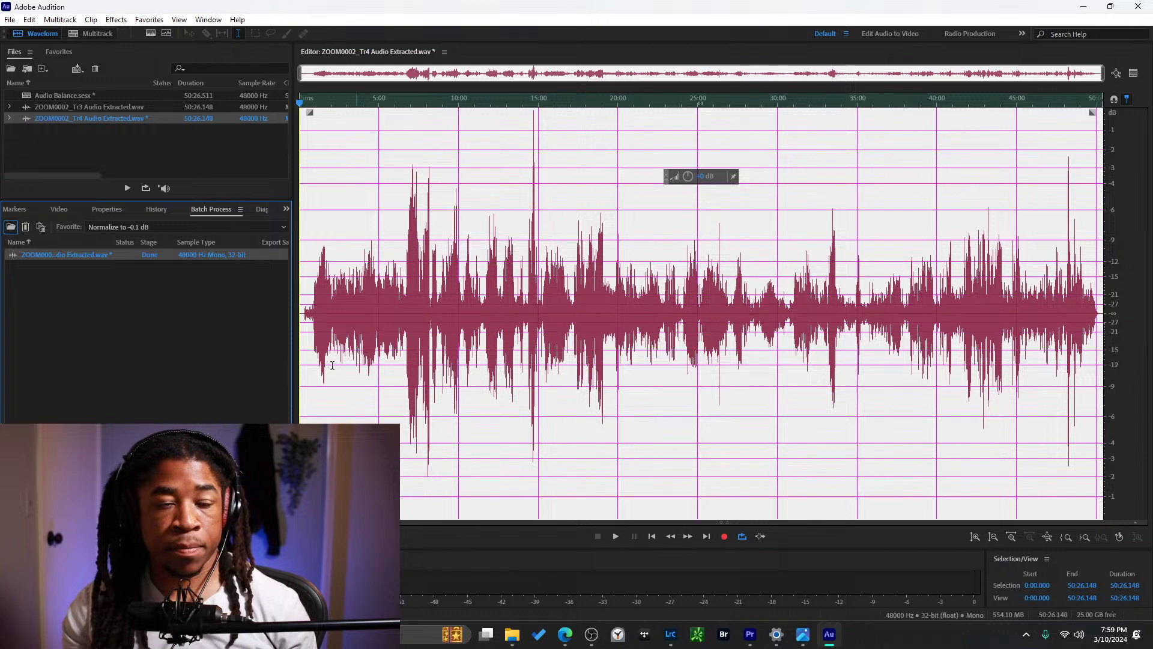
Lower the gain of the loud peak from about 14:34.6 to 14:50.4 and play it back.
left_click(530, 226)
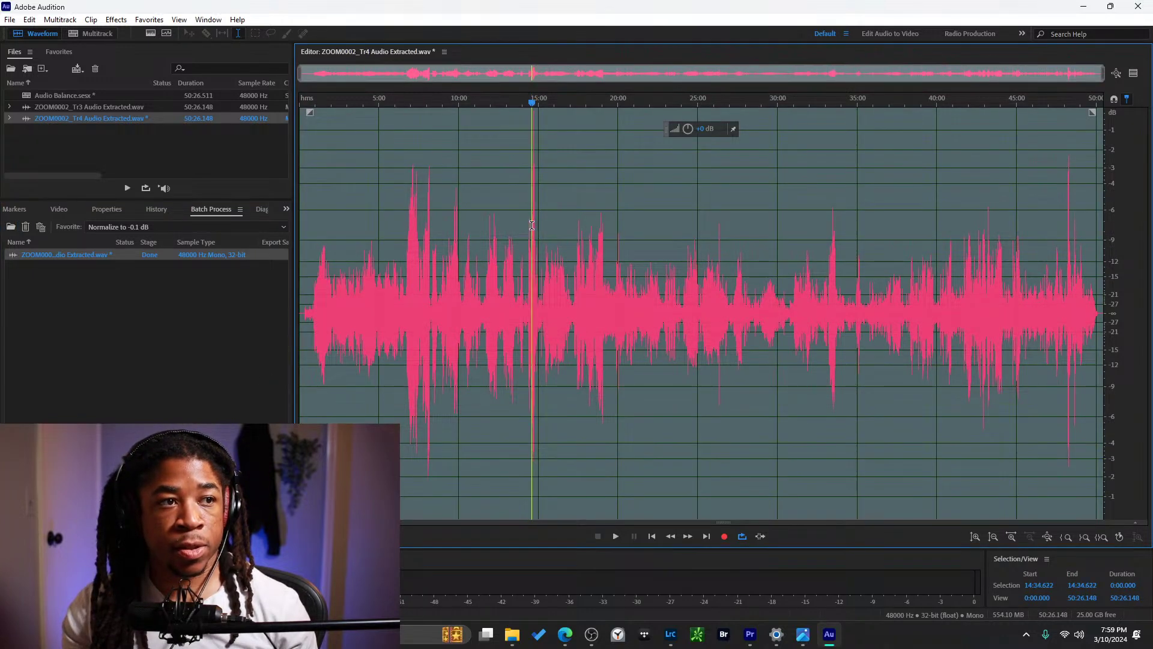
left_click_drag(532, 225, 536, 226)
left_click_drag(520, 176, 507, 190)
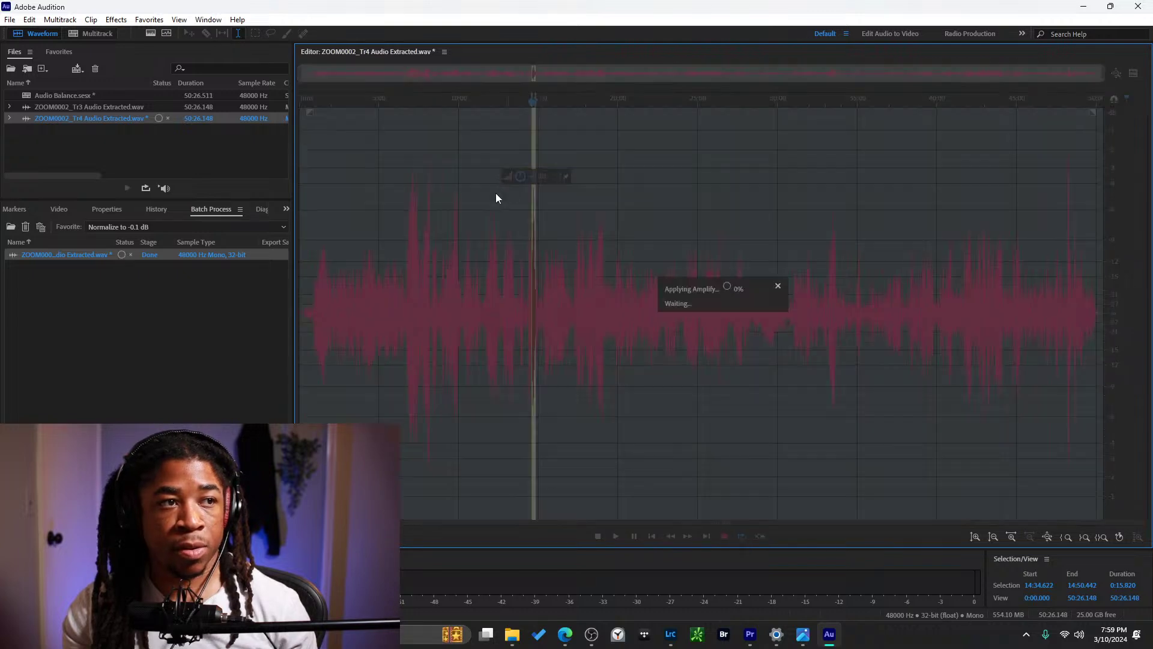
key("space")
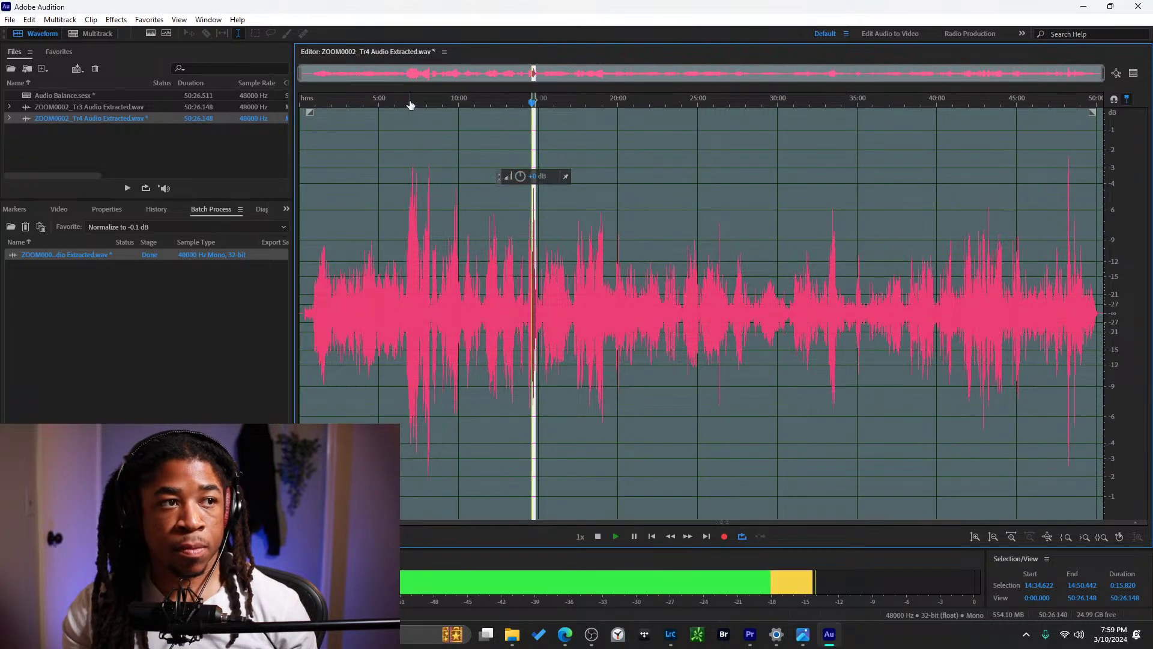
Play back the loud section around 7:00, then lower the gain of the passage from about 6:46.8 to 7:30.1.
left_click_drag(435, 103, 406, 107)
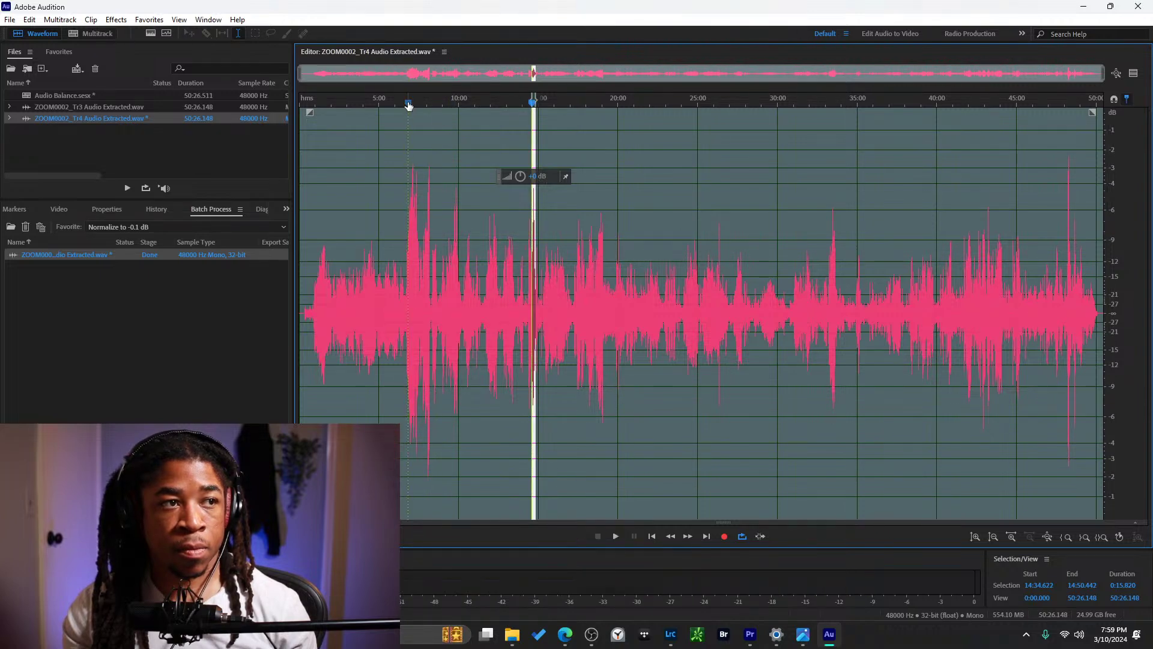
left_click(411, 121)
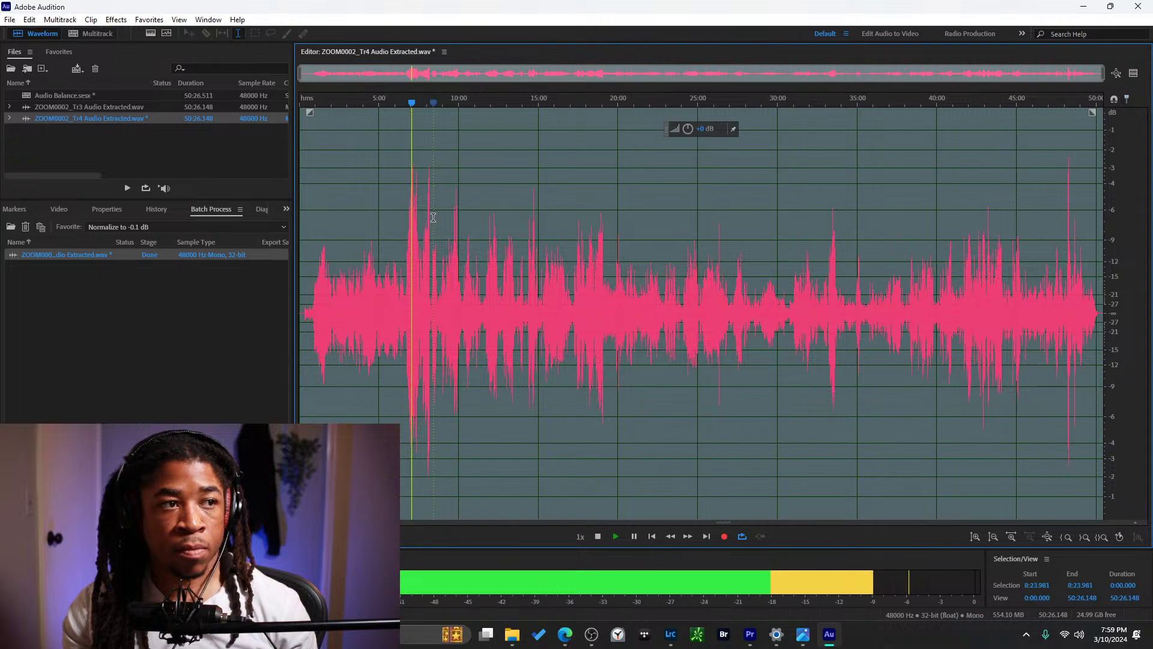
scroll(424, 226, "up", 4)
key("alt+space")
key("Escape")
key("space")
left_click_drag(424, 233, 388, 233)
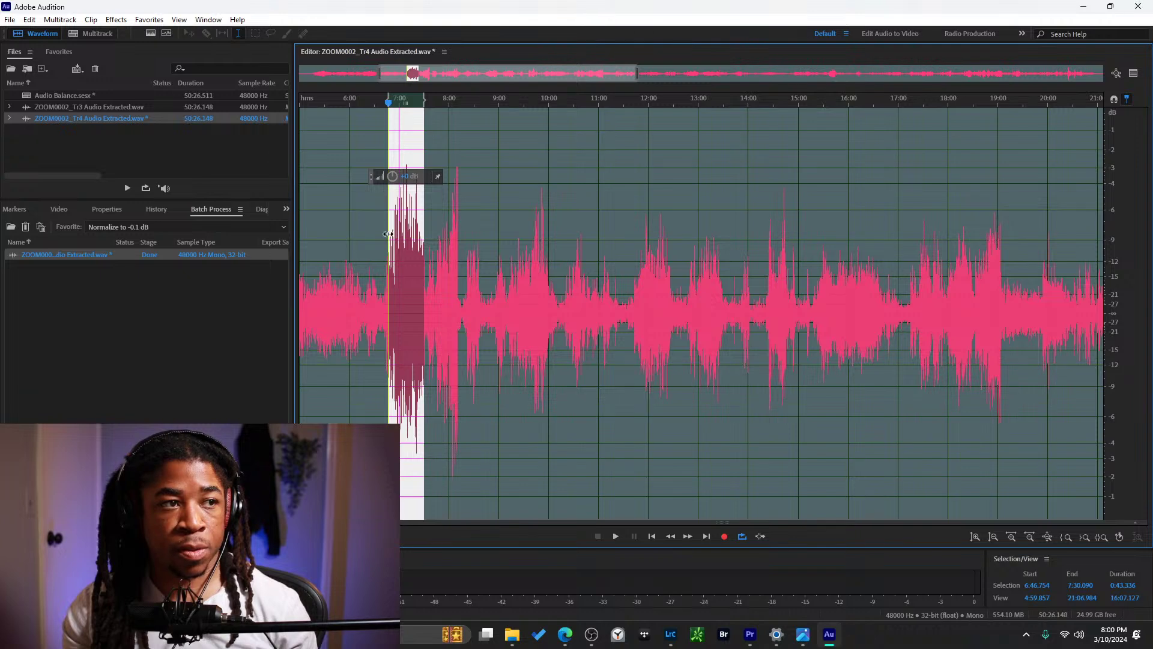
left_click_drag(392, 176, 385, 179)
Lower the gain of the short peak from about 7:59.7 to 8:14.1 and show the whole waveform.
left_click_drag(450, 218, 436, 177)
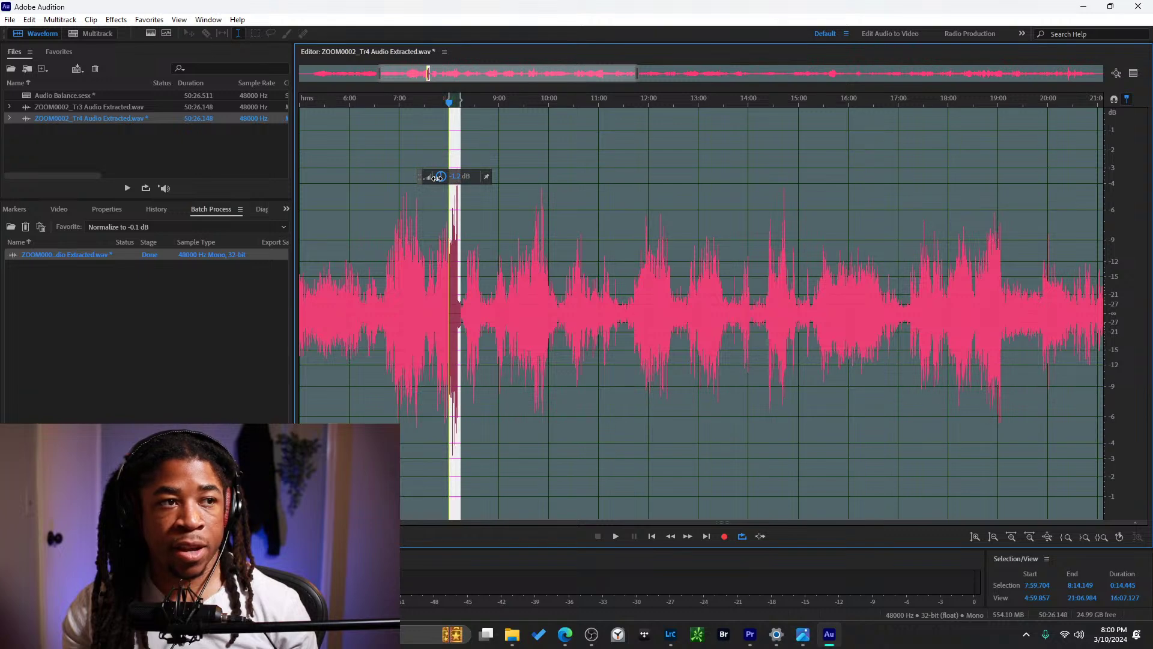
left_click_drag(431, 182, 431, 182)
scroll(523, 285, "down", 5)
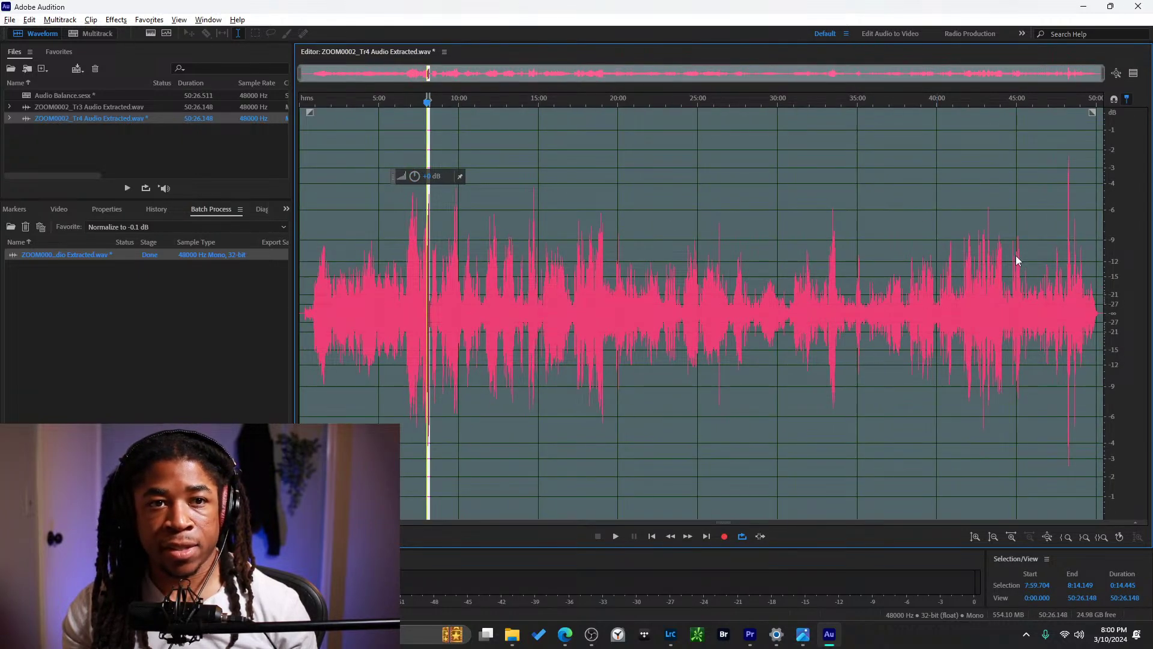
Lower the gain of the loud peak near the recording's end, from about 48:12.8 to 48:26.4.
left_click(1062, 244)
right_click(1069, 250)
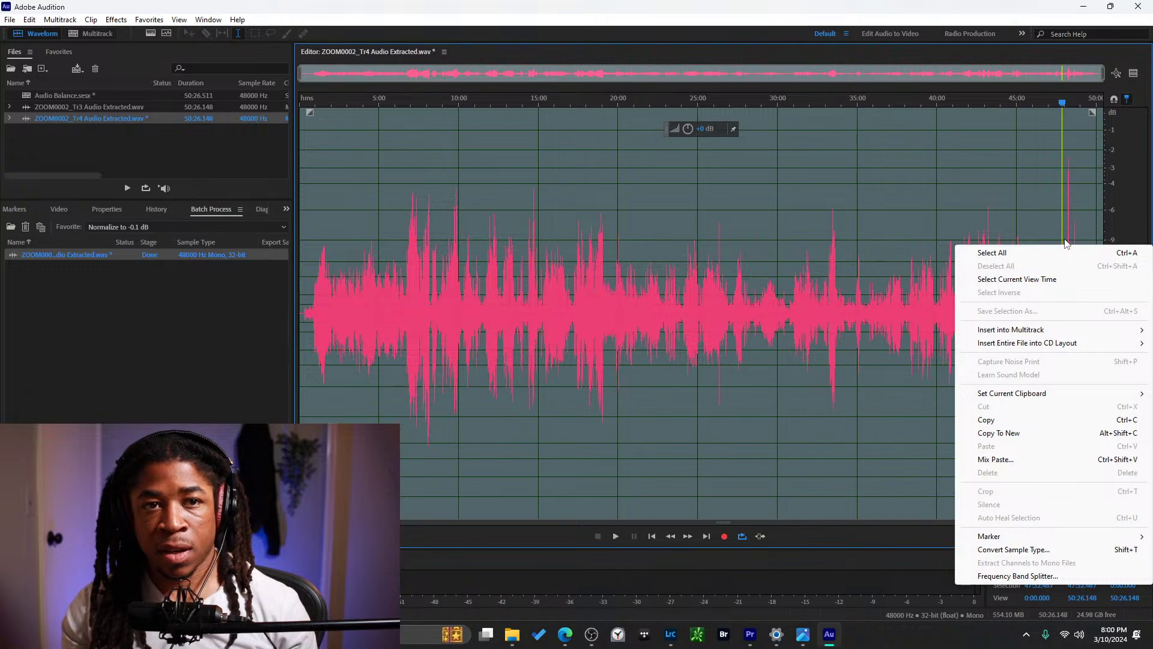
left_click(1065, 238)
left_click_drag(1068, 238, 1071, 240)
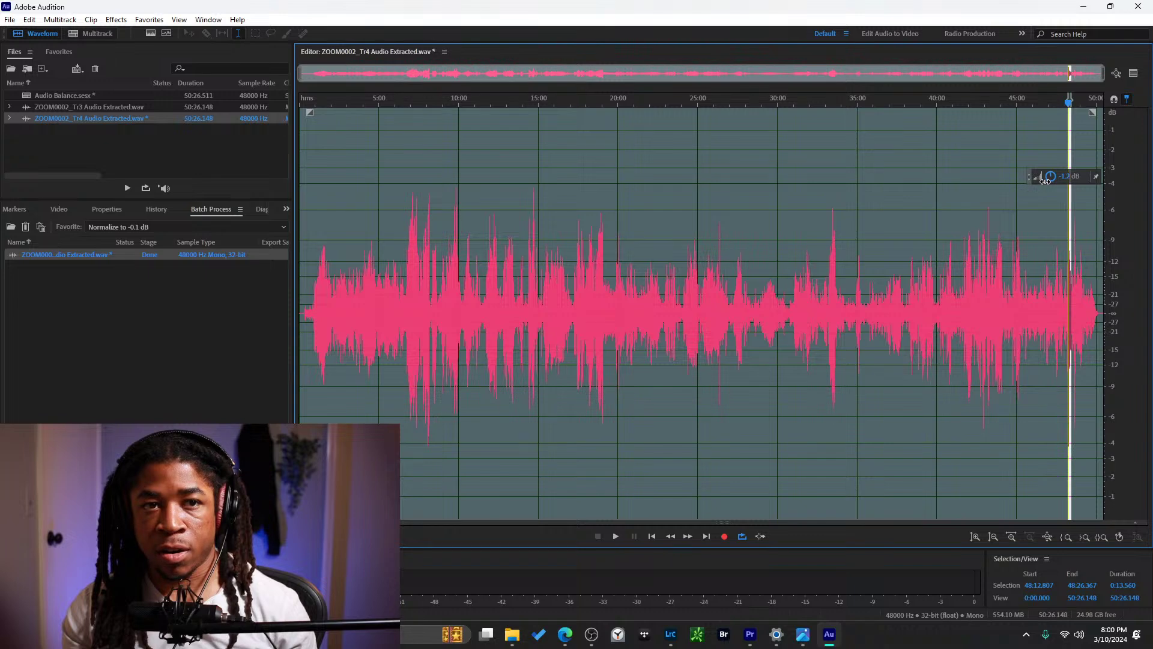
left_click_drag(1045, 180, 1044, 181)
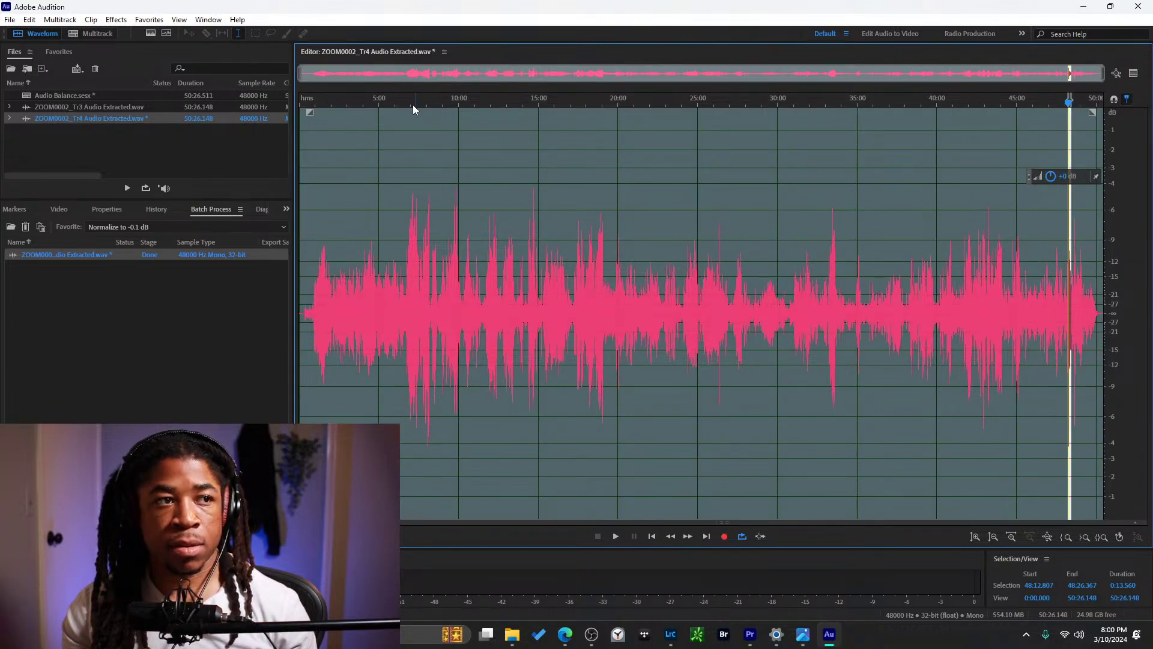
Clear the selection and run the Batch Process on the ZOOM0002_Tr4 file again with Normalize to -0.1 dB.
left_click(428, 171)
left_click(177, 273)
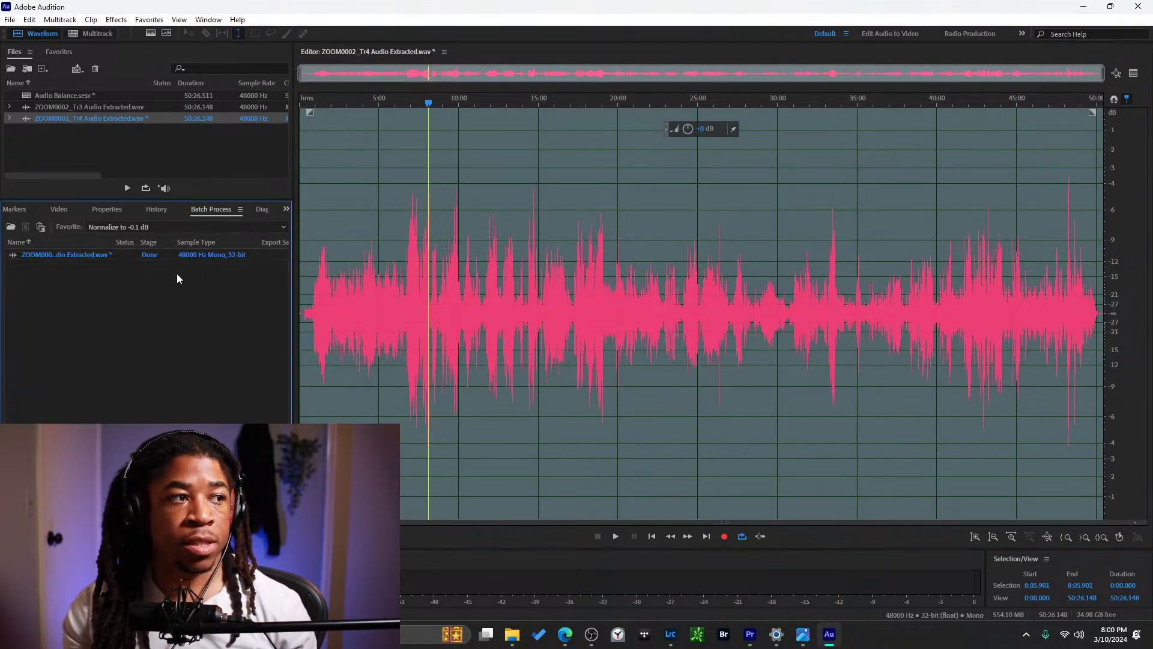
left_click(130, 255)
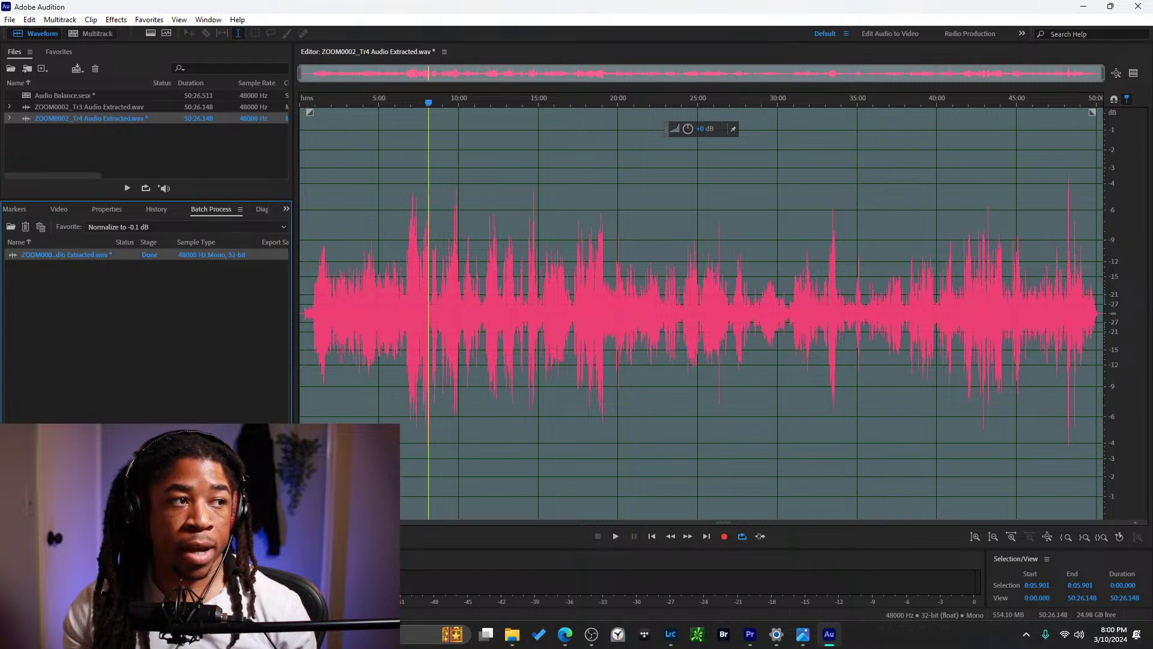
left_click(272, 599)
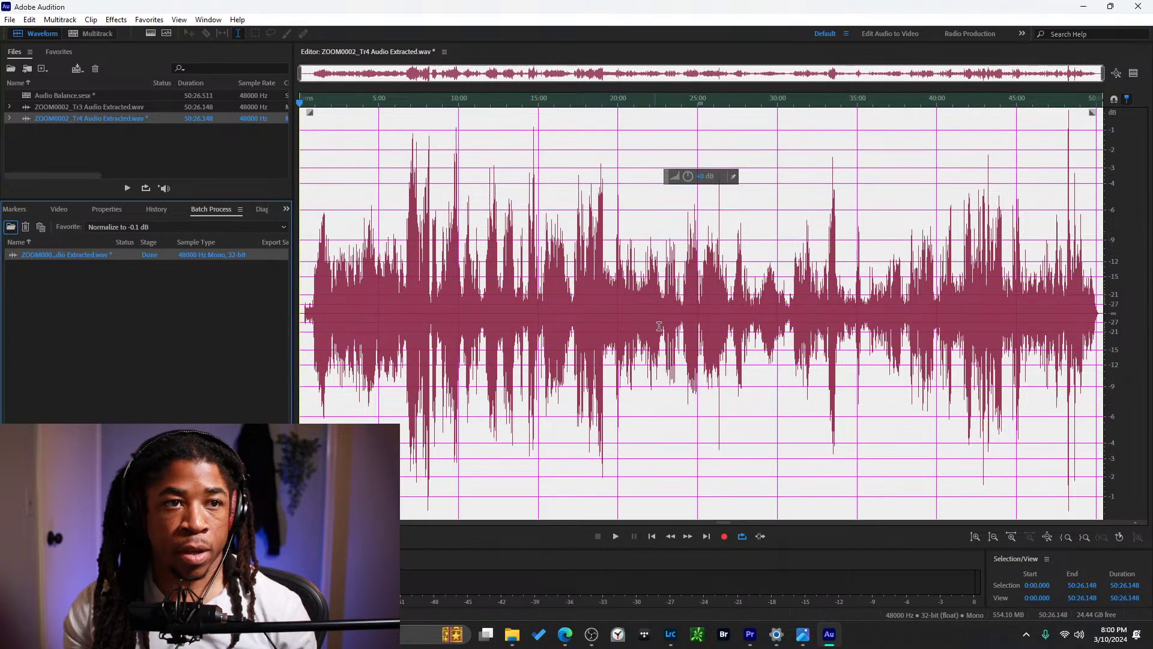
Clear the whole-file selection and lower the gain of the peak from about 9:42.5 to 10:00.4.
left_click(505, 216)
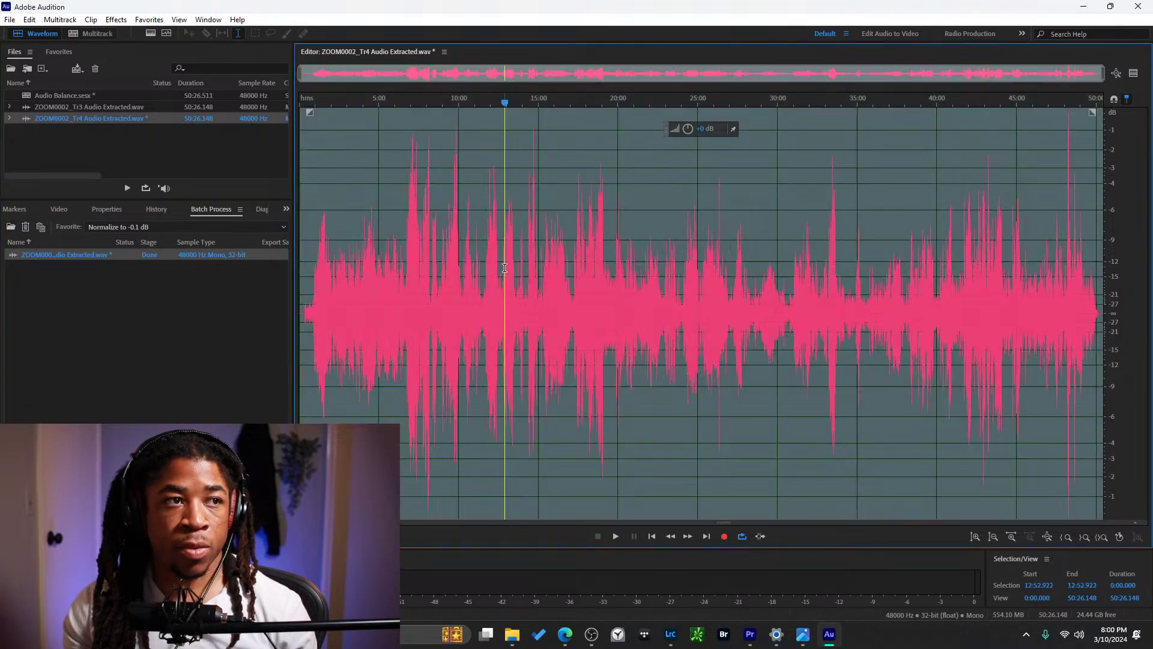
left_click(452, 198)
scroll(455, 198, "up", 2)
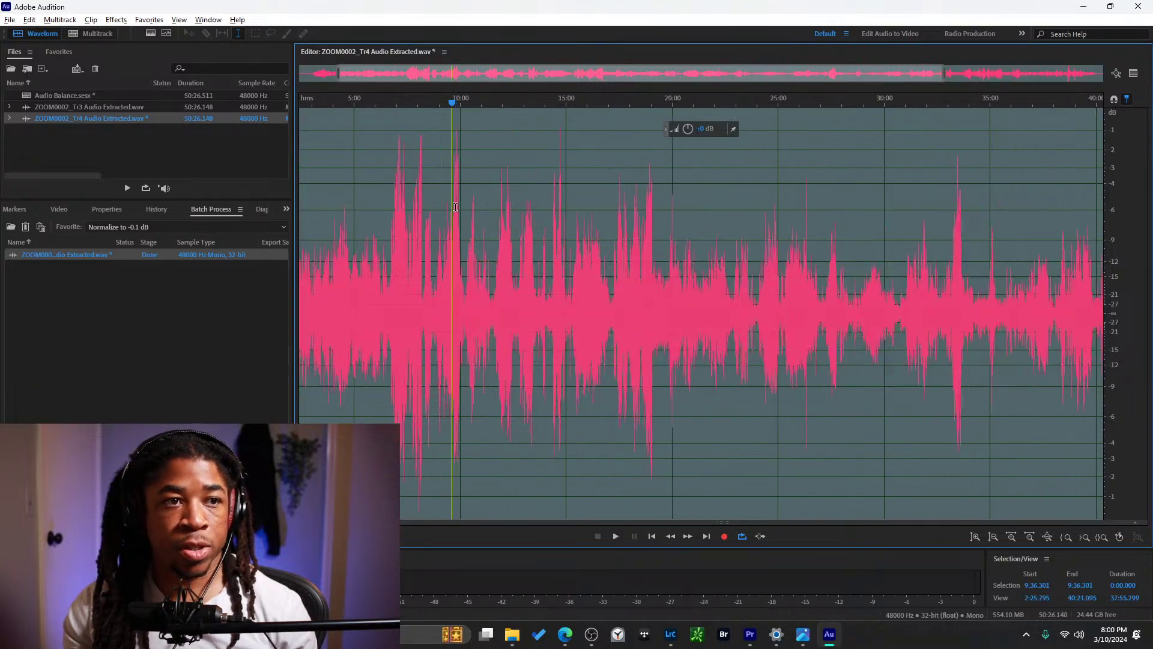
left_click(451, 200)
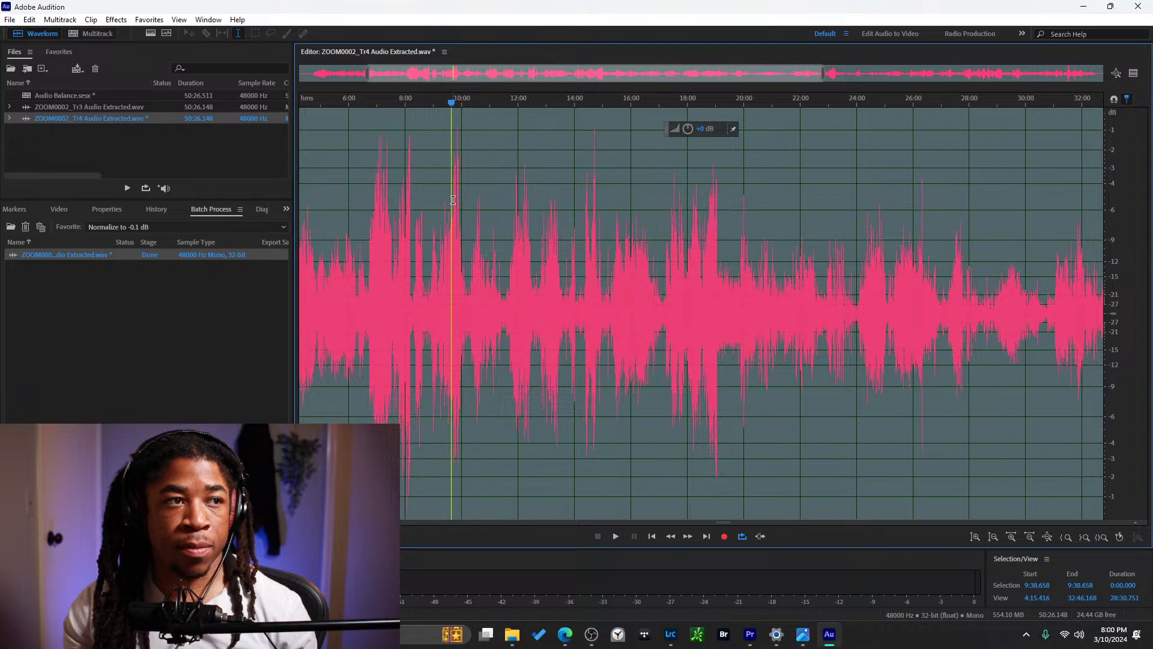
left_click_drag(453, 200, 443, 176)
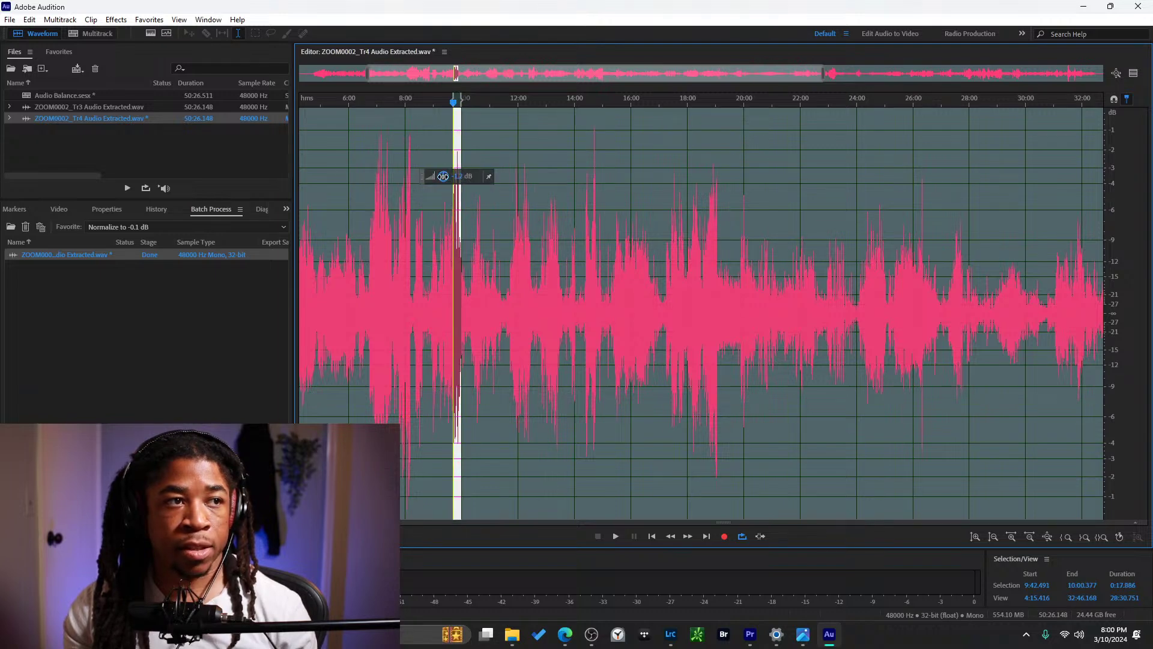
Lower the gain of the two peaks from about 8:02.8 to 8:14.3 and from about 6:48.7 to 7:24.5.
left_click(412, 195)
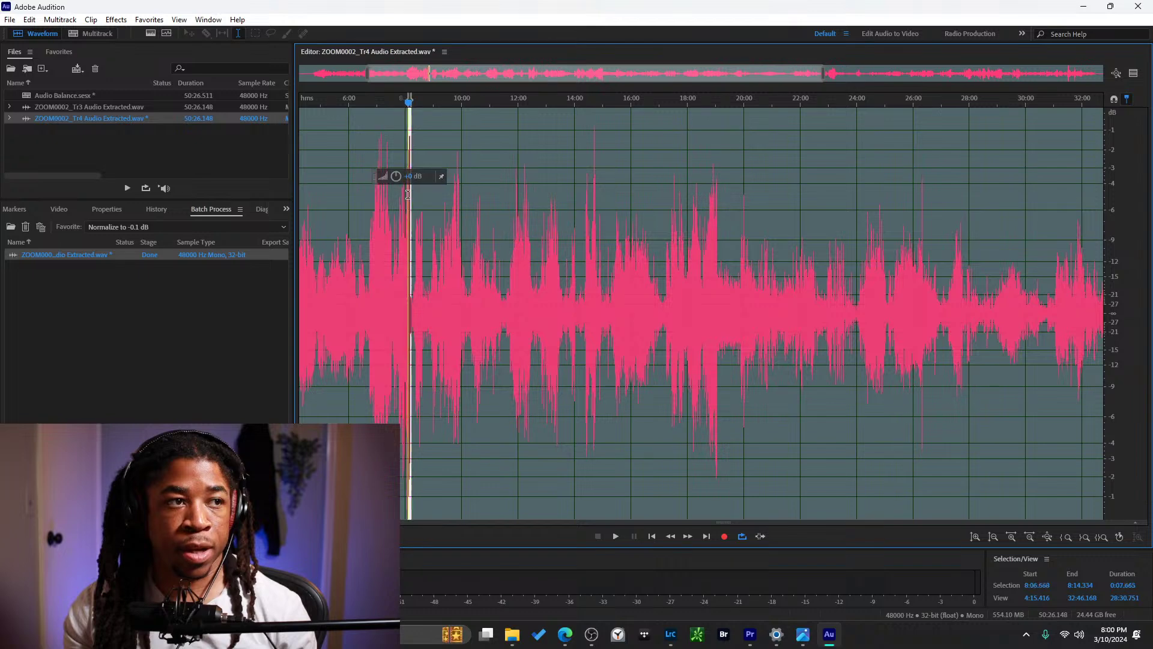
left_click_drag(412, 194, 391, 178)
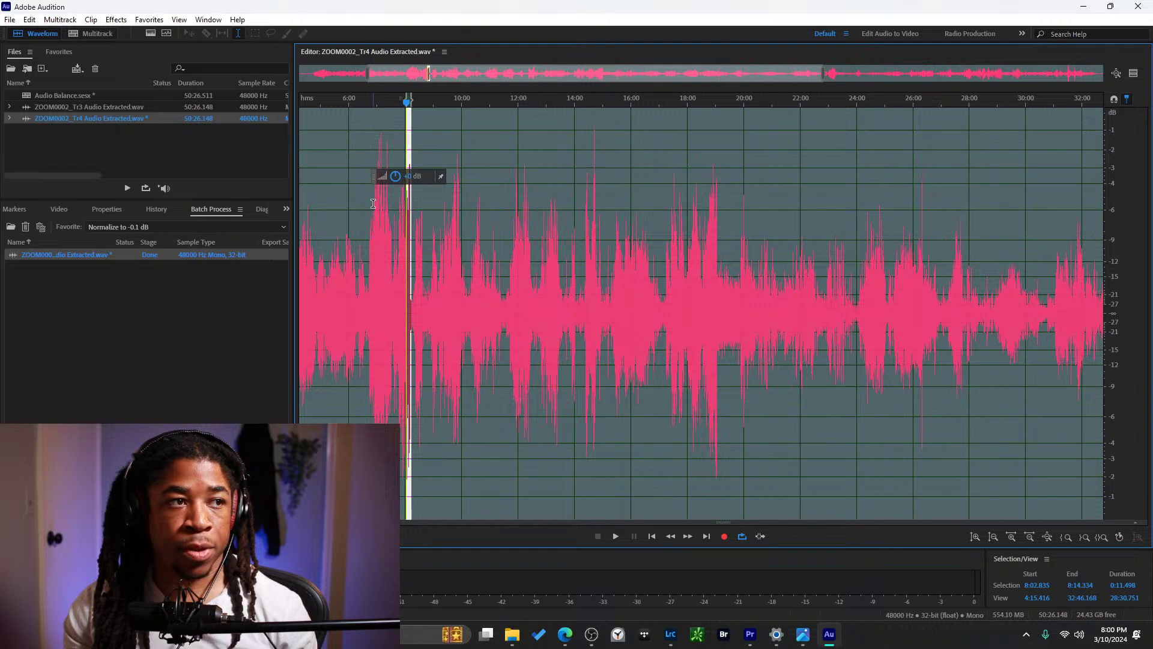
left_click_drag(371, 205, 389, 204)
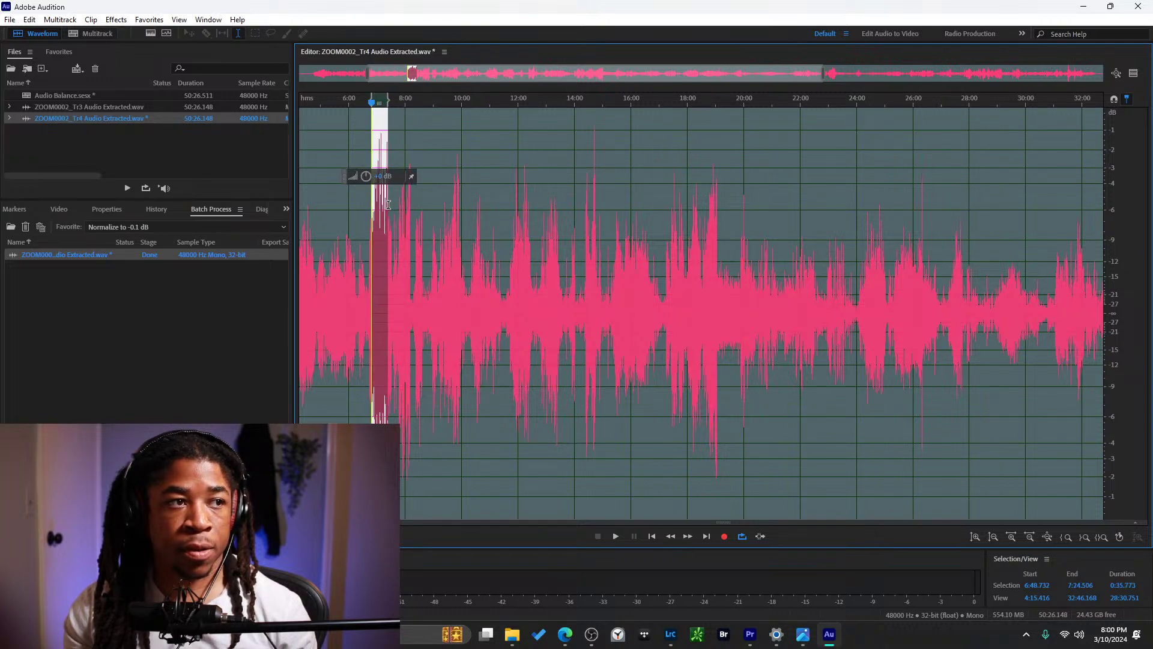
left_click_drag(366, 176, 362, 183)
Lower the gain of the peaks from about 14:40.2 to 14:47.8 and from about 33:11.1 to 33:42.7.
left_click_drag(593, 181, 565, 192)
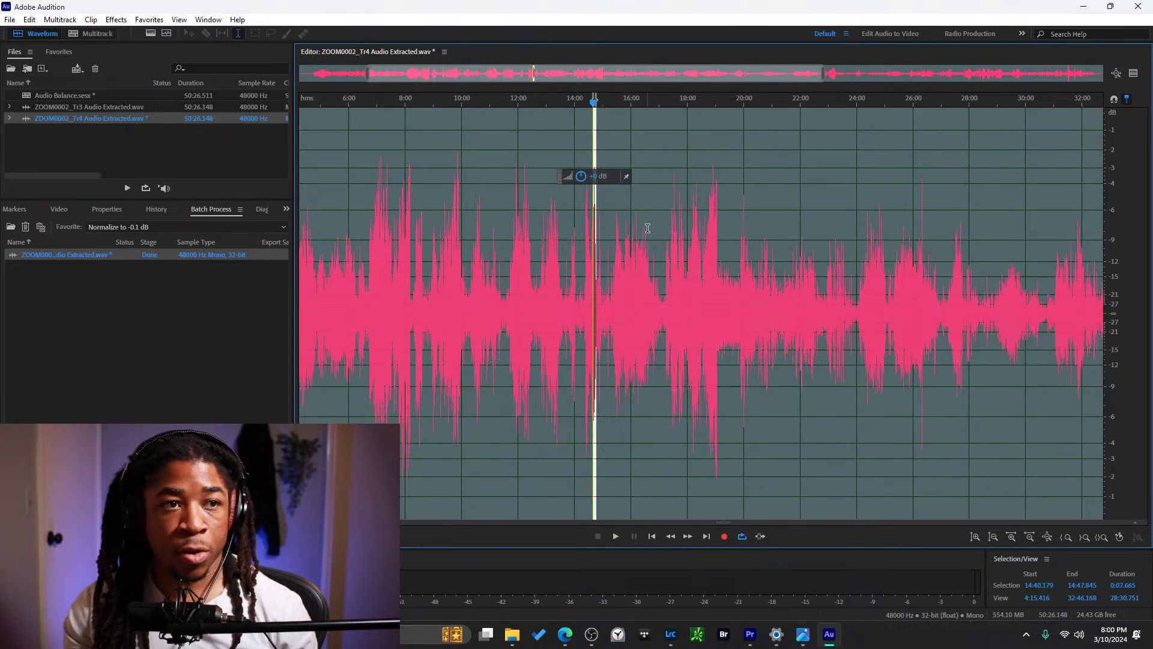
scroll(647, 251, "down", 3)
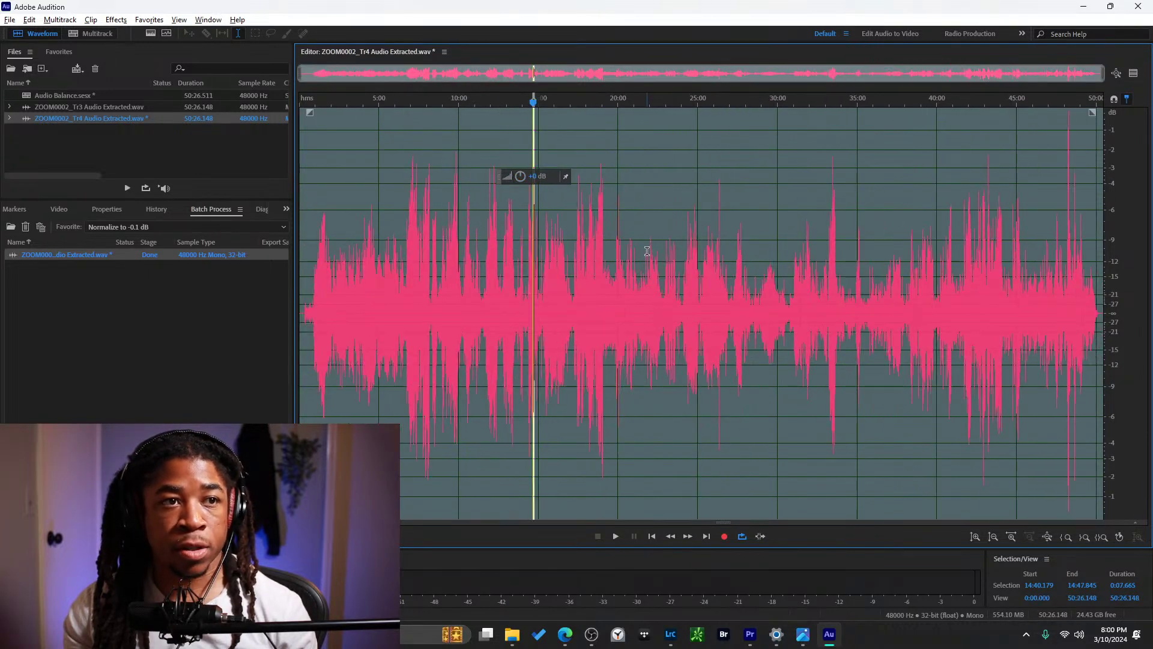
left_click(829, 204)
left_click_drag(829, 203, 819, 178)
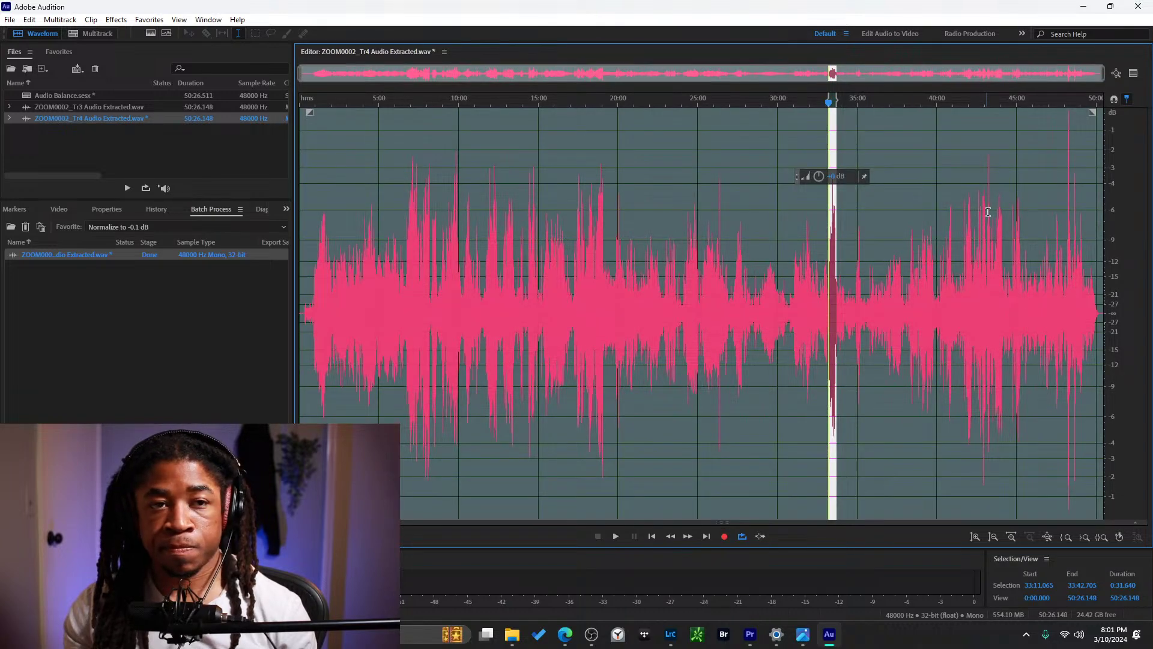
Lower the gain of the two late peaks from about 48:06.0 to 48:19.6 and from about 48:33.1 to 48:44.4.
left_click(1066, 209)
left_click_drag(1066, 209, 1037, 177)
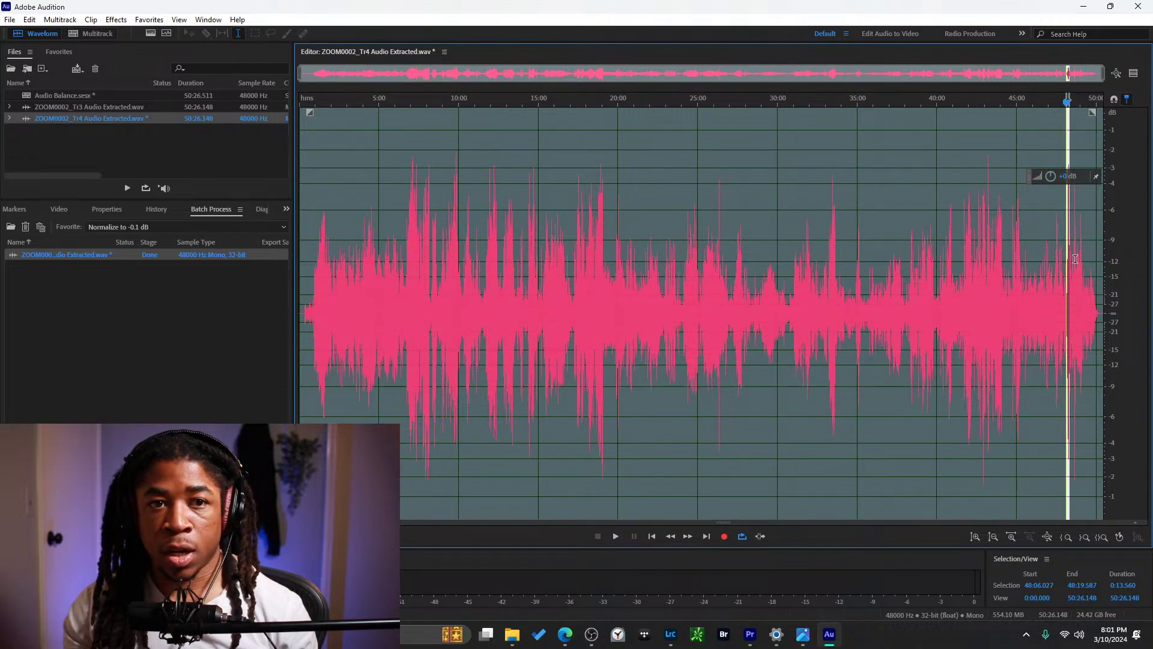
left_click_drag(1077, 215, 1074, 215)
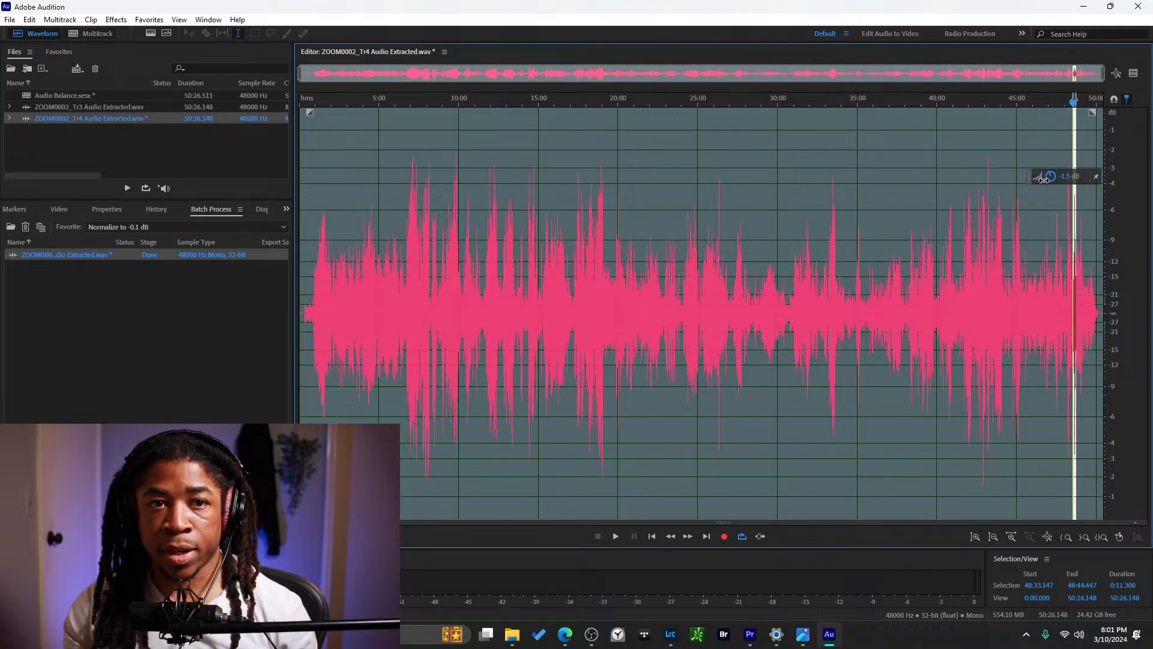
left_click_drag(1044, 180, 1044, 180)
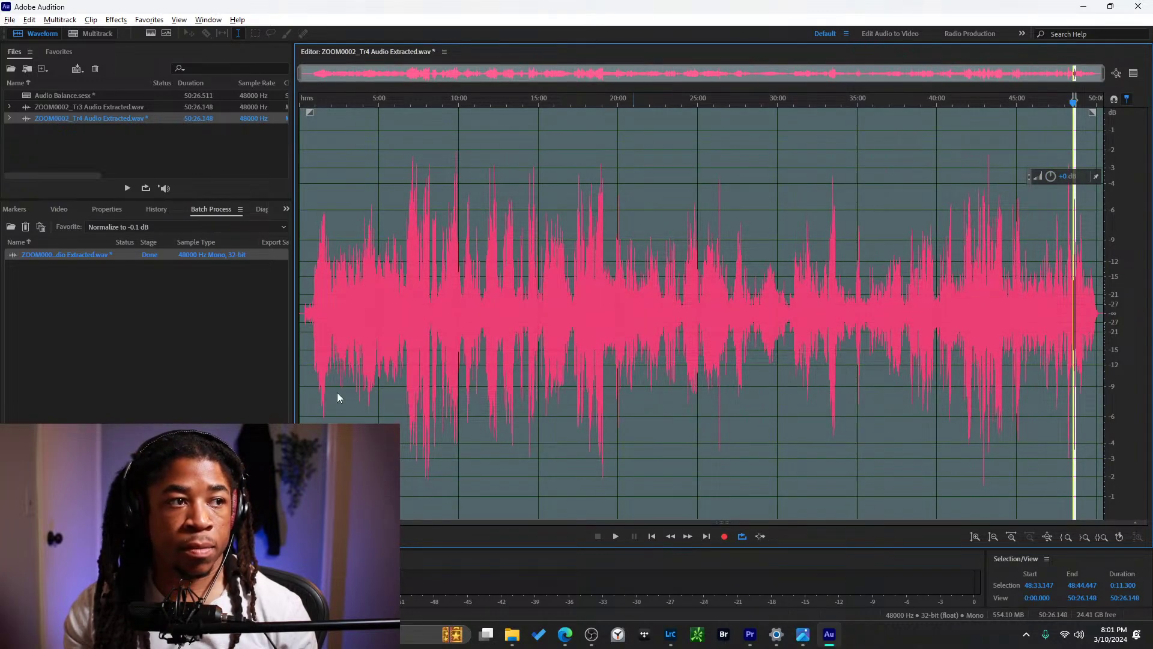
Deselect the last peak and normalize the whole ZOOM0002_Tr4 file to -0.1 dB once more through the Batch Process.
left_click(372, 398)
left_click(149, 298)
left_click(150, 257)
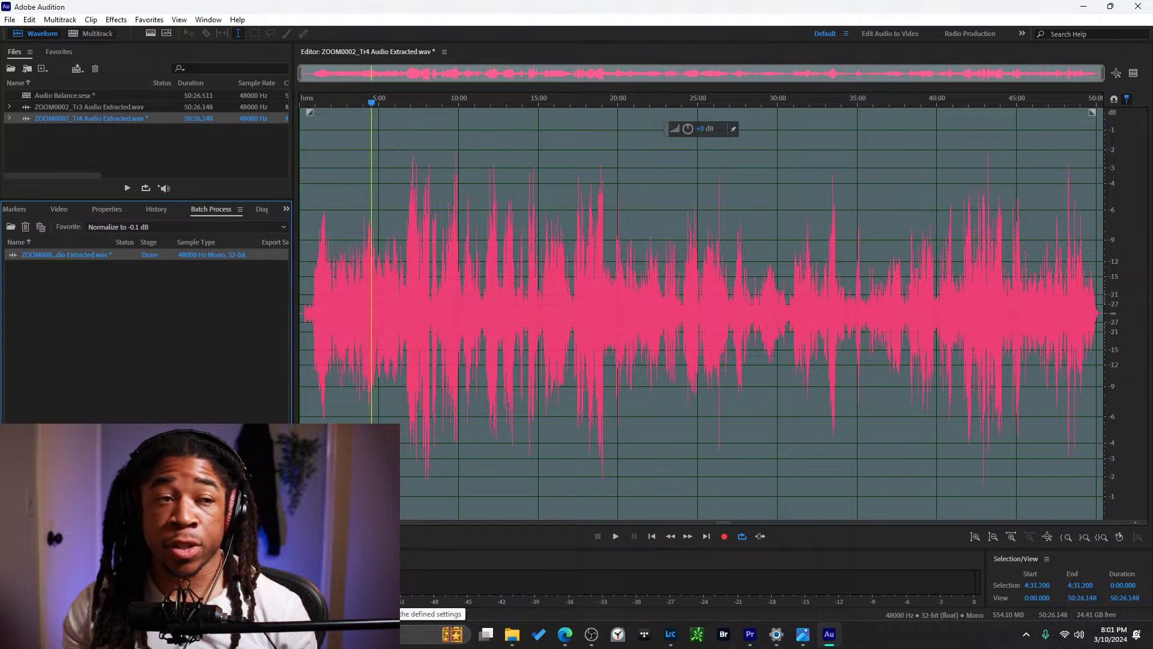
left_click(283, 596)
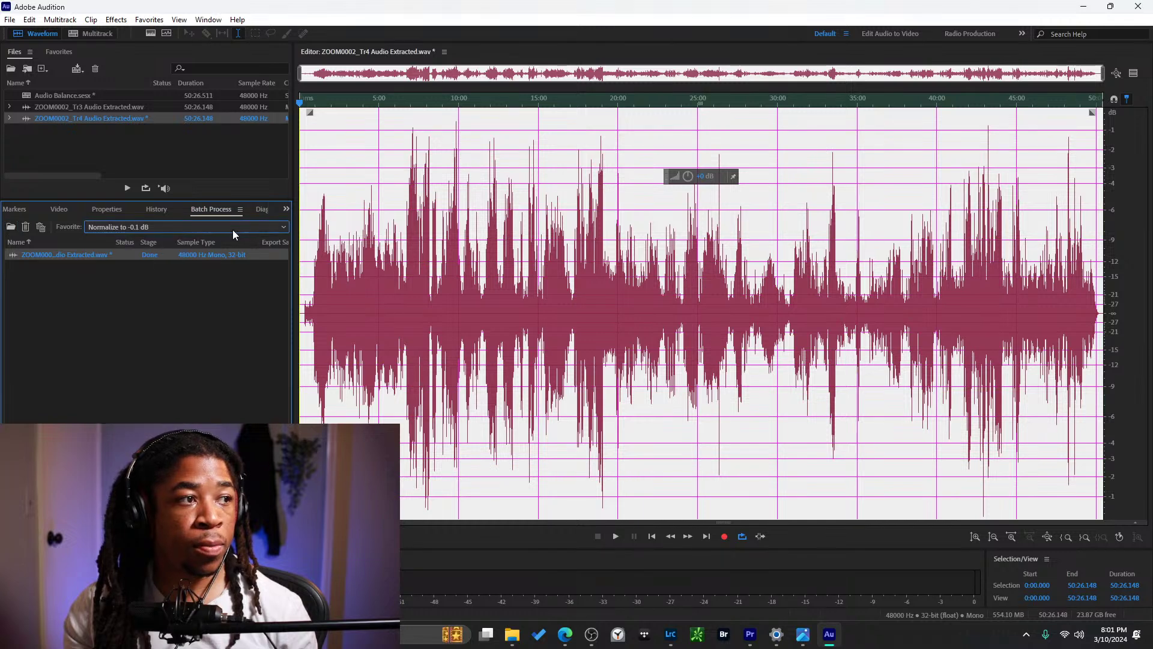
Run the Batch Process on the ZOOM0002_Tr4 file with the favorite Convert to 5.1.
left_click(232, 231)
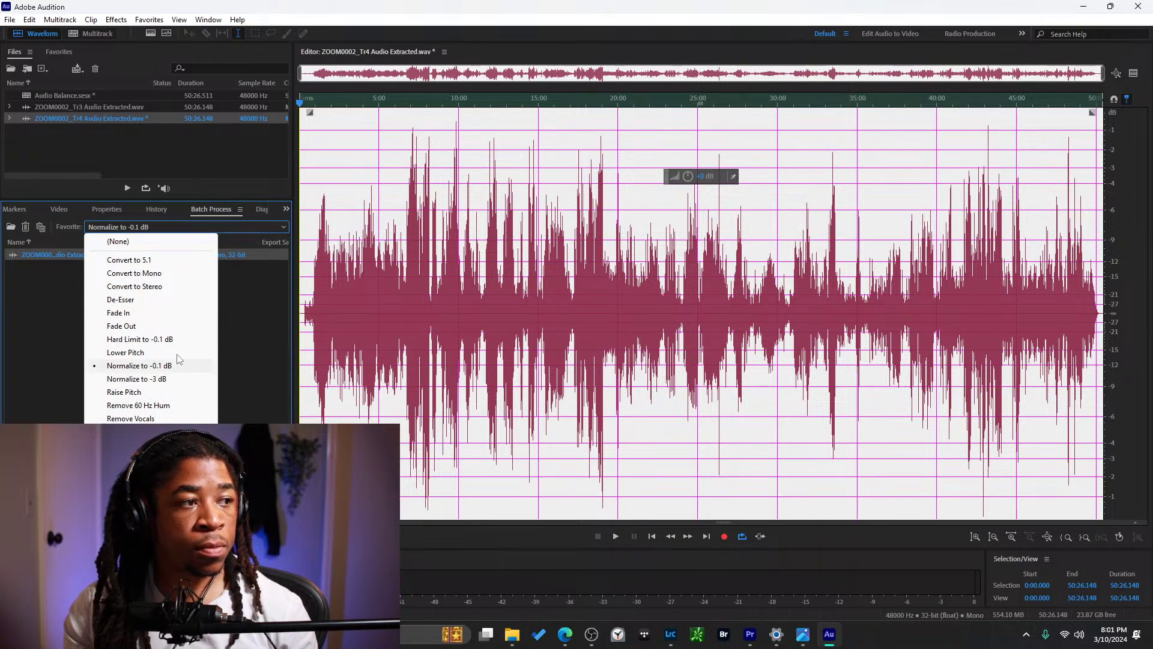
left_click(258, 329)
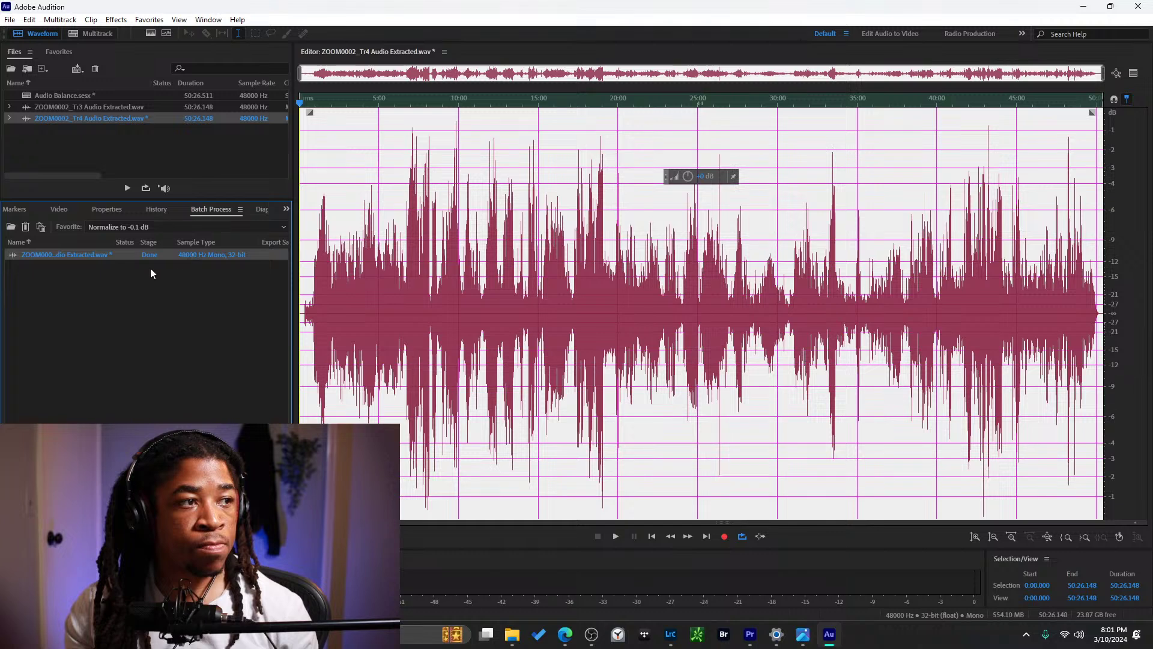
left_click(174, 228)
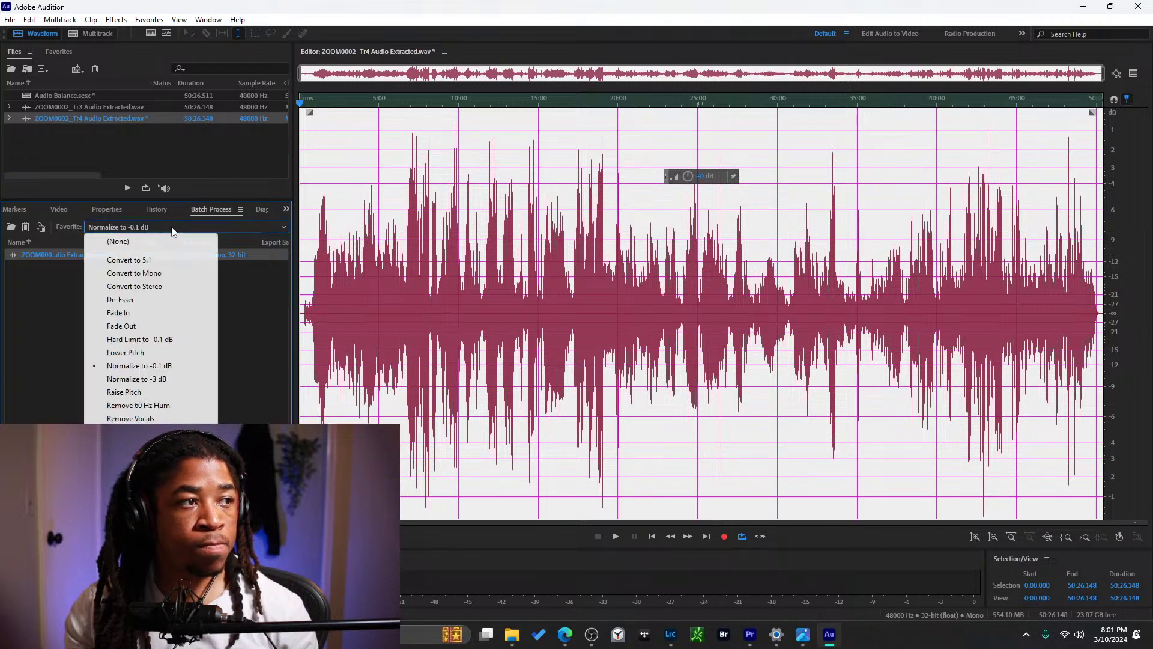
left_click(162, 256)
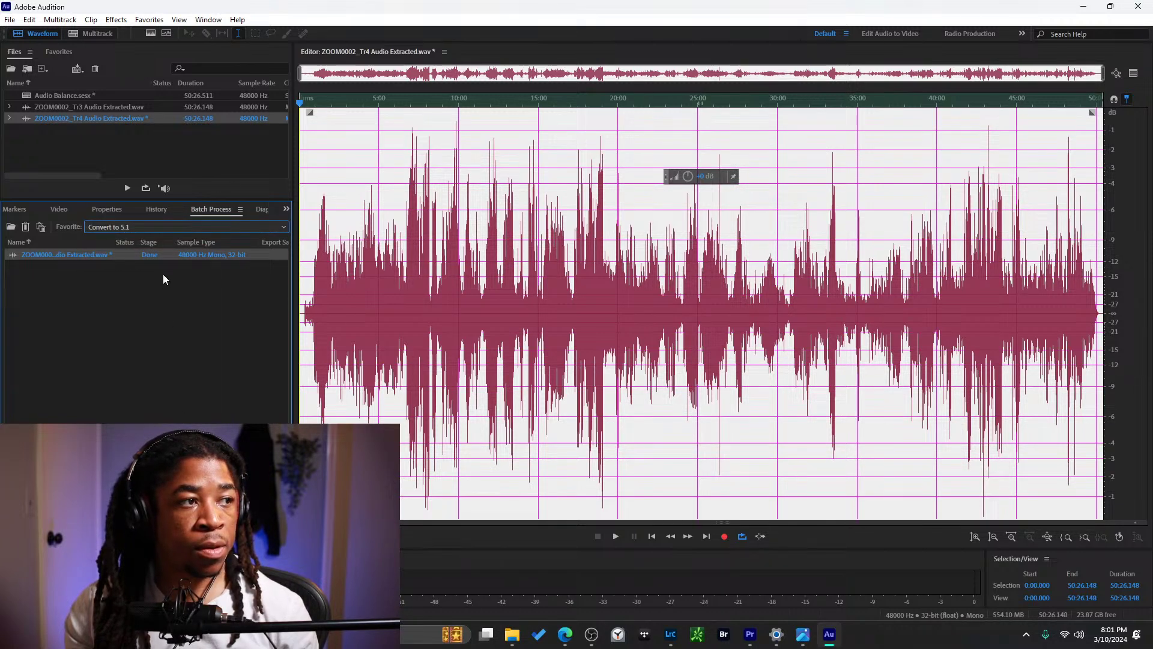
left_click(268, 536)
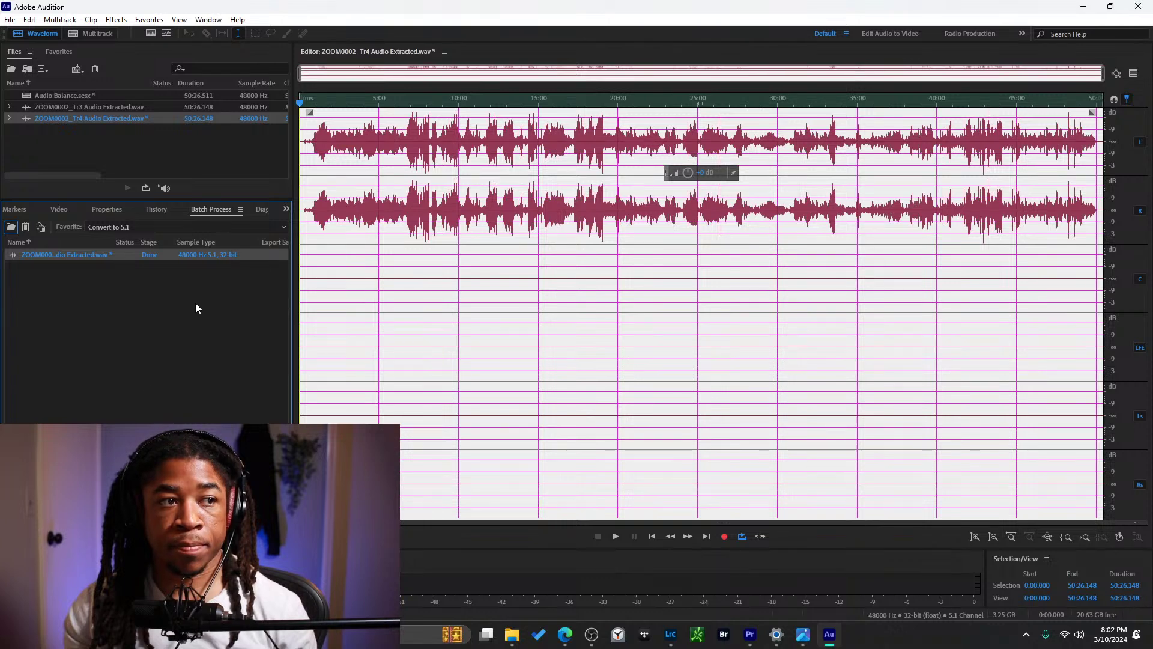
Play back the 5.1 version from near its start, stop playback and undo the conversion.
left_click(345, 102)
key("space")
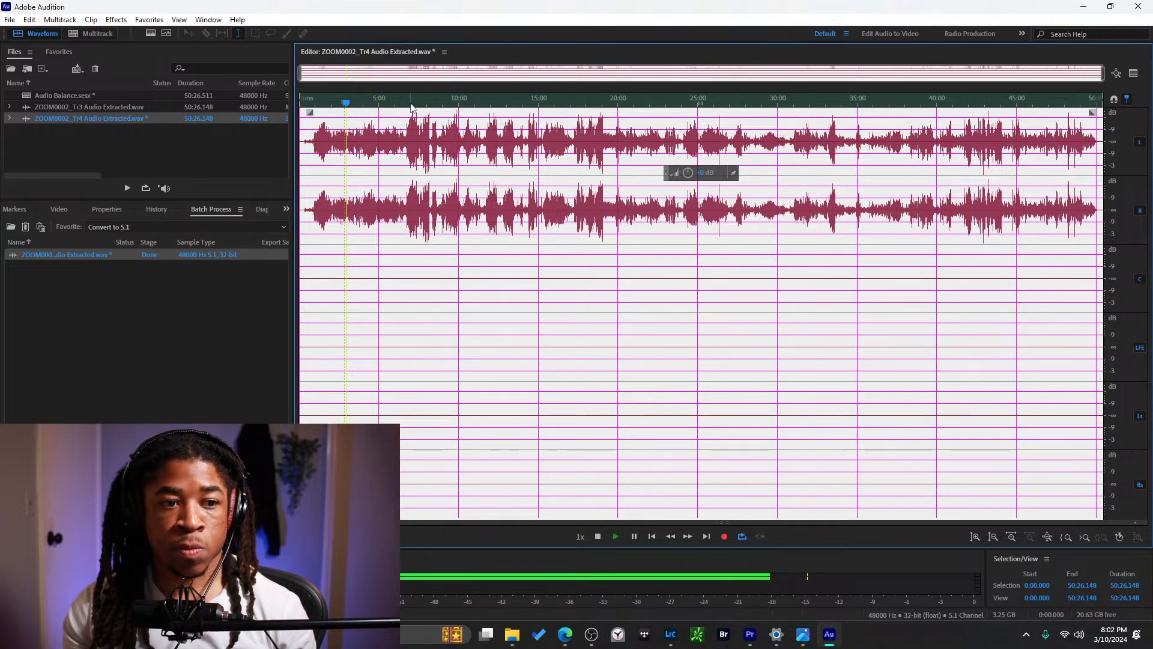
left_click(125, 335)
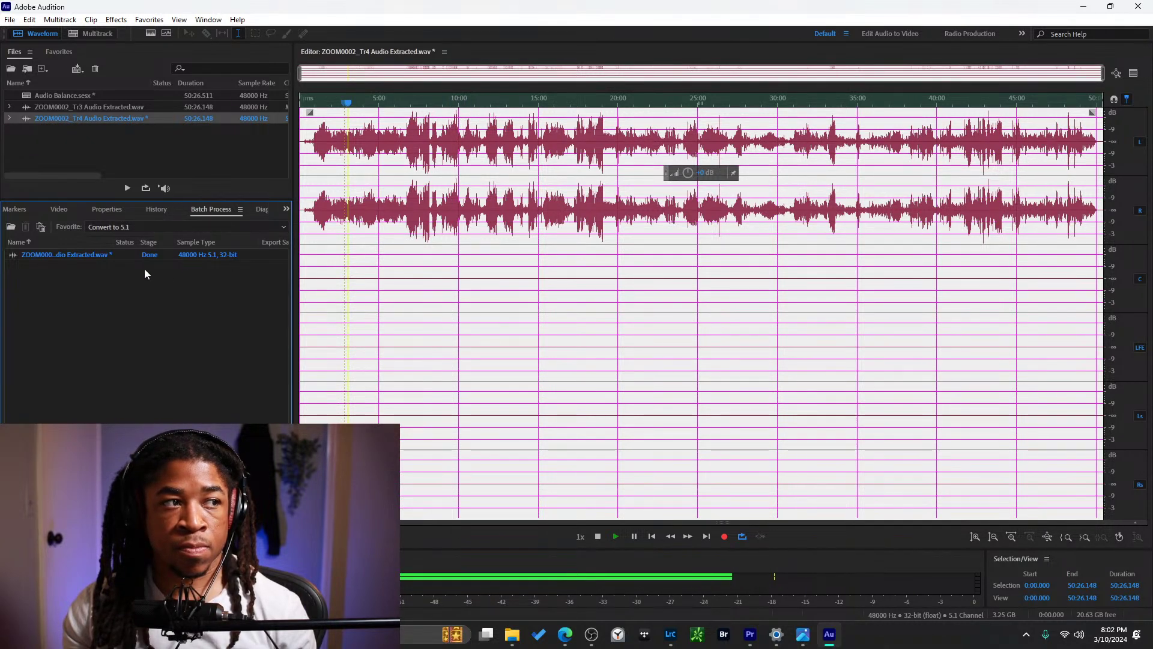
key("space")
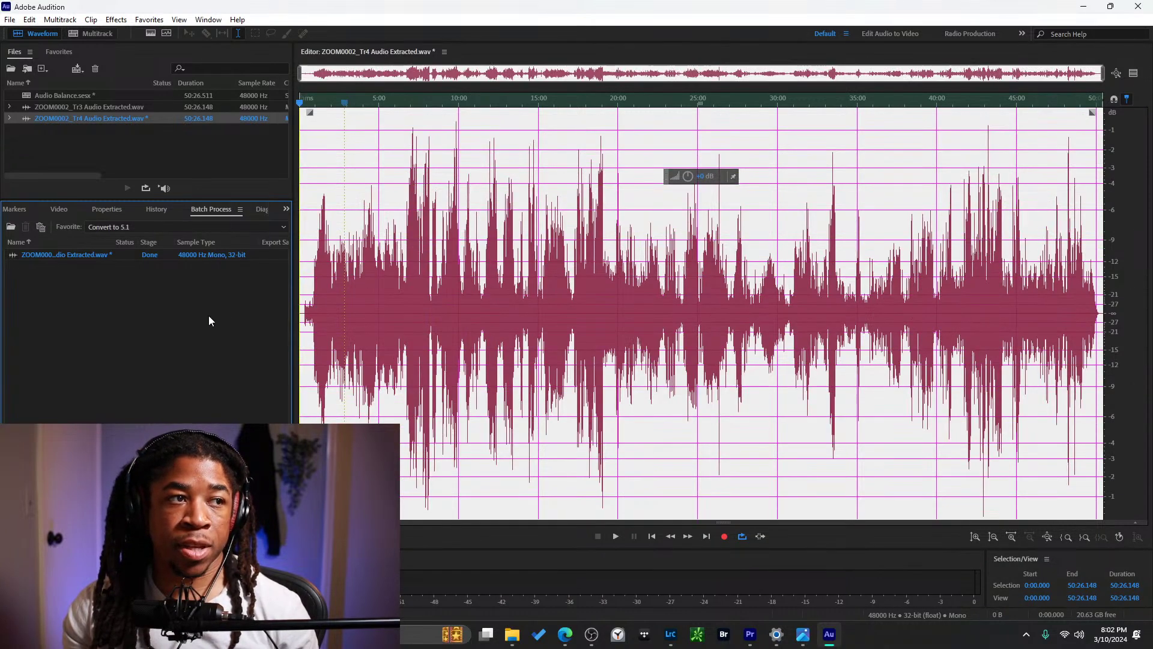
Run the Batch Process on the ZOOM0002_Tr4 file with the favorite Convert to Stereo.
left_click(111, 258)
left_click(136, 229)
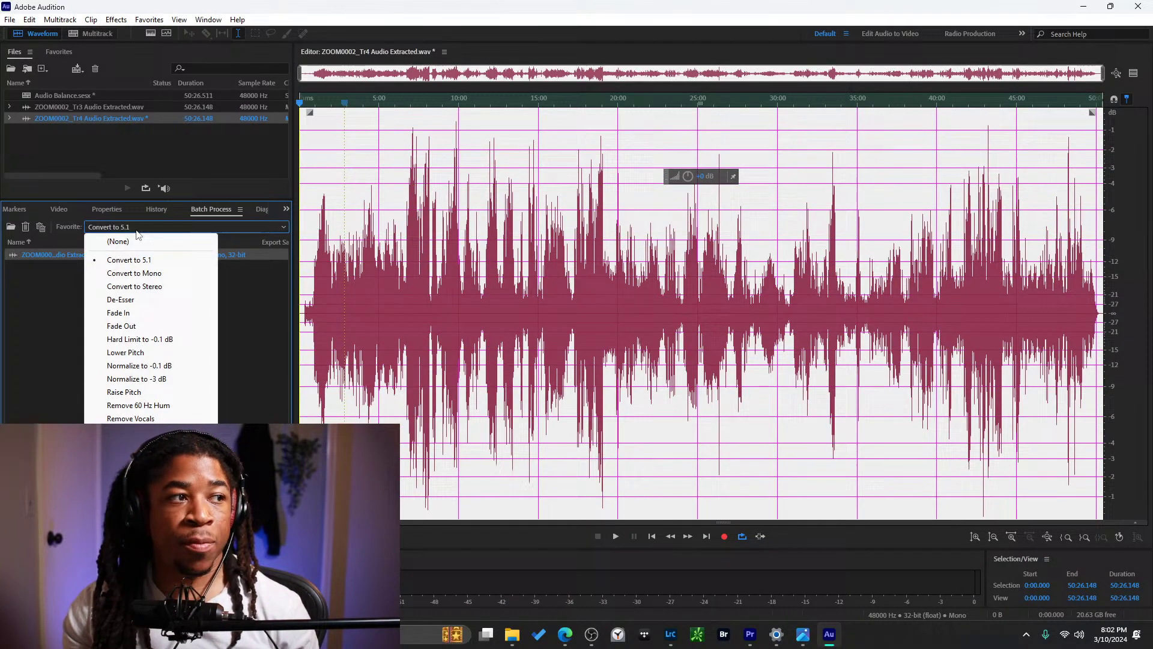
left_click(135, 286)
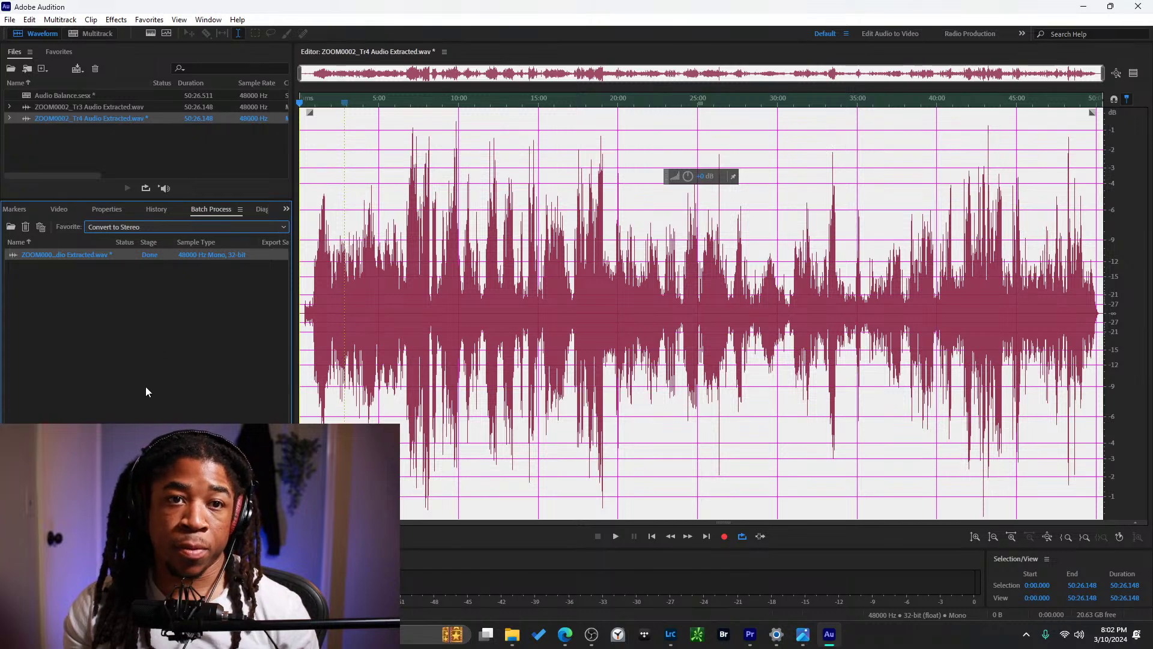
left_click(271, 535)
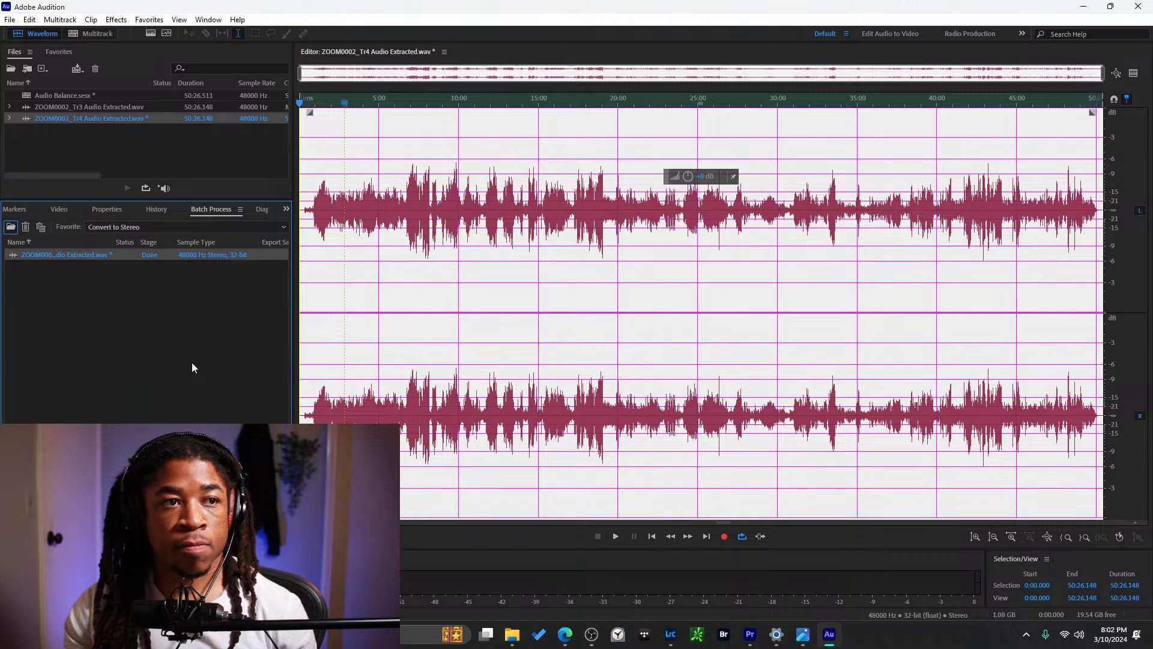
Play back the stereo version from about 3:00 and from about 16:40, and stop playback.
key("space")
left_click(349, 103)
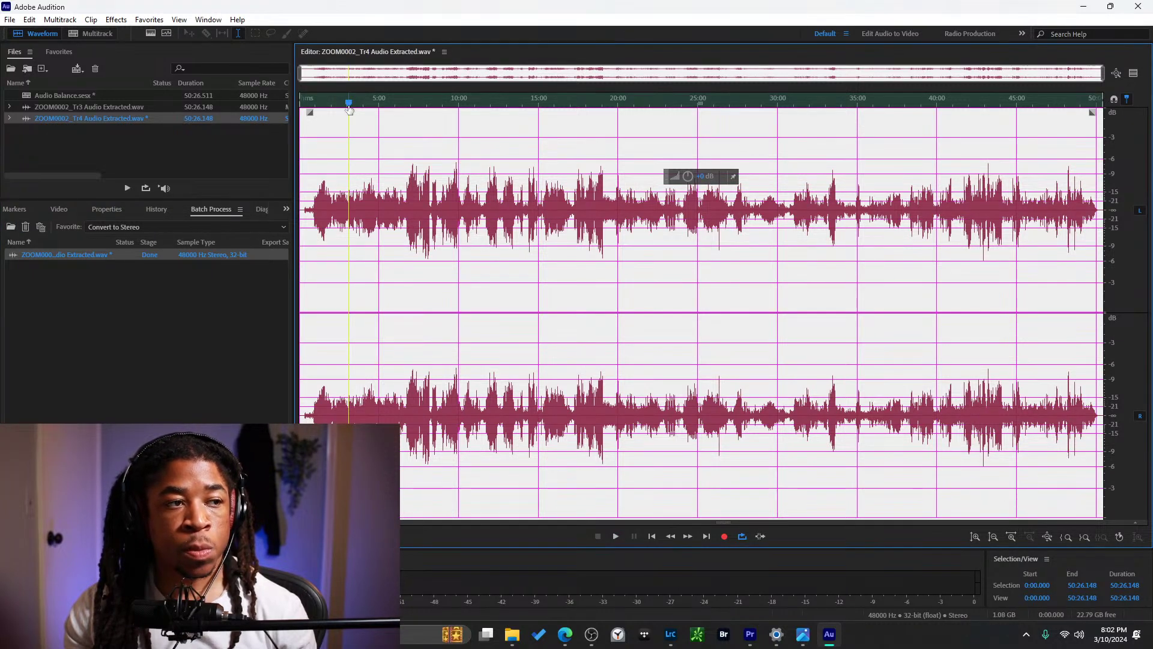
key("space")
left_click(564, 105)
key("space")
left_click(255, 340)
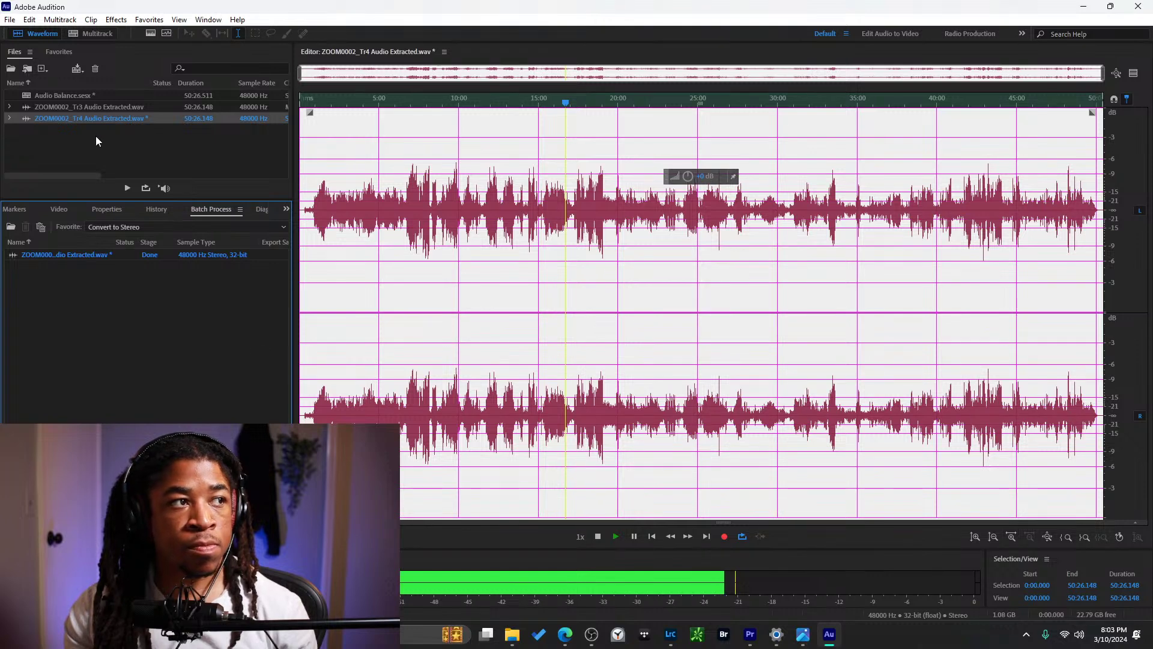
left_click(99, 140)
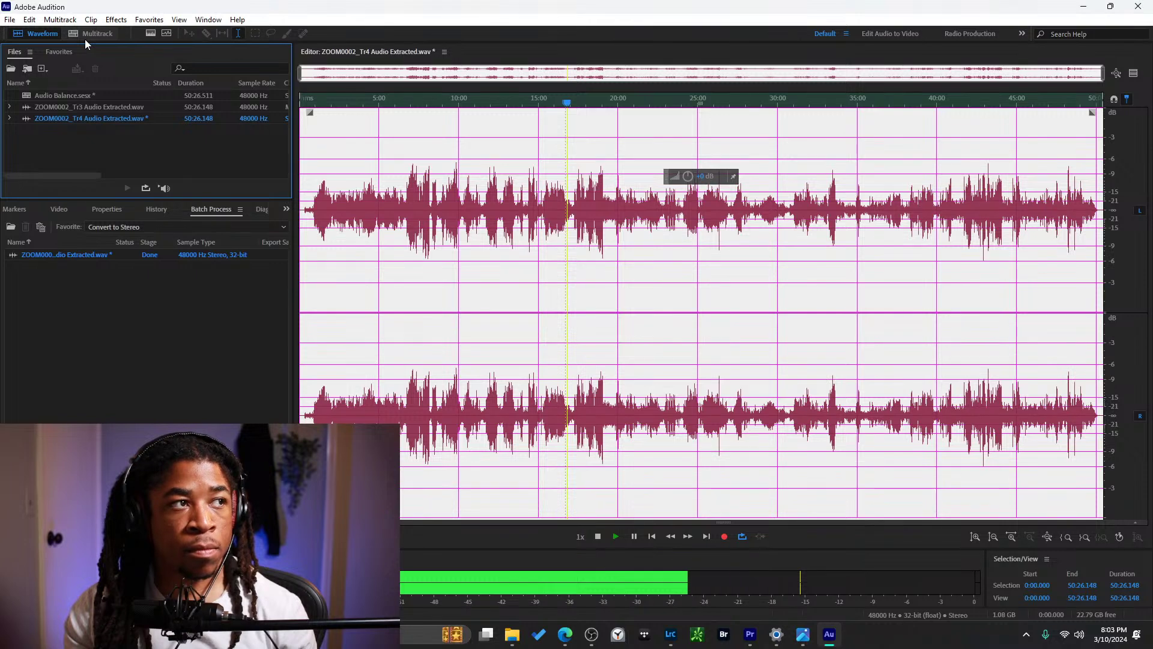
key("space")
left_click(171, 326)
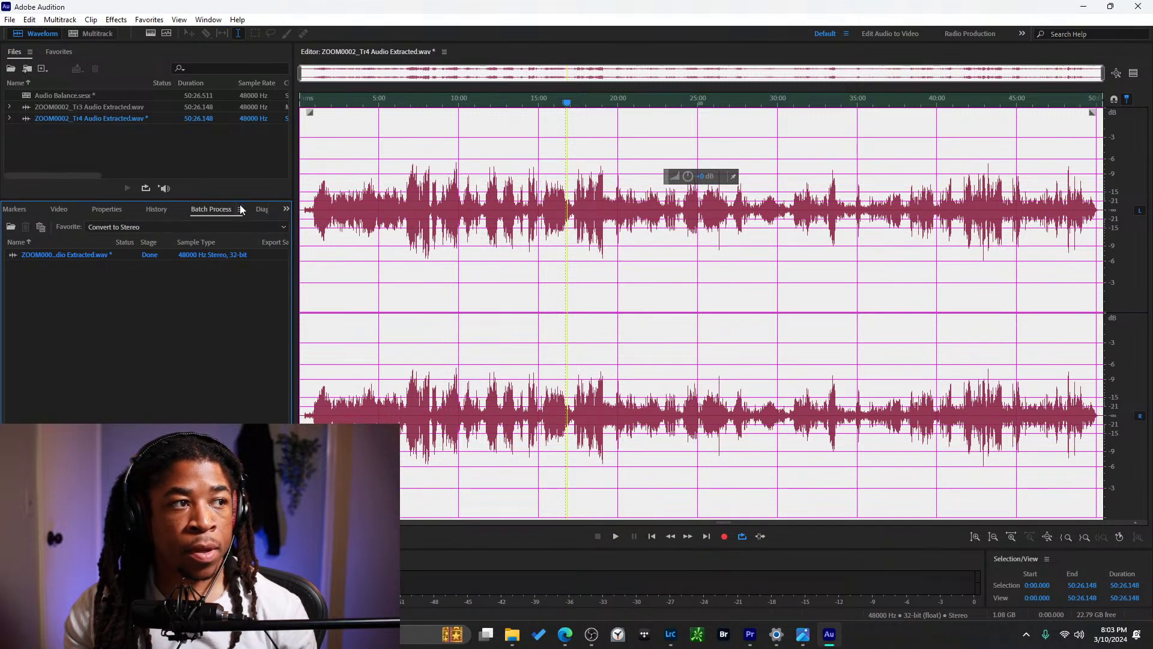
Normalize the stereo ZOOM0002_Tr4 file to -0.1 dB through the Batch Process.
left_click(213, 228)
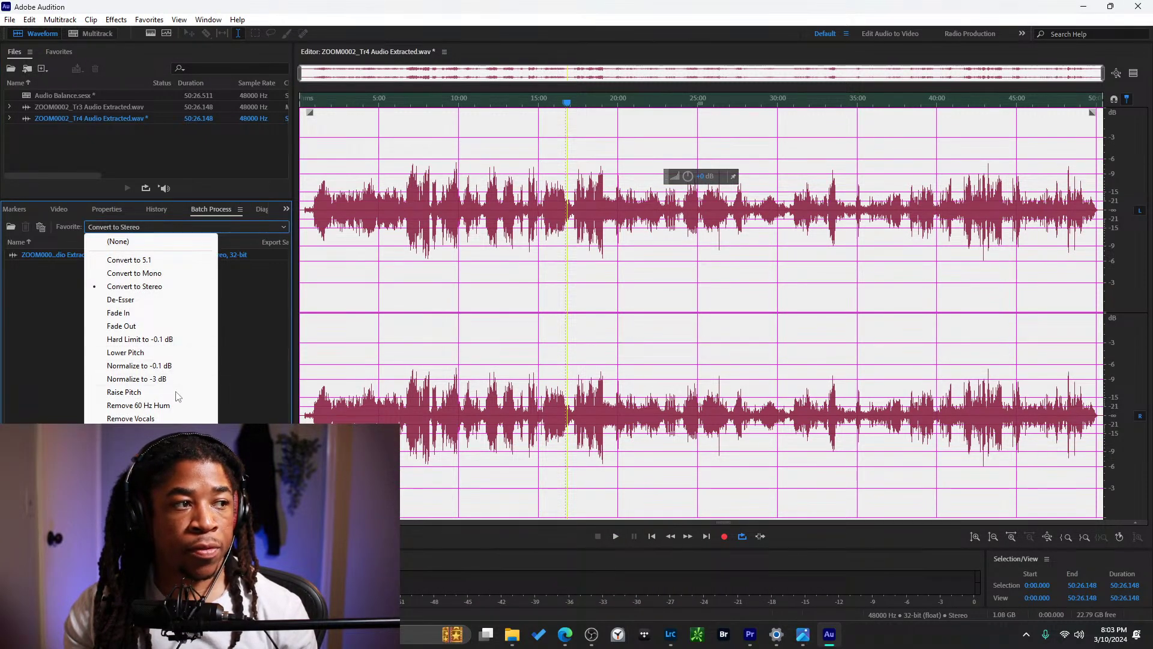
left_click(49, 388)
left_click(186, 227)
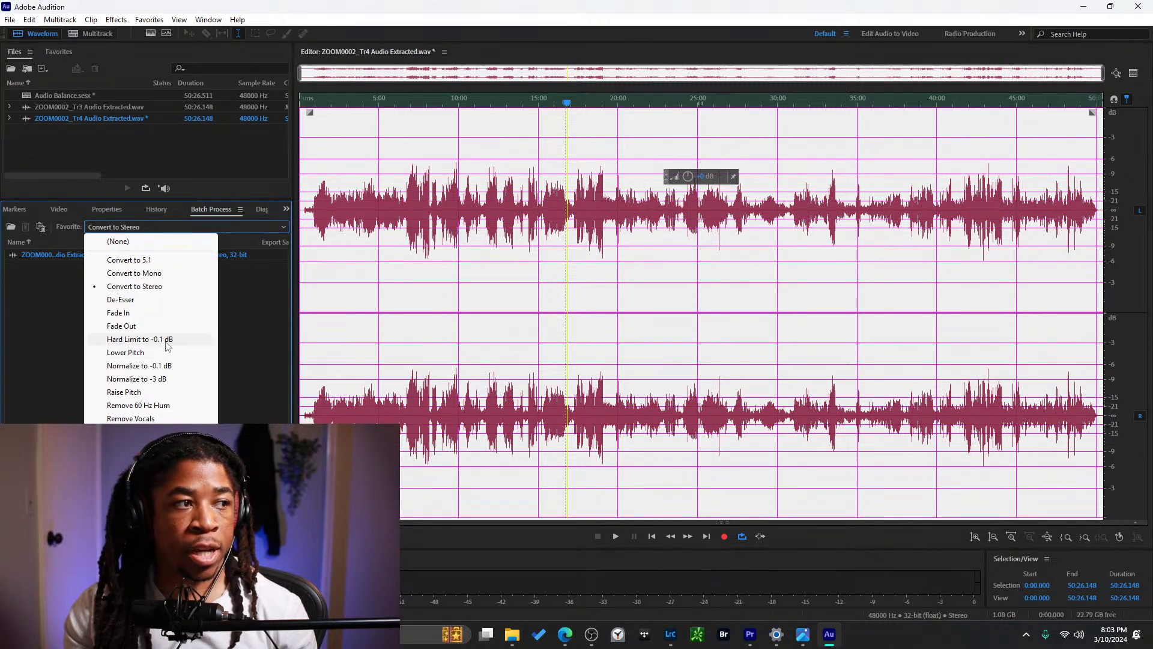
left_click(159, 366)
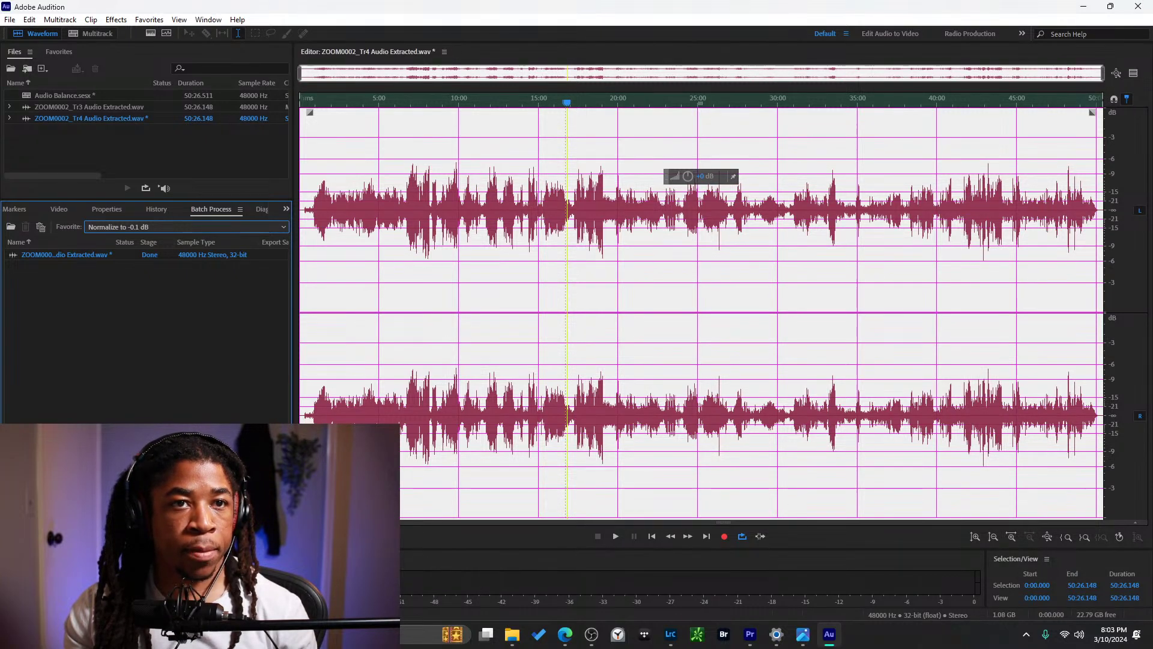
left_click(277, 577)
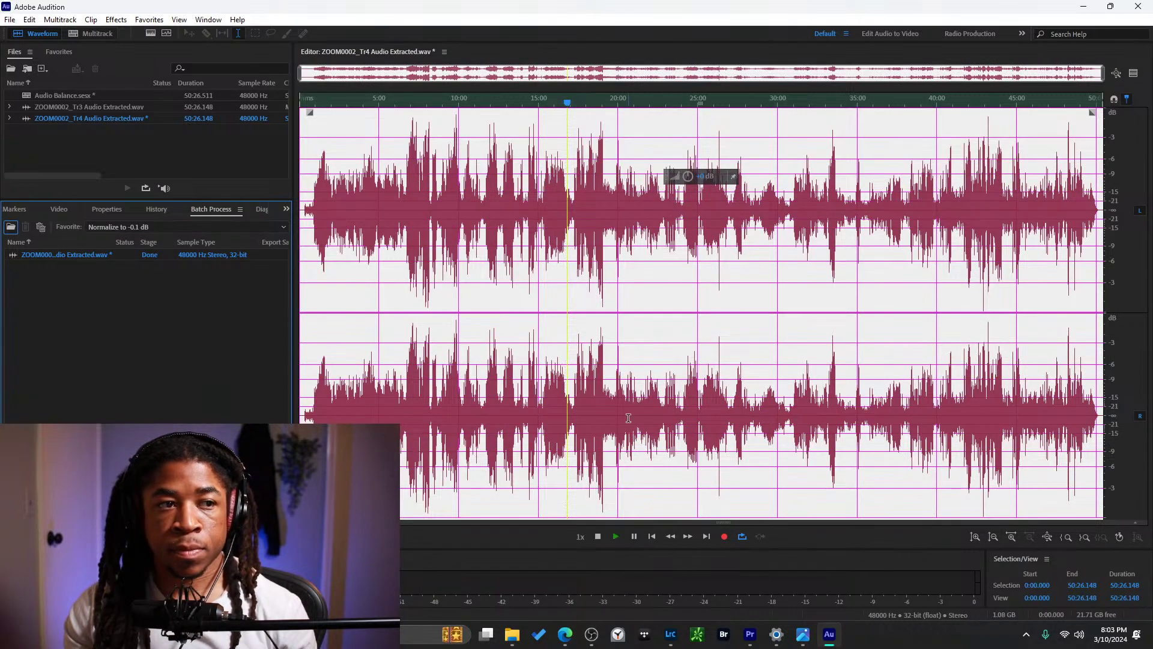
Listen to the normalized stereo file at several points between about 17:00 and 36:00, and stop playback.
key("space")
left_click(610, 381)
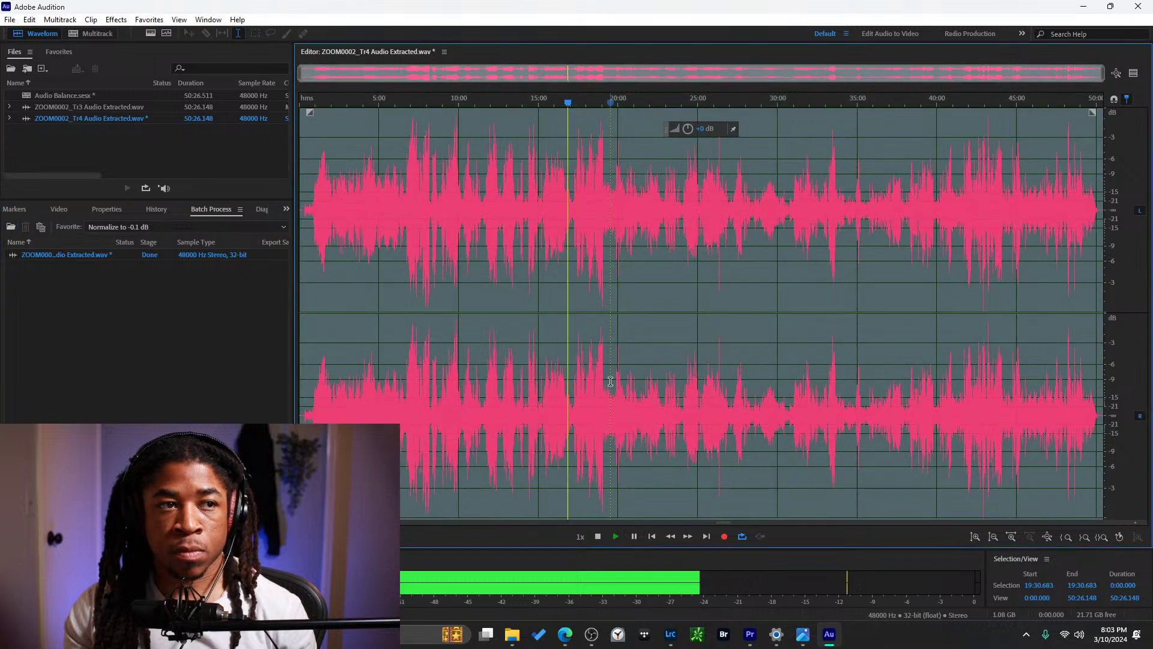
left_click(620, 374)
left_click(629, 106)
left_click(722, 102)
left_click(767, 97)
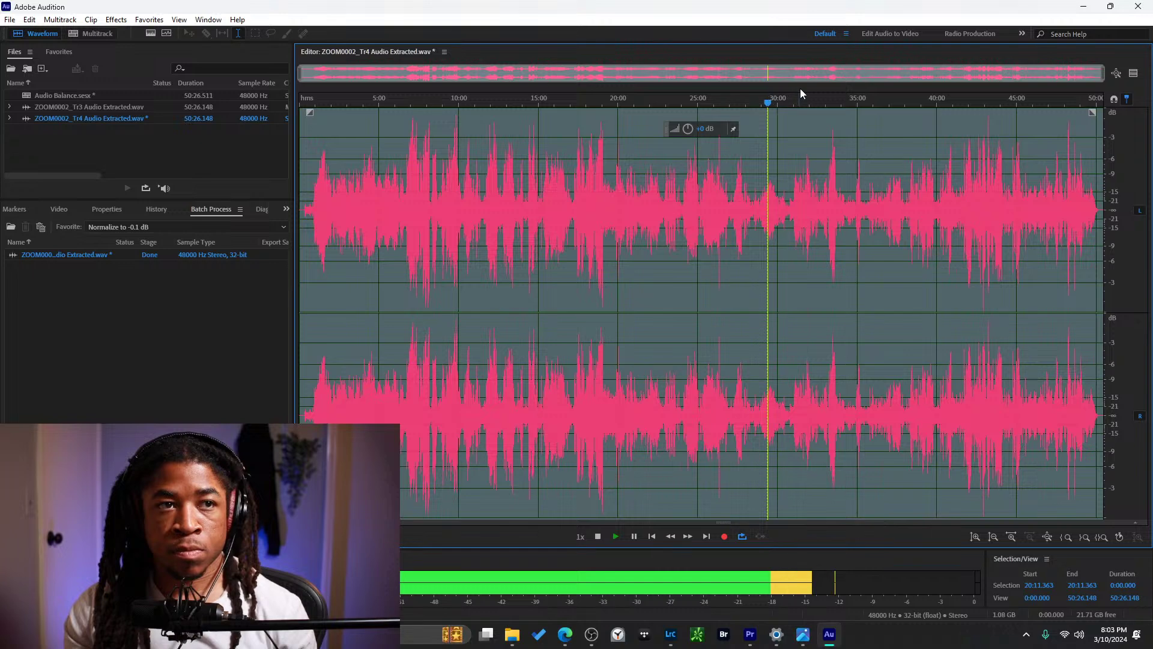
left_click(816, 98)
left_click(842, 102)
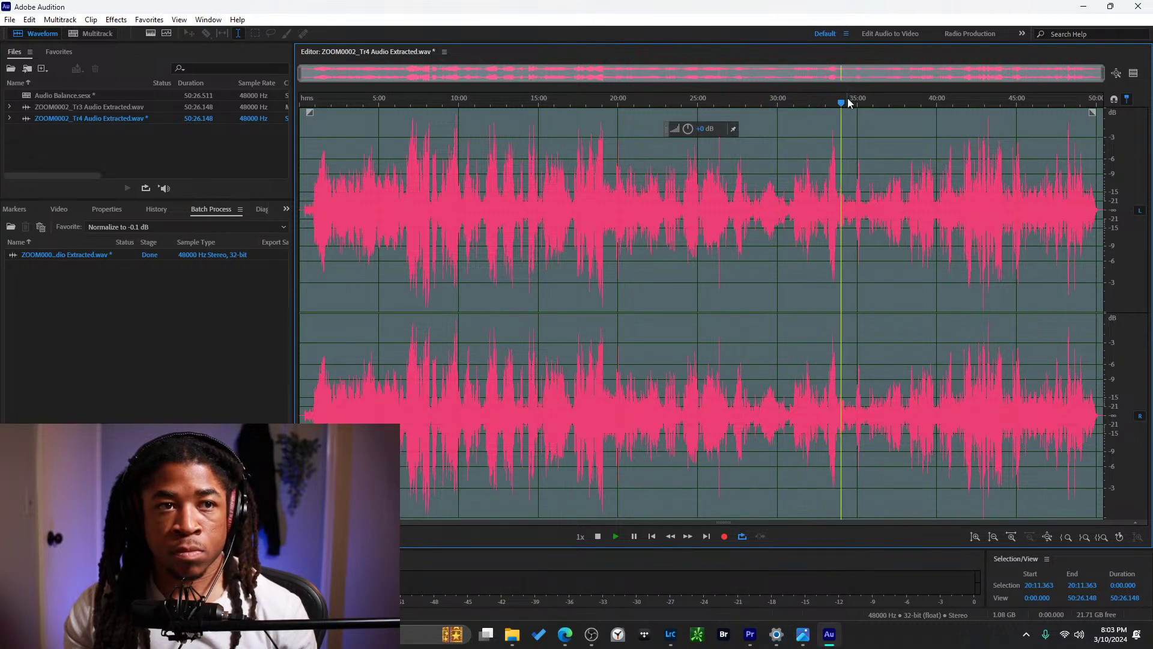
left_click(859, 101)
left_click(865, 101)
left_click(781, 101)
key("space")
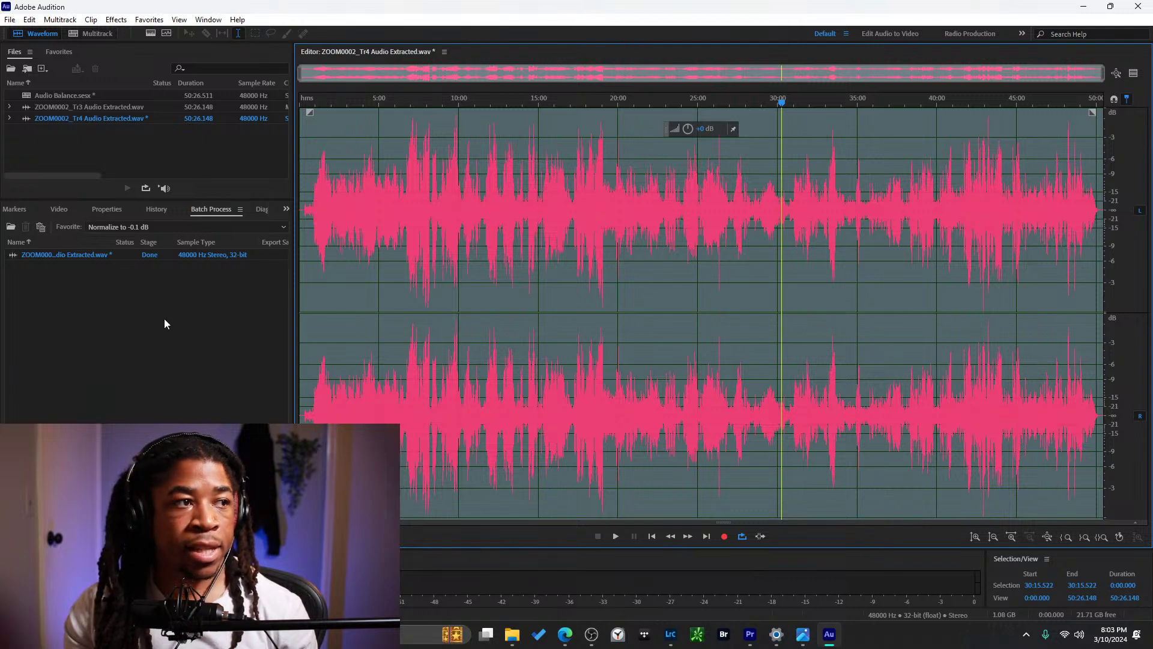
Open the Audio Balance multitrack session and place the ZOOM0002_Tr4 recording at the start of Track 2.
left_click(142, 136)
left_click(50, 96)
left_click(115, 140)
double_click(83, 99)
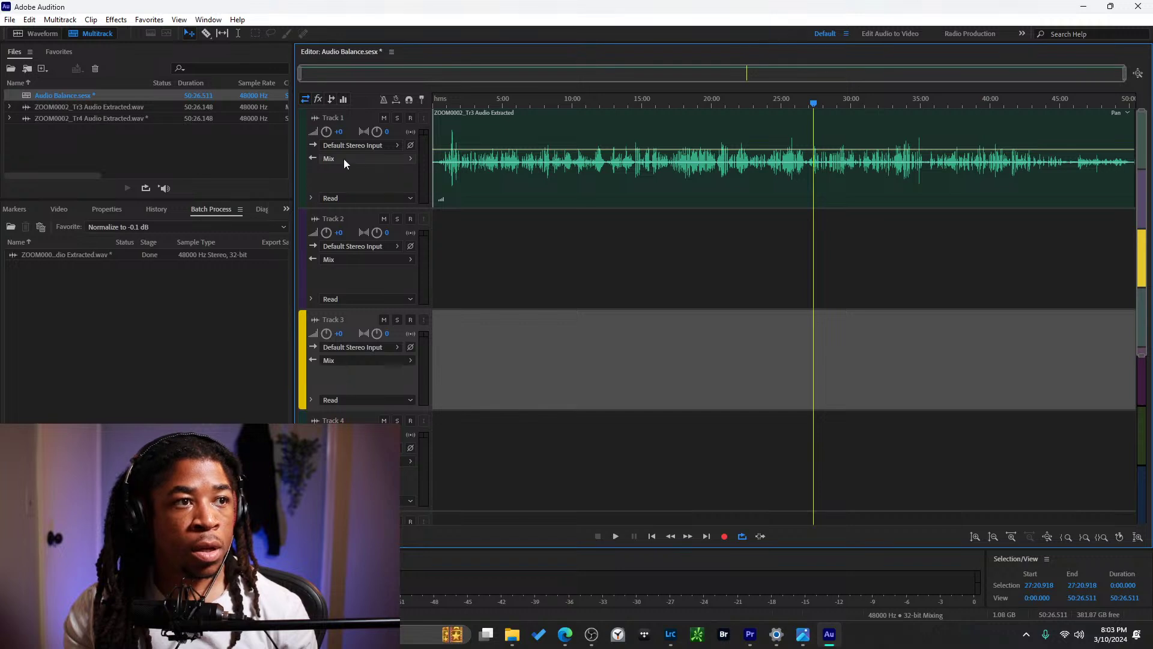
left_click_drag(78, 117, 373, 254)
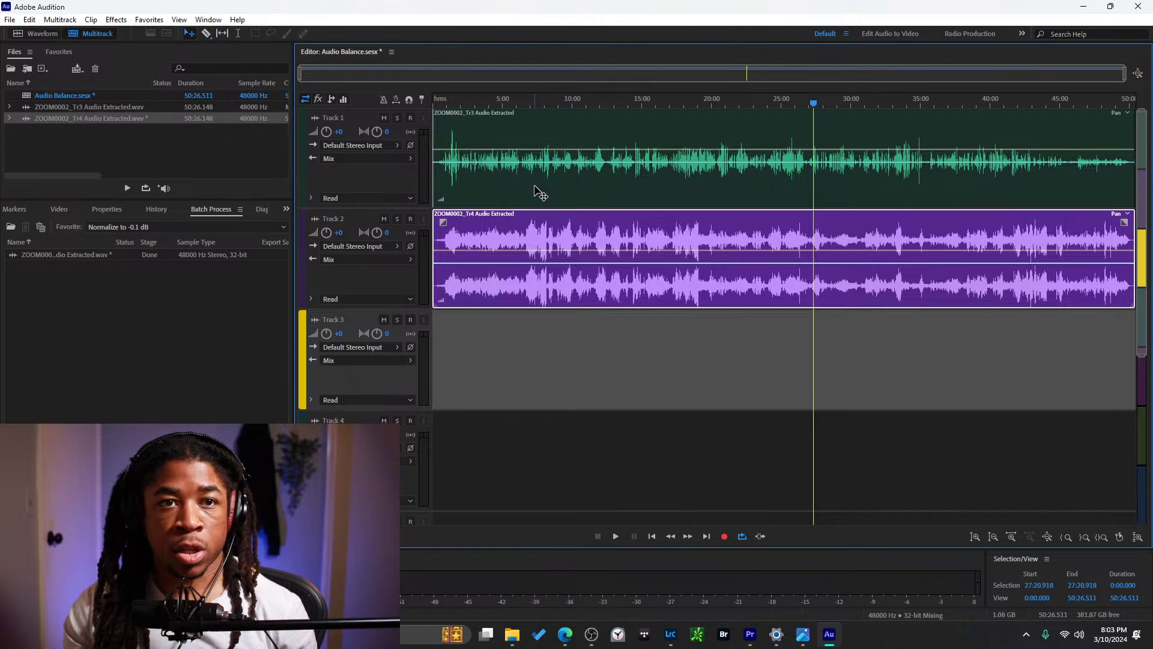
Play both session tracks together, move the playhead to about 8:11 and stop playback.
left_click(491, 197)
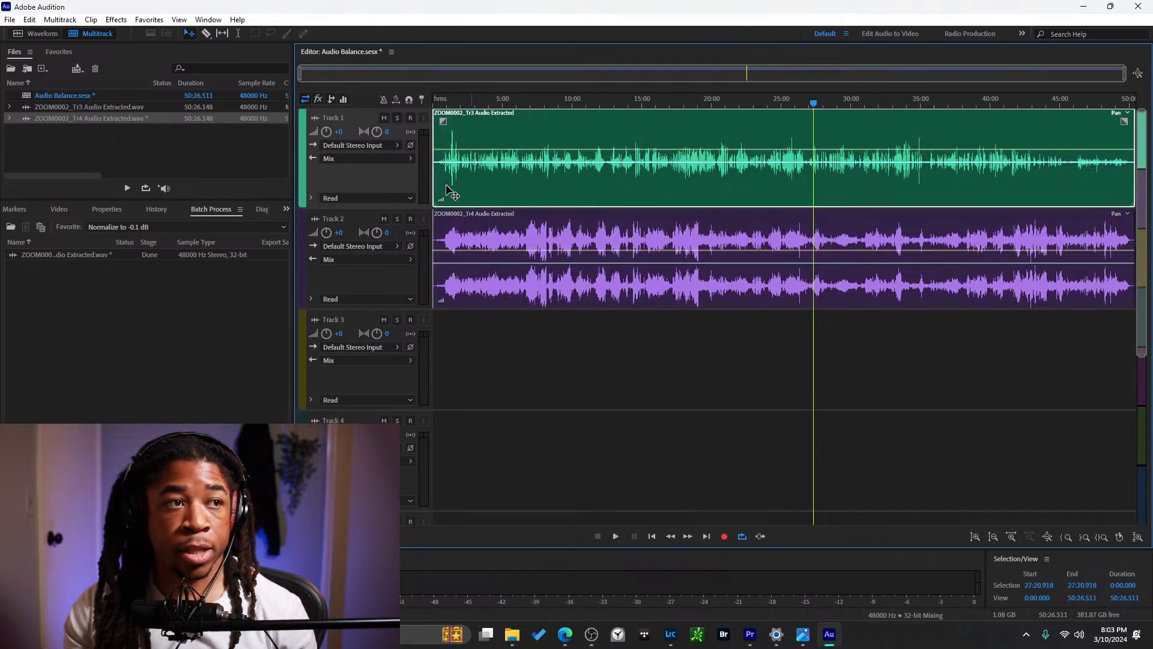
key("space")
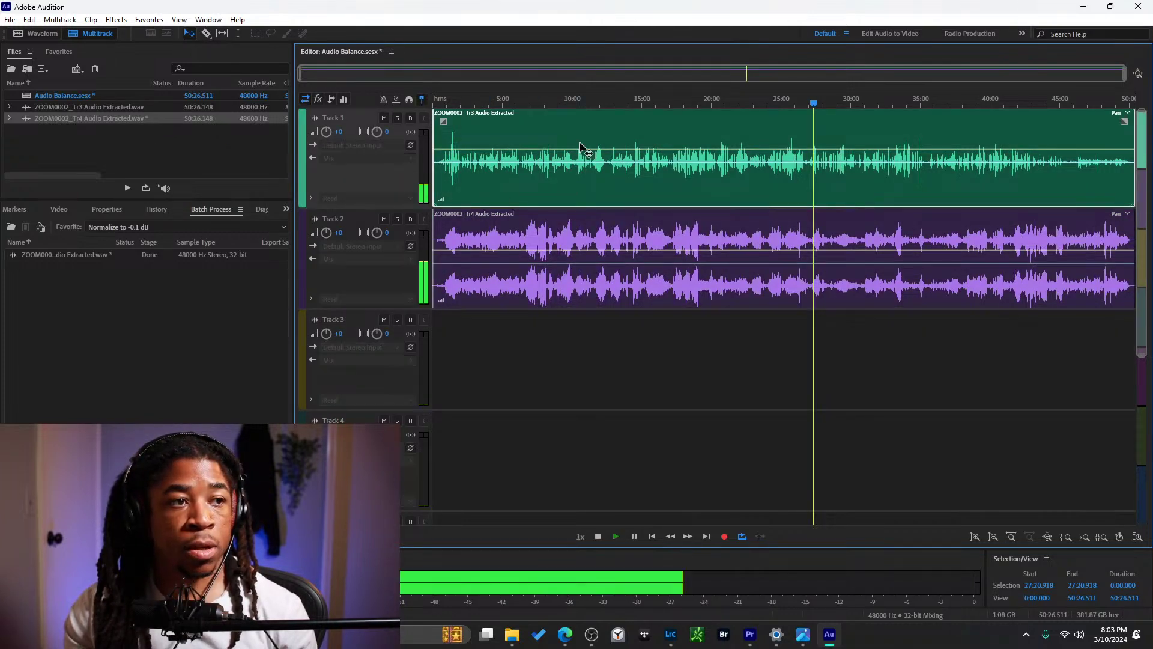
left_click(547, 104)
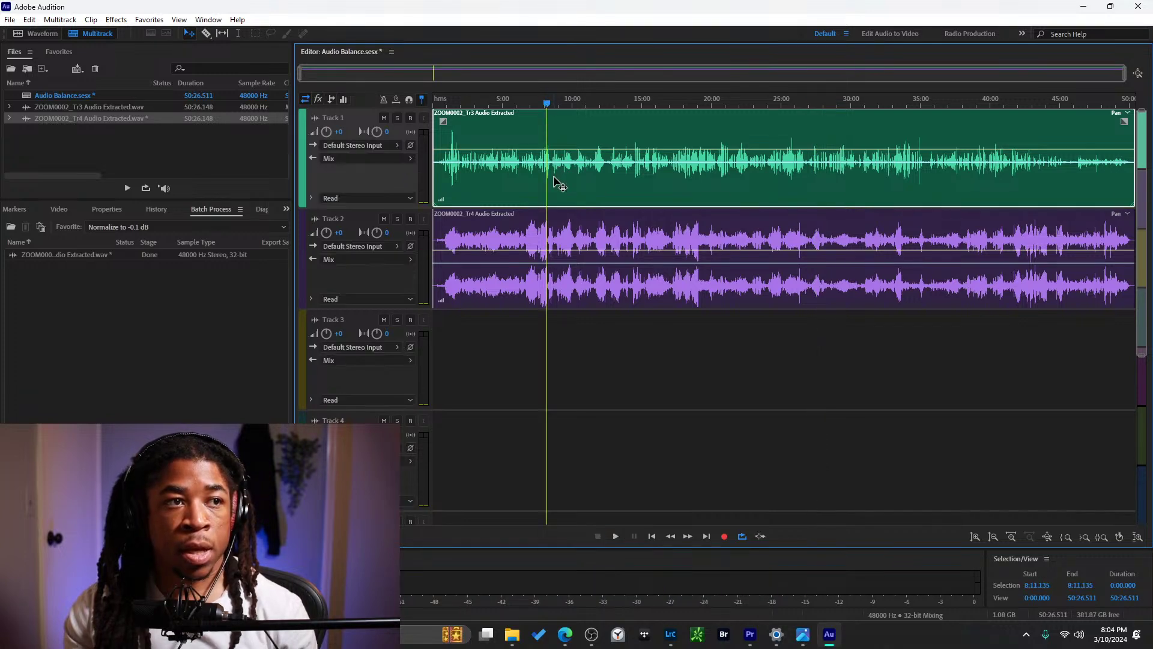
Delete the ZOOM0002_Tr3 clip from Track 1 of the session.
left_click(576, 358)
left_click(578, 200)
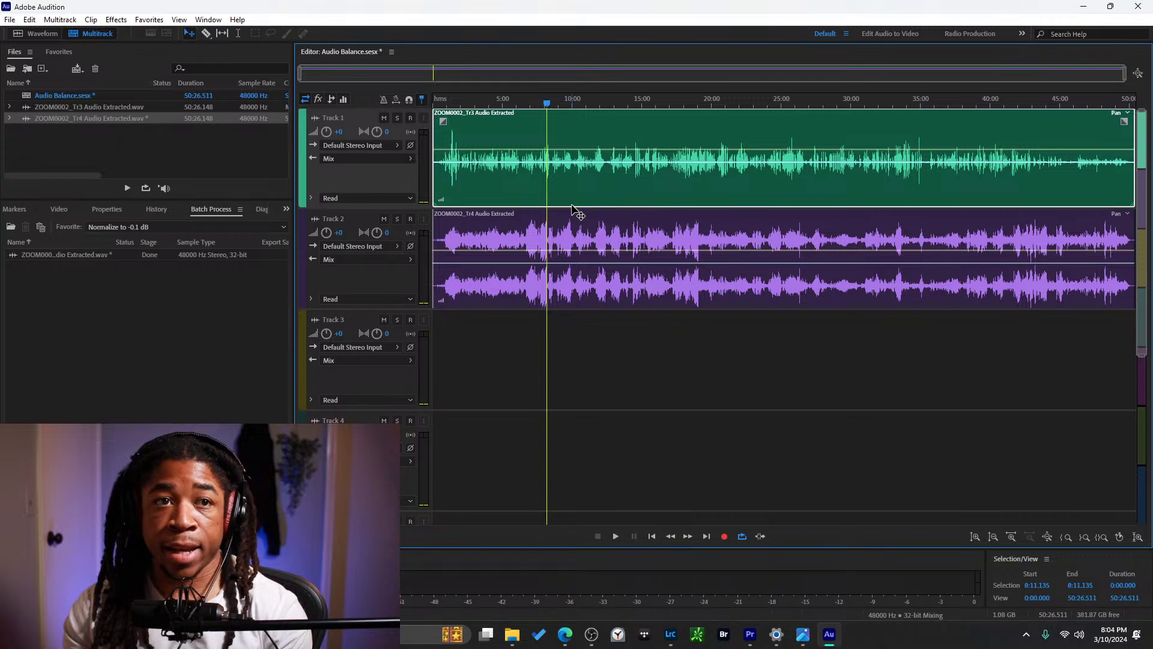
key("Delete")
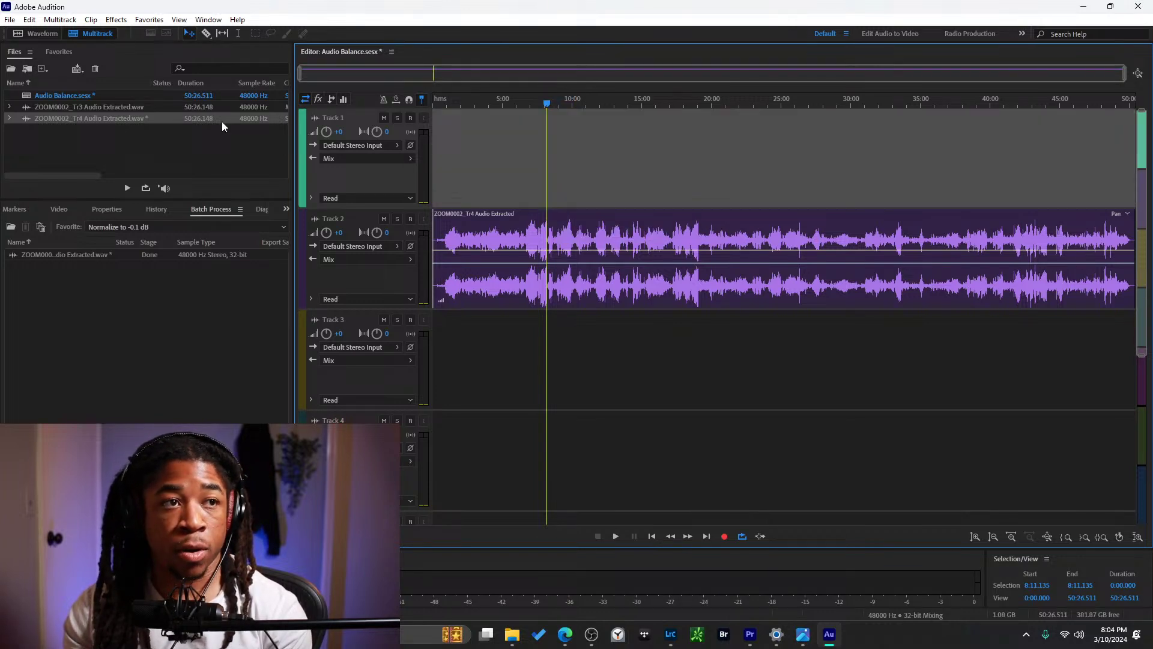
Replace the ZOOM0002_Tr4 entry in the Batch Process list with the ZOOM0002_Tr3 file.
left_click(167, 141)
left_click(84, 111)
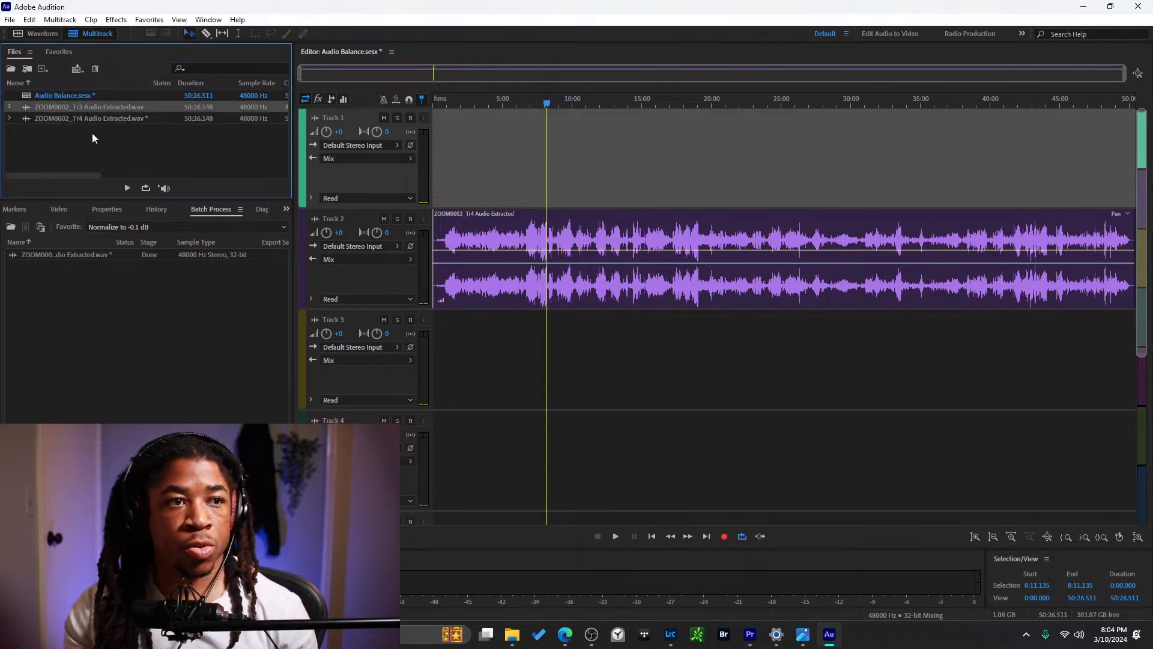
left_click(96, 256)
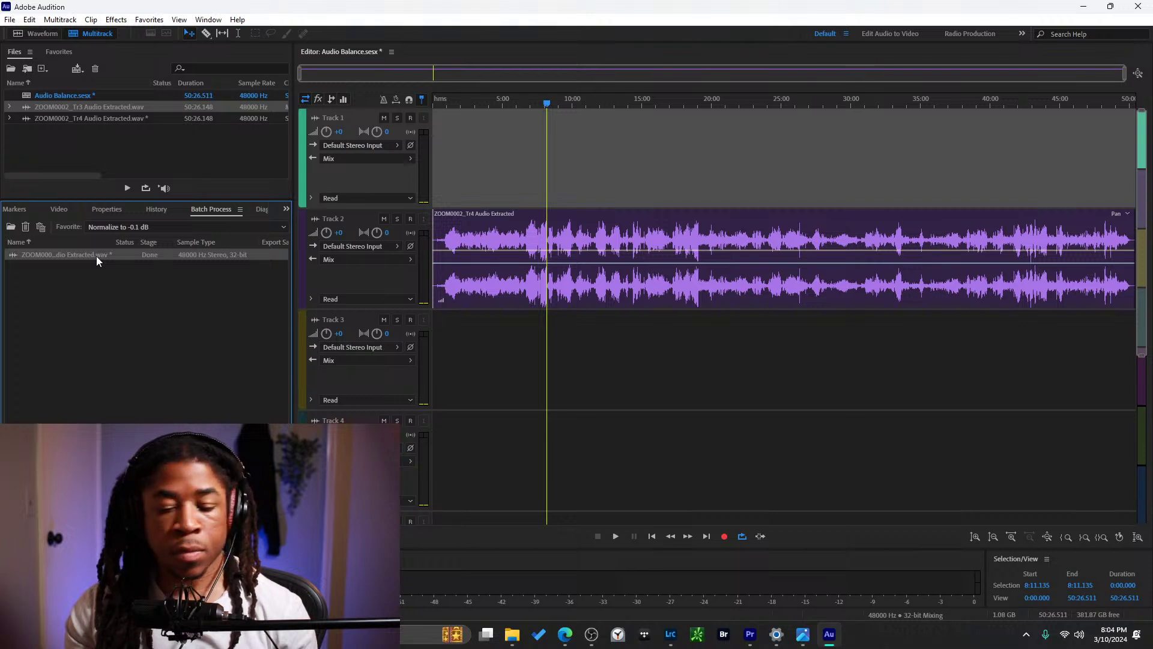
key("Delete")
left_click(102, 170)
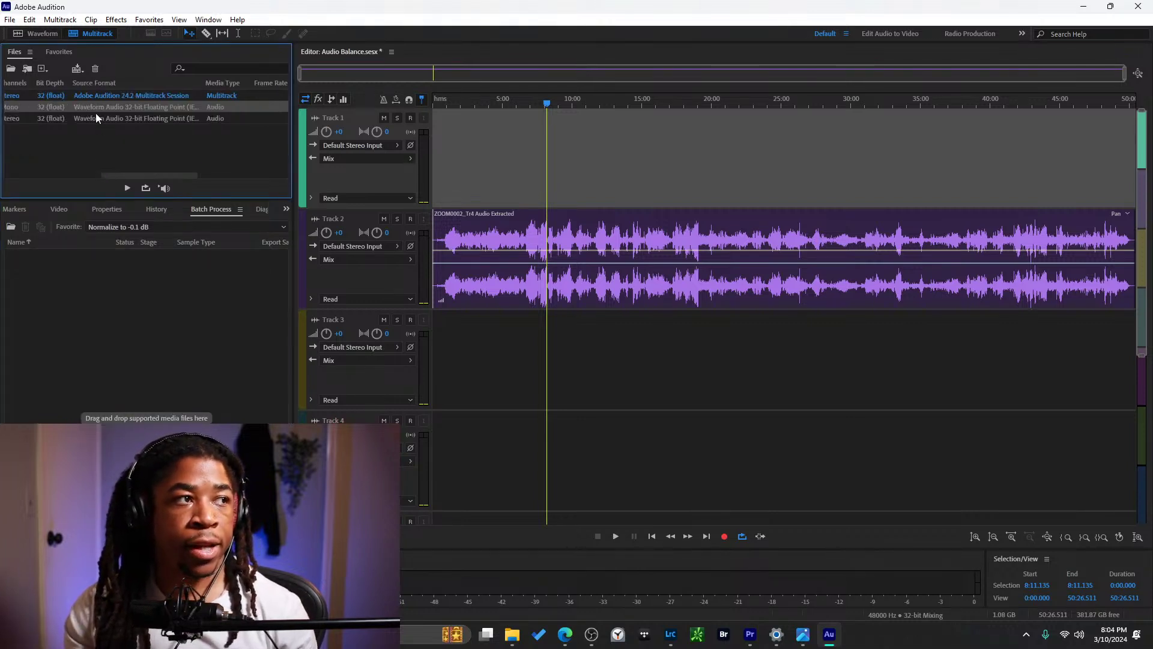
scroll(107, 149, "right", 3)
scroll(84, 159, "left", 2)
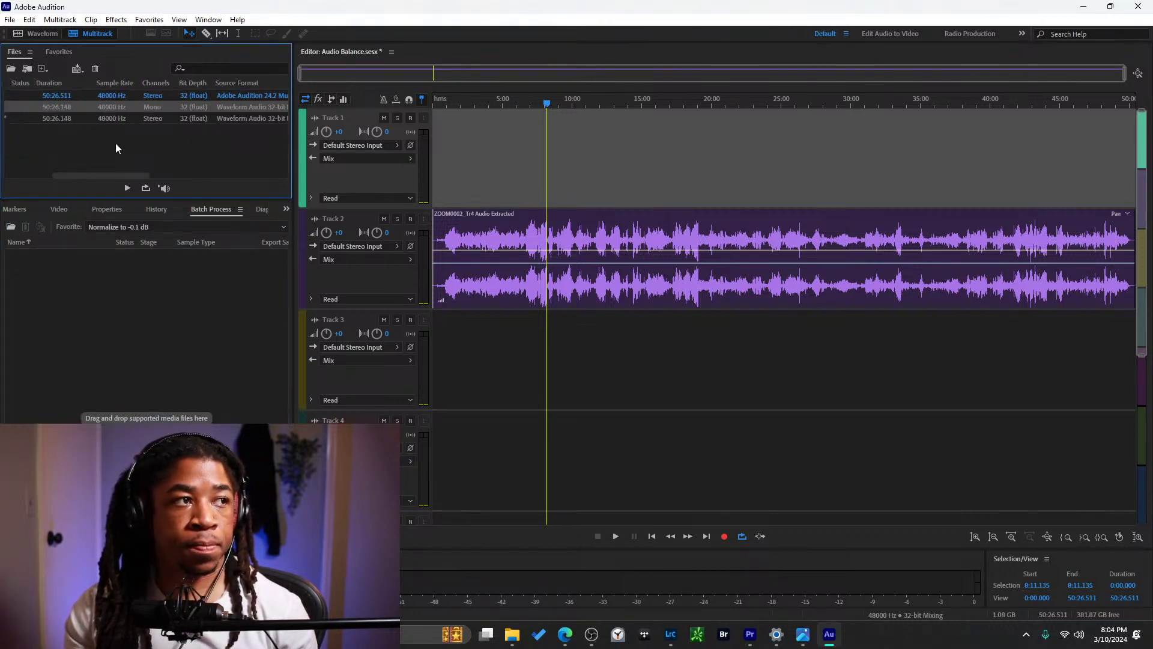
left_click_drag(122, 175, 51, 174)
left_click_drag(88, 107, 102, 291)
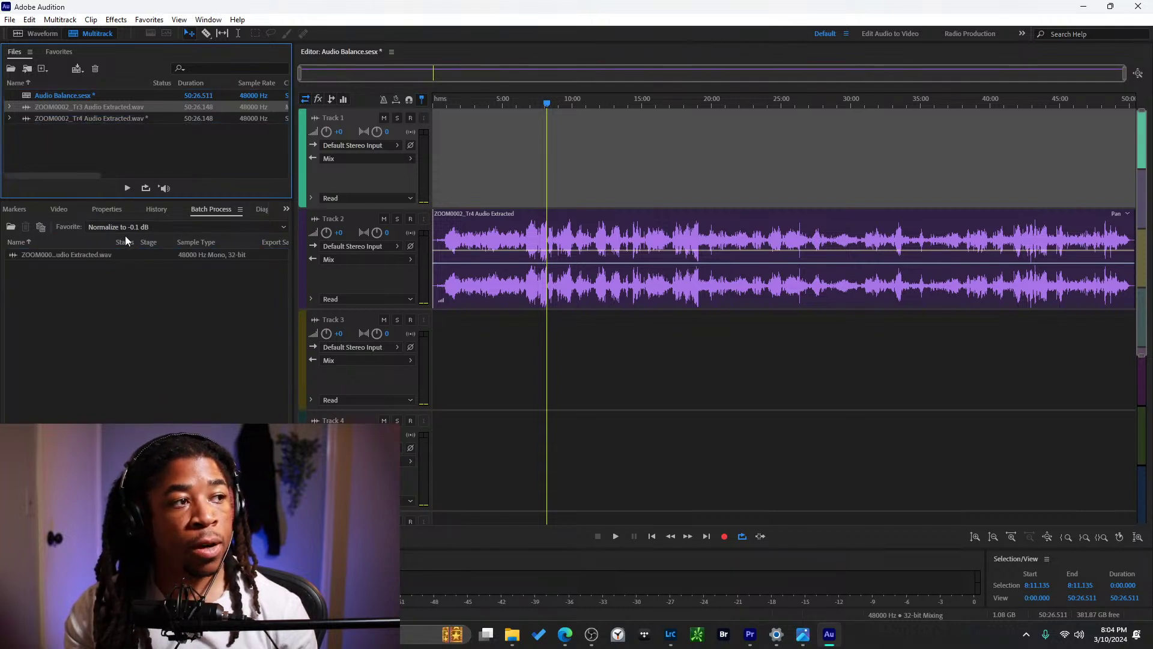
Open the ZOOM0002_Tr3 waveform and lower the gain of the early peak from about 1:19.1 to 1:30.4.
double_click(117, 257)
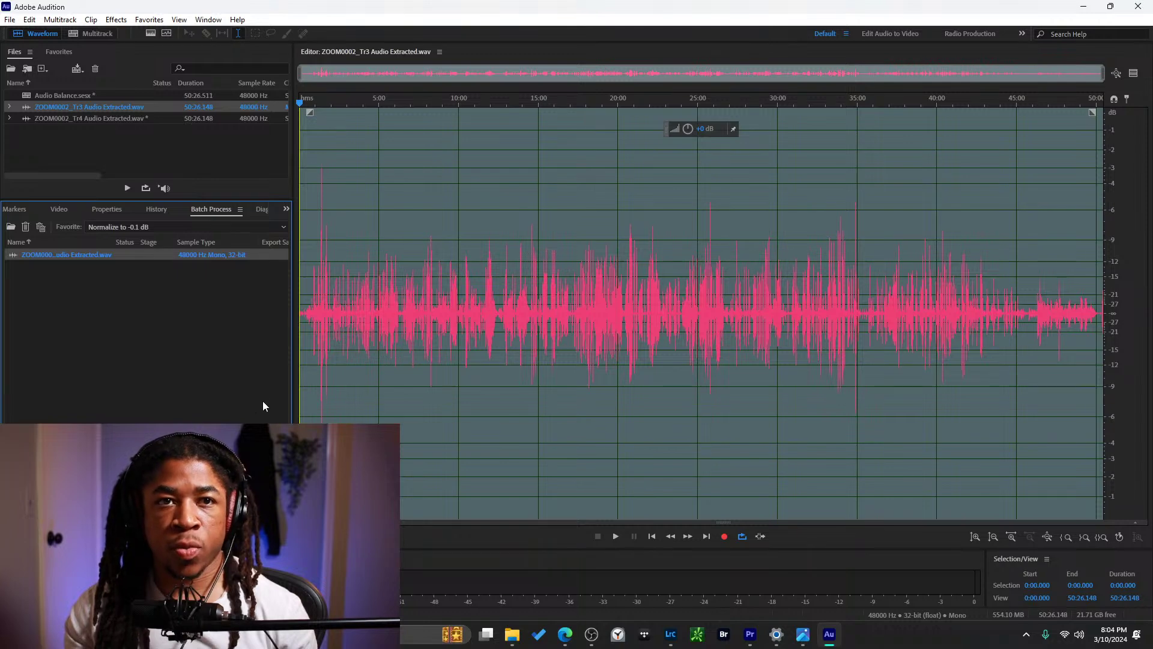
left_click_drag(321, 238, 322, 238)
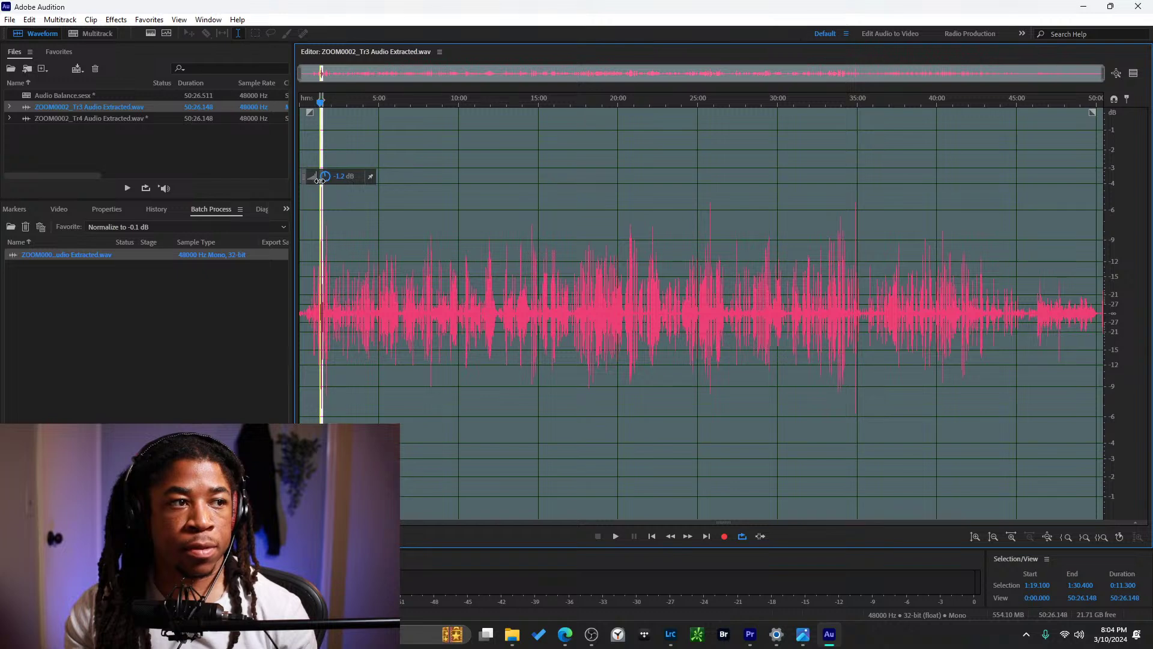
left_click_drag(313, 182, 314, 182)
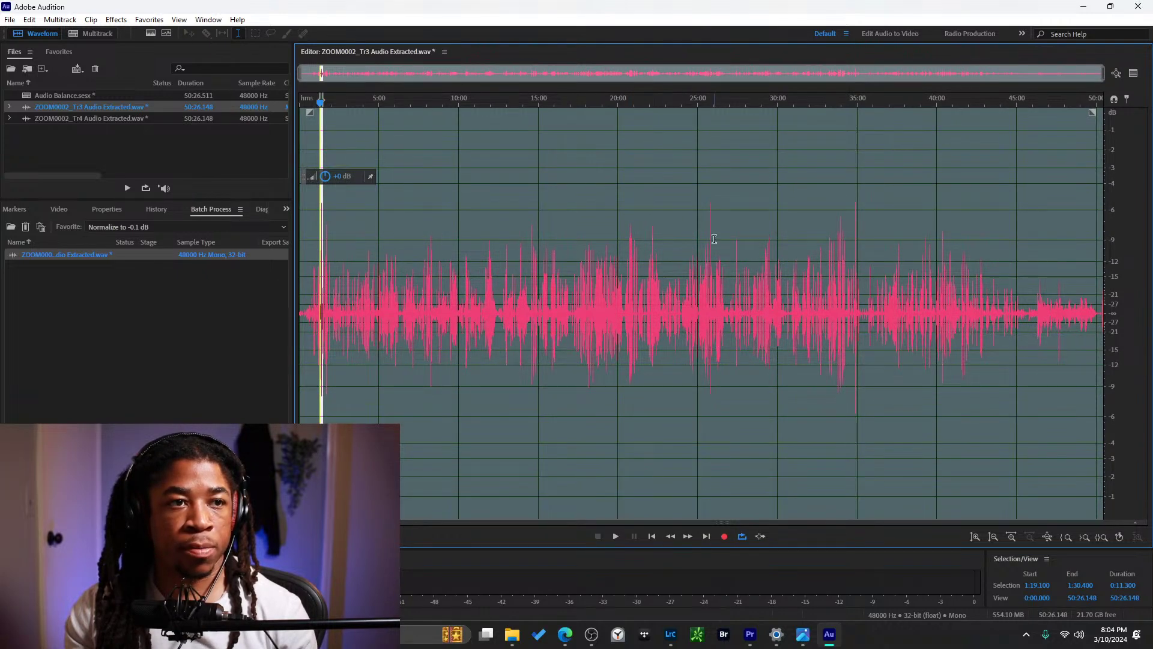
Lower the gain of the two peaks from about 25:43.6 to 25:52.6 and from about 34:46.0 to 34:55.0.
left_click_drag(710, 233, 712, 233)
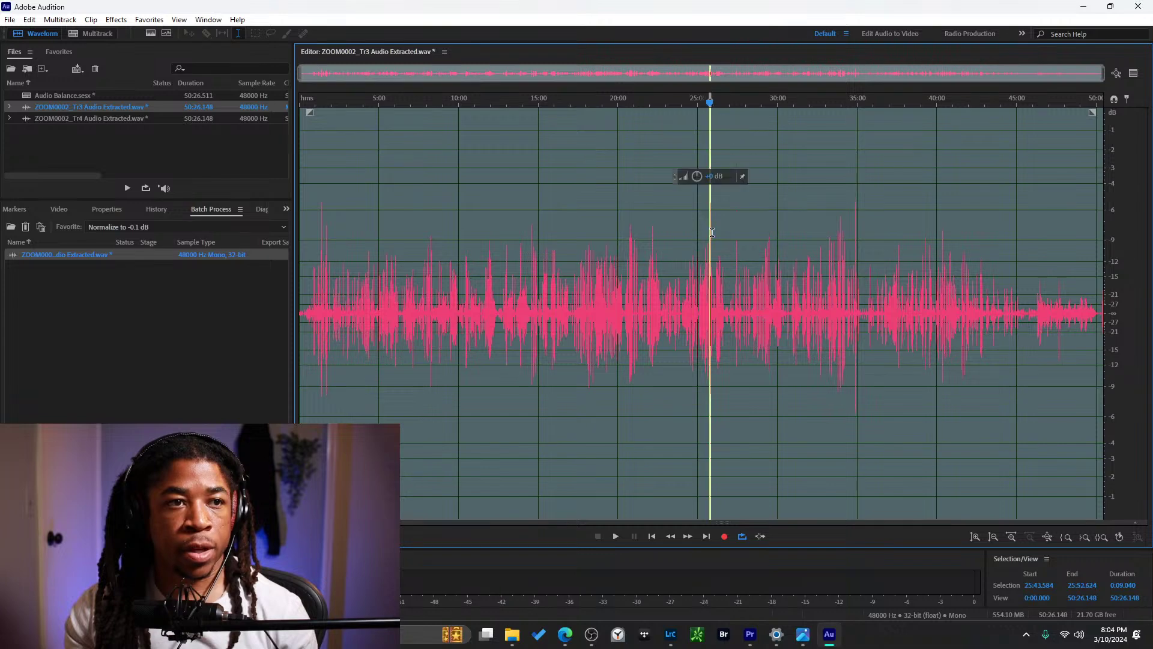
left_click_drag(695, 178, 693, 176)
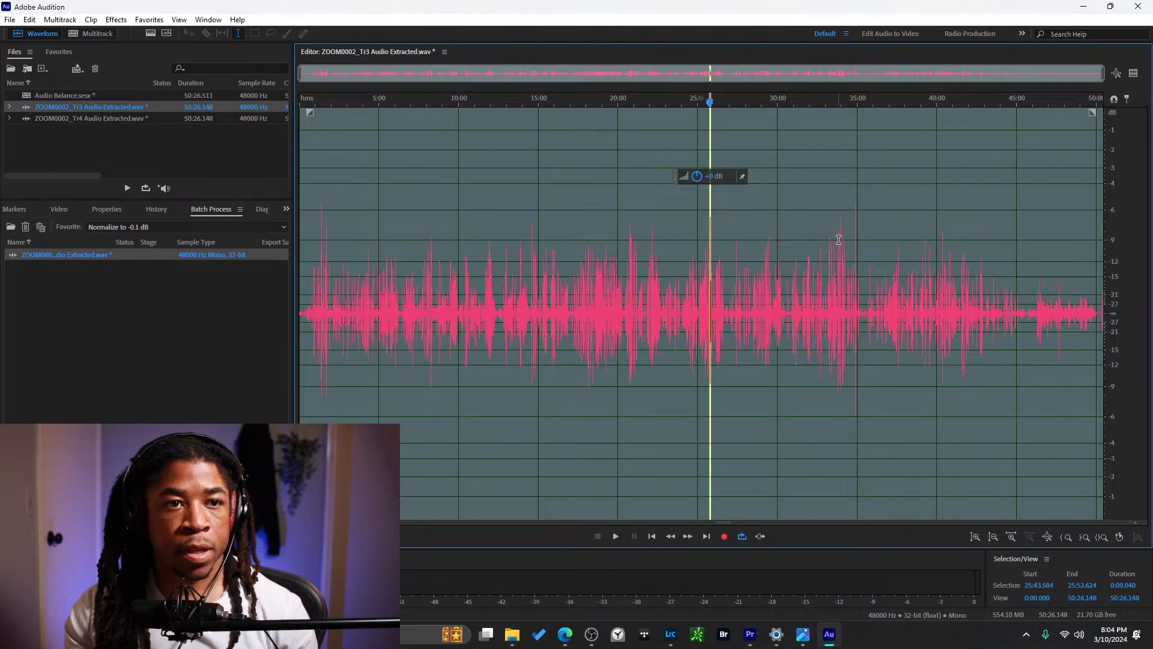
left_click_drag(855, 239, 859, 239)
left_click(863, 239)
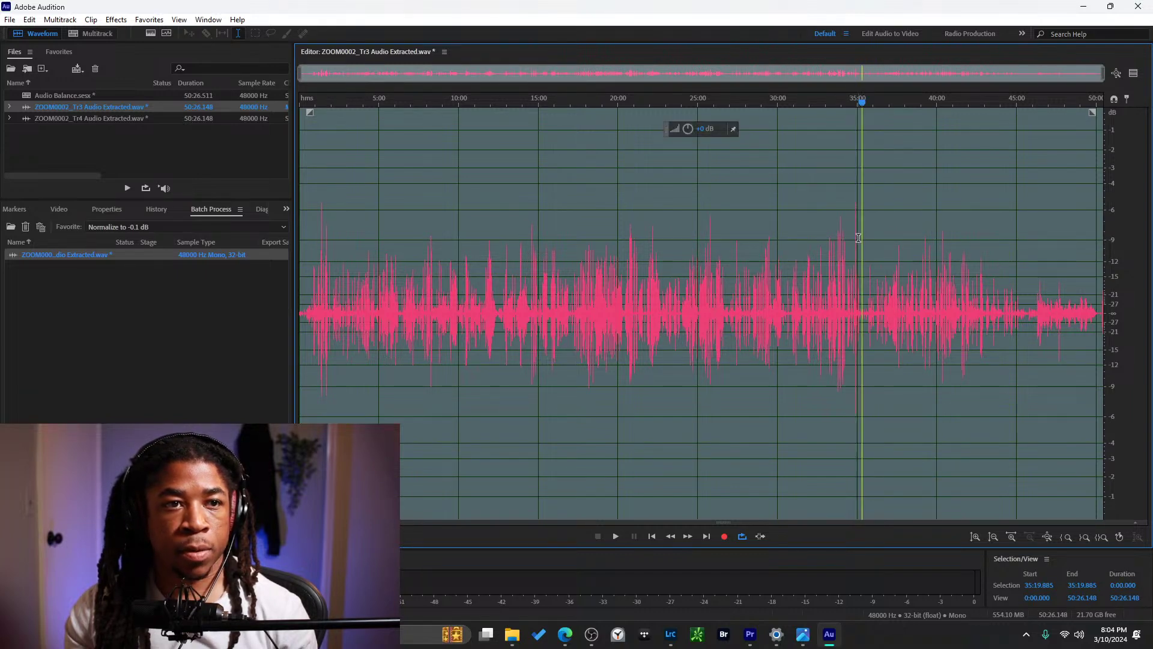
left_click_drag(856, 238, 853, 238)
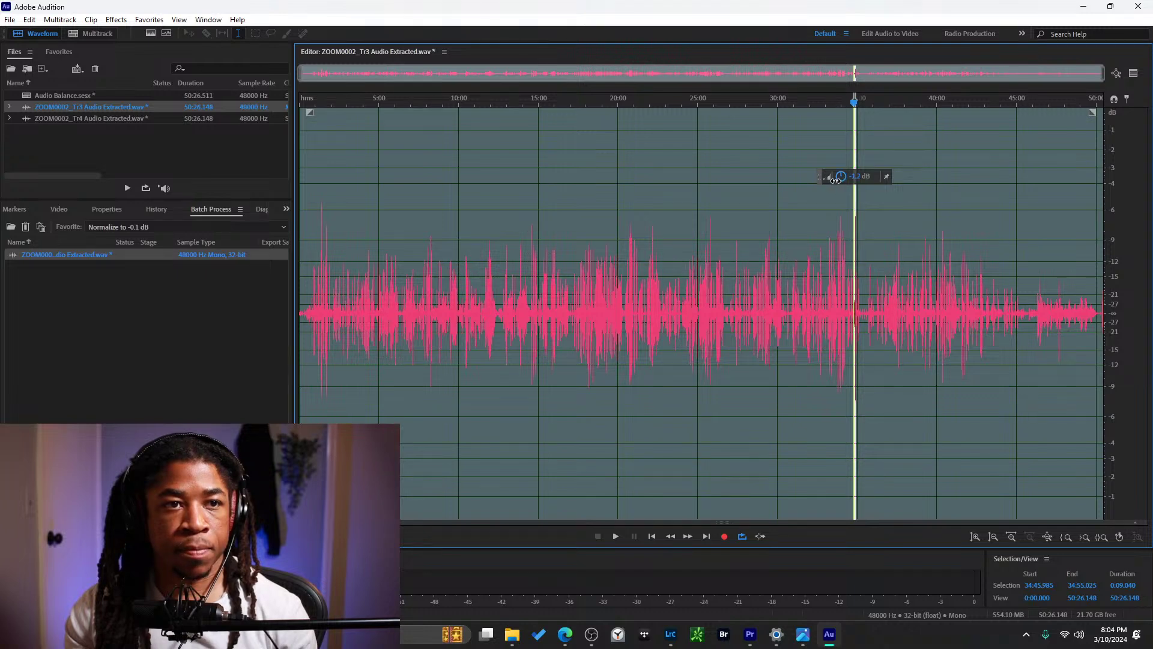
left_click_drag(834, 181, 835, 181)
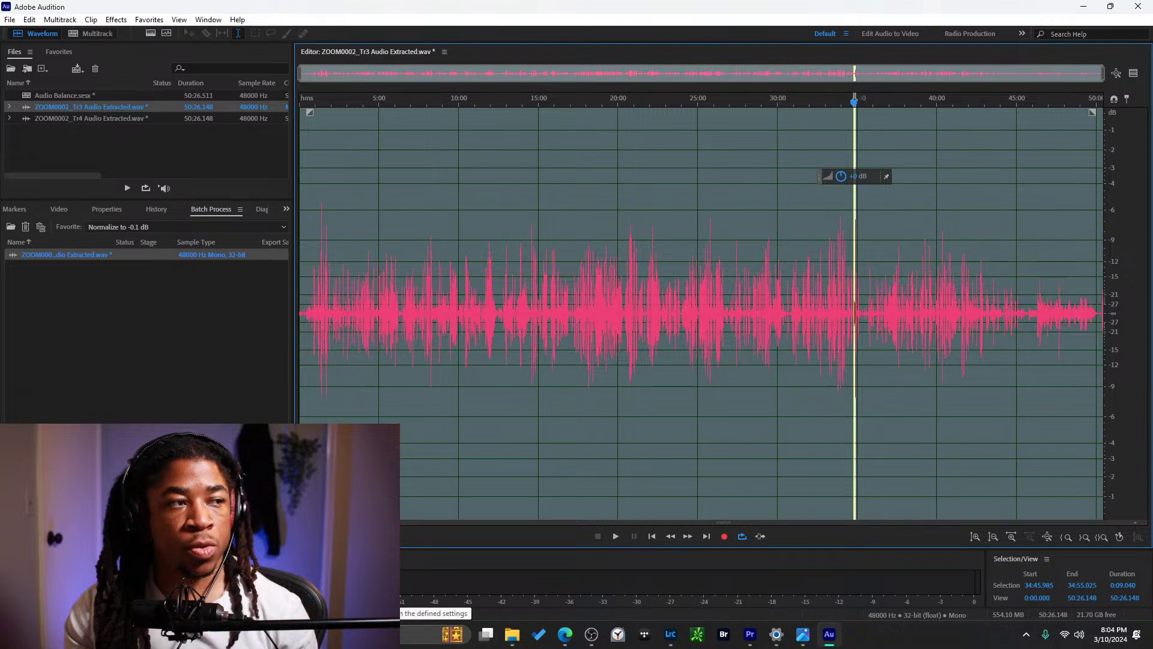
Run the batch normalization to -0.1 dB on ZOOM0002_Tr3 and play back the result from about 25:40.
left_click(273, 607)
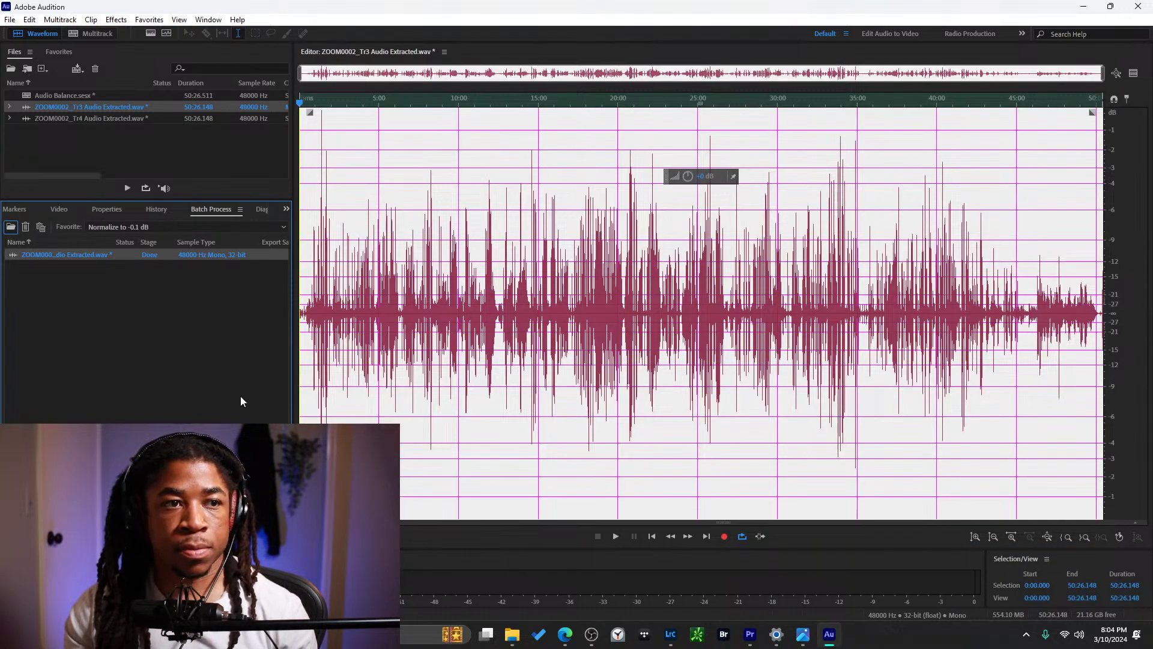
key("space")
left_click(709, 107)
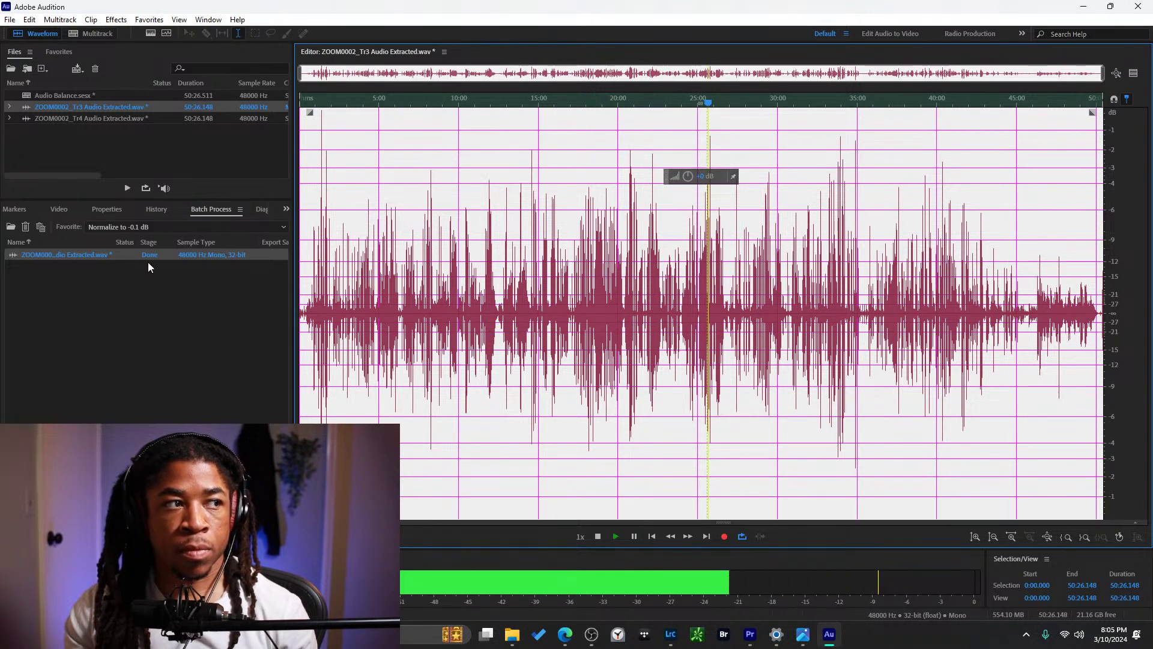
Run the Convert to Stereo favorite on the ZOOM0002_Tr3 entry as a batch process.
left_click(158, 226)
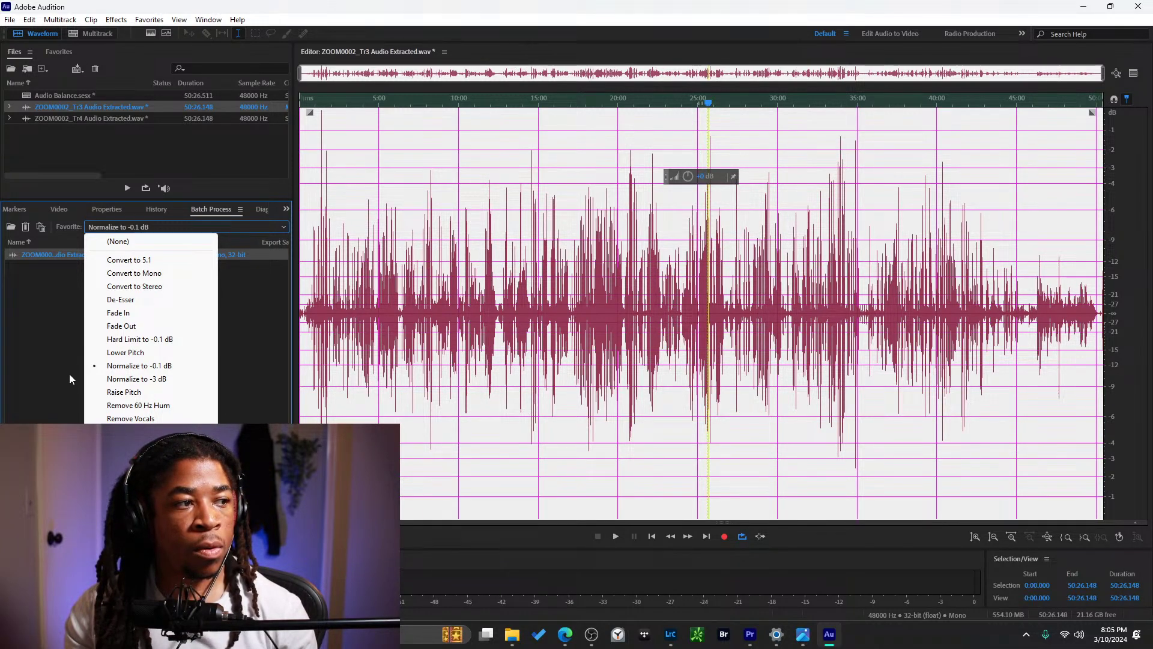
left_click(151, 285)
left_click(153, 298)
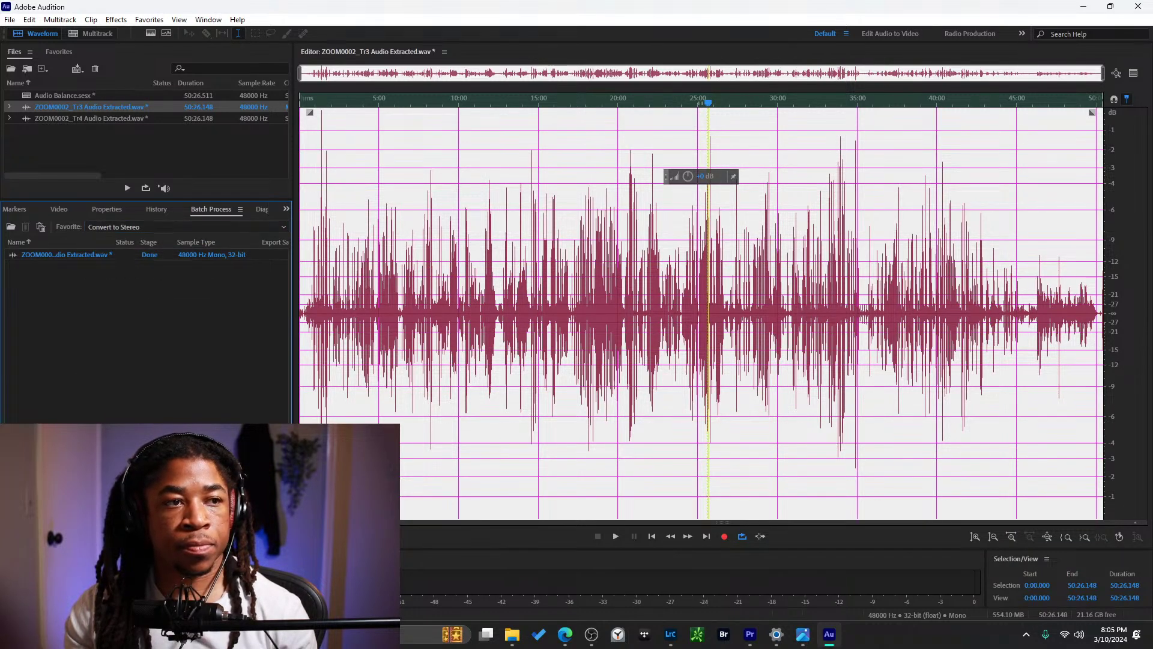
left_click(158, 255)
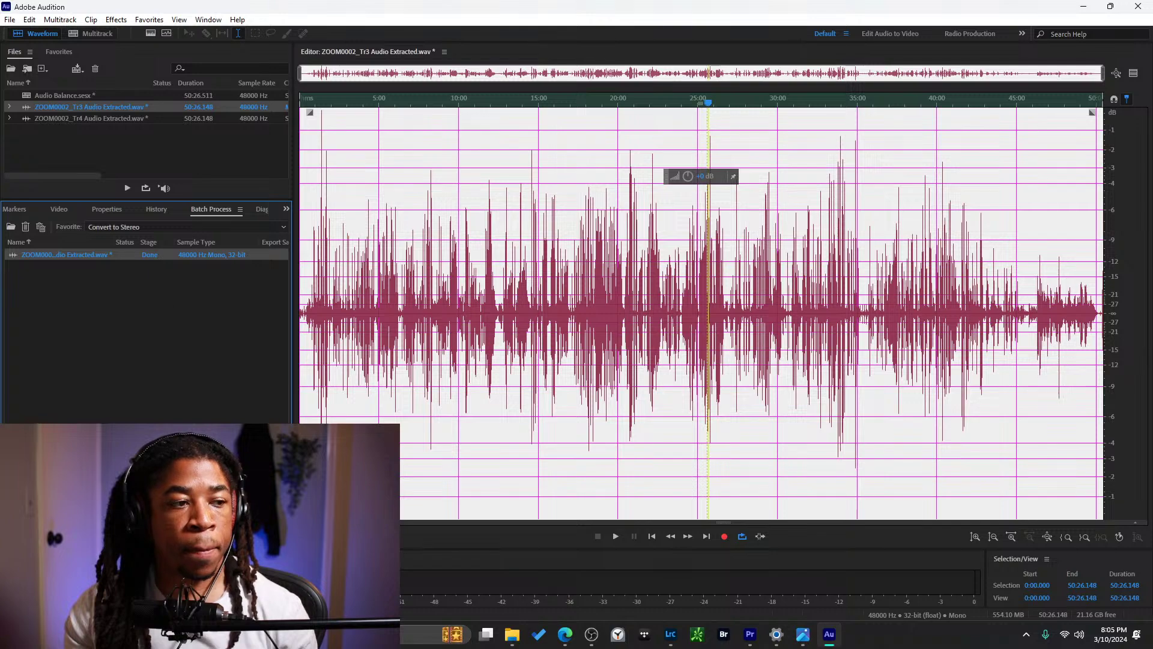
left_click(269, 597)
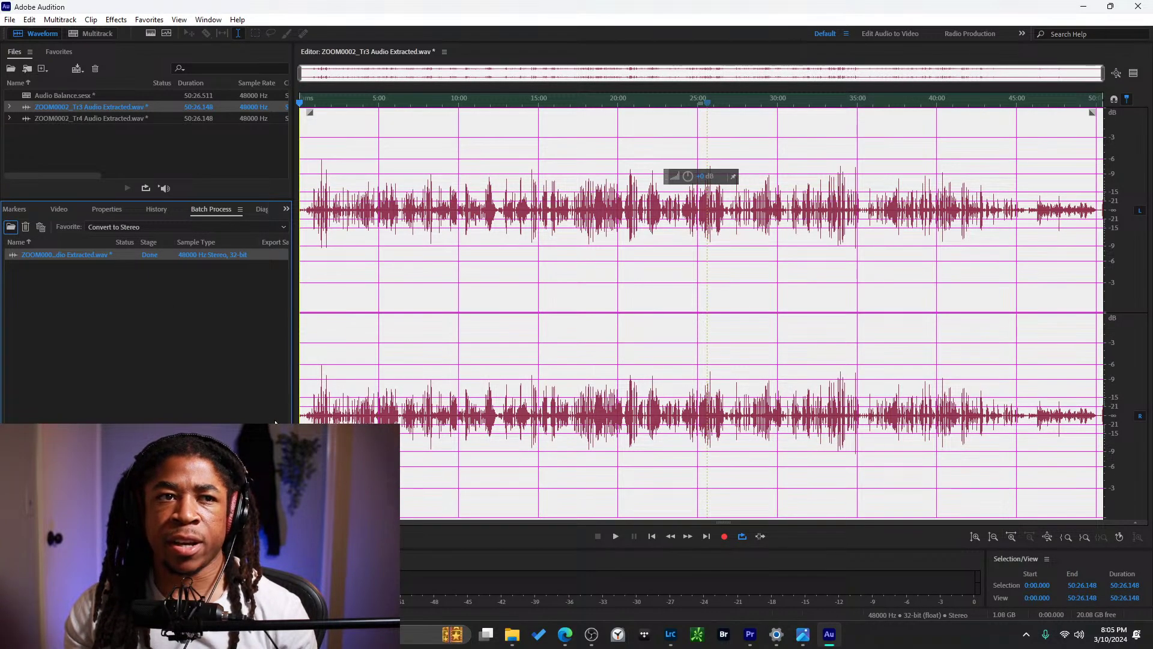
Listen to the stereo ZOOM0002_Tr3 waveform from about 22:10 and look through the batch favorites.
left_click(672, 105)
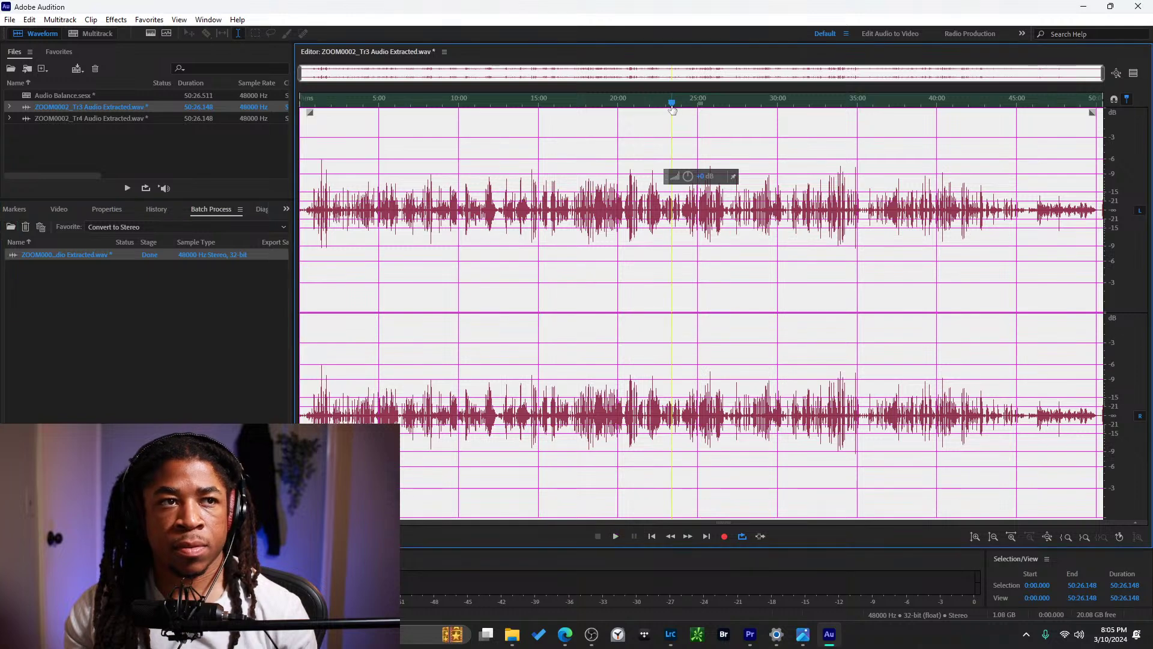
left_click(653, 106)
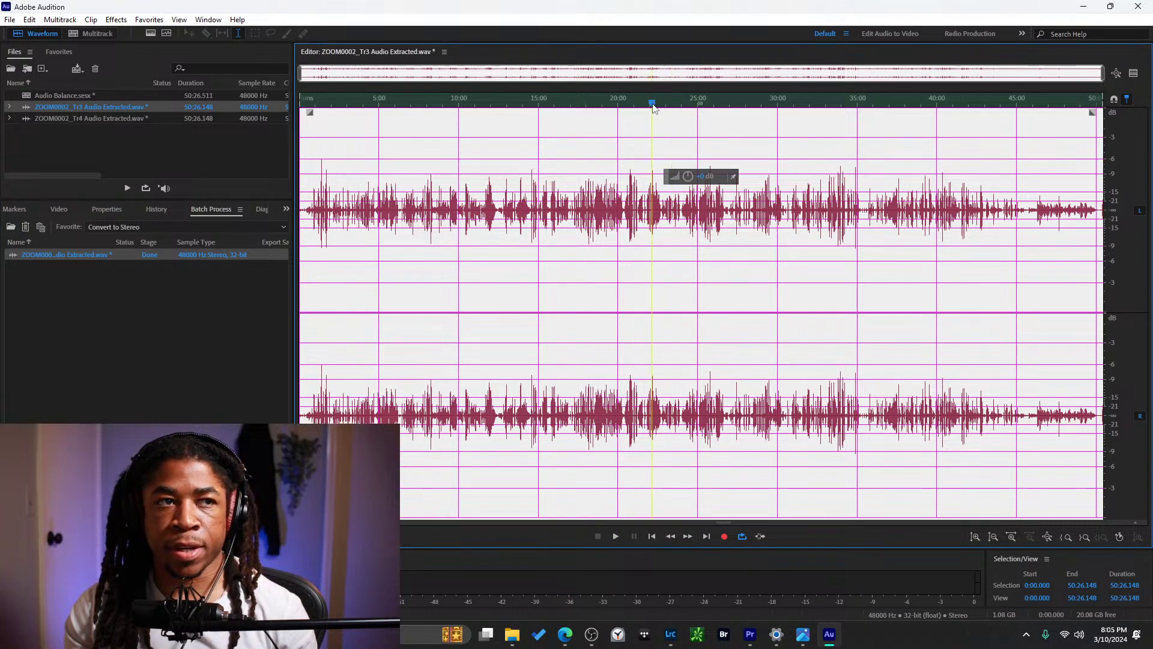
key("space")
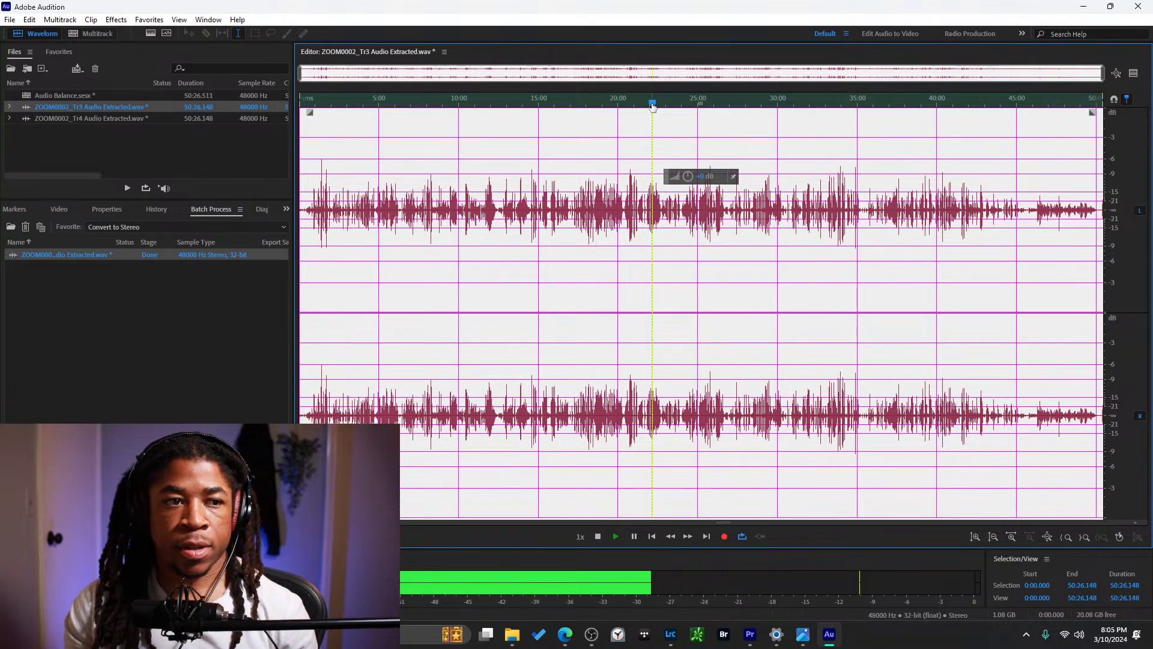
key("space")
left_click(117, 255)
left_click(149, 228)
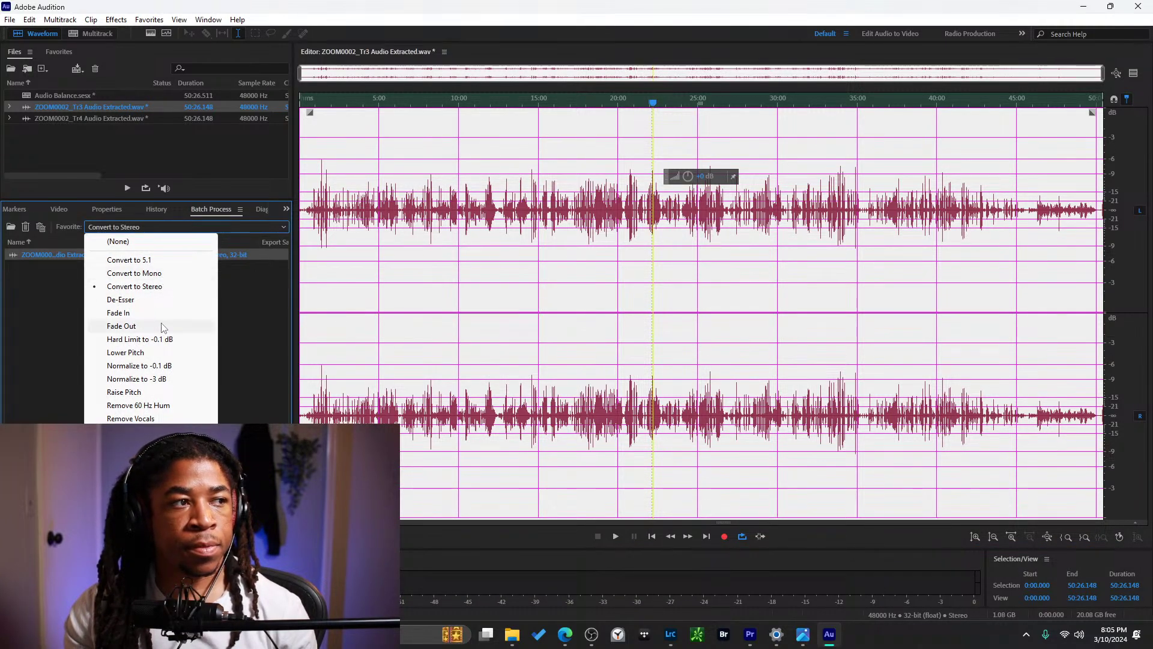
left_click(248, 325)
key("space")
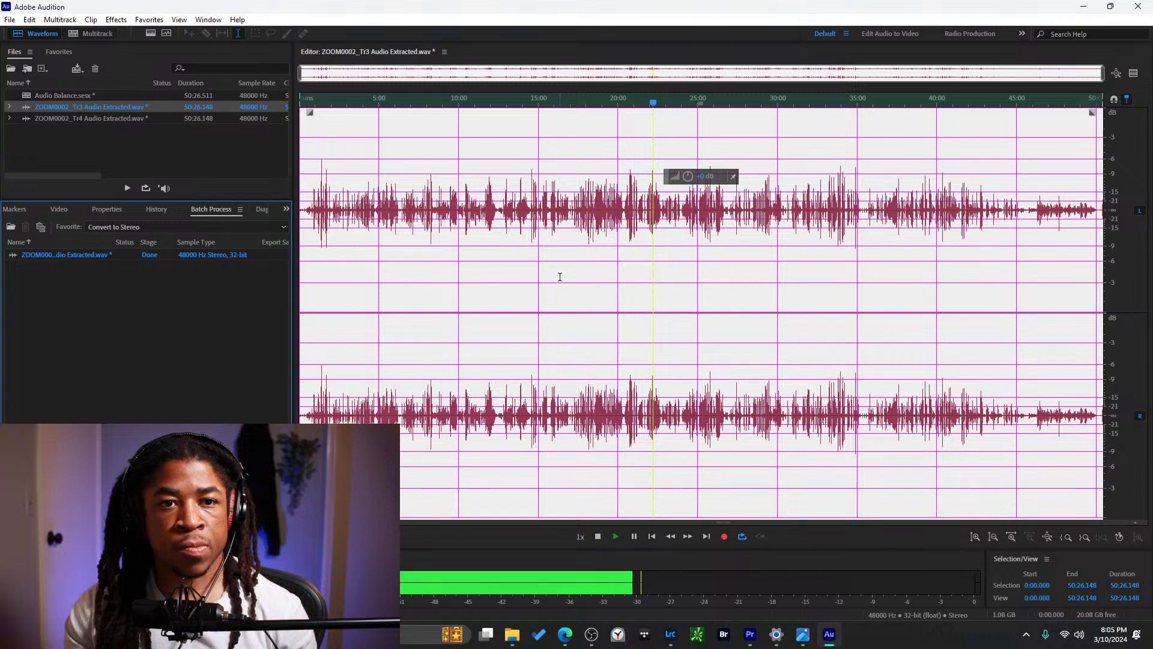
key("space")
Batch-process the stereo ZOOM0002_Tr3 file with Normalize to -0.1 dB and play back the result.
left_click(167, 257)
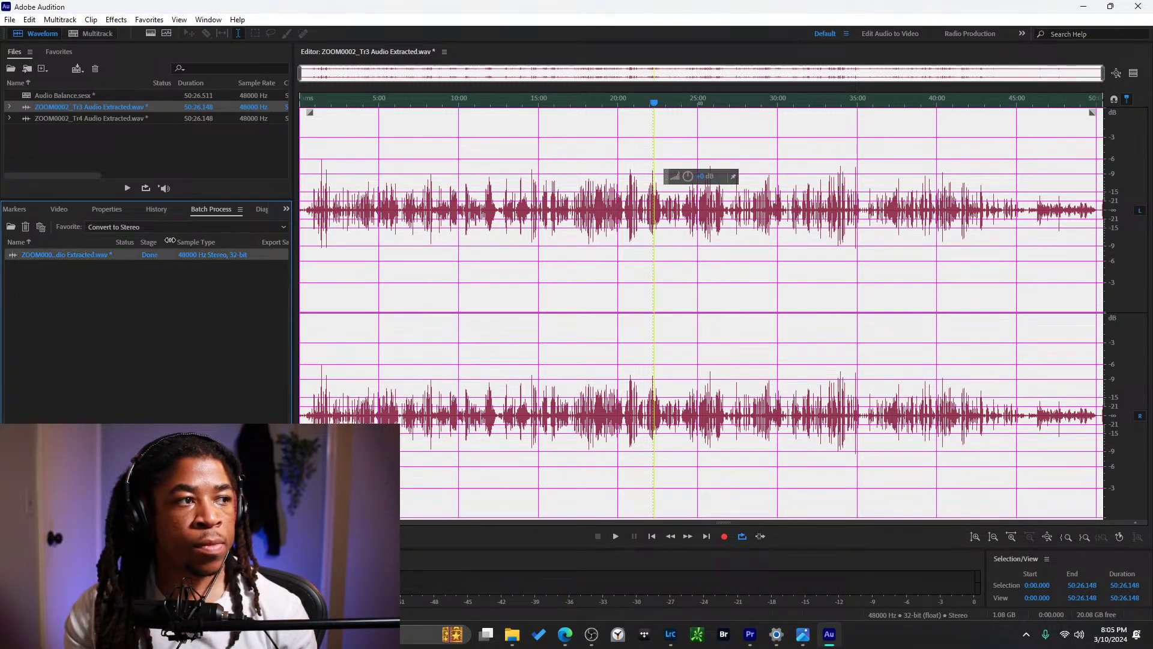
left_click(176, 228)
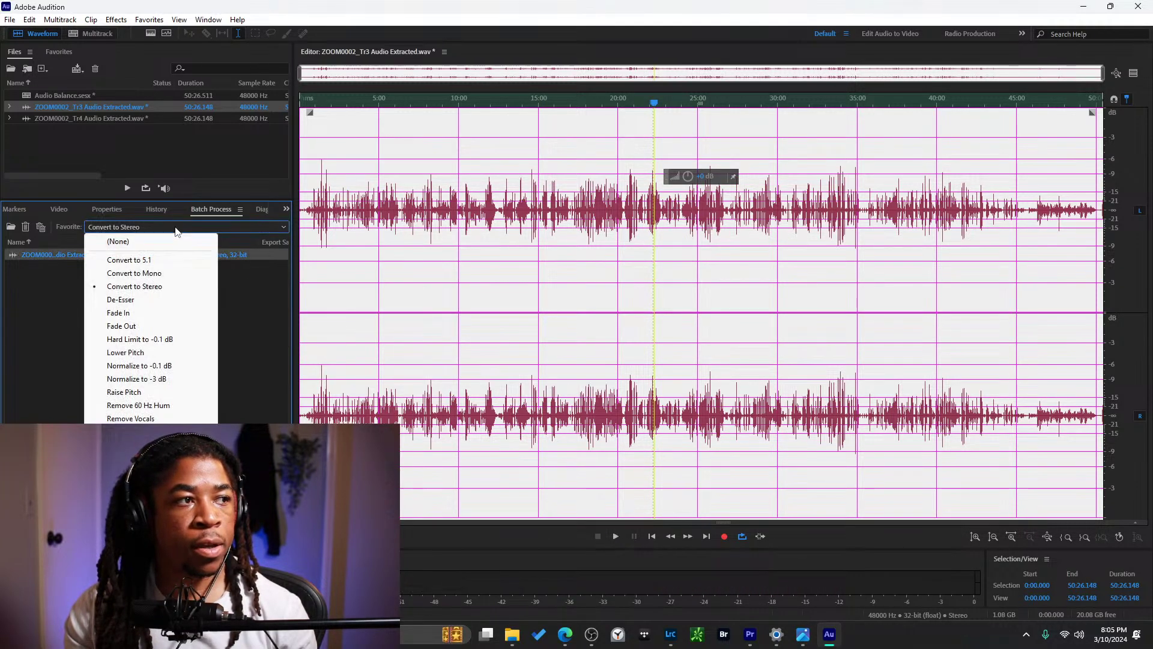
left_click(155, 366)
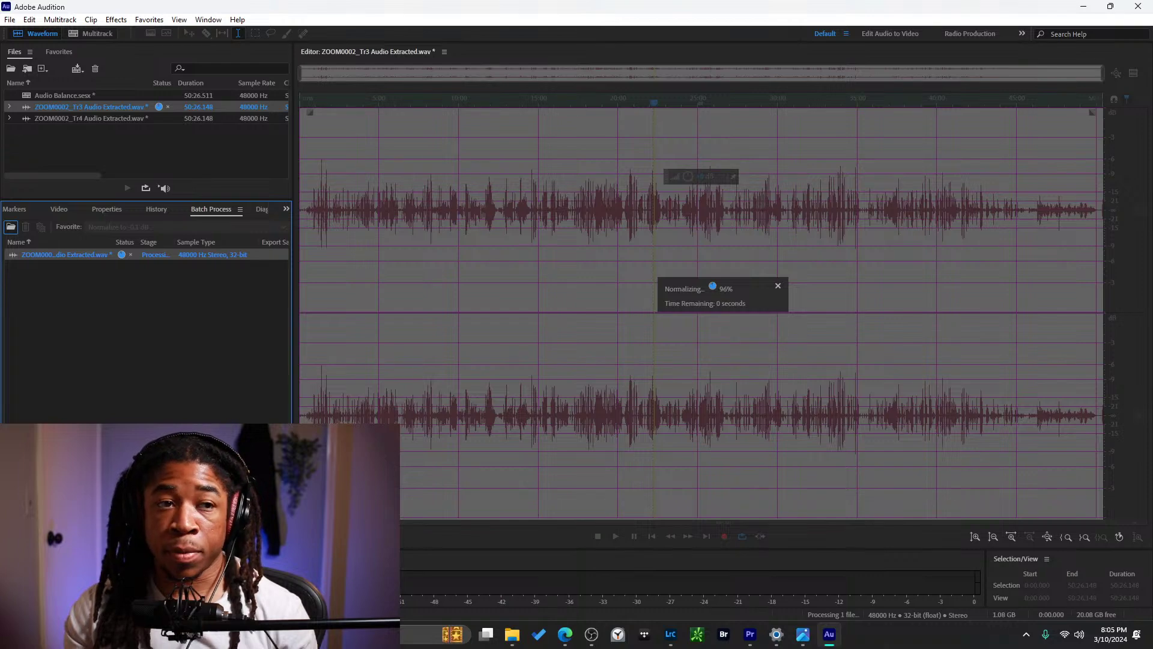
key("space")
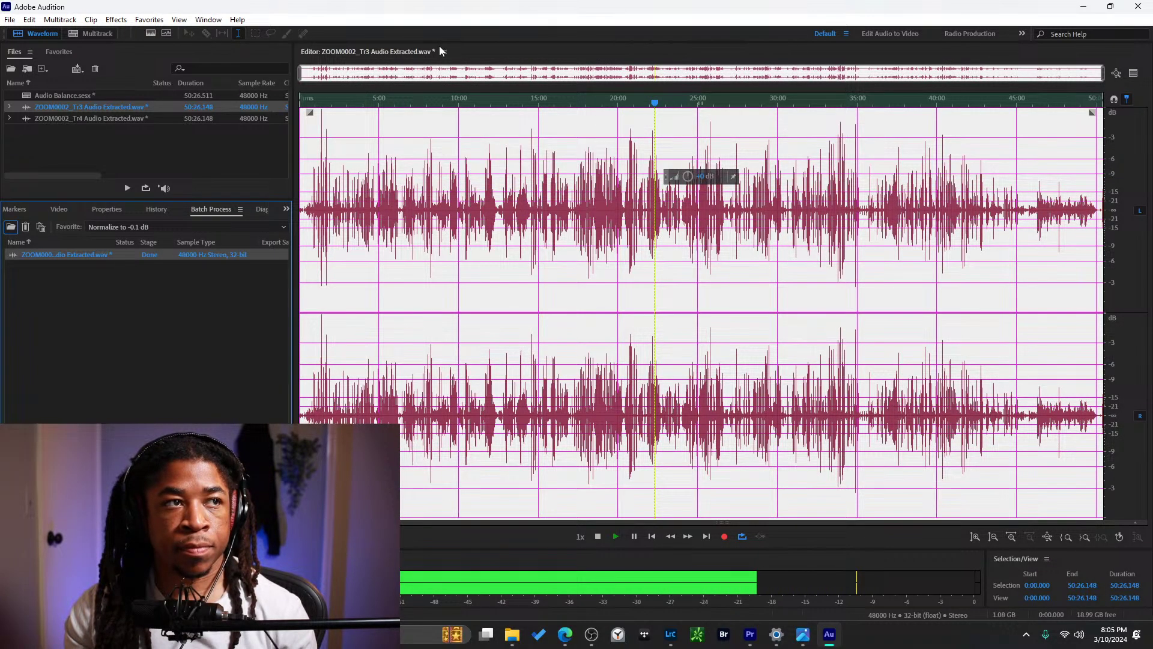
key("space")
Open the Audio Balance session and place the ZOOM0002_Tr3 file at the start of Track 1.
left_click(105, 96)
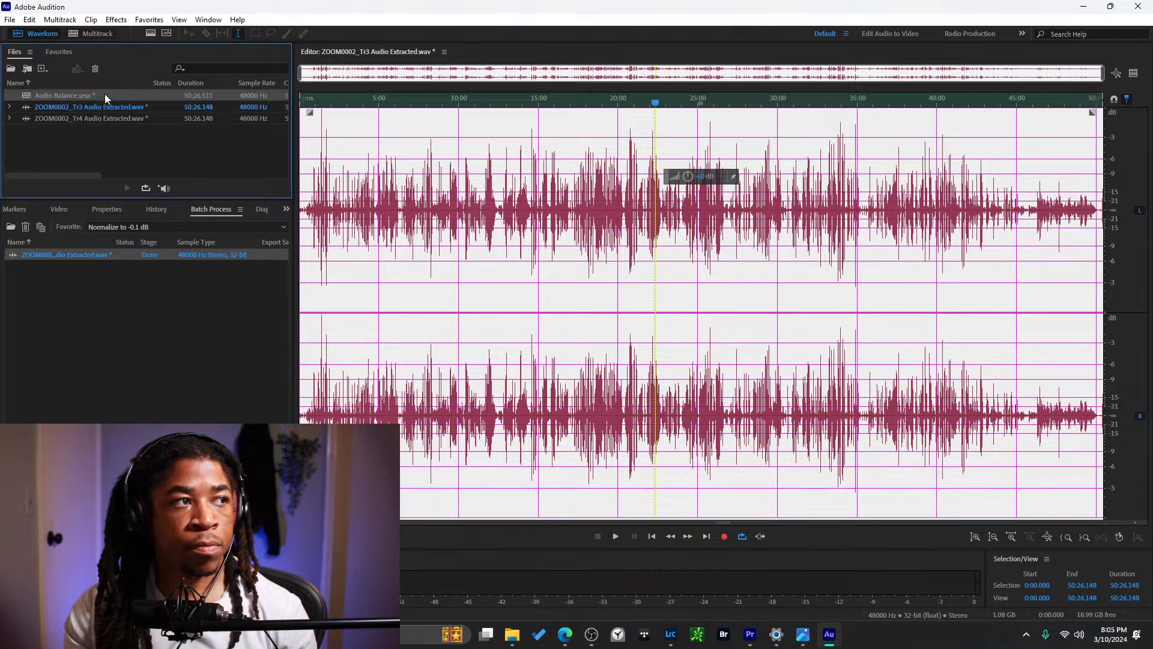
double_click(104, 95)
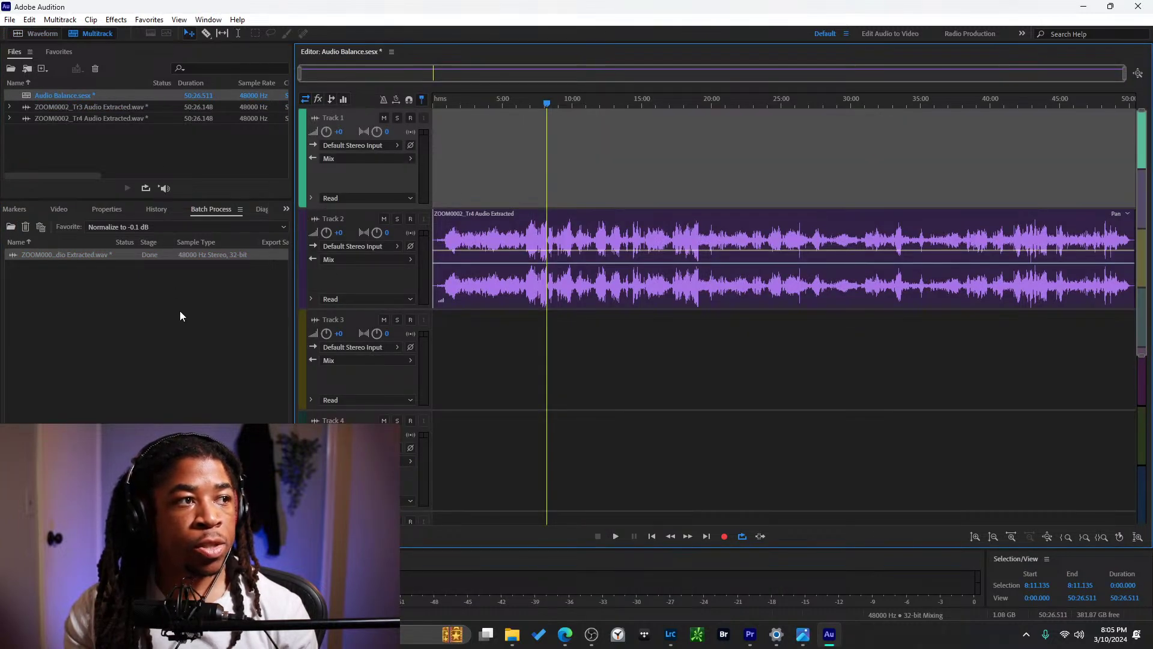
left_click(109, 258)
left_click(121, 320)
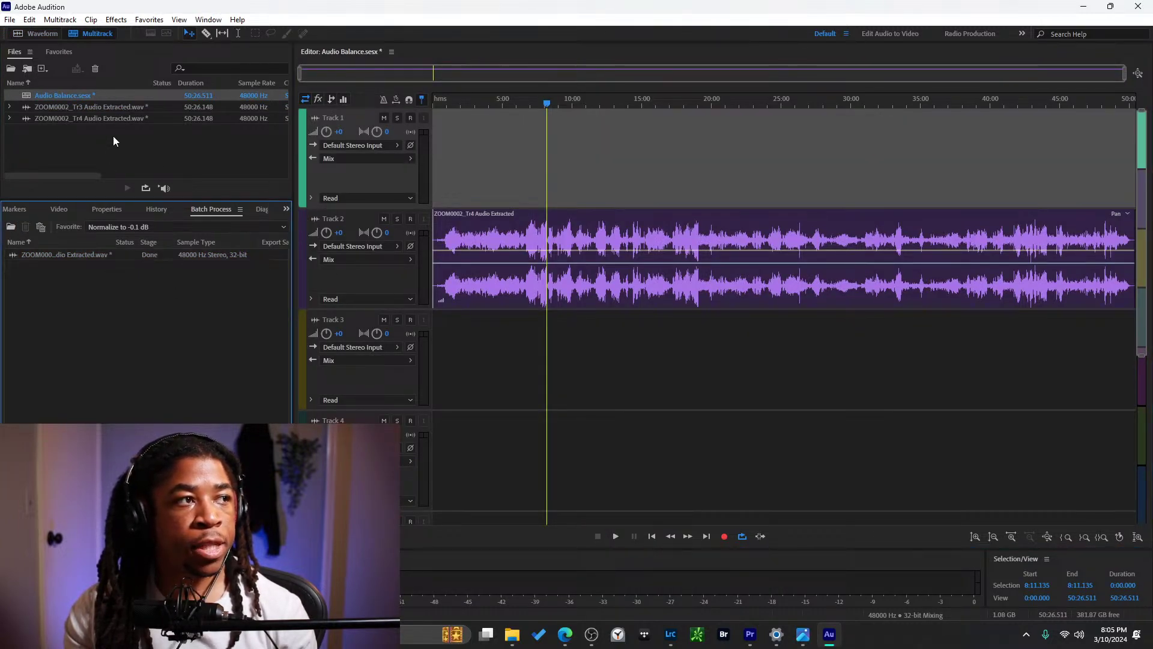
left_click(121, 106)
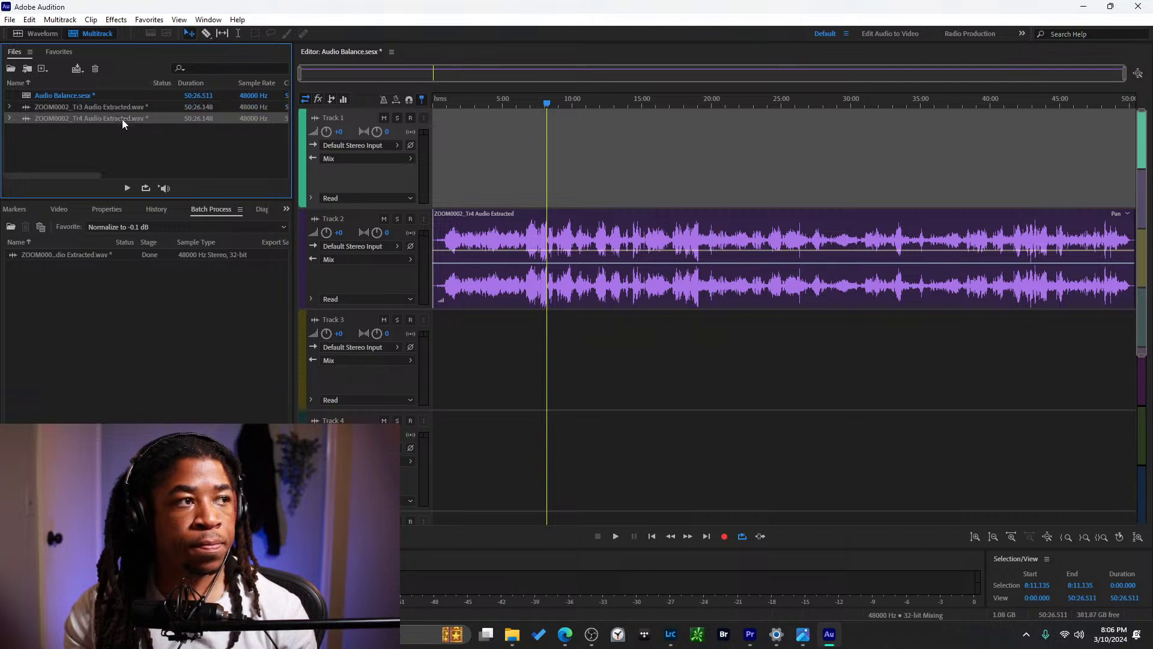
left_click_drag(114, 106, 435, 149)
Play the session from about 7:04 and lower the ZOOM0002_Tr4 clip's gain on Track 2 to -5.4 dB.
left_click(531, 145)
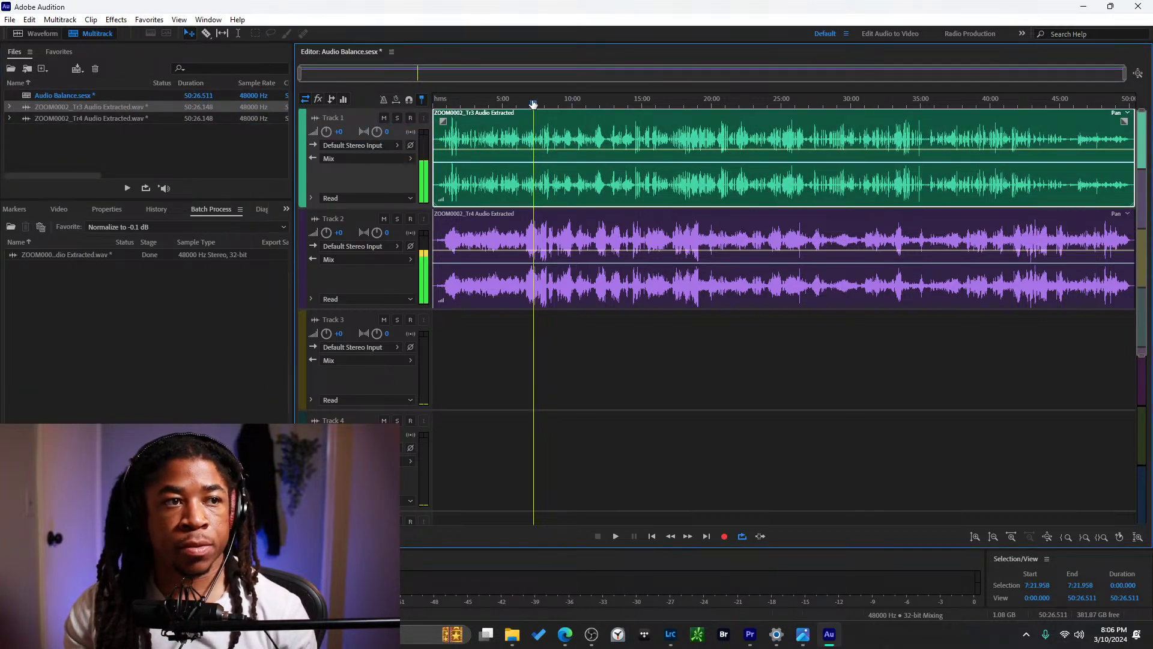
key("space")
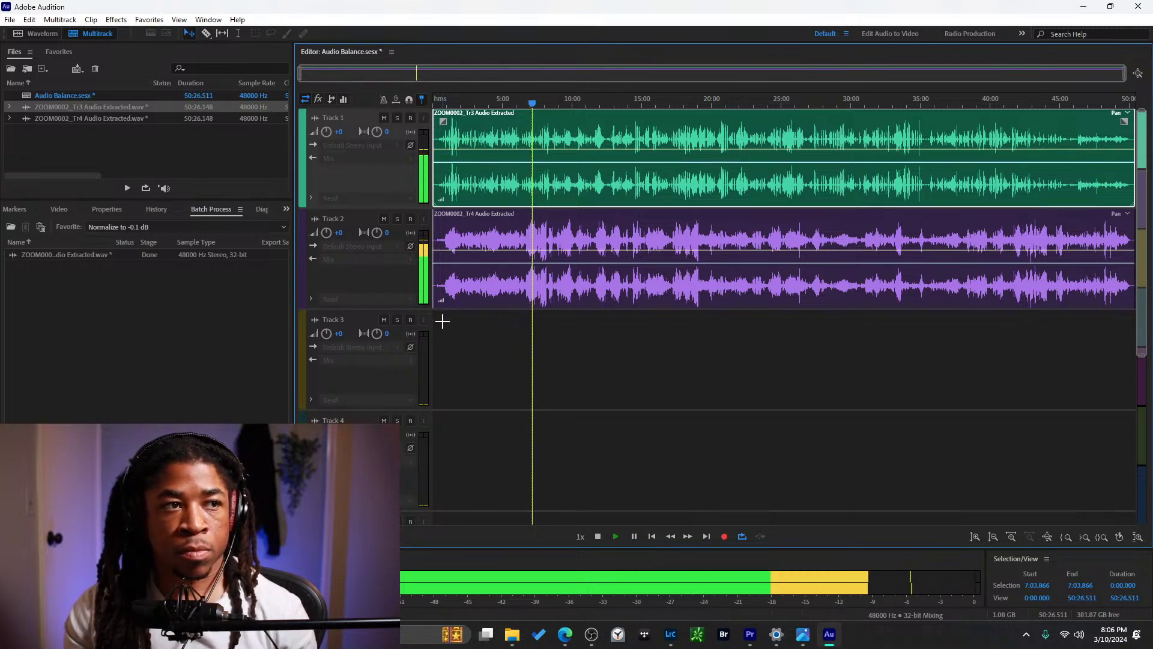
left_click_drag(440, 306, 439, 301)
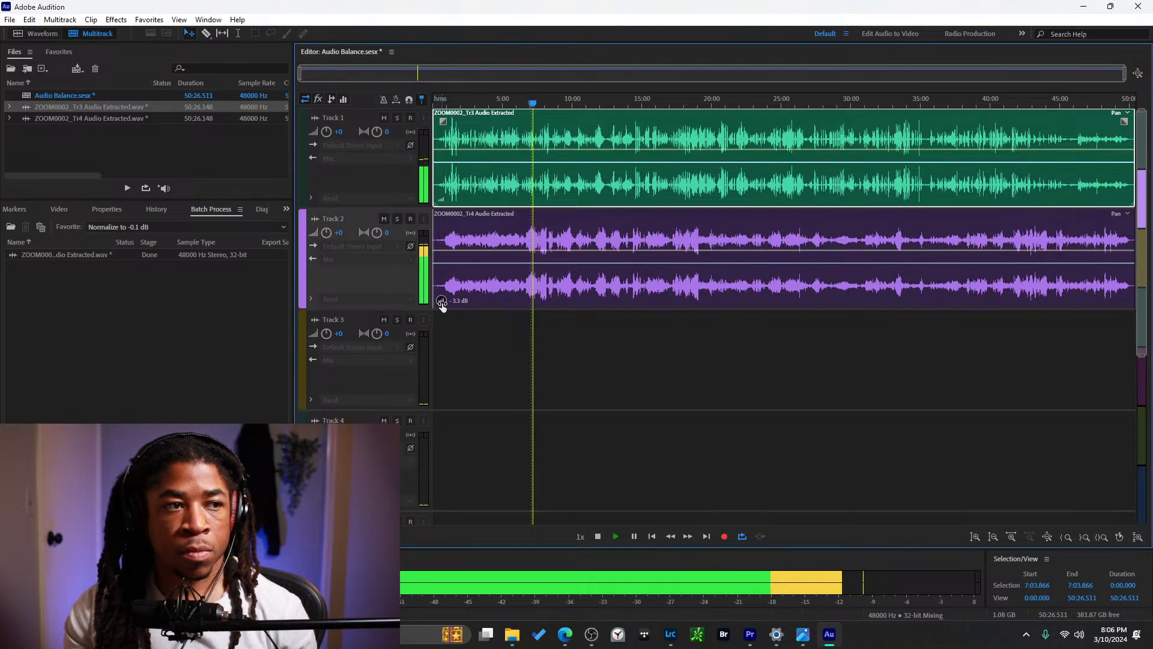
left_click_drag(442, 306, 439, 302)
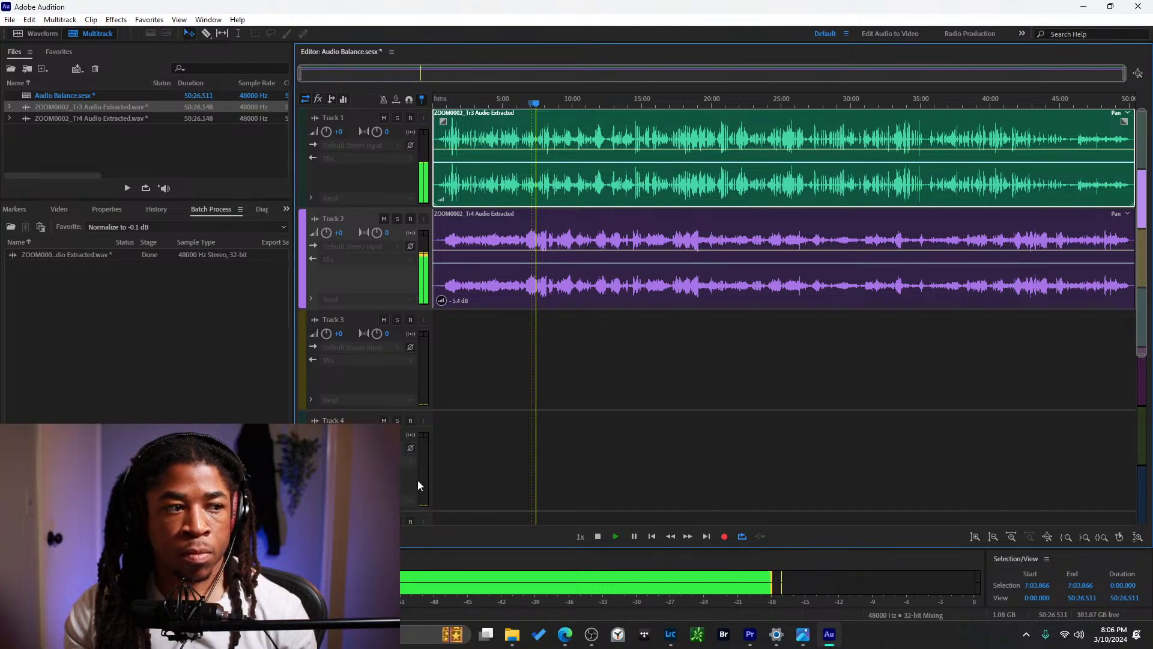
Show the clip effects of the ZOOM0002_Tr3 clip on Track 1 in the Effects Rack and stop playback.
left_click(109, 210)
left_click(56, 211)
left_click(14, 210)
left_click(13, 211)
left_click(15, 210)
left_click(74, 208)
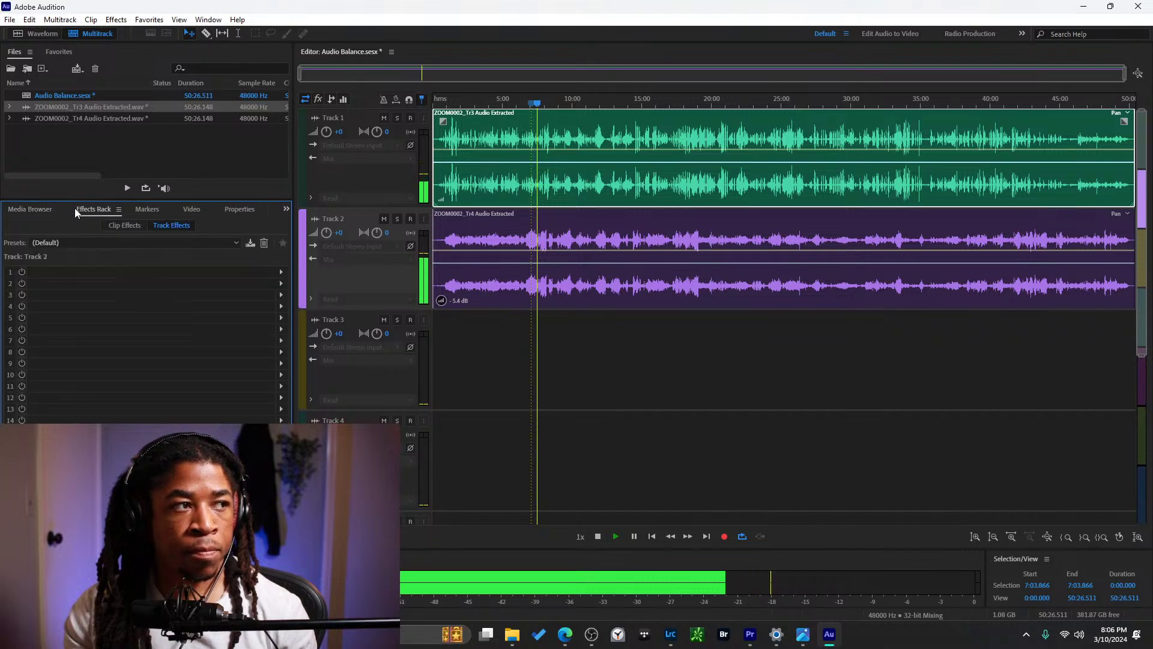
left_click(124, 225)
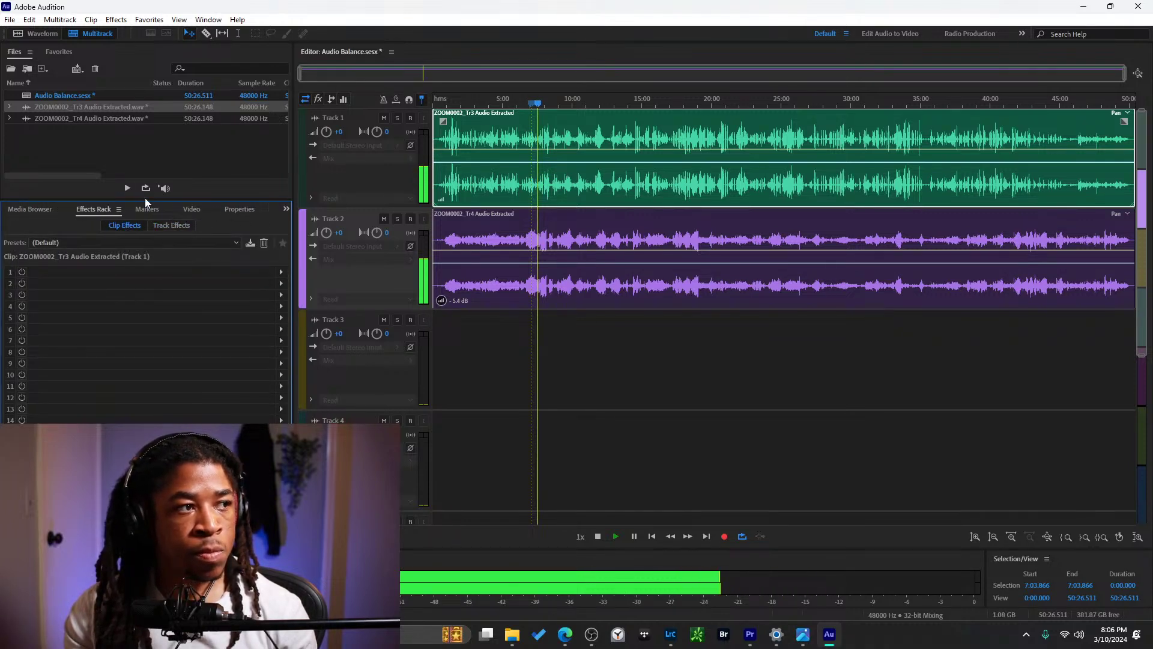
left_click(128, 158)
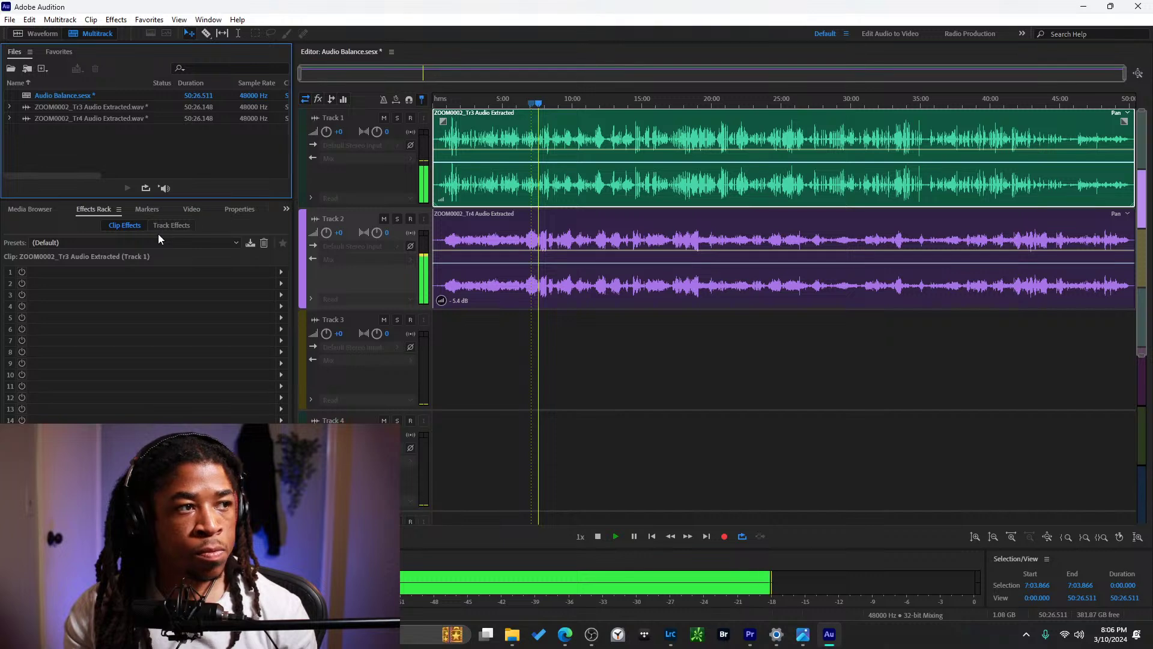
left_click(489, 181)
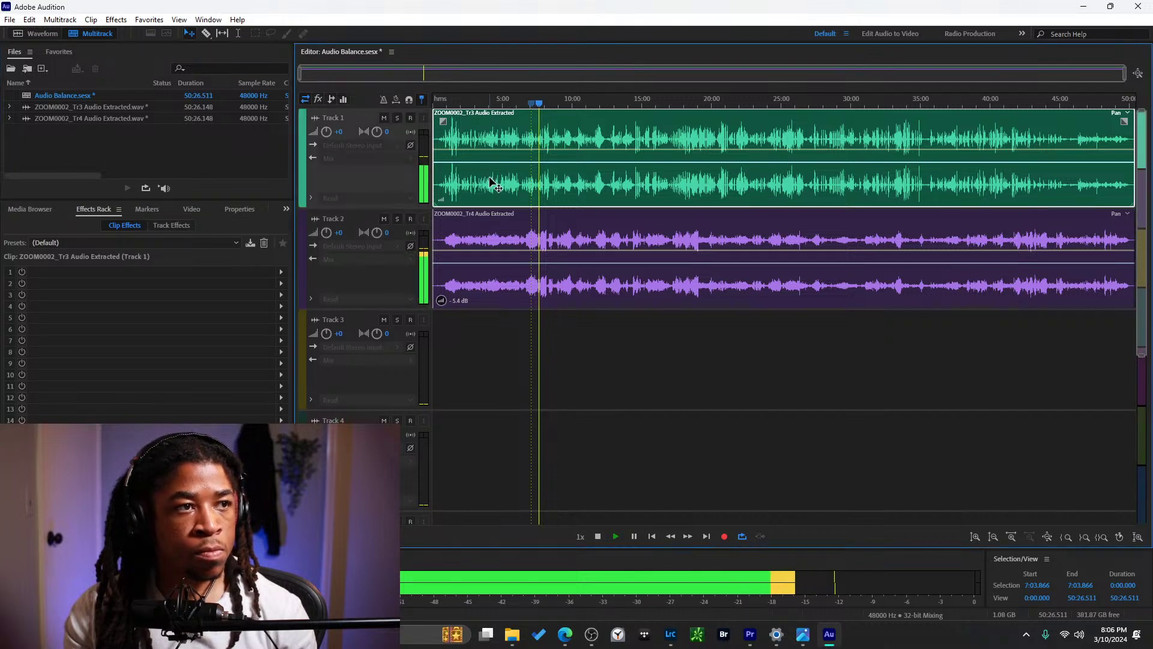
key("space")
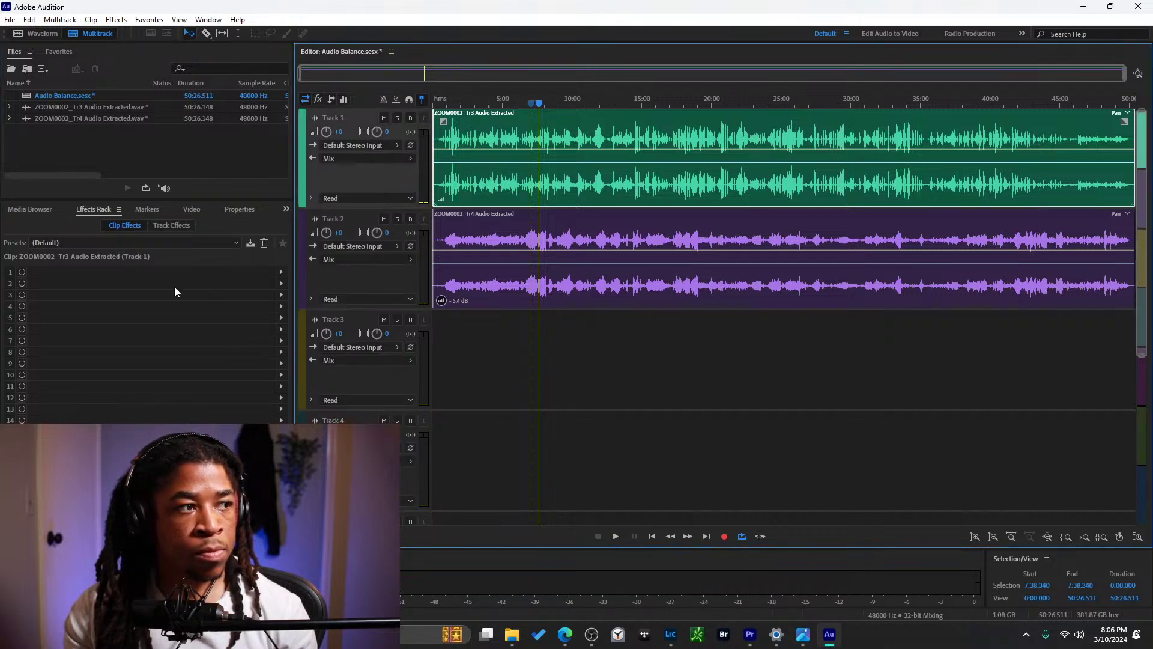
Browse the effect categories for the clip's first rack slot, including Filter and EQ and Time and Pitch.
left_click(281, 272)
mouse_move(369, 416)
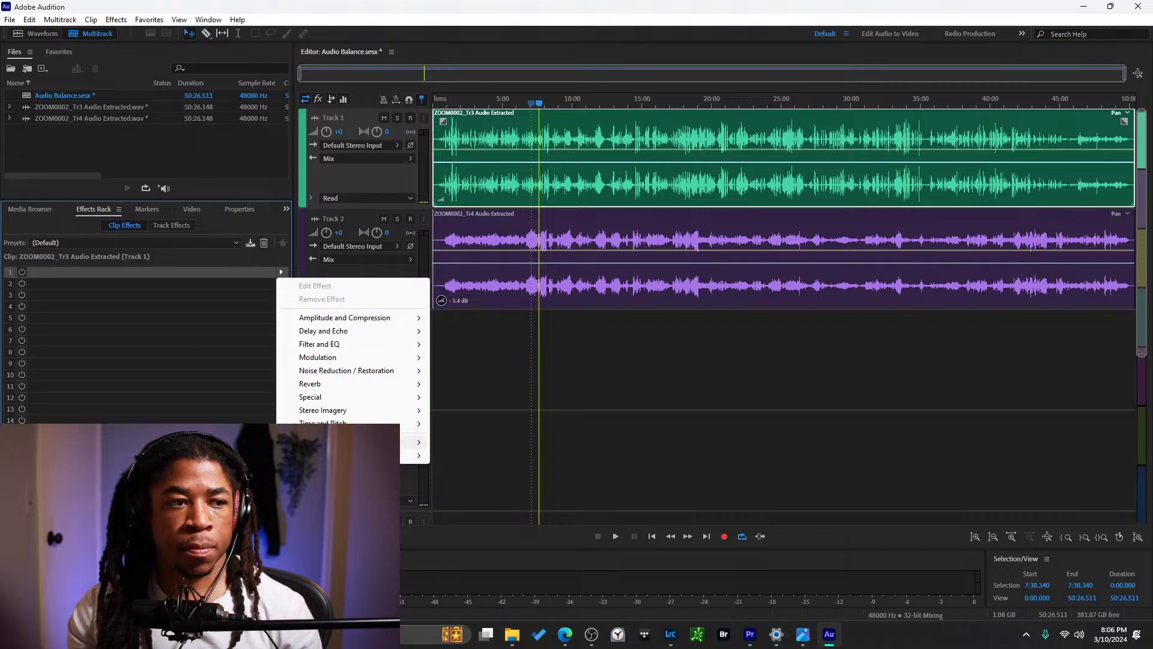
mouse_move(360, 370)
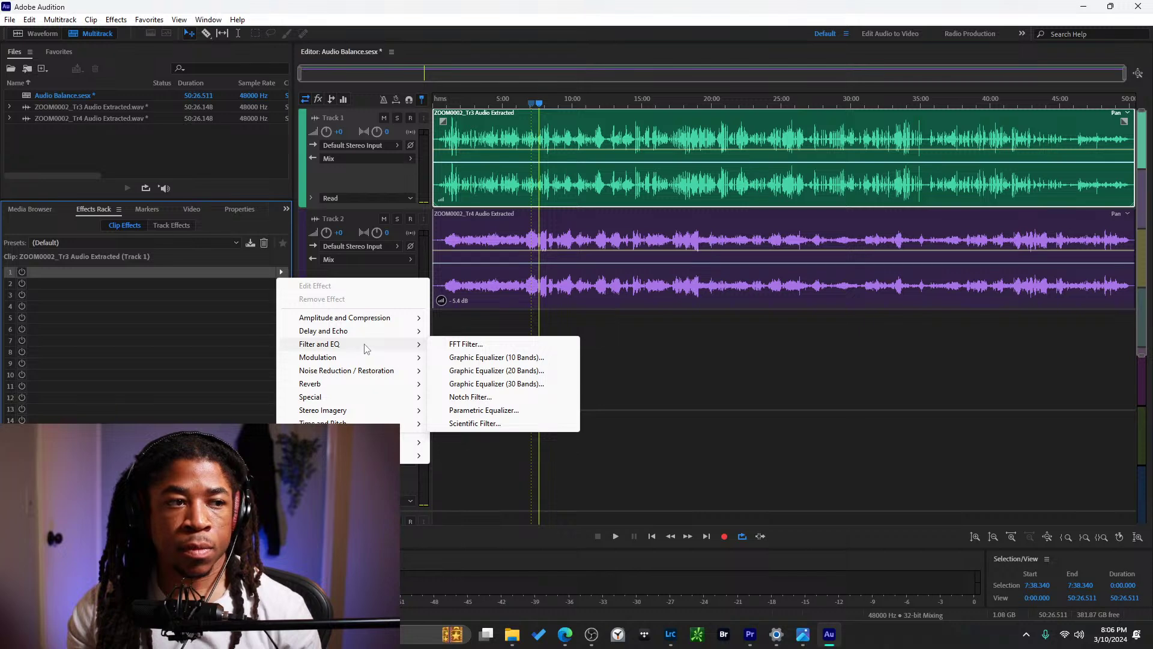
mouse_move(368, 320)
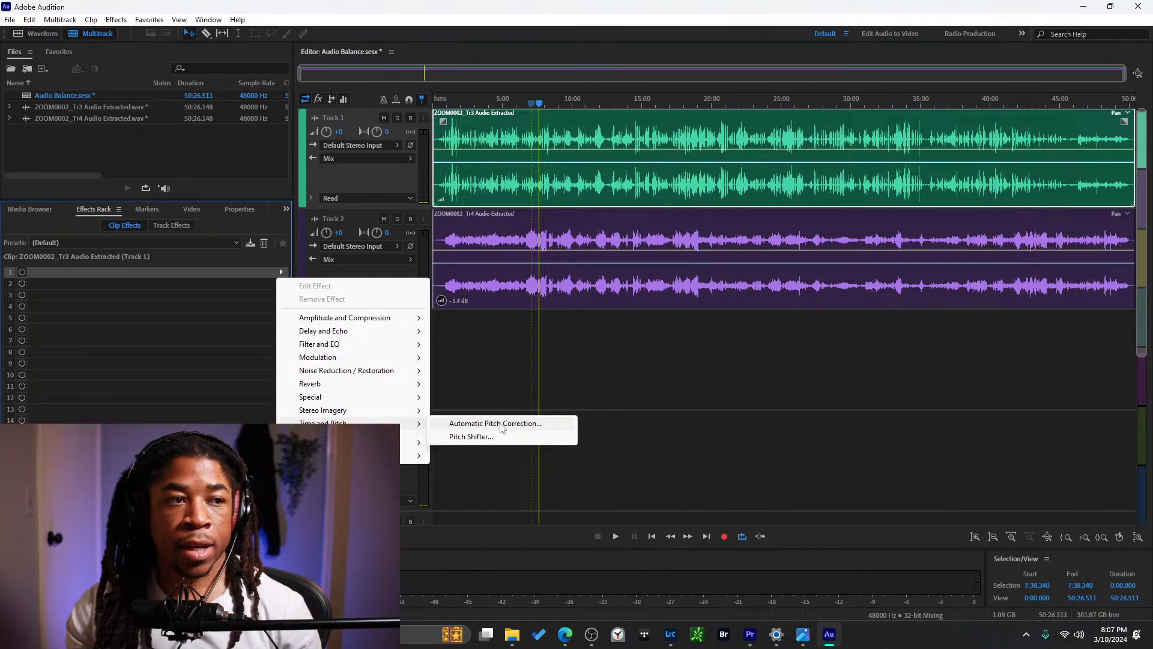
Switch to the Edge browser, close the Facebook and X pages, and open a blank page.
left_click(566, 634)
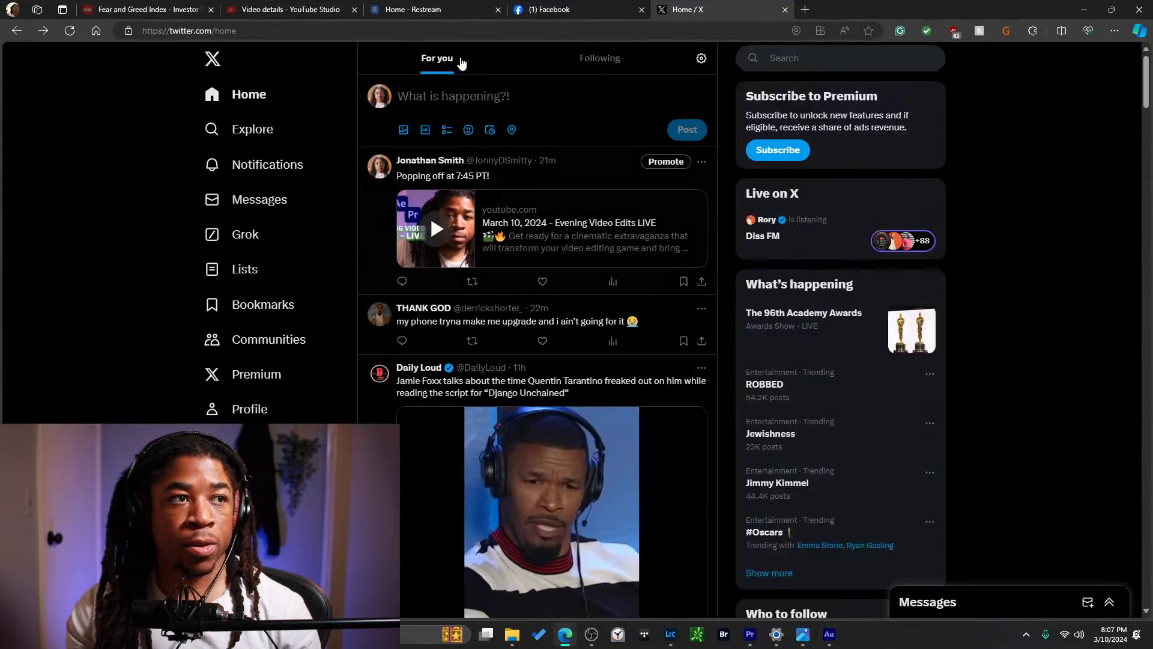
left_click(581, 7)
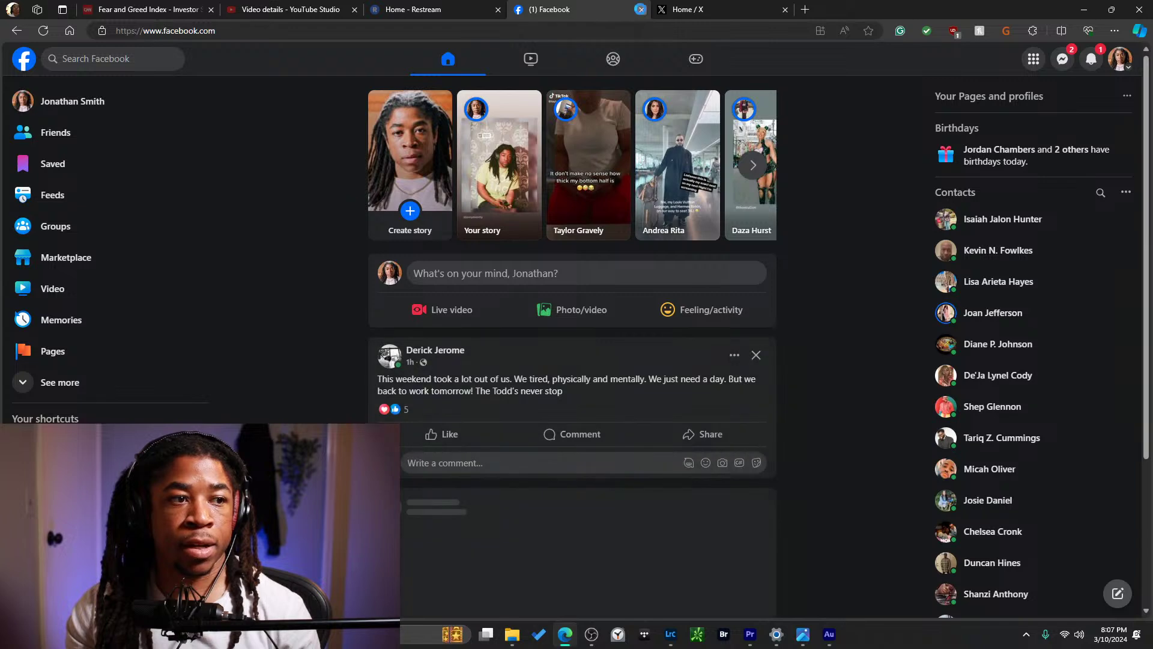
left_click(642, 9)
left_click(642, 9)
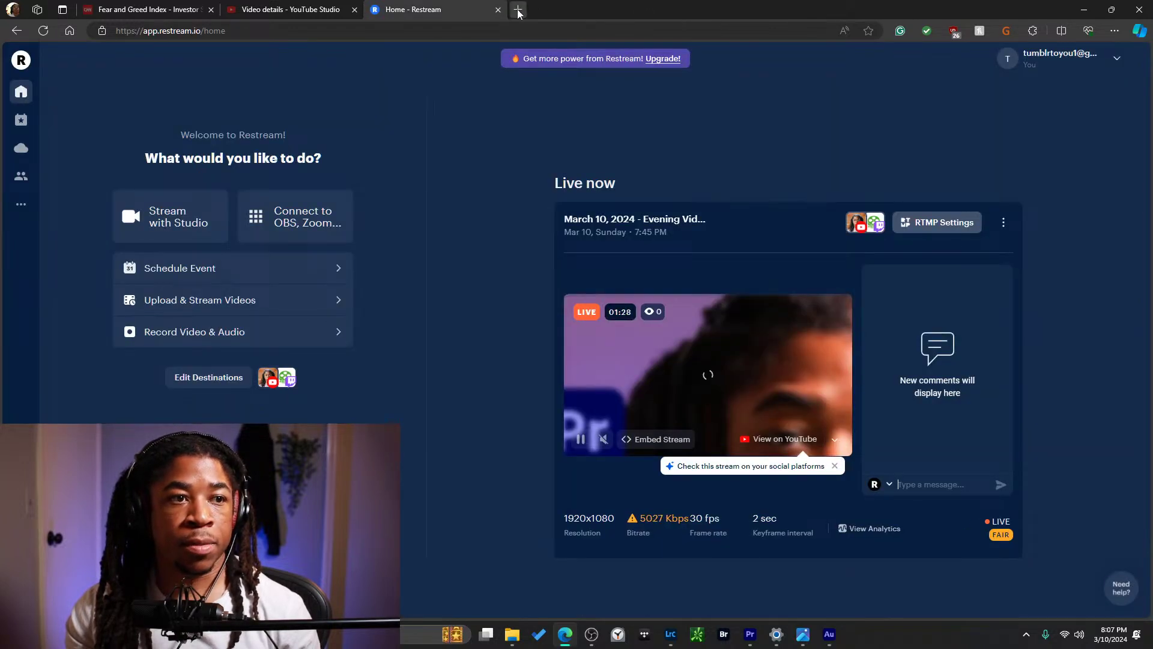
left_click(519, 11)
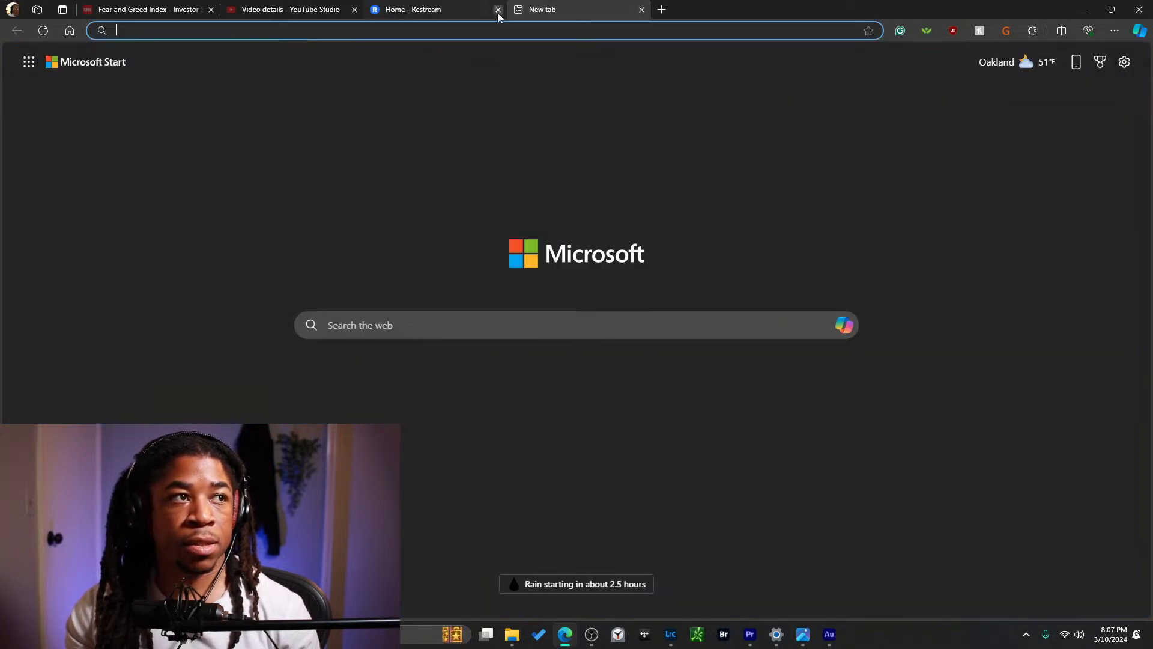
Close the Restream and YouTube Studio pages and return to the blank page.
left_click(498, 9)
left_click(355, 12)
left_click(180, 9)
left_click(245, 8)
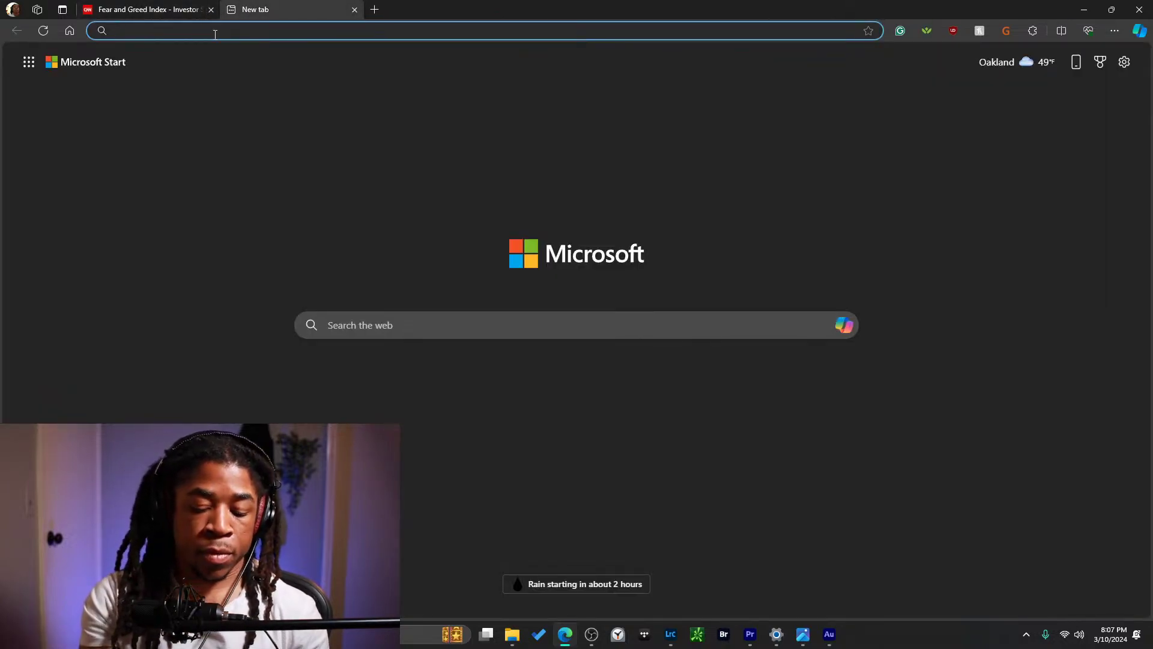
Search the web for virtual piano and open the virtualpiano.net online keyboard.
type("virtual piano")
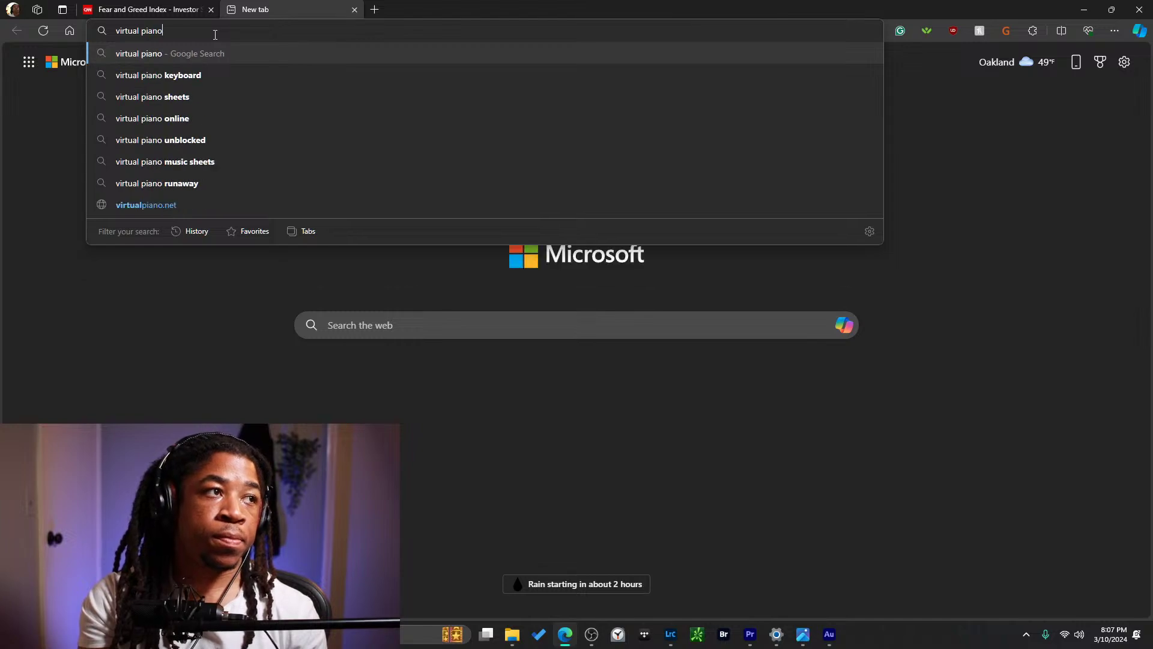
key("Return")
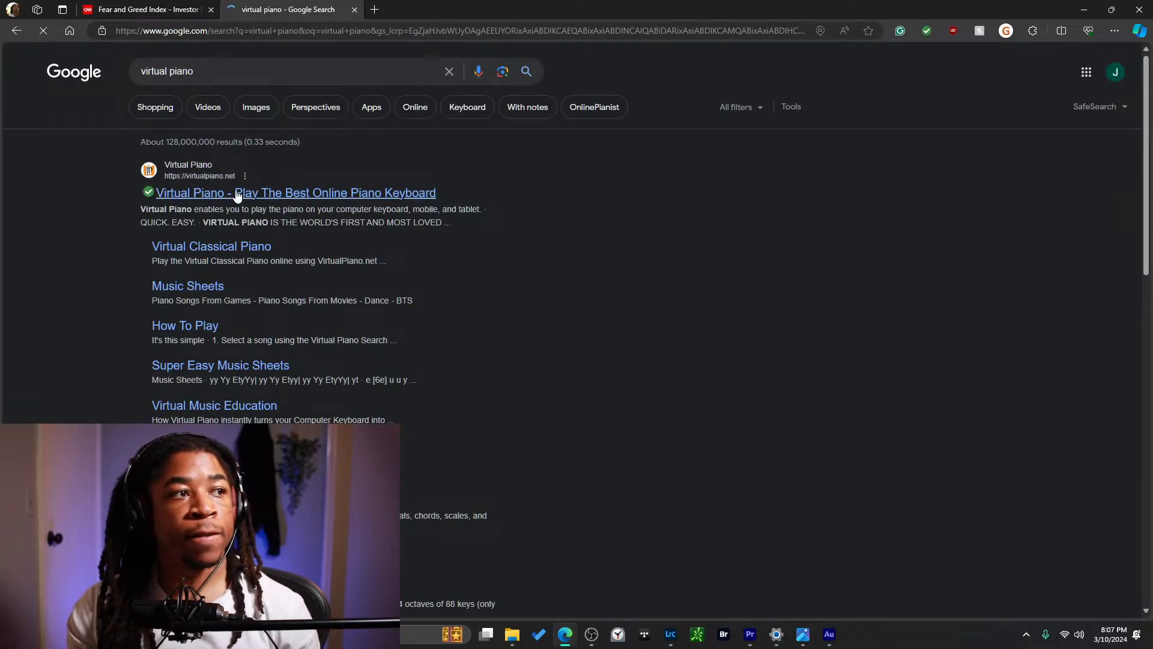
left_click(236, 193)
scroll(558, 447, "down", 2)
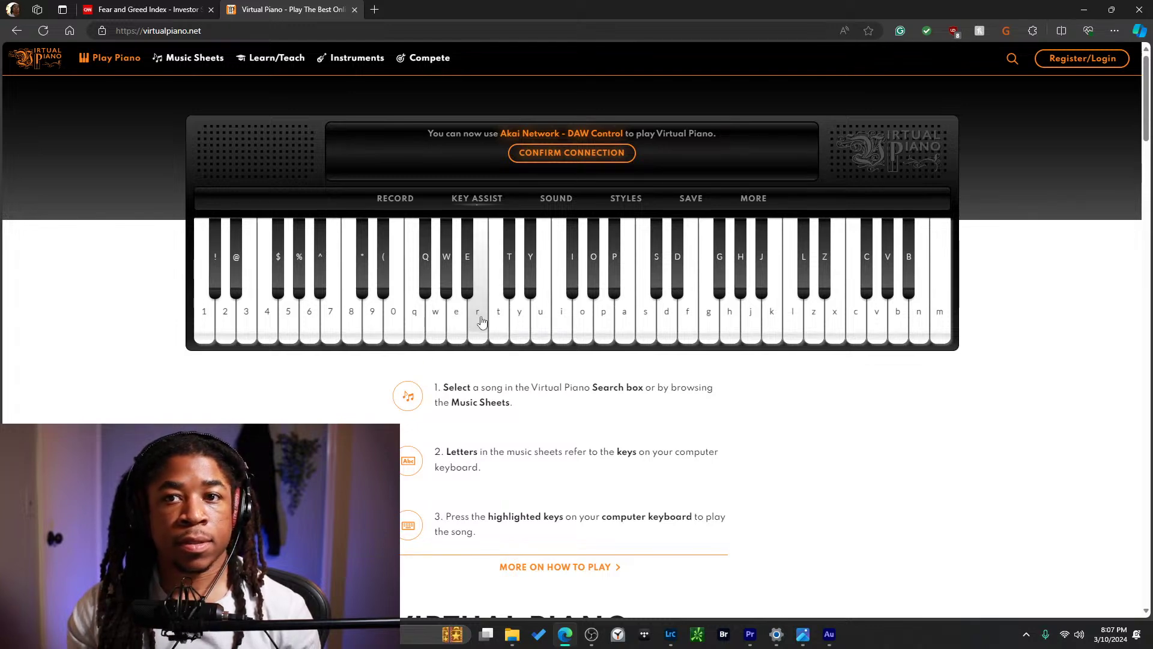
Play the notes r, e, W, u, T, y and Y on the virtual piano to find a reference pitch.
key("r")
key("e")
key("shift+w")
left_click(539, 320)
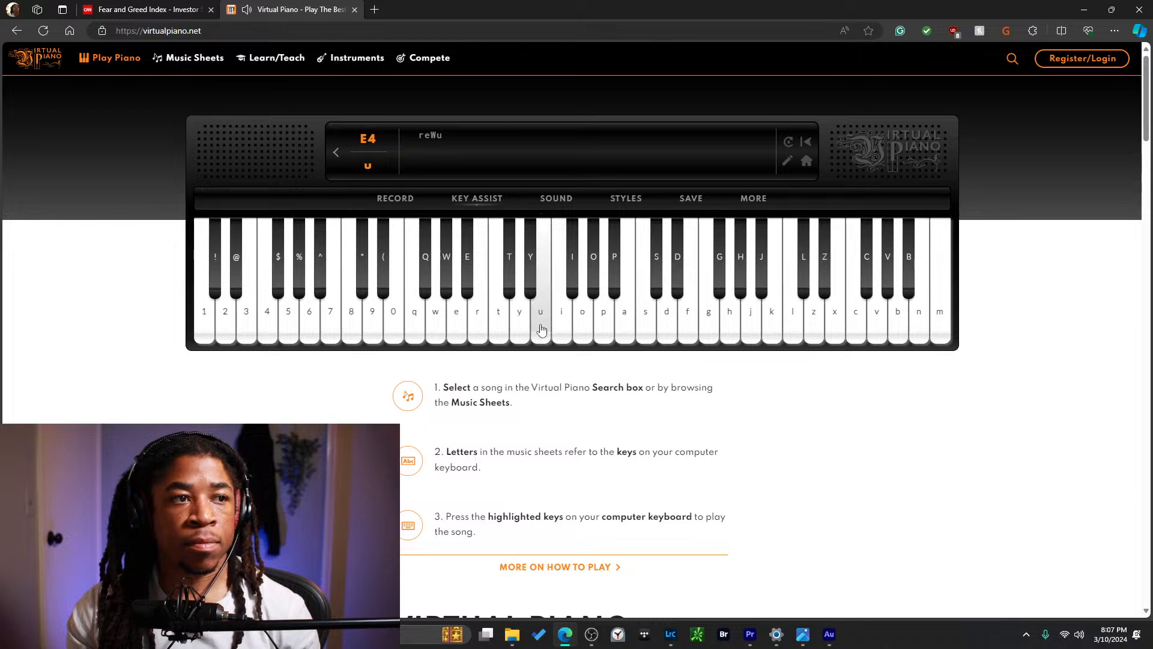
key("shift+t")
key("y")
key("shift+y")
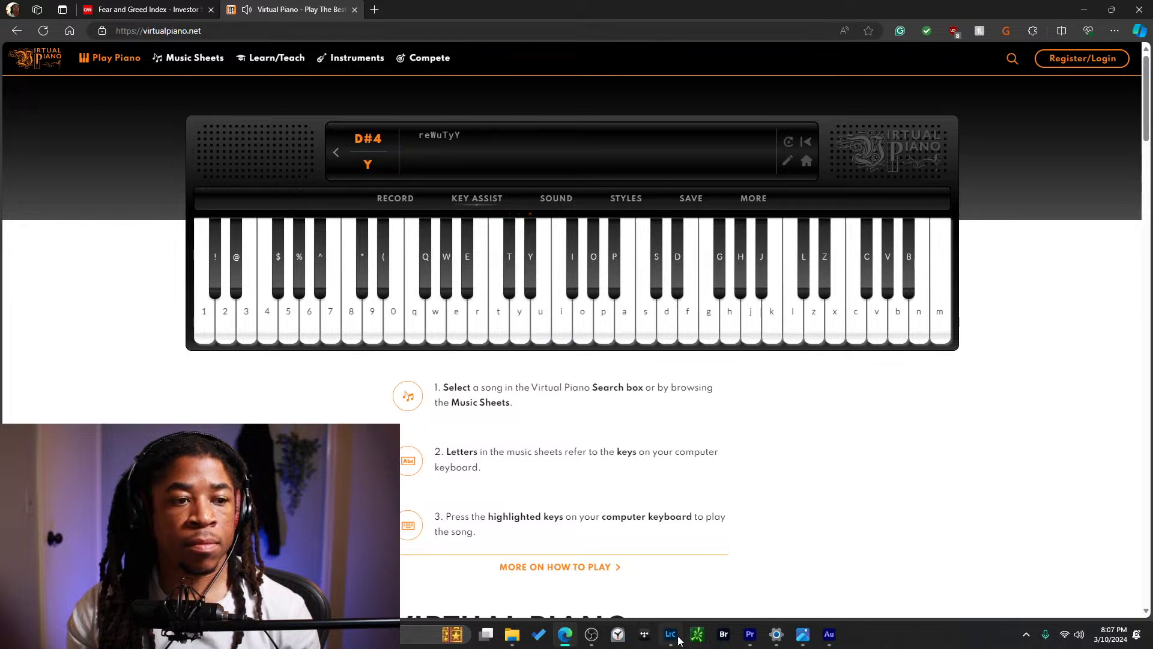
Switch to Adobe Audition, play the session from about 45:26 and skip forward through the final minutes to hear the ending.
mouse_move(674, 641)
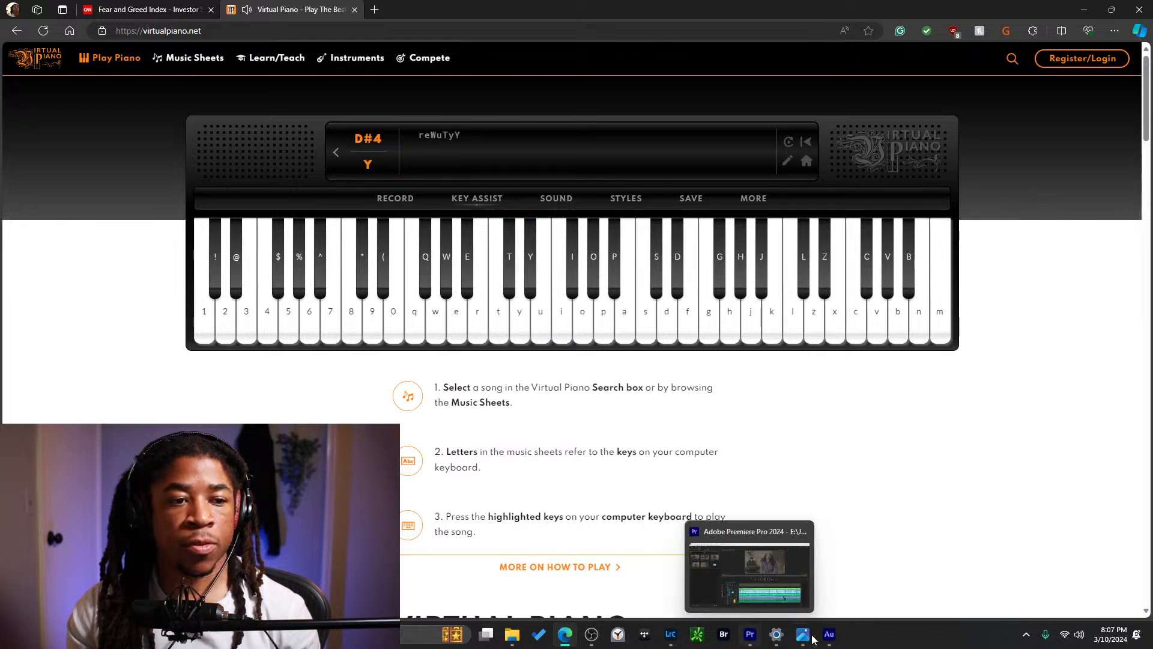
mouse_move(833, 638)
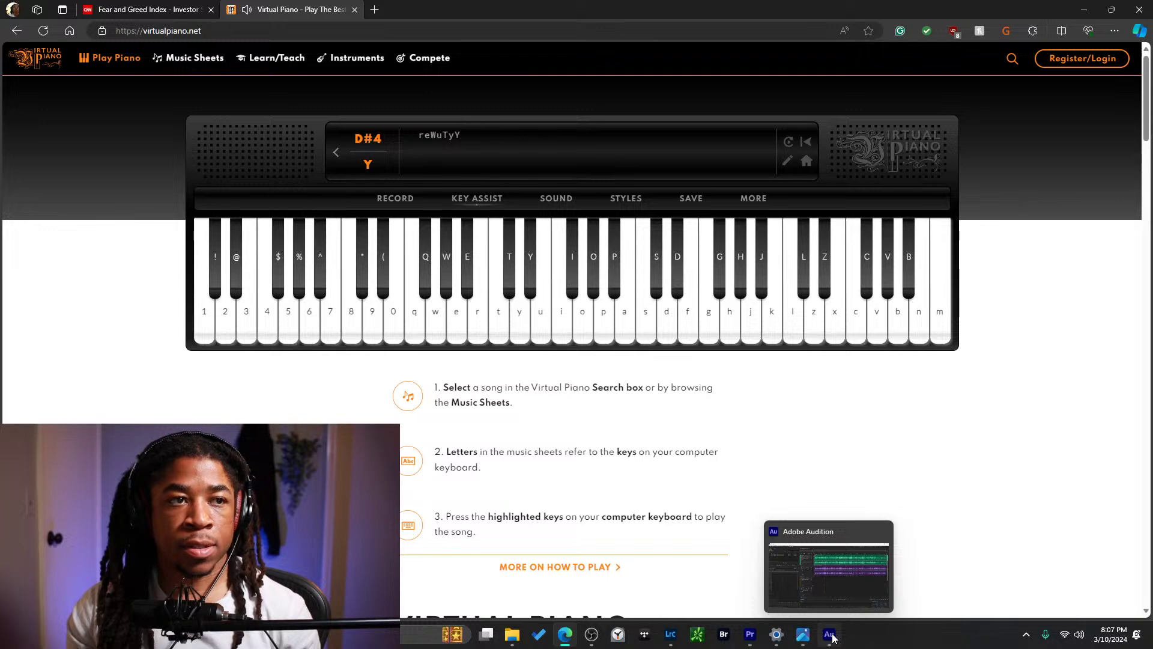
left_click(831, 638)
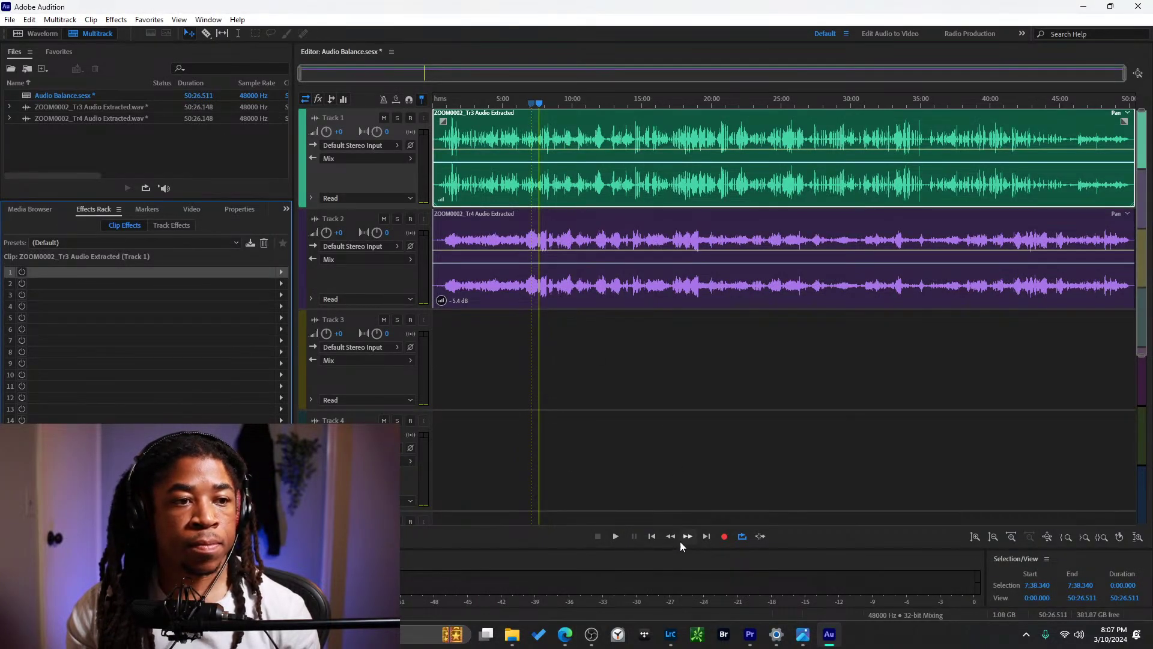
left_click(1066, 103)
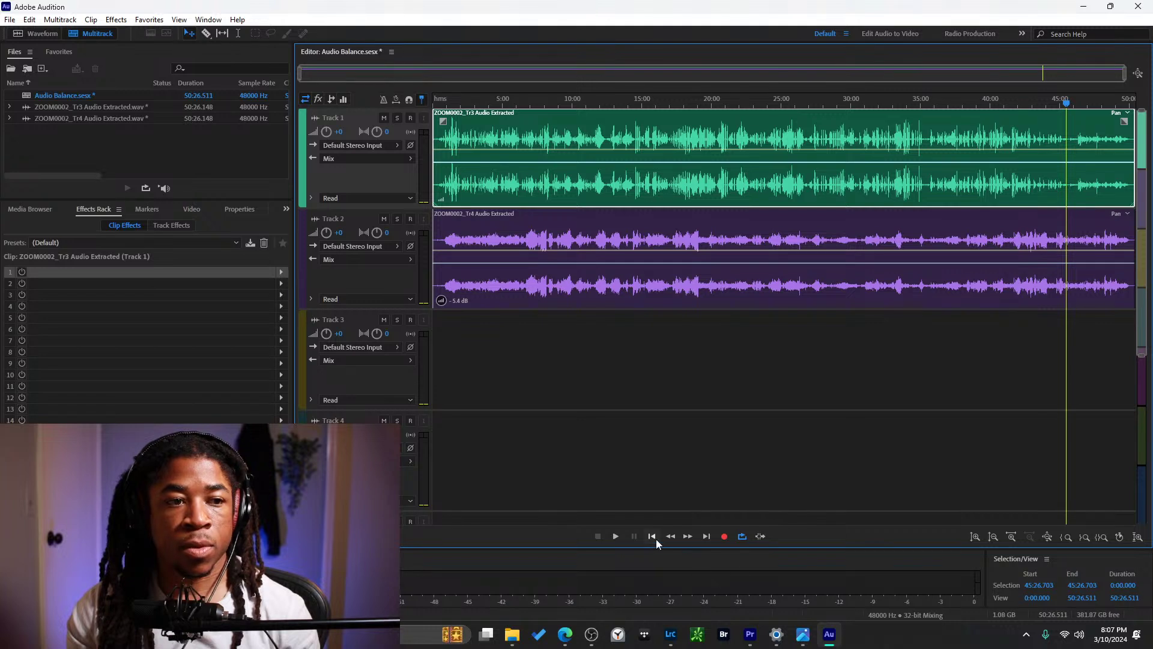
left_click(613, 539)
left_click(1083, 104)
left_click(1102, 103)
left_click(1114, 104)
left_click(1120, 104)
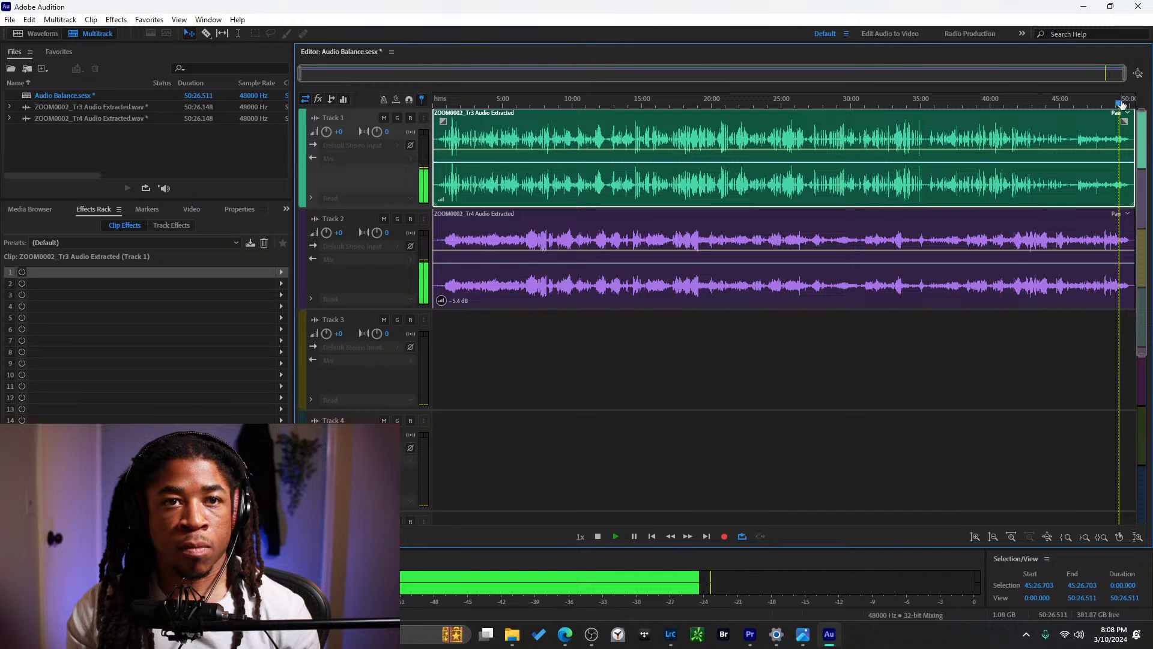
left_click(1122, 103)
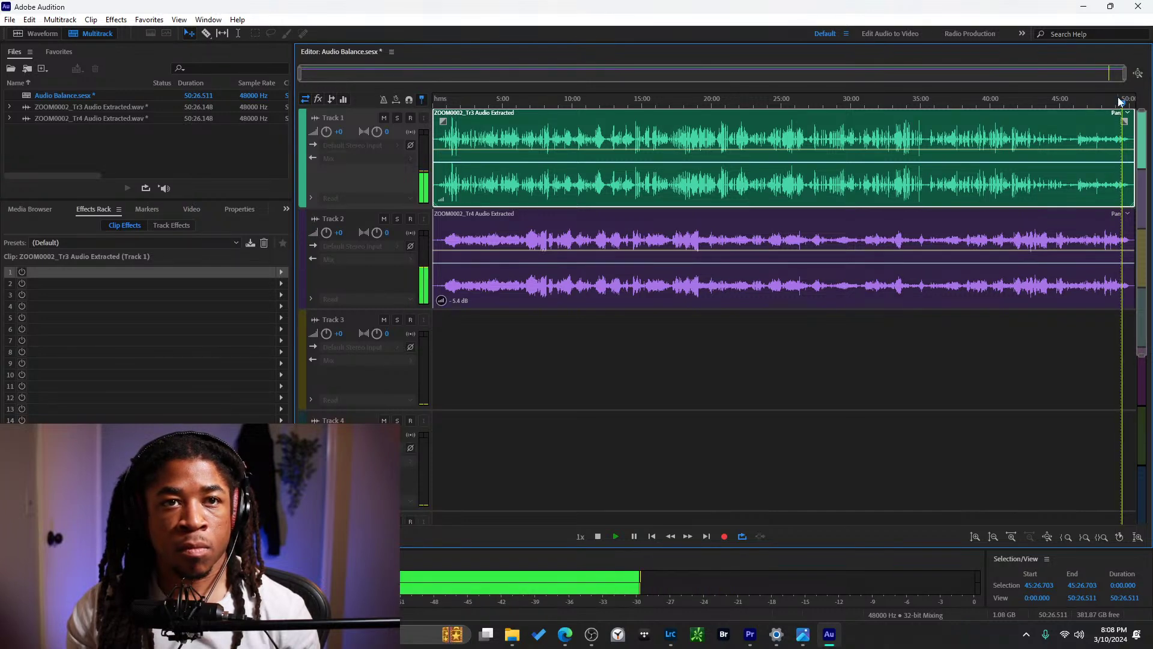
left_click(1125, 102)
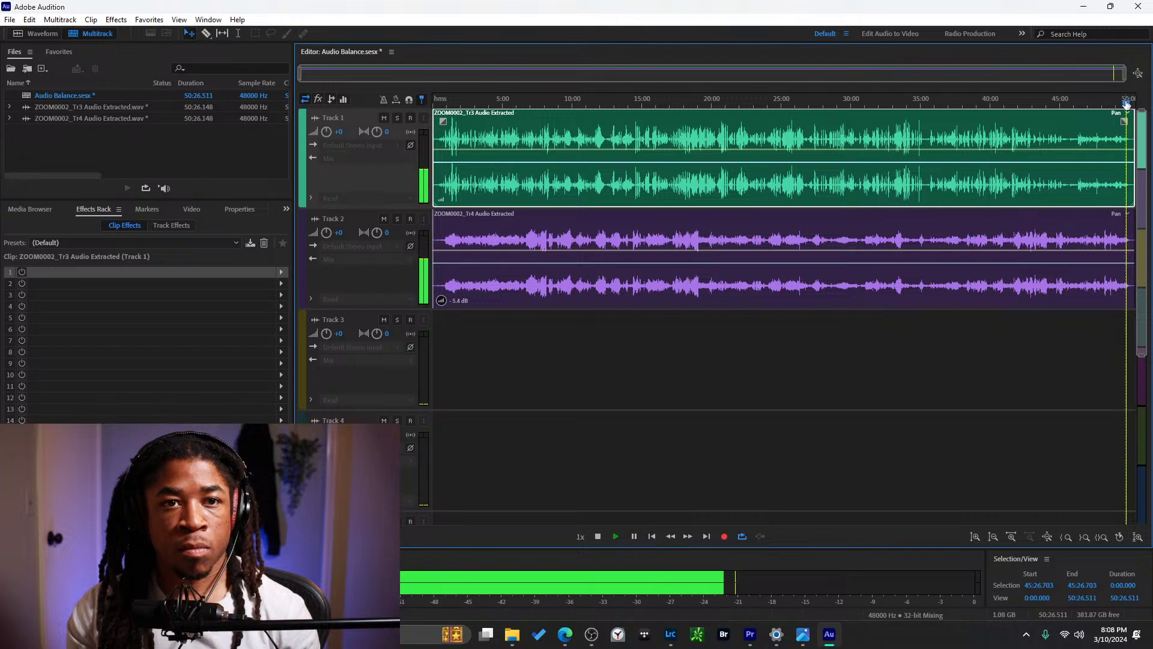
Switch to the Edge browser and play f, D and Y on the virtual piano to compare pitches with the recording.
mouse_move(672, 644)
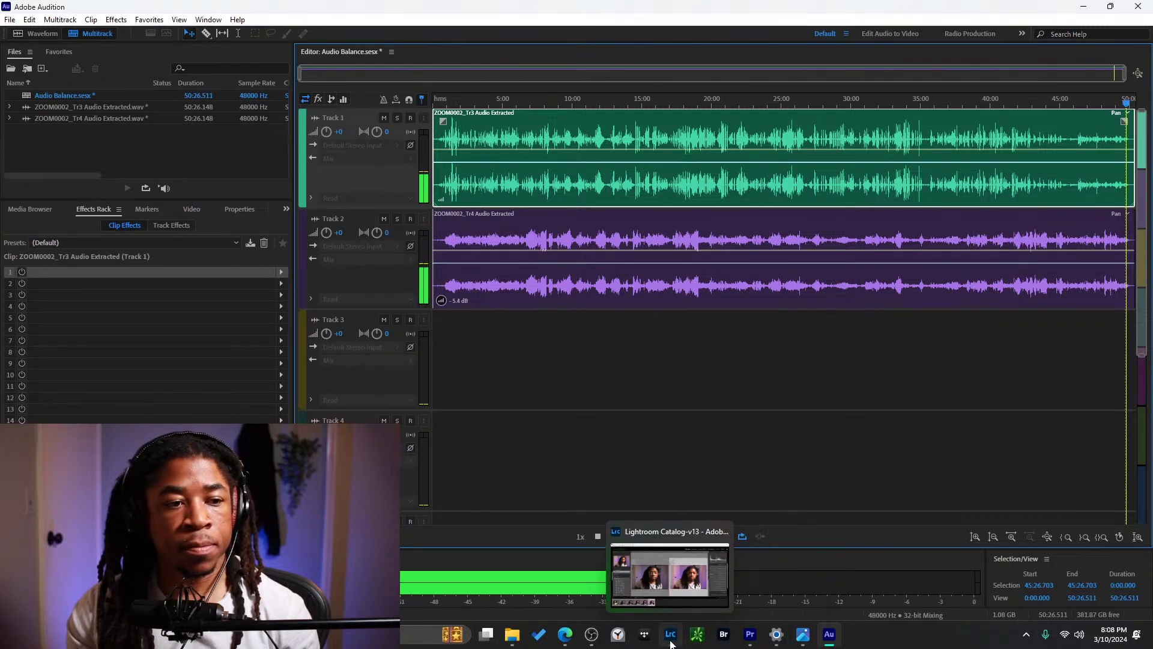
left_click(565, 634)
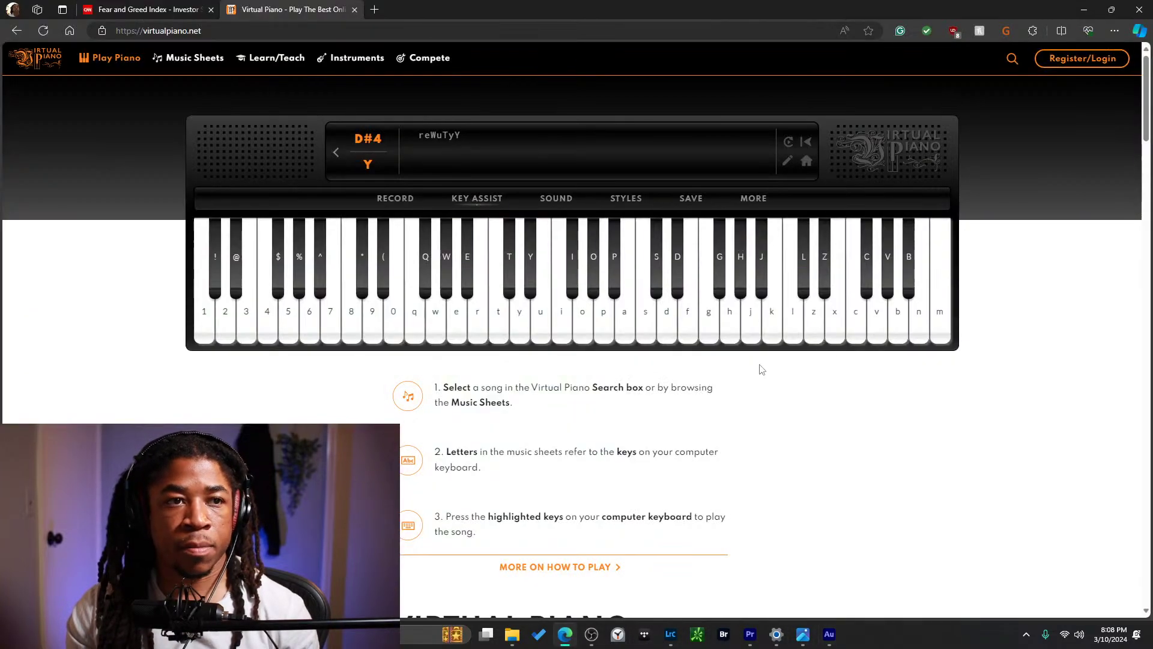
left_click(689, 314)
left_click(677, 278)
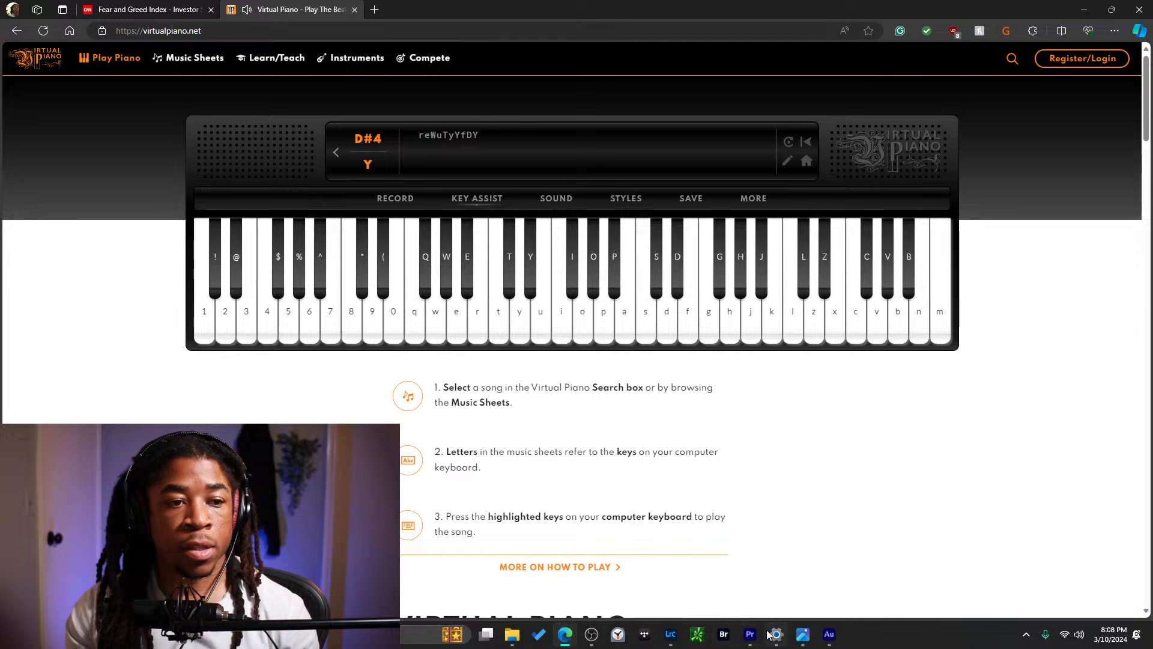
Switch back to Adobe Audition and stop the session playback.
mouse_move(751, 637)
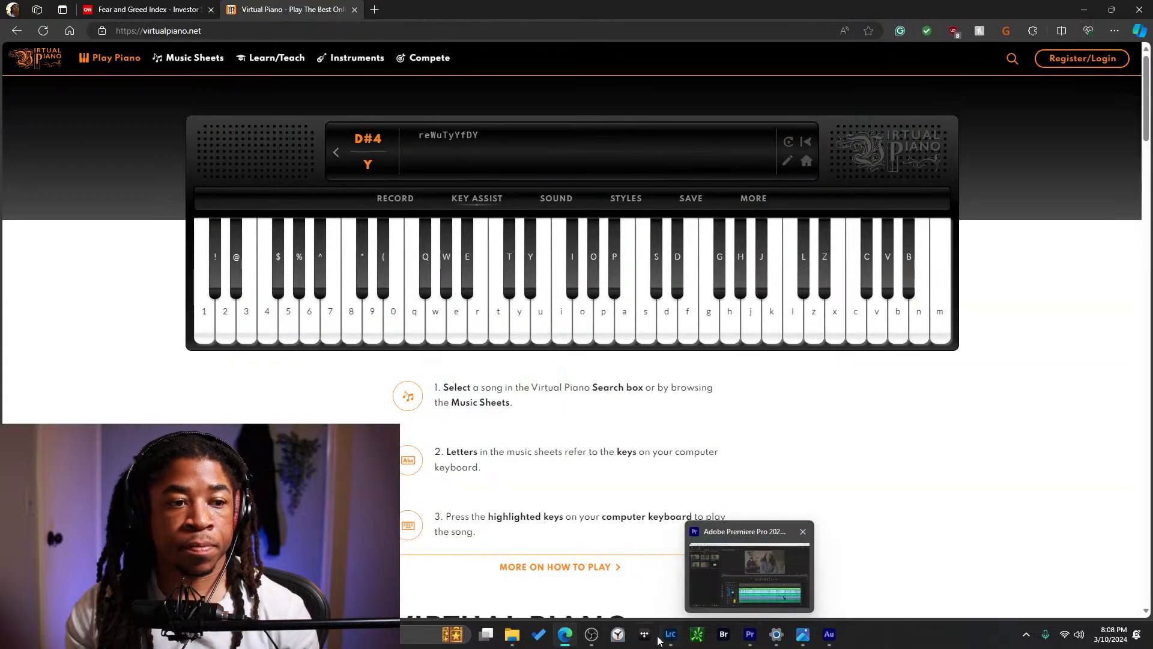
mouse_move(677, 640)
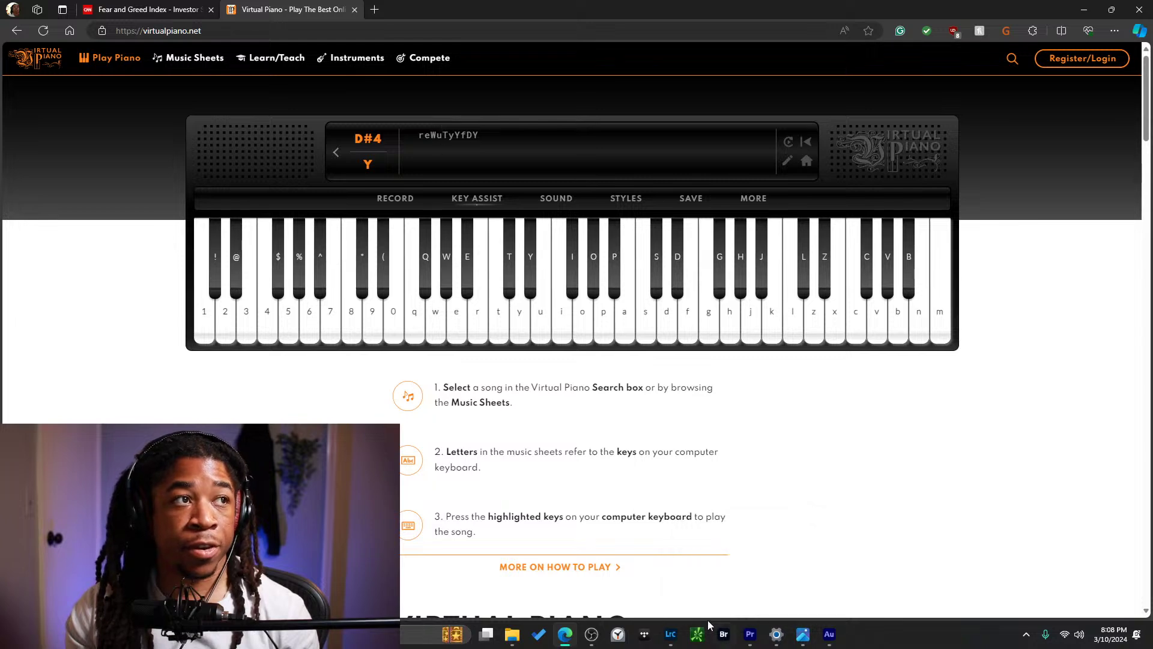
left_click(830, 634)
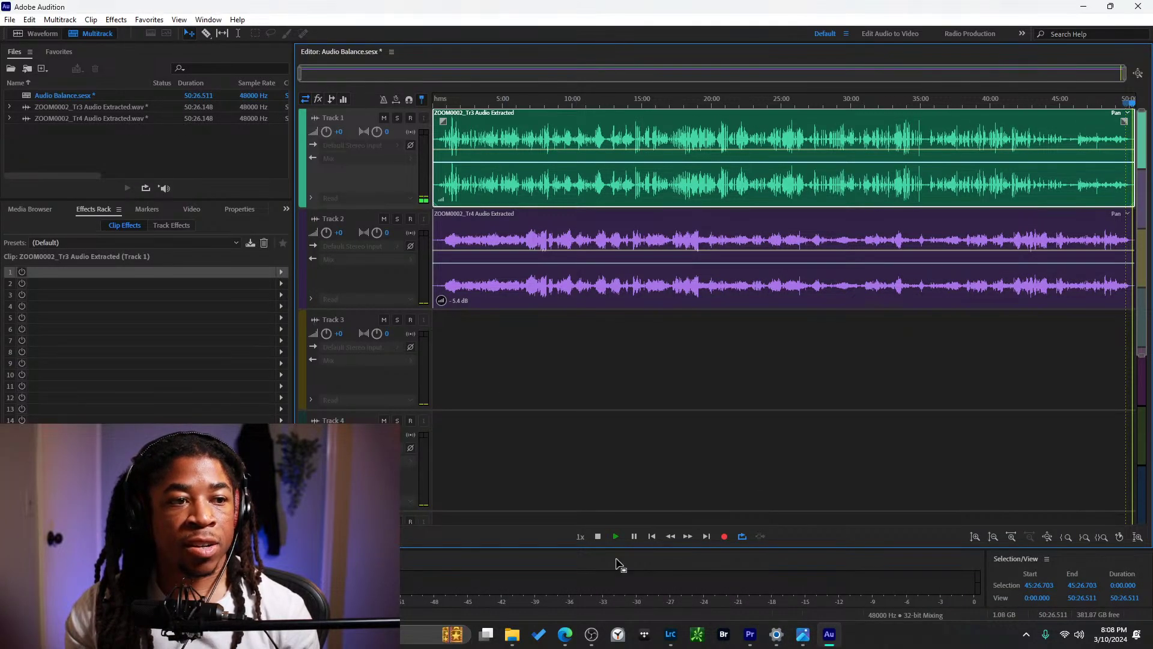
left_click(598, 536)
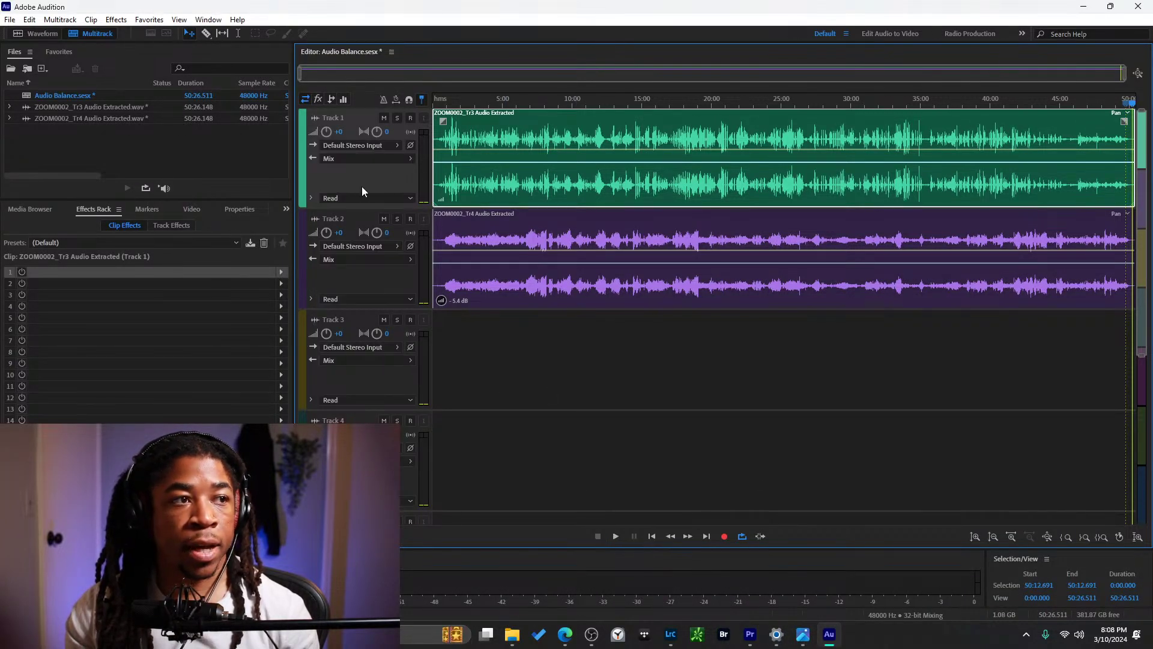
left_click(160, 226)
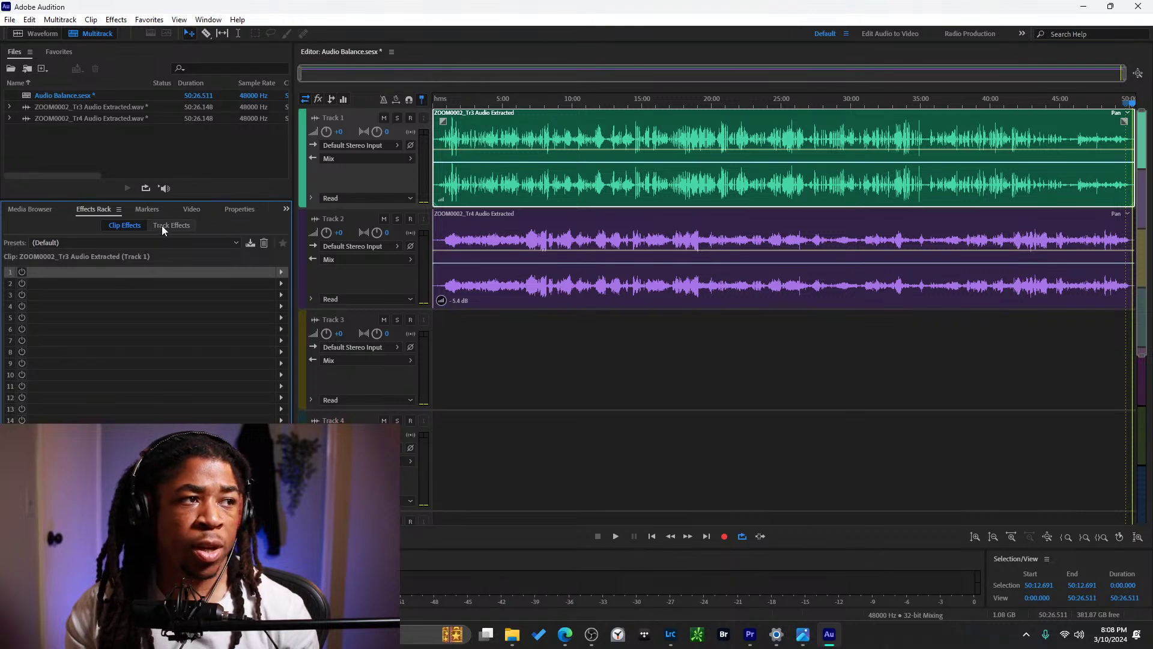
left_click(127, 285)
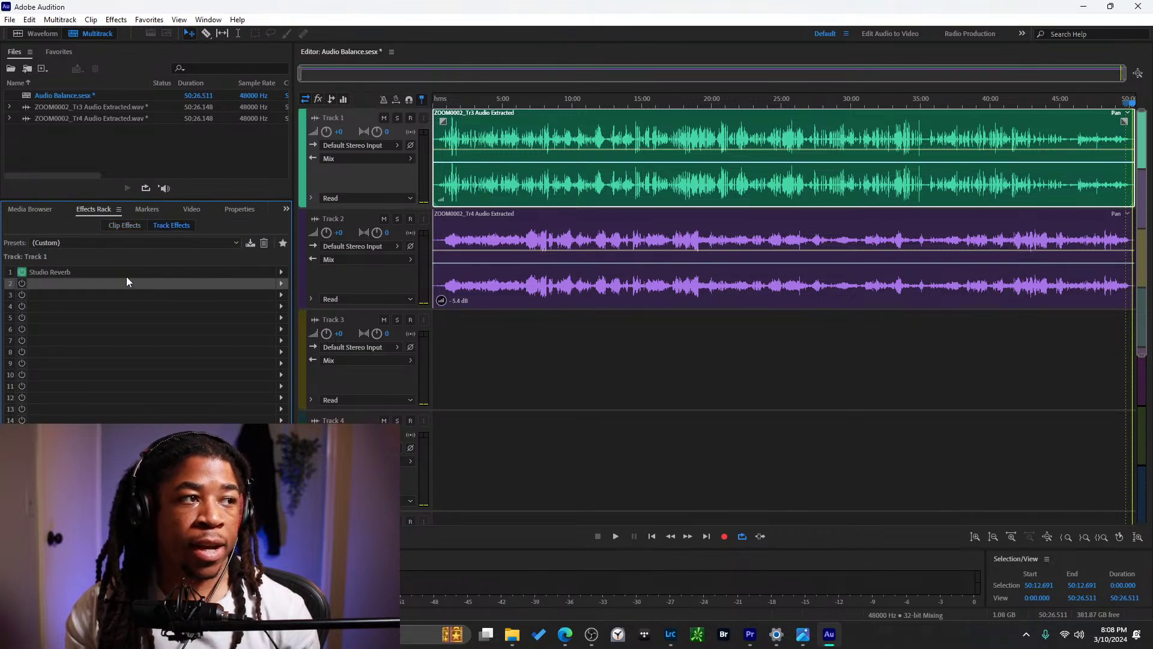
left_click(280, 289)
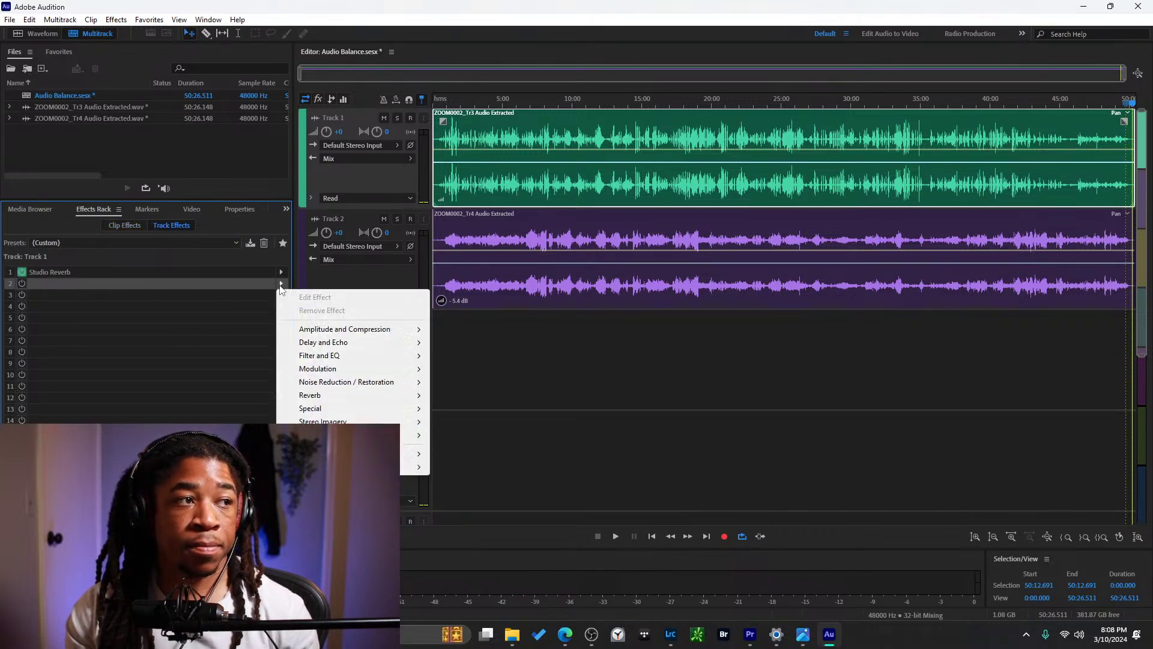
left_click(131, 227)
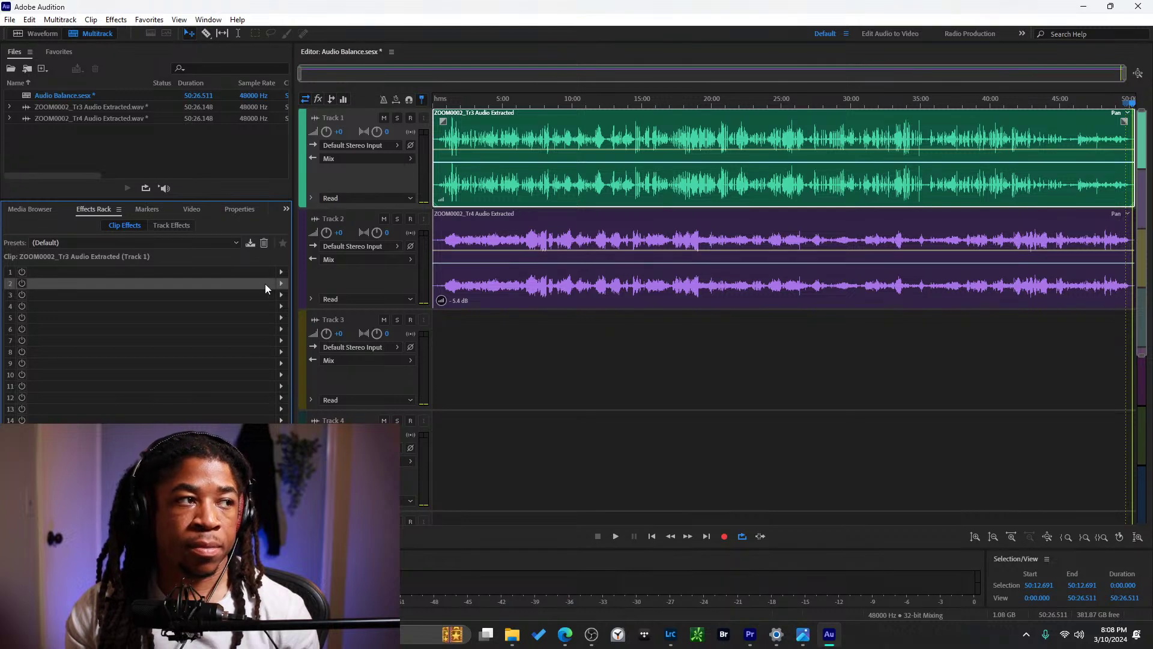
Add the Automatic Pitch Correction effect to the first clip effect slot of the ZOOM0002_Tr3 clip on Track 1.
left_click(222, 273)
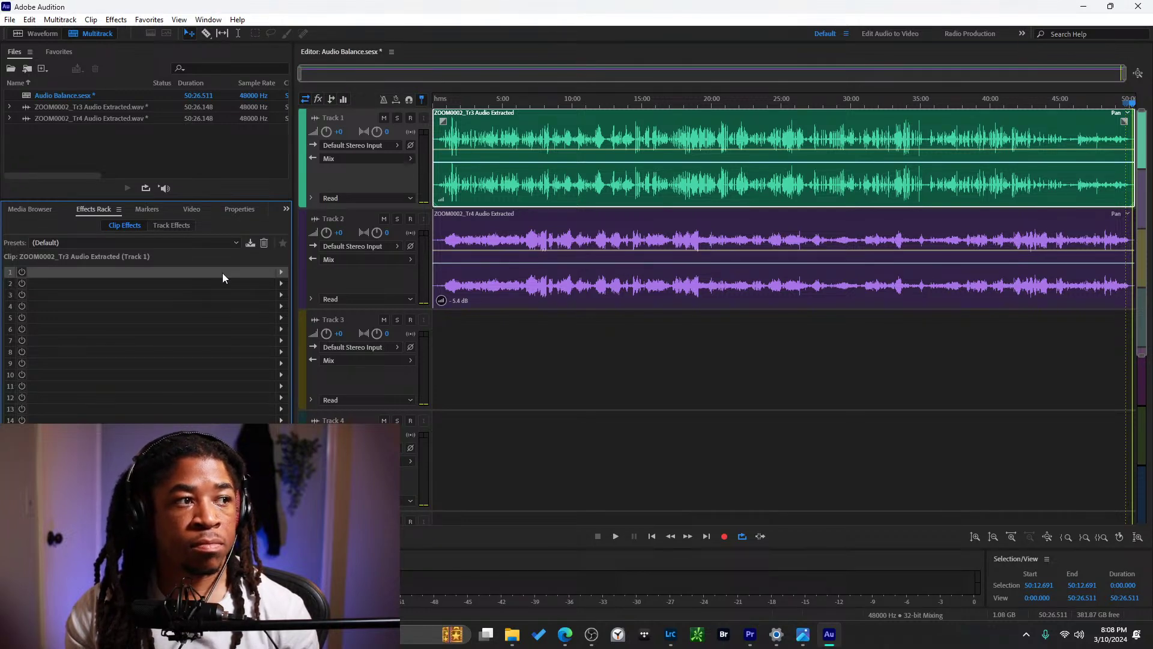
left_click(280, 273)
mouse_move(389, 321)
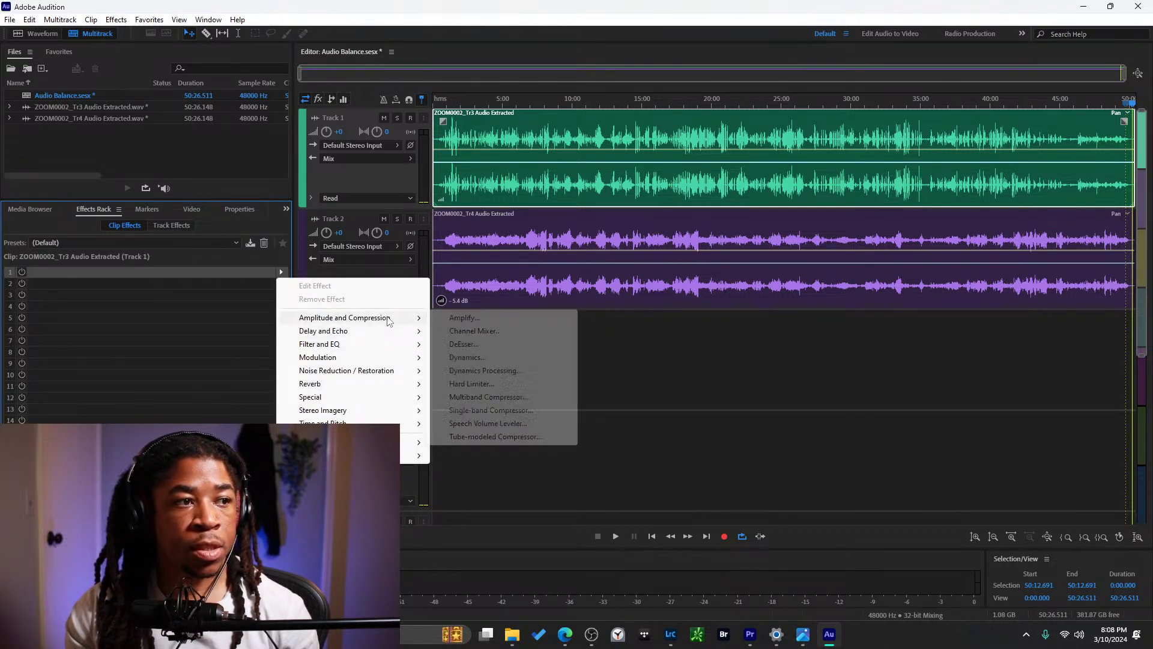
mouse_move(403, 424)
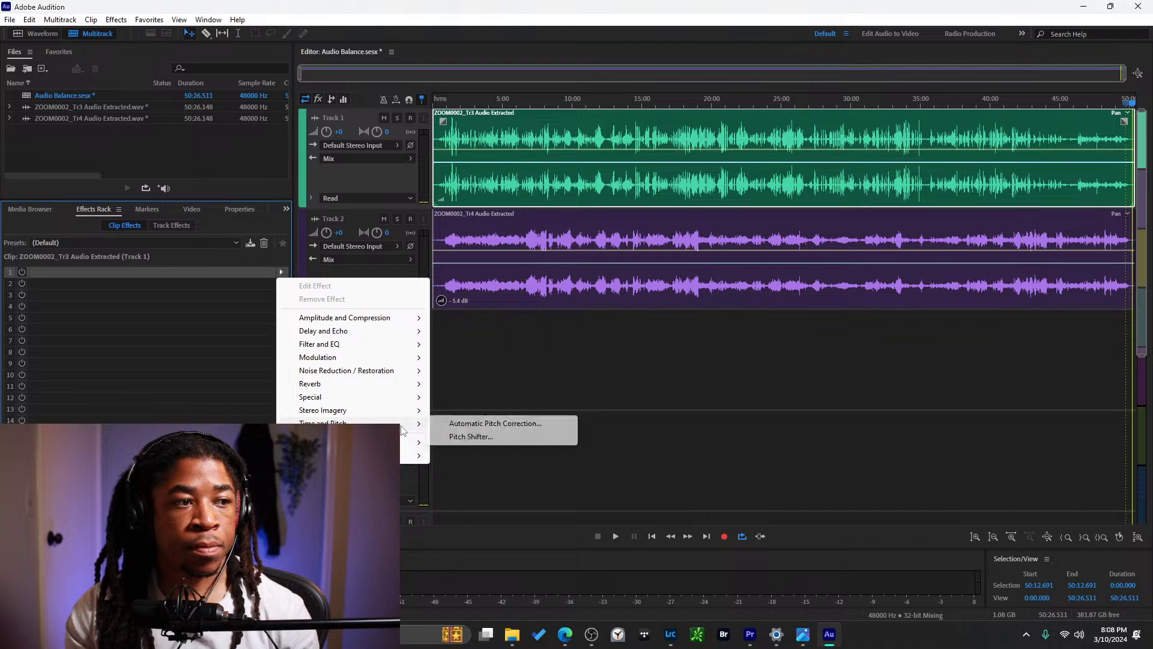
left_click(488, 423)
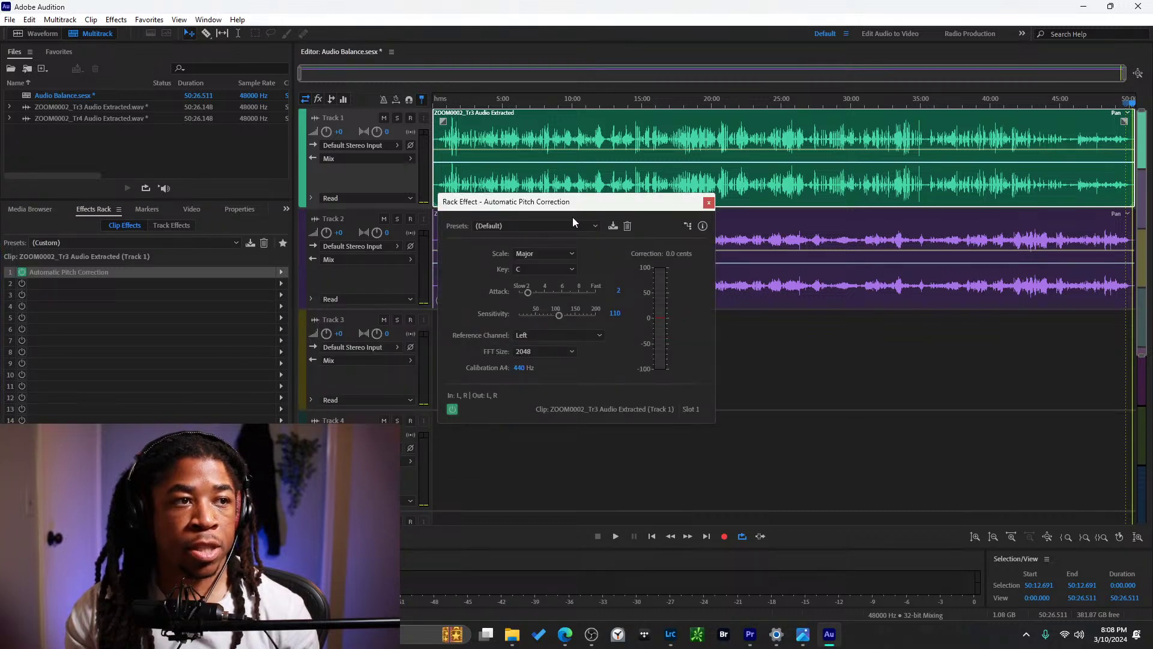
Play the session from about 8:49, set the pitch correction key to D#/Eb with the Major scale kept, and close the effect window.
left_click(556, 135)
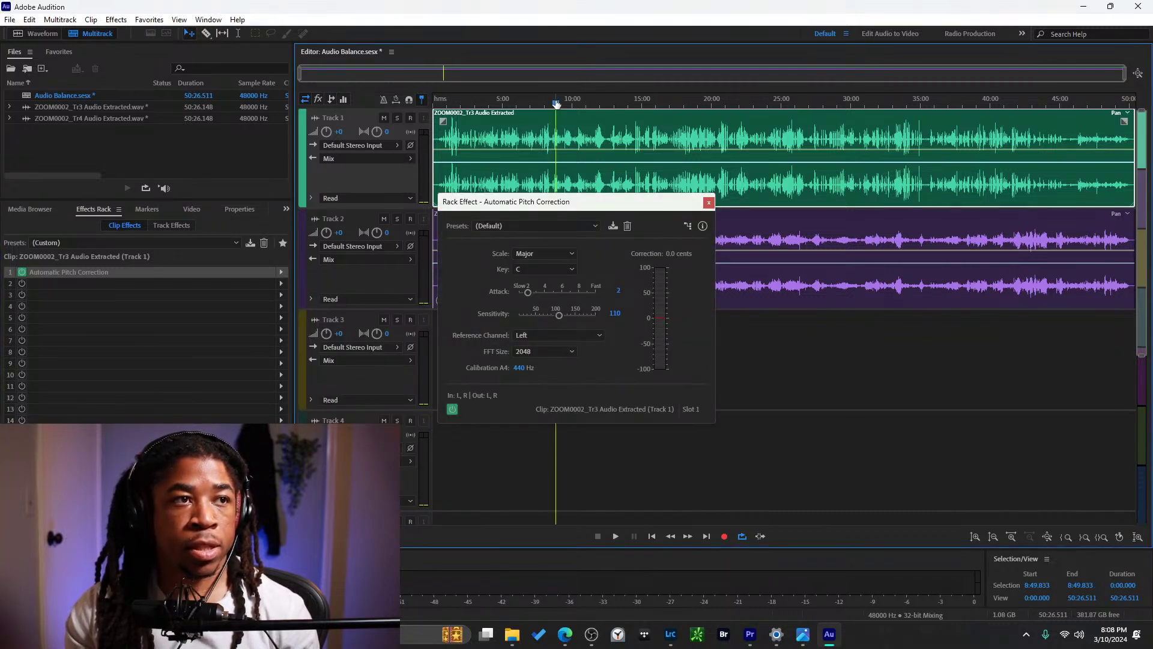
key("space")
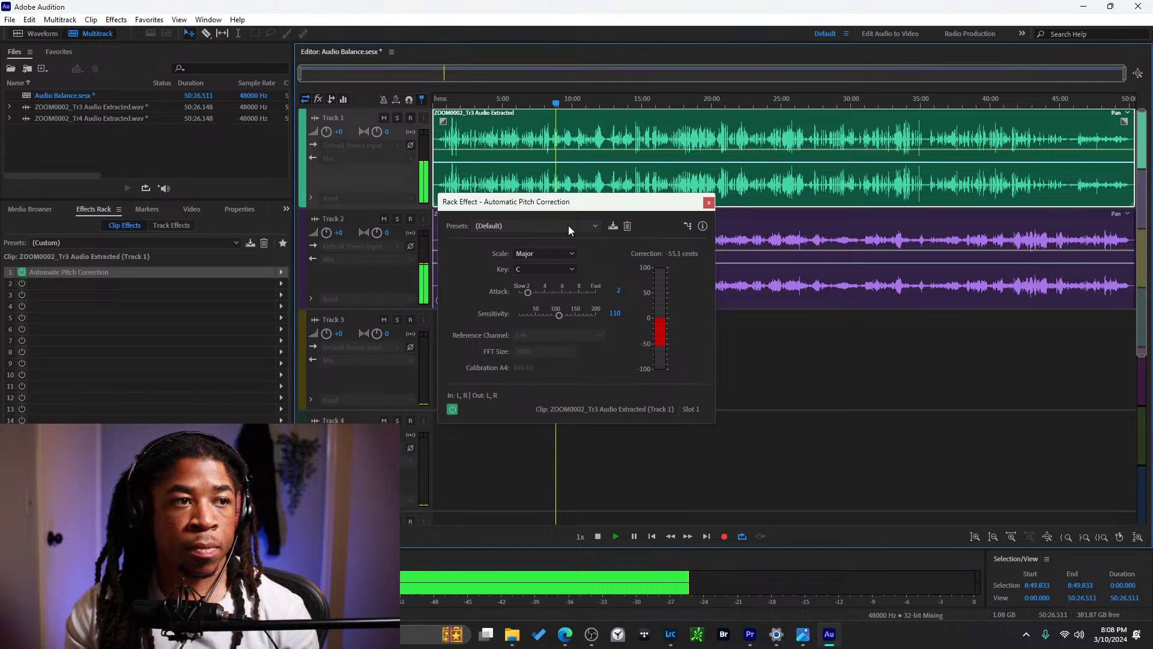
left_click(553, 269)
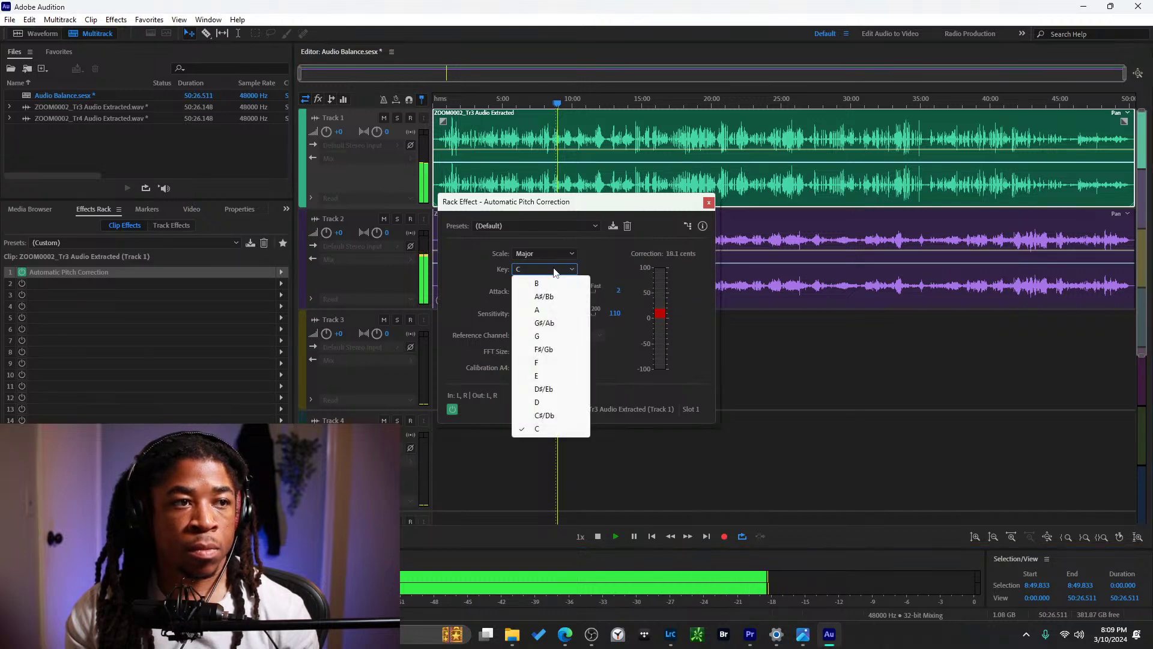
left_click(564, 389)
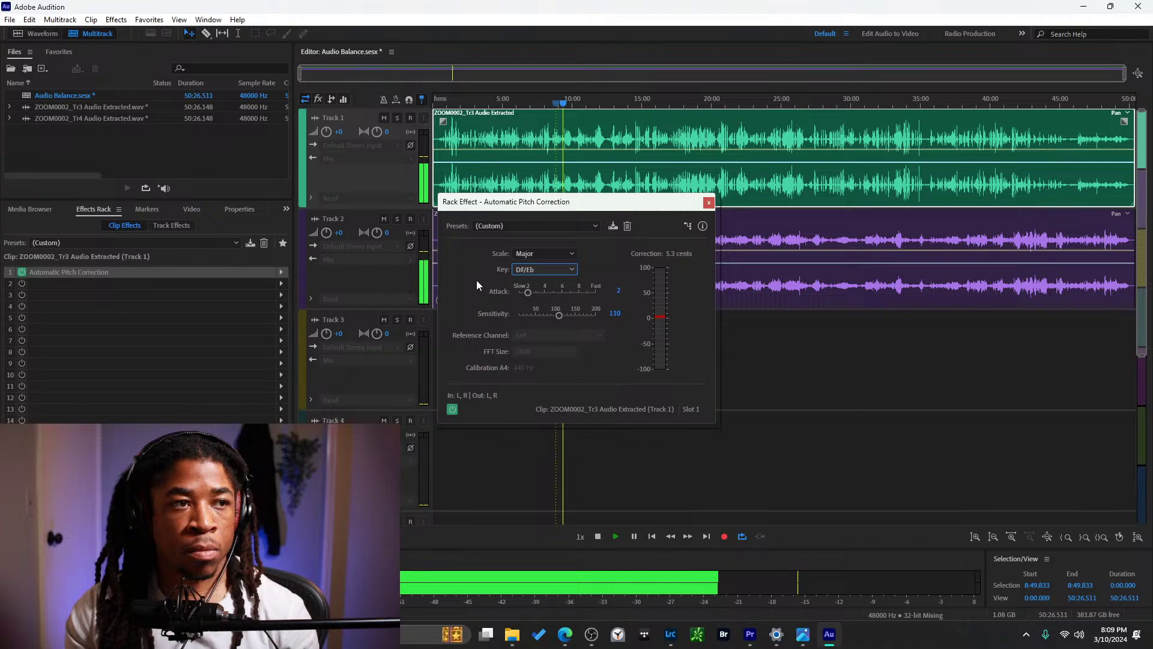
left_click(547, 252)
left_click(546, 253)
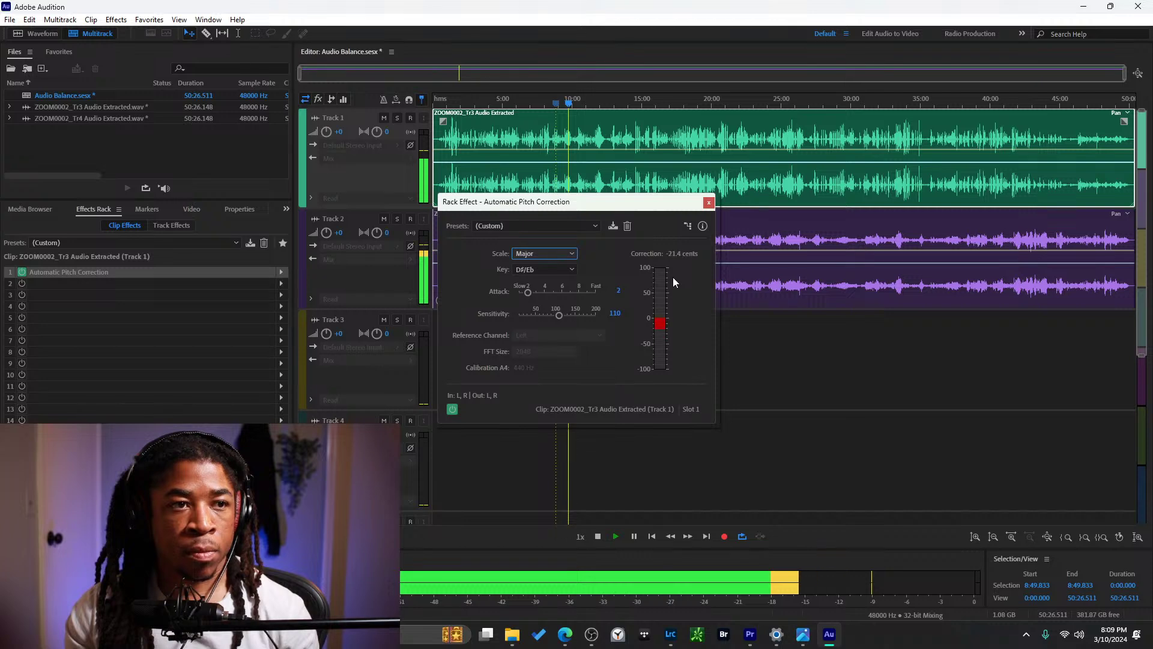
left_click(710, 204)
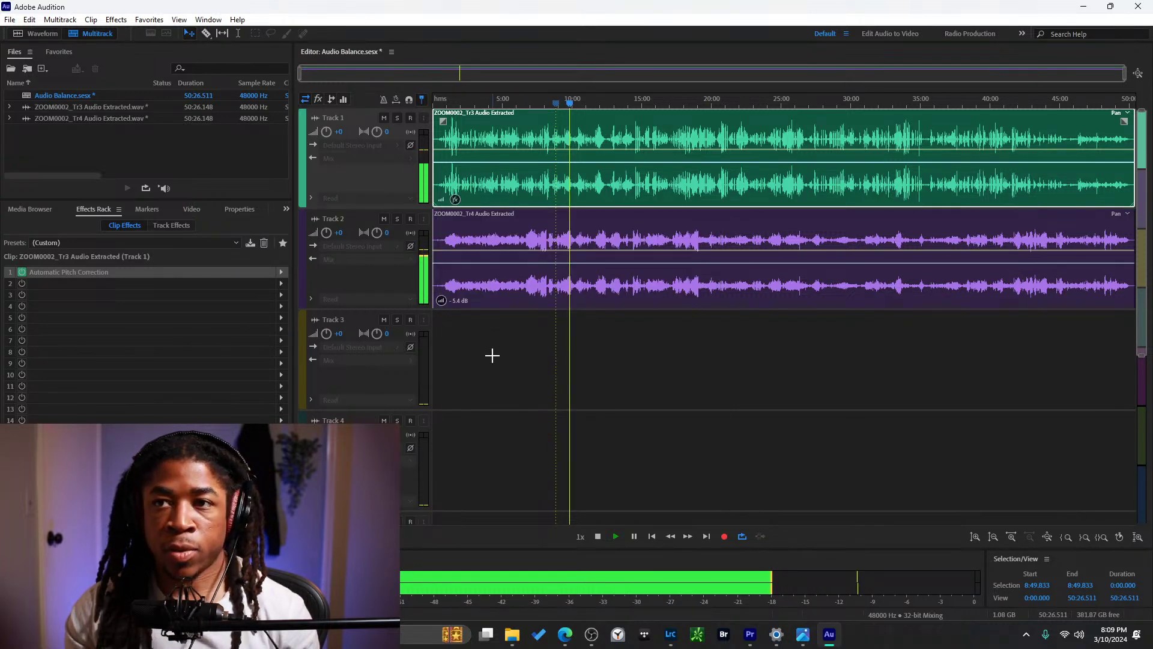
Play the session from about 13:00 and narrow the timeline view to roughly 7:20 through 21:08.
left_click(615, 102)
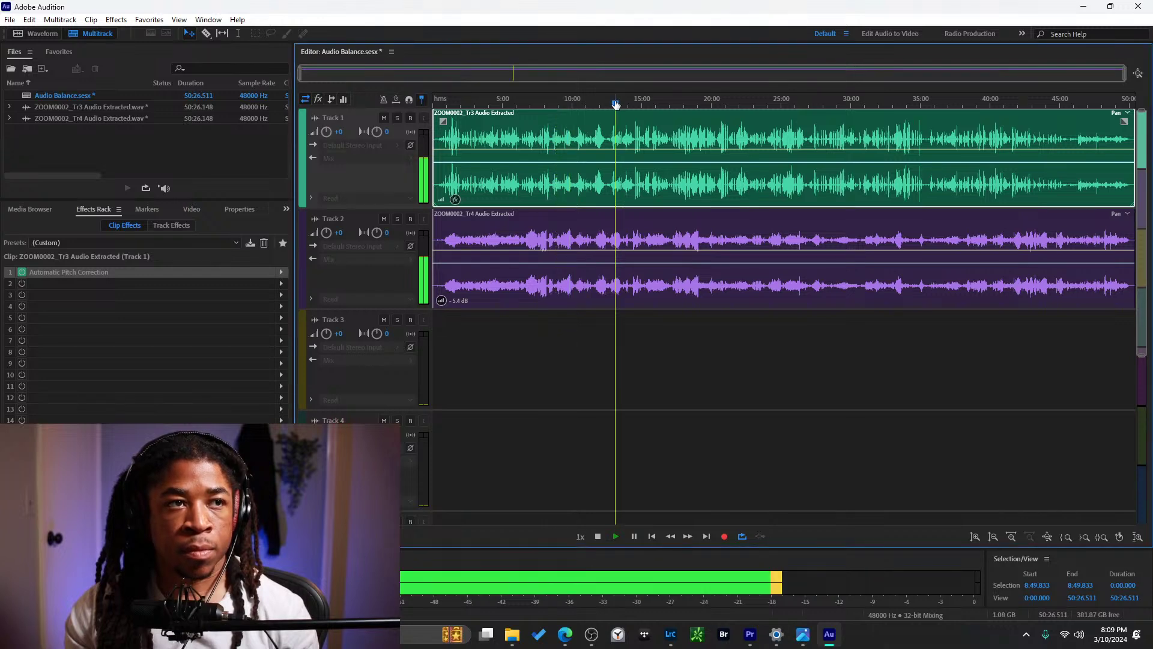
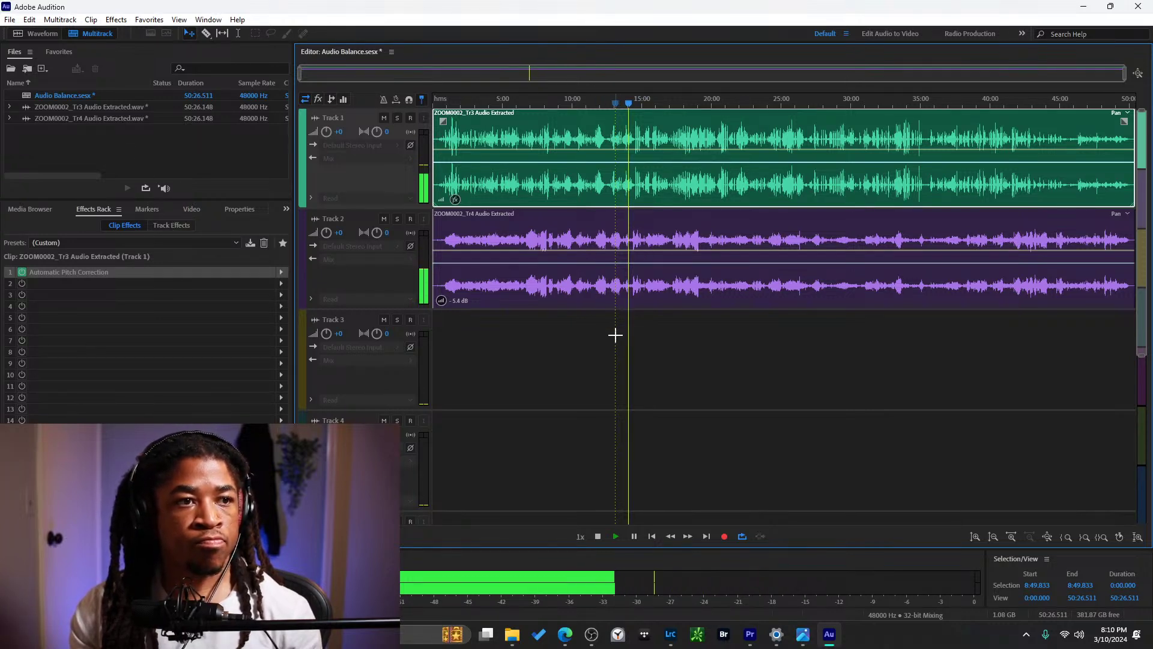
scroll(634, 270, "down", 4)
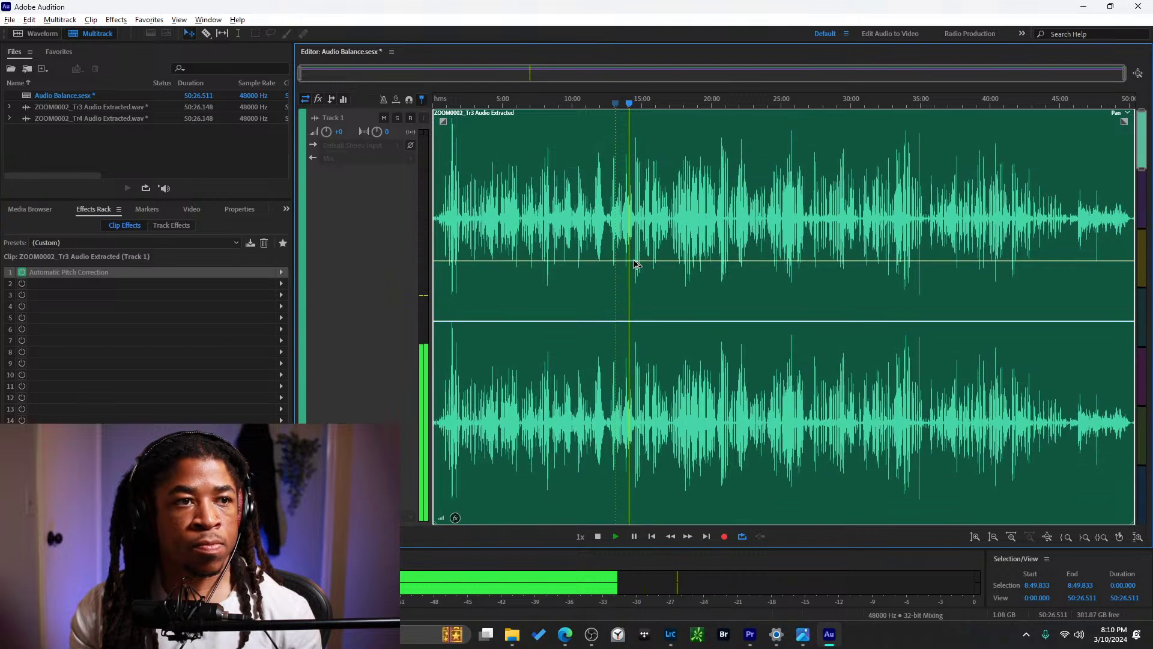
scroll(632, 281, "up", 1)
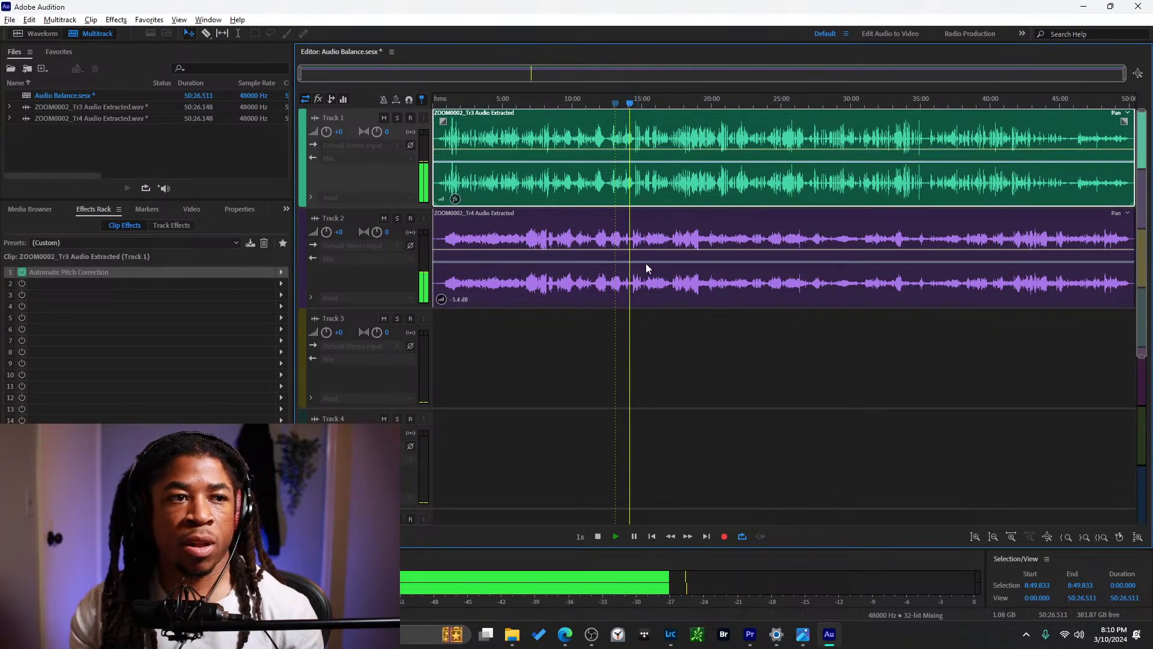
left_click_drag(302, 77, 419, 77)
left_click_drag(1125, 77, 641, 102)
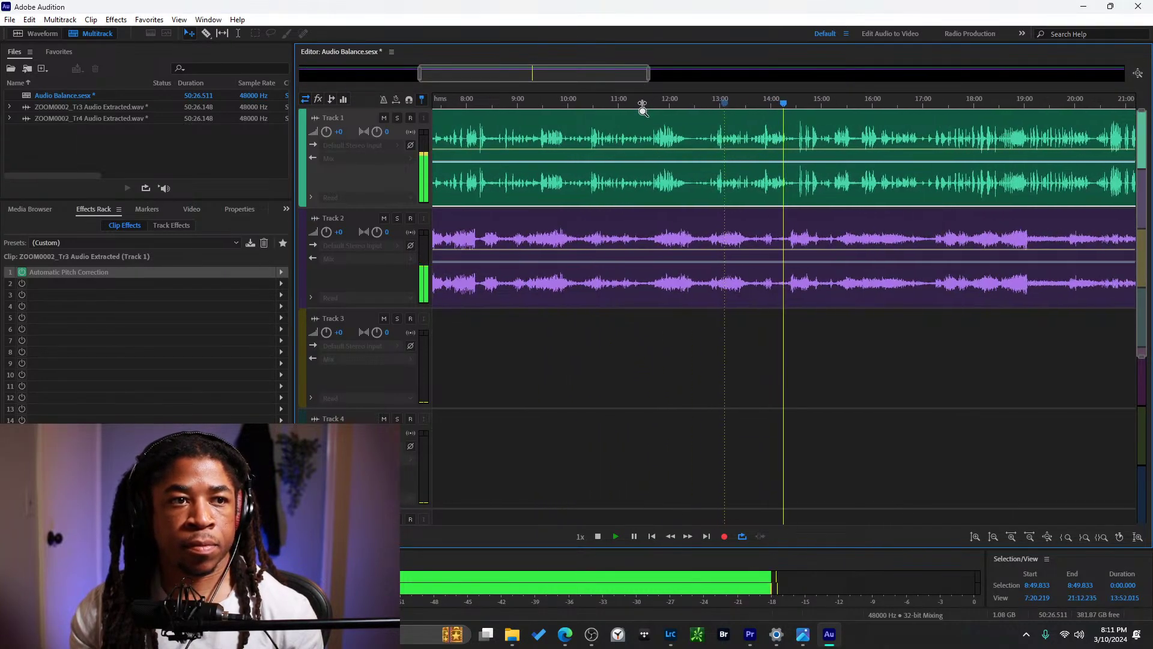
Open the ZOOM0002_Tr4 clip from Track 2 in the waveform editor and play it from about 13:57.
left_click(789, 234)
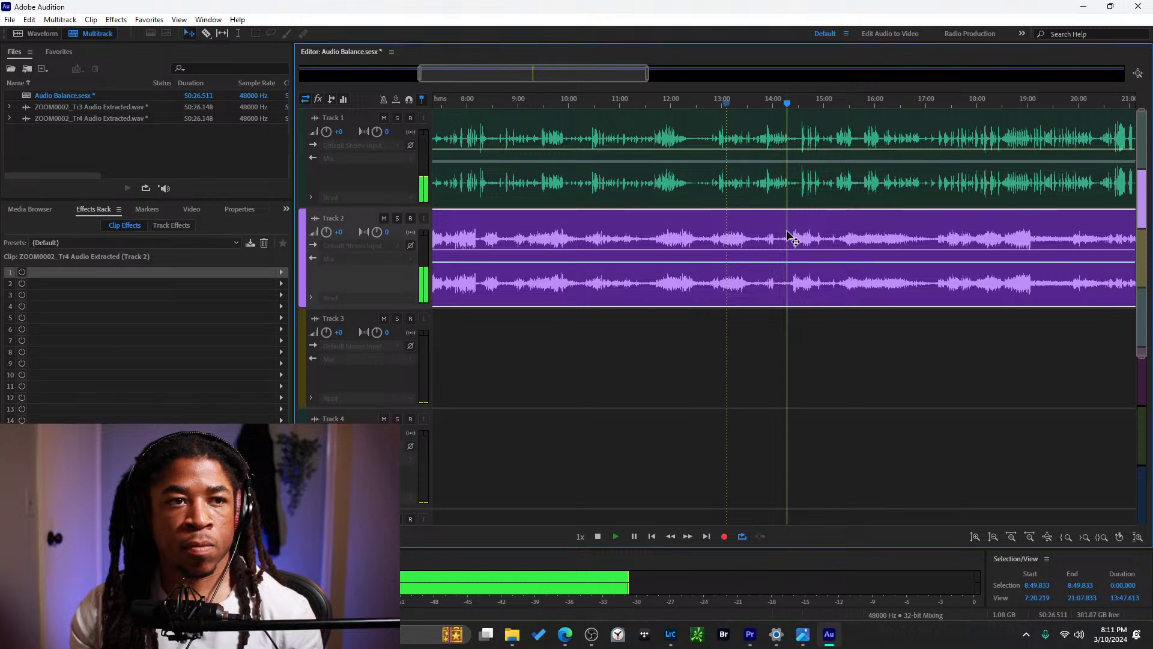
double_click(775, 227)
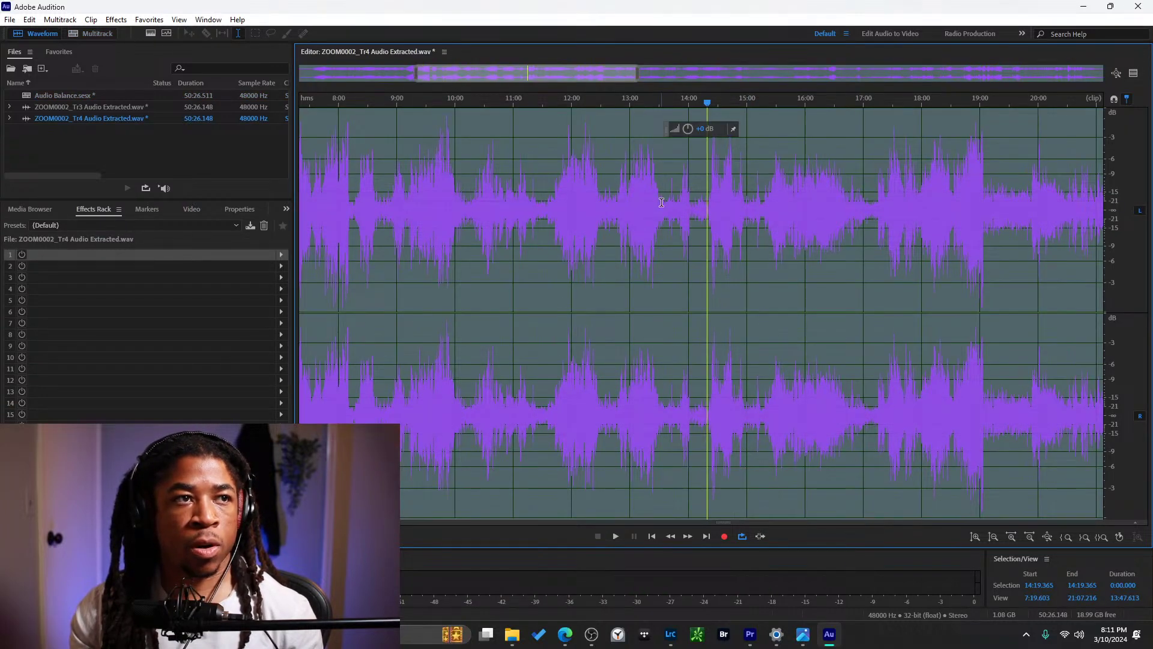
left_click(687, 101)
key("space")
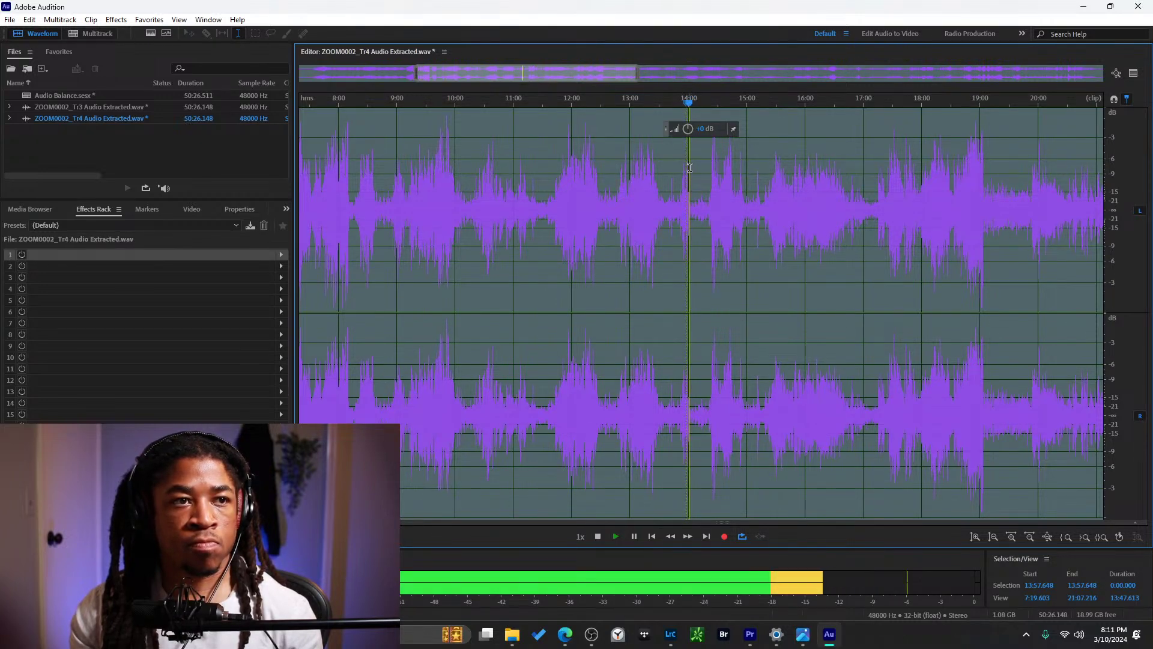
Select the quiet passage of Tr4 from about 14:01 to 14:24, and replay the audio leading into it.
scroll(692, 183, "up", 5)
key("alt+space")
key("Escape")
left_click_drag(677, 185, 729, 174)
left_click(674, 106)
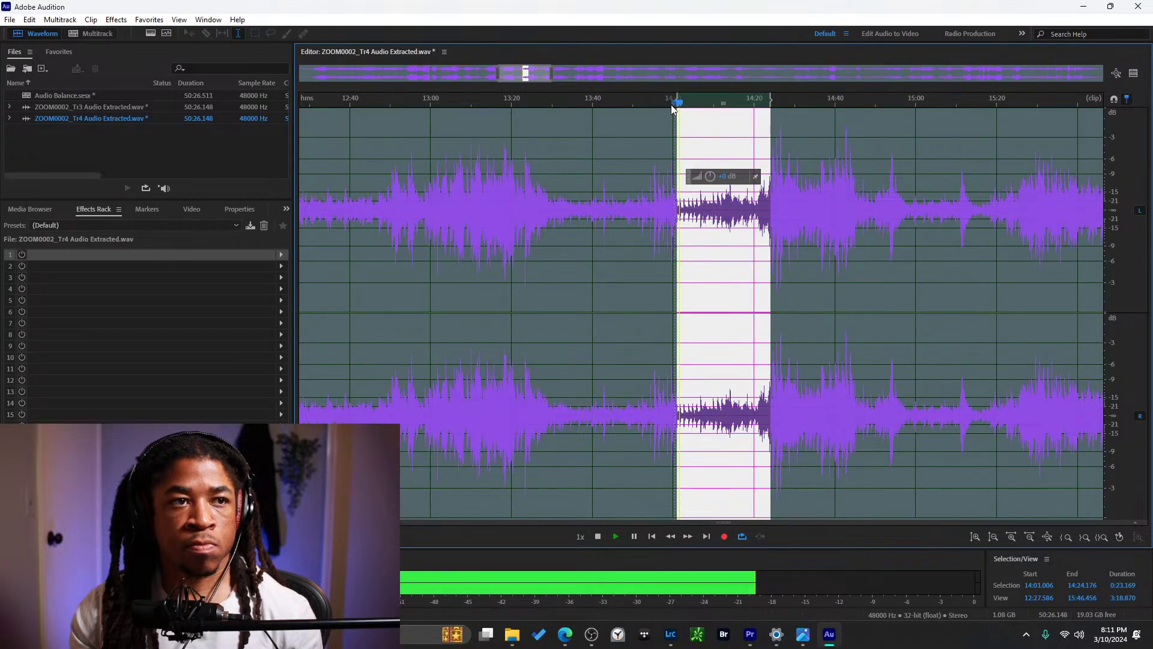
left_click(664, 114)
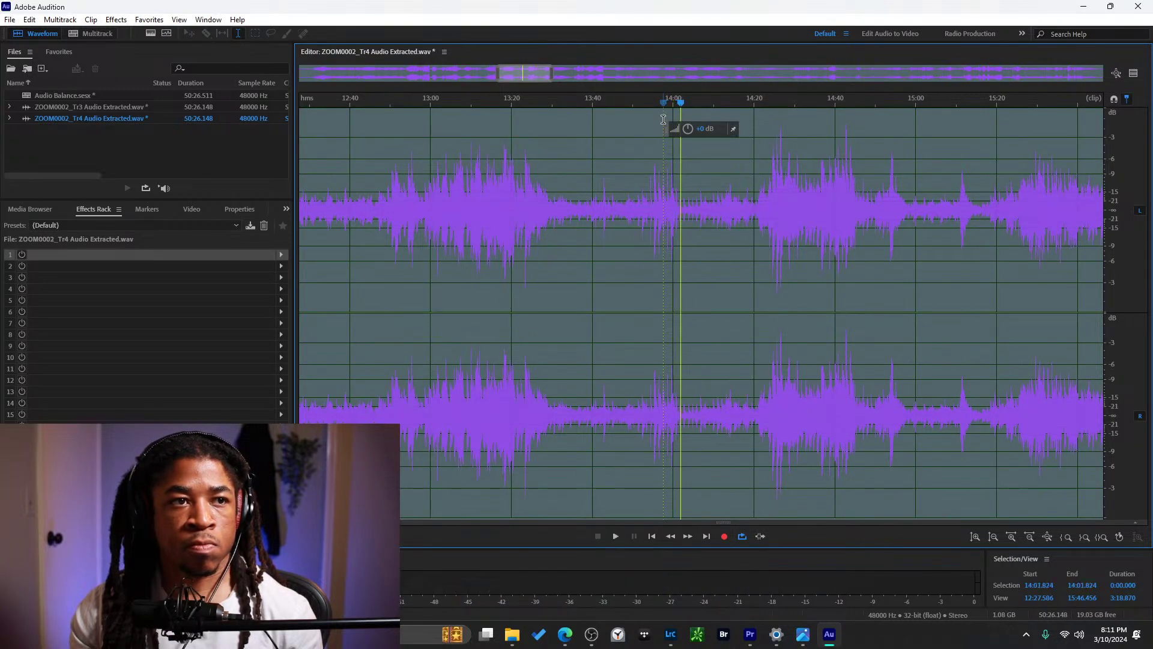
Select the Tr4 passage from about 14:01 to 14:21, raise its volume, and replay the transition from about 14:00.
left_click(671, 141)
key("space")
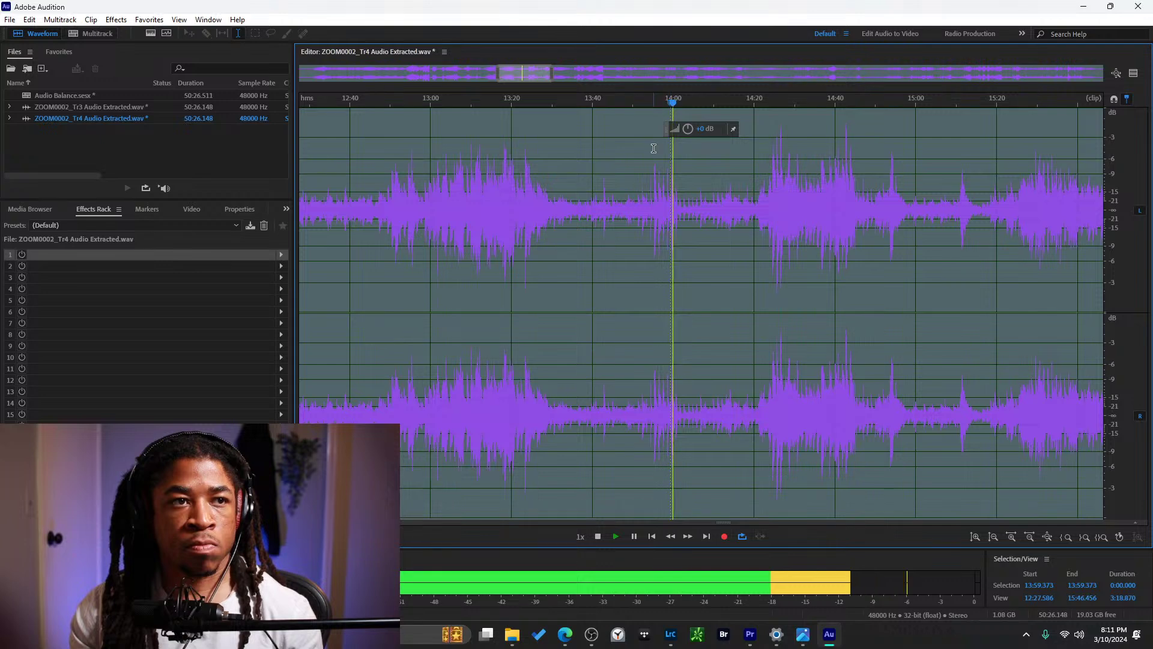
left_click(675, 181)
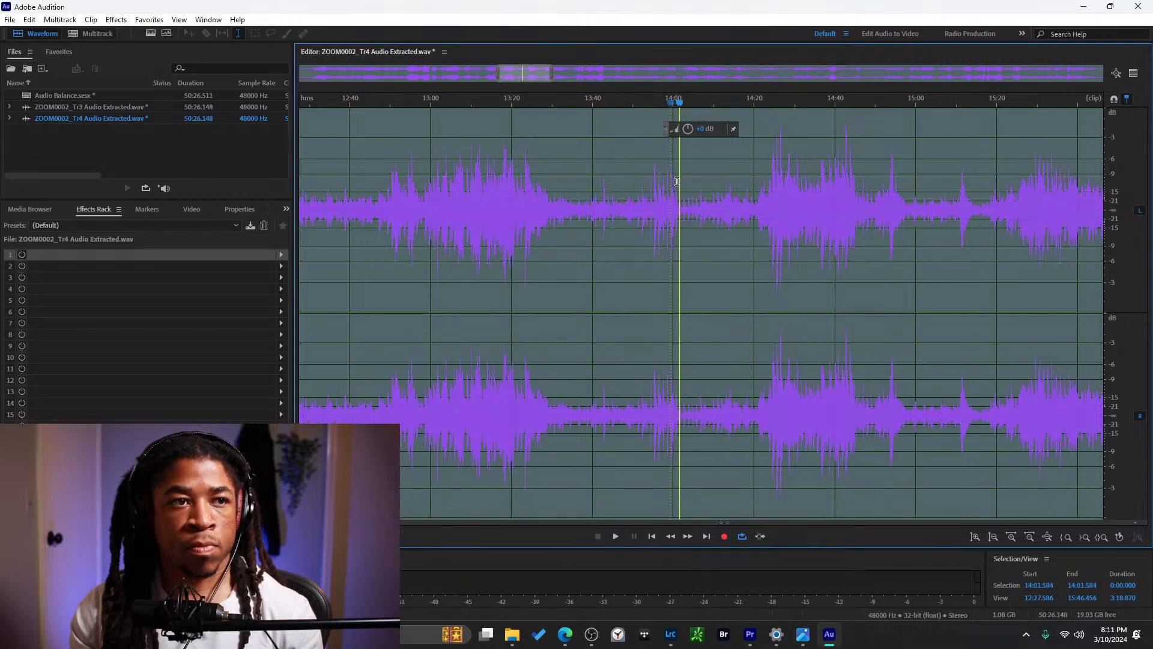
left_click_drag(676, 182, 727, 174)
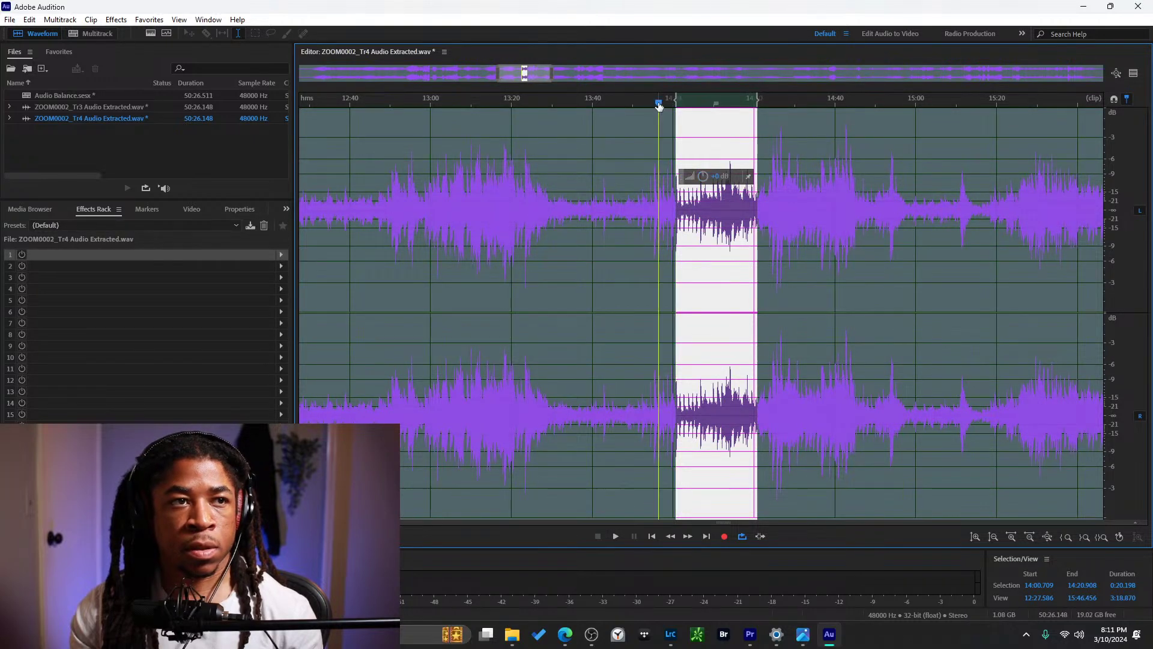
key("space")
left_click(663, 137)
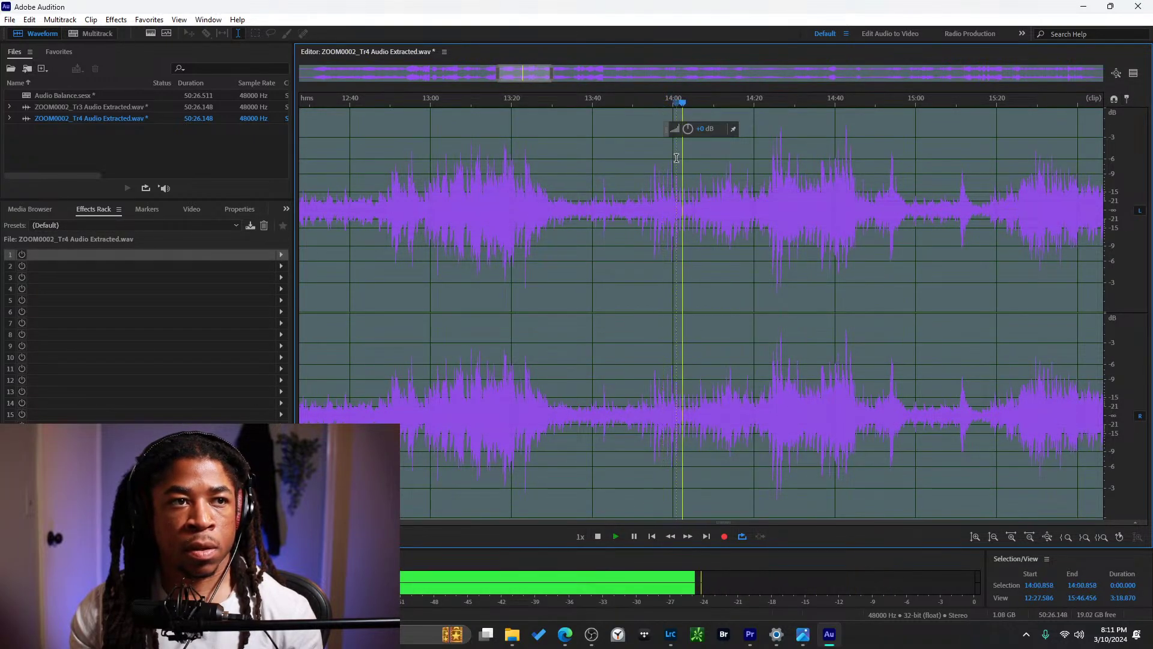
left_click(672, 105)
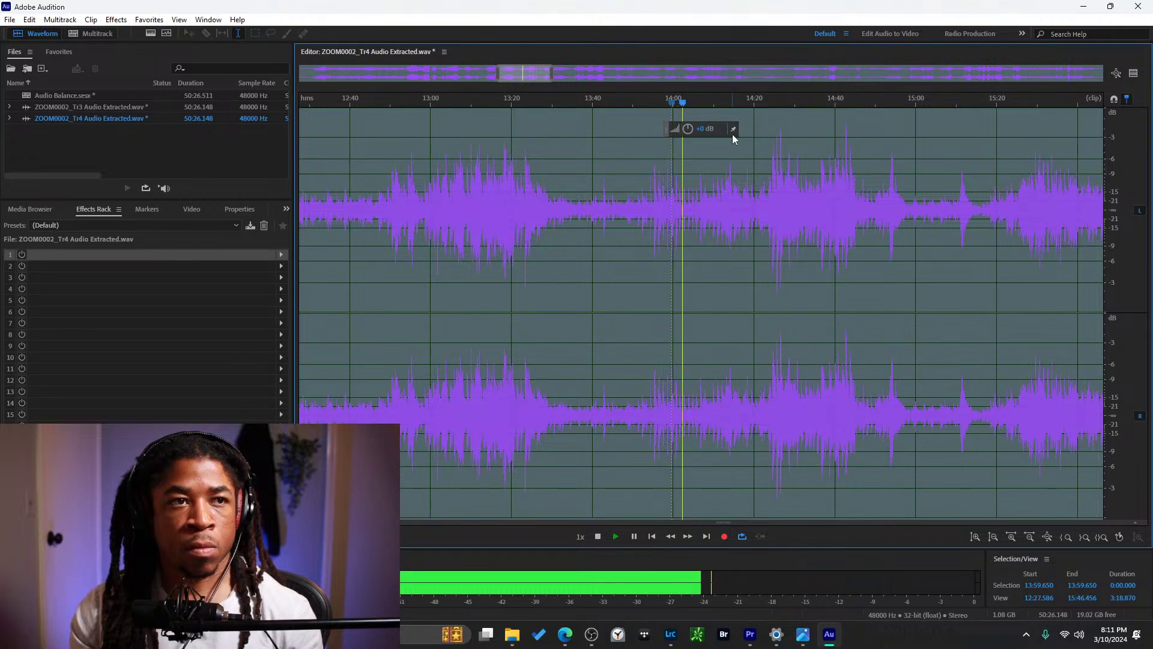
Listen to the Tr4 recording from about 13:28, 14:57 and 16:58 to check its levels between songs.
key("space")
left_click(546, 105)
key("space")
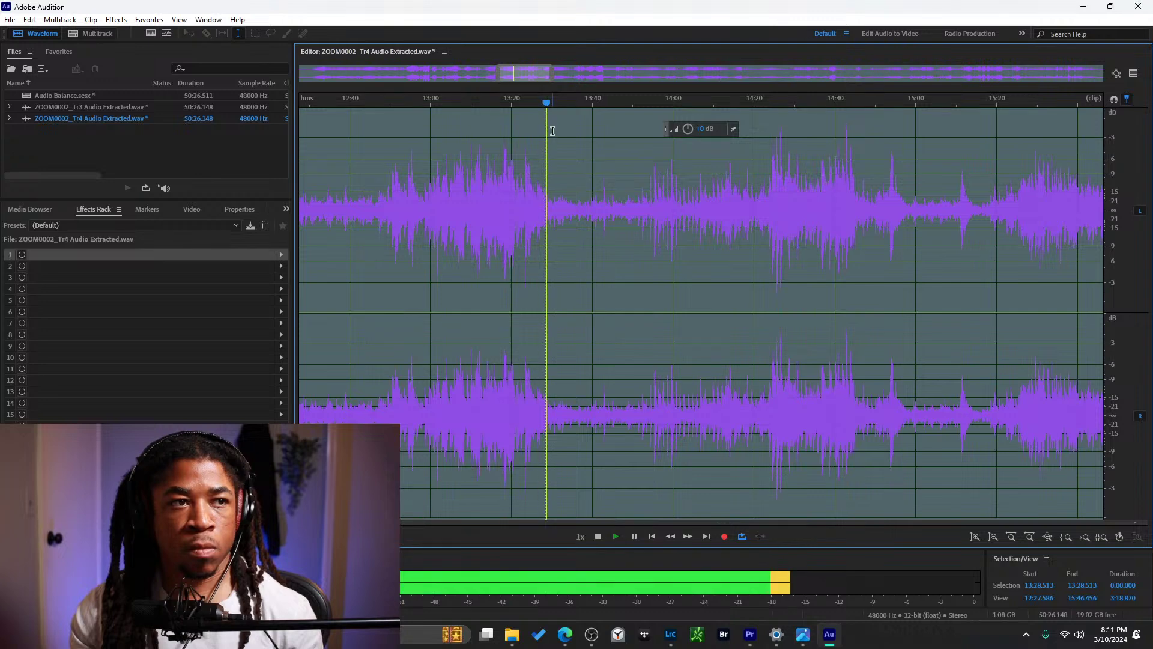
scroll(585, 192, "down", 3)
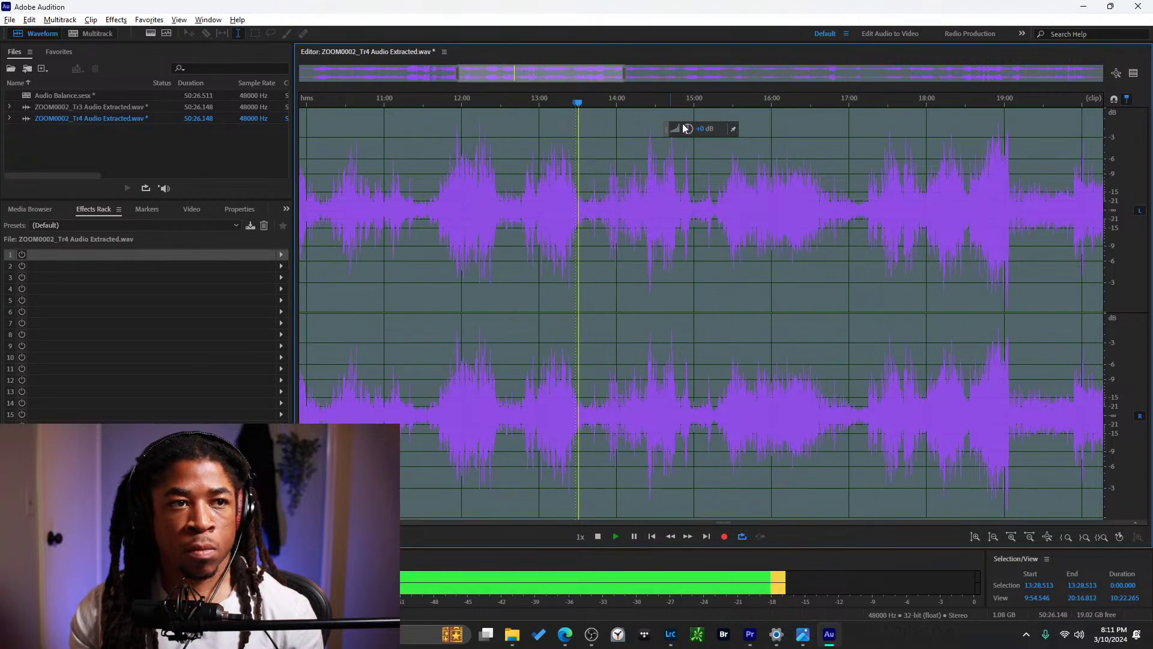
left_click(691, 113)
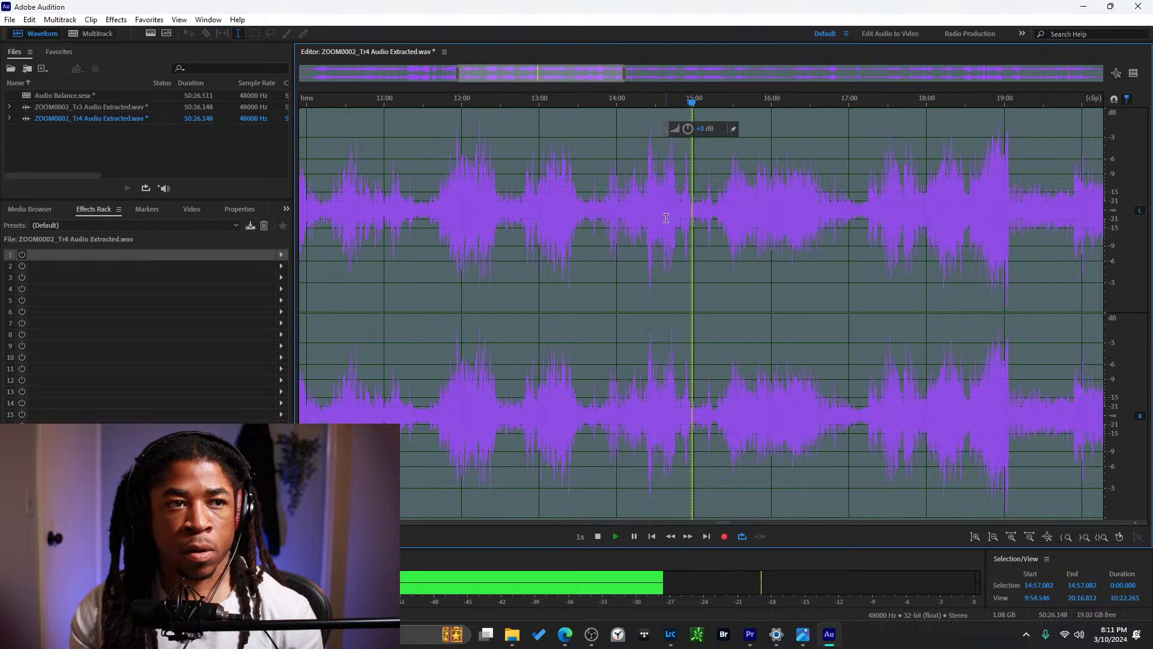
left_click(827, 108)
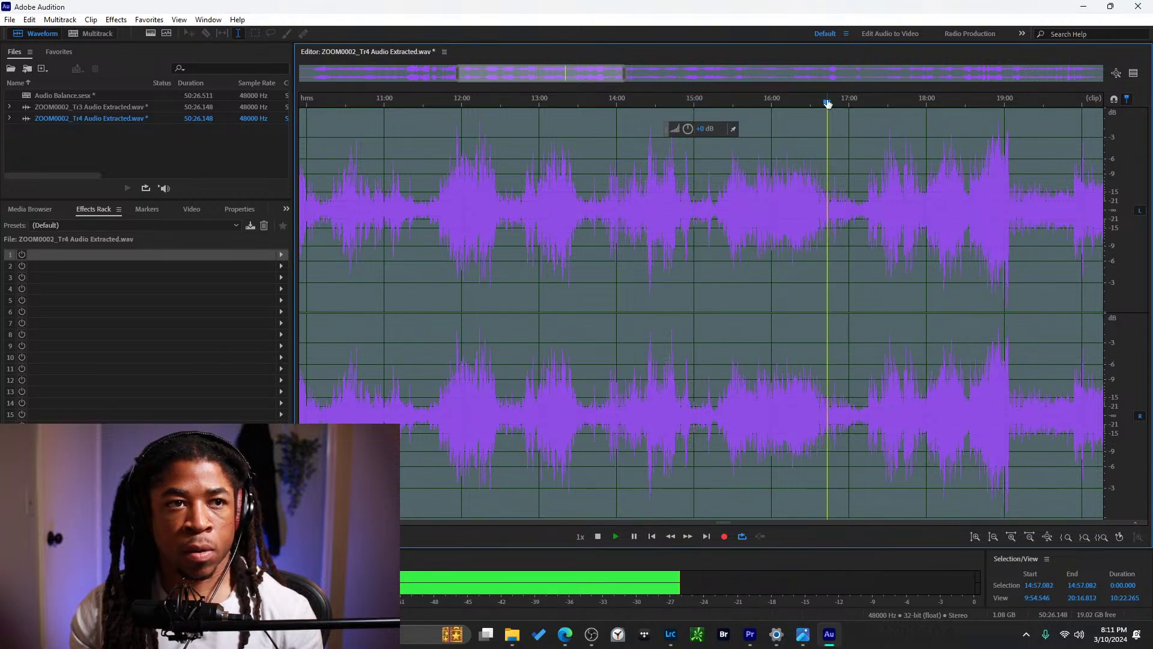
left_click_drag(829, 103, 844, 103)
scroll(648, 200, "down", 5)
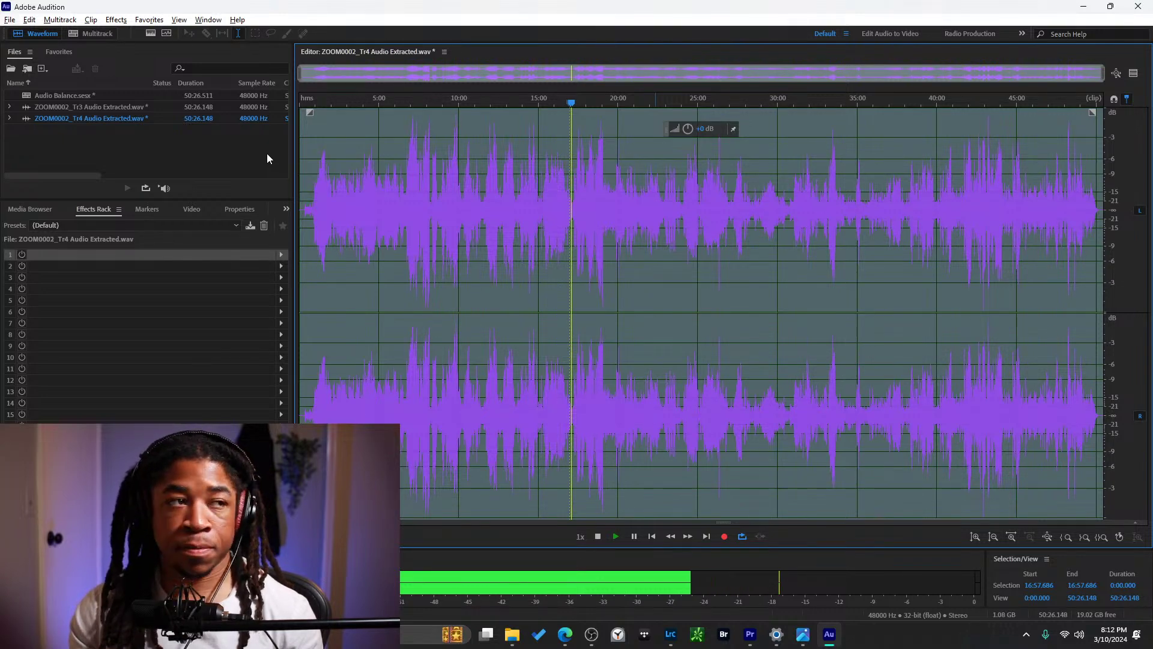
Select the quiet Tr4 passage from about 26:48 to 27:23 and replay the transition into it from about 26:46.
left_click(726, 104)
scroll(726, 194, "up", 3)
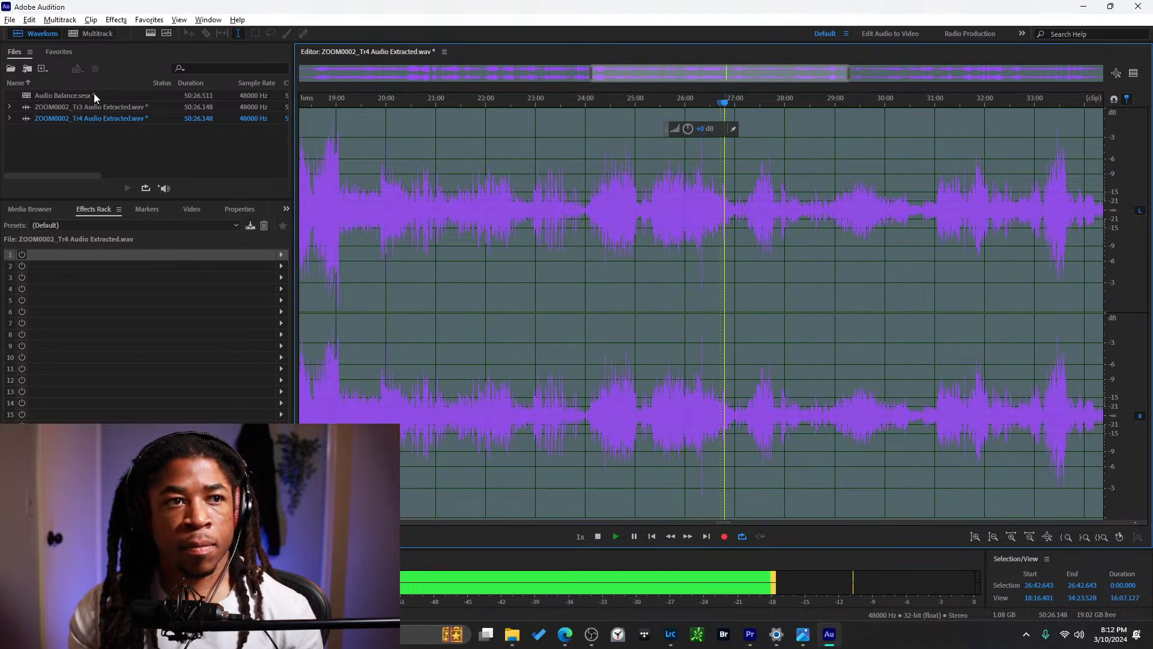
left_click_drag(724, 175, 744, 168)
left_click(727, 155)
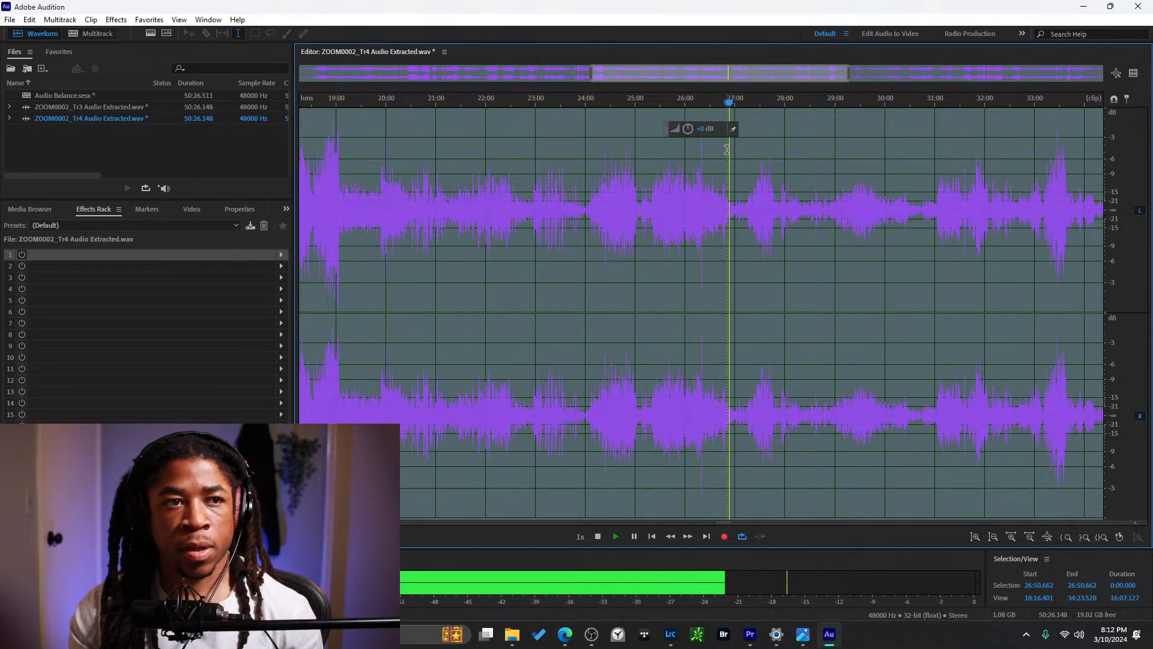
scroll(721, 169, "up", 3)
left_click_drag(720, 191, 809, 191)
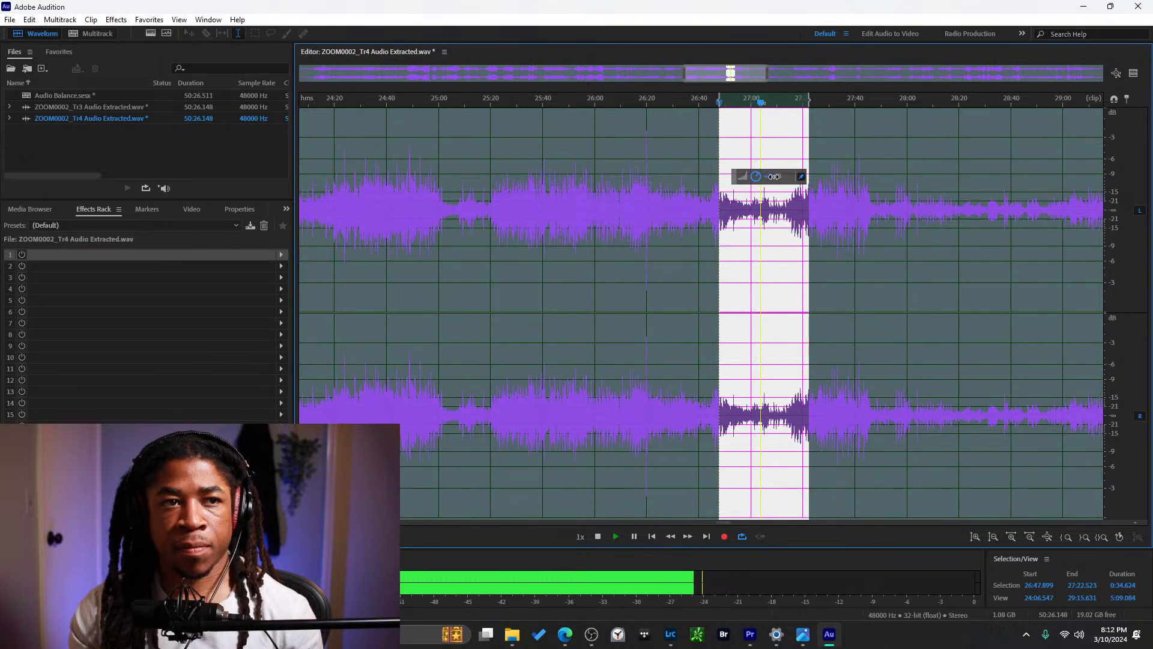
left_click(719, 101)
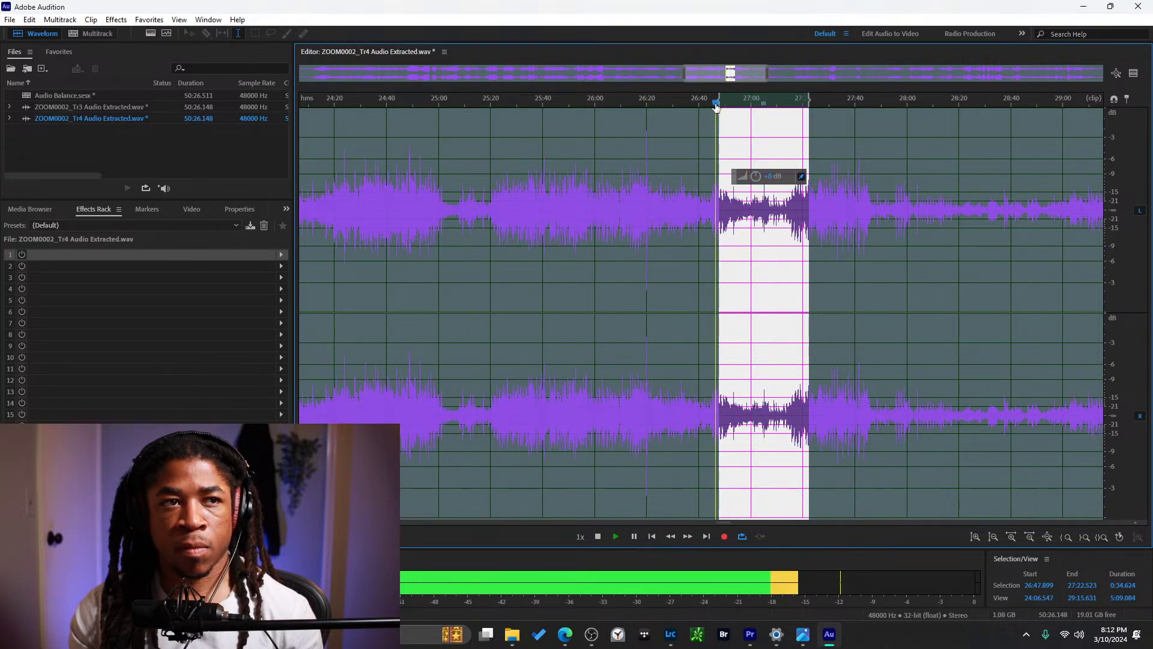
left_click(714, 117)
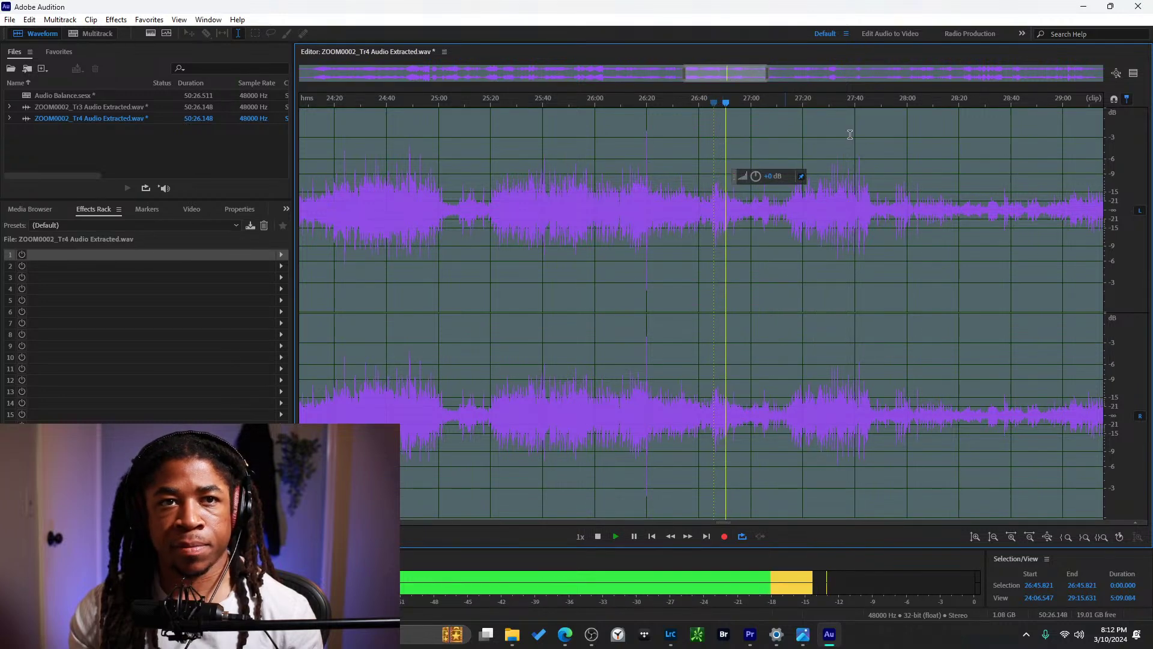
Fit the whole Tr4 waveform in view and briefly show the Preview Editor before hiding it again.
left_click(1116, 73)
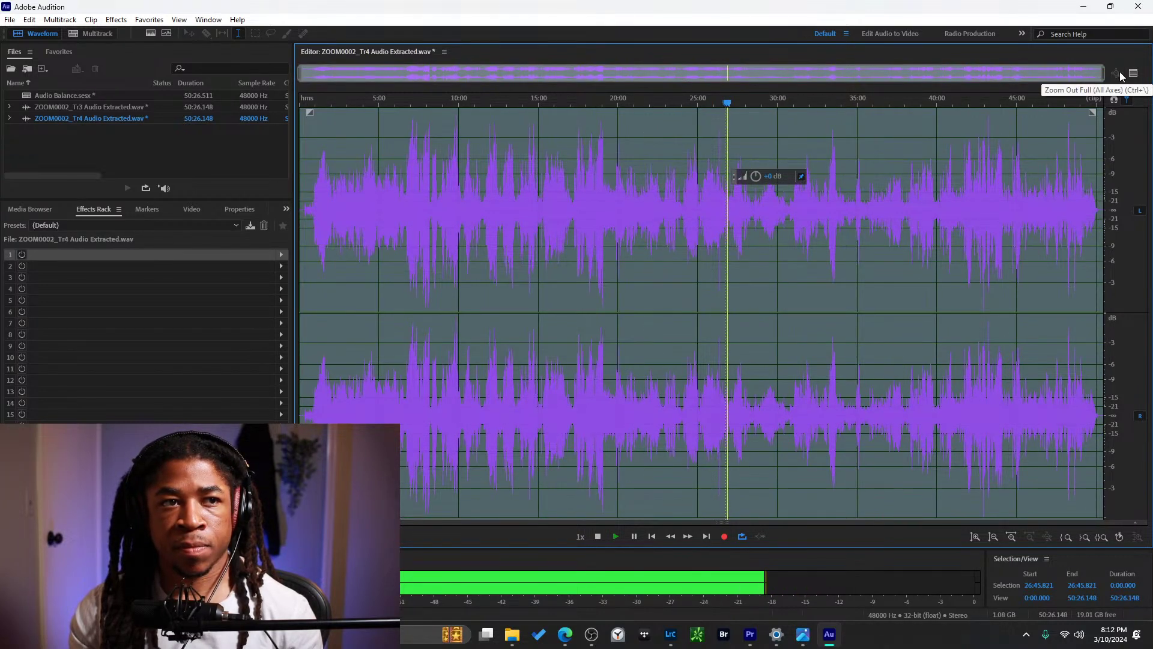
left_click(1133, 73)
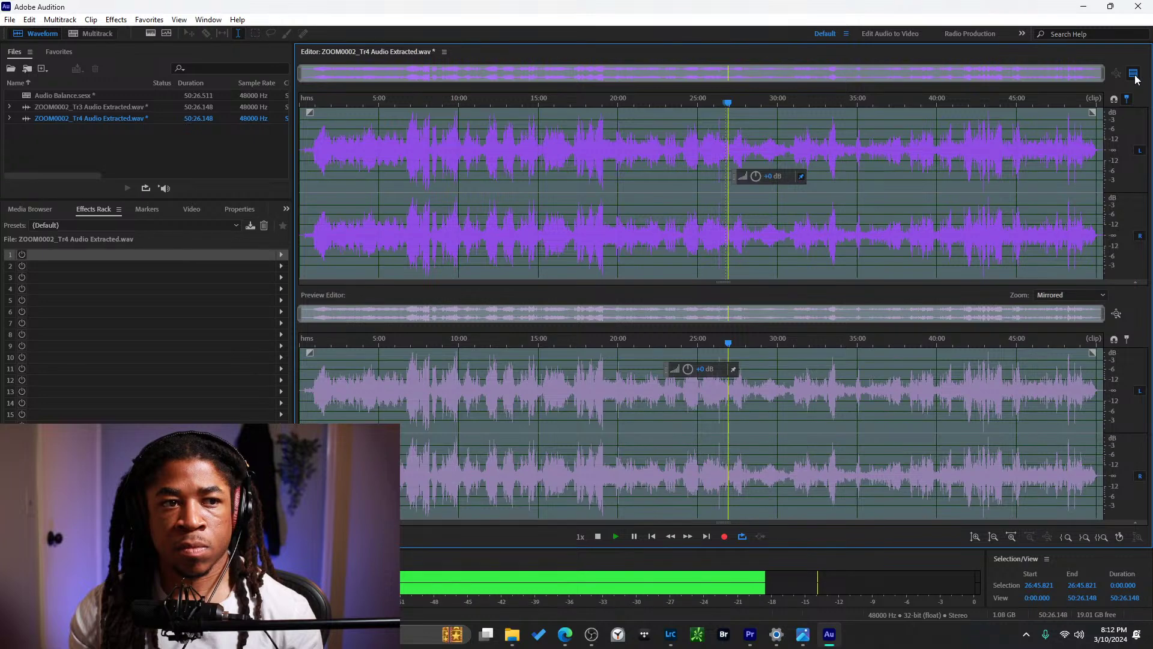
left_click(1134, 75)
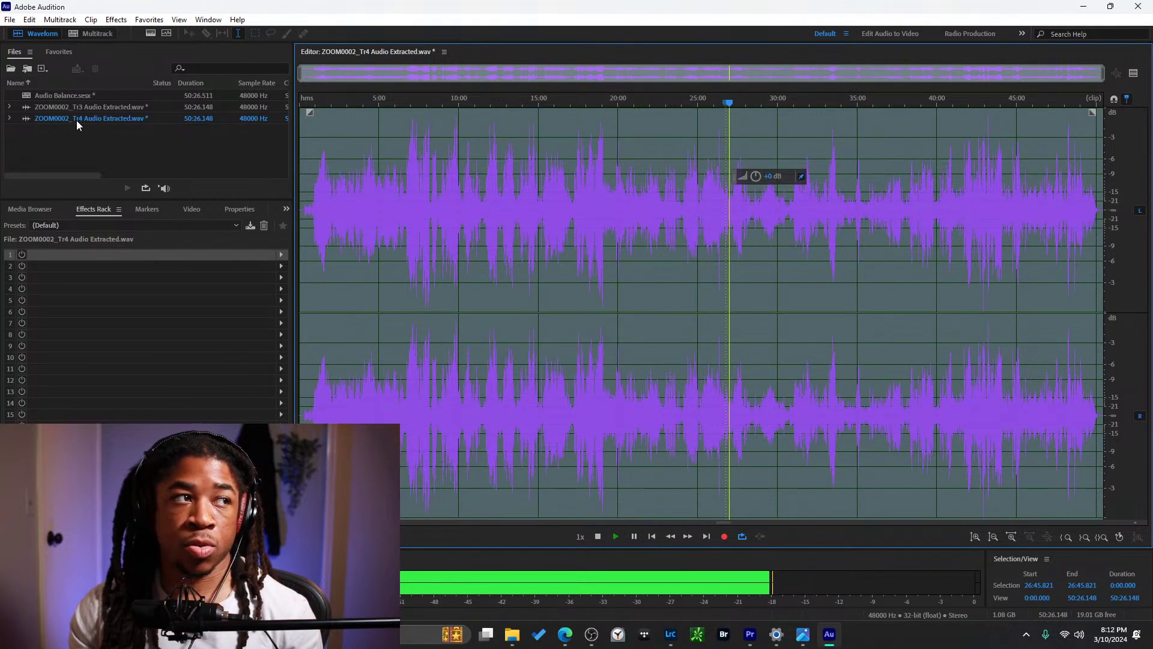
Return to the Audio Balance.sesx multitrack session and fit its whole timeline in view.
double_click(90, 95)
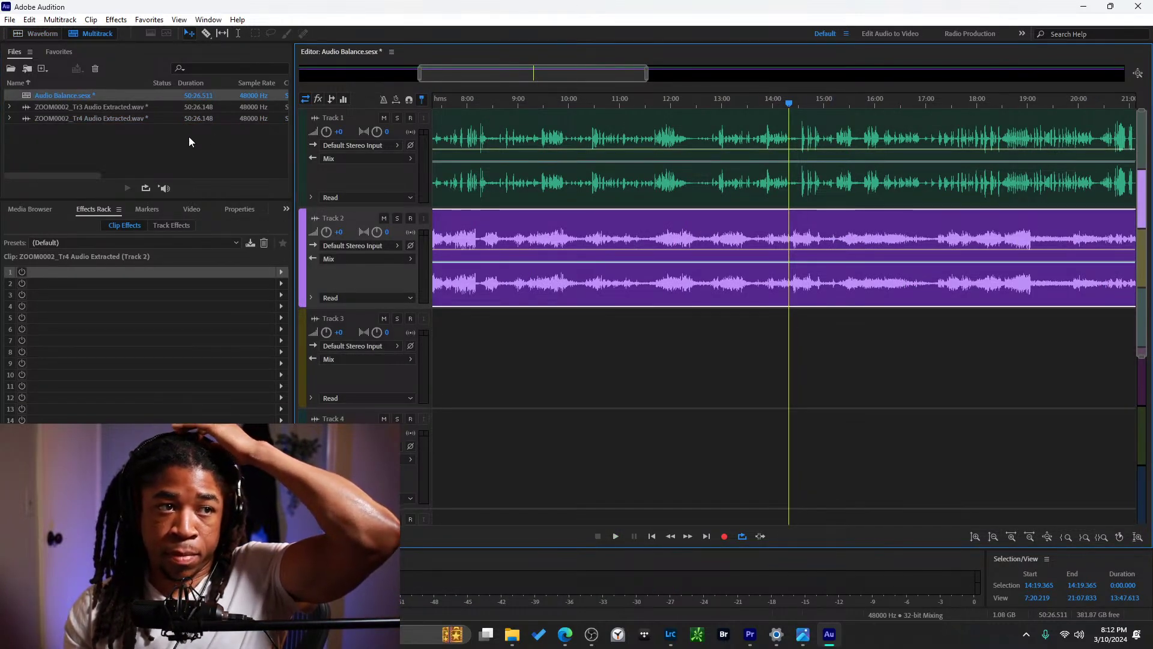
left_click(118, 120)
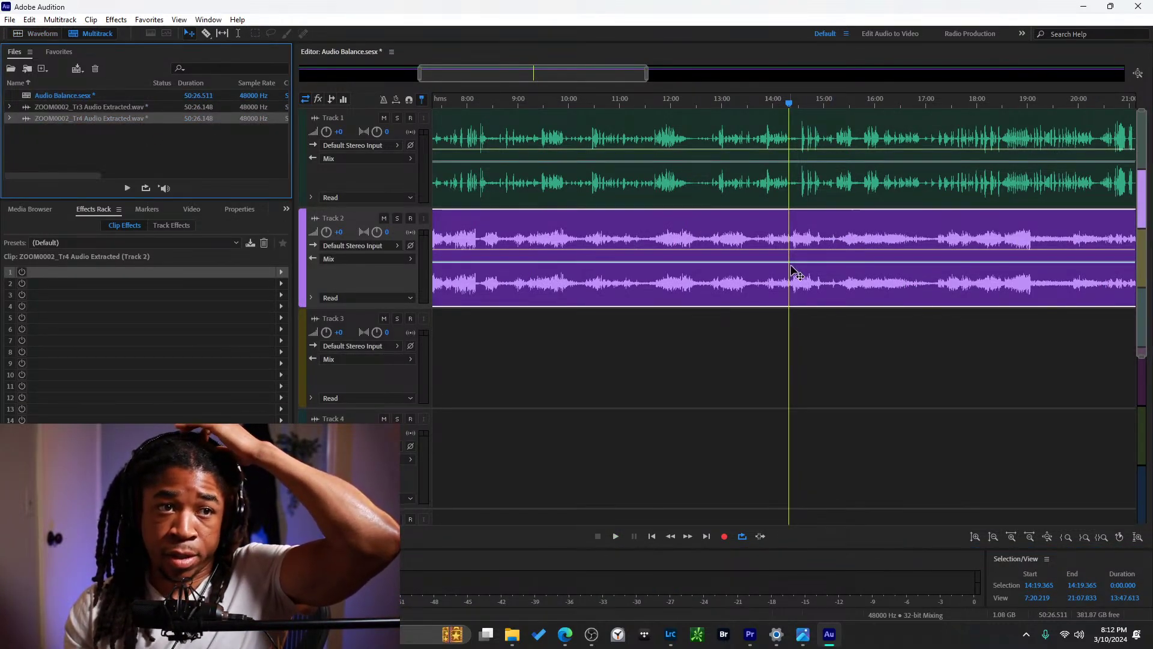
left_click(755, 95)
left_click(650, 77)
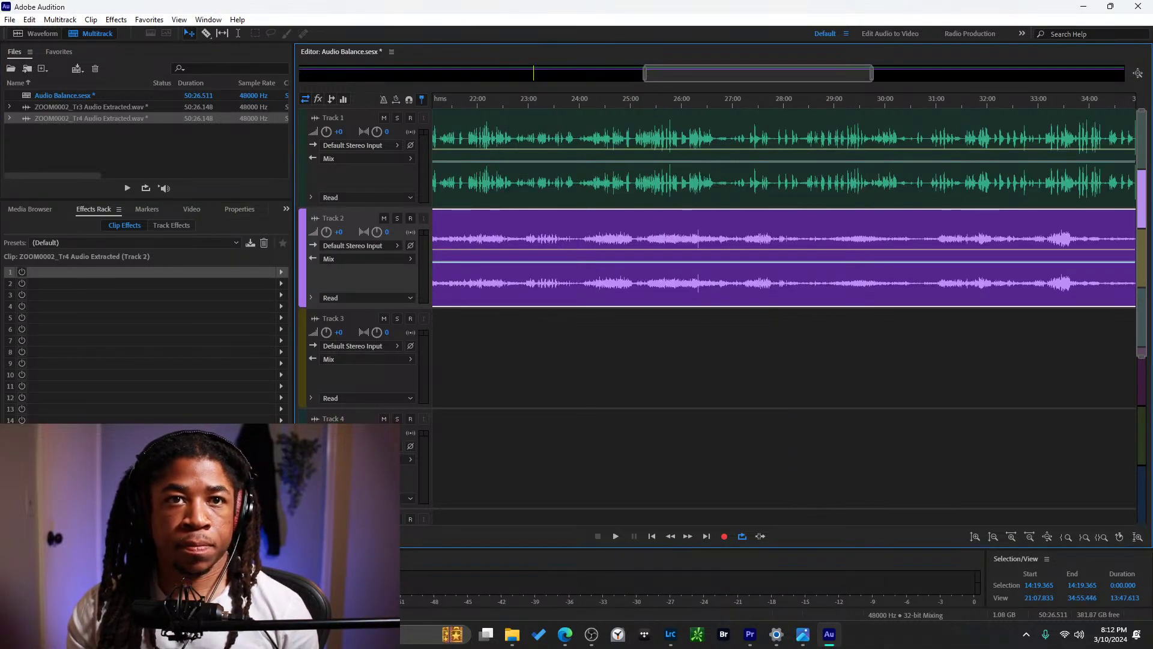
left_click(1138, 74)
Play the session from about 14:19 and select the Tr4 clip on Track 2.
key("space")
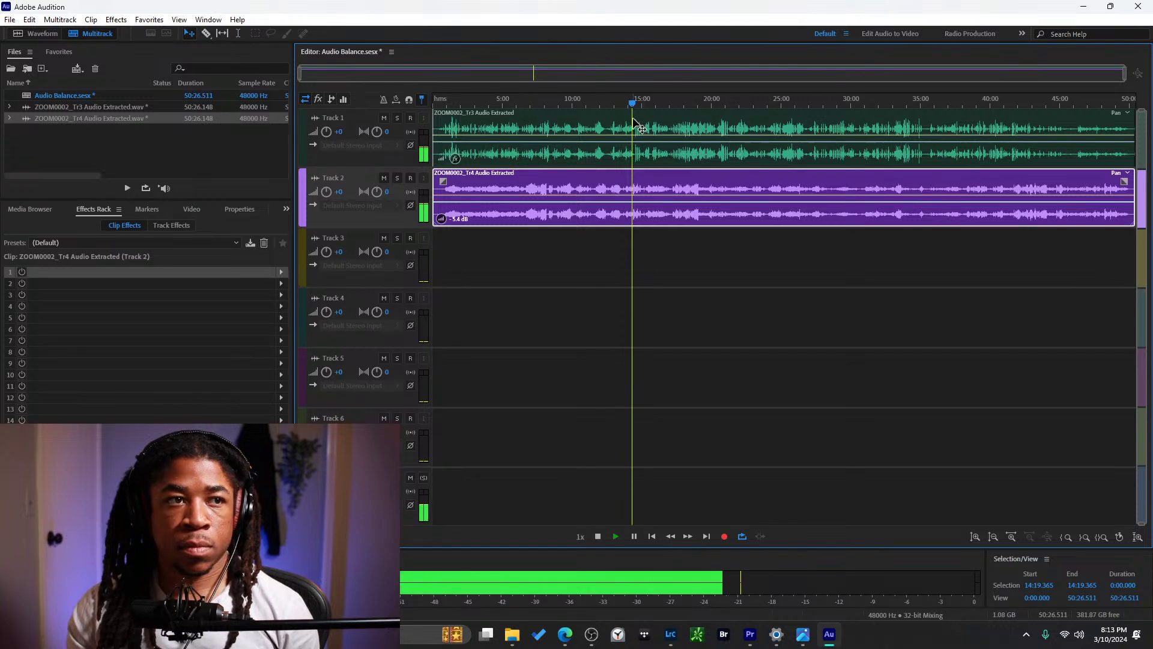
scroll(628, 167, "up", 4)
scroll(628, 167, "down", 3)
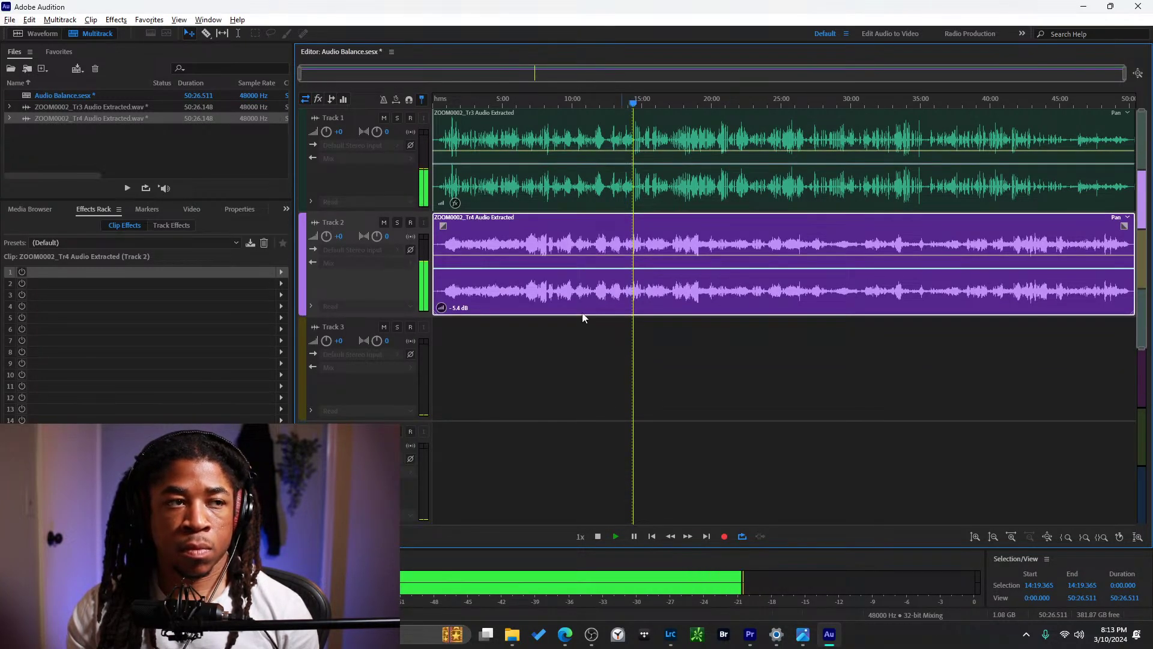
left_click(549, 319)
left_click(549, 301)
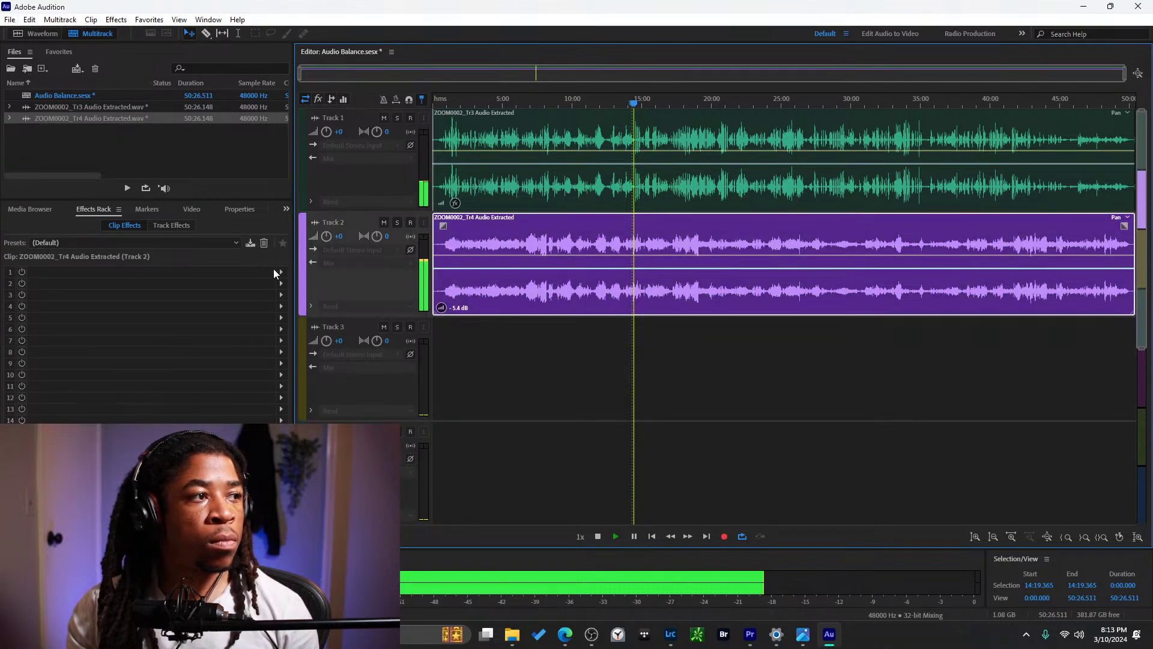
left_click(281, 273)
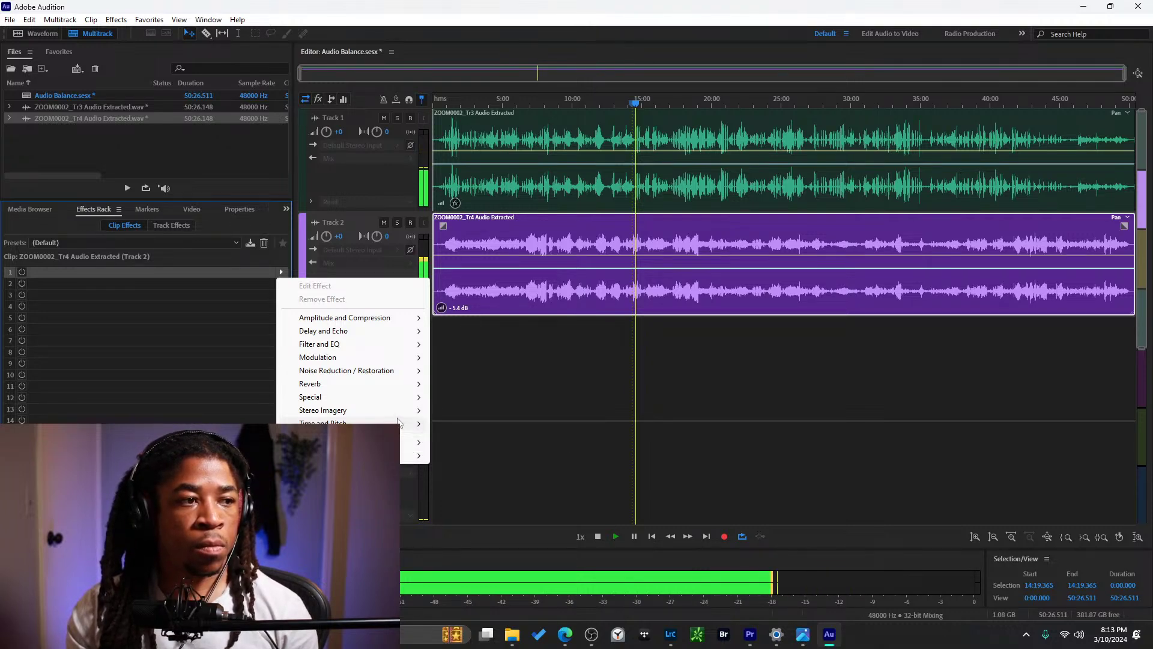
mouse_move(398, 421)
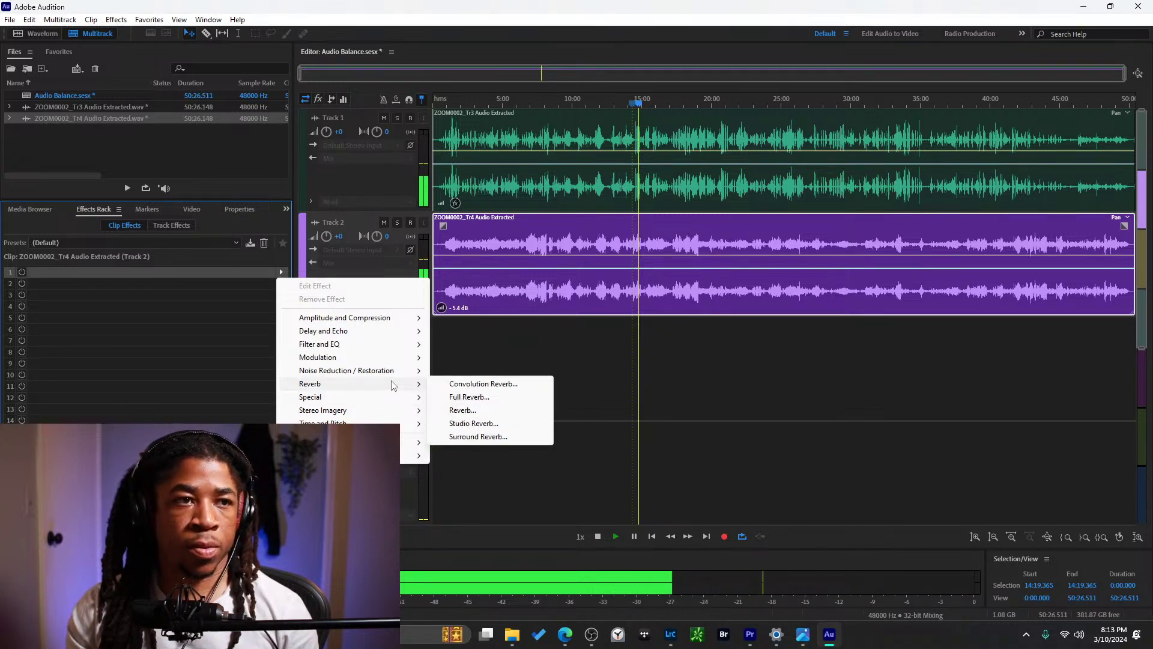
left_click(665, 334)
Split the Tr4 clip at about 14:46 and 15:27 and set the middle piece's clip gain to -0.6 dB.
scroll(655, 300, "up", 3)
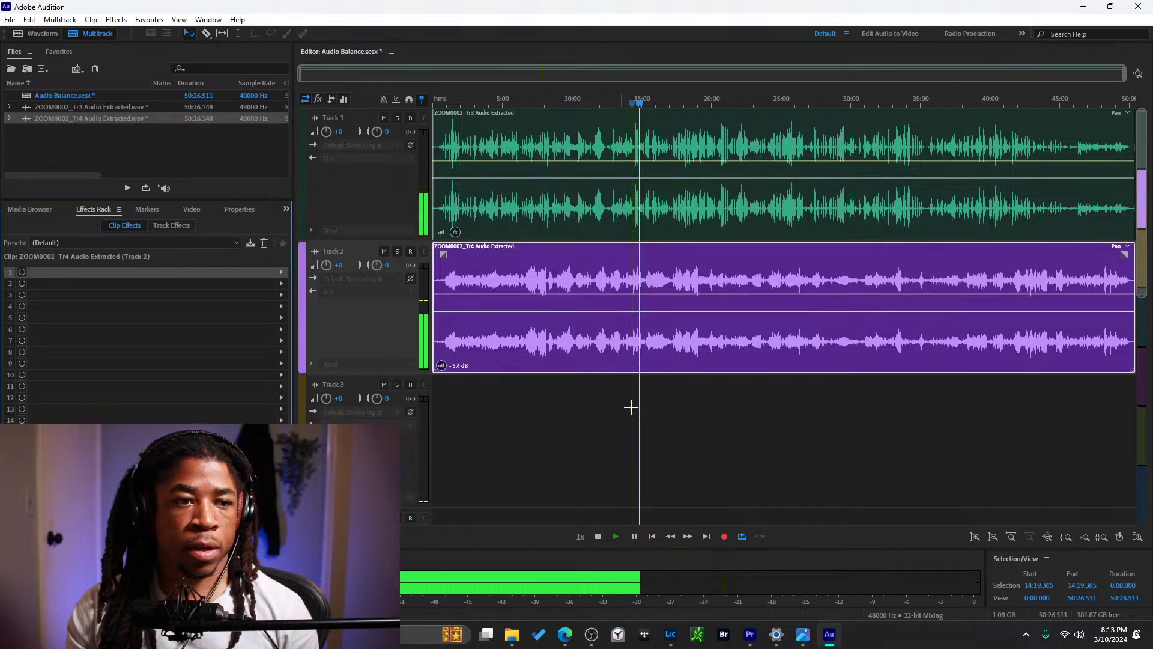
left_click_drag(302, 74, 470, 84)
left_click_drag(1109, 84, 648, 127)
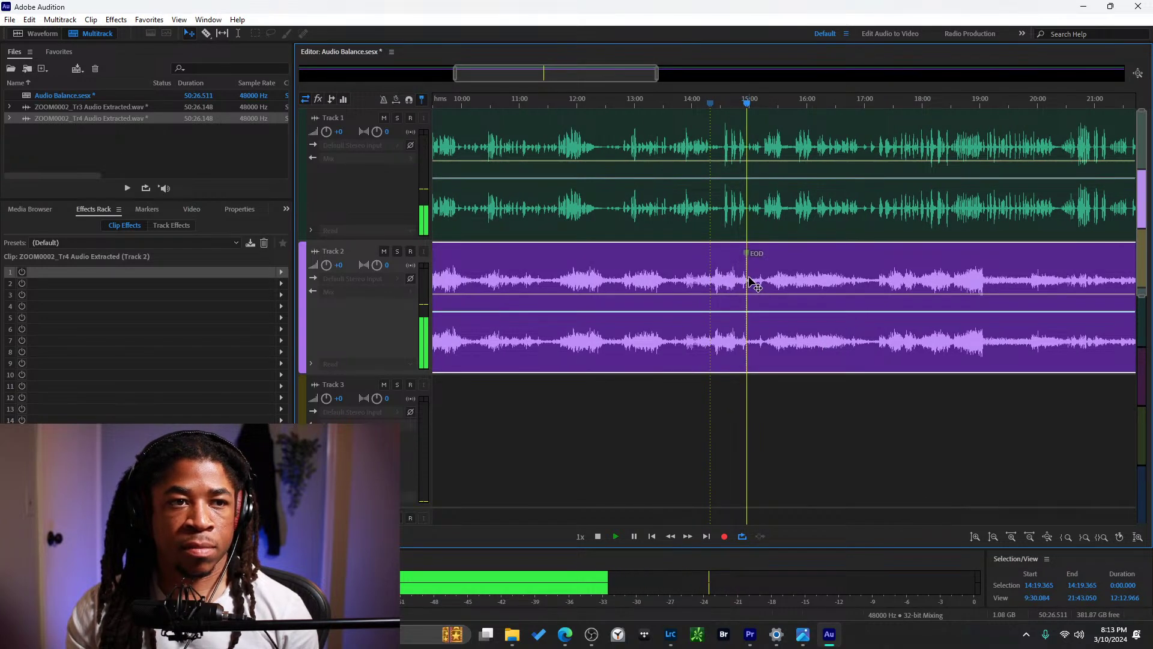
key("r")
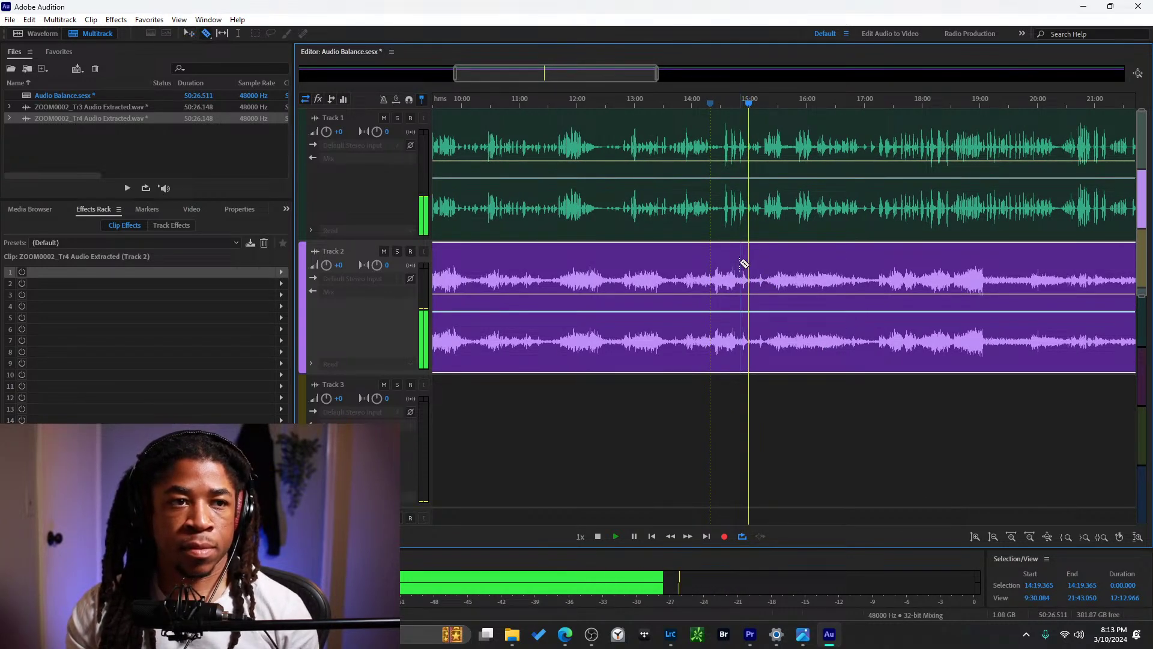
left_click(736, 264)
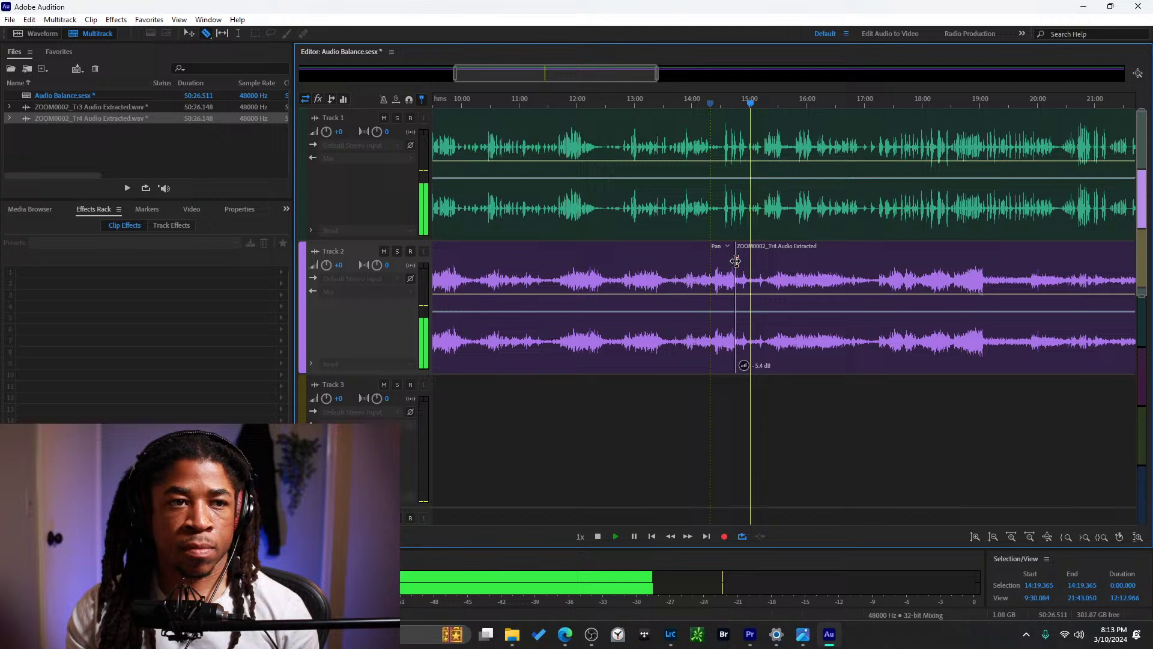
left_click(776, 264)
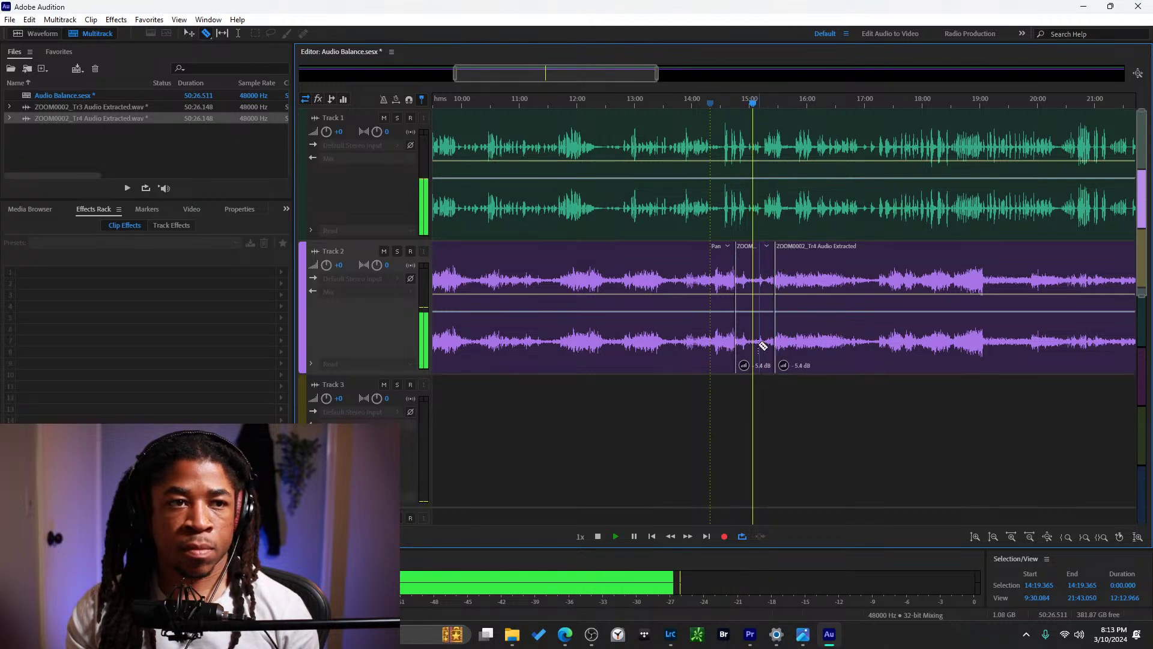
left_click_drag(746, 365, 762, 358)
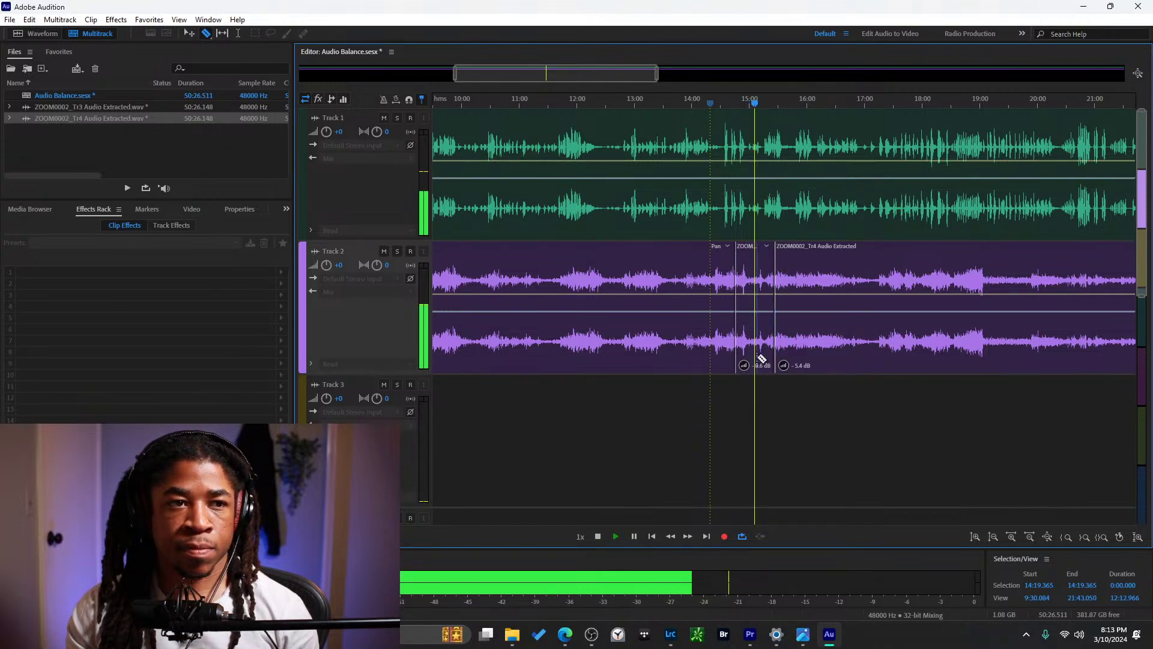
Try crossfading the middle Tr4 piece by extending its start back to about 14:36, and audition it from about 14:30.
key("v")
left_click(747, 277)
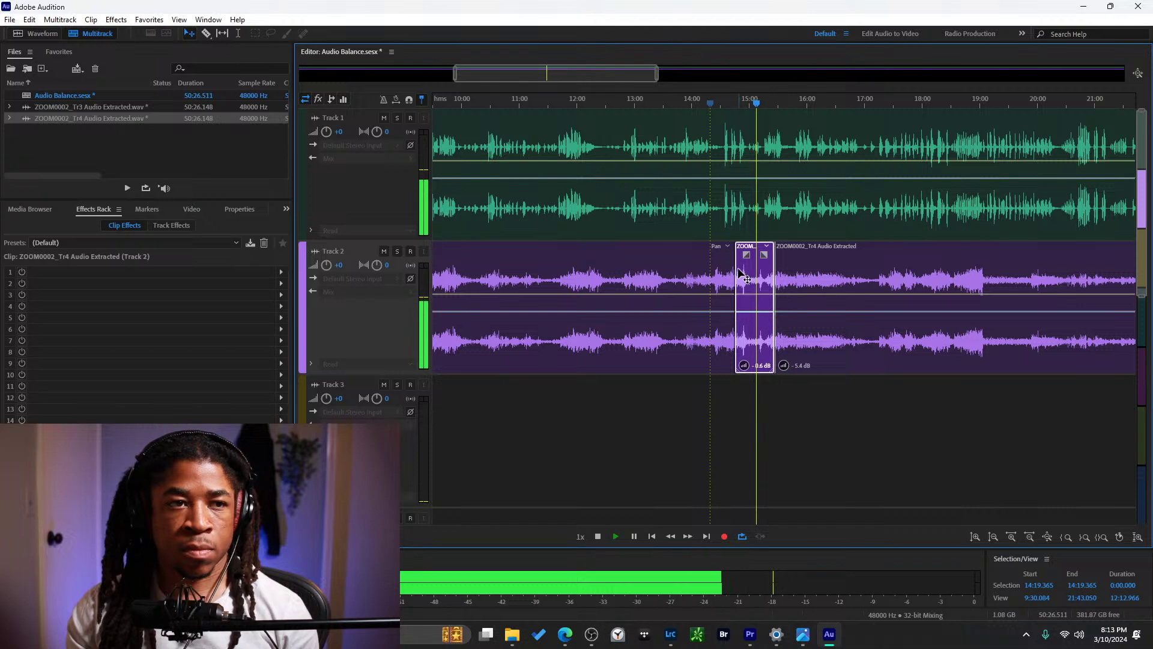
left_click_drag(737, 263, 727, 261)
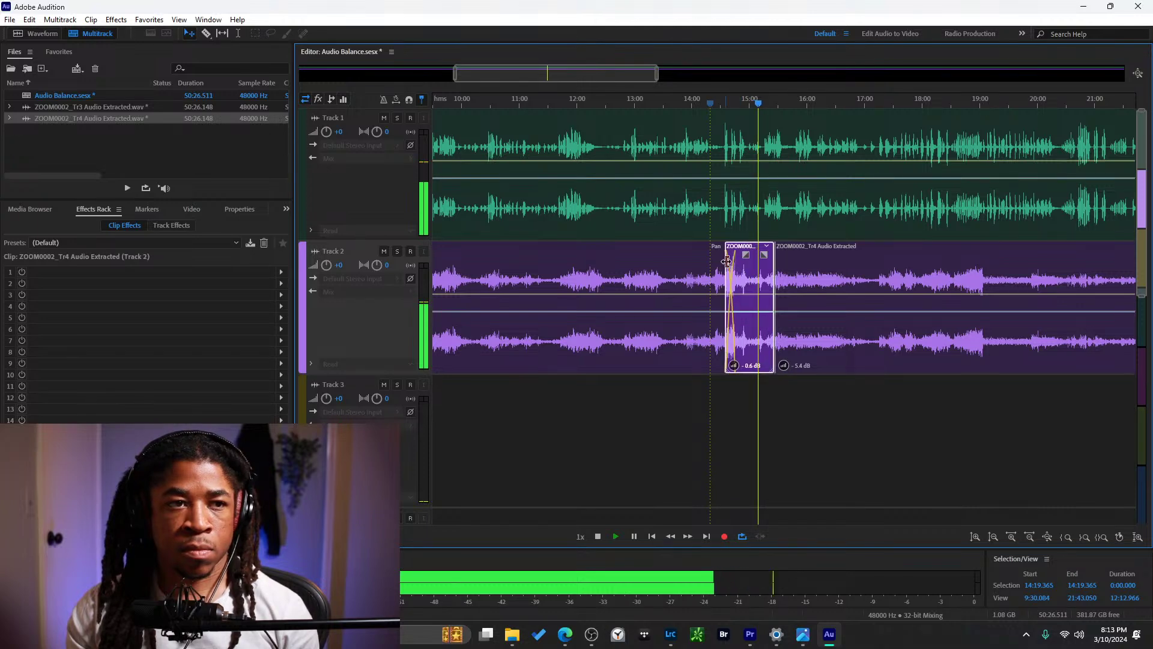
left_click(721, 102)
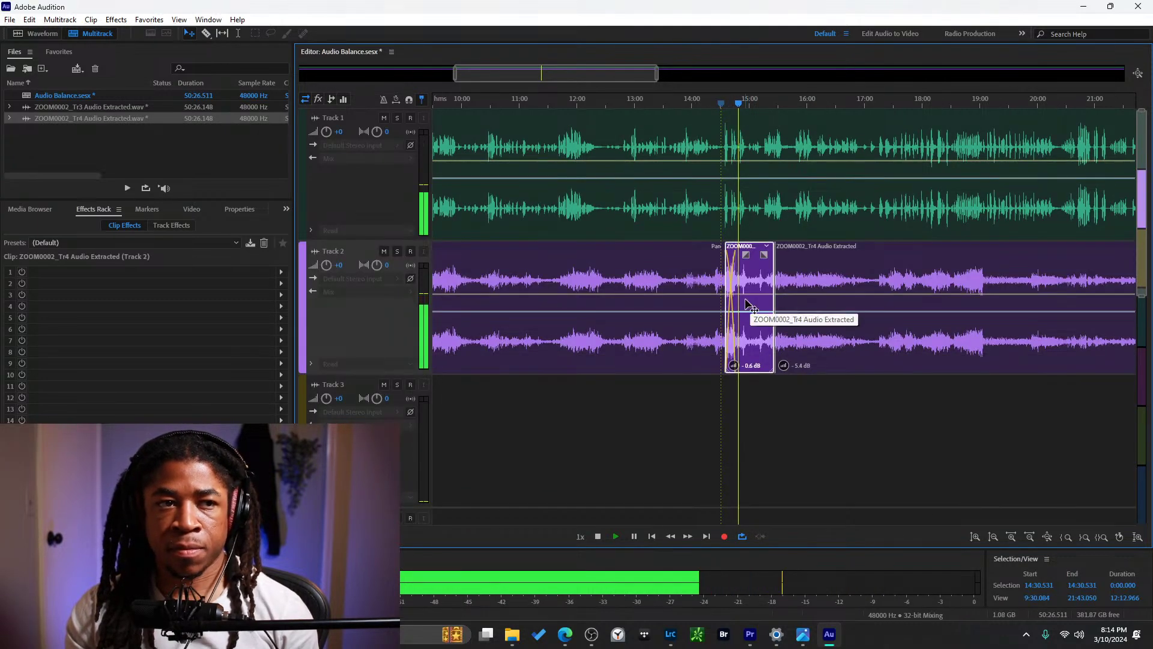
left_click_drag(727, 301, 737, 300)
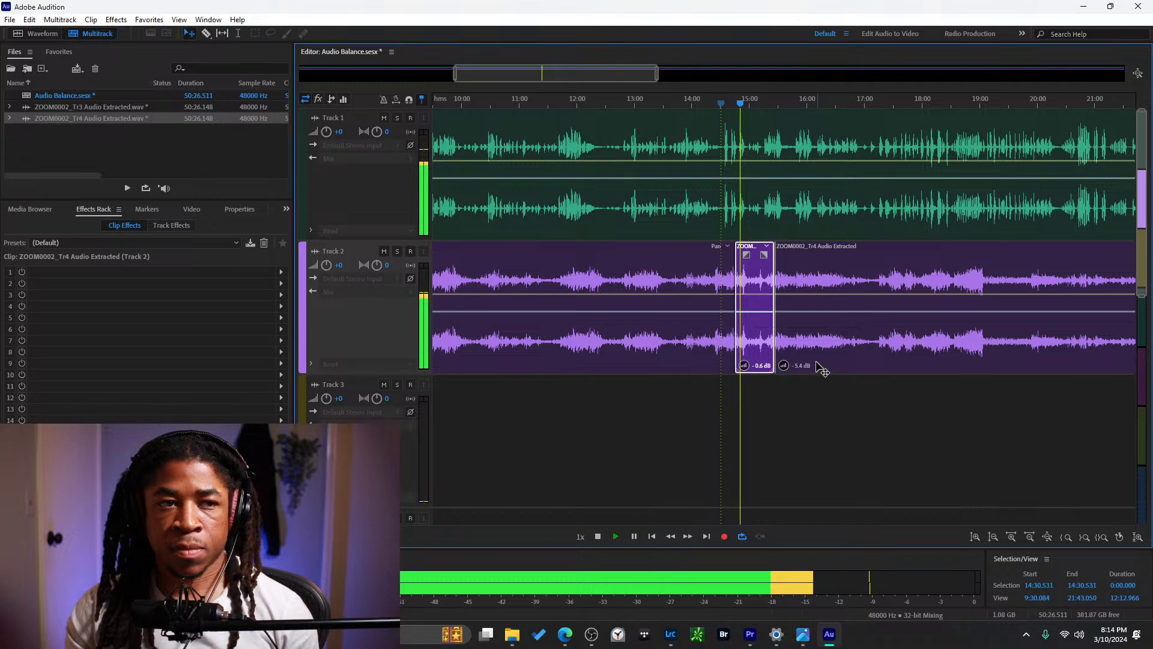
Extend the first Tr4 clip's end to about 14:54 to crossfade into the middle piece, and replay from about 14:36.
scroll(728, 288, "up", 4)
scroll(729, 289, "down", 4)
left_click_drag(732, 279, 743, 269)
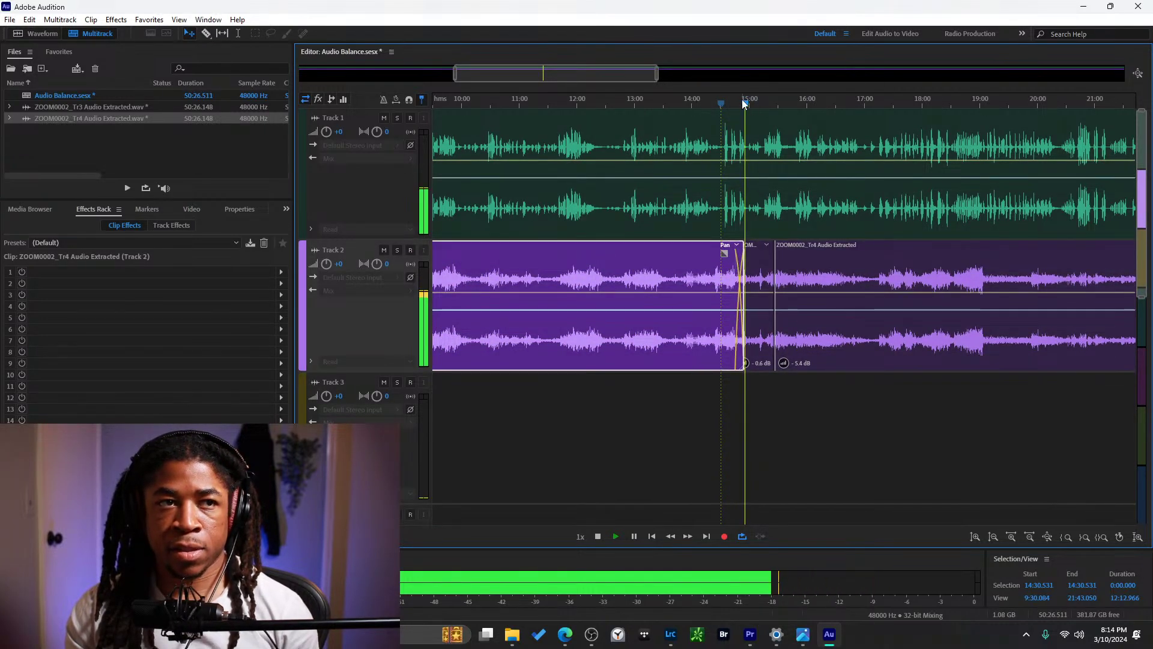
left_click(728, 103)
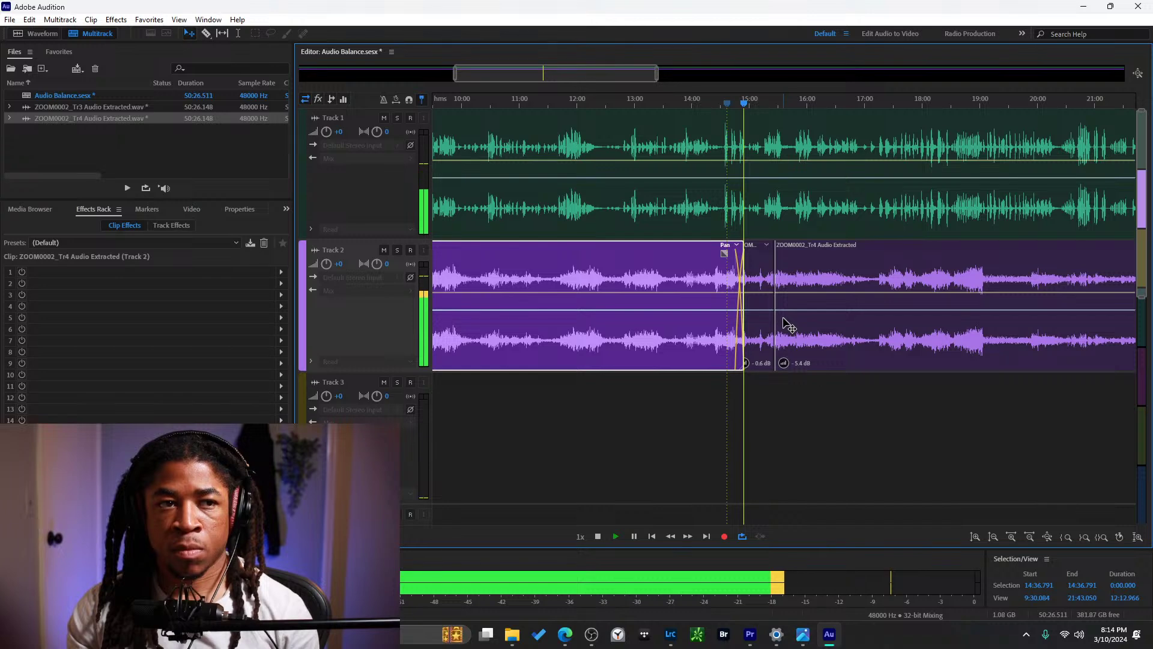
Select the middle Tr4 piece and keep listening from about 15:00 with a wider stretch of the timeline in view.
left_click(768, 387)
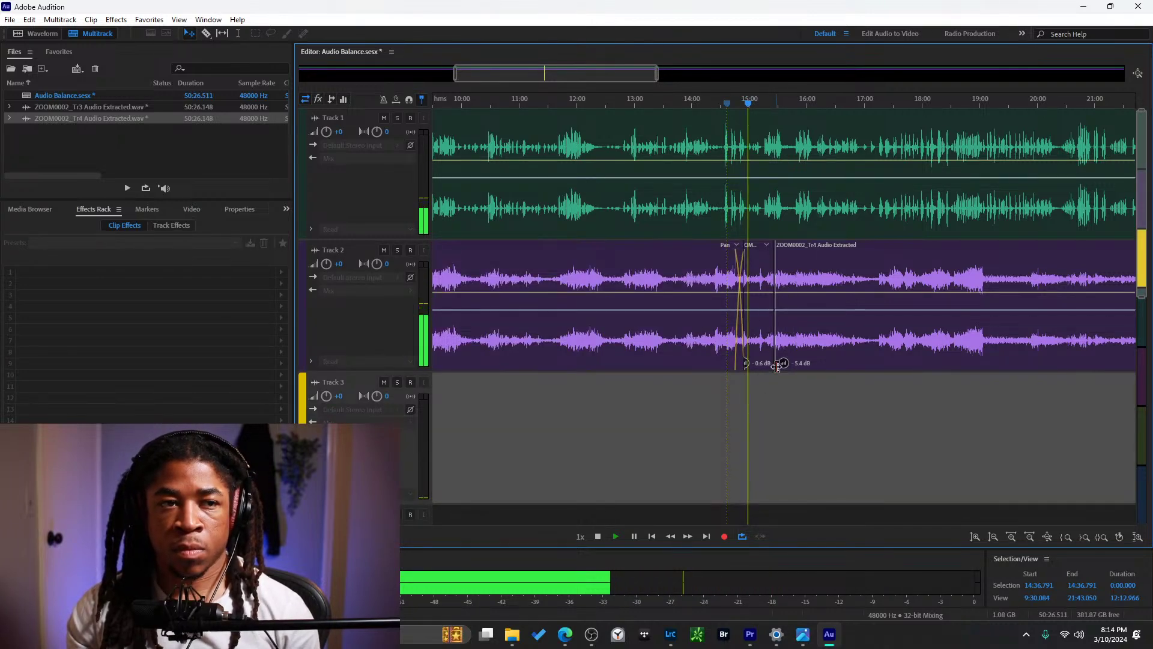
key("space")
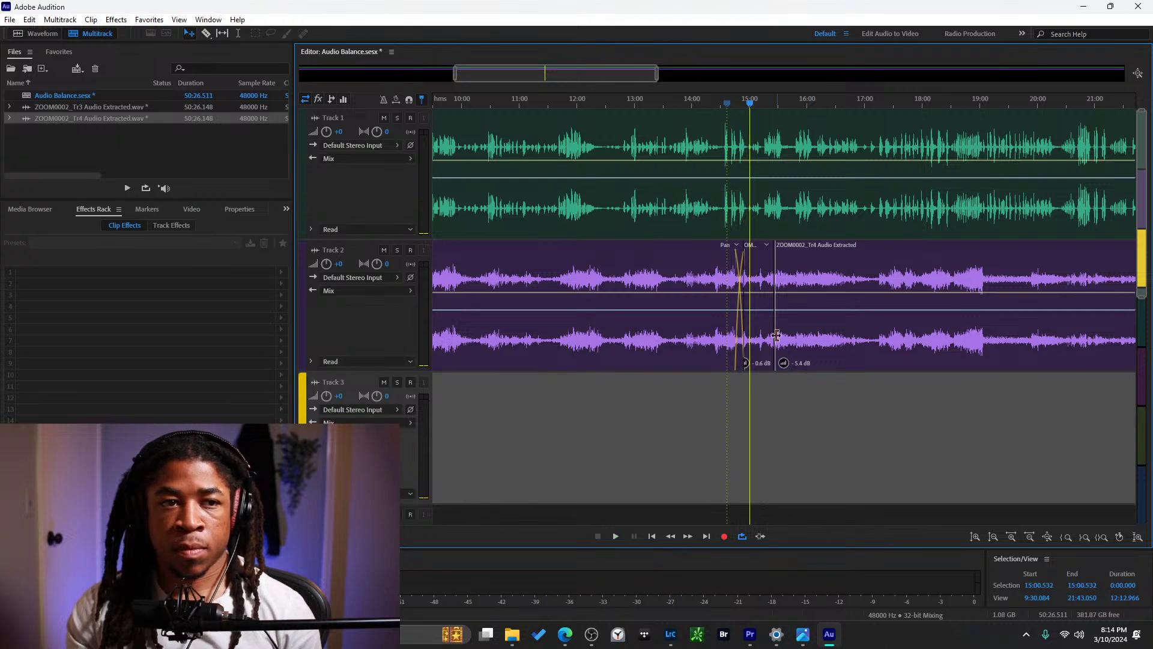
left_click(767, 332)
key("space")
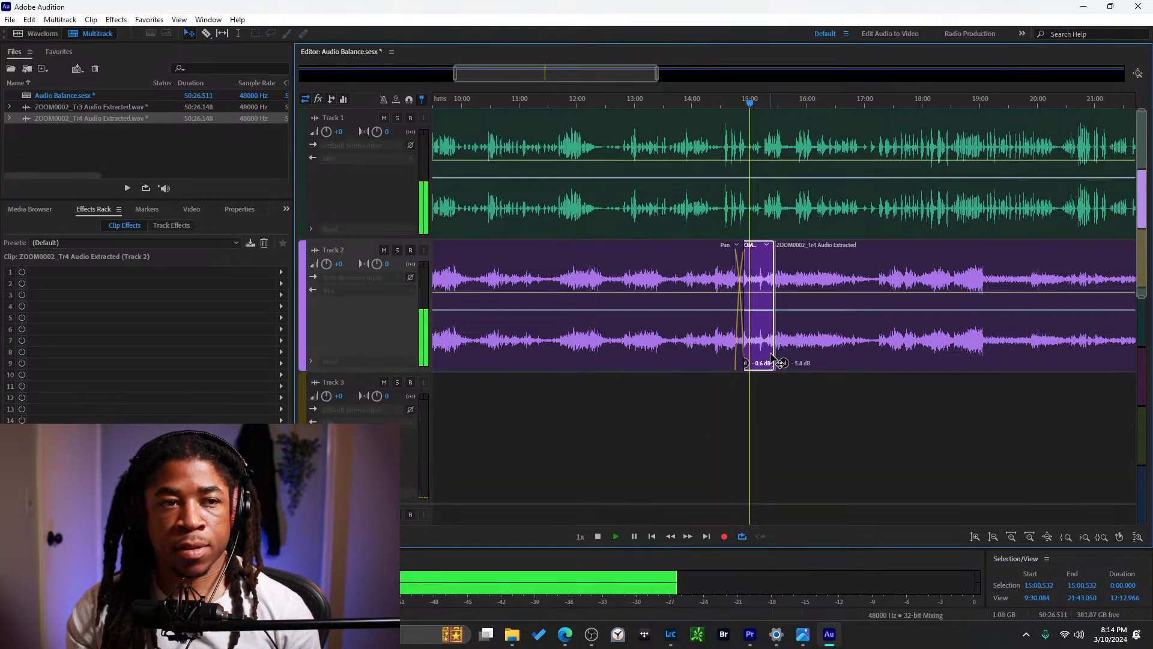
scroll(772, 352, "down", 3)
scroll(772, 353, "up", 3)
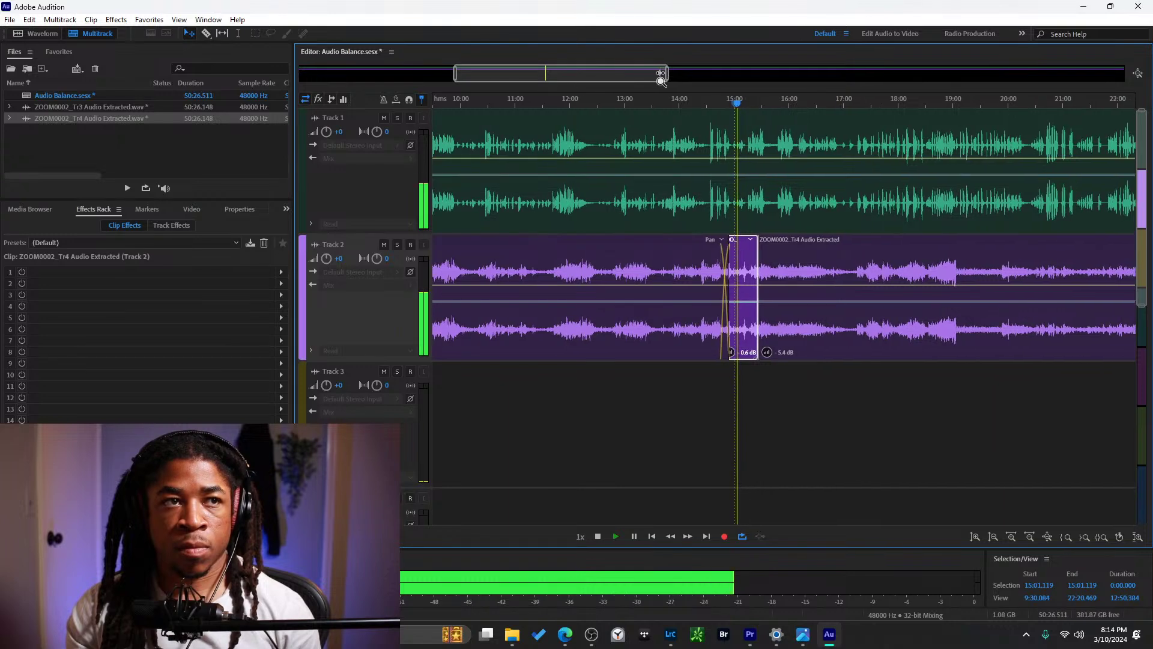
left_click_drag(654, 74, 877, 73)
left_click_drag(455, 73, 388, 81)
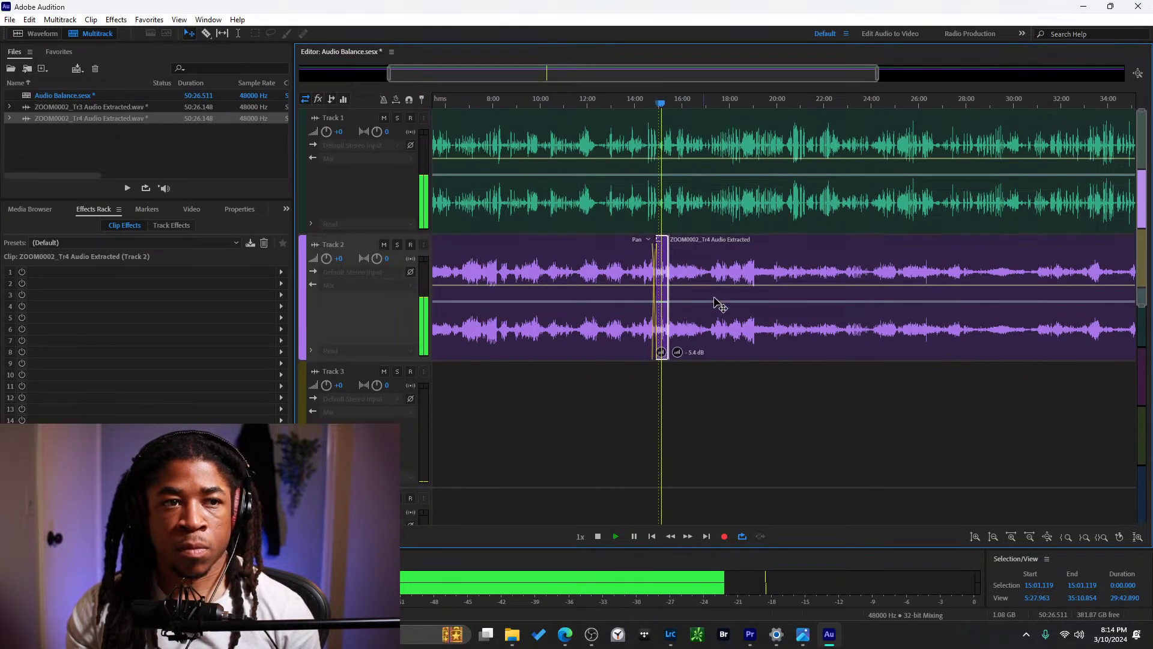
Play both recordings from about 17:06 to check their balance.
left_click(709, 103)
key("space")
key("space")
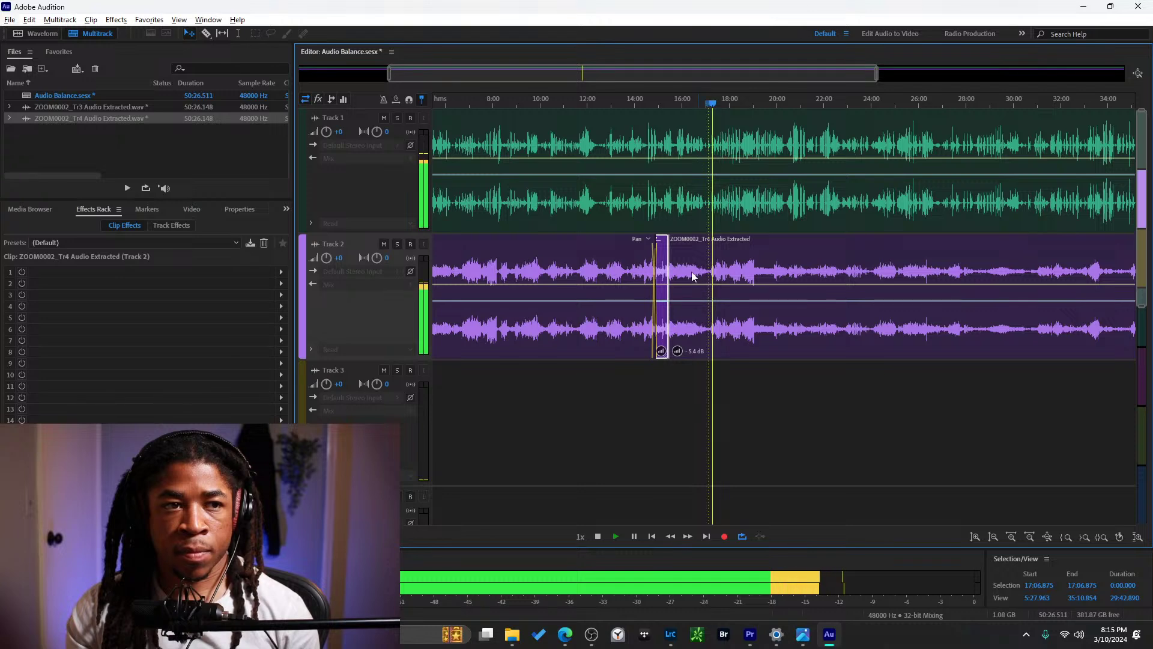
scroll(715, 307, "down", 3)
scroll(715, 307, "up", 2)
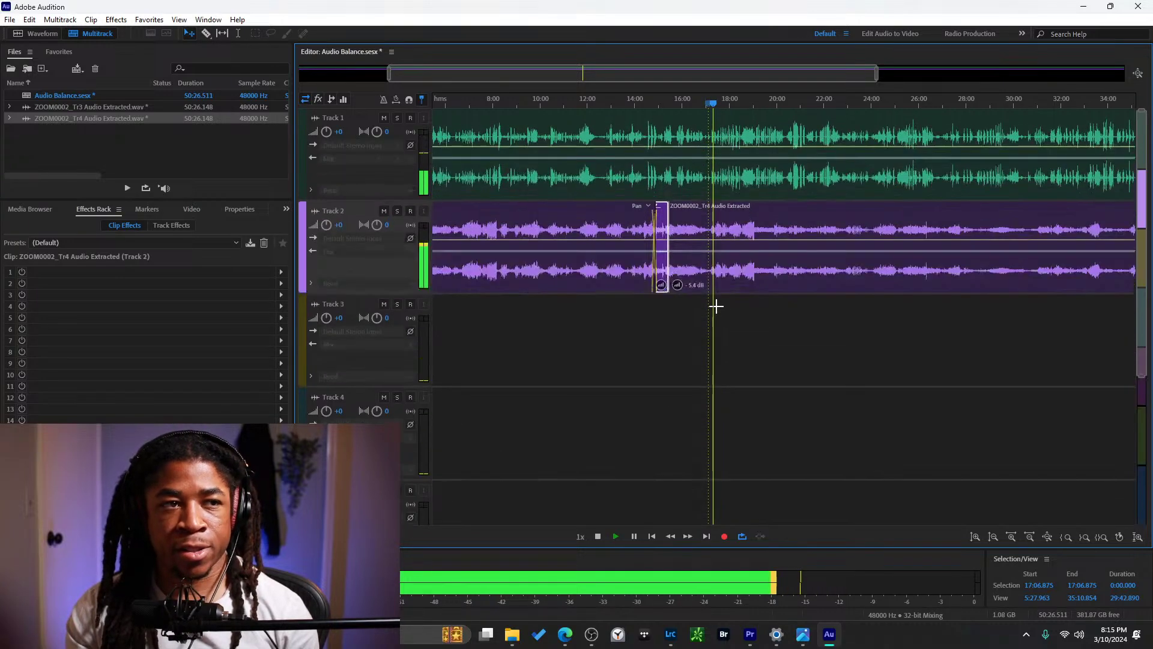
scroll(714, 307, "up", 1)
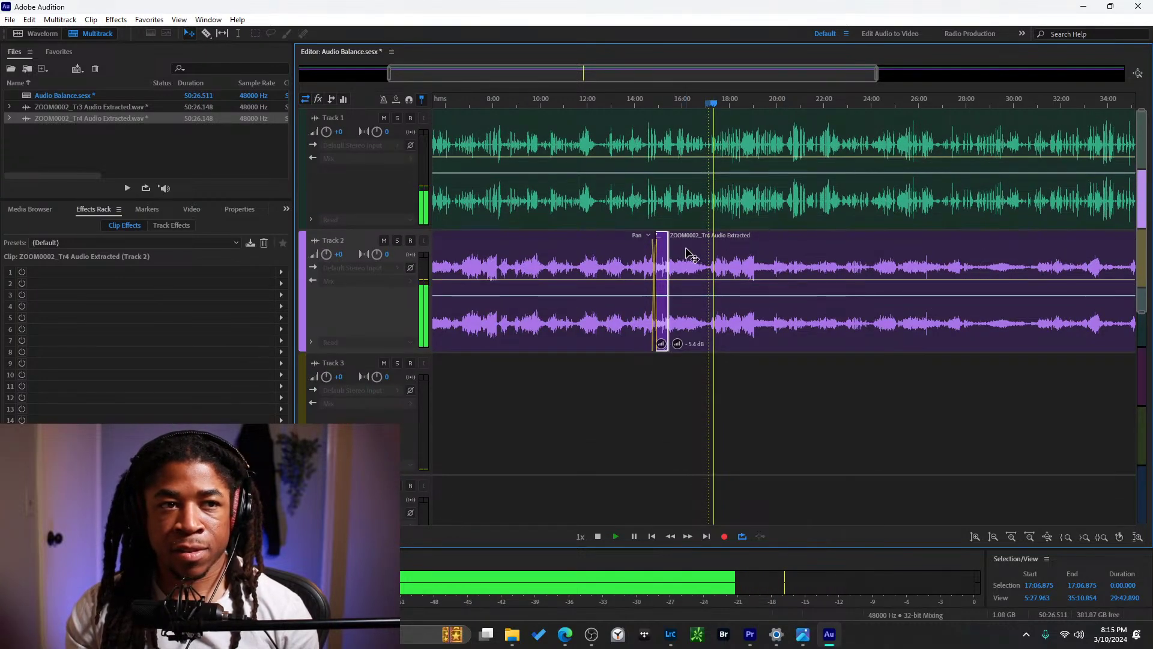
Add an Amplify effect with the default preset to the track effects of Track 2.
left_click(135, 143)
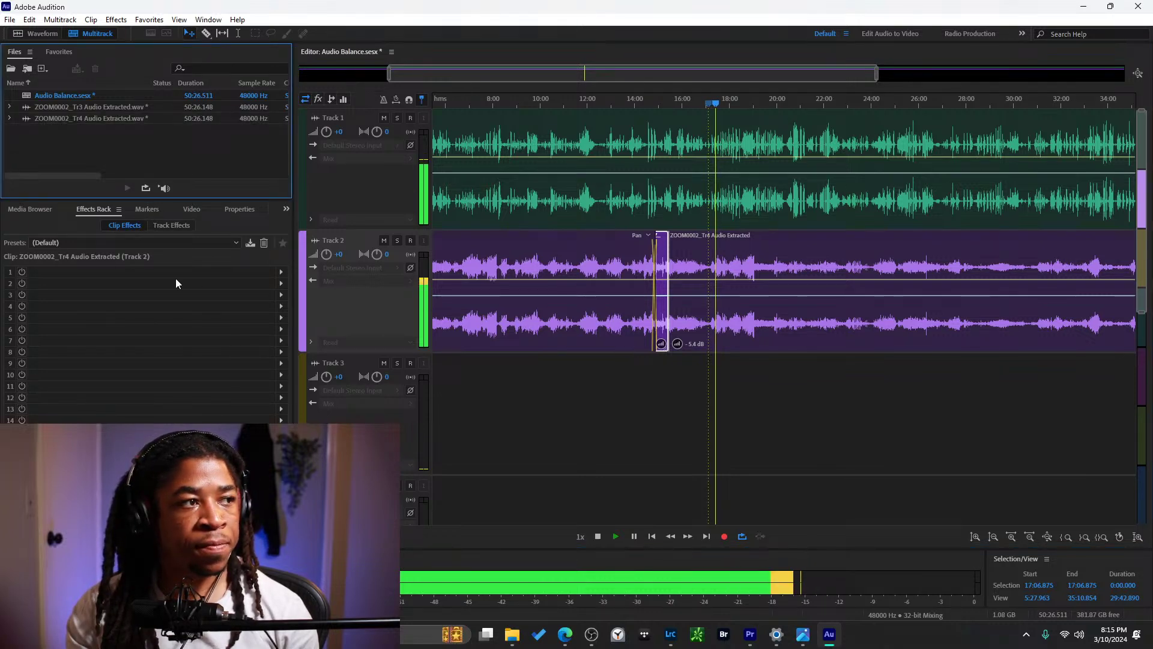
left_click(558, 344)
left_click(584, 379)
left_click(544, 324)
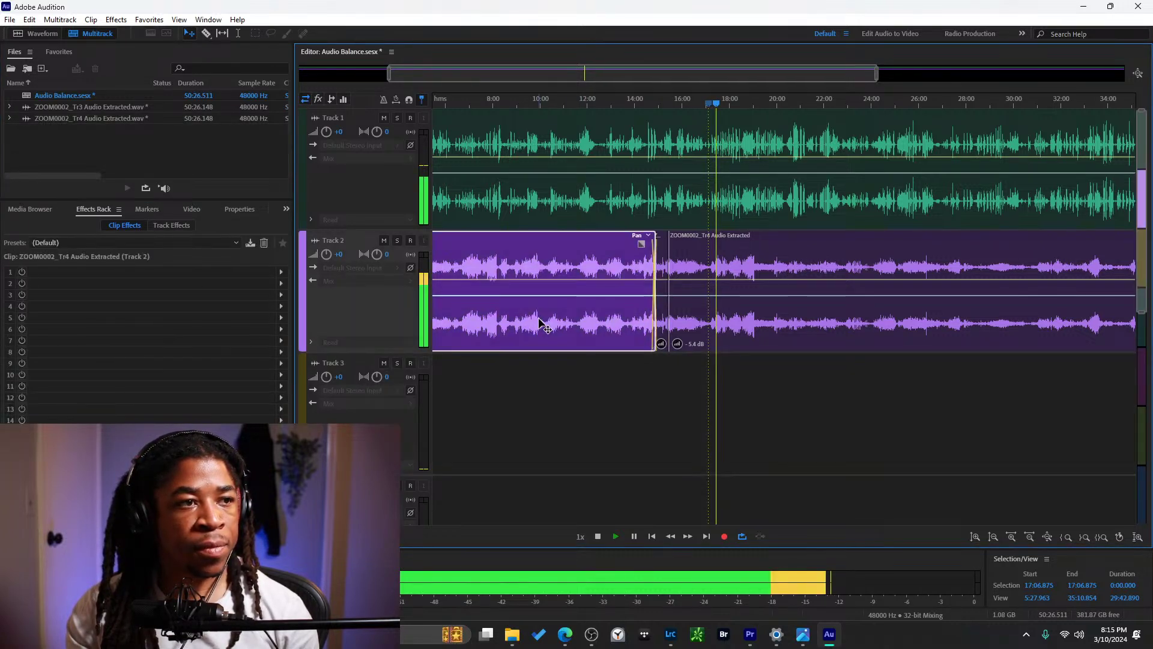
left_click(164, 225)
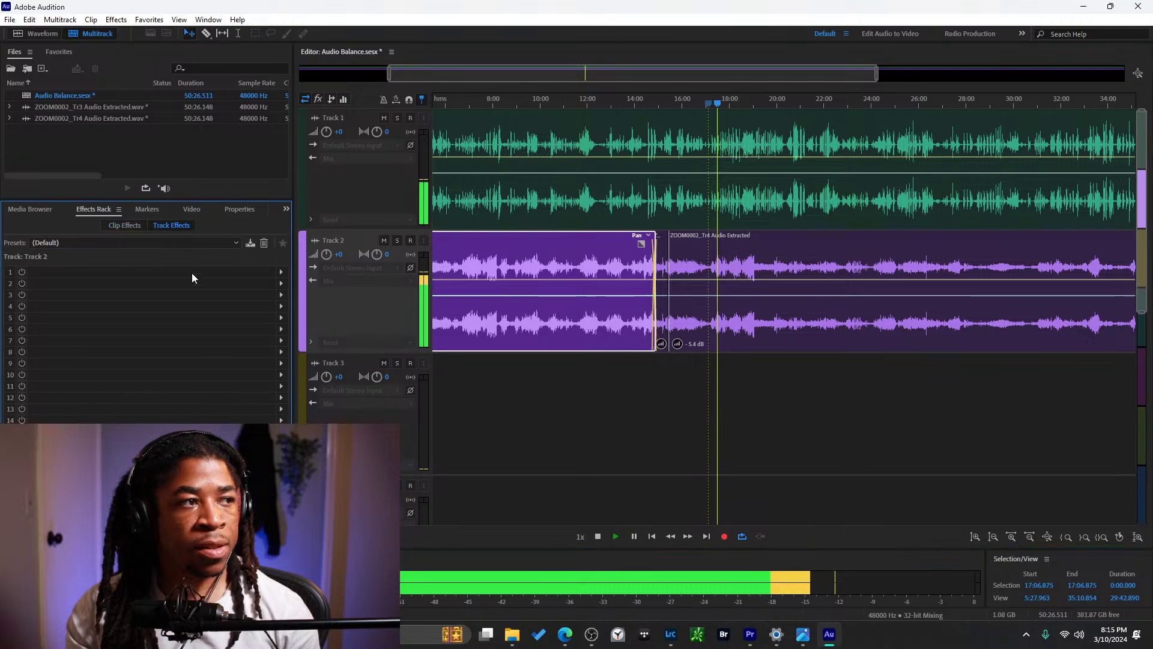
left_click(281, 272)
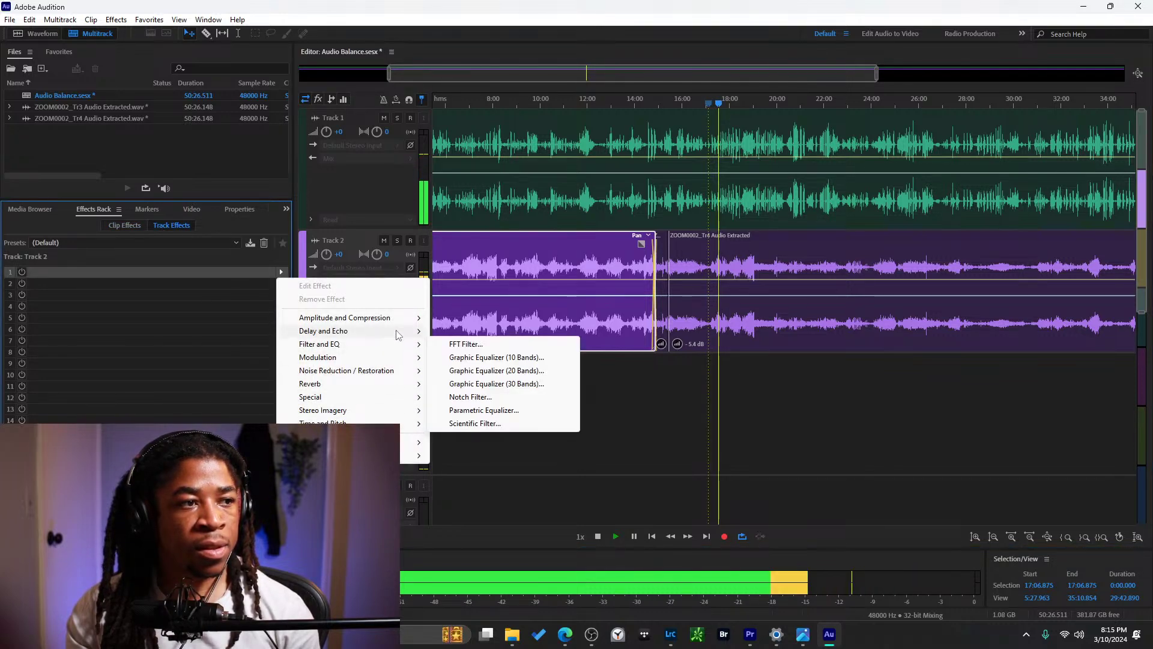
mouse_move(398, 334)
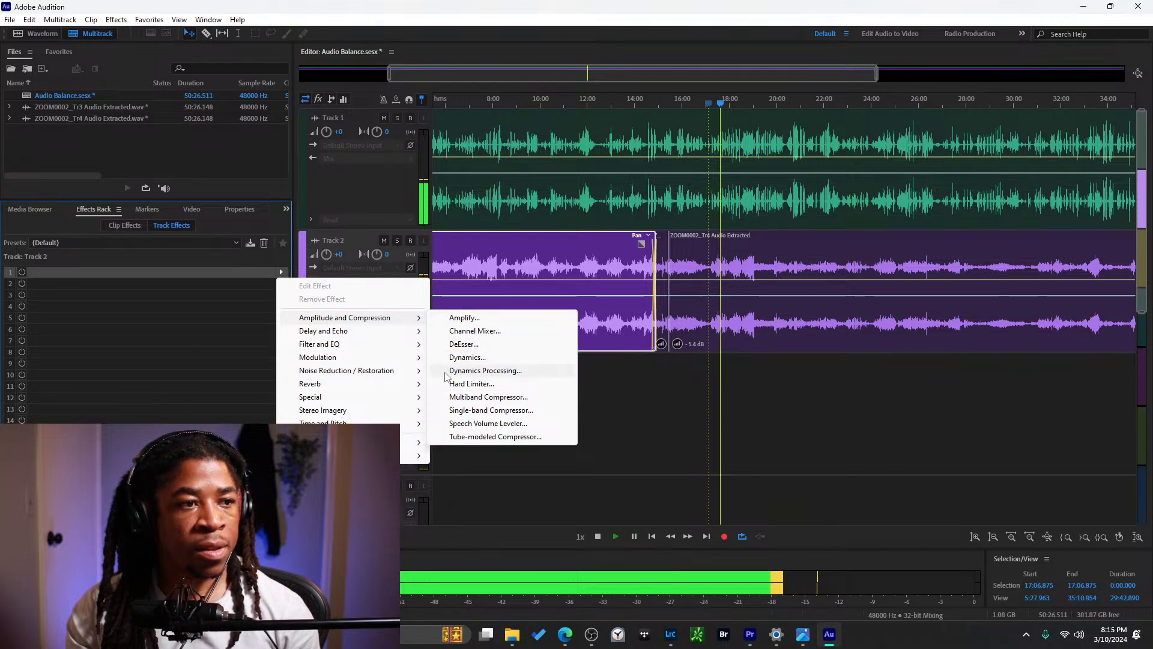
left_click(493, 318)
left_click(531, 252)
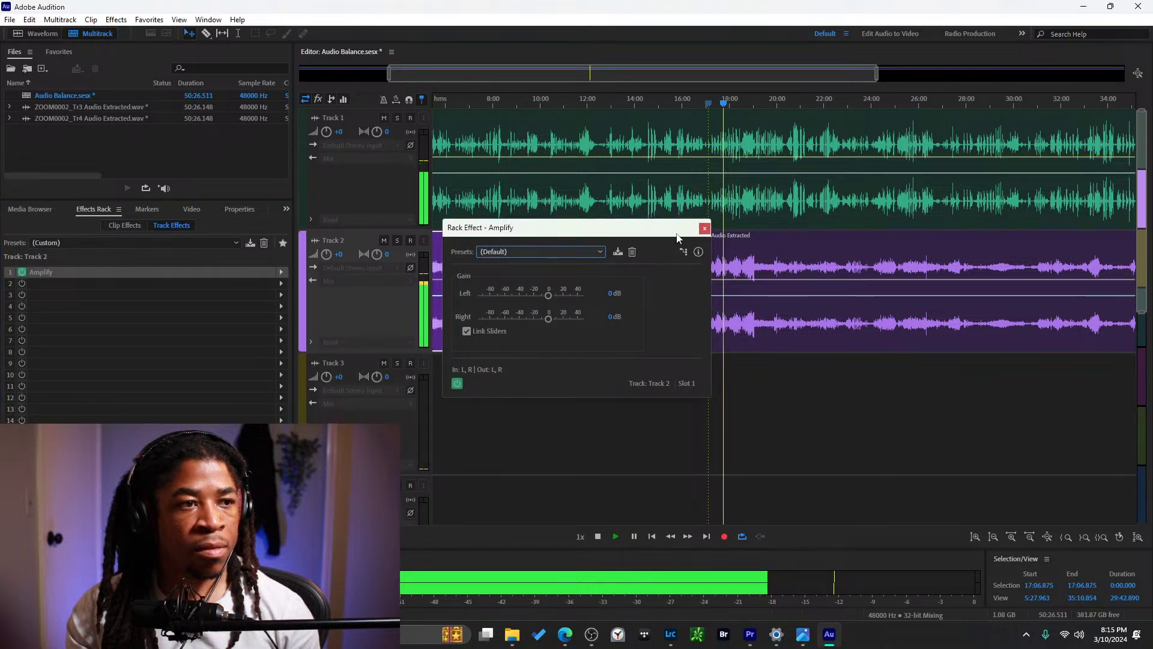
left_click(704, 228)
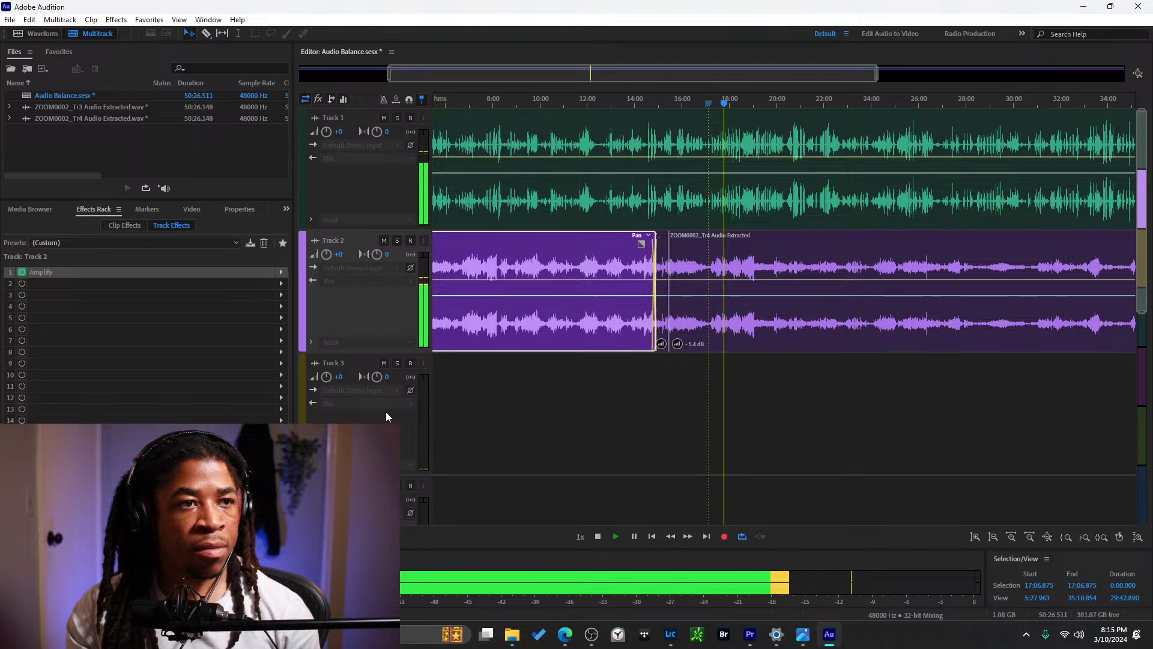
left_click(611, 470)
left_click(121, 267)
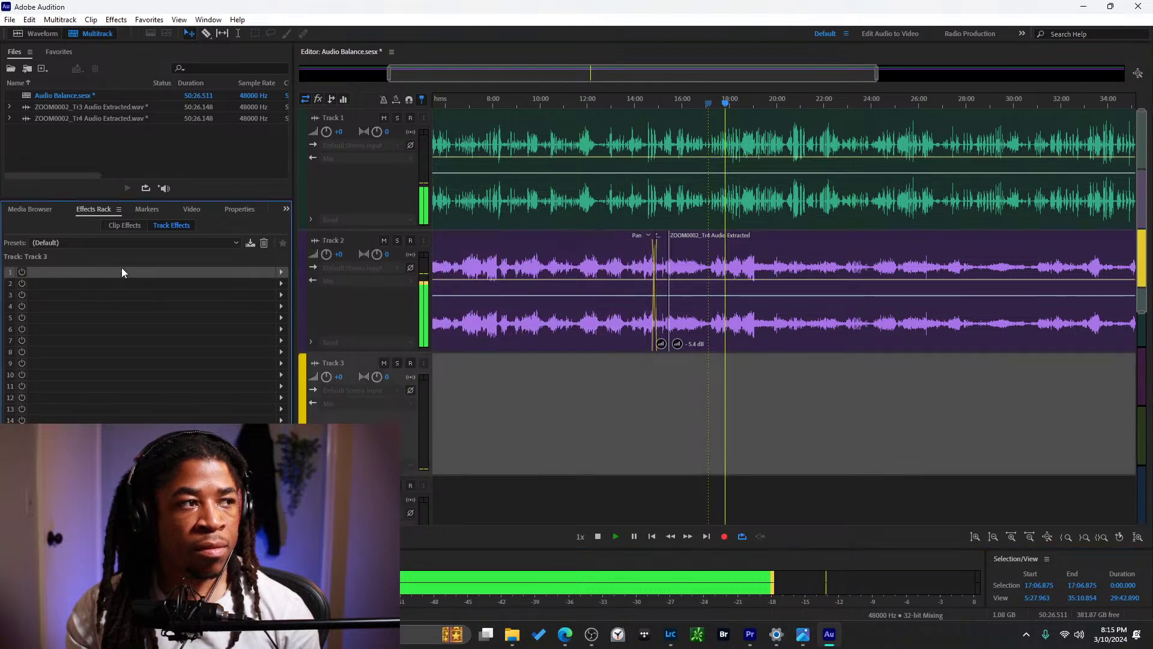
left_click(154, 248)
key("Escape")
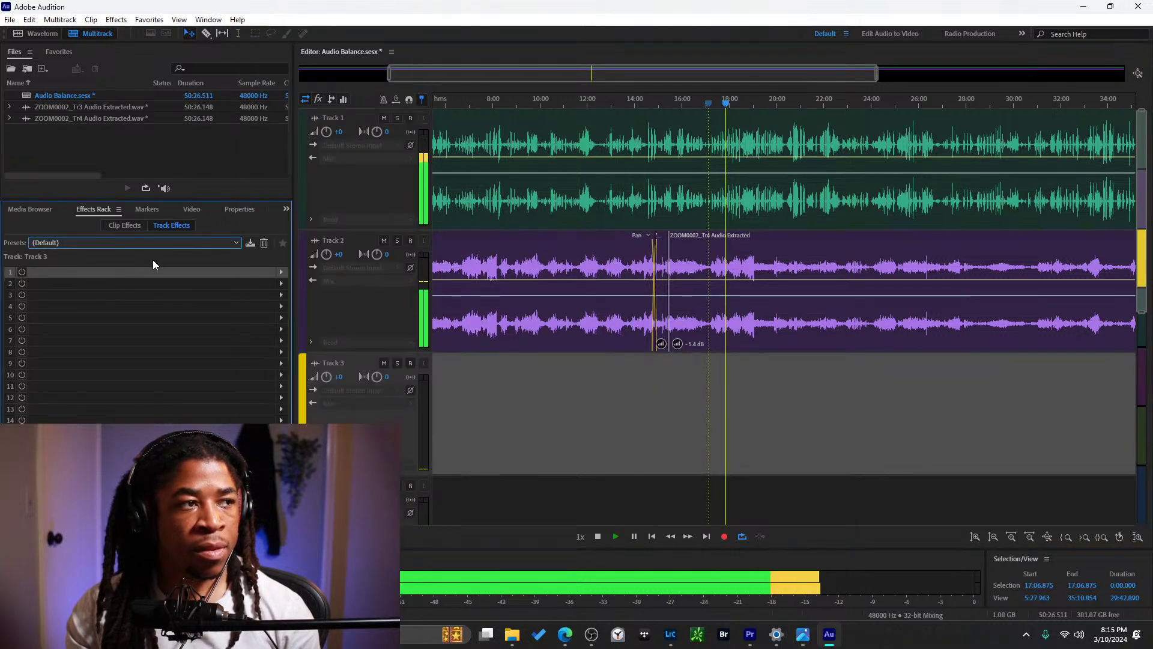
Look through the other available tools and bring up Match Loudness.
left_click(239, 211)
left_click(286, 208)
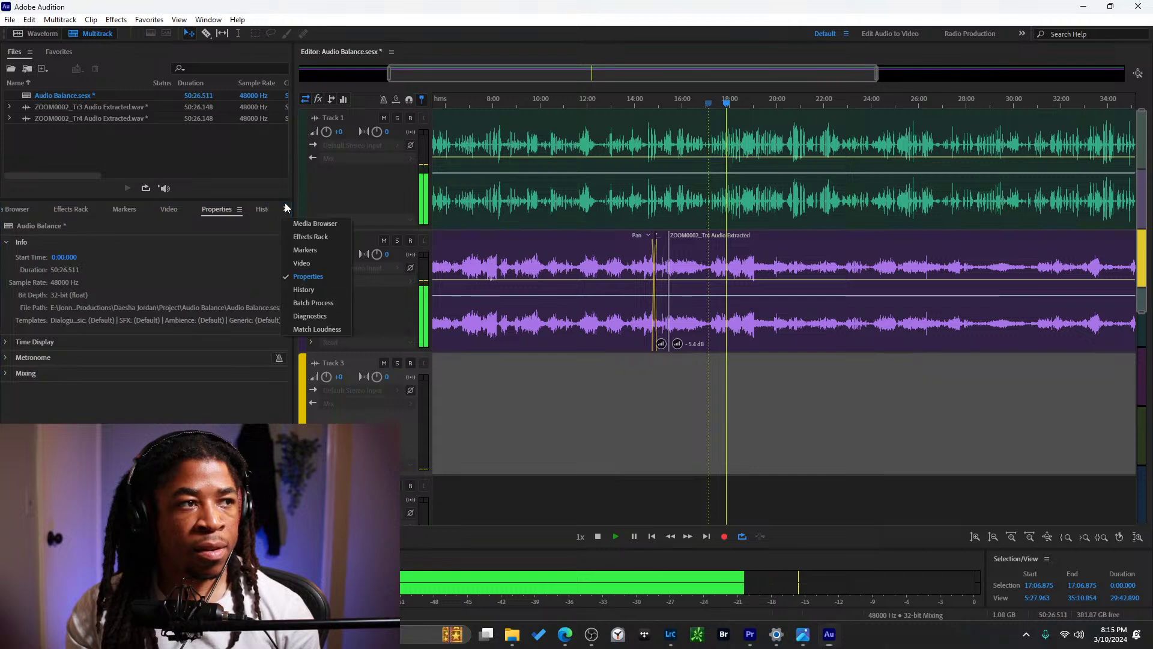
left_click(318, 303)
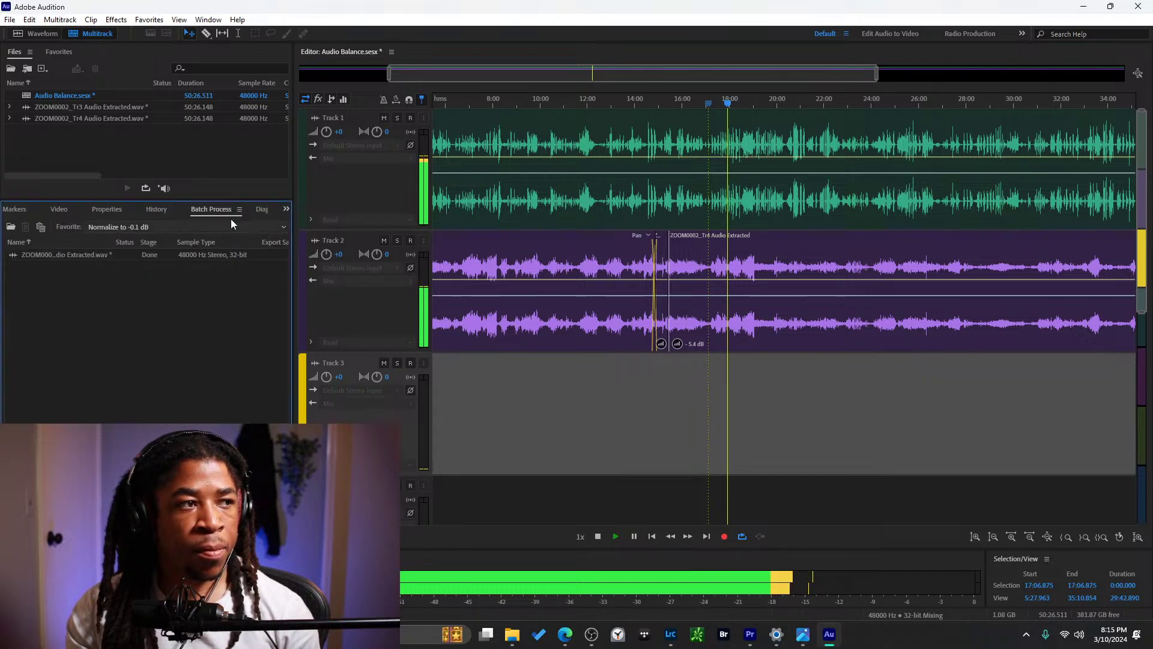
left_click(285, 209)
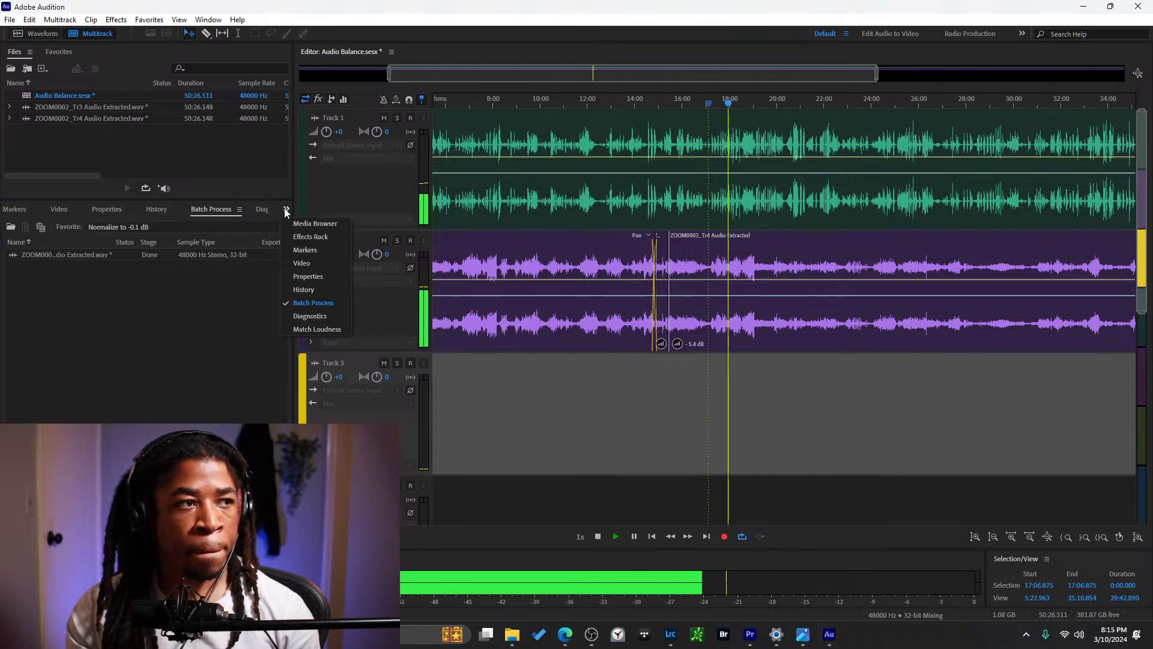
left_click(325, 328)
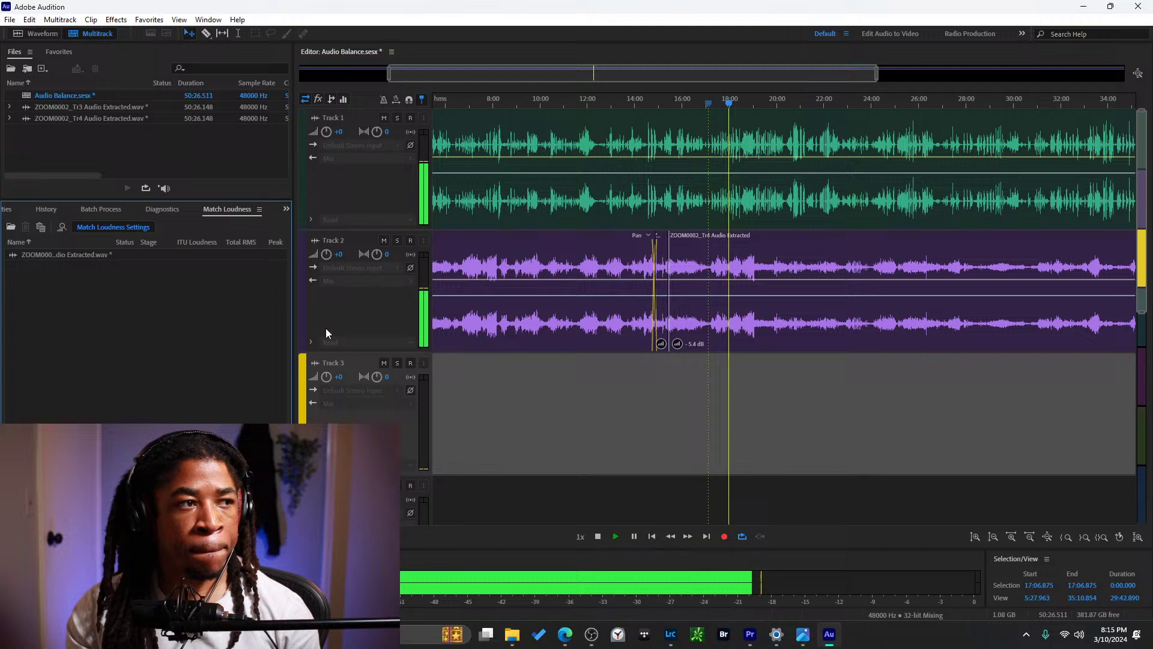
Run Match Loudness on ZOOM0002_Tr4 Audio Extracted.wav, widening the file name column to show its full name.
left_click(52, 260)
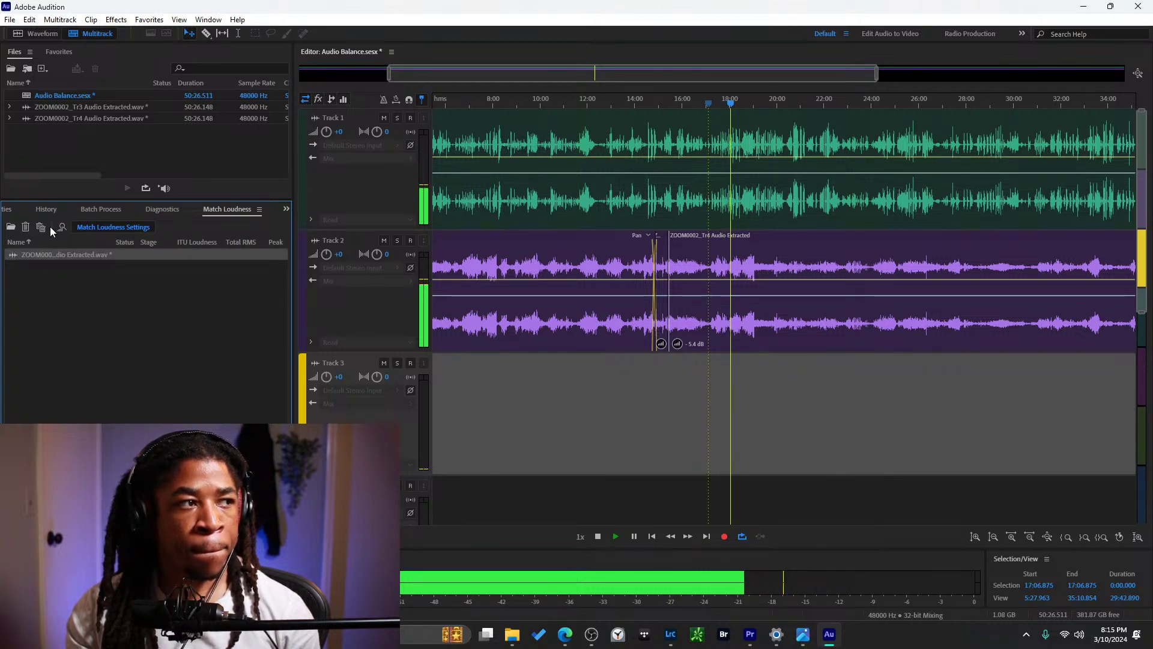
left_click_drag(113, 243, 160, 239)
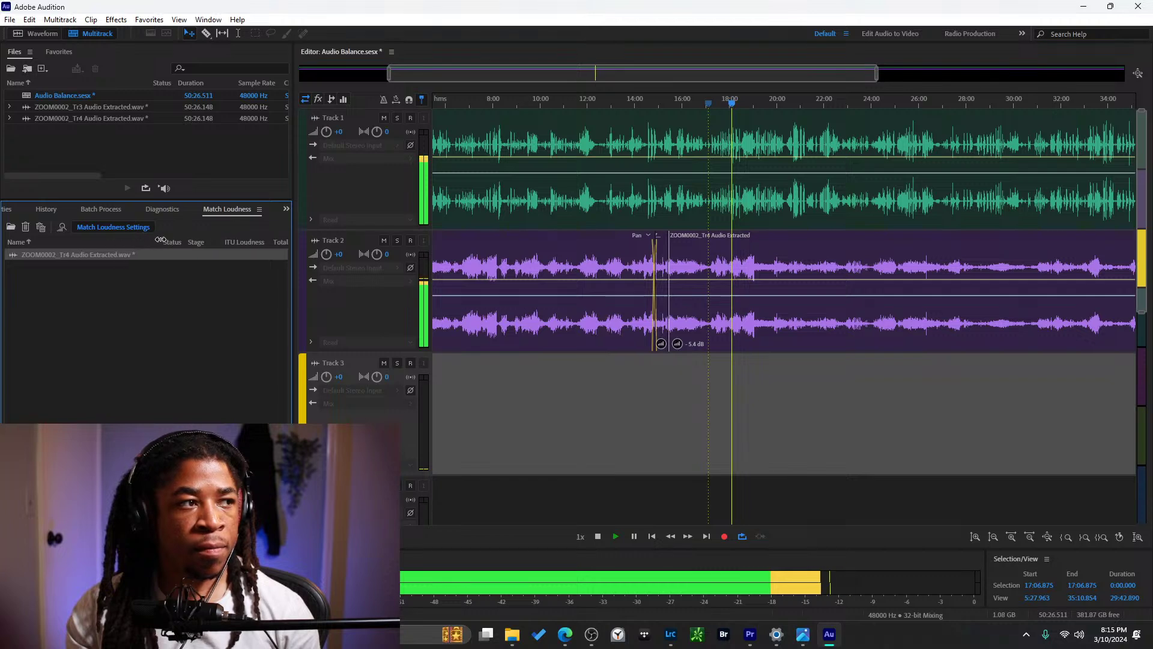
left_click(101, 228)
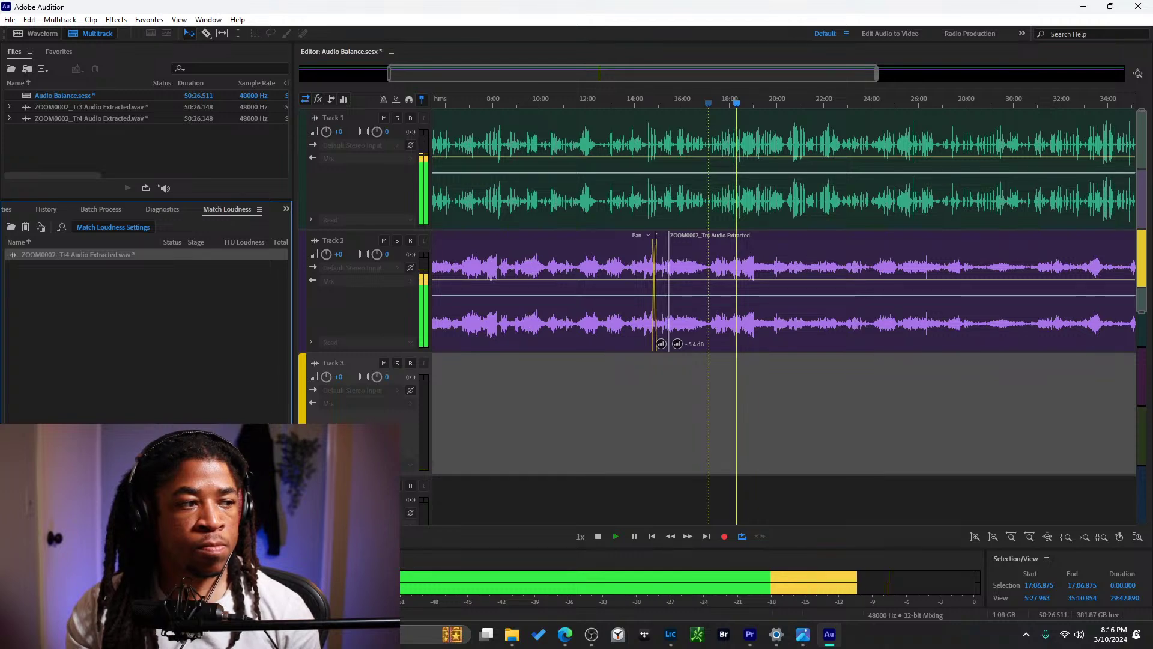
left_click(270, 573)
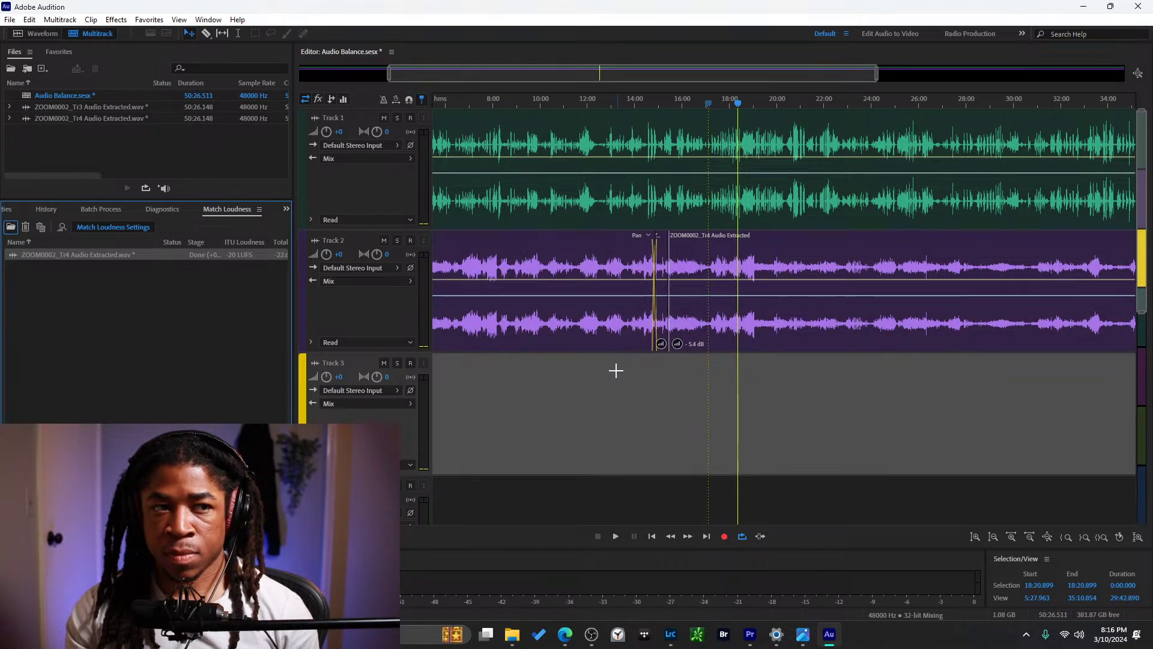
Play both recordings from about 14:46 to check the loudness around the Tr4 crossfade.
key("space")
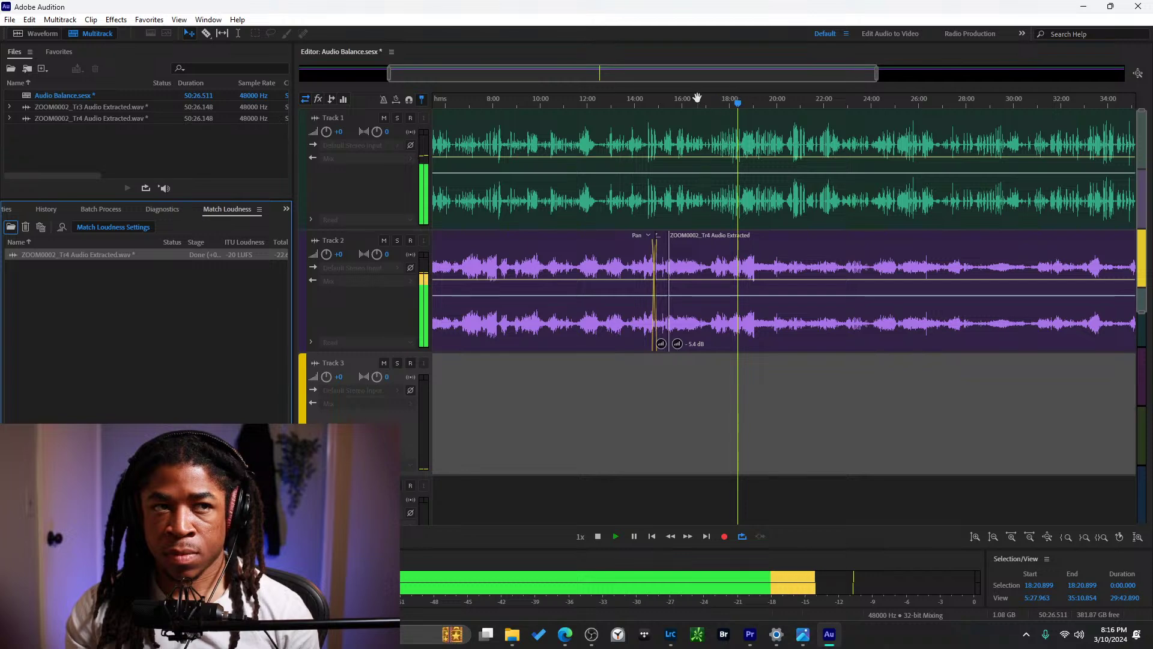
left_click_drag(696, 102, 650, 111)
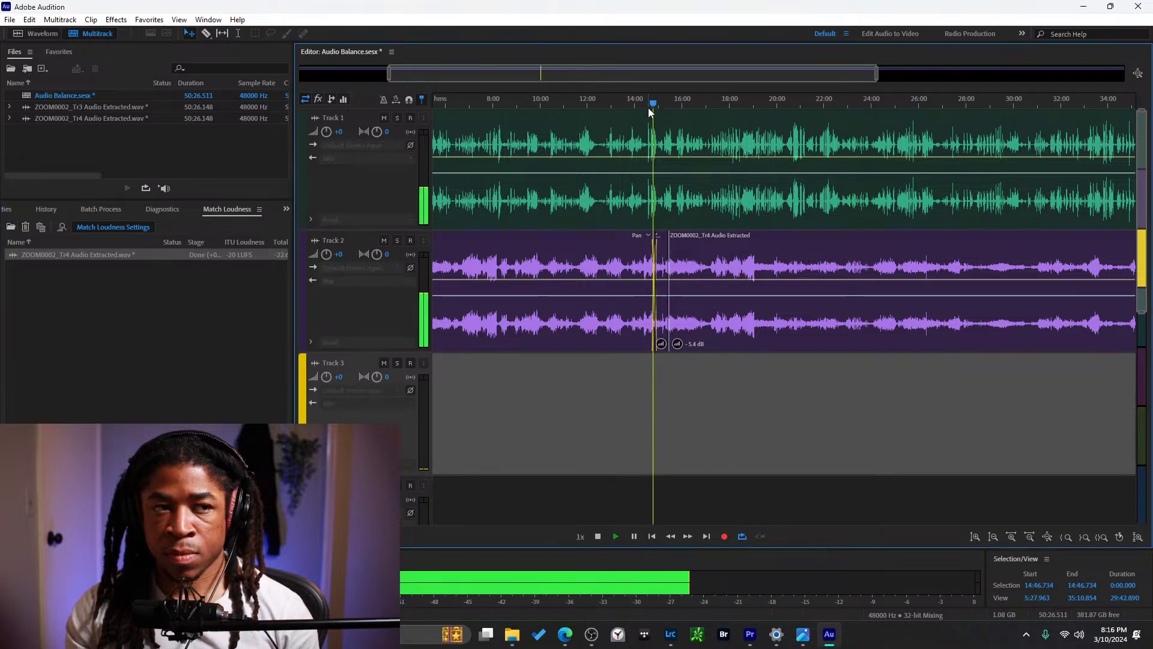
scroll(659, 329, "up", 3)
scroll(659, 330, "down", 5)
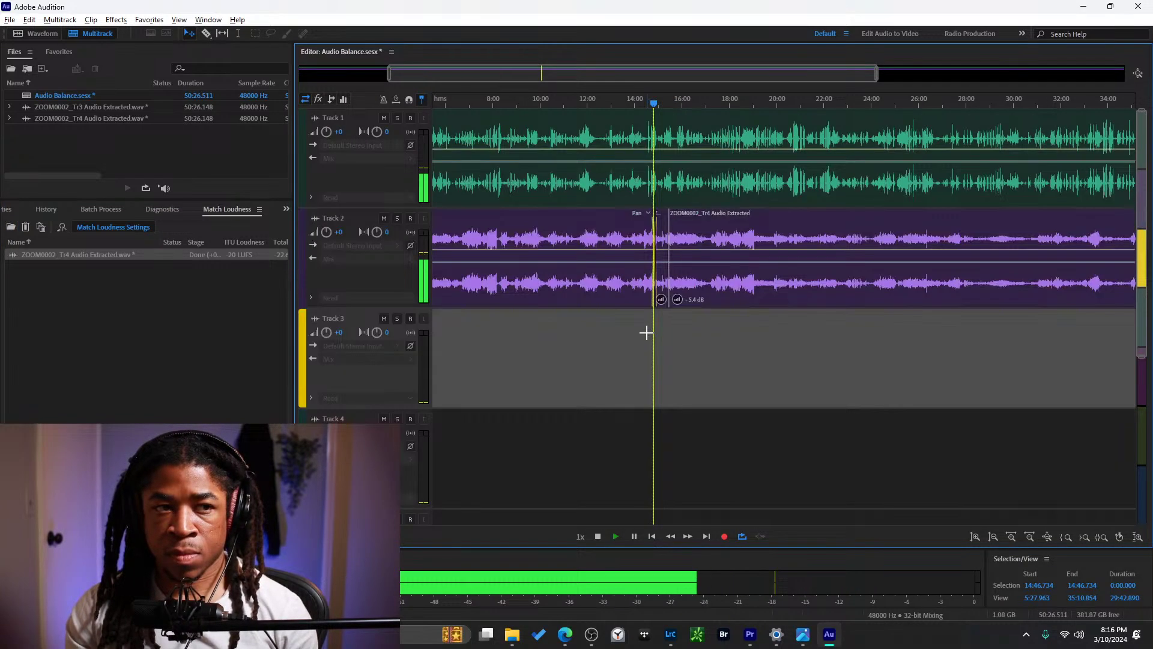
scroll(646, 333, "up", 2)
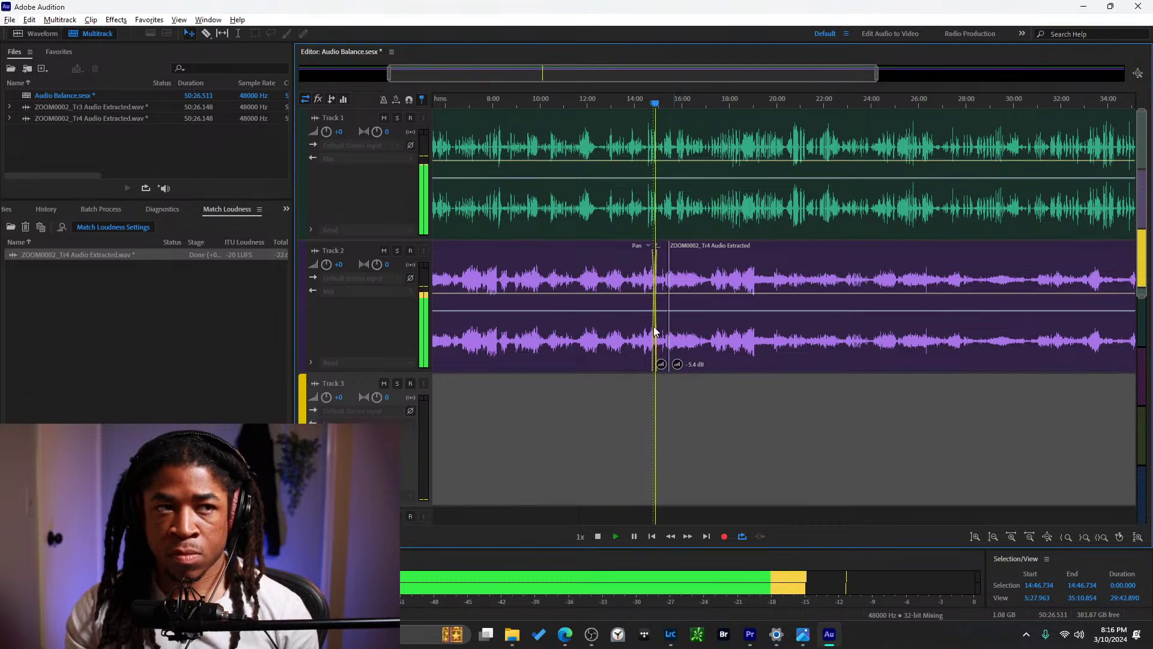
Set the clip gain of the middle Tr4 piece to -2.7 dB and replay from about 14:46.
left_click_drag(874, 72, 642, 74)
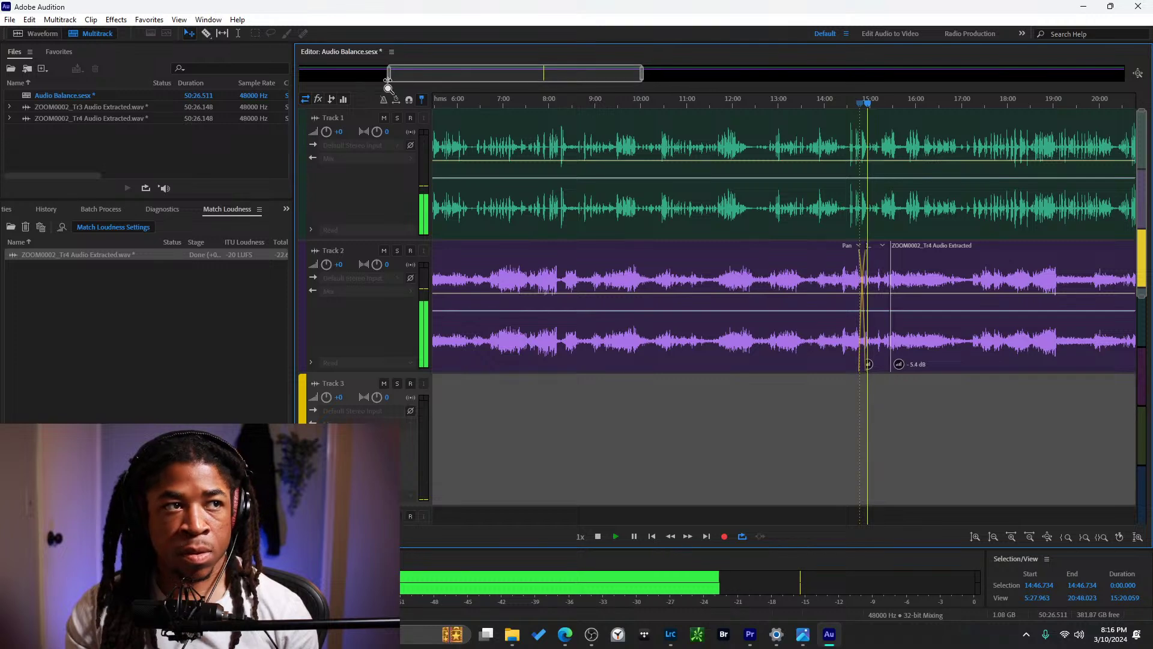
left_click_drag(390, 75, 504, 75)
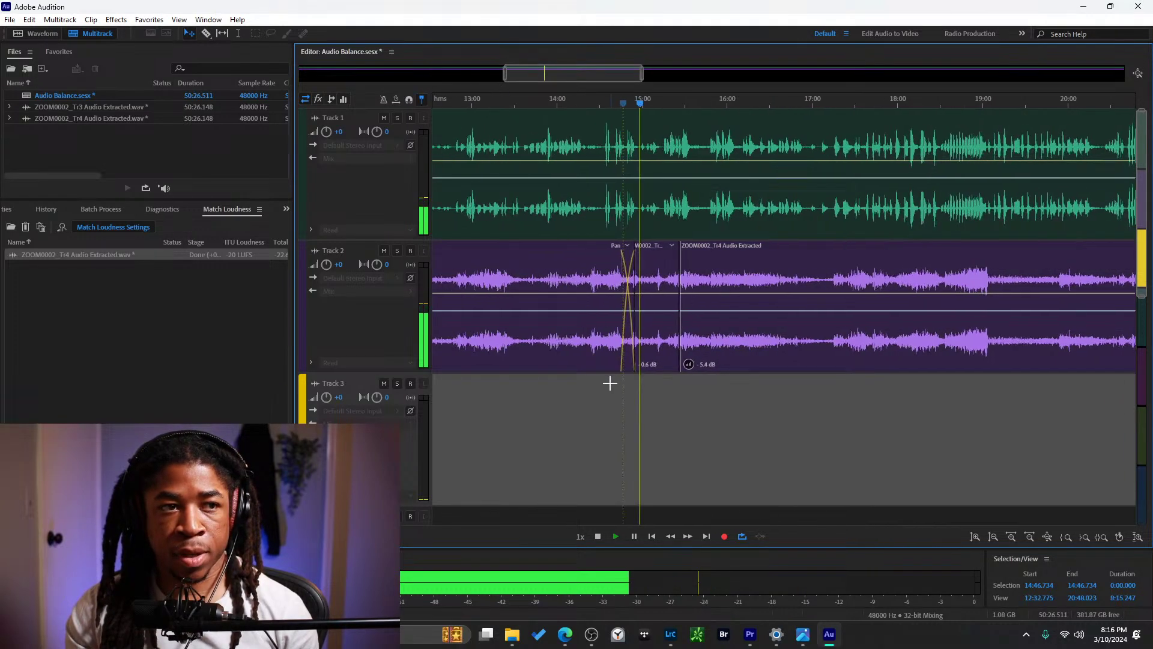
mouse_move(642, 365)
left_mouse_down()
mouse_move(626, 368)
mouse_move(643, 359)
left_mouse_up()
left_click(625, 104)
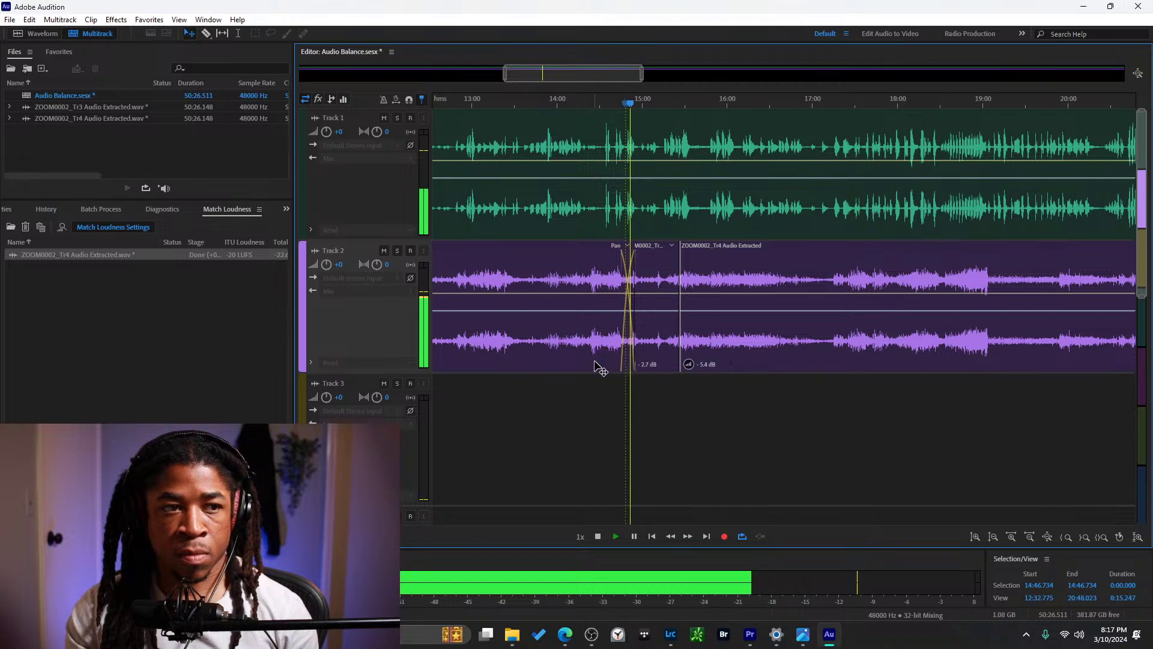
Play both recordings from about 23:54 to compare their levels, and select the Tr3 clip on Track 1.
left_click_drag(642, 76, 822, 84)
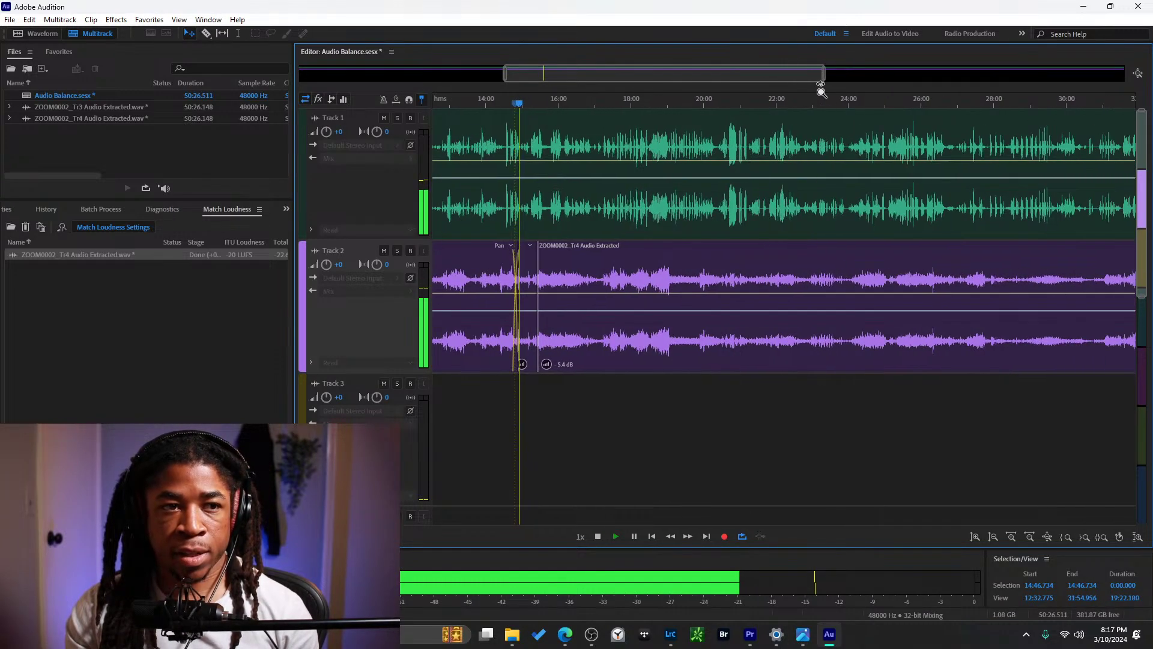
left_click(847, 216)
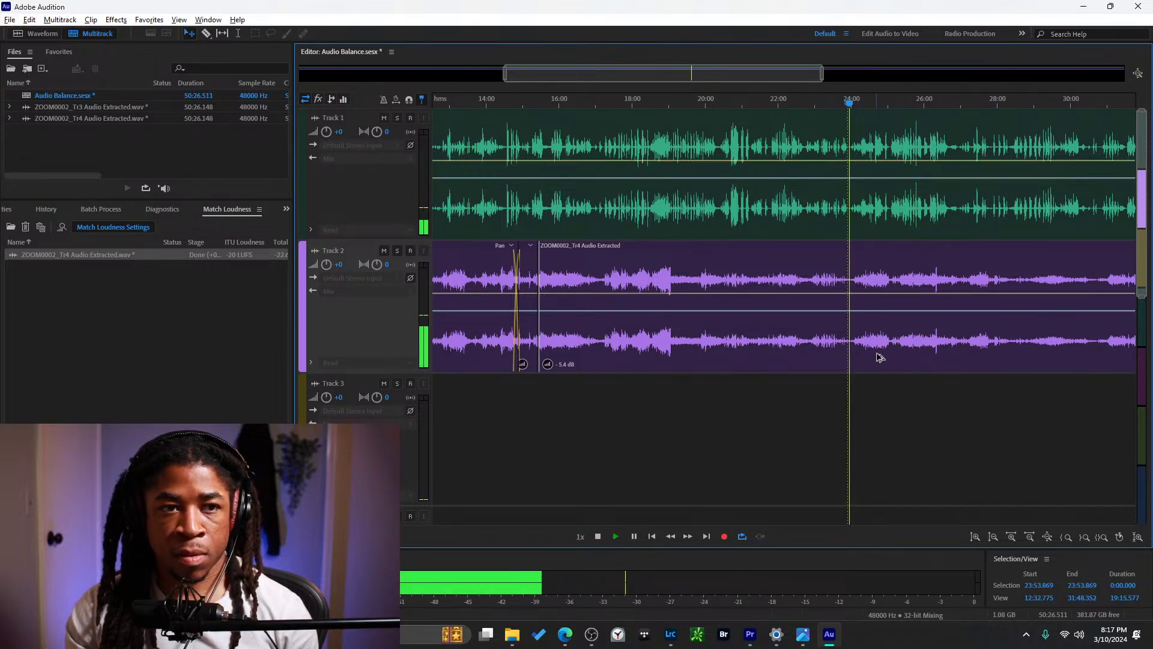
scroll(867, 356, "up", 3)
scroll(867, 356, "down", 3)
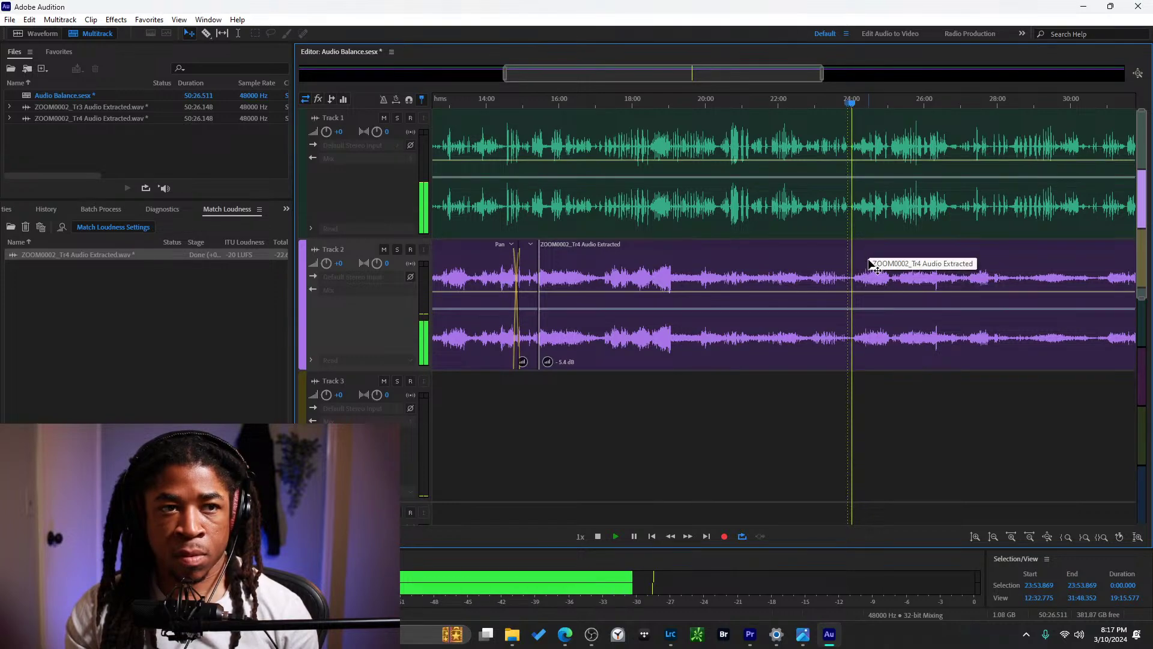
left_click(126, 328)
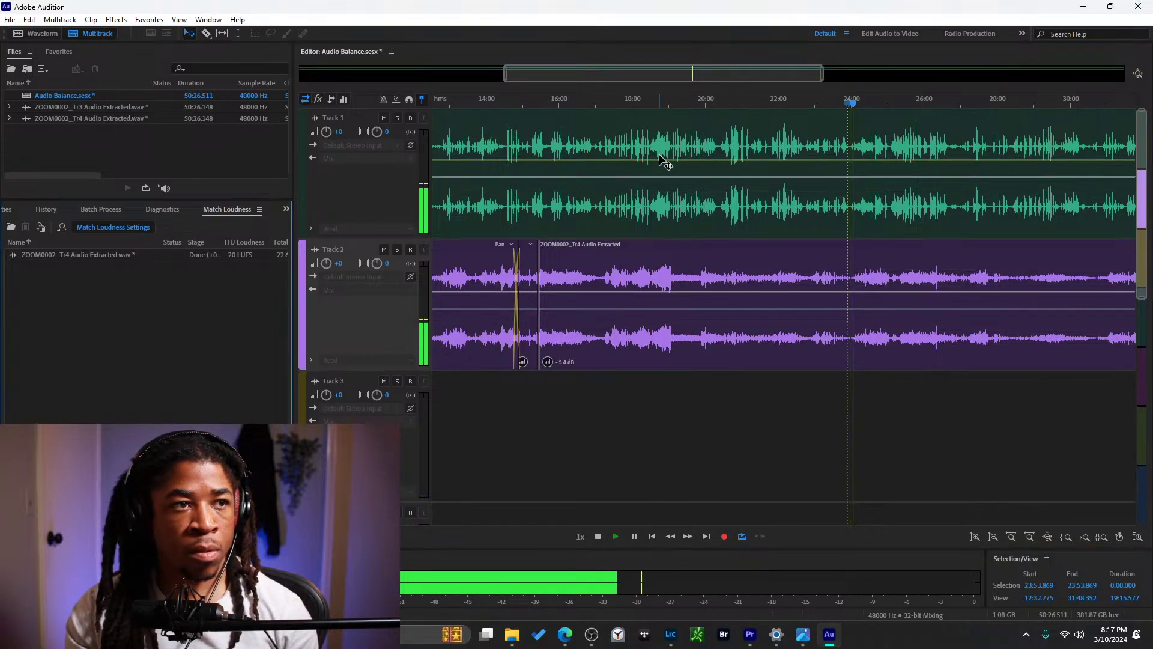
left_click(649, 224)
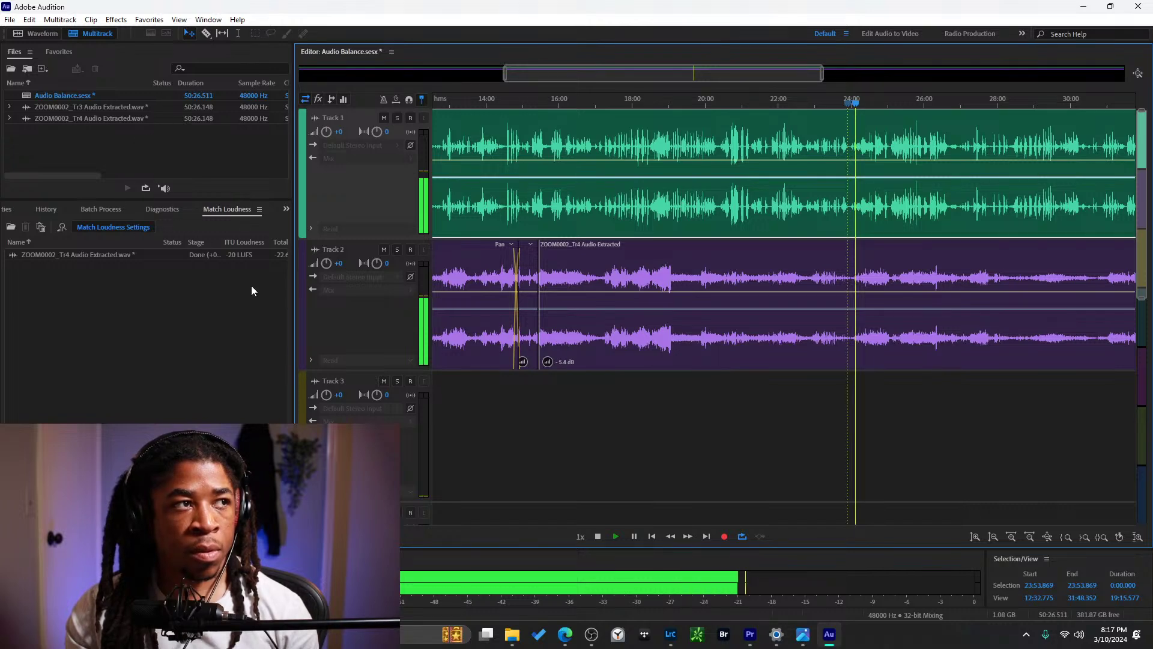
Show the full session length in the multitrack timeline and display the effects assigned to each track.
scroll(713, 322, "down", 3)
scroll(865, 226, "up", 3)
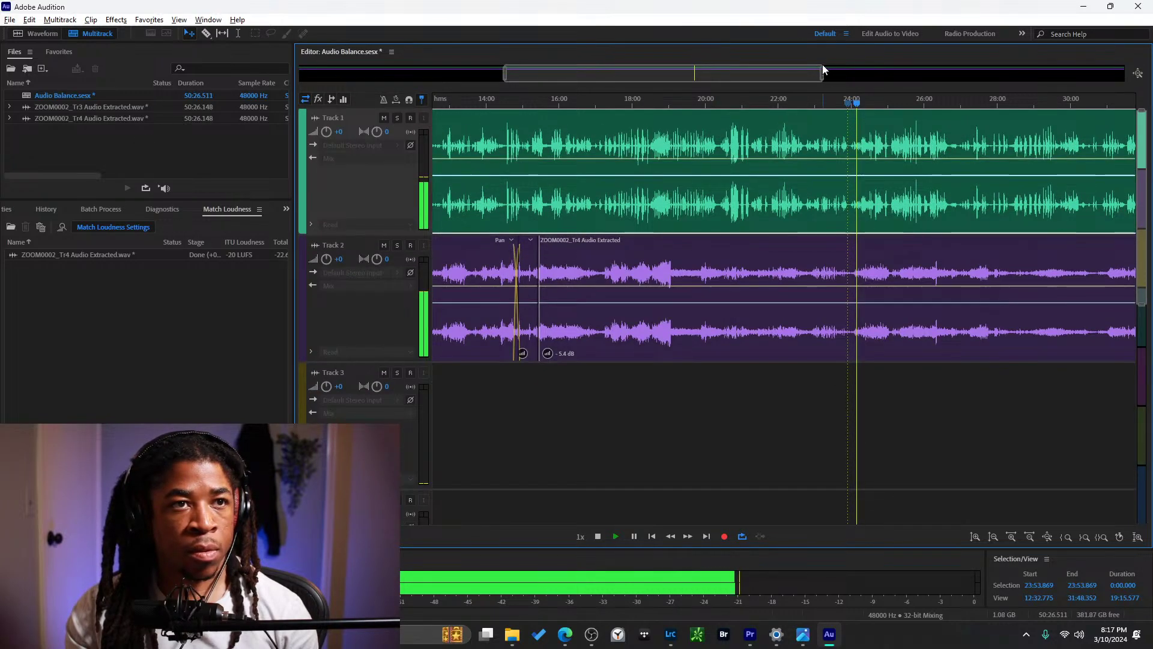
left_click_drag(822, 66, 1137, 54)
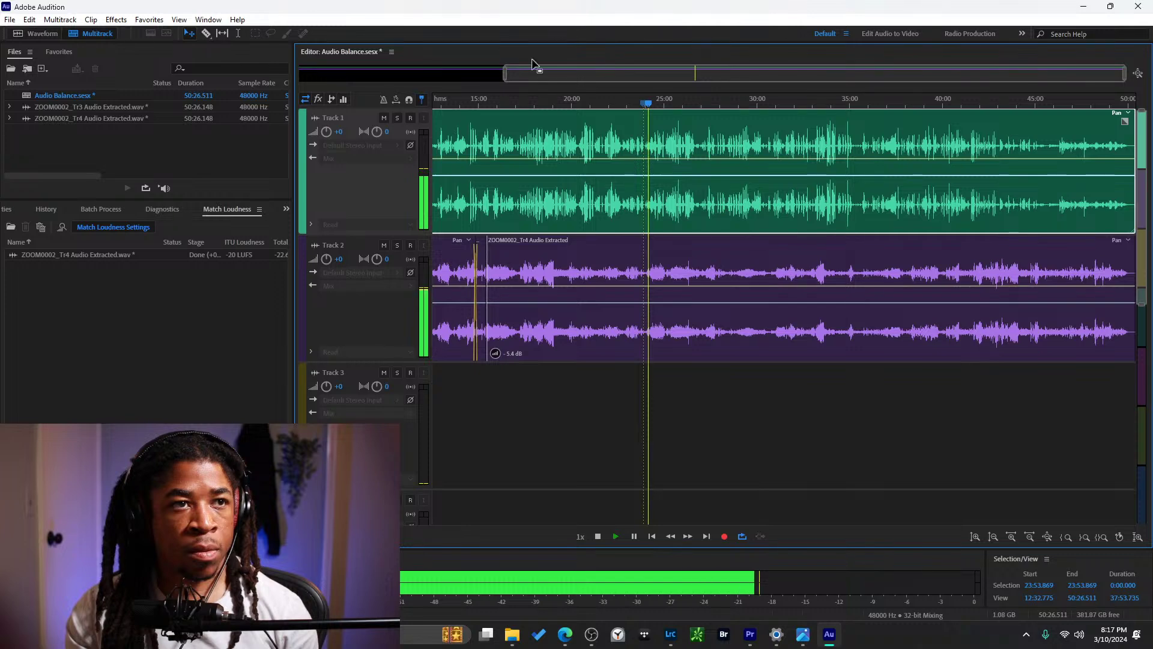
left_click_drag(504, 73, 268, 80)
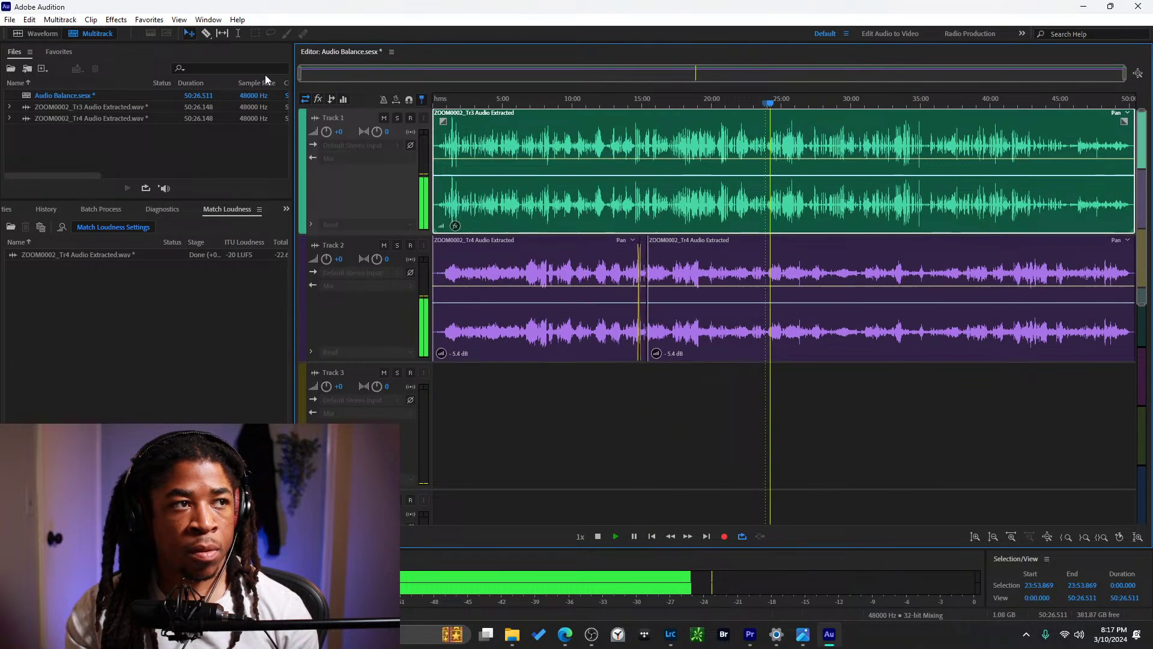
left_click(318, 100)
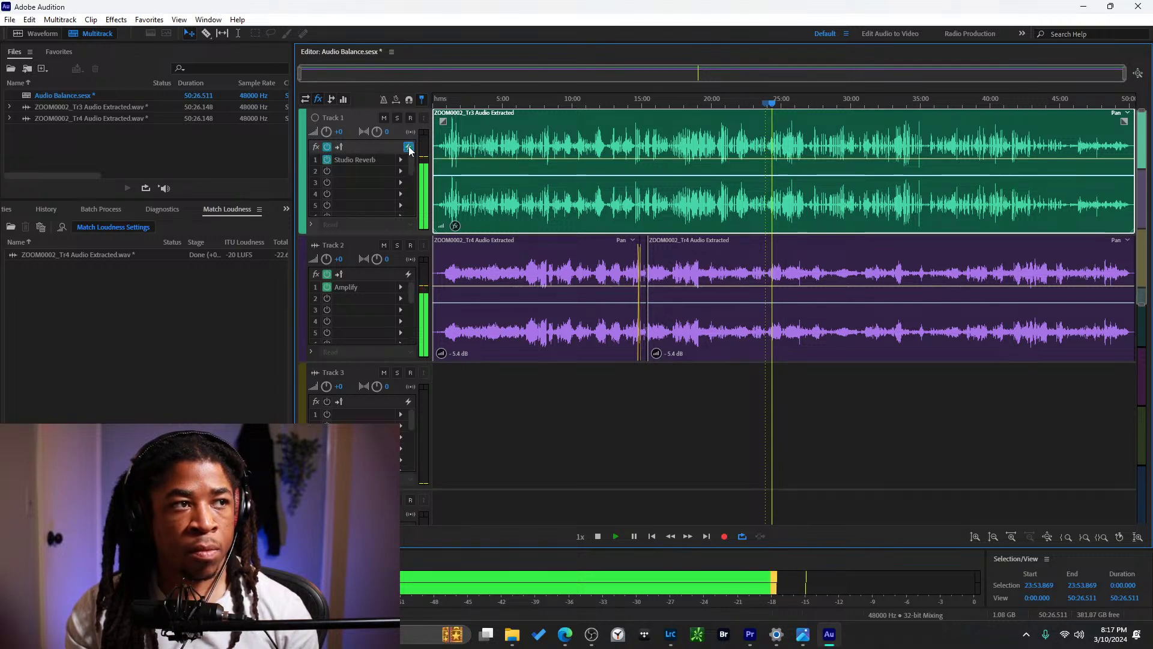
Find the Effects Rack and examine the track effects and clip effects applied to the Track 1 clip.
left_click(46, 209)
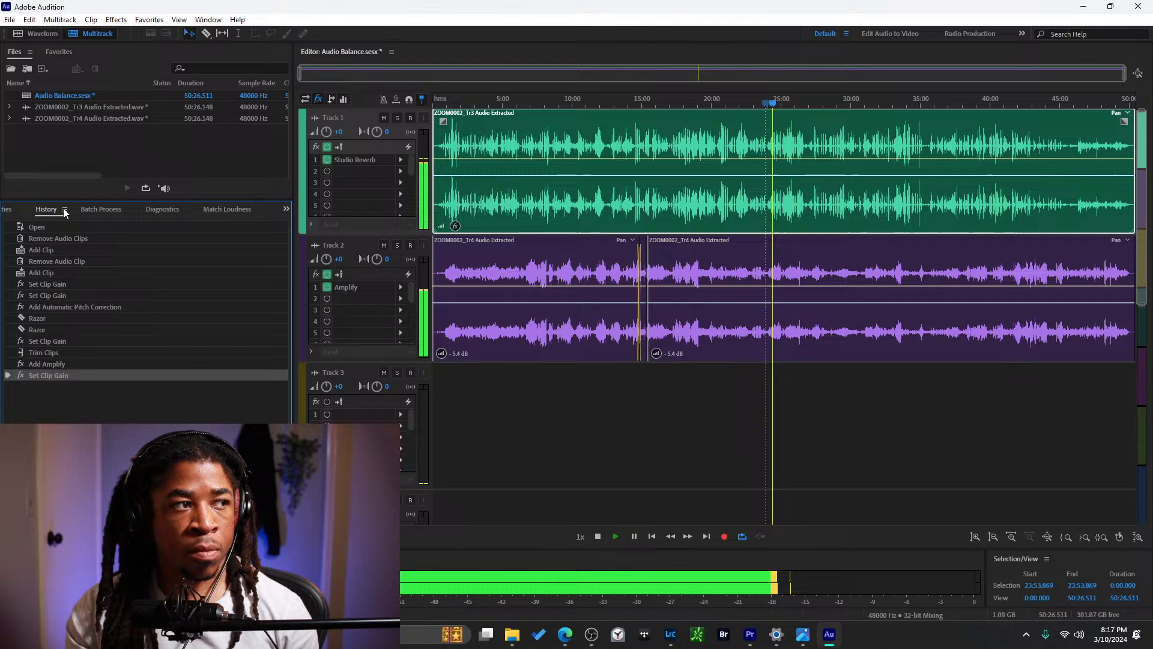
left_click(7, 210)
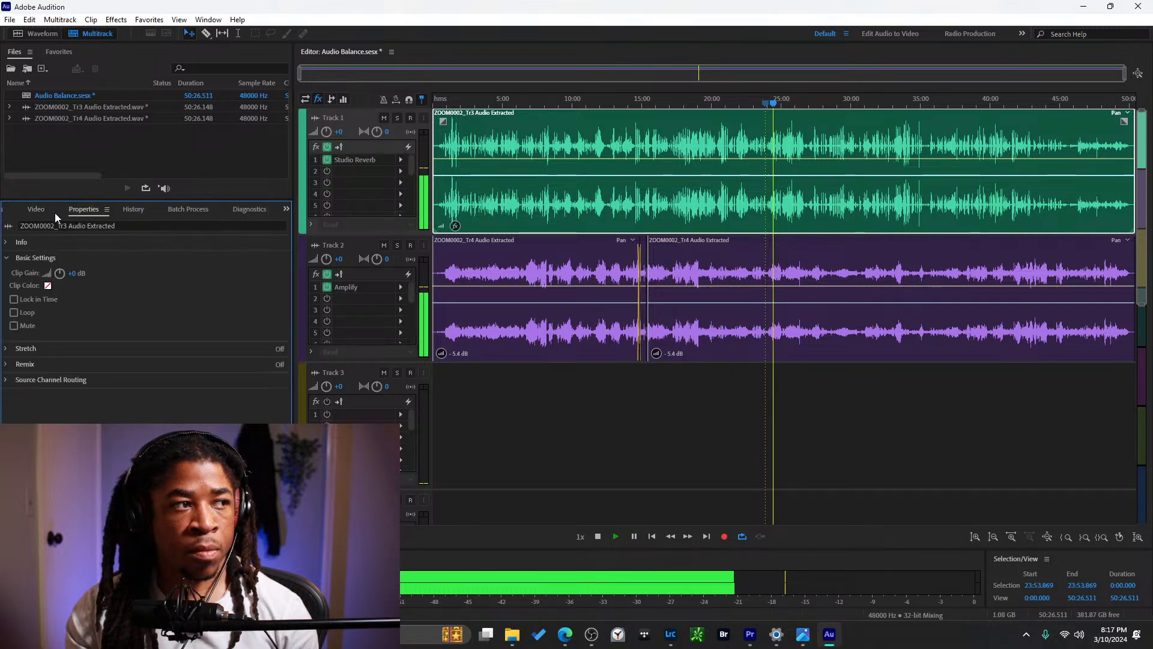
left_click(41, 211)
left_click(14, 215)
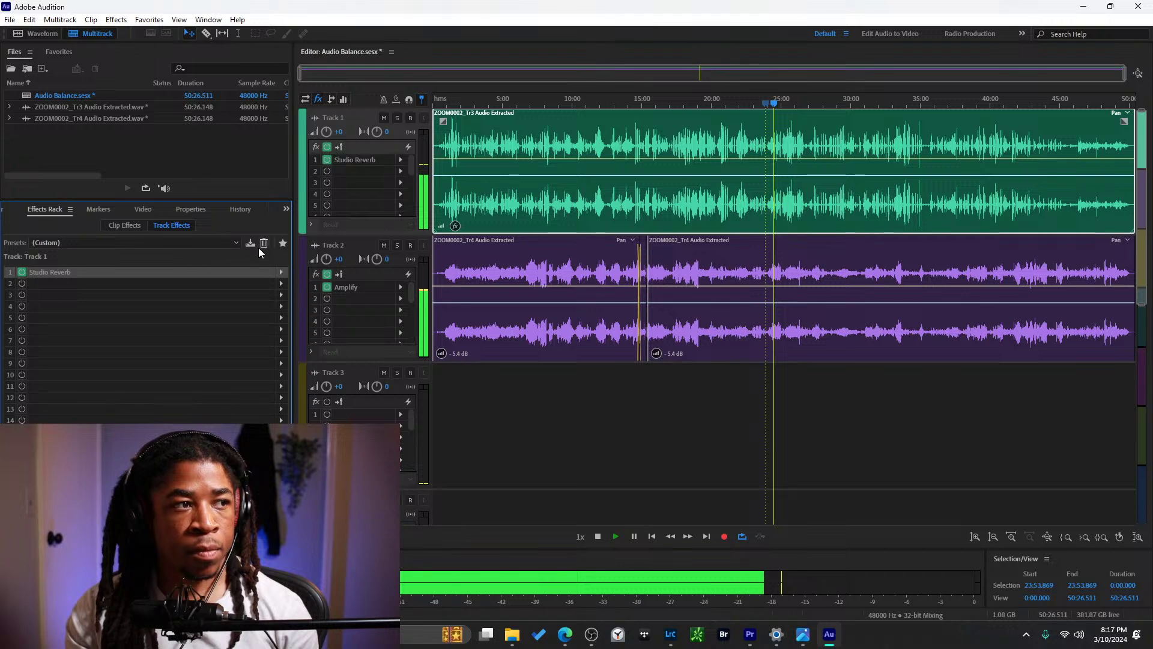
left_click(125, 226)
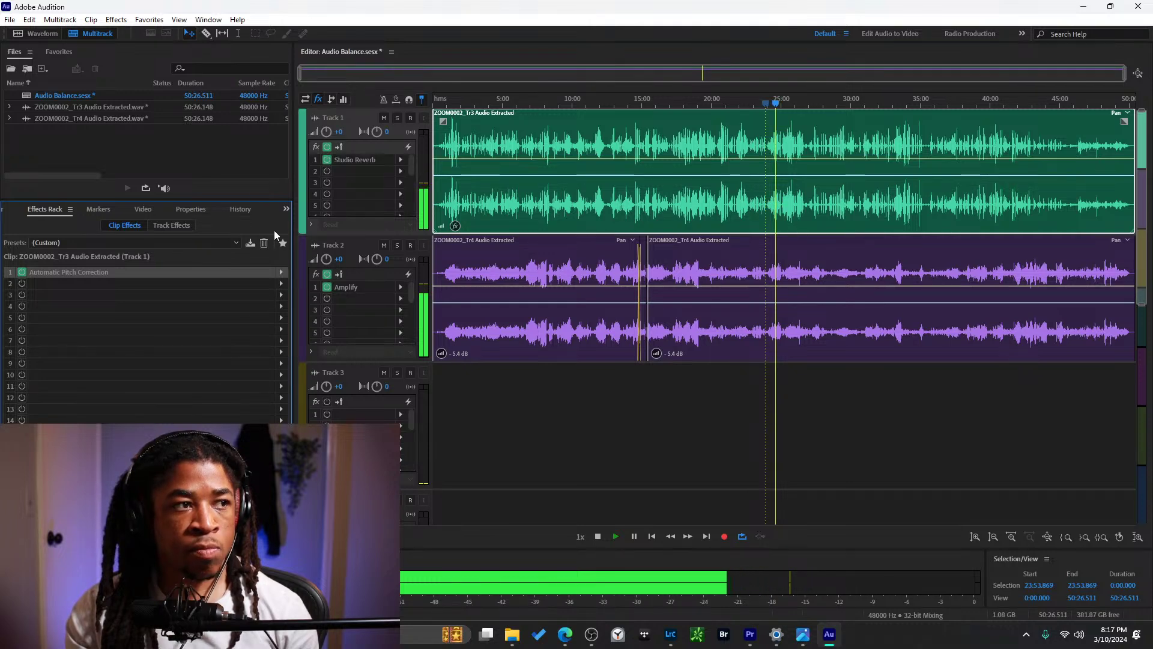
left_click(286, 210)
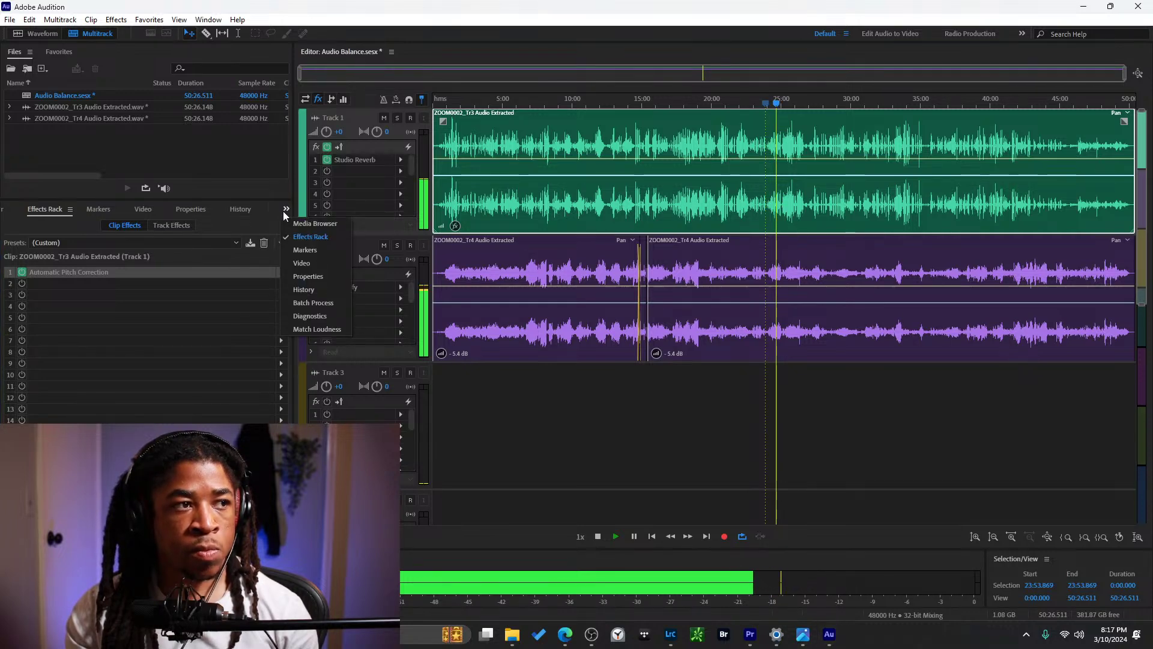
left_click(310, 236)
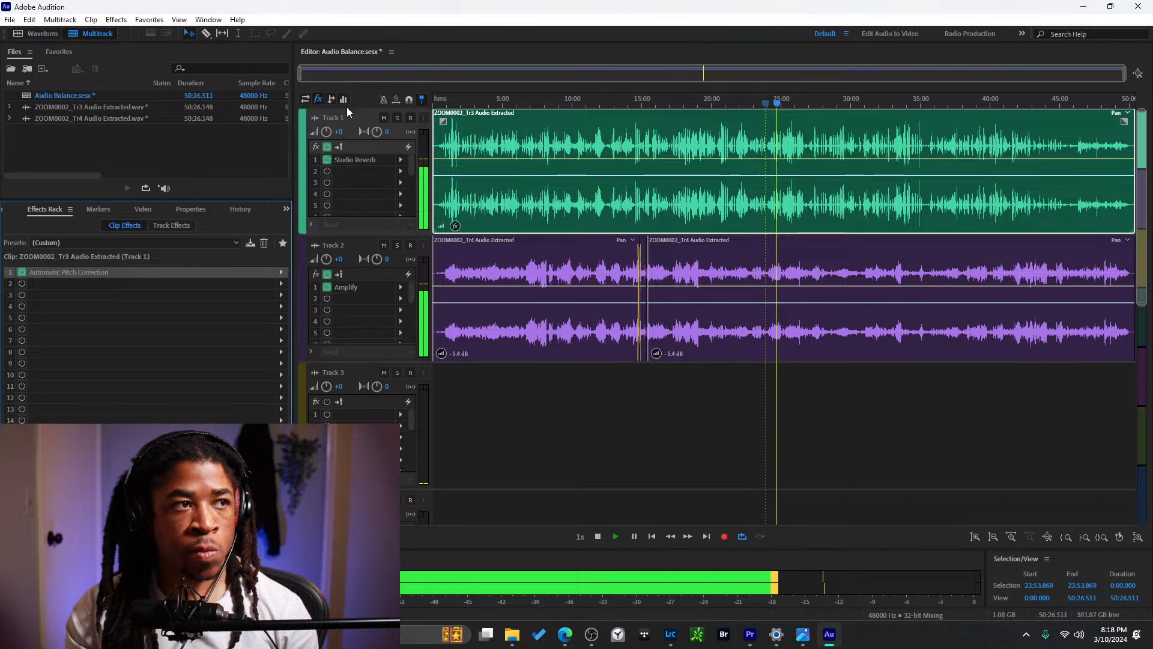
Review the tracks' sends, EQ and input/output settings, and return to the track effects view.
left_click(331, 100)
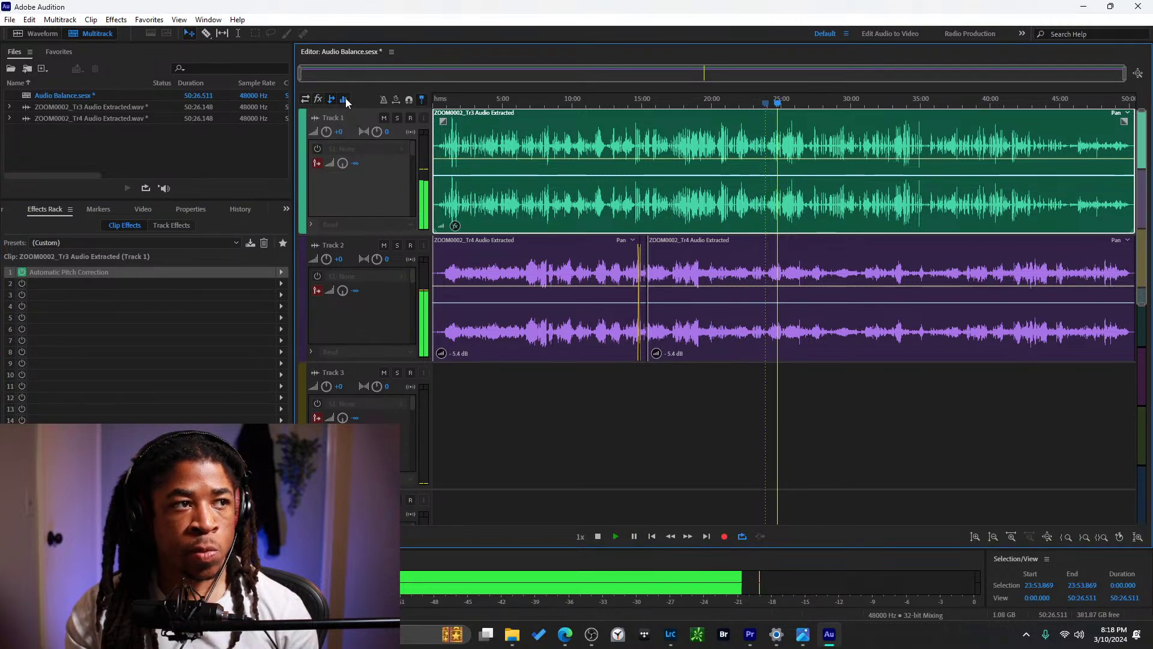
left_click(344, 100)
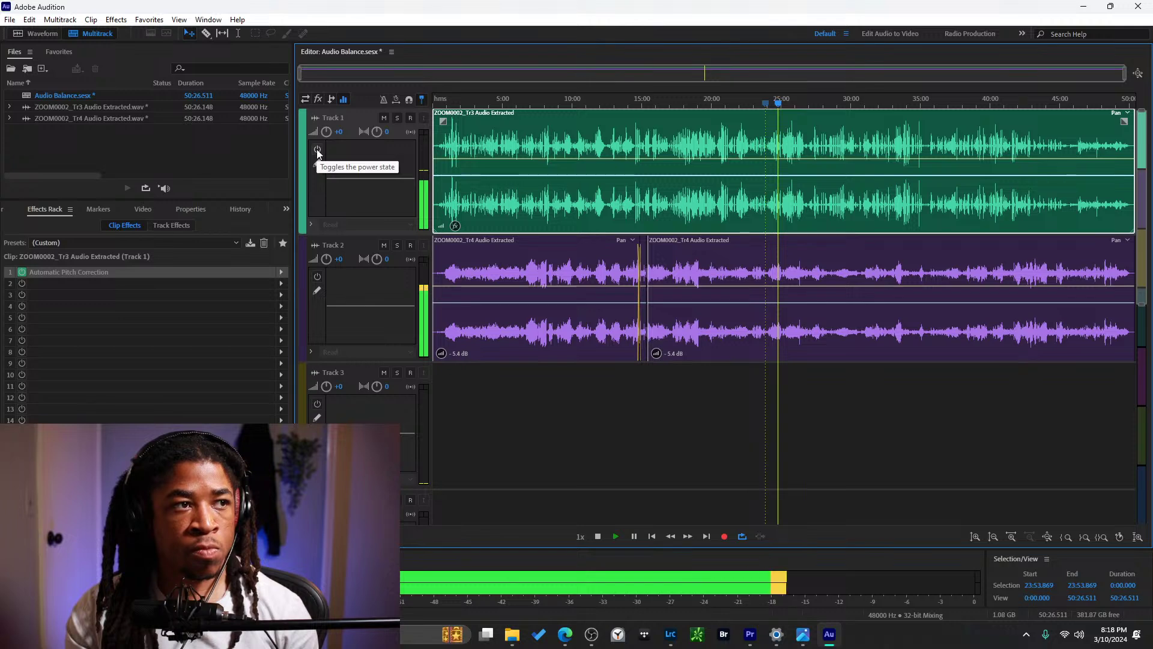
left_click(319, 100)
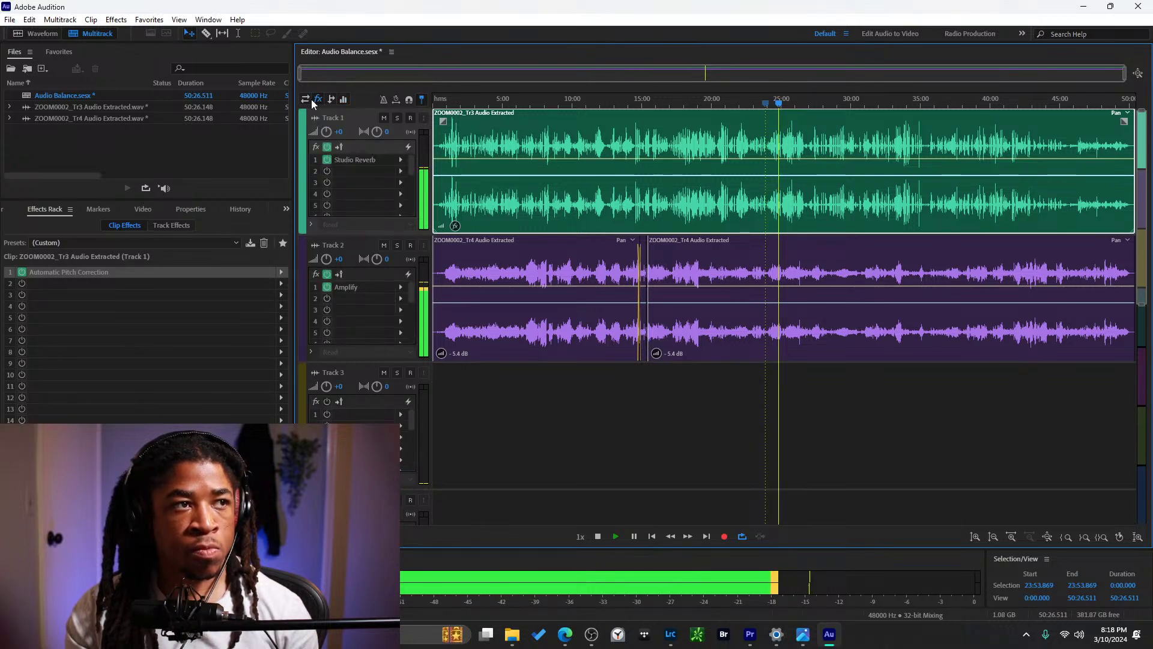
left_click(305, 99)
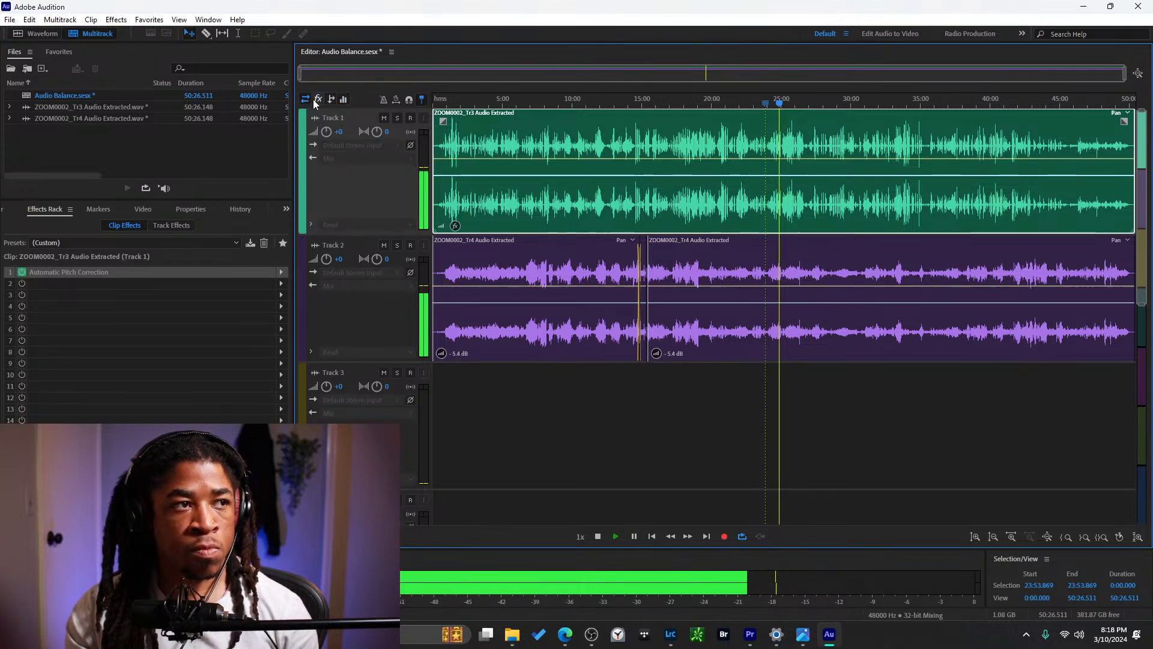
left_click(318, 99)
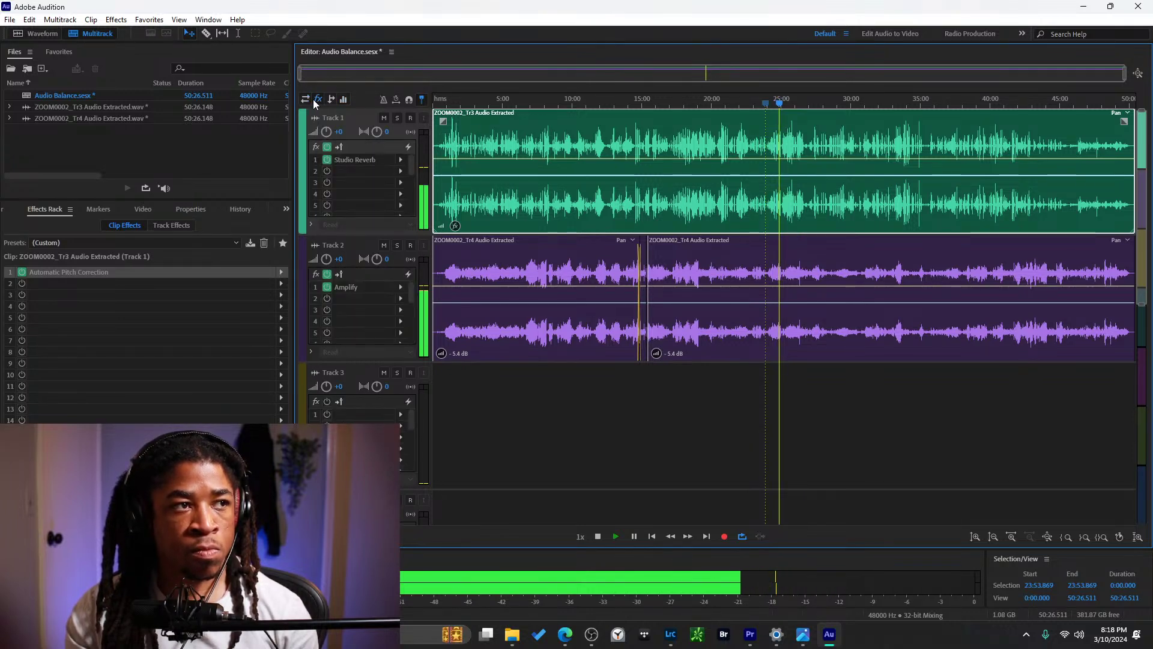
left_click(409, 147)
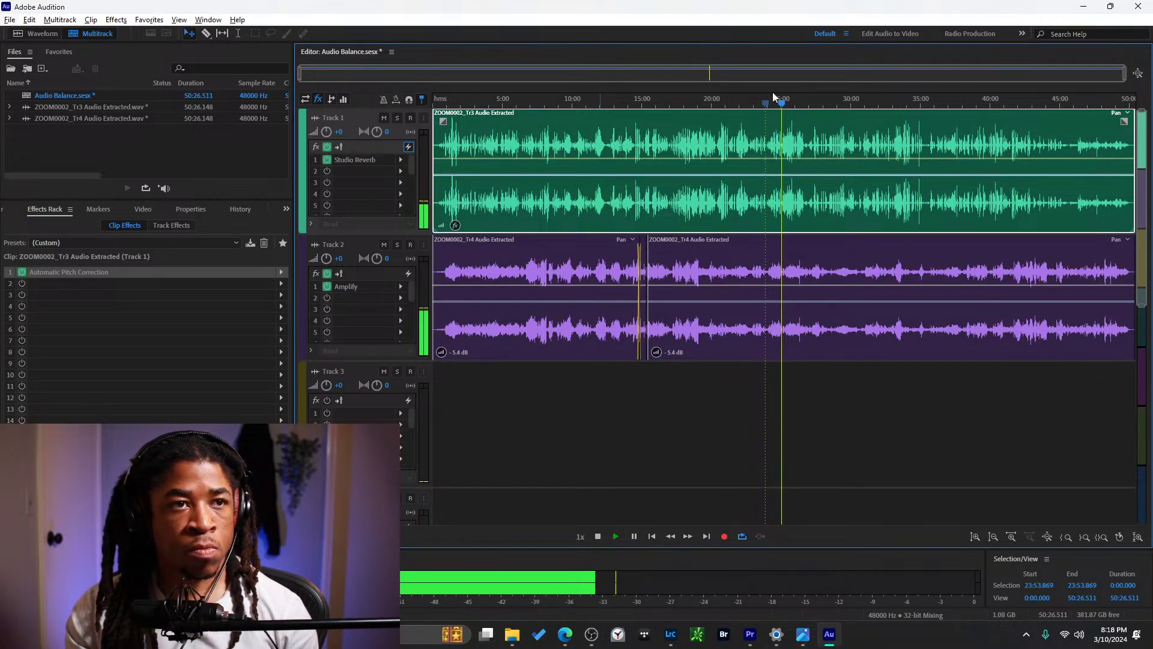
Play from about 28:18 and change the preset of Track 1's Studio Reverb to Vocal Reverb (medium).
left_click(827, 104)
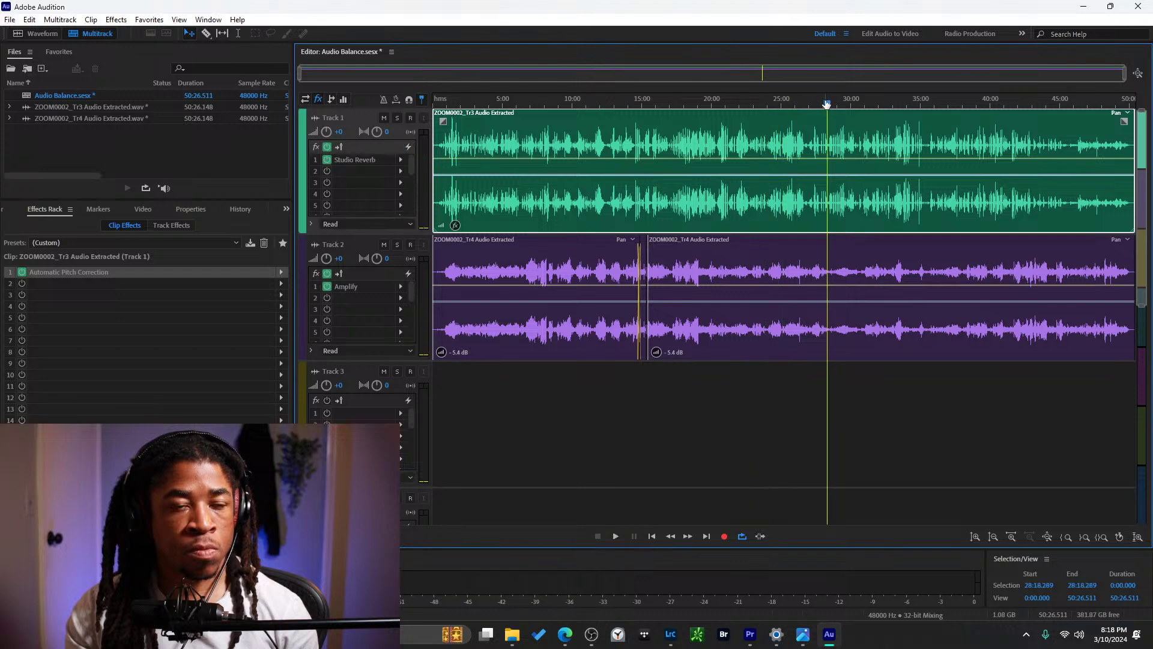
left_click(401, 160)
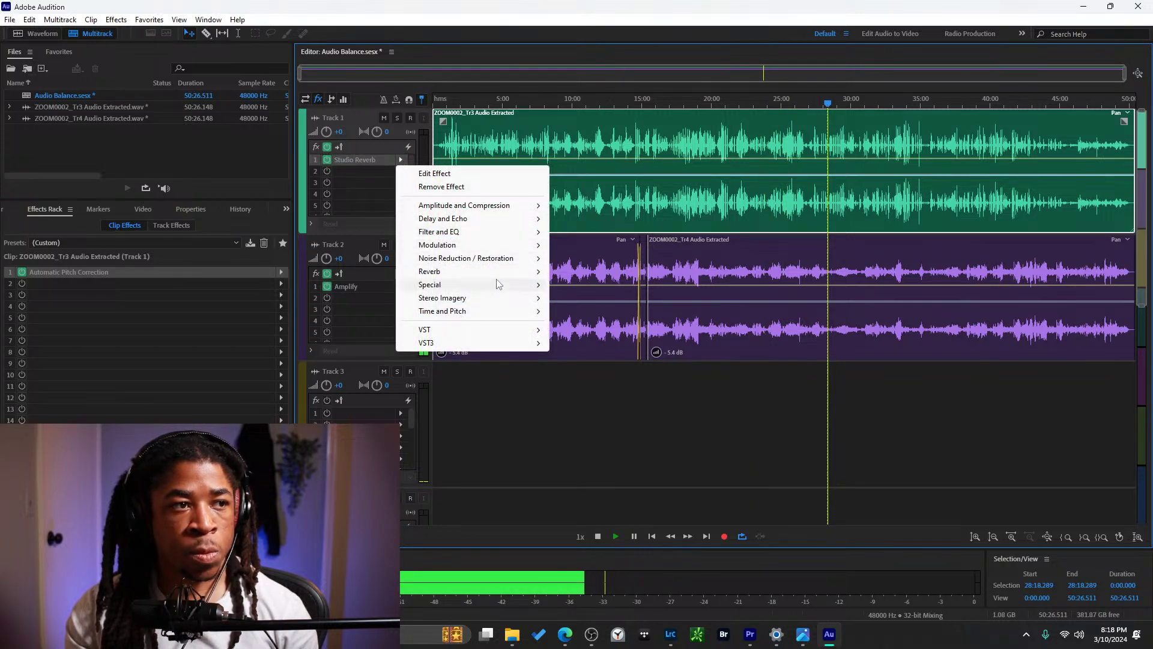
mouse_move(495, 286)
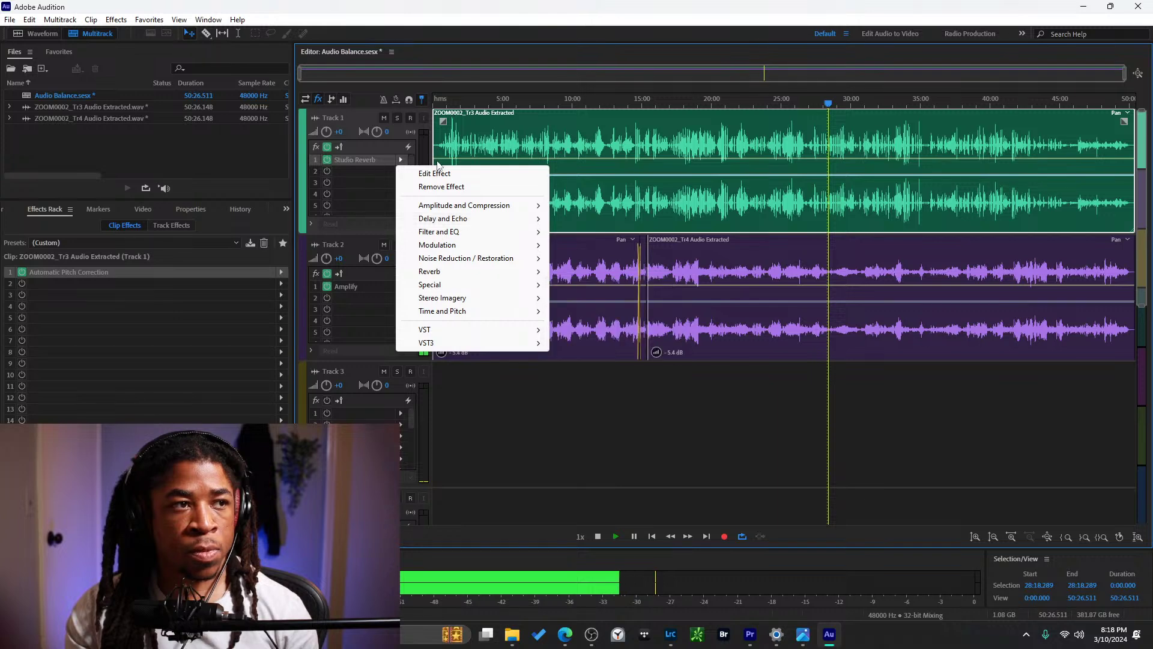
left_click(435, 174)
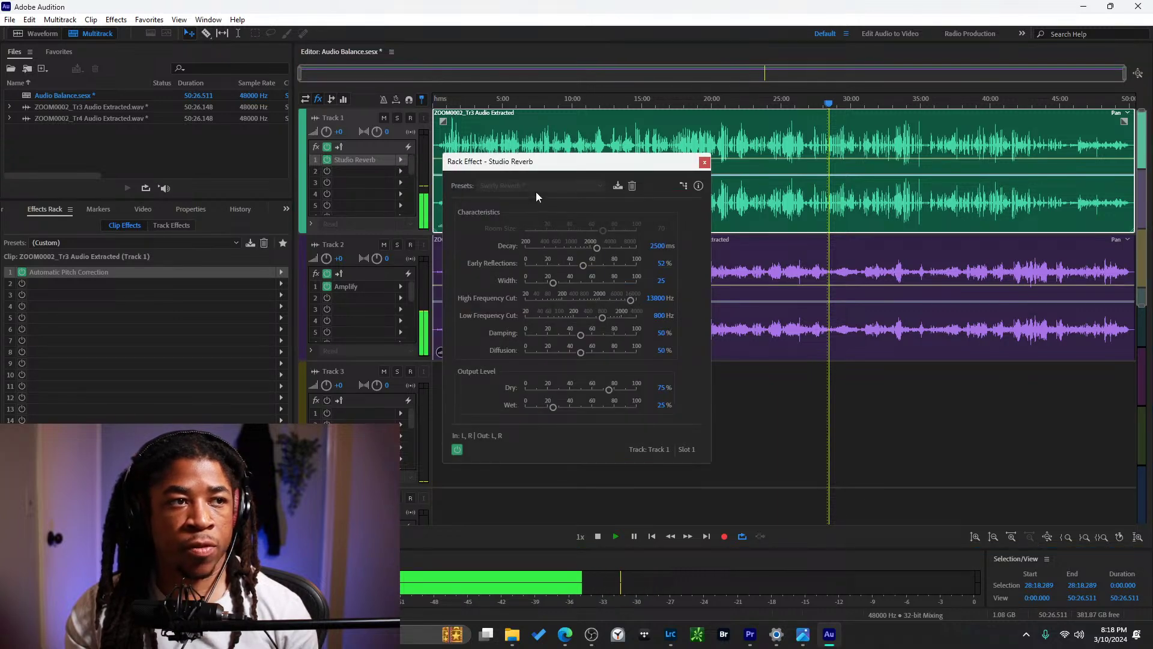
left_click(571, 187)
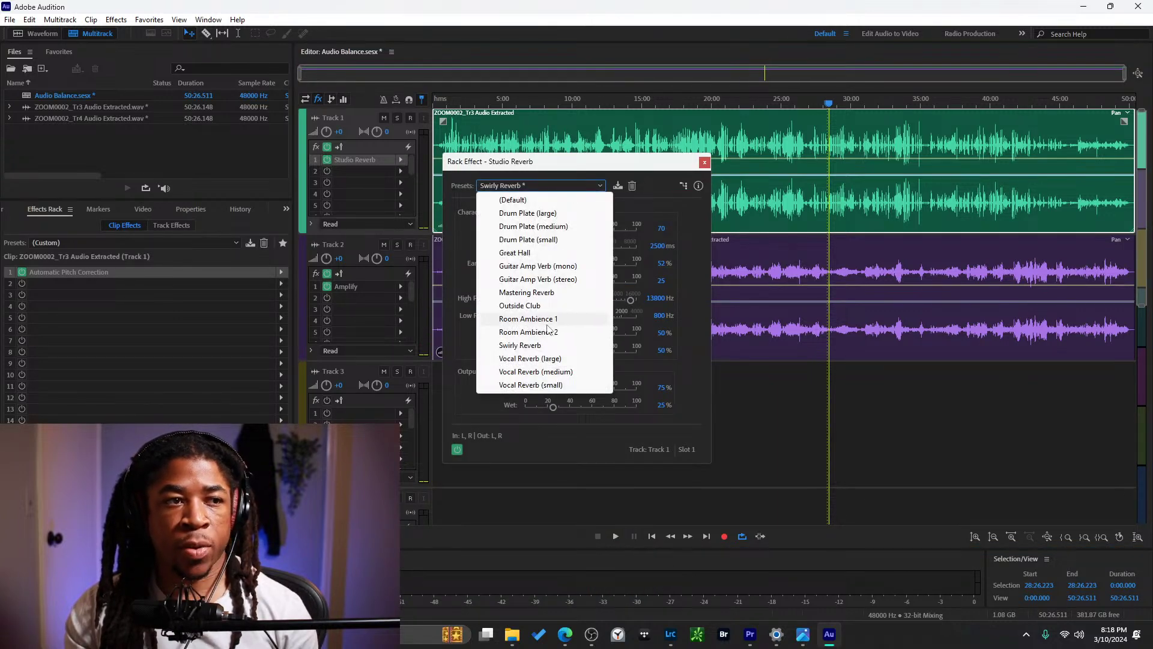
left_click(538, 373)
key("space")
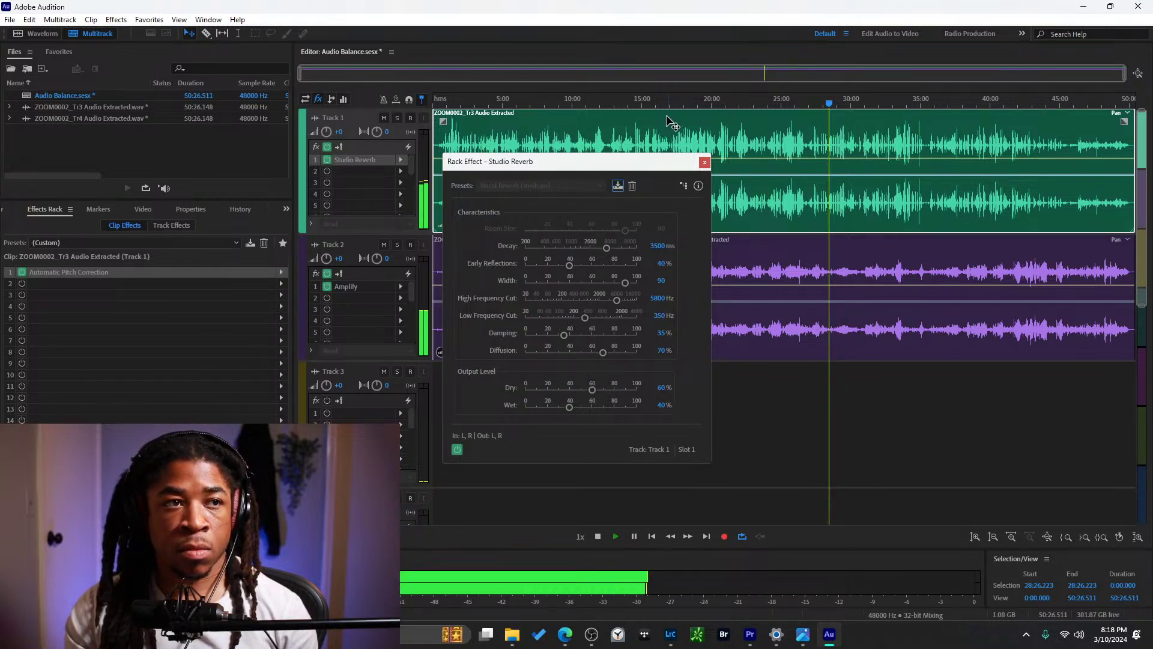
Try the Vocal Reverb (small) preset on Track 1's Studio Reverb and listen to it.
key("space")
left_click(586, 186)
left_click(531, 348)
key("space")
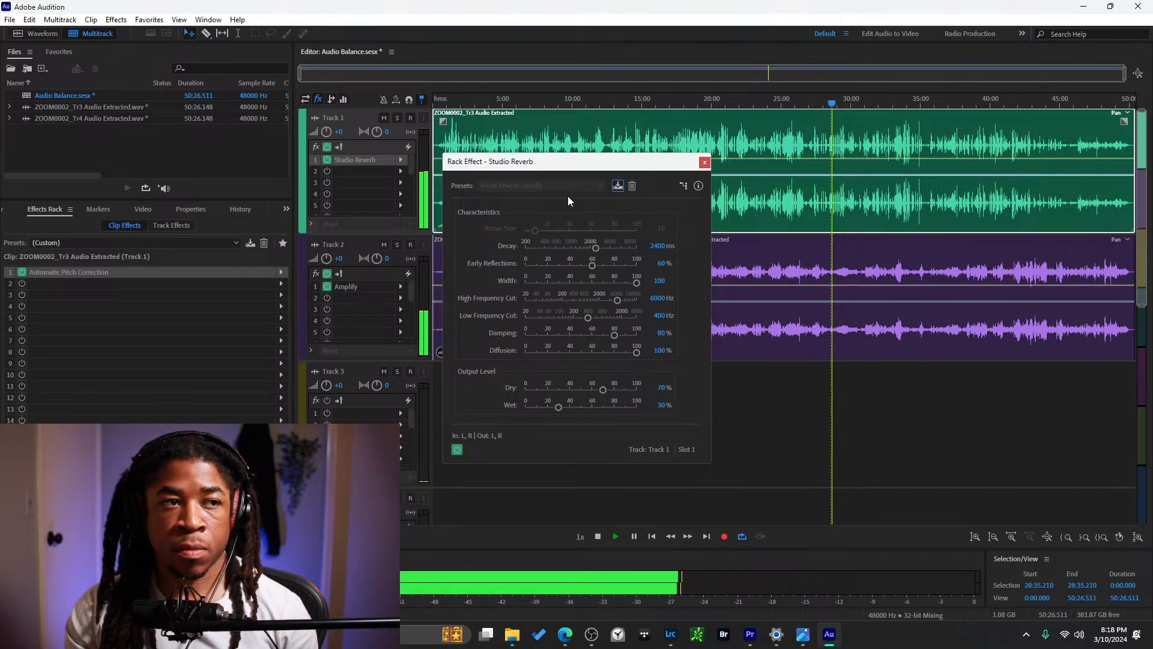
key("space")
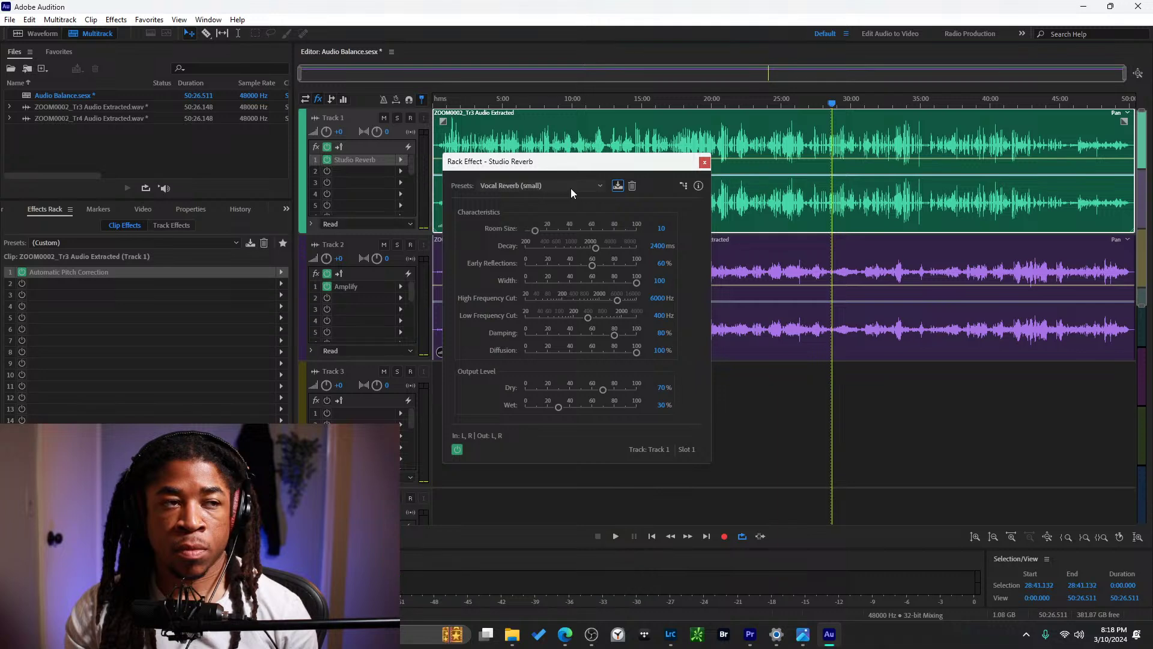
Set Track 1's Studio Reverb back to Vocal Reverb (medium), listen to the mix, and close the effect settings.
left_click(571, 188)
left_click(544, 379)
key("space")
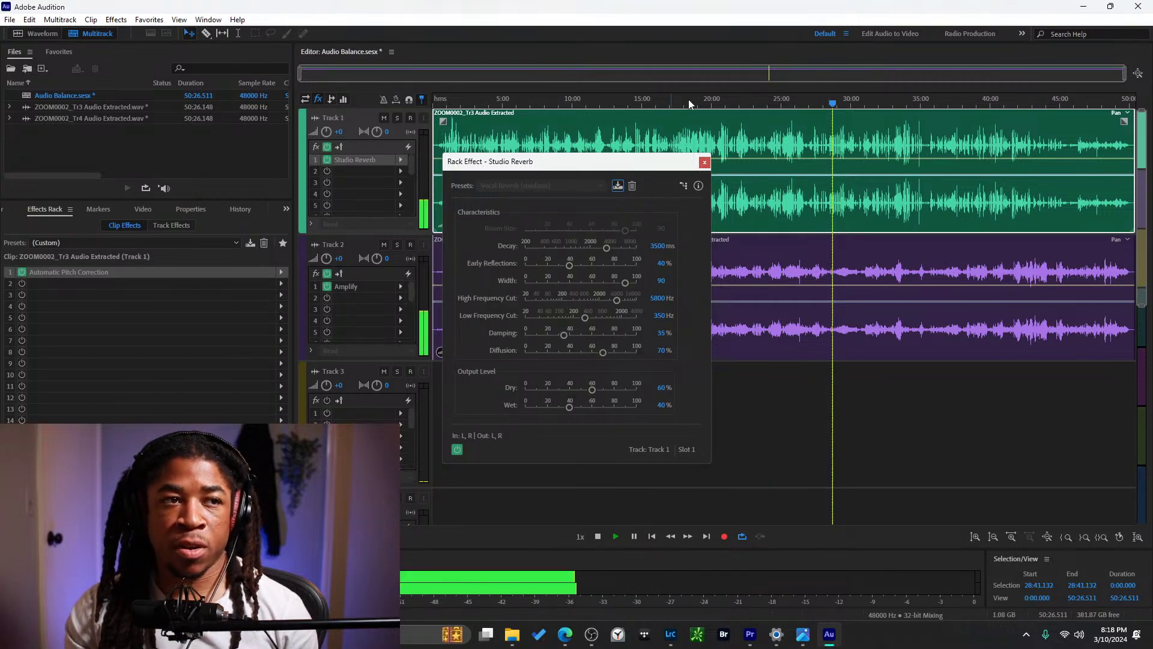
left_click_drag(596, 167, 286, 226)
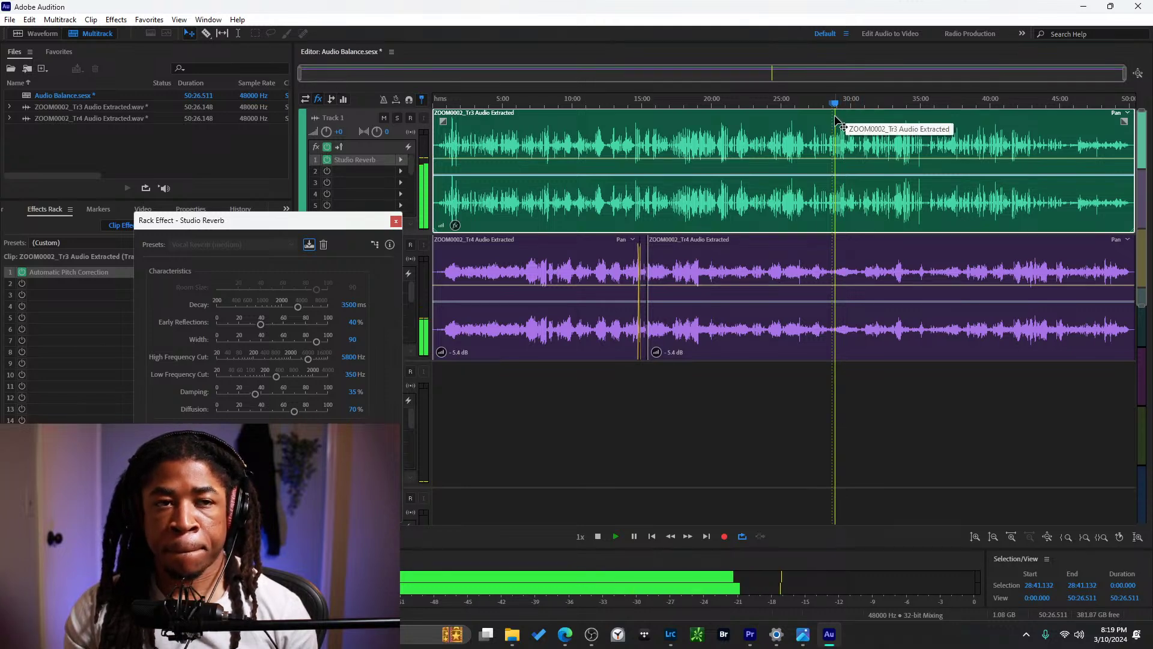
left_click_drag(341, 227, 288, 151)
left_click(343, 144)
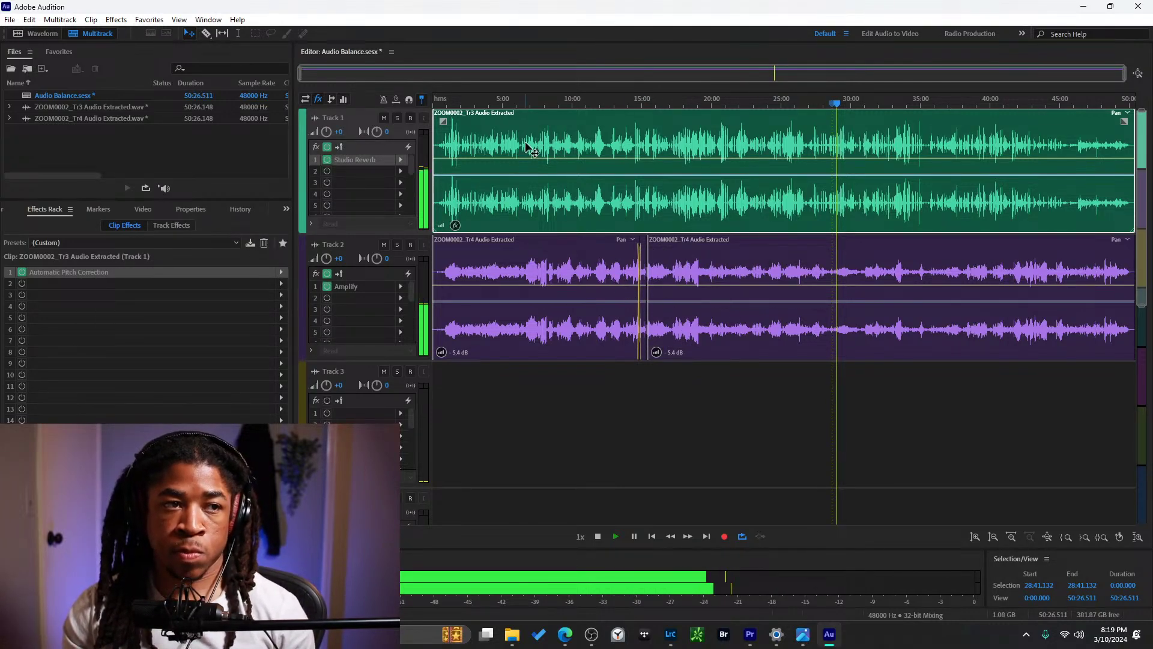
Play from about 6:54 and split the first Track 2 clip just before that point, where the audio gets louder.
left_click(529, 114)
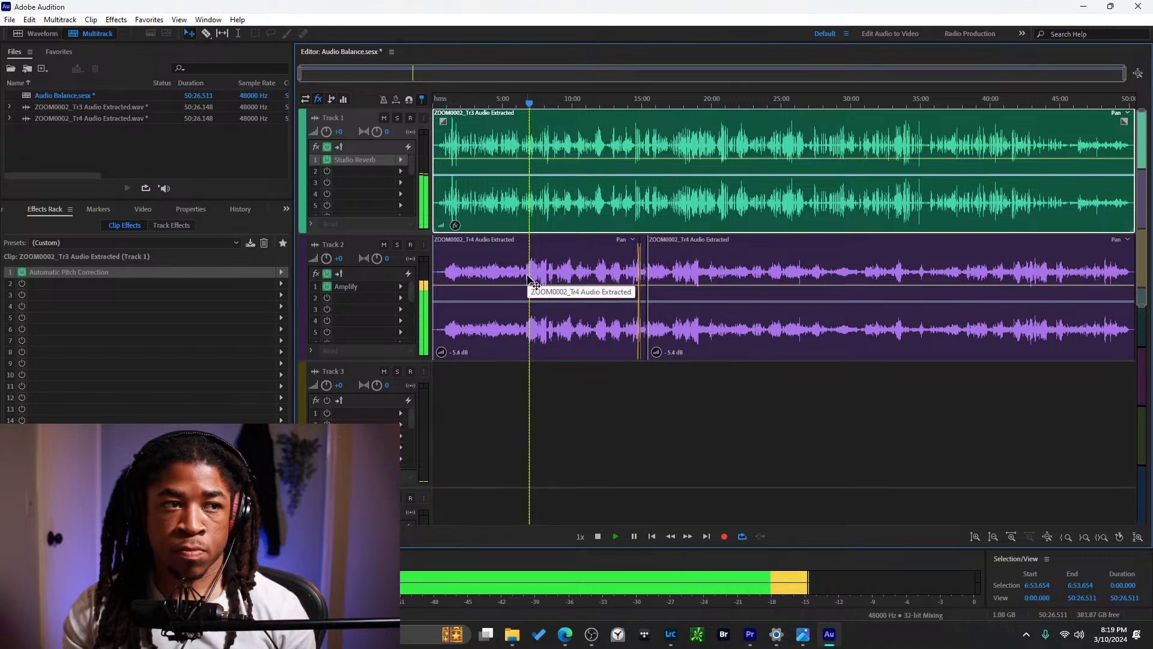
scroll(529, 270, "up", 3)
scroll(528, 277, "down", 3)
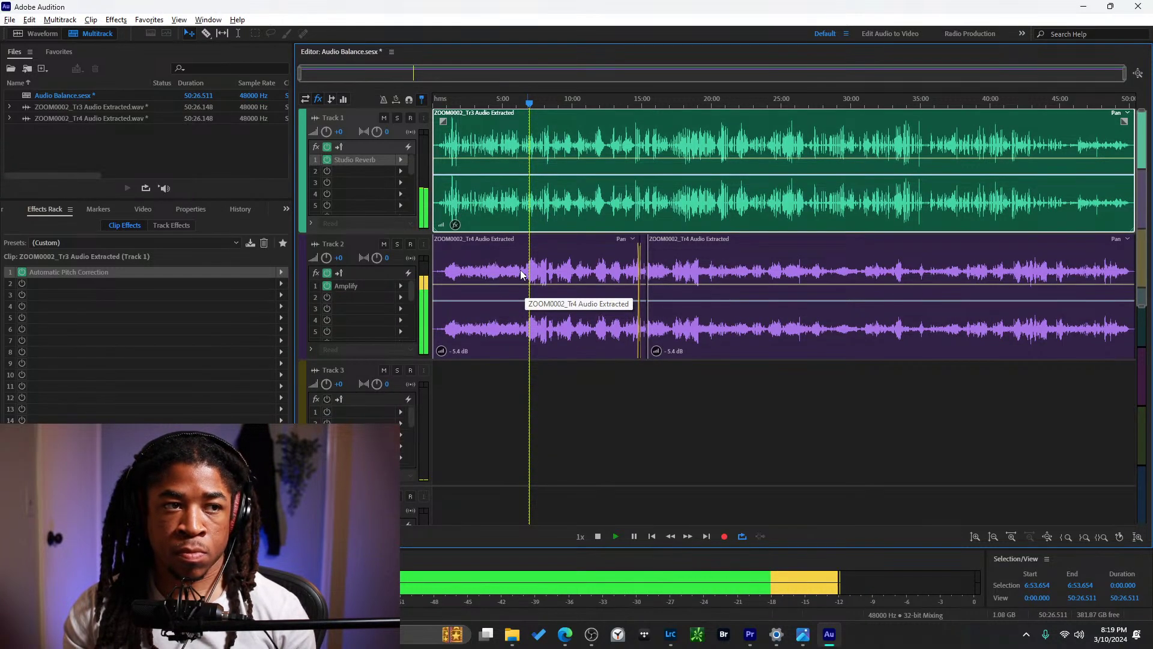
left_click(526, 274)
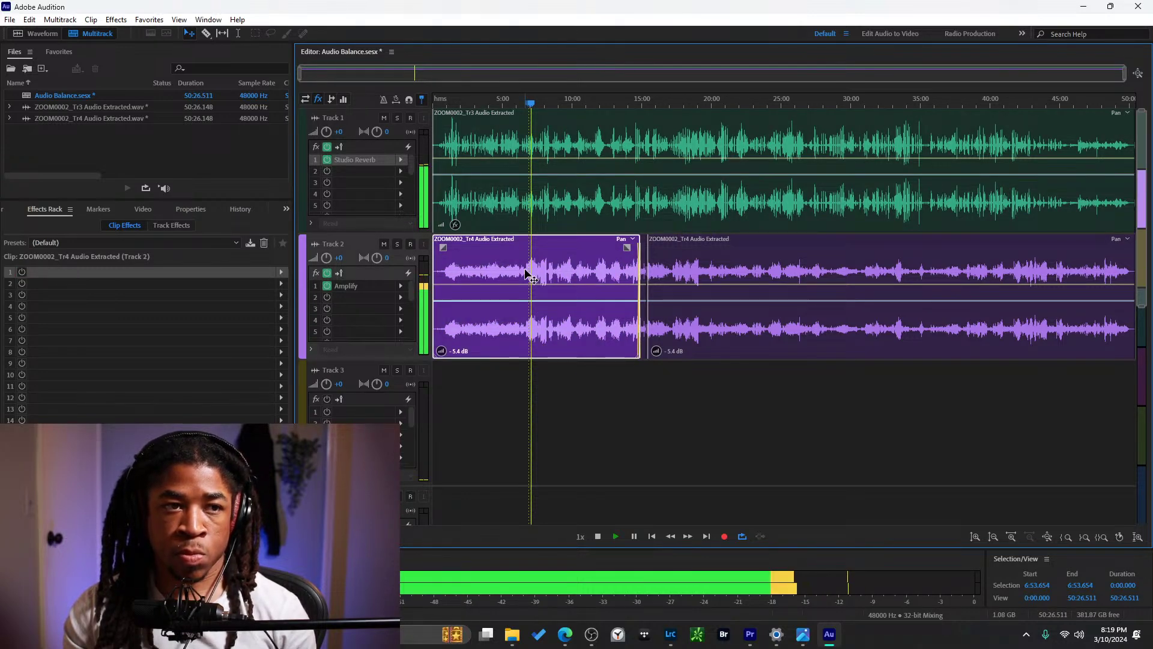
key("r")
left_click(526, 270)
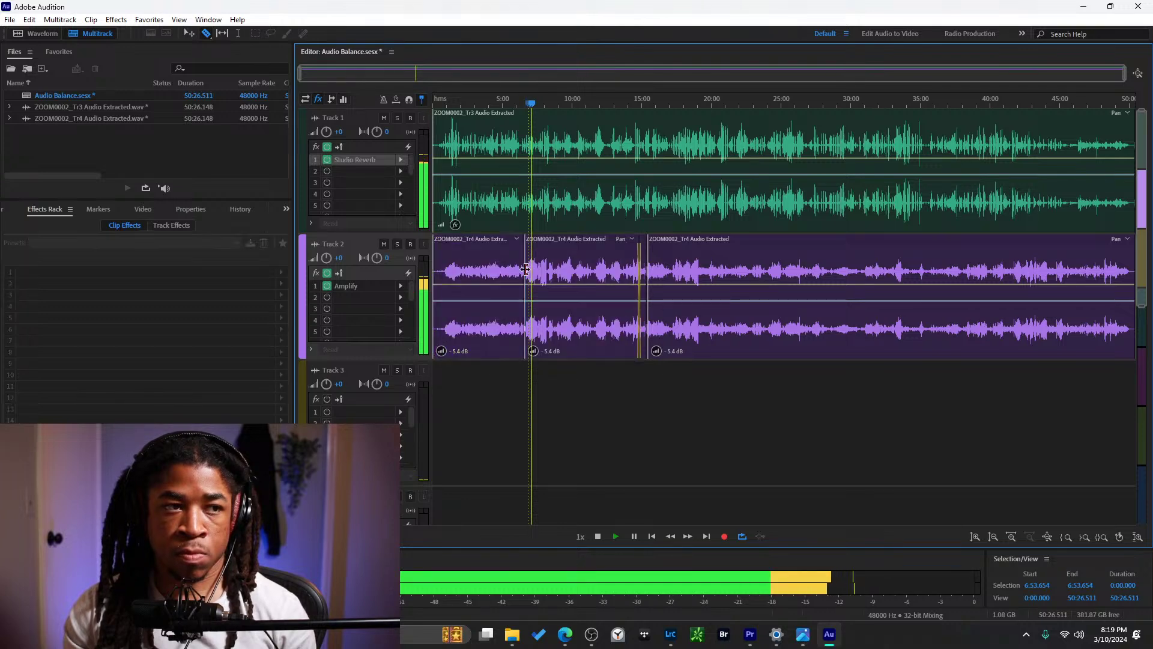
key("v")
Lower the gain of the newly split middle clip on Track 2 to -10.2 dB and listen at about 10:15 and 11:15.
scroll(531, 351, "down", 5)
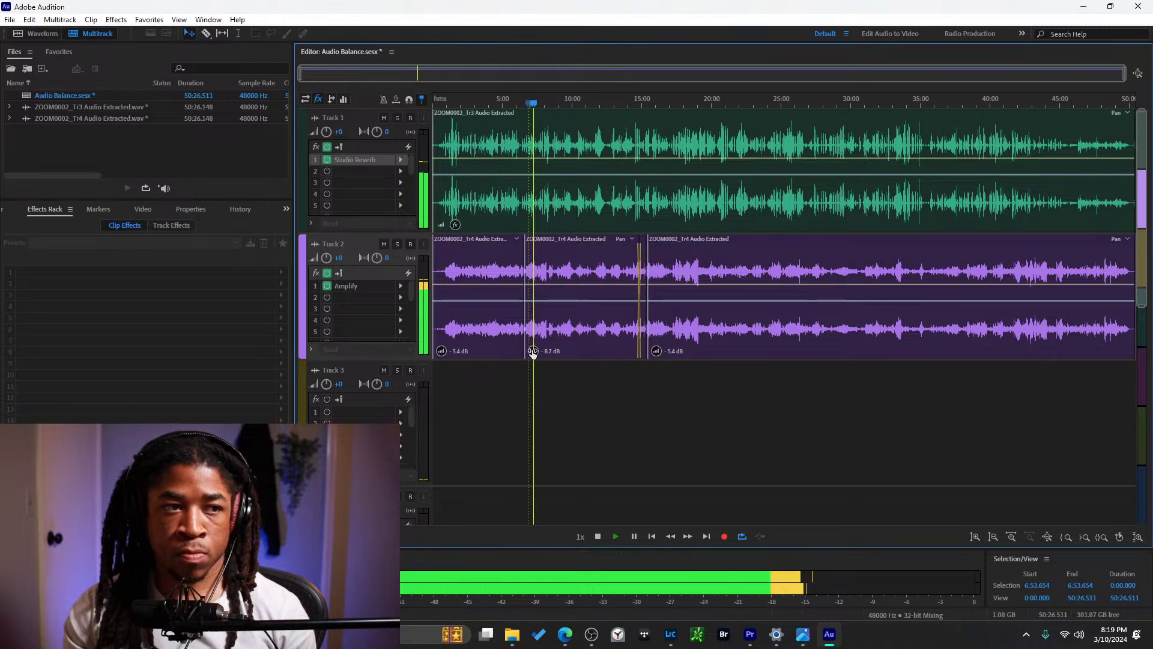
scroll(532, 350, "down", 3)
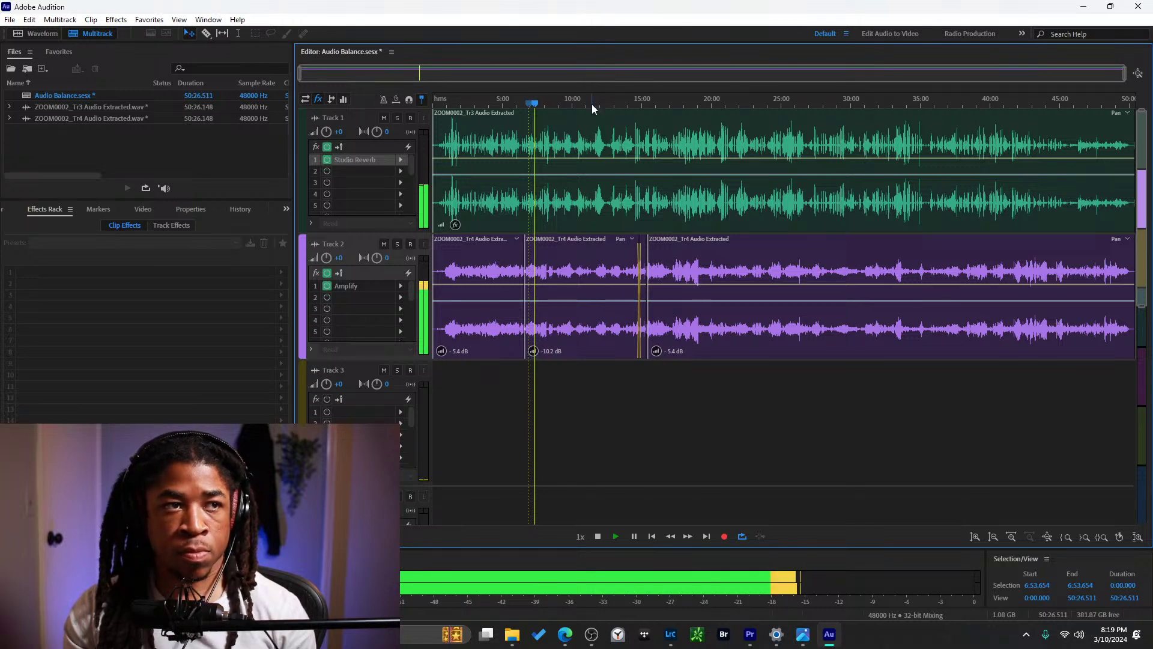
left_click(575, 103)
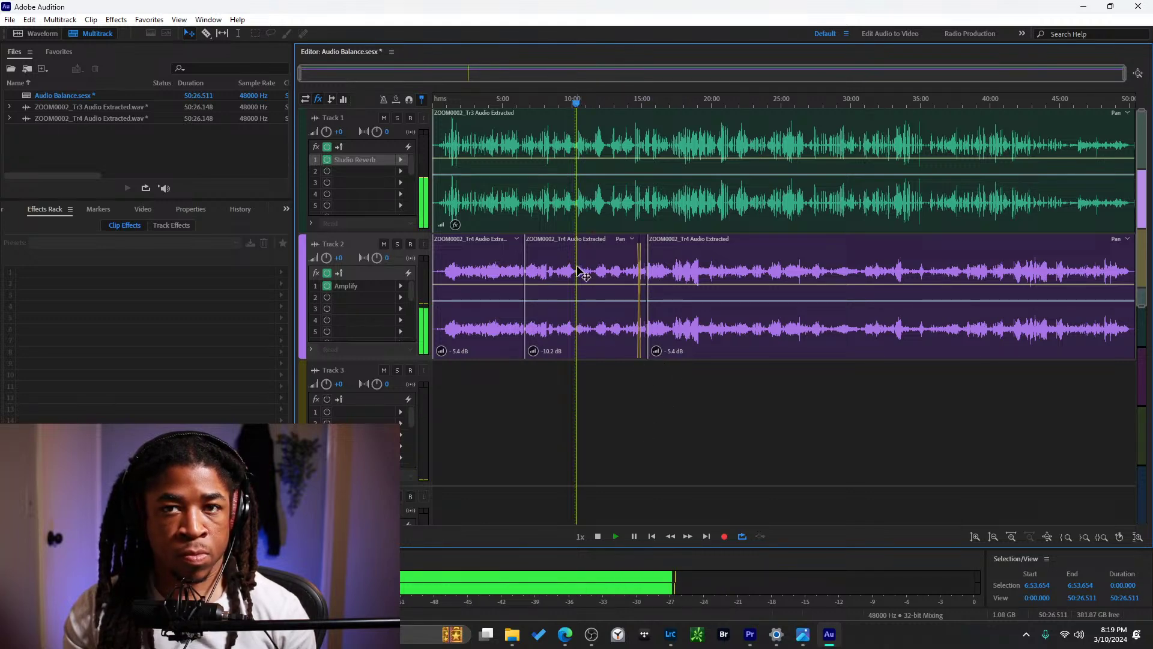
left_click(589, 100)
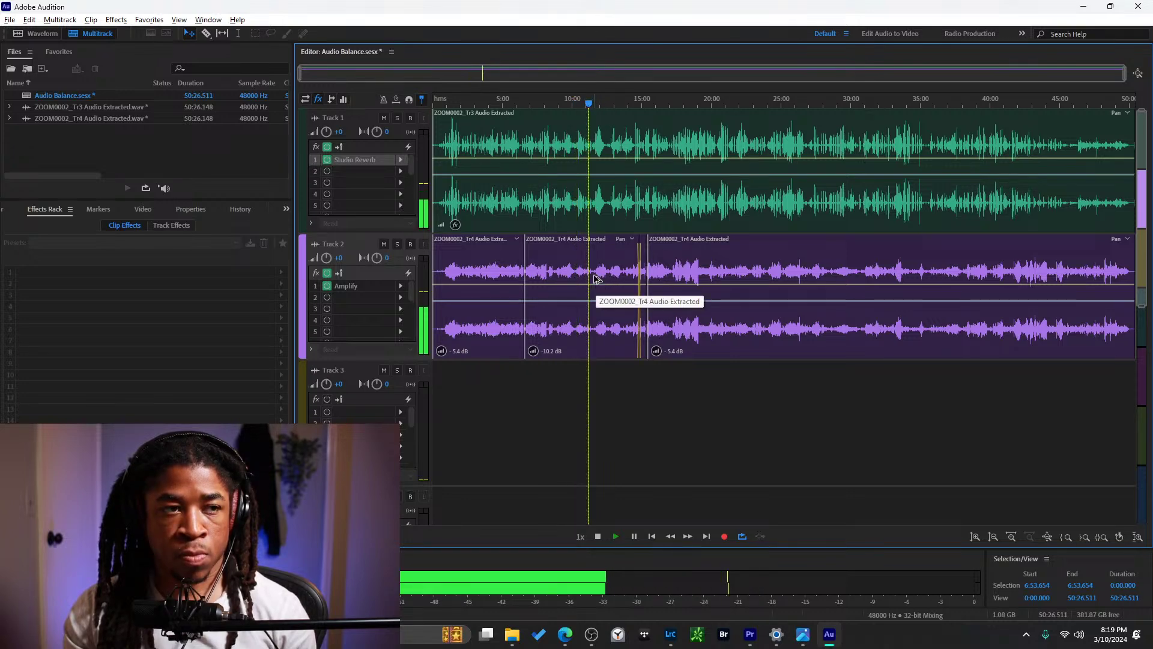
Display the track effects of Track 2 in the Effects Rack.
scroll(594, 283, "up", 3)
scroll(594, 289, "down", 2)
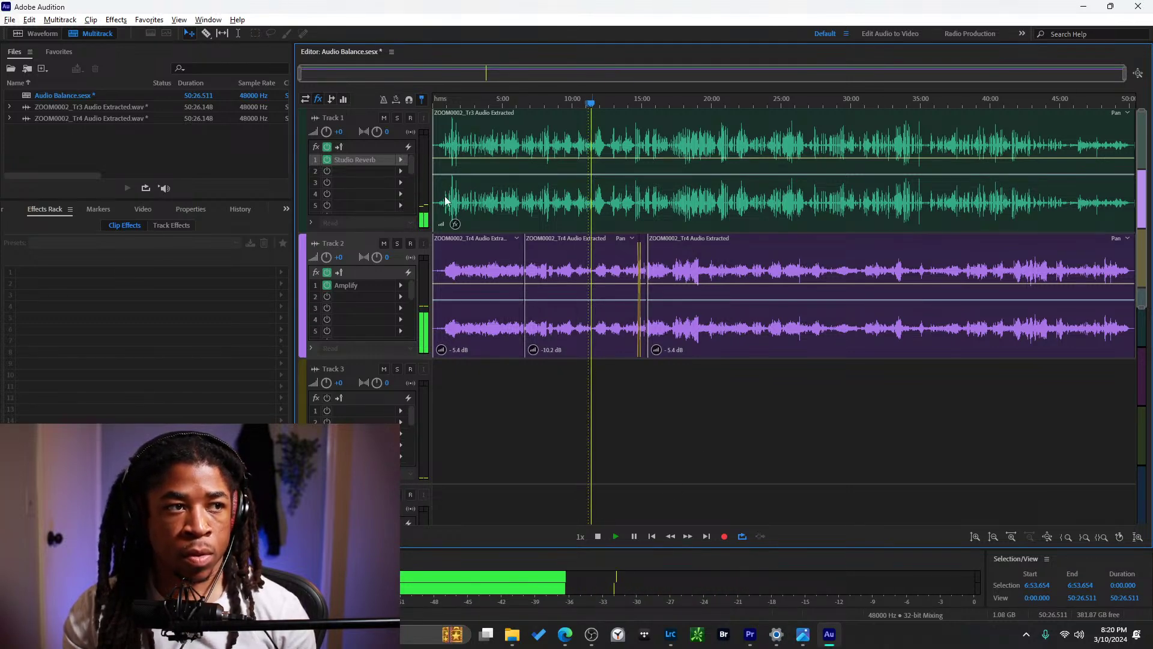
left_click(440, 256)
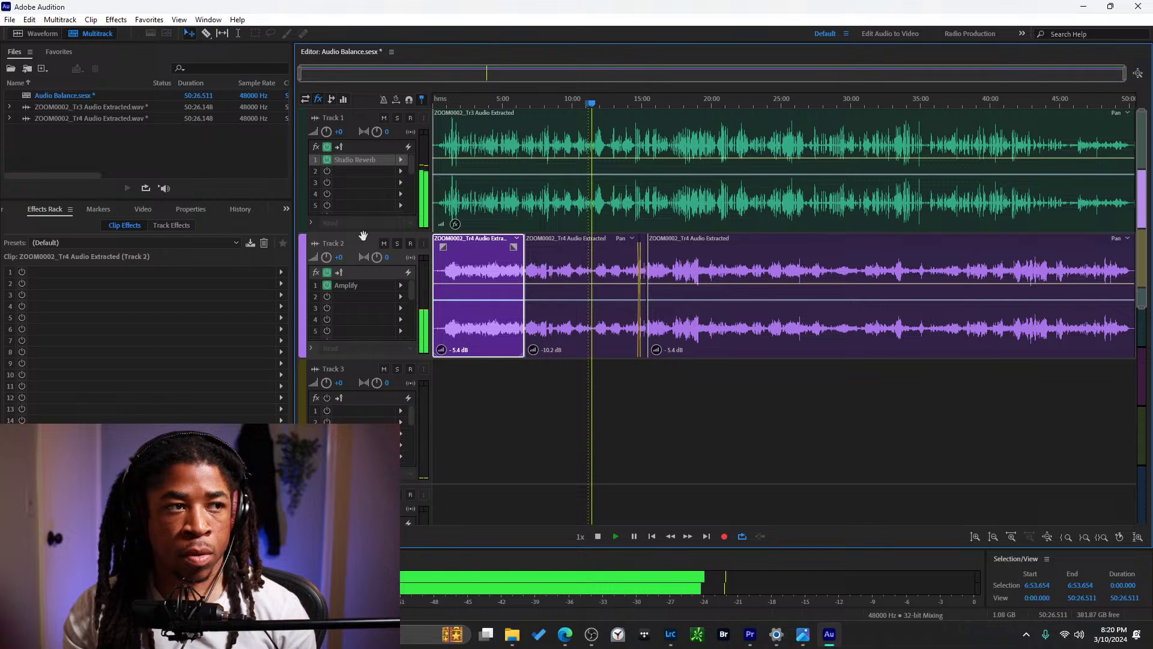
left_click(561, 381)
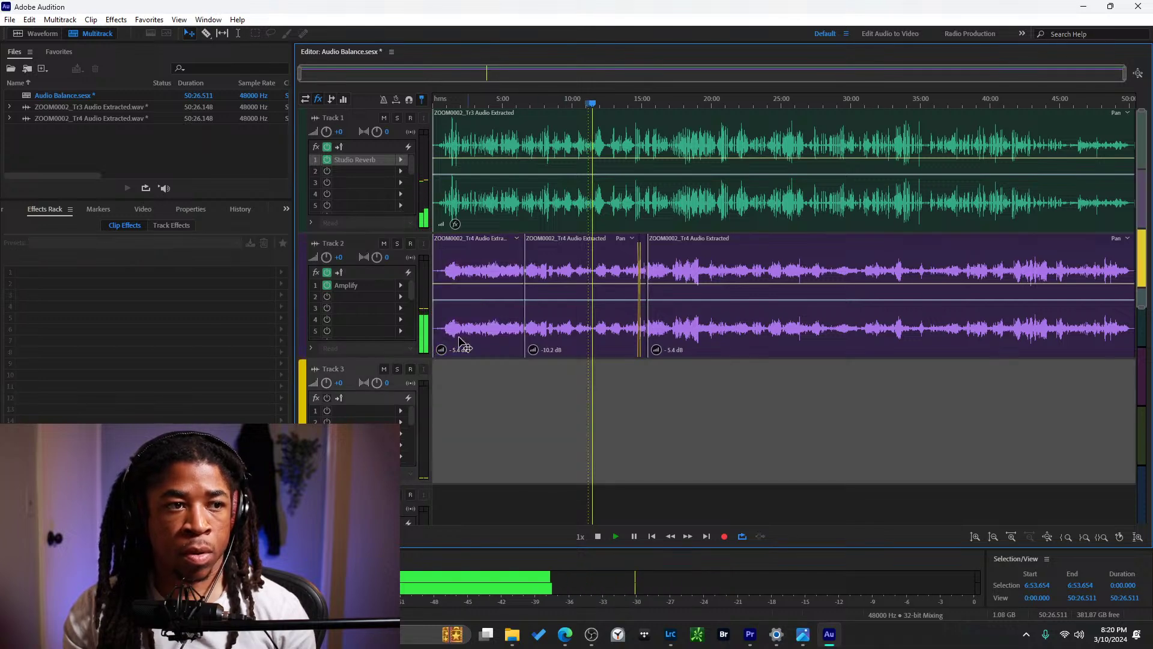
left_click(381, 249)
left_click(175, 224)
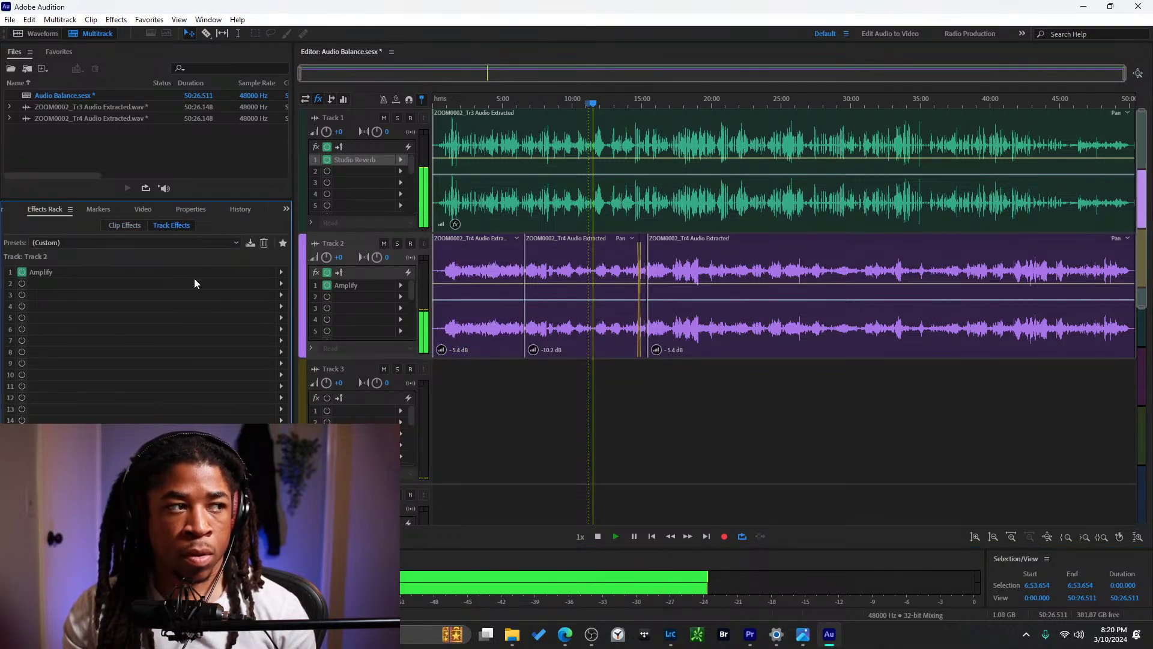
Try Vocal Enhancer with the Music option in place of Track 1's Studio Reverb, and undo the replacement.
left_click(367, 116)
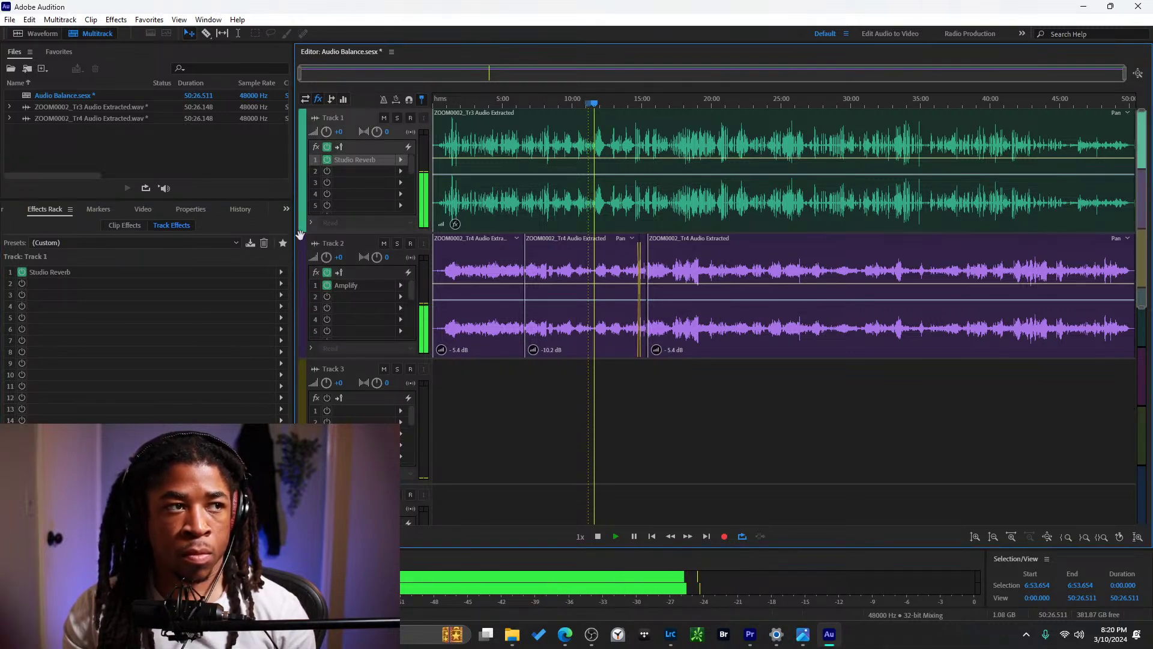
left_click(282, 272)
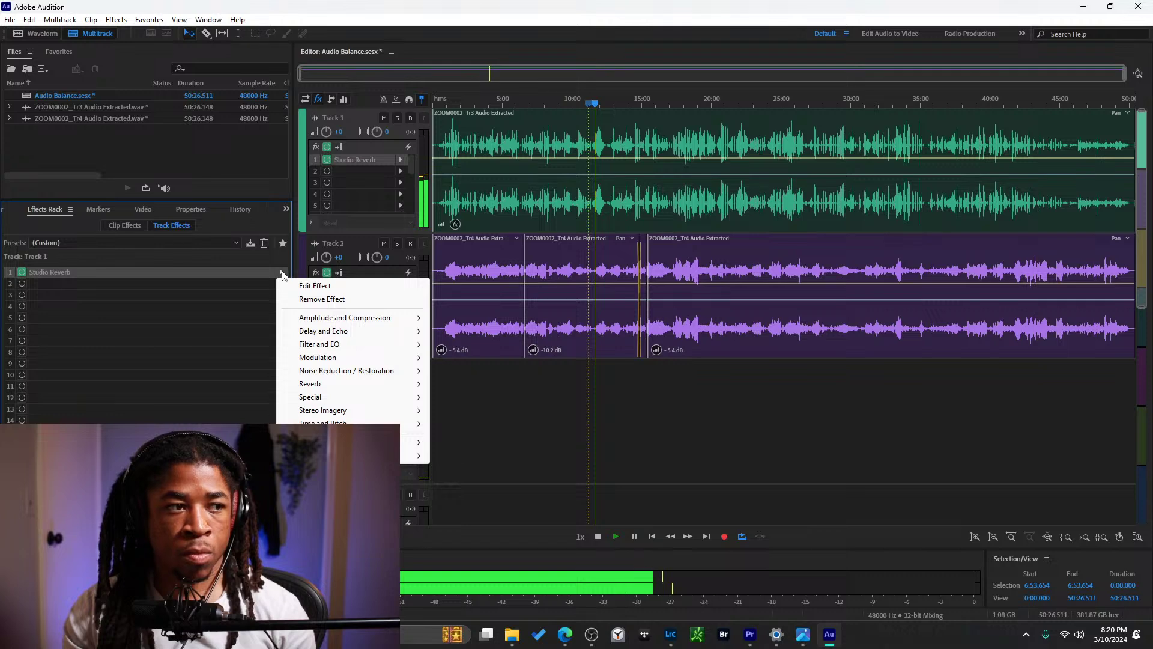
mouse_move(369, 395)
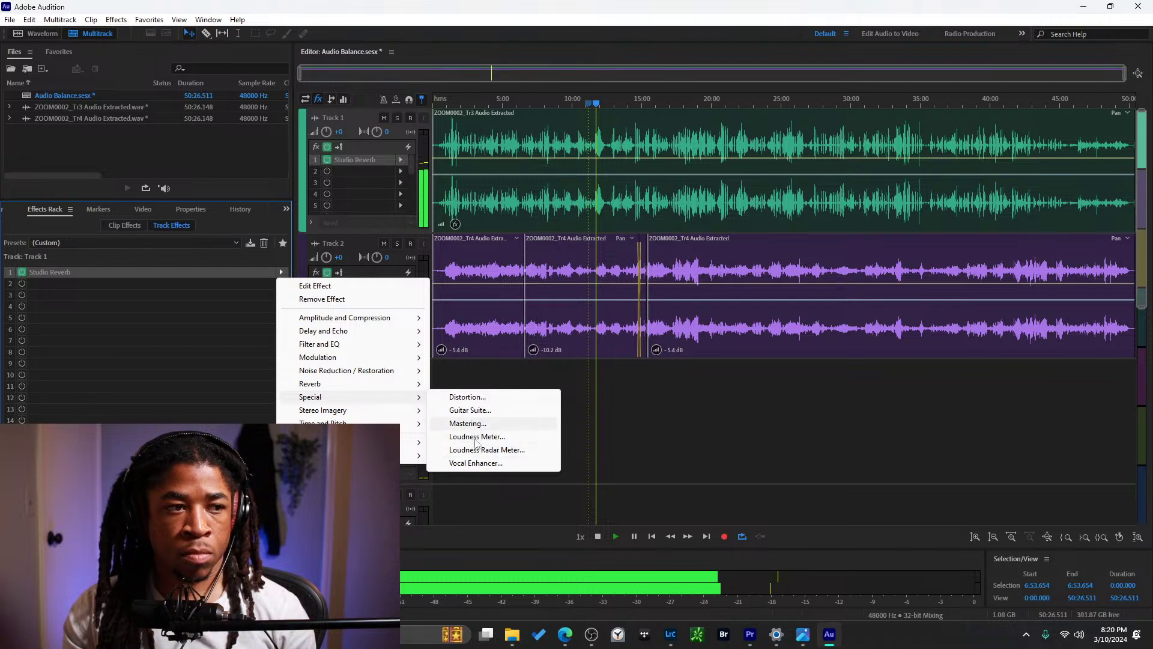
left_click(476, 463)
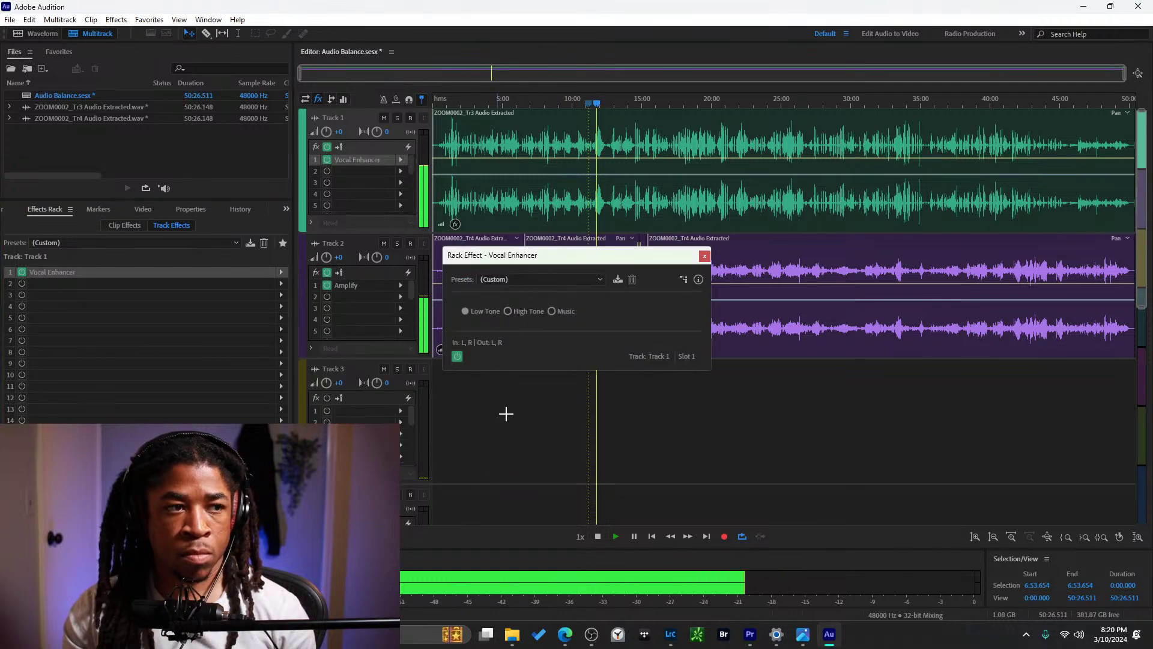
left_click(508, 311)
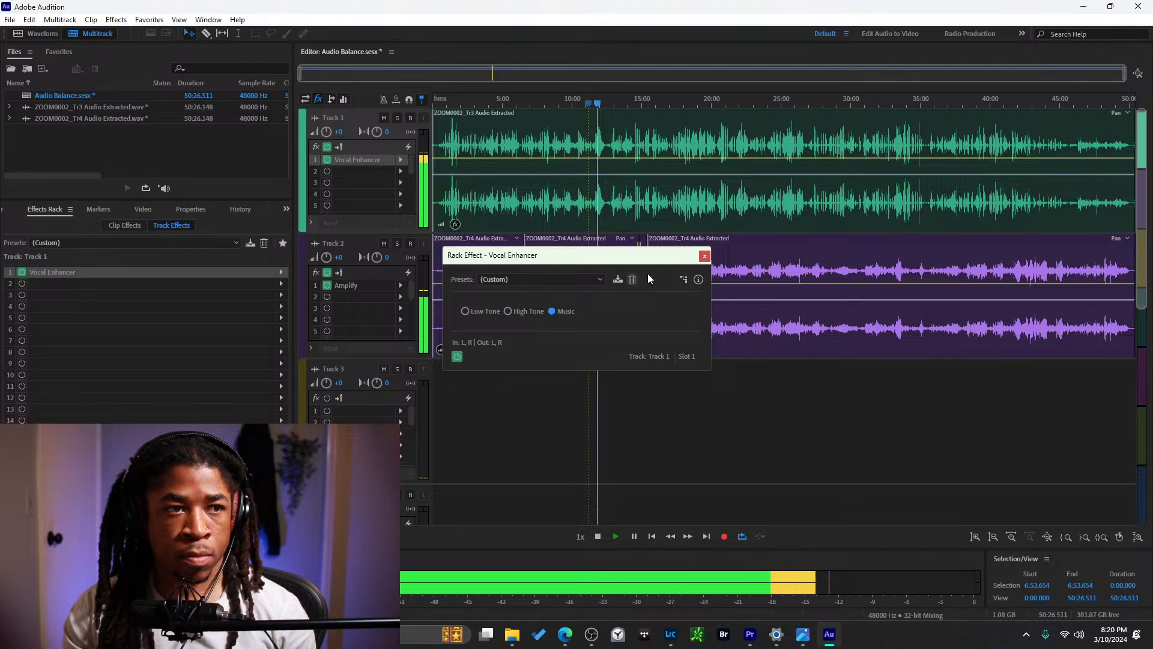
left_click(704, 256)
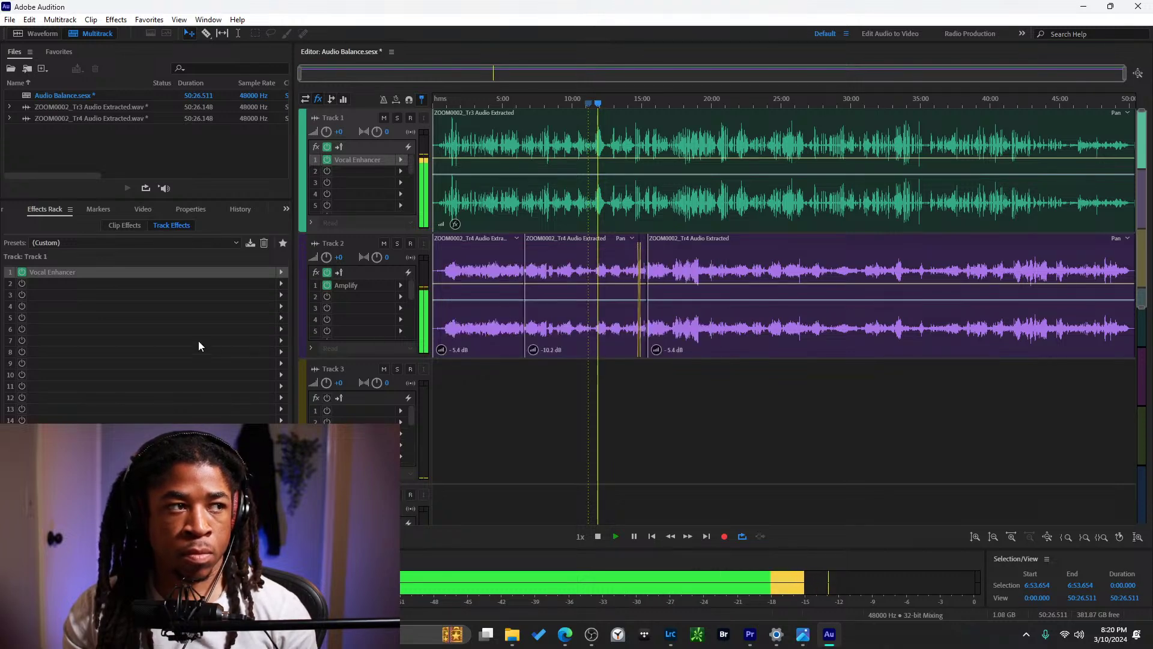
left_click(273, 282)
key("ctrl+z")
Add Vocal Enhancer to Track 1's second effect slot and set it to Music.
left_click(276, 283)
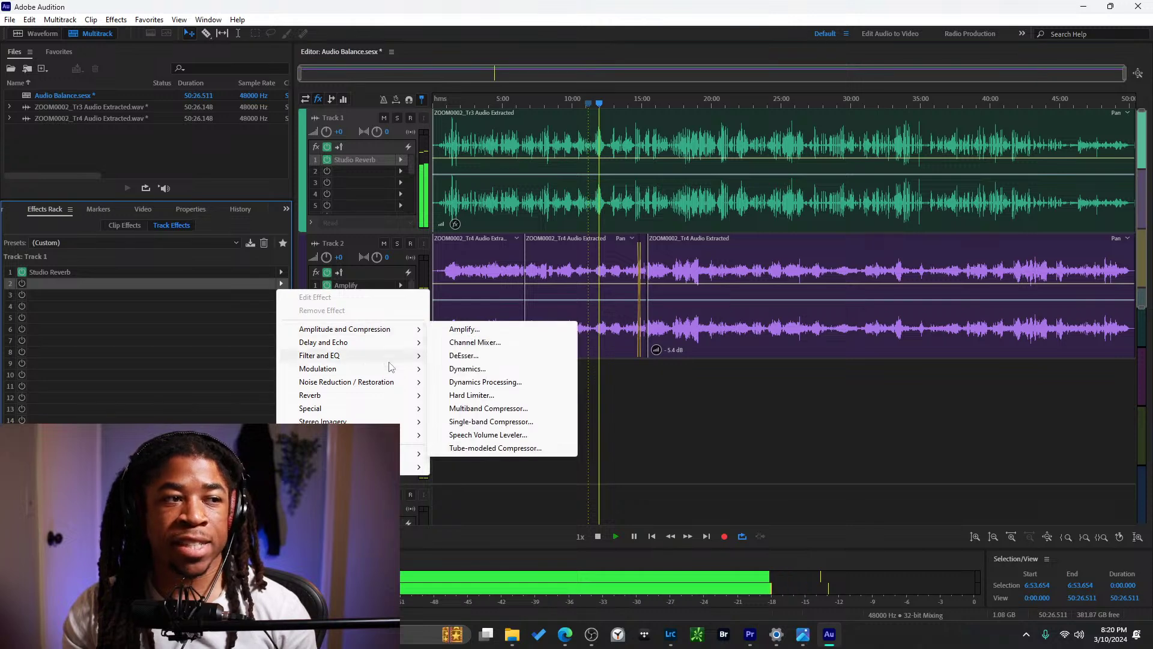
mouse_move(400, 411)
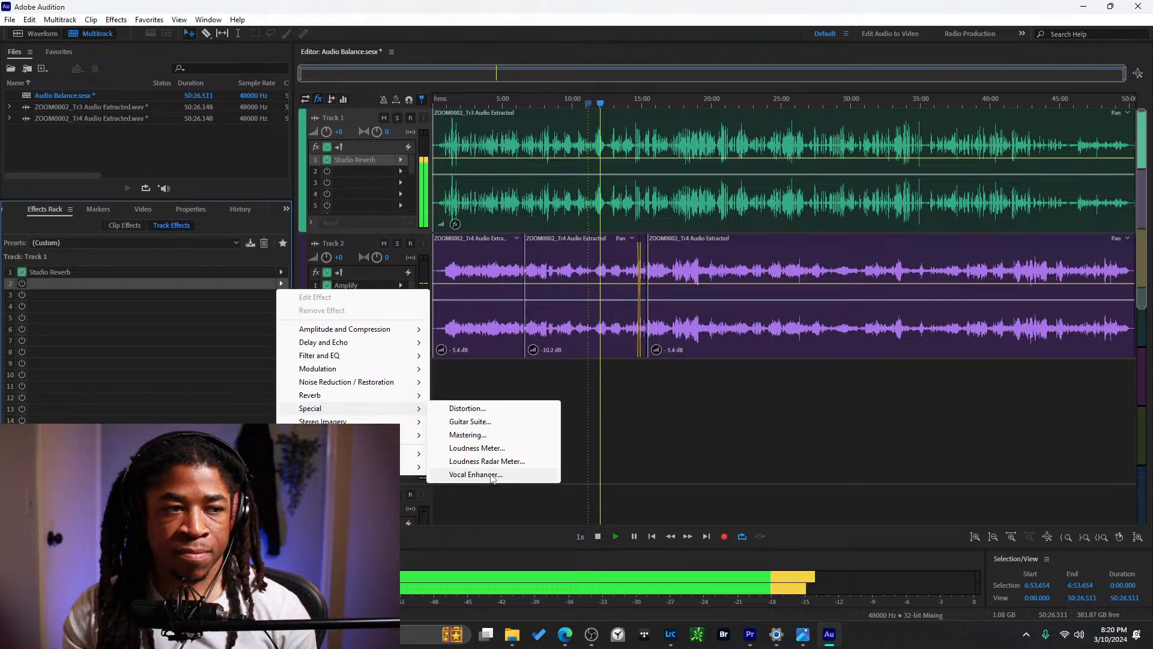
left_click(476, 475)
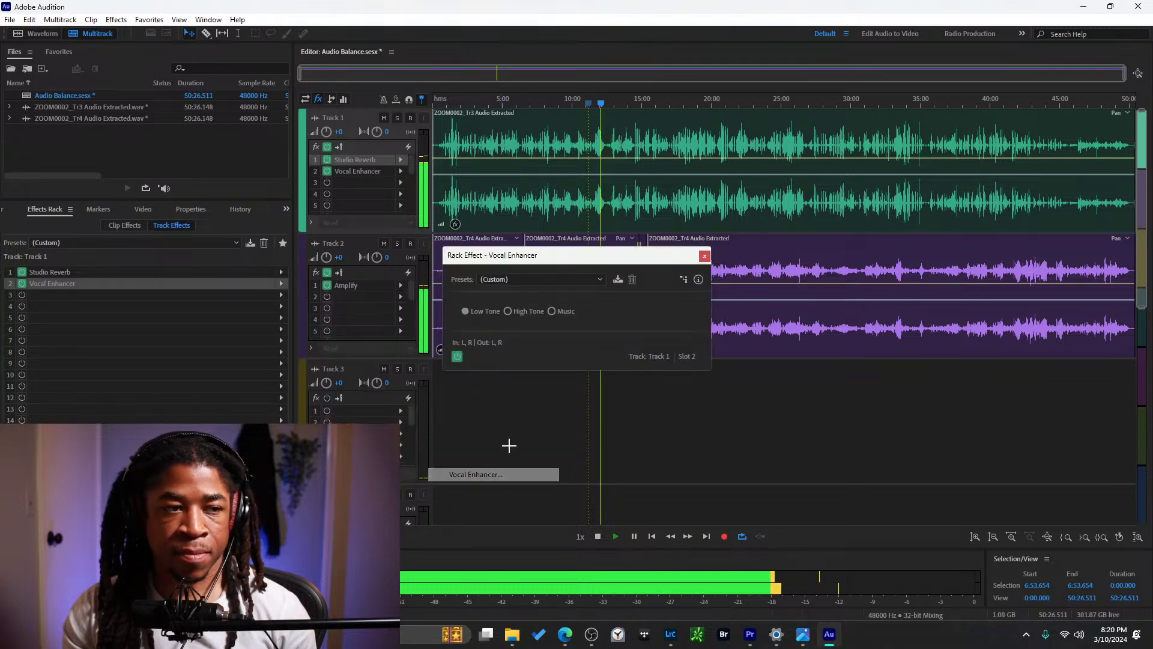
left_click(558, 311)
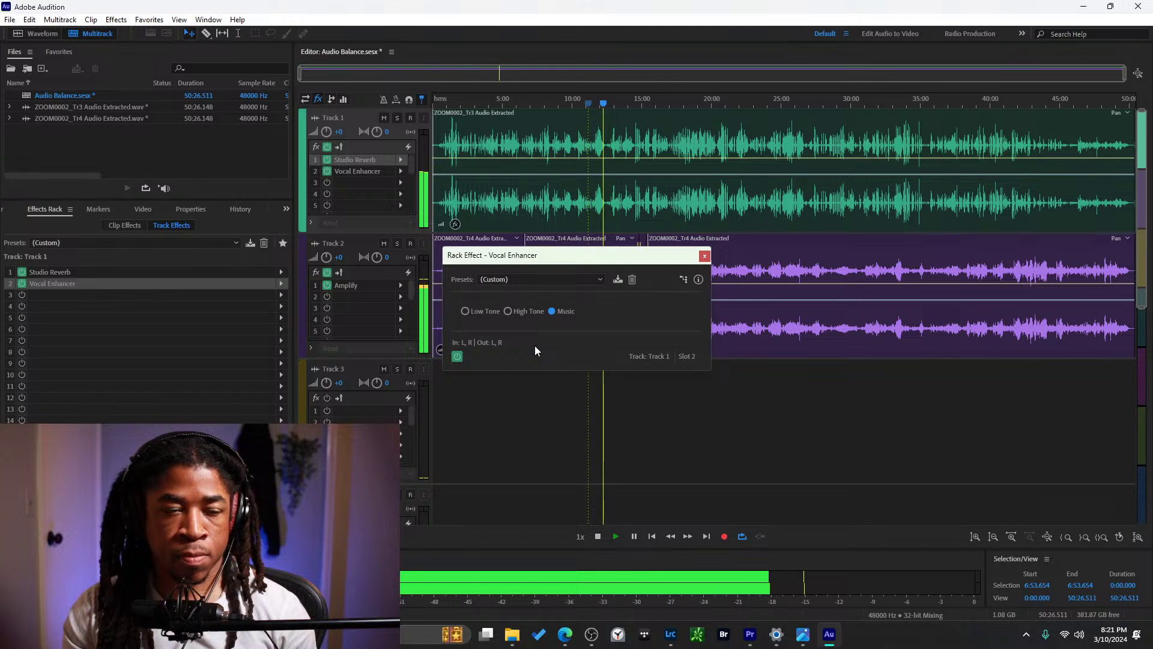
Listen to the mix at several points between about 10:30 and 18:50, moving the effect window clear of the Track 2 waveform.
left_click(577, 102)
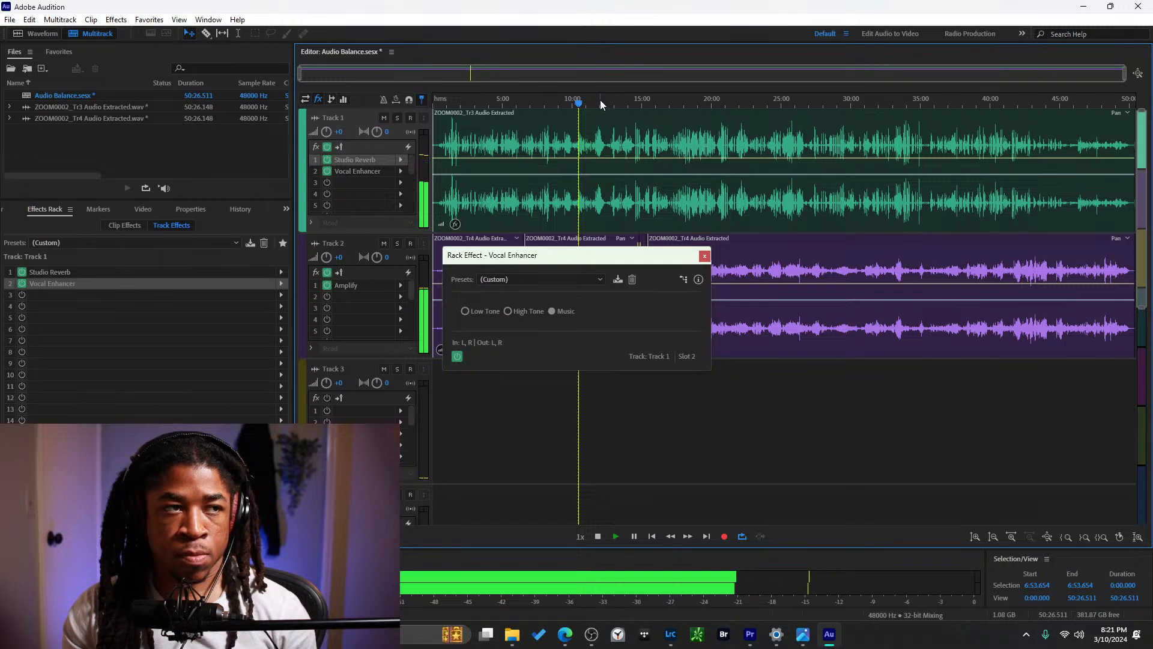
left_click(600, 101)
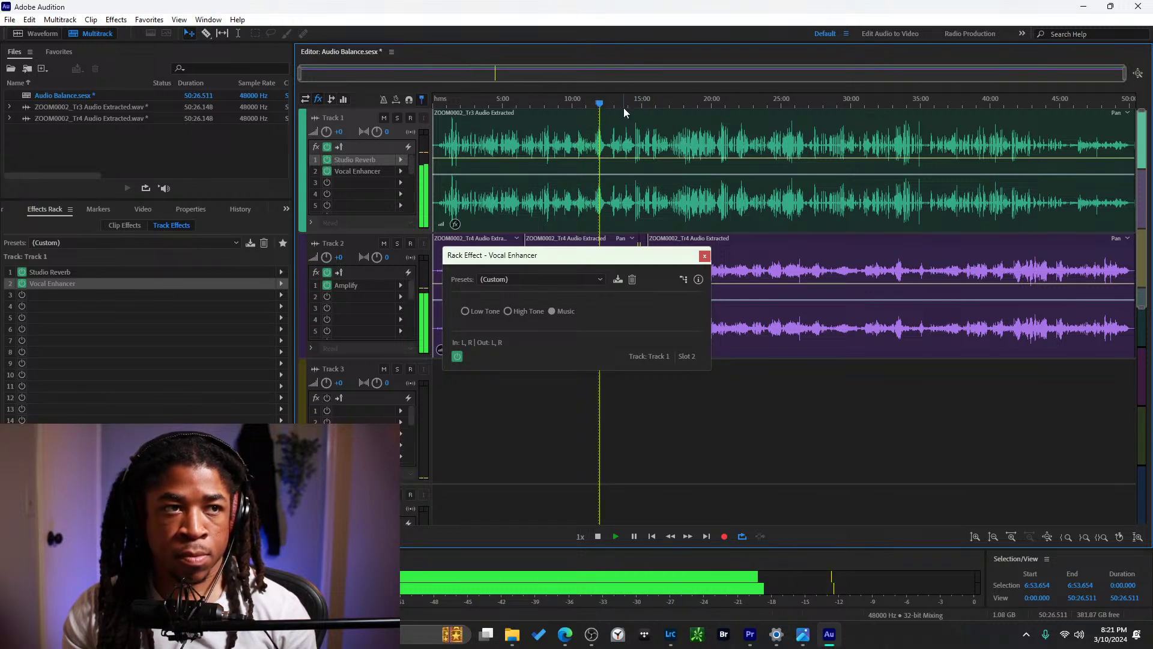
left_click(628, 102)
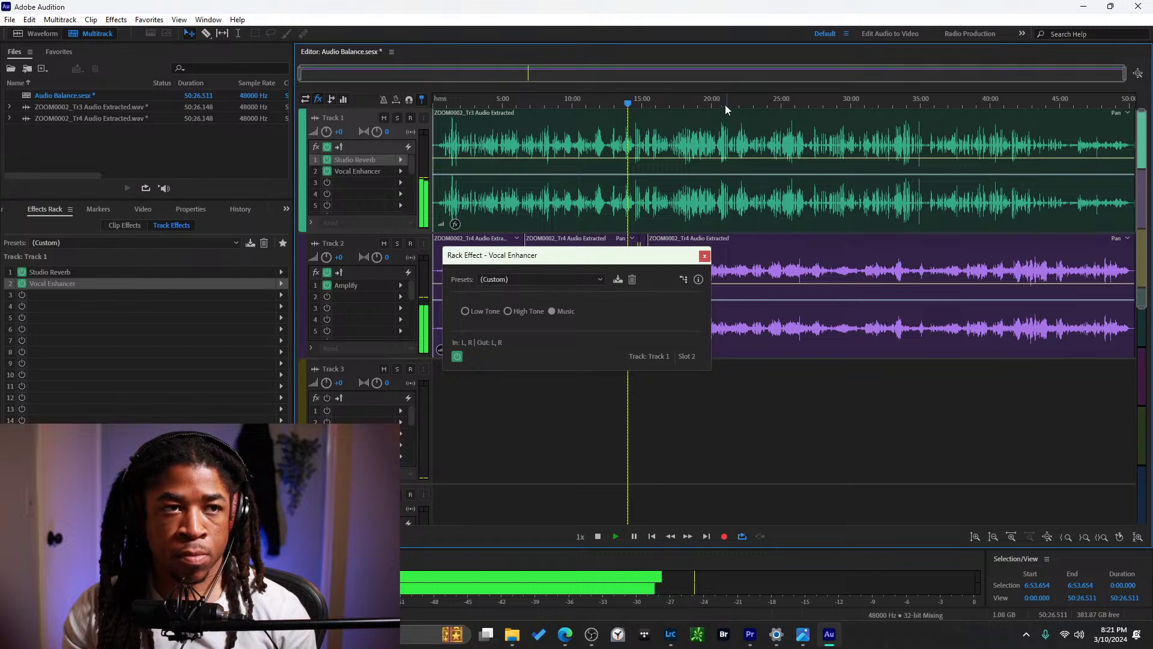
left_click(693, 104)
left_click_drag(639, 257, 667, 335)
left_click(637, 97)
left_click(654, 104)
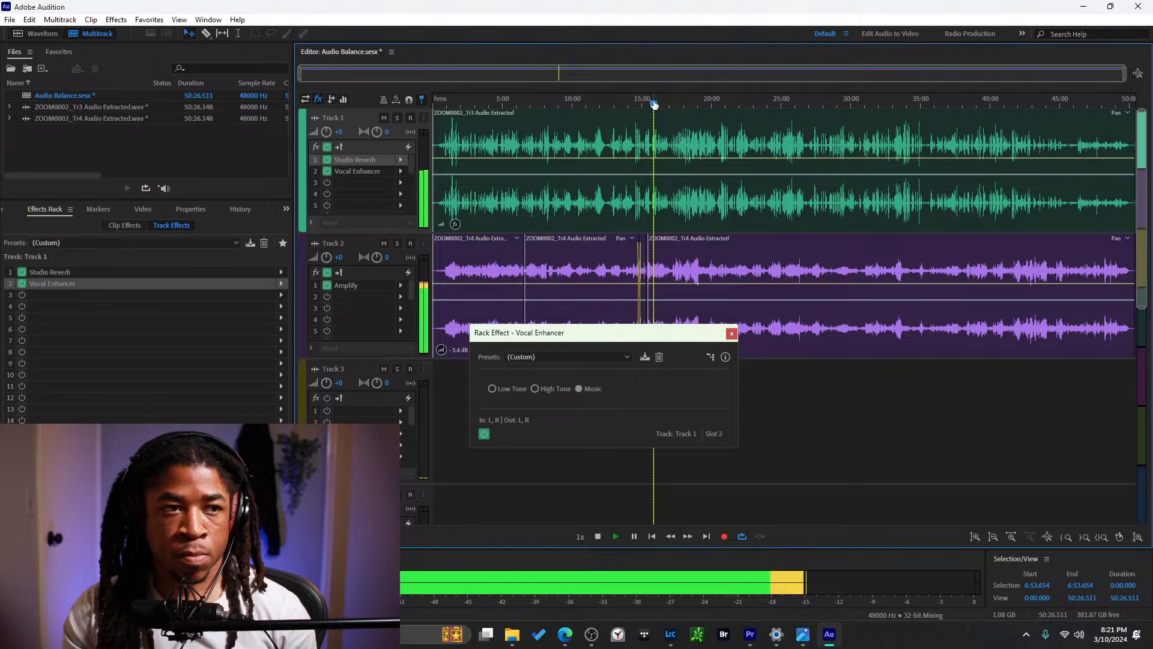
left_click(659, 102)
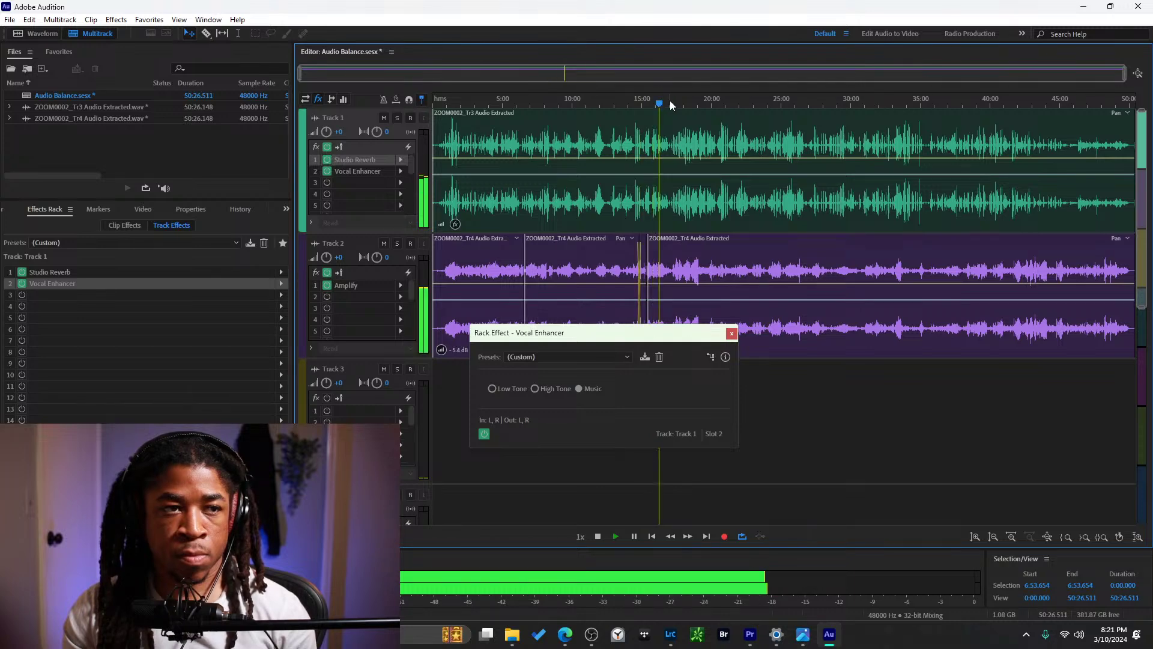
left_click(686, 103)
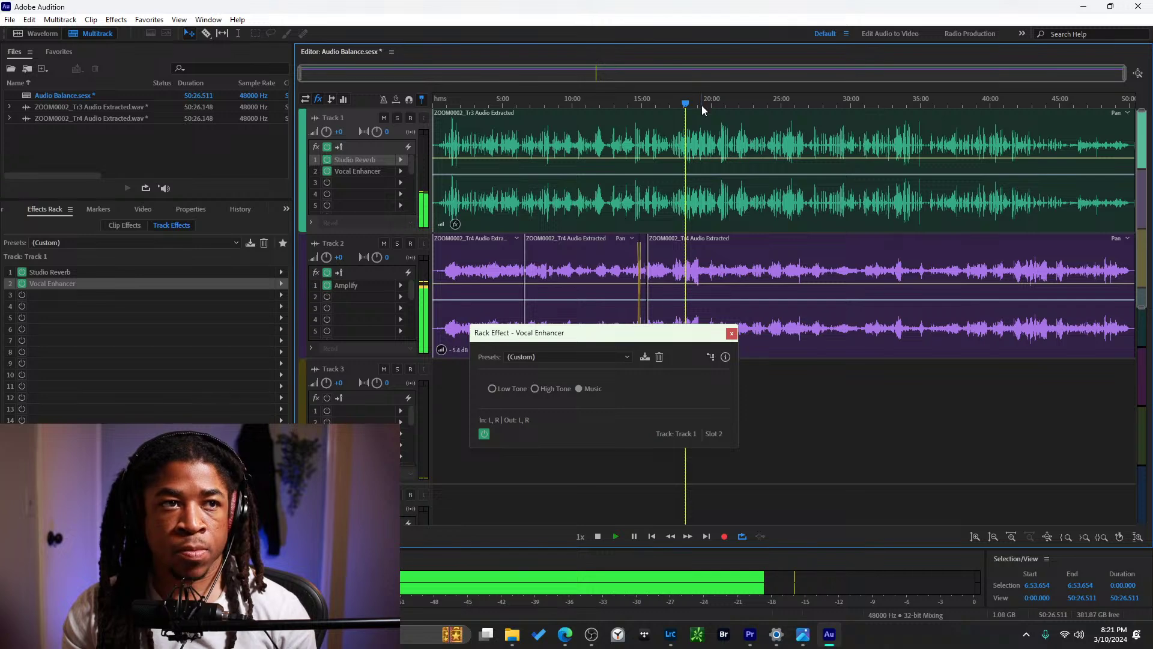
left_click(695, 102)
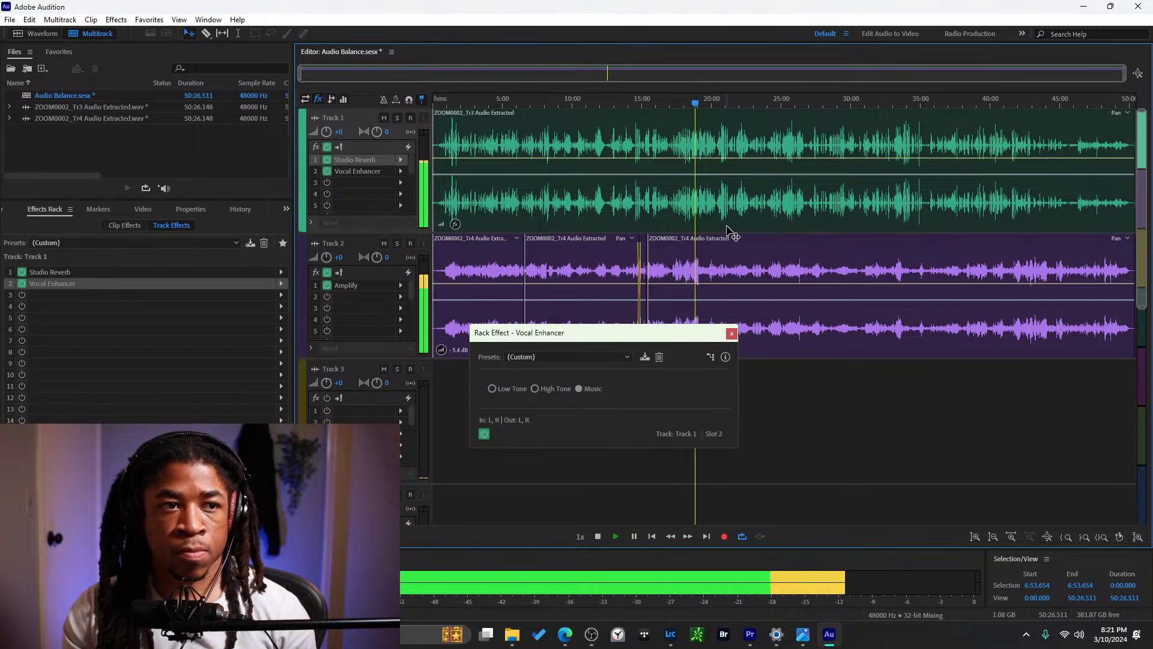
Split the last Track 2 clip at about 19:03, where the loud passage ends.
scroll(709, 272, "up", 3)
scroll(701, 270, "down", 3)
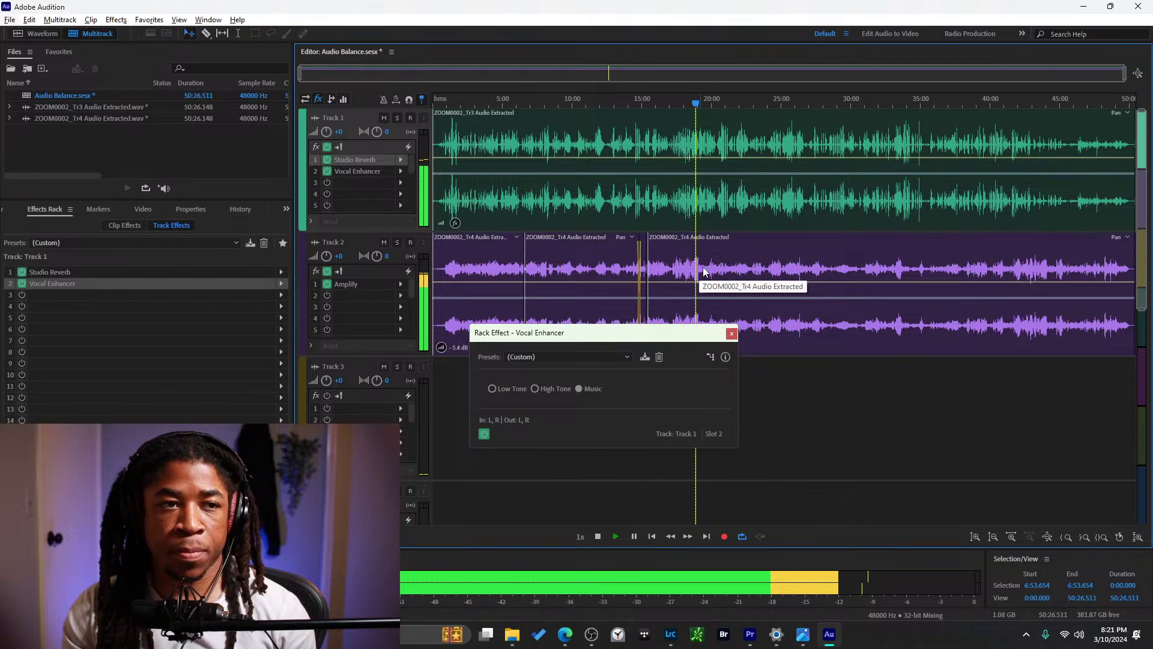
scroll(735, 267, "up", 5)
scroll(709, 270, "down", 3)
scroll(672, 273, "up", 2)
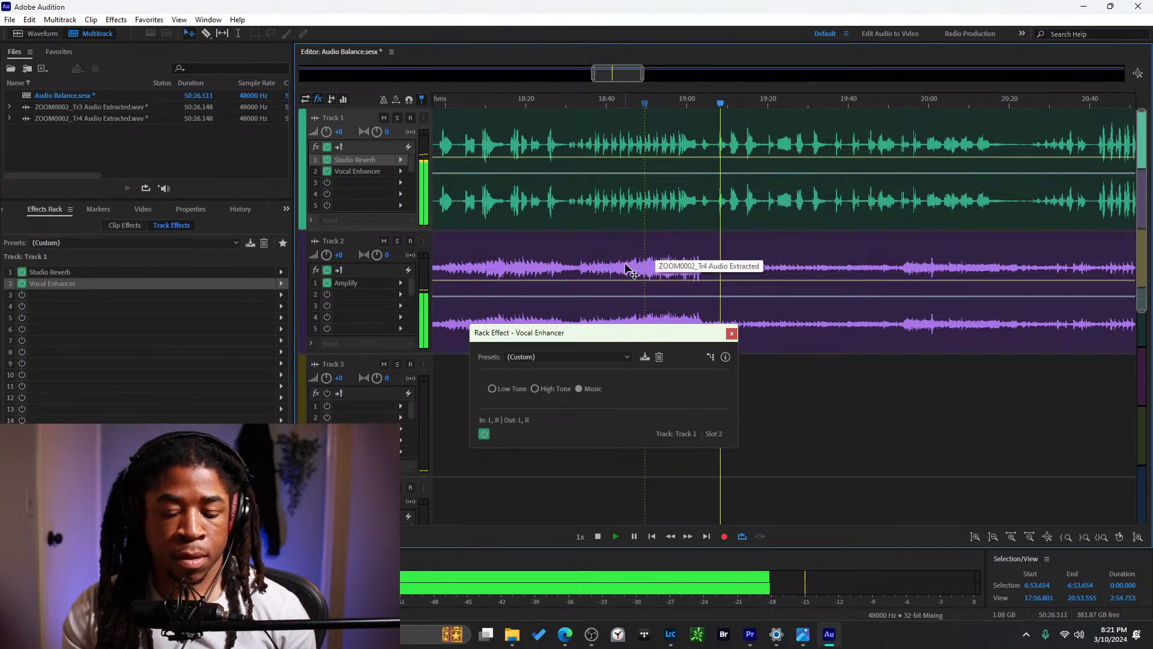
key("r")
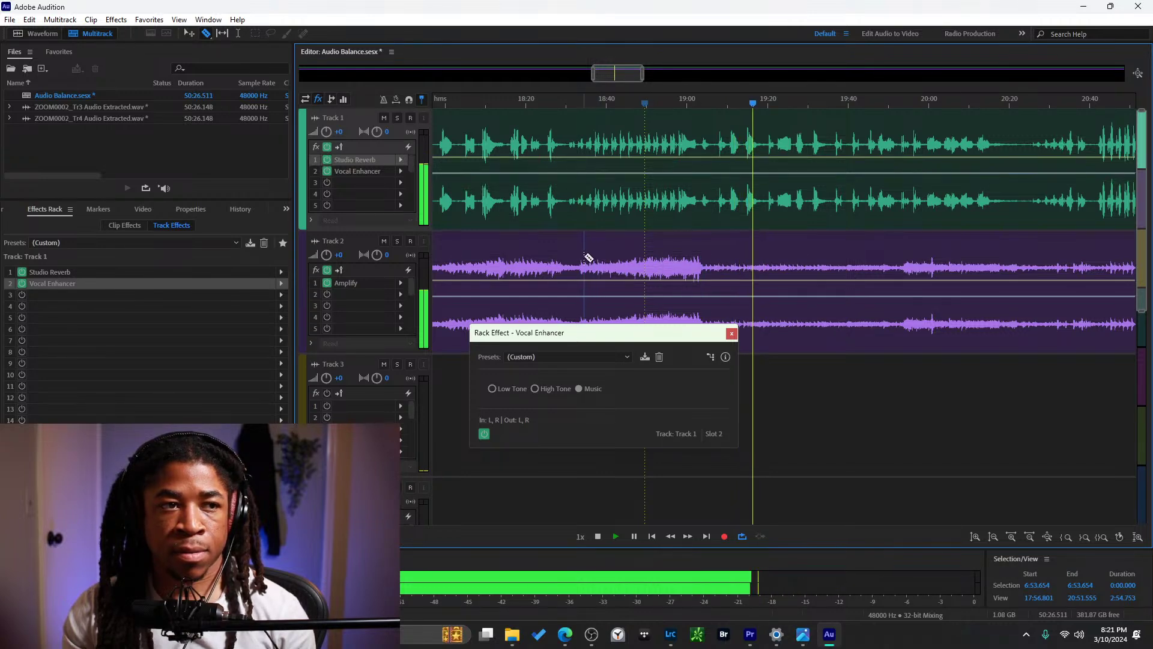
scroll(590, 264, "down", 3)
scroll(595, 264, "up", 3)
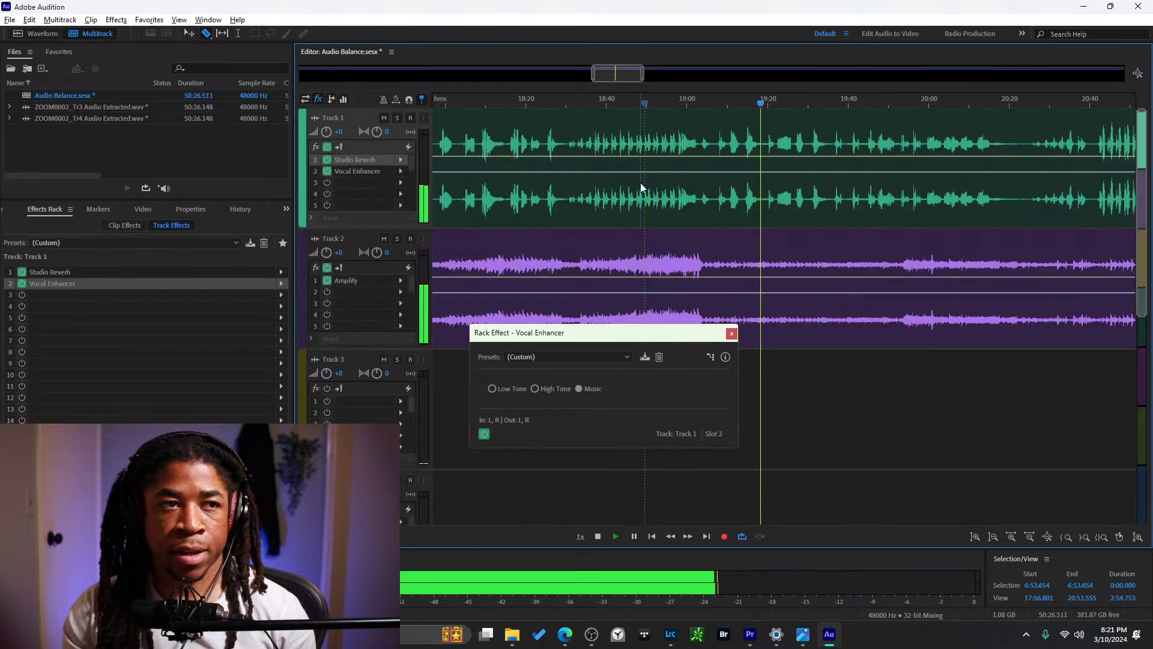
left_click_drag(644, 73, 869, 67)
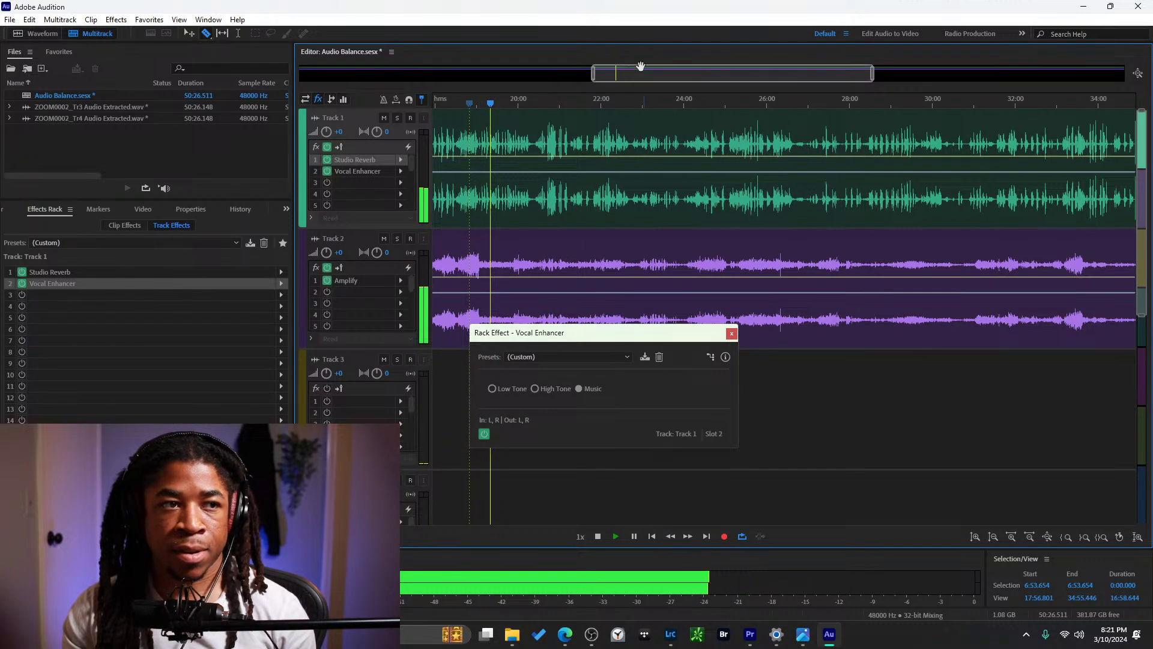
left_click_drag(595, 74, 506, 93)
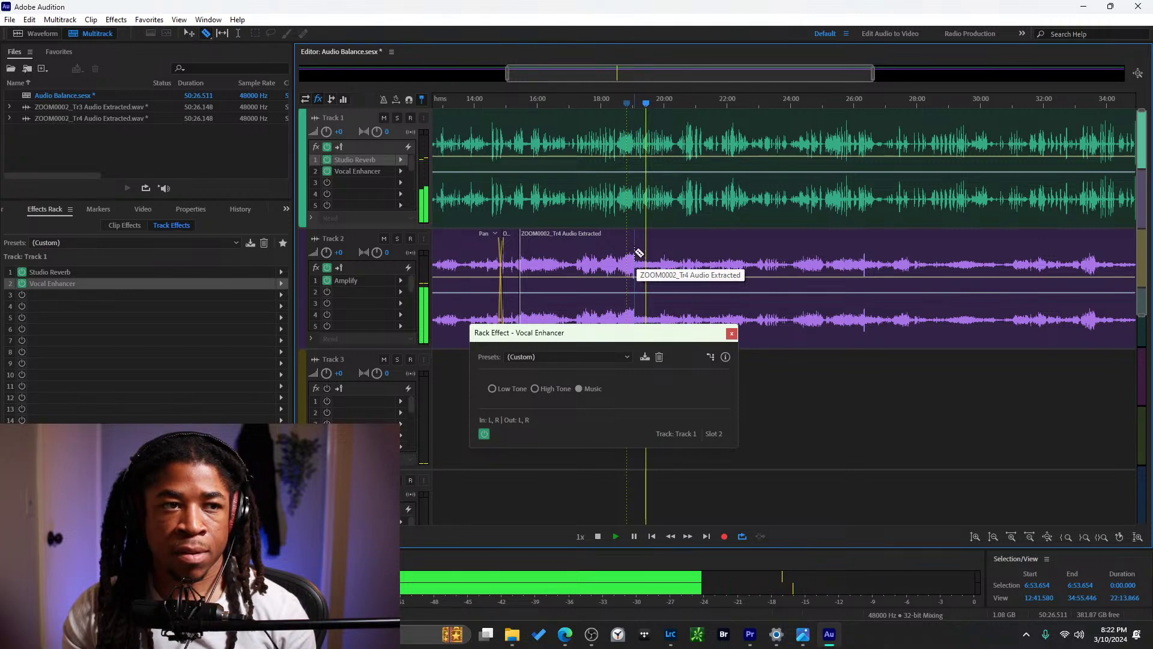
left_click(639, 253)
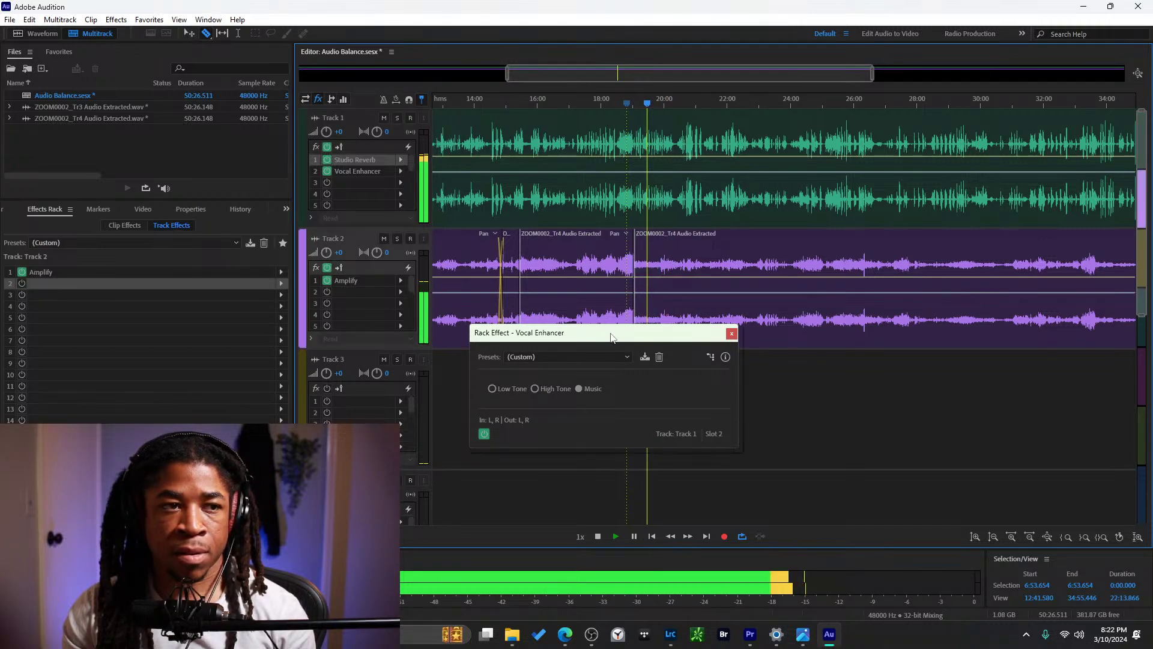
Try raising the gain of the Track 2 clip that starts at about 19:03, and undo the change.
left_click_drag(660, 333, 849, 365)
left_click_drag(645, 346, 658, 343)
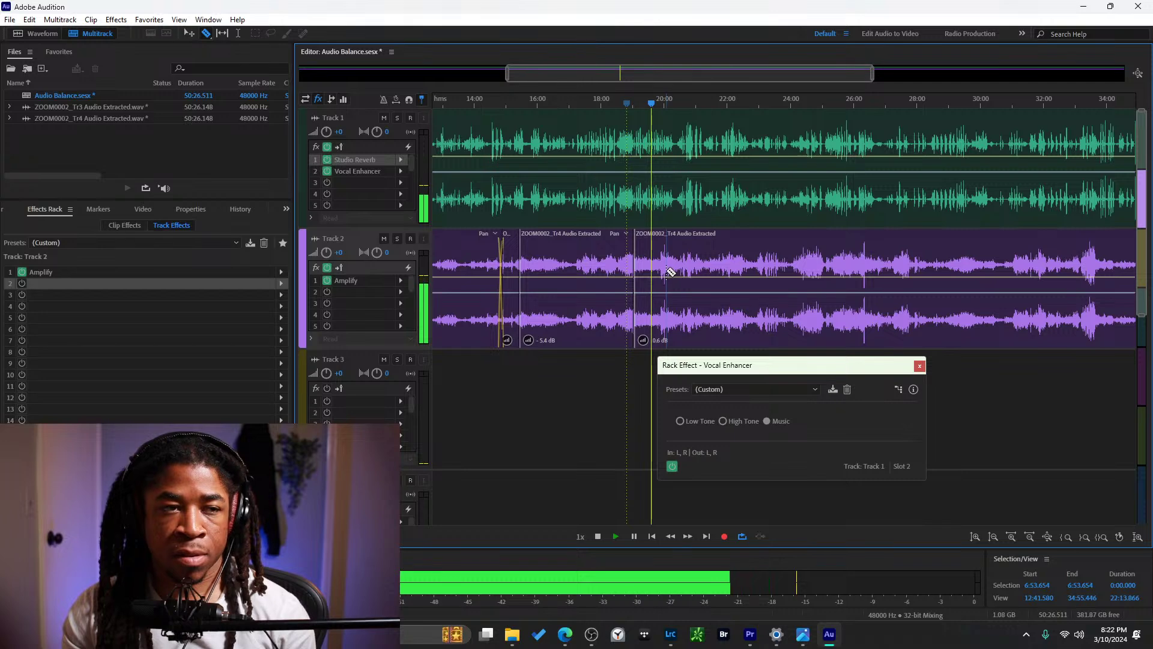
key("ctrl+z")
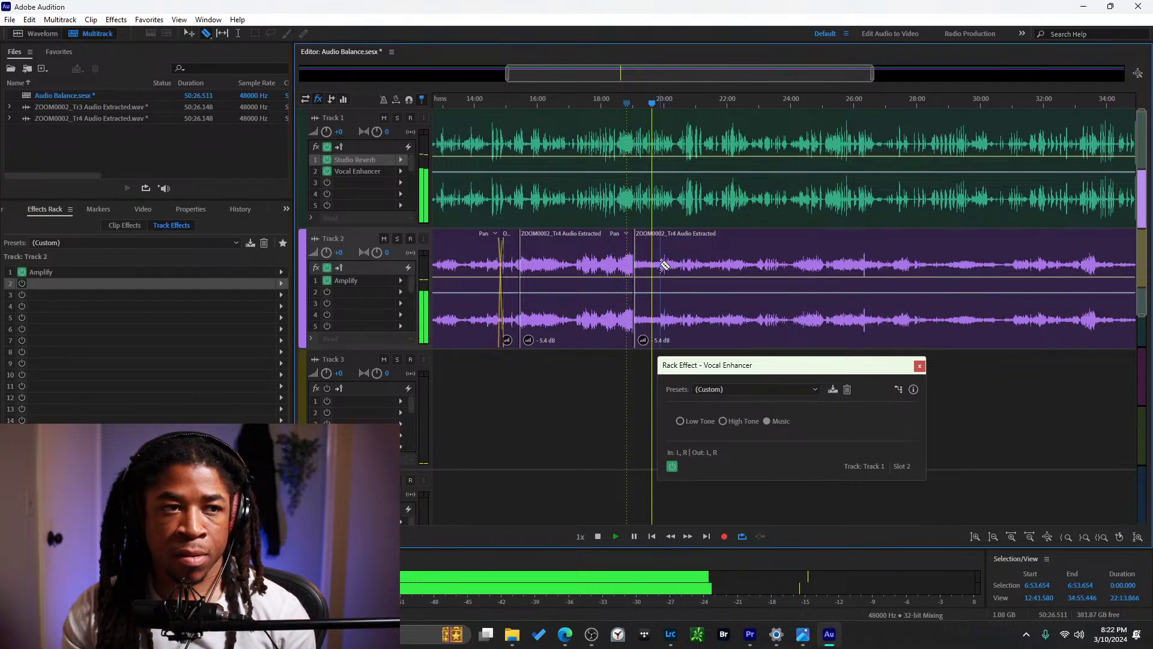
right_click(663, 270)
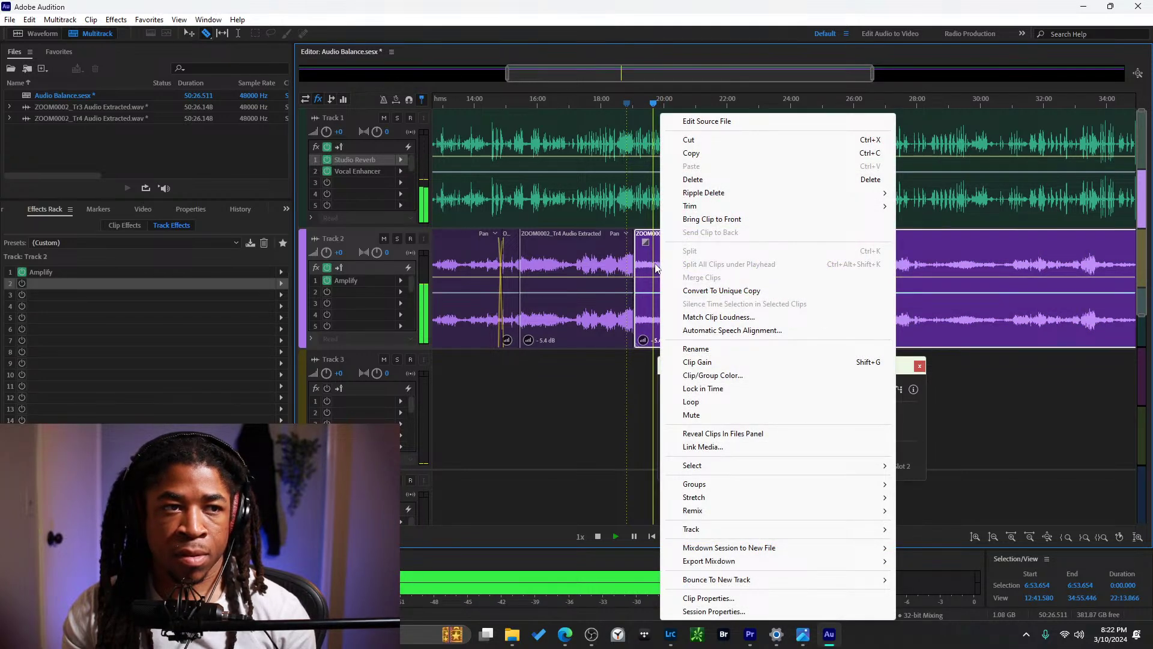
left_click(656, 268)
key("ctrl+z")
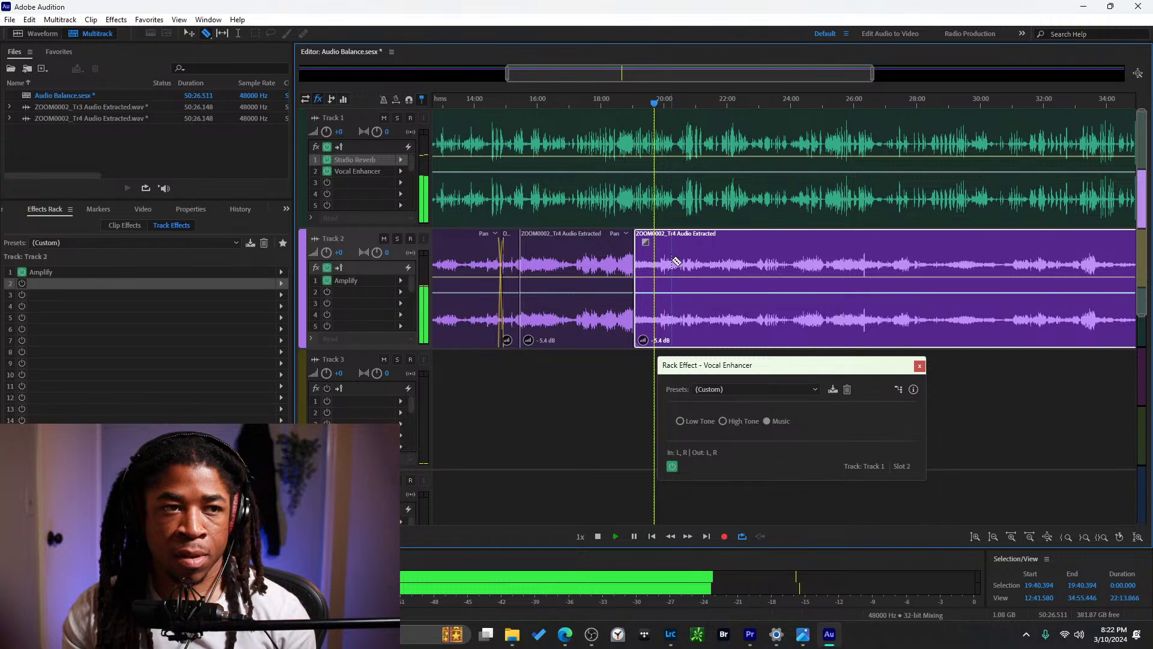
Split the last Track 2 clip again at about 19:54, where the quiet passage ends, and return to the Move tool.
scroll(665, 270, "down", 2)
scroll(665, 253, "left", 2)
scroll(679, 245, "up", 5)
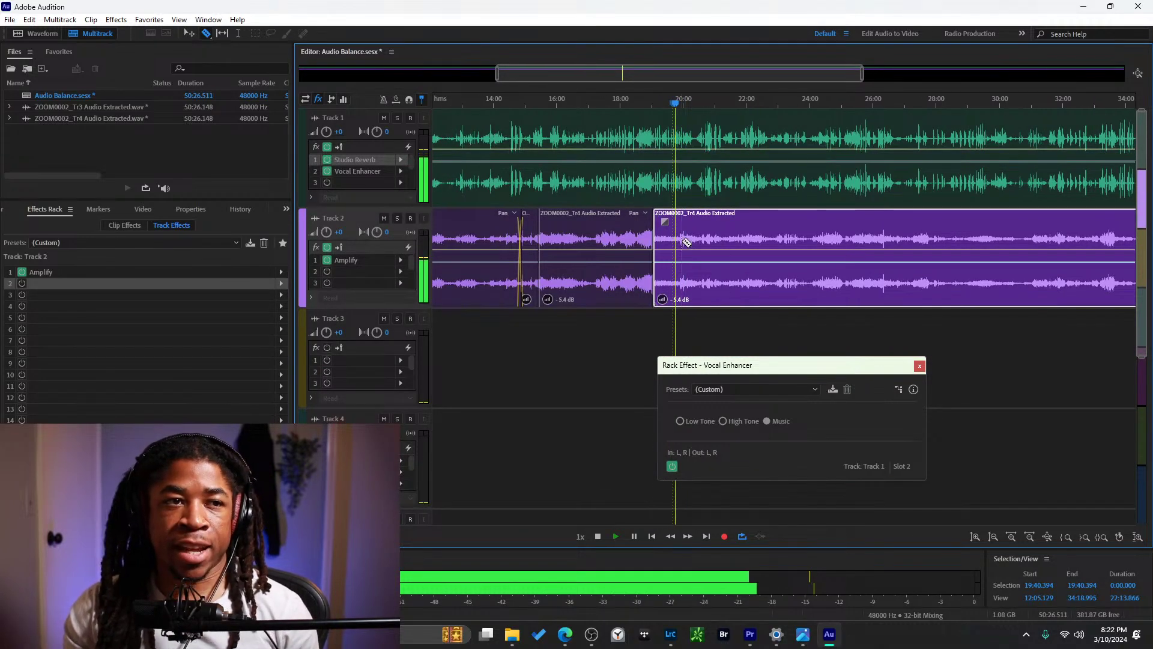
scroll(683, 246, "up", 3)
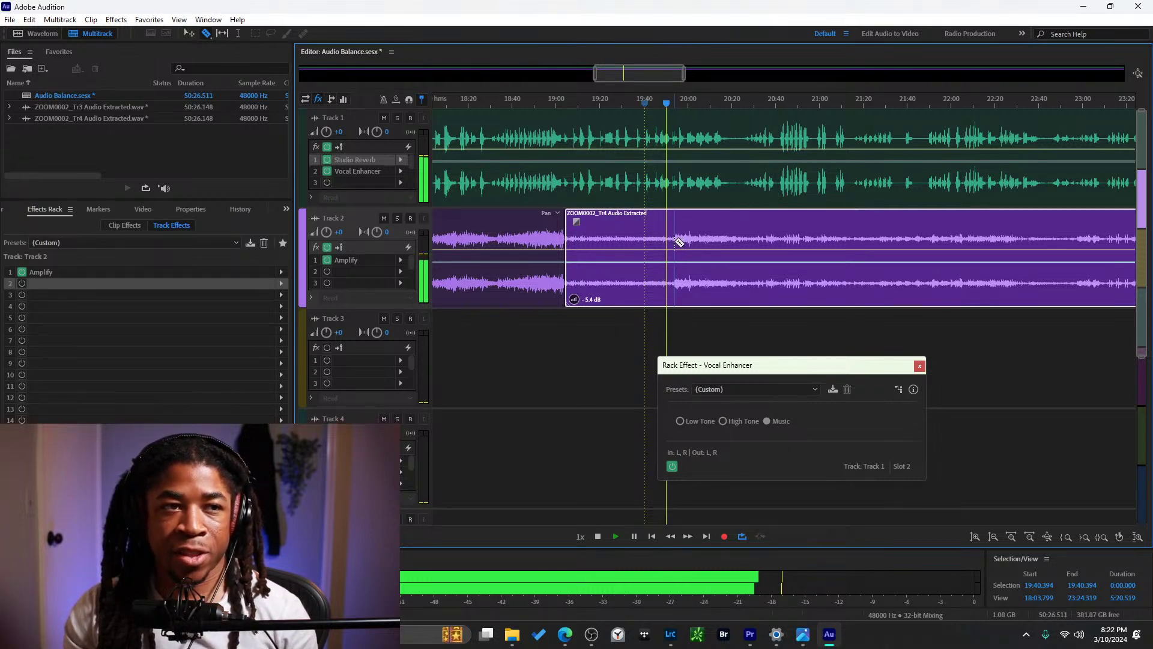
left_click(675, 240)
key("v")
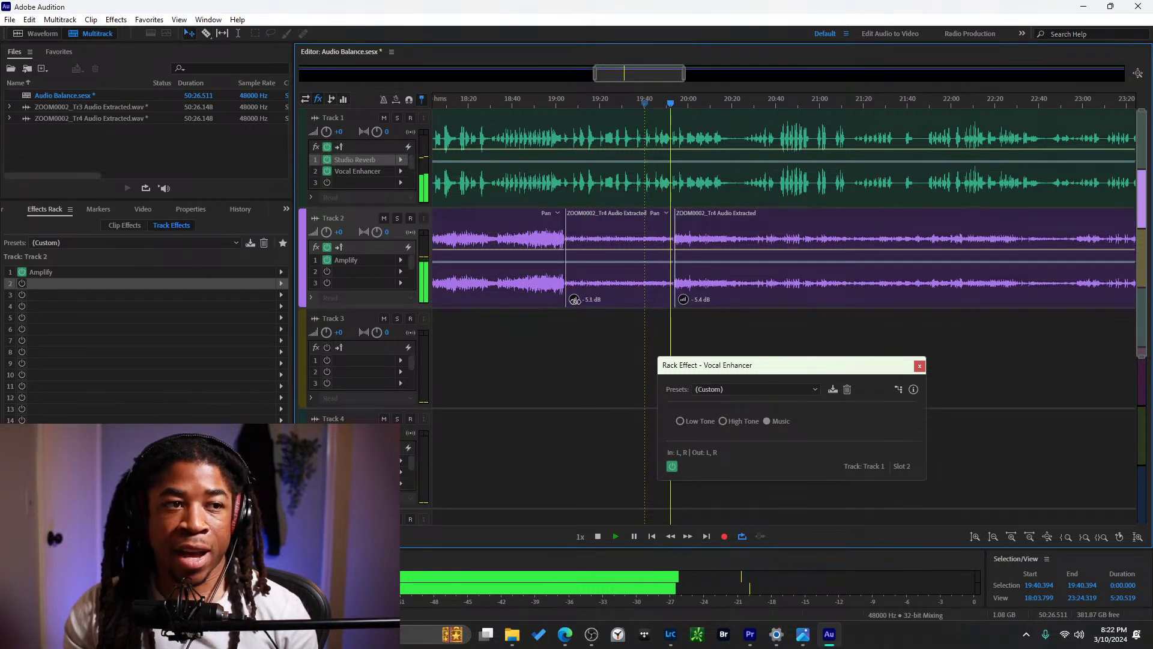
Raise the gain of the short Track 2 clip after 19:03 to 2.7 dB and extend the following clip back to about 19:48 as a crossfade.
left_click(590, 300)
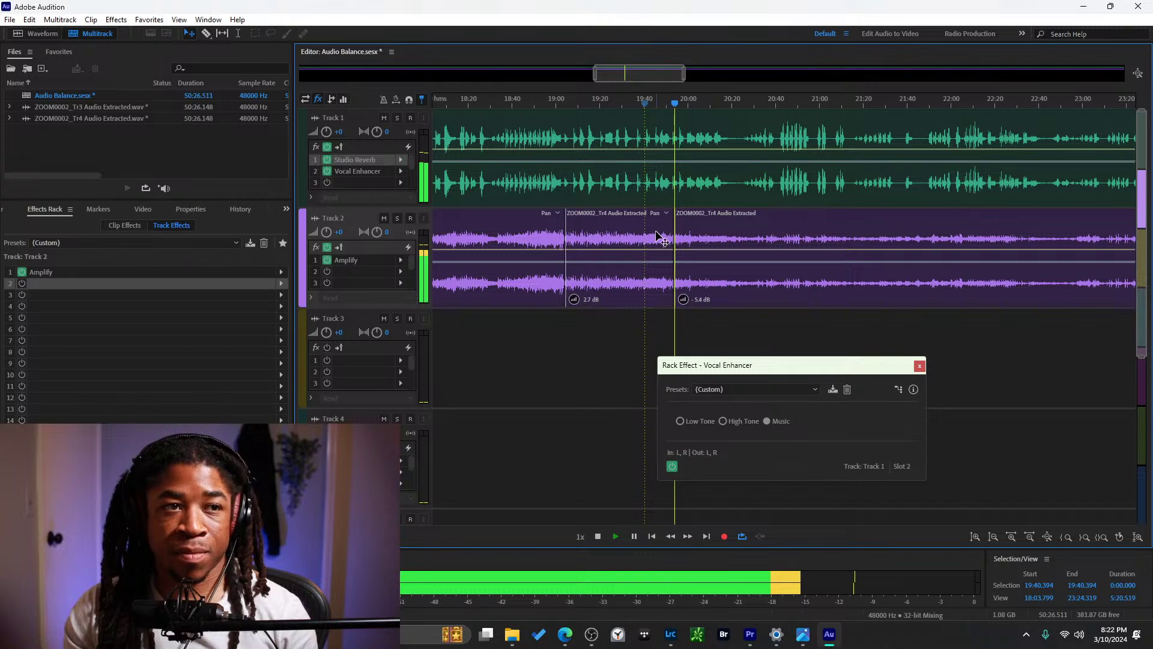
left_click(701, 259)
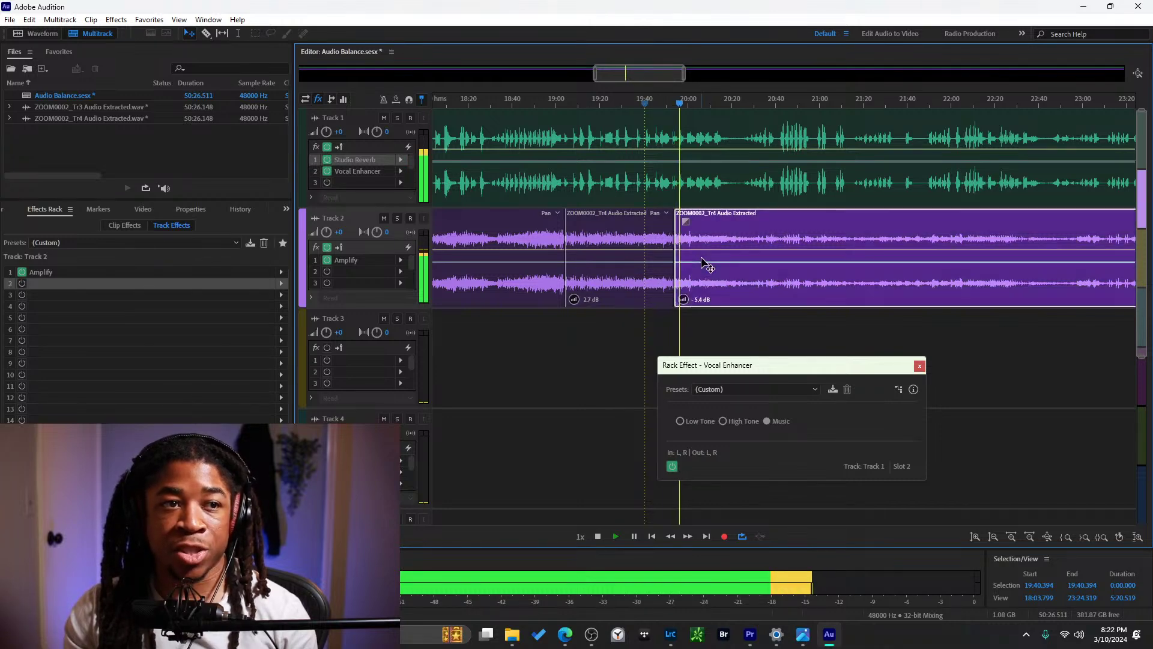
left_click_drag(674, 250, 660, 249)
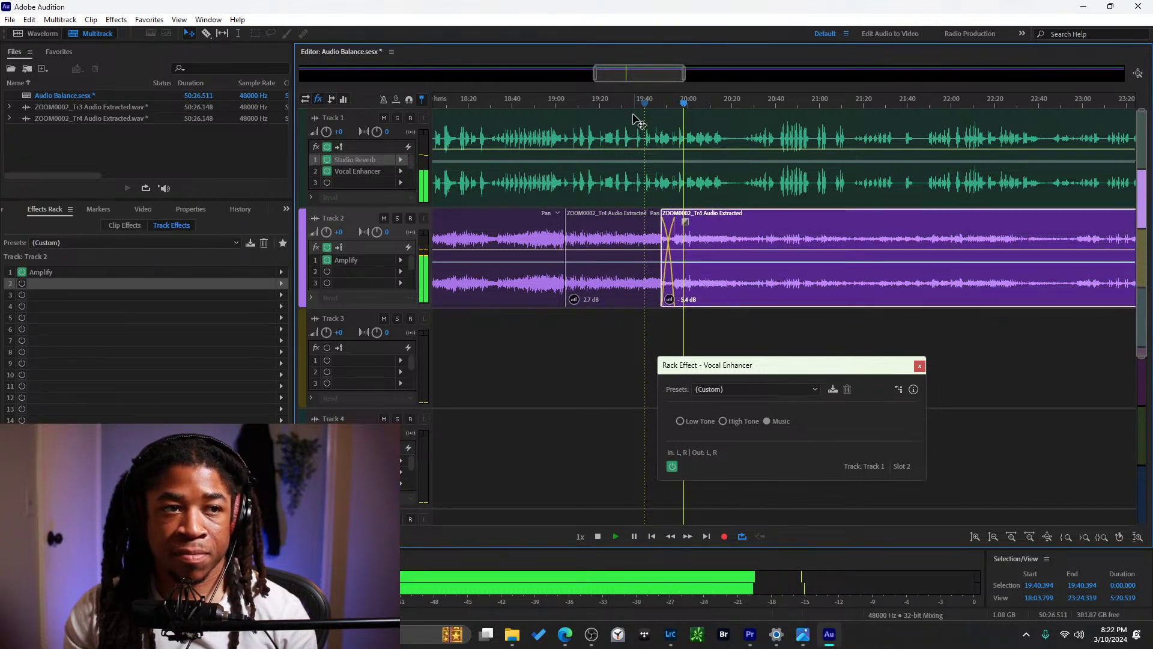
Replay the crossfade area from about 19:44 and 19:30, and lower the gain of the short Track 2 clip that starts at about 19:03.
left_click(653, 104)
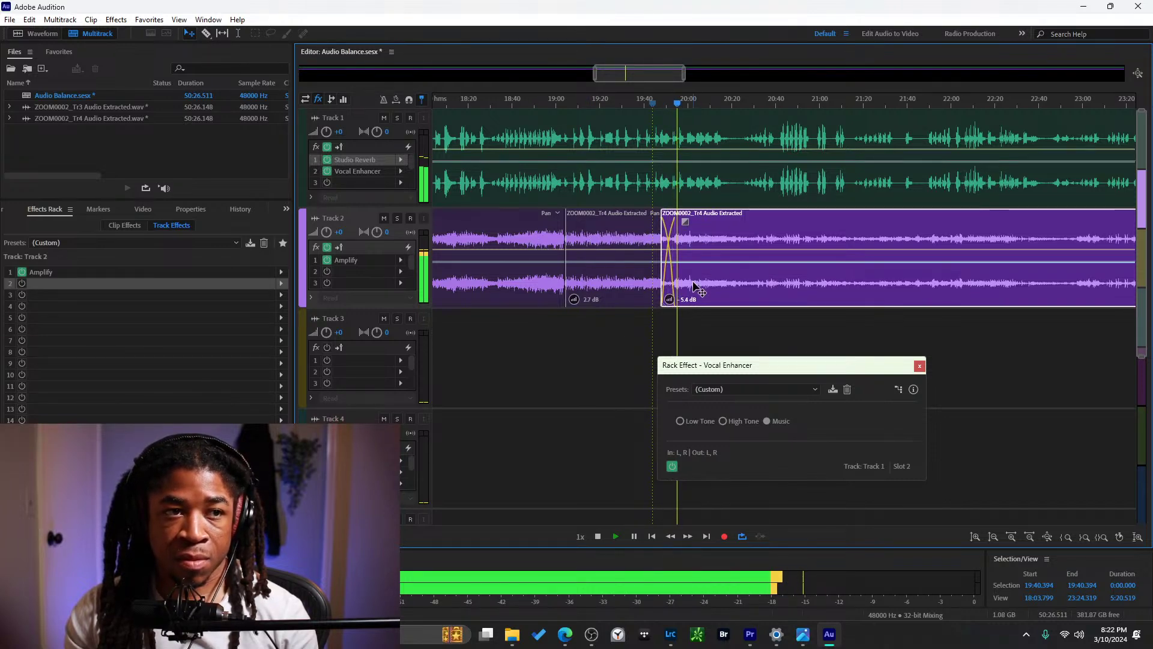
left_click(611, 296)
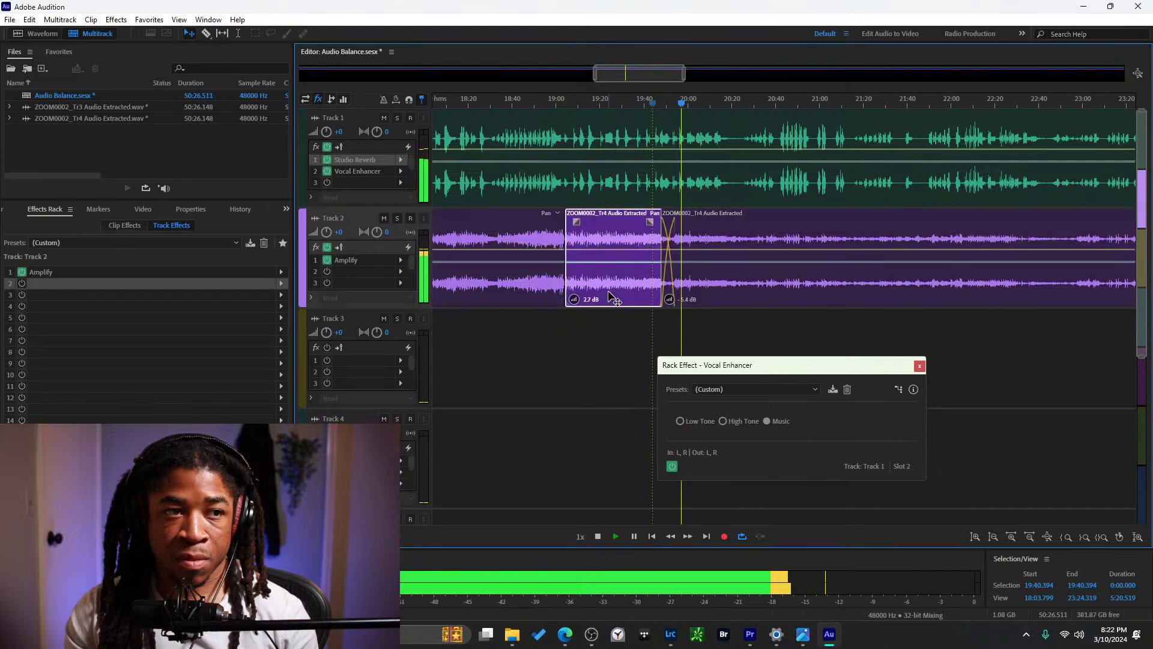
left_click(621, 102)
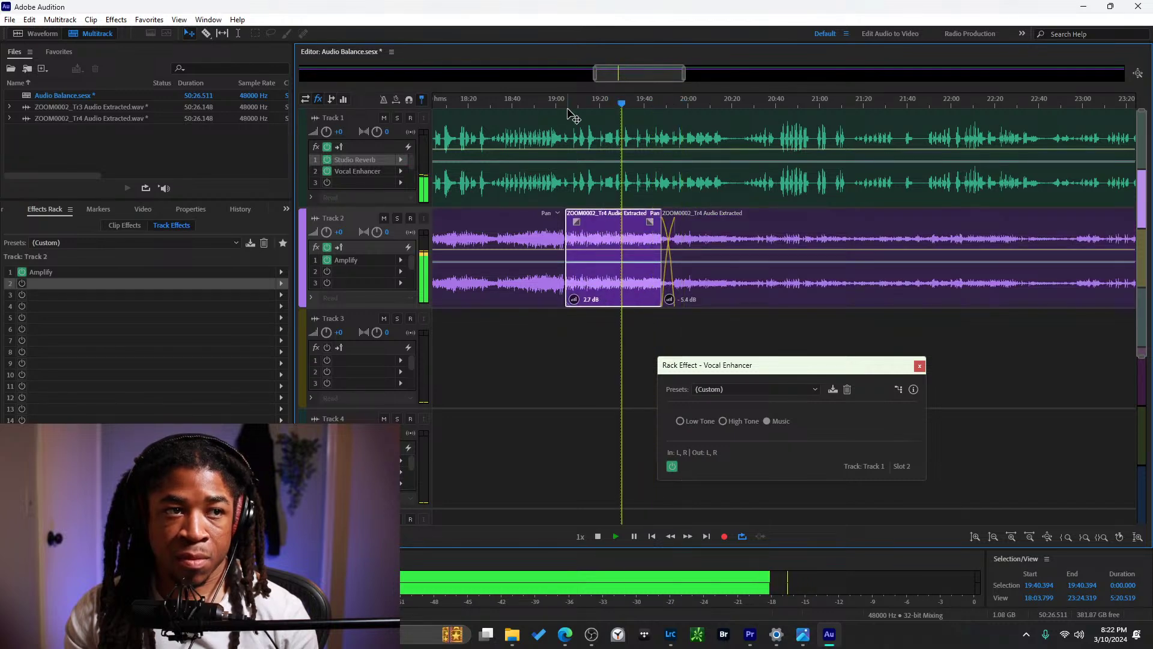
left_click_drag(573, 304, 573, 299)
left_click(556, 292)
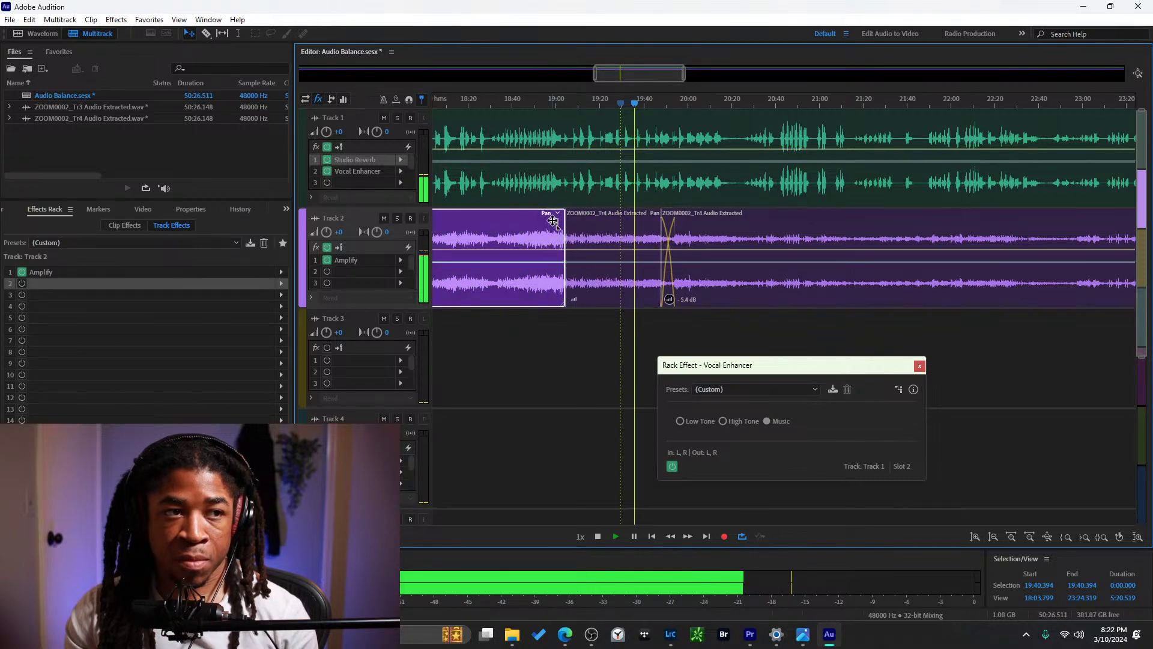
Compare the mix with Track 1's Vocal Enhancer off and on, leave the effect enabled, and close its window.
scroll(549, 265, "down", 2)
scroll(551, 267, "up", 3)
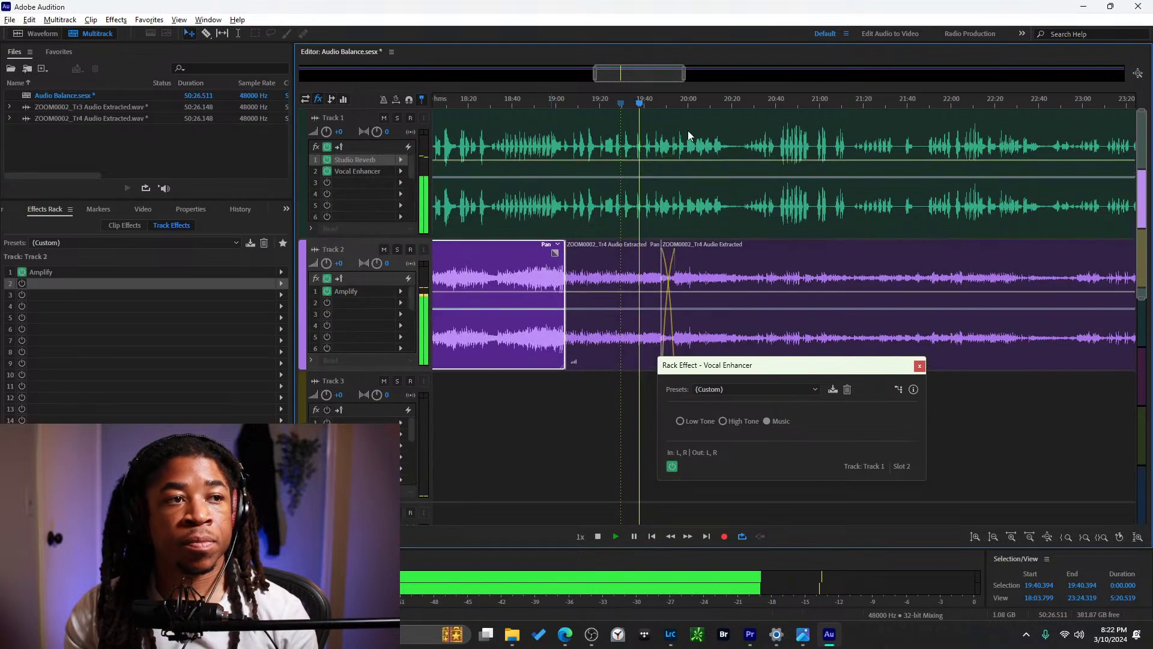
left_click_drag(592, 74, 546, 81)
left_click(767, 376)
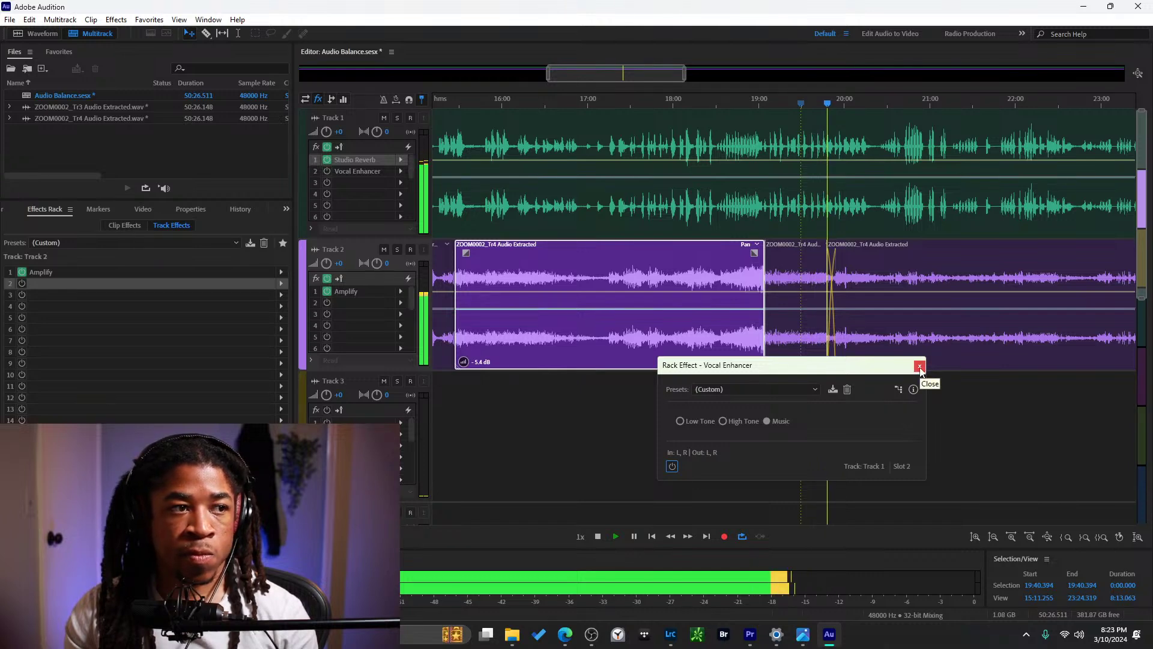
left_click(673, 467)
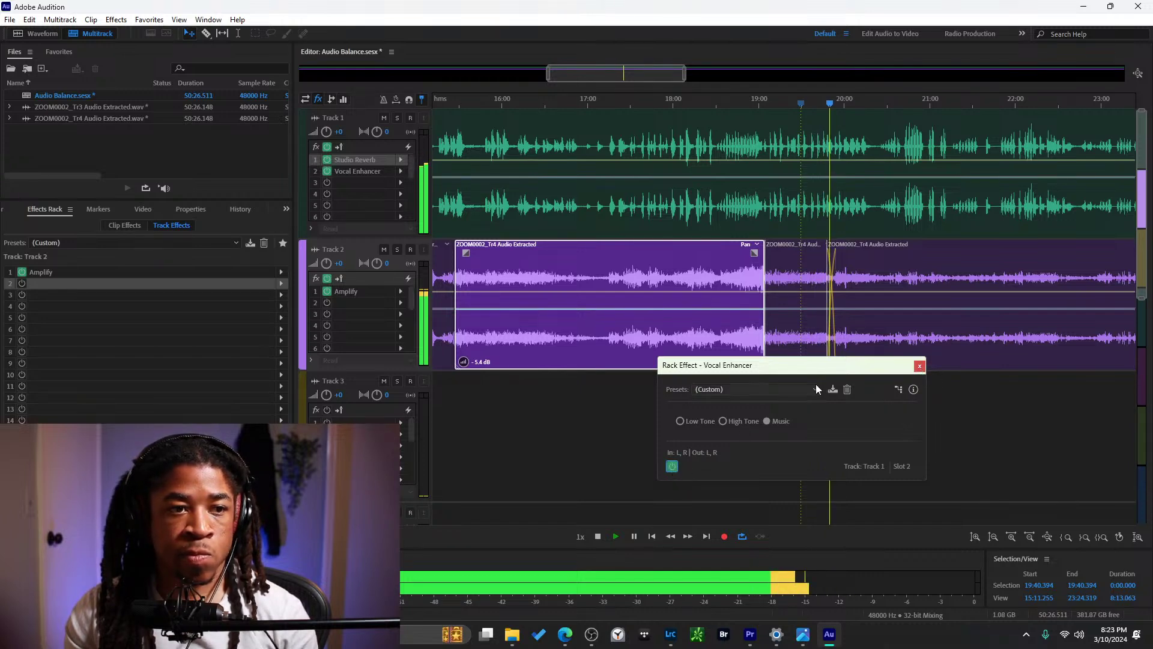
left_click(672, 467)
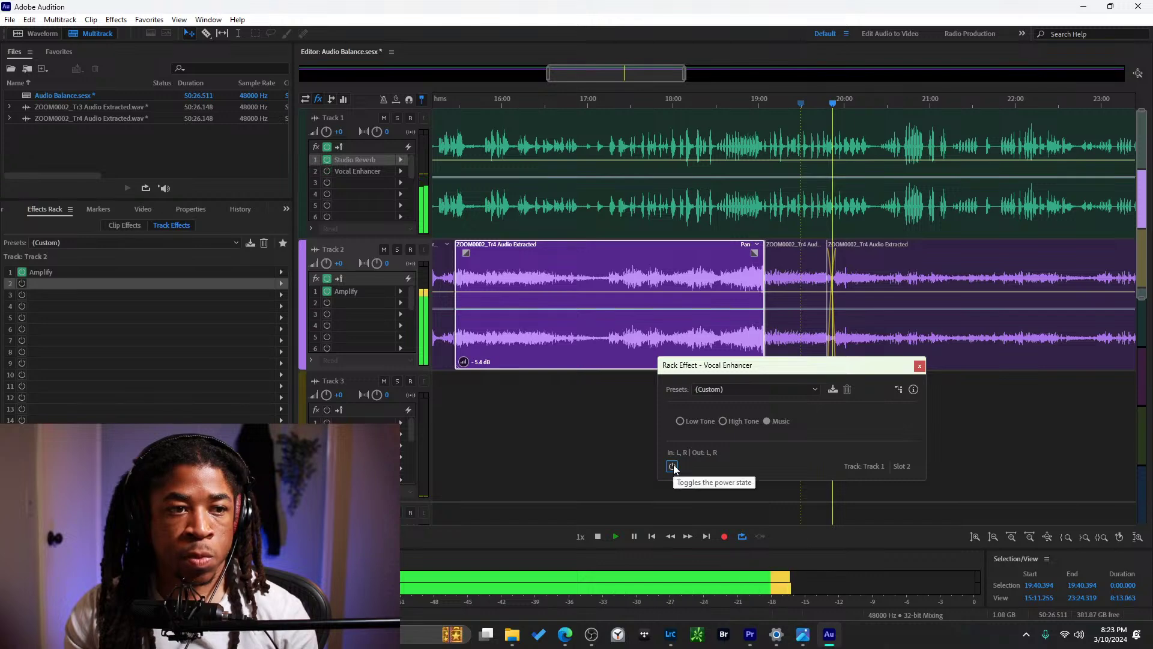
left_click(672, 467)
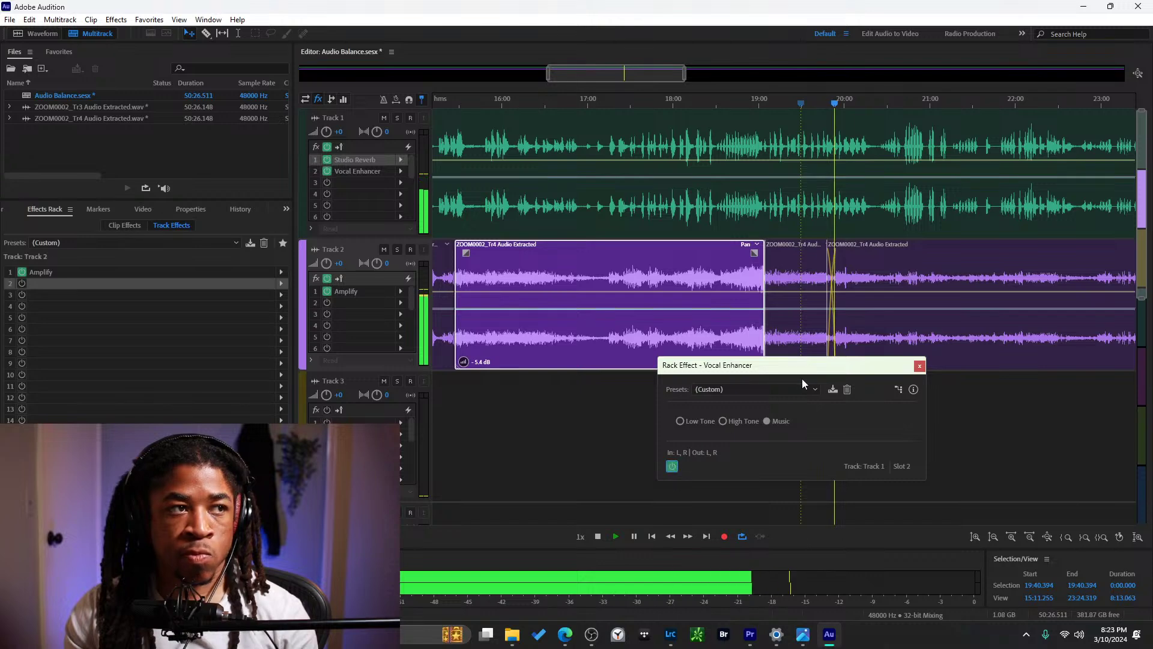
left_click(920, 366)
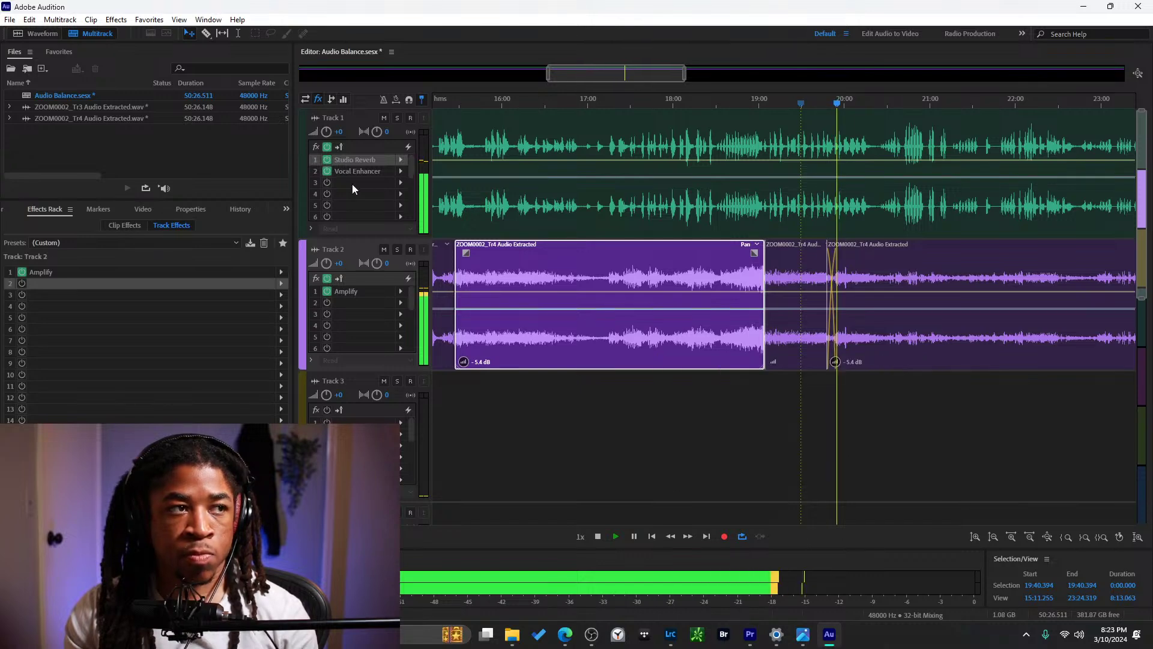
Raise Track 1's volume to +5.1 dB.
left_click(334, 132)
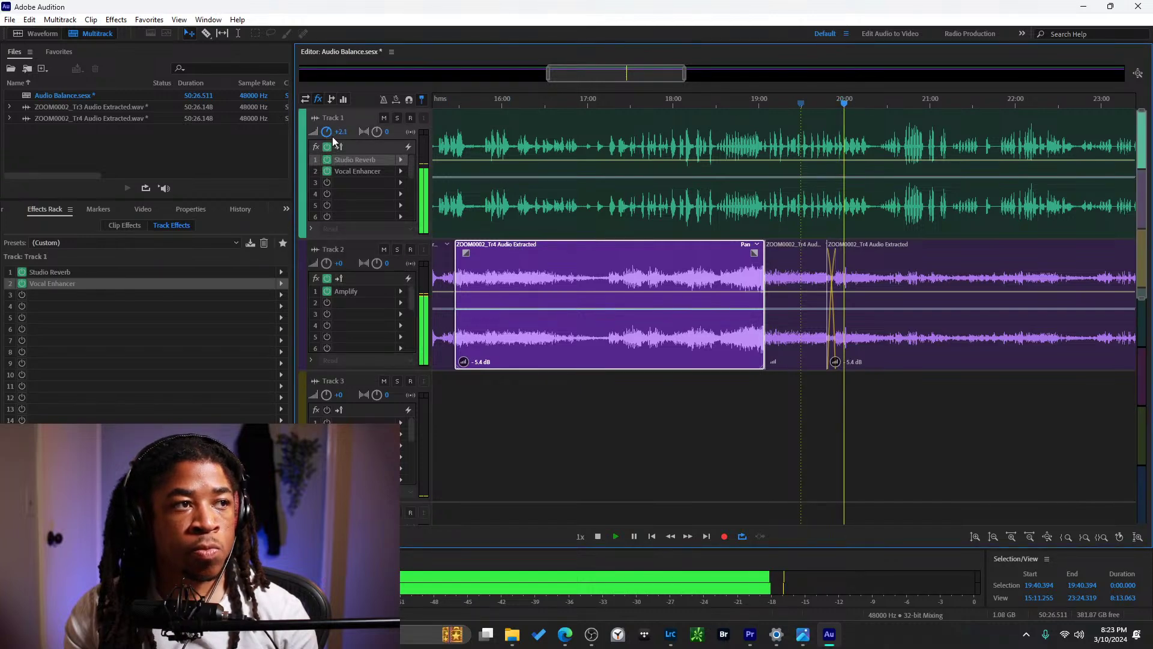
left_click_drag(328, 135, 331, 135)
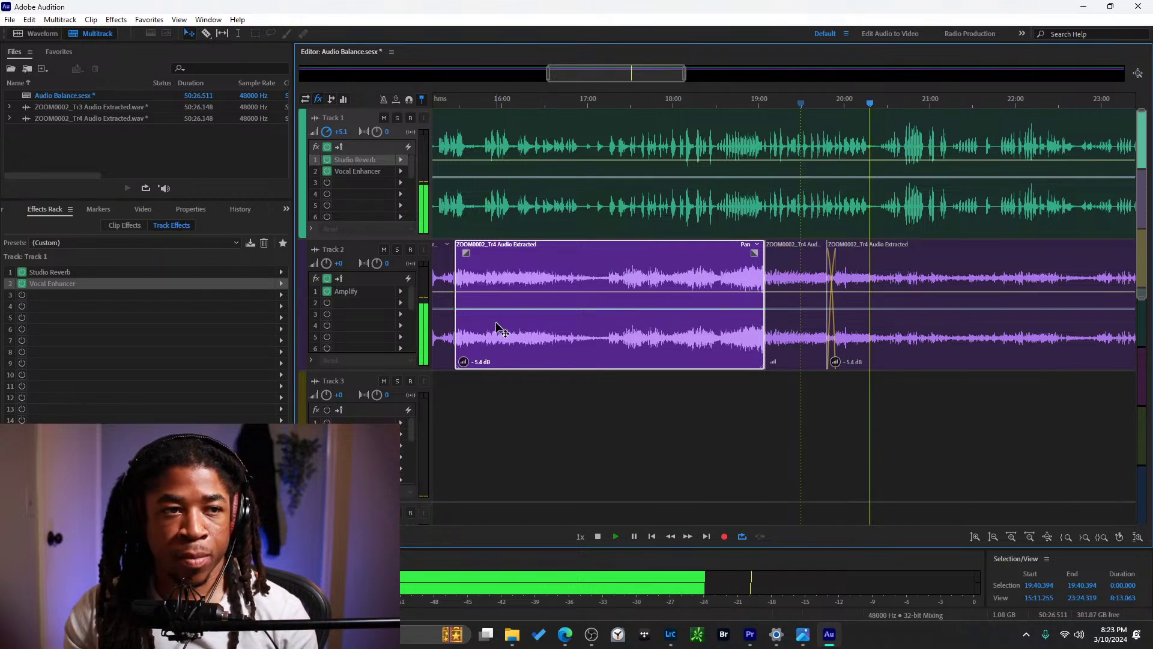
Lower the gain of the Track 2 clip between about 15:27 and 19:03 to -7.8 dB, then select the short clip after it.
left_click_drag(465, 364, 461, 365)
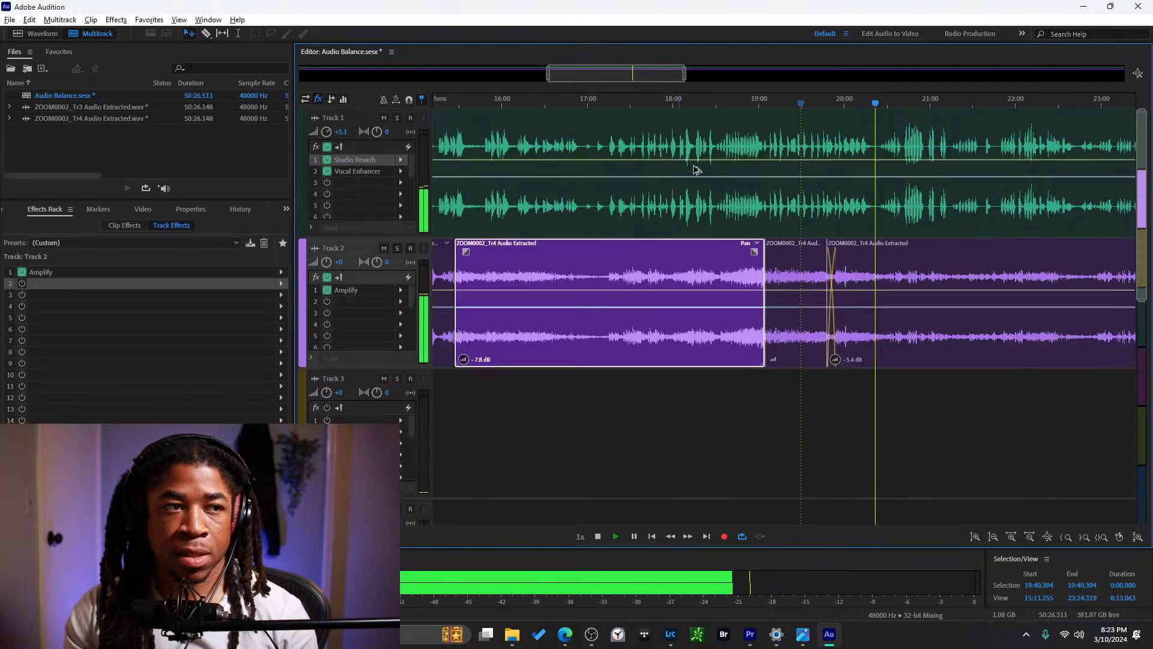
left_click_drag(545, 77, 535, 102)
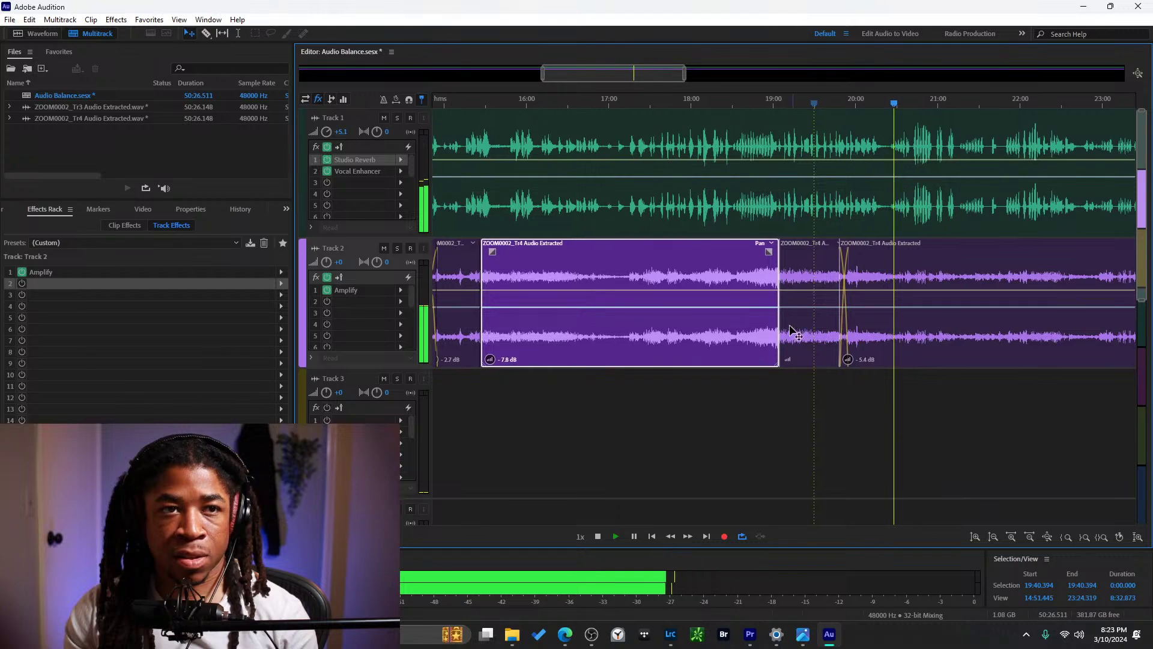
left_click(796, 297)
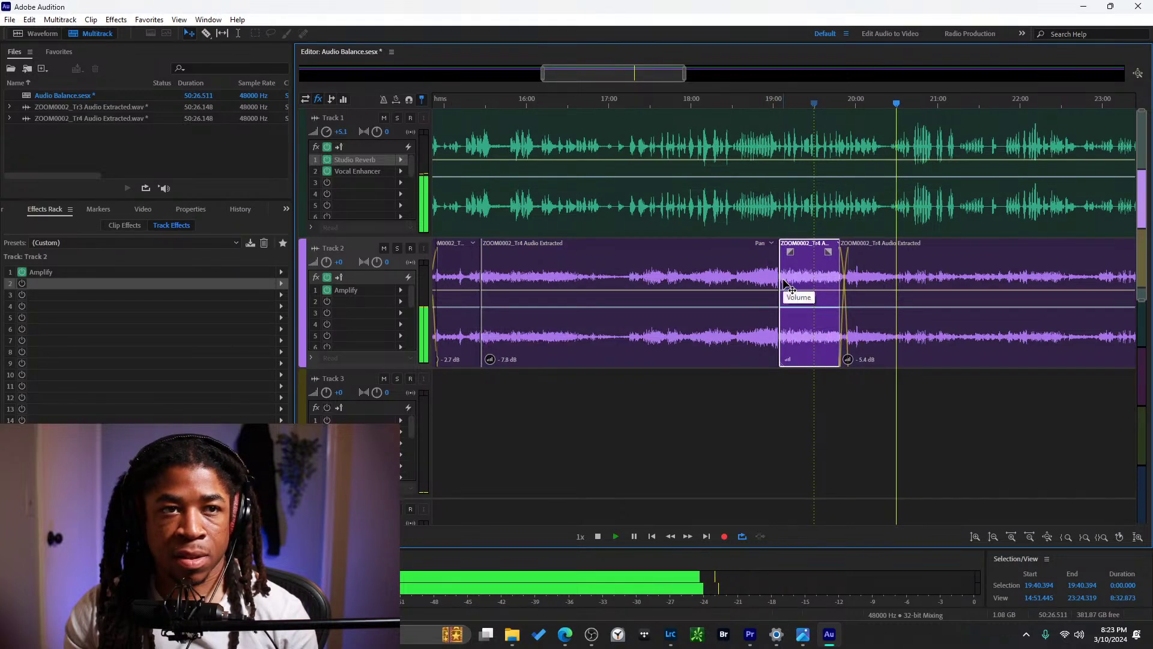
Listen to the mix at several points between about 19:45 and 28:30, with the timeline showing up to about 48:00.
left_click(892, 100)
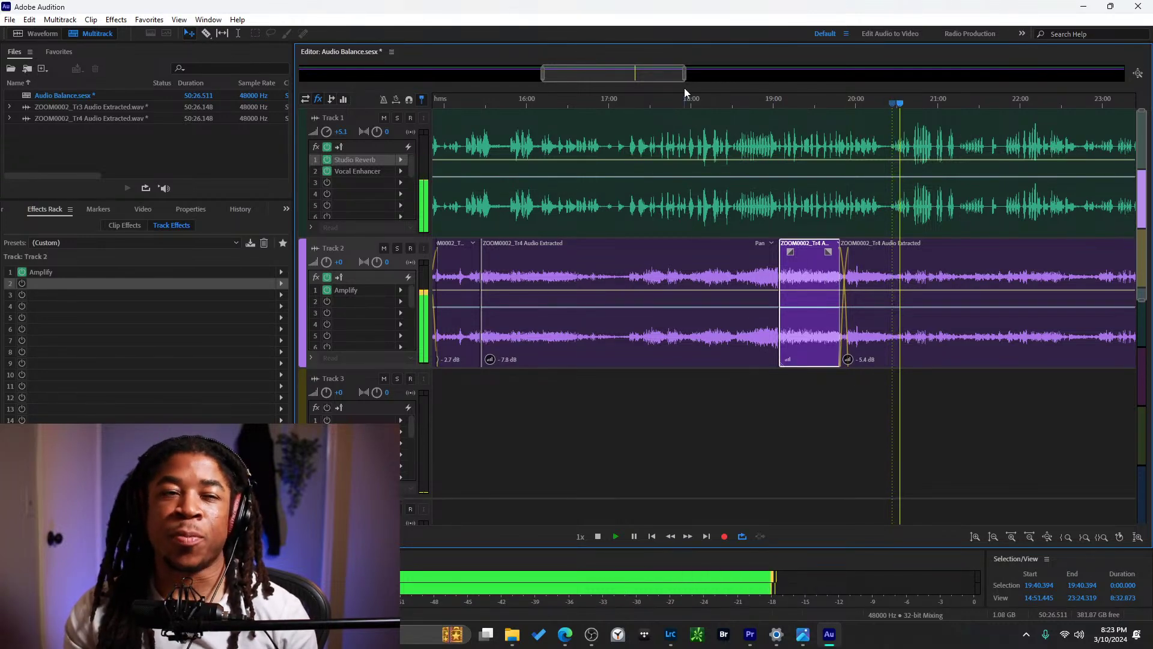
left_click_drag(685, 73, 1089, 72)
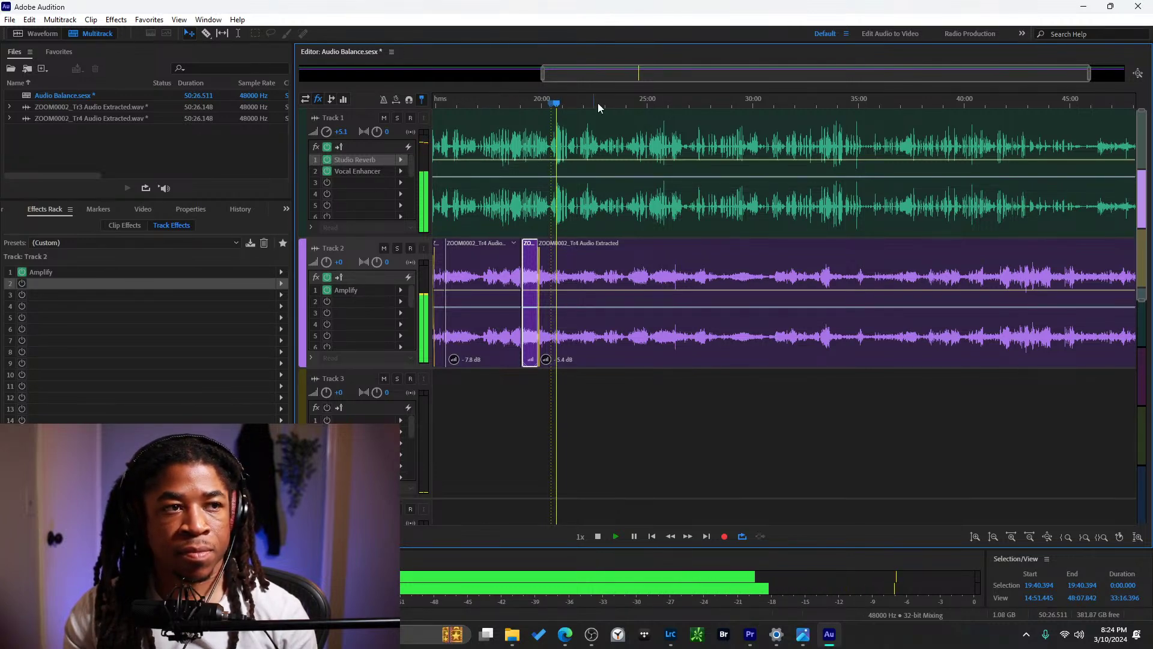
left_click(543, 104)
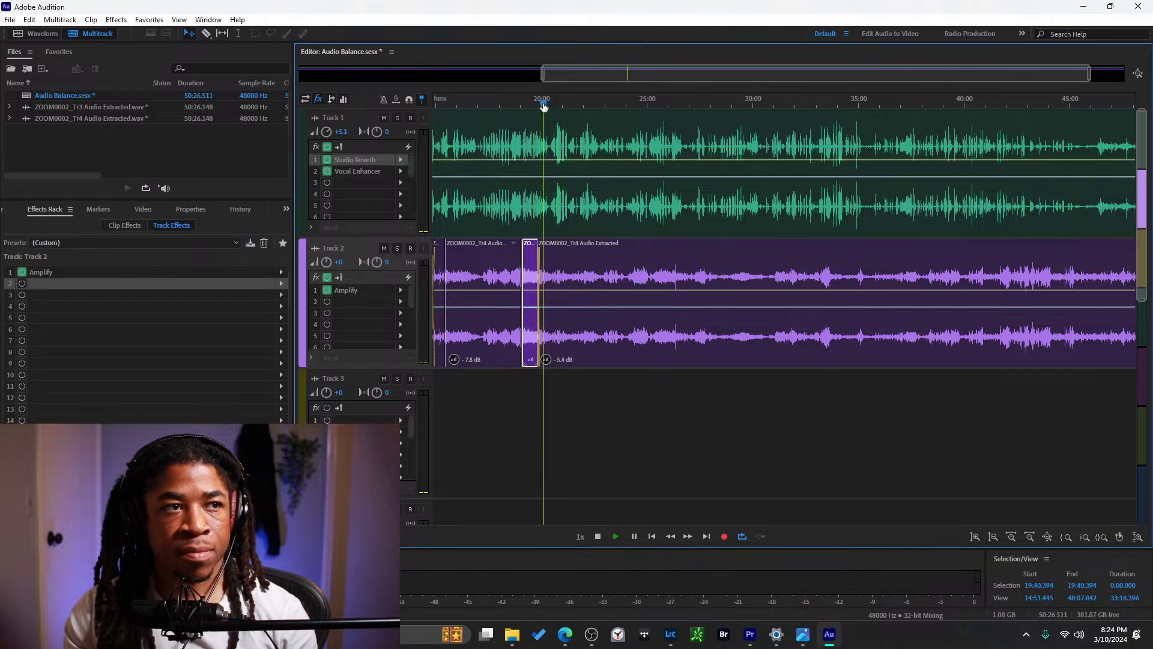
left_click(537, 106)
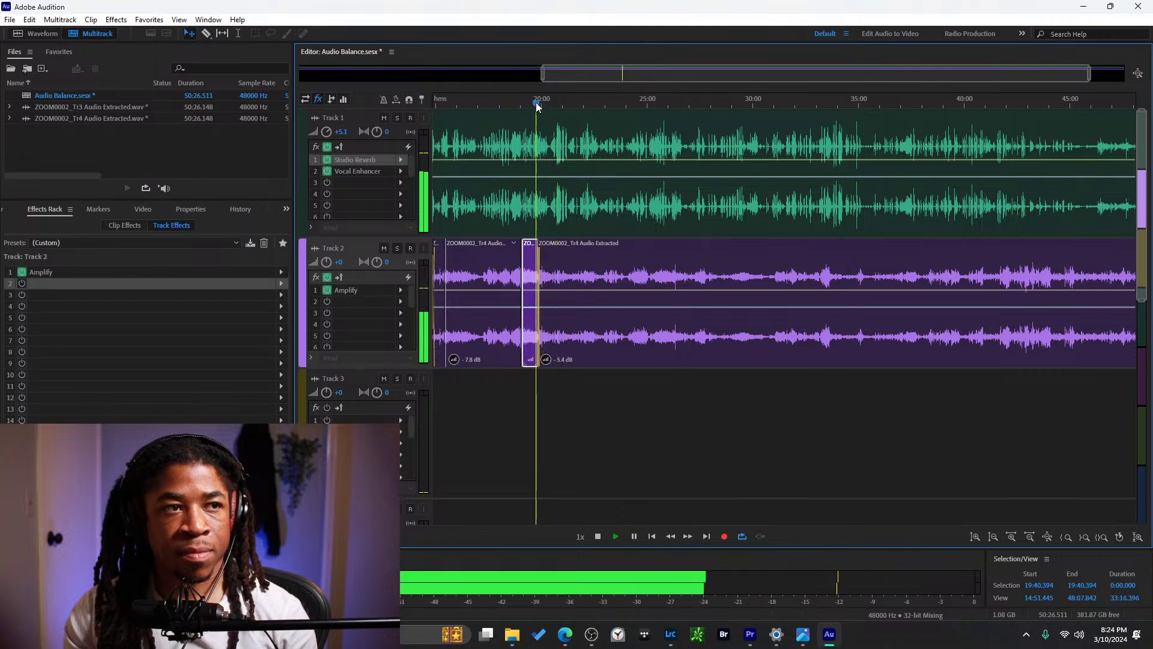
left_click(582, 101)
left_click(609, 103)
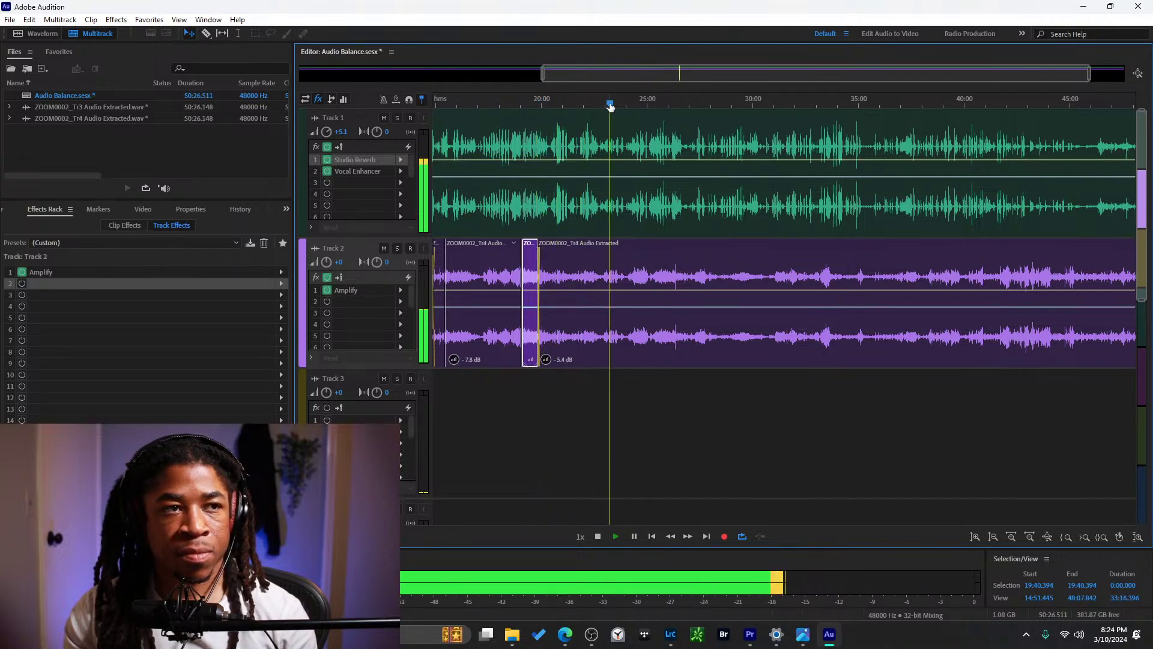
left_click(636, 103)
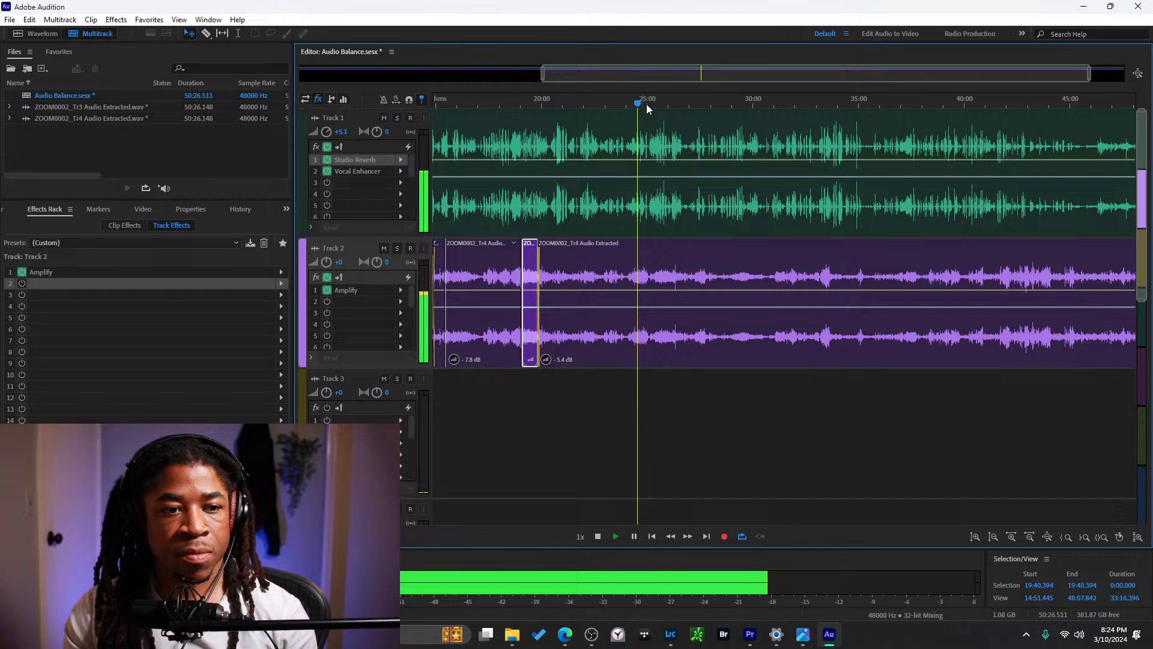
left_click(698, 100)
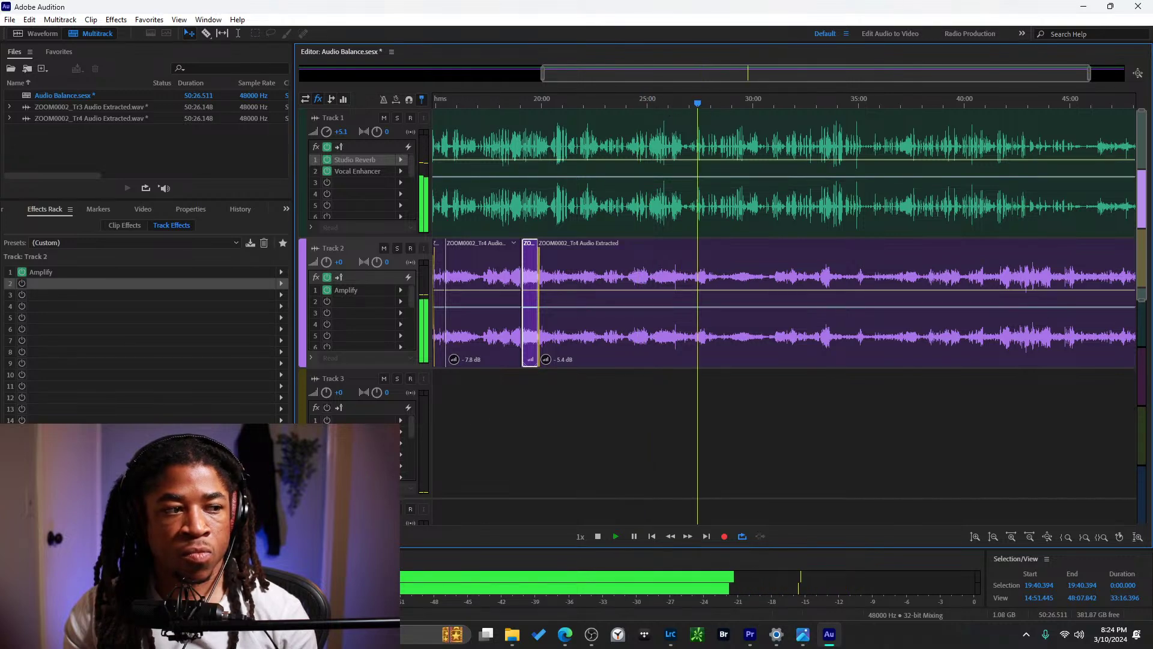
left_click(720, 101)
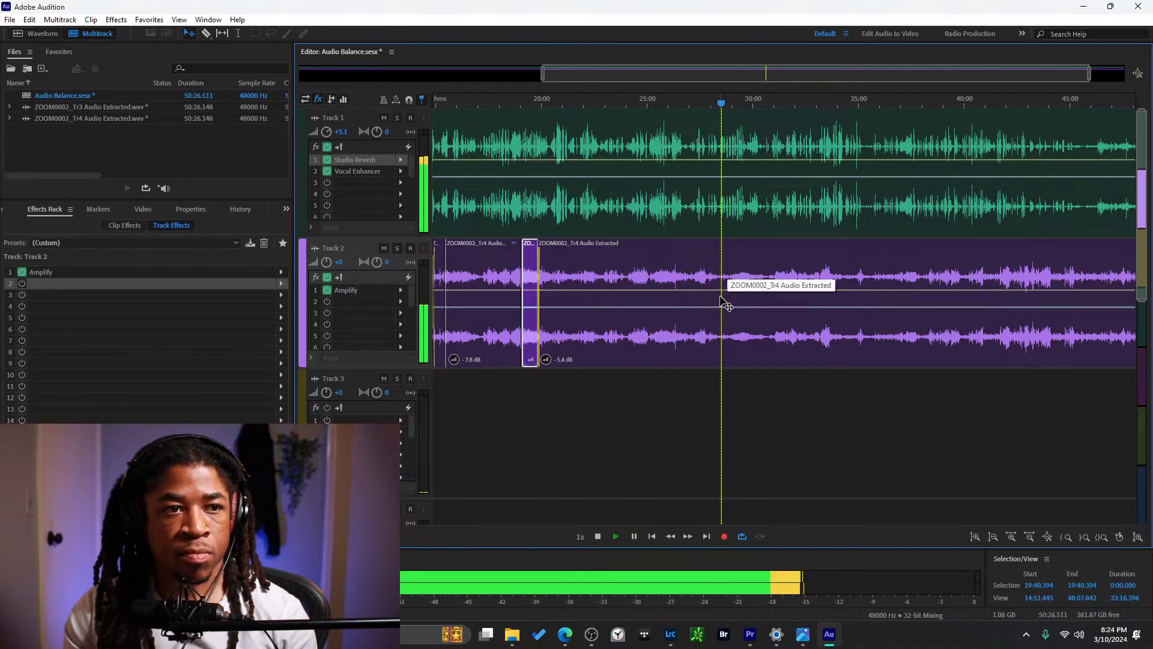
Split the last Track 2 clip at about 28:23 and 29:02 to isolate the quiet passage, and return to the Move tool.
scroll(716, 287, "up", 1)
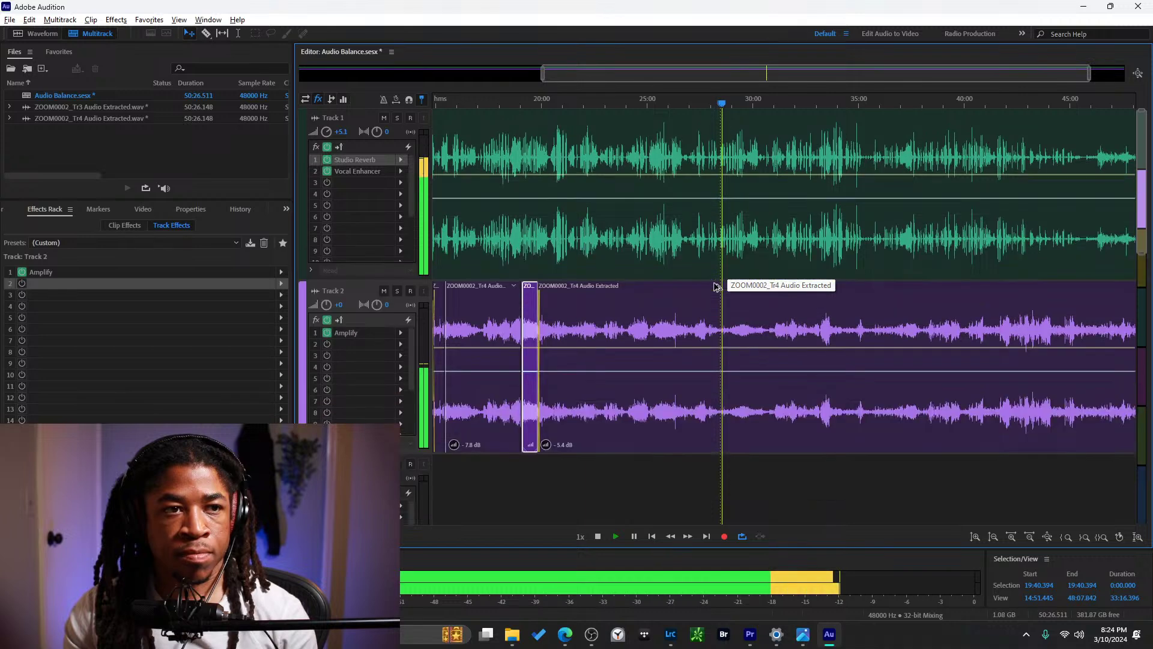
scroll(716, 286, "down", 1)
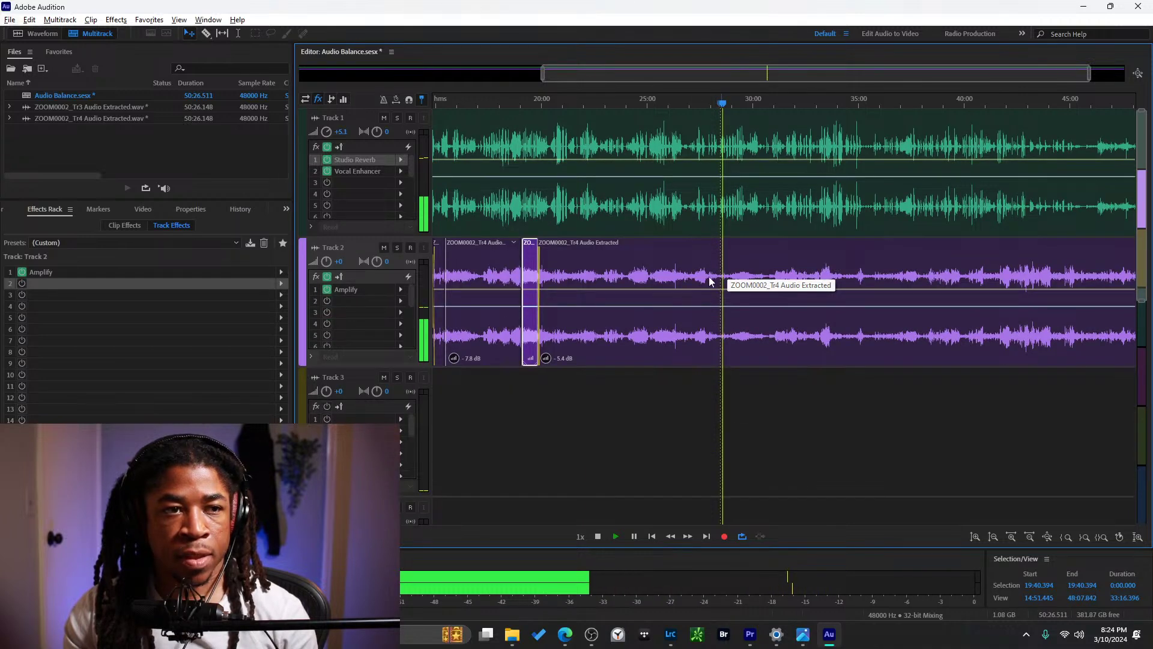
key("alt+r")
left_click(713, 264)
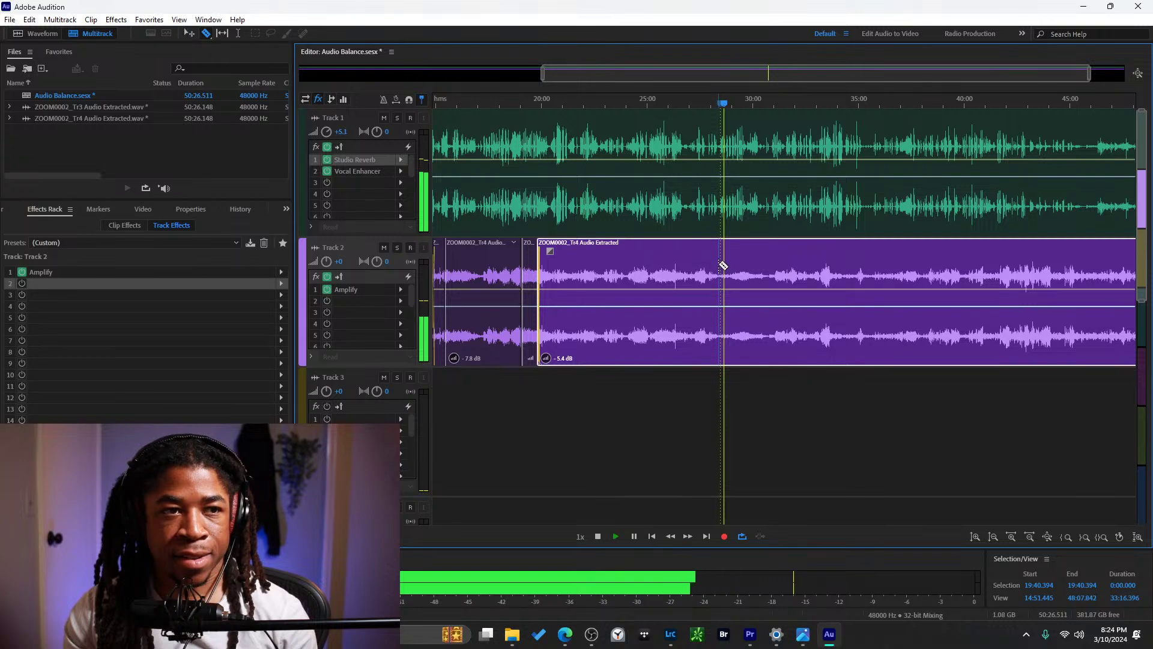
left_click(722, 265)
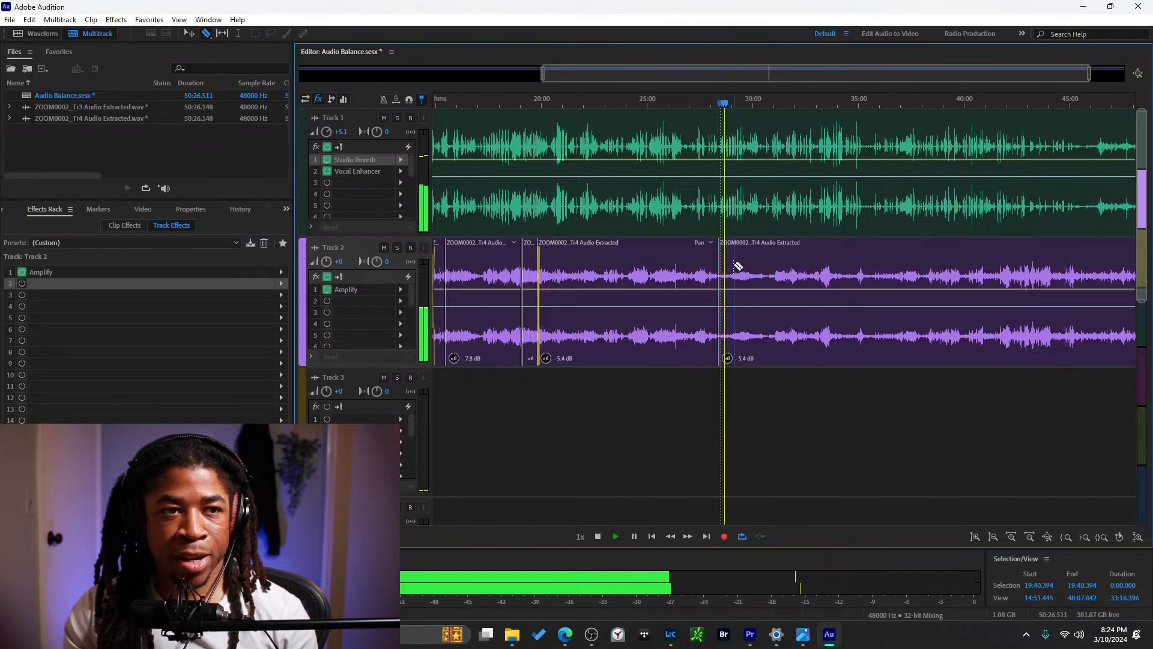
left_click(733, 265)
left_click(727, 300)
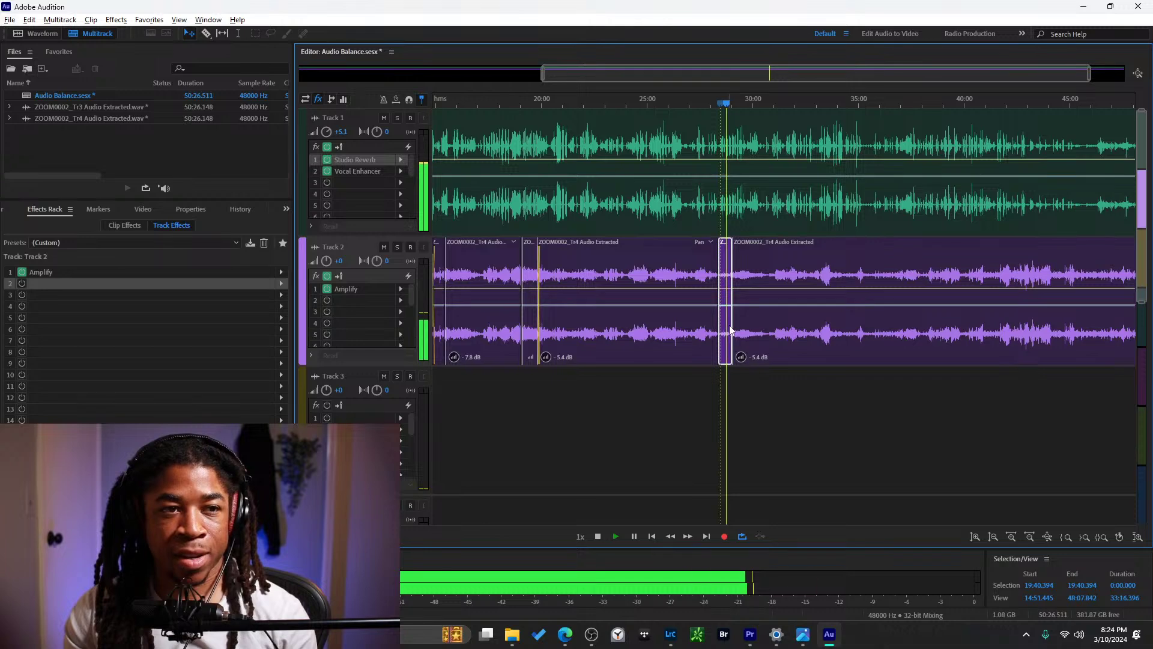
Raise the gain of the short Track 2 clip between about 28:23 and 29:02 to 1.2 dB.
scroll(734, 274, "up", 2)
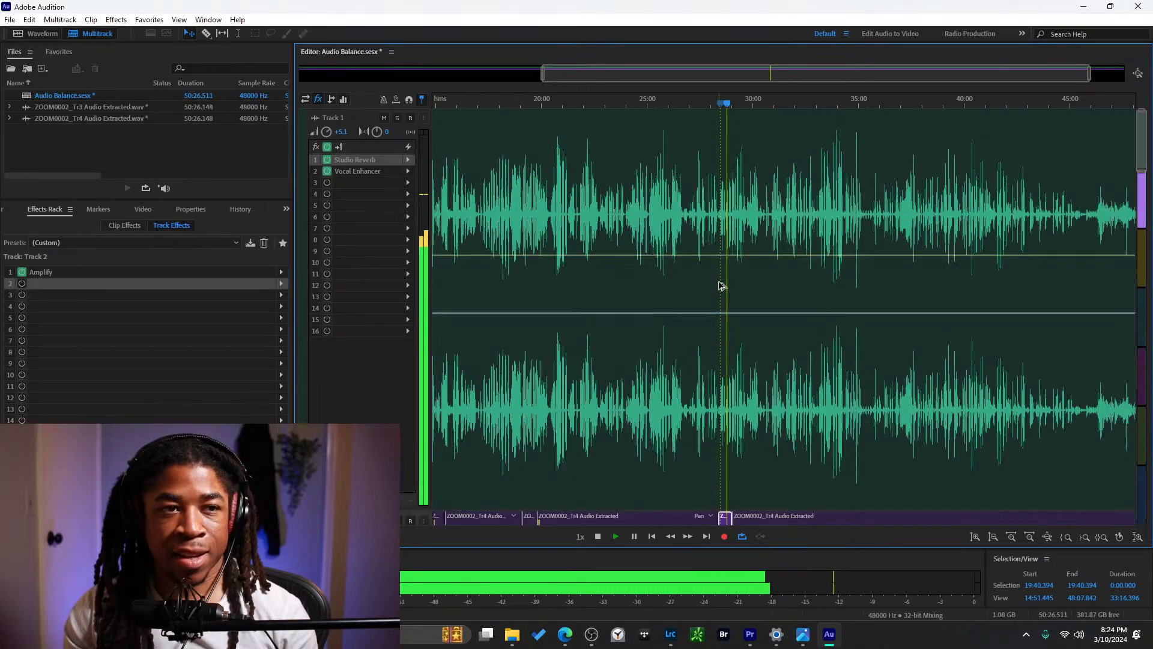
scroll(739, 312, "down", 4)
left_click(734, 309)
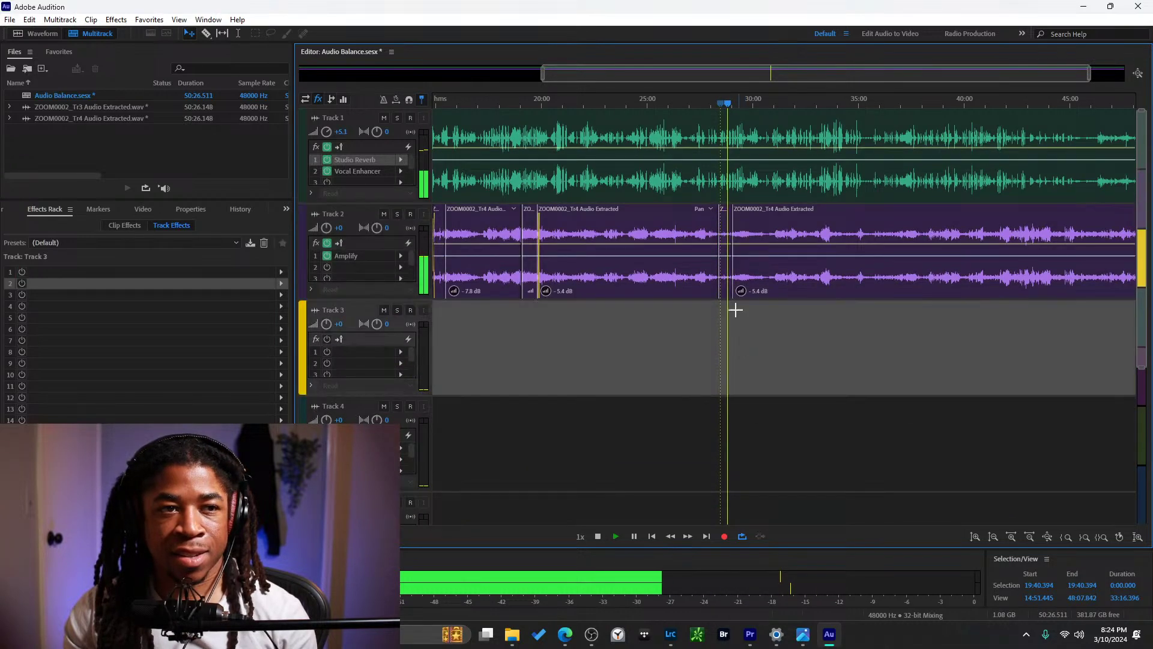
scroll(728, 297, "up", 4)
scroll(713, 289, "up", 2)
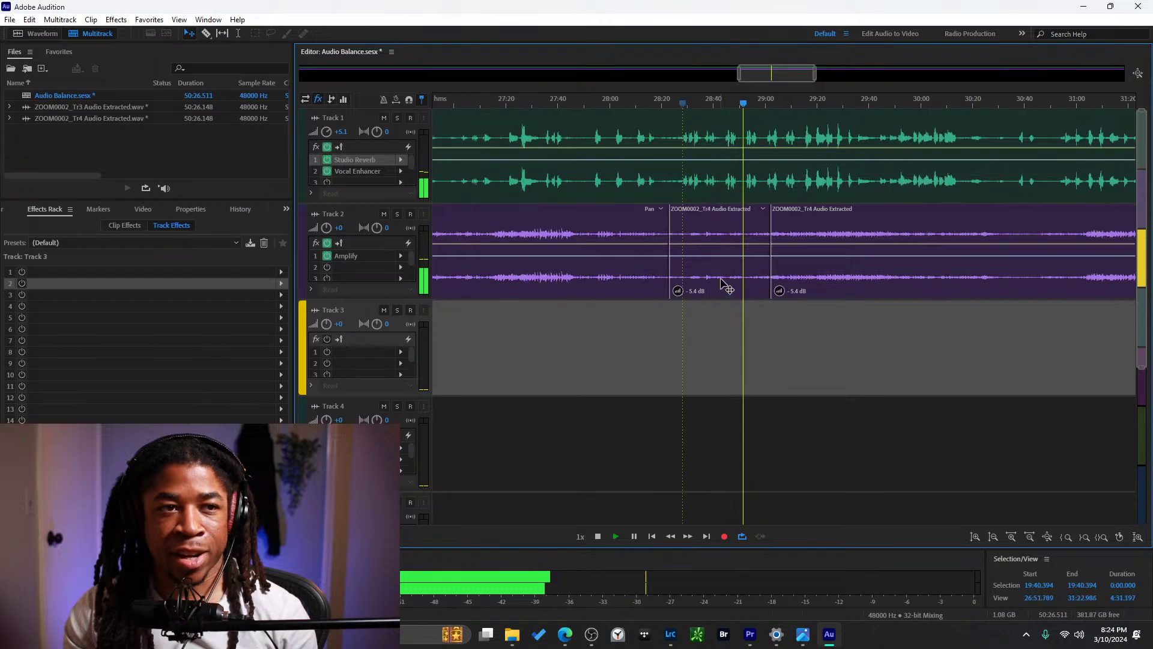
left_click(678, 294)
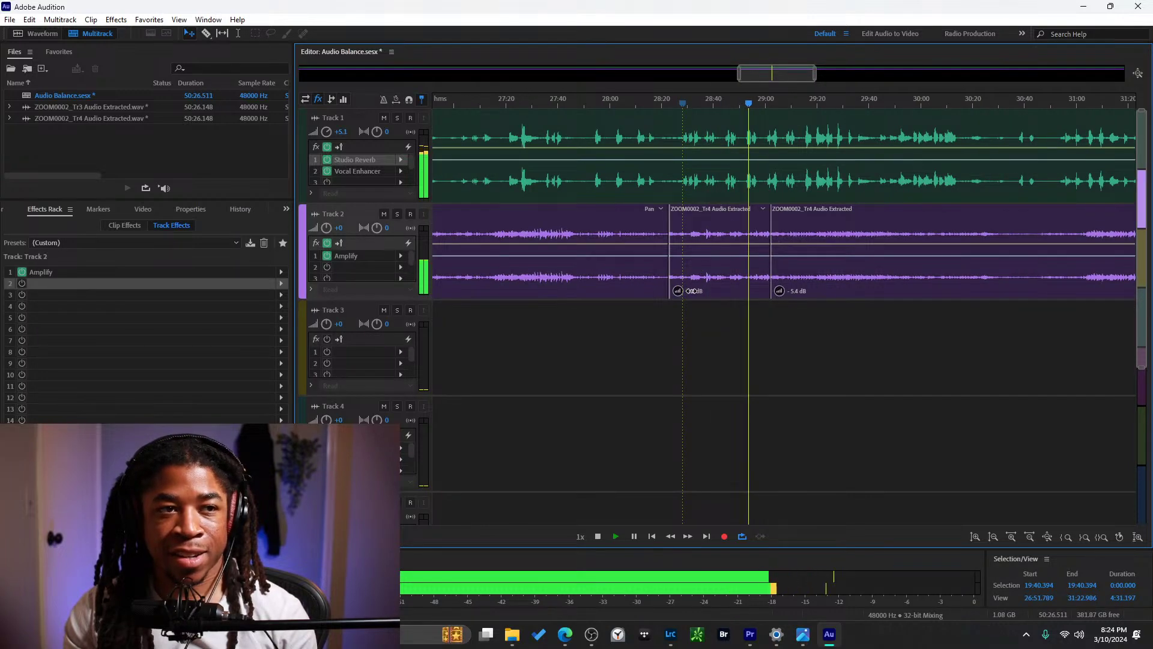
Crossfade both ends of the short Track 2 clip by extending the following clip back to about 28:57 and the preceding one to about 28:31.
left_click(814, 257)
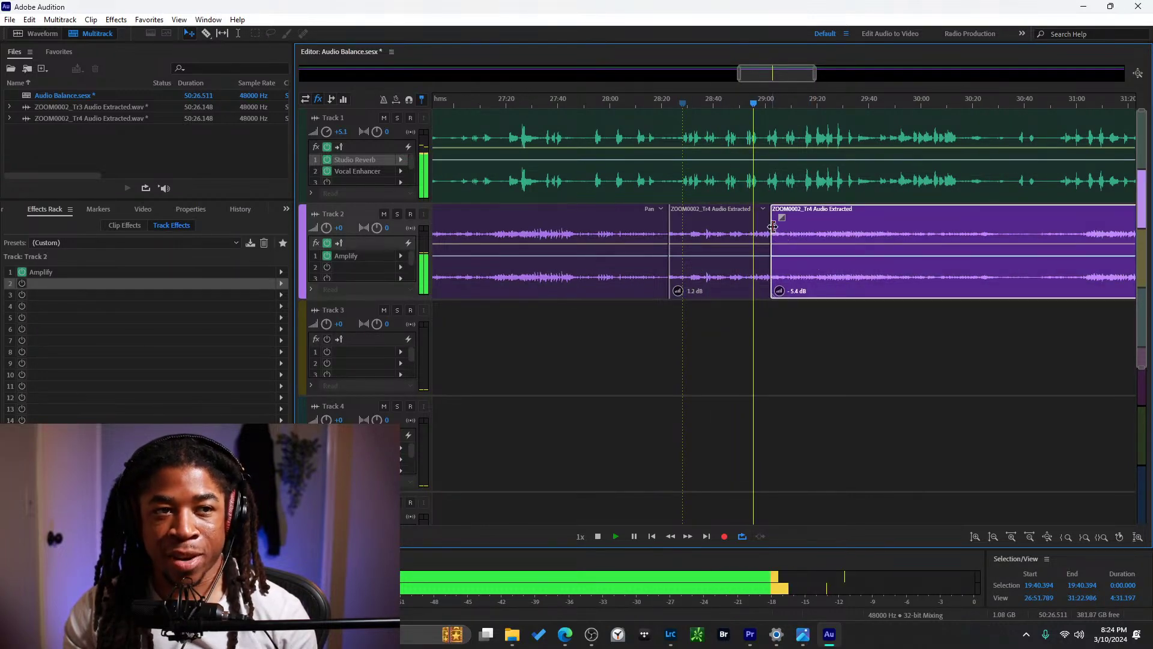
left_click_drag(771, 227, 755, 227)
left_click(664, 234)
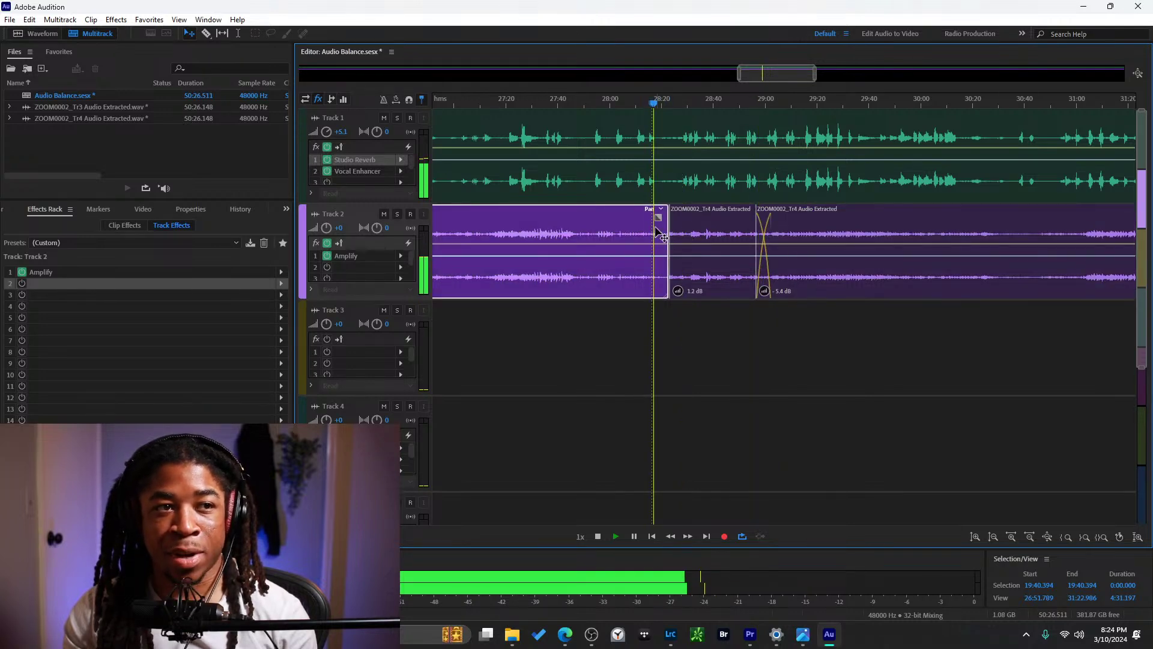
scroll(630, 289, "down", 3)
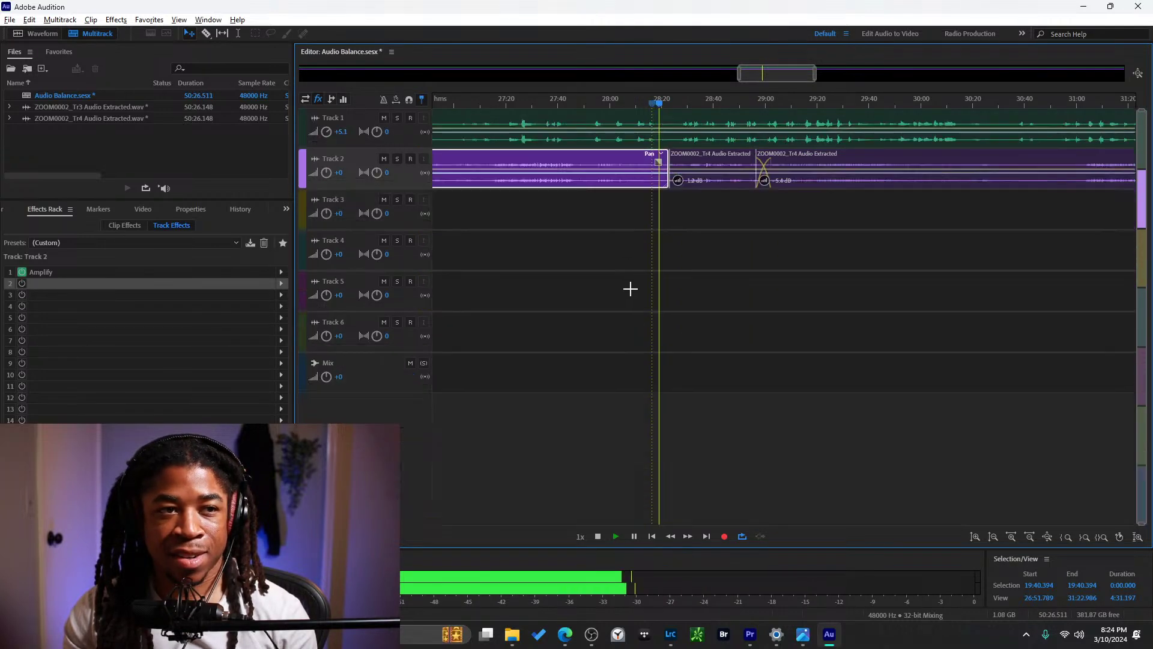
scroll(631, 288, "up", 3)
left_click(614, 362)
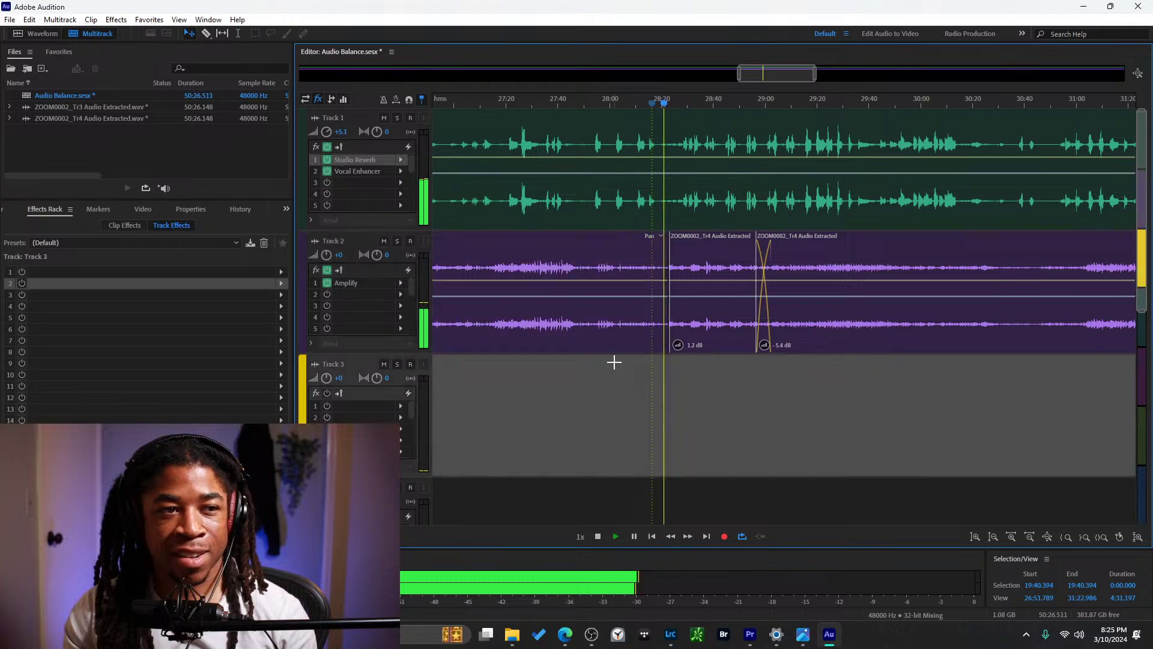
left_click(655, 264)
left_click_drag(667, 258, 689, 264)
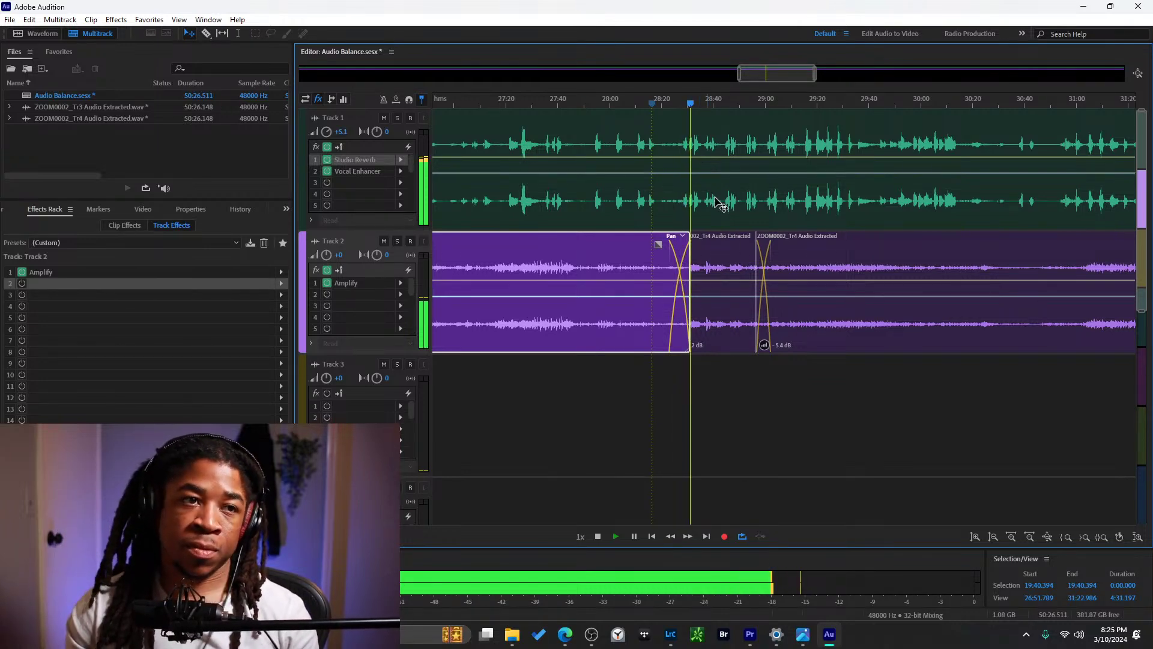
Show the whole session on the timeline and listen to the mix at several points between about 29:00 and 36:15.
scroll(669, 323, "down", 5)
scroll(670, 323, "up", 5)
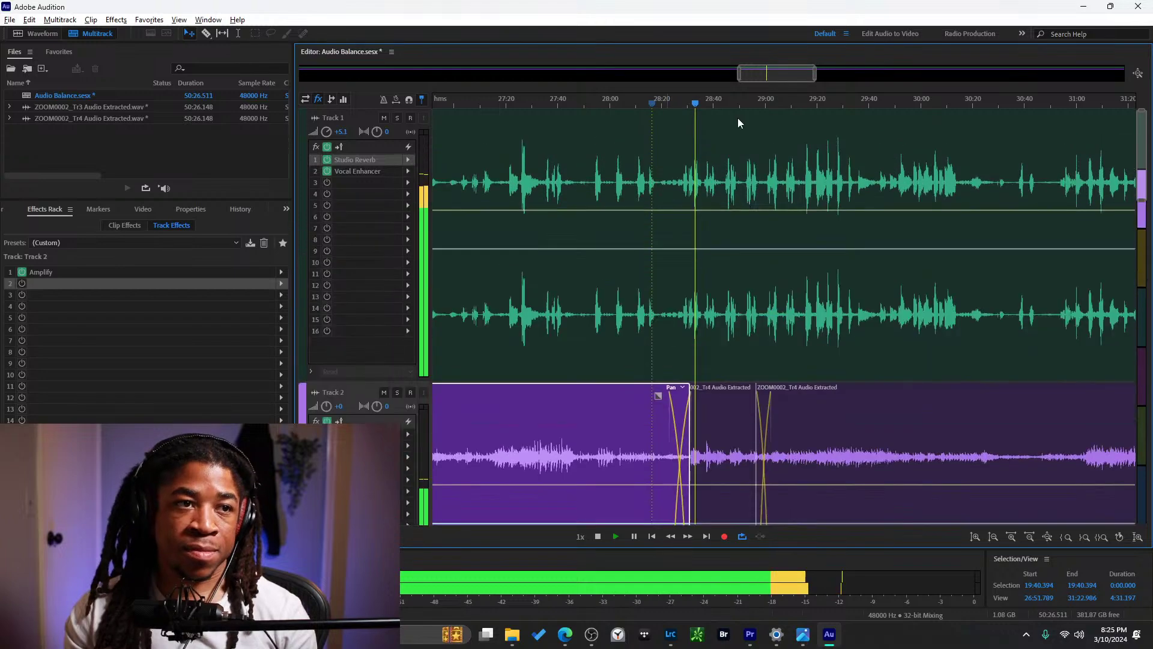
left_click_drag(740, 72, 514, 98)
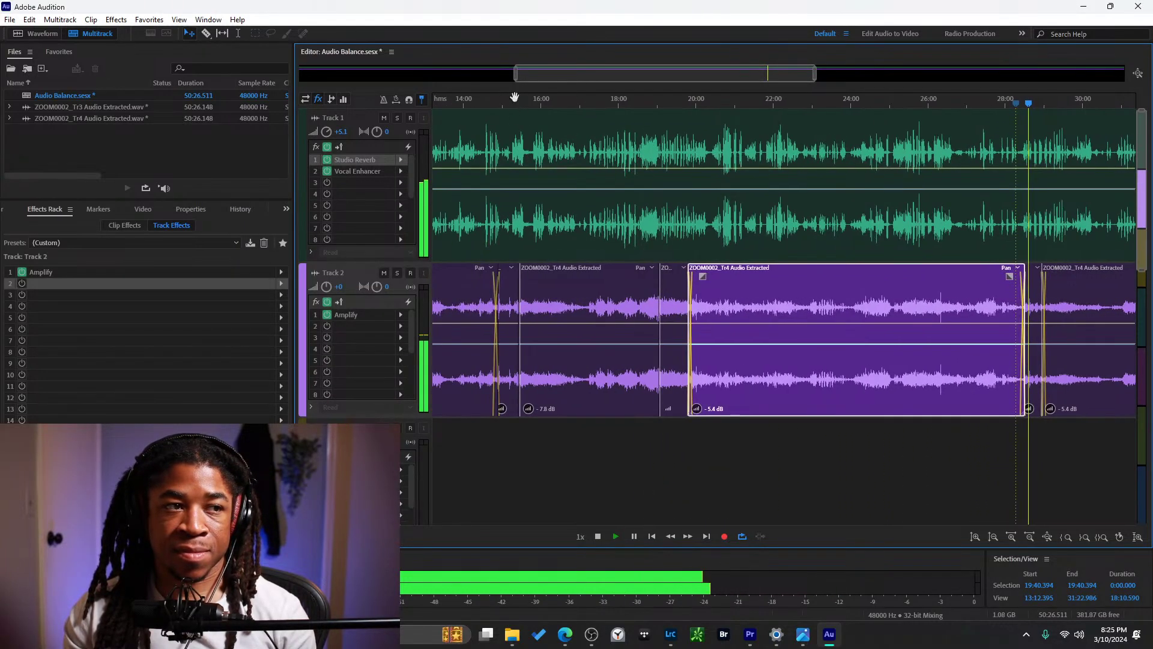
scroll(887, 271, "down", 5)
double_click(763, 77)
left_click_drag(834, 96, 845, 98)
left_click(865, 100)
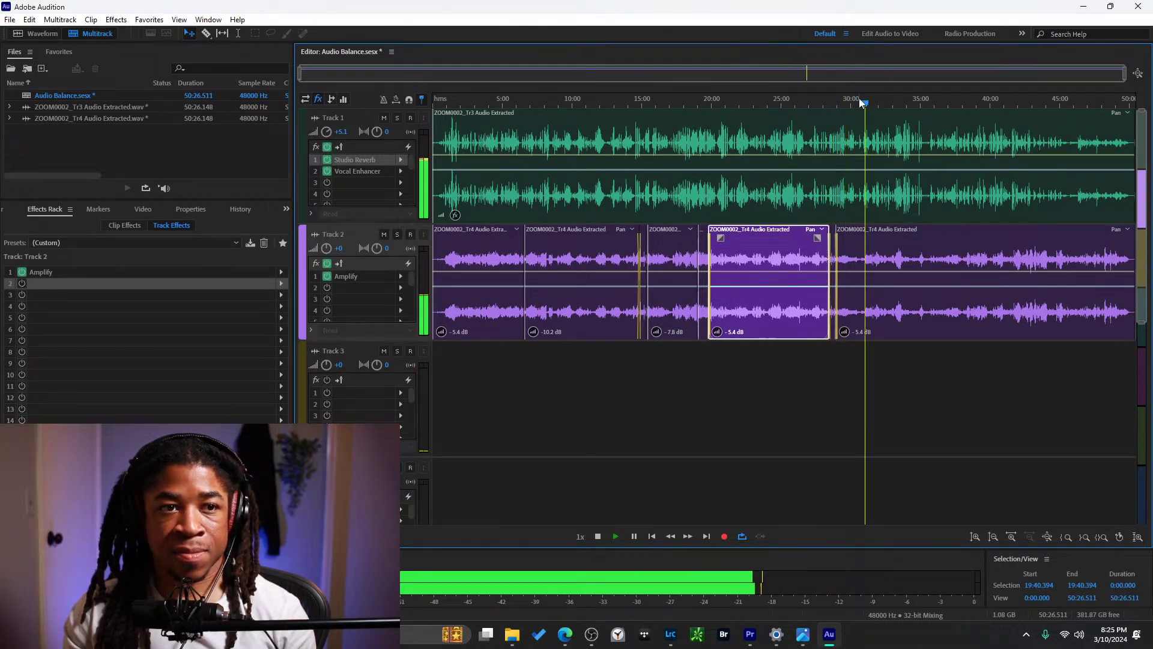
left_click(893, 99)
left_click(922, 103)
left_click(937, 102)
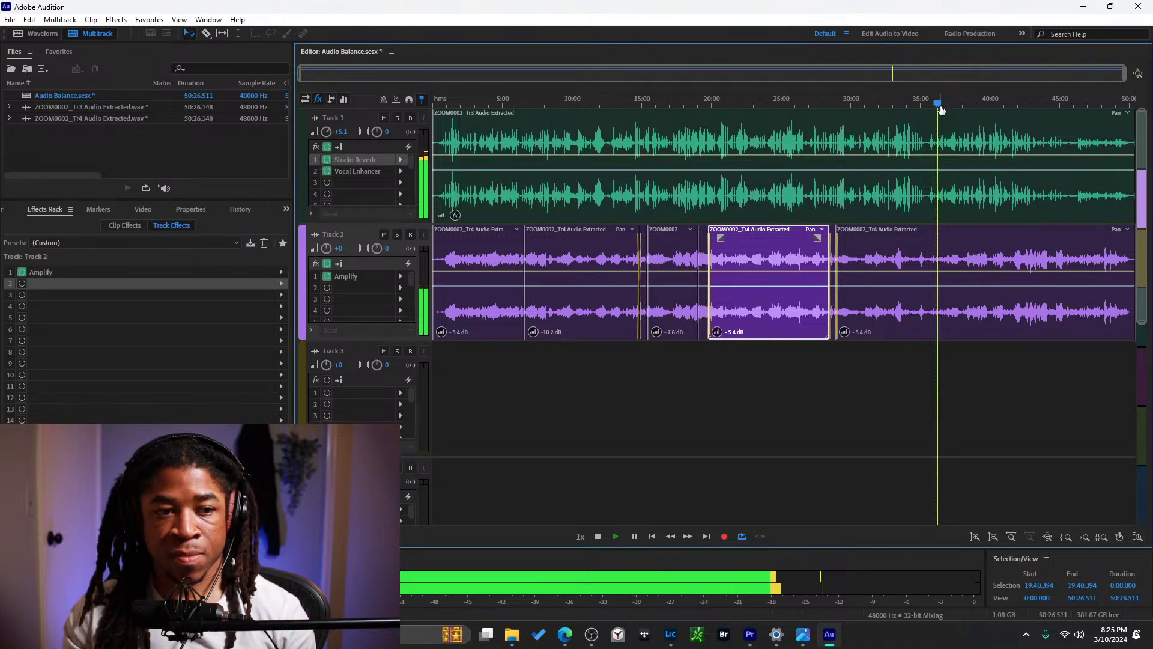
mouse_move(327, 131)
left_mouse_down()
mouse_move(346, 136)
mouse_move(329, 135)
left_mouse_up()
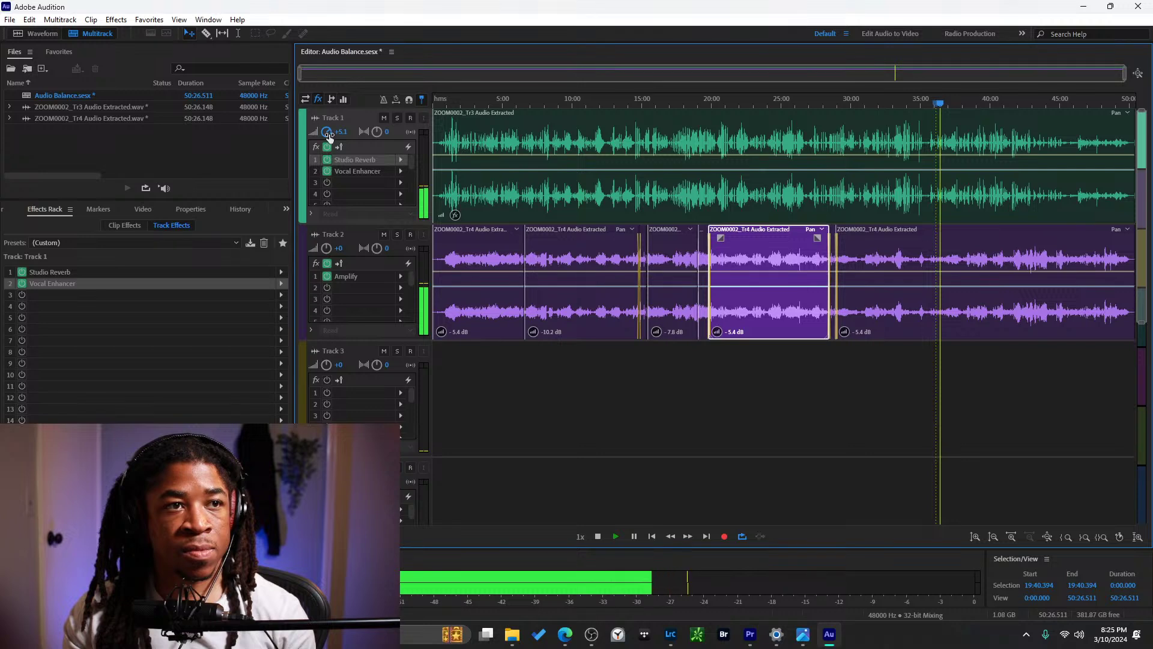
left_click(340, 132)
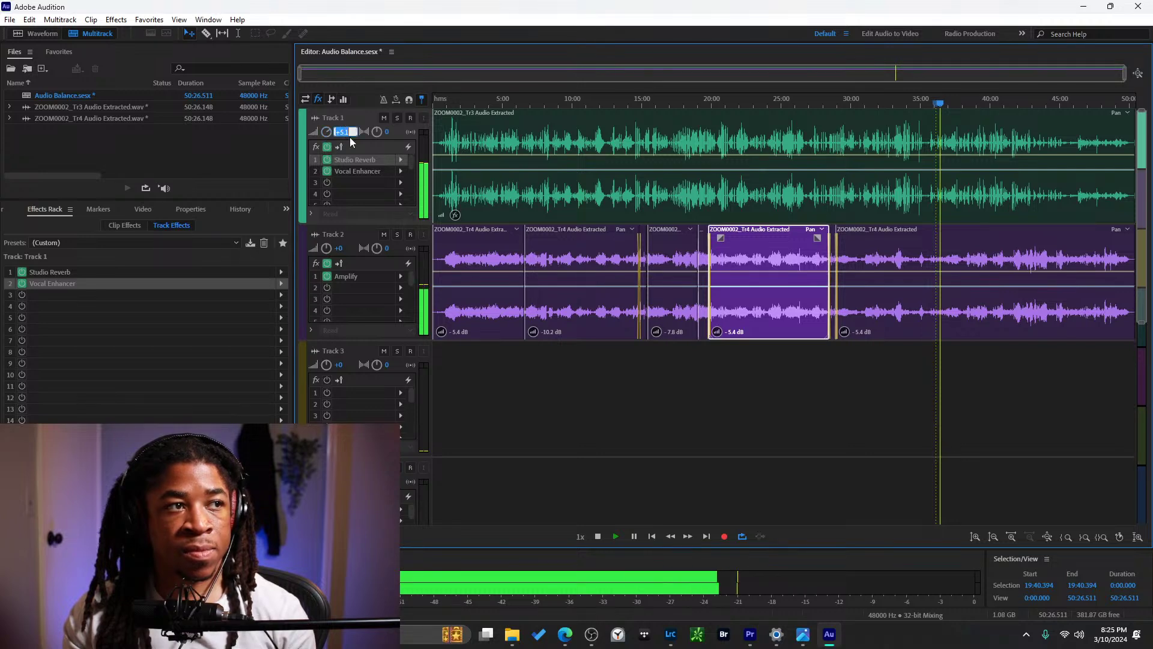
left_click(358, 173)
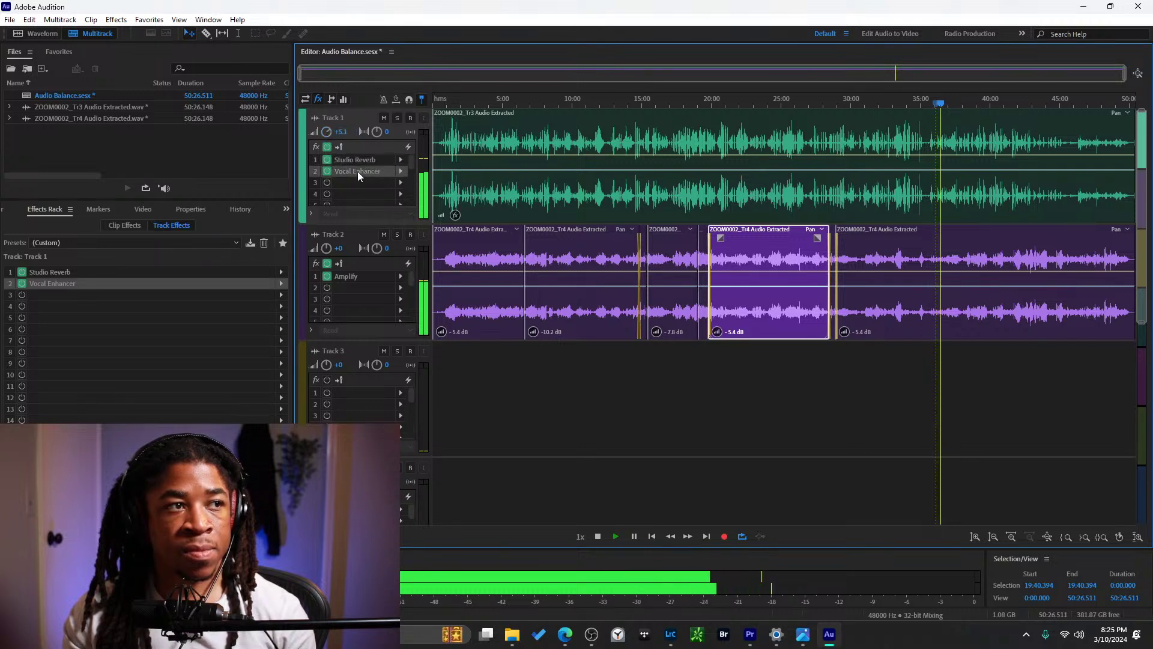
left_click(344, 130)
key("Return")
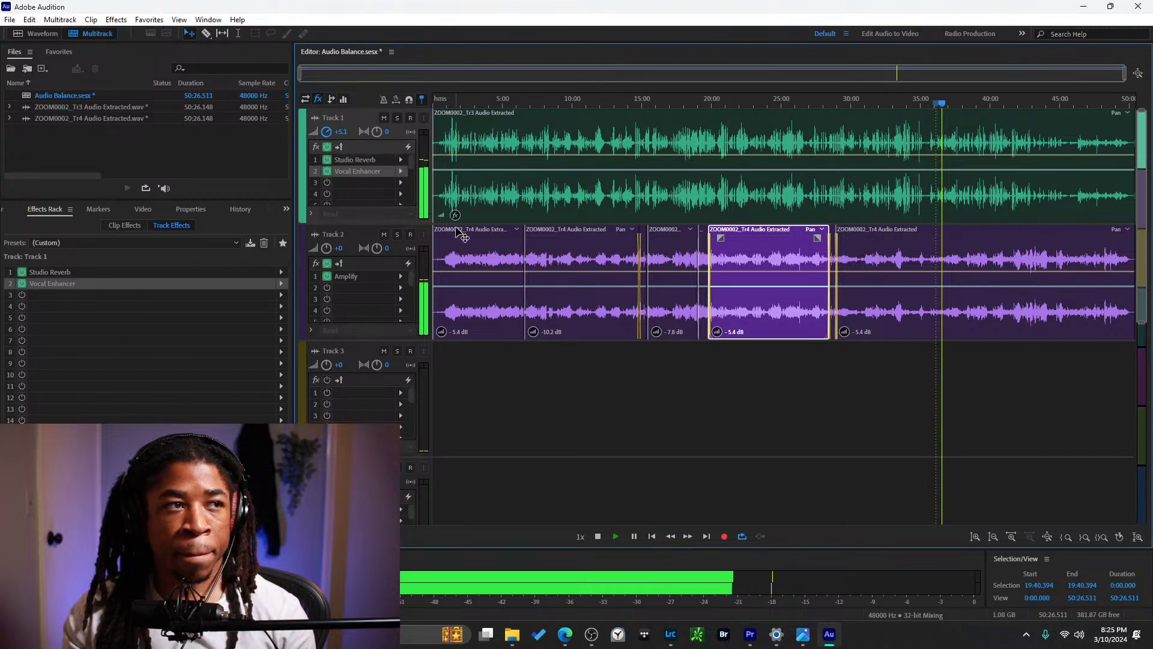
Raise the Track 1 clip's gain to 1.8 dB and listen to the mix between about 39:50 and 42:40.
left_click_drag(442, 214, 448, 216)
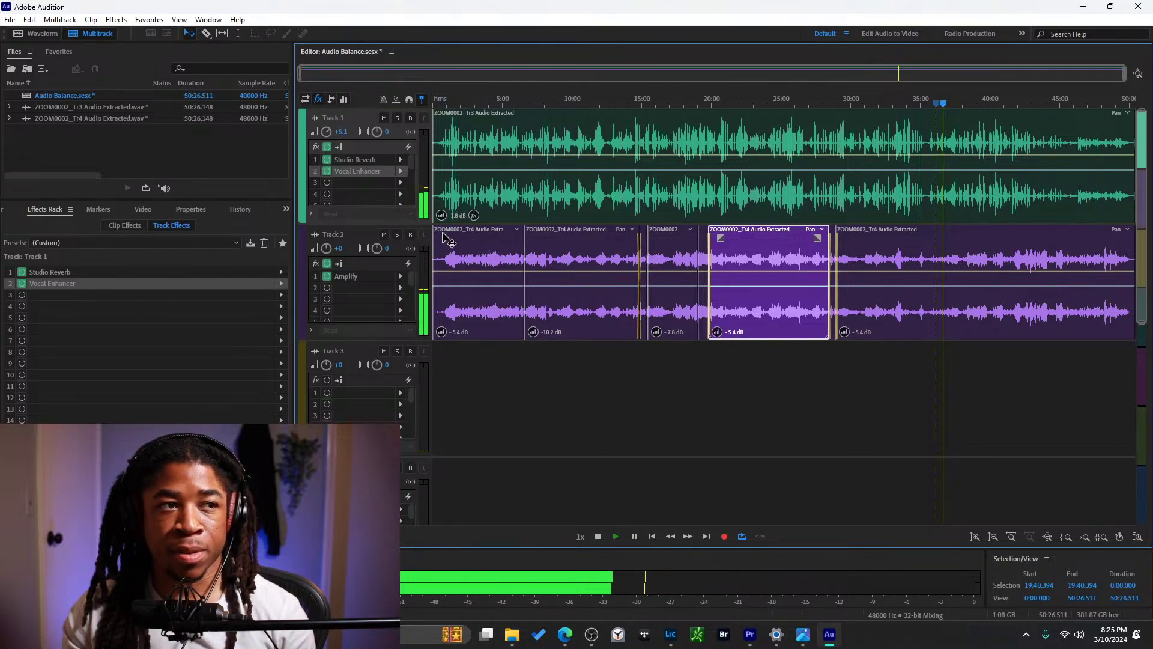
left_click(988, 102)
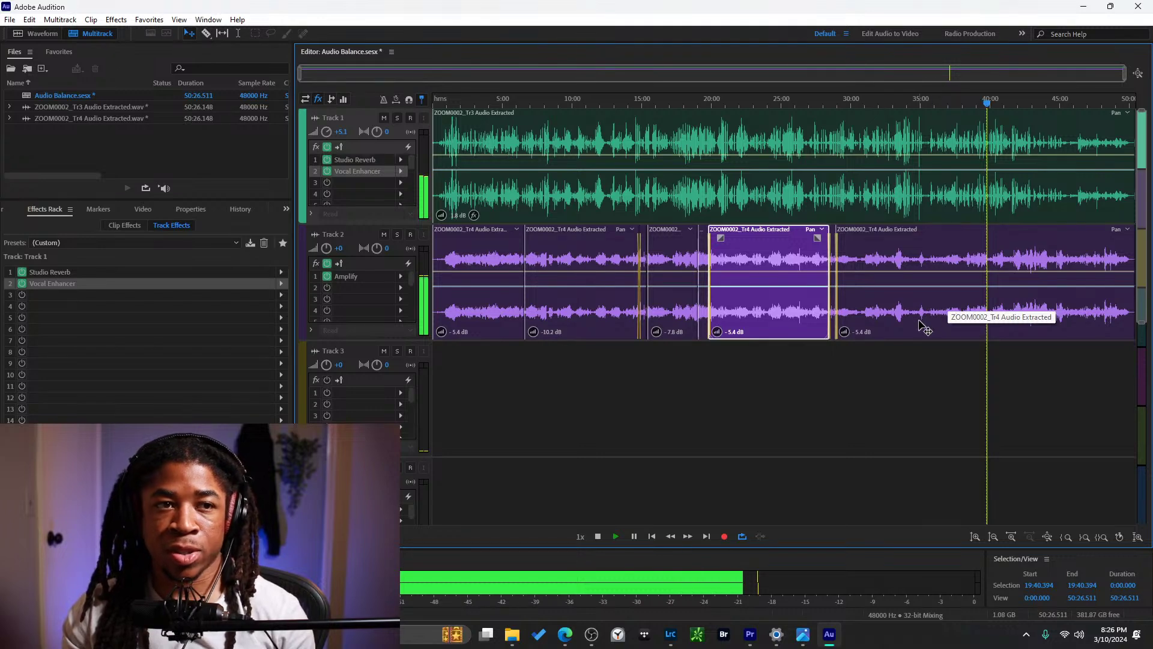
left_click(1011, 101)
left_click(1027, 103)
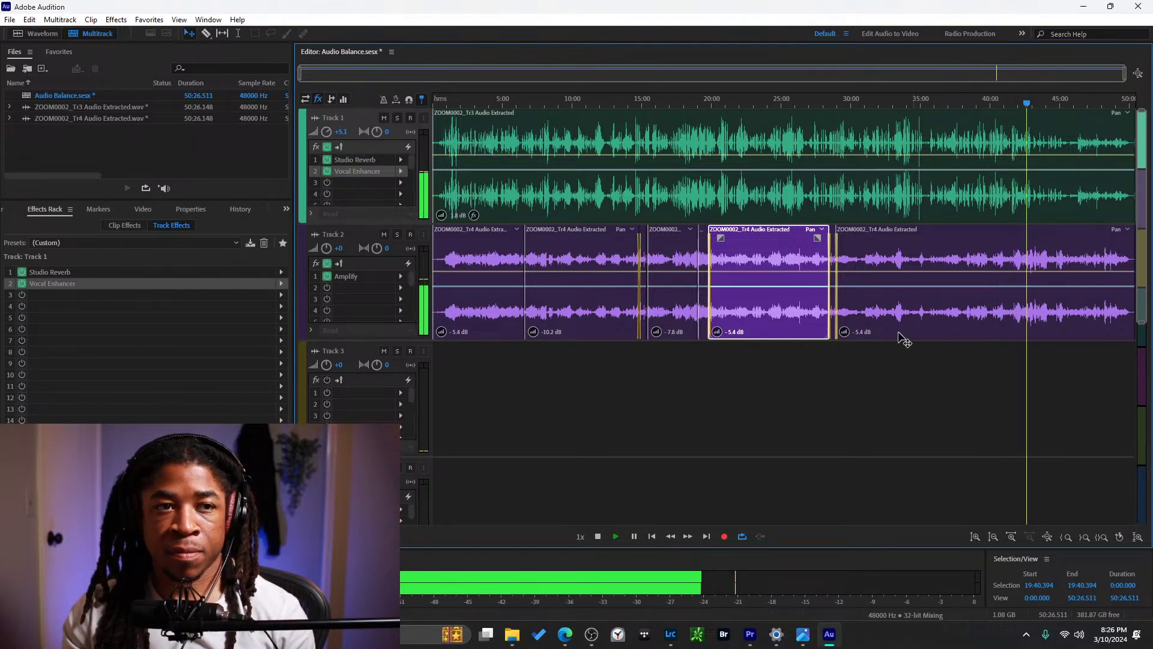
Recheck the balance of both tracks by listening at several earlier points, working back from about 26:20 to 7:10.
left_click(904, 366)
left_click(799, 104)
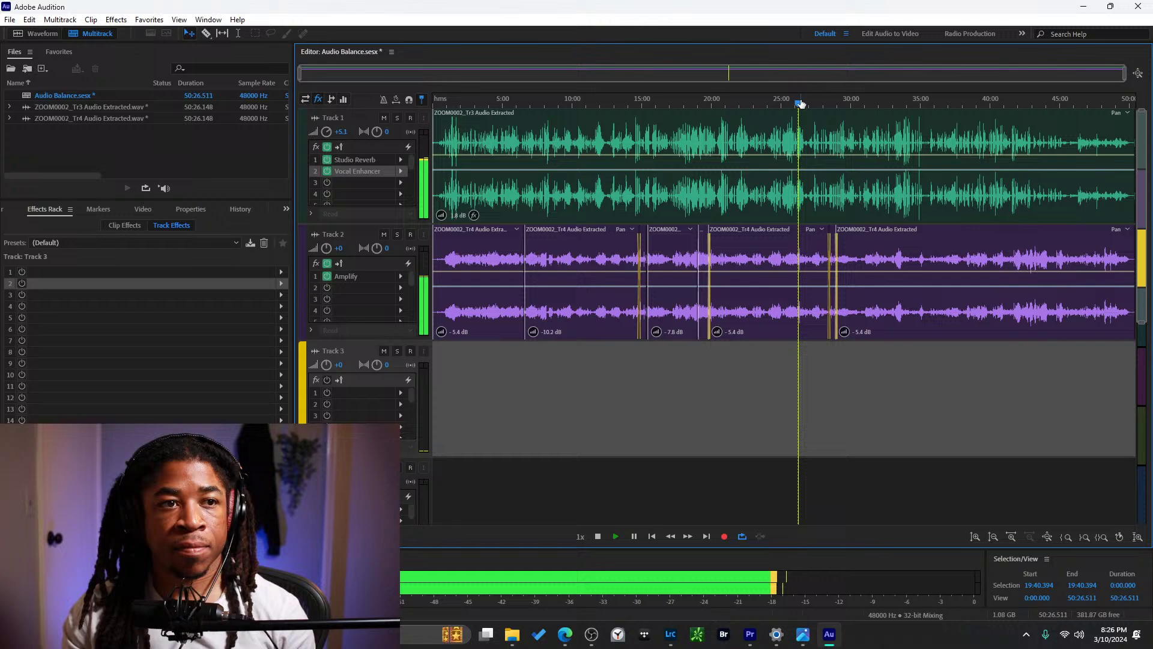
left_click(699, 104)
left_click(682, 102)
left_click(661, 101)
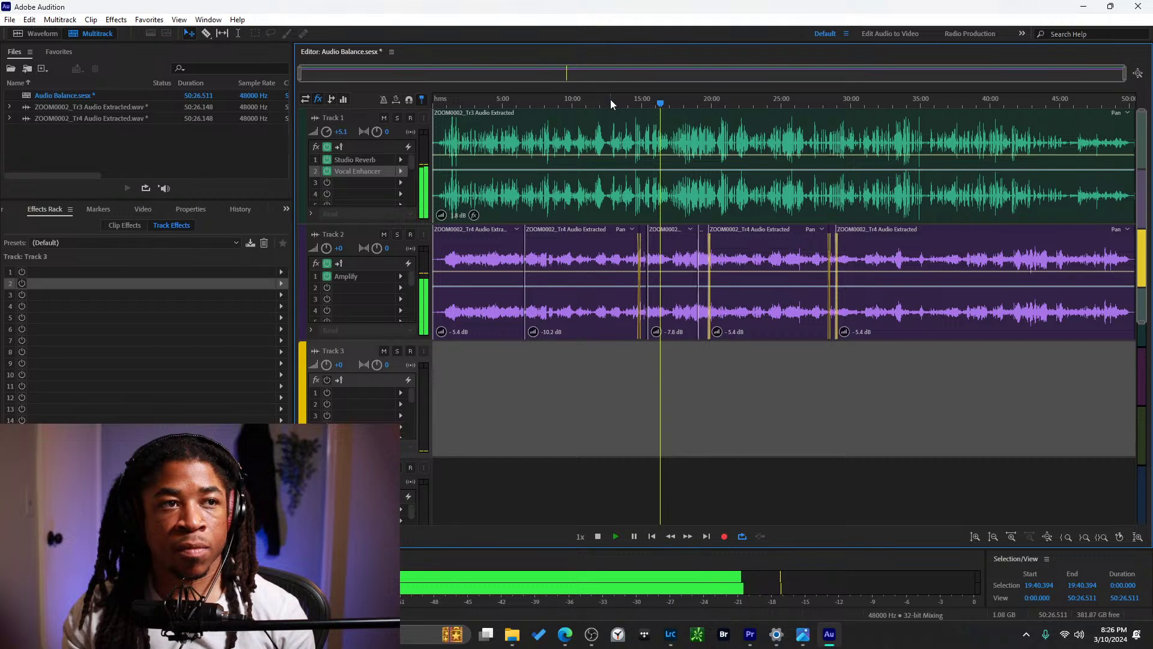
left_click(611, 100)
left_click(598, 102)
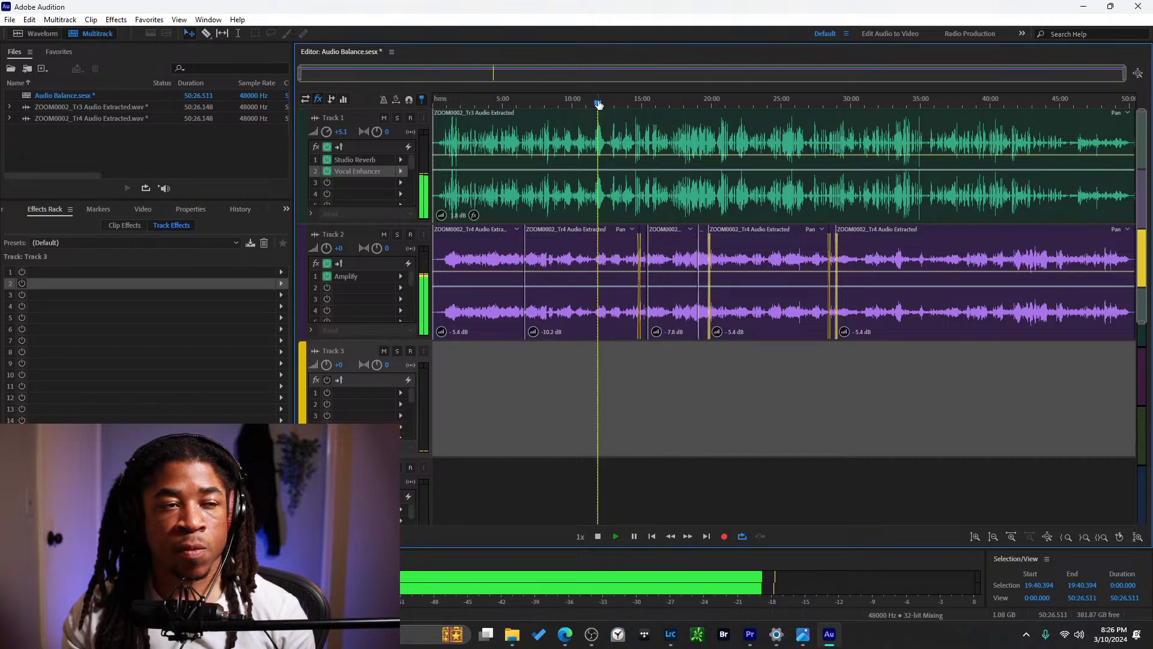
left_click(582, 103)
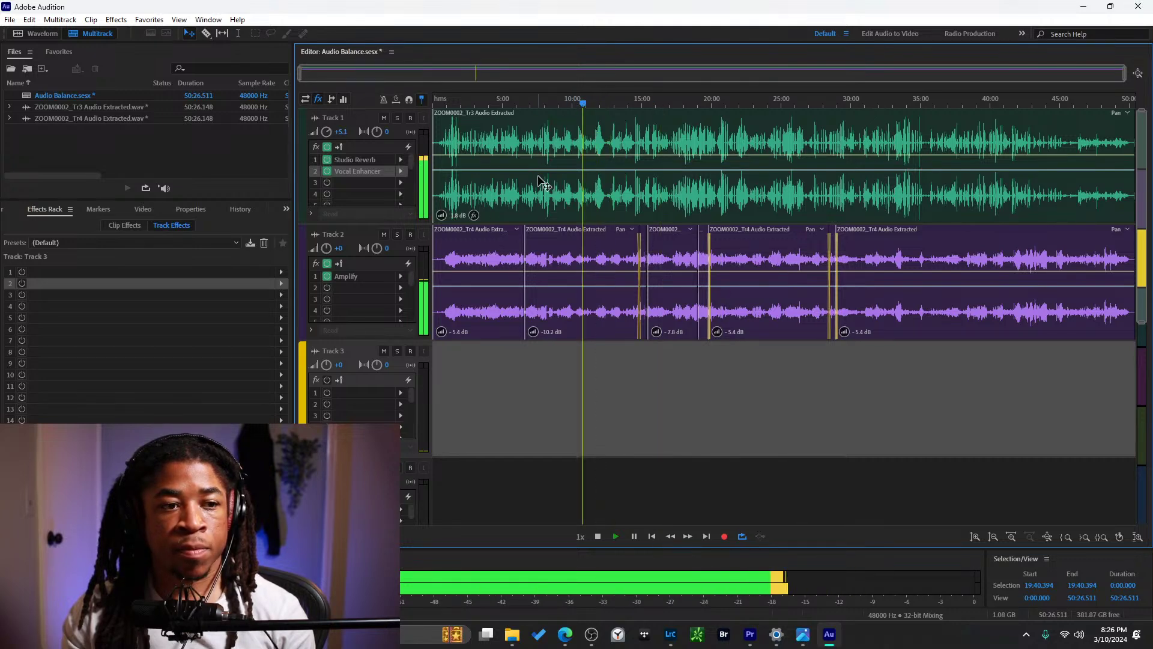
left_click(557, 103)
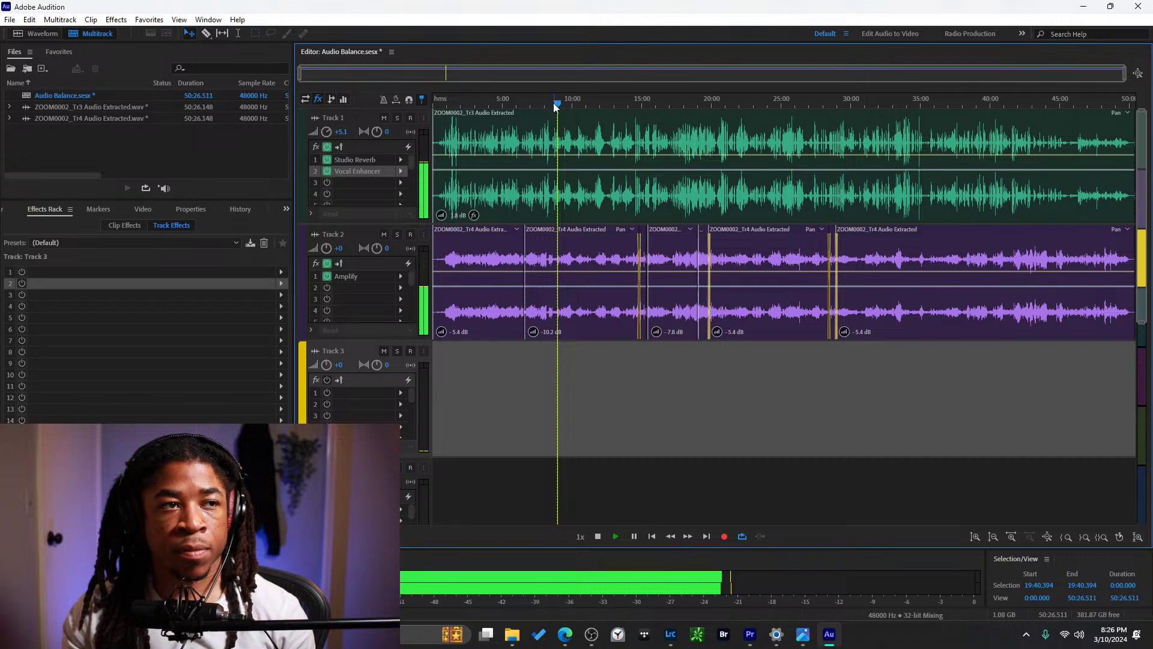
left_click(533, 103)
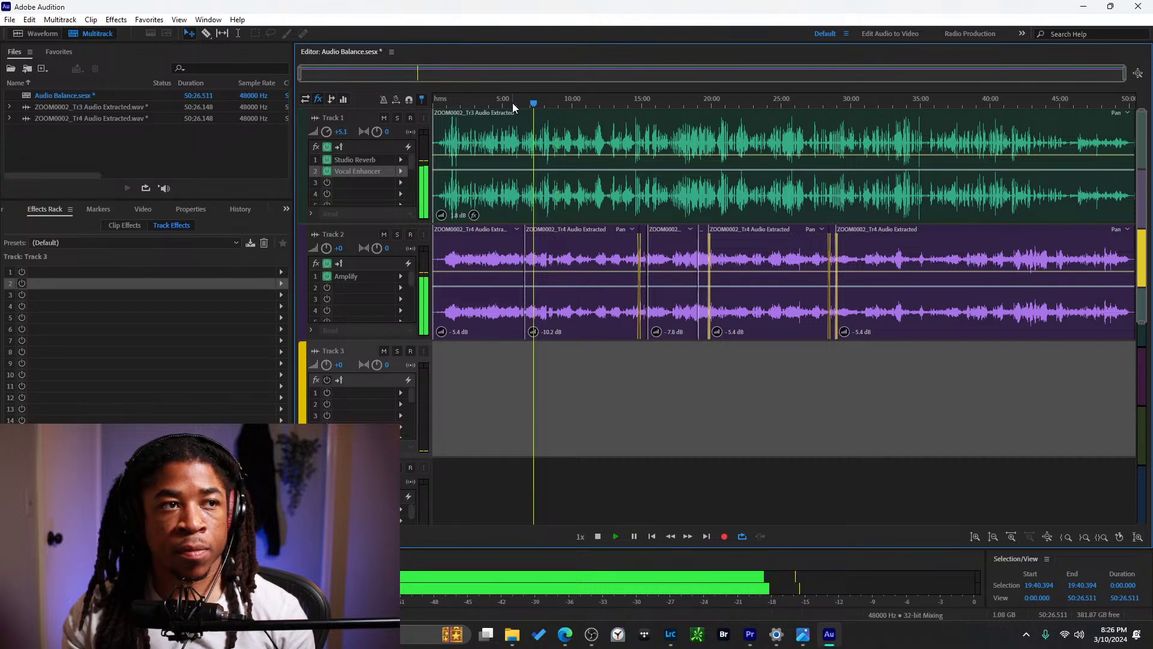
Listen to the late part of the mix at several points between about 40:45 and 44:05.
left_click(1000, 98)
left_click(1023, 100)
left_click(1036, 100)
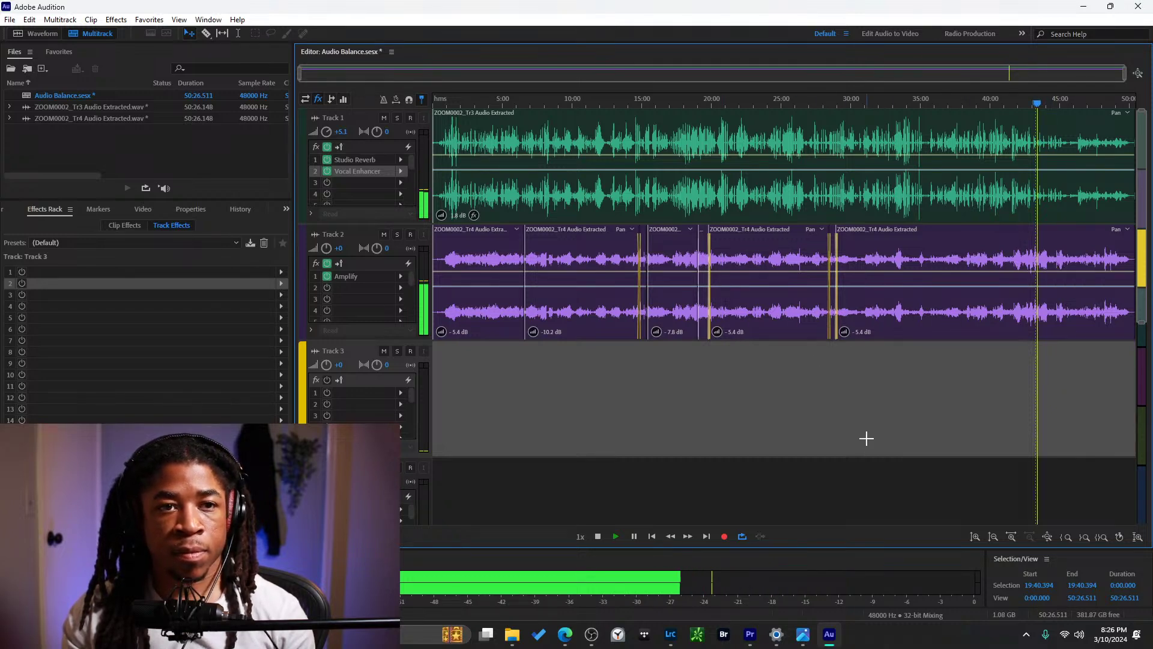
left_click(1047, 102)
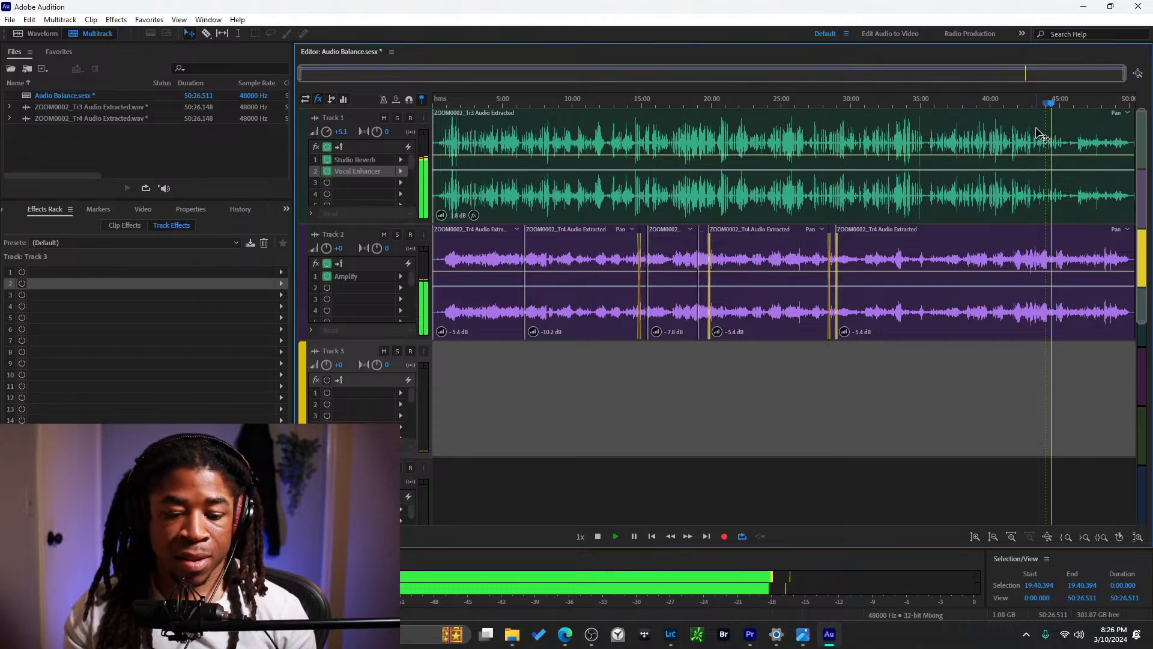
Listen to the mix at several points between about 40:30 and 43:10.
key("r")
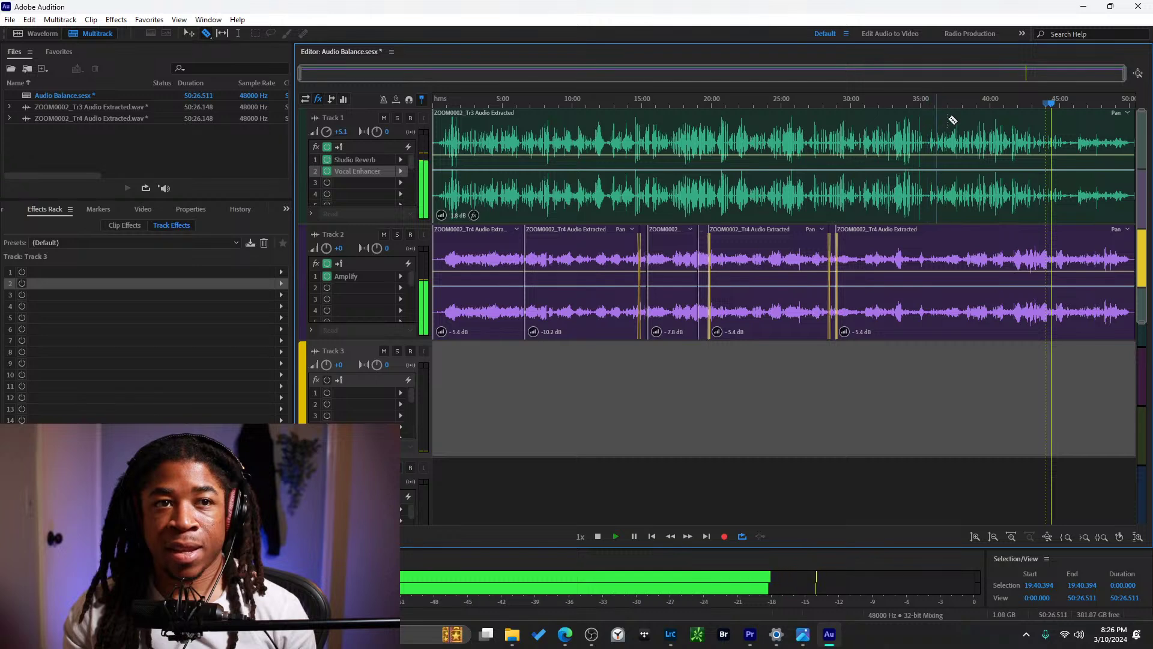
left_click(996, 101)
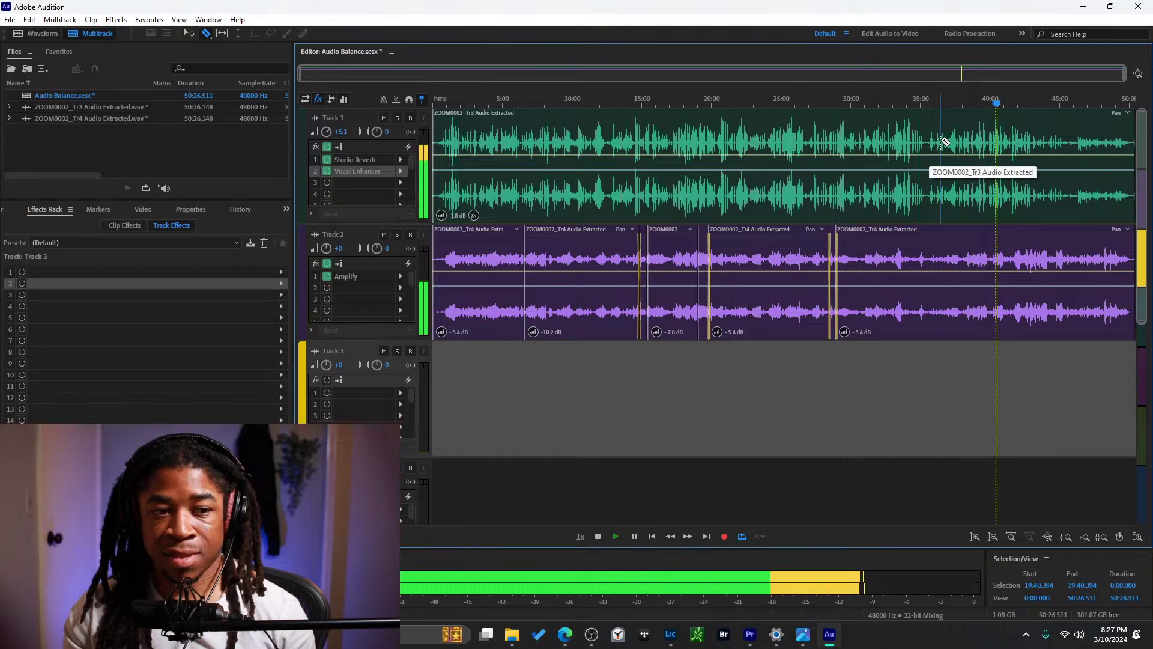
left_click(1024, 100)
left_click(1034, 102)
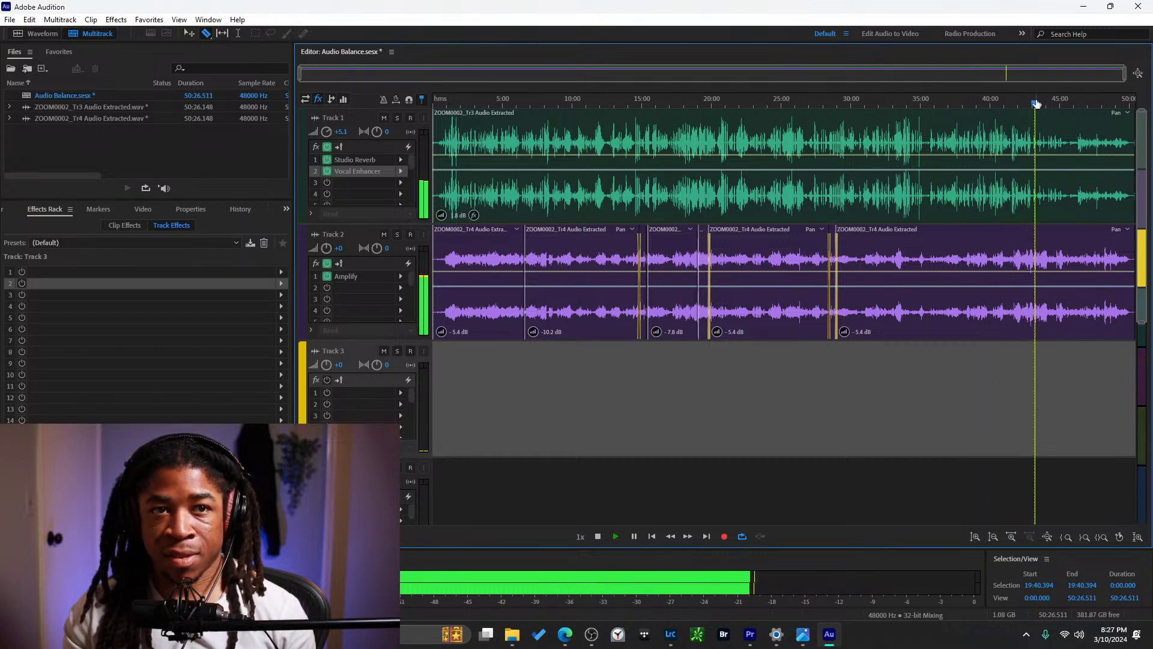
Compare the waveform levels of Track 1 and Track 2 around 43:00 to 44:00 at different zoom levels.
scroll(1037, 132, "up", 3)
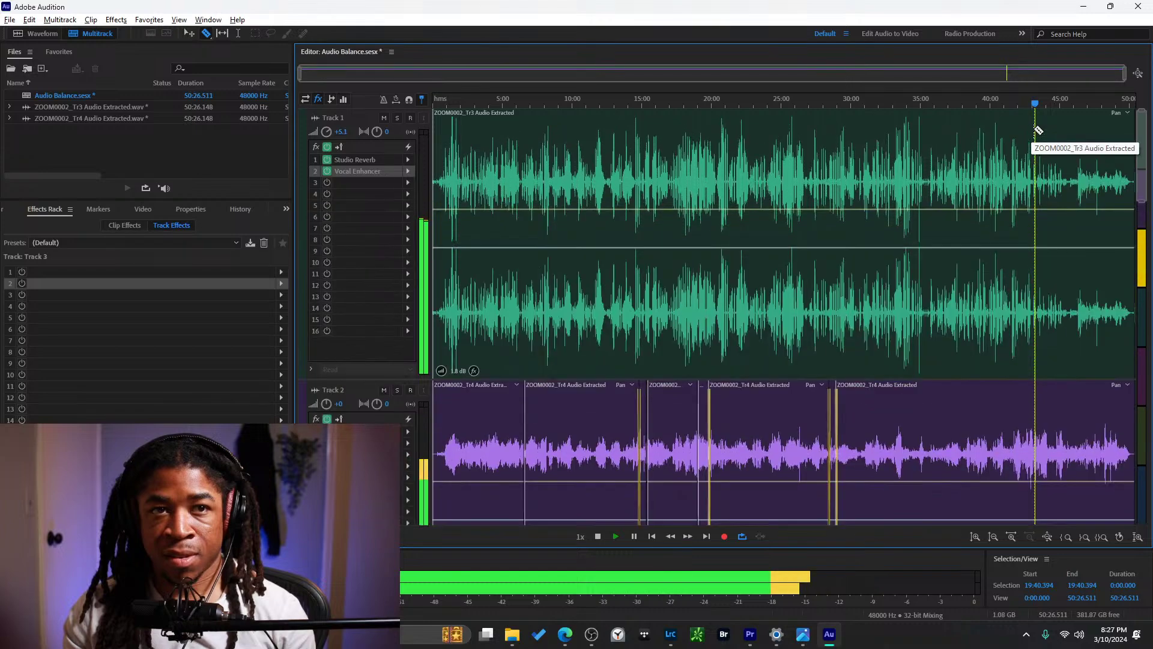
scroll(1040, 137, "down", 2)
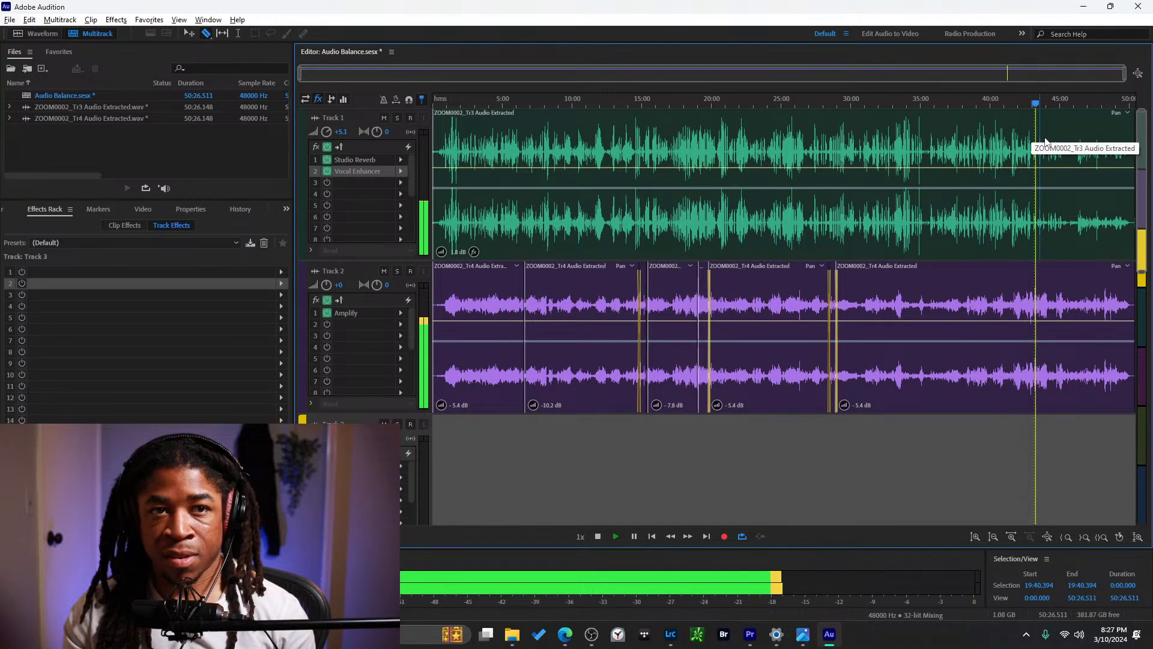
scroll(1046, 153, "up", 3)
scroll(1050, 438, "down", 2)
scroll(1050, 451, "up", 2)
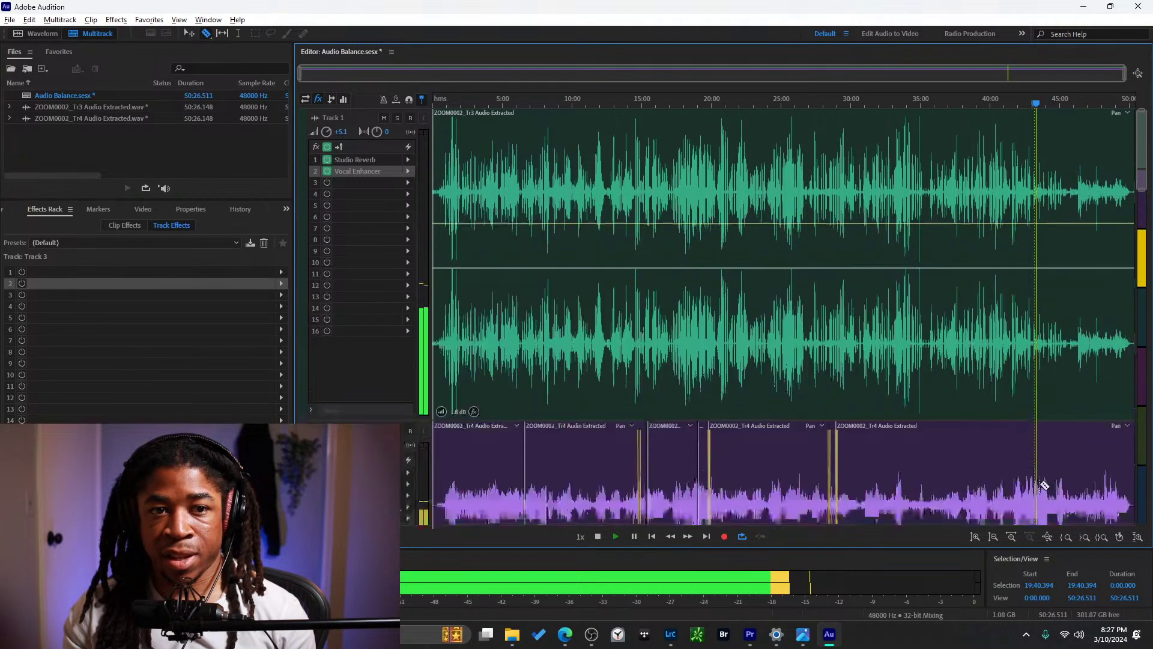
scroll(1048, 471, "down", 3)
key("alt+v")
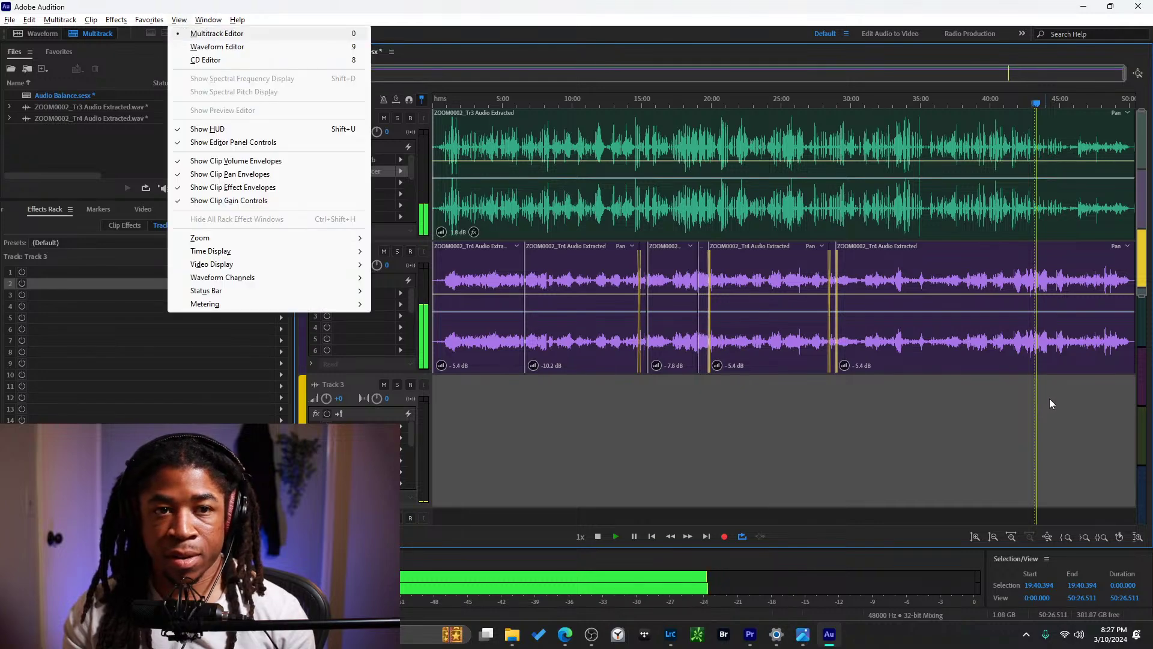
key("Escape")
scroll(1052, 394, "up", 3)
scroll(1051, 394, "down", 3)
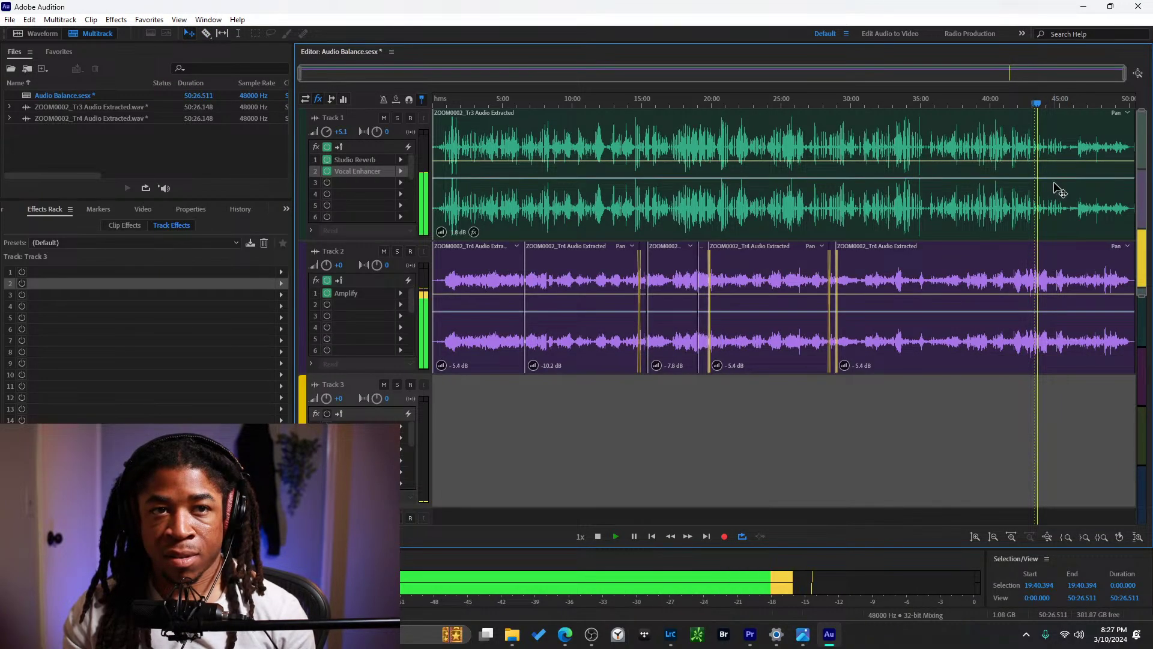
scroll(1057, 189, "up", 3)
scroll(1057, 191, "down", 3)
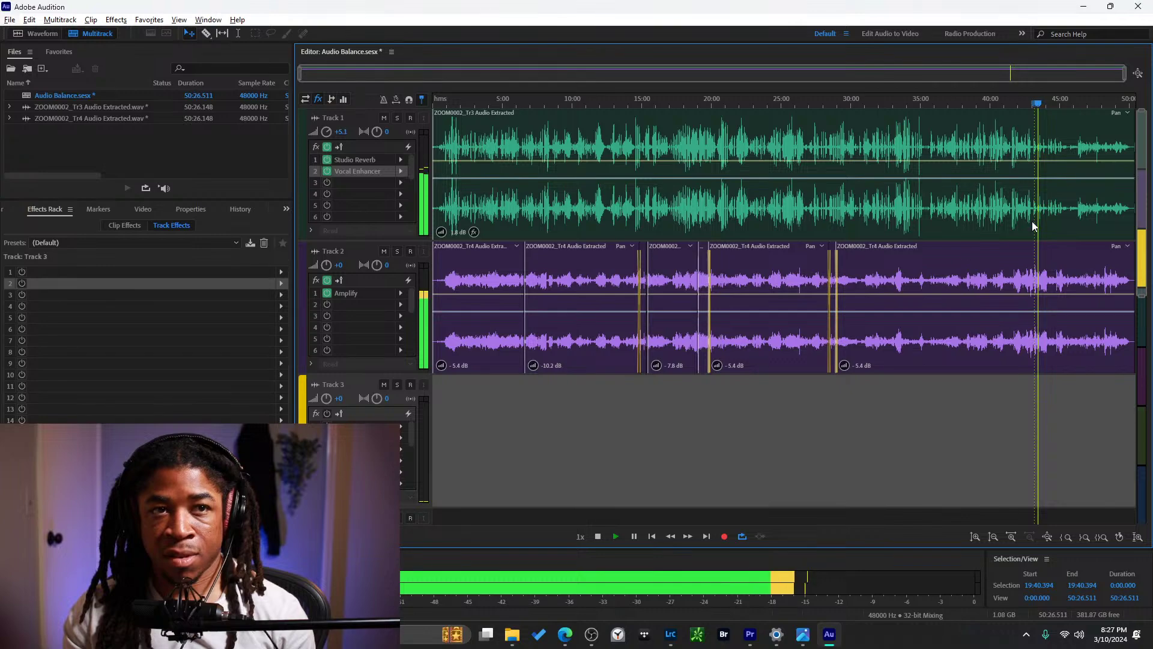
scroll(1055, 307, "up", 3)
scroll(1056, 307, "down", 3)
scroll(1057, 308, "down", 3)
left_click(1059, 391)
scroll(1055, 301, "up", 3)
scroll(1055, 300, "down", 3)
scroll(1054, 288, "up", 3)
scroll(992, 507, "up", 3)
scroll(1024, 169, "down", 3)
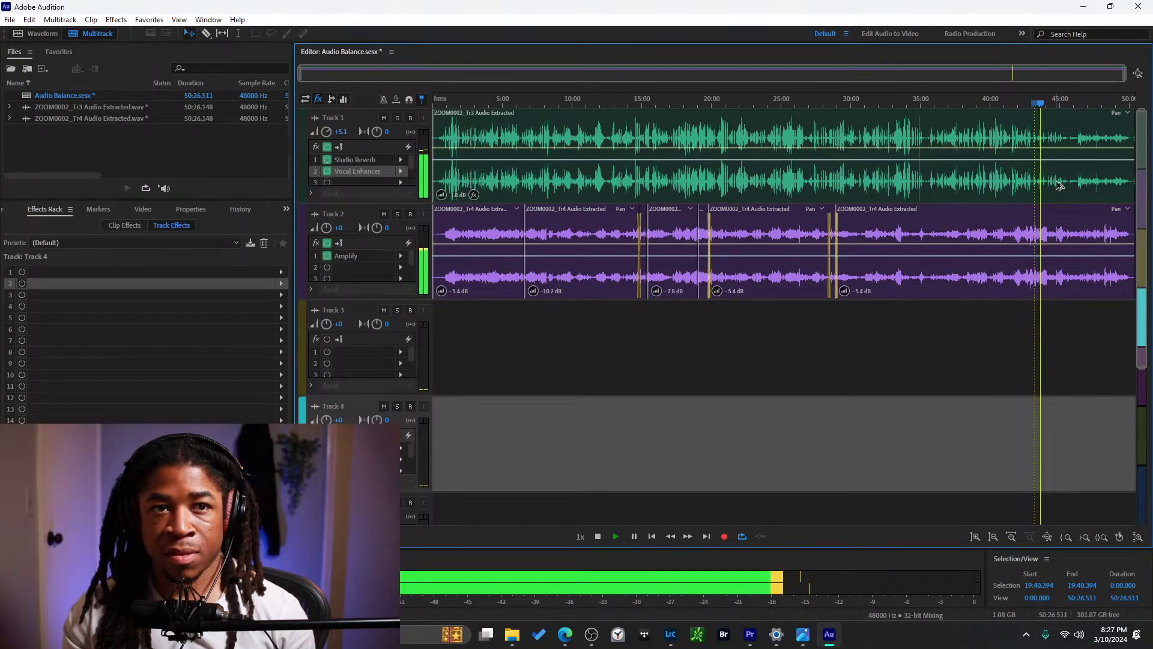
scroll(1055, 188, "up", 5)
scroll(1008, 209, "down", 6)
scroll(1007, 209, "up", 1)
scroll(1020, 189, "up", 4)
scroll(1021, 194, "down", 5)
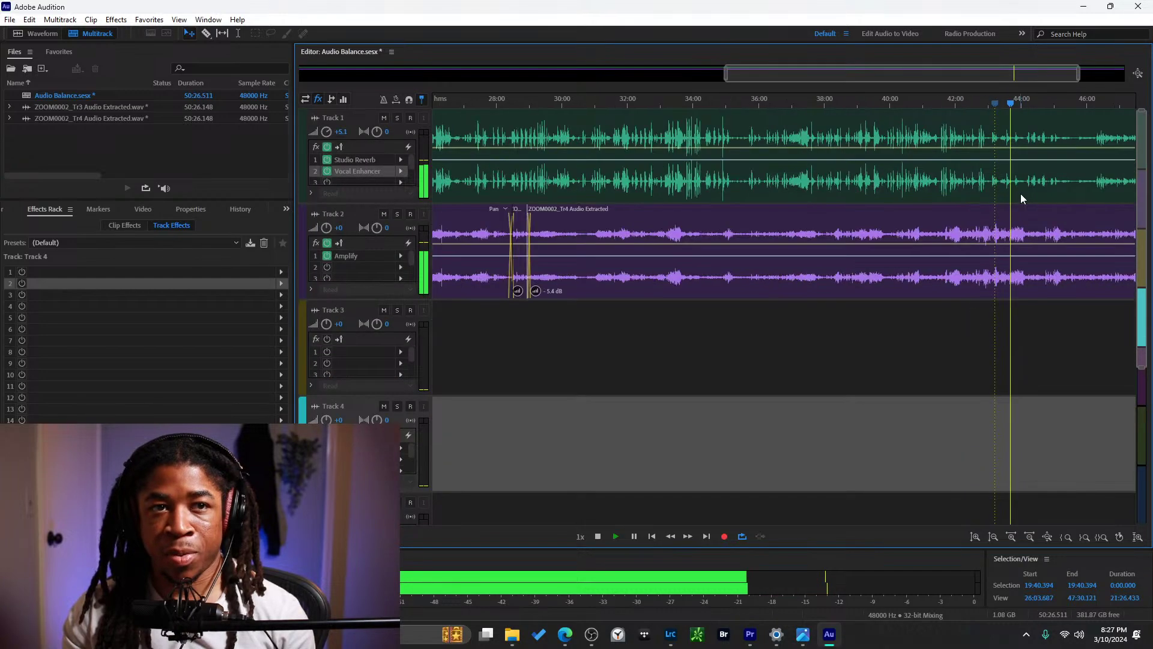
scroll(1014, 214, "up", 5)
scroll(1042, 214, "down", 4)
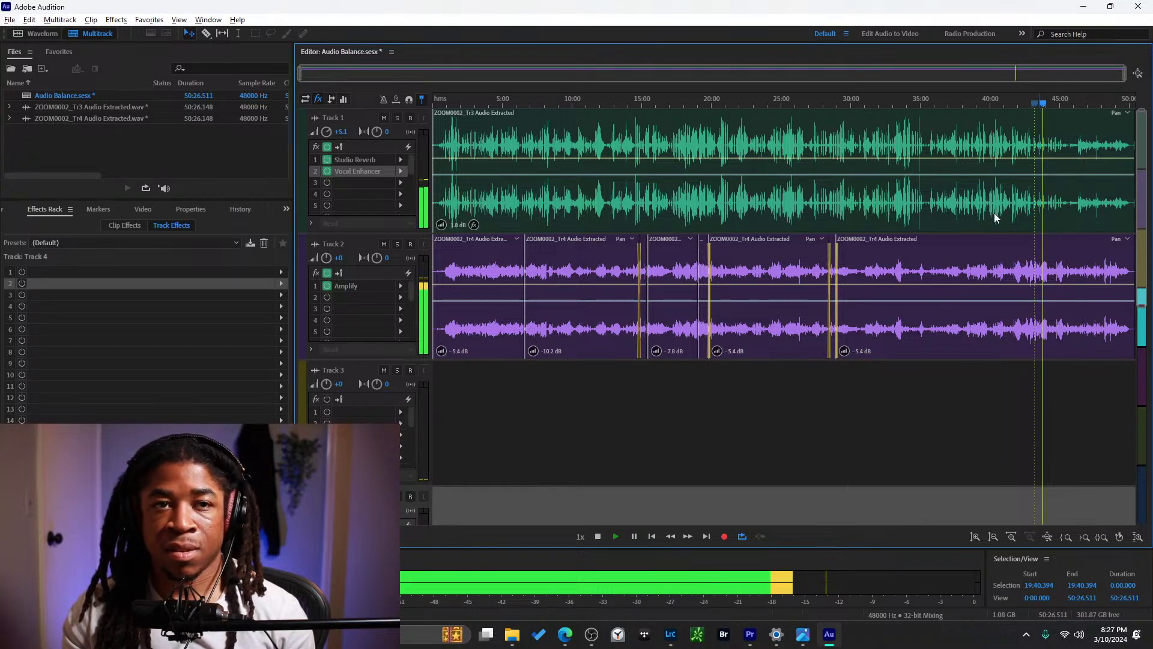
scroll(993, 212, "up", 3)
scroll(997, 218, "down", 1)
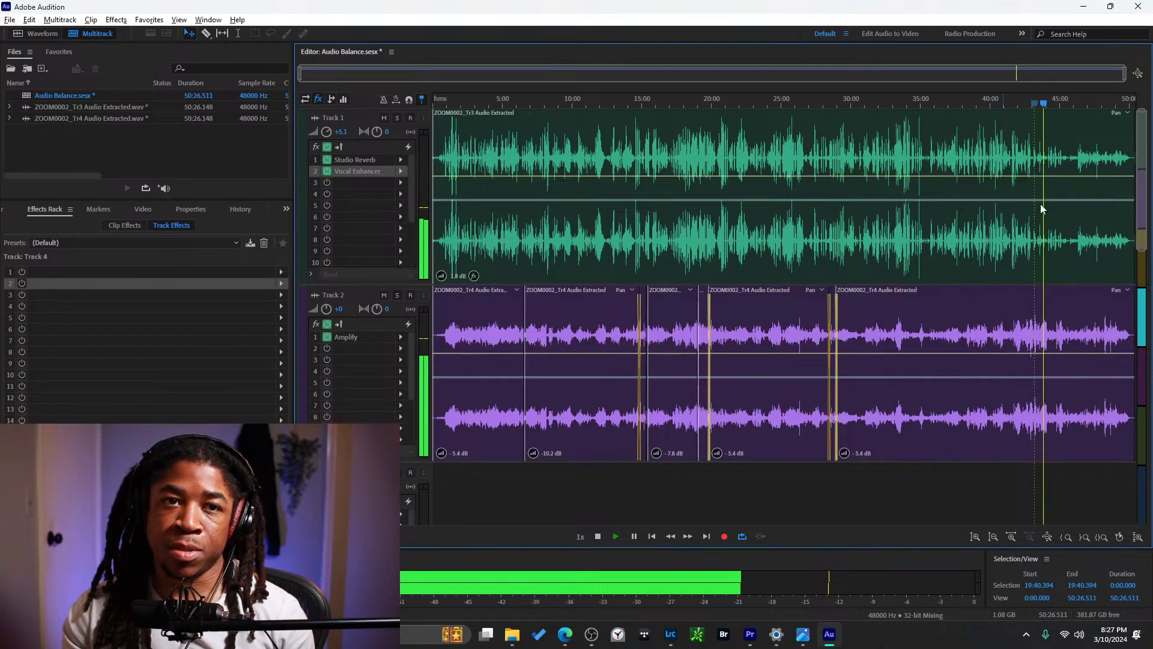
left_click(1046, 183)
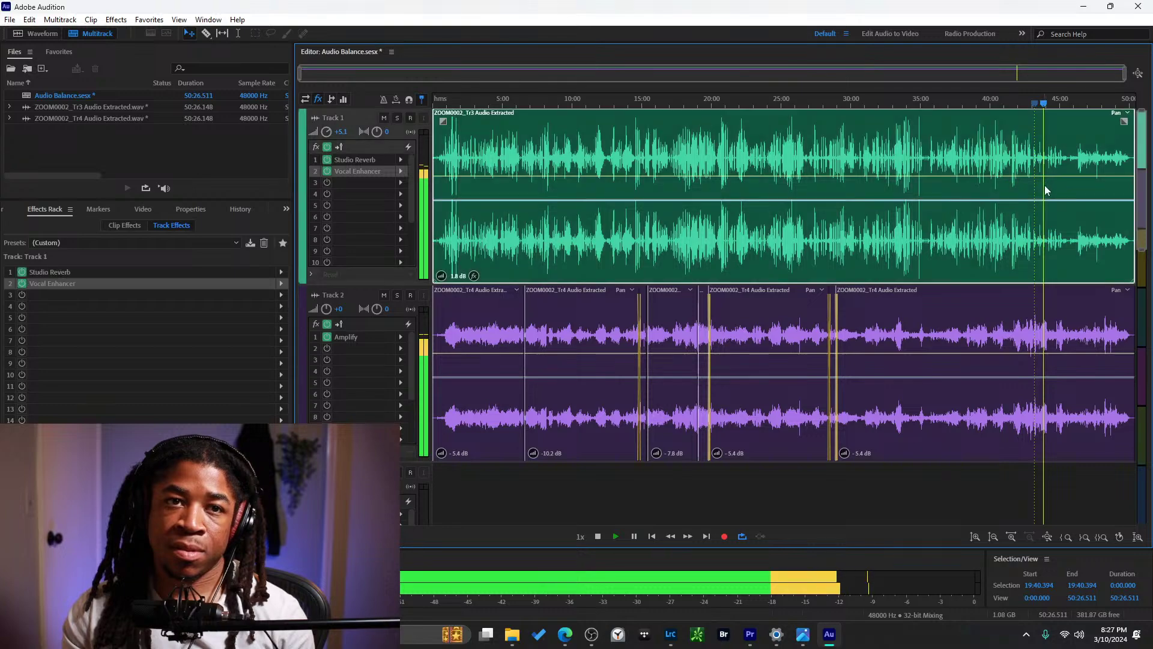
scroll(1044, 185, "up", 3)
scroll(1003, 211, "down", 2)
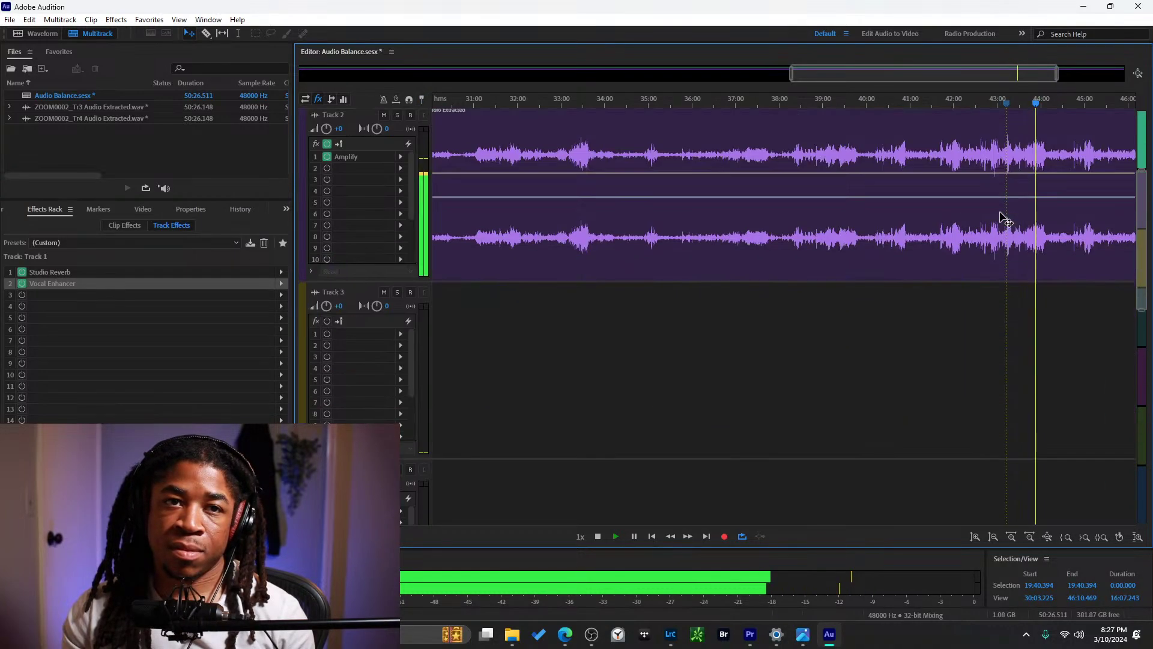
scroll(1025, 196, "up", 2)
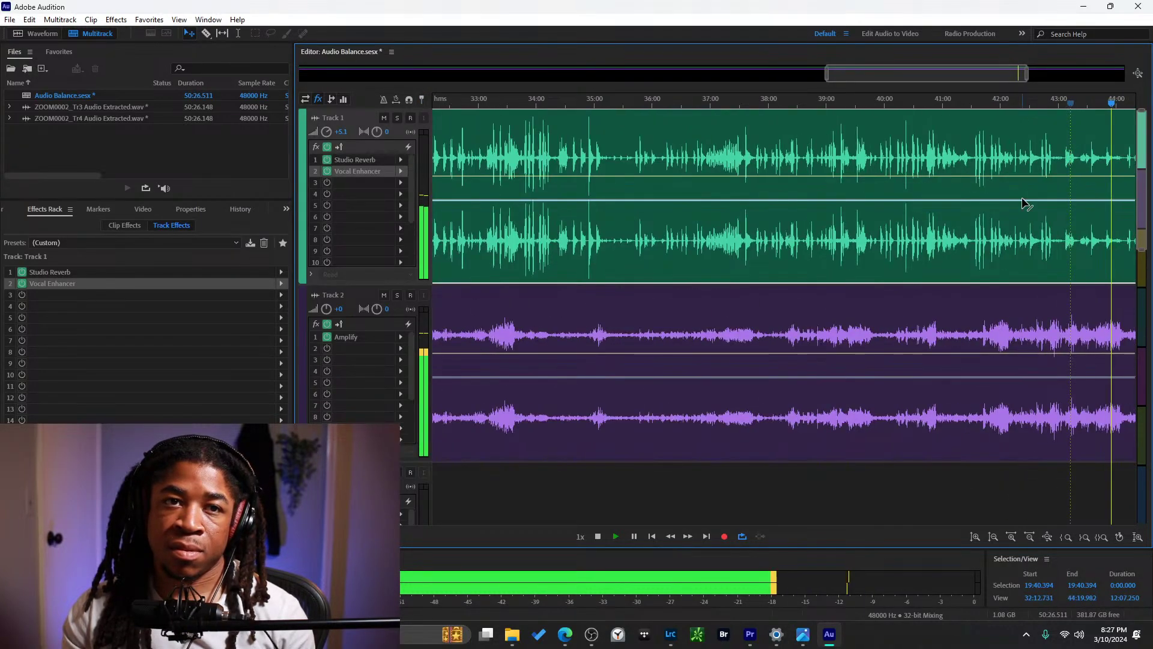
Check the balance of both tracks by listening at several points between about 40:30 and 42:35.
left_click(1025, 103)
left_click(979, 105)
left_click(1022, 103)
left_click(995, 105)
left_click(986, 105)
left_click(994, 104)
left_click(1000, 105)
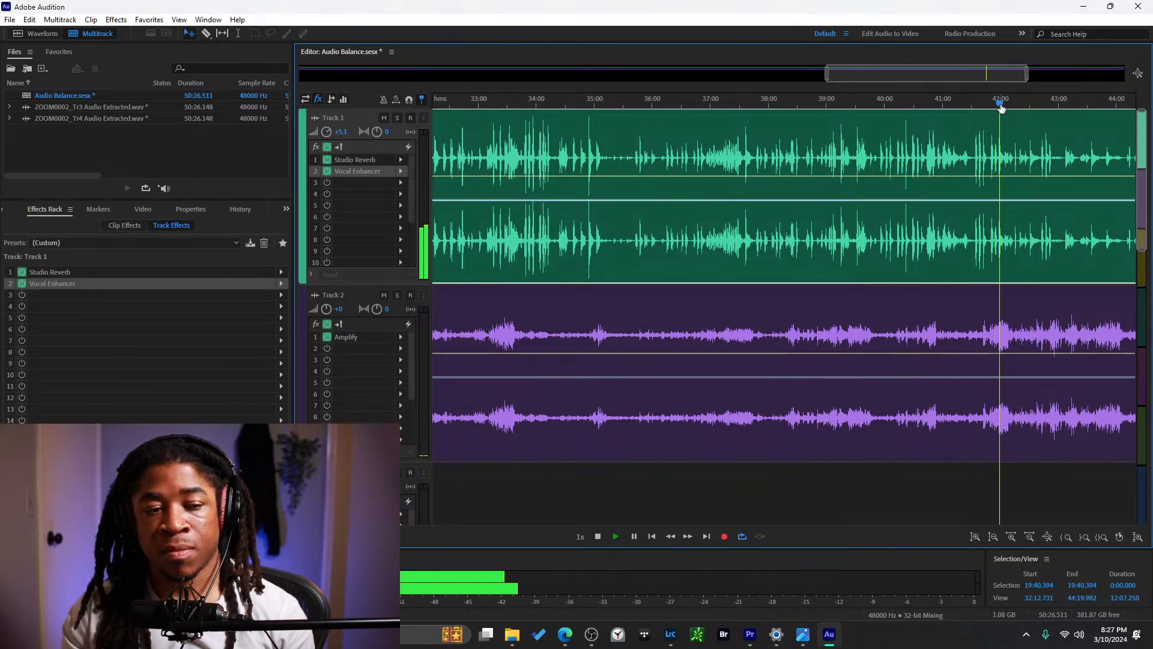
left_click(1017, 105)
left_click(1032, 104)
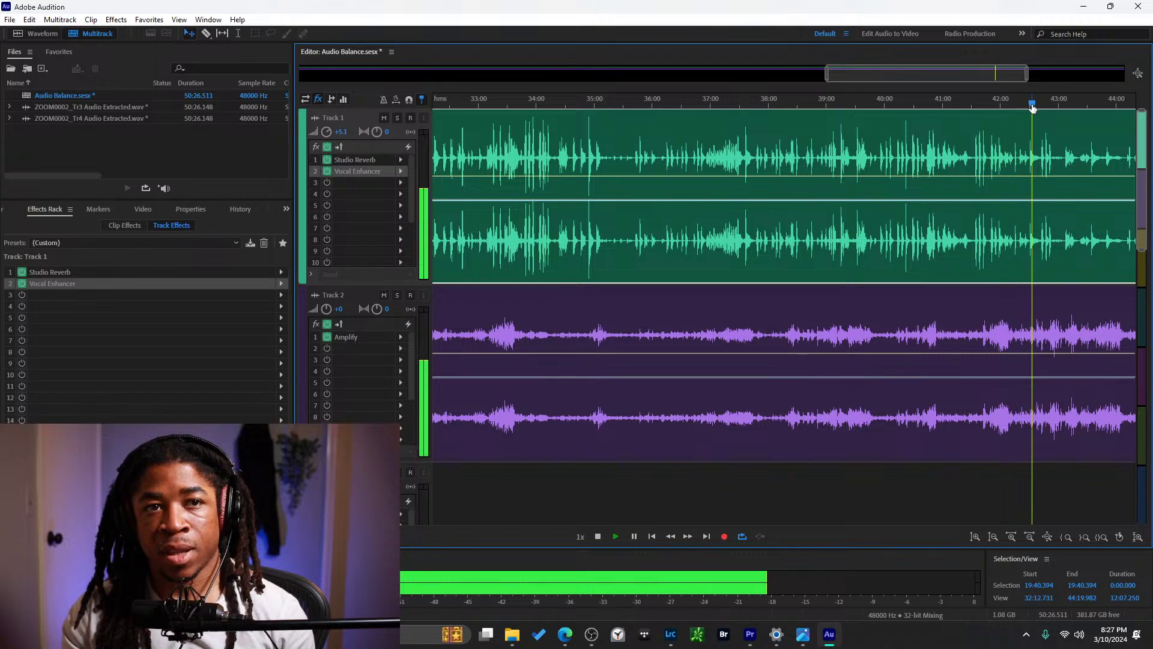
left_click(940, 104)
left_click(914, 104)
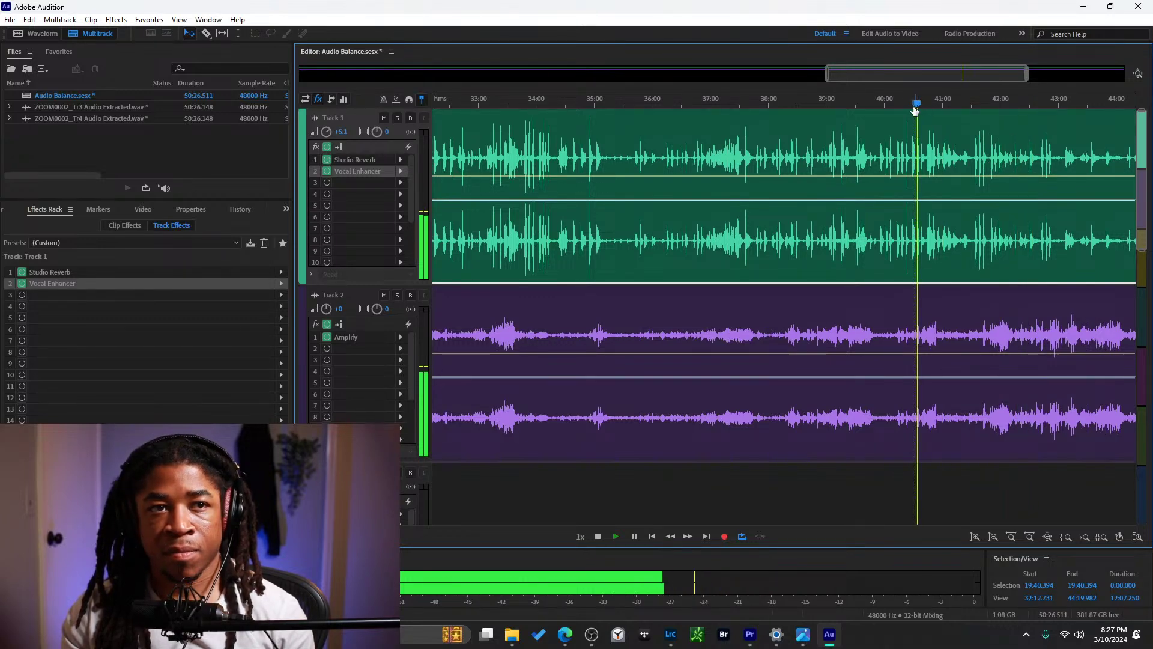
Show the whole session on the timeline and listen to the mix between about 43:10 and 44:25.
scroll(916, 120, "down", 2)
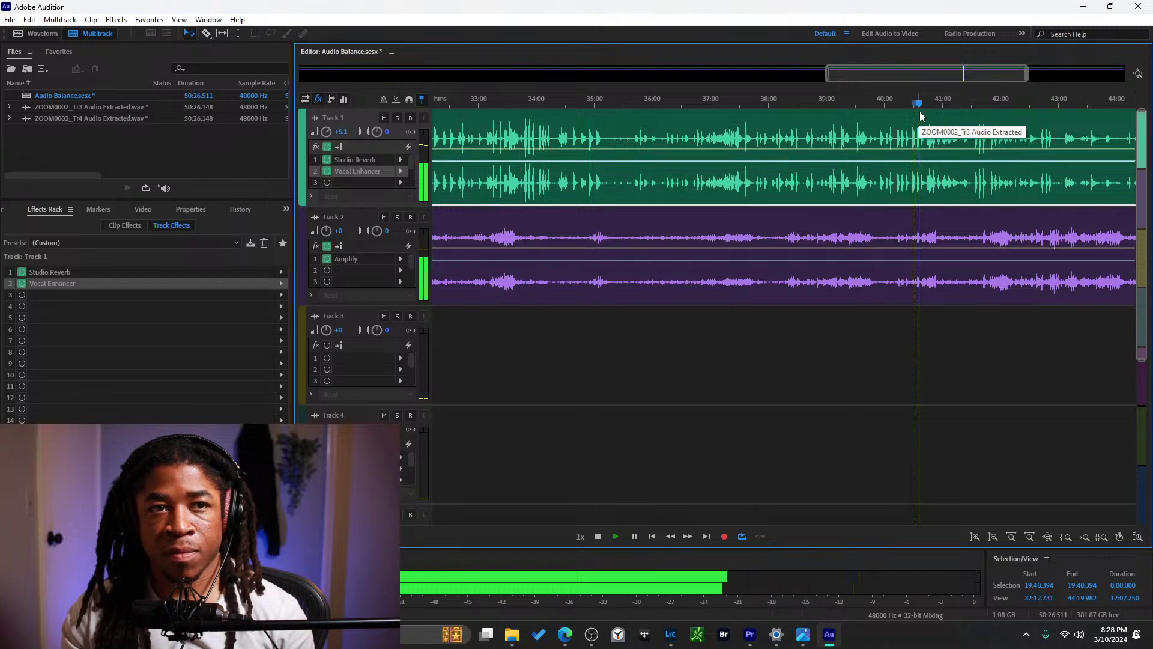
left_click(1007, 360)
key("backslash")
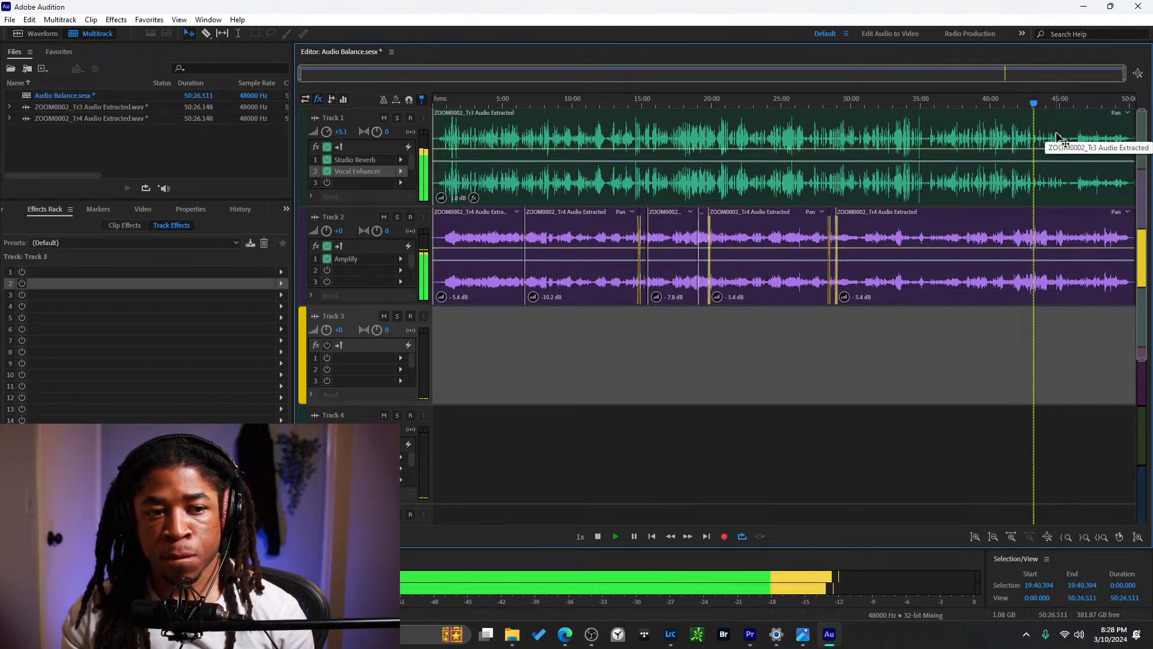
left_click(1048, 97)
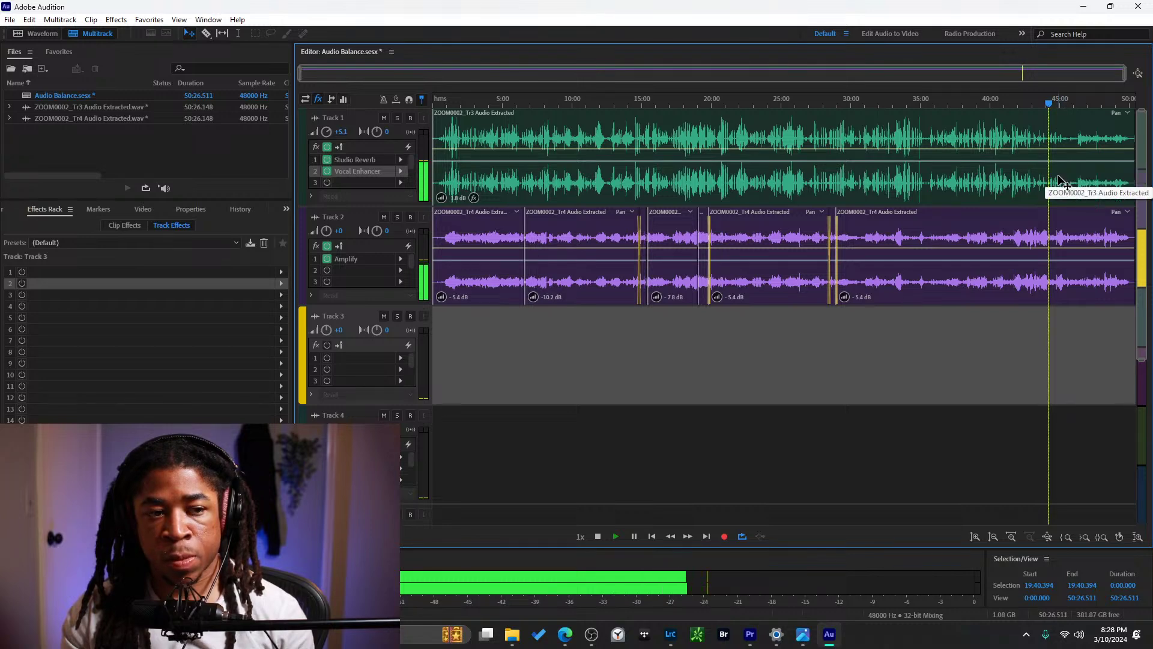
scroll(1055, 143, "up", 3)
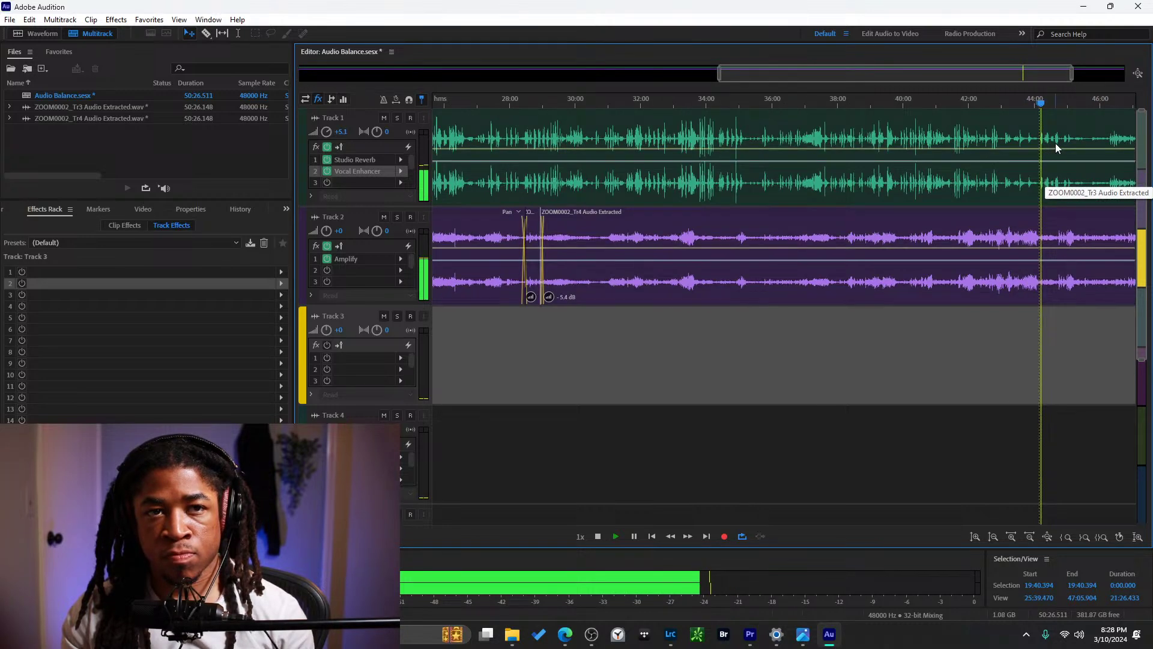
left_click(1048, 104)
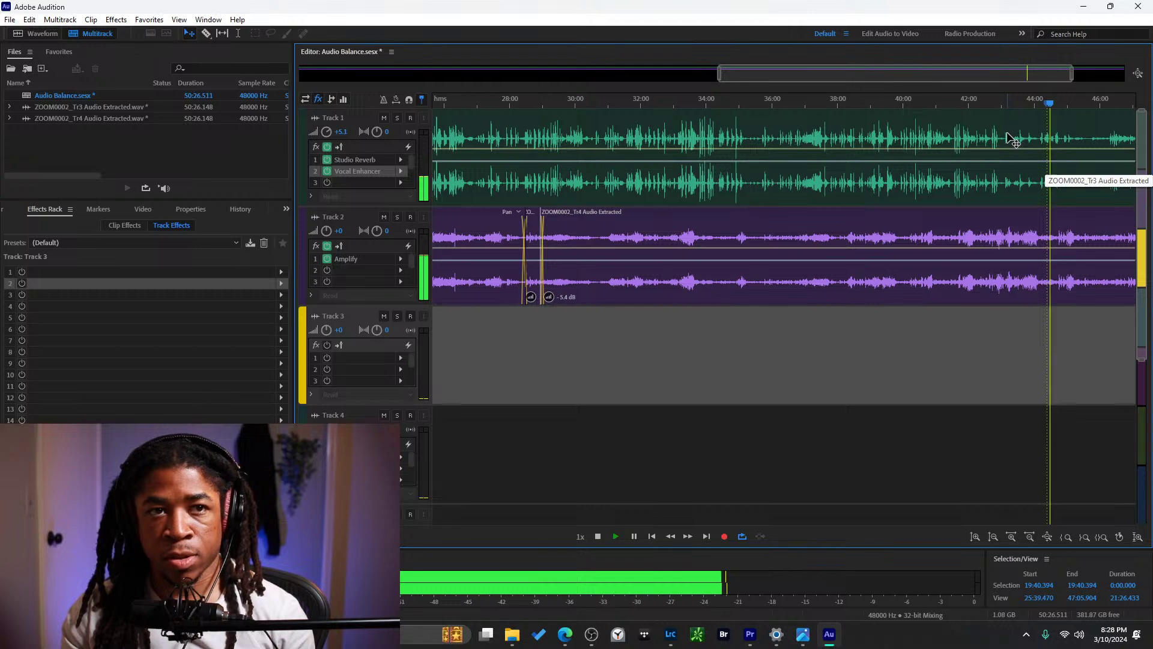
Split the Track 1 clip at about 43:00 and 46:10, and save the session together with all changed audio files.
key("r")
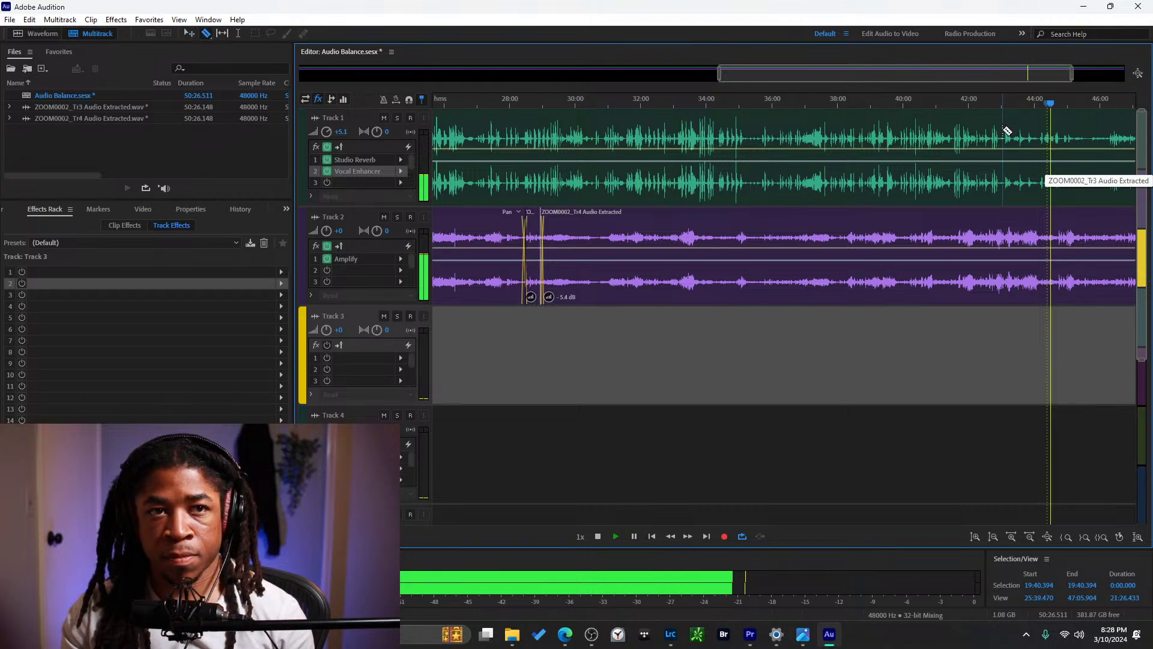
left_click(1006, 131)
left_click(1106, 132)
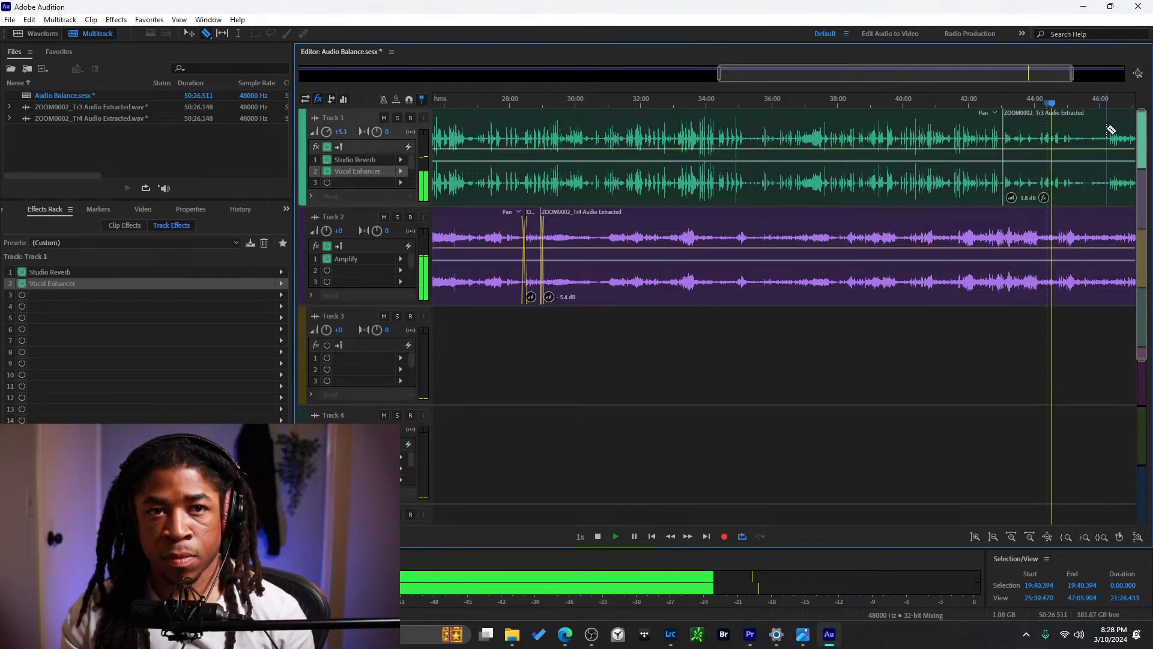
key("ctrl+s")
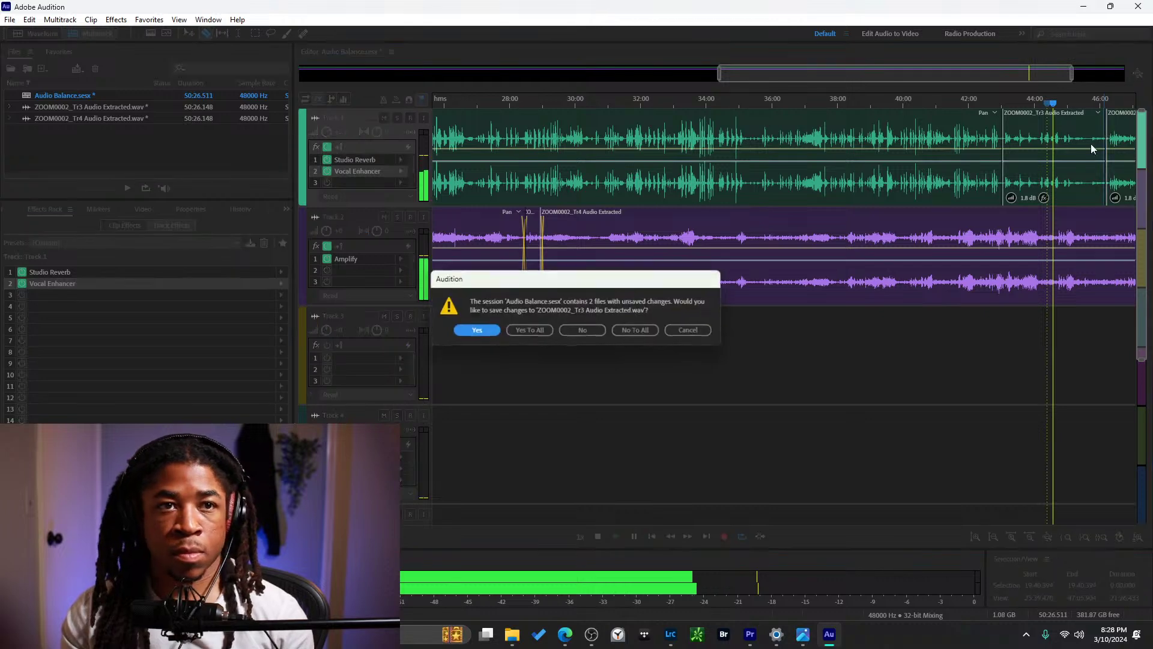
left_click(528, 334)
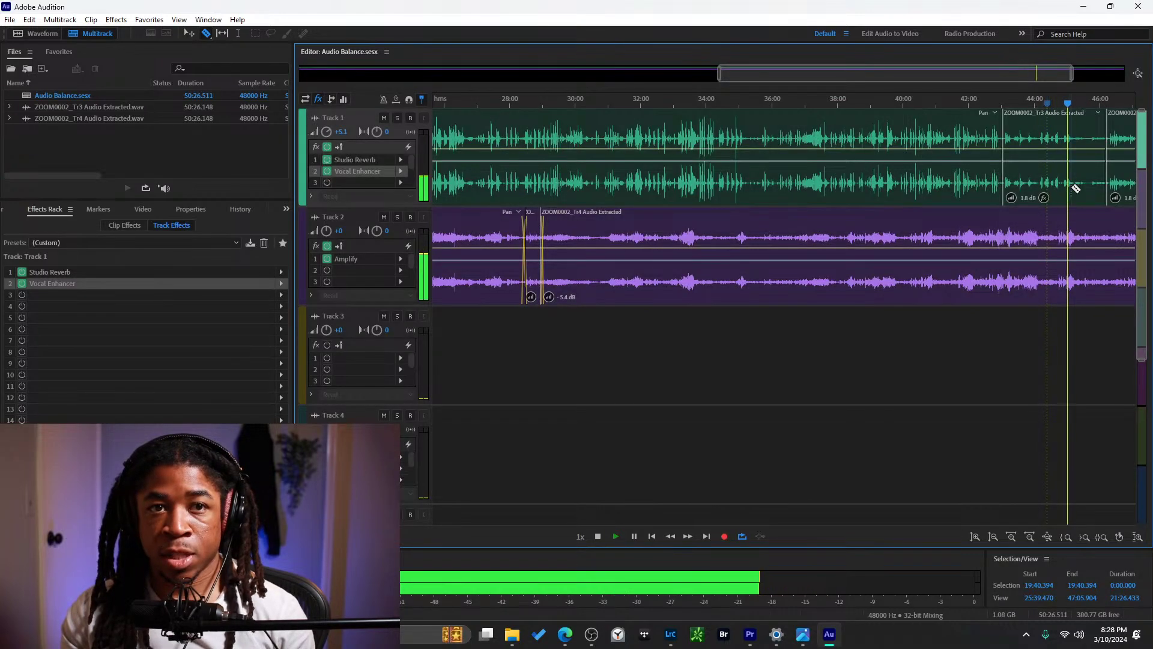
Raise the gain of the Track 1 clip between the two new cuts to 5.7 dB, split it at about 45:13 and stop playback.
key("v")
left_click_drag(1014, 203, 1064, 173)
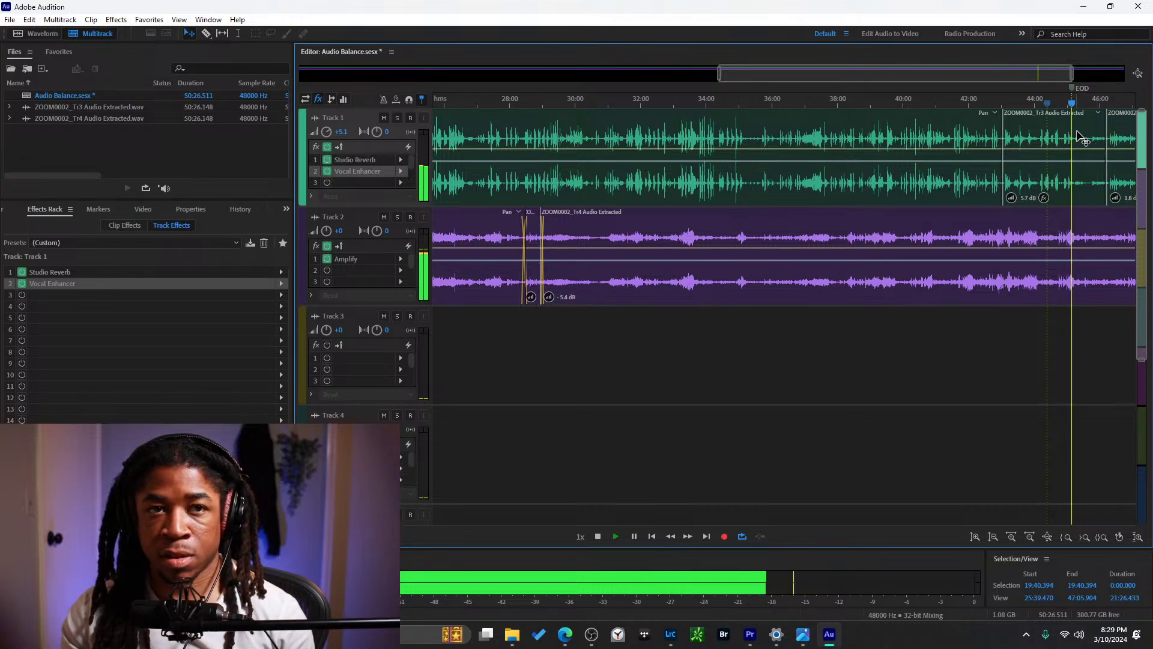
key("r")
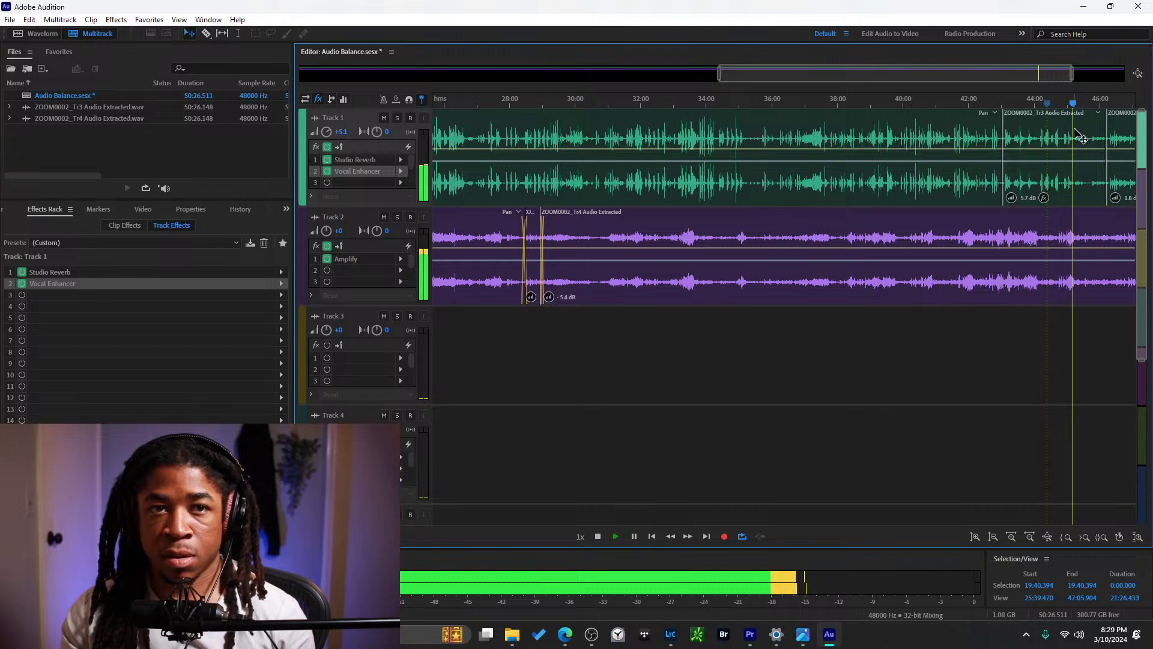
left_click(1077, 130)
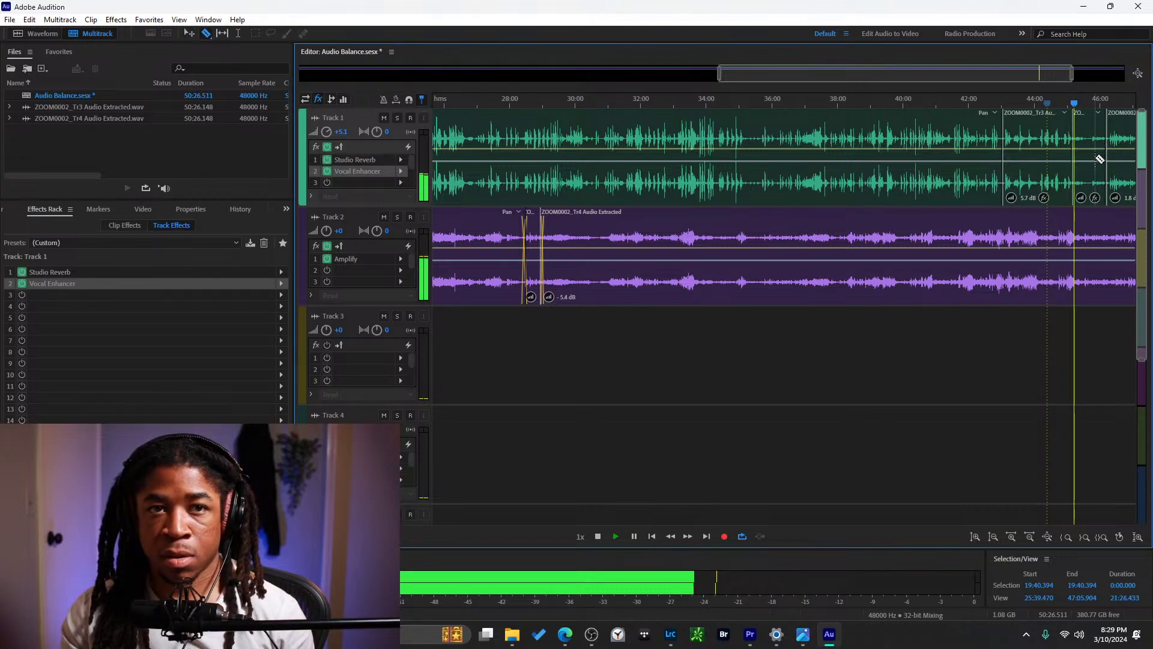
key("space")
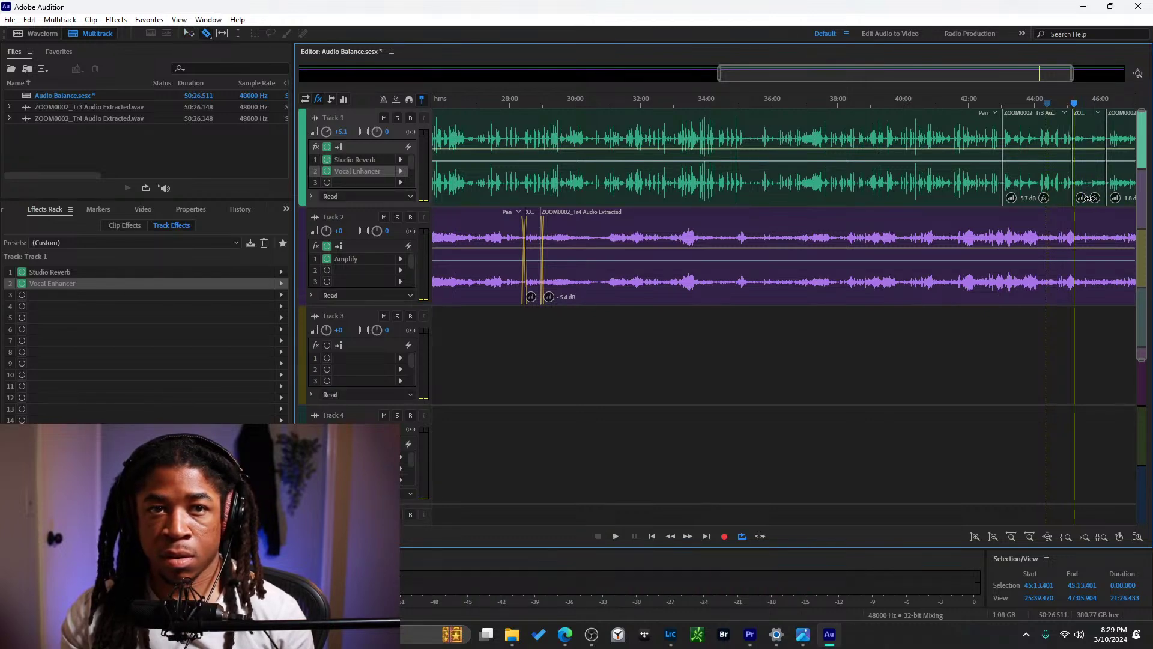
Overlap the adjoining Track 1 clips to create short crossfades at the cuts near 43:00, 45:13 and 46:10.
left_click(1070, 163)
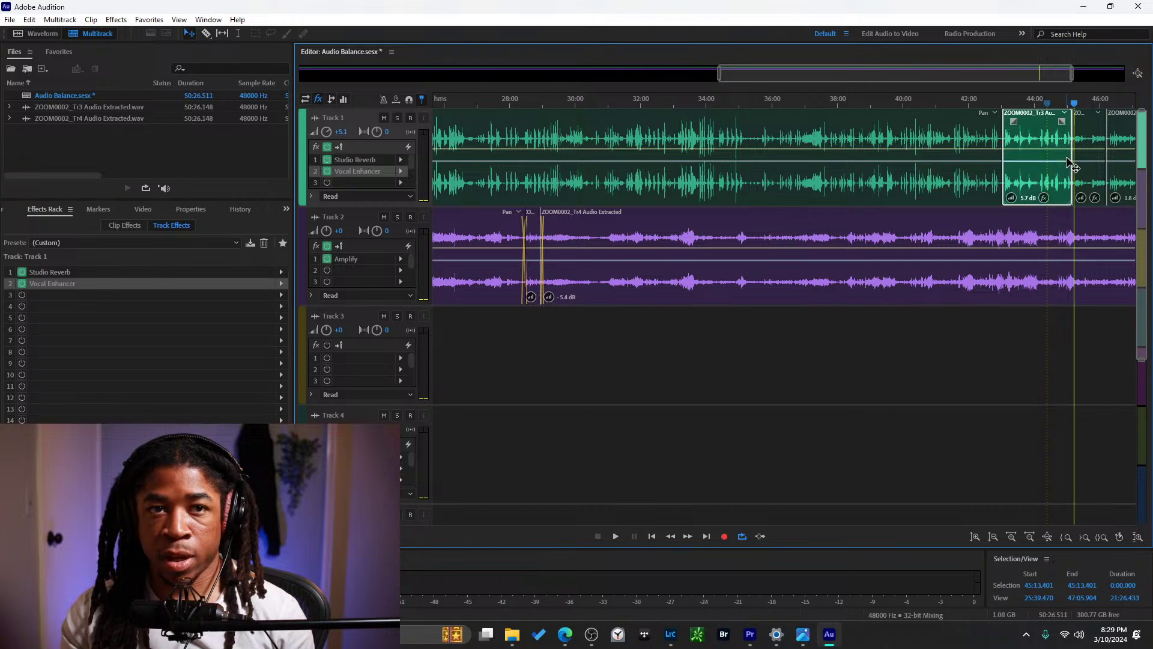
left_click(1072, 156)
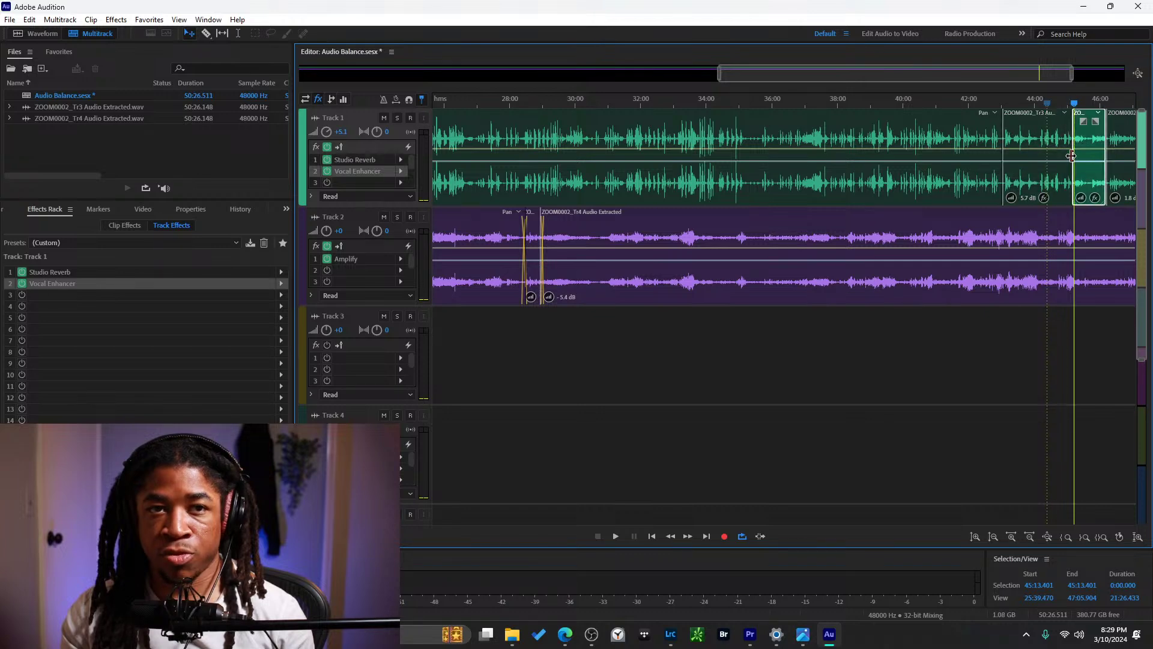
left_click(1070, 153)
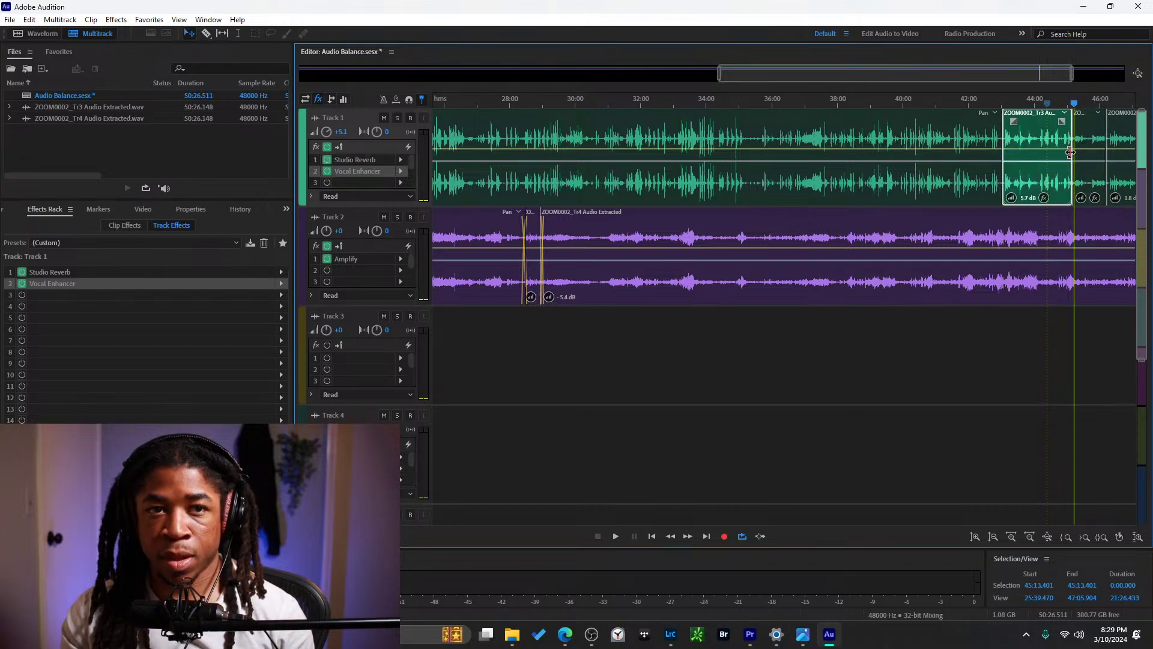
left_click_drag(1072, 152, 1076, 152)
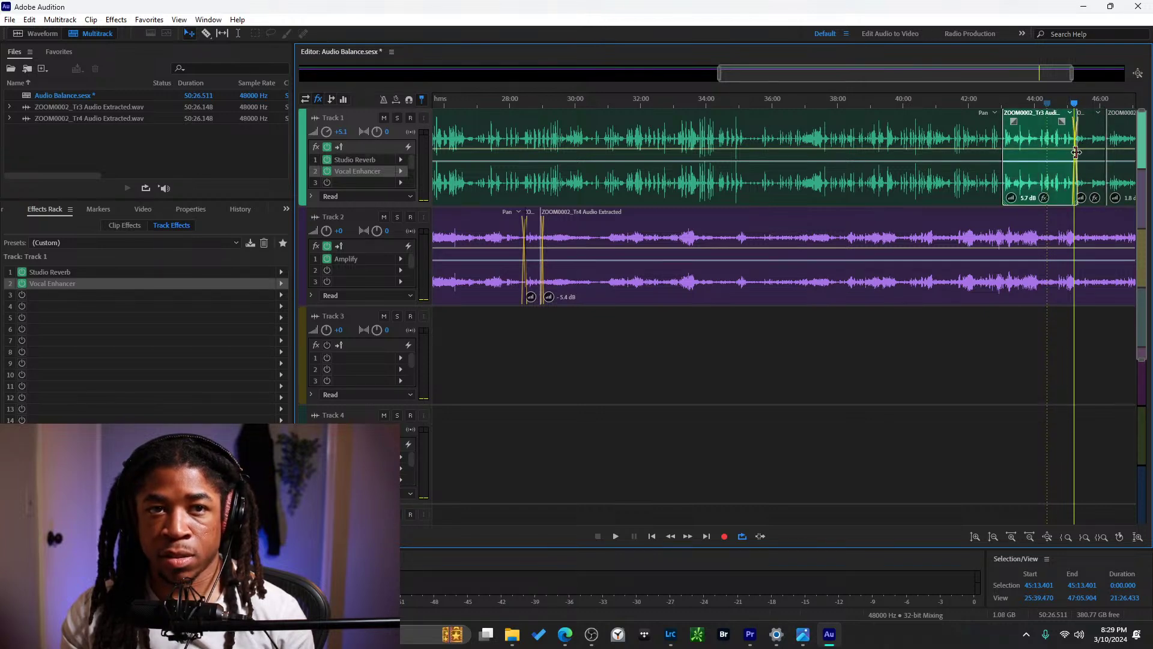
left_click(1116, 161)
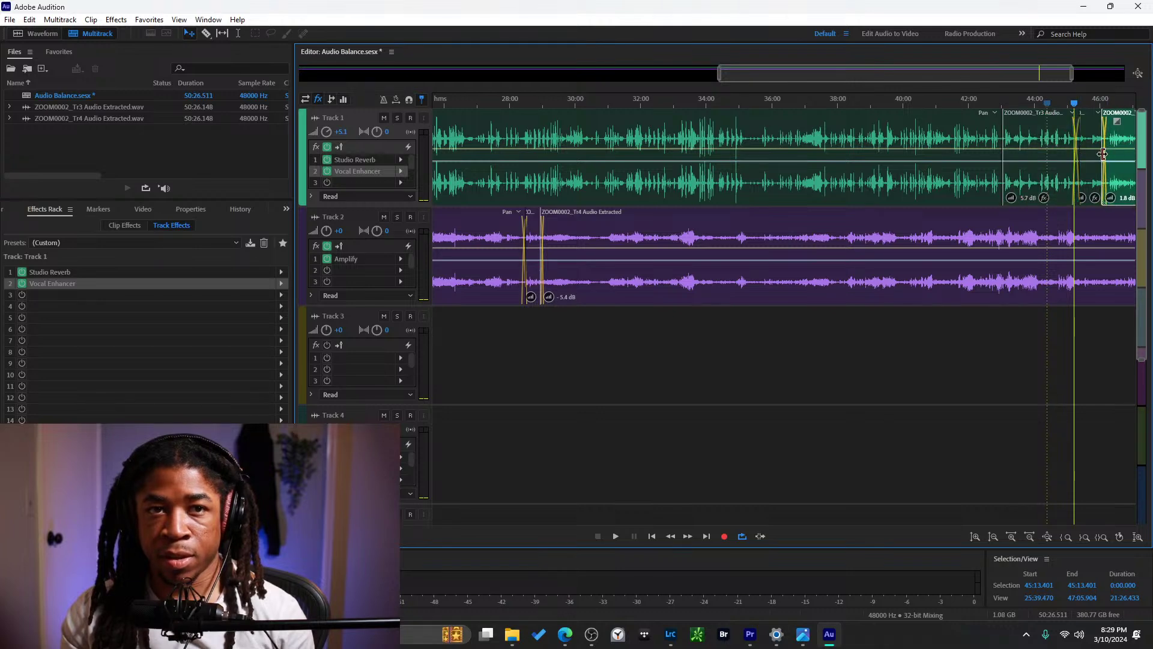
left_click(998, 160)
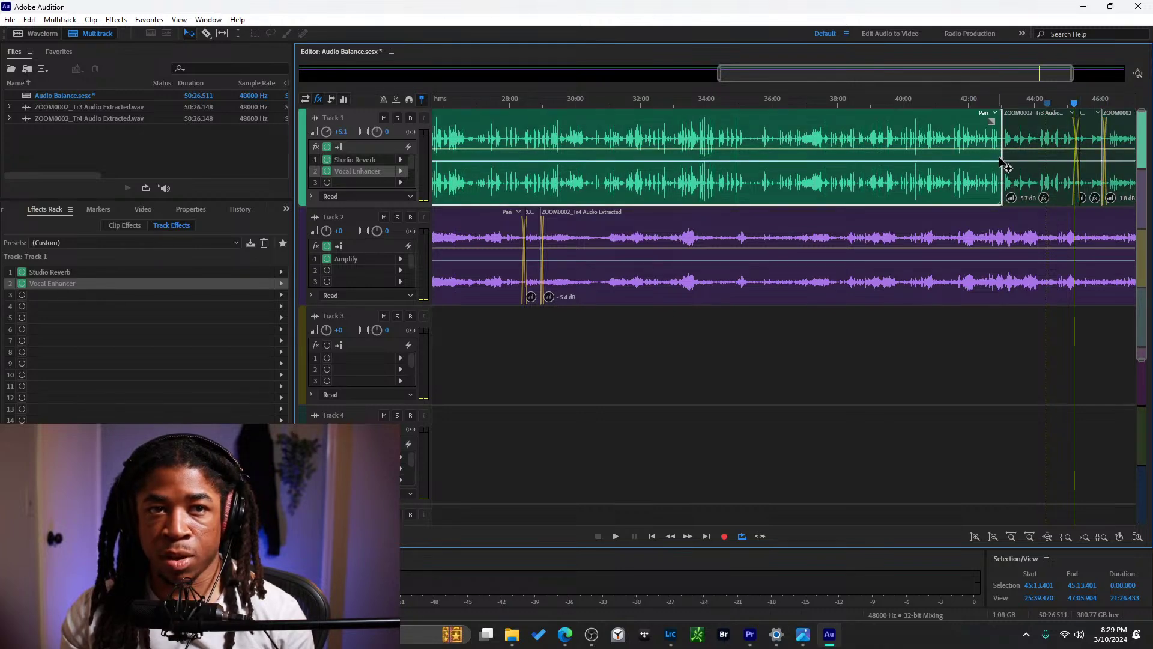
left_click(1004, 157)
left_click(1000, 163)
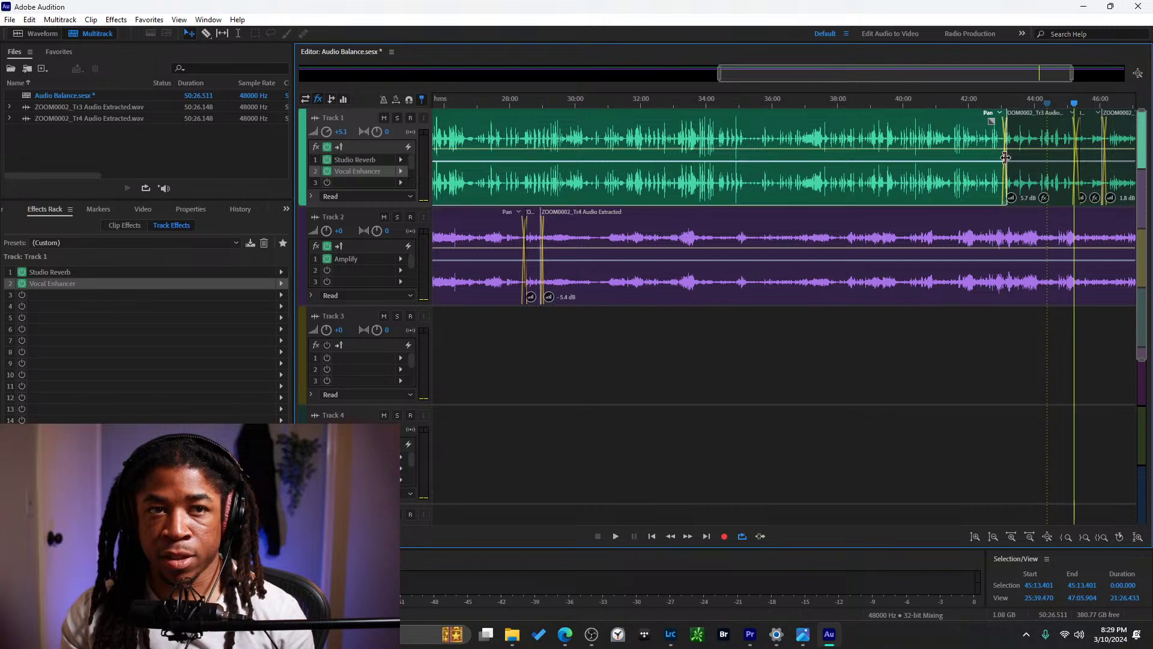
Play the mix across the Track 1 crossfade from about 43:00 and show the whole session on the timeline.
left_click(1001, 102)
key("space")
scroll(1018, 160, "down", 3)
scroll(1018, 162, "up", 2)
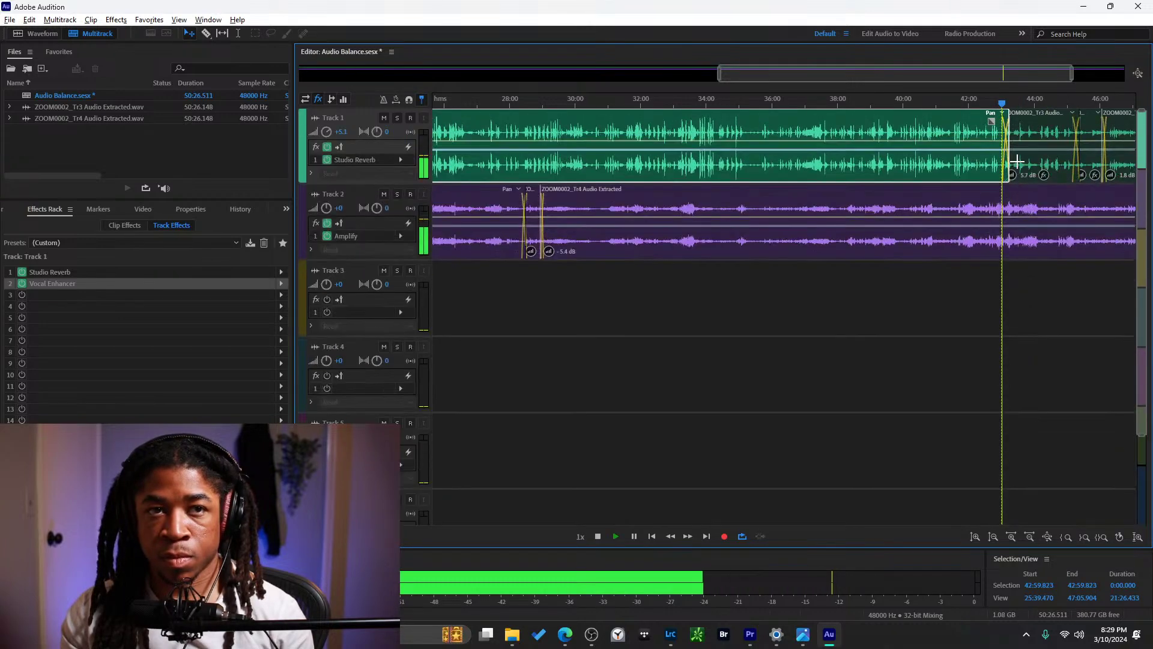
left_click(1034, 246)
scroll(1033, 241, "down", 4)
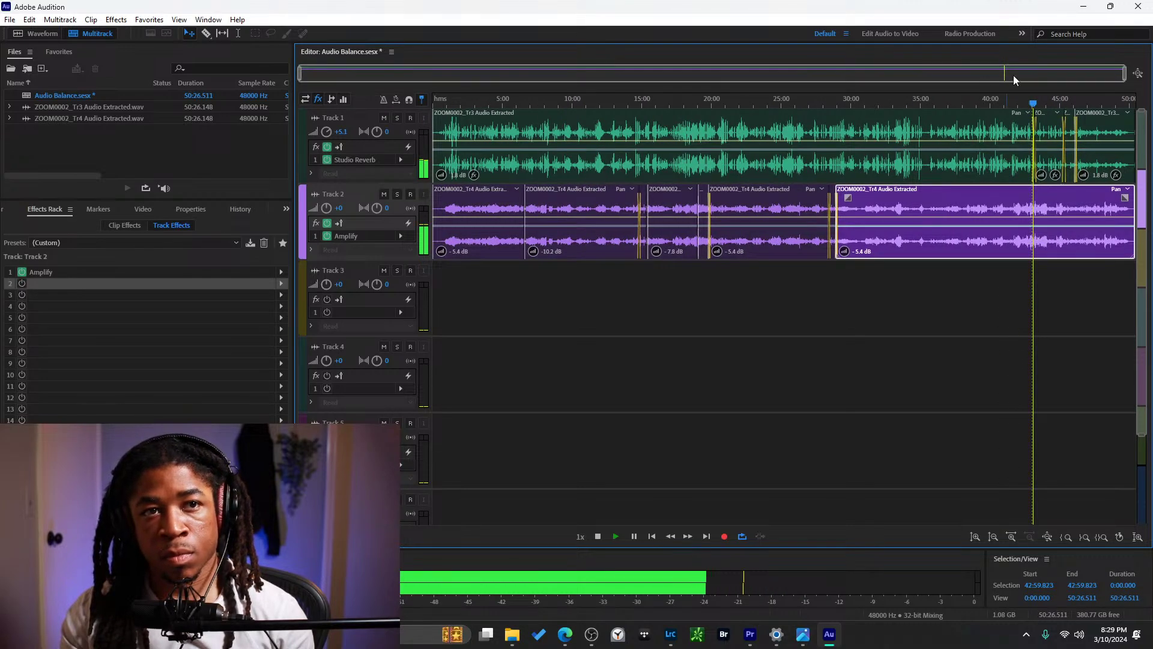
Compare the loudness of both tracks by listening from about 47:00, 36:30 and 33:45, then stop playback.
left_click(1090, 101)
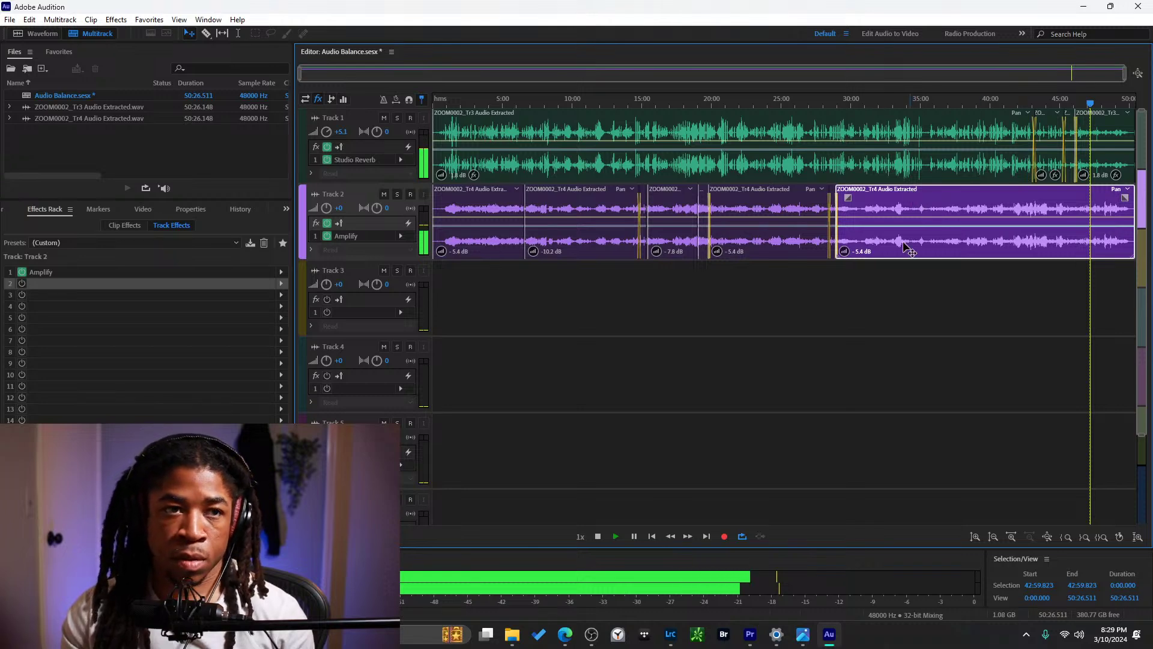
left_click(942, 104)
right_click(942, 104)
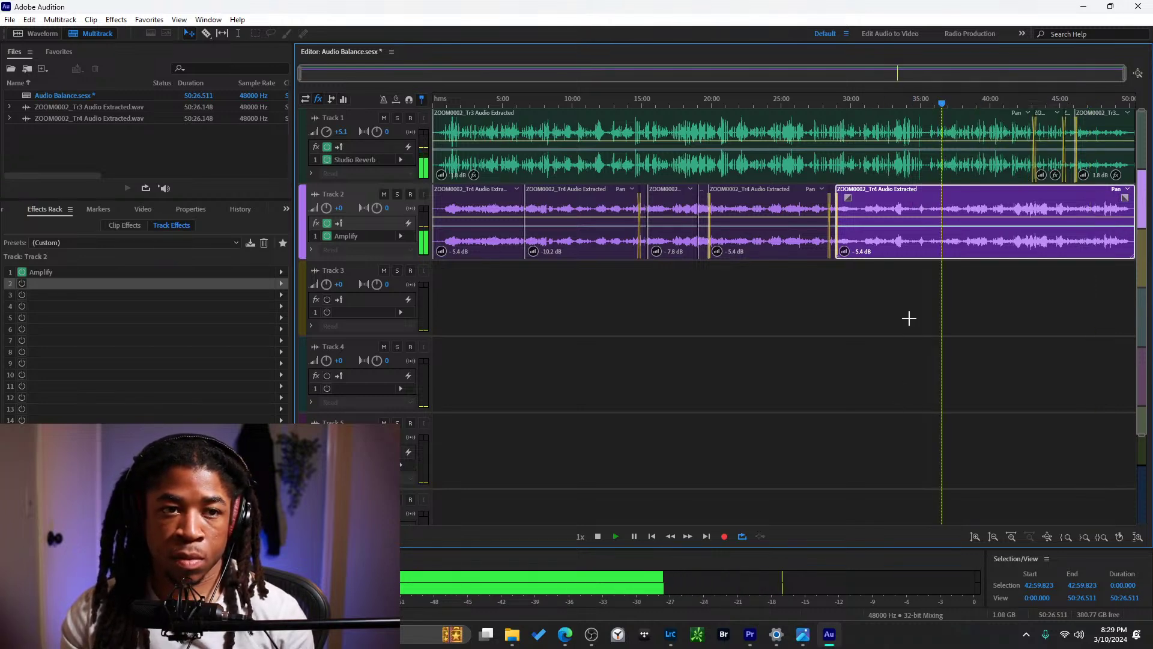
left_click(909, 319)
key("space")
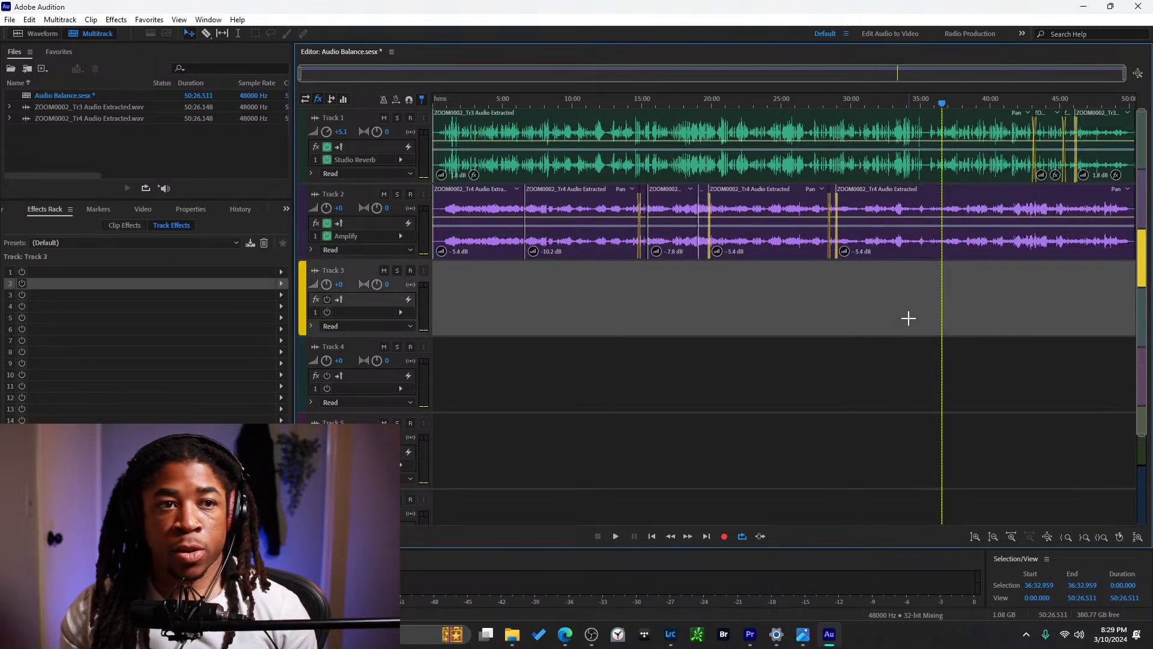
left_click(904, 103)
key("space")
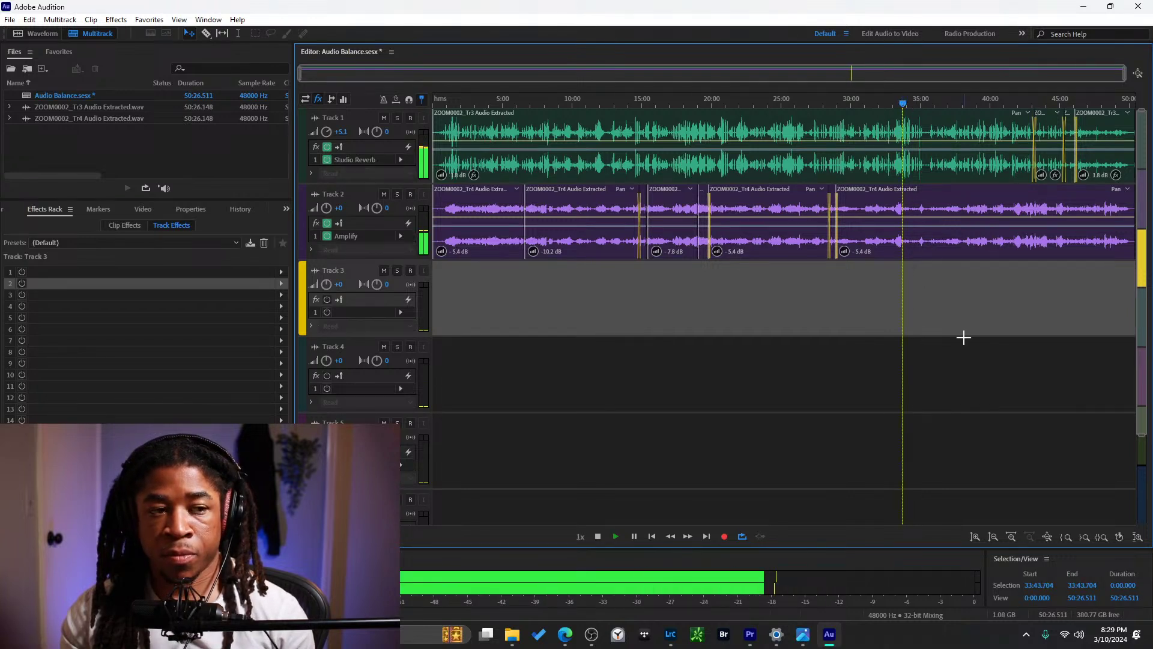
key("space")
key("space")
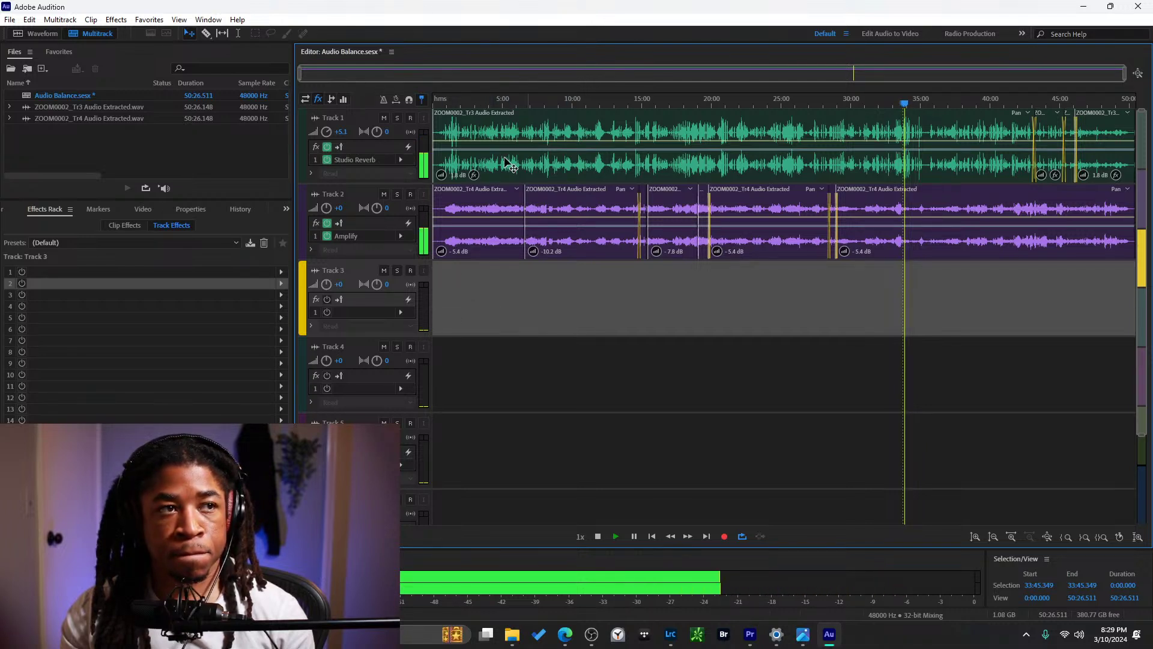
key("space")
Try a Dynamics Processing effect with the Smooth Vocal preset in slot 3 of Track 1 while playing the mix.
left_click(200, 283)
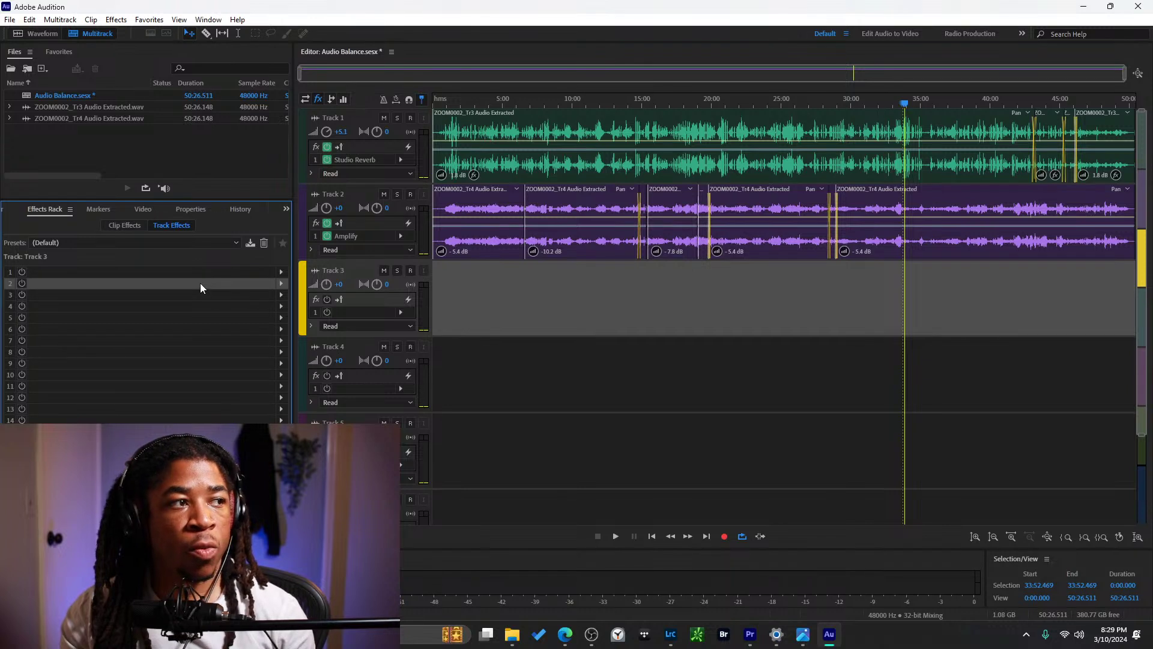
left_click(365, 118)
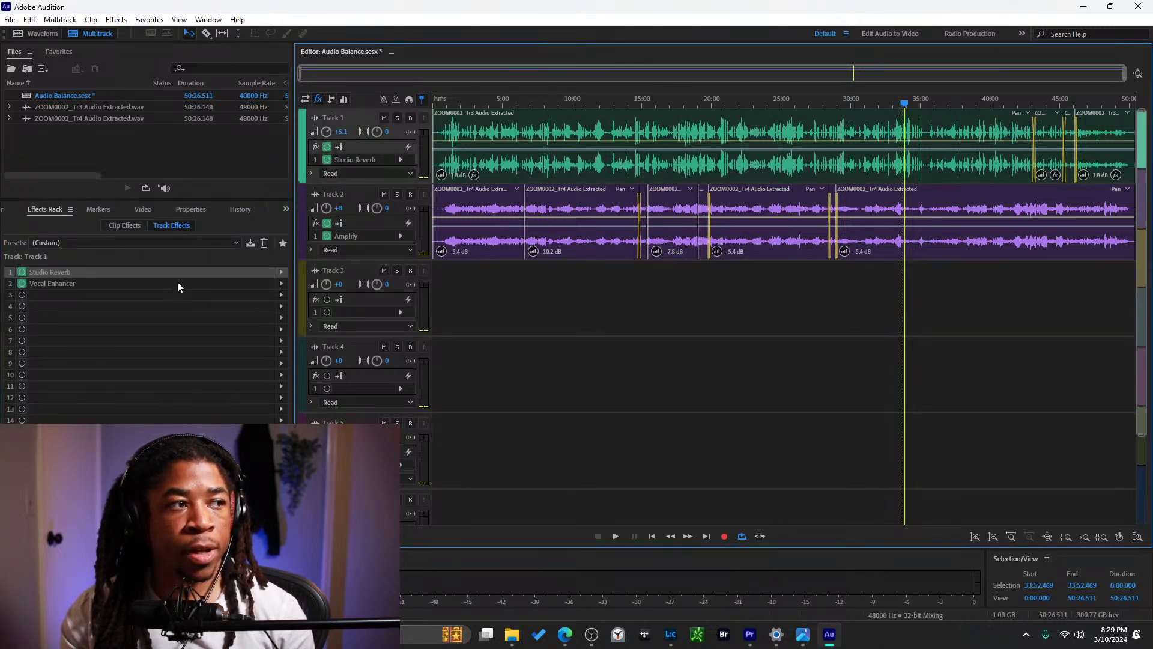
left_click(209, 293)
left_click(282, 295)
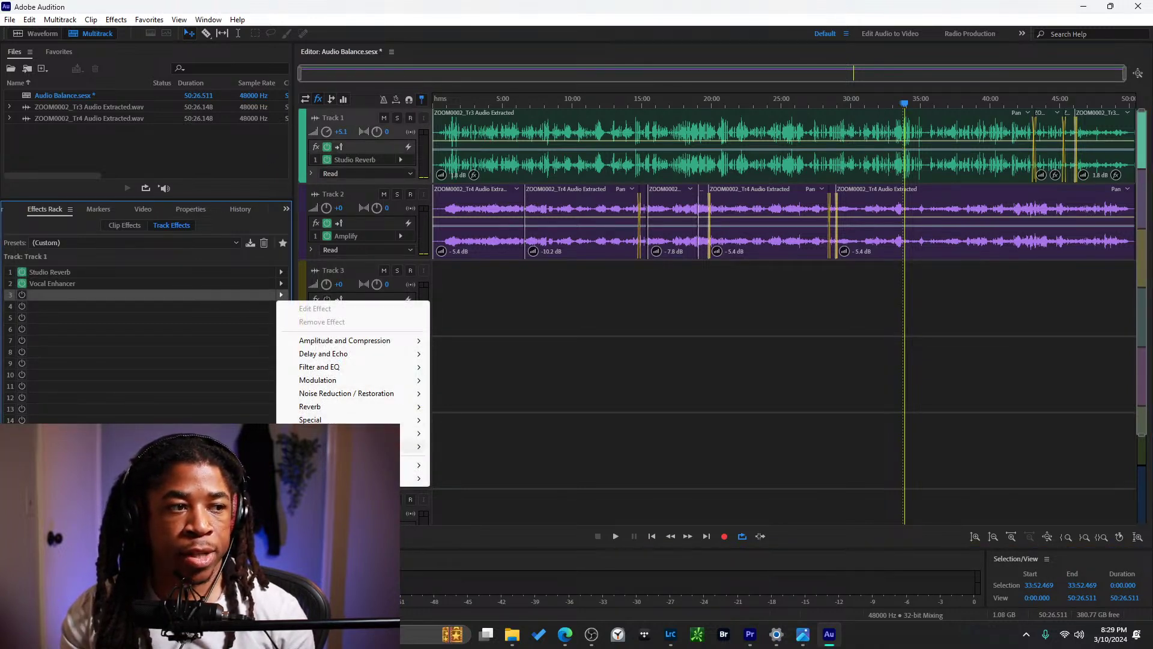
mouse_move(387, 400)
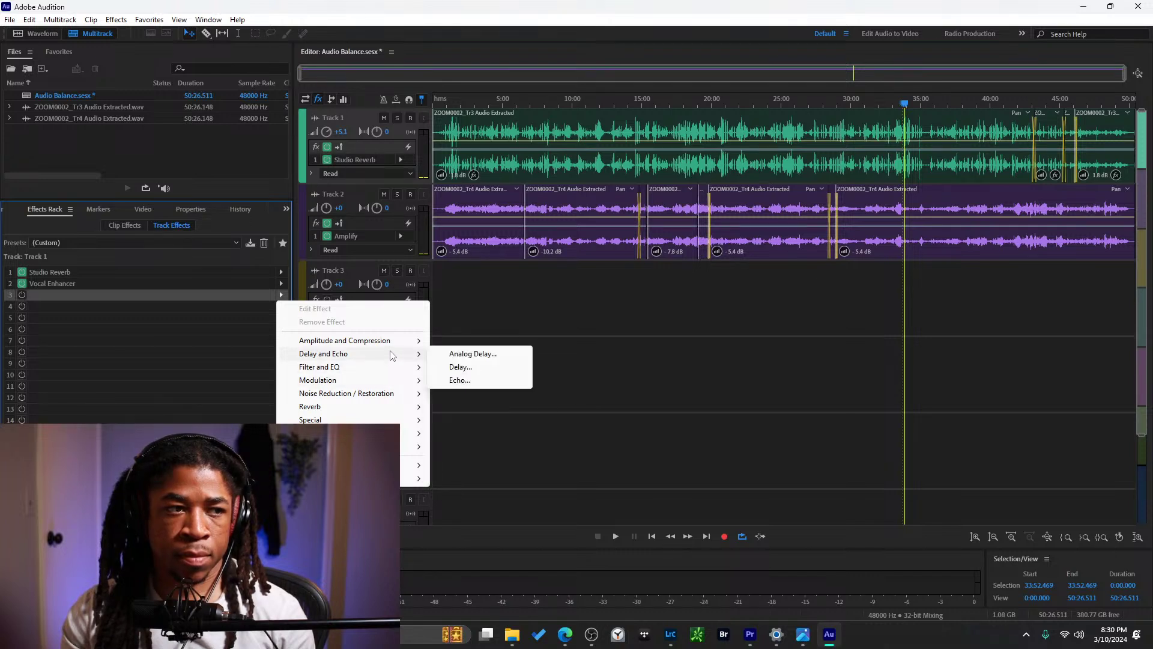
mouse_move(394, 346)
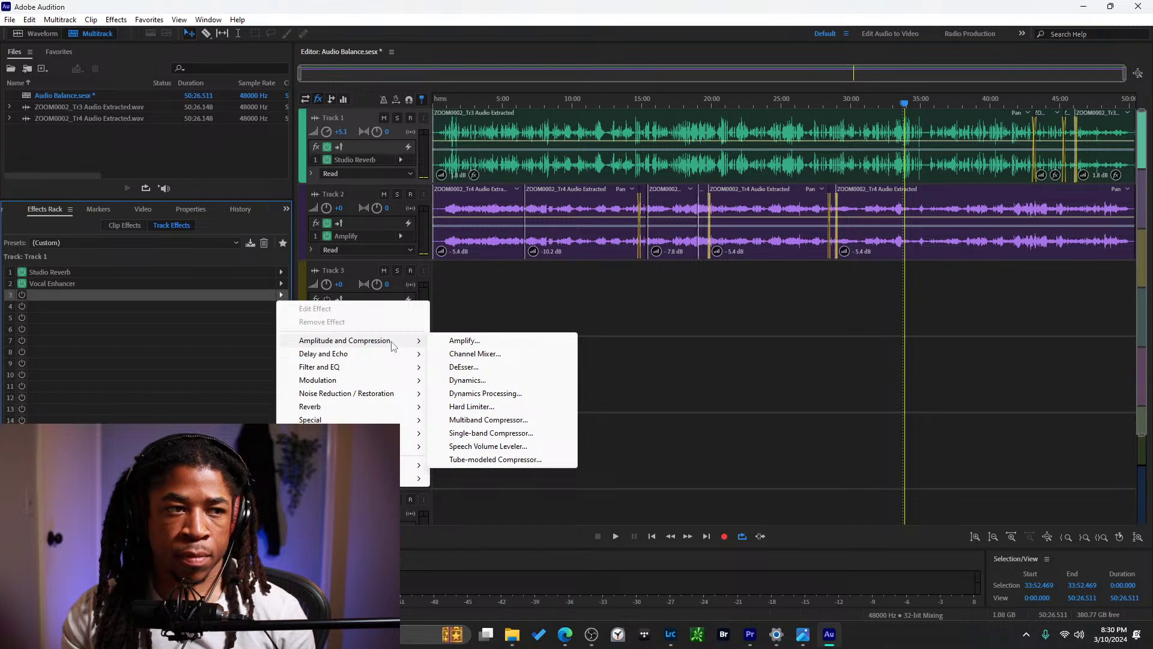
left_click(504, 394)
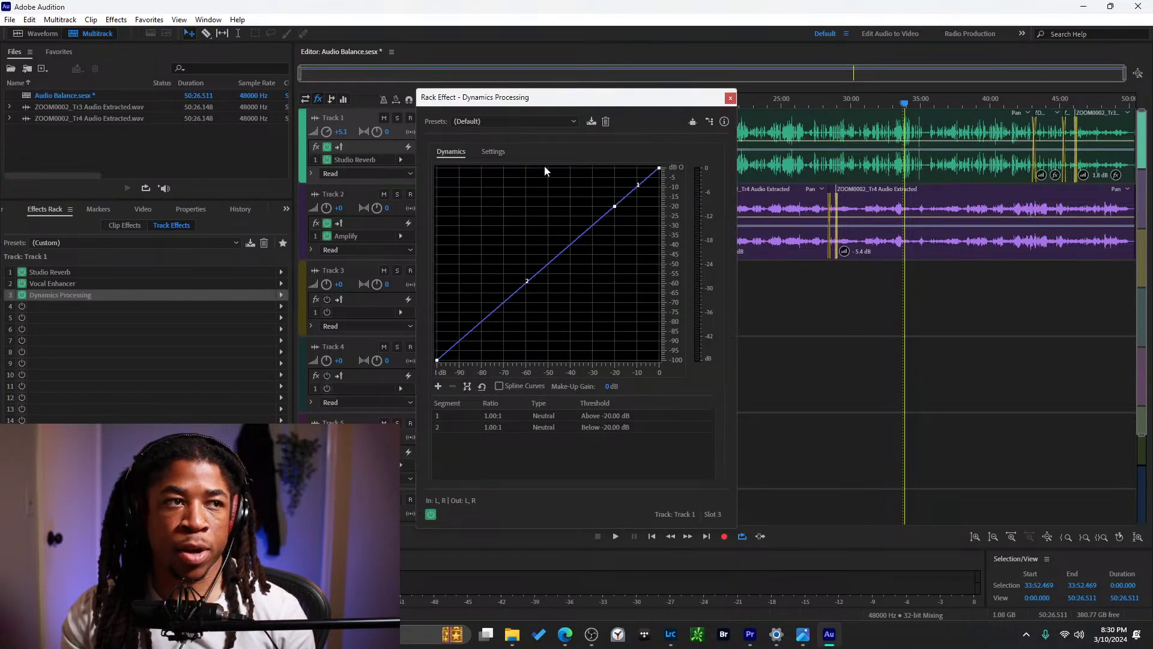
key("space")
left_click(547, 121)
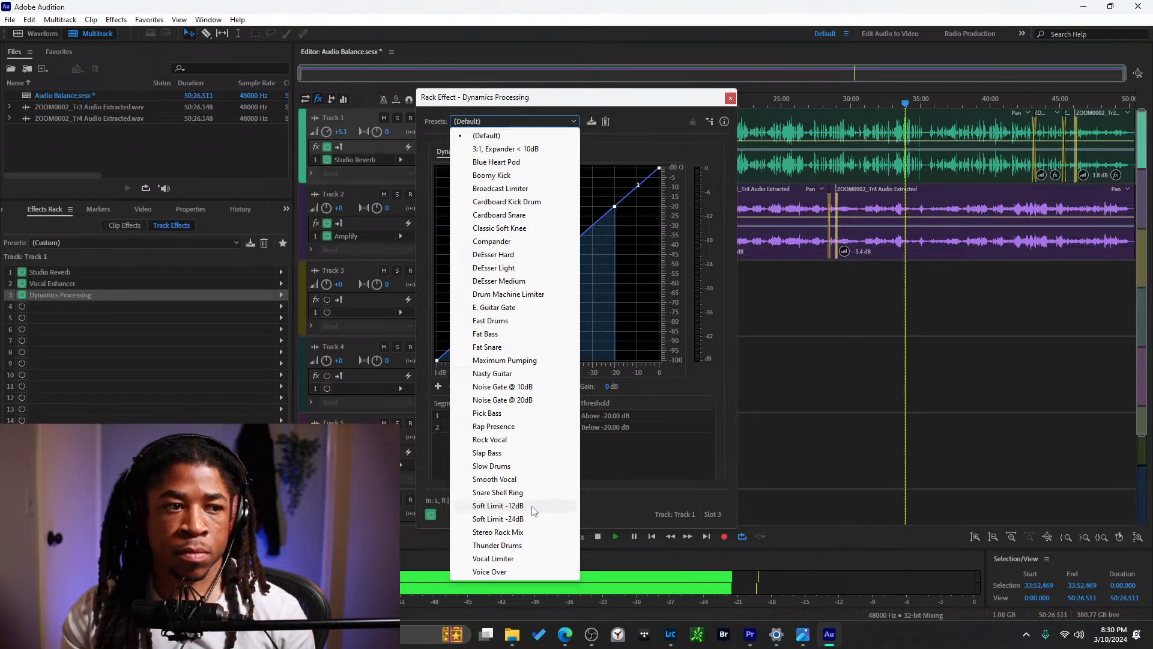
left_click(516, 479)
left_click(553, 120)
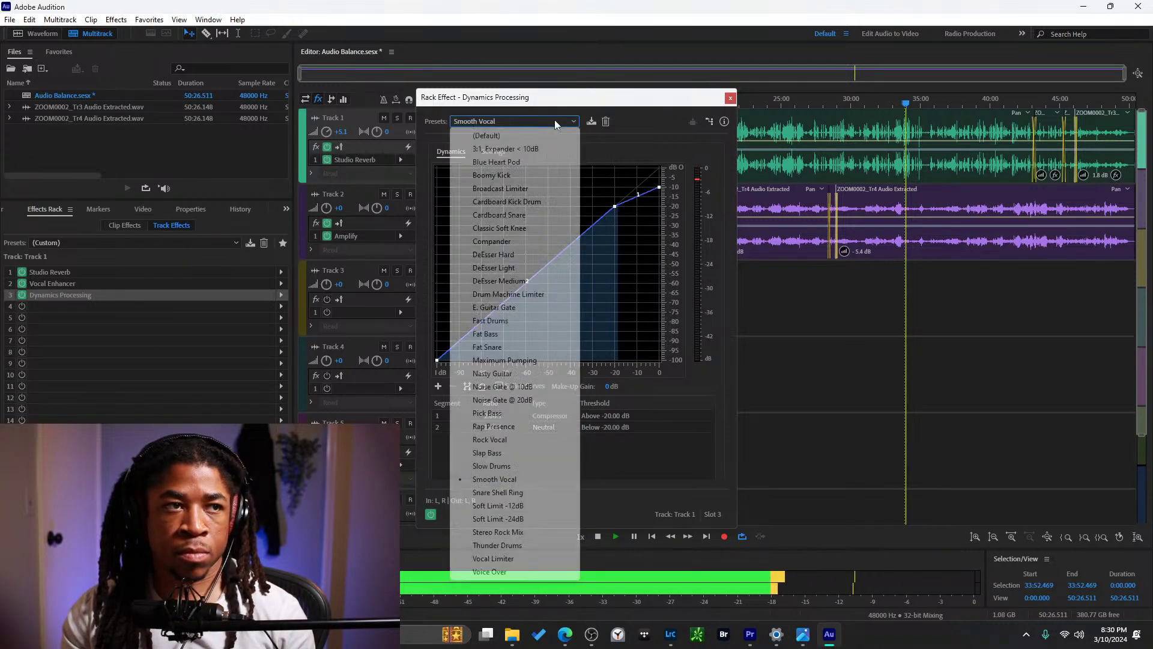
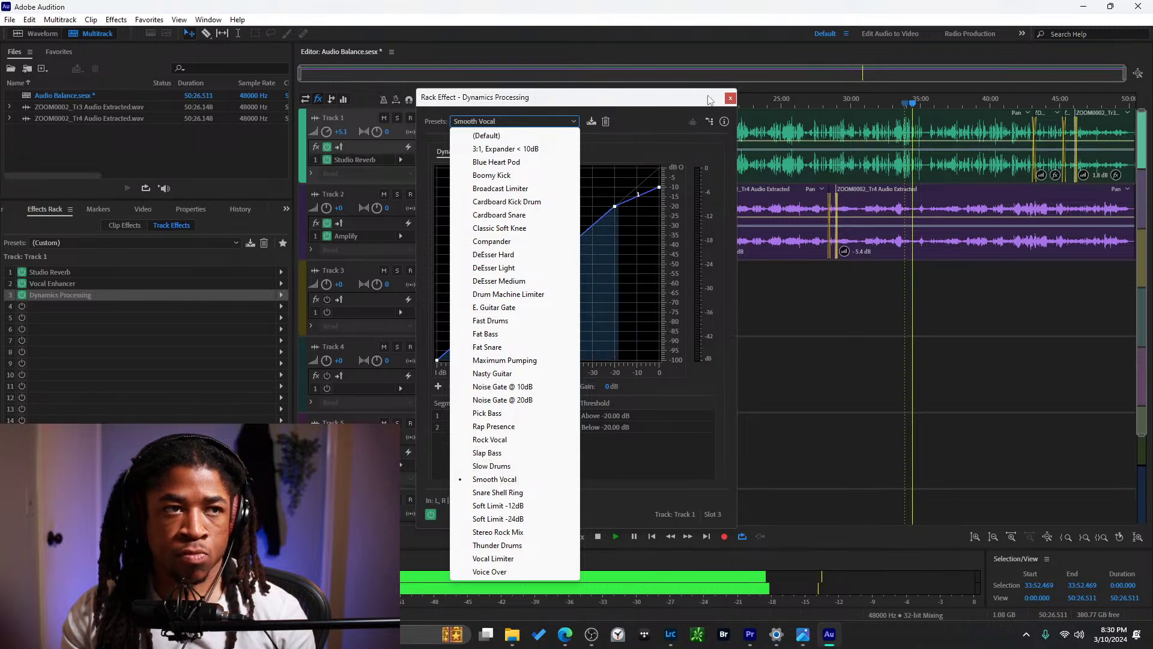
Close the Dynamics Processing settings and remove that effect from Track 1.
left_click(729, 97)
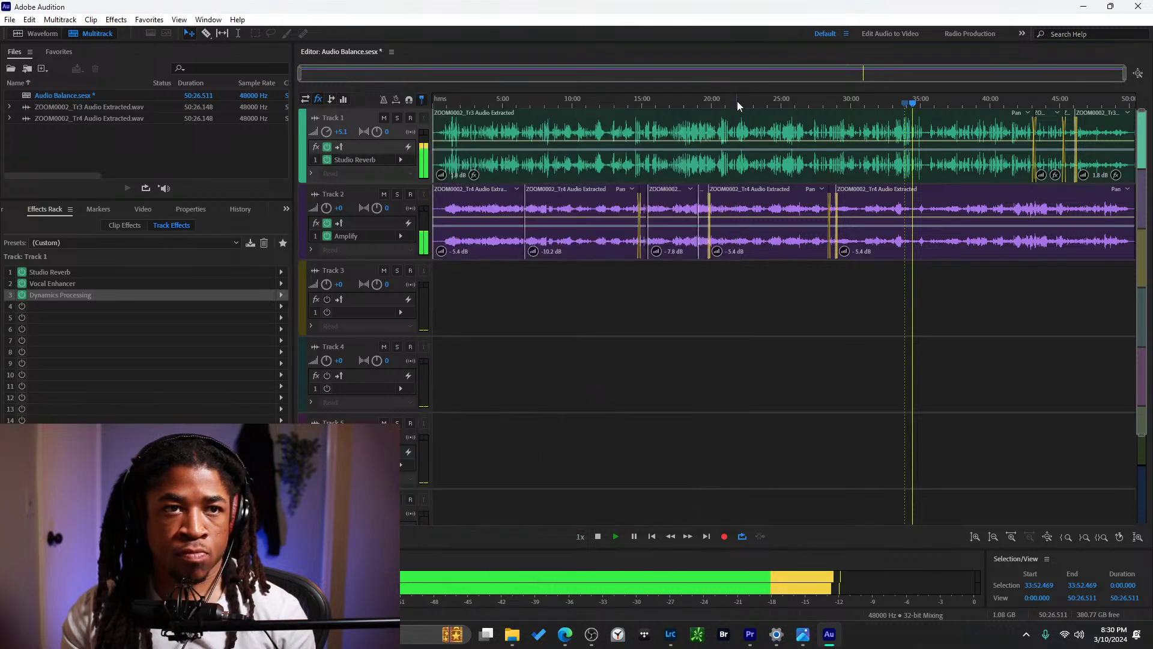
left_click(281, 294)
left_click(265, 295)
left_click(286, 297)
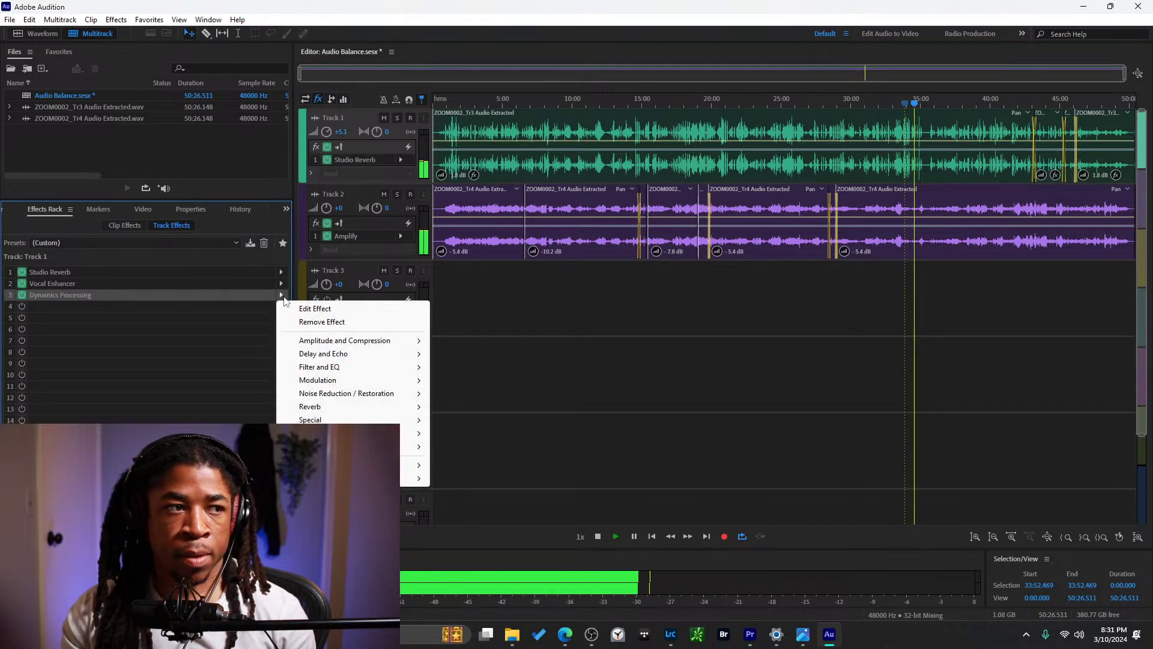
left_click(328, 322)
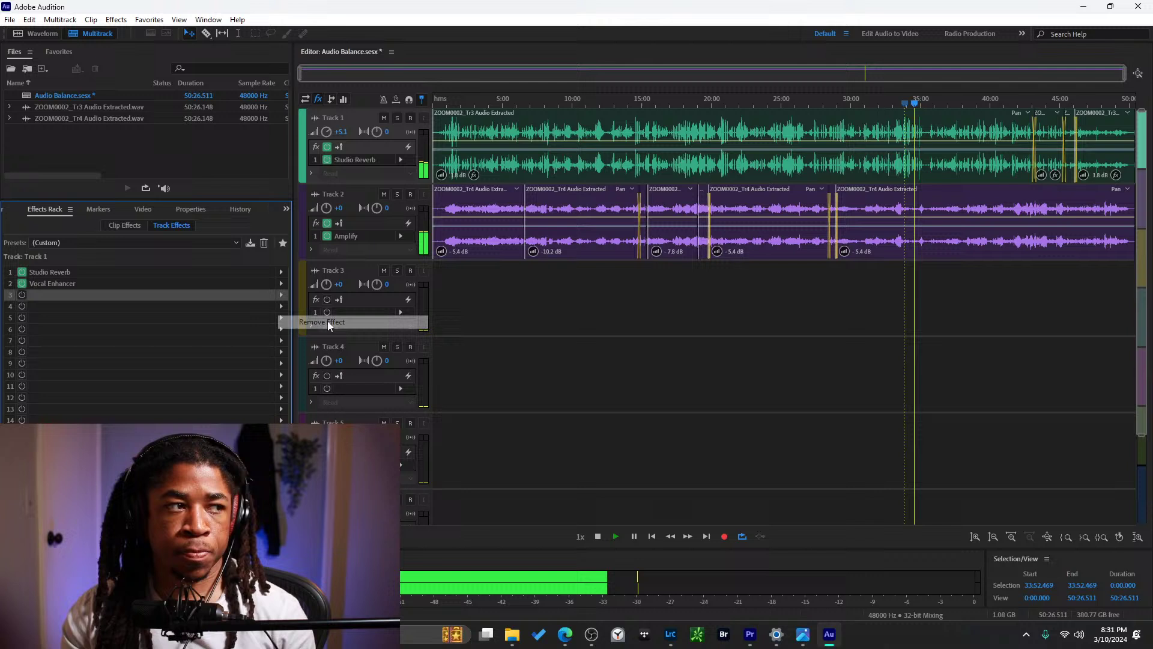
Lower the volume of Track 1 to +3.3 dB while the mix plays.
left_click(280, 295)
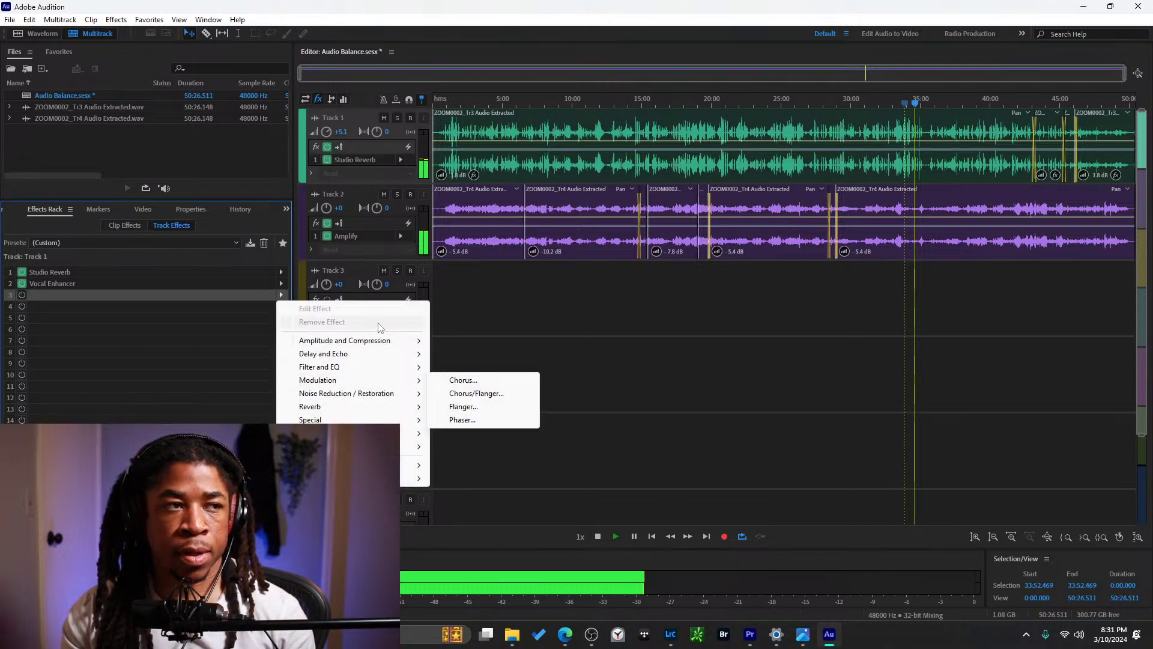
left_click(196, 358)
left_click_drag(328, 135, 323, 131)
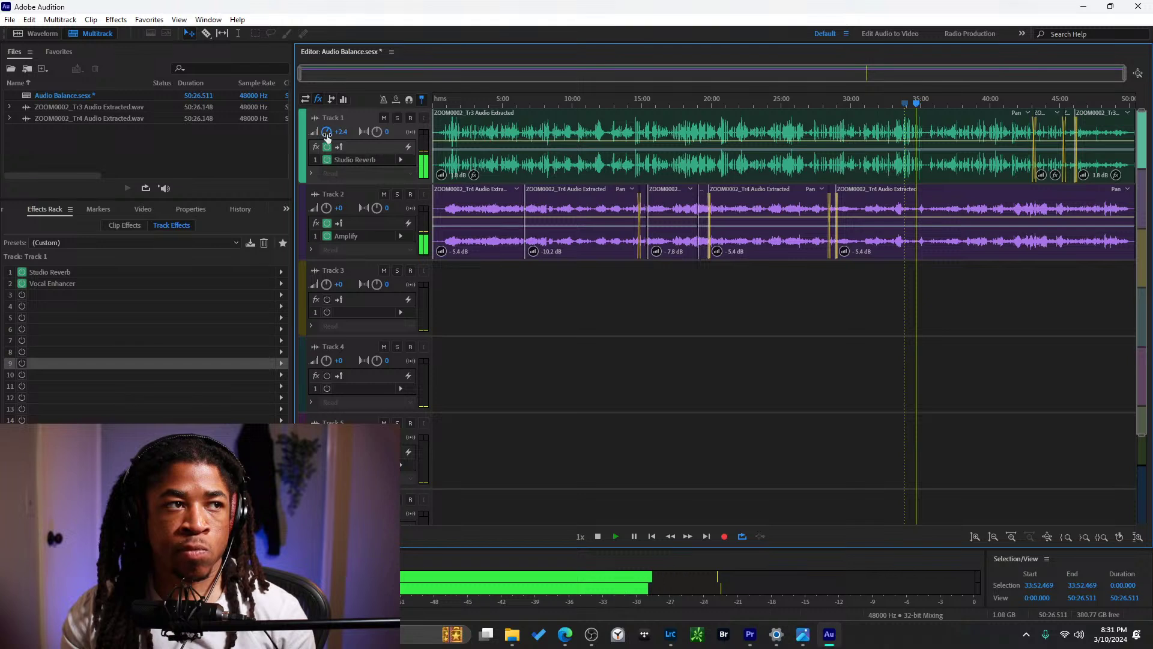
left_click_drag(328, 134, 331, 134)
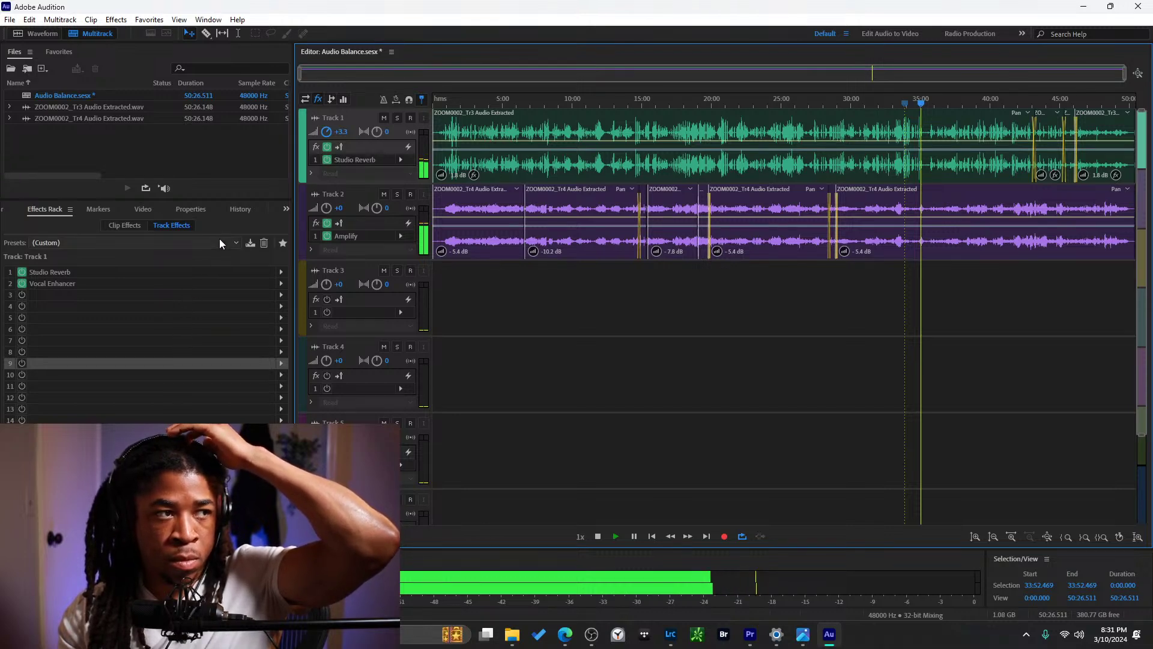
left_click(240, 211)
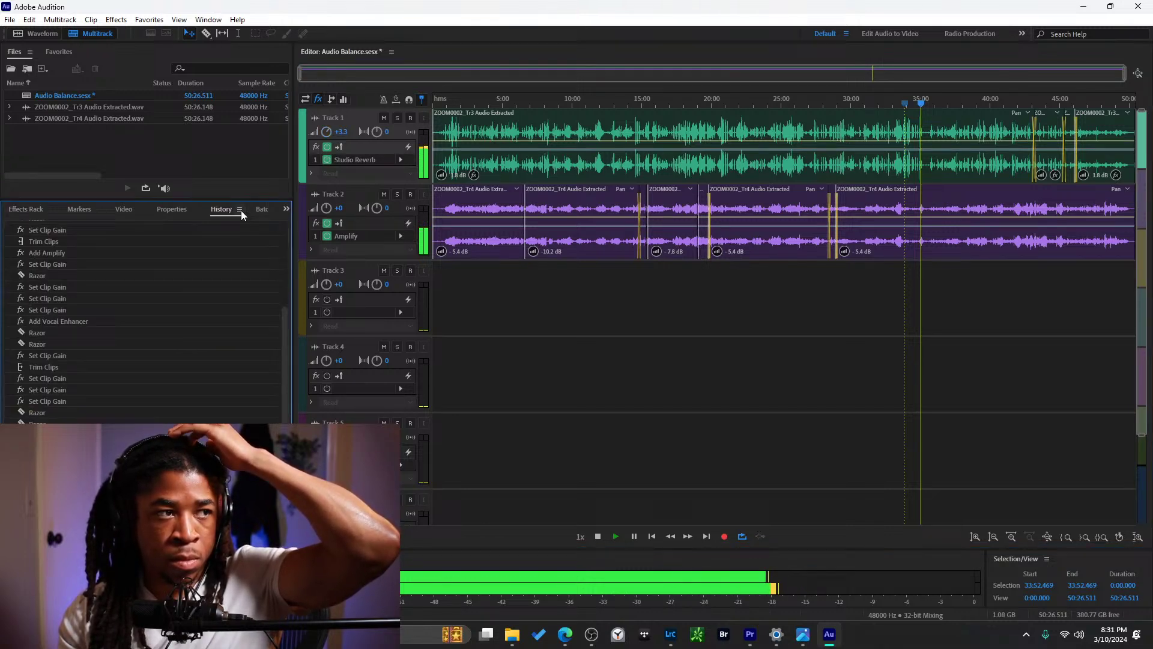
left_click(175, 210)
left_click(76, 210)
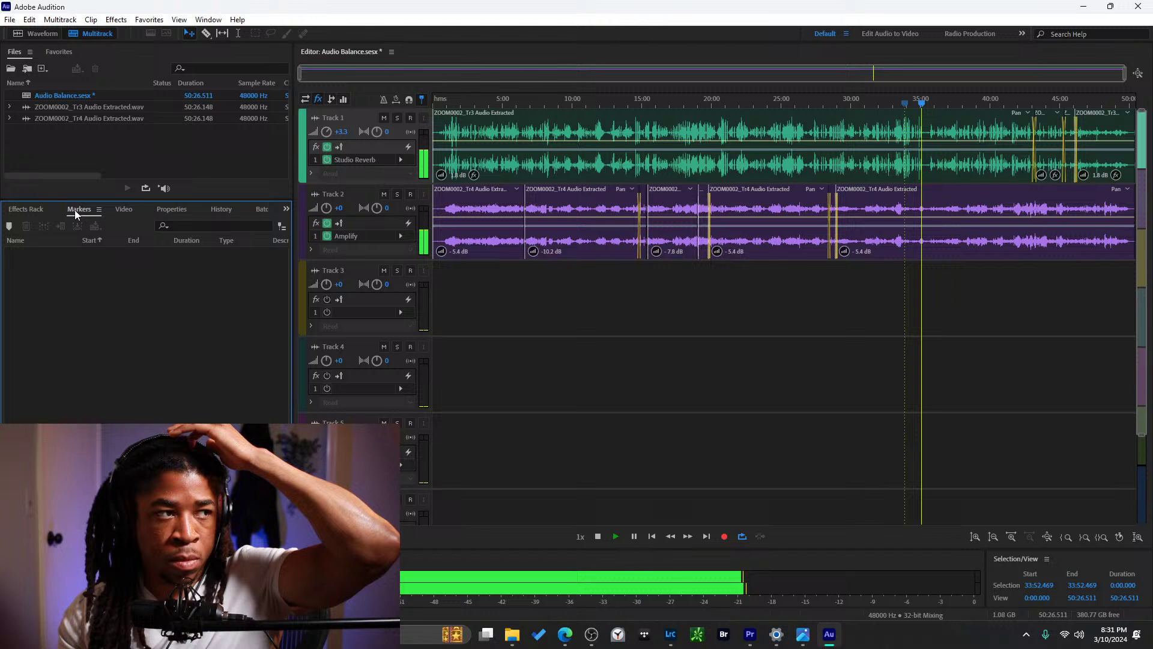
left_click(26, 209)
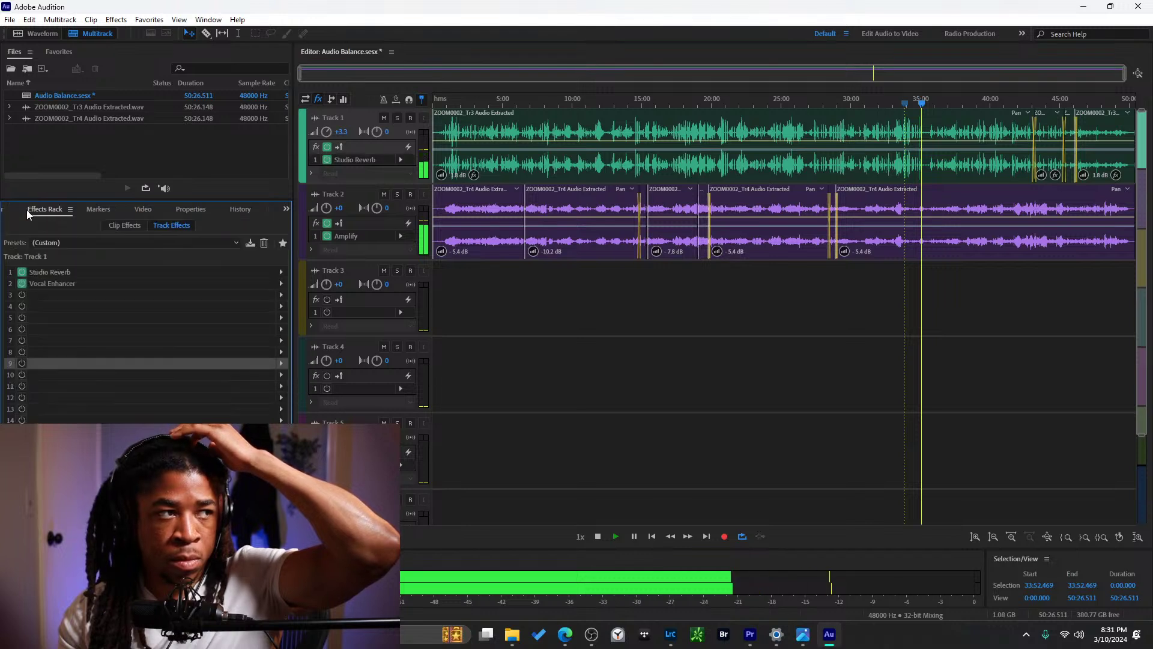
Add a Loudness Meter effect to slot 3 of Track 1.
left_click(280, 295)
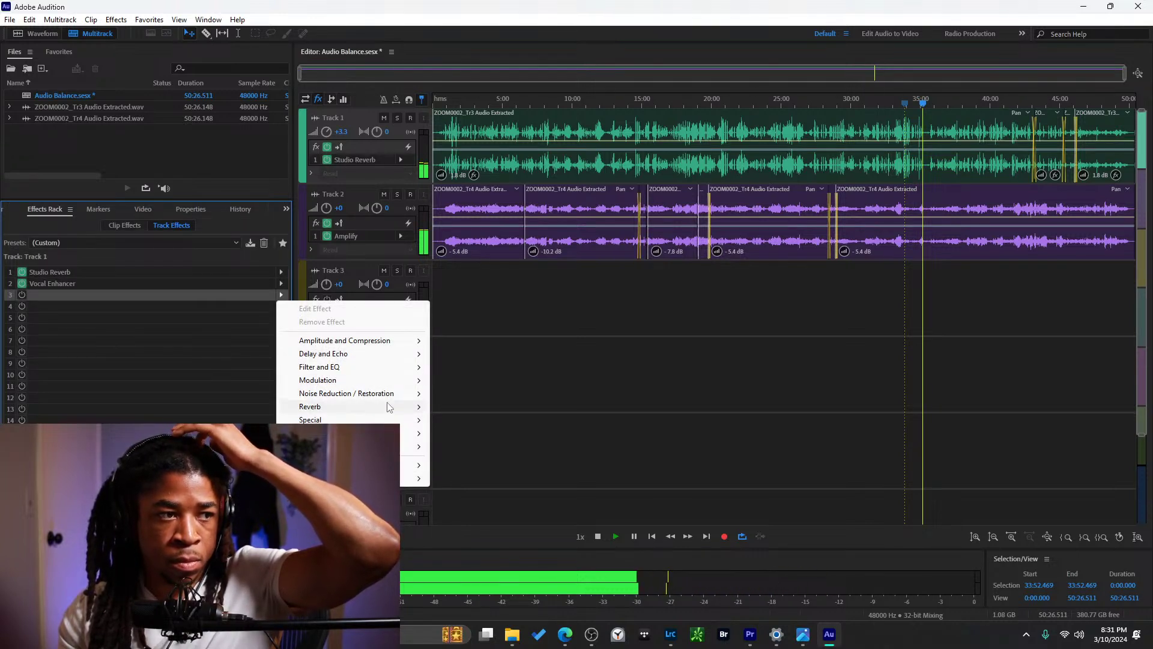
mouse_move(394, 422)
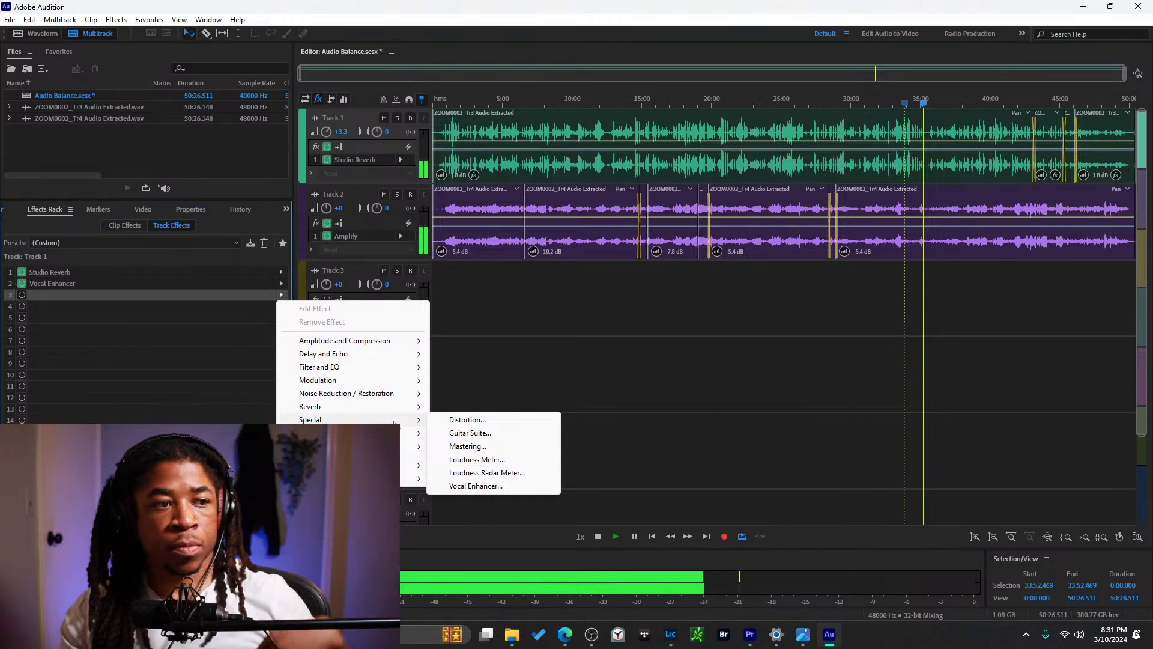
left_click(494, 459)
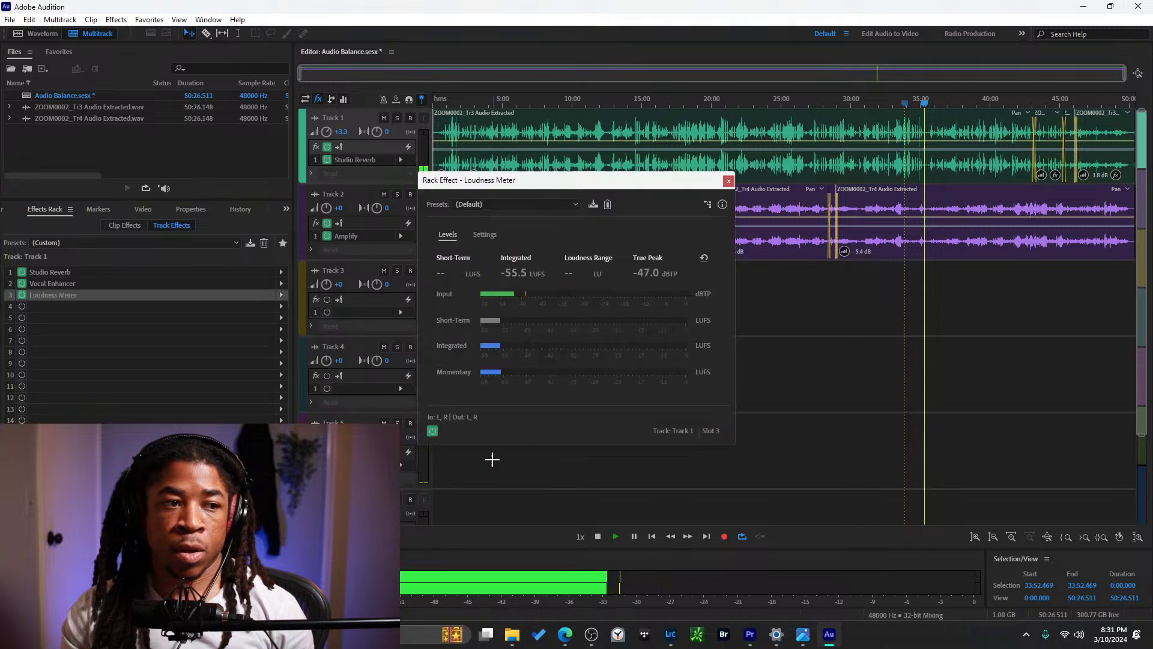
Apply the Spotify preset to the Loudness Meter on Track 1 and close its settings.
left_click(546, 203)
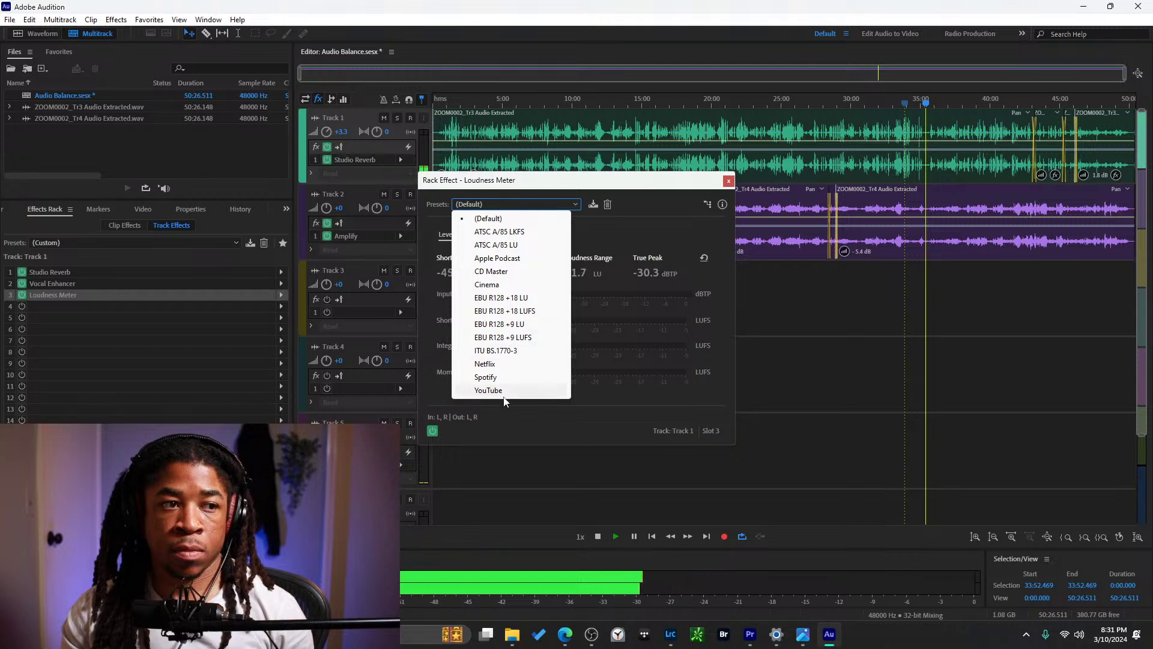
left_click(489, 377)
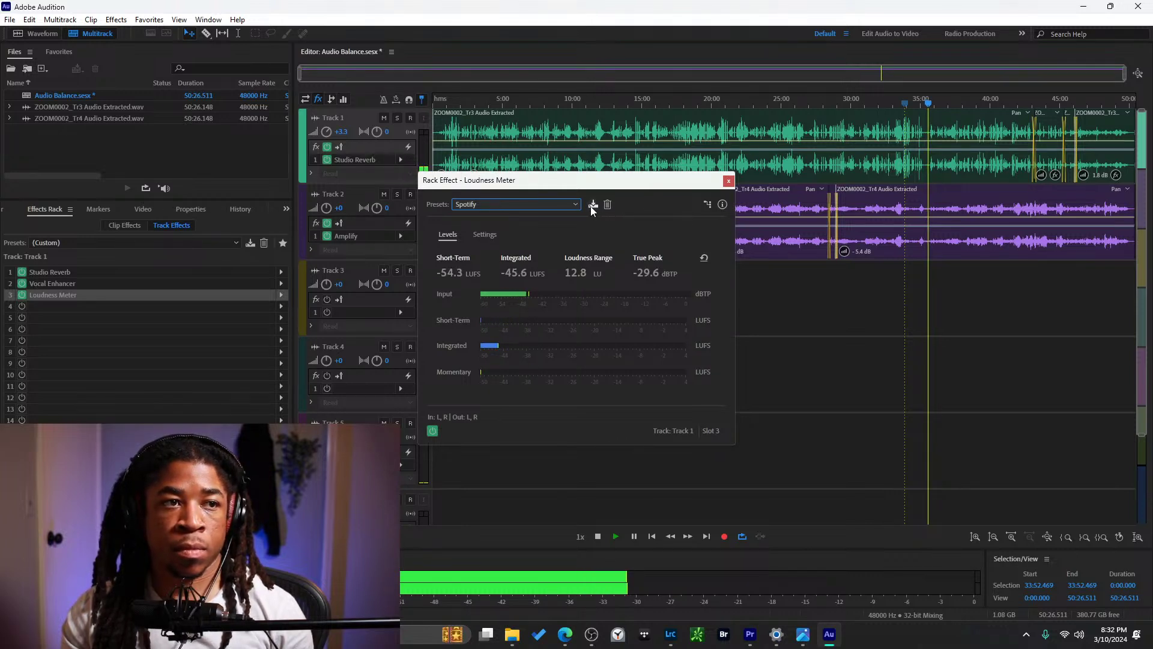
left_click(563, 207)
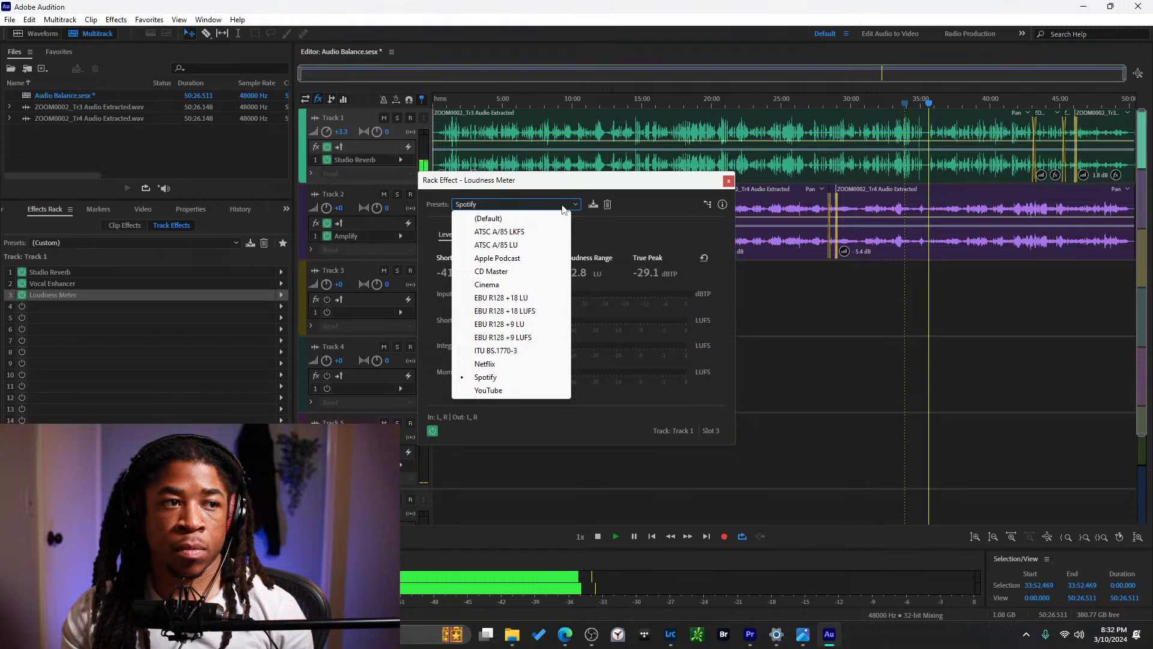
left_click(563, 207)
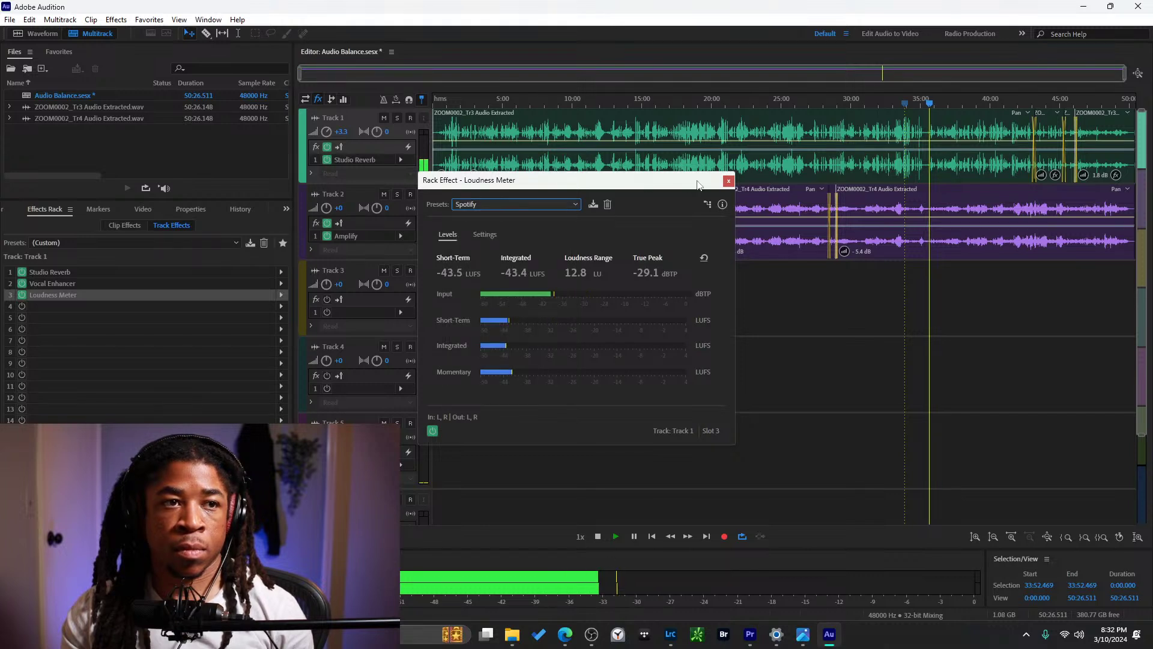
left_click(728, 182)
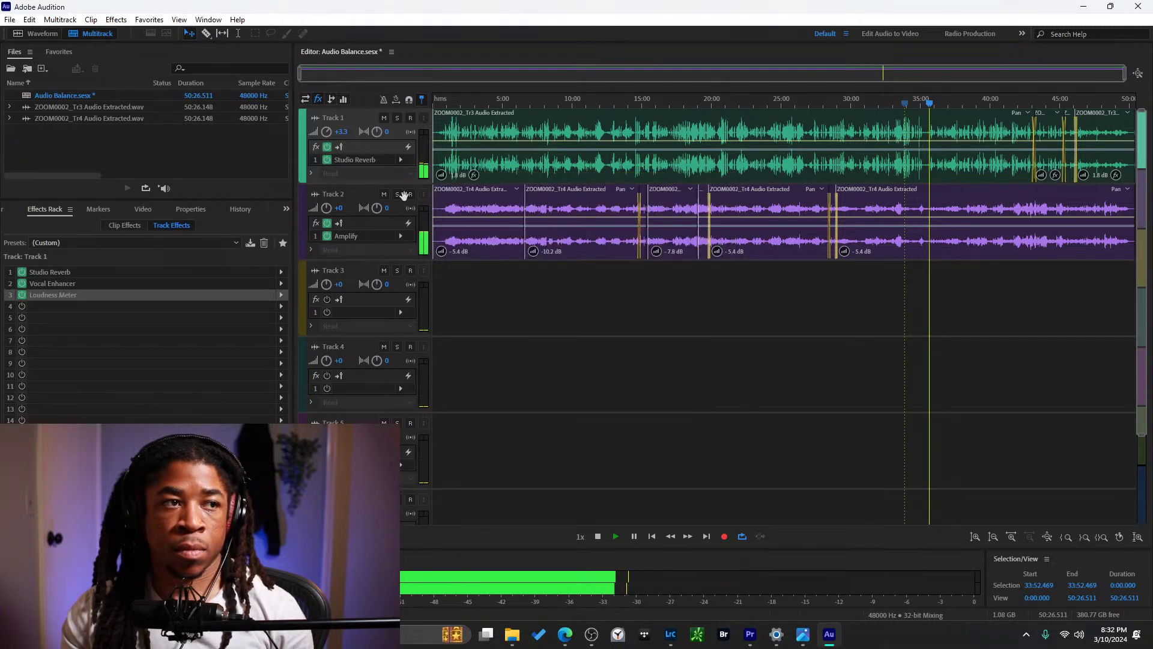
Add a Loudness Meter effect with the Spotify preset to slot 2 of Track 2 and close its settings.
left_click(372, 192)
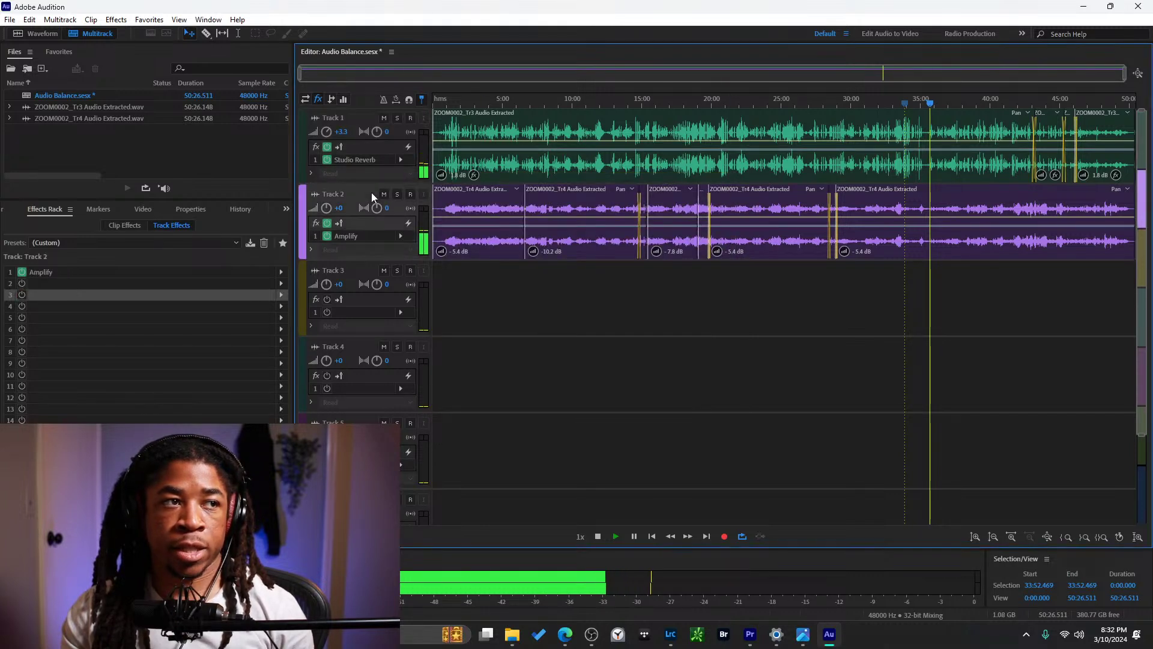
left_click(277, 285)
mouse_move(348, 421)
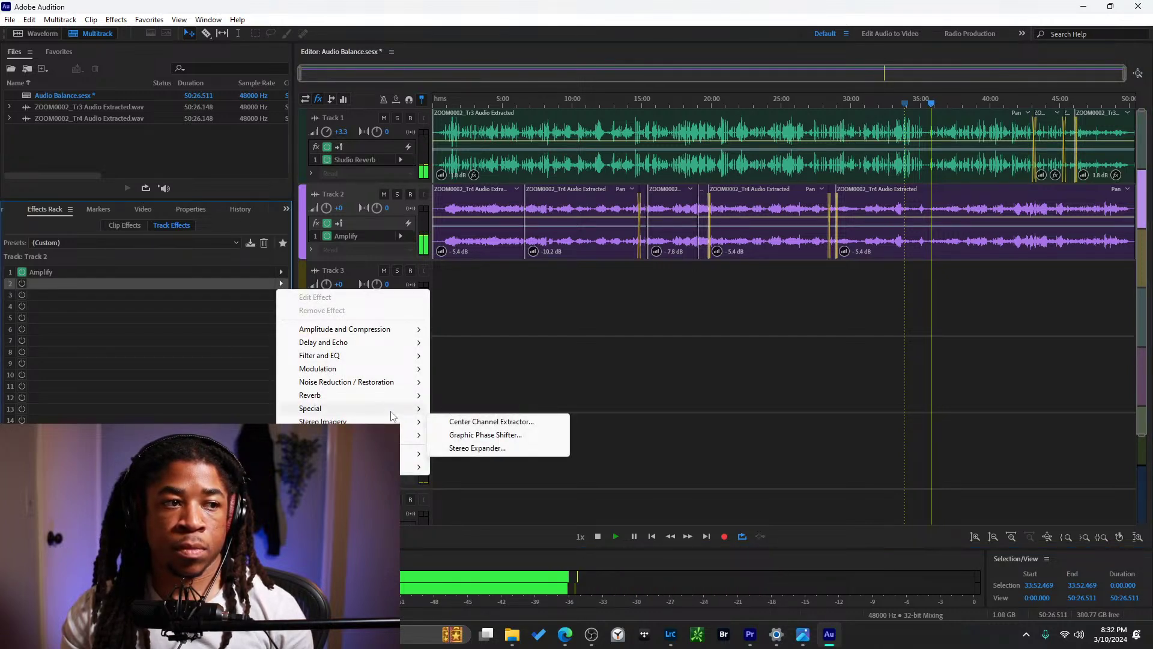
left_click(477, 447)
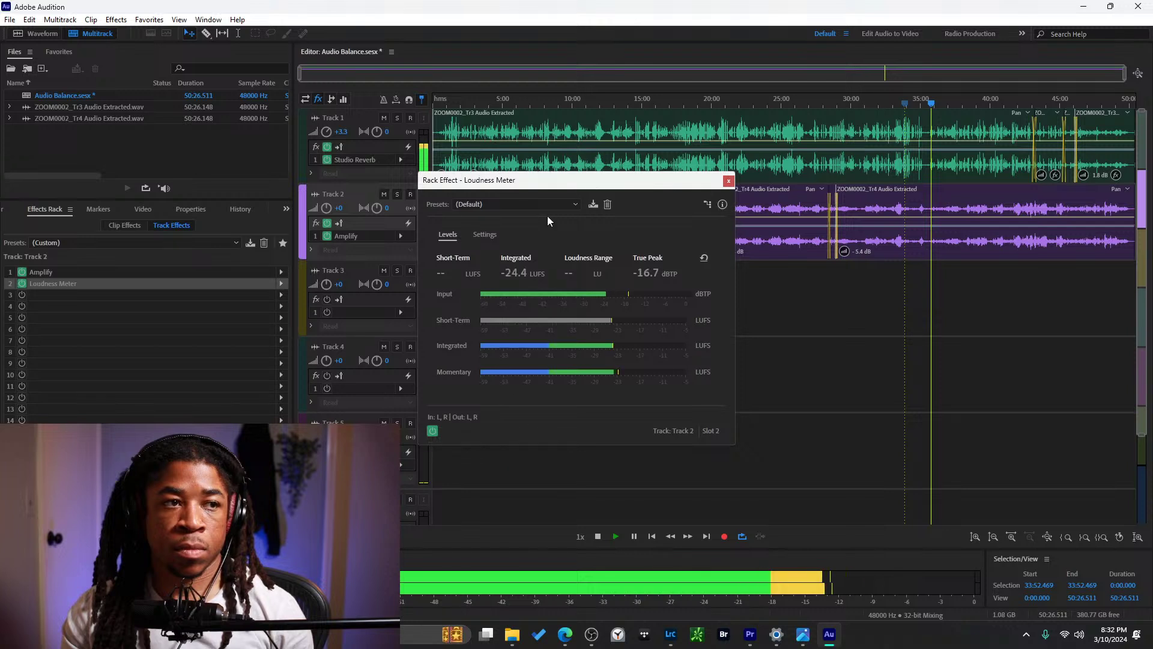
left_click(554, 204)
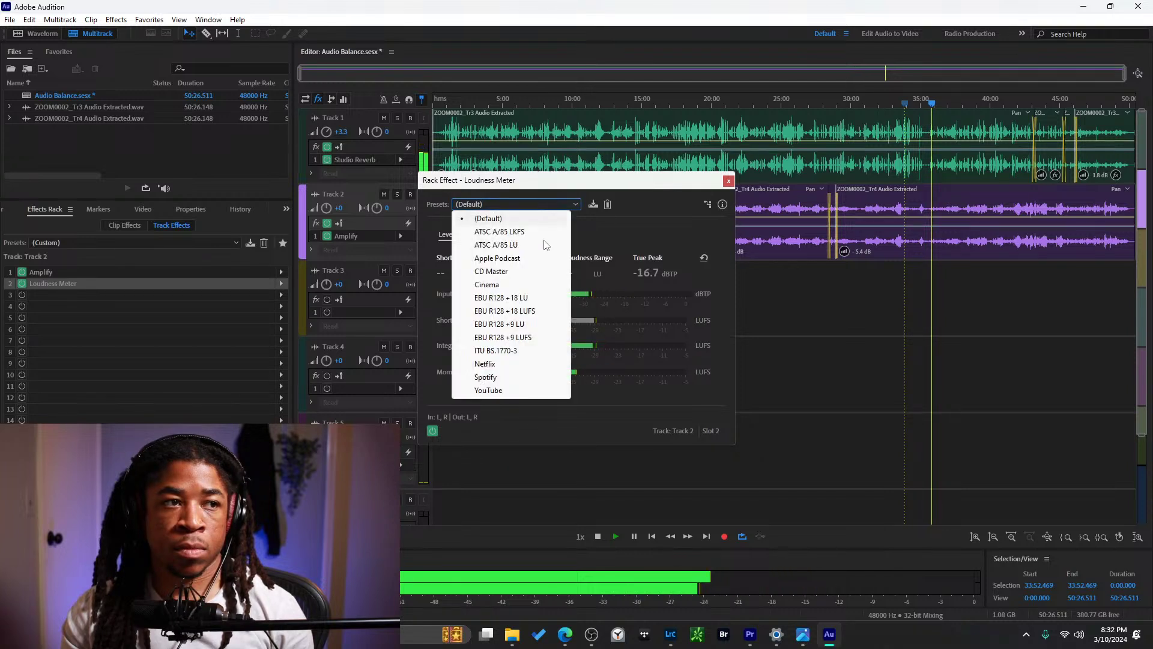
left_click(514, 378)
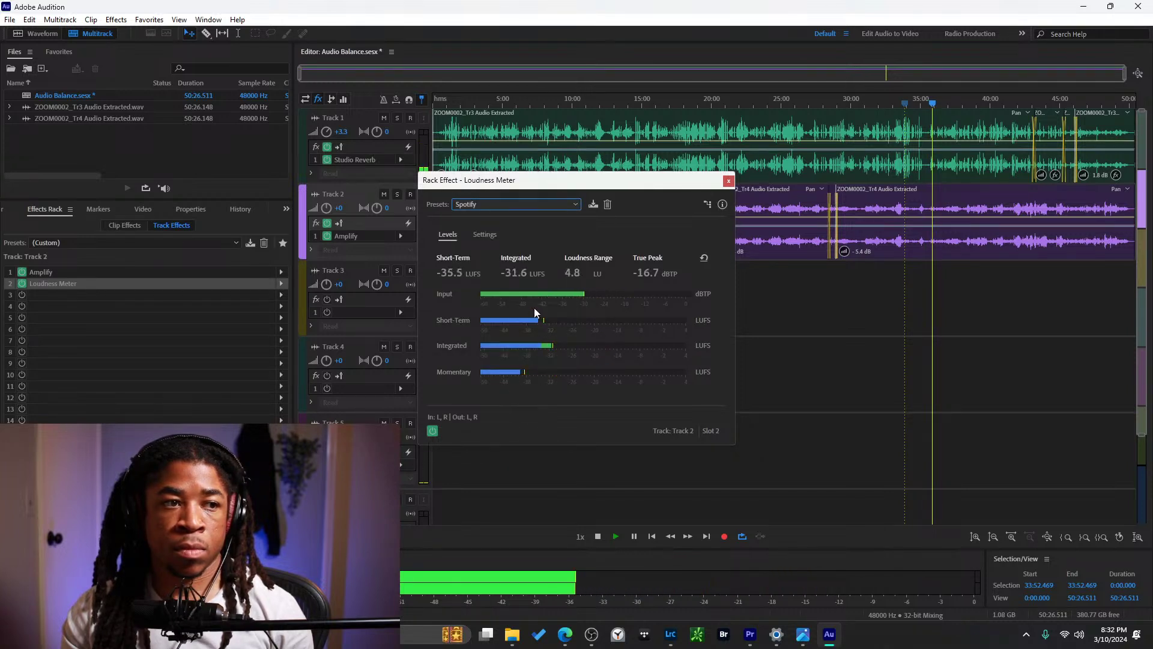
left_click(729, 180)
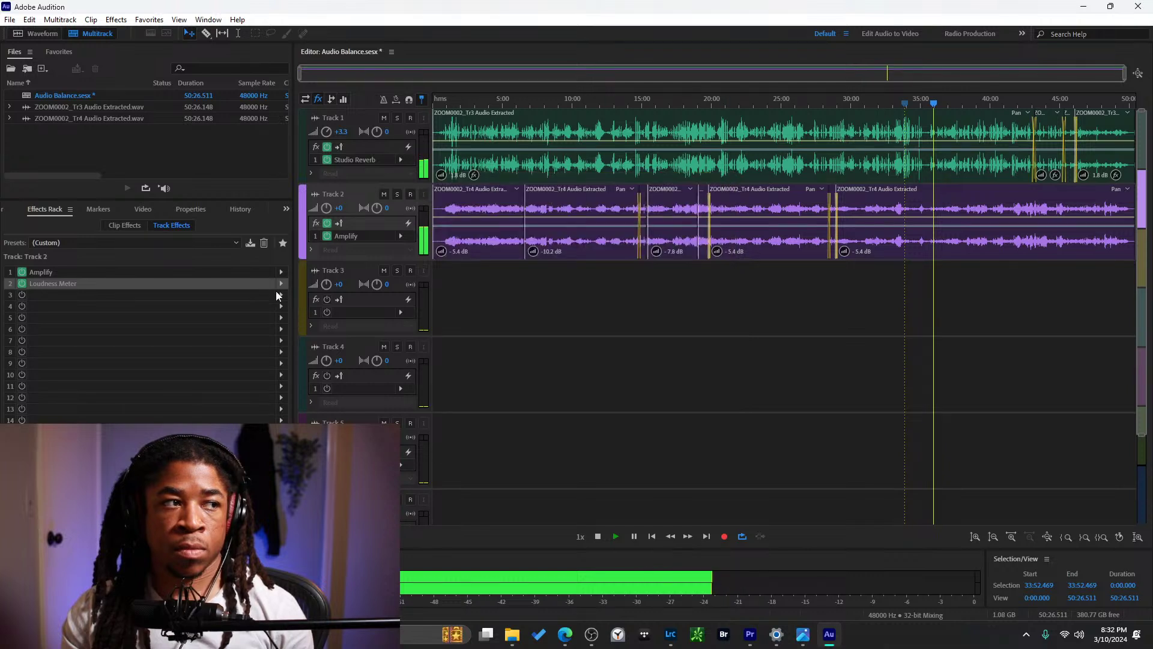
left_click(276, 296)
mouse_move(340, 383)
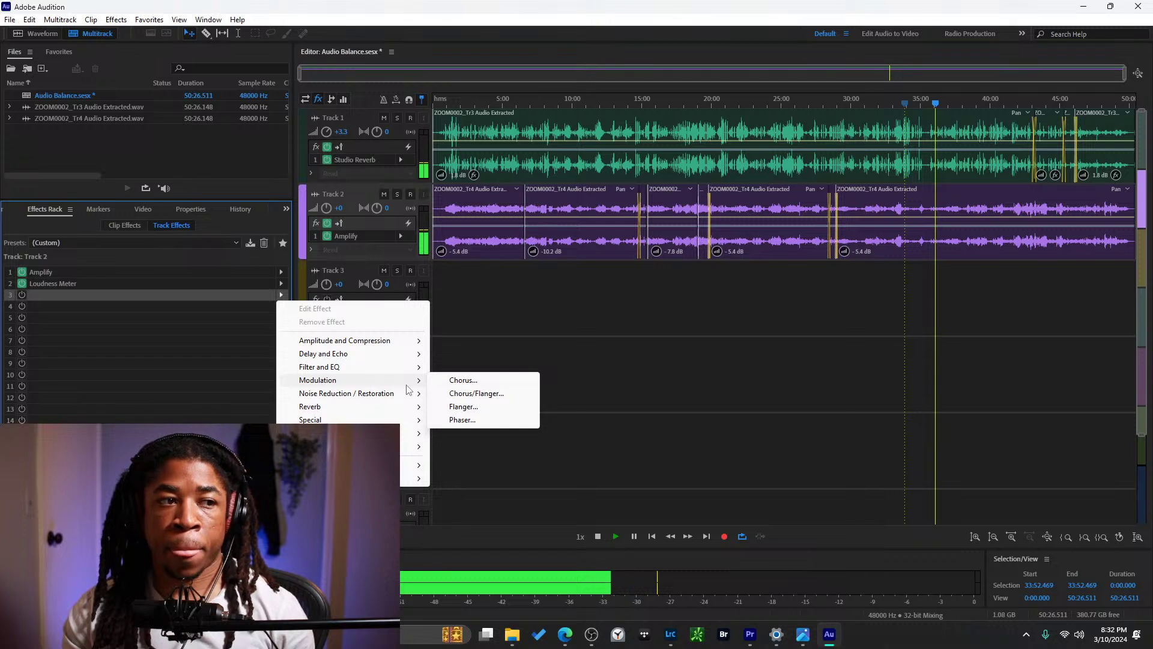
mouse_move(409, 420)
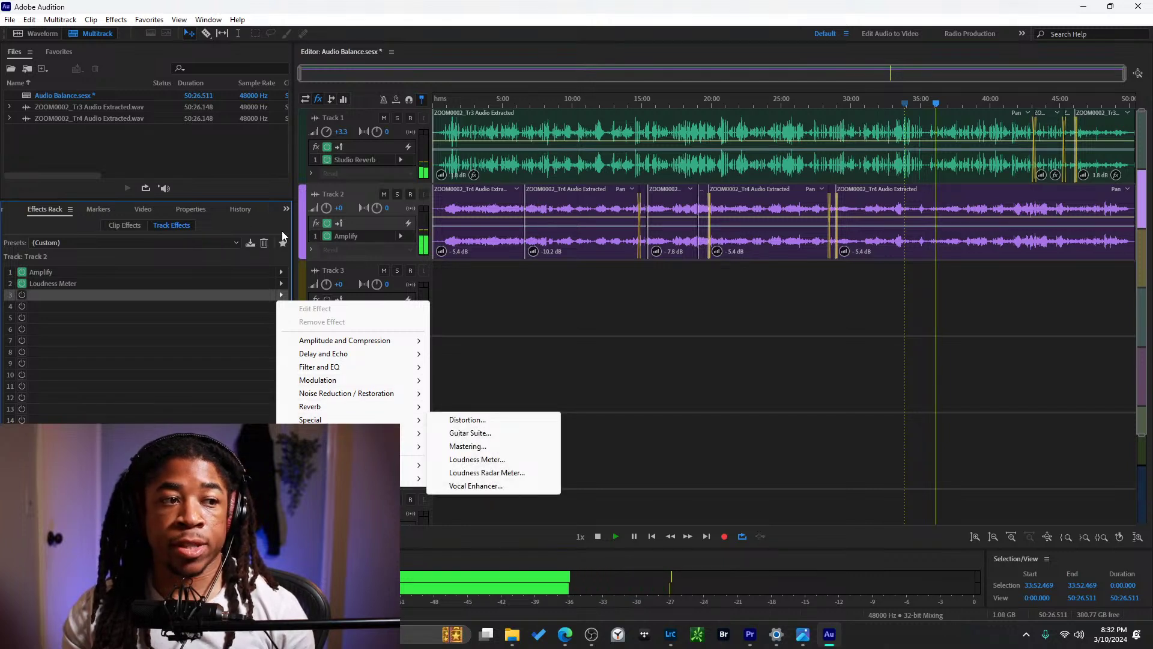
Add a Mastering effect with the Subtle Clarity preset to slot 4 of Track 1 and close its settings.
left_click(361, 117)
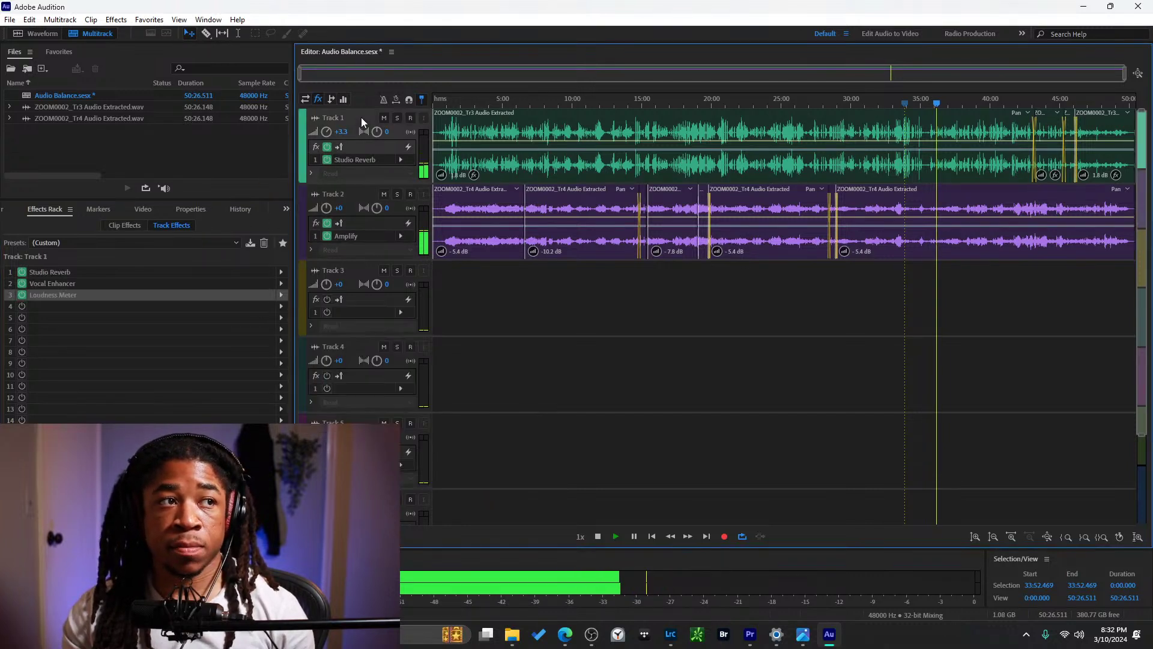
left_click(280, 306)
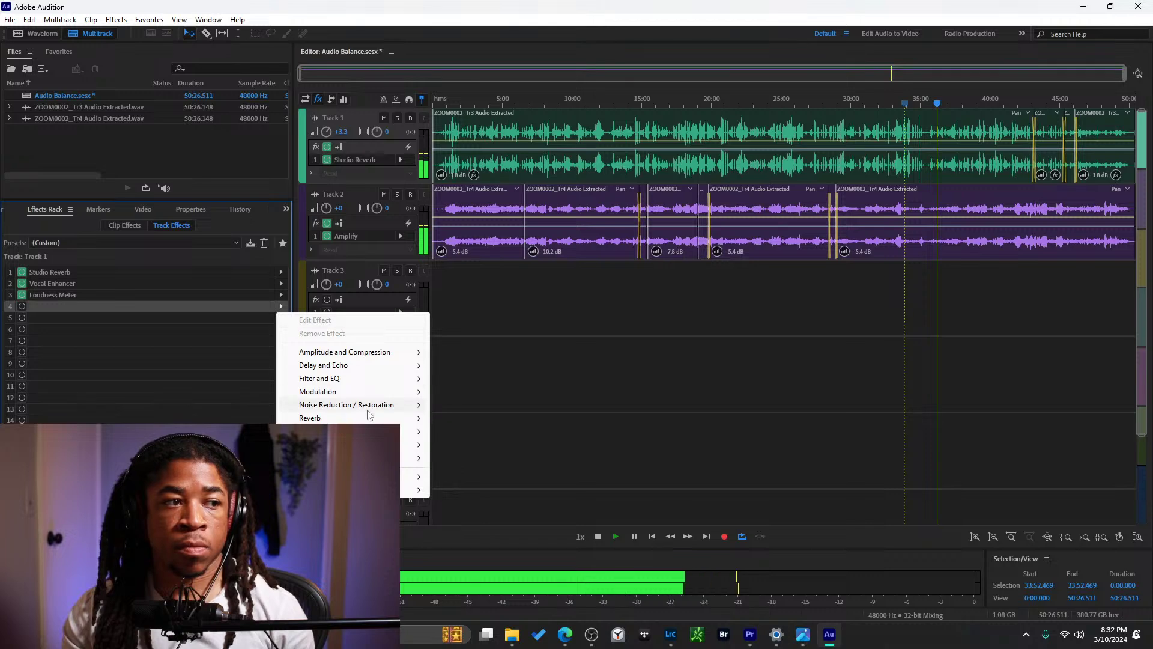
mouse_move(411, 431)
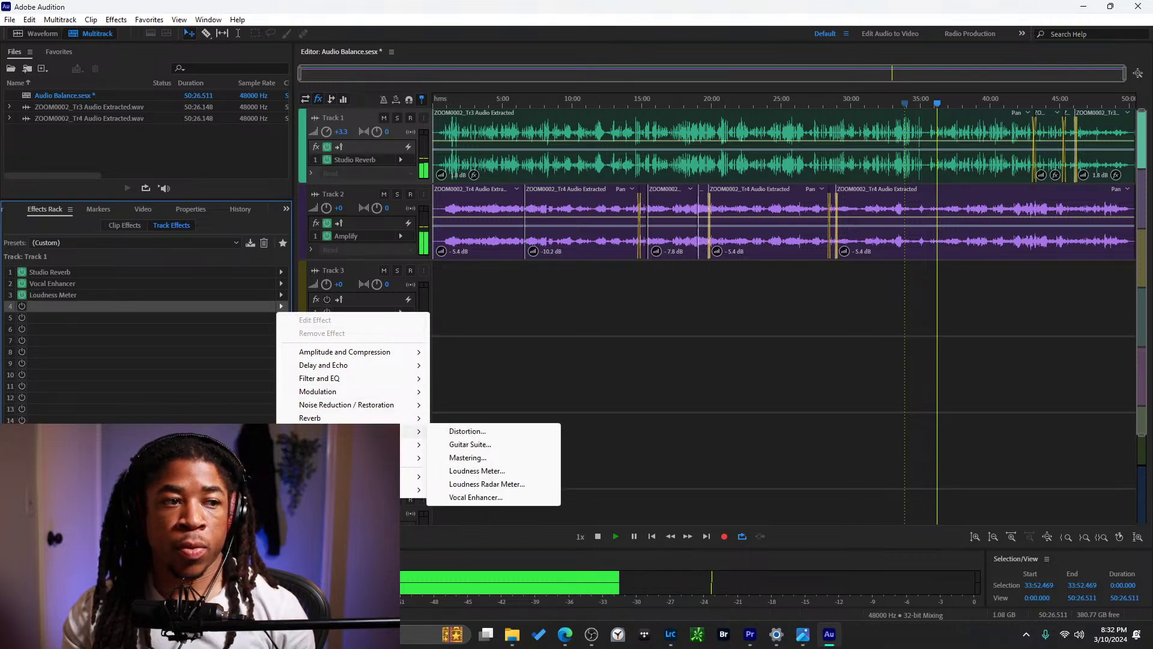
left_click(468, 457)
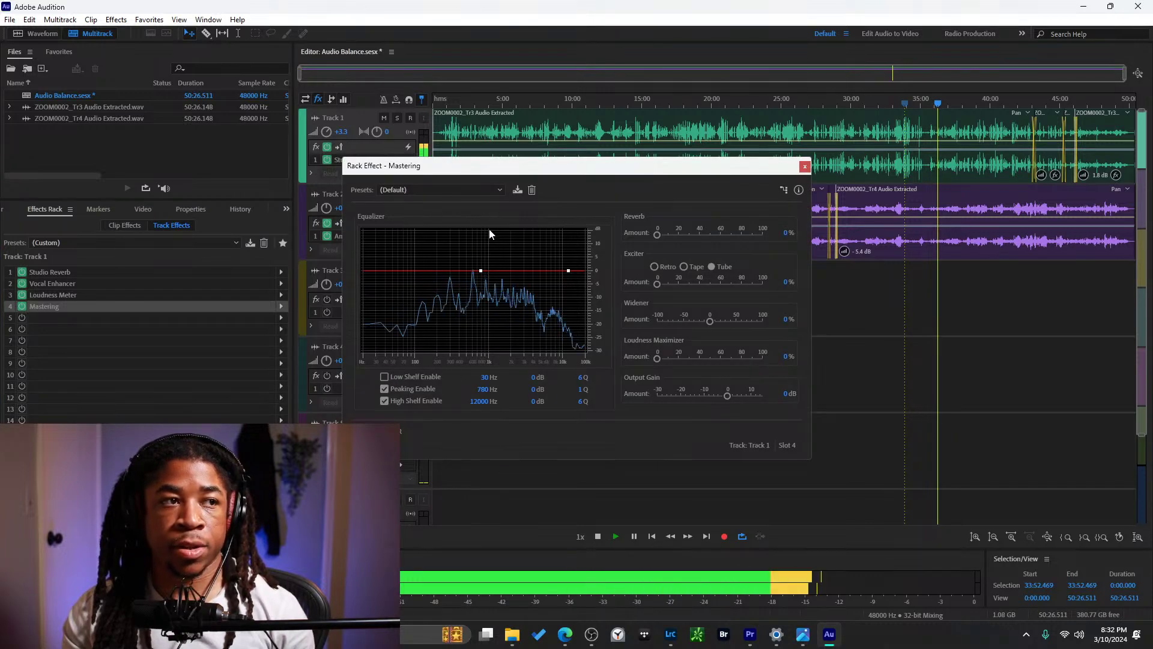
left_click(456, 191)
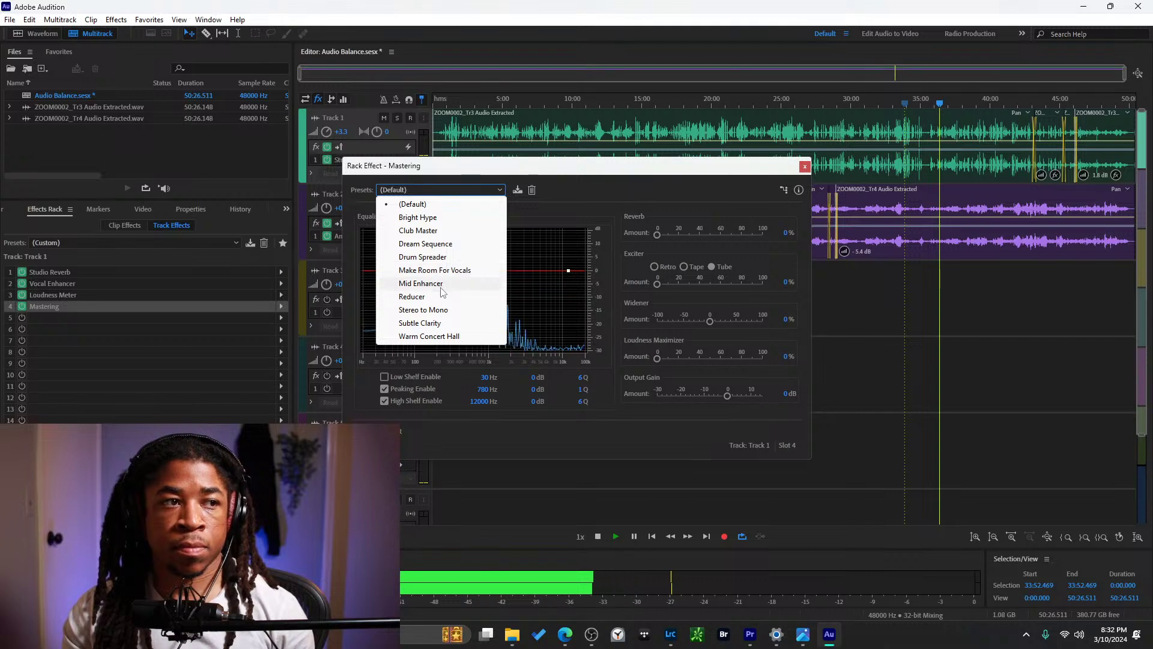
left_click(440, 323)
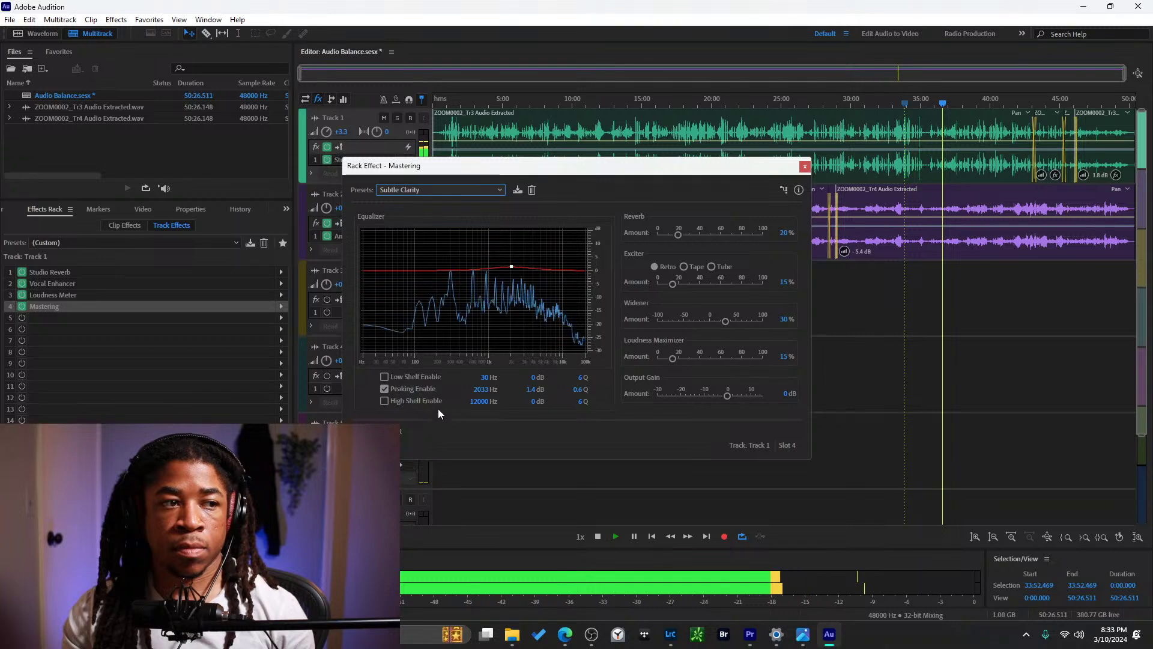
left_click(805, 166)
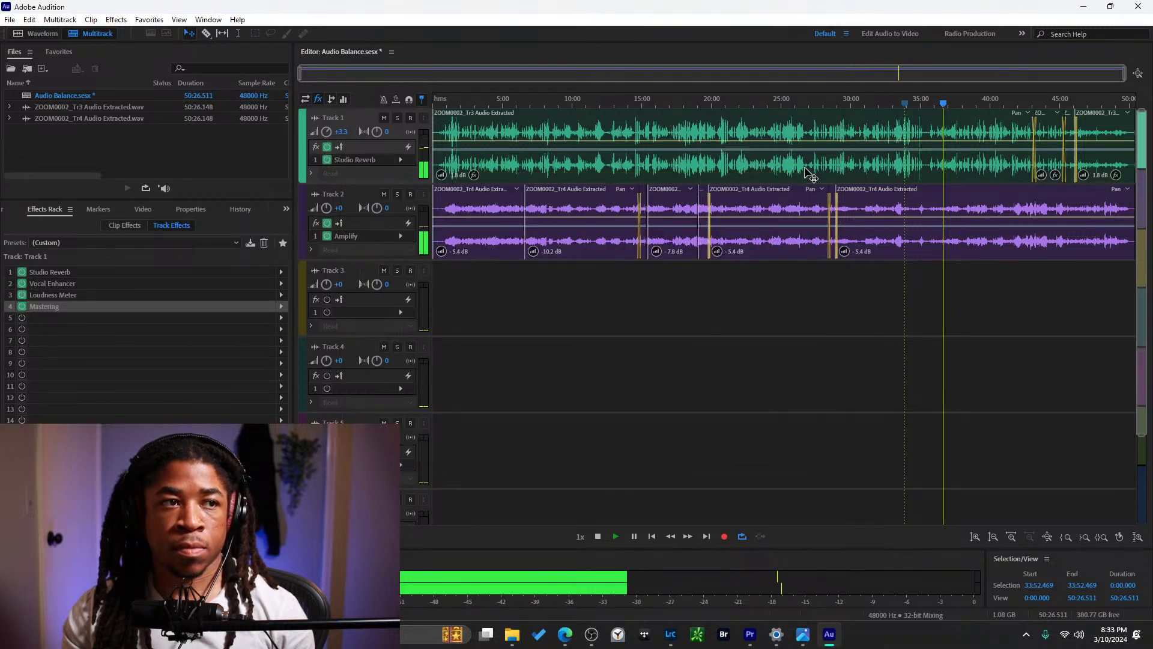
Move the playhead back to about 19:00 in the timeline to play the mix from there.
left_click(184, 322)
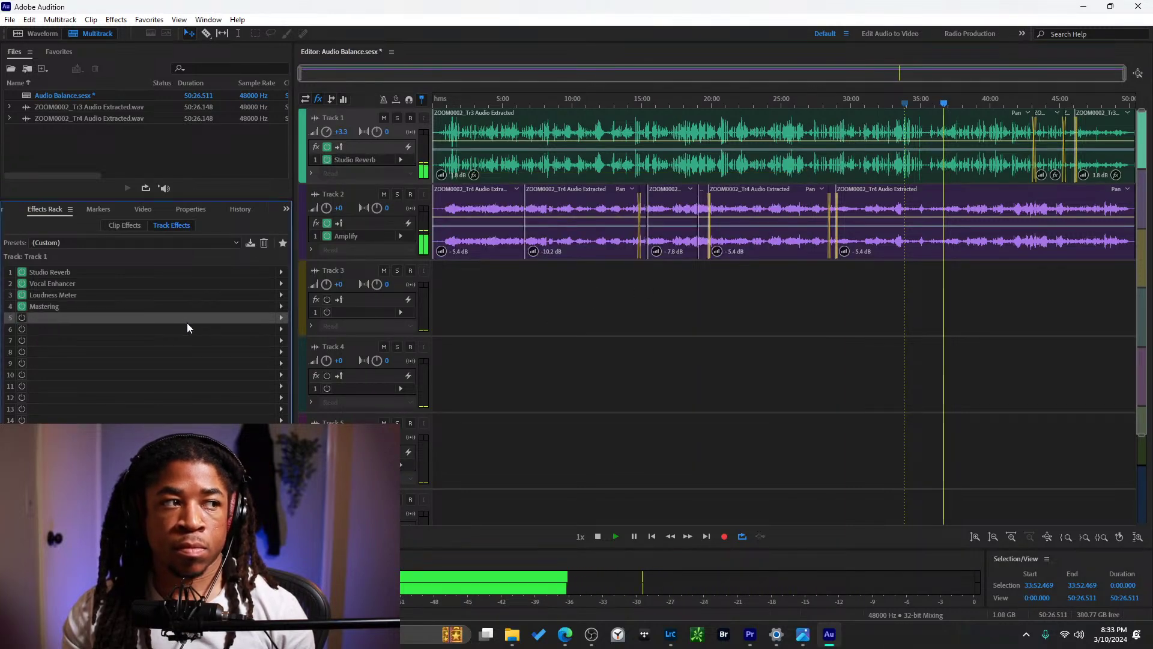
left_click(282, 317)
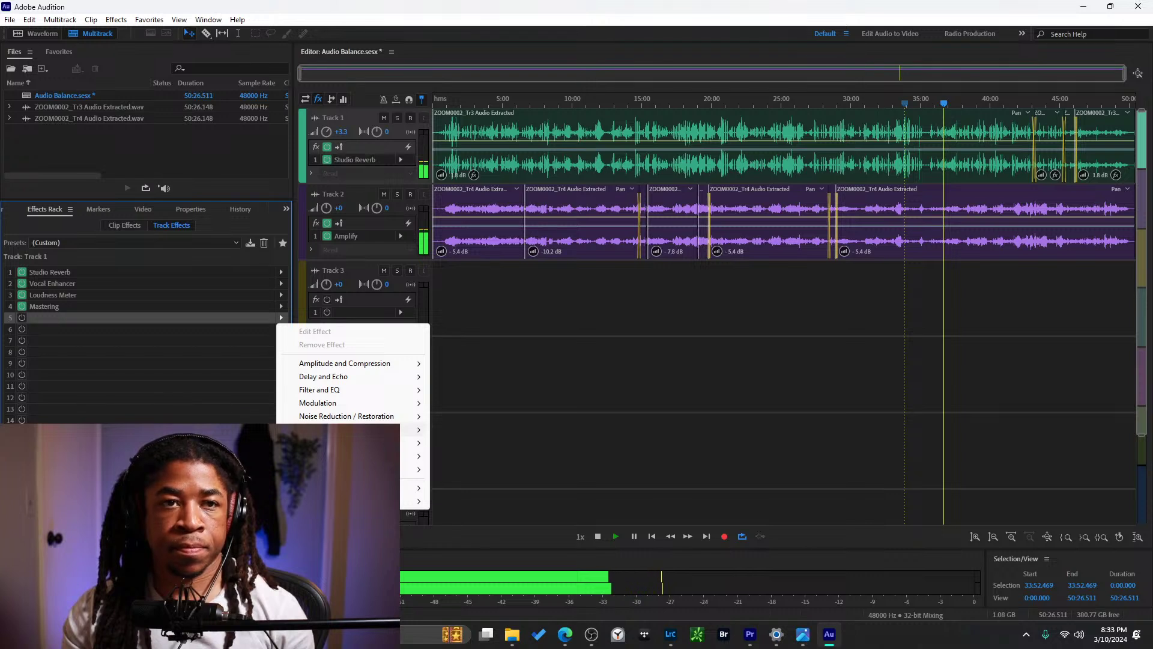
left_click(694, 102)
left_click(694, 102)
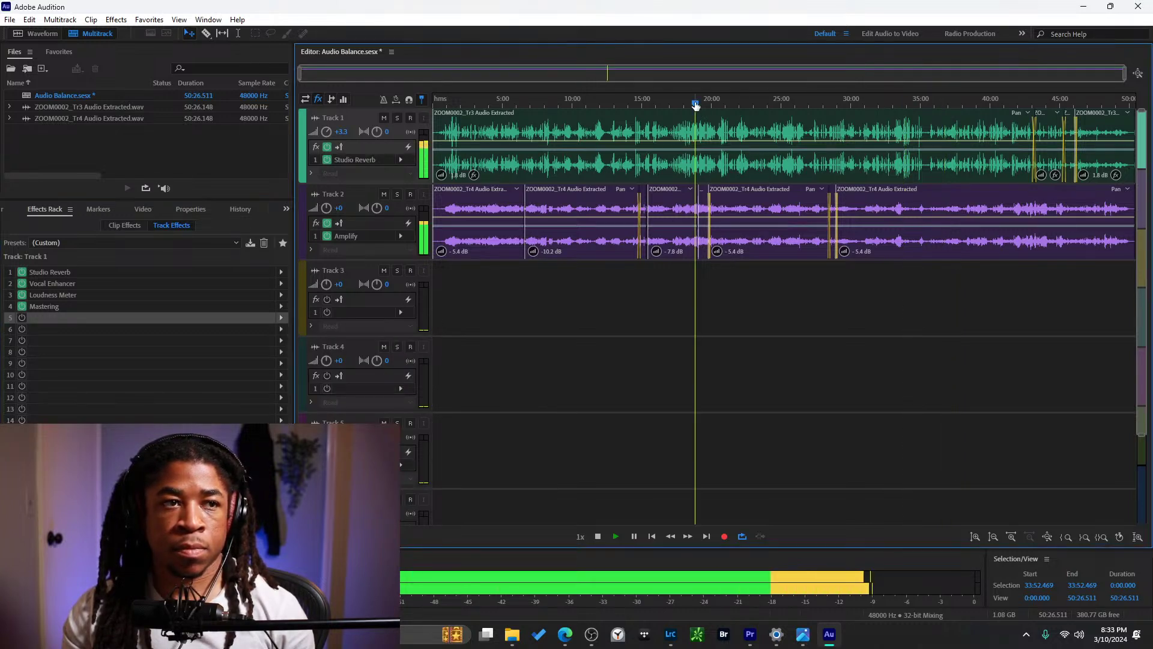
Try a Dynamics effect with the Soft Clip preset in slot 5 of Track 1 while the mix plays.
left_click(281, 318)
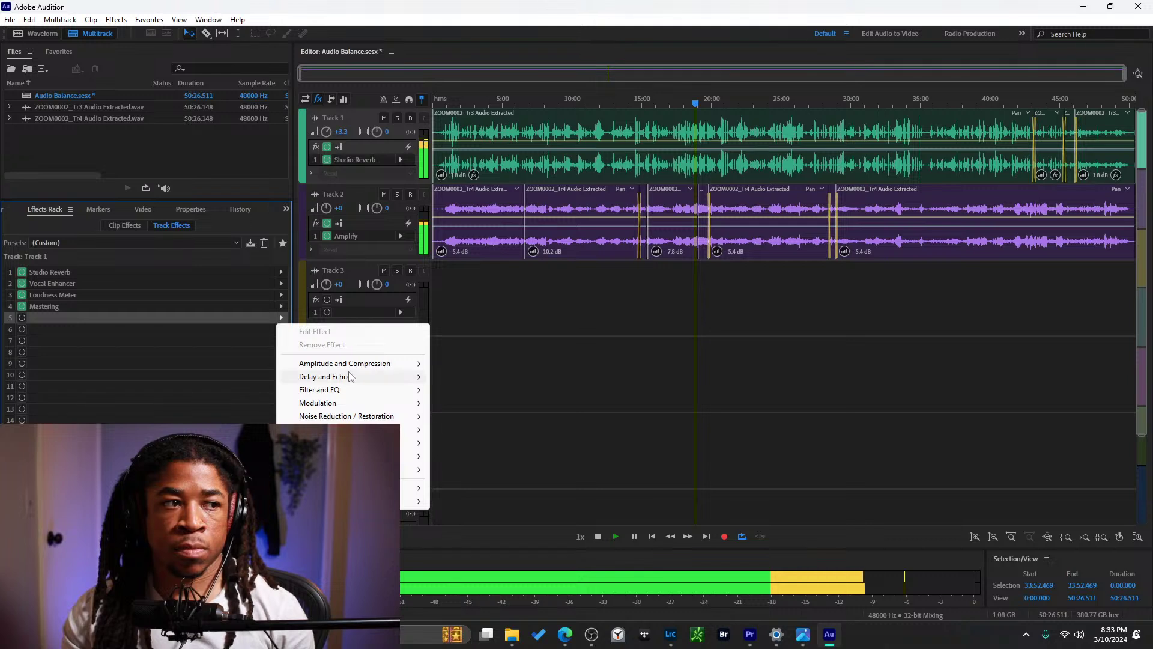
mouse_move(355, 364)
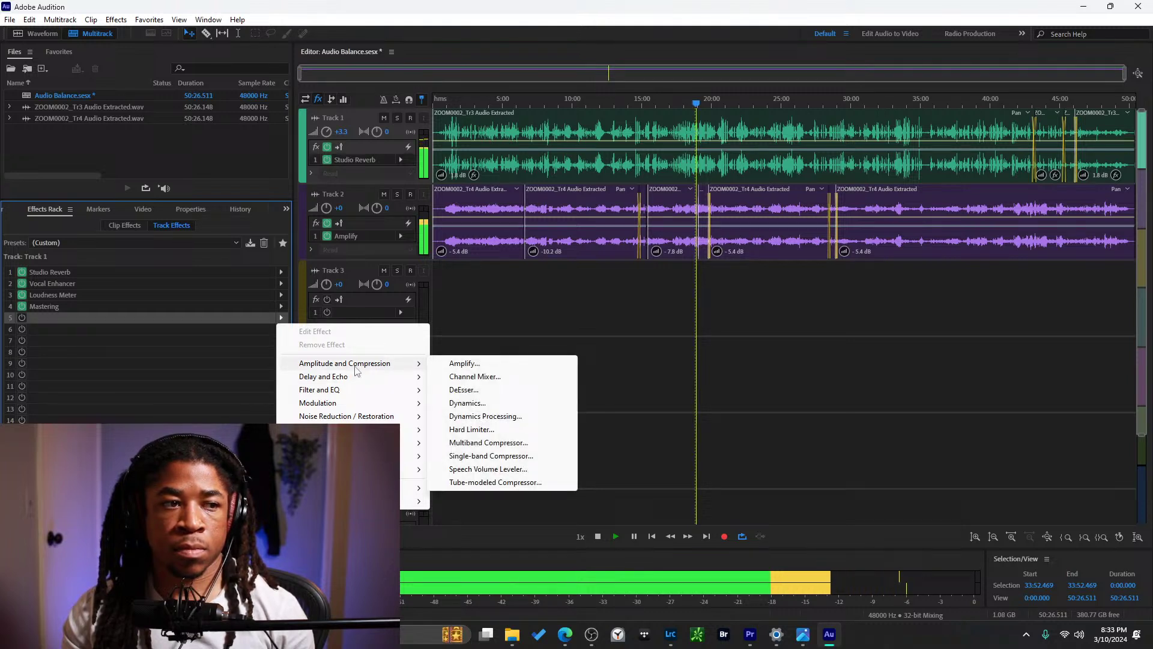
left_click(489, 405)
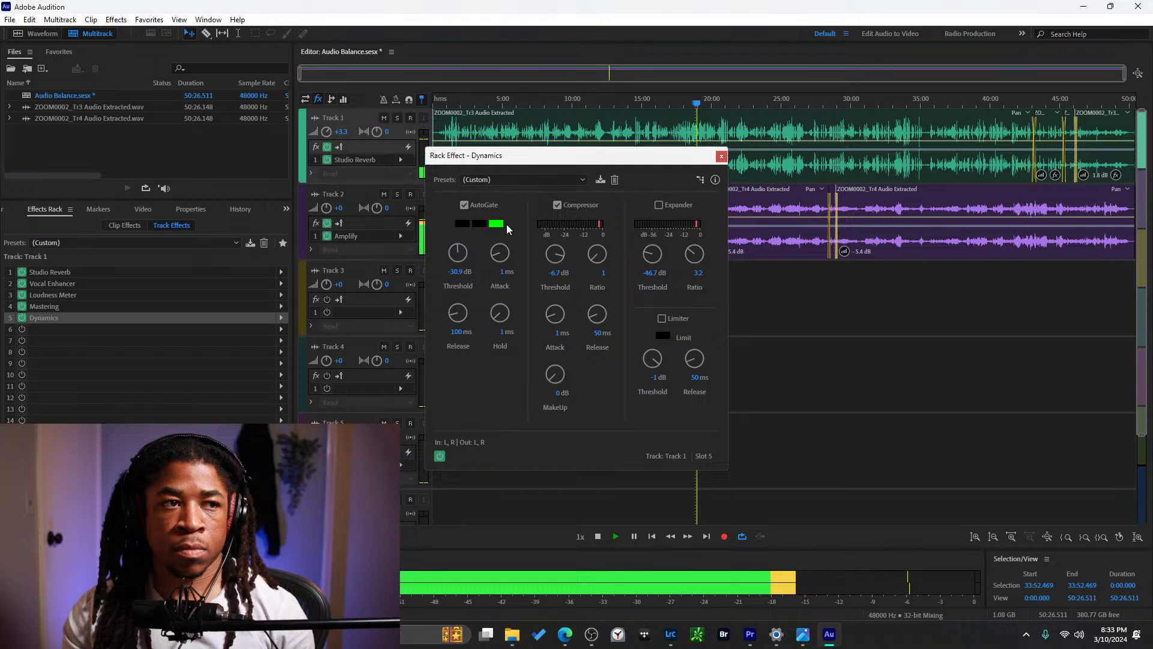
left_click(543, 180)
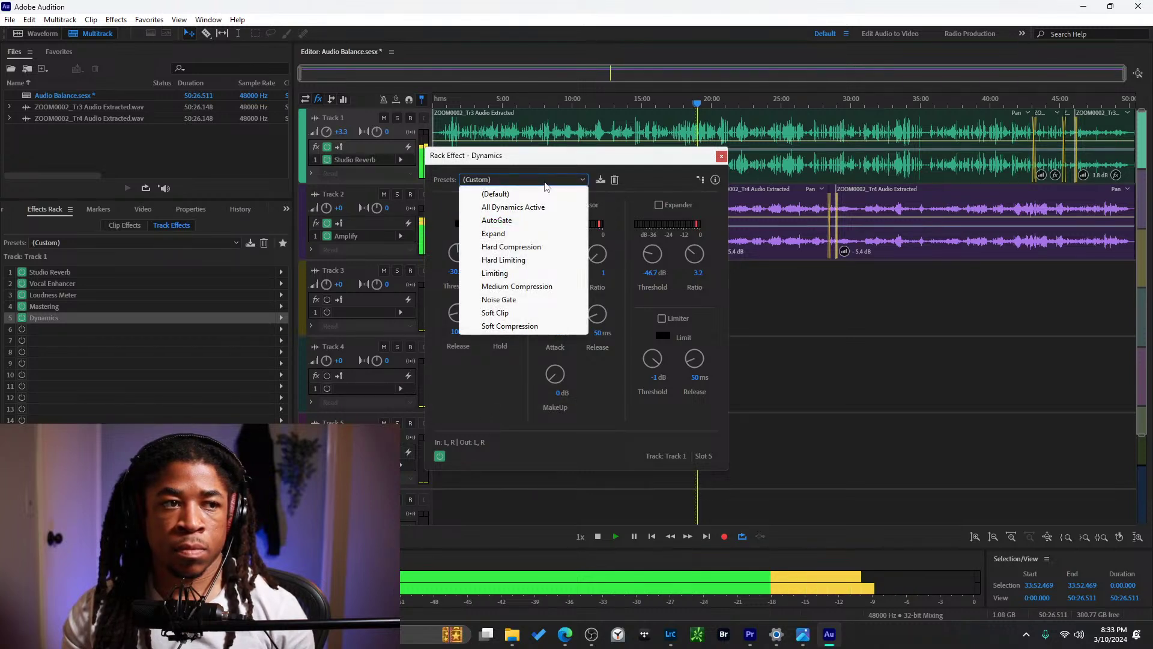
left_click(515, 313)
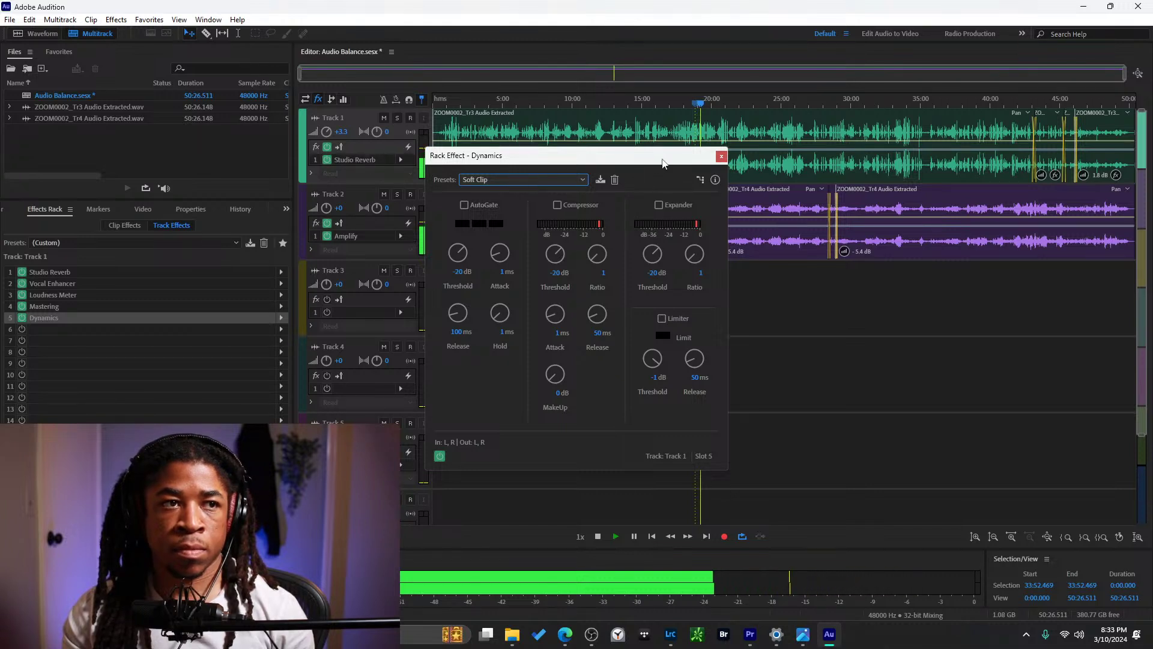
left_click(722, 158)
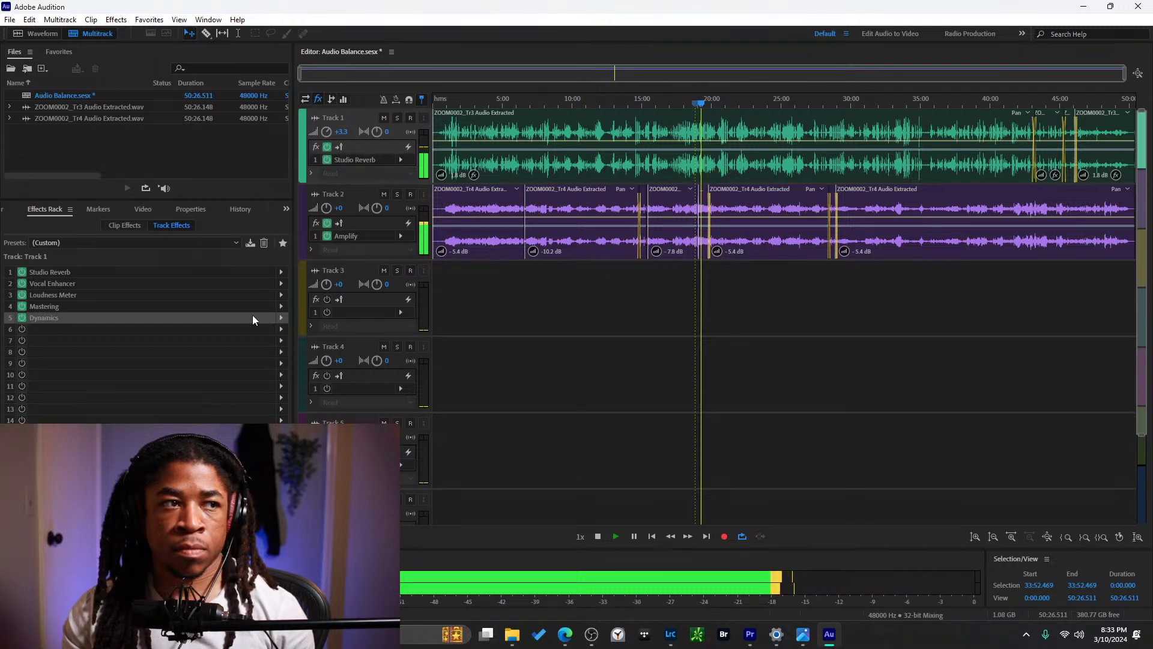
Bypass and remove the Dynamics effect in slot 5 of Track 1 to compare the sound, and restore it.
left_click(21, 319)
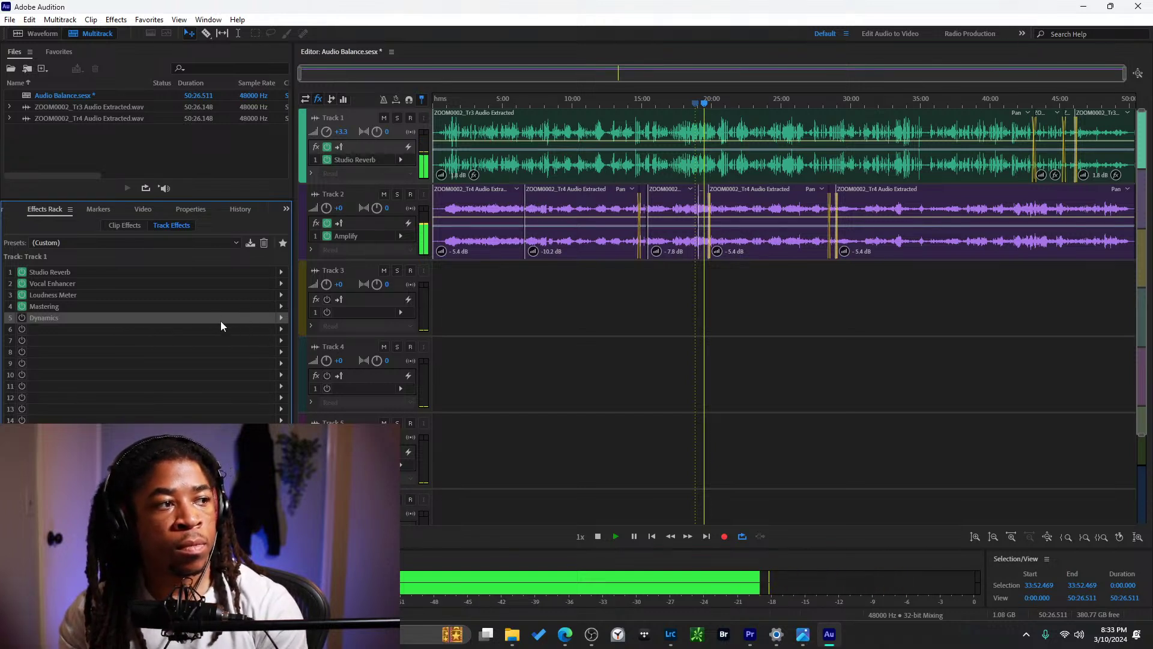
key("Delete")
left_click(283, 317)
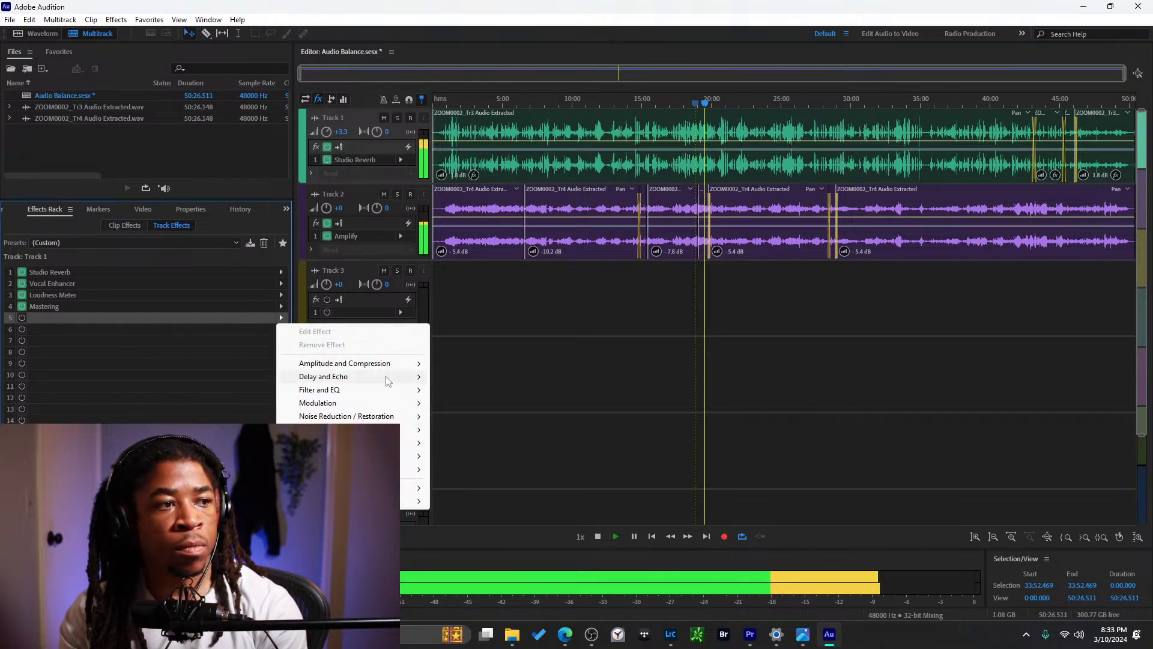
left_click(211, 334)
left_click(21, 318)
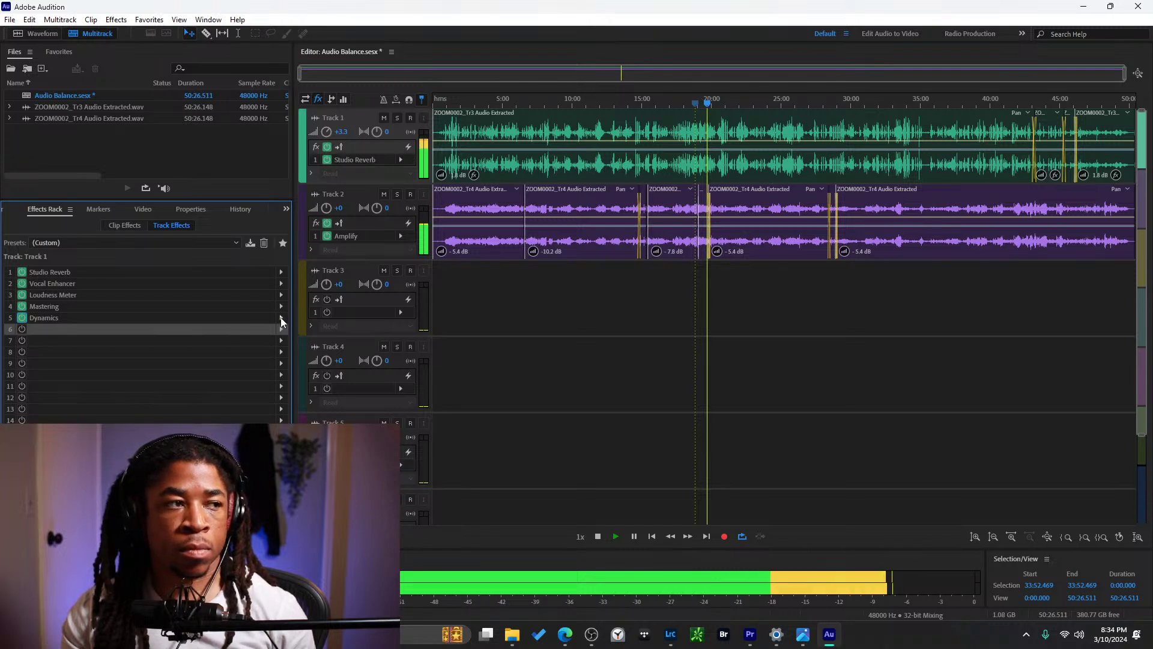
Try replacing Dynamics in slot 5 of Track 1 with the Automatic Click Remover, and undo the replacement.
left_click(281, 318)
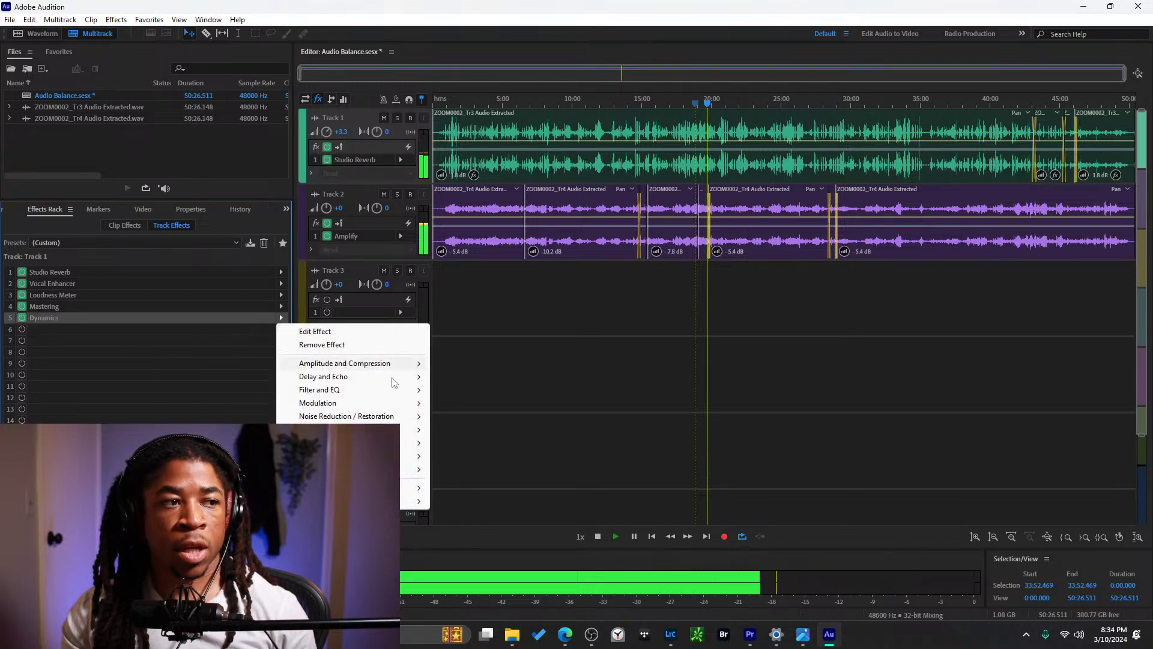
mouse_move(396, 417)
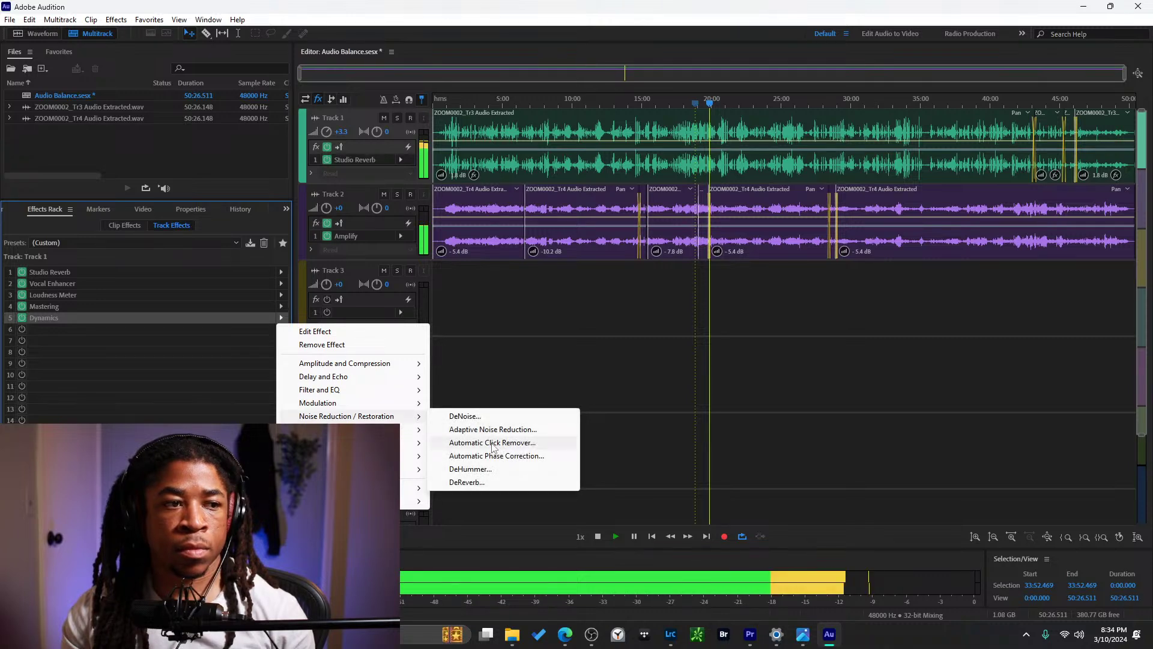
left_click(492, 443)
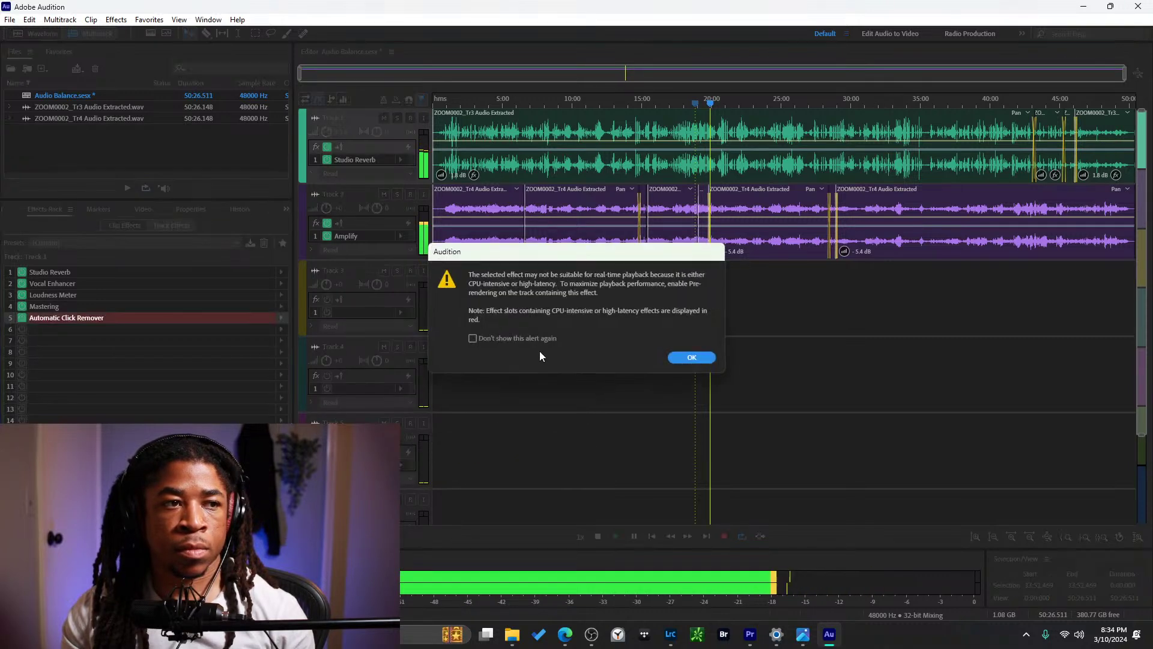
left_click(690, 359)
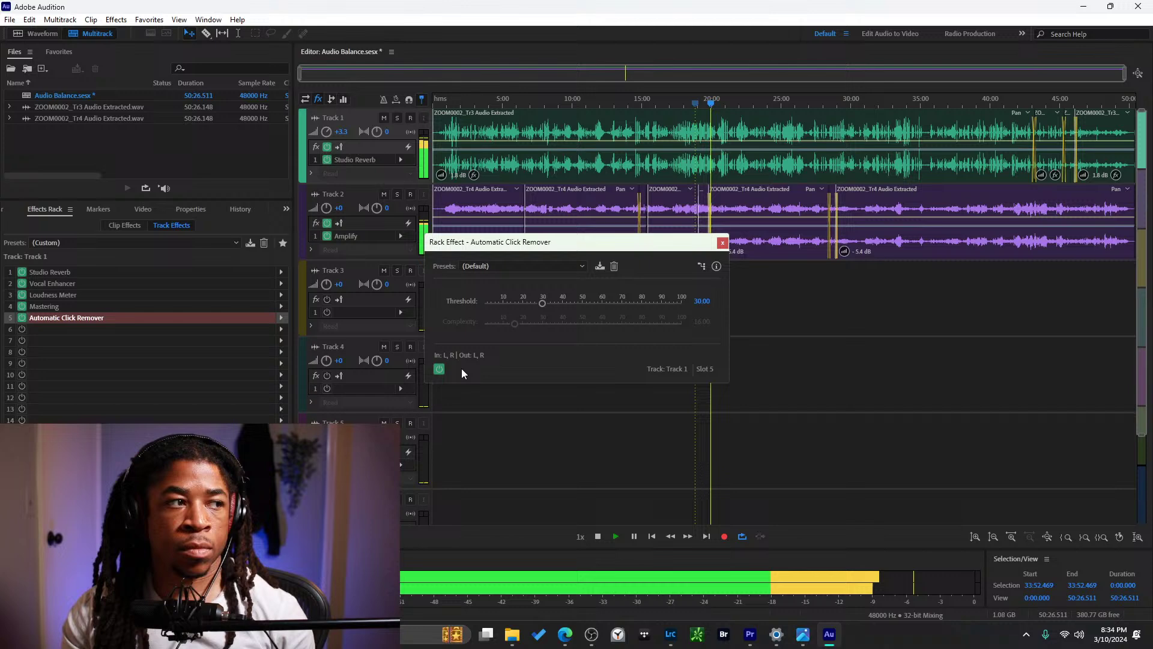
left_click(723, 243)
key("ctrl+z")
Add an Automatic Click Remover with default settings to slot 6 of Track 1 while the mix plays, and close its settings.
left_click(281, 329)
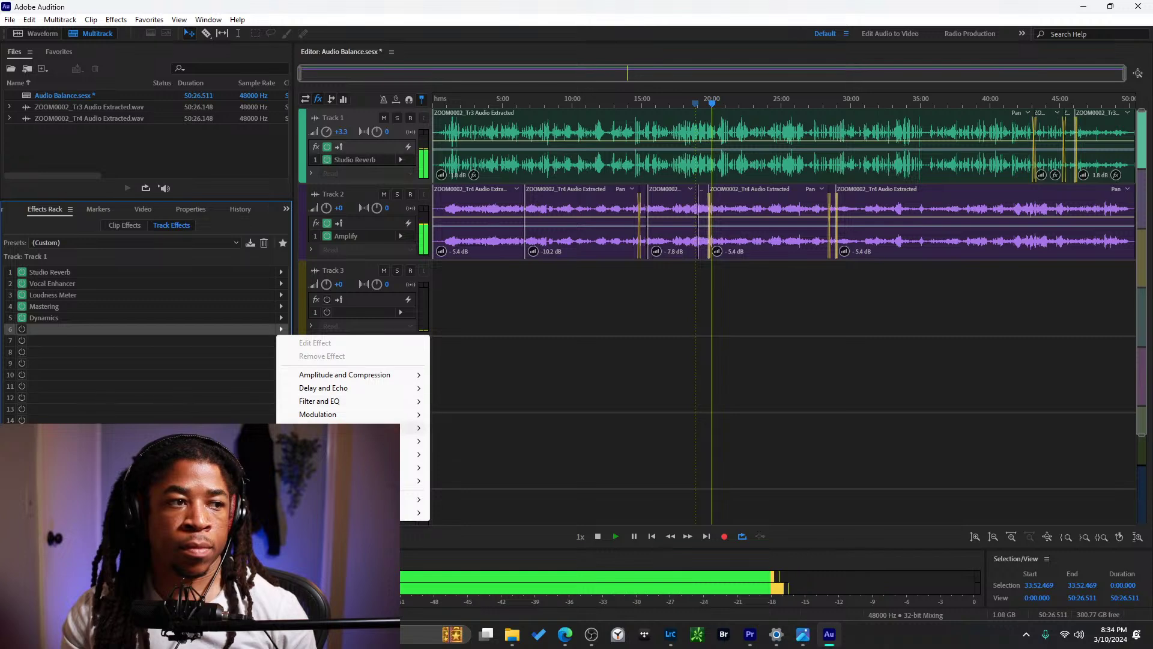
left_click(496, 454)
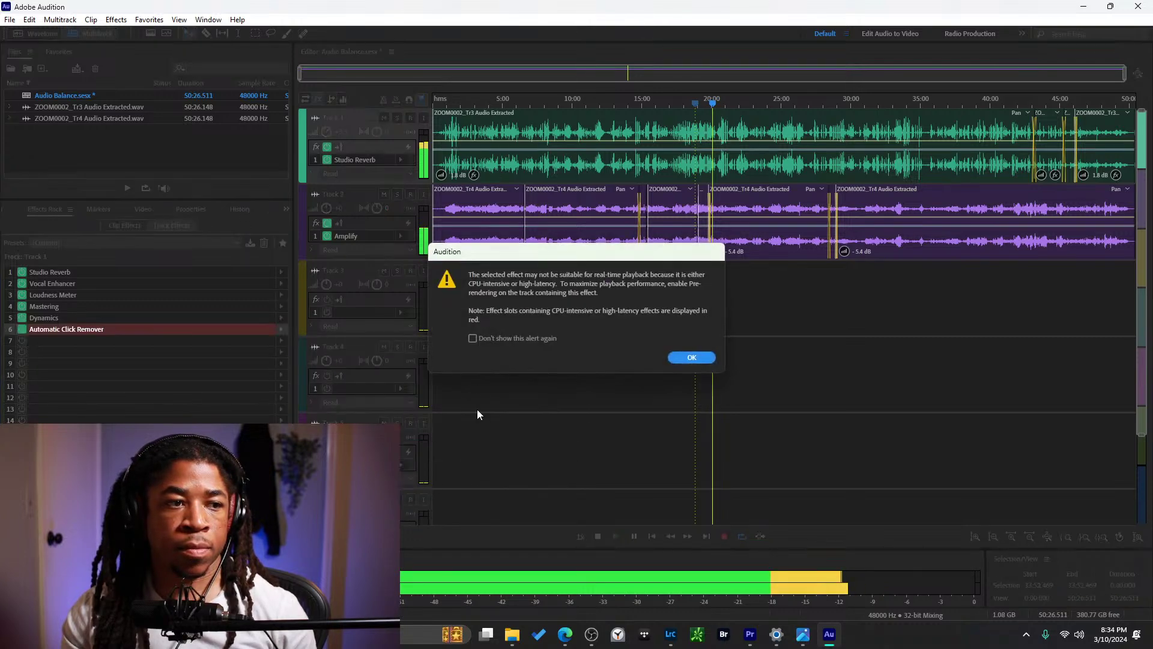
left_click(685, 357)
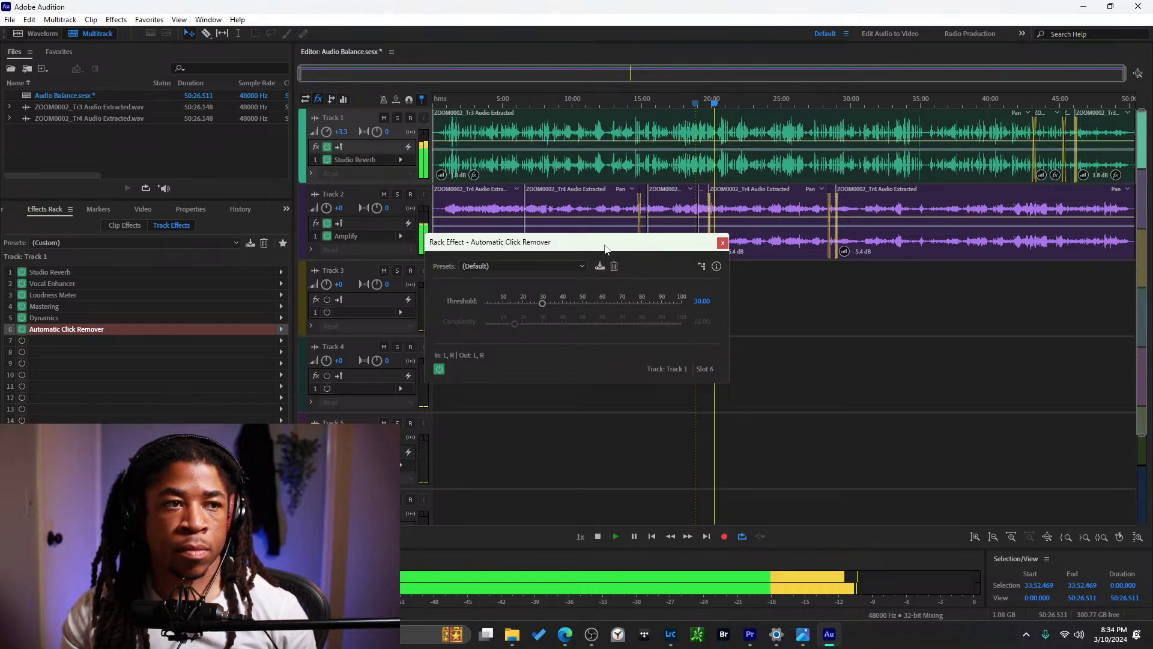
left_click(724, 243)
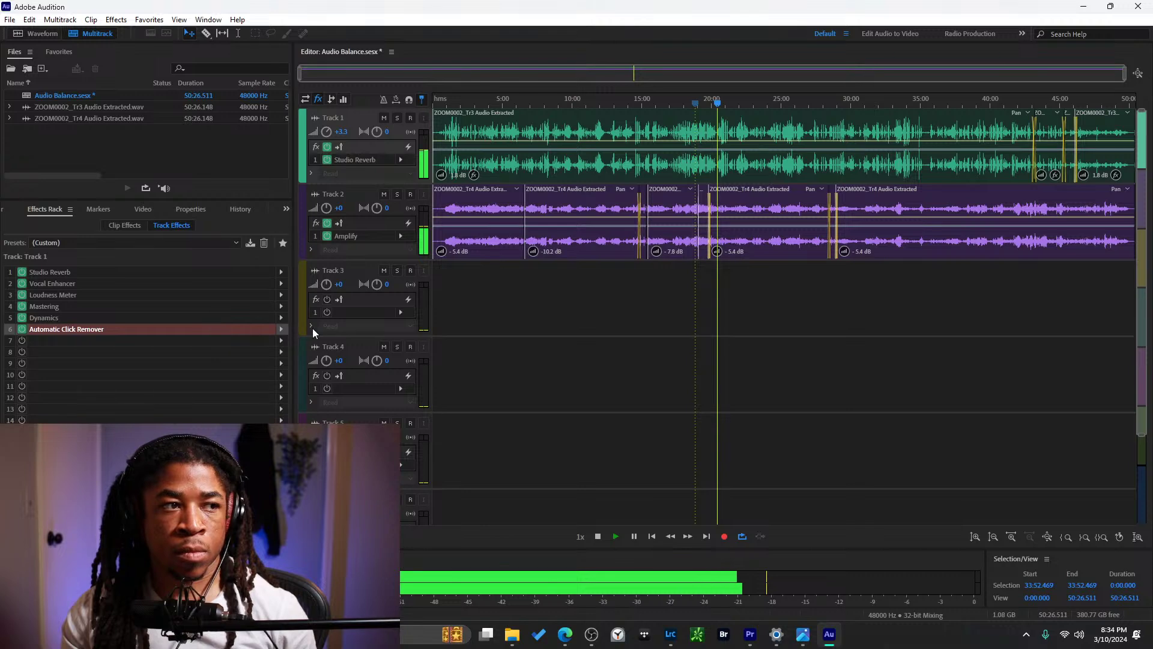
left_click(281, 351)
left_click(205, 351)
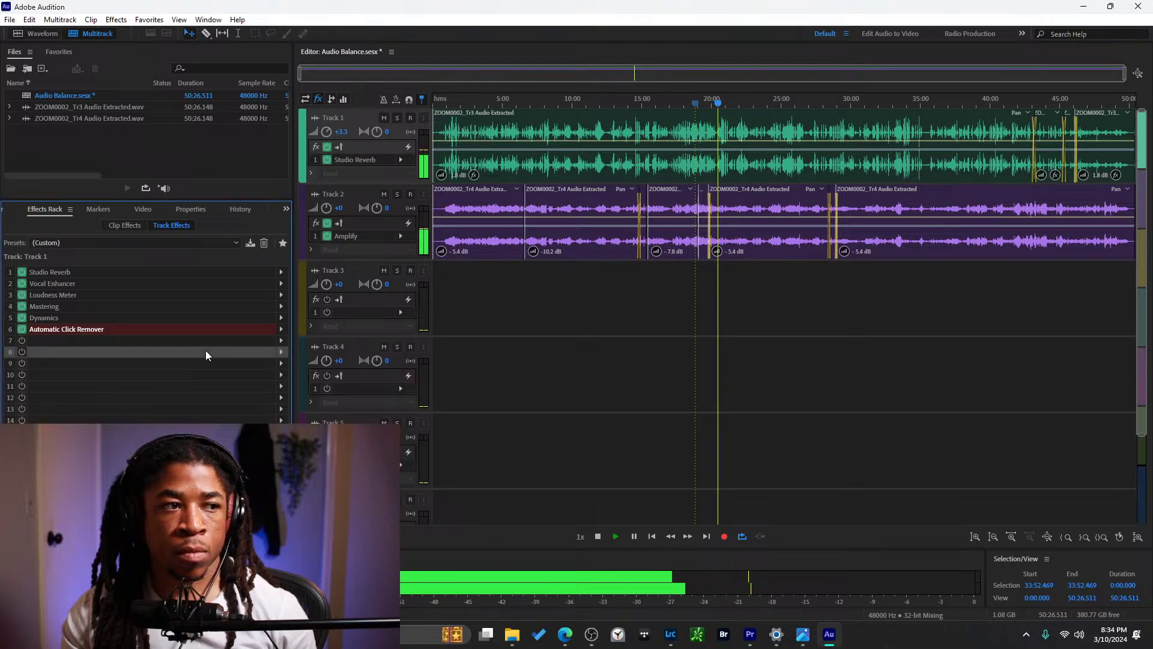
Bypass the Automatic Click Remover in slot 6 of Track 1 to compare the sound, and remove the effect.
left_click(68, 332)
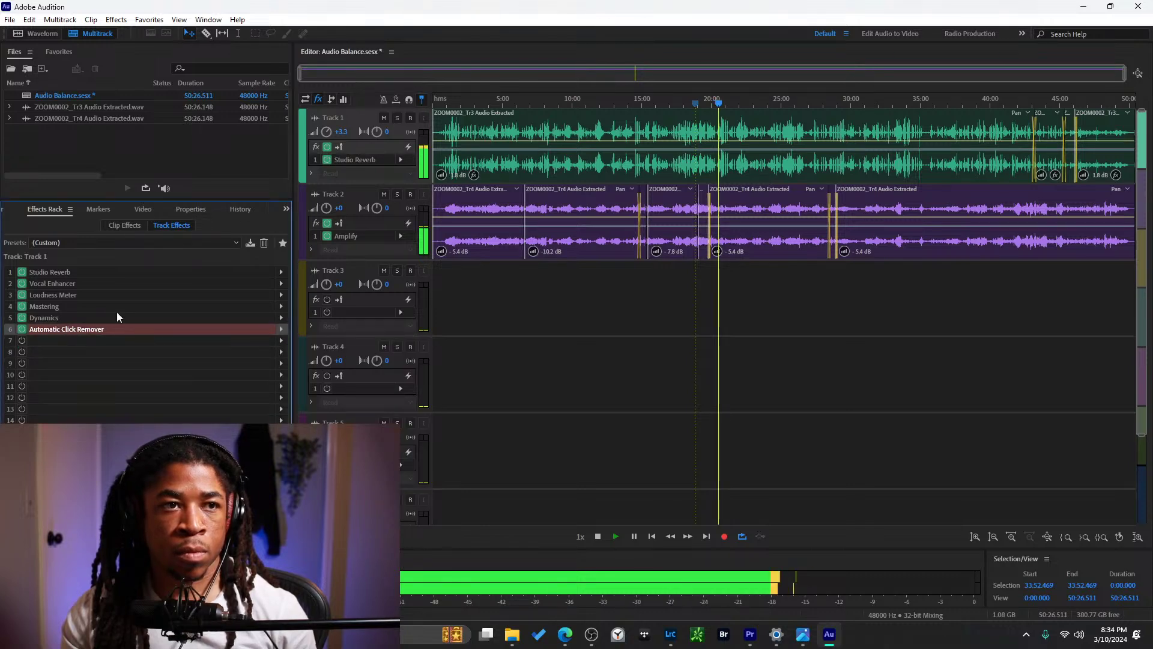
scroll(714, 167, "up", 3)
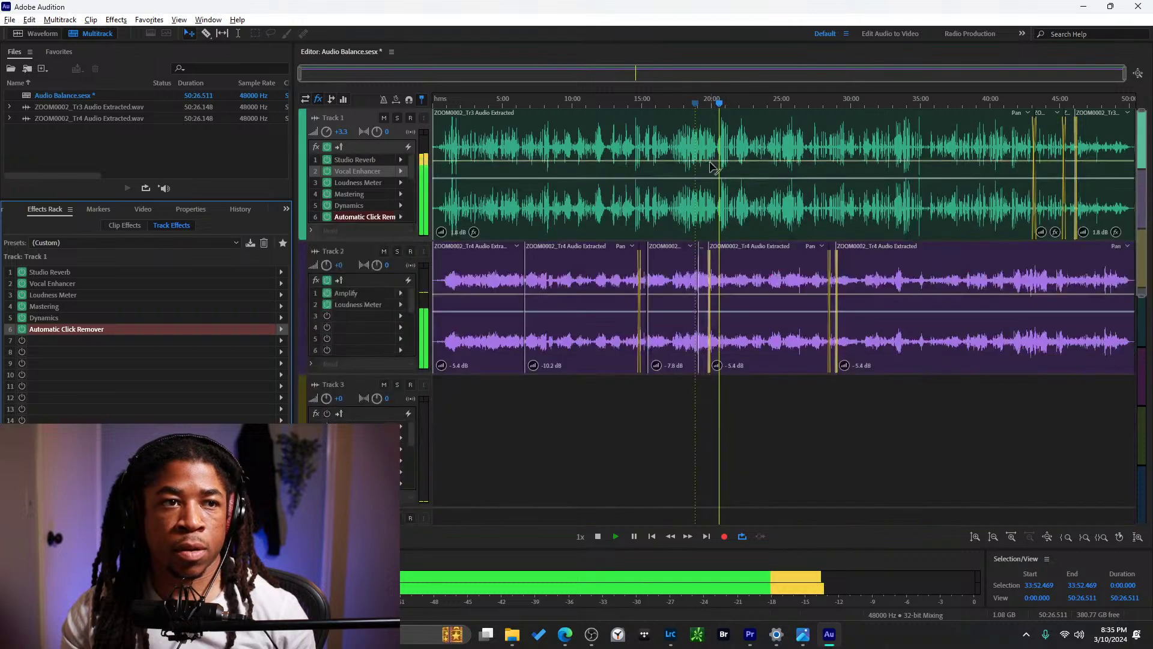
scroll(713, 167, "down", 1)
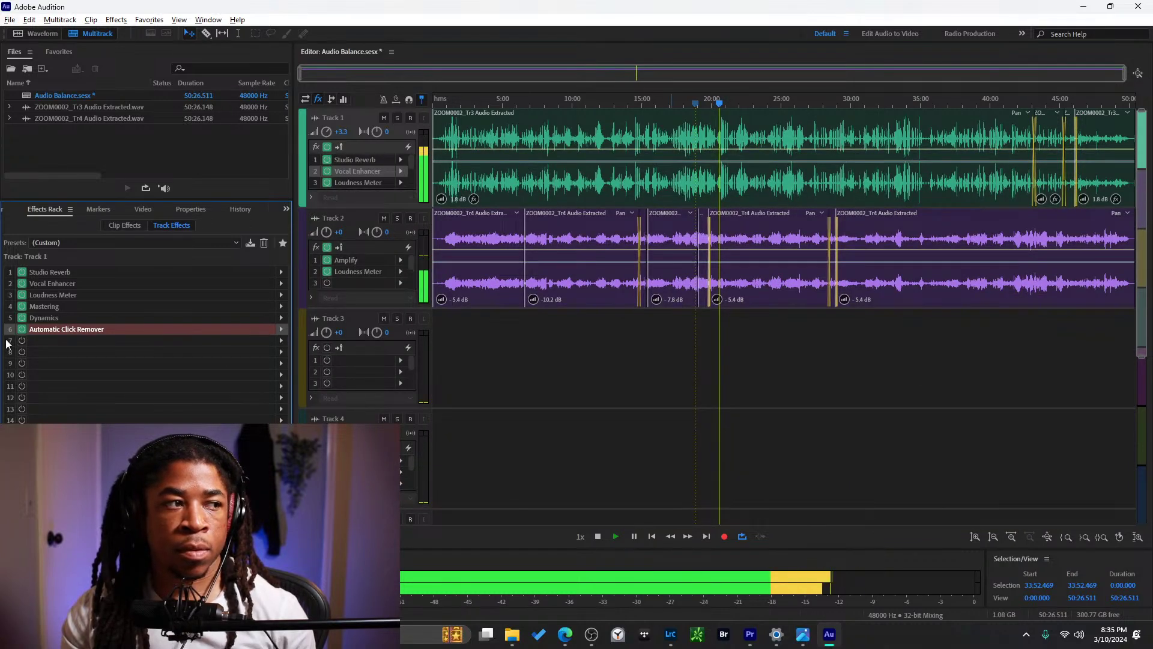
left_click(22, 329)
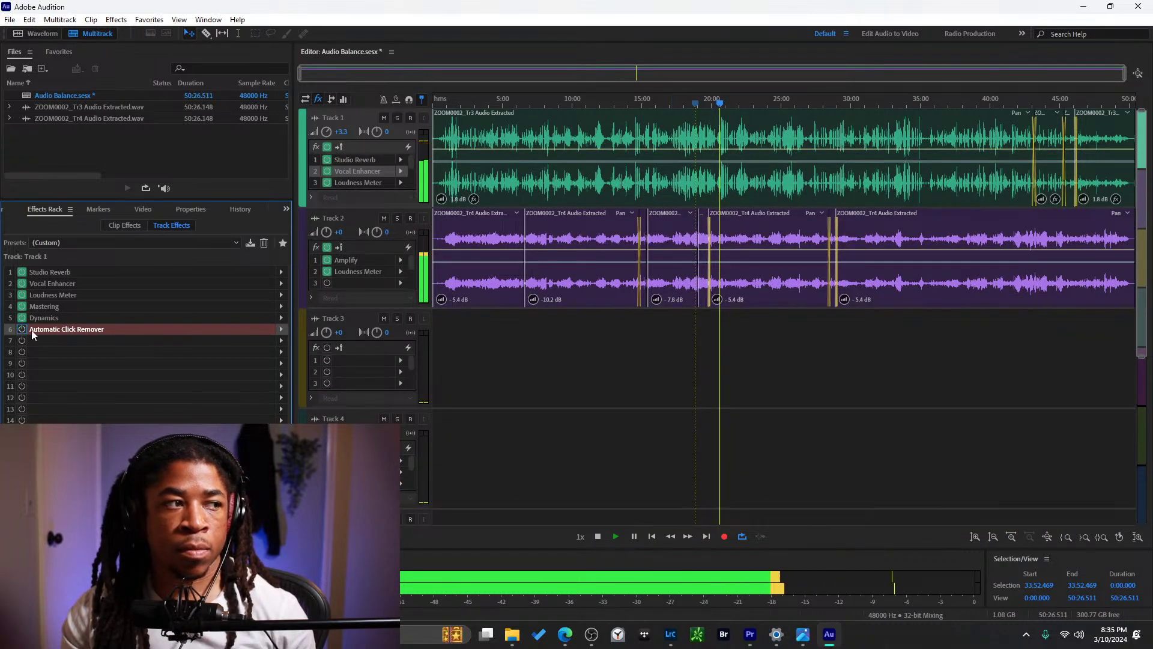
left_click(280, 329)
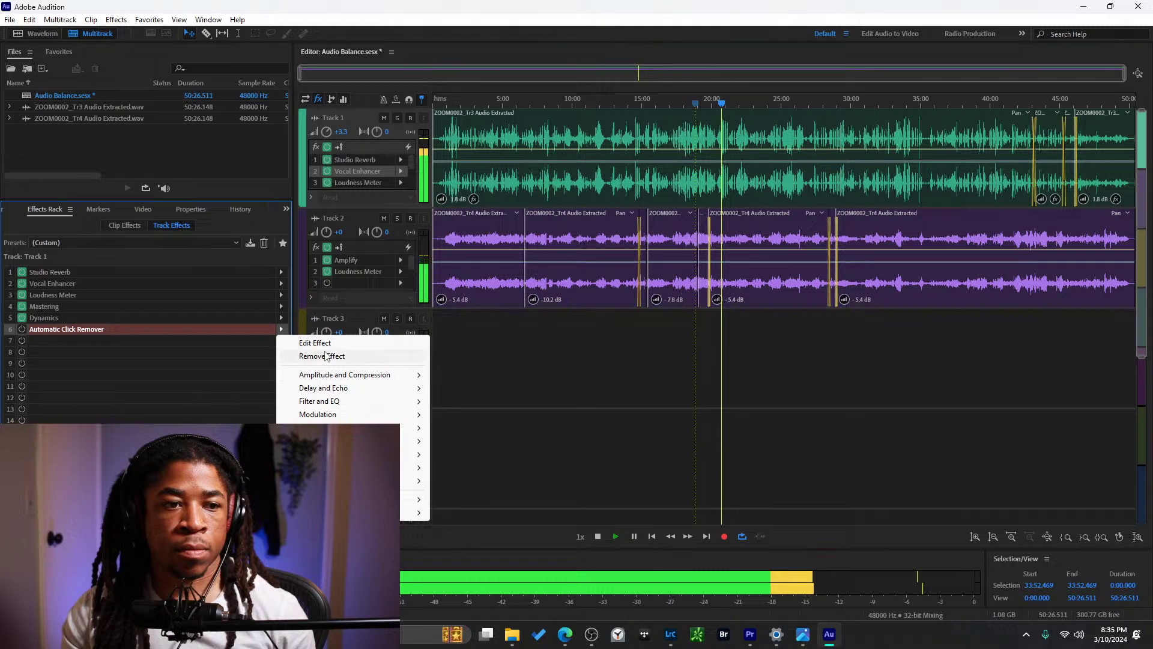
left_click(327, 360)
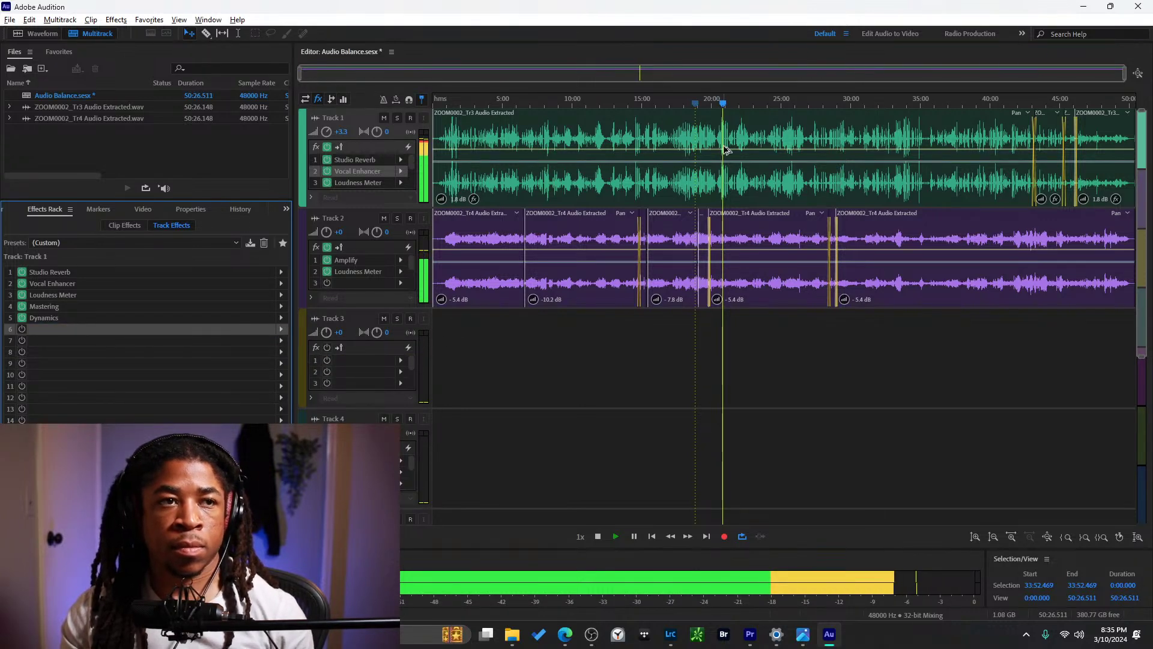
Split the long Track 1 clip with the Razor at about 20:35, just before the loud passage.
key("alt+r")
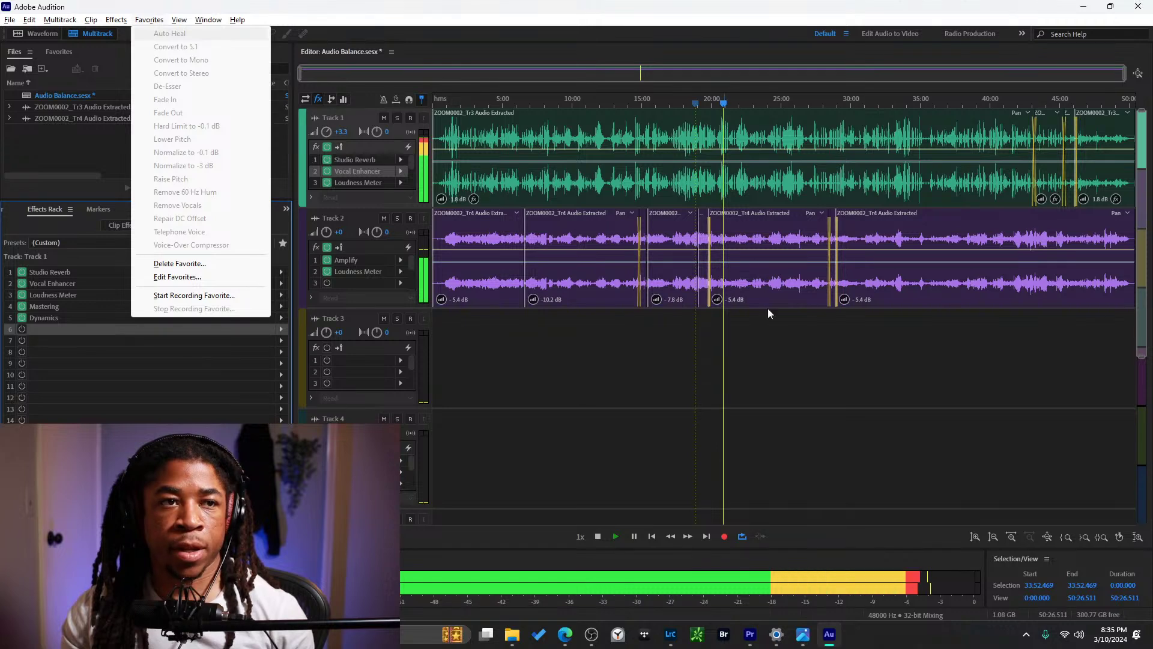
left_click(760, 340)
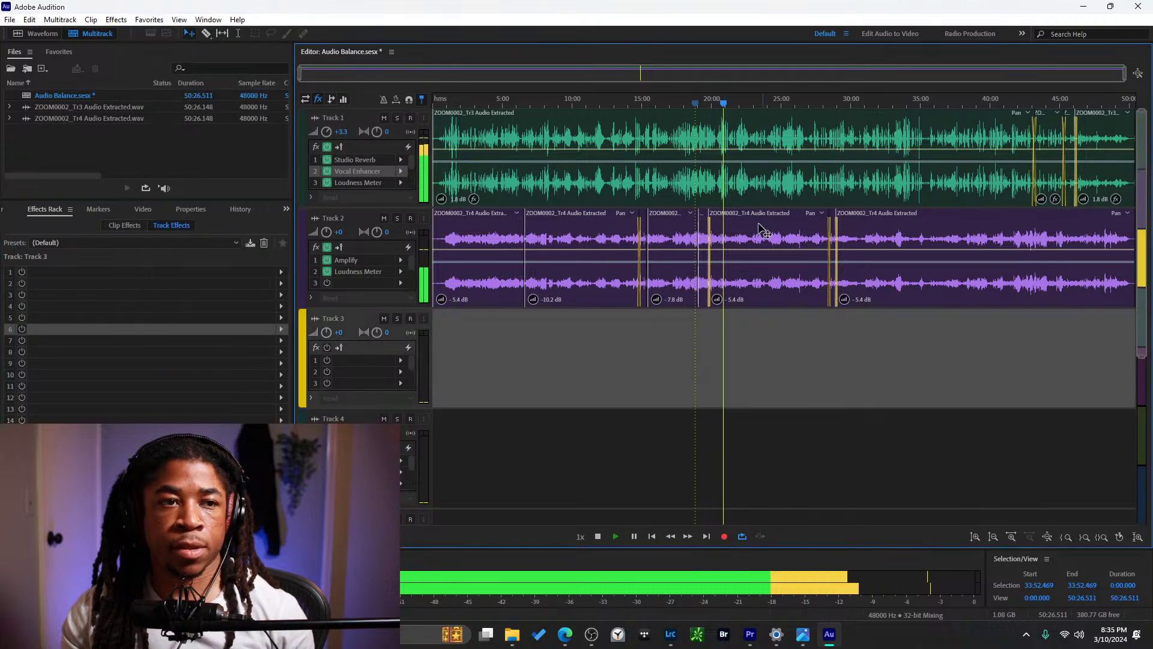
left_click(721, 127)
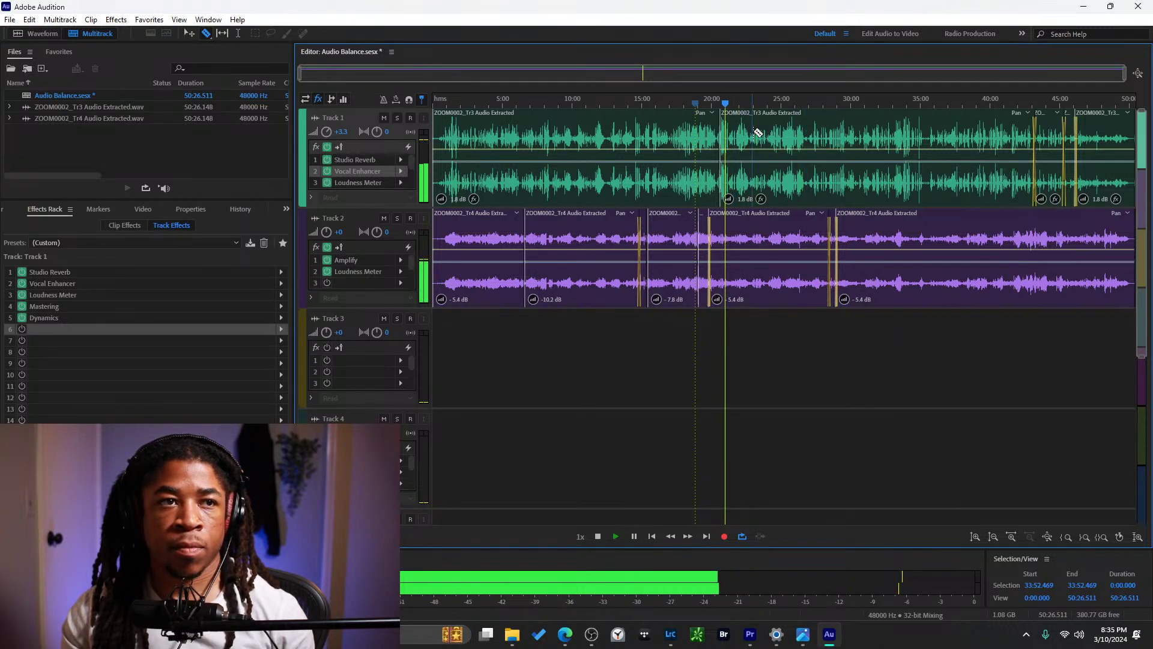
Play Track 1 from several points between about 20:40 and 21:30 to find where the loud passage ends.
left_click(733, 105)
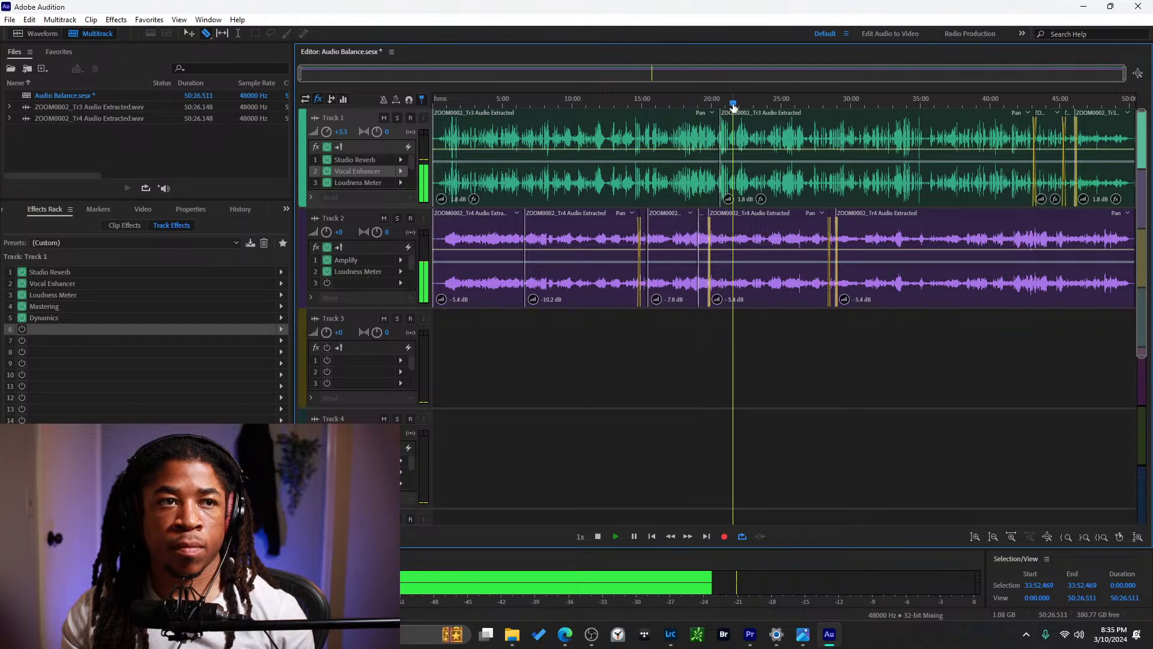
left_click(727, 104)
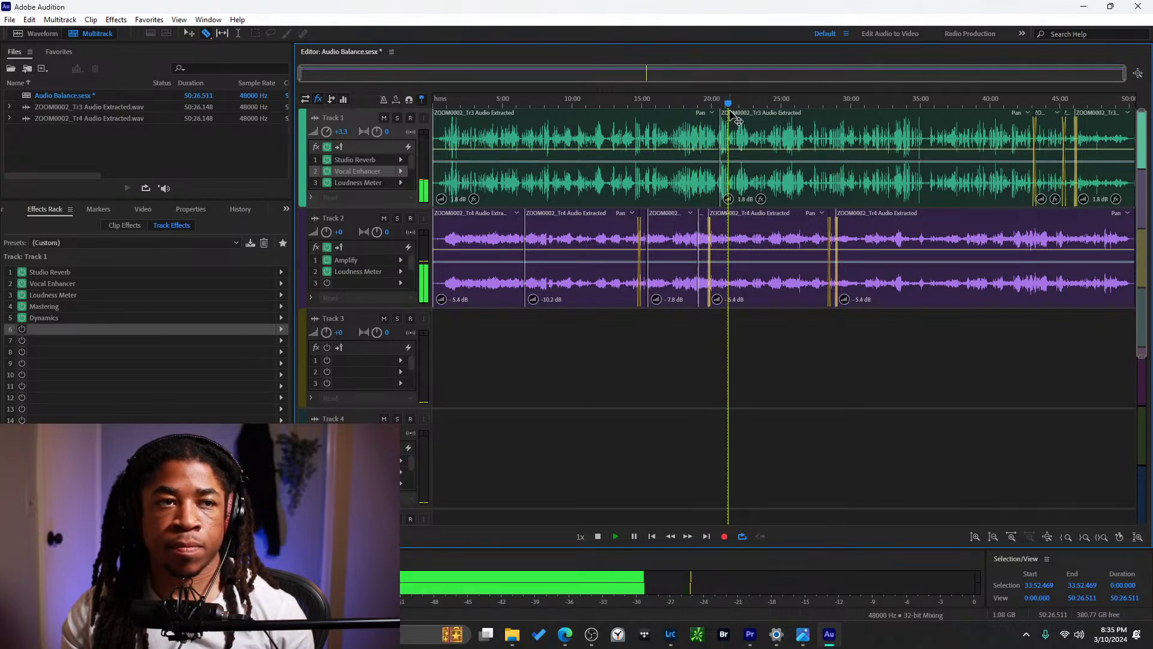
scroll(736, 108, "up", 6)
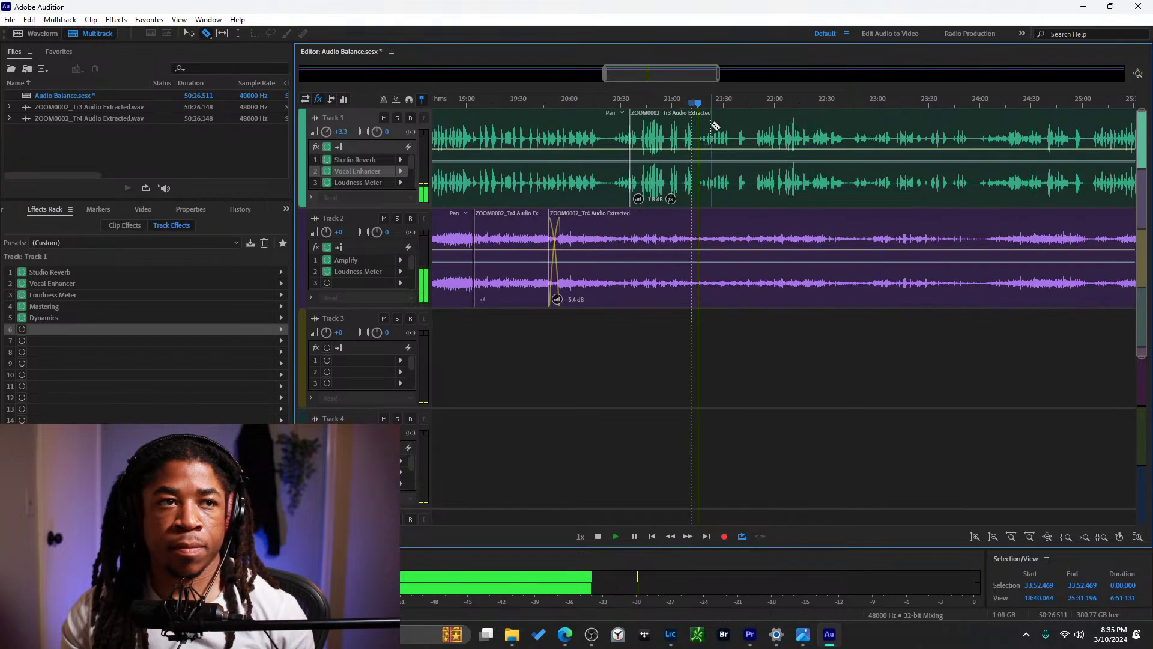
scroll(705, 95, "up", 2)
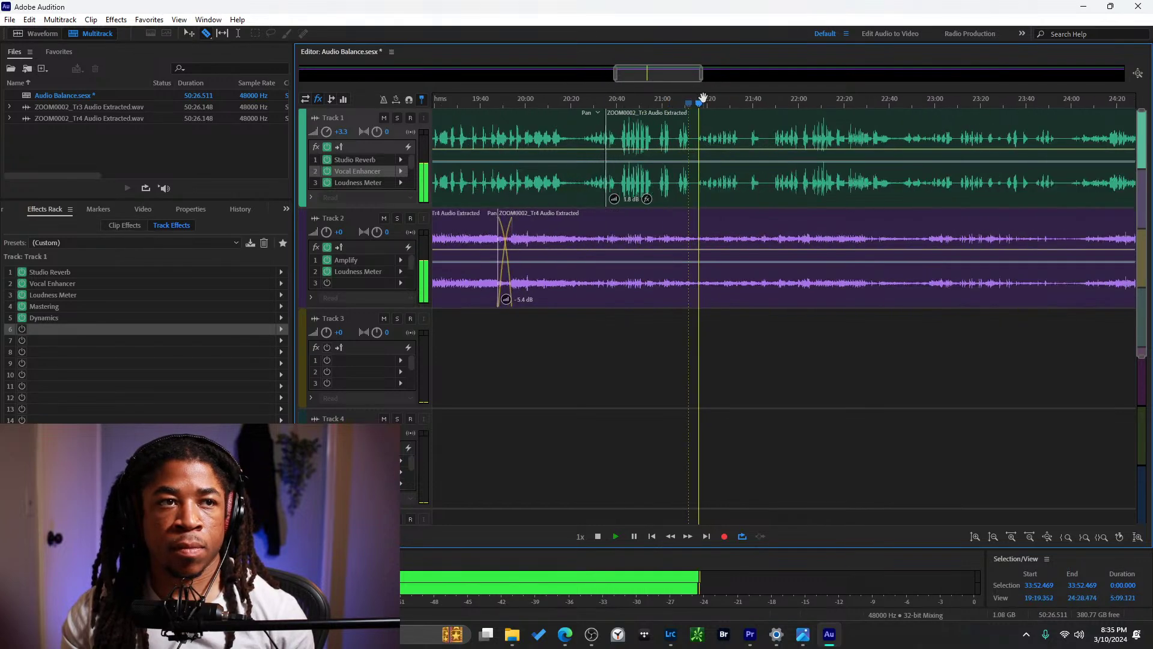
left_click(611, 101)
left_click(629, 101)
left_click(640, 102)
left_click(648, 103)
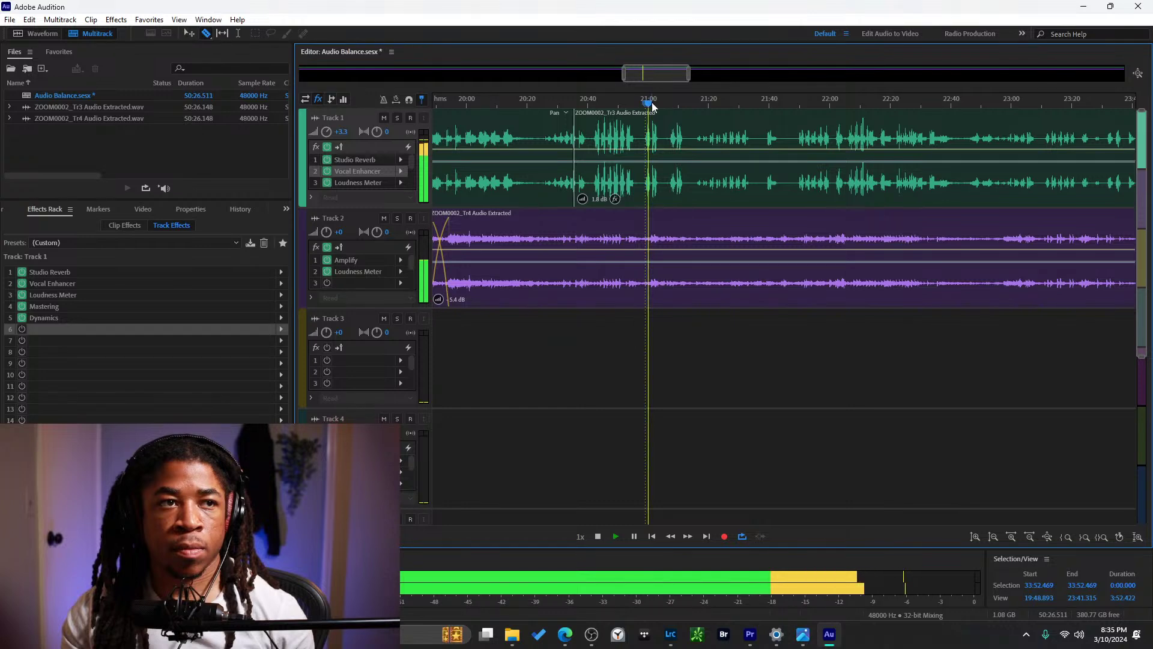
left_click(672, 103)
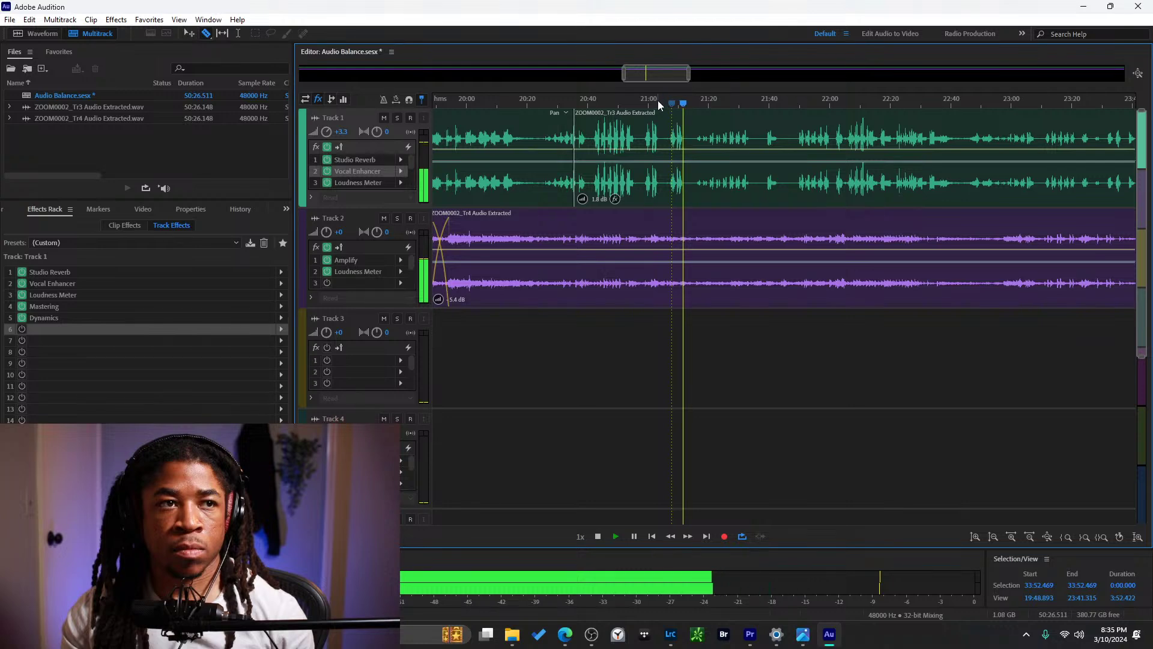
left_click(660, 102)
left_click(683, 104)
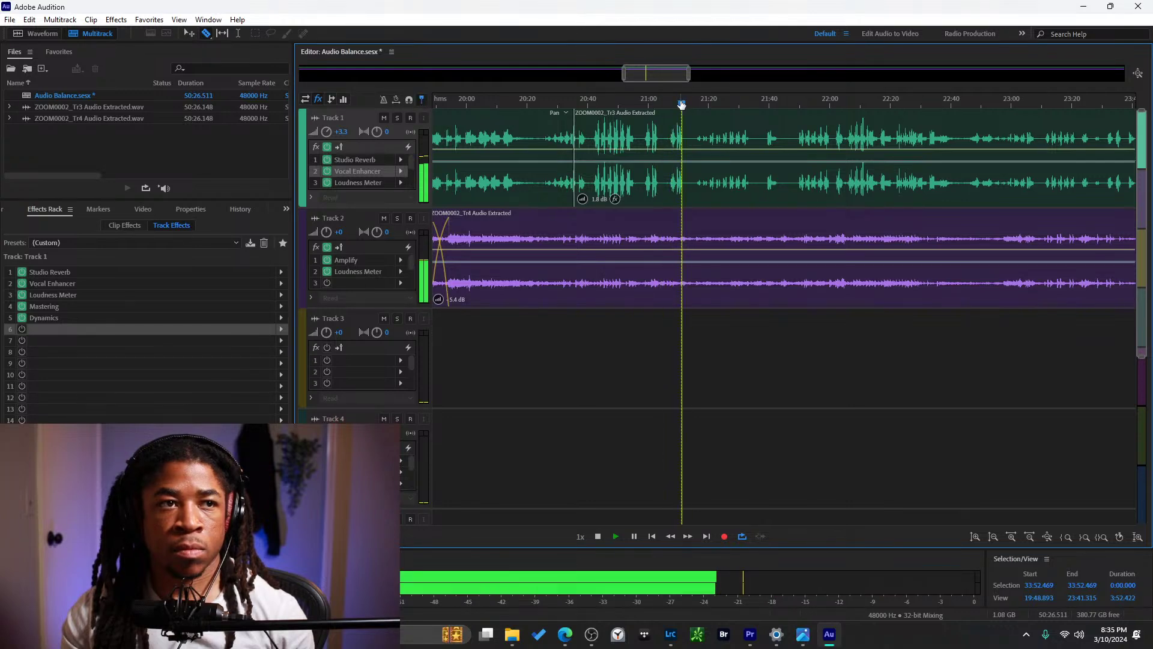
Stop playback and split the Track 1 clip at about 21:12, at the end of the loud passage.
key("space")
key("space")
key("space")
left_click(690, 125)
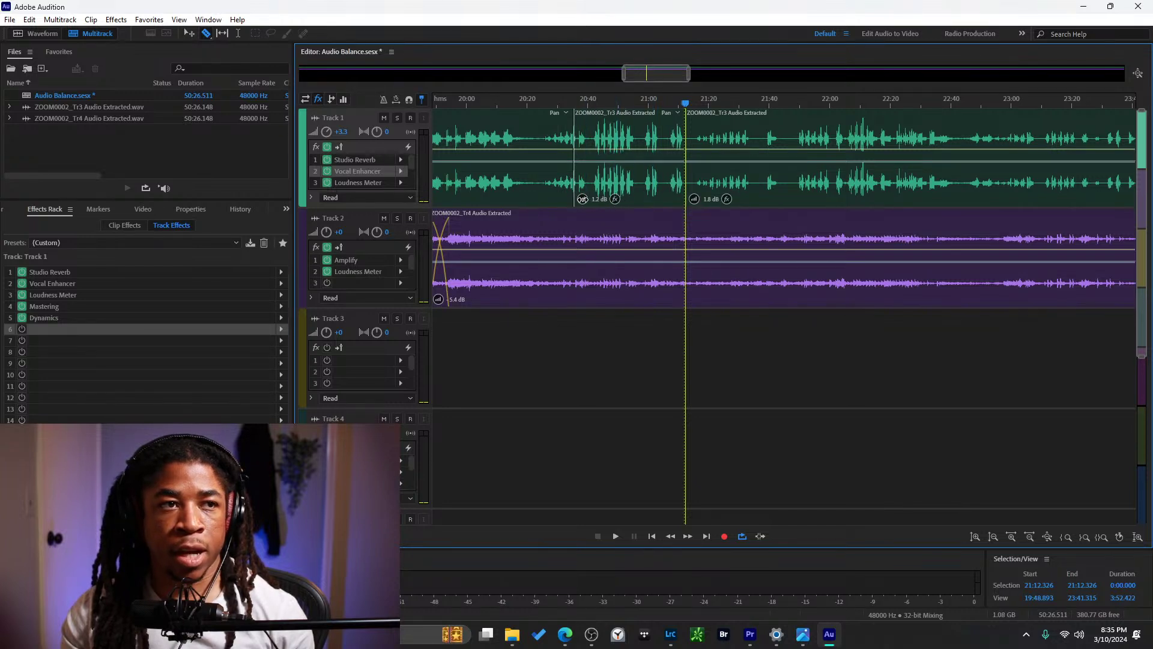
Lower the gain of the short Track 1 clip between the two cuts to 0.6 dB and play it from about 20:41.
left_click(592, 109)
key("space")
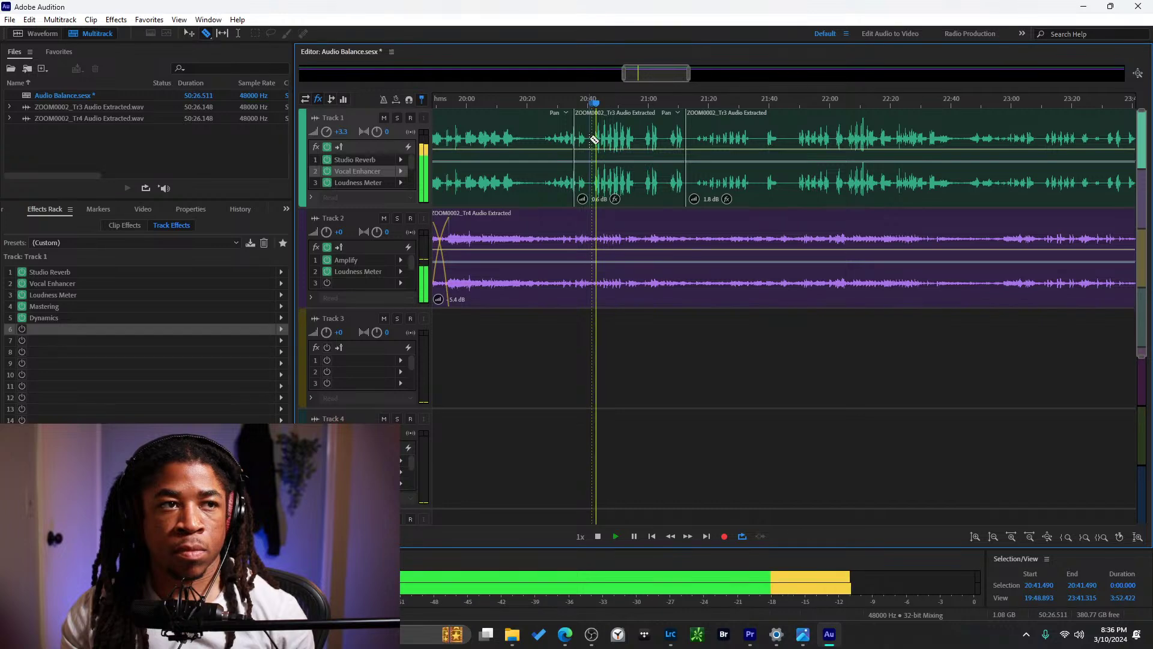
key("space")
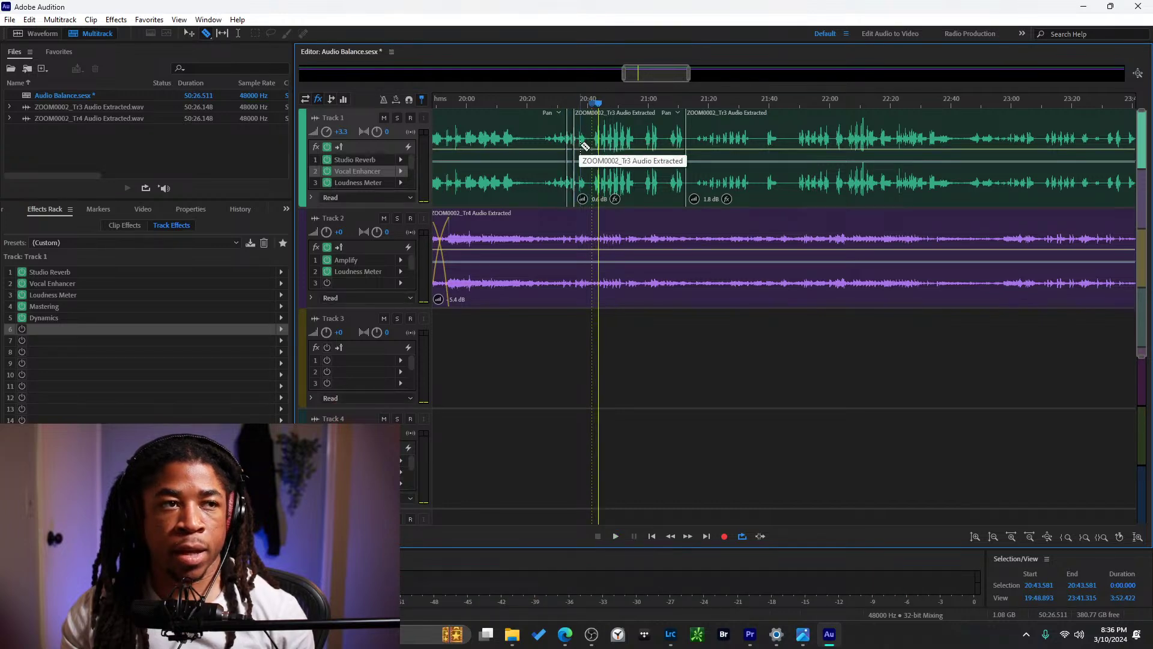
Extend the short Track 1 clip over its neighbours to create crossfades of about 3 s at its start and 4 s at its end.
left_click(582, 136)
left_click(581, 135)
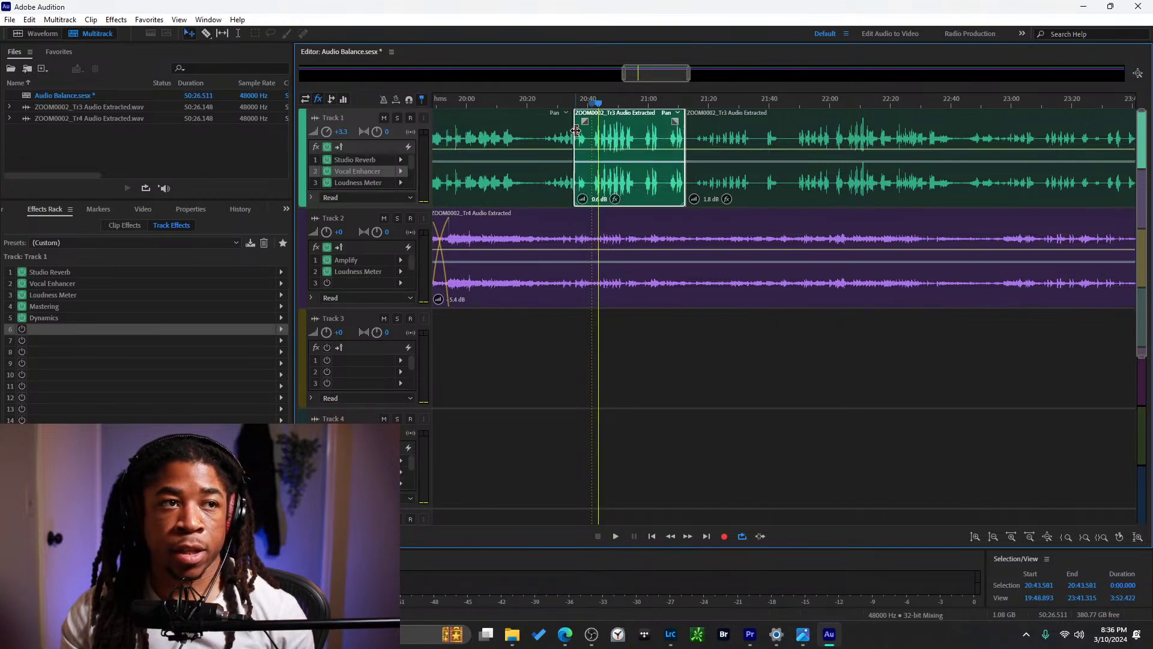
left_click_drag(574, 131, 572, 130)
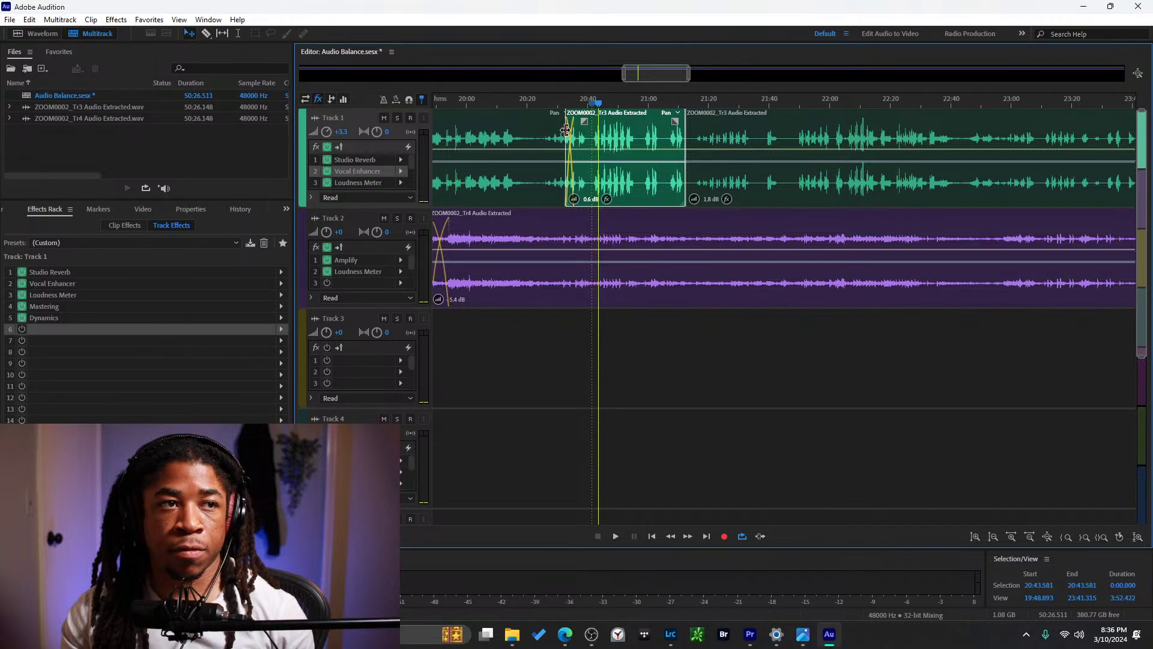
left_click_drag(684, 125, 694, 125)
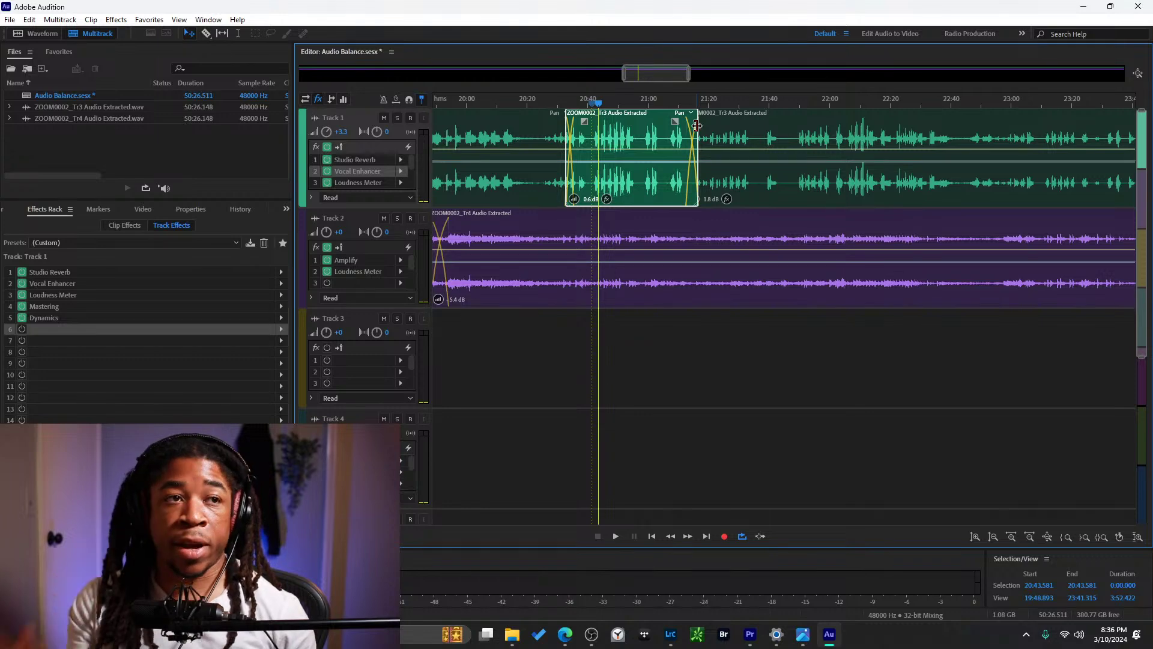
Add a Parametric Equalizer to slot 6 of Track 1's track effects.
scroll(655, 162, "down", 3)
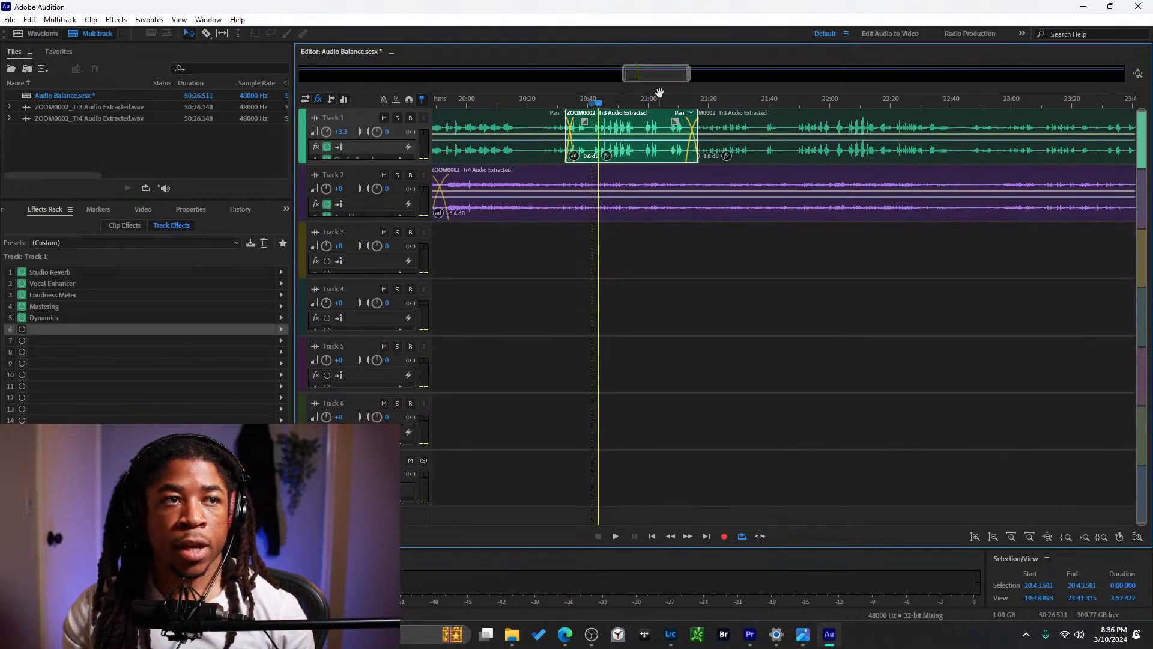
scroll(641, 115, "up", 3)
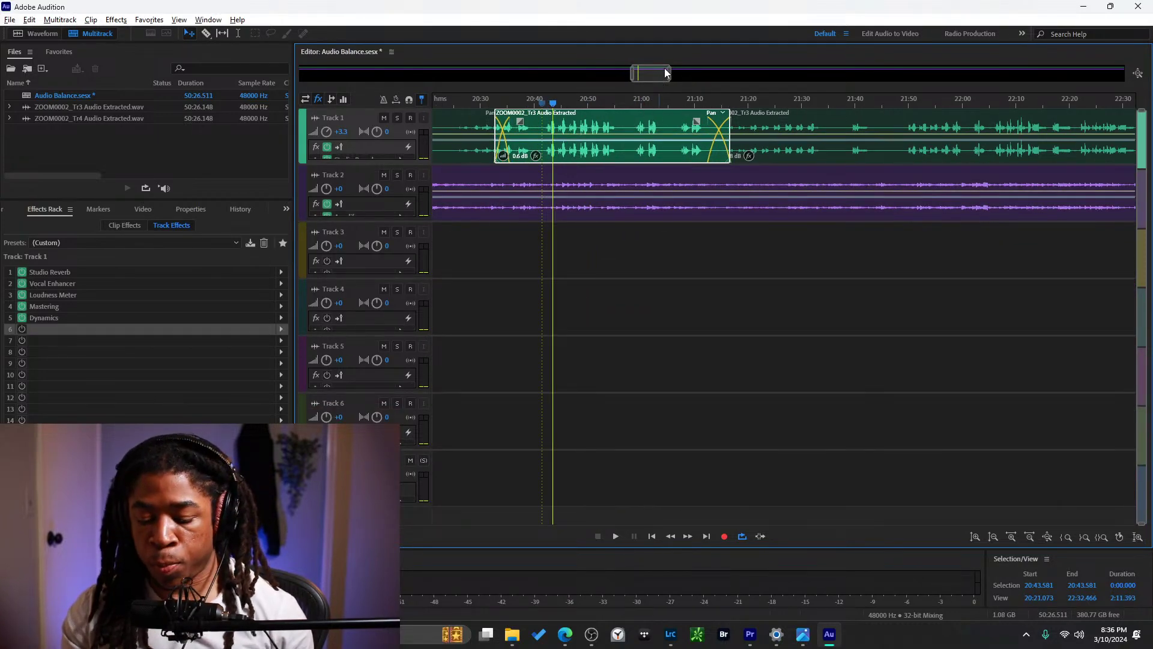
double_click(665, 74)
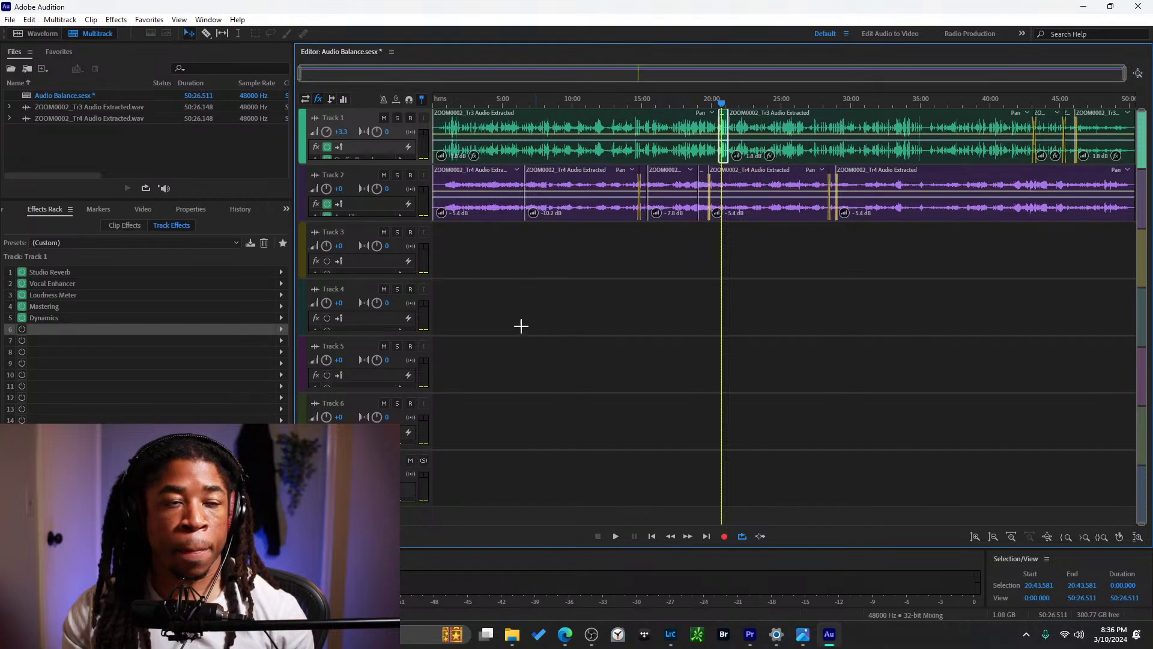
left_click(82, 330)
right_click(272, 329)
key("Escape")
left_click(281, 329)
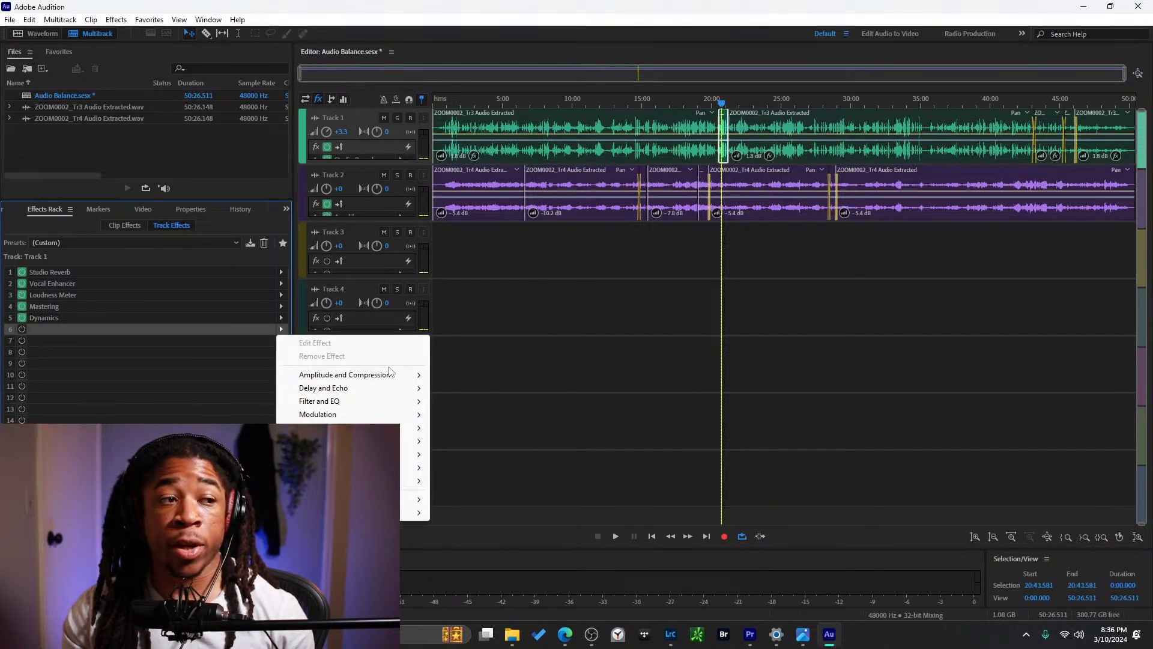
mouse_move(396, 378)
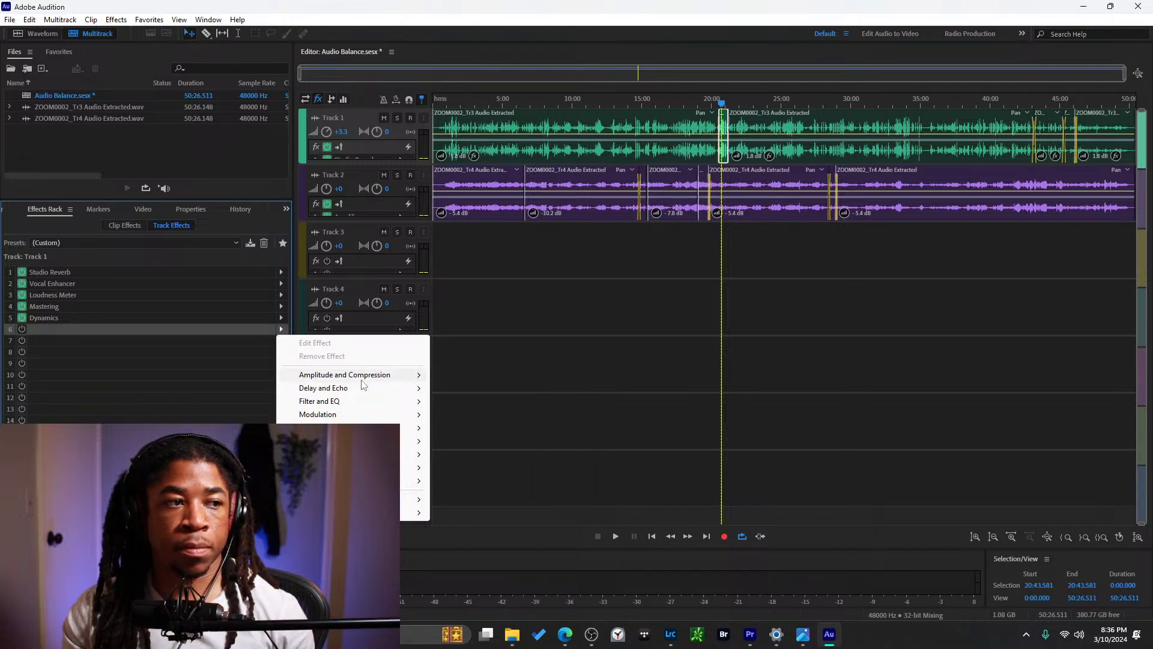
mouse_move(367, 401)
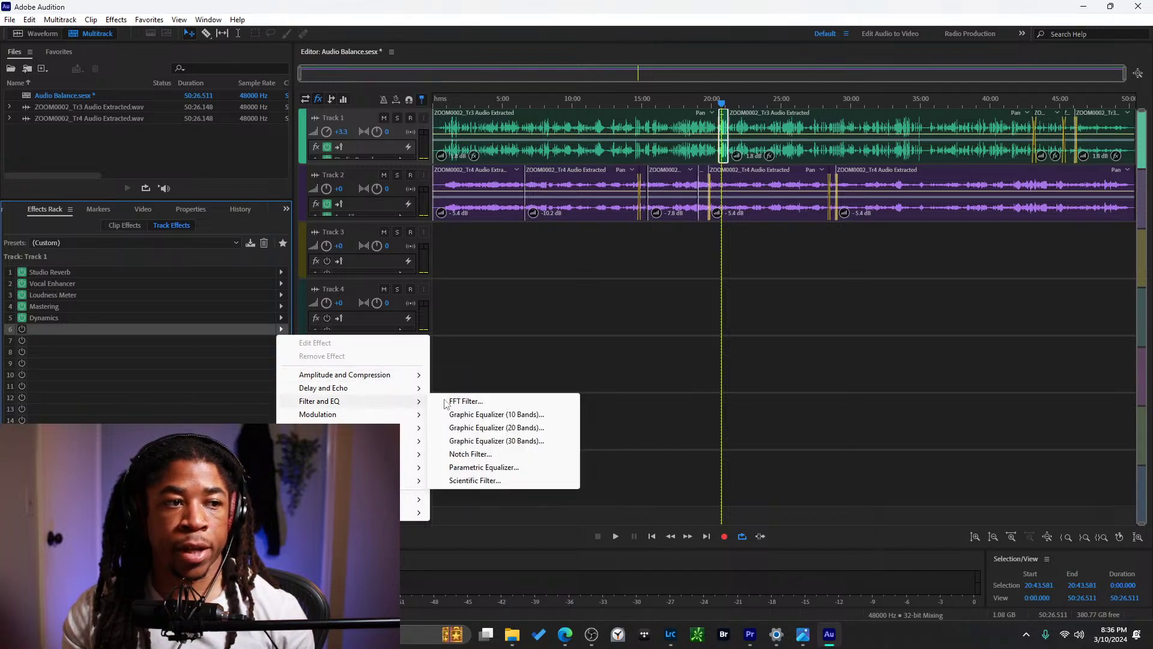
left_click(506, 467)
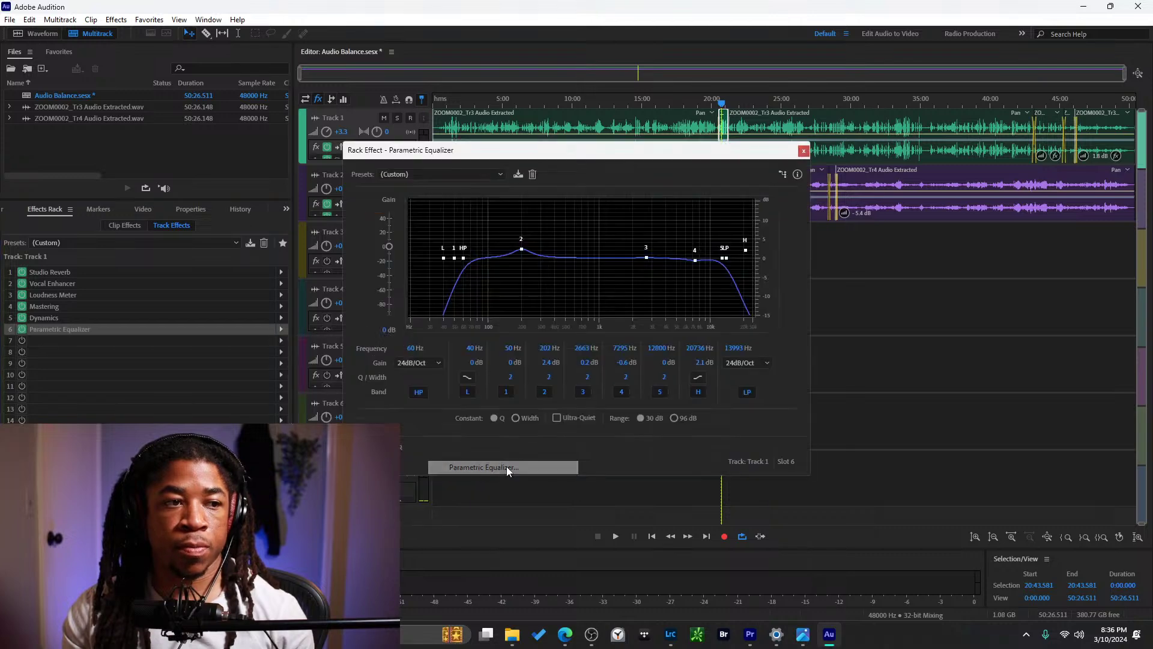
Apply the Vocal Enhancer preset to the Parametric Equalizer and play the session from about 20:43 and from about 16:00.
left_click(452, 173)
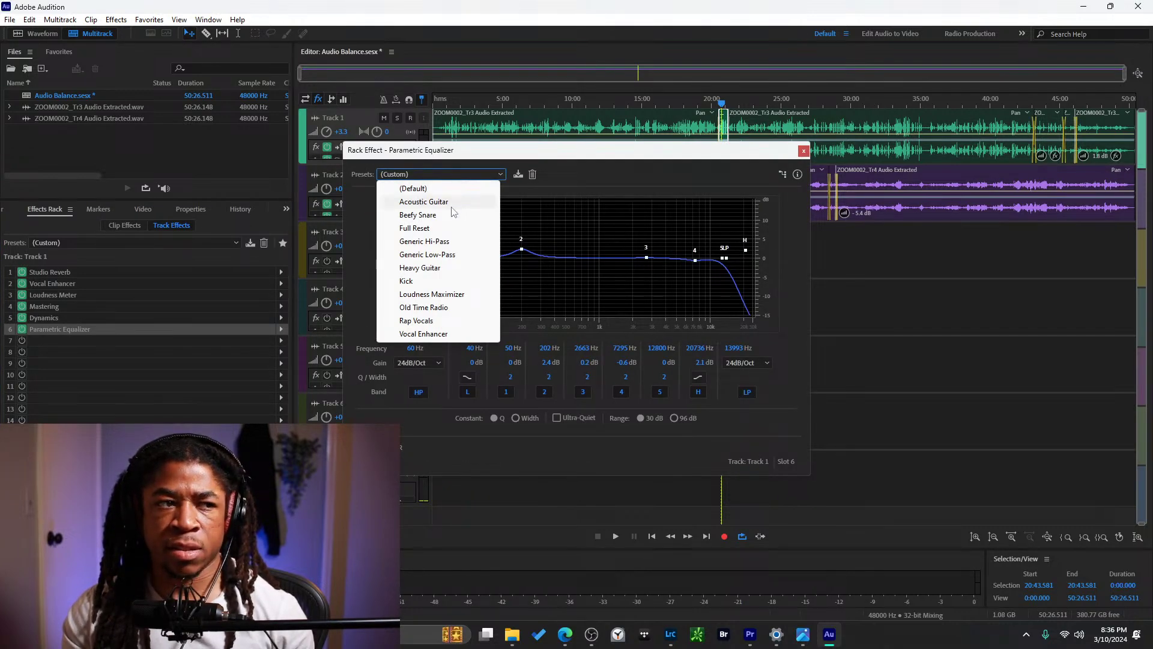
left_click(445, 334)
key("space")
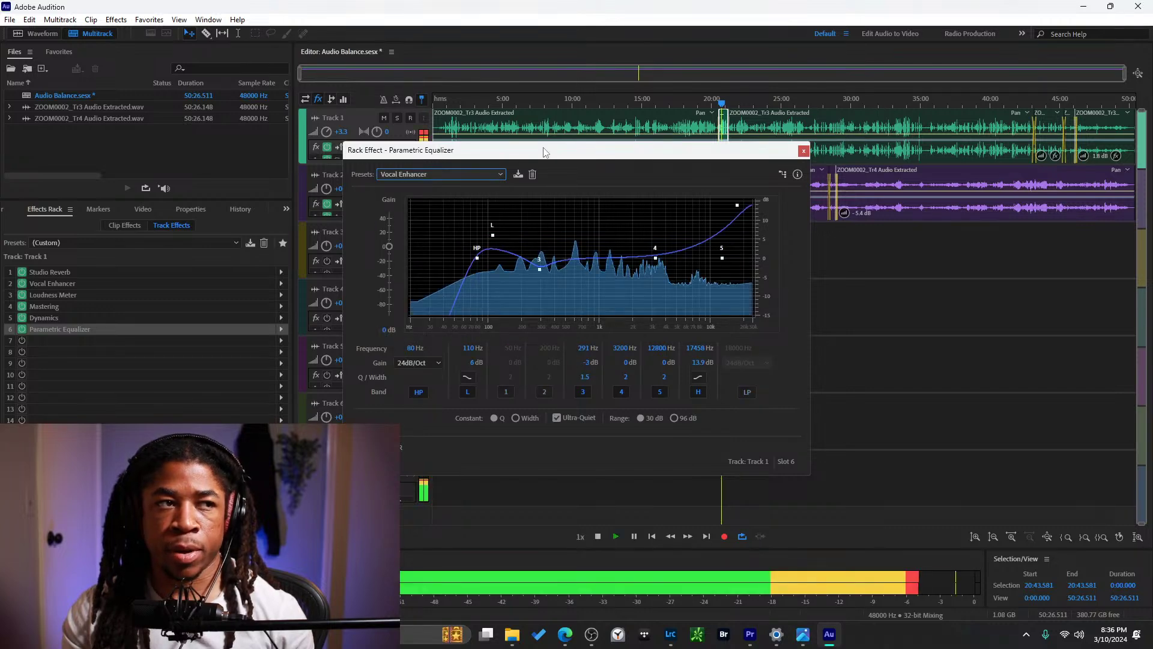
left_click_drag(617, 155, 661, 225)
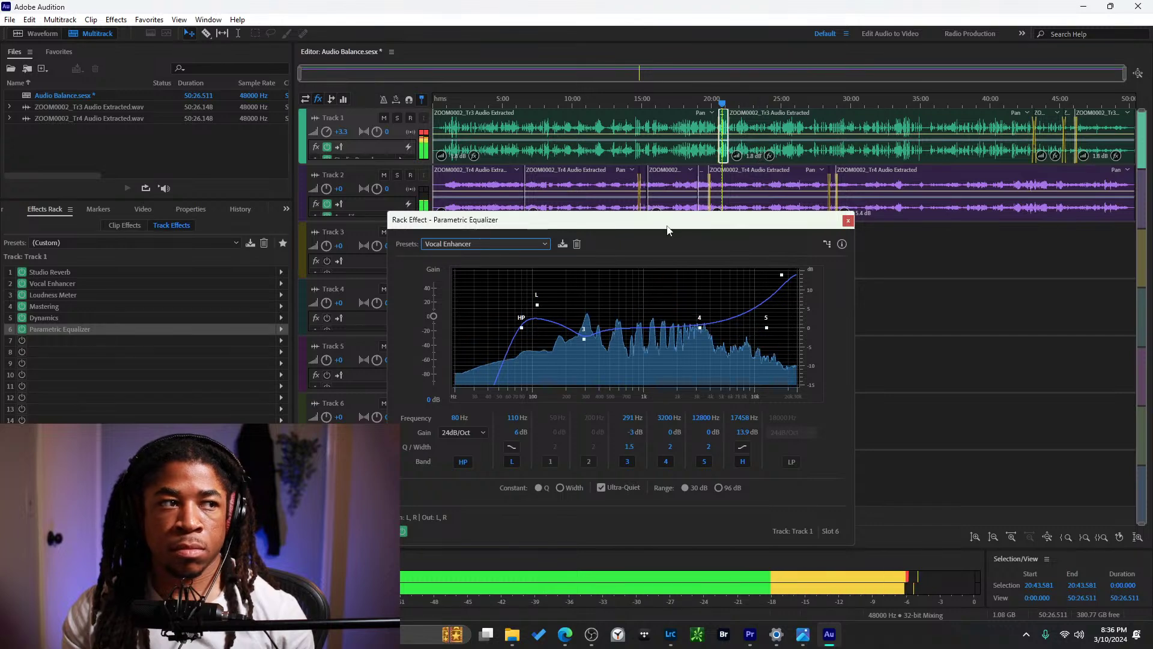
left_click(654, 104)
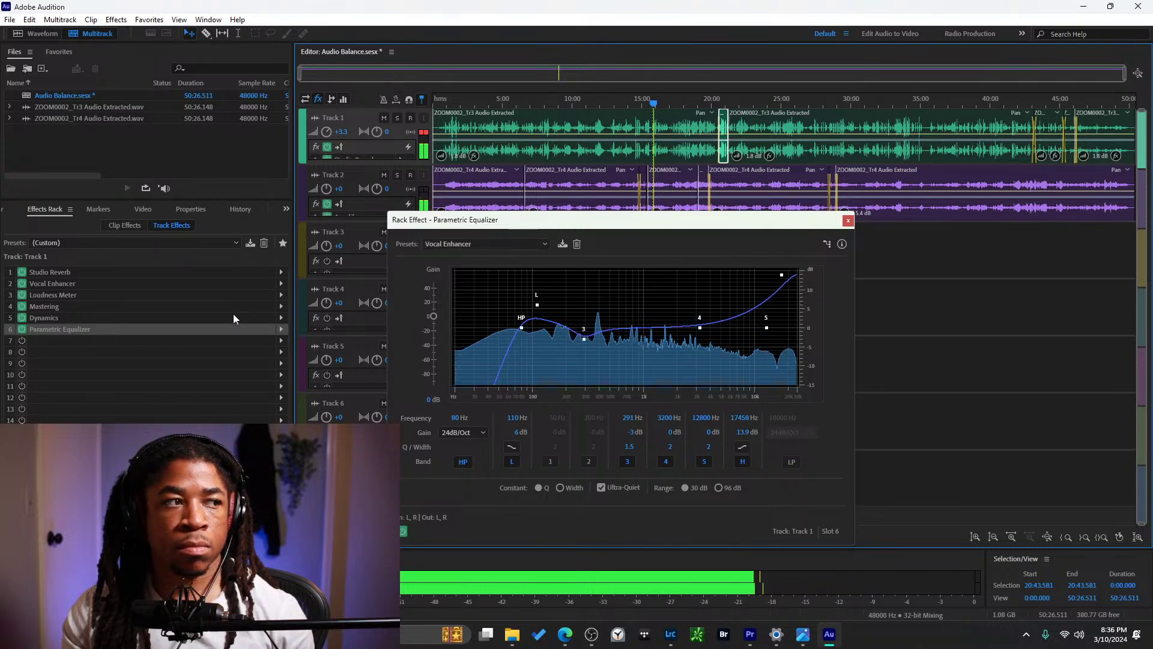
Bypass Dynamics and Mastering on Track 1 during playback and compare the sound with the Parametric Equalizer off and on.
left_click(19, 321)
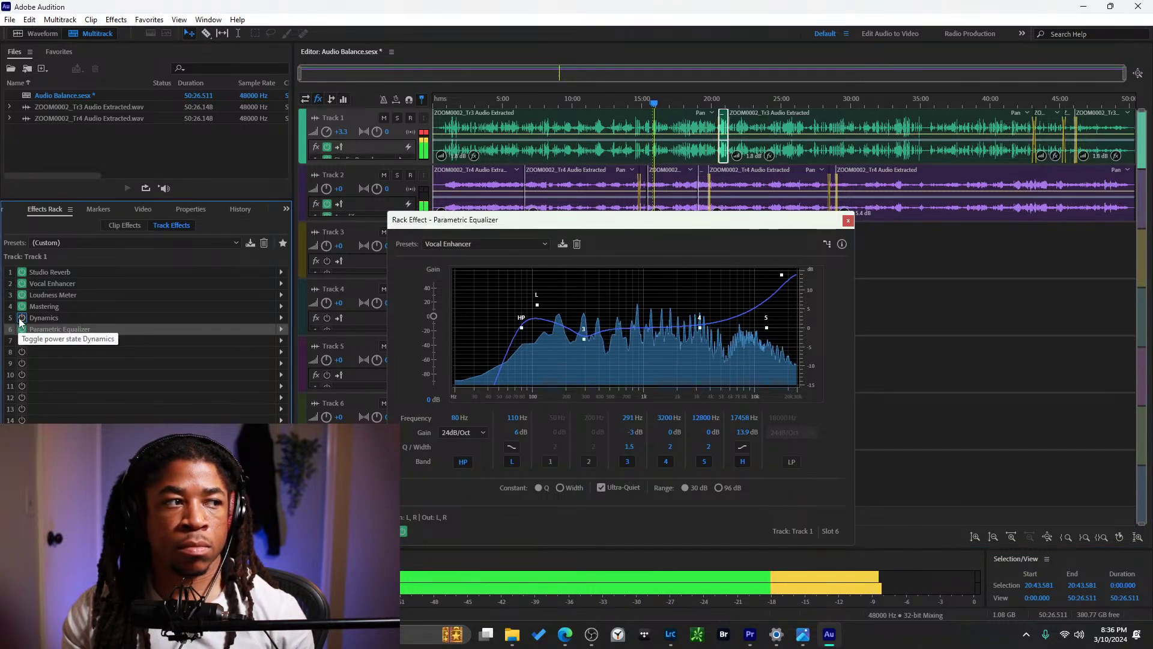
left_click(22, 306)
right_click(24, 305)
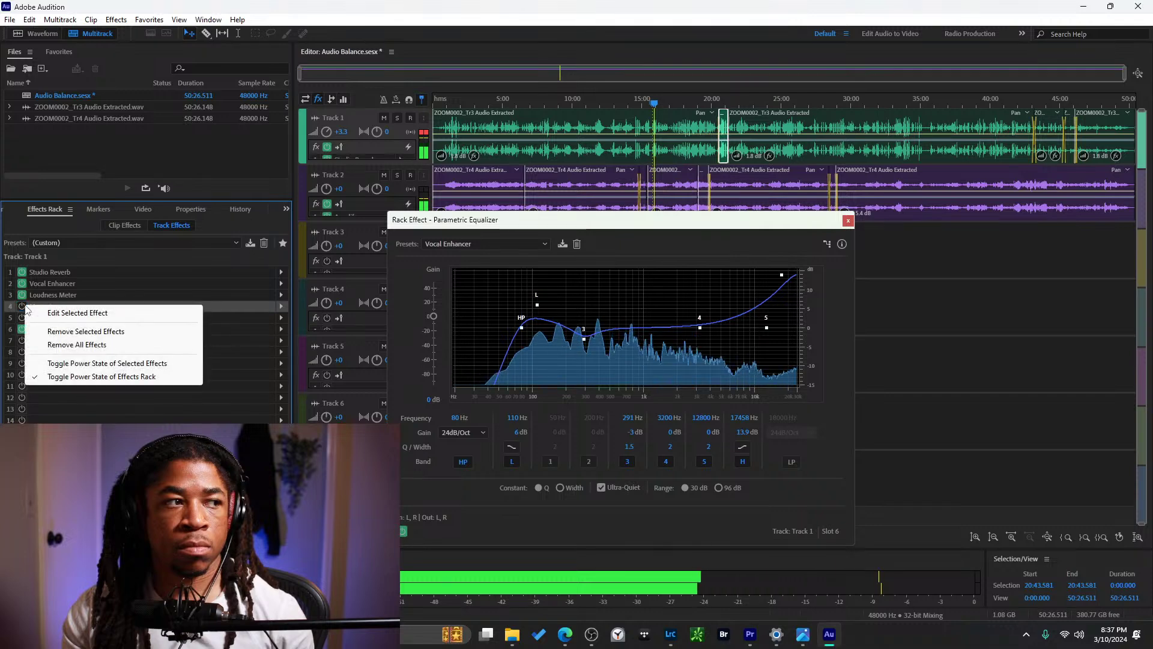
left_click(84, 305)
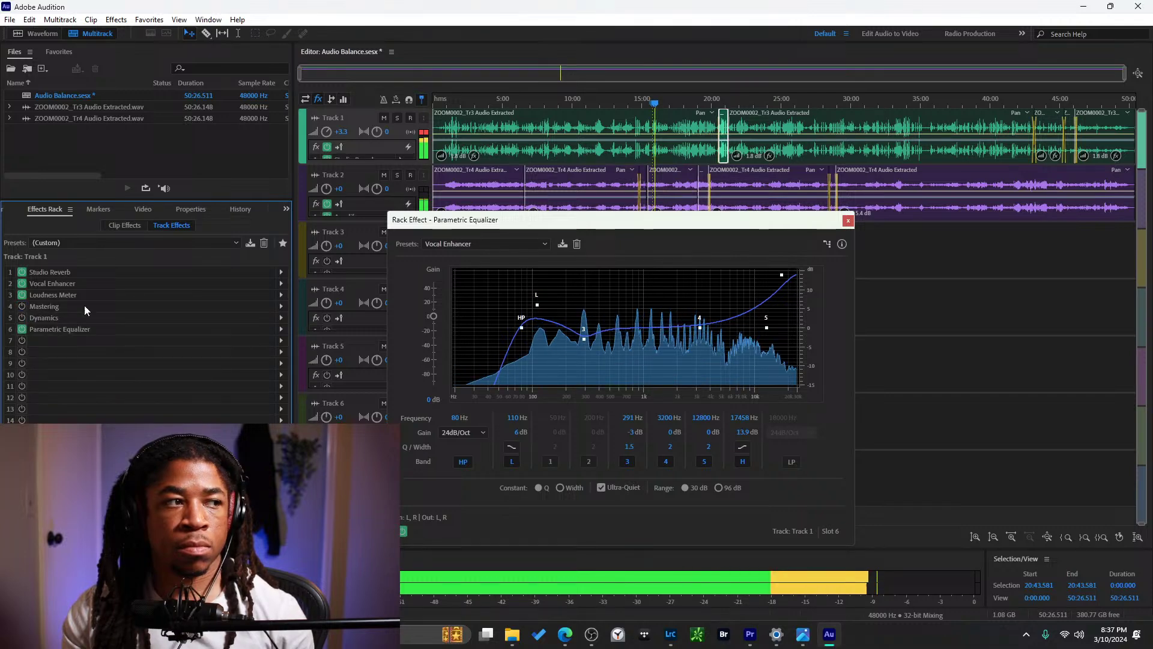
left_click(22, 330)
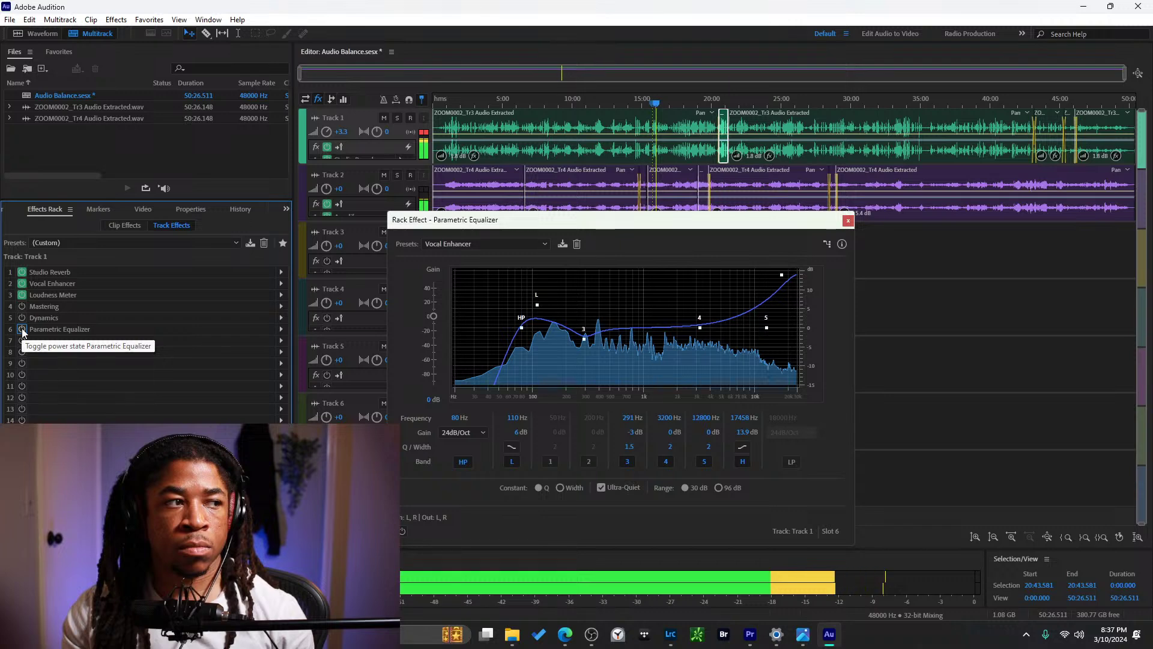
left_click(22, 329)
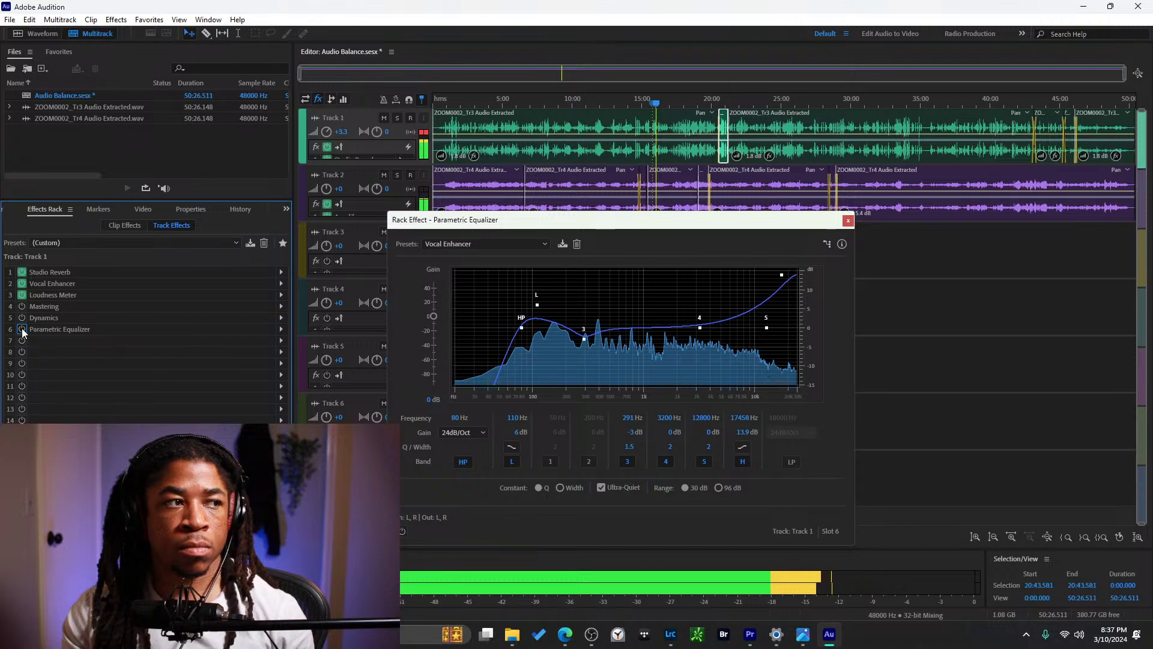
Compare Track 1 with and without Studio Reverb, re-enable Mastering and Dynamics, and open the Mastering effect's settings.
right_click(24, 274)
key("Escape")
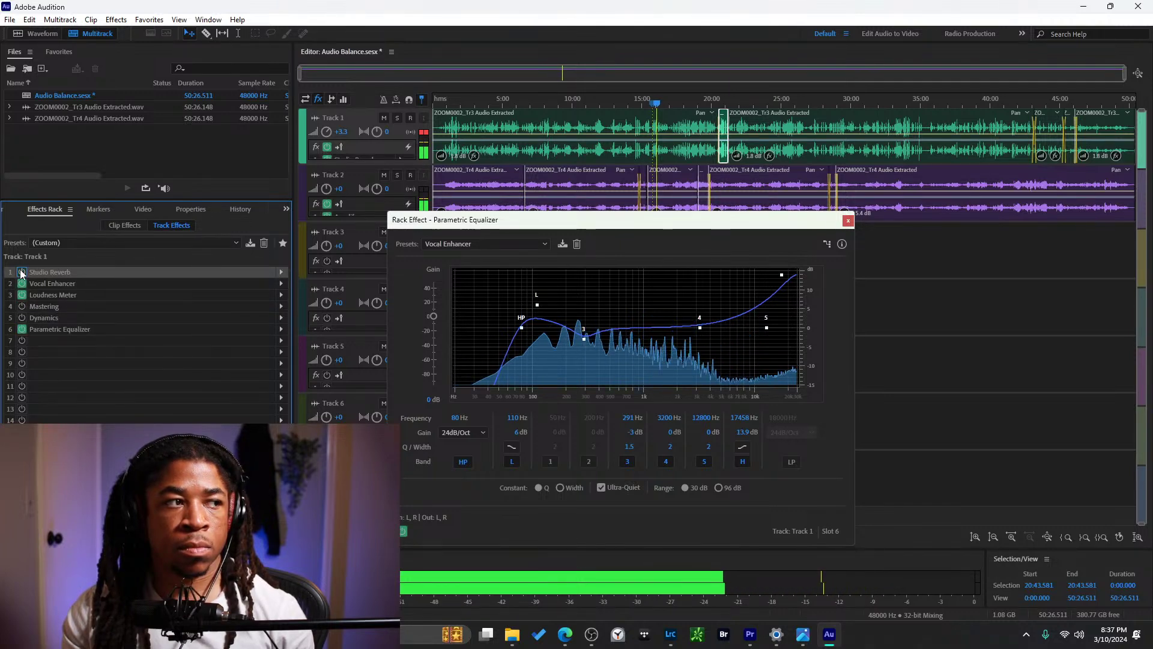
left_click(22, 307)
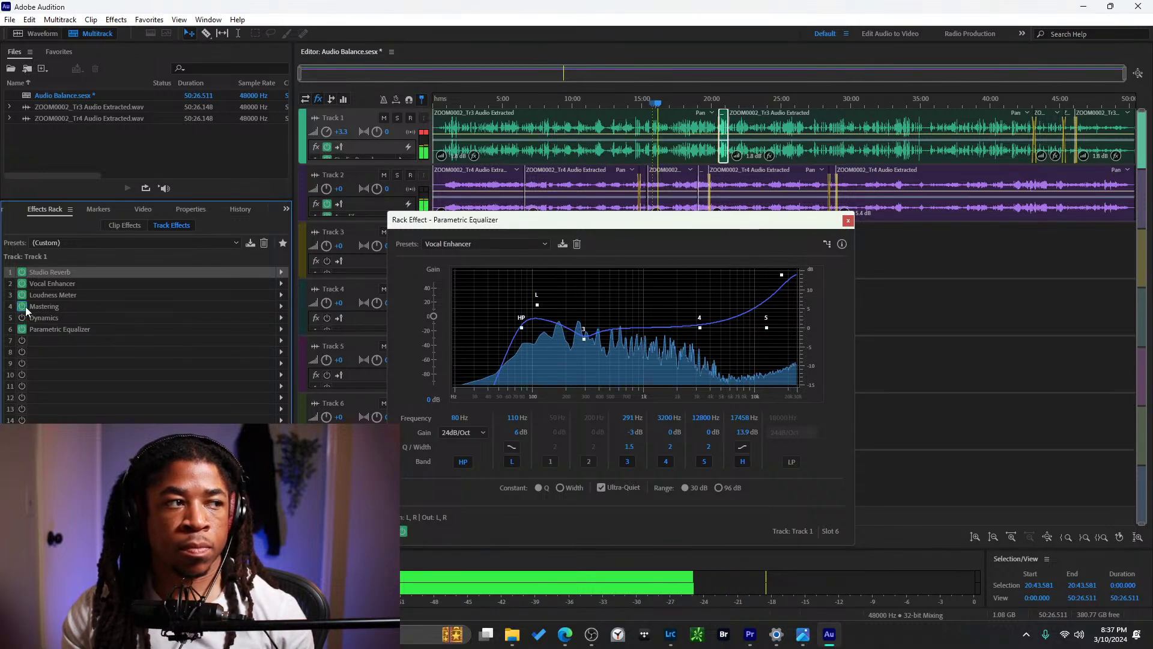
left_click(59, 305)
double_click(59, 305)
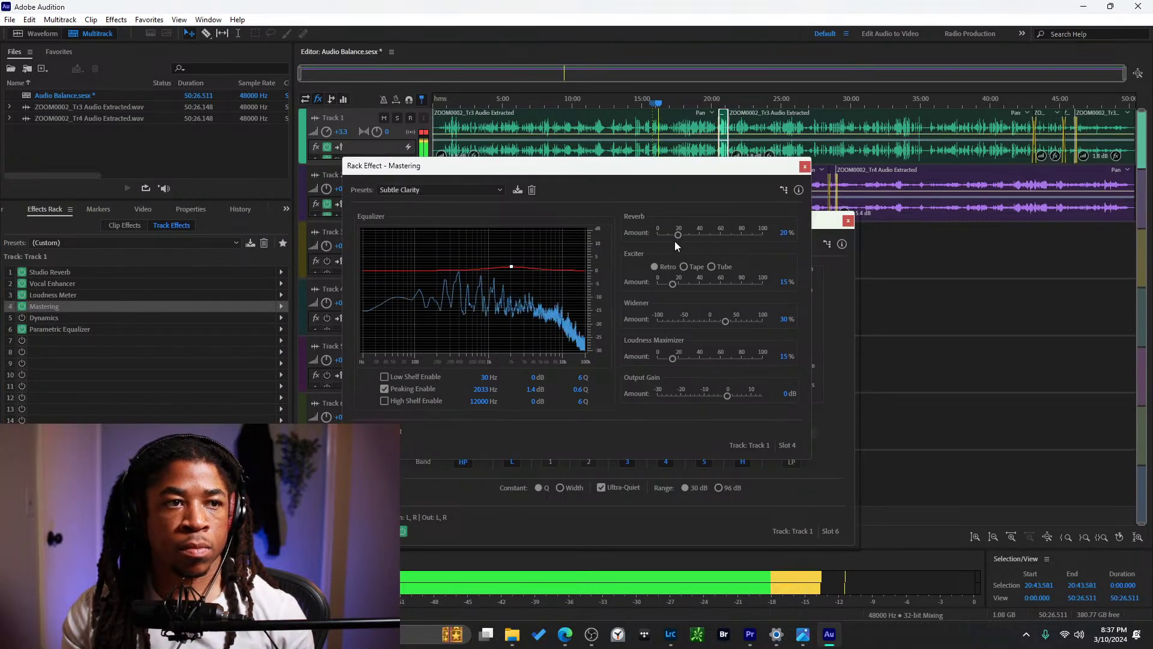
left_click(24, 316)
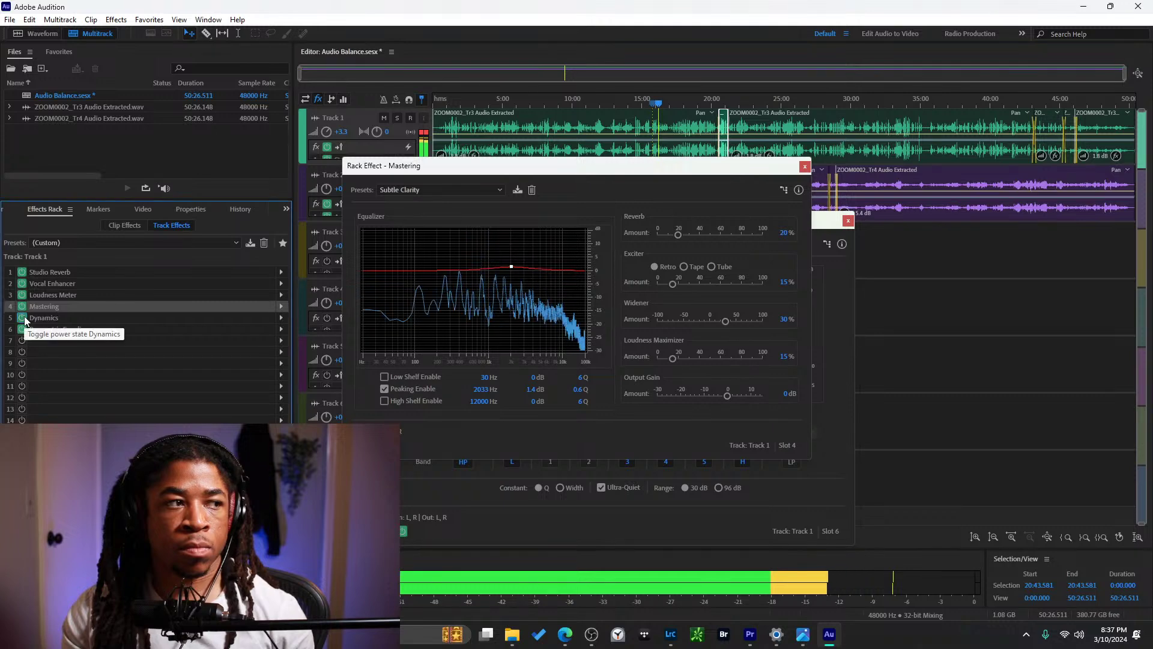
Bypass the Parametric Equalizer, Vocal Enhancer and Loudness Meter on Track 1, and audition Mastering off and on.
left_click(22, 306)
left_click(22, 328)
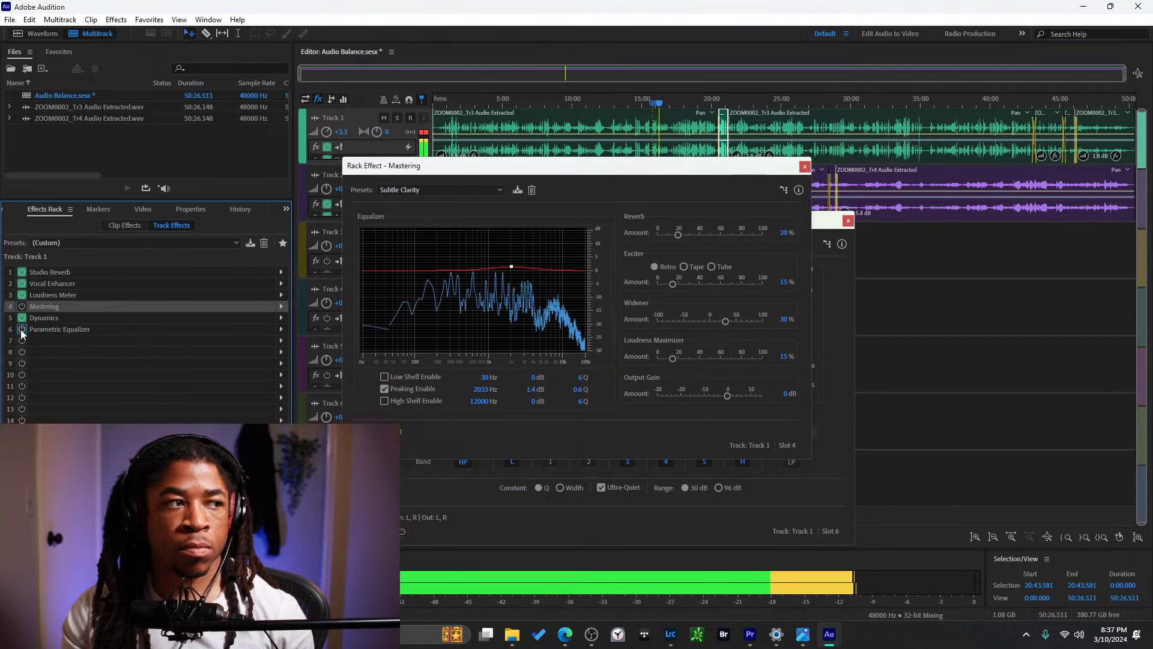
left_click(23, 284)
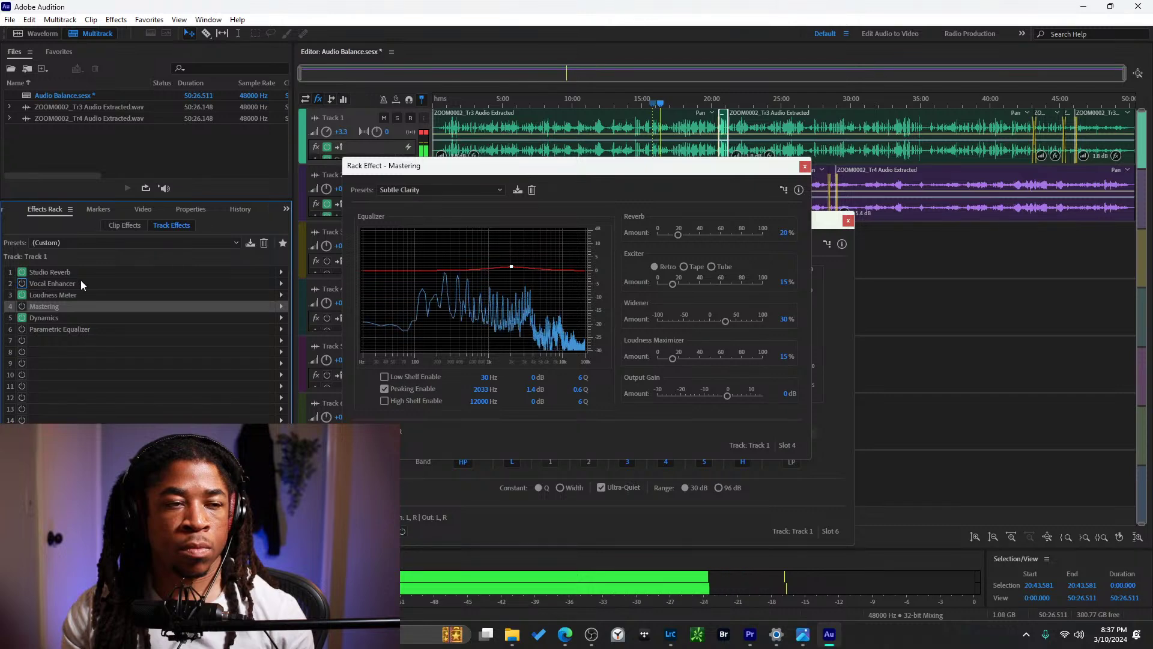
left_click(22, 296)
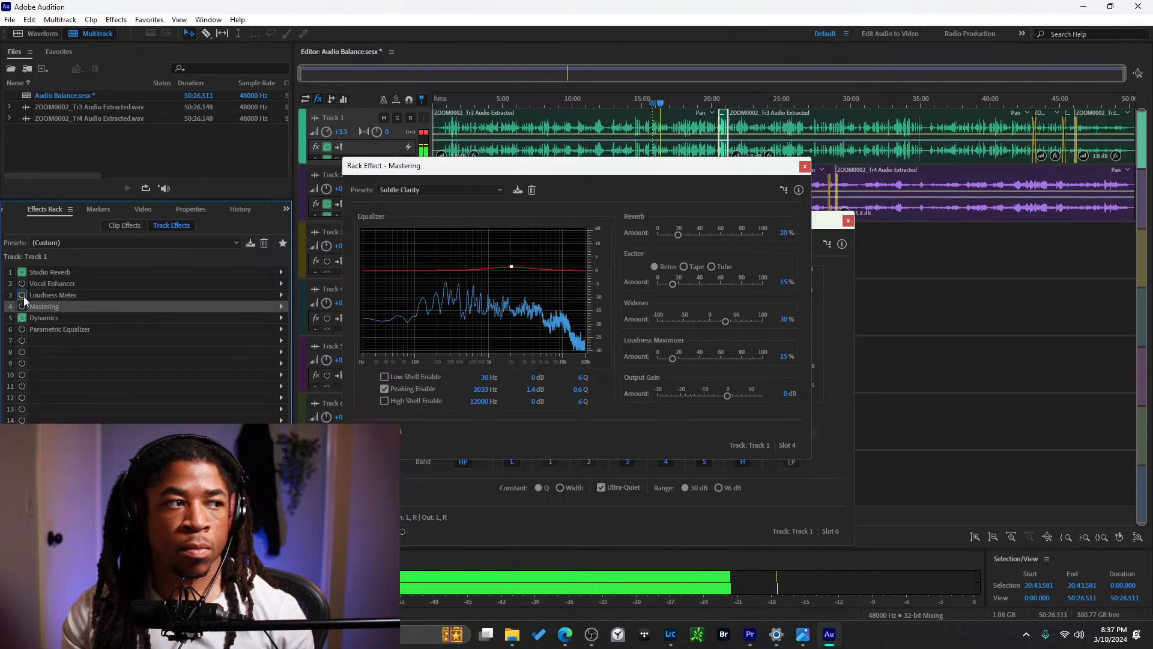
left_click(22, 306)
left_click(22, 306)
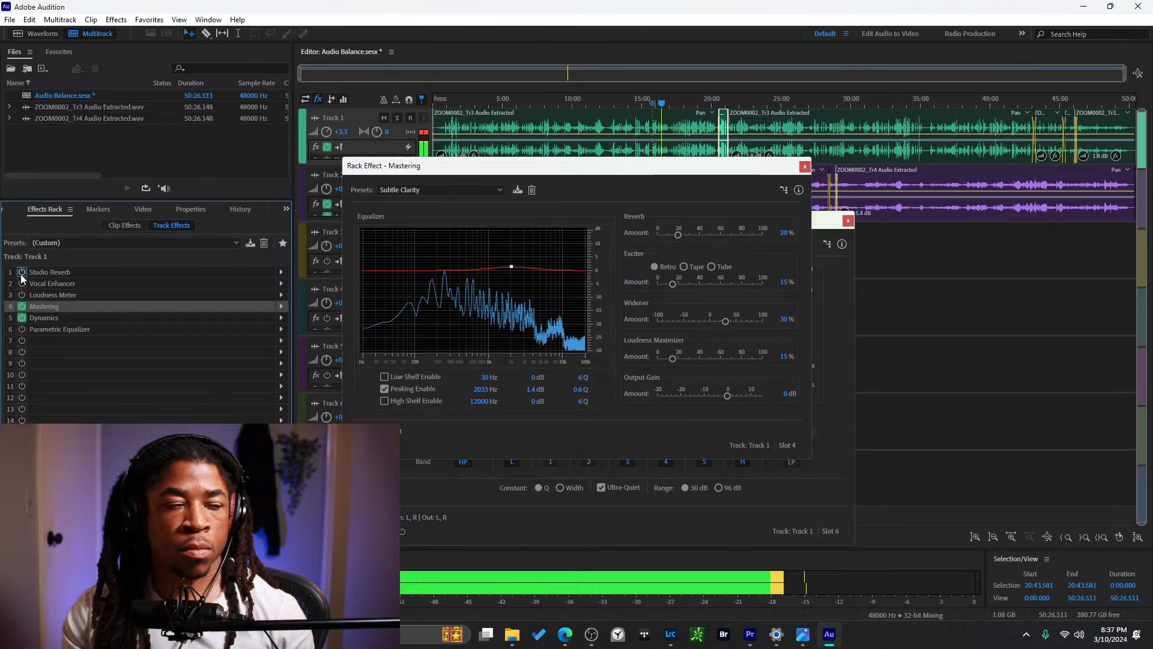
Audition Studio Reverb off and on, and re-enable the Loudness Meter, Vocal Enhancer and Parametric Equalizer on Track 1.
left_click(22, 272)
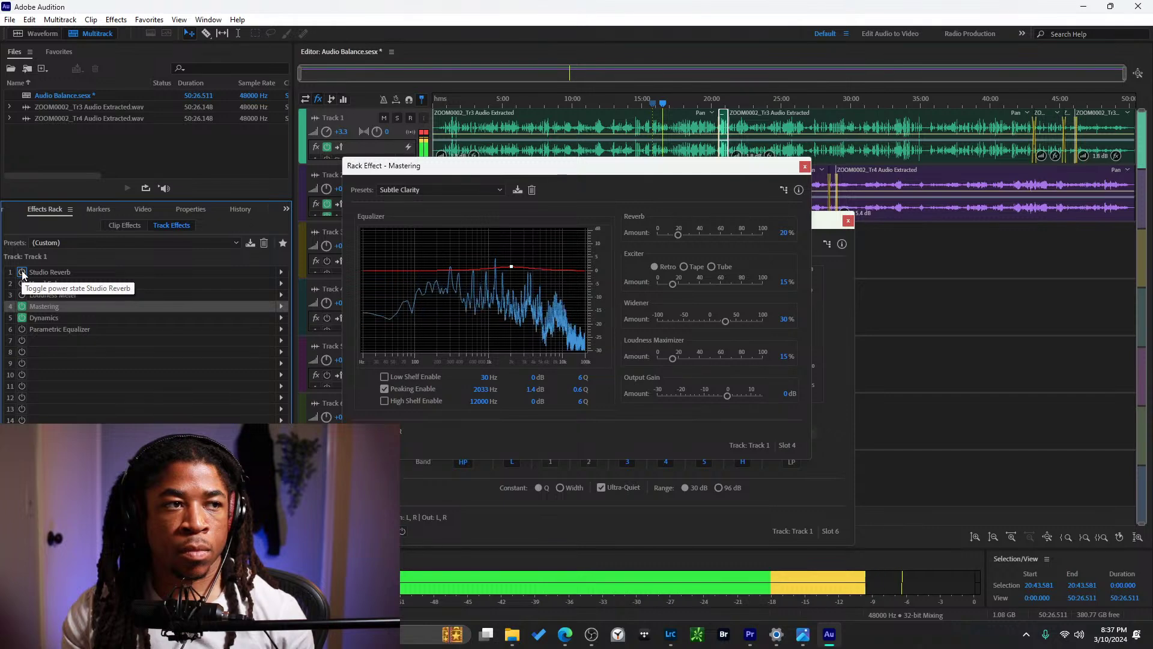
left_click(22, 272)
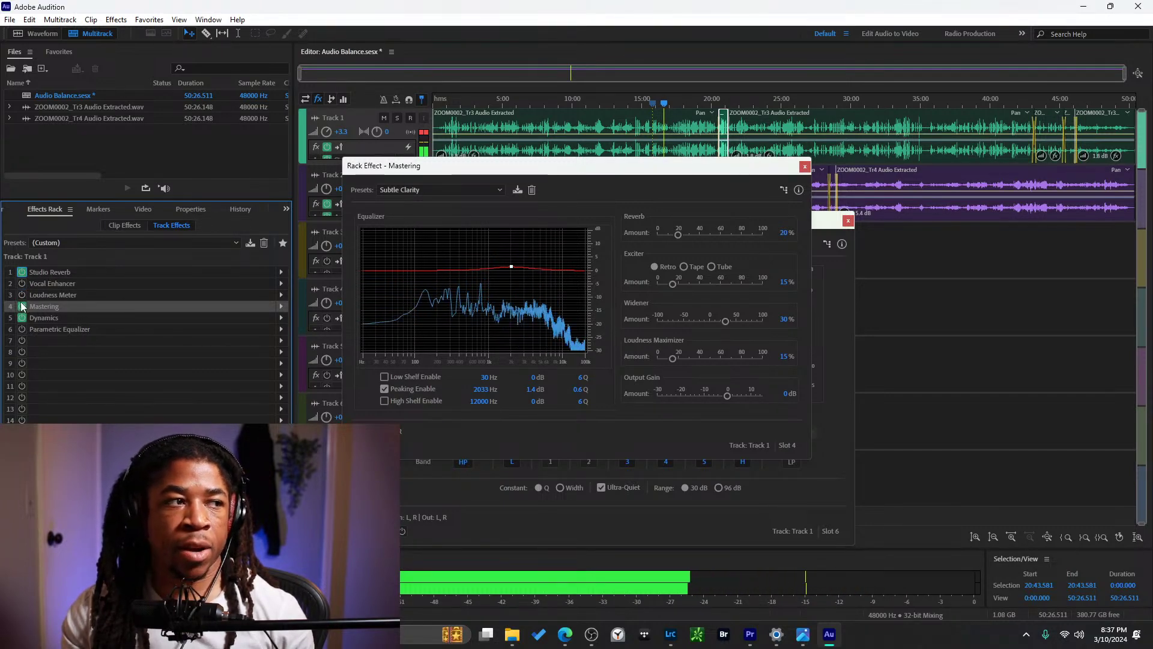
left_click(22, 295)
left_click(22, 283)
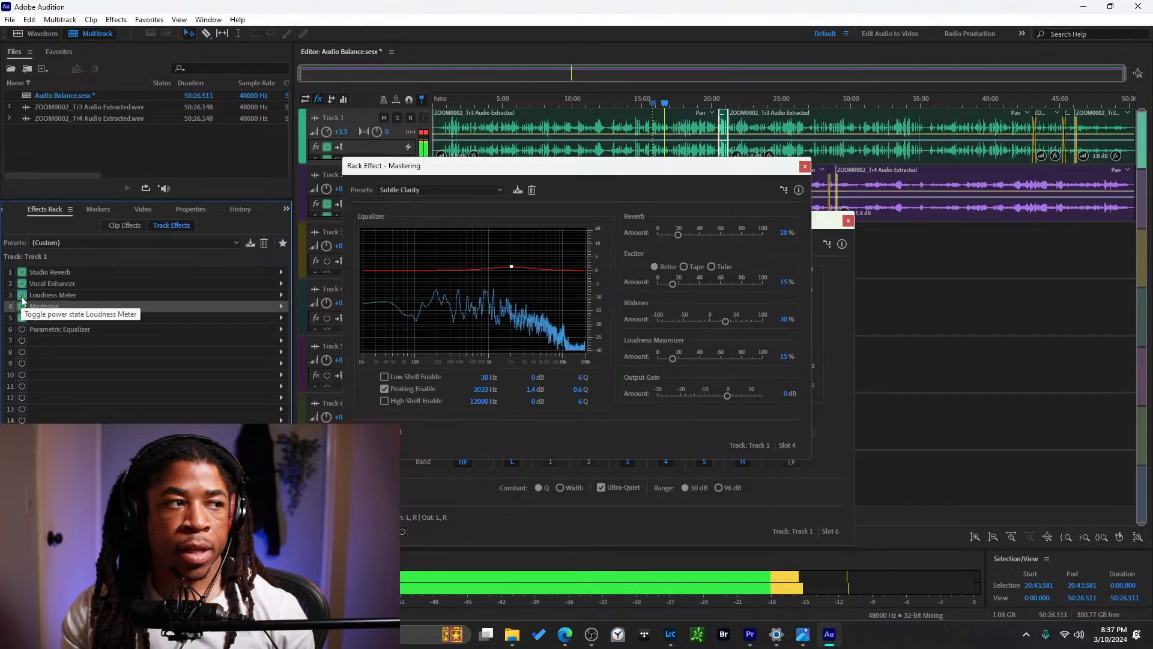
left_click(23, 329)
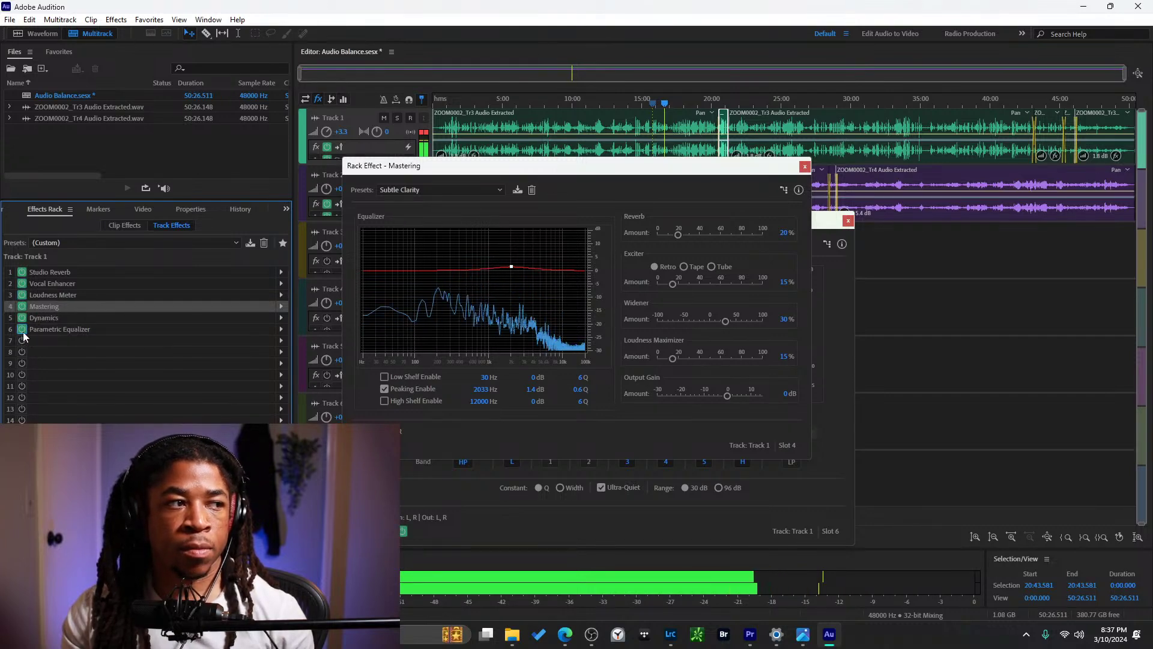
Close both effect windows and play the session from several points between about 18:00 and 29:00, ending with playback stopped.
left_click(805, 166)
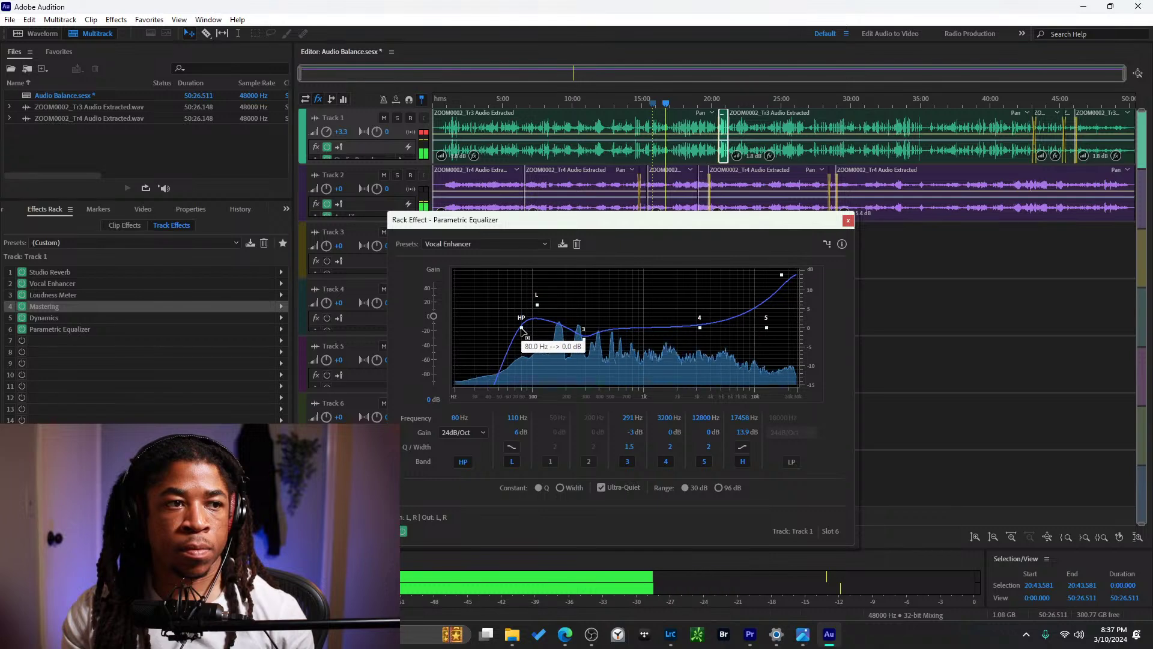
left_click(848, 221)
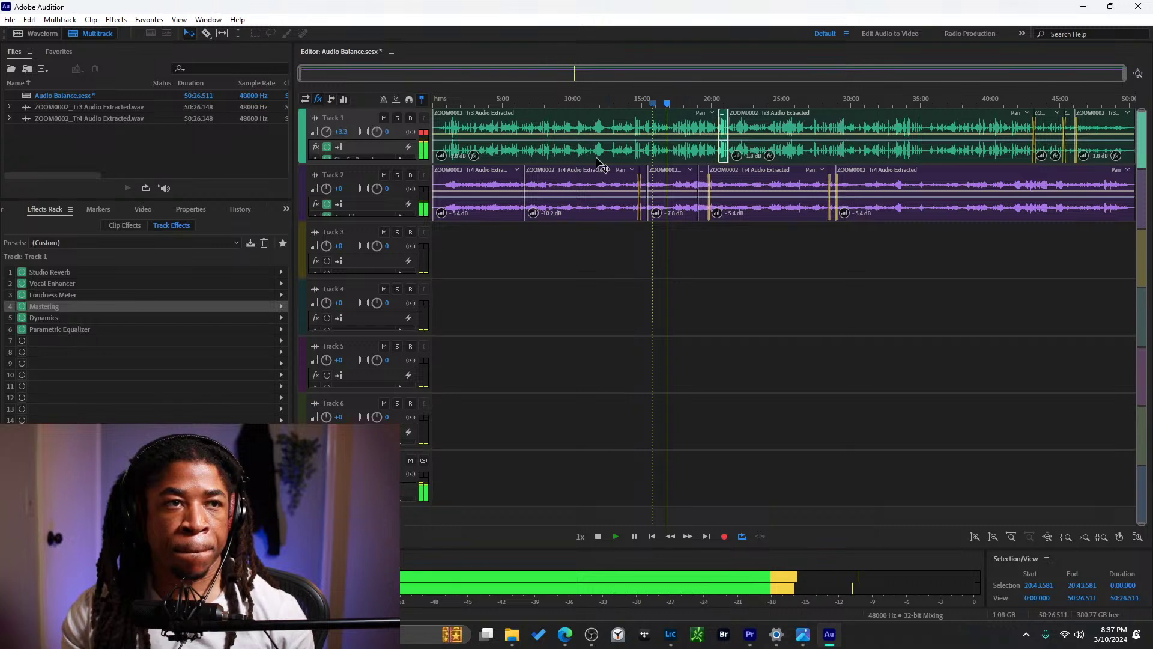
left_click(684, 102)
left_click(763, 102)
left_click(818, 100)
left_click(838, 102)
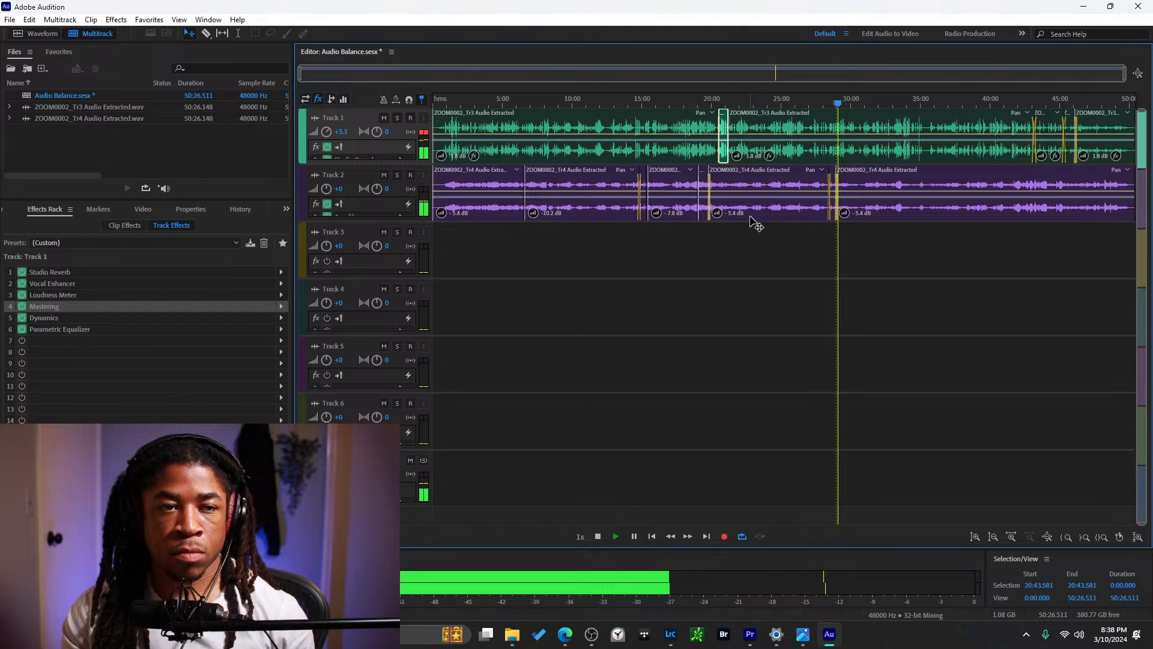
key("space")
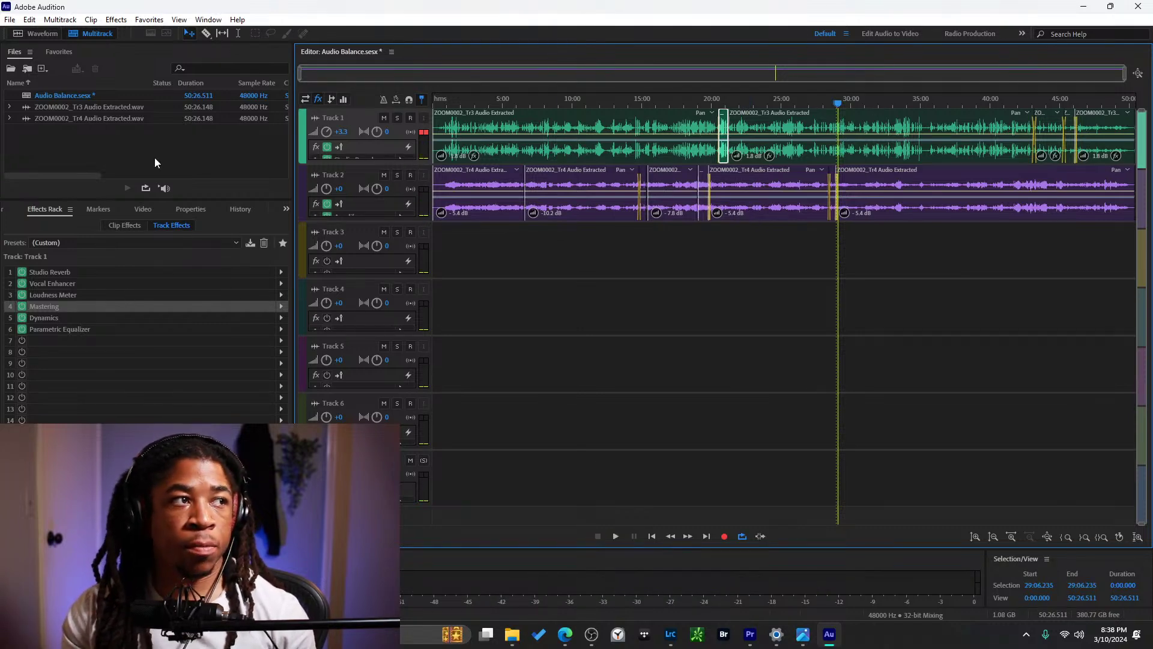
Save the Audio Balance.sesx session and switch to Premiere Pro.
key("ctrl+s")
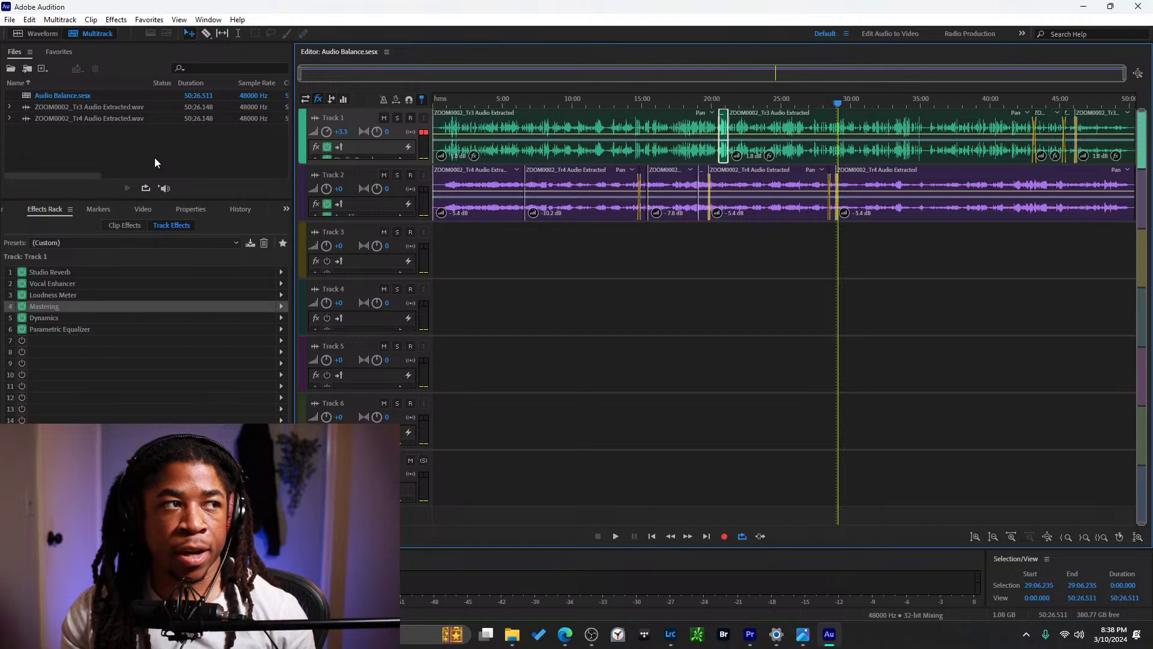
left_click(573, 265)
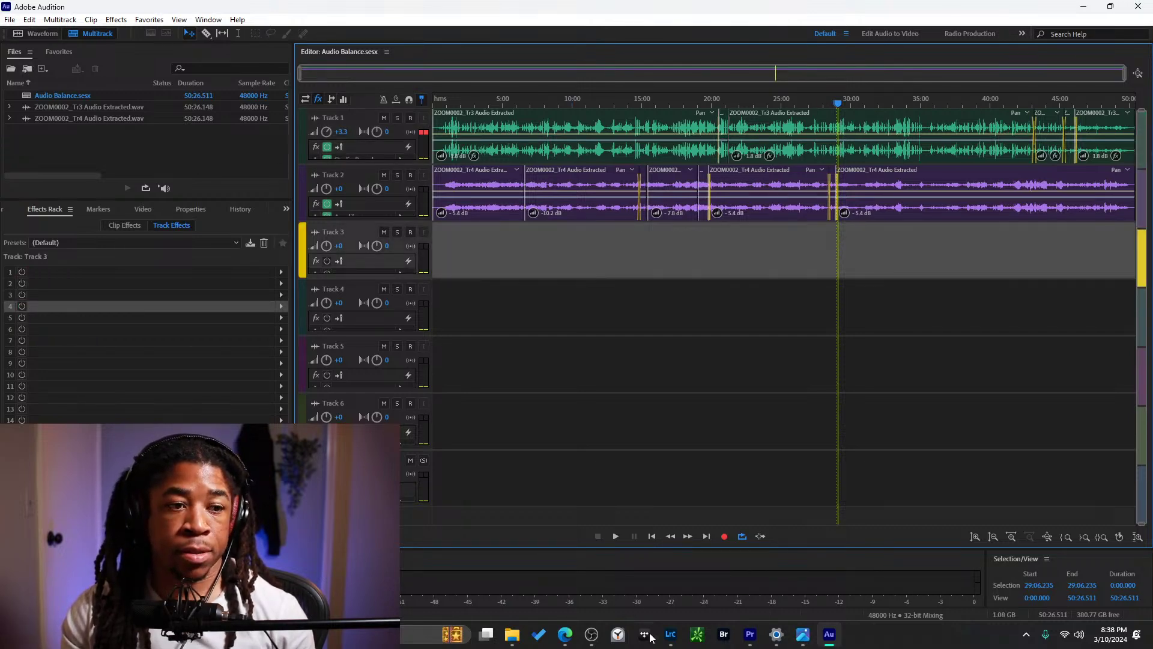
left_click(750, 636)
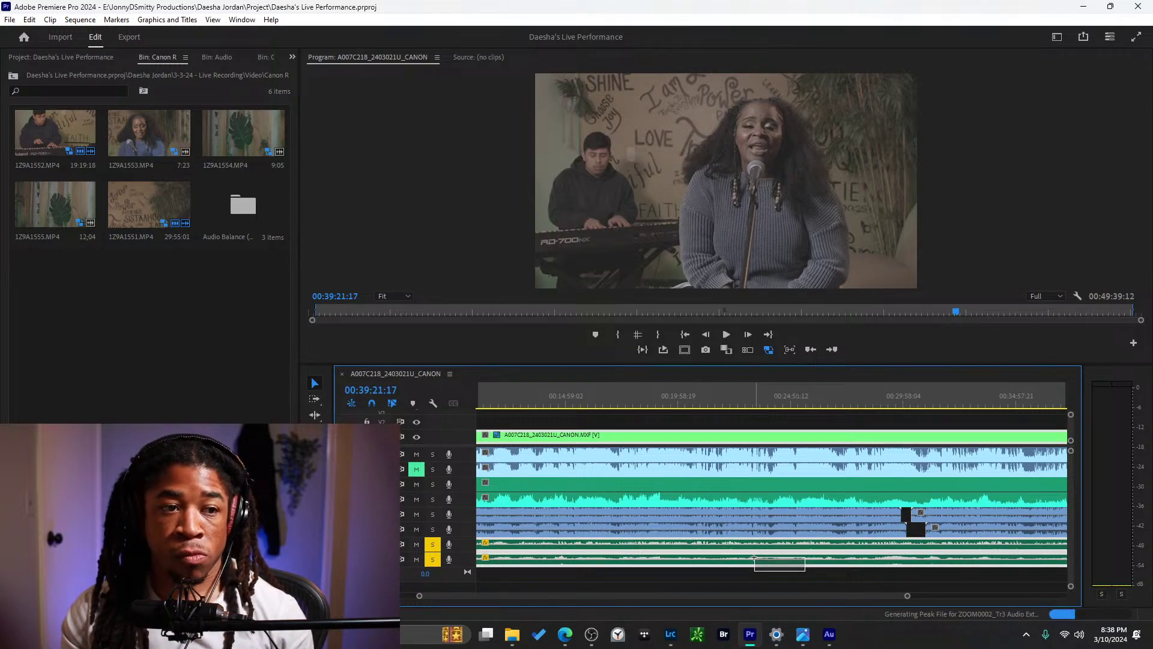
Delete the selected A007C218_2403021U_CANON video clip and its linked audio clips from the sequence, and switch to Adobe Audition.
key("Delete")
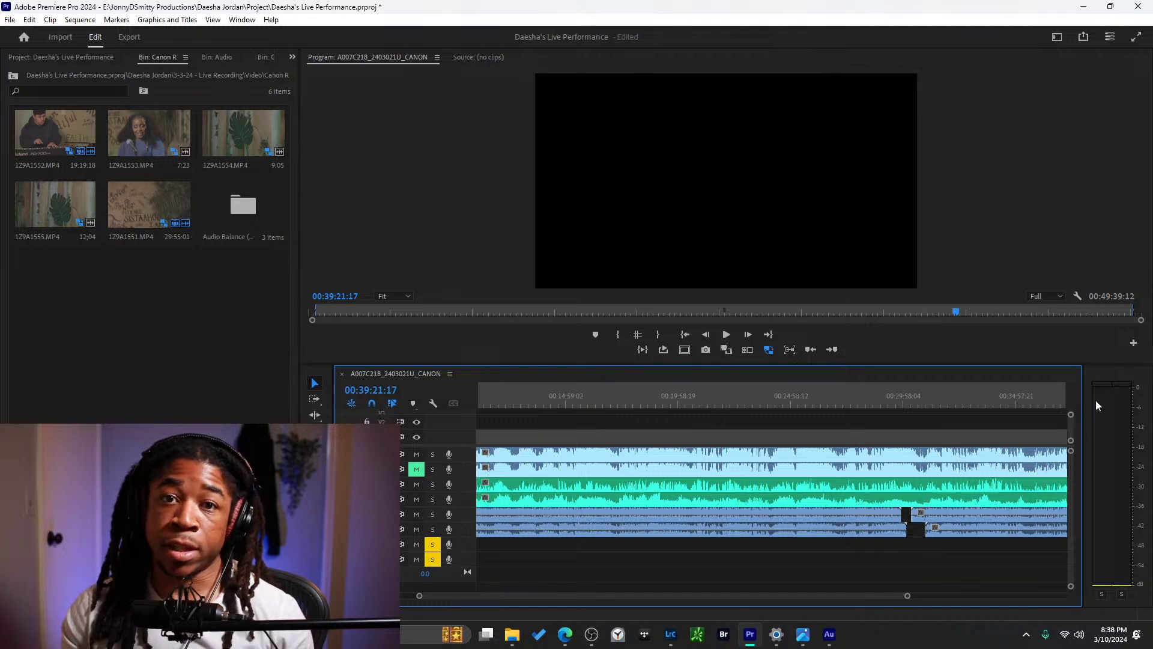
mouse_move(757, 642)
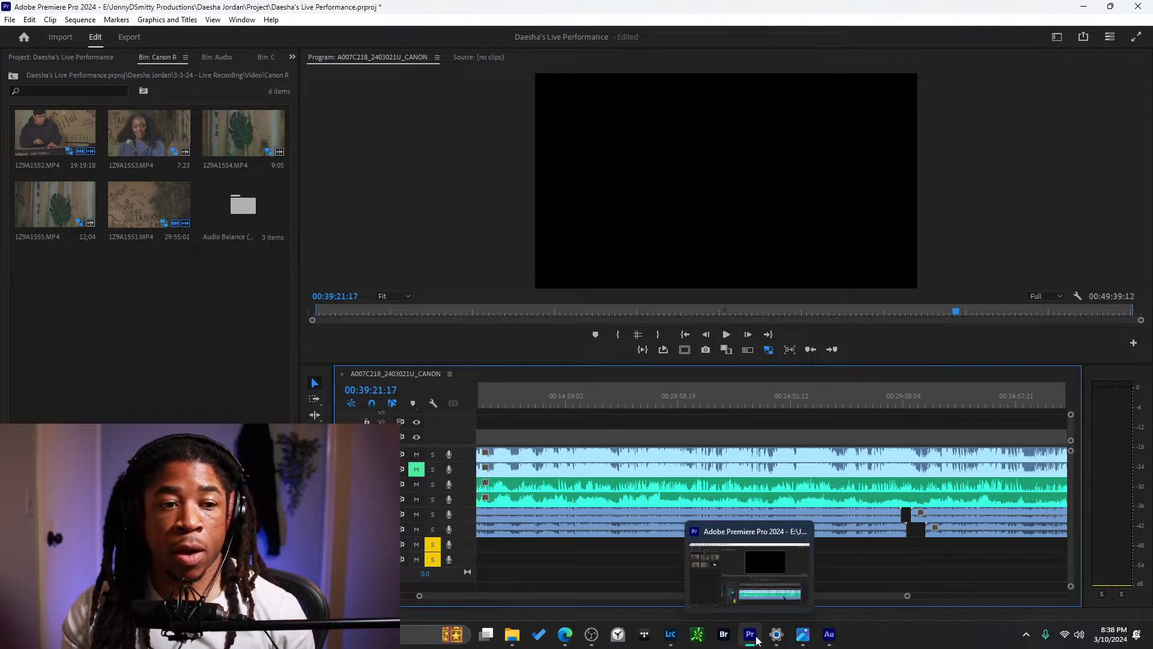
left_click(837, 642)
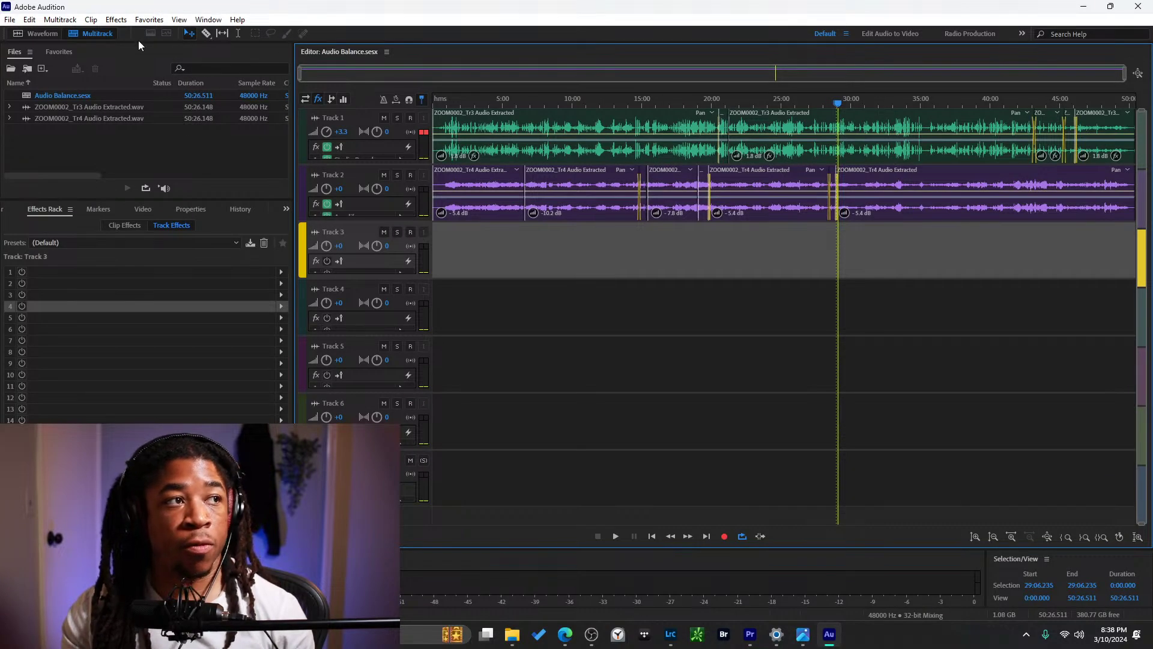
Play the session and look through the effects available for Track 2's empty third slot.
key("space")
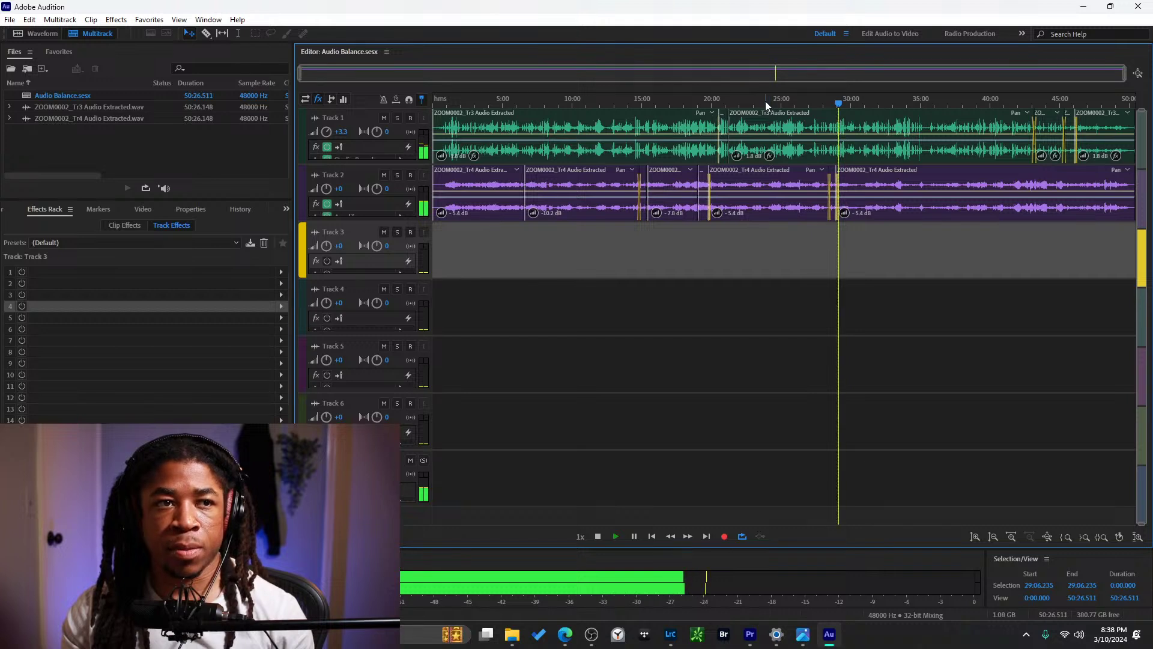
left_click(363, 171)
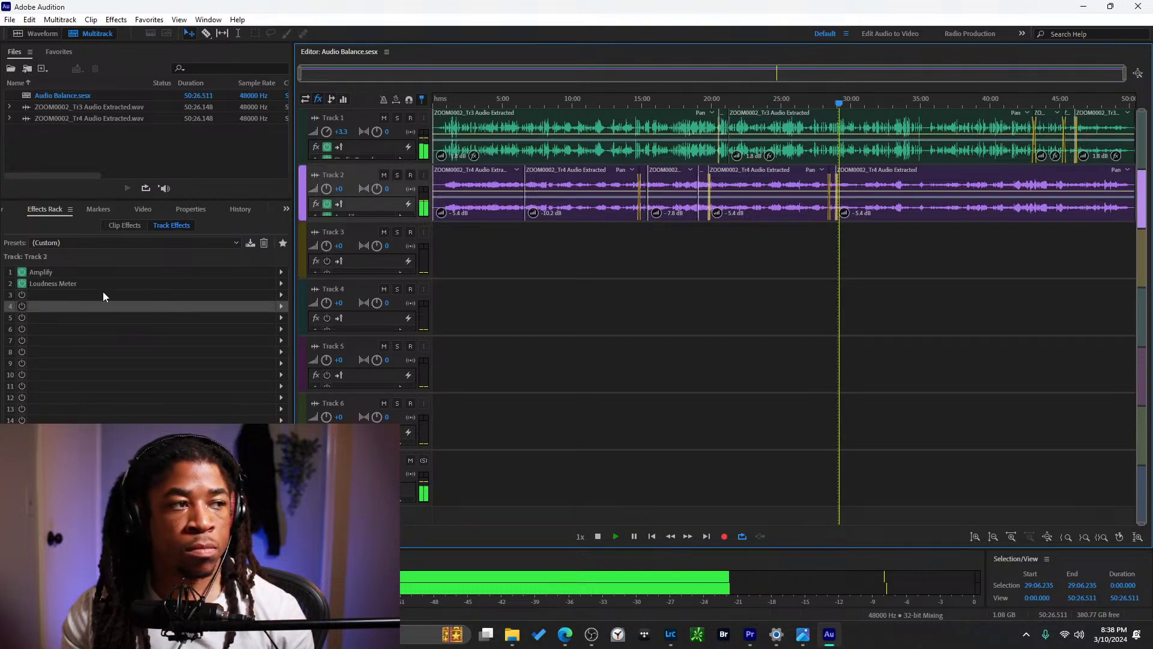
left_click(281, 296)
left_click(281, 296)
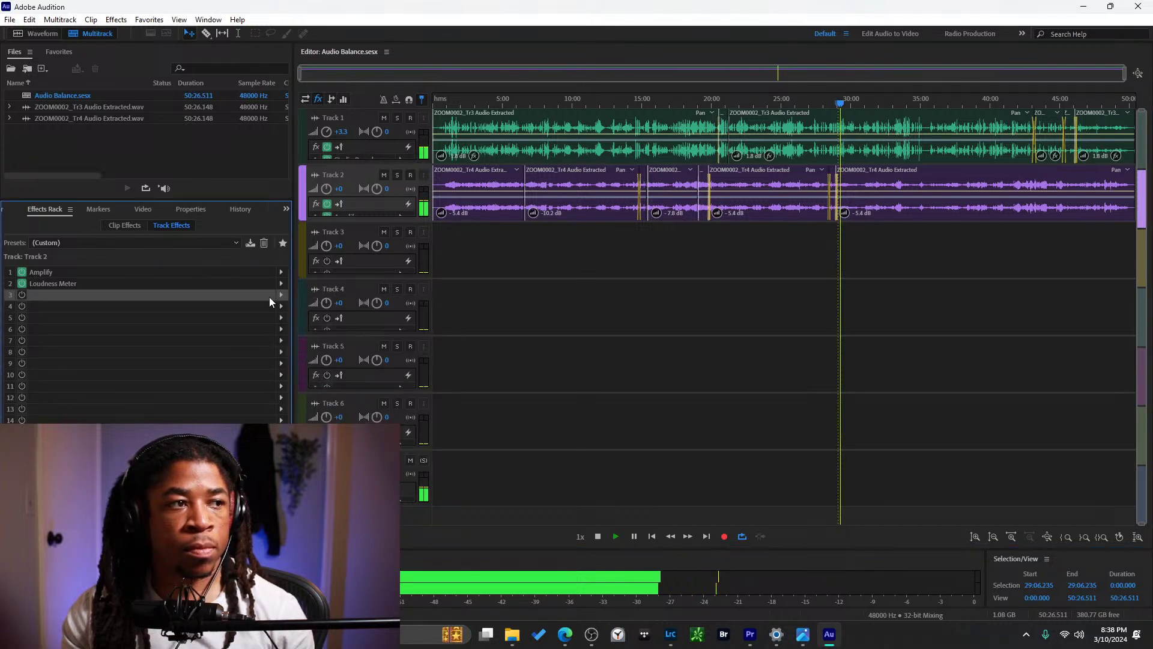
left_click(281, 296)
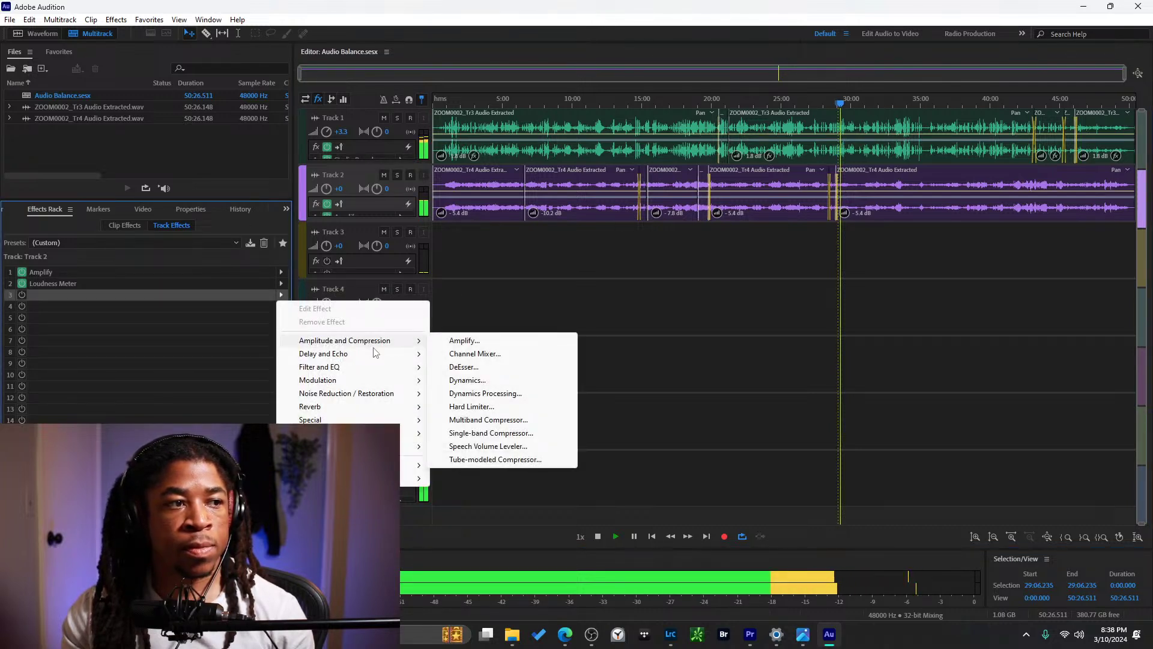
mouse_move(381, 368)
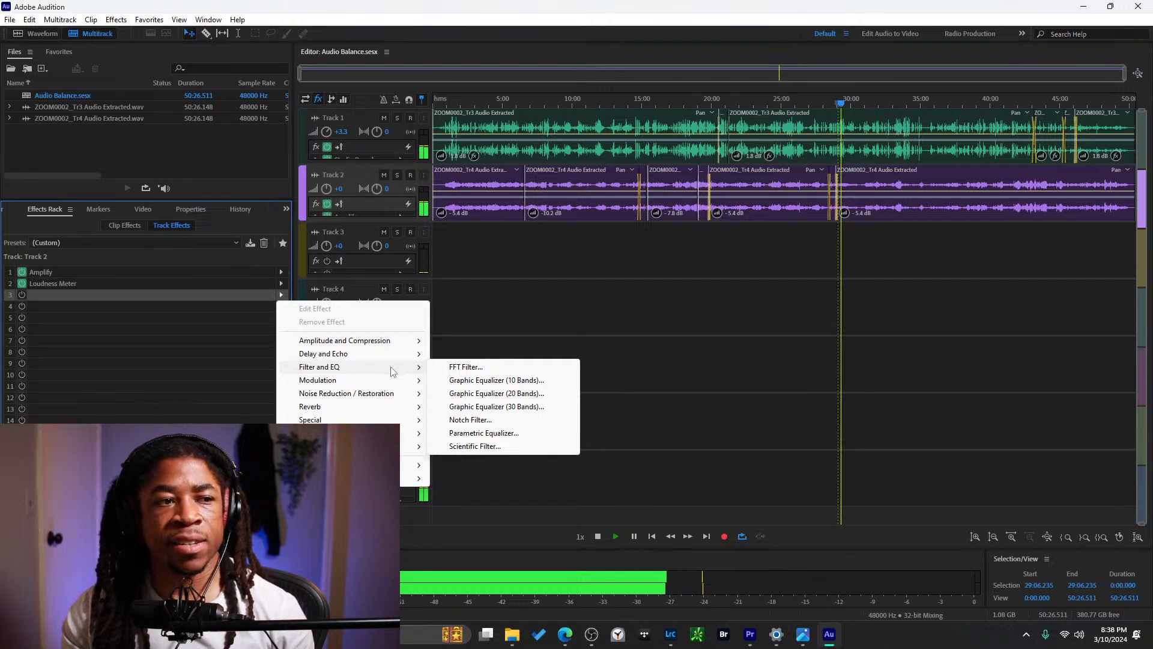
left_click(337, 281)
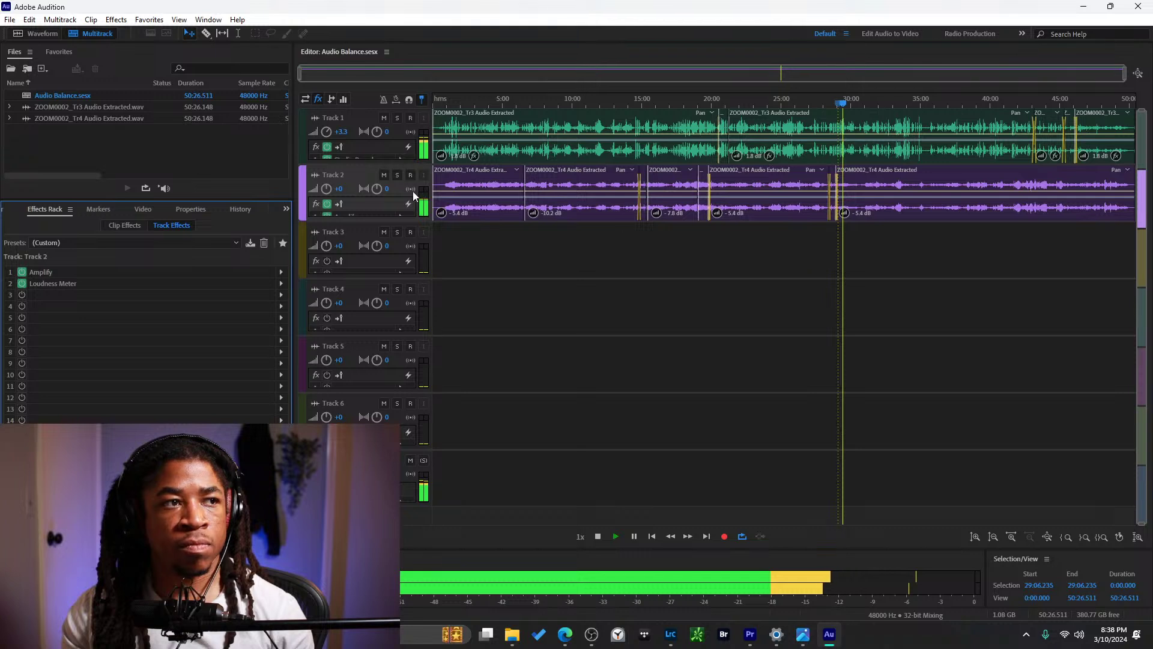
Play the session from about 11:00 and 31:30, and set Track 2's volume to +3.3.
left_click(586, 99)
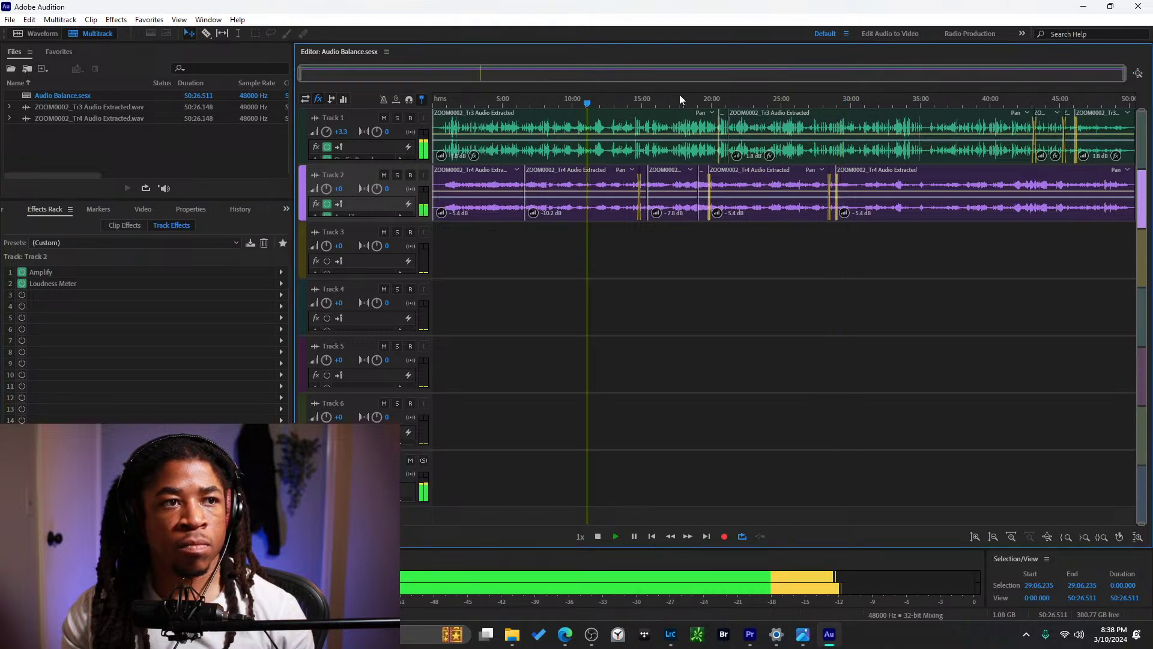
left_click(874, 100)
scroll(338, 189, "up", 9)
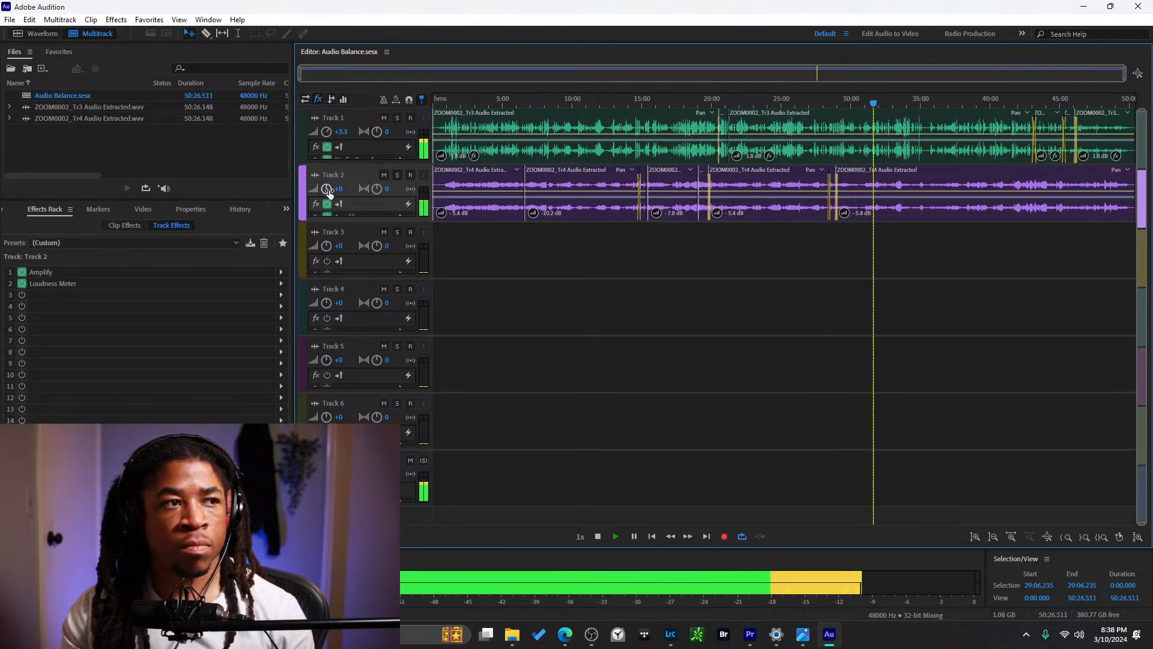
left_click_drag(338, 189, 329, 191)
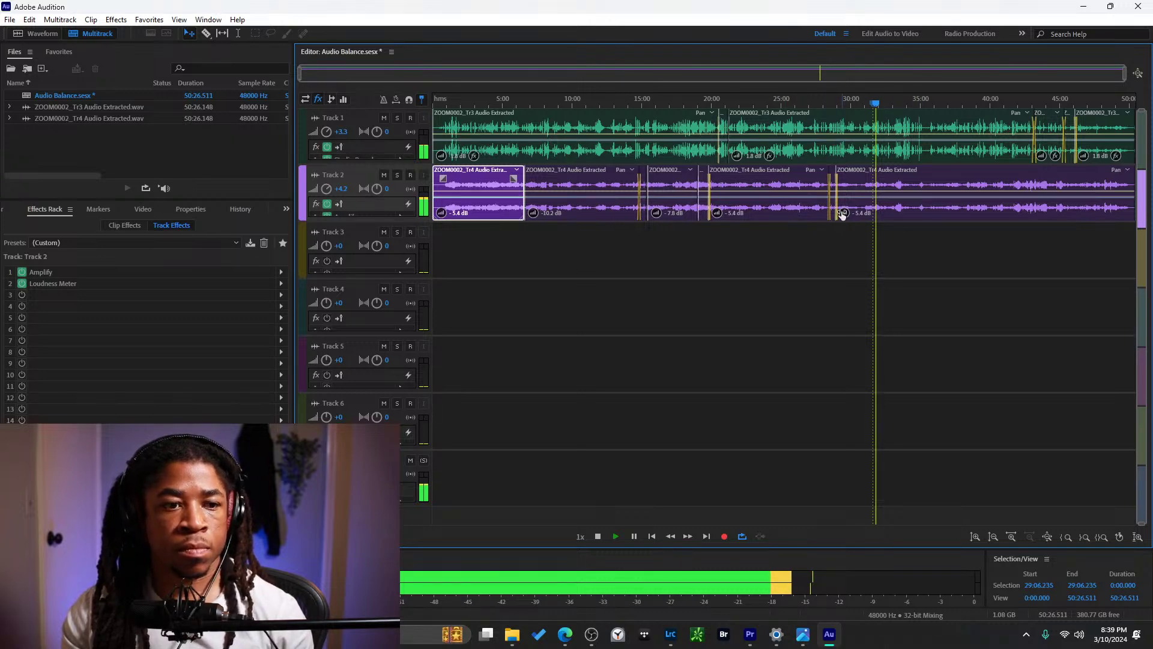
scroll(872, 197, "up", 3)
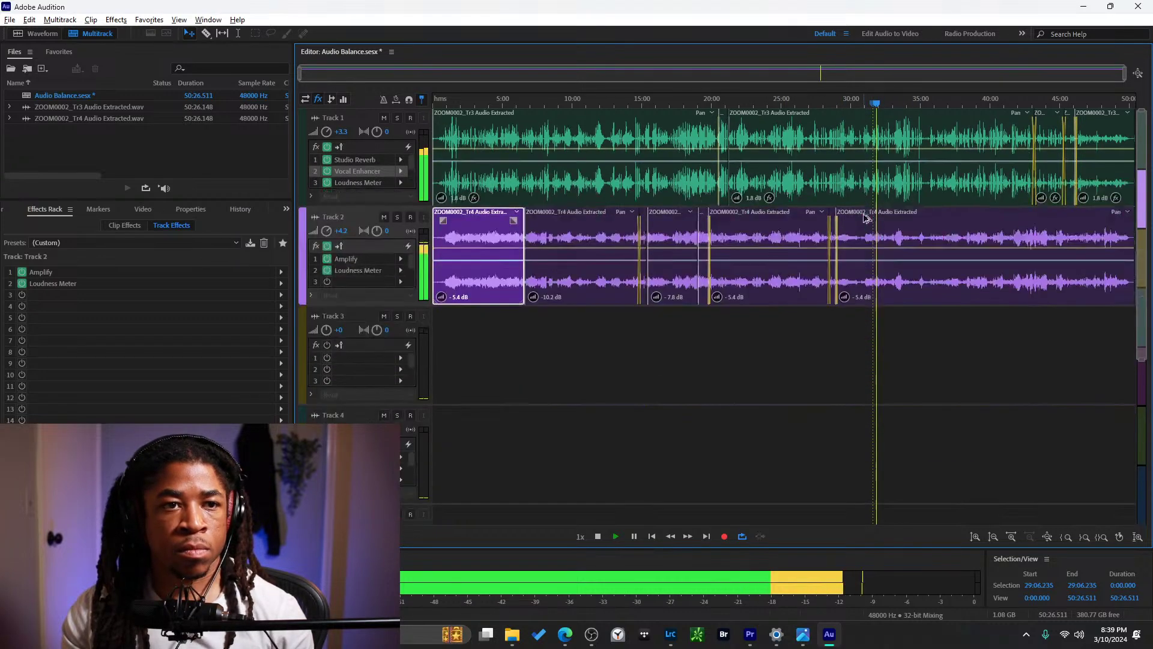
scroll(305, 201, "down", 1)
left_click_drag(326, 206, 336, 212)
Play the session from several points between about 34:00 and 44:00 to check the track balance.
left_click(908, 102)
left_click(945, 104)
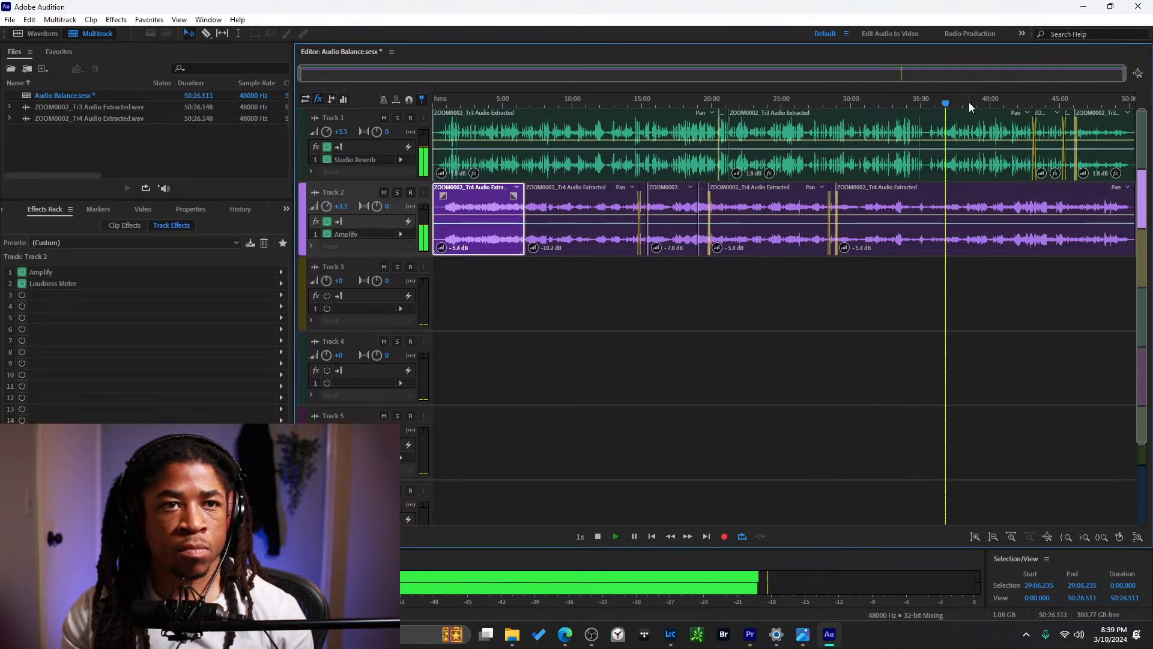
left_click(972, 102)
left_click(998, 100)
left_click(1024, 99)
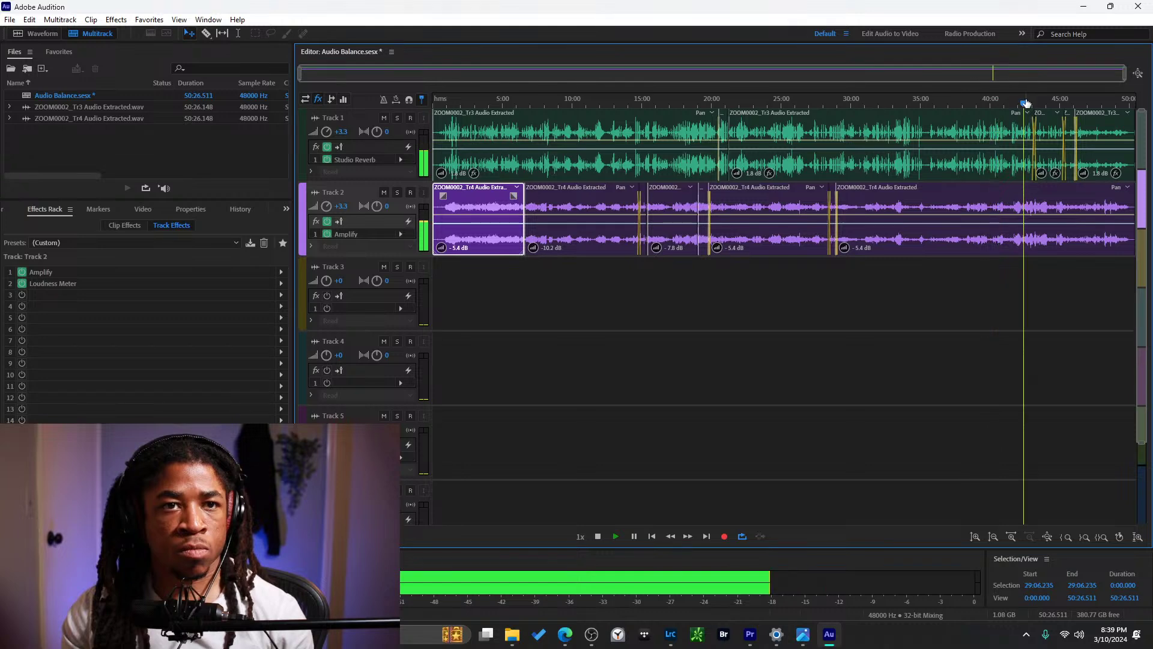
left_click(1033, 100)
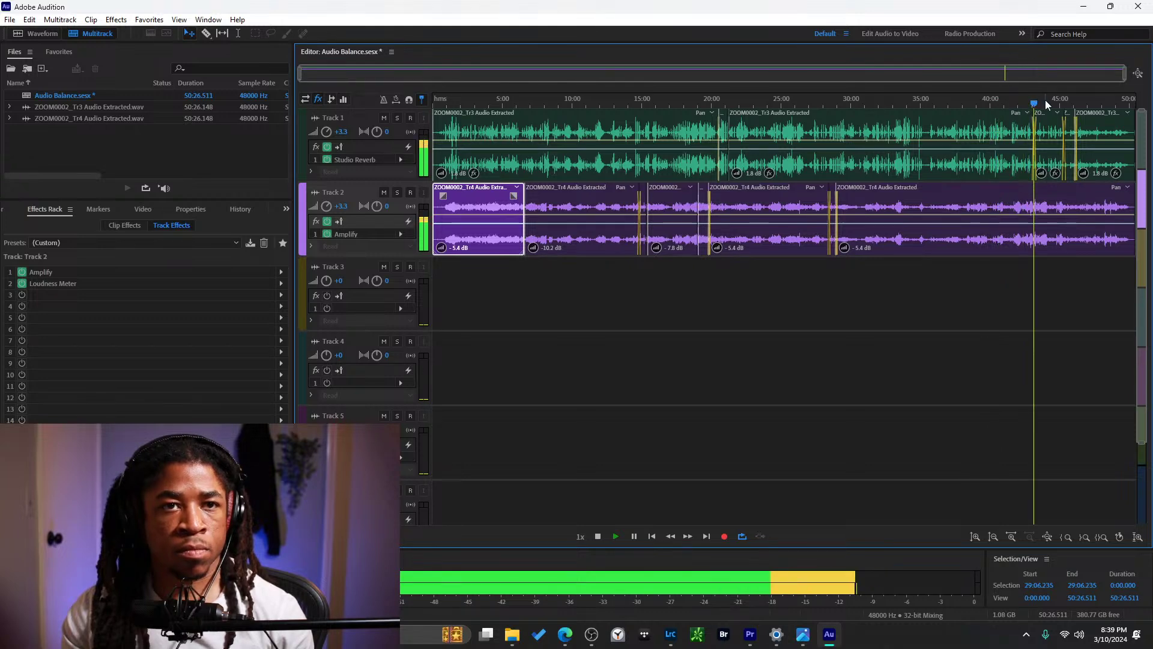
left_click(1045, 100)
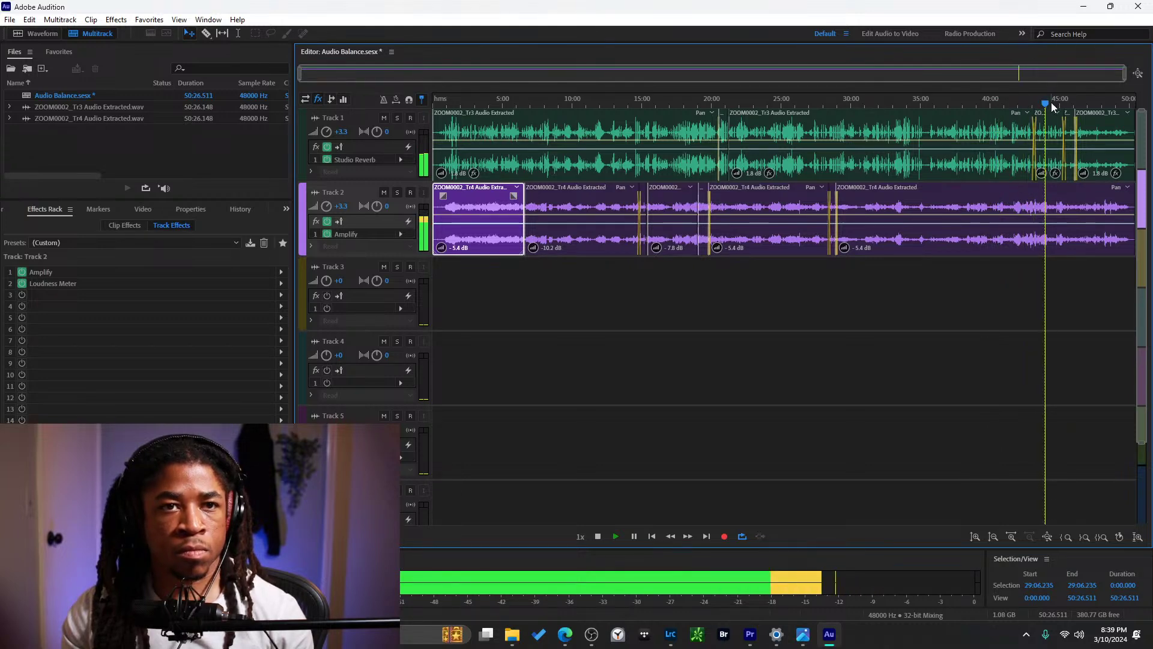
Examine both tracks' waveforms around 44:00 up close while the session plays.
scroll(1063, 208, "up", 2)
scroll(1063, 208, "down", 2)
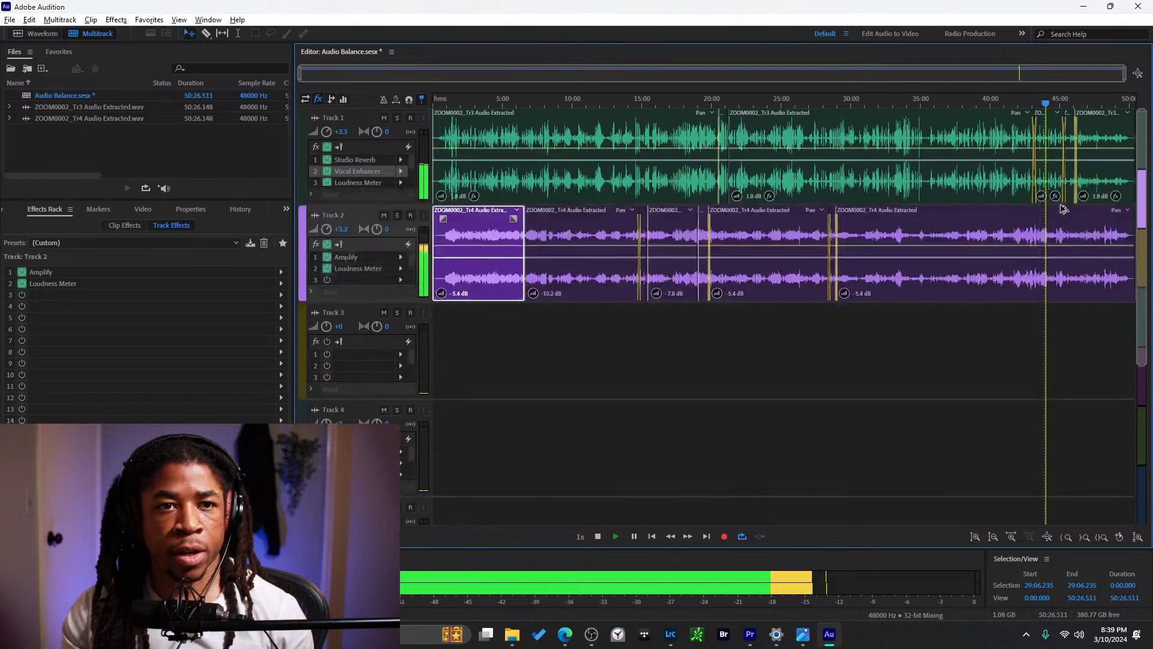
left_click(1073, 319)
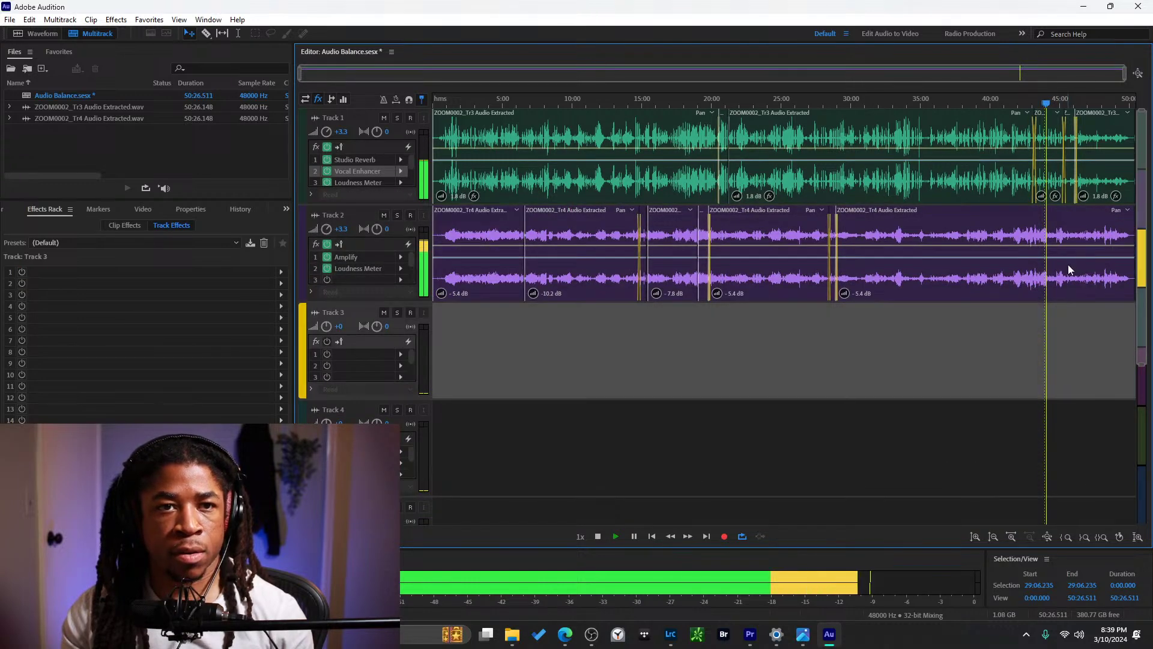
scroll(1068, 268, "up", 5)
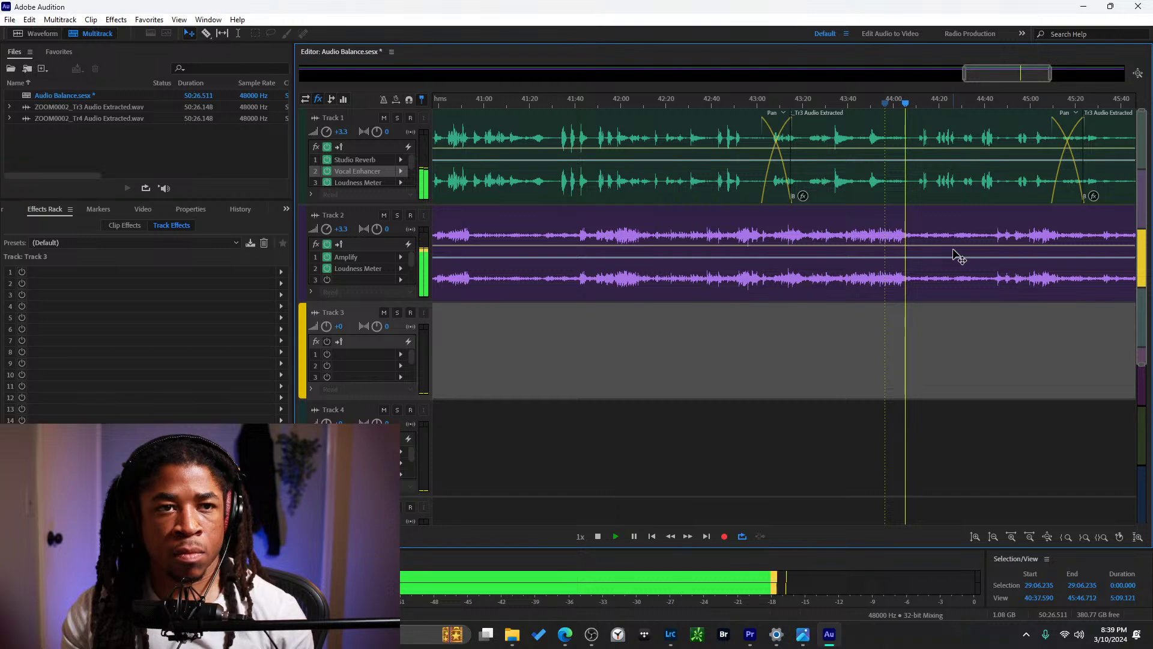
scroll(955, 254, "down", 3)
scroll(954, 253, "down", 4)
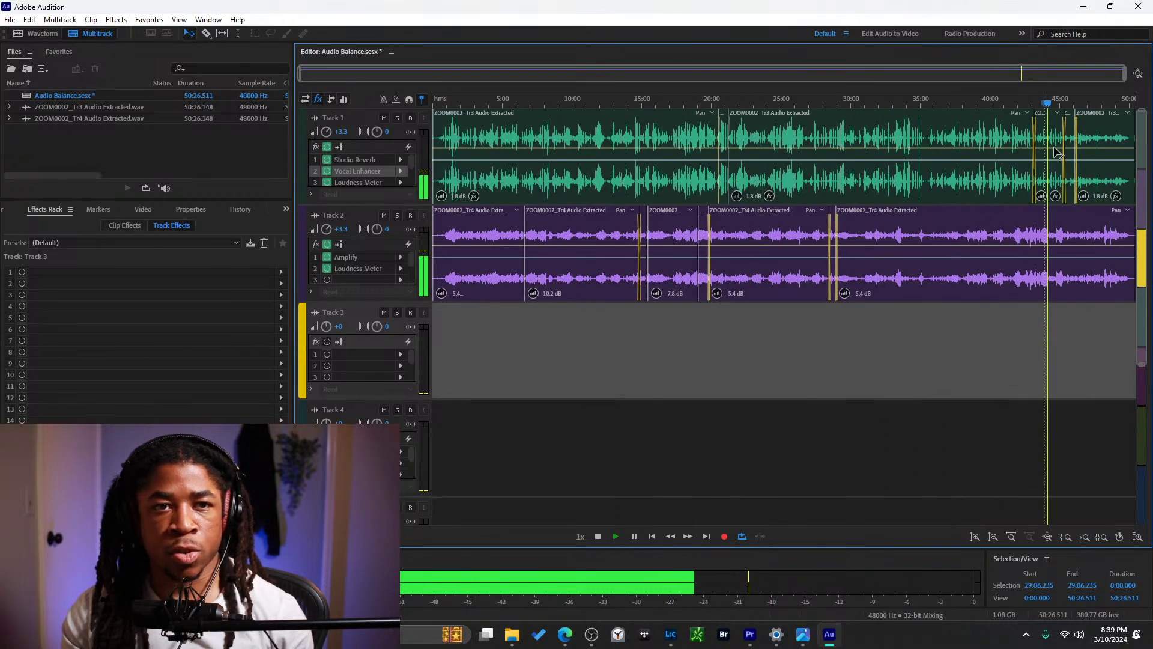
Play the session from points between about 46:00 and 49:20, sample it backwards to about 1:10, and stop playback.
left_click(1076, 103)
left_click(1090, 102)
left_click(1116, 102)
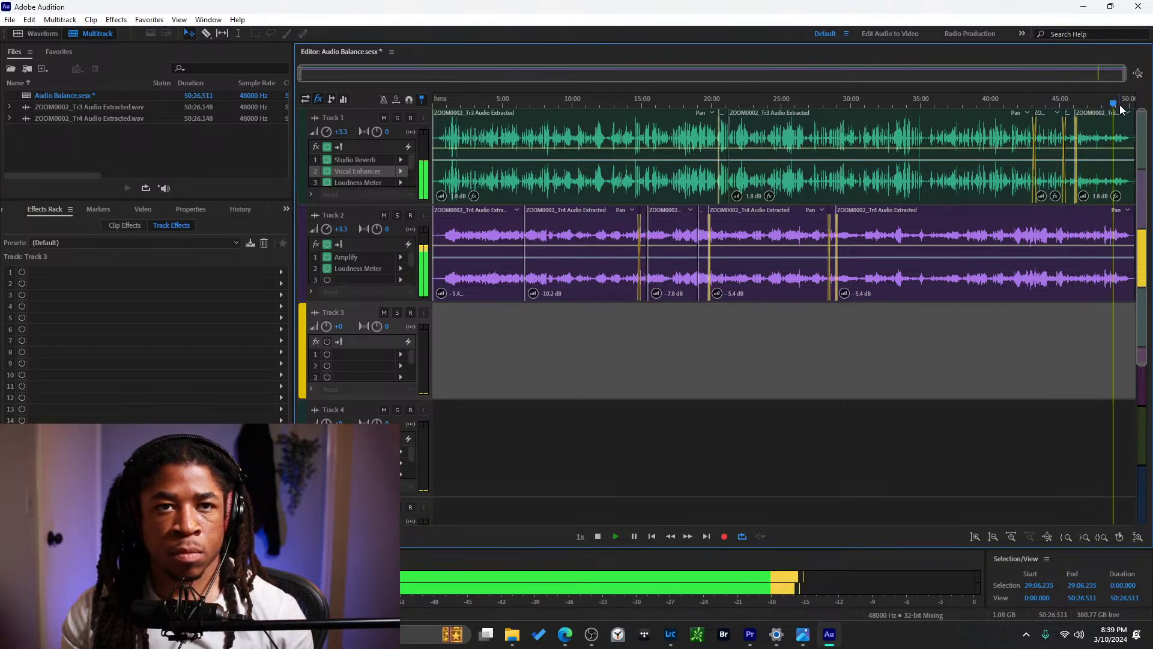
left_click(1121, 103)
left_click(1089, 106)
left_click(991, 105)
left_click(791, 101)
left_click(687, 102)
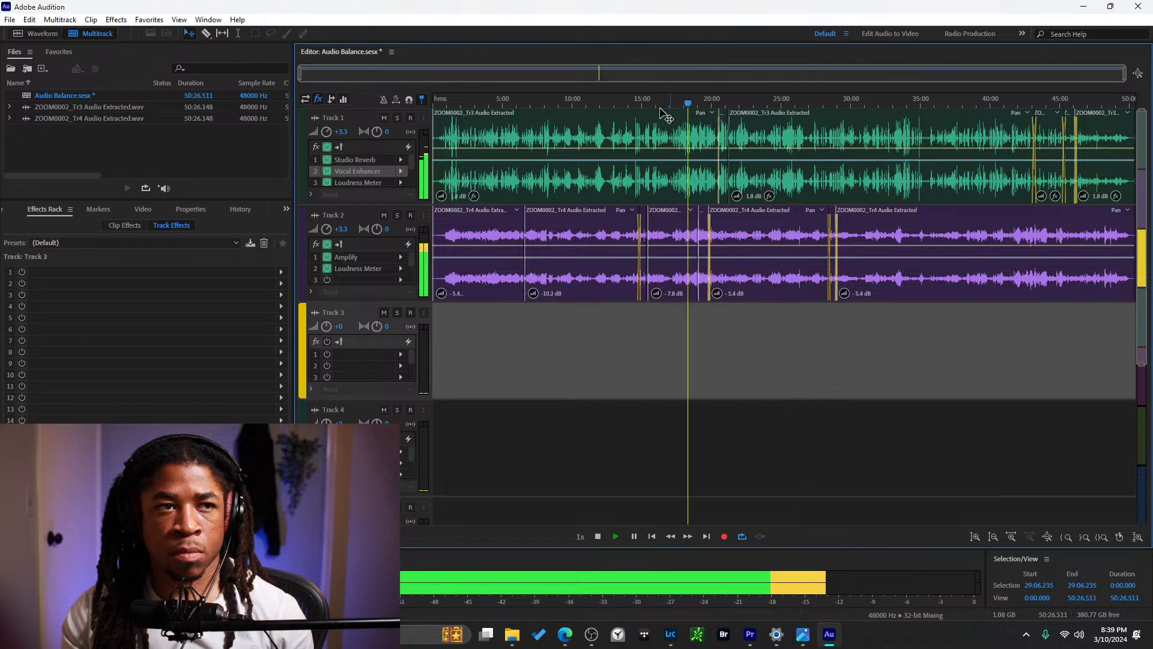
left_click(612, 102)
left_click(563, 103)
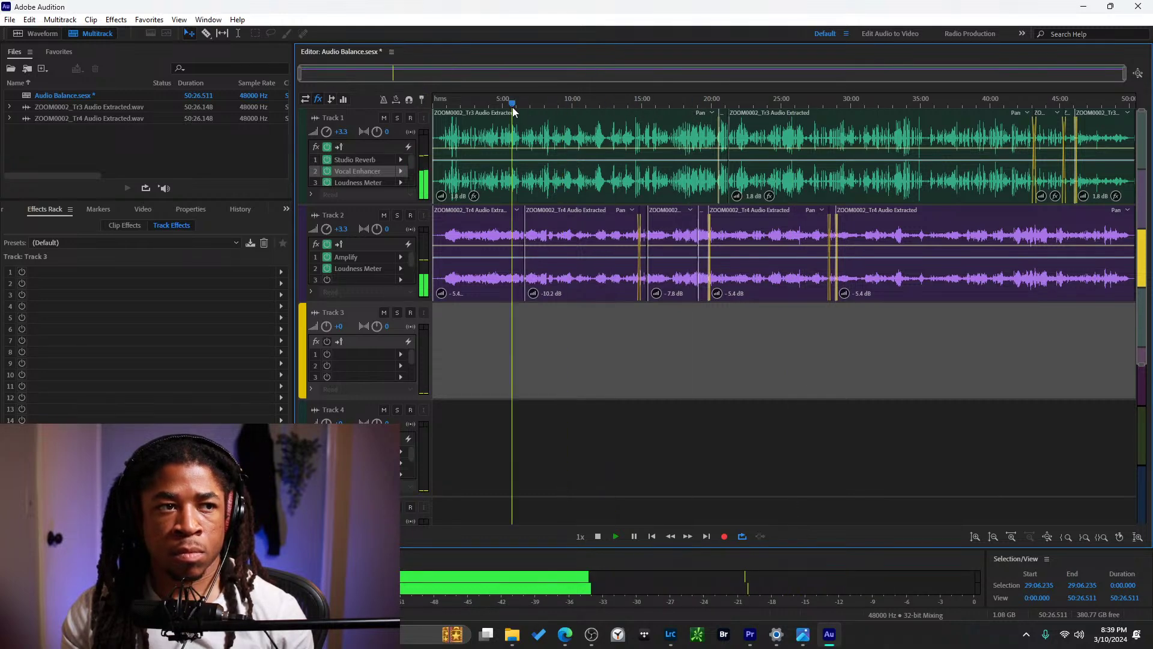
left_click(512, 104)
left_click(492, 107)
left_click(448, 102)
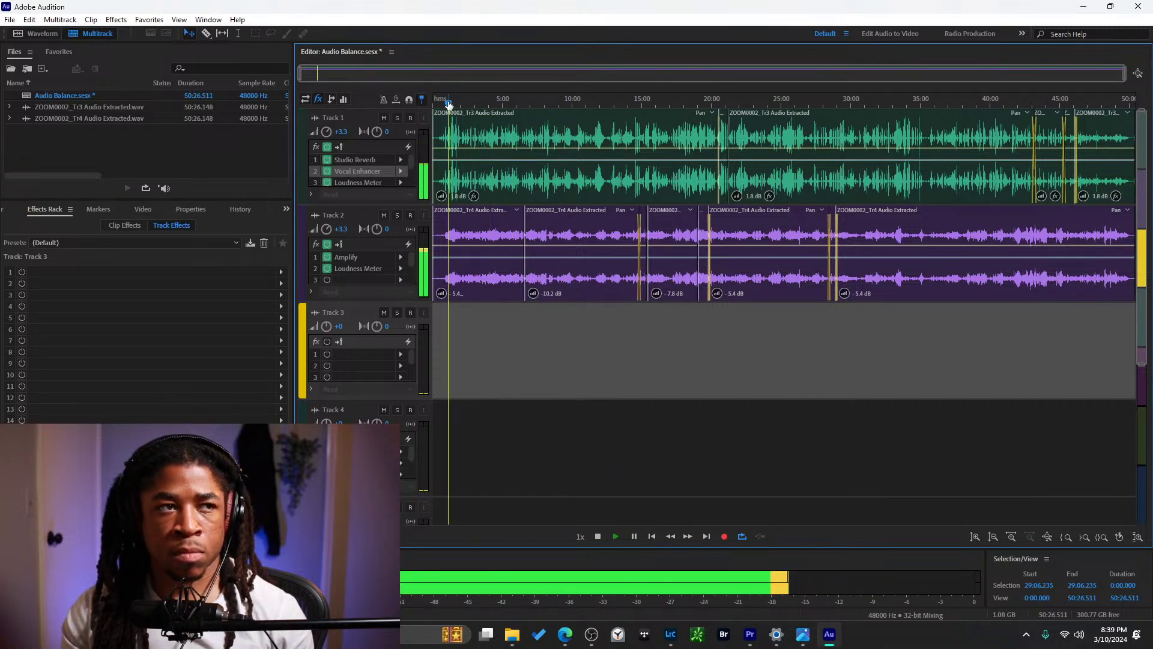
key("space")
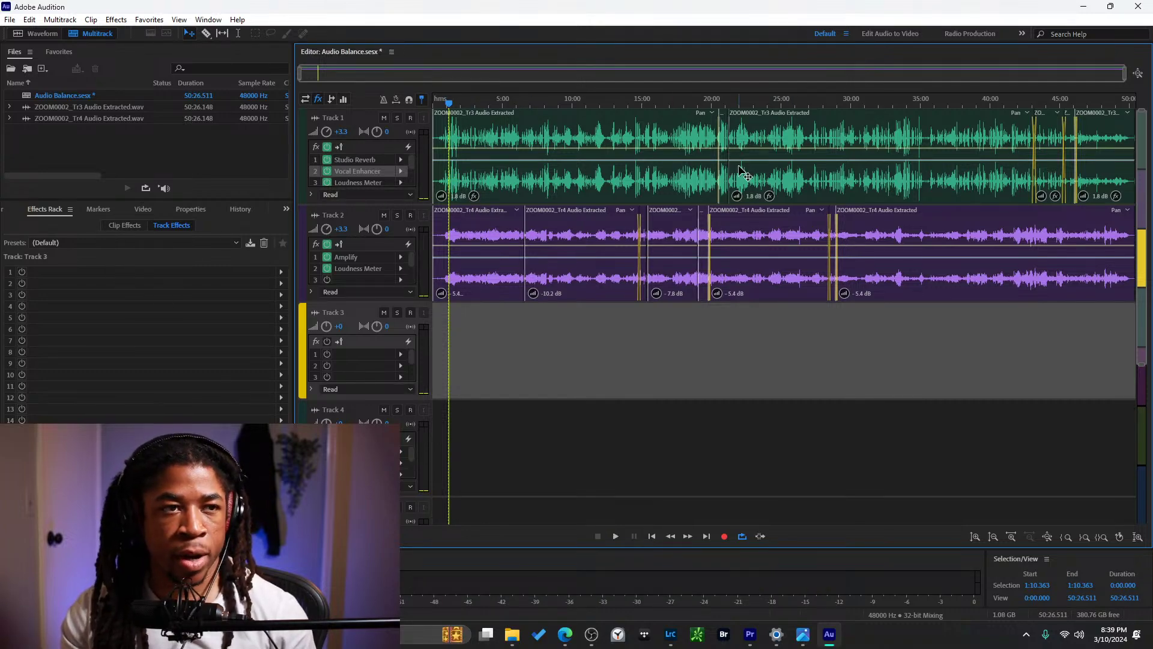
Crossfade the Track 2 cut near 19:04 by extending the earlier clip about 2 seconds over the next one.
scroll(697, 238, "up", 3)
scroll(704, 287, "down", 3)
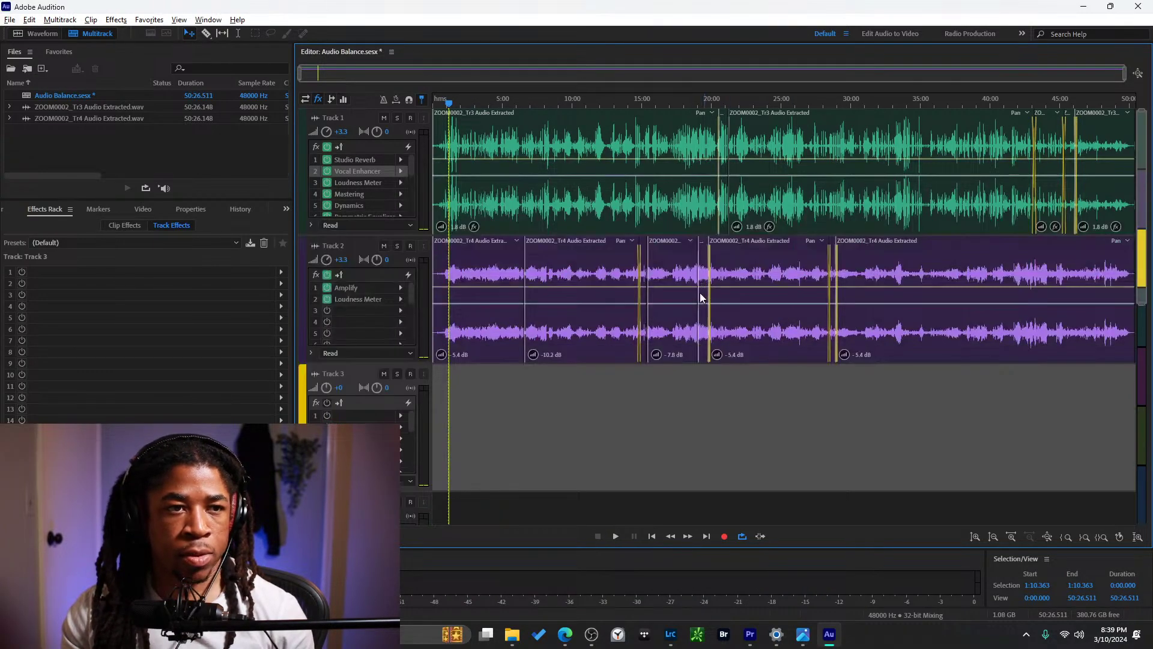
scroll(702, 297, "up", 3)
scroll(702, 282, "down", 4)
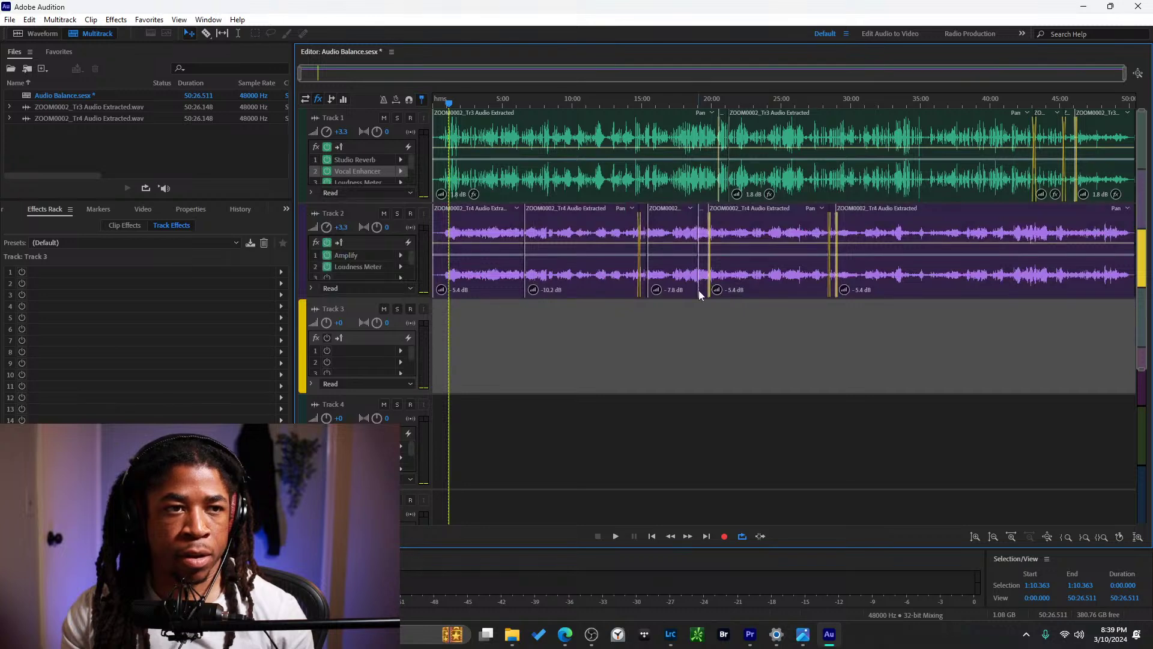
scroll(698, 283, "up", 8)
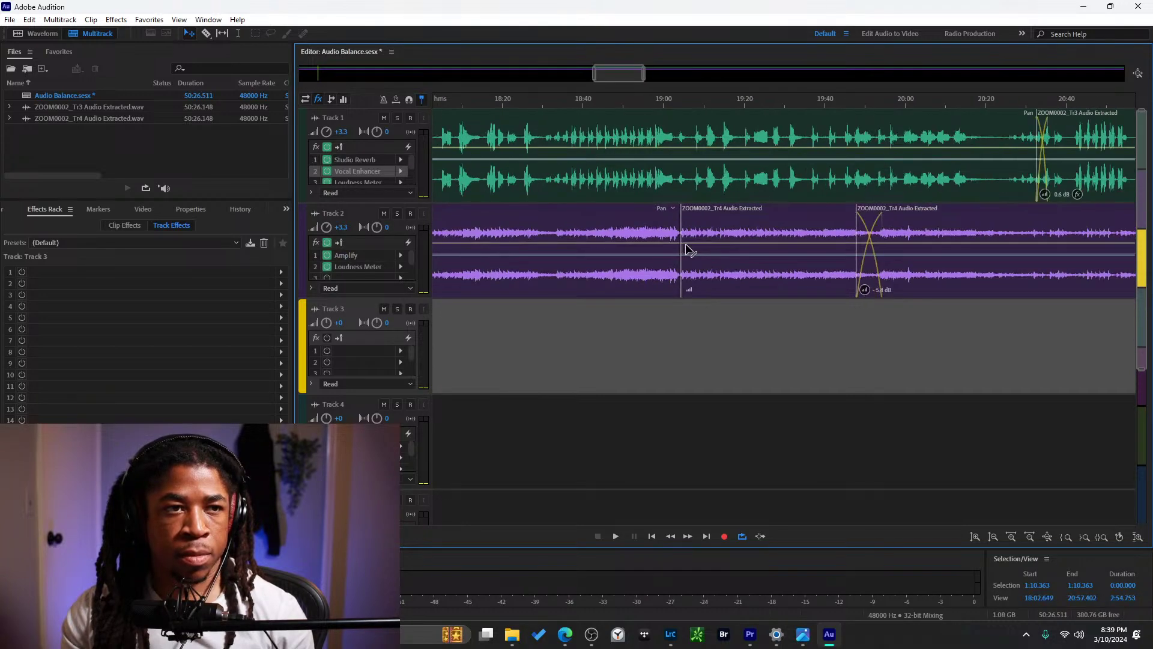
scroll(690, 249, "up", 2)
left_click(671, 227)
left_click_drag(671, 225, 690, 226)
Play across the Track 2 crossfade from about 19:03 to check the transition.
left_click(666, 107)
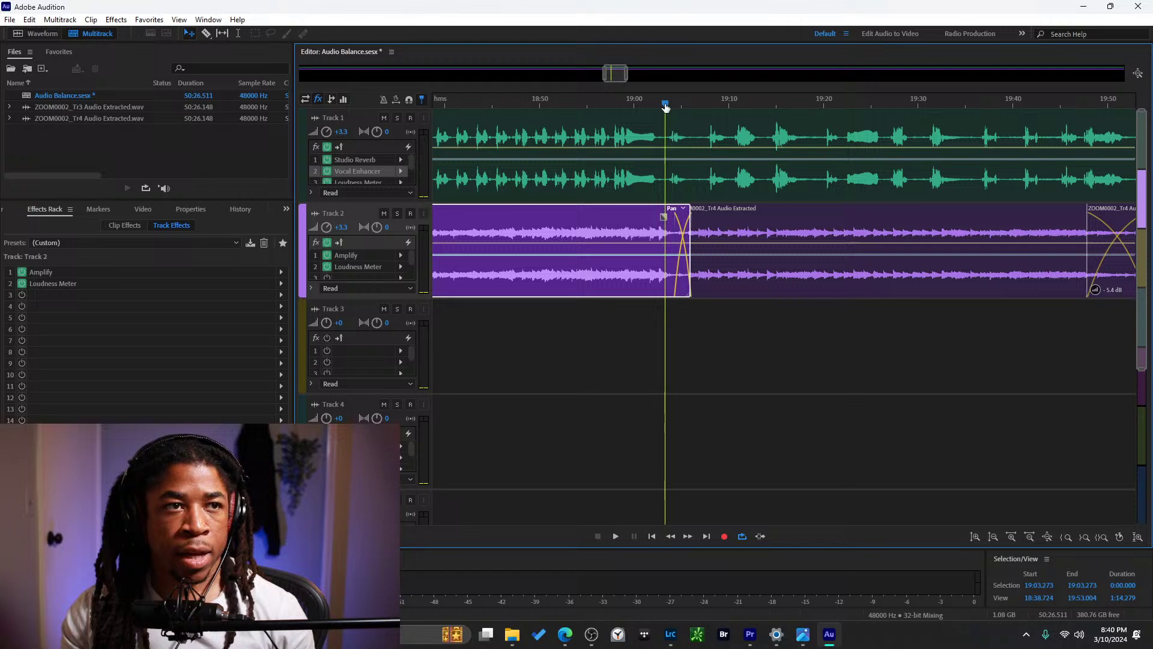
key("space")
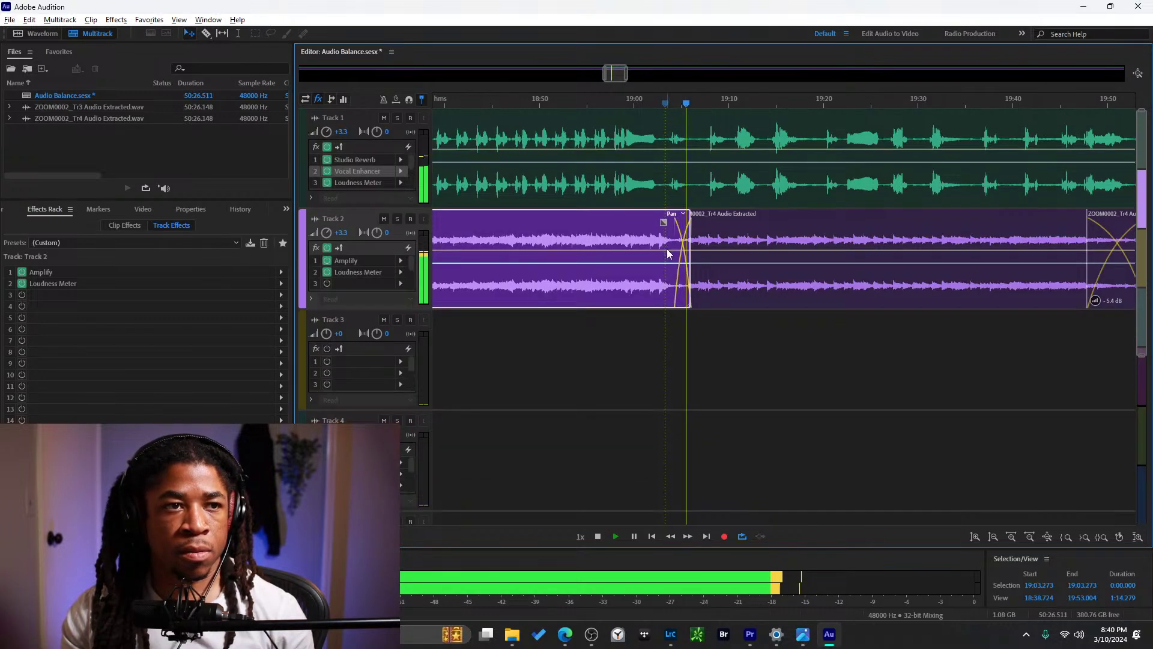
double_click(614, 73)
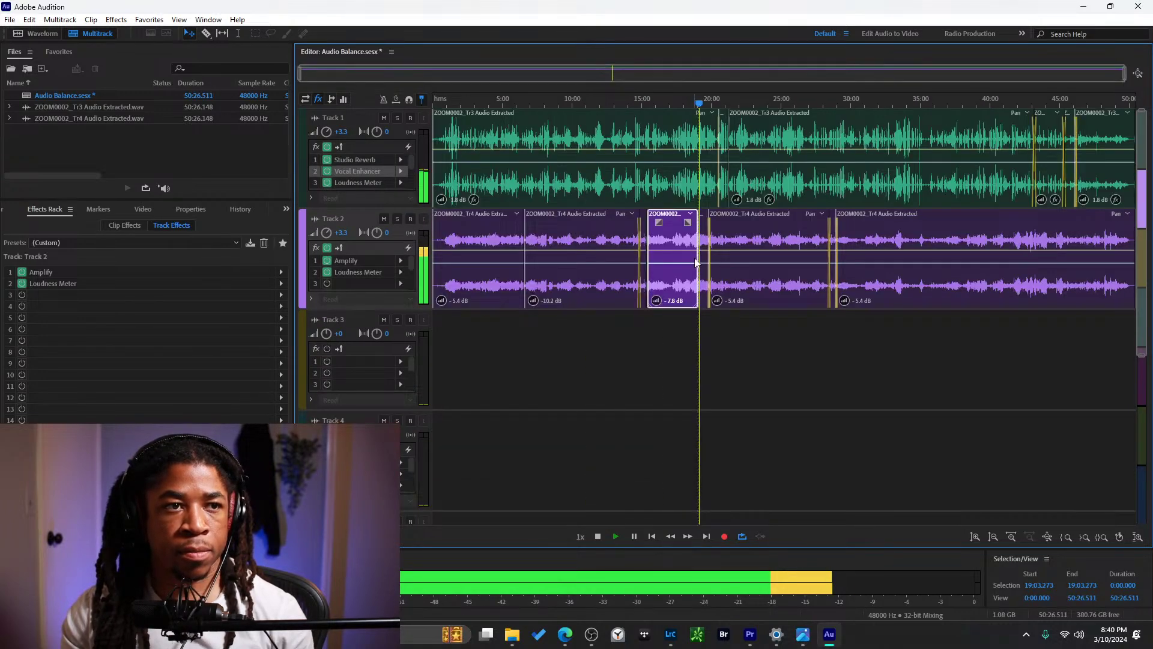
scroll(519, 224, "up", 3)
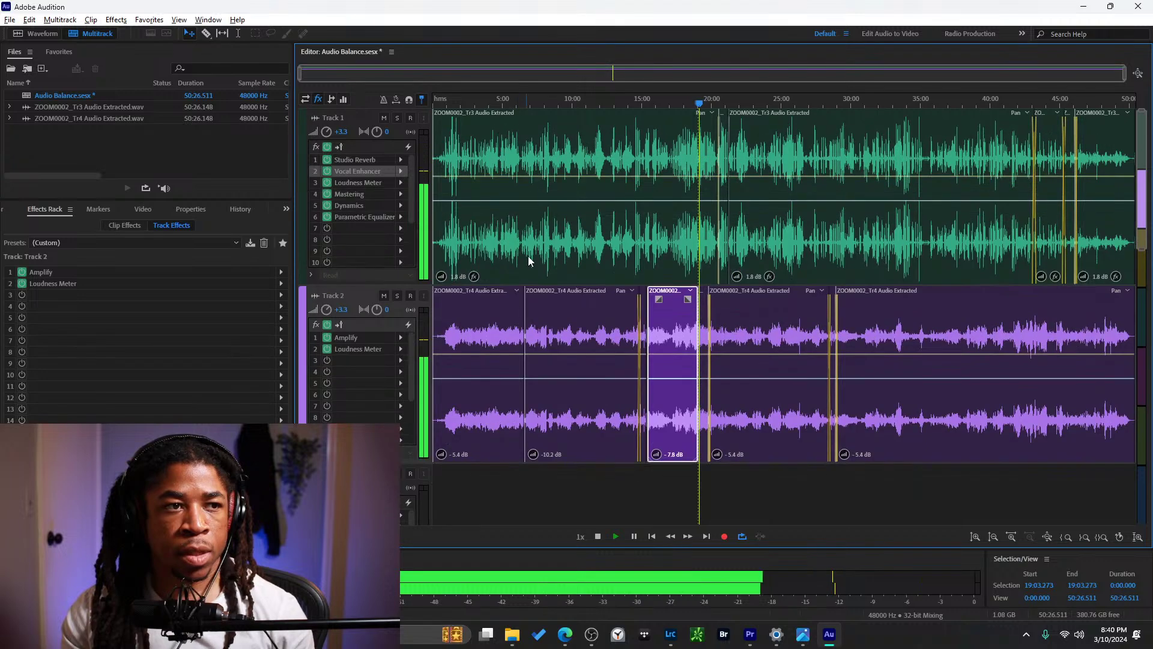
key("alt+space")
key("Escape")
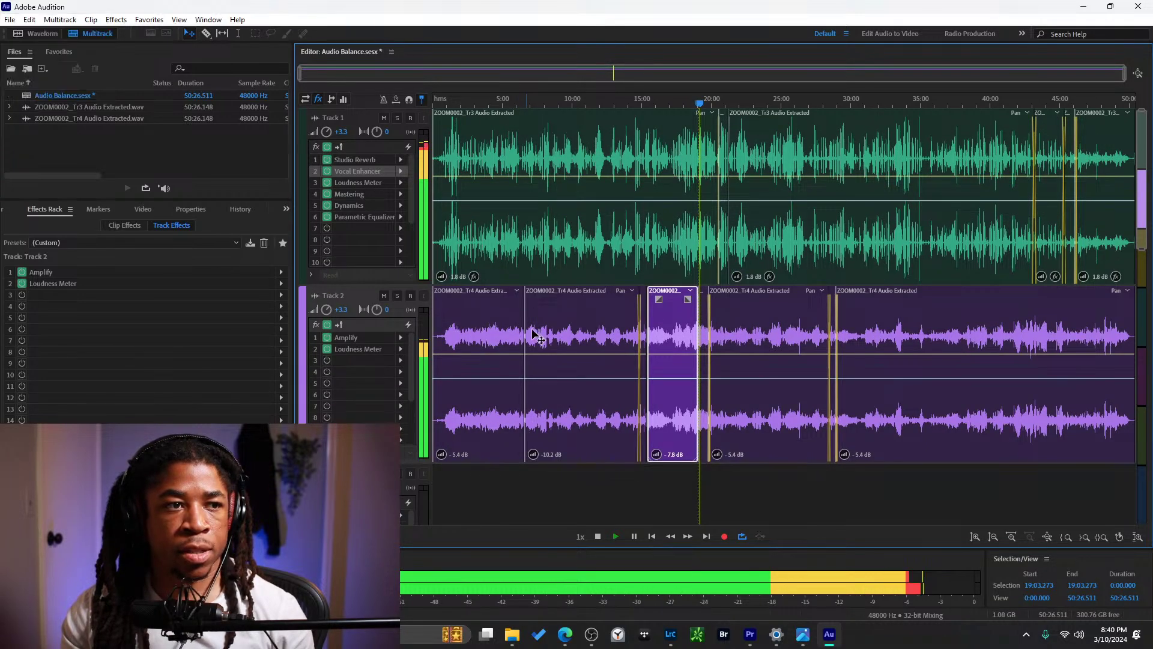
Try to crossfade the Track 2 cut near 6:38 by extending the earlier clip about 12 seconds over the next one.
left_click(530, 319)
scroll(530, 320, "up", 5)
left_click(527, 315)
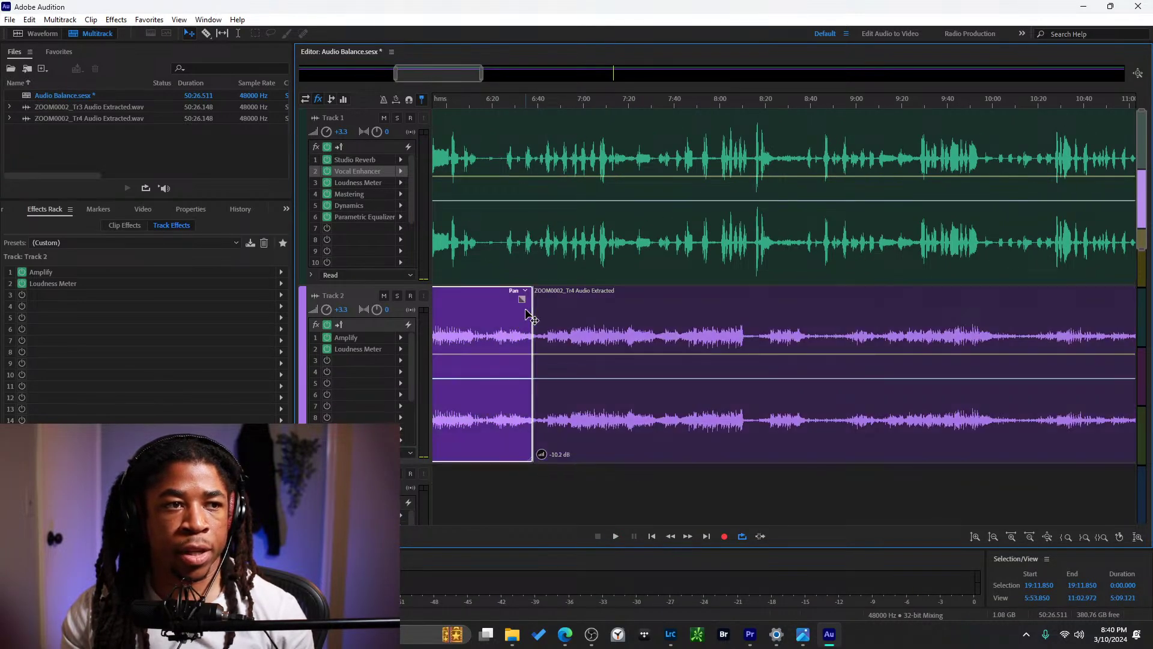
left_click_drag(530, 310, 563, 309)
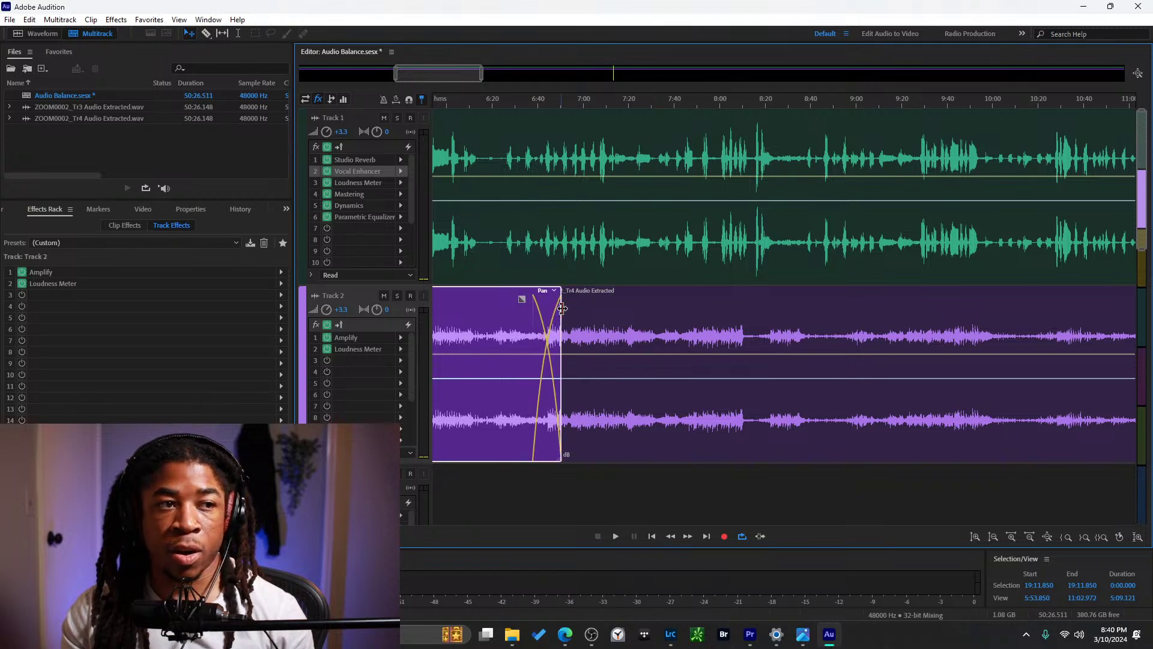
left_click(559, 308)
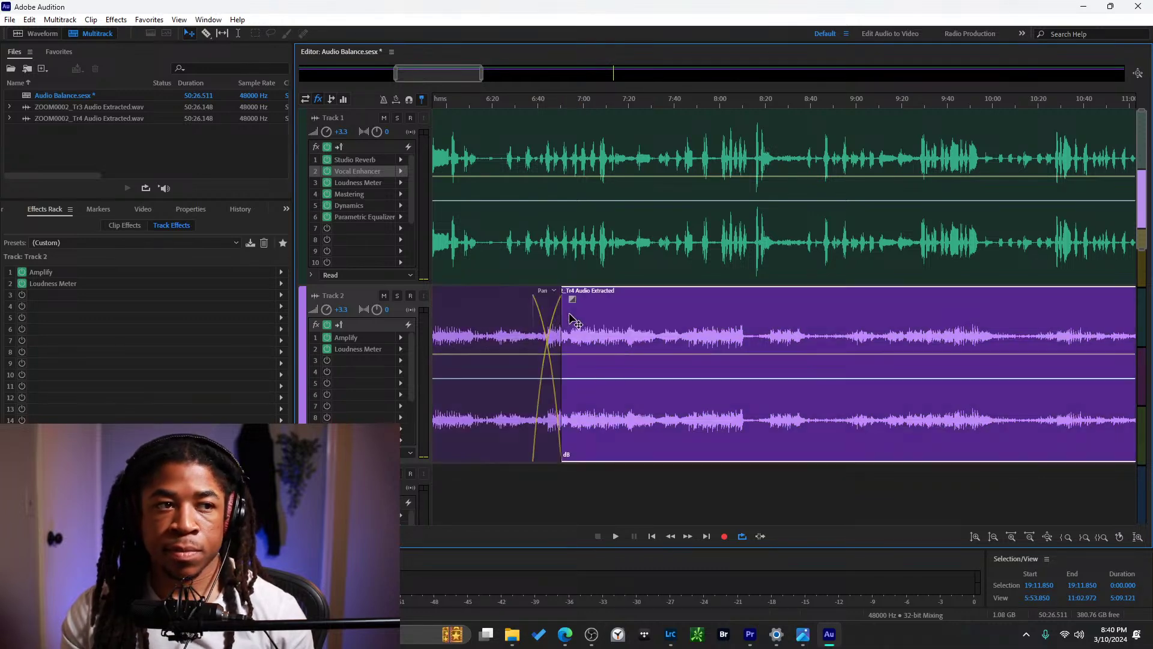
left_click_drag(561, 309, 520, 310)
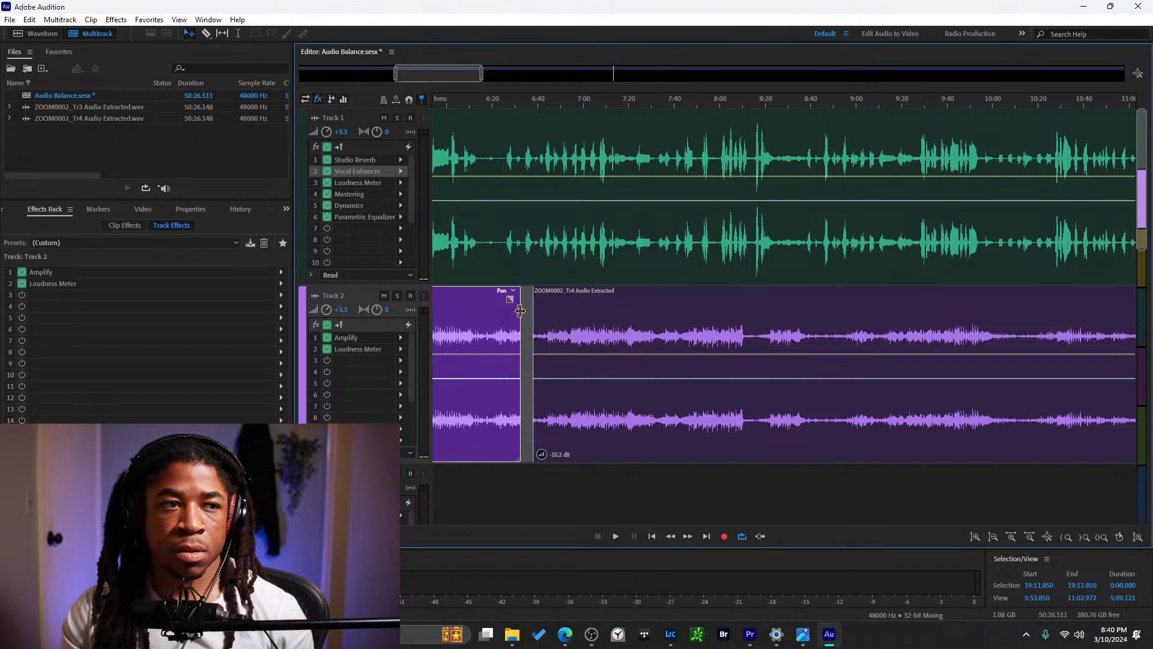
key("ctrl+z")
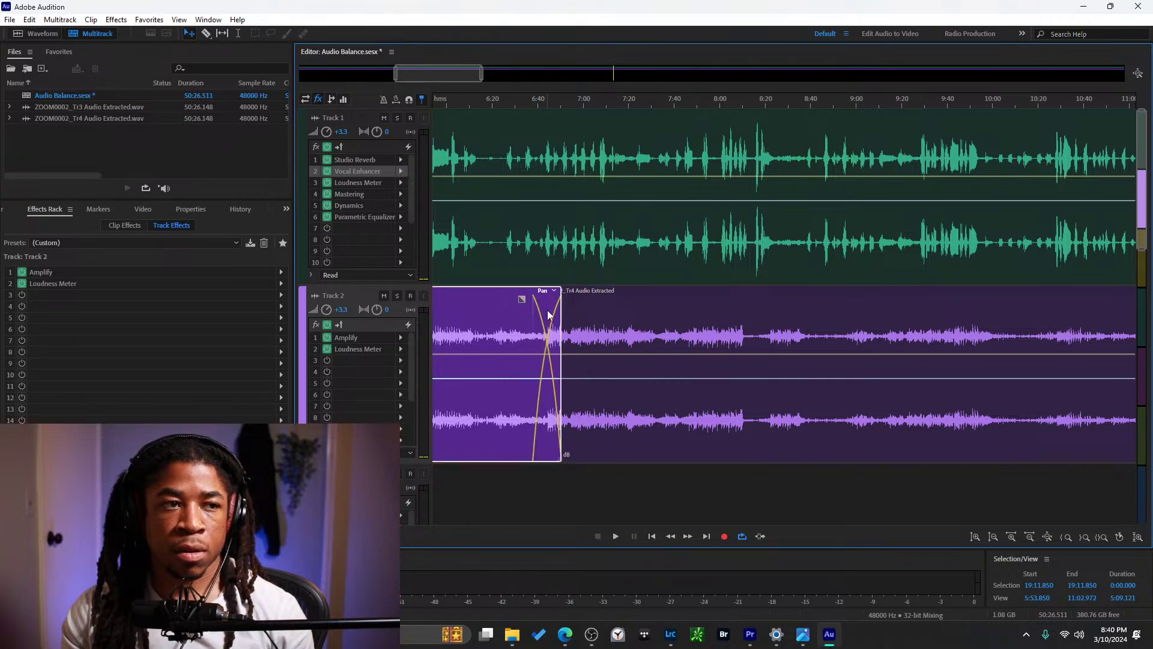
key("ctrl+shift+z")
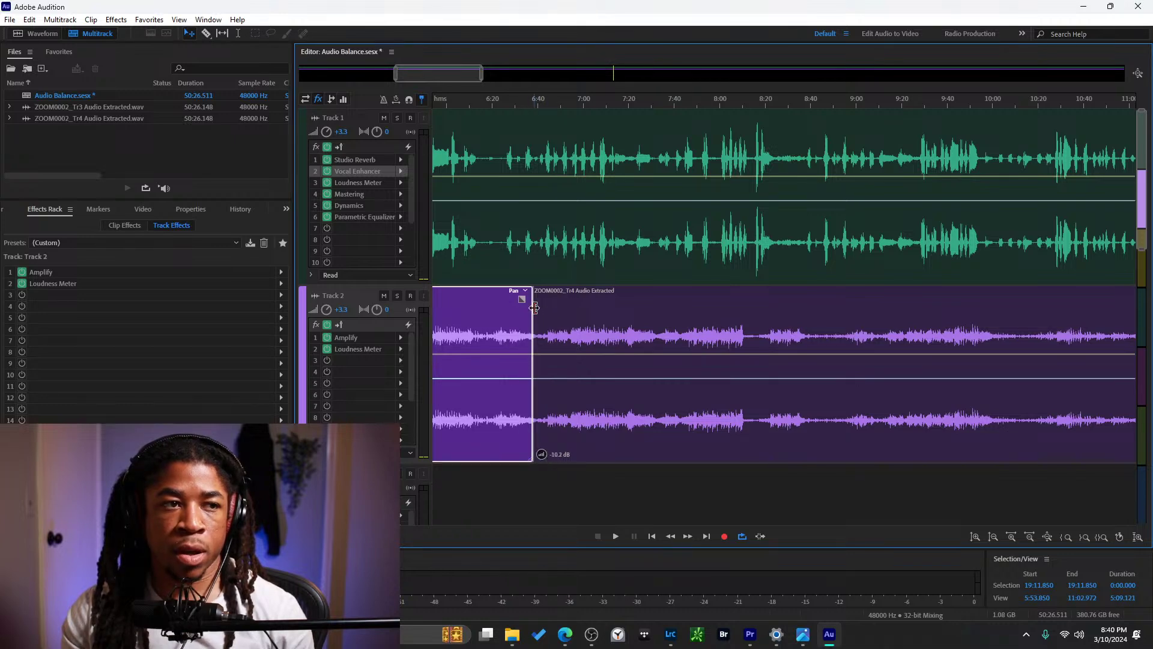
Crossfade the Track 2 cut near 6:38 by extending the later clip's start about 9 seconds earlier, and play across the transition from about 6:26.
left_click_drag(535, 308, 513, 307)
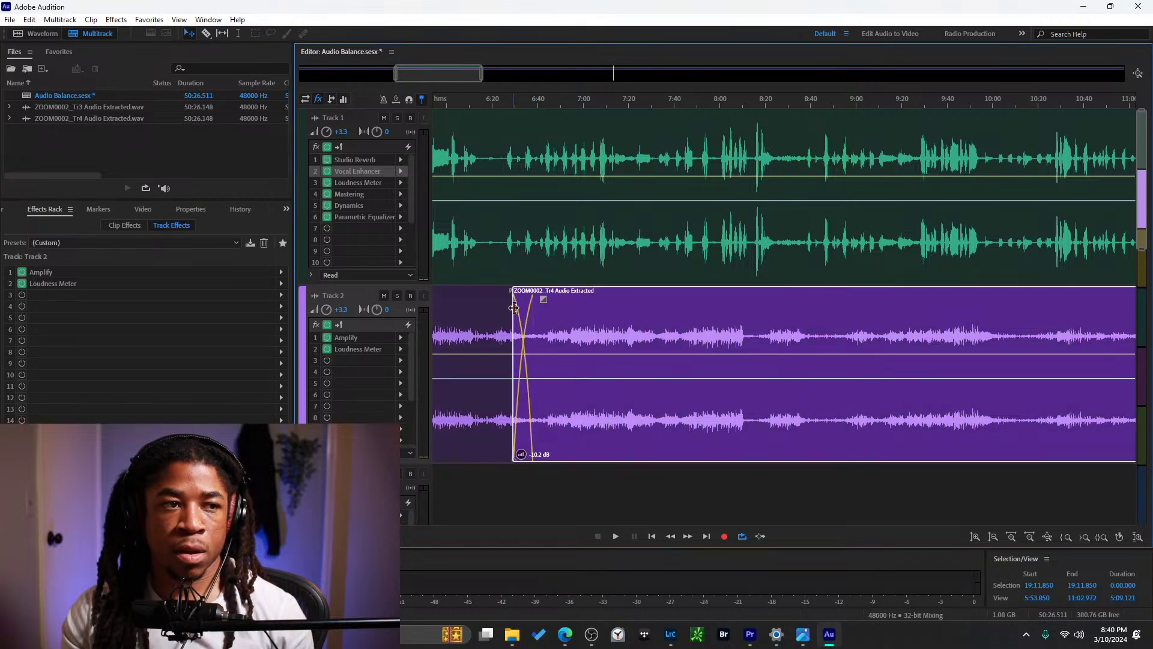
left_click(507, 102)
key("space")
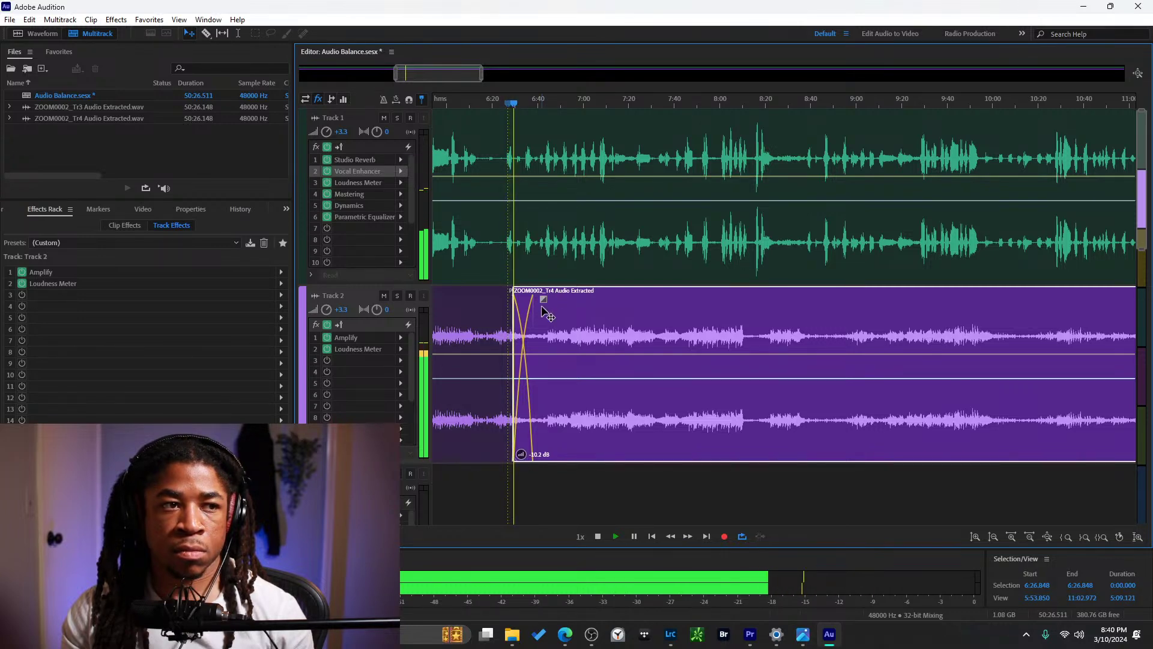
scroll(553, 318, "down", 3)
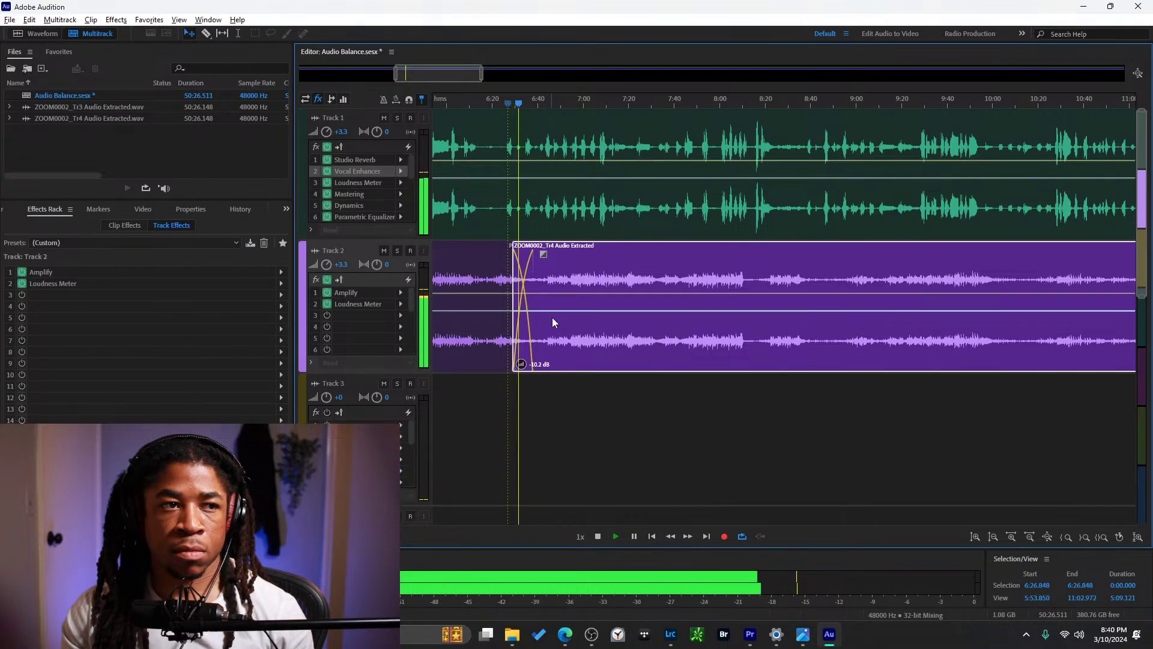
left_click(662, 405)
key("backslash")
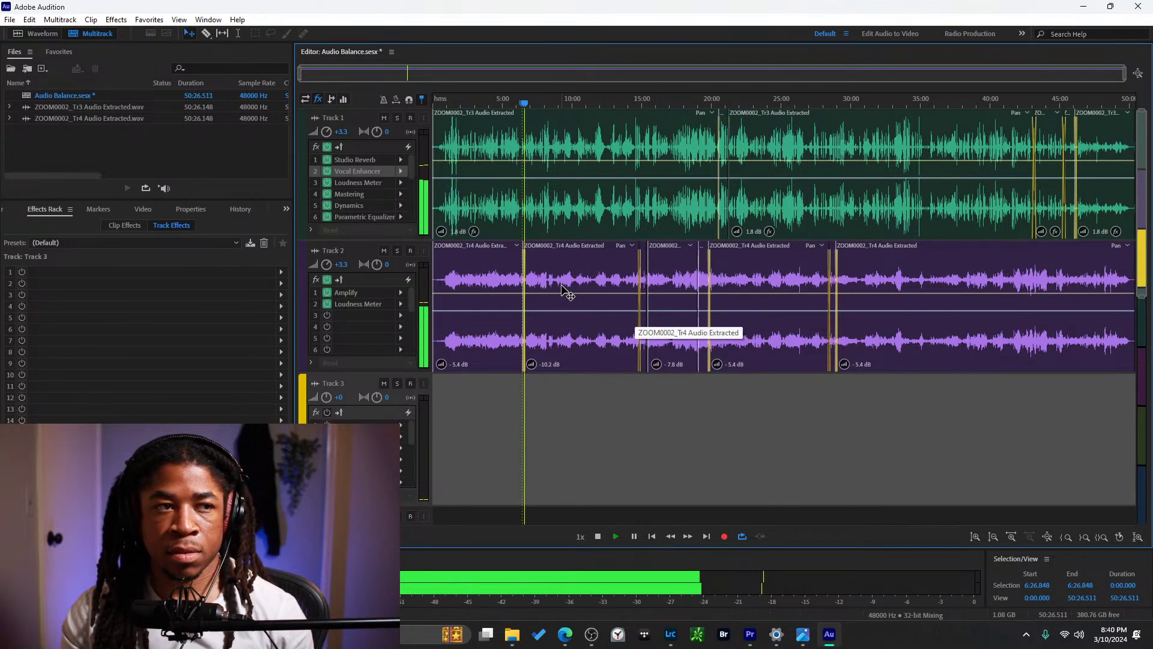
Stop playback with the playhead at about 19:50, save the session, and select Track 2.
left_click(709, 100)
key("space")
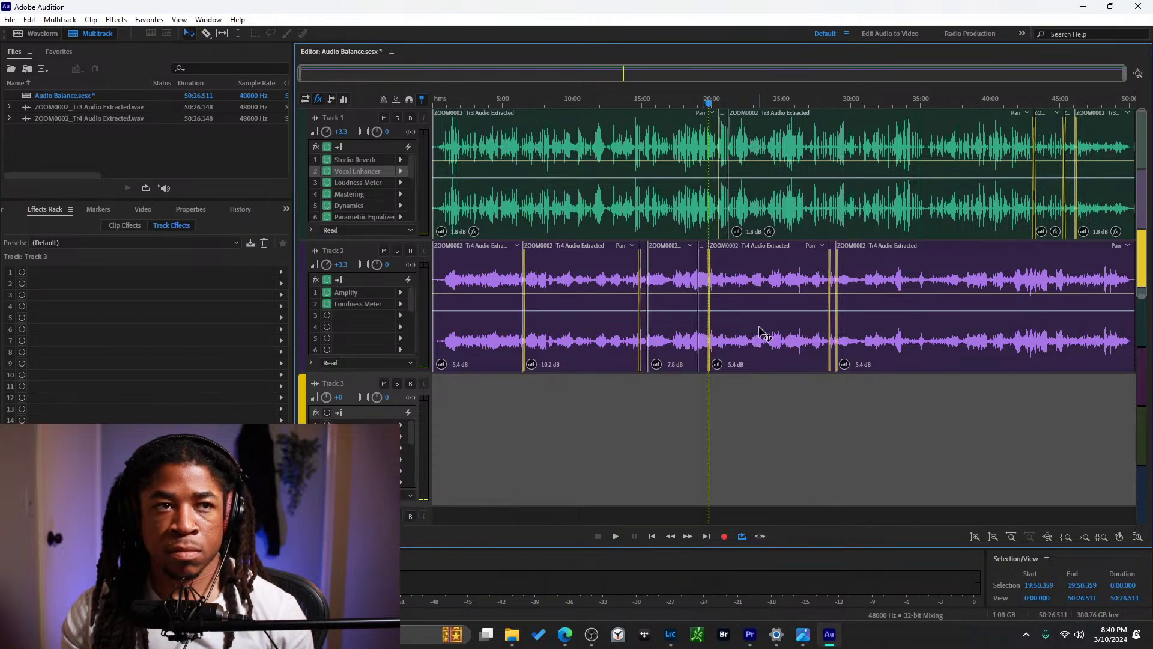
key("ctrl+s")
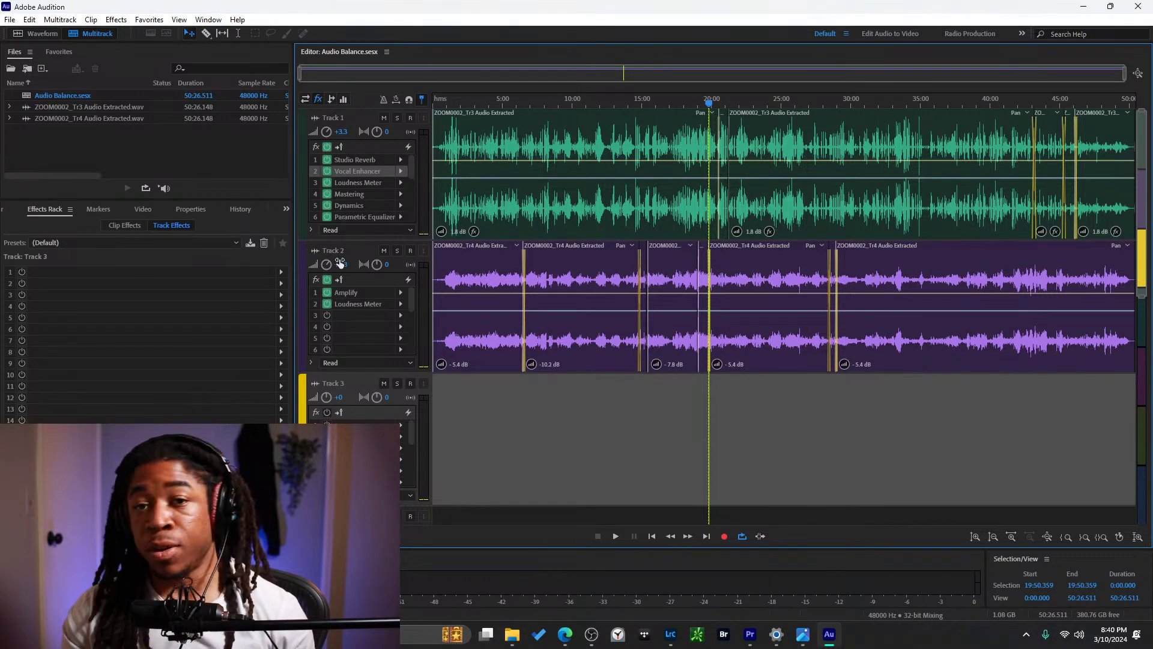
left_click(354, 253)
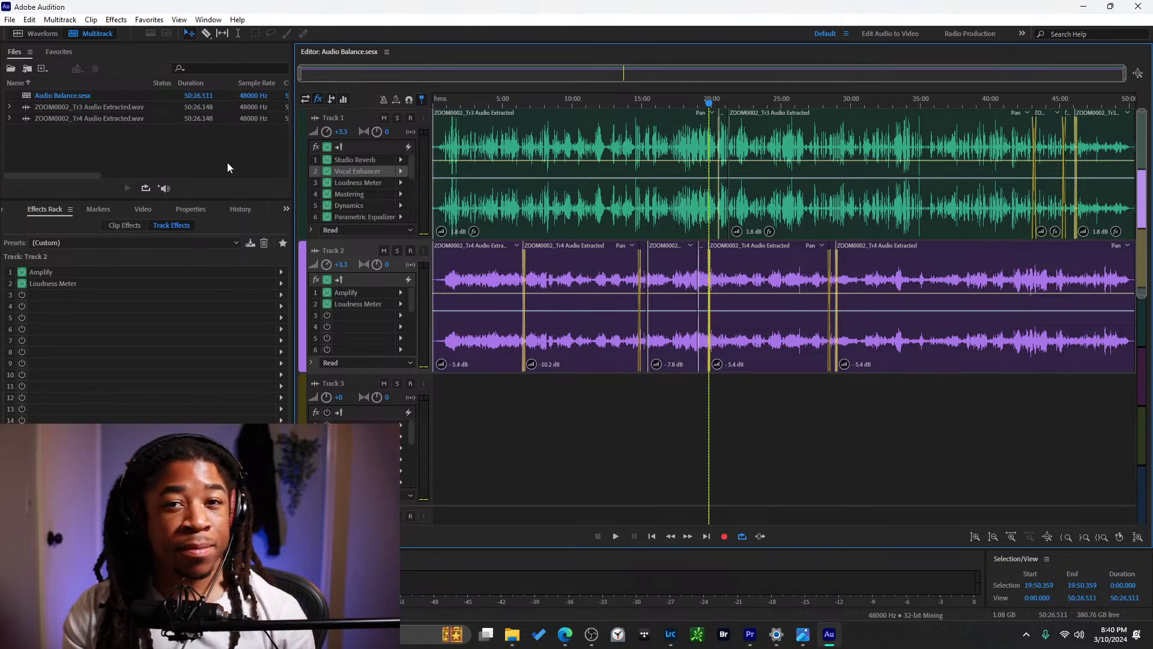
left_click(10, 20)
mouse_move(28, 19)
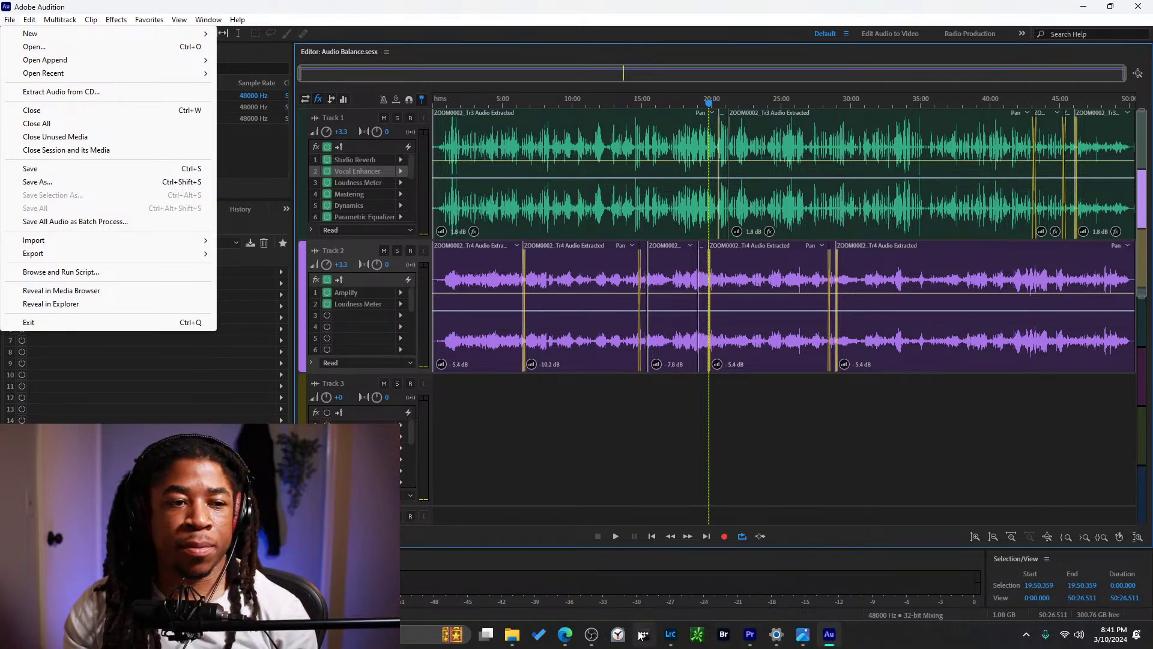
Switch to the Edge browser, search Google Images for "zoom h6" in a new tab, and preview Zoom Corp's H6 Audio Recorder picture.
left_click(566, 636)
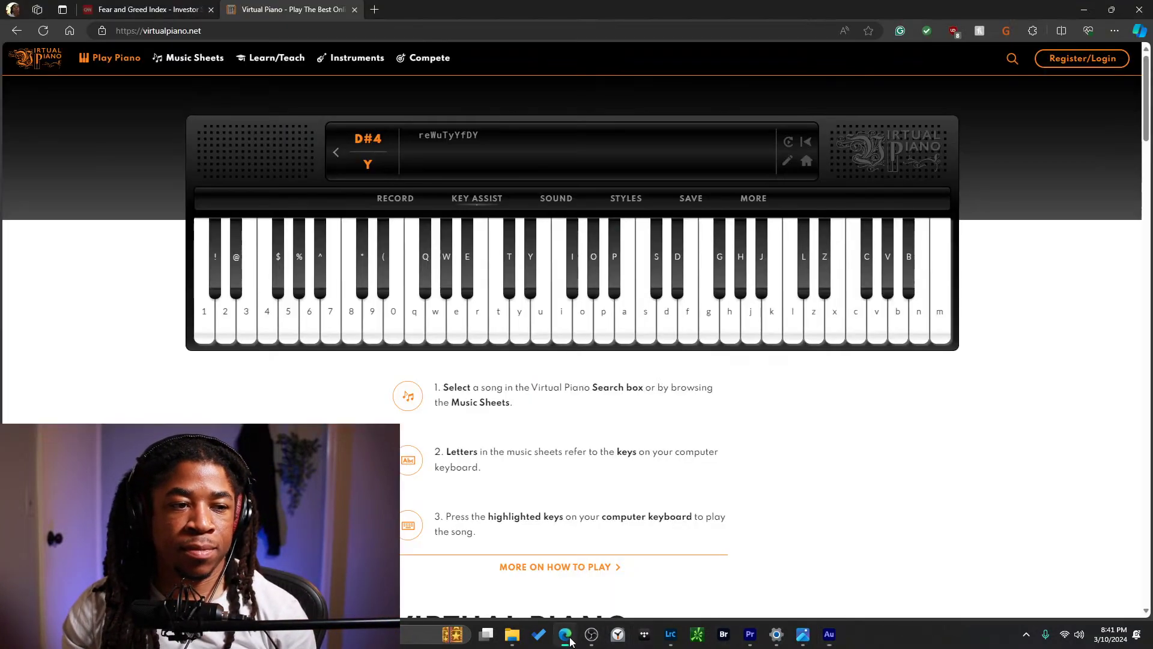
left_click(373, 10)
type("z")
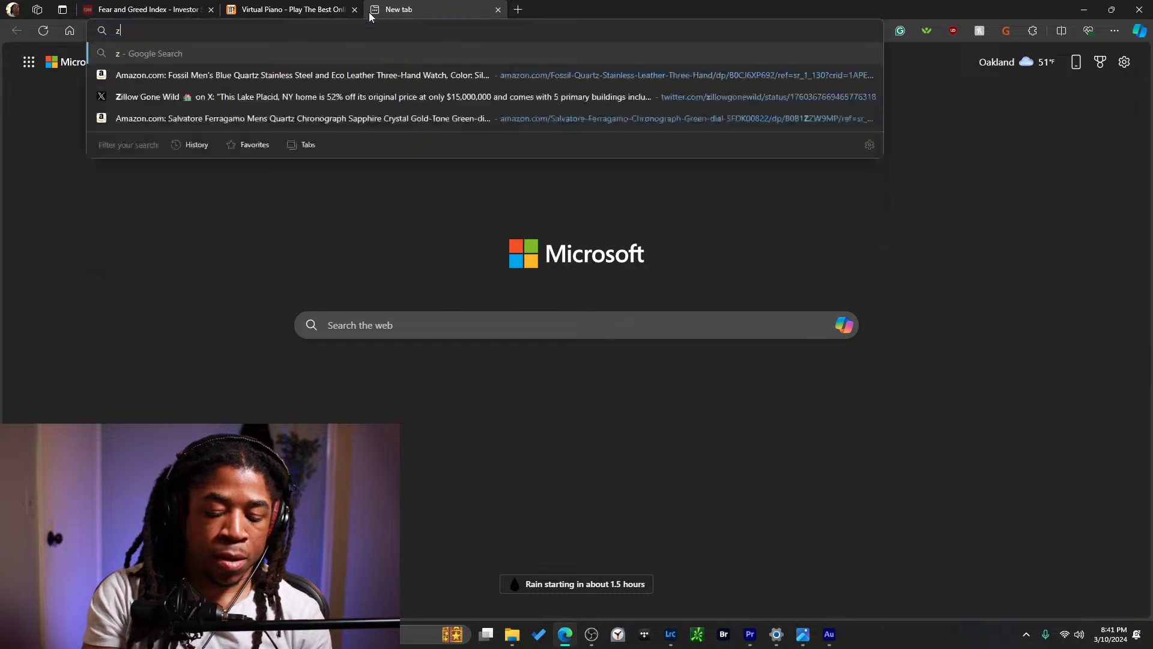
type("oom h6")
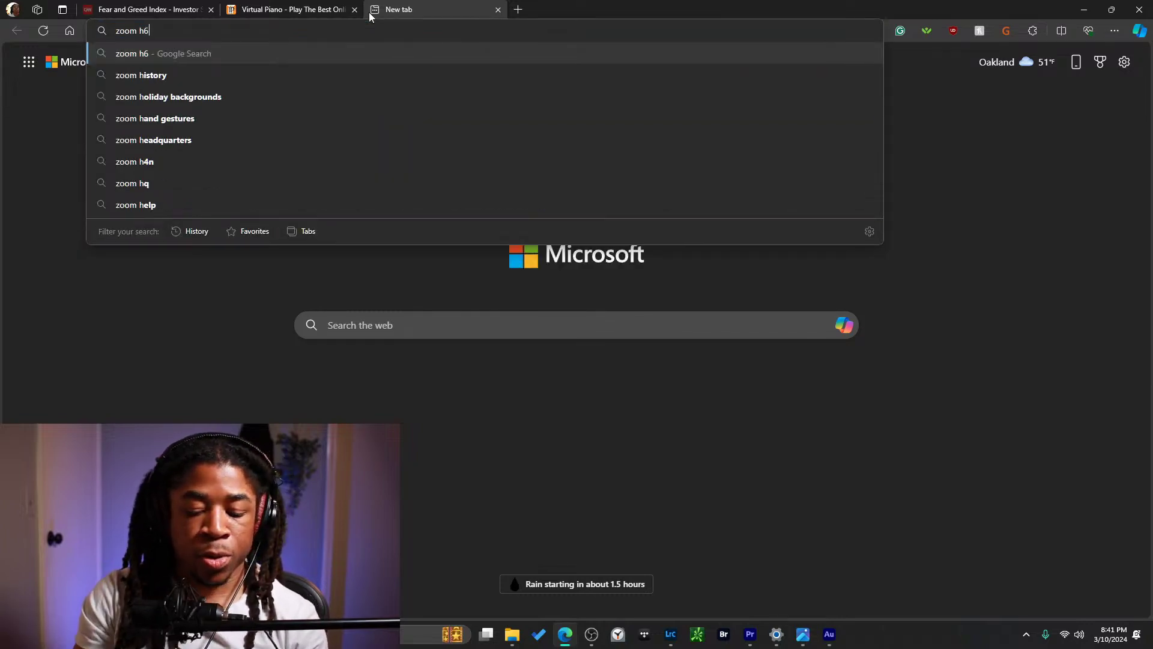
key("Return")
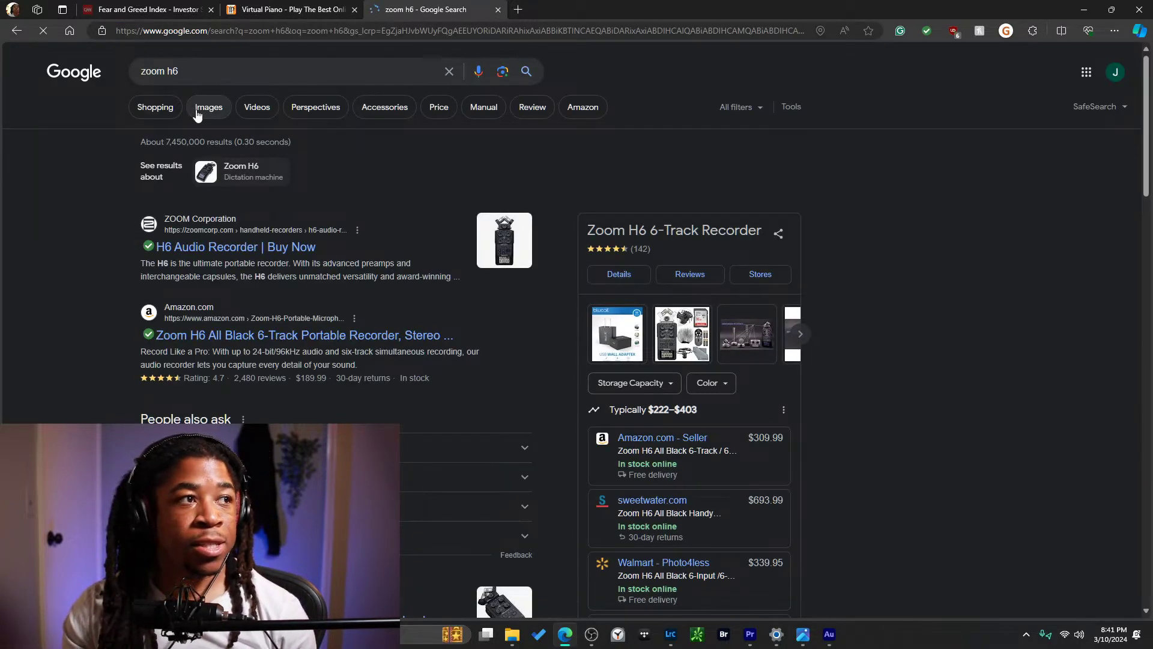
left_click(199, 109)
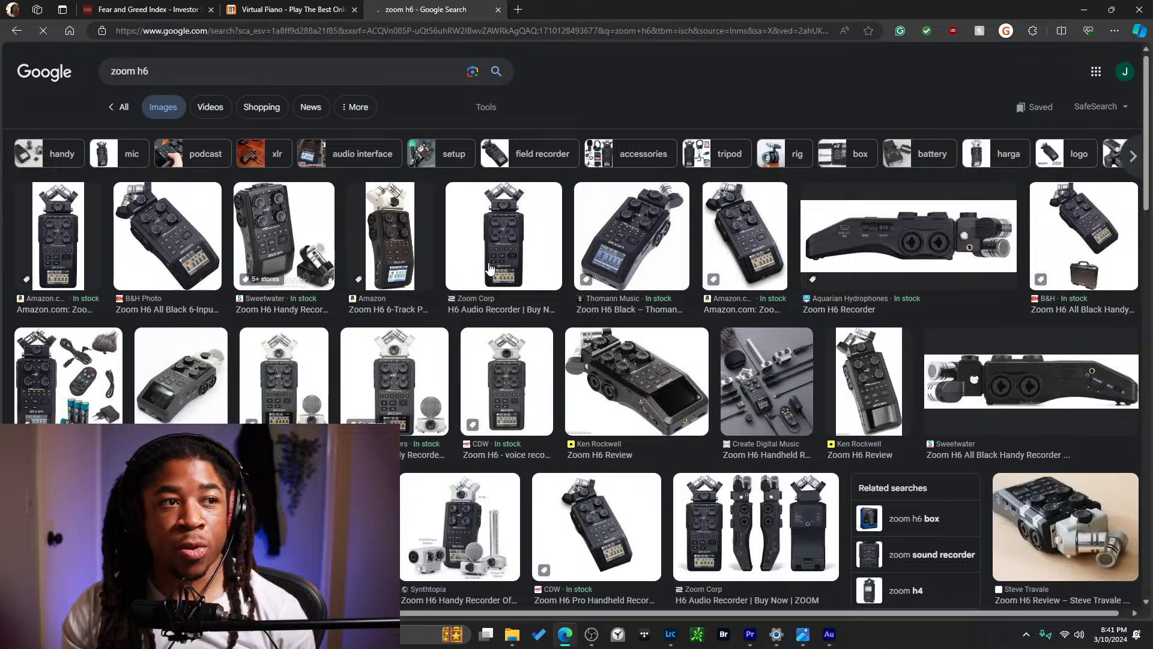
left_click(496, 255)
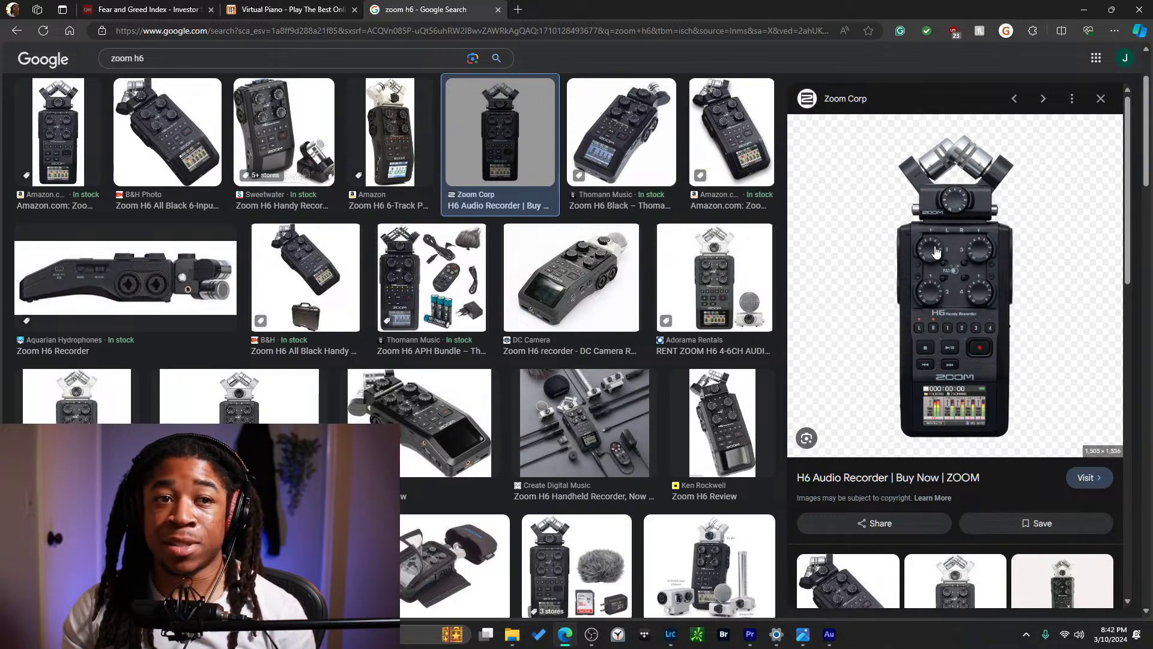
Search Google Images for "audio board" and preview Amazon's 8-channel sound mixing console.
left_click(334, 59)
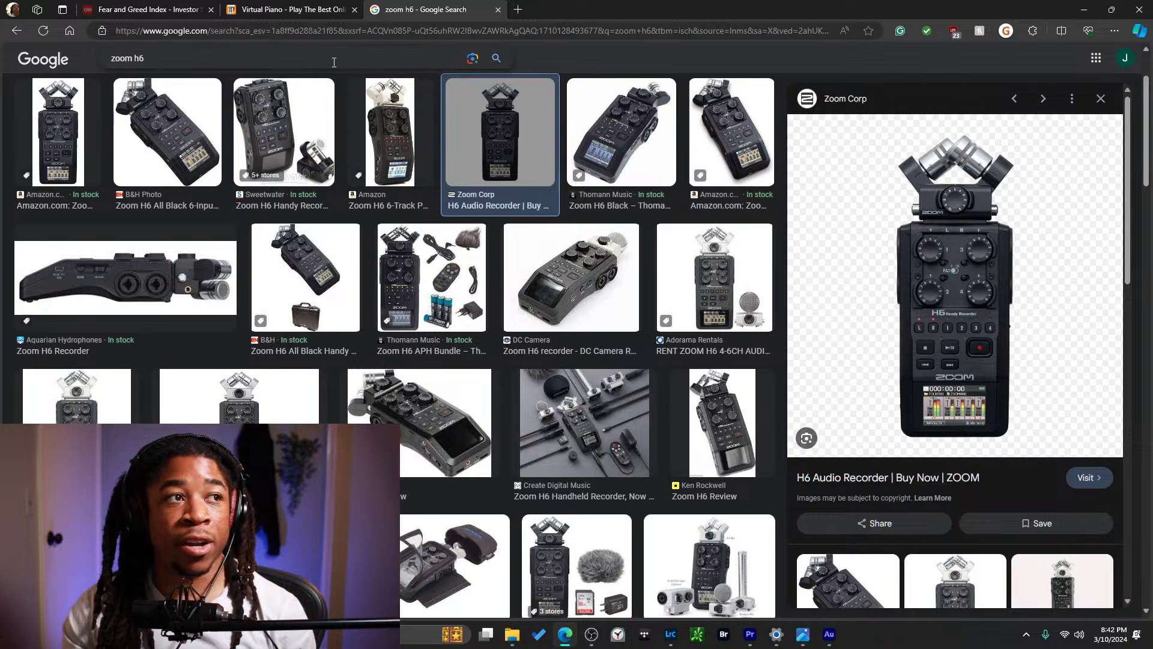
key("ctrl+a")
type("a")
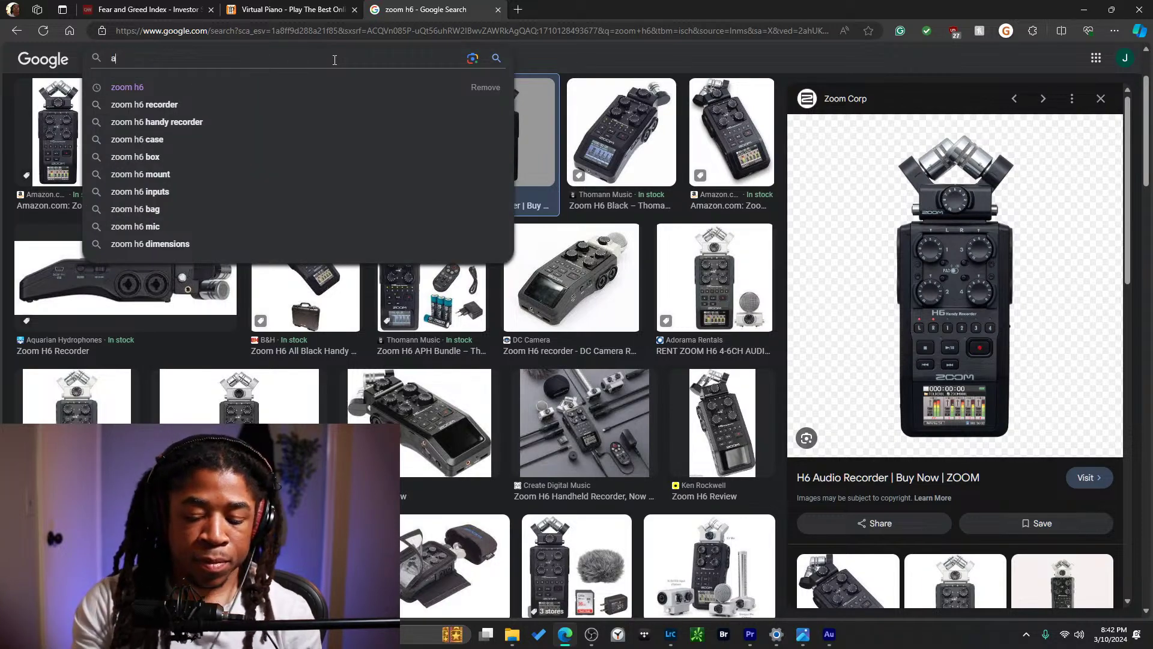
type("udio board")
key("Return")
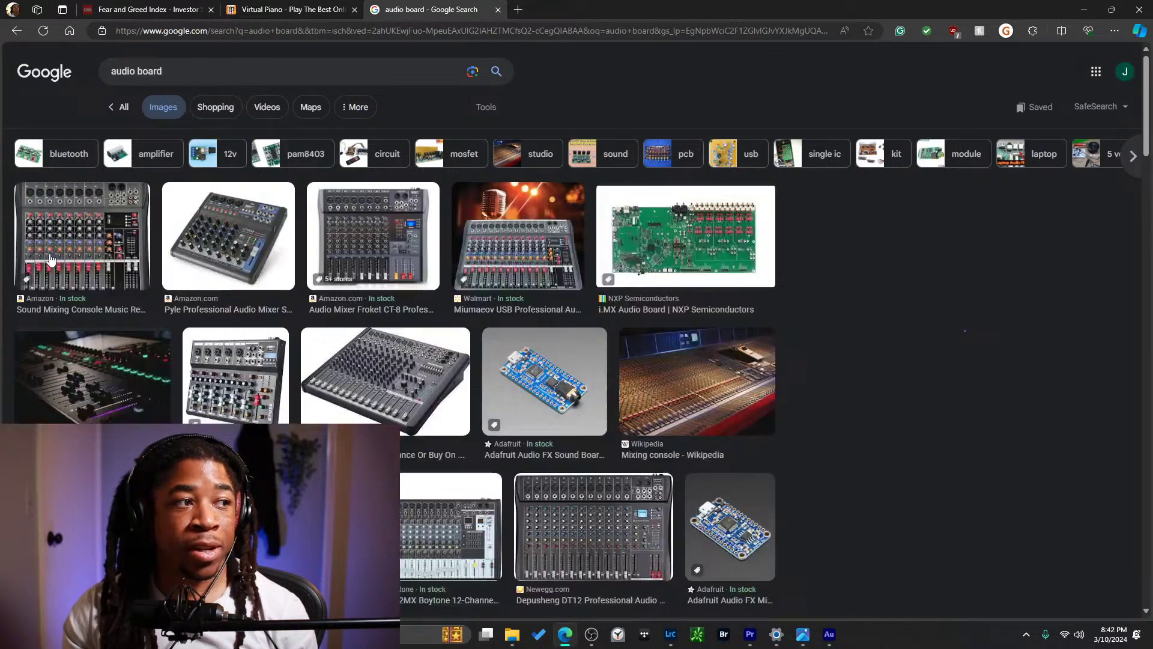
left_click(51, 259)
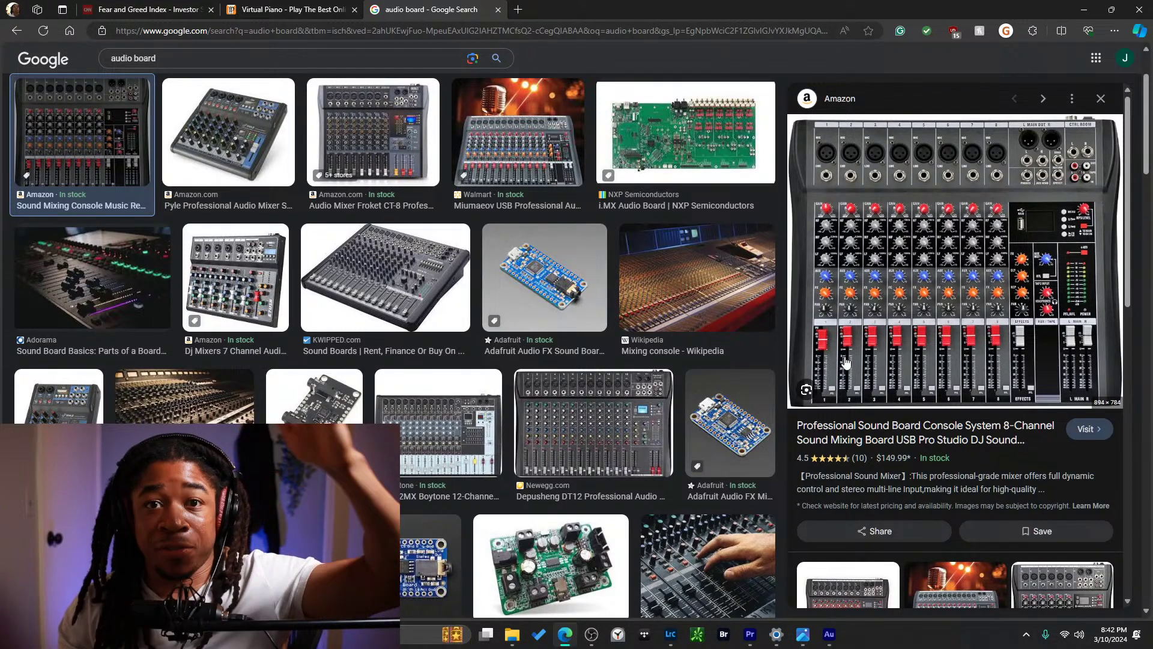
Return to the "zoom h6" image results with Zoom Corp's recorder preview.
left_click(107, 137)
left_click(306, 110)
key("Escape")
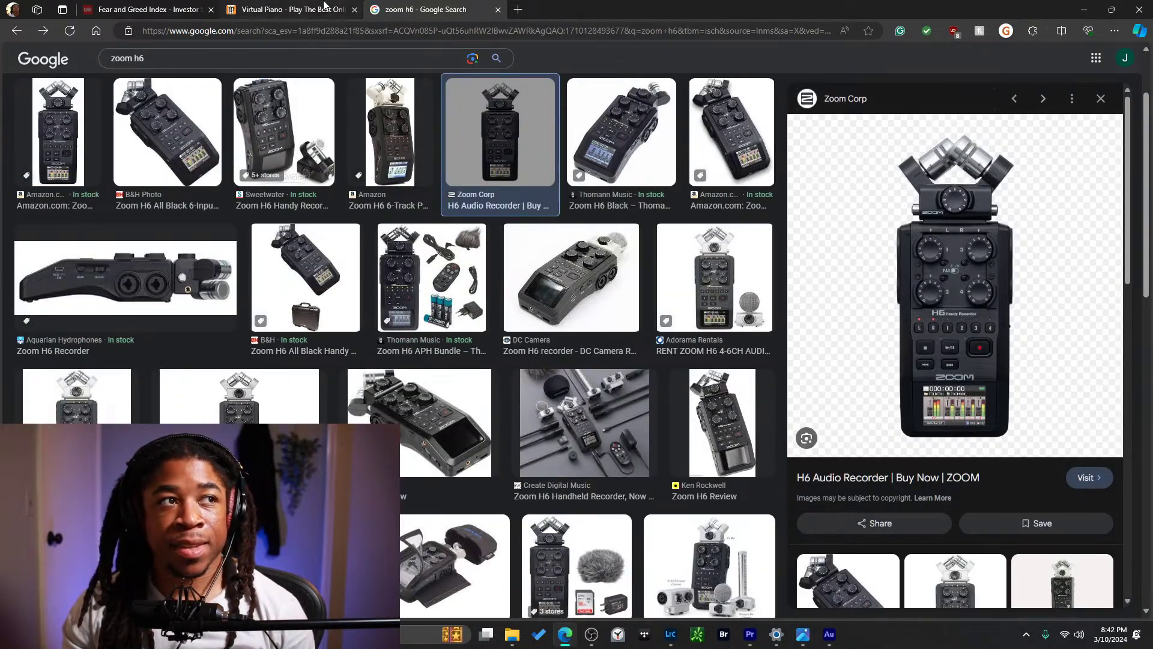
Switch to Adobe Audition and export the Audio Balance session to Adobe Premiere Pro with each track as a stem.
left_click(325, 8)
left_click(436, 6)
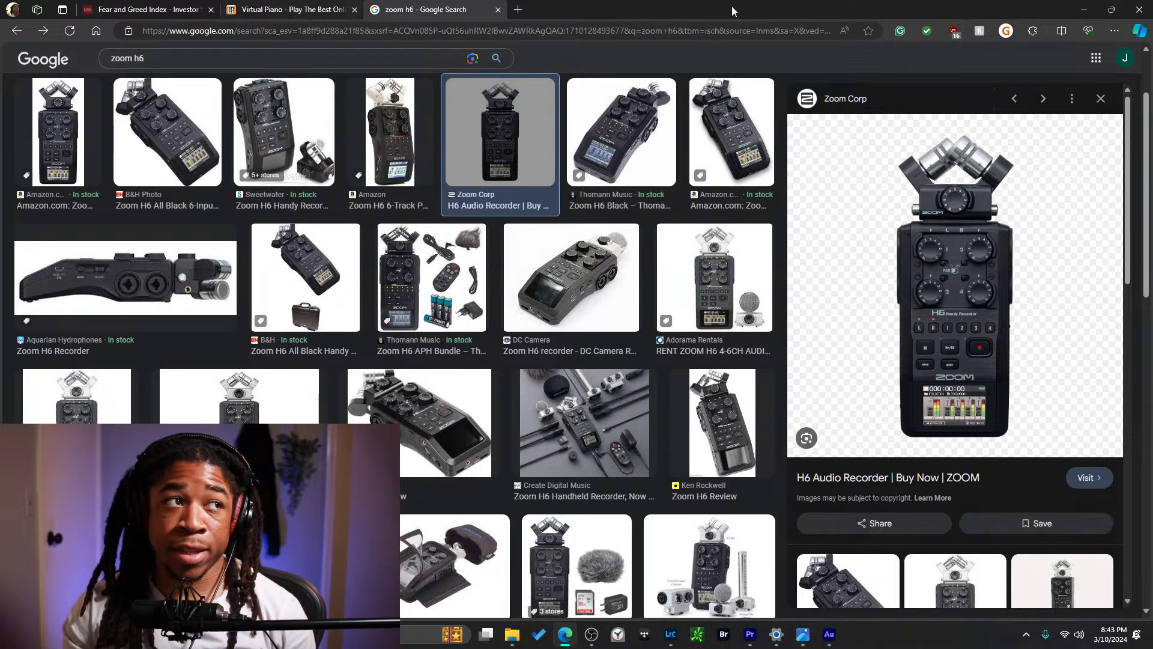
left_click(1083, 10)
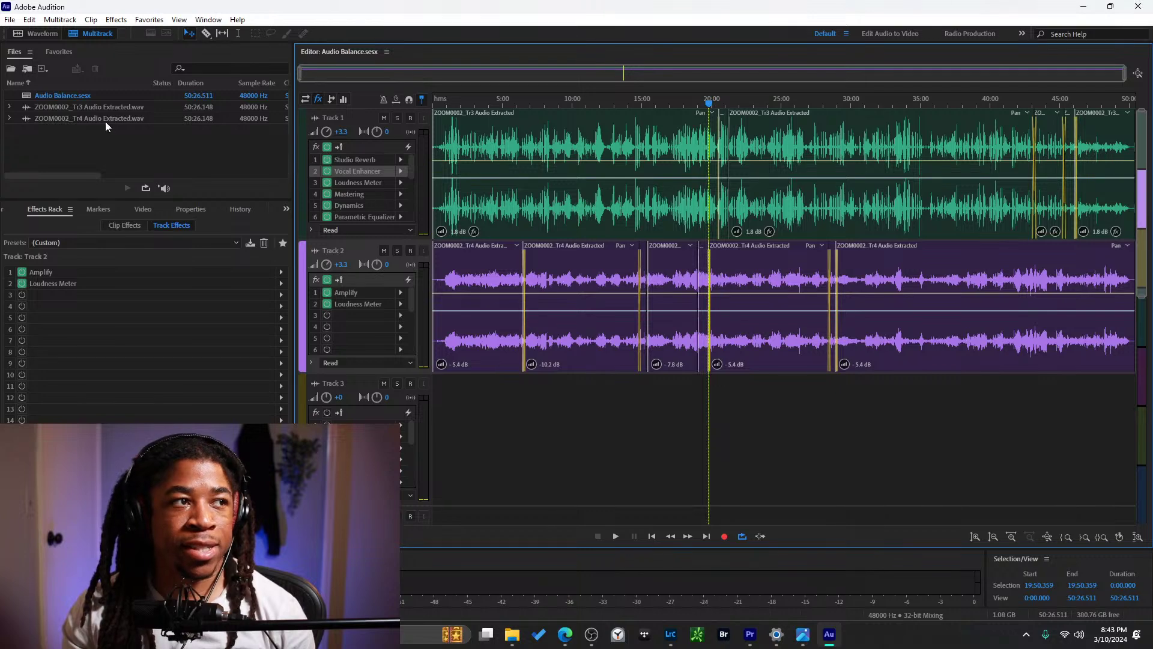
left_click(9, 19)
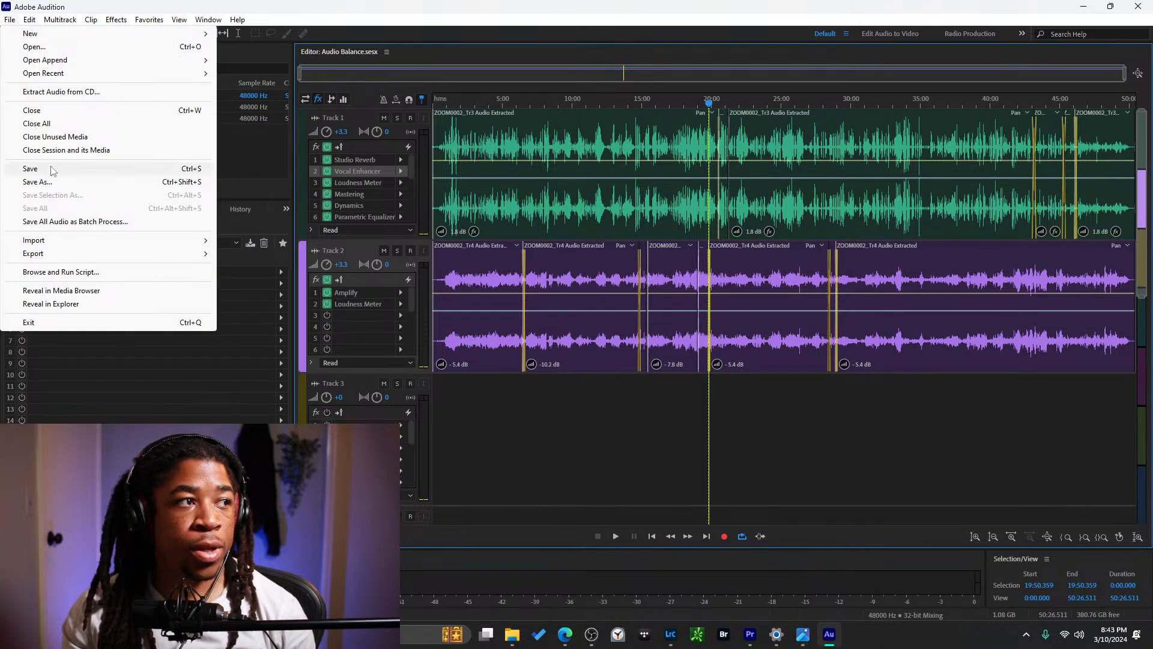
mouse_move(75, 245)
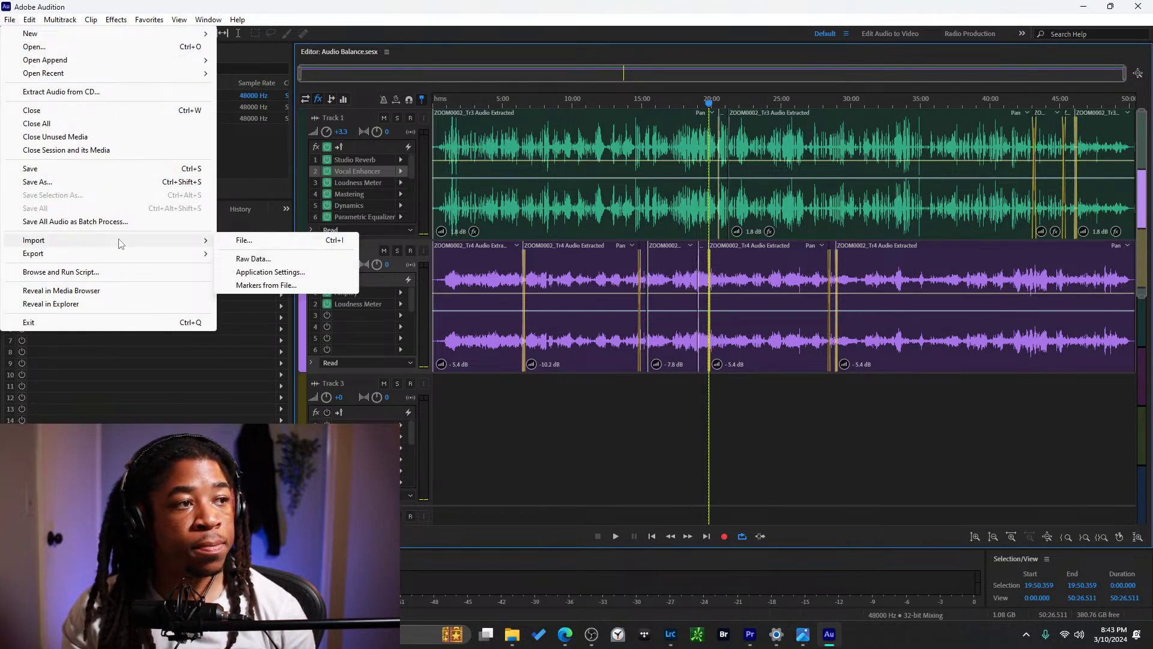
mouse_move(123, 254)
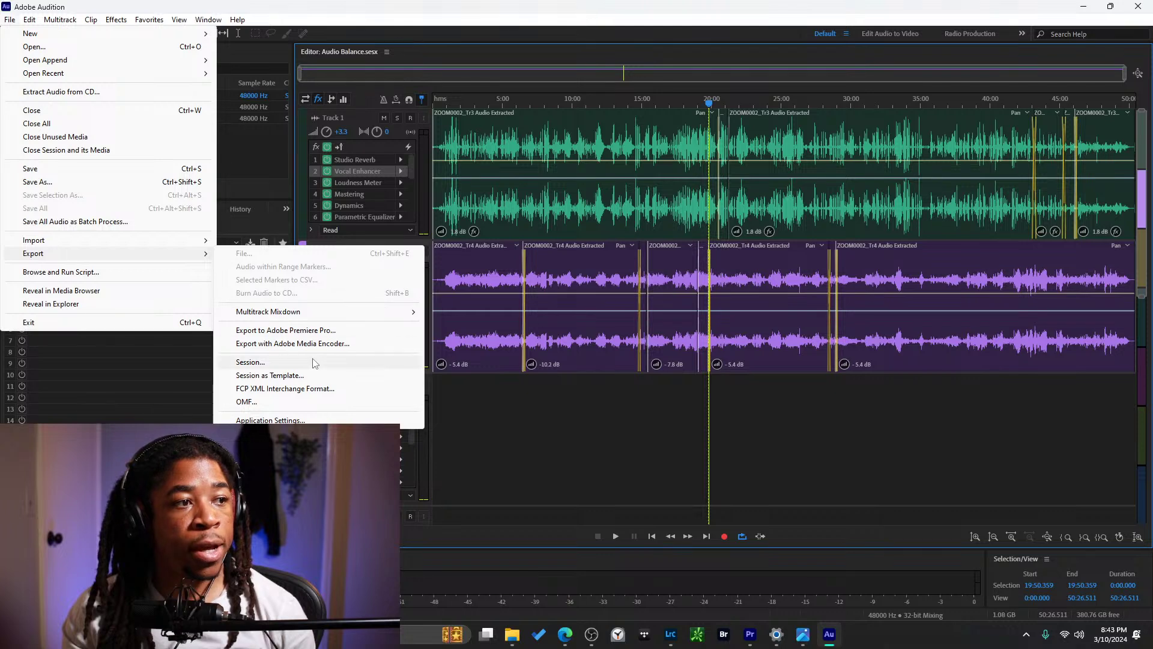
left_click(293, 331)
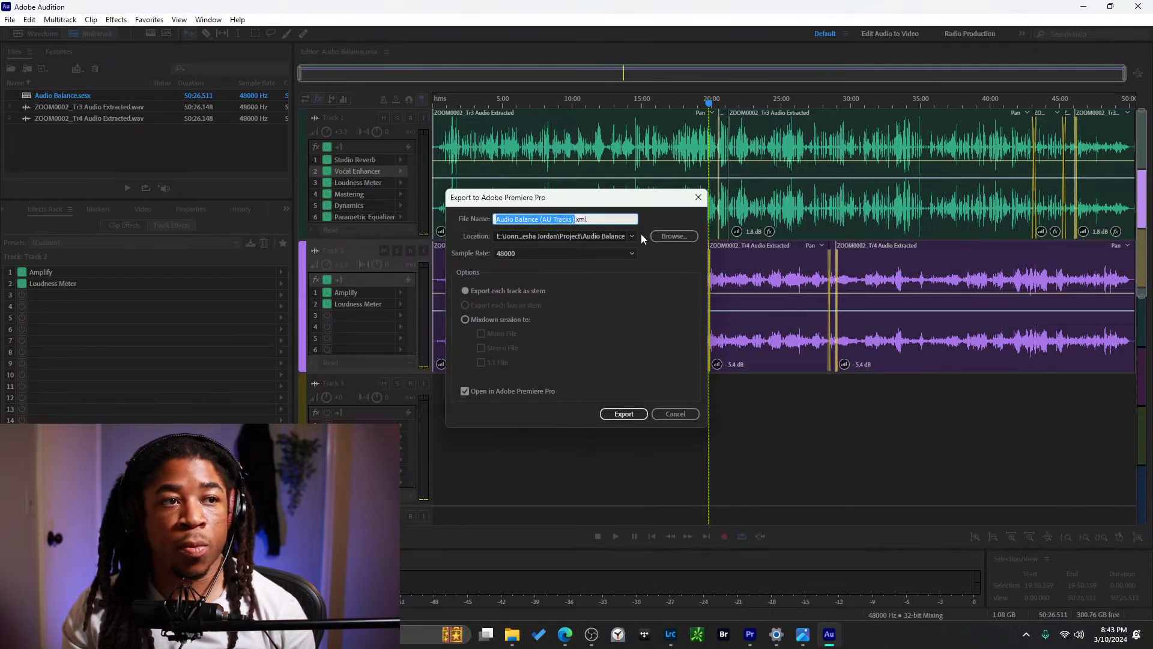
left_click(610, 415)
left_click(632, 334)
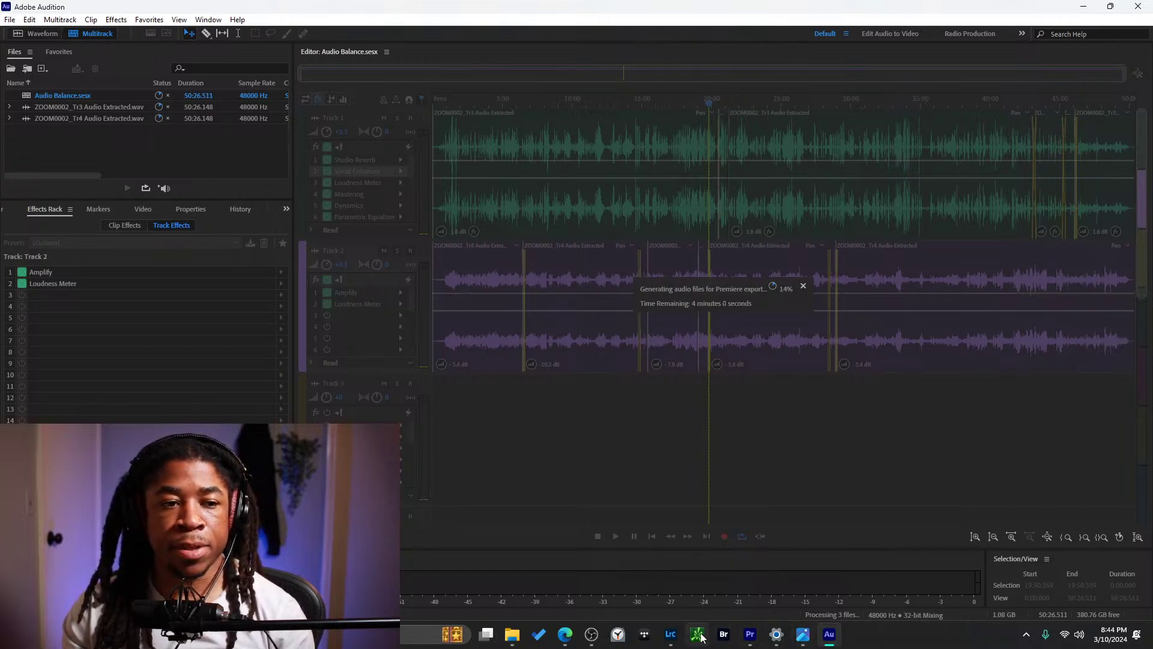
left_click(595, 638)
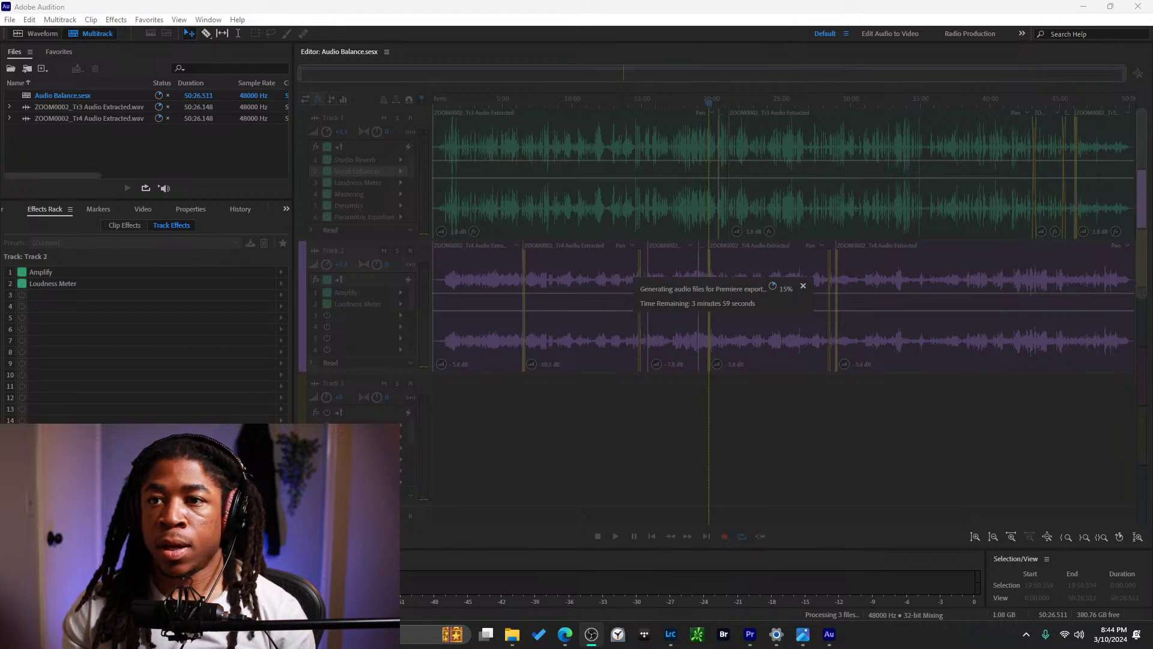
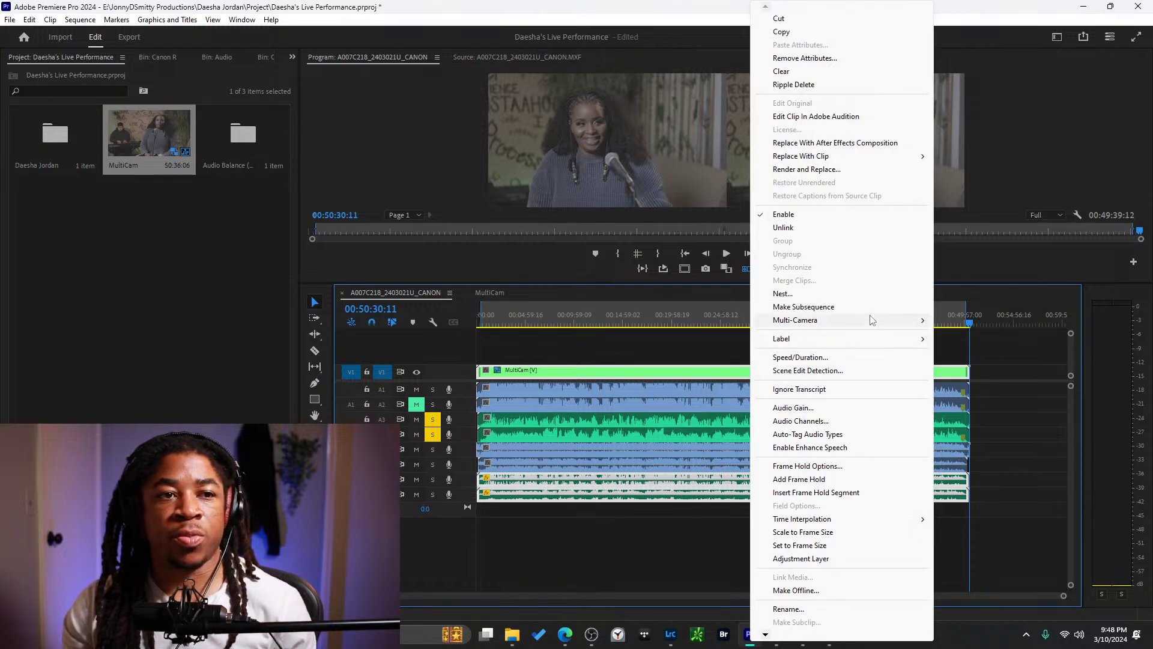
Enable multi-camera on the MultiCam clip on V1, view the clip in the Source monitor, and close that monitor.
left_click(961, 333)
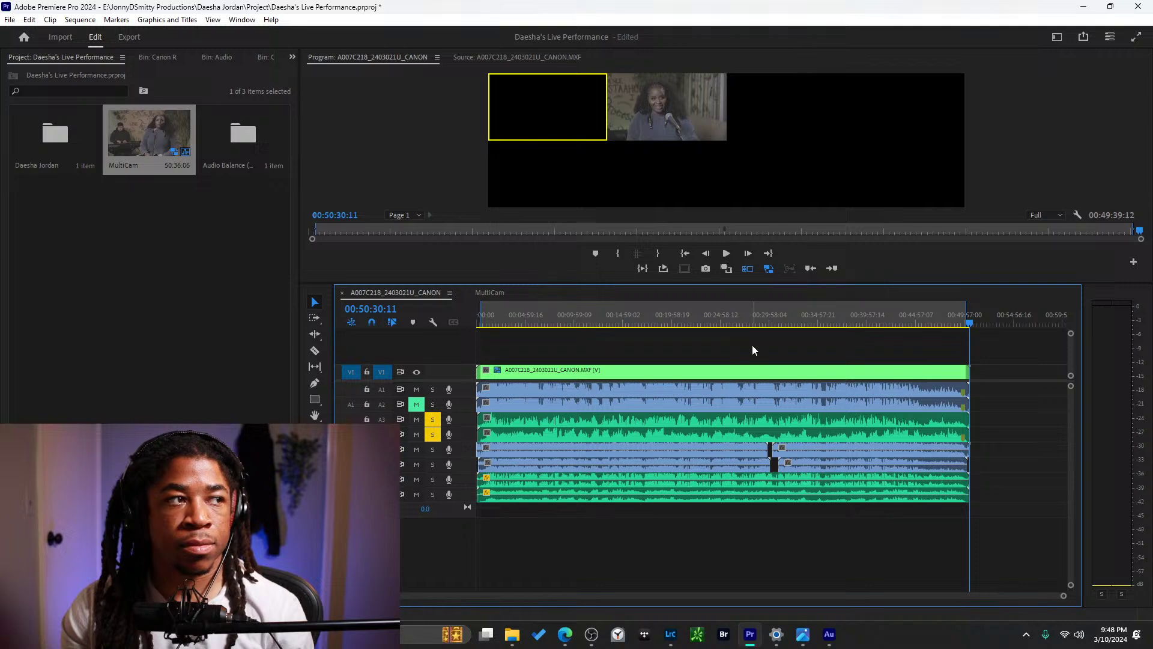
left_click(758, 324)
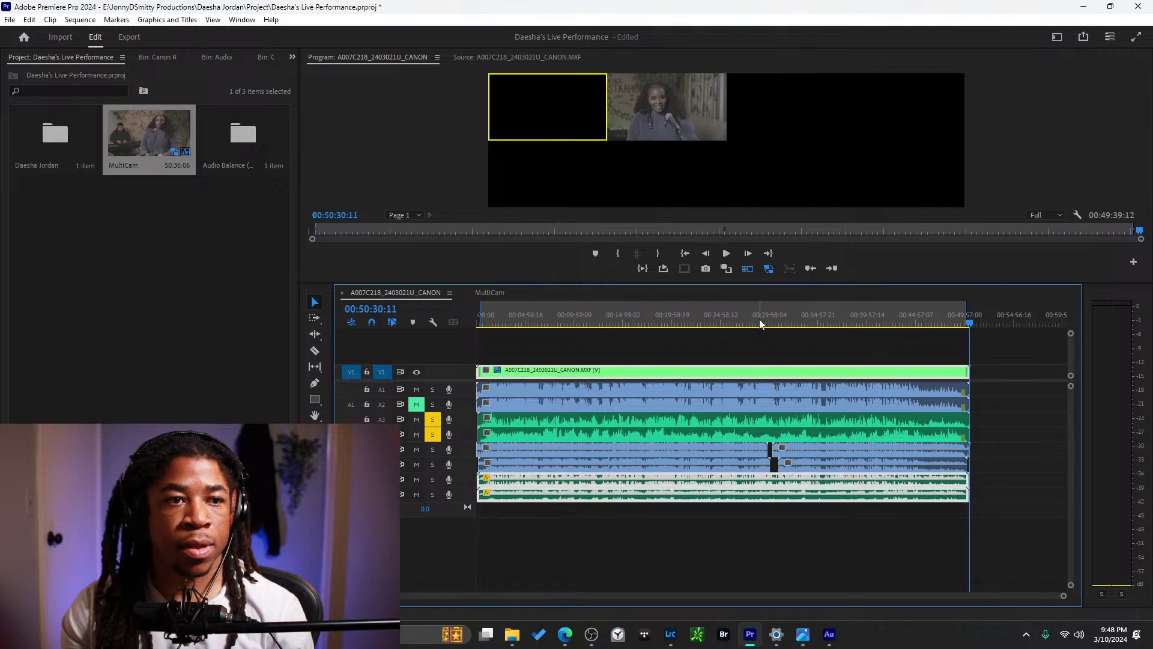
double_click(755, 375)
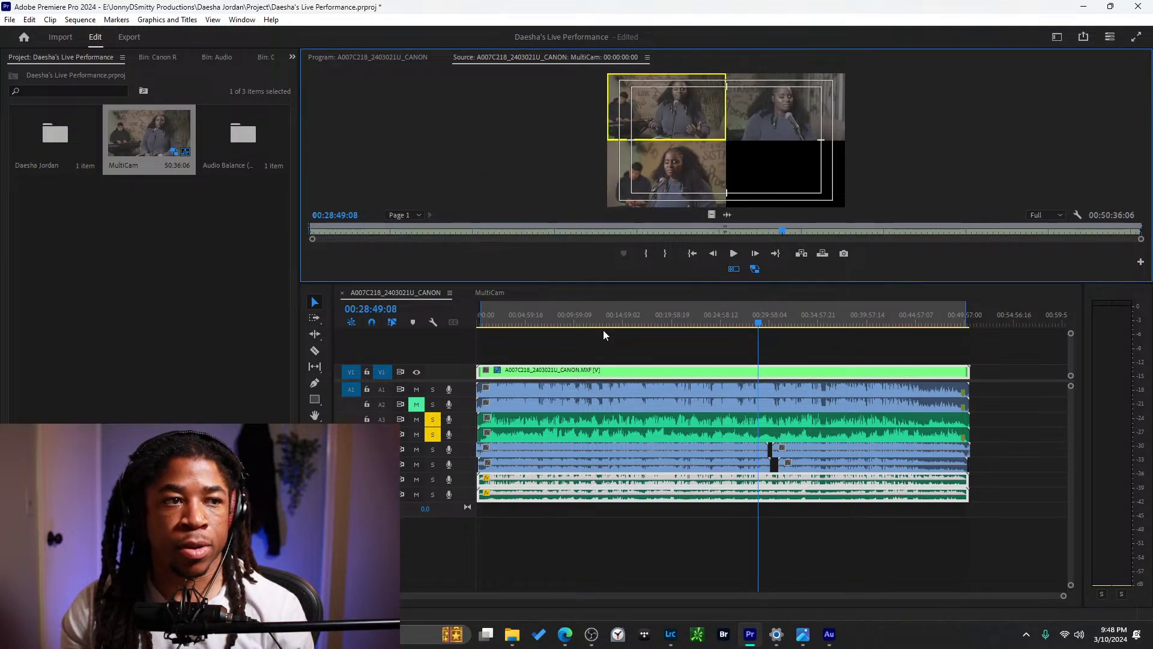
left_click(647, 58)
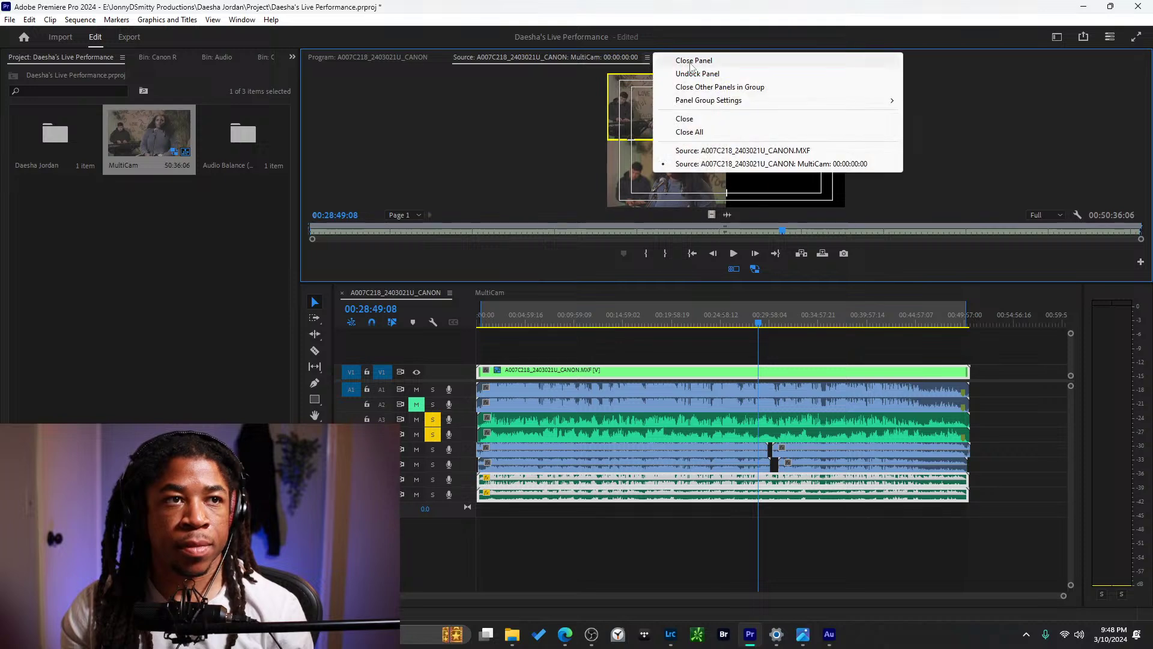
left_click(690, 63)
Play the sequence from about 00:23:01 and solo the two lowest audio tracks instead of A3 and the track below it.
left_click_drag(824, 324, 704, 320)
key("space")
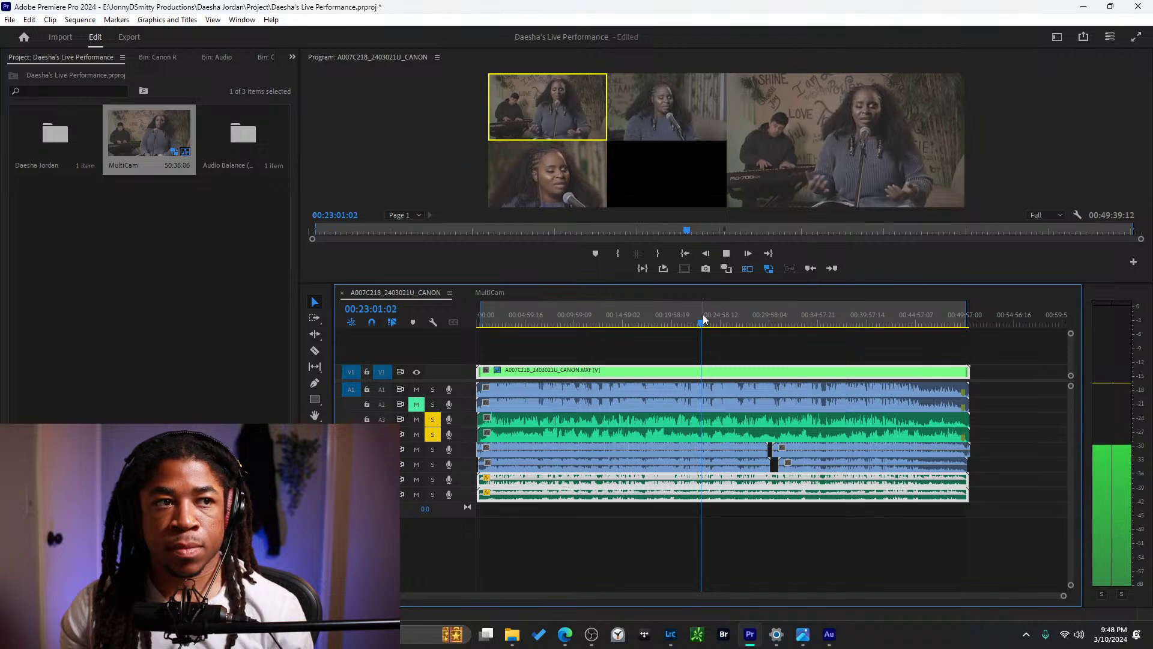
left_click(432, 435, "shift")
left_click(433, 491)
left_click(432, 480)
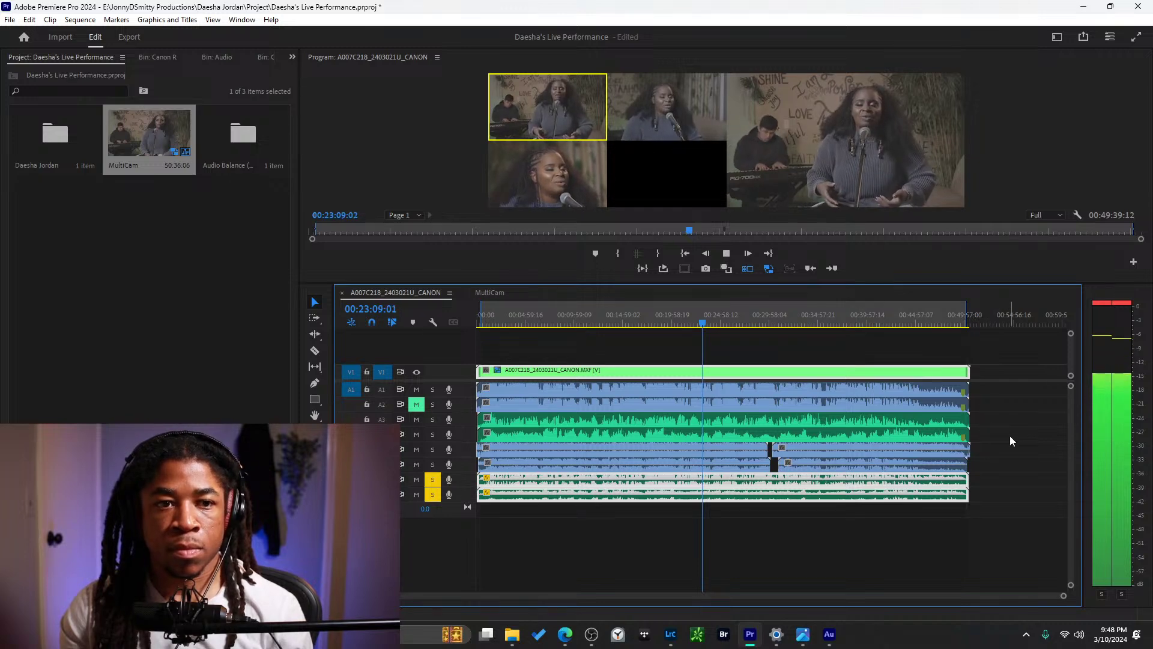
key("space")
Examine the clip ends at the end of the timeline and play a few seconds of the soloed audio from about 00:23:09.
scroll(997, 449, "up", 5)
scroll(939, 450, "up", 3)
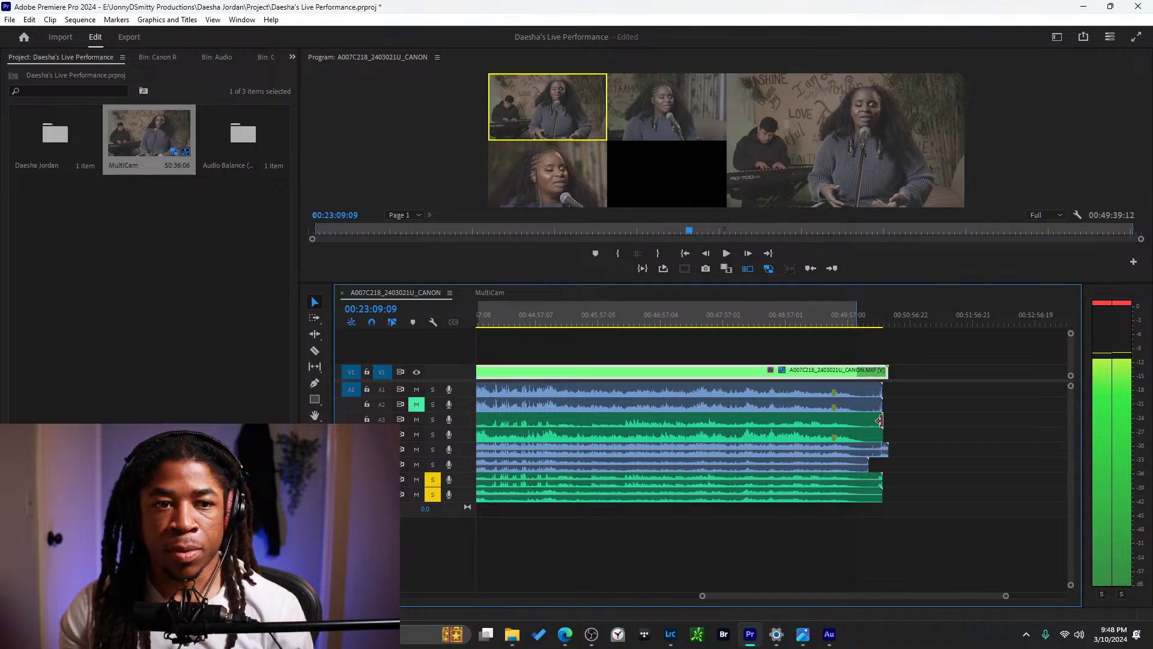
left_click(820, 399)
left_click(820, 384)
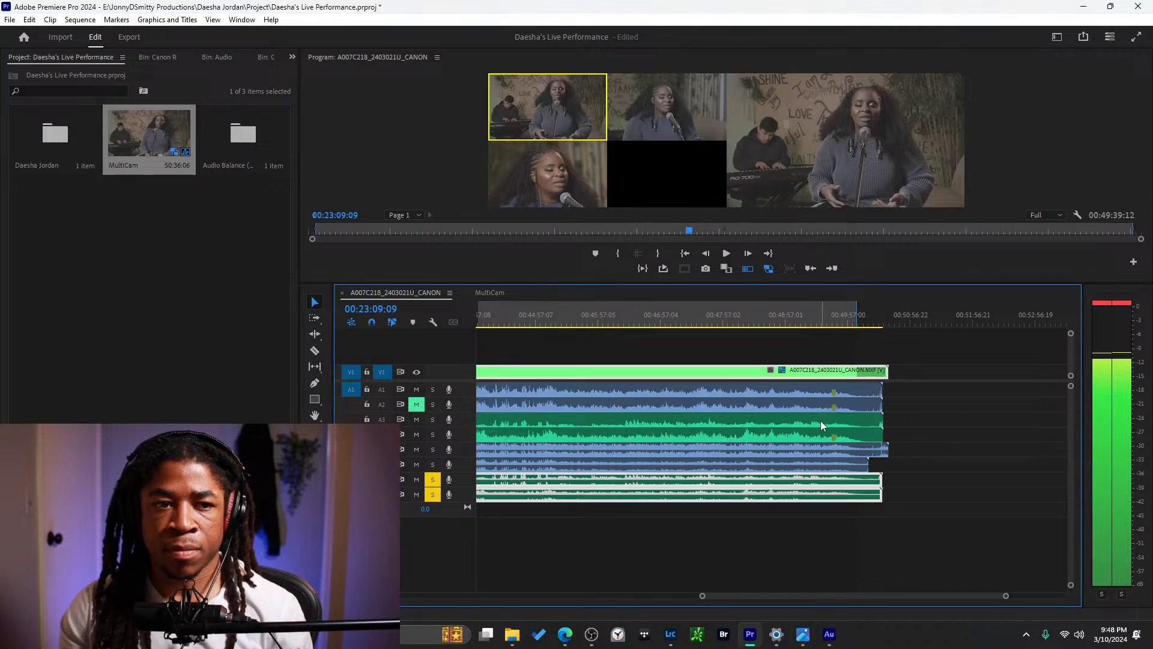
left_click(899, 489)
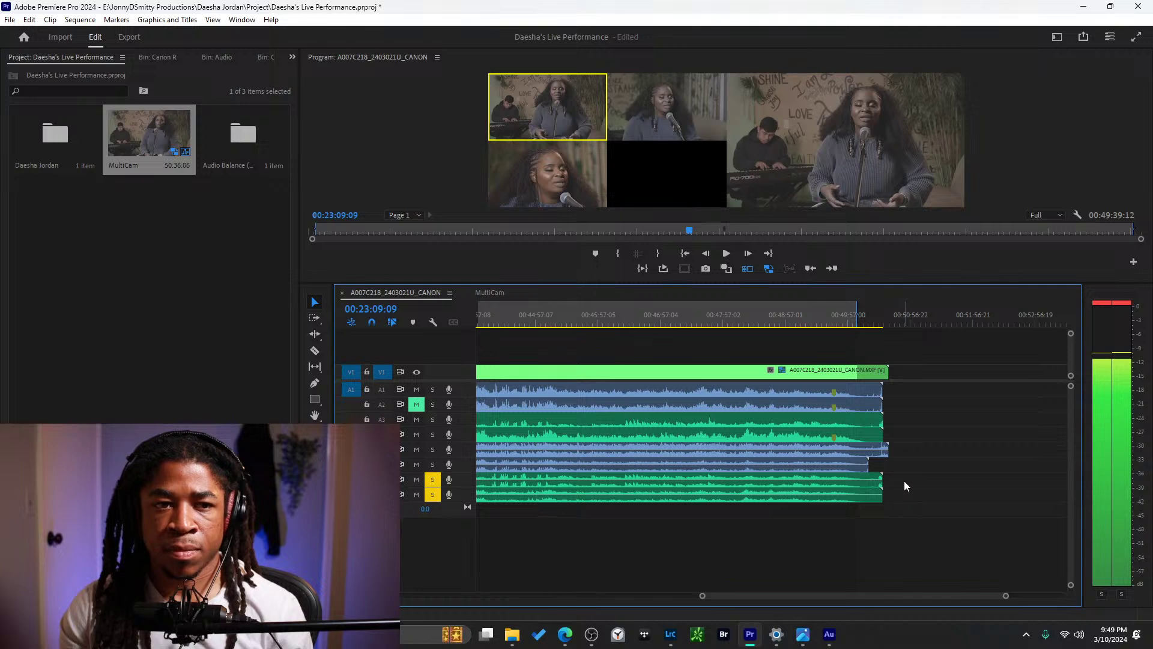
key("space")
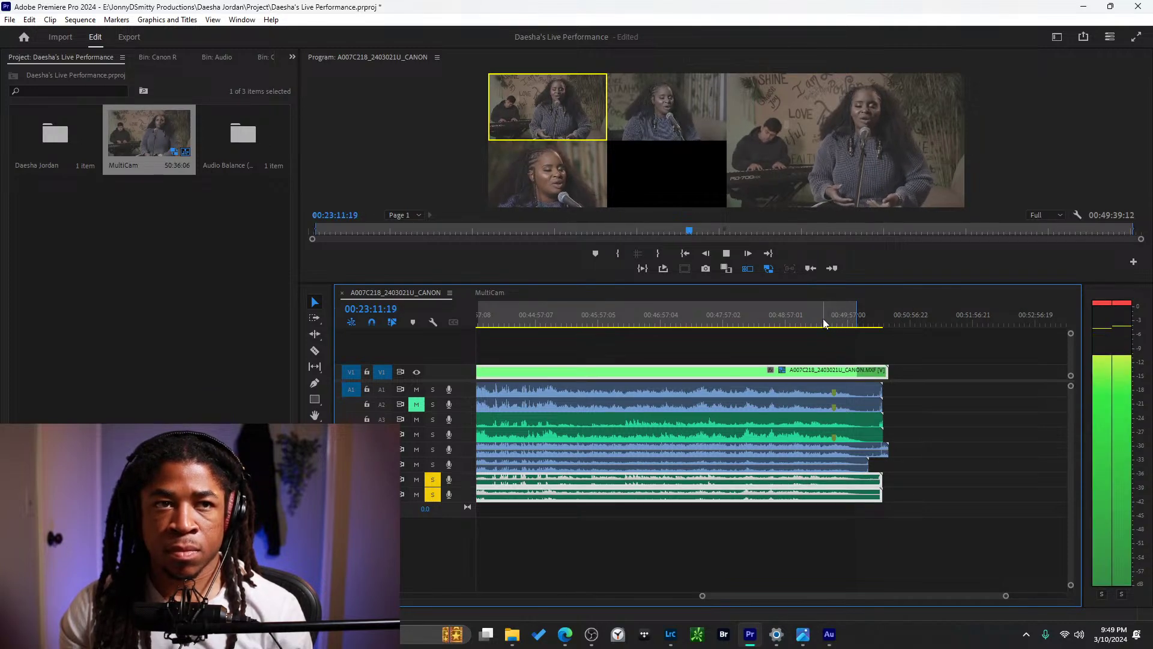
key("space")
key("backslash")
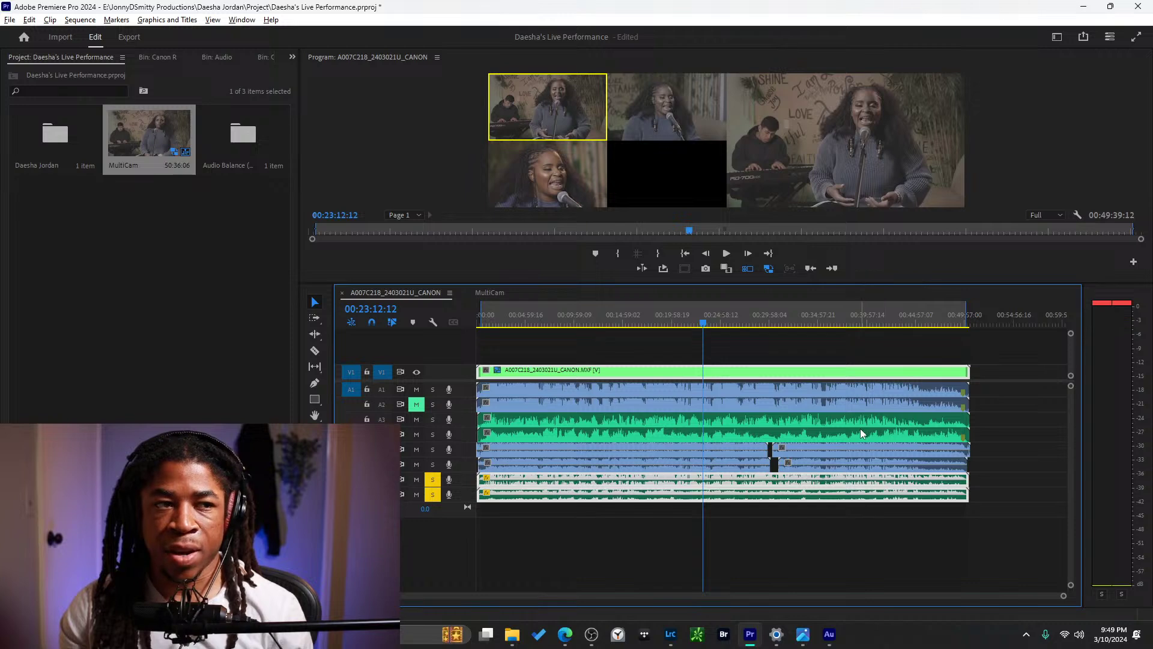
Check how the end of the V1 multicam clip lines up with the ends of the audio clips below it.
key("equal")
key("equal")
key("equal")
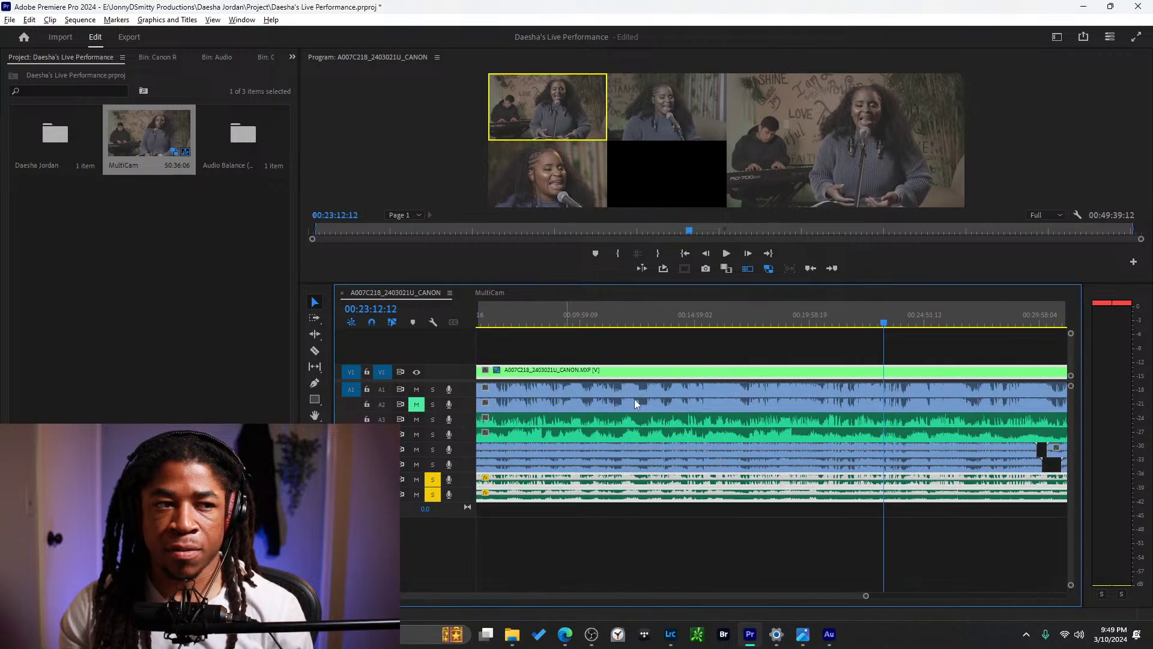
scroll(866, 409, "down", 10)
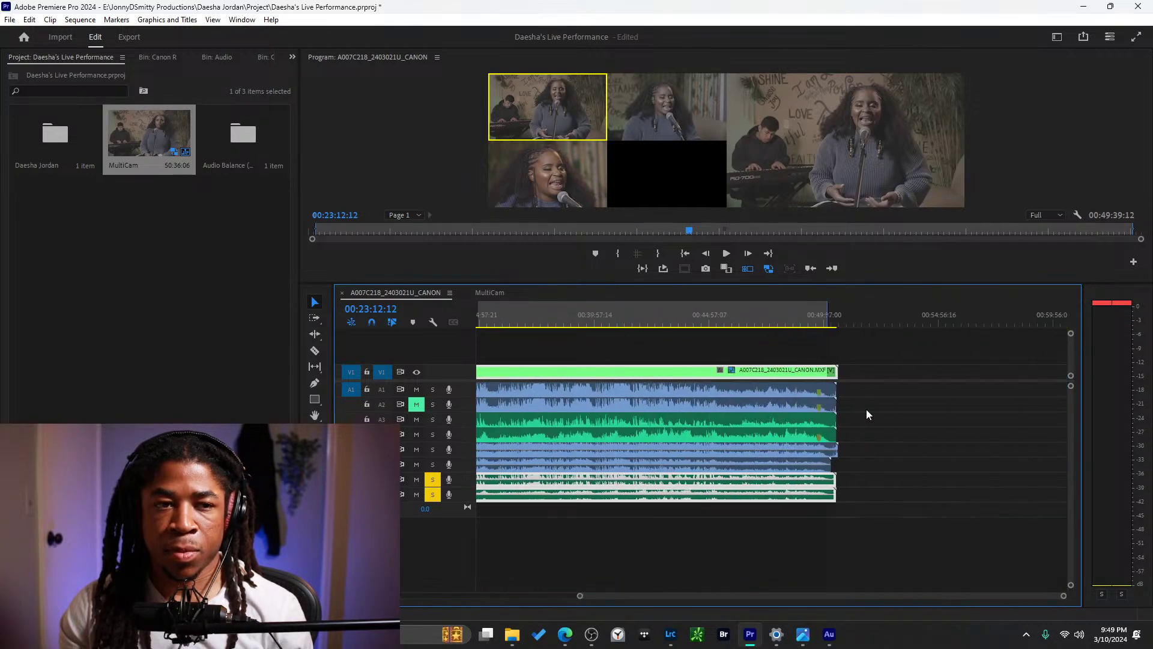
scroll(852, 416, "up", 3)
left_click(820, 389)
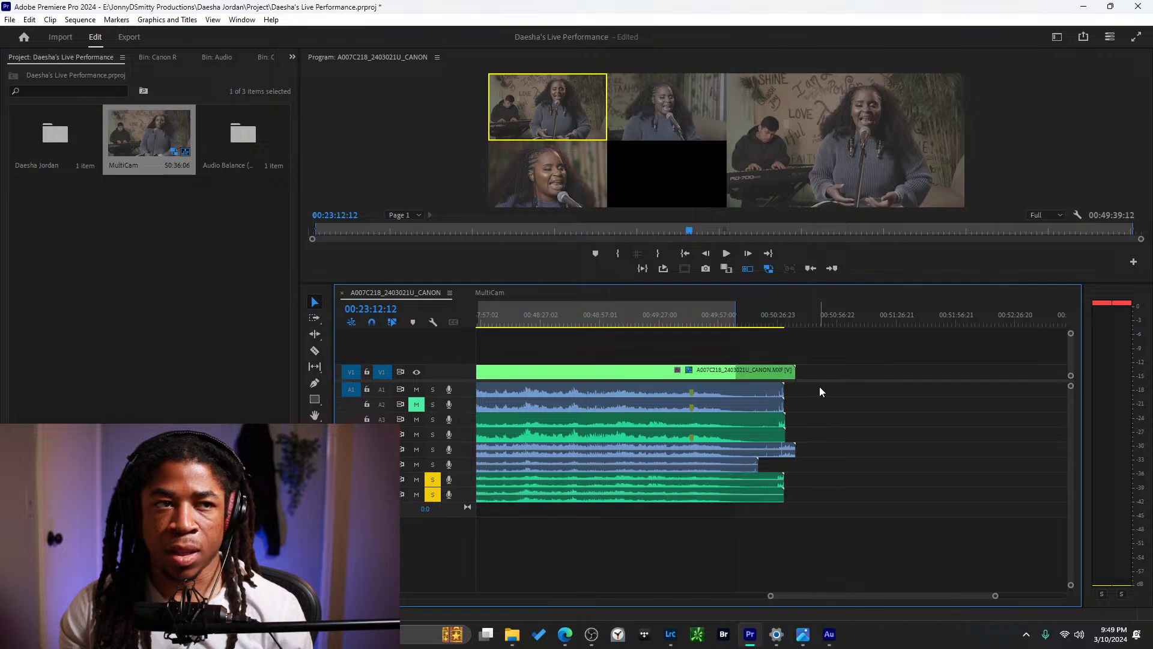
left_click(777, 372)
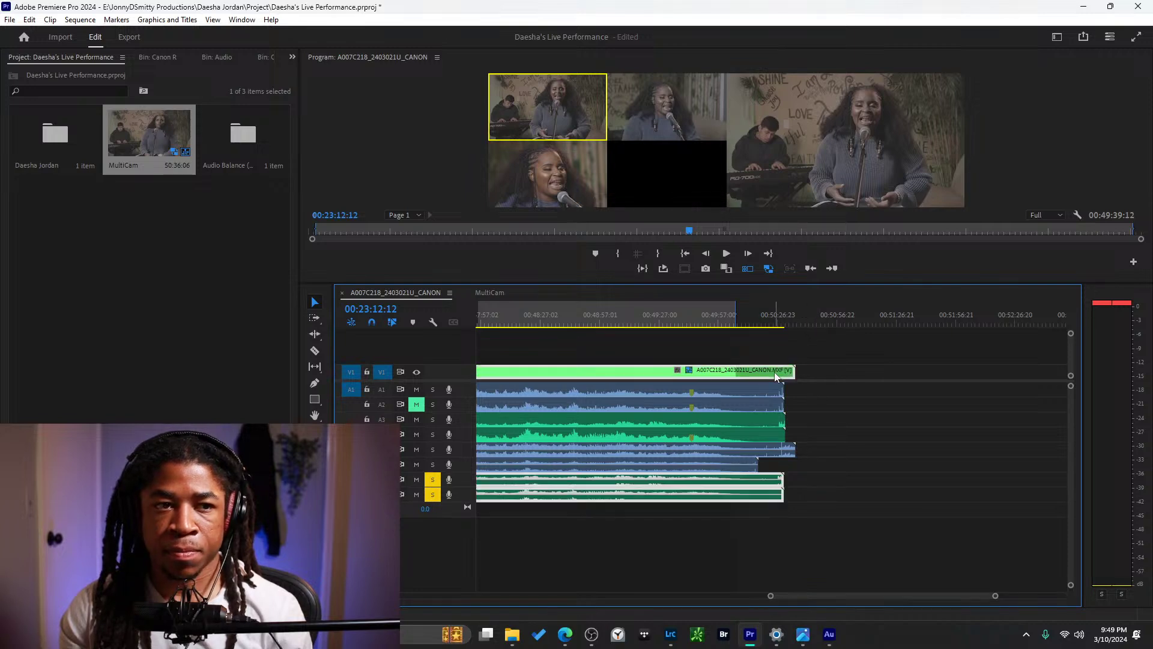
left_click_drag(773, 373, 797, 372)
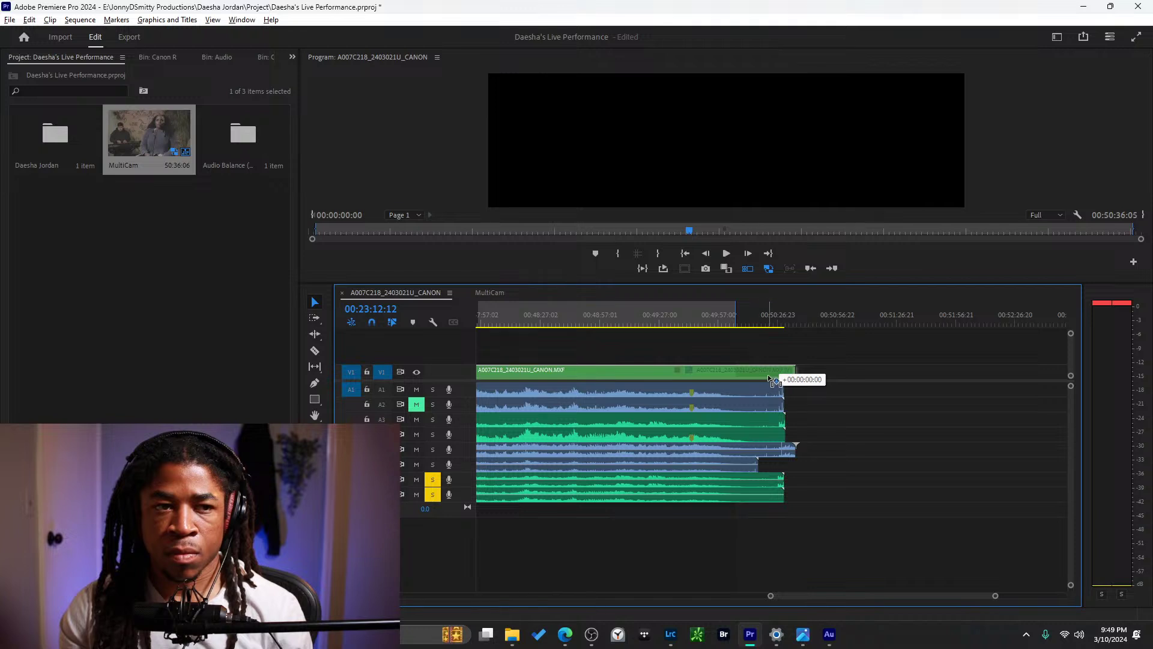
left_click_drag(812, 371, 716, 372)
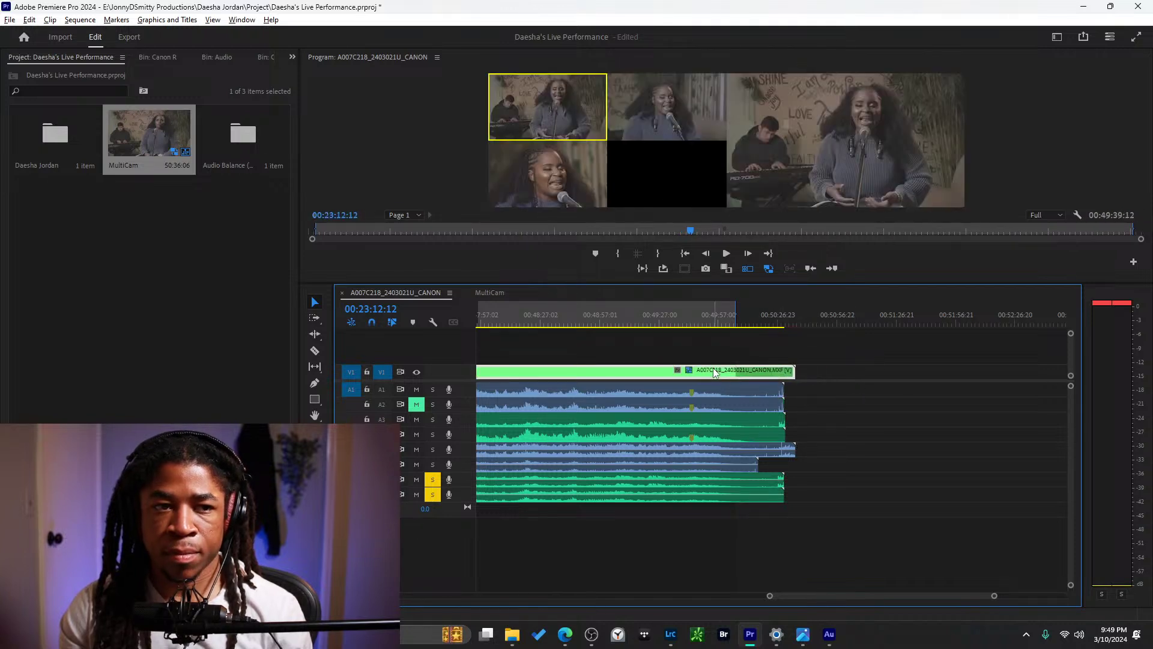
Play the closing section of the multicam sequence around 00:49:28 to check its picture and soloed audio.
left_click(772, 323)
right_click(774, 328)
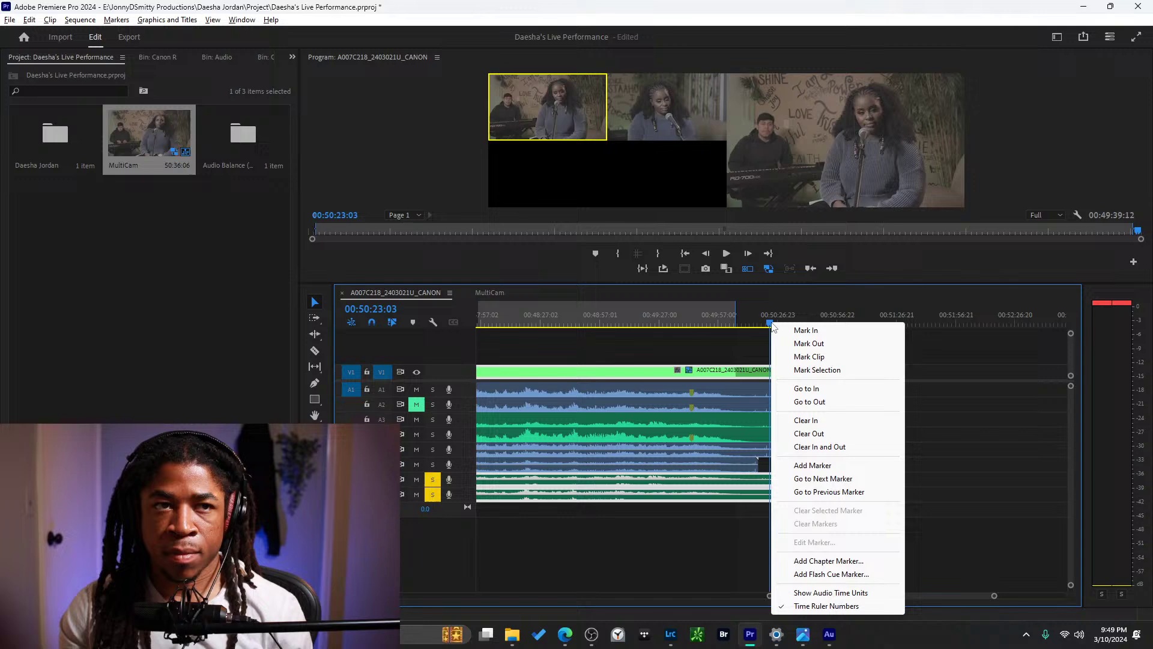
left_click(952, 342)
key("space")
left_click(701, 322)
left_click(648, 323)
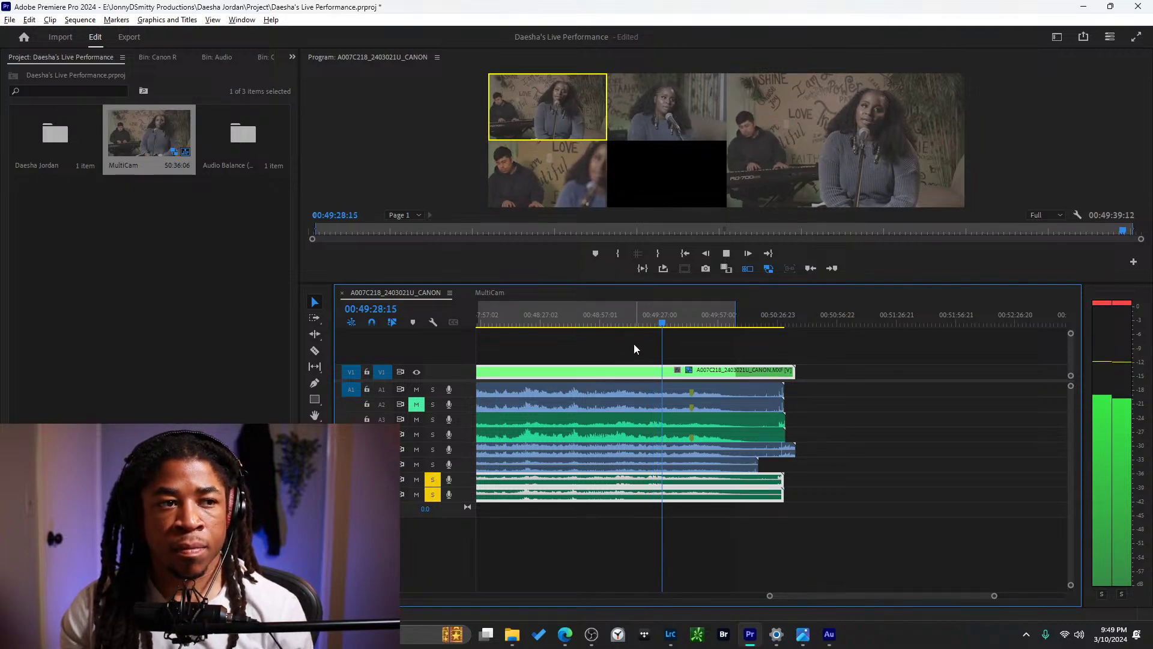
Play the multicam sequence around 00:43:24 to check the soloed audio in that section.
key("minus")
key("minus")
key("minus")
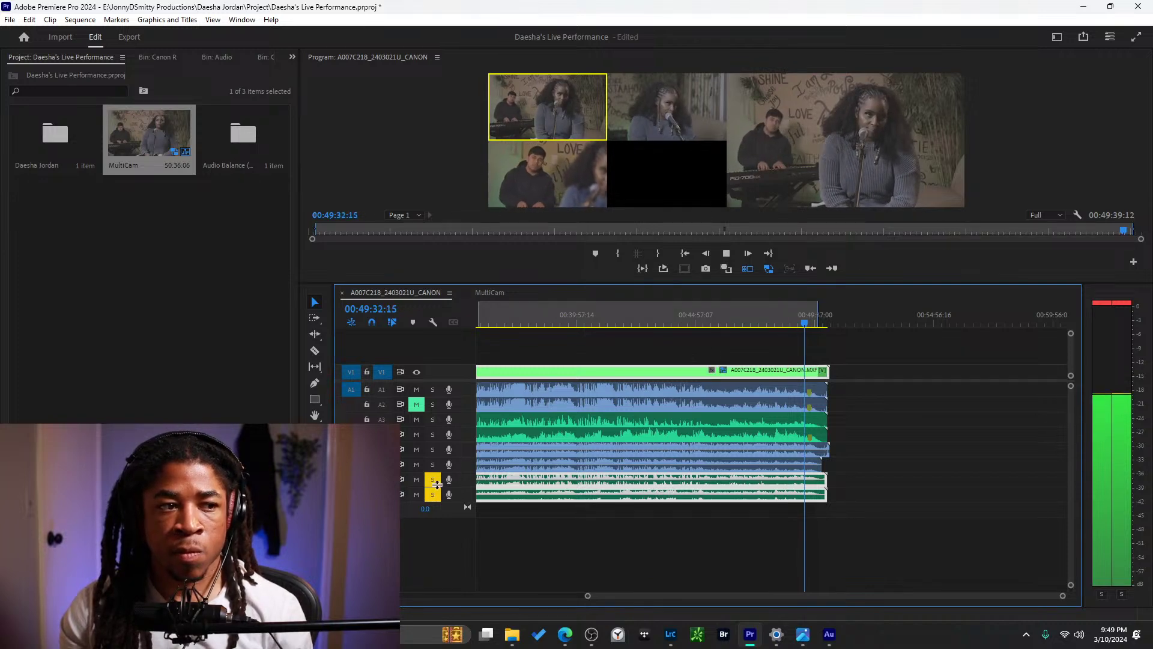
left_click(658, 313)
key("space")
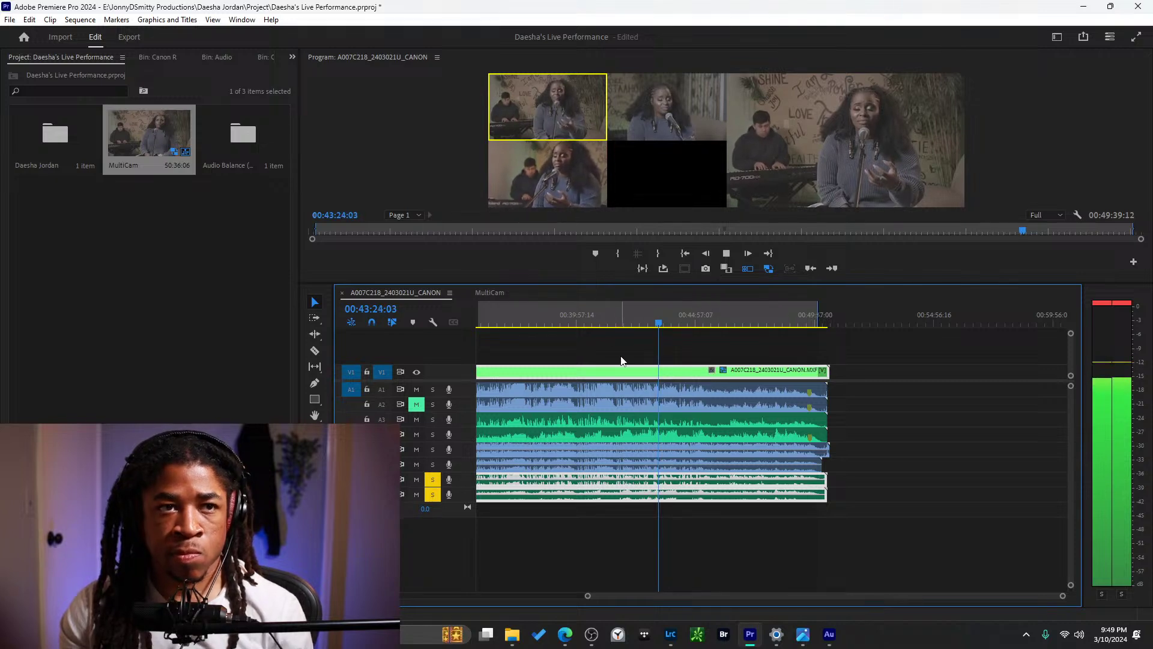
key("backslash")
key("alt+space")
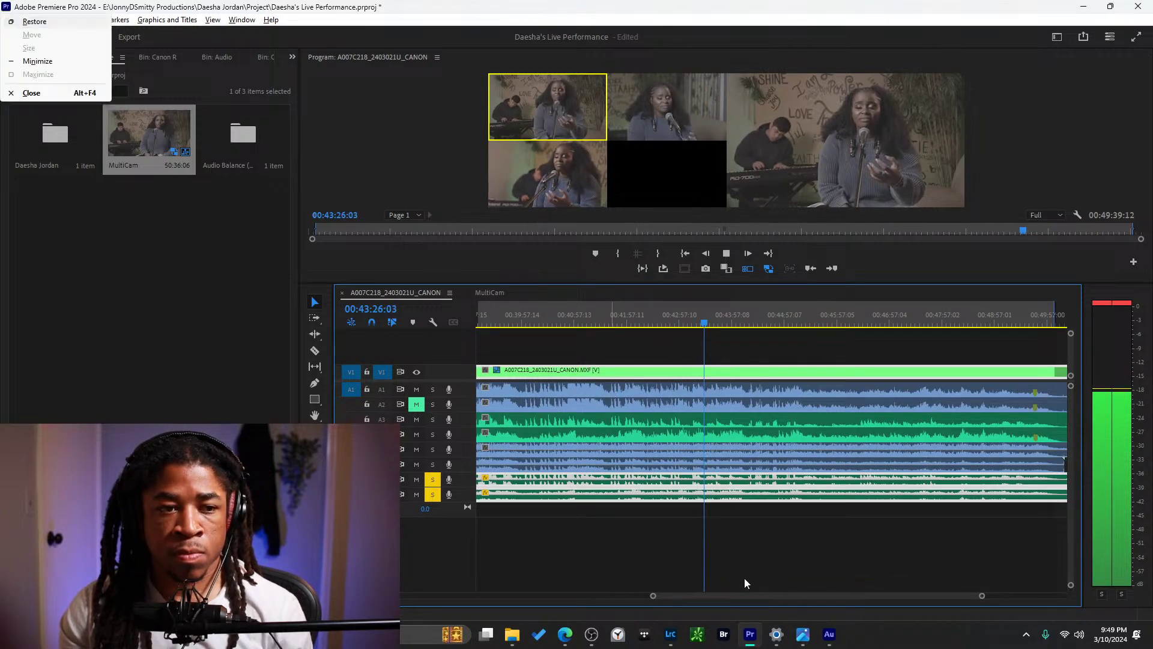
key("Escape")
Switch to Adobe Audition and review the Track 1 clips and the effects on Tracks 1 and 2 in the Audio Balance session.
left_click(830, 635)
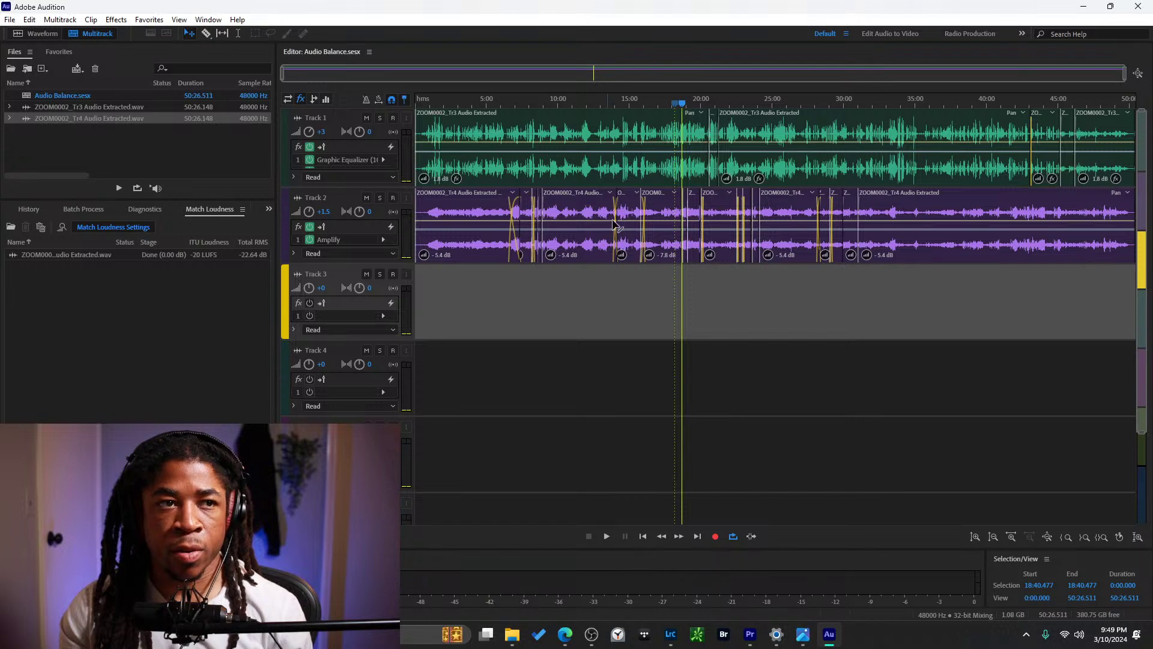
left_click(349, 114)
left_click(215, 295)
left_click(452, 134)
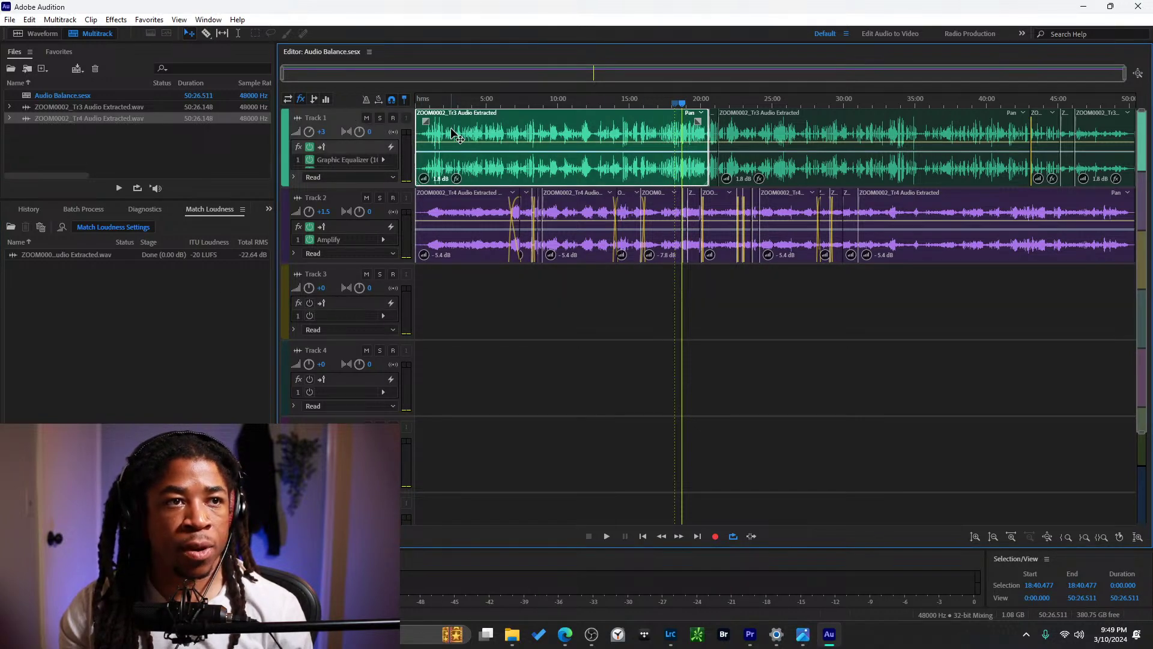
scroll(755, 157, "up", 3)
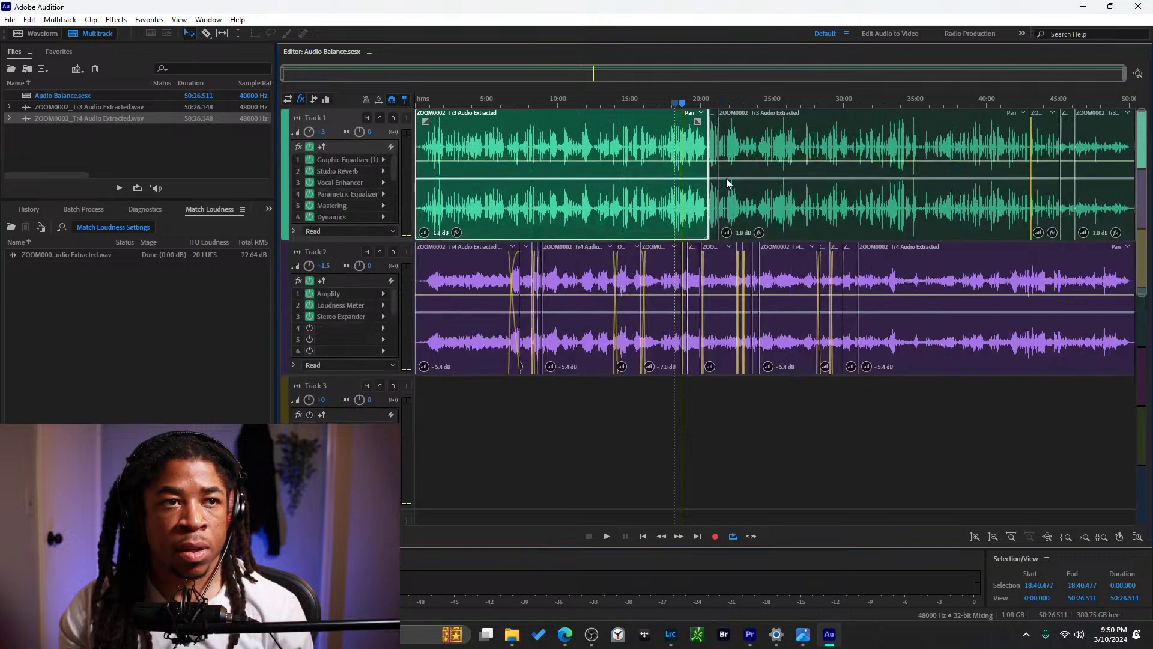
left_click(778, 149)
scroll(647, 168, "down", 2)
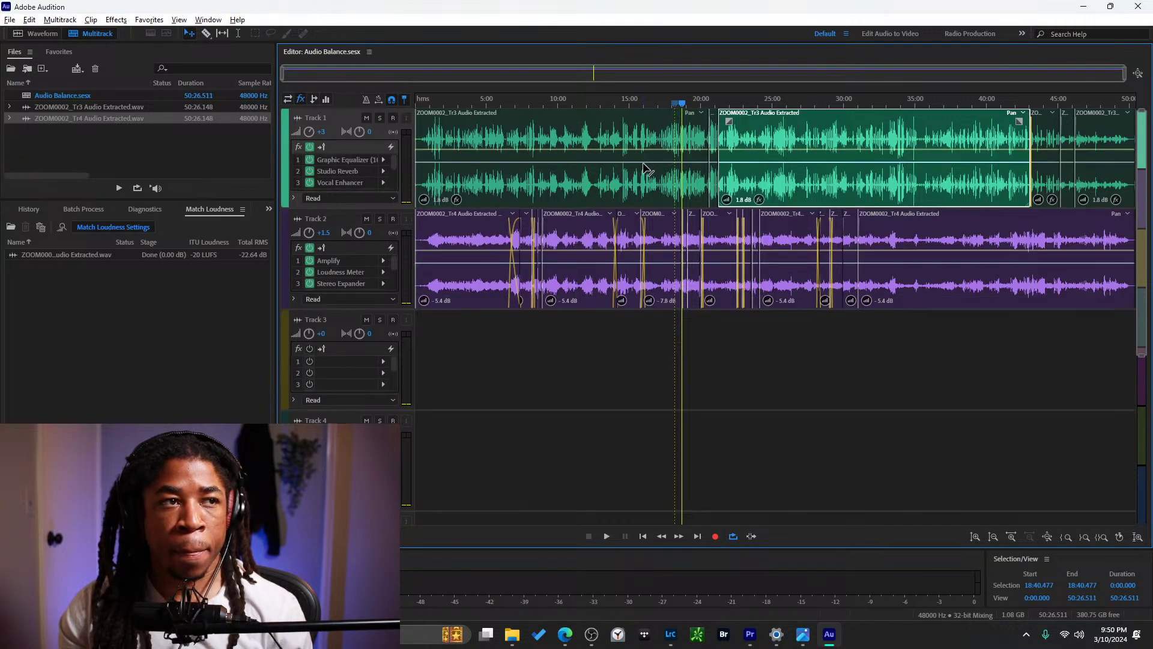
Select all of the audio clips on Track 1.
left_click(463, 126)
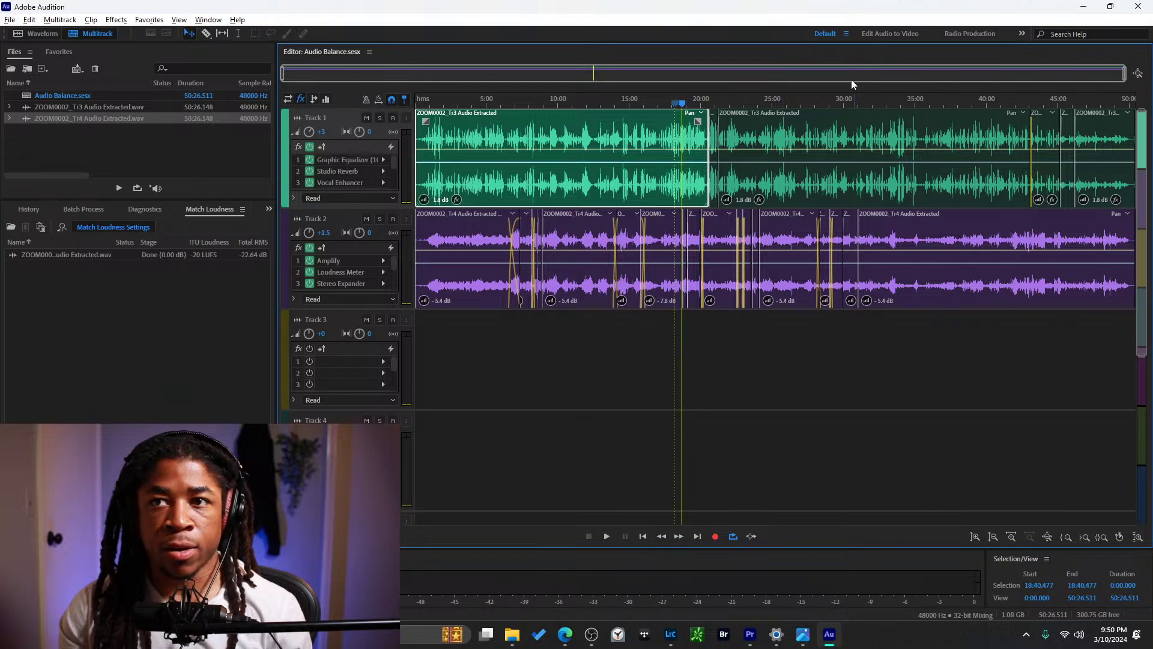
left_click(1093, 142)
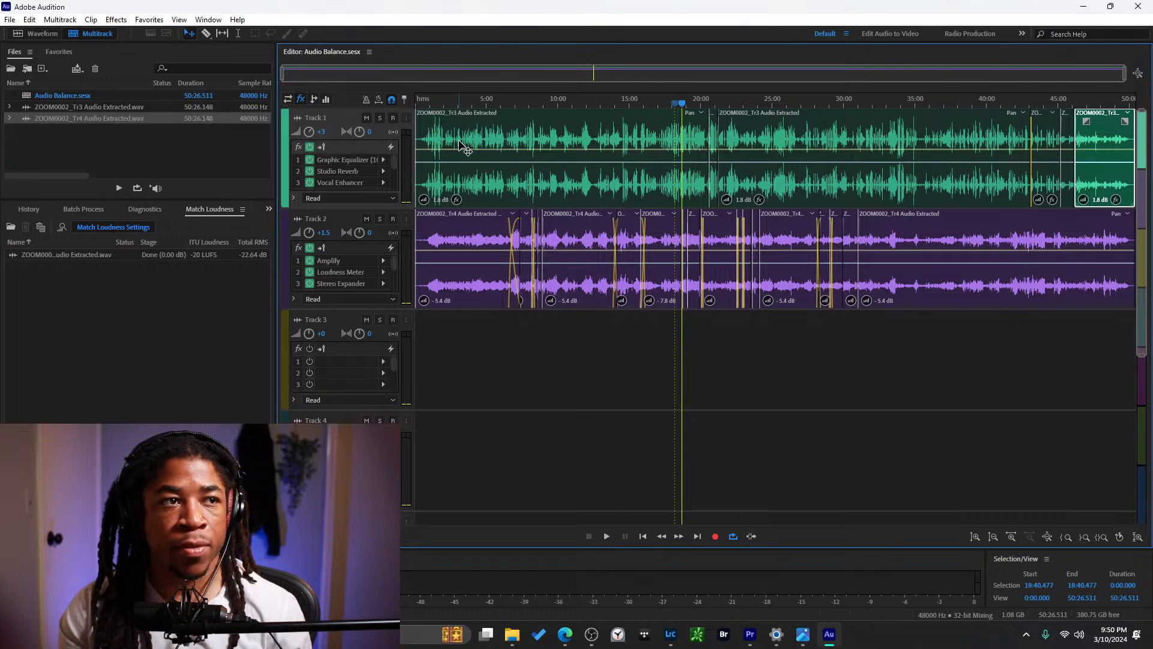
left_click(465, 148)
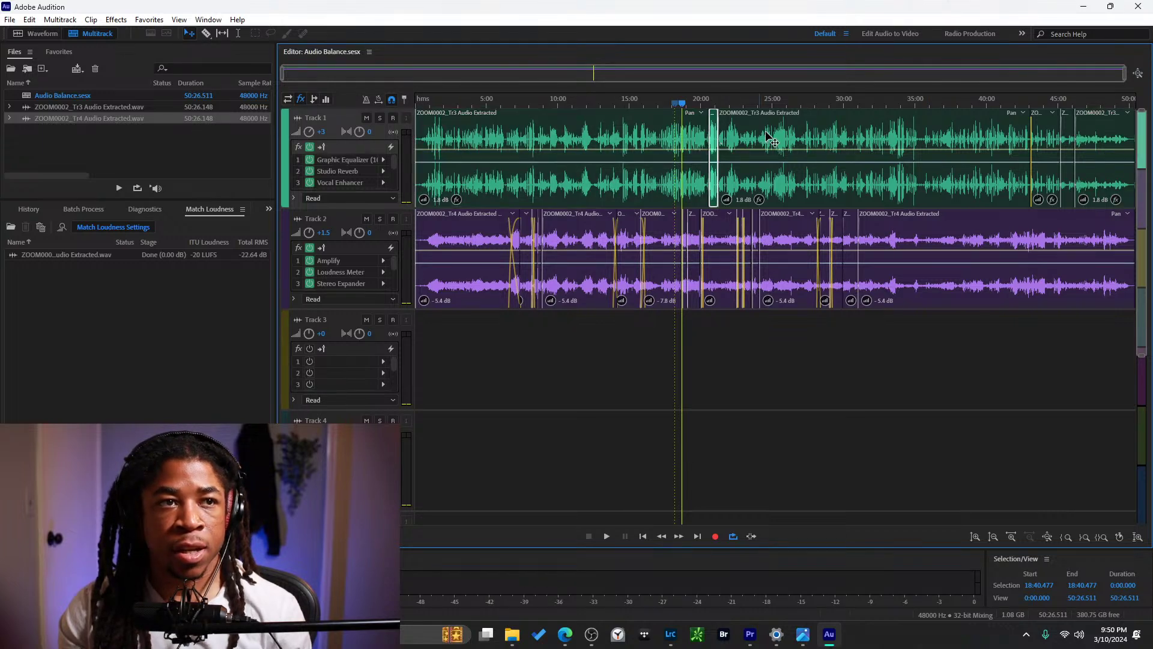
left_click(716, 141)
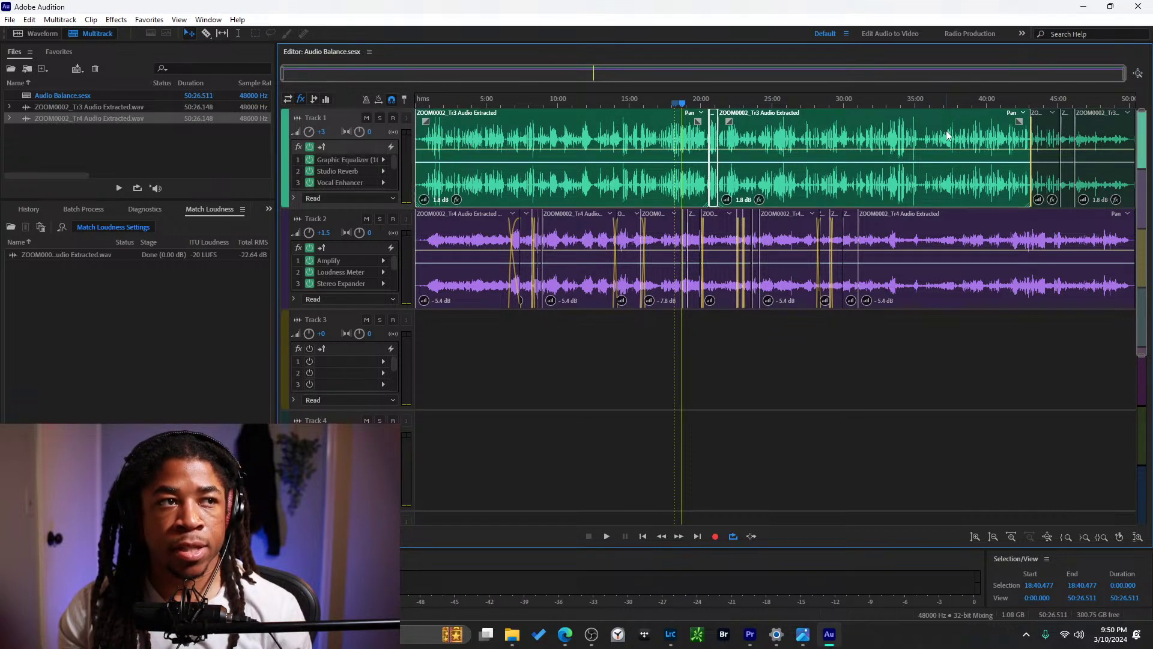
left_click(1059, 136)
left_click(1092, 135)
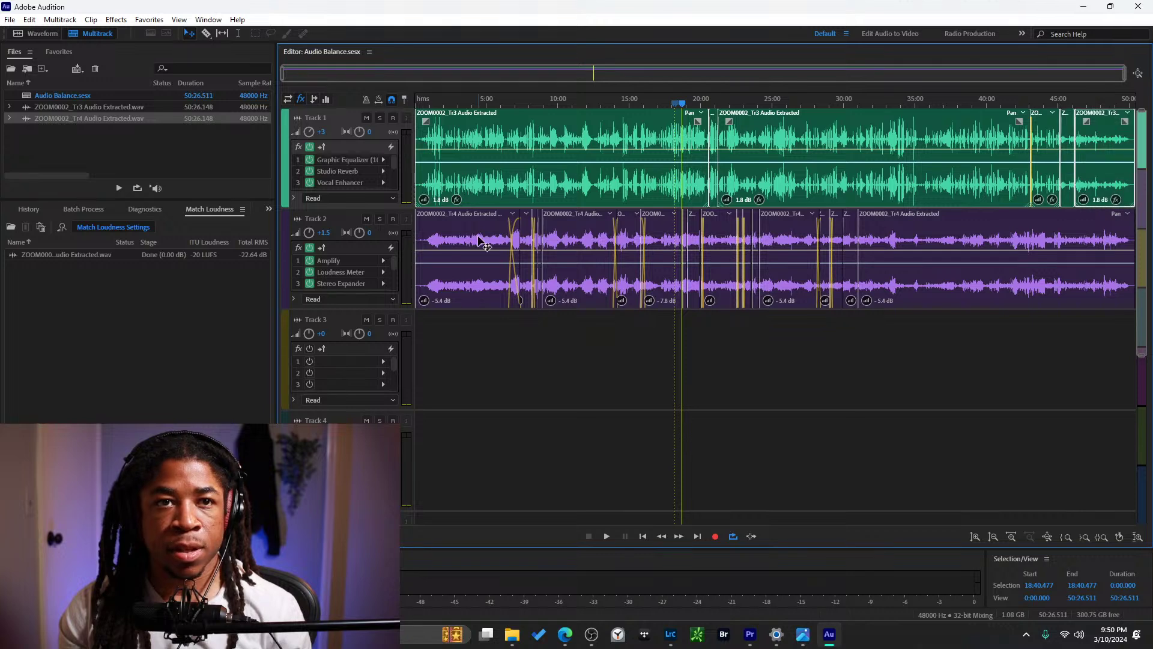
Show the clip effects of the selected Track 1 clips in the Effects Rack and select Automatic Pitch Correction.
left_click(268, 209)
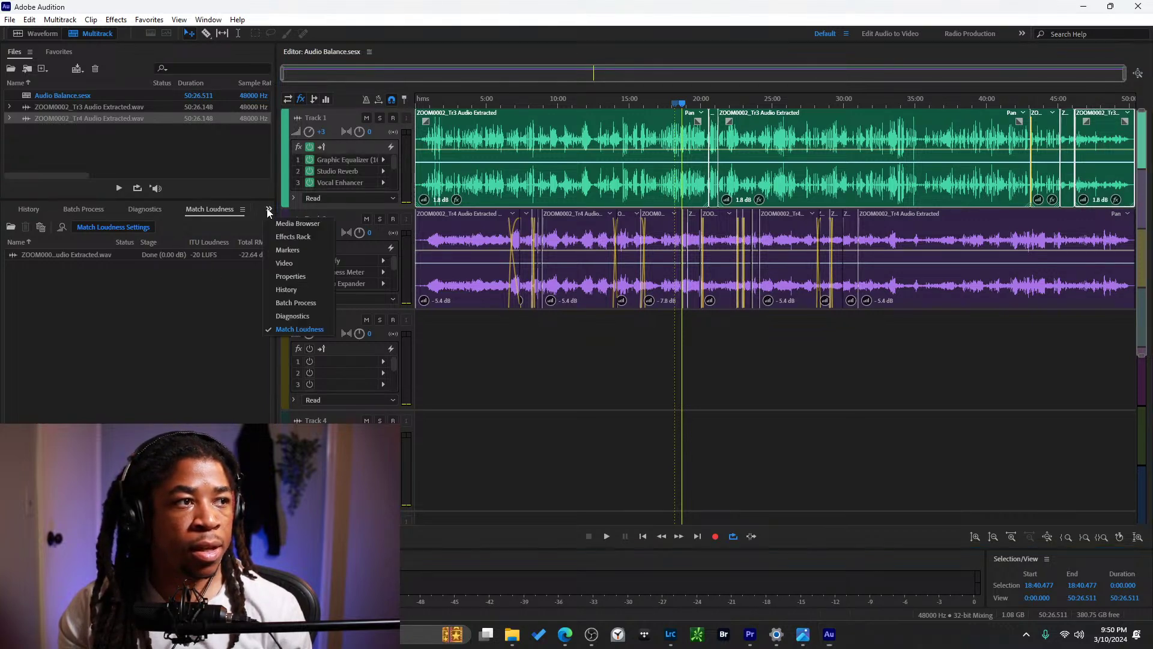
left_click(308, 237)
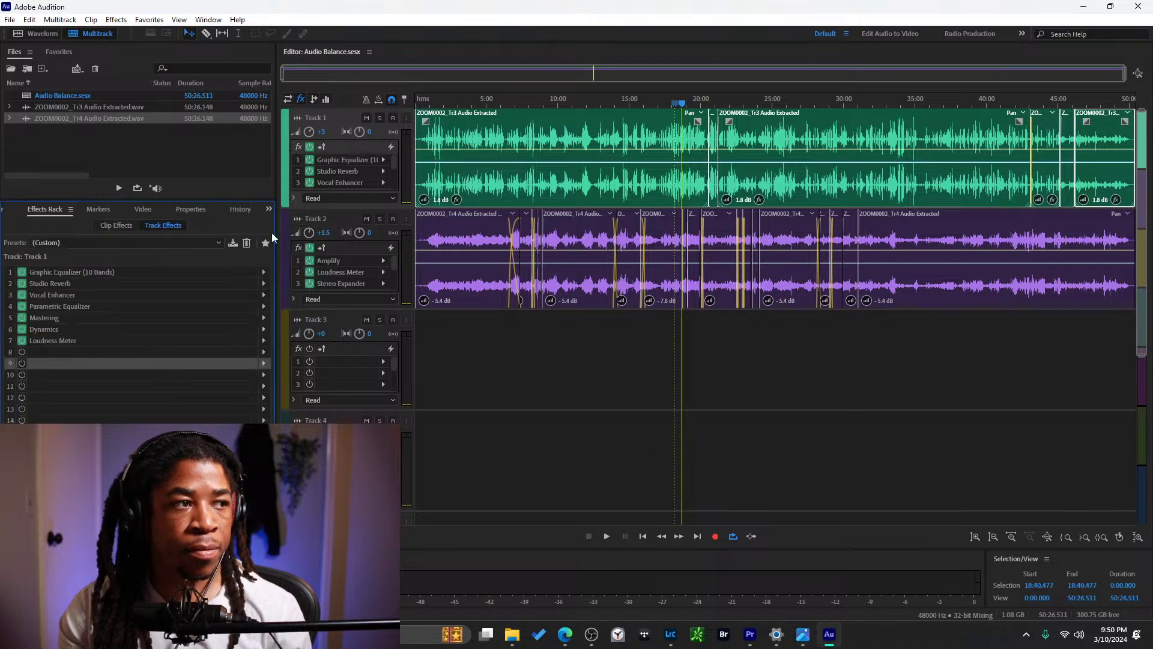
left_click(103, 226)
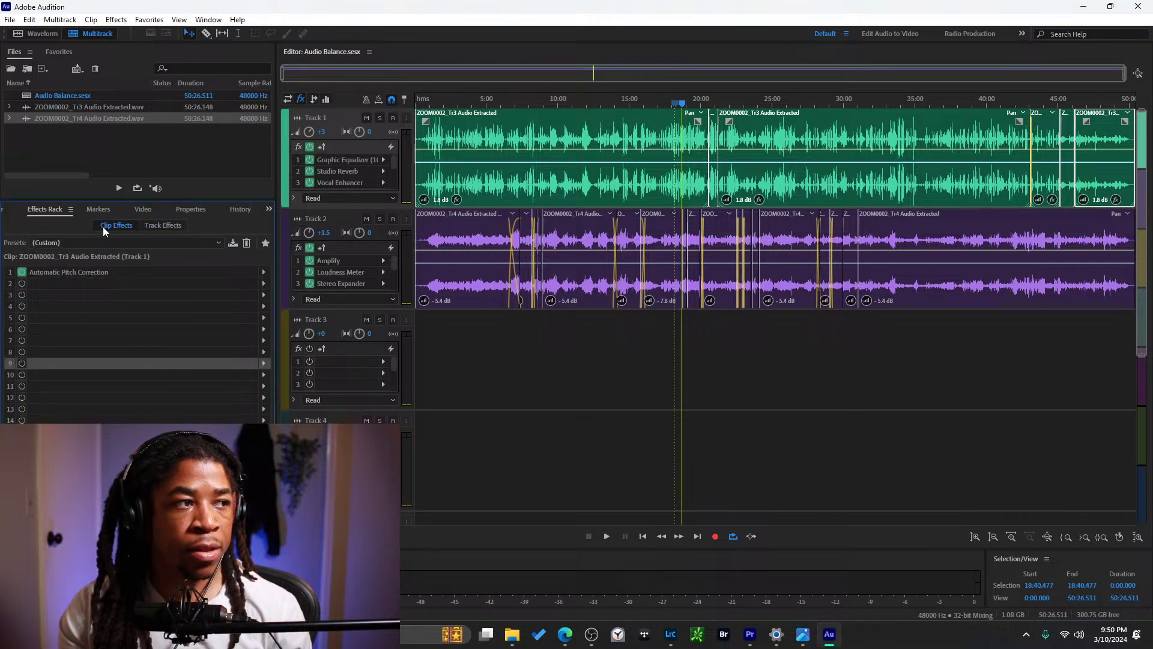
left_click(132, 271)
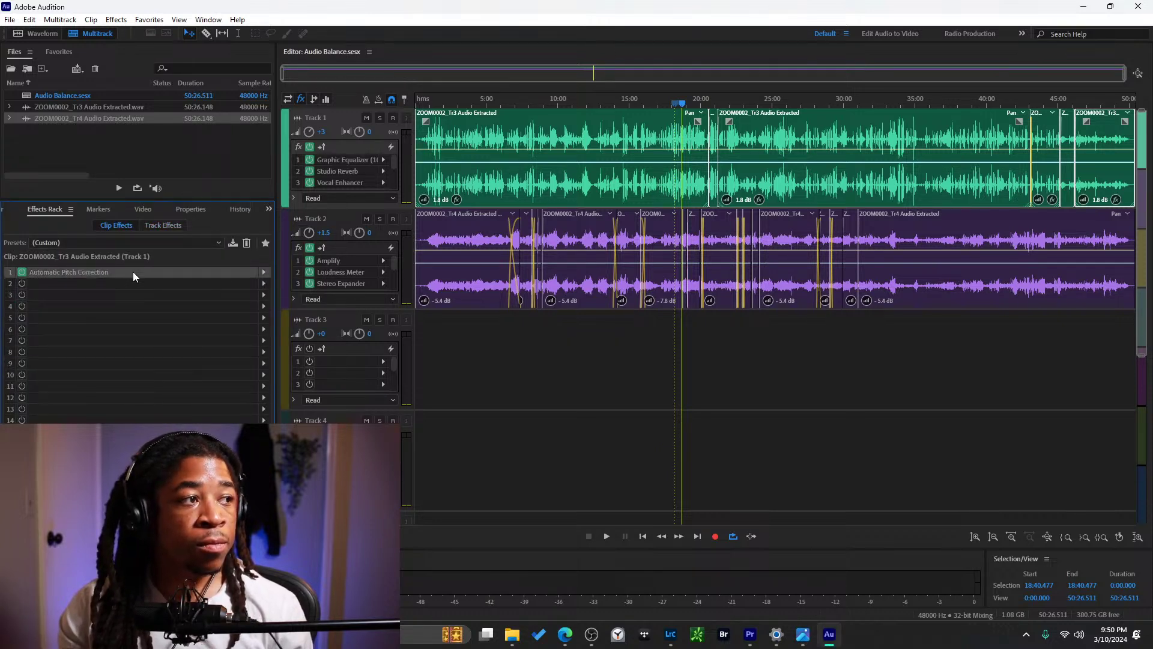
Switch the Automatic Pitch Correction clip effect off and back on.
right_click(21, 268)
left_click(22, 271)
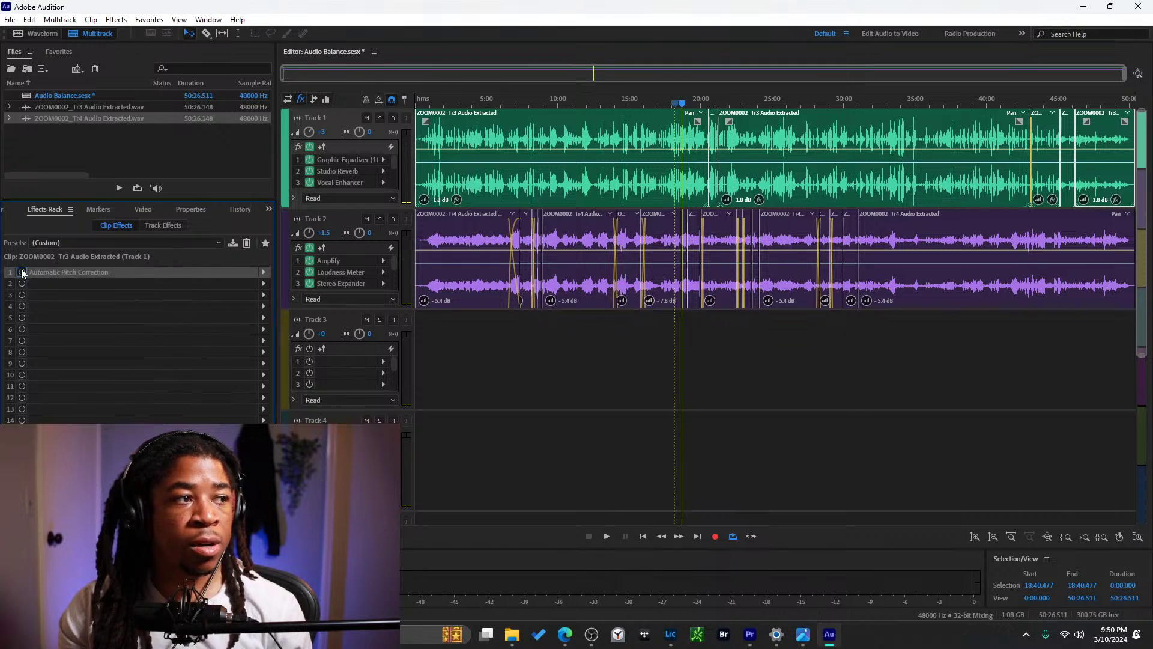
left_click(23, 272)
Open the Automatic Pitch Correction settings and set the key to C while the session plays.
double_click(98, 270)
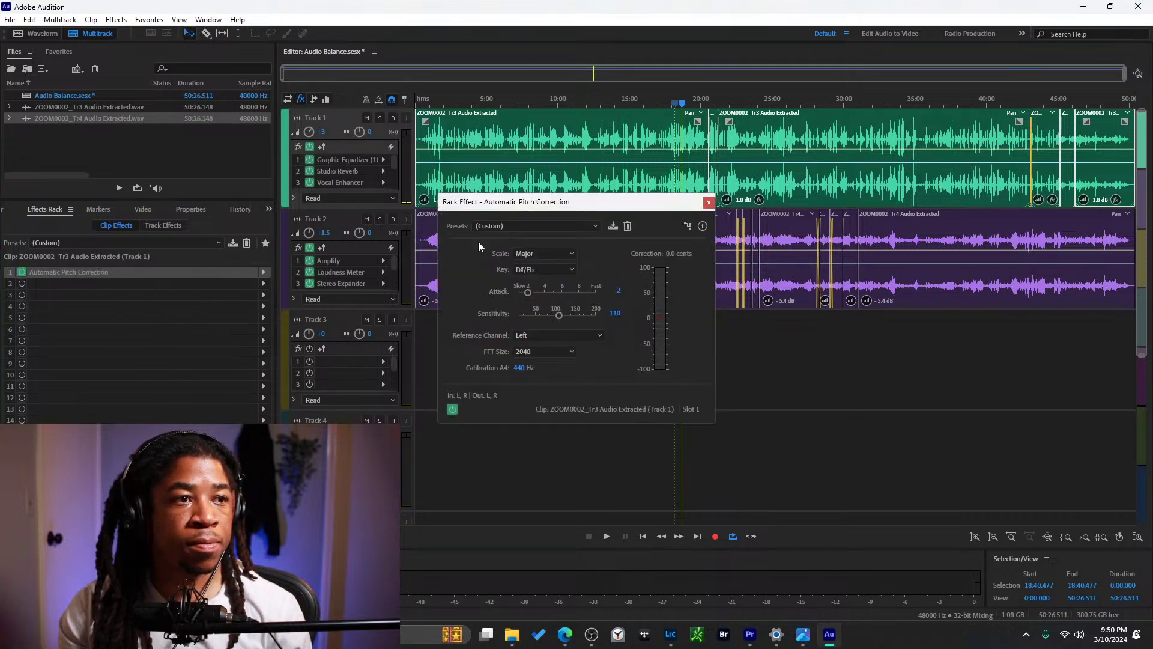
key("space")
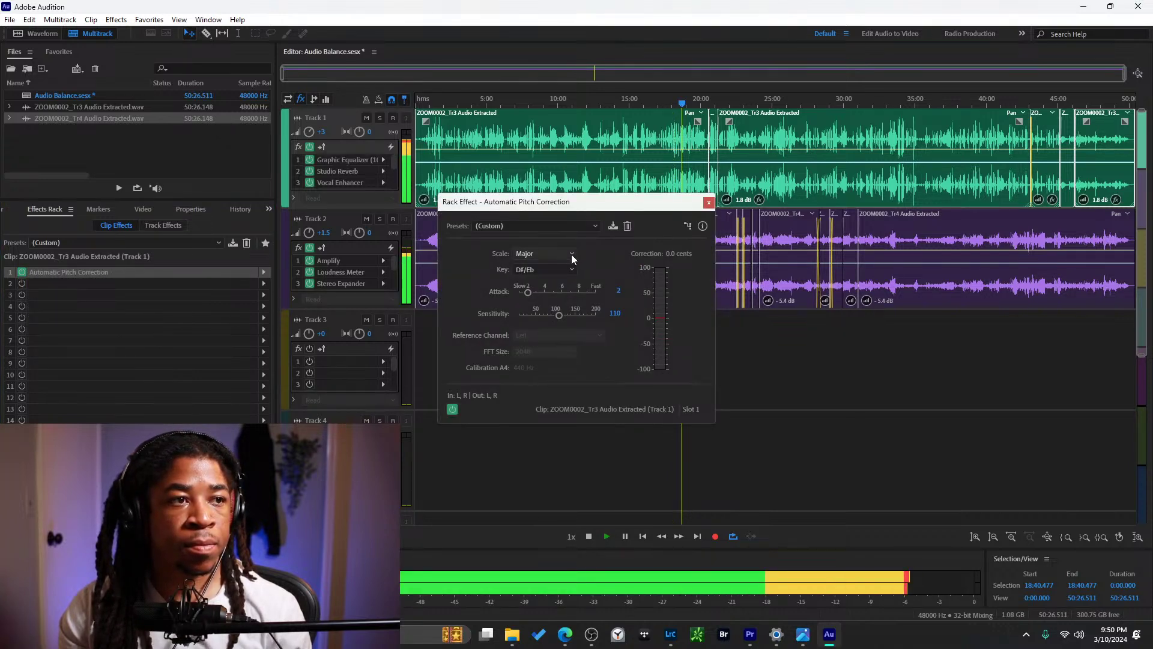
left_click(555, 270)
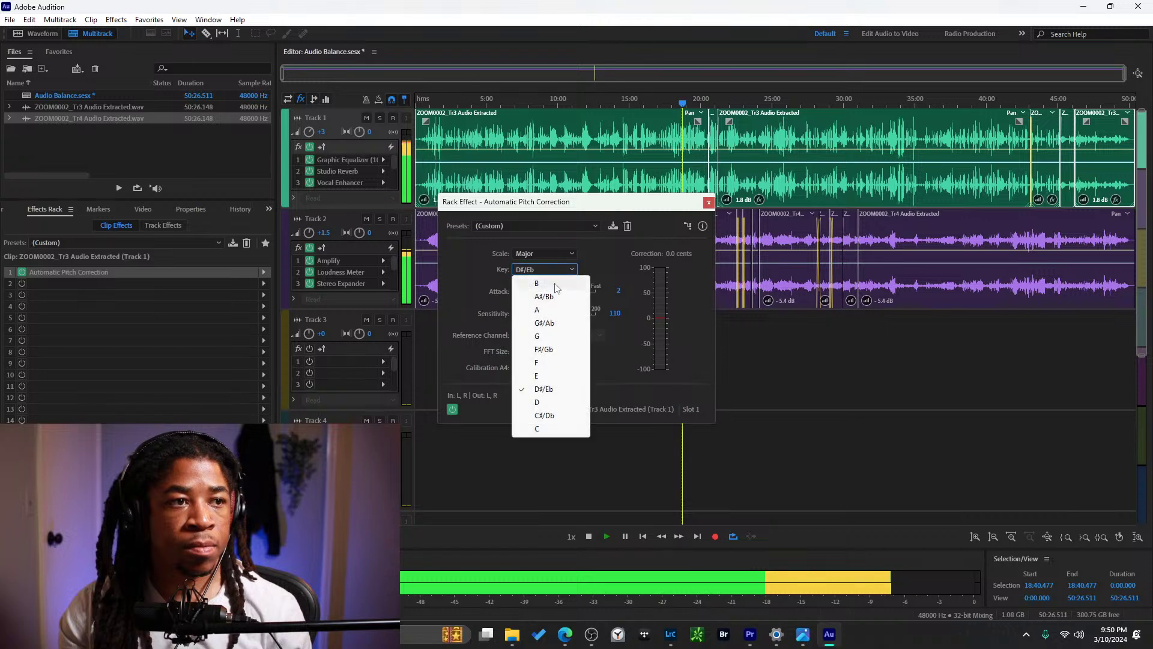
left_click(544, 428)
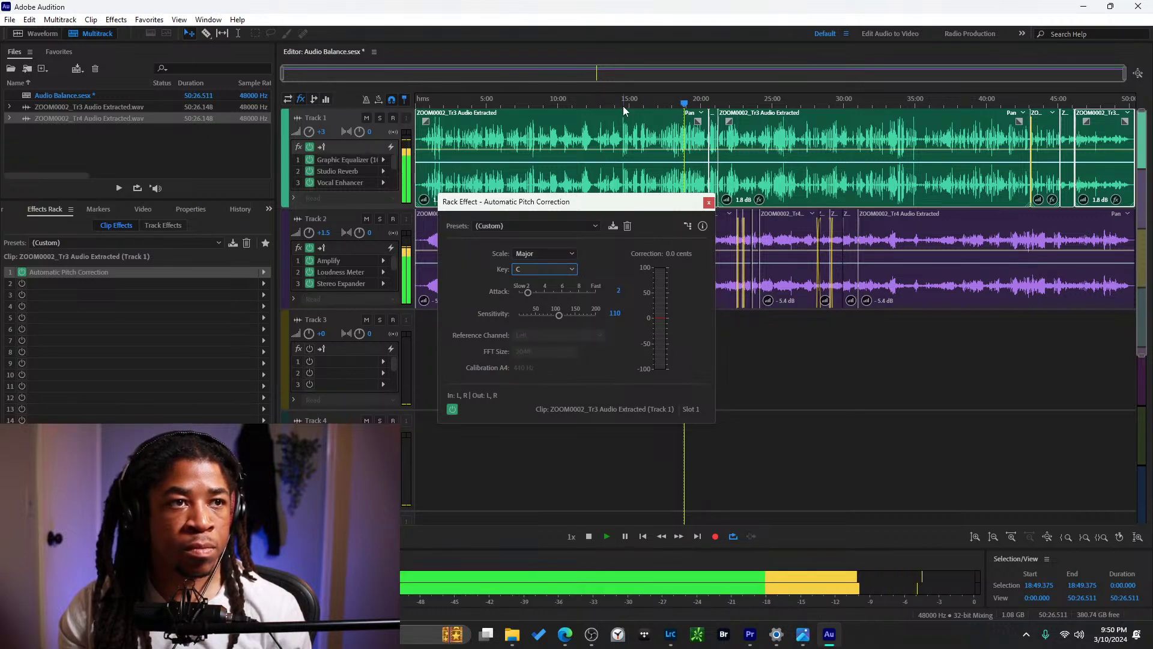
Play several earlier and later sections of the session, including 15:50.990, to hear the pitch correction in C.
left_click(595, 105)
key("space")
left_click(771, 102)
left_click_drag(784, 106, 642, 105)
key("space")
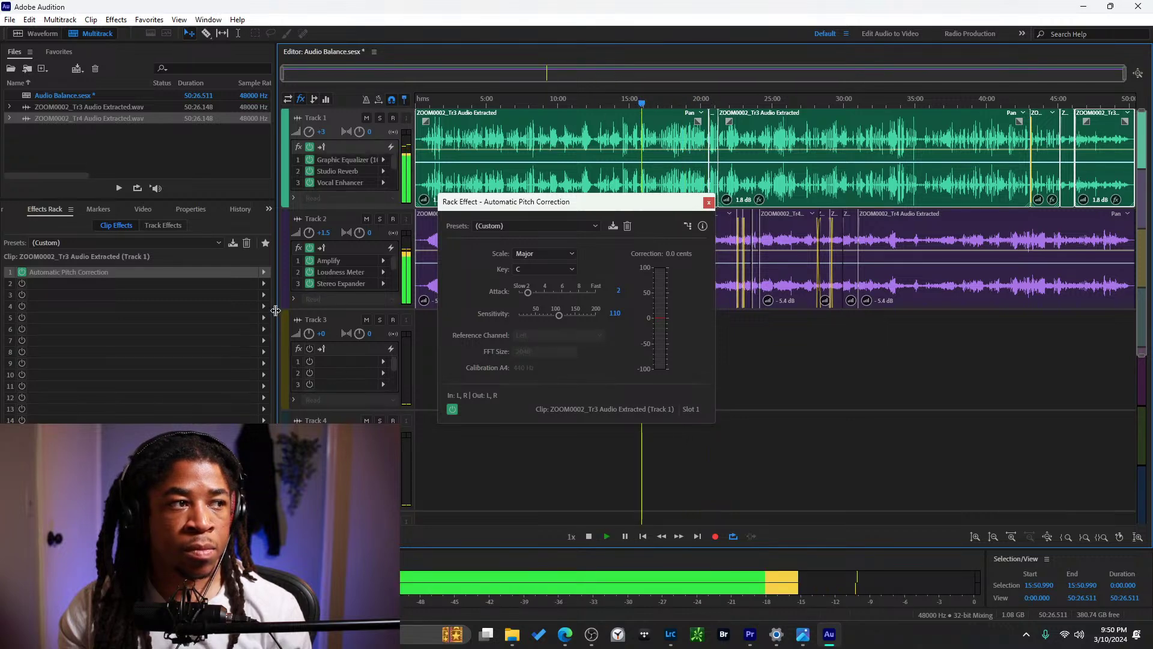
left_click(684, 100)
key("space")
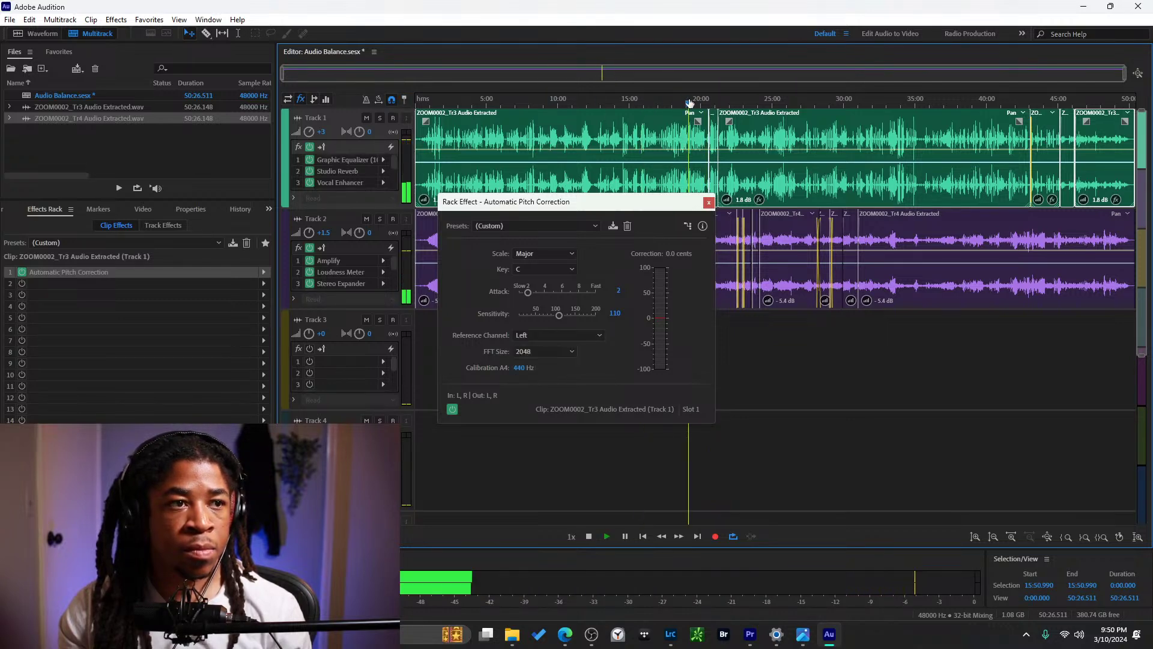
Compare playback with the pitch correction bypassed and enabled, and listen again from 17:43.788.
key("space")
left_click(452, 409)
left_click(452, 409)
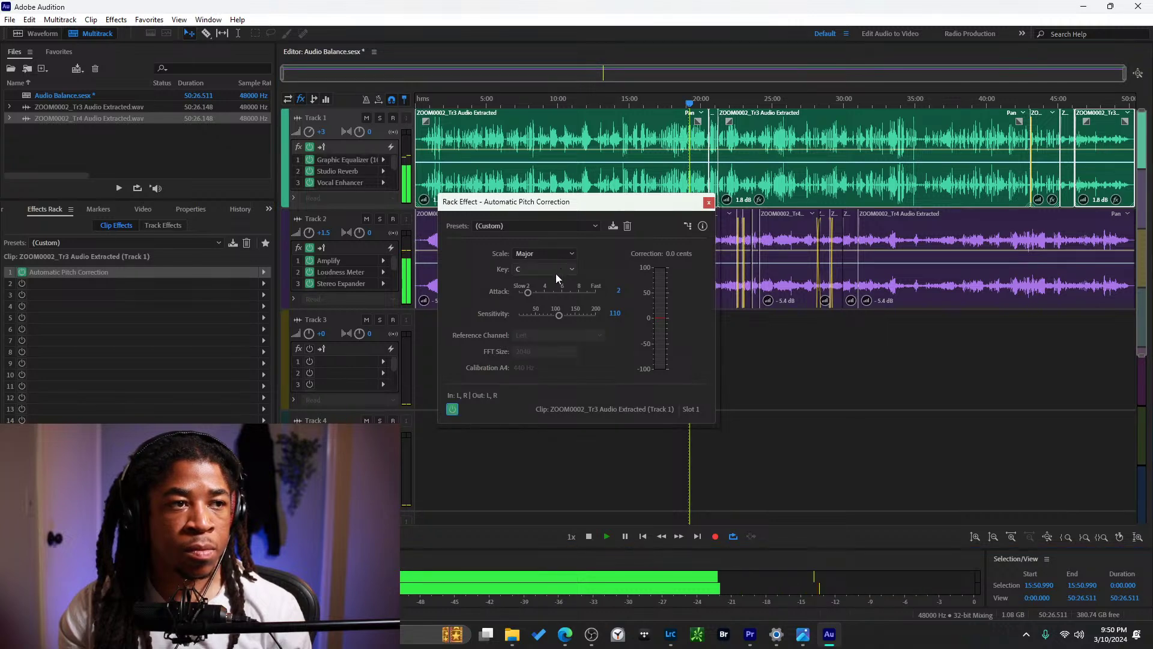
scroll(858, 106, "down", 1)
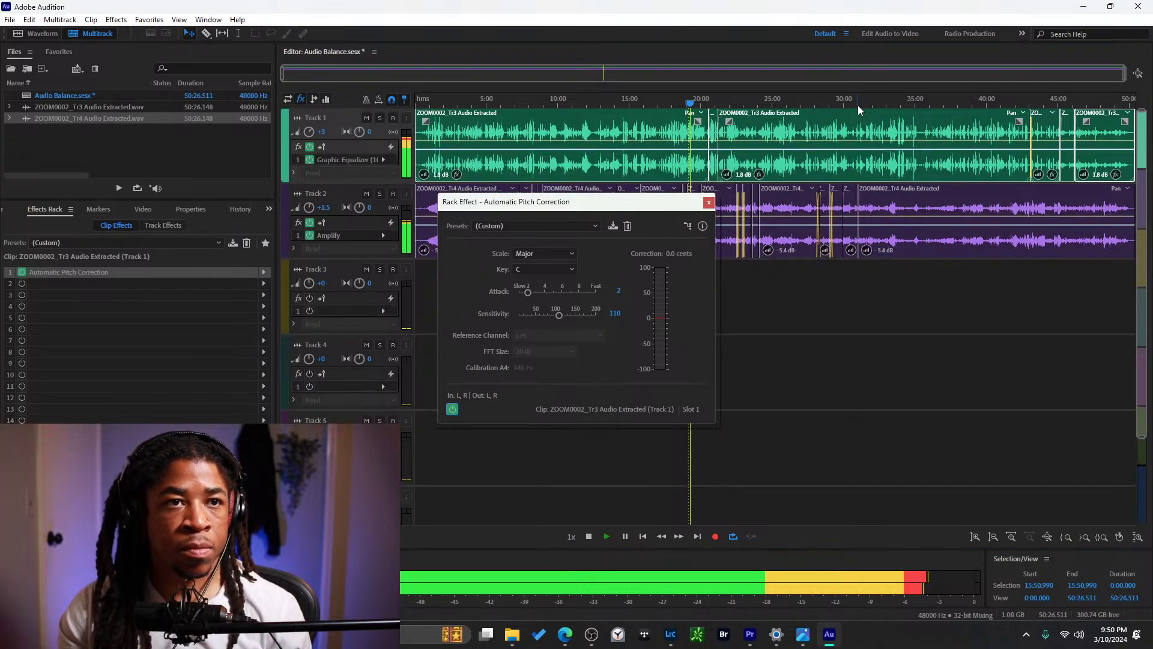
scroll(859, 99, "up", 1)
scroll(857, 104, "down", 1)
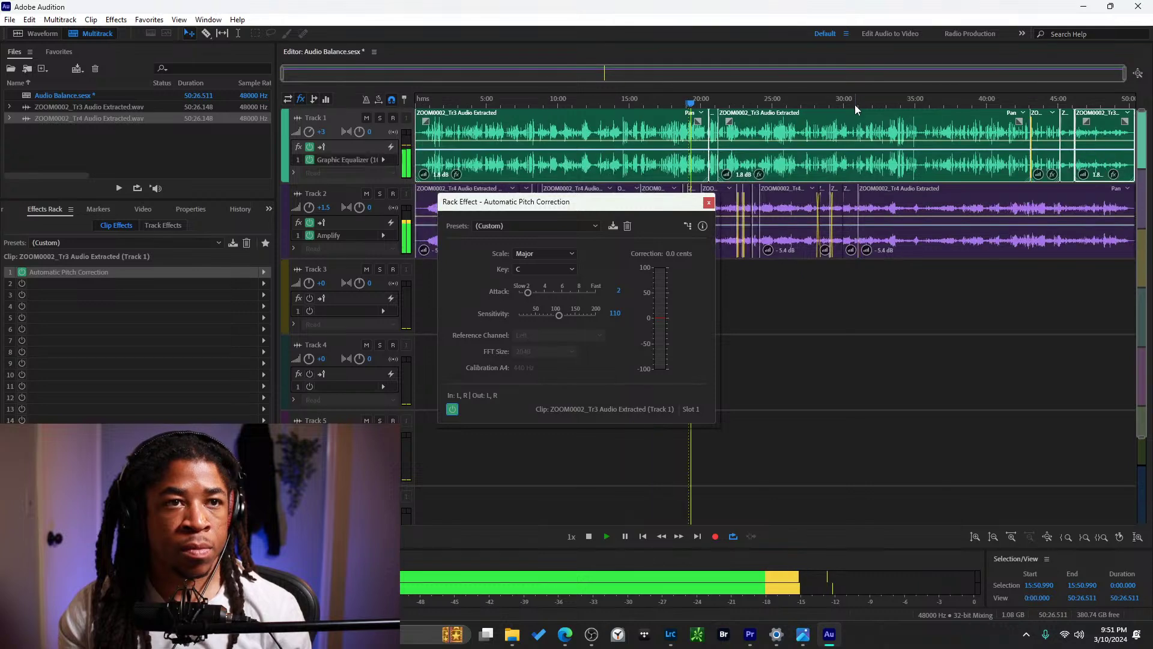
left_click(667, 98)
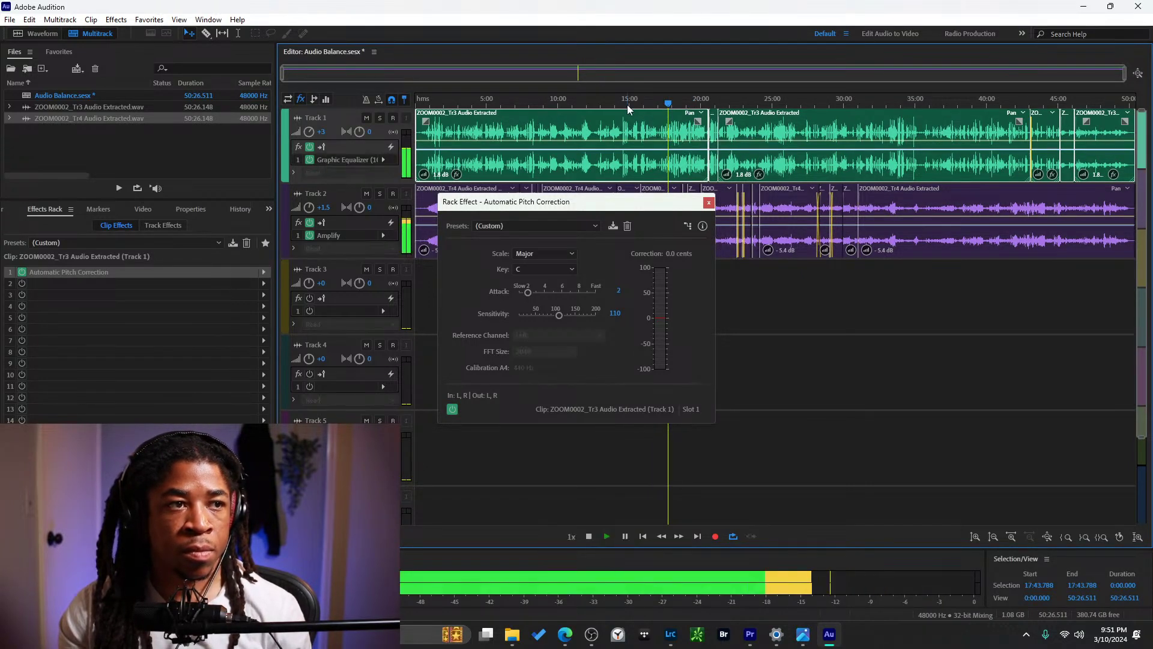
Reopen Automatic Pitch Correction from the clip effects, try the key of C during playback, and return the key to D#/Eb.
double_click(82, 274)
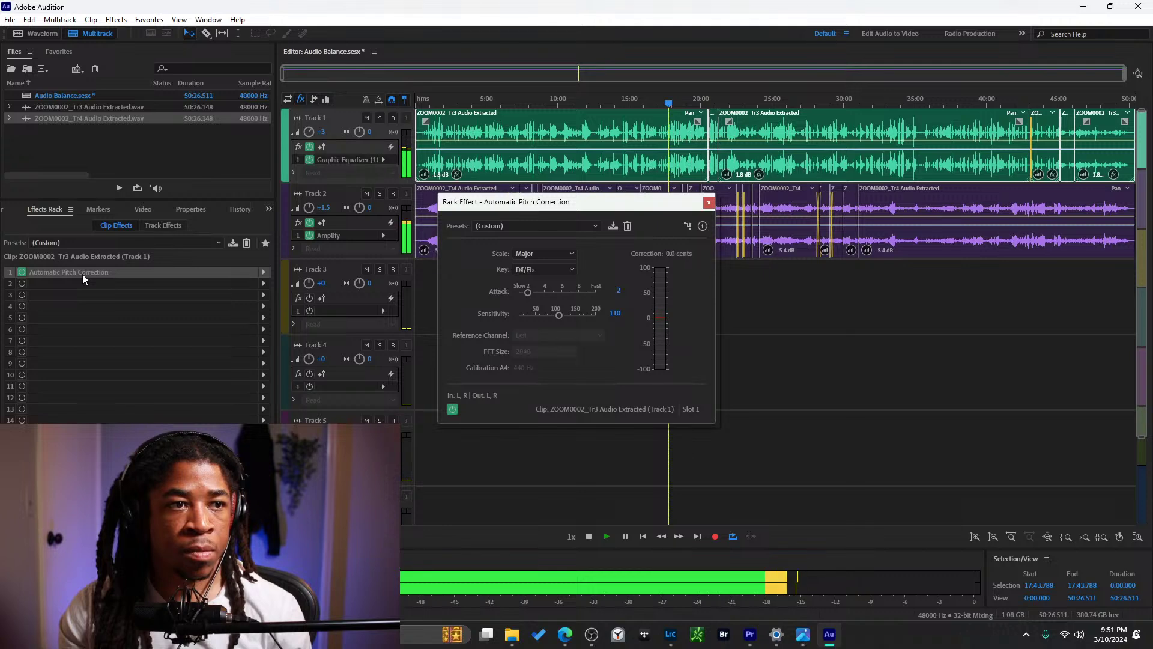
double_click(82, 274)
left_click_drag(724, 232, 603, 207)
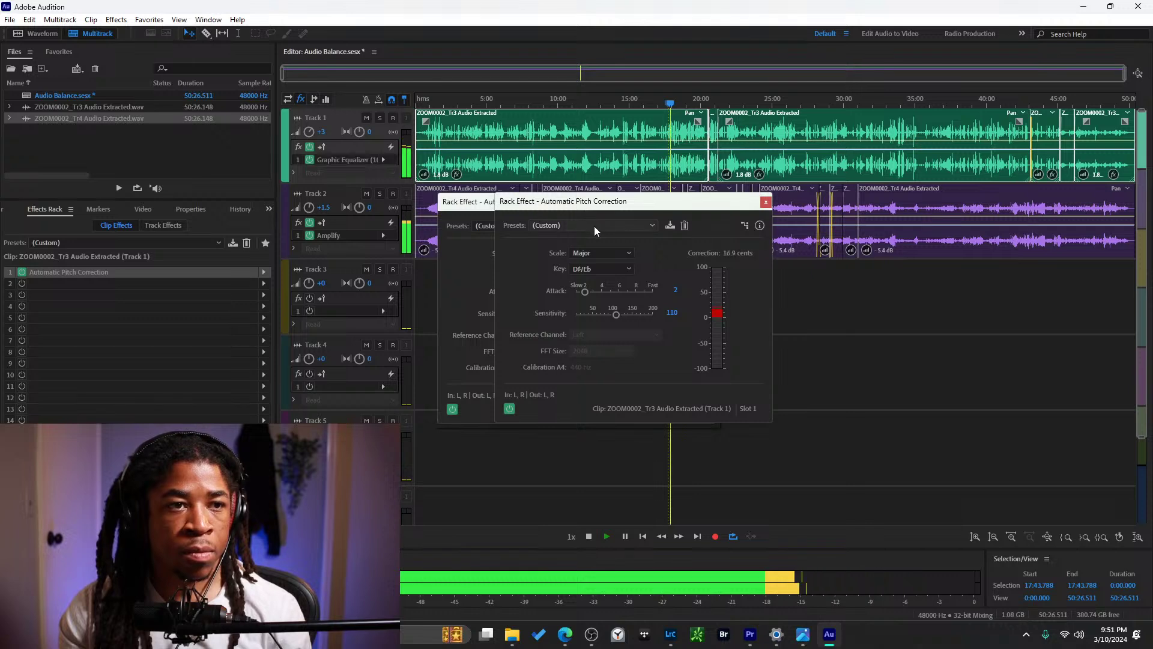
left_click(596, 271)
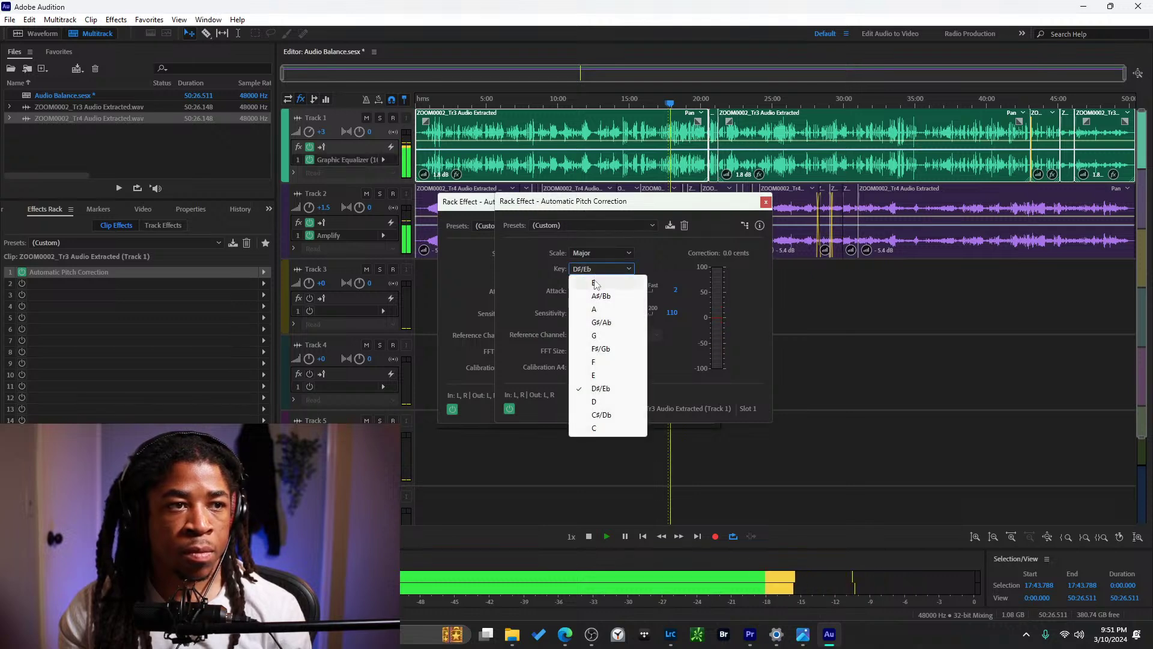
left_click(597, 429)
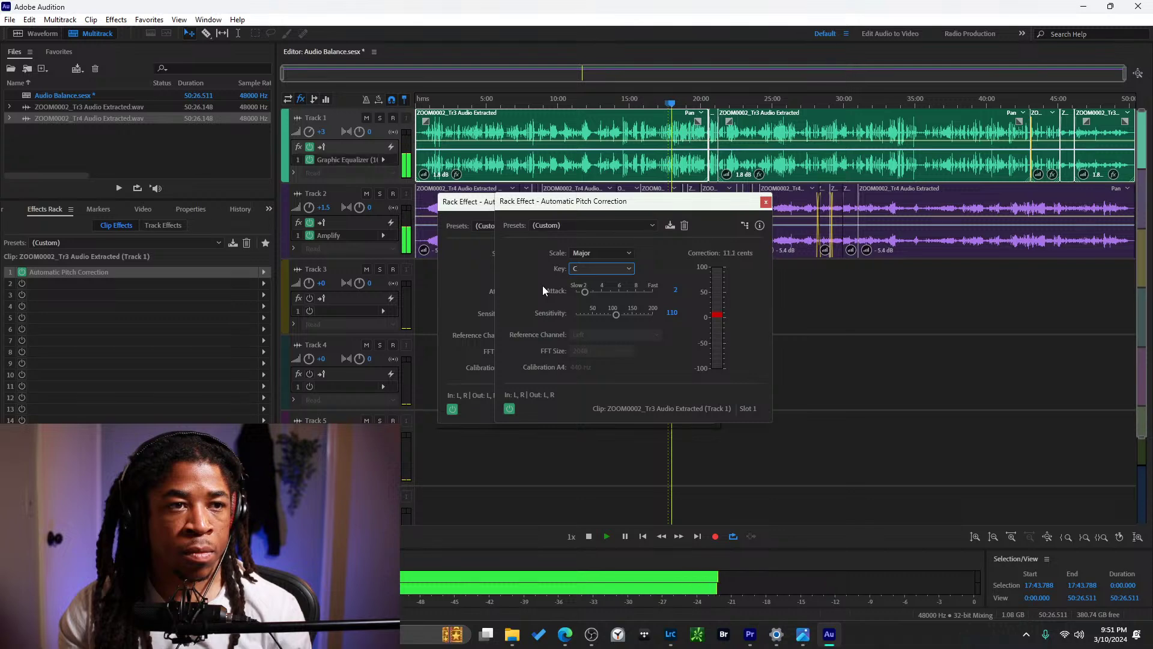
left_click(613, 272)
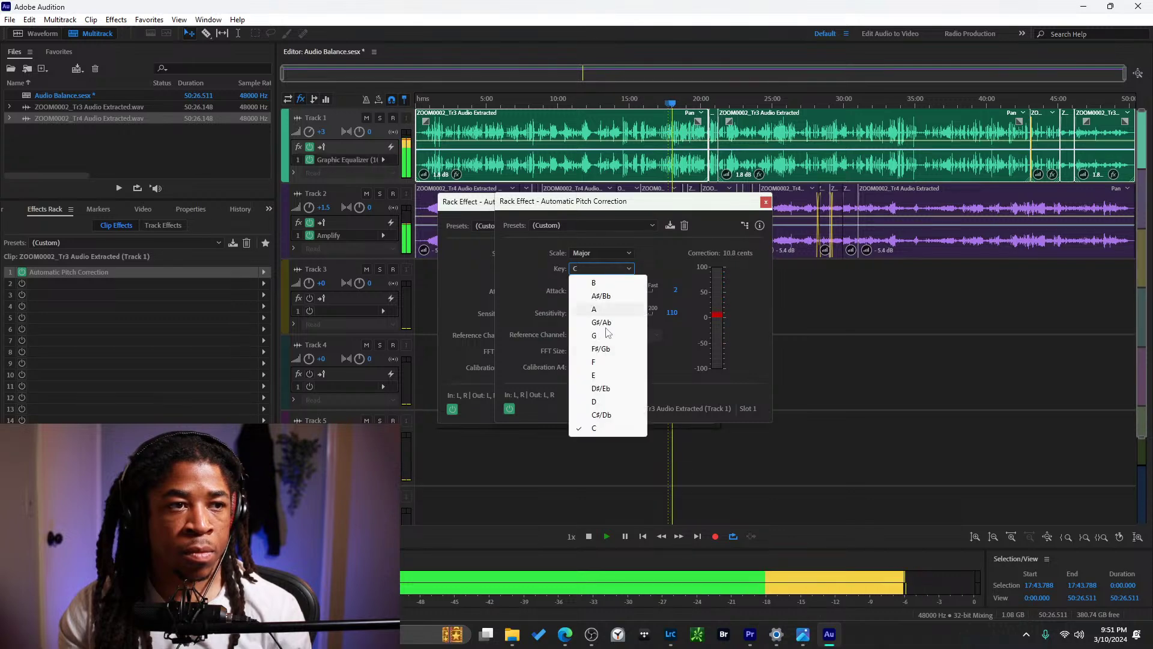
left_click(605, 390)
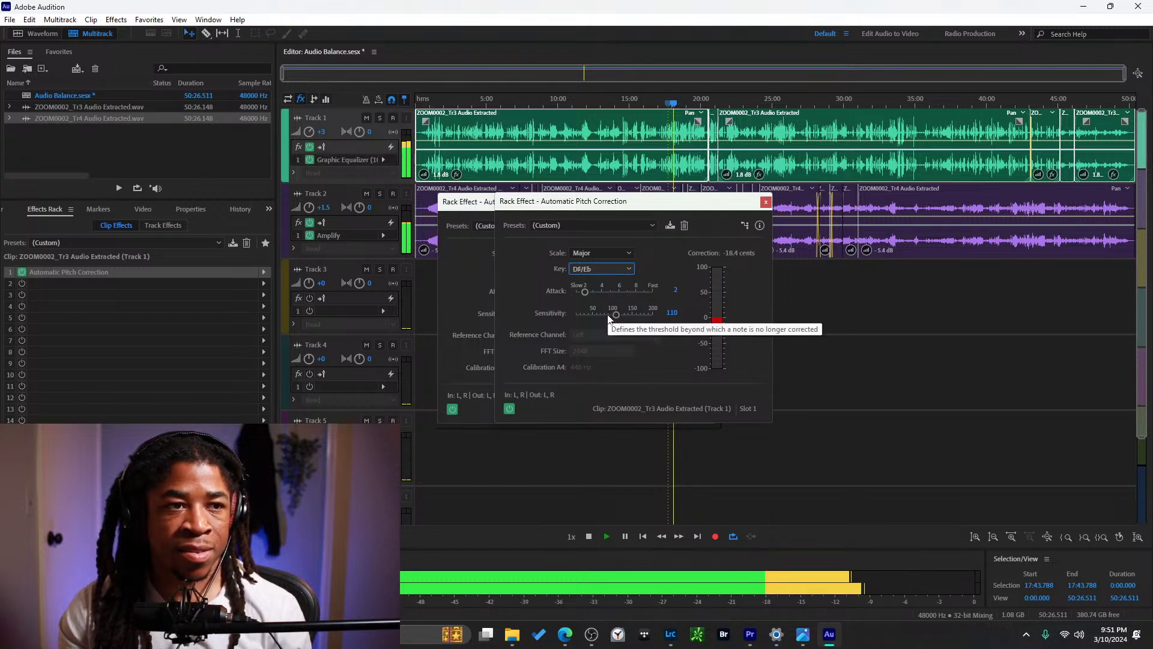
Try Automatic Pitch Correction sensitivities of 67, 37 and 162 during playback.
left_click_drag(615, 315, 598, 318)
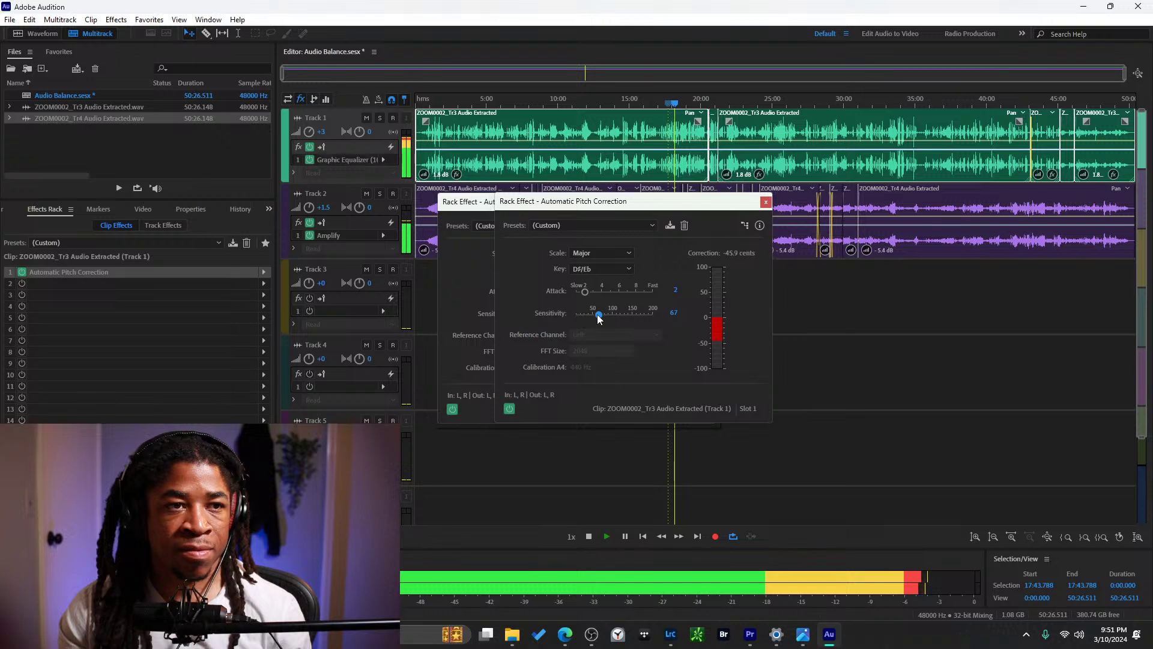
left_click_drag(594, 318, 586, 318)
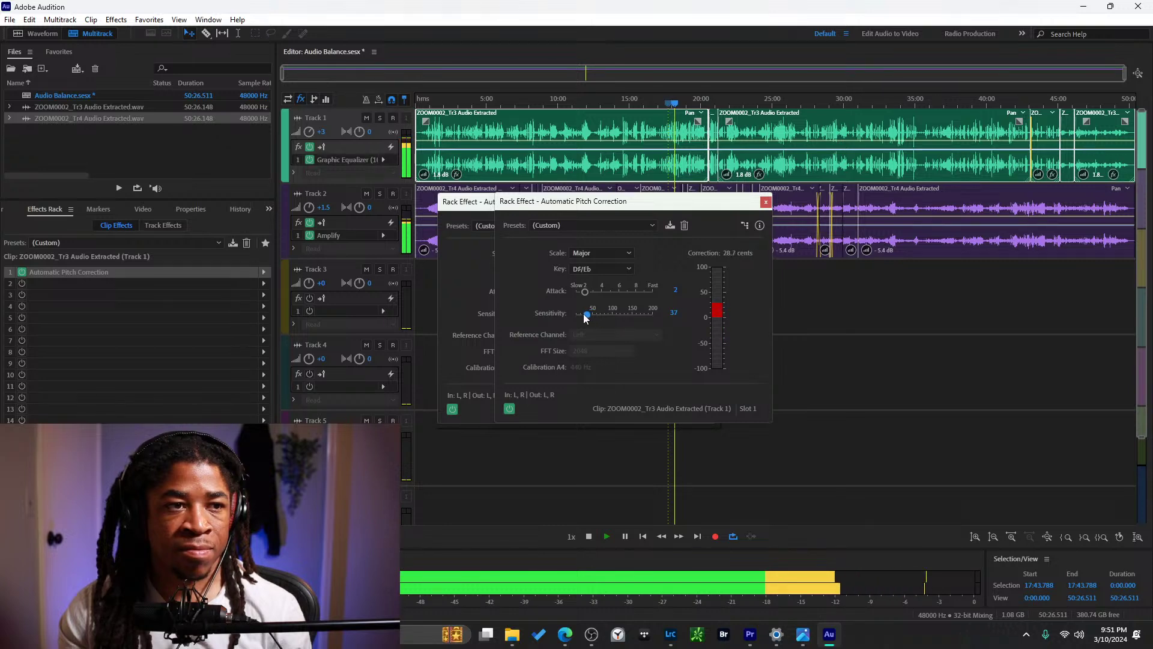
scroll(632, 308, "up", 7)
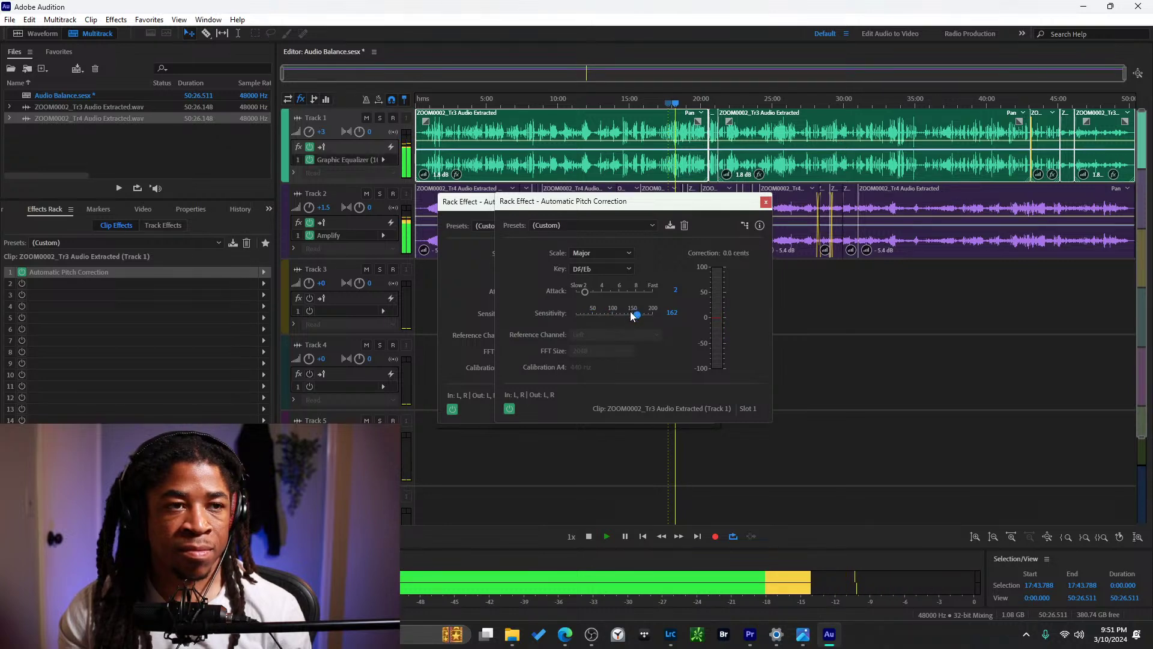
Play from around the 14-minute mark and set the pitch correction's sensitivity to 40 and attack to 6.
left_click(611, 99)
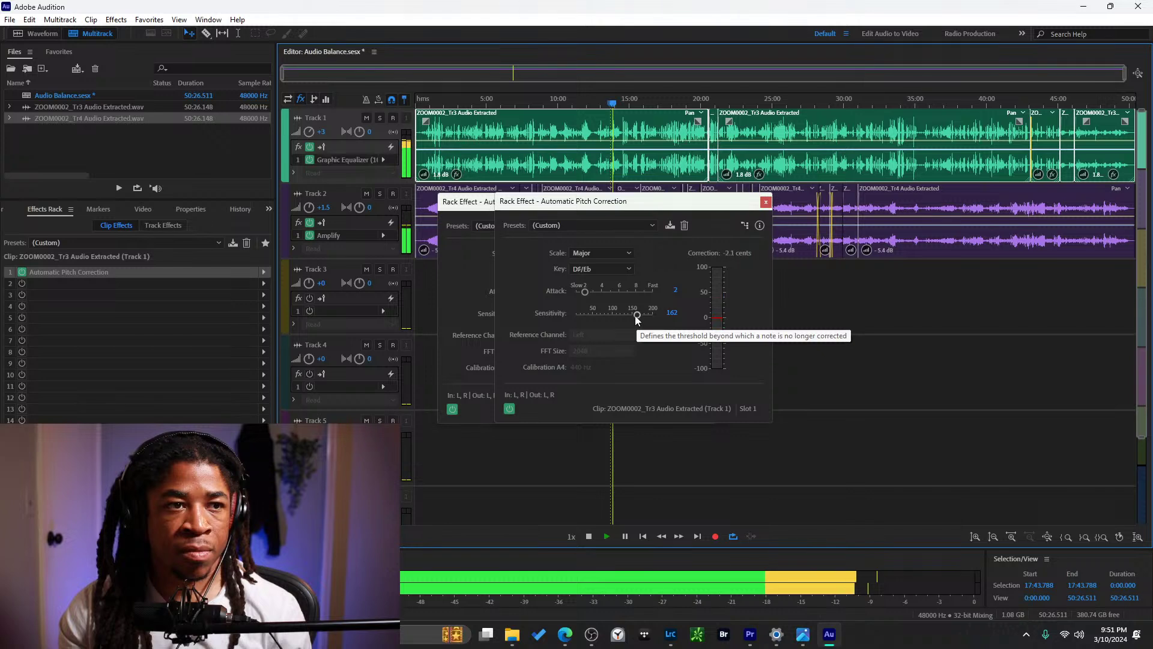
left_click_drag(636, 315, 567, 318)
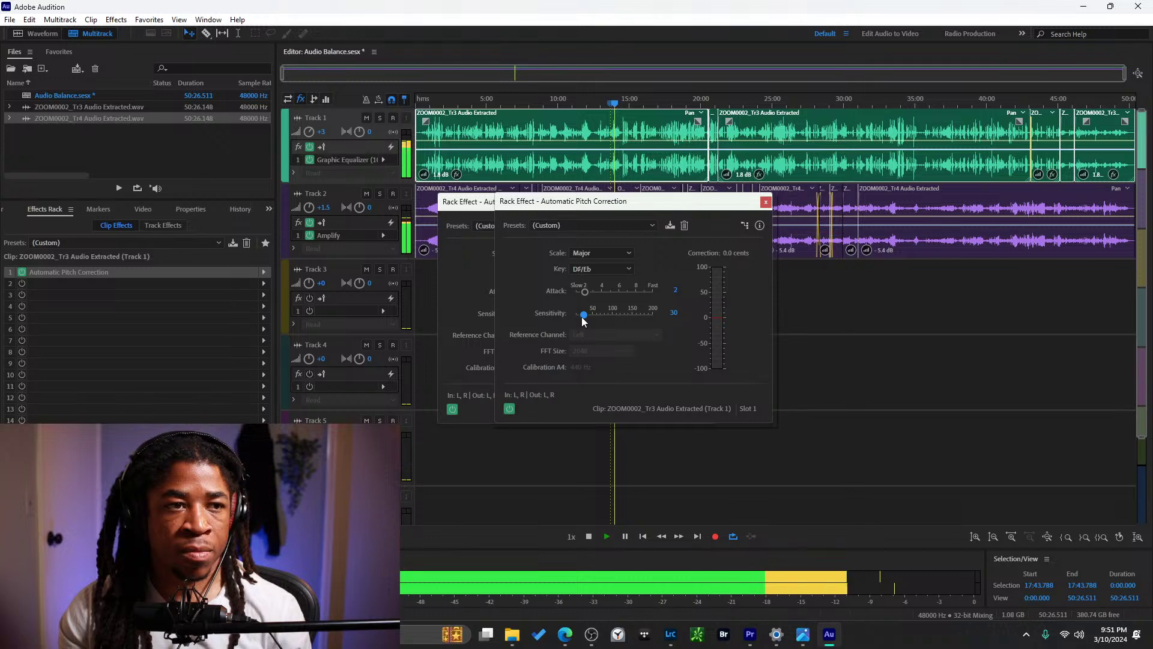
left_click_drag(583, 320, 586, 321)
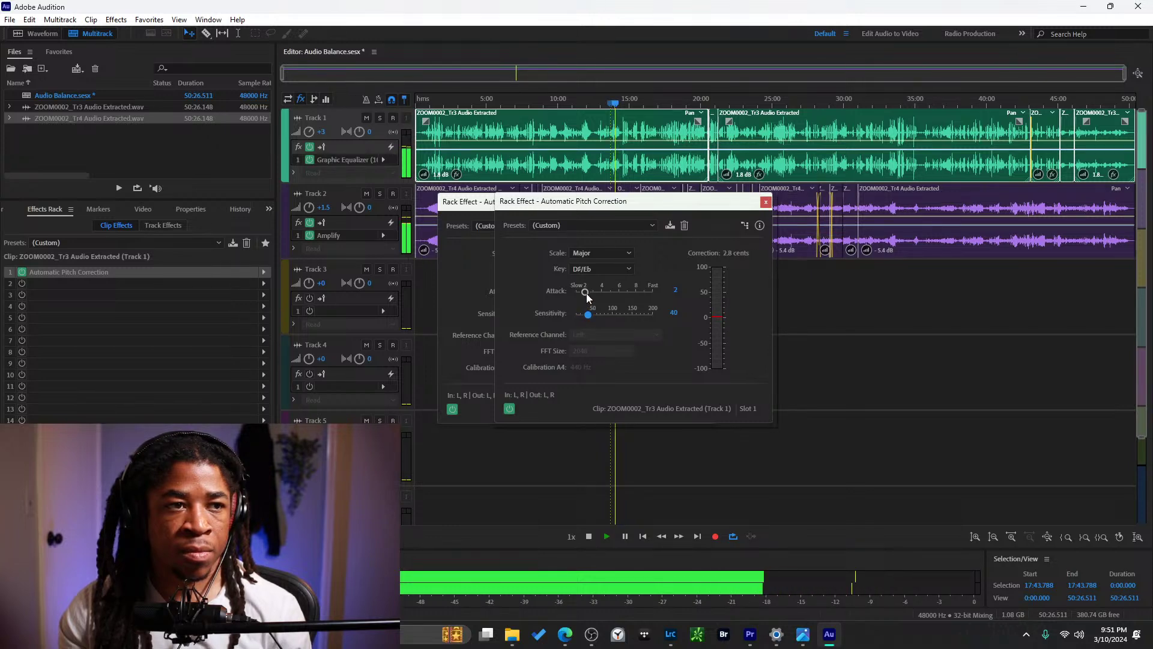
left_click_drag(584, 292, 621, 294)
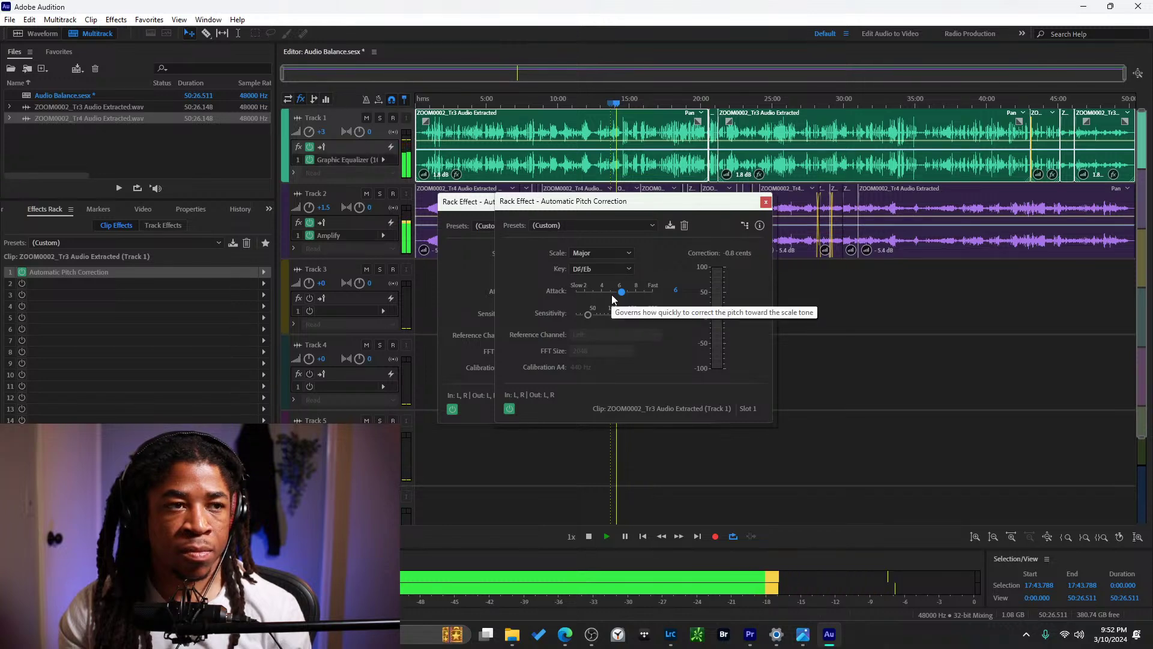
Set the pitch correction's scale to Minor and its attack to 3.
left_click(612, 254)
left_click(608, 281)
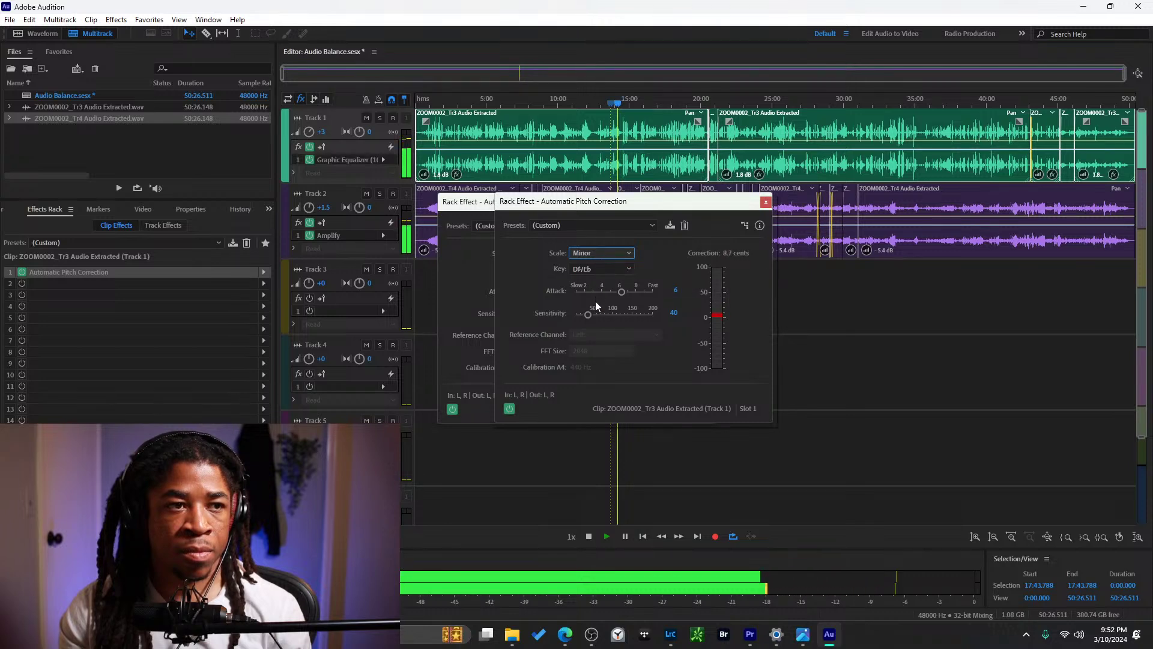
left_click_drag(608, 292, 591, 295)
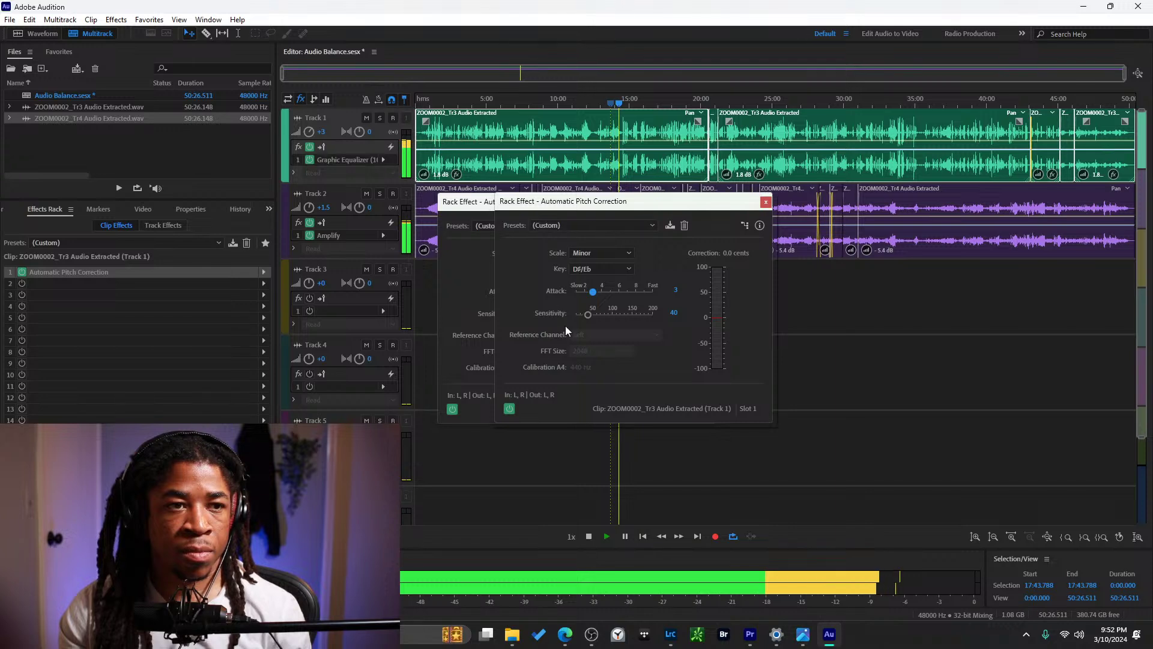
Try the Major and Chromatic scales in the pitch correction during playback and return the scale to Minor.
left_click(601, 253)
left_click(596, 268)
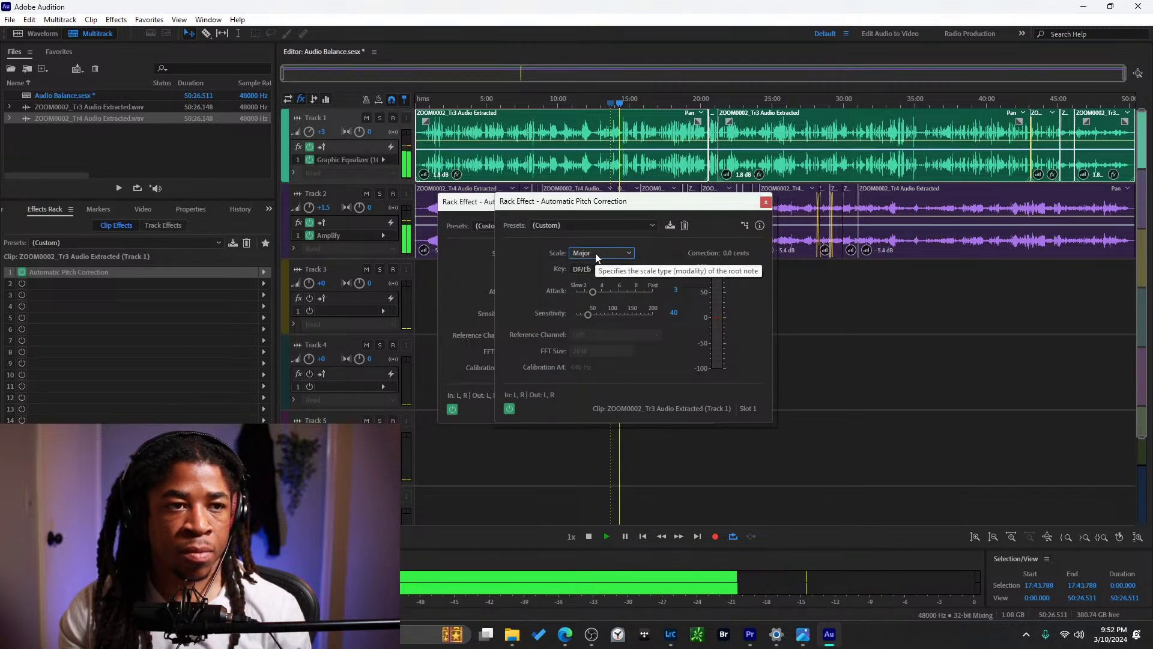
left_click(596, 255)
left_click(596, 292)
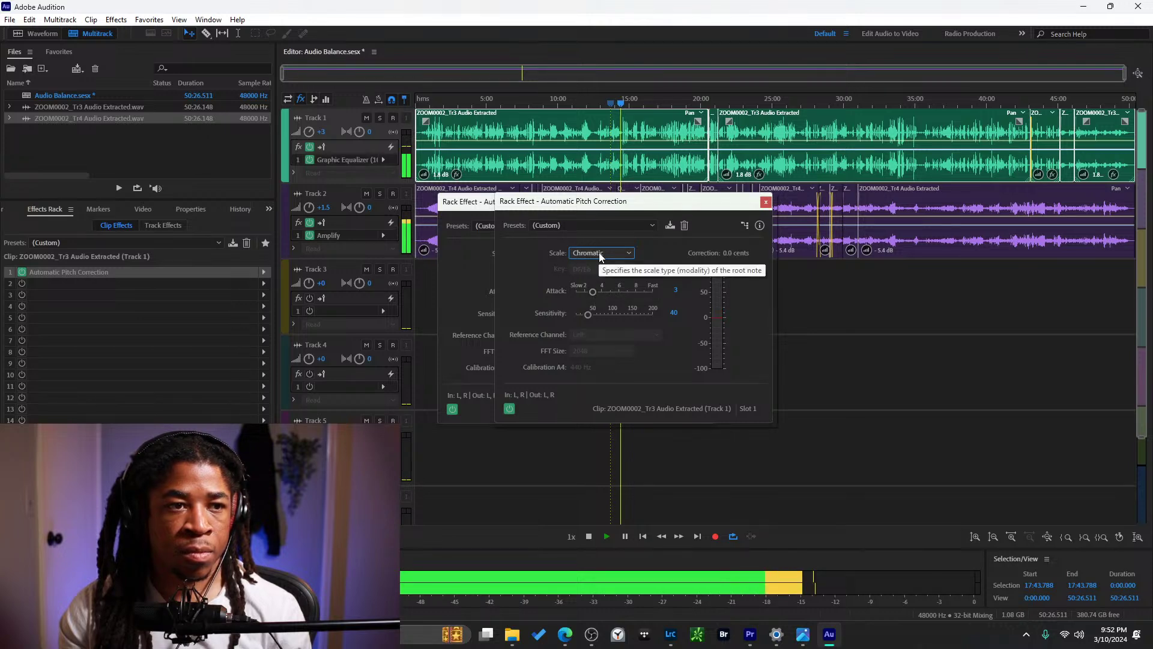
left_click(600, 255)
left_click(600, 278)
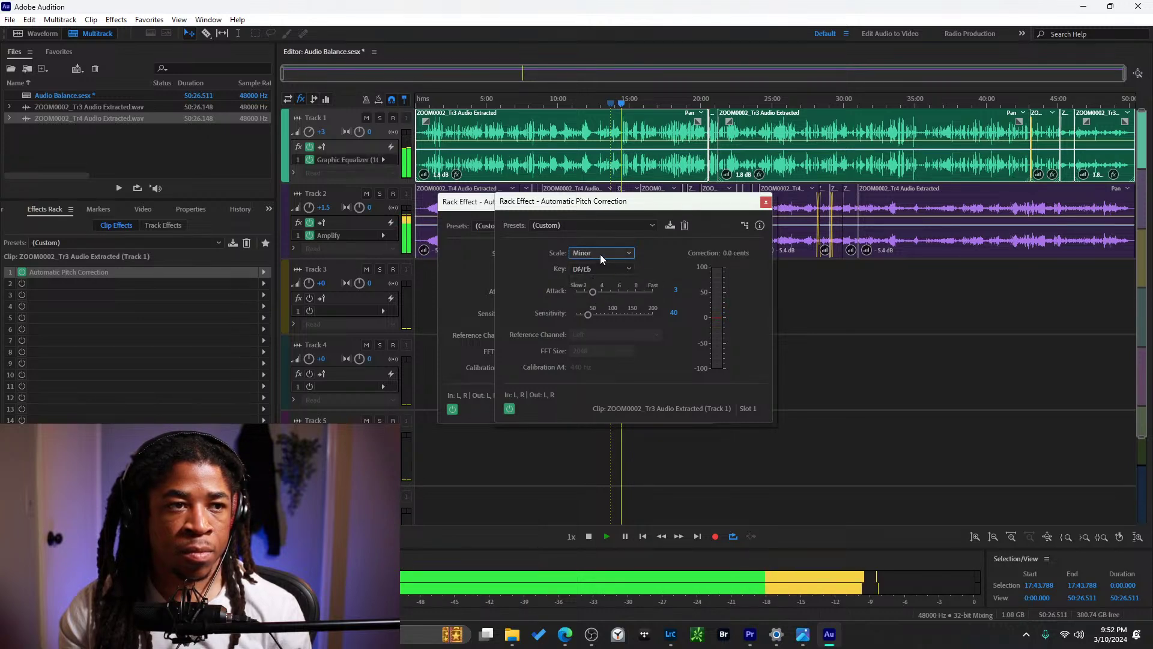
Set the pitch correction's sensitivity to 74, try the key of C#/Db, and return the key to D#/Eb.
left_click(601, 315)
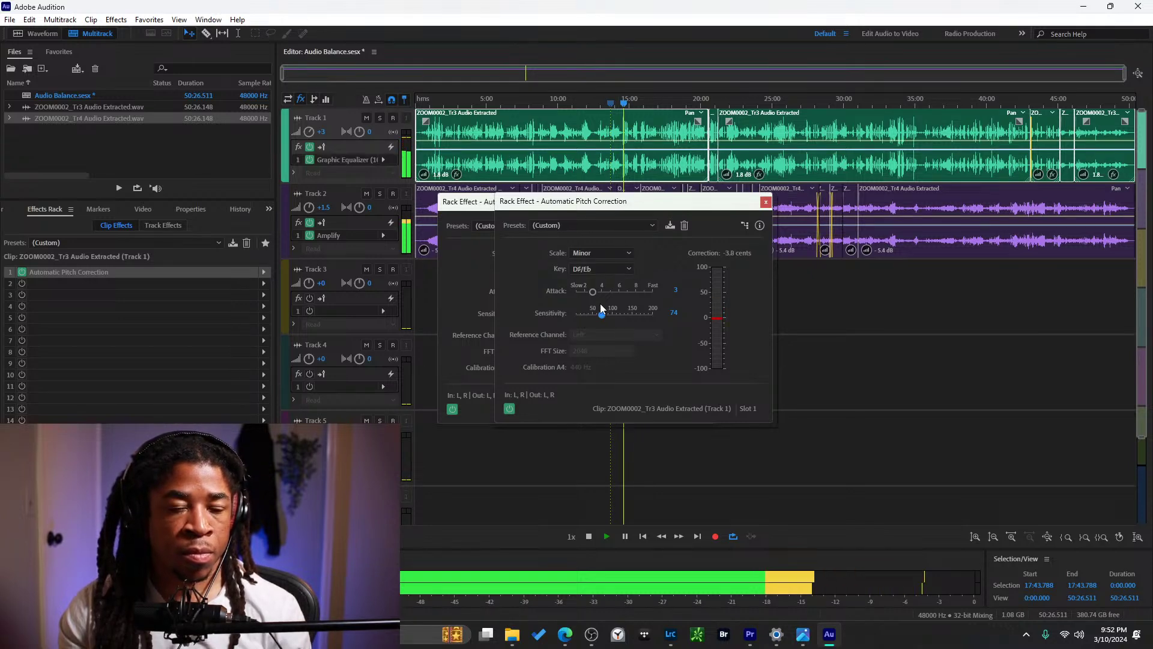
left_click(603, 270)
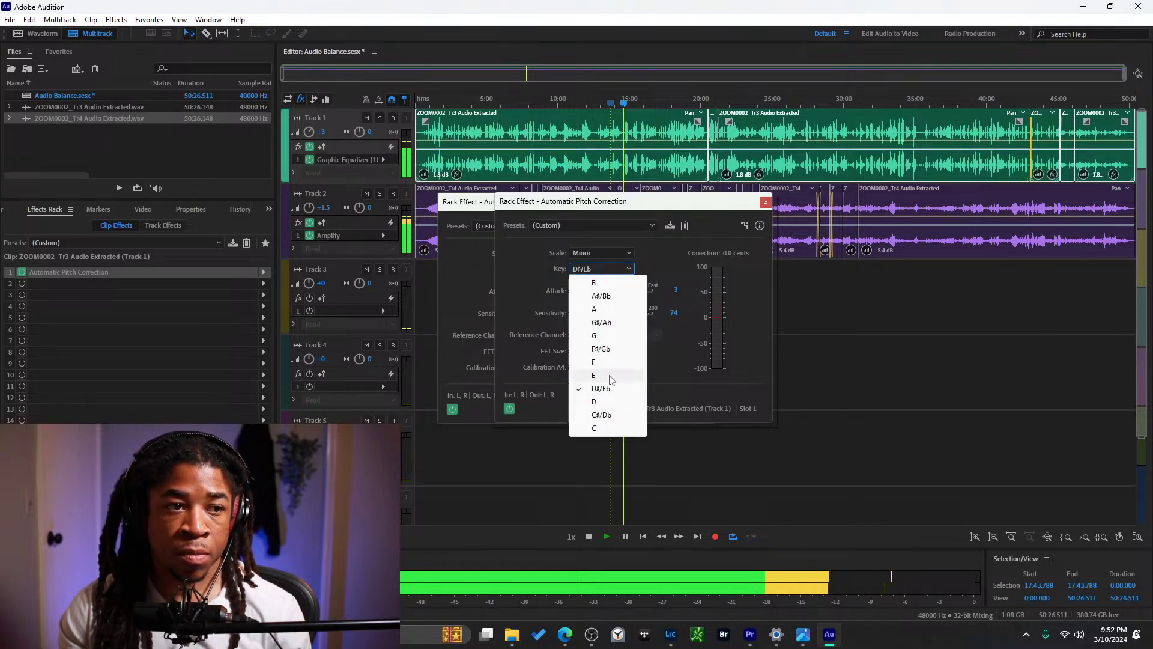
left_click(603, 415)
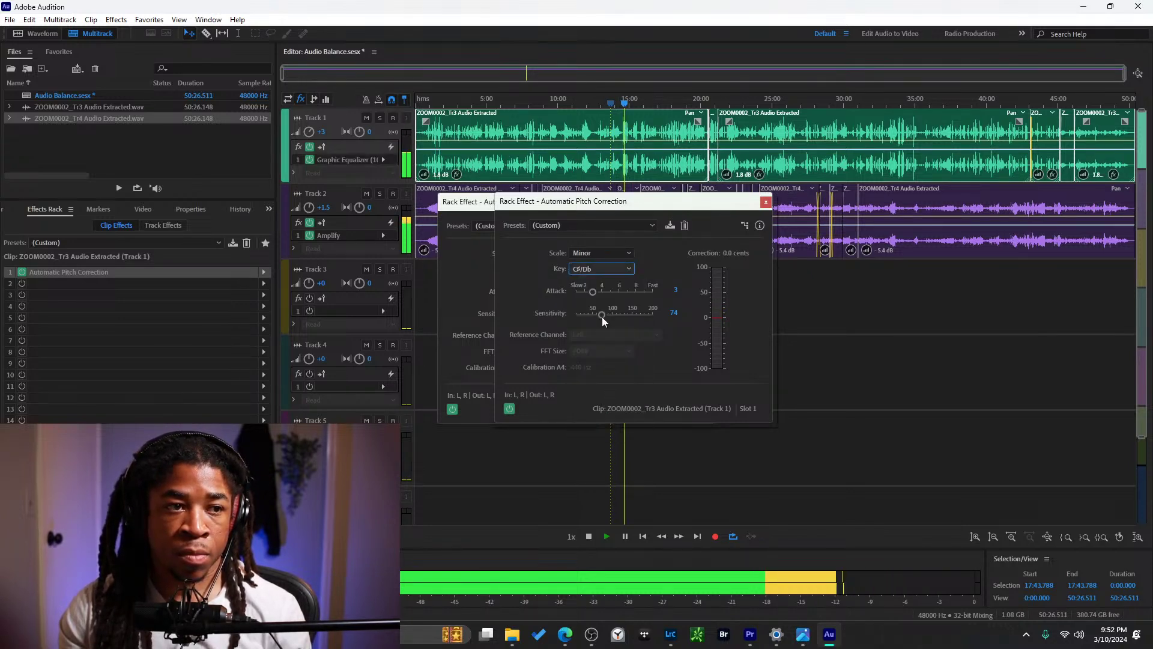
left_click(601, 270)
left_click(601, 269)
left_click(596, 268)
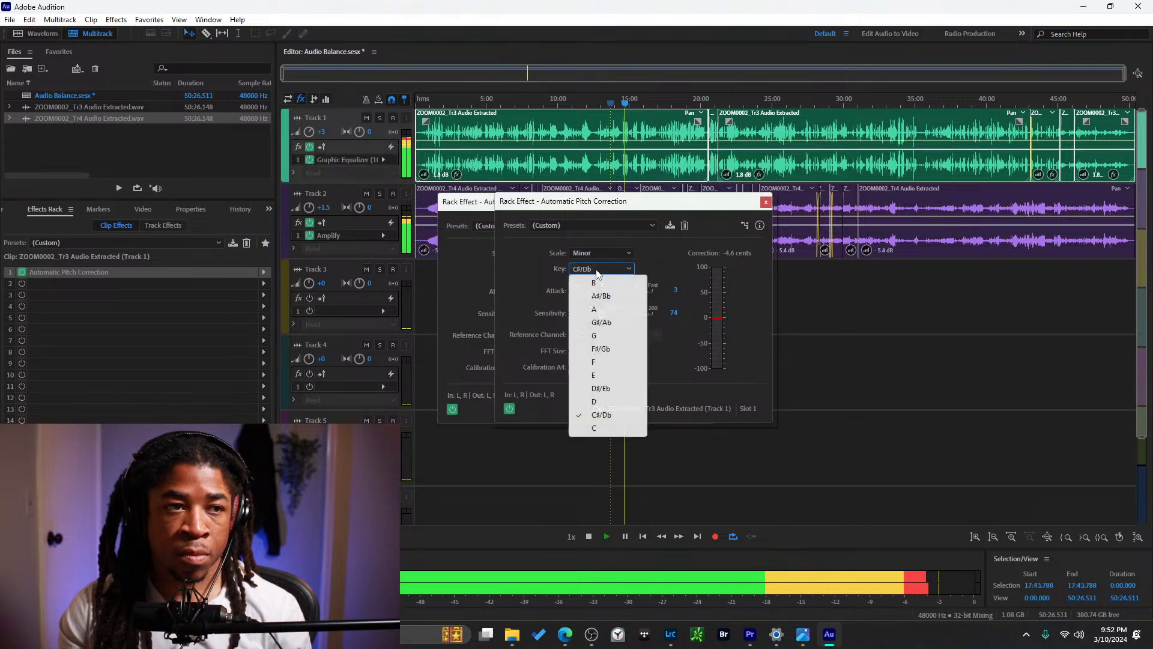
left_click(601, 389)
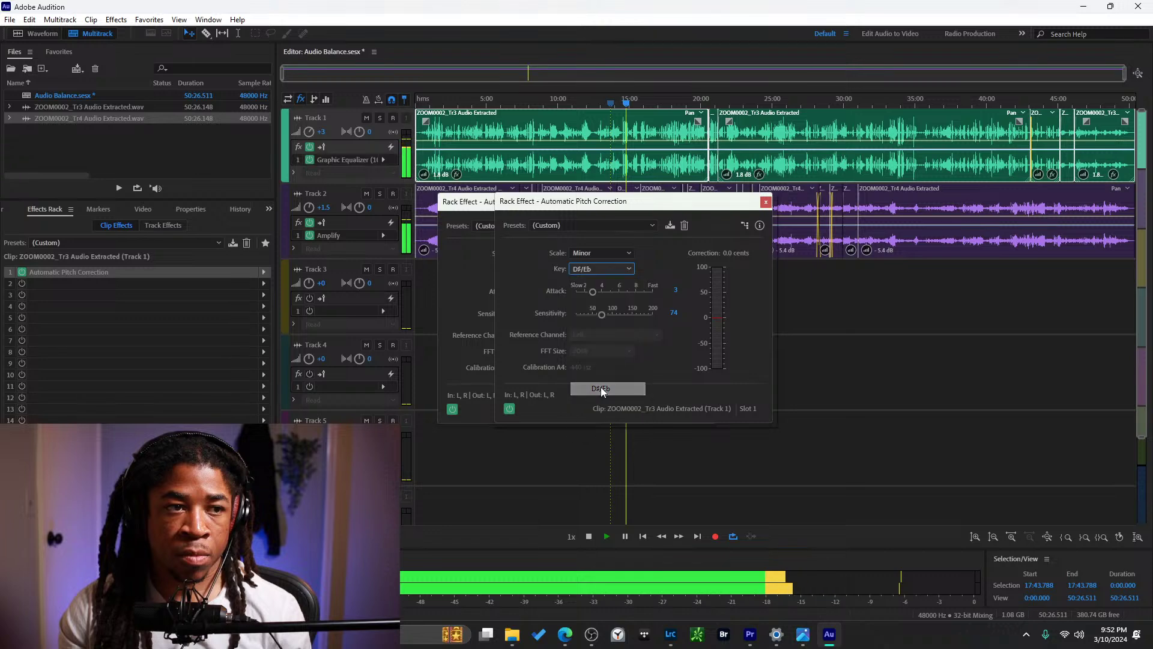
Set the pitch correction's scale to Major and its key to C#/Db.
left_click(610, 255)
left_click(602, 267)
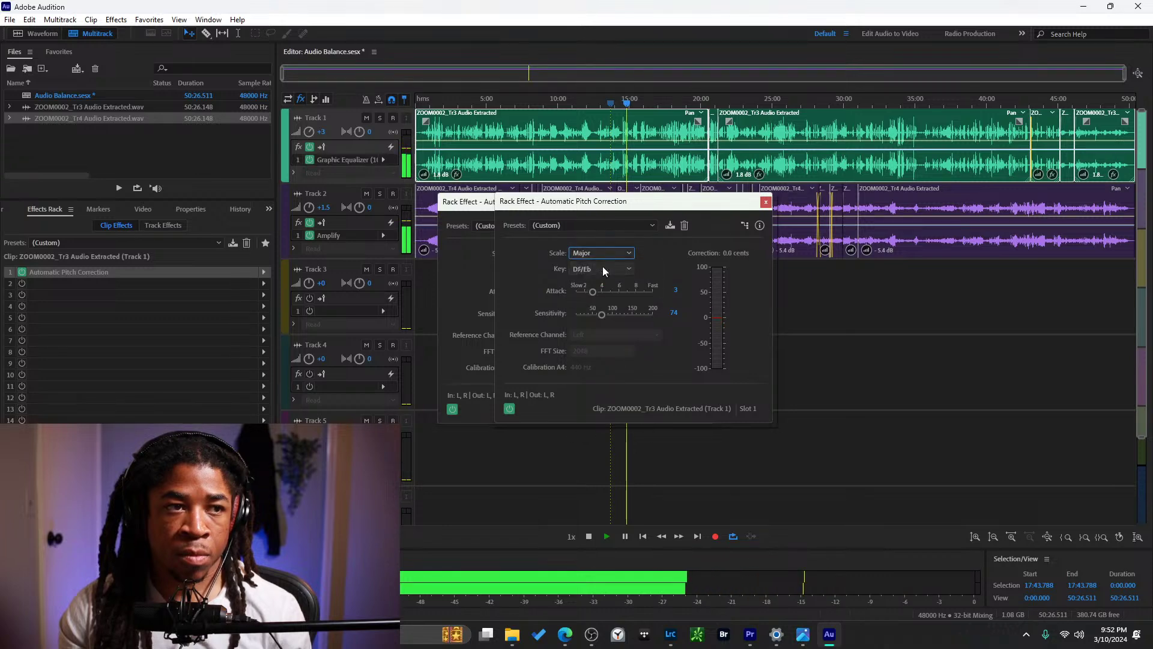
left_click(600, 255)
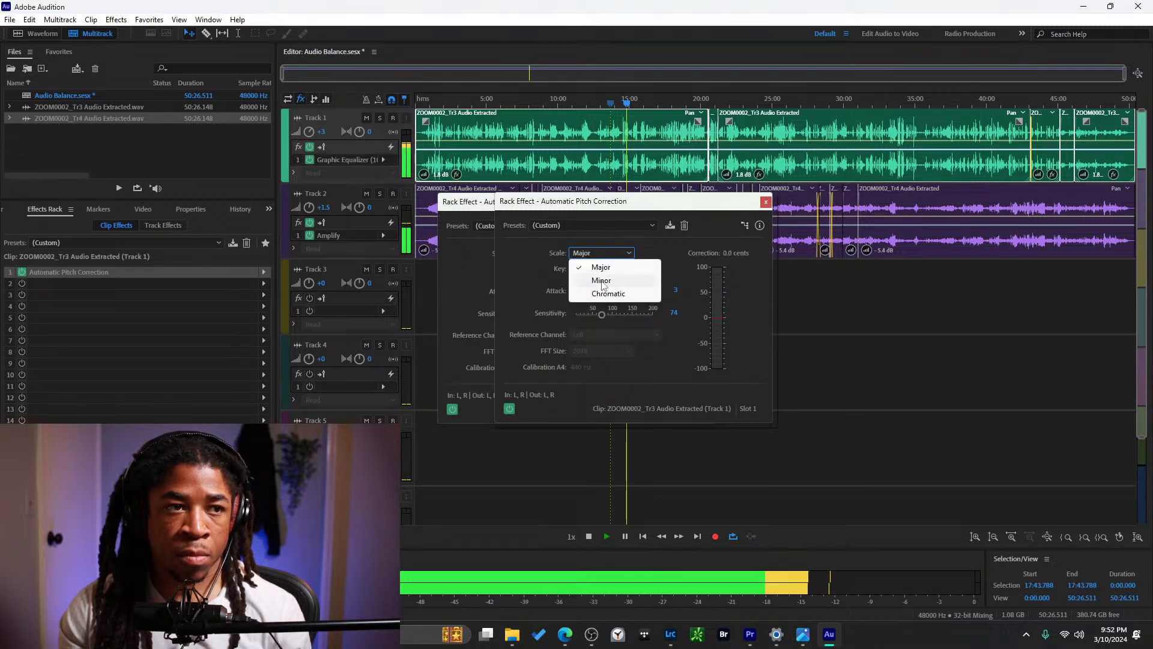
left_click(628, 255)
left_click(628, 268)
left_click(612, 319)
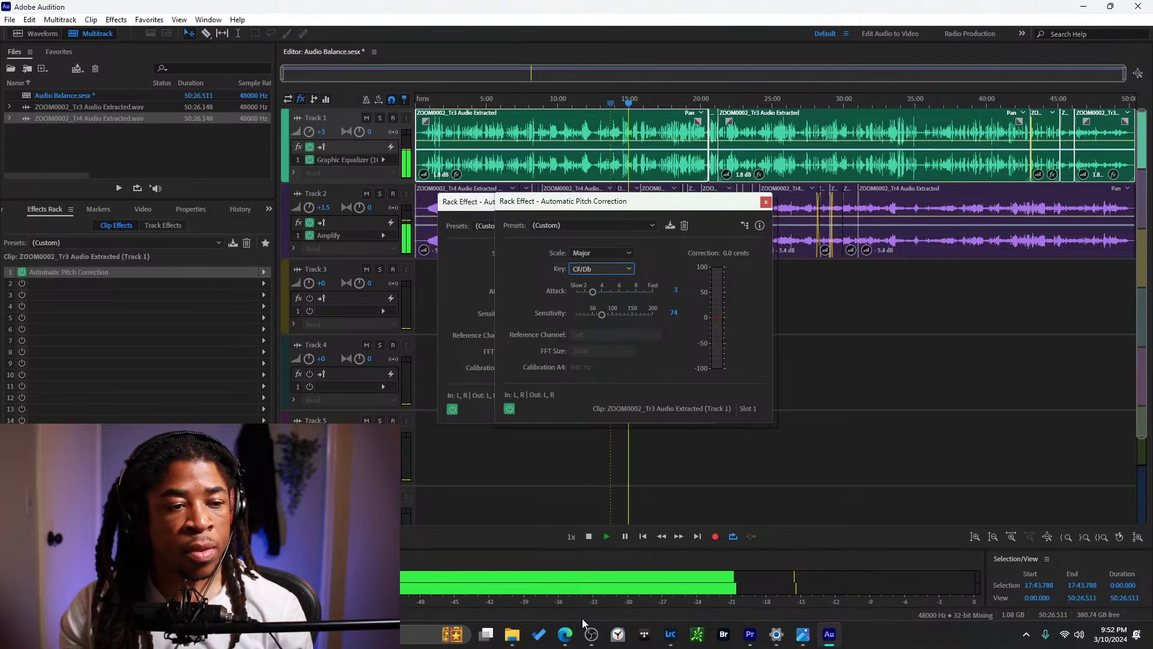
Switch to the Virtual Piano page in the browser and play notes around C3 and D#3 to check the song's key.
left_click(565, 634)
left_click(282, 9)
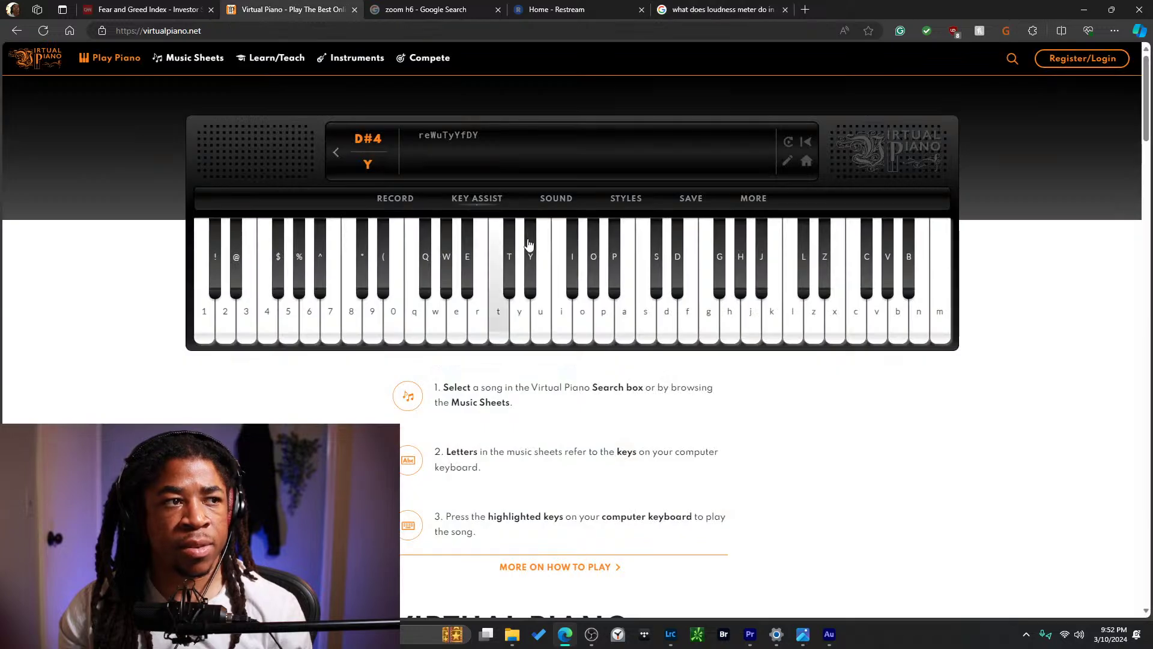
left_click(382, 279)
left_click(360, 281)
left_click(372, 288)
left_click(385, 288)
left_click(387, 313)
left_click(351, 314)
left_click(332, 314)
left_click(349, 317)
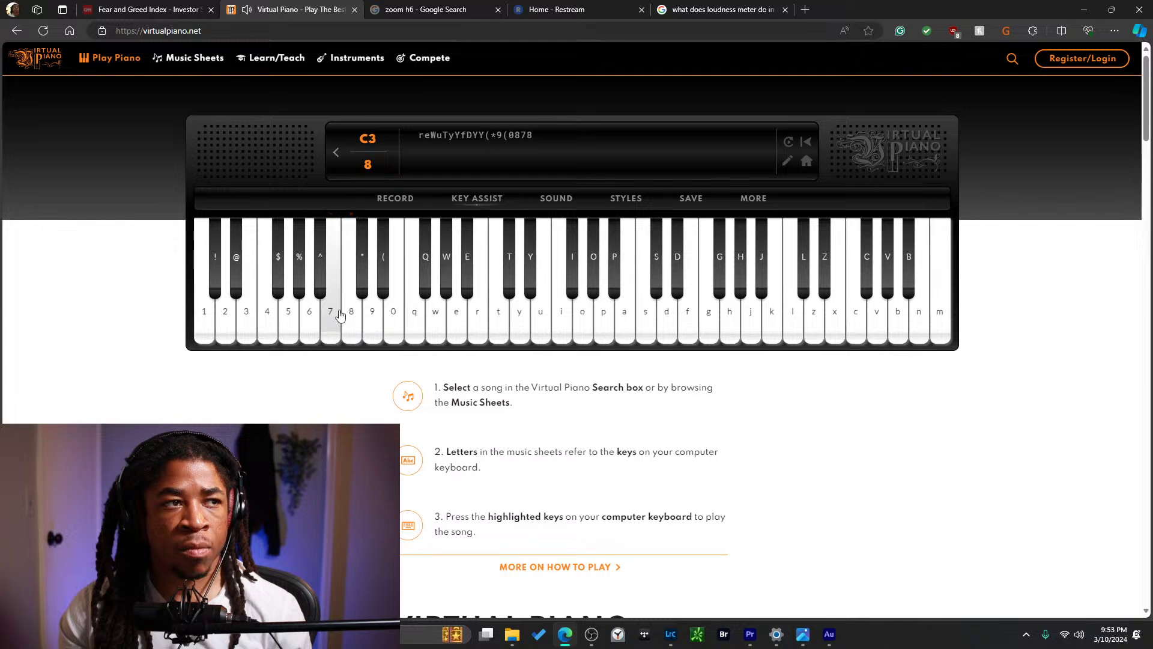
left_click(529, 278)
left_click(396, 277)
left_click(382, 274)
left_click(351, 316)
left_click(383, 273)
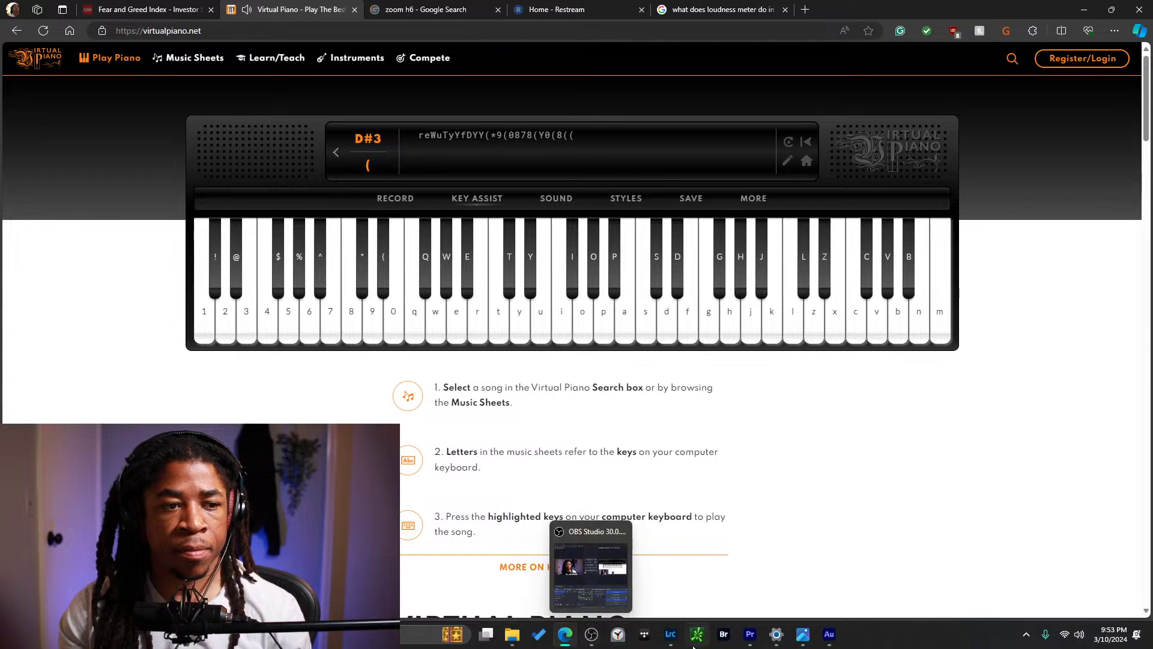
Switch back to Audition, set the pitch correction's key to D#/Eb, and set its sensitivity to 114 during playback.
left_click(826, 637)
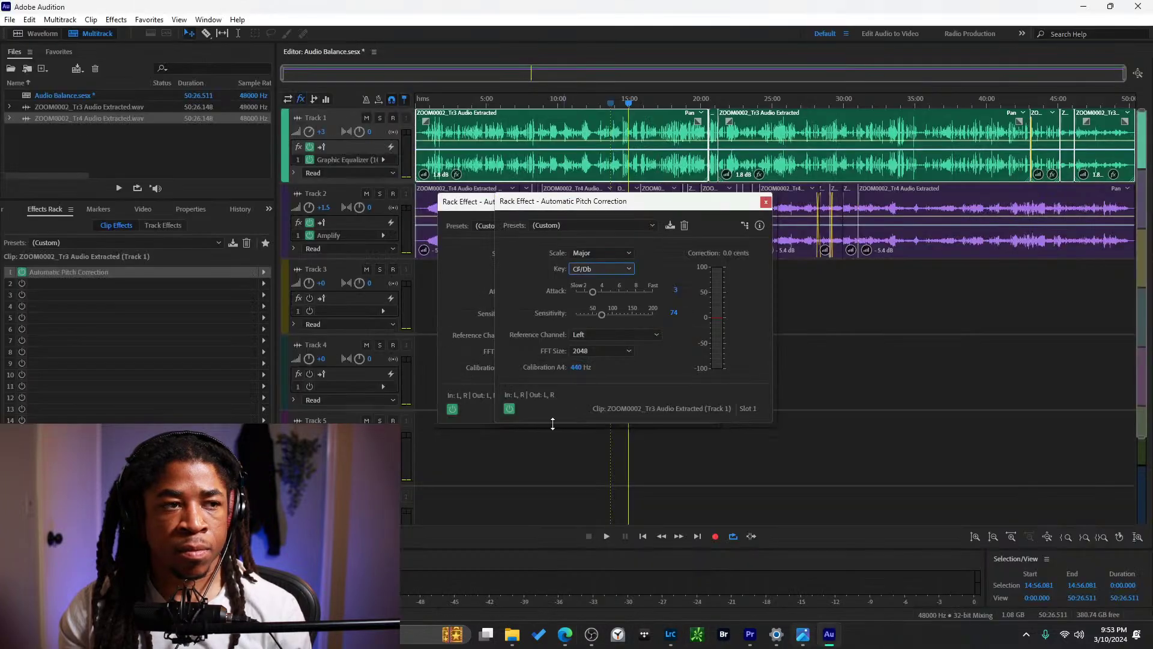
left_click(605, 270)
left_click(612, 393)
key("space")
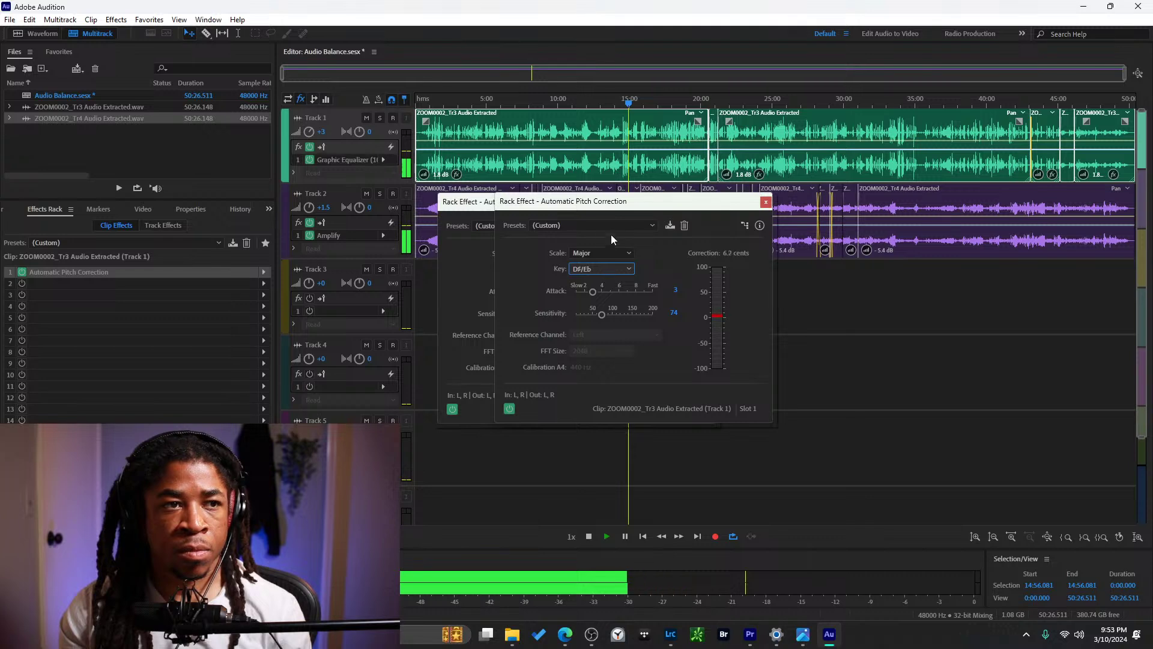
left_click_drag(601, 316, 617, 314)
Play from around the 12-minute mark, bypass the clip's pitch correction, and close both Automatic Pitch Correction windows.
left_click(591, 99)
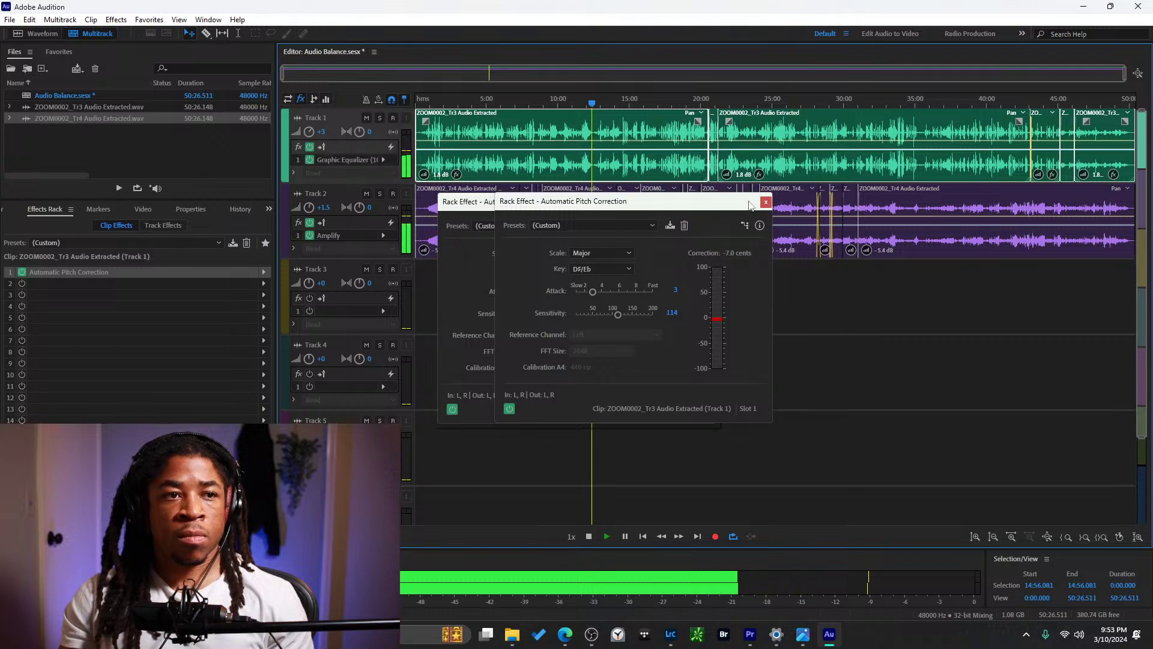
left_click(509, 409)
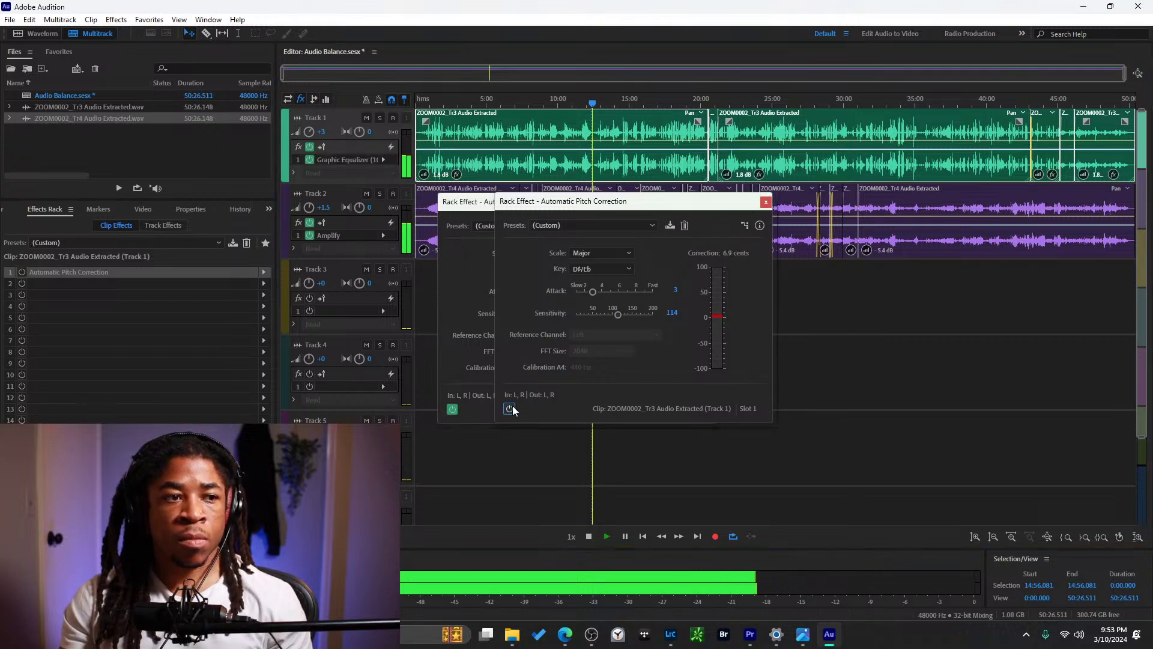
left_click(766, 202)
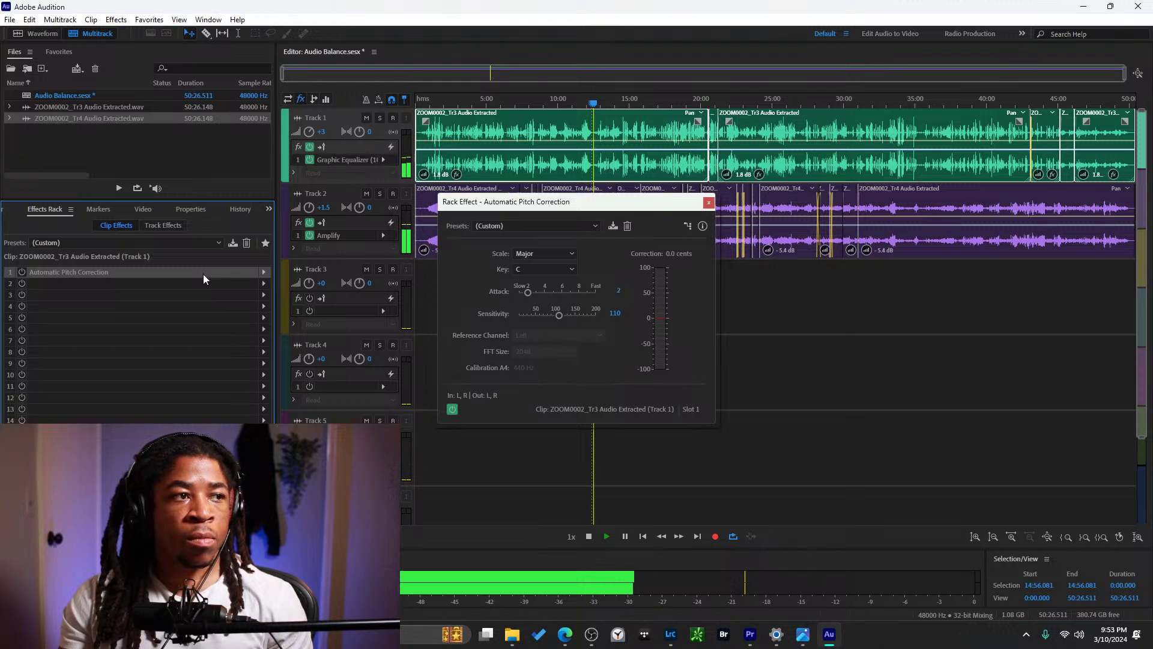
left_click(708, 203)
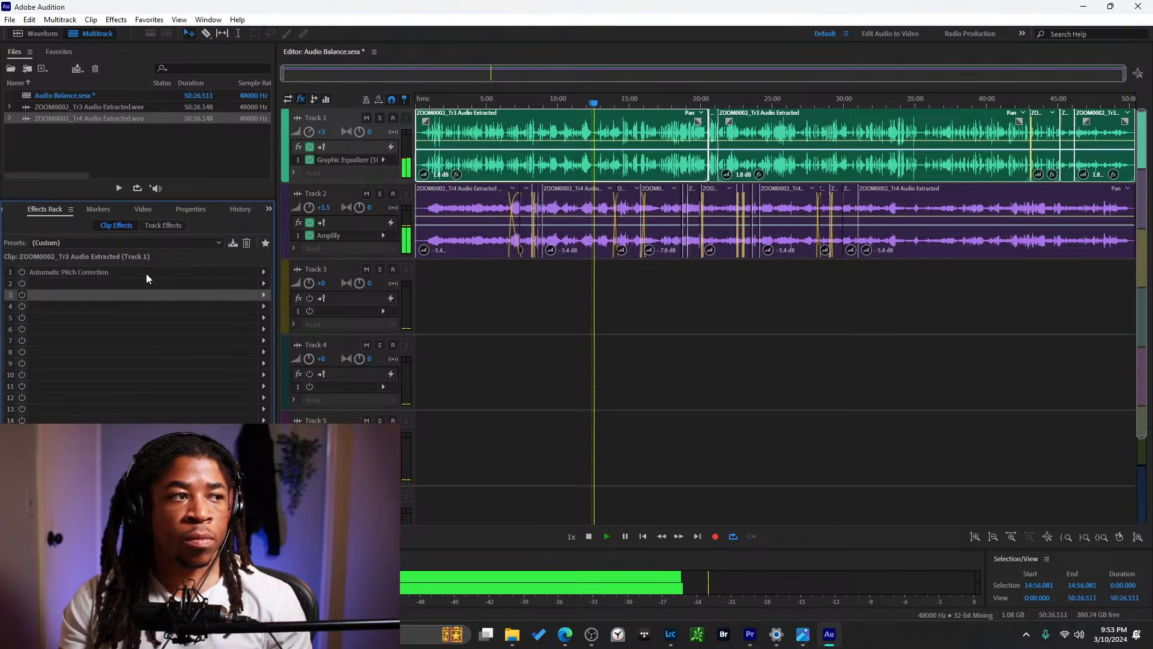
Remove Automatic Pitch Correction from the clip effects of every clip on Track 1.
key("Delete")
left_click(715, 131)
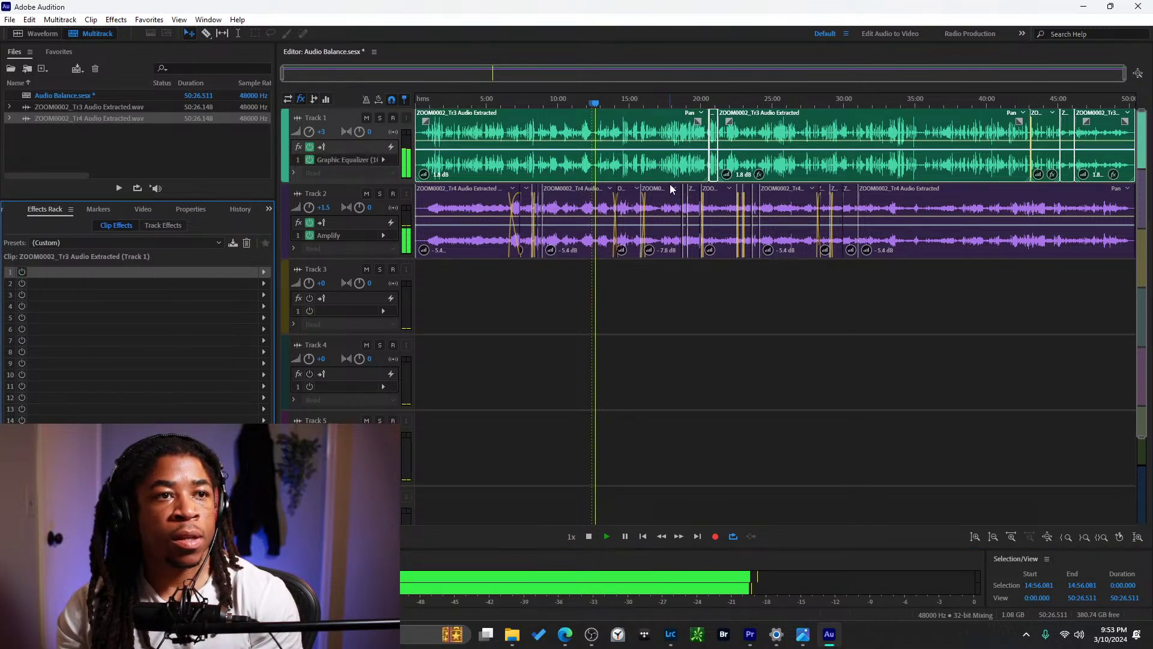
left_click(88, 276)
key("Delete")
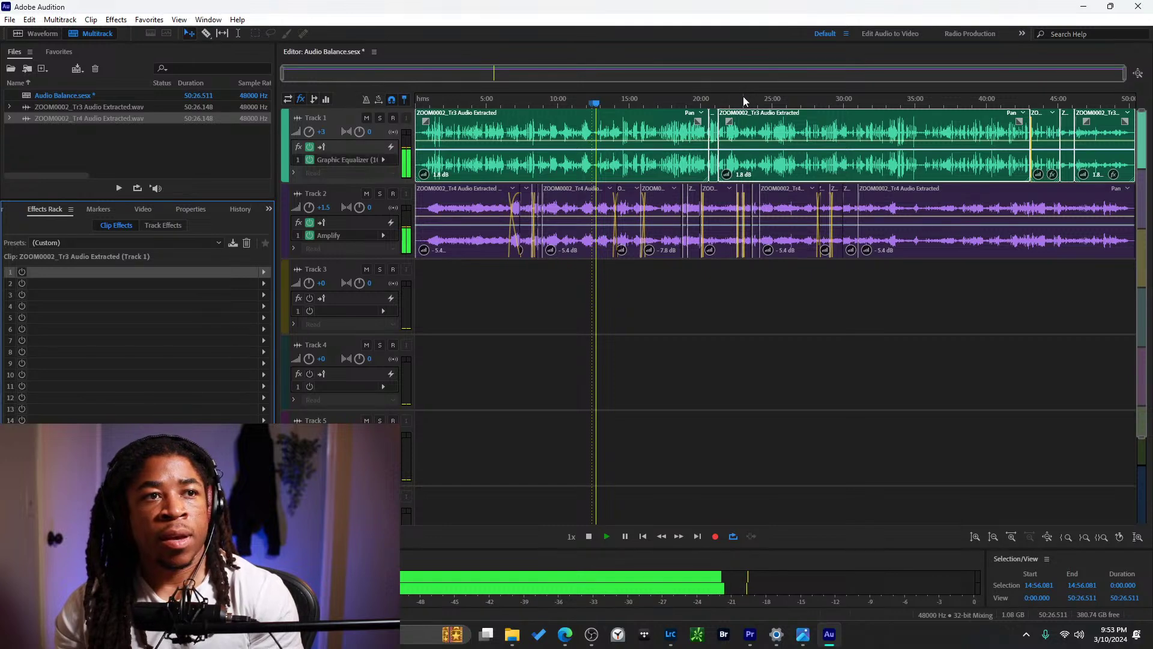
key("ctrl+z")
right_click(193, 276)
left_click(155, 278)
key("Delete")
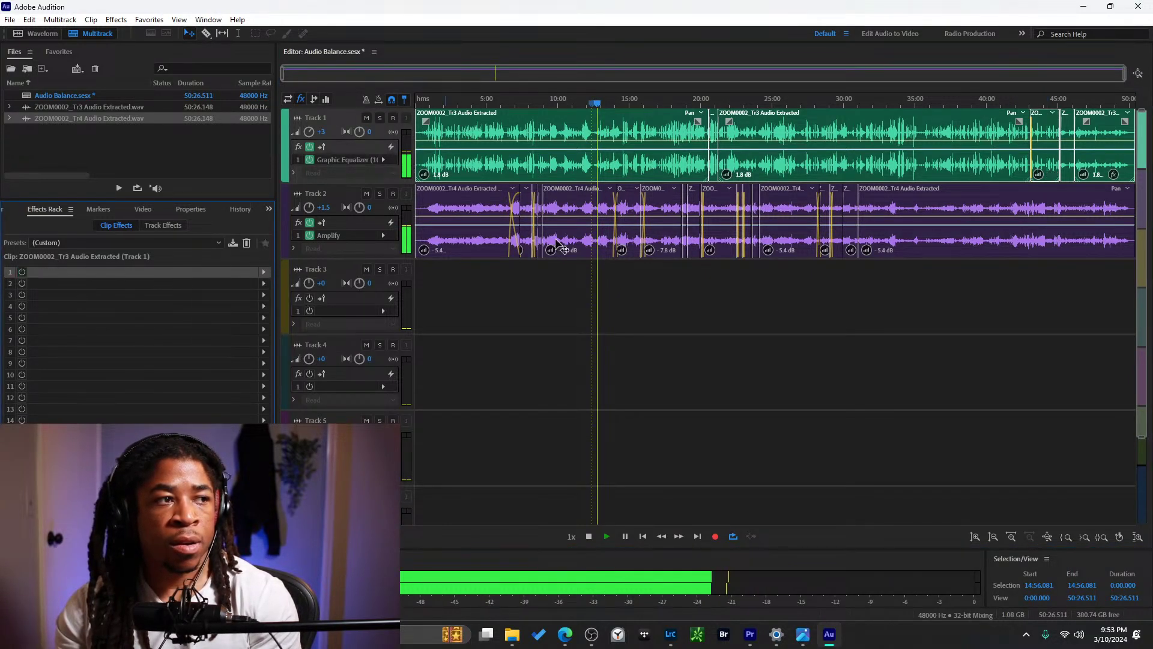
key("ctrl+z")
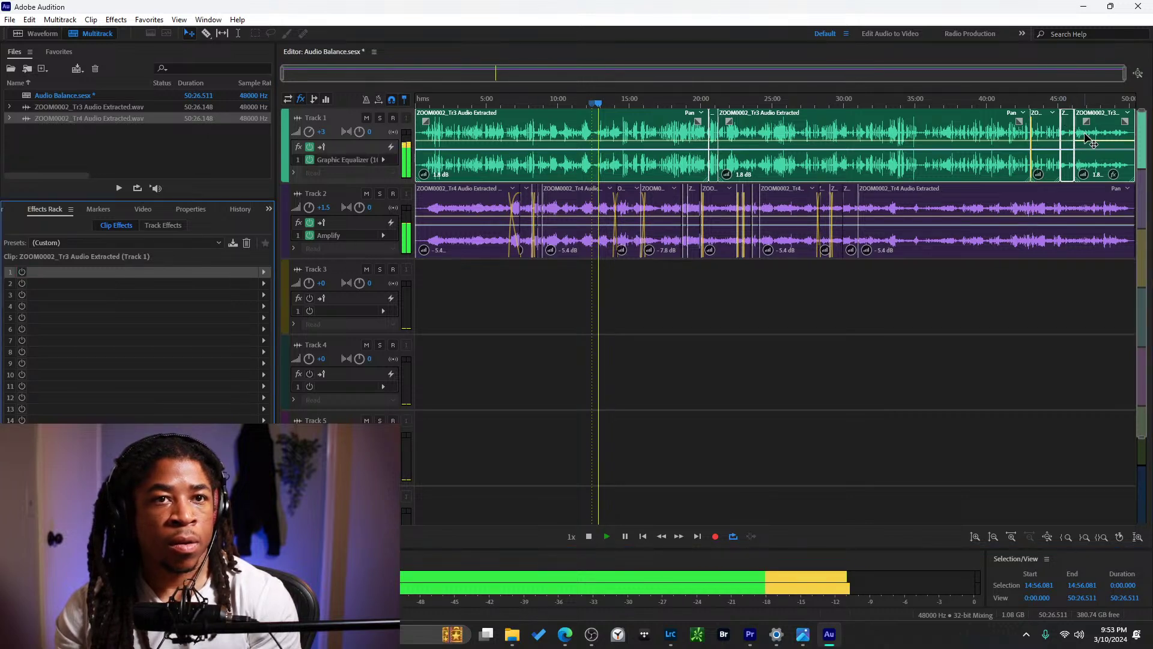
left_click(155, 272)
key("Delete")
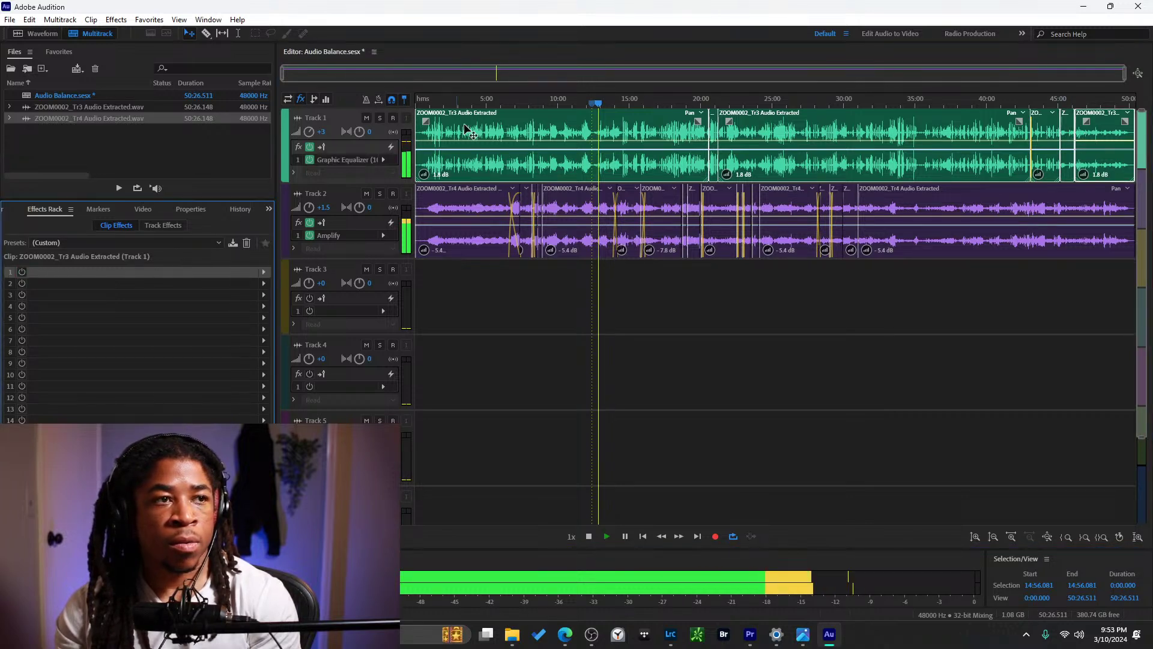
left_click(263, 272)
mouse_move(359, 343)
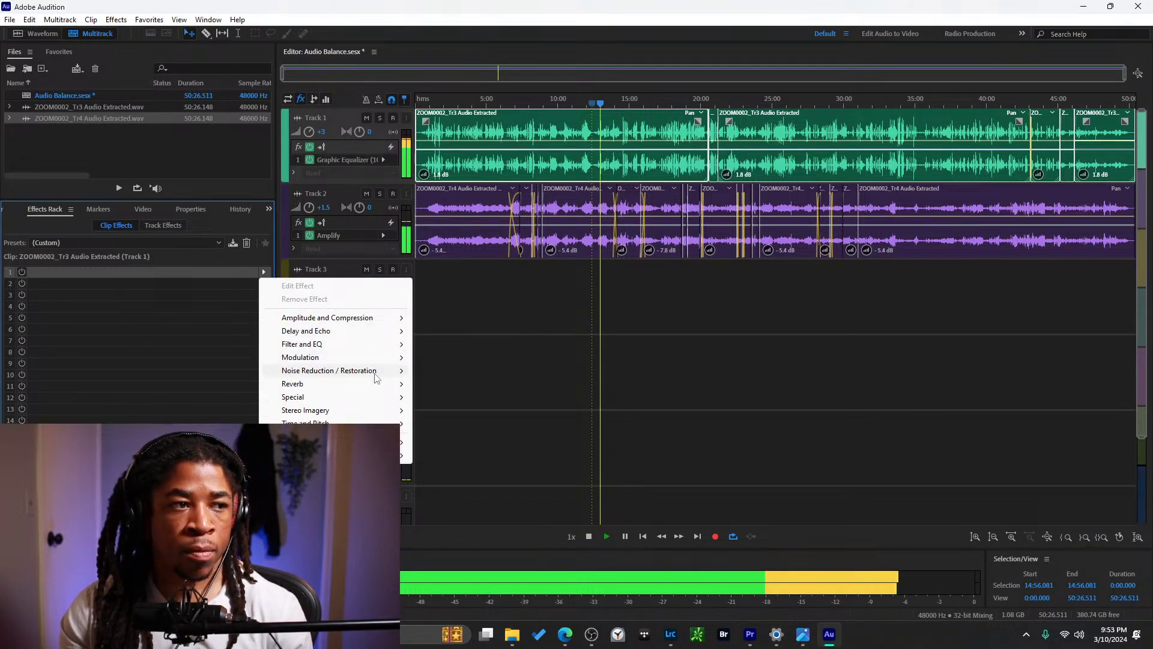
left_click(138, 326)
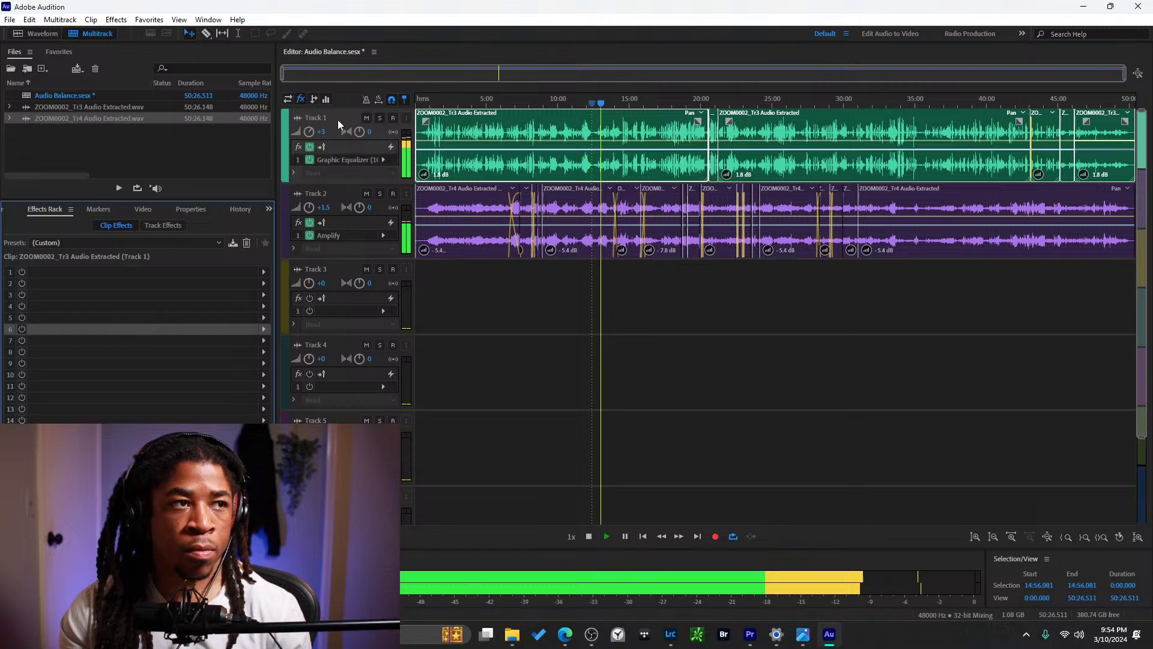
Add Automatic Pitch Correction to slot 8 of Track 1's track effects.
left_click(597, 342)
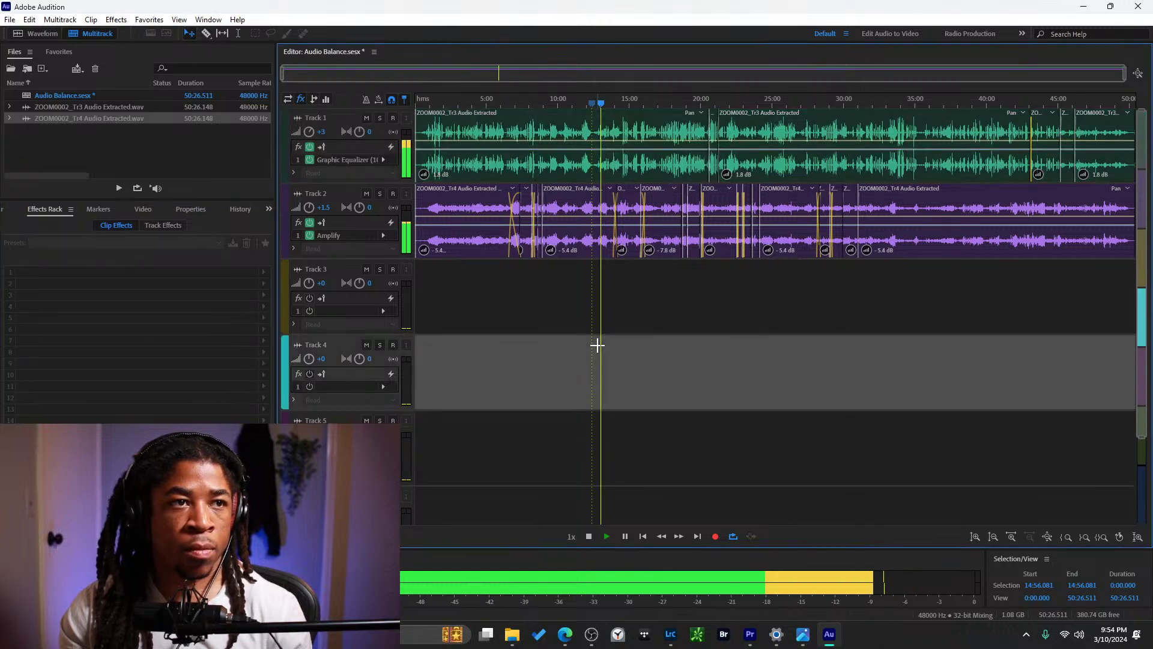
left_click(345, 117)
left_click(164, 226)
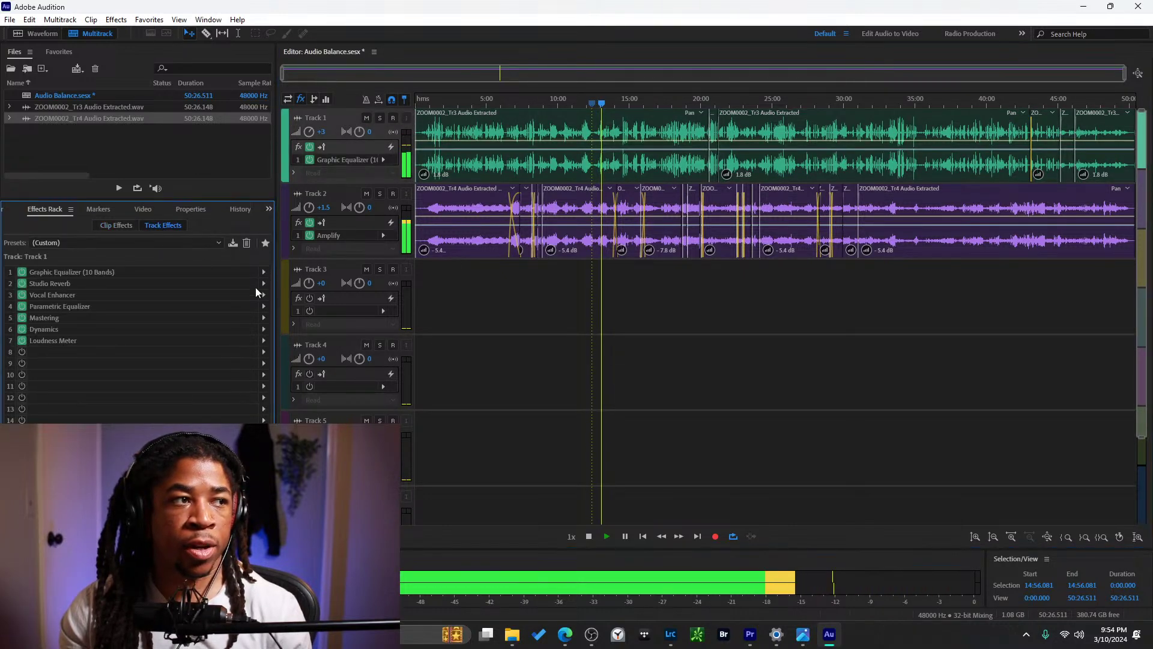
left_click(261, 354)
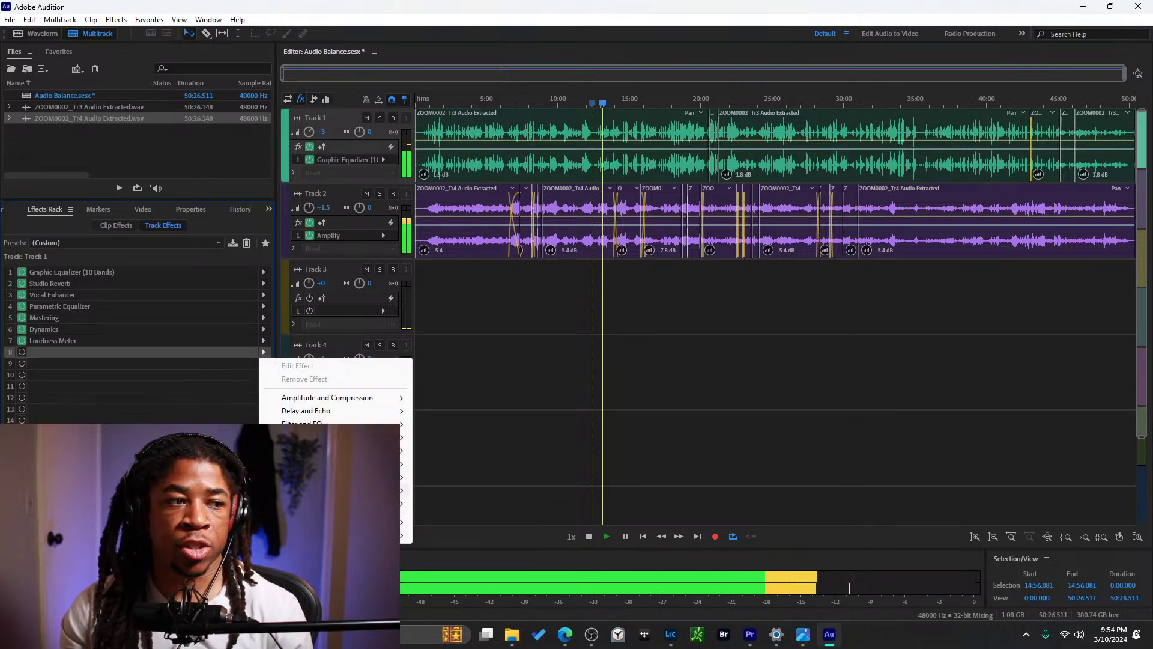
mouse_move(336, 490)
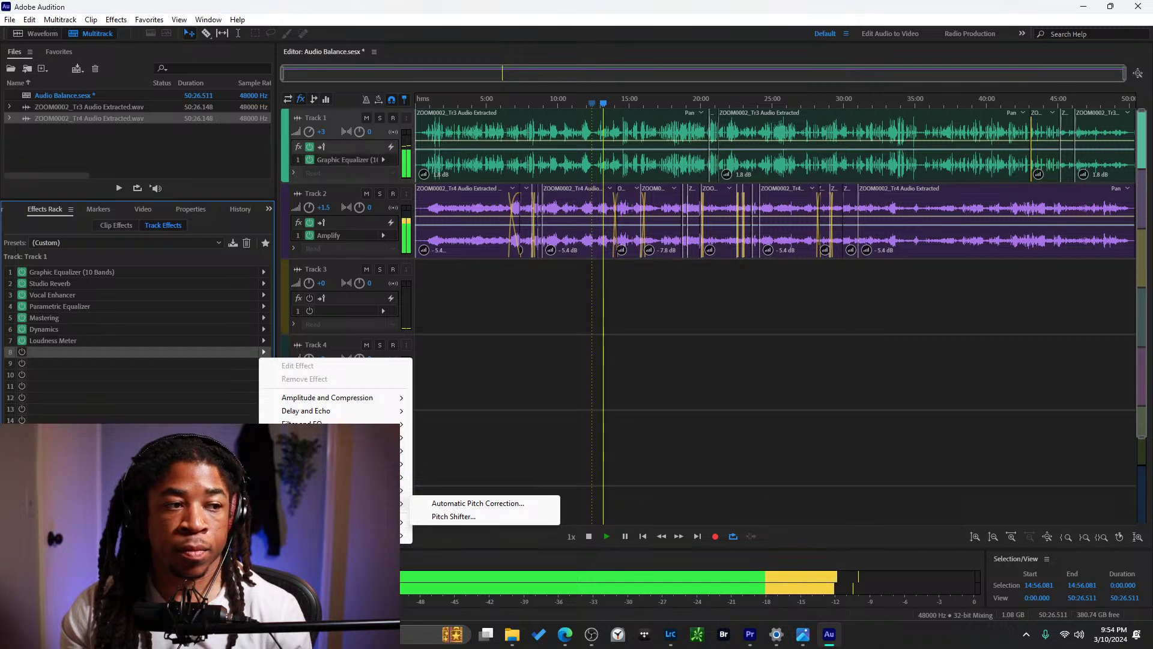
left_click(444, 505)
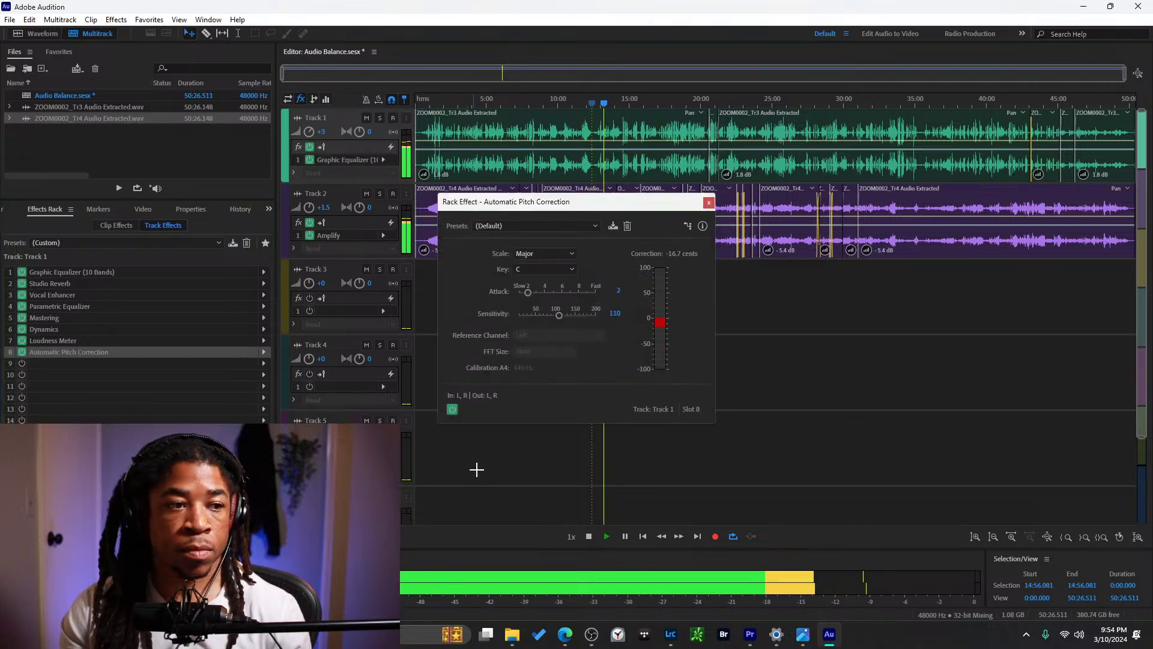
Try the A Minor preset on Track 1's pitch correction, with the key changed to D#/Eb and the scale to Major.
left_click(549, 227)
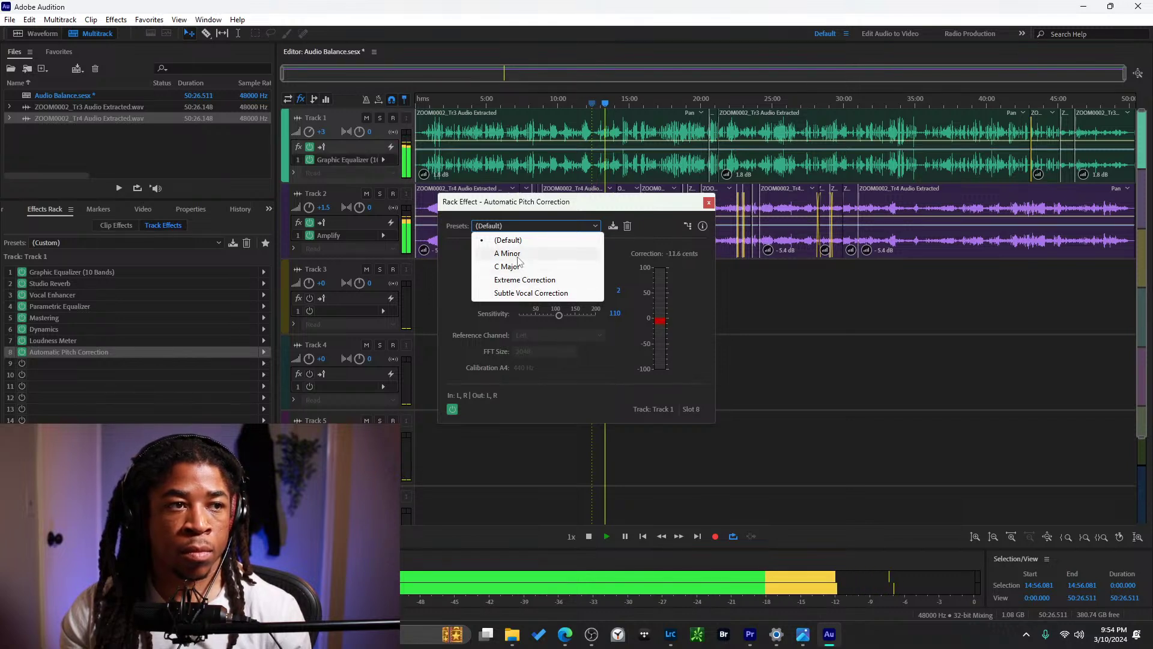
left_click(535, 254)
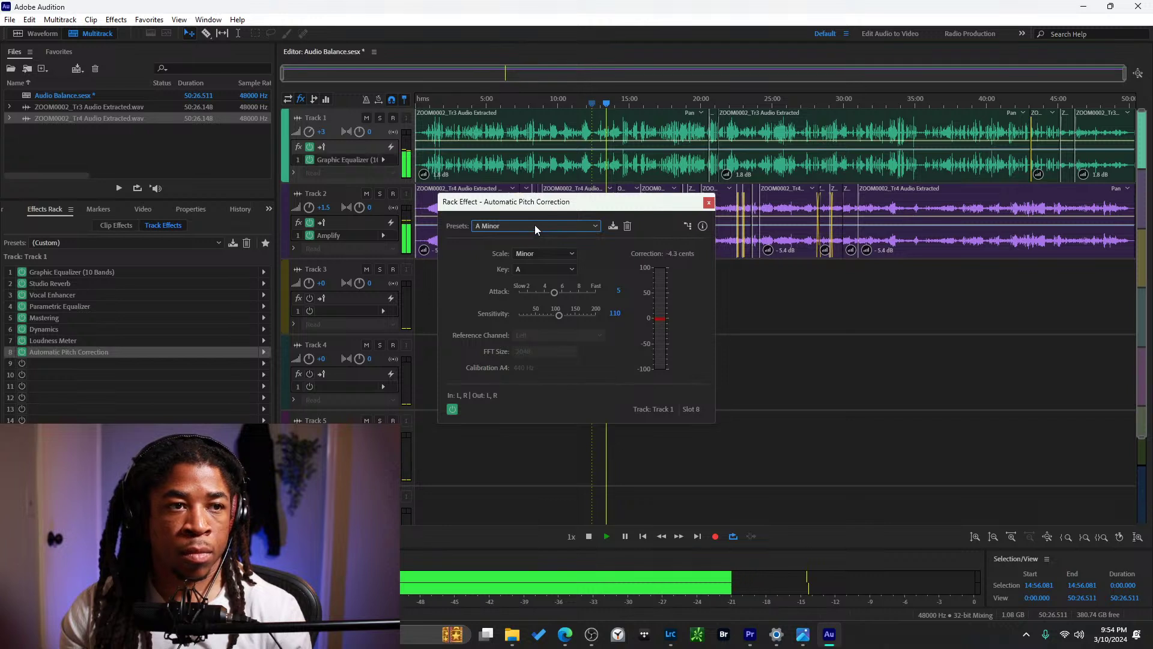
left_click(534, 268)
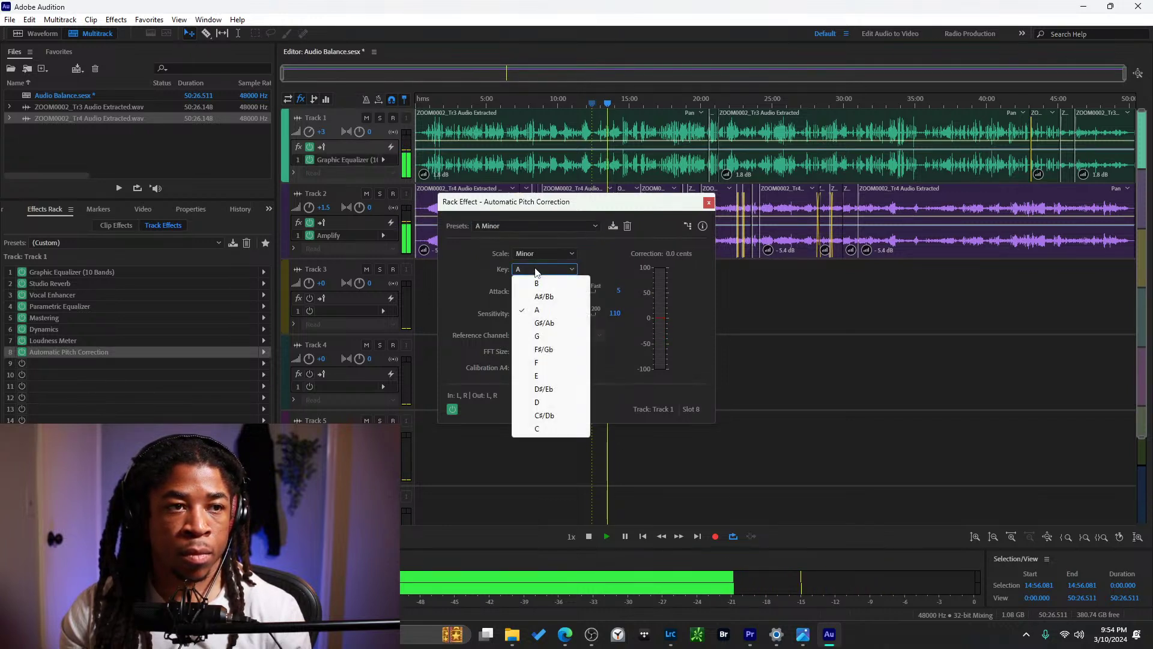
left_click(540, 389)
left_click(541, 253)
left_click(543, 268)
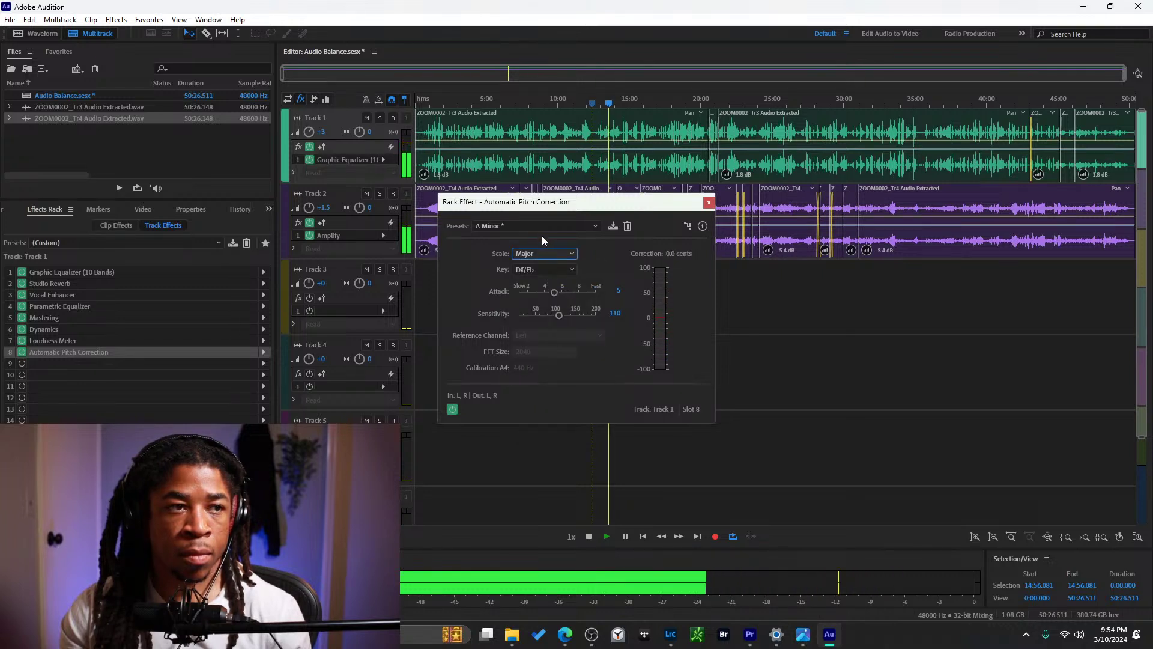
Restore the Default preset for Track 1's pitch correction and set its key to D#/Eb, keeping the Major scale.
left_click(517, 228)
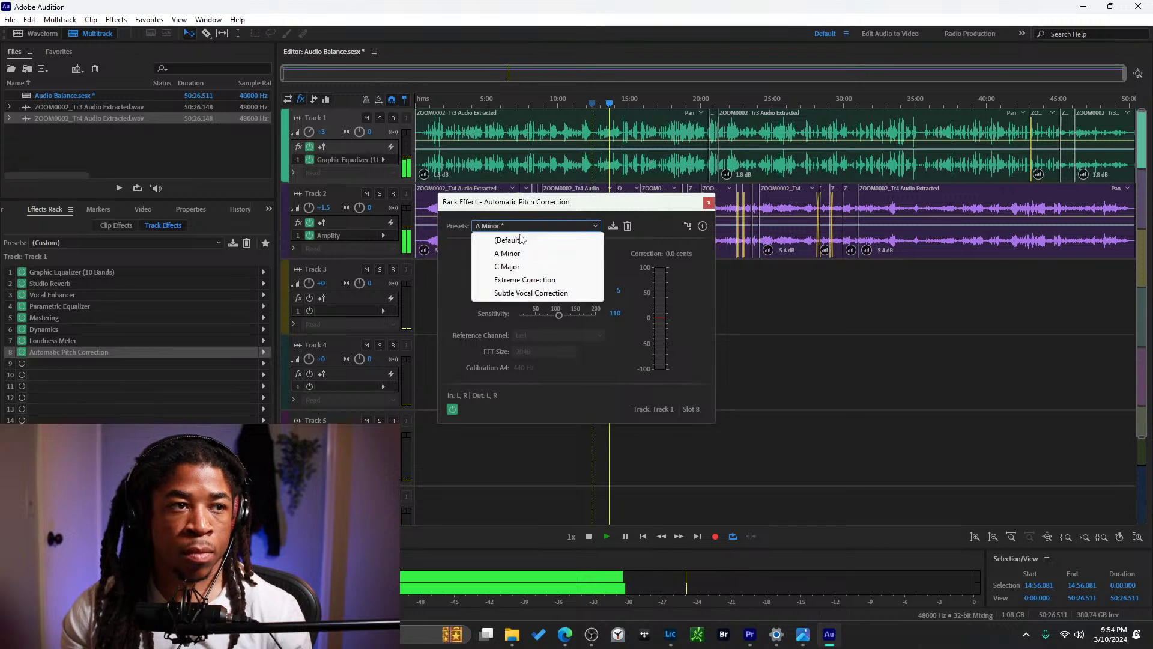
left_click(545, 241)
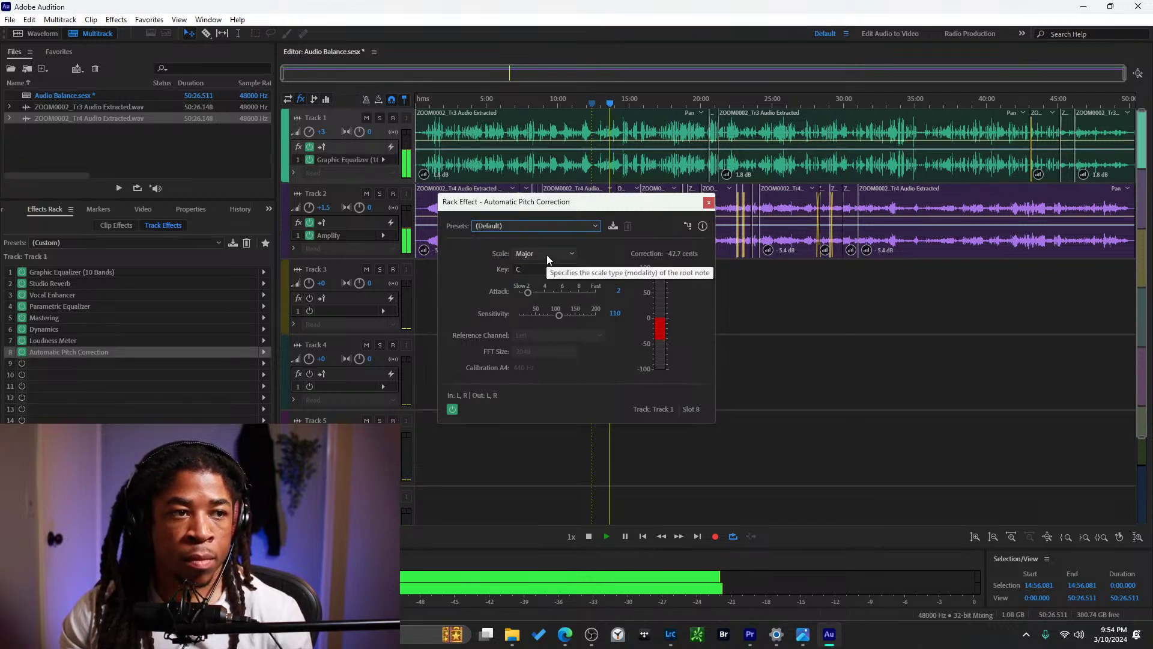
left_click(549, 269)
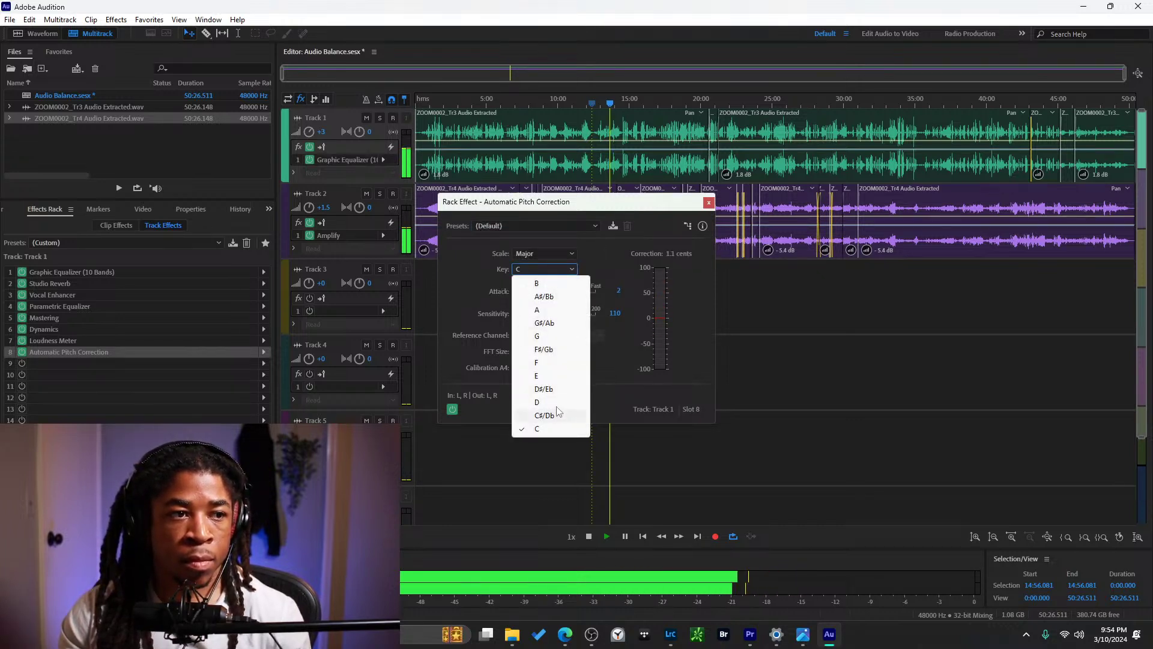
left_click(547, 390)
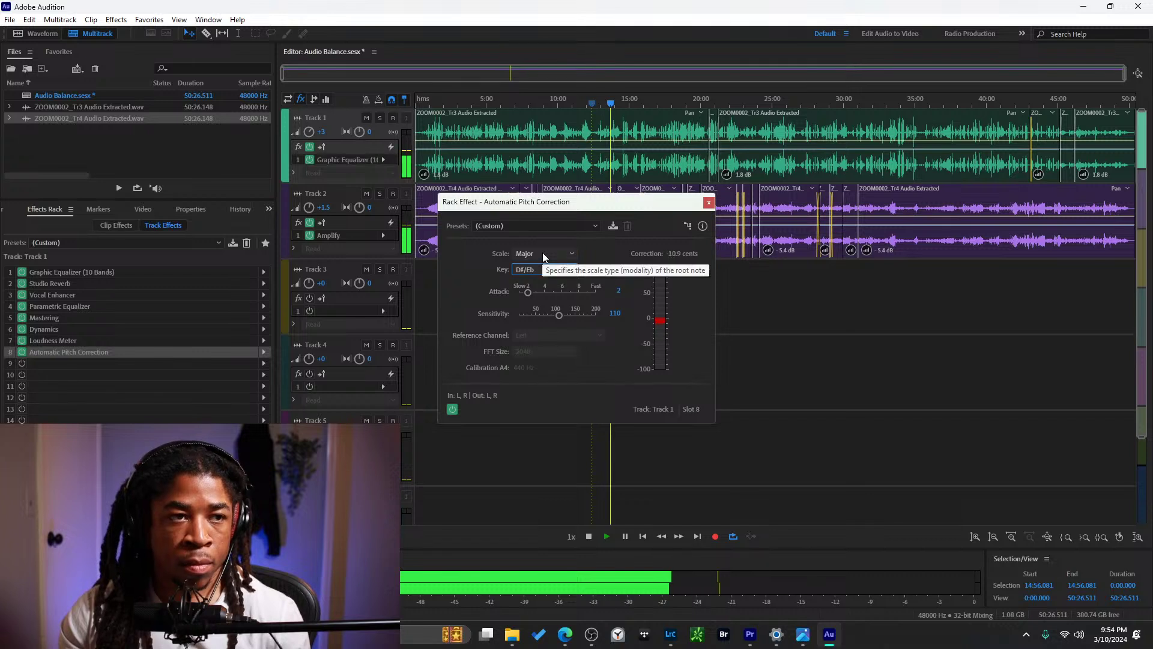
left_click(543, 252)
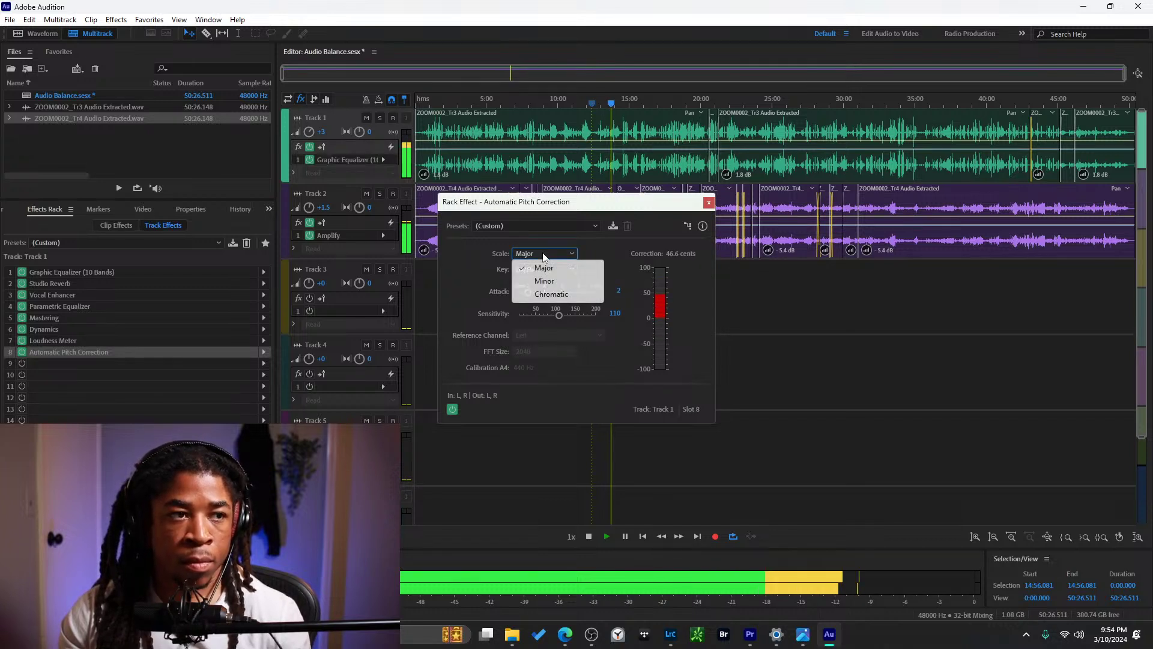
left_click(542, 253)
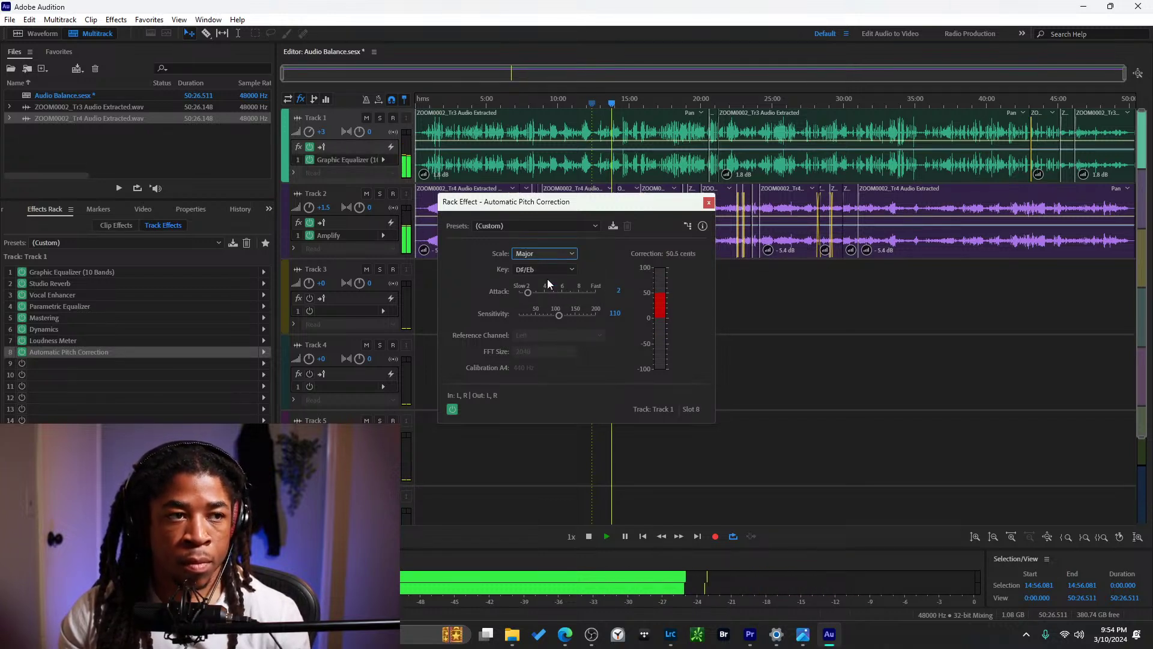
Try the key of C for Track 1's pitch correction during playback, and return it to D#/Eb.
left_click(545, 270)
left_click(554, 429)
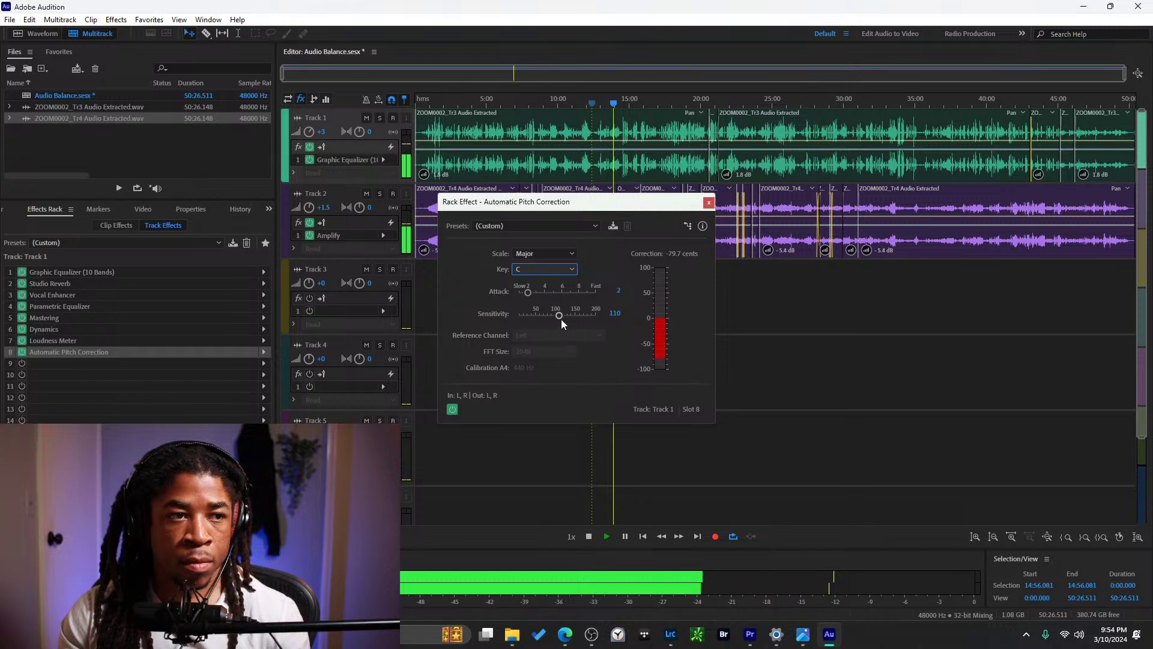
left_click(543, 269)
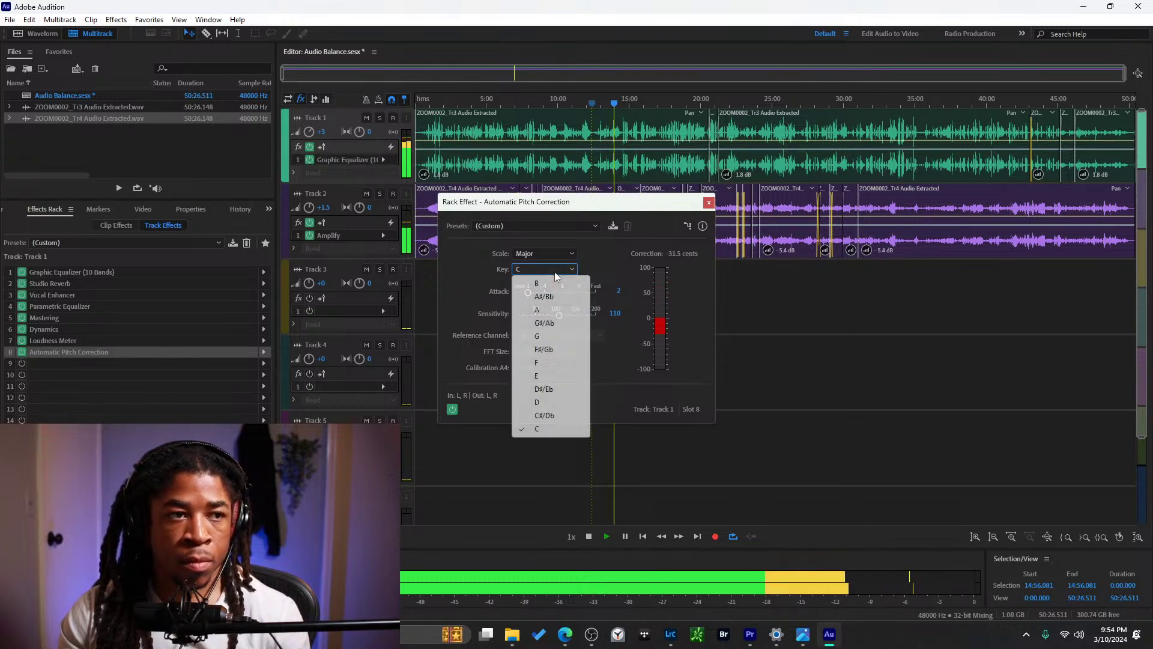
left_click(556, 390)
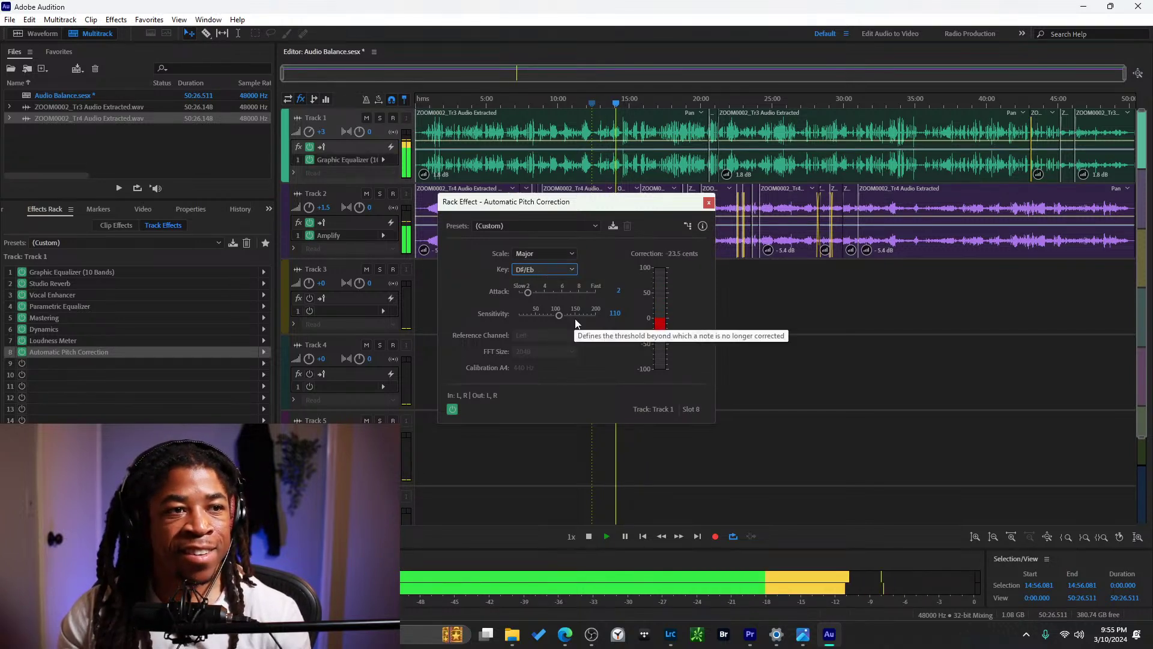
Lower the sensitivity of Track 1's pitch correction to 56 and move its effect window clear of the tracks.
left_click_drag(560, 318, 540, 319)
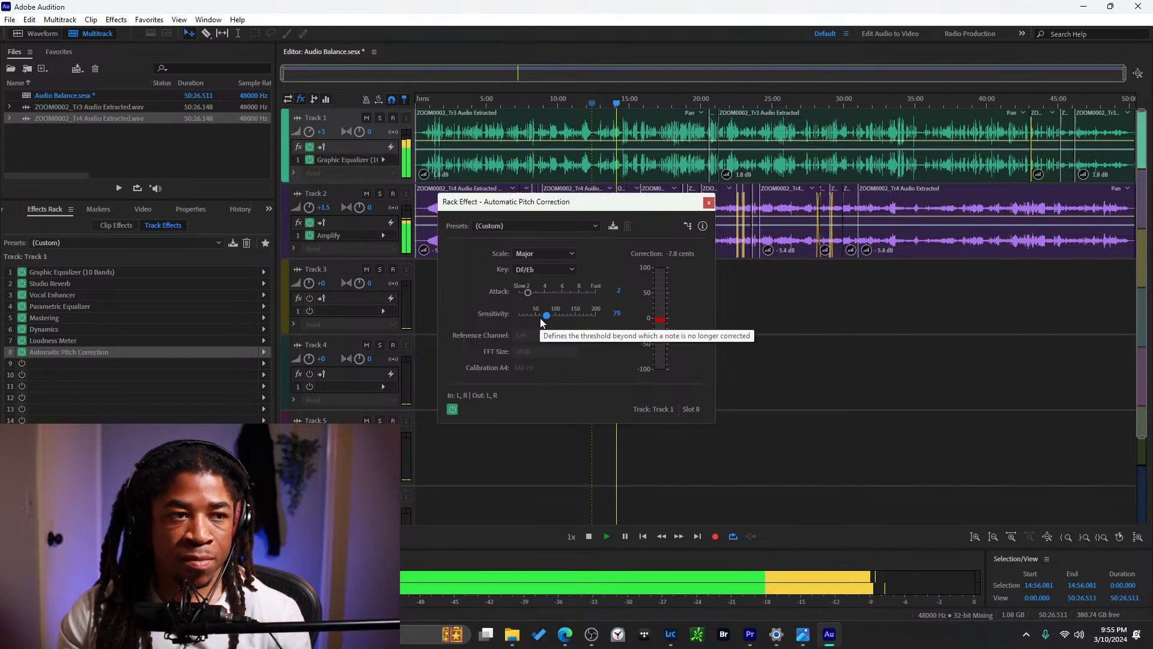
left_click(538, 315)
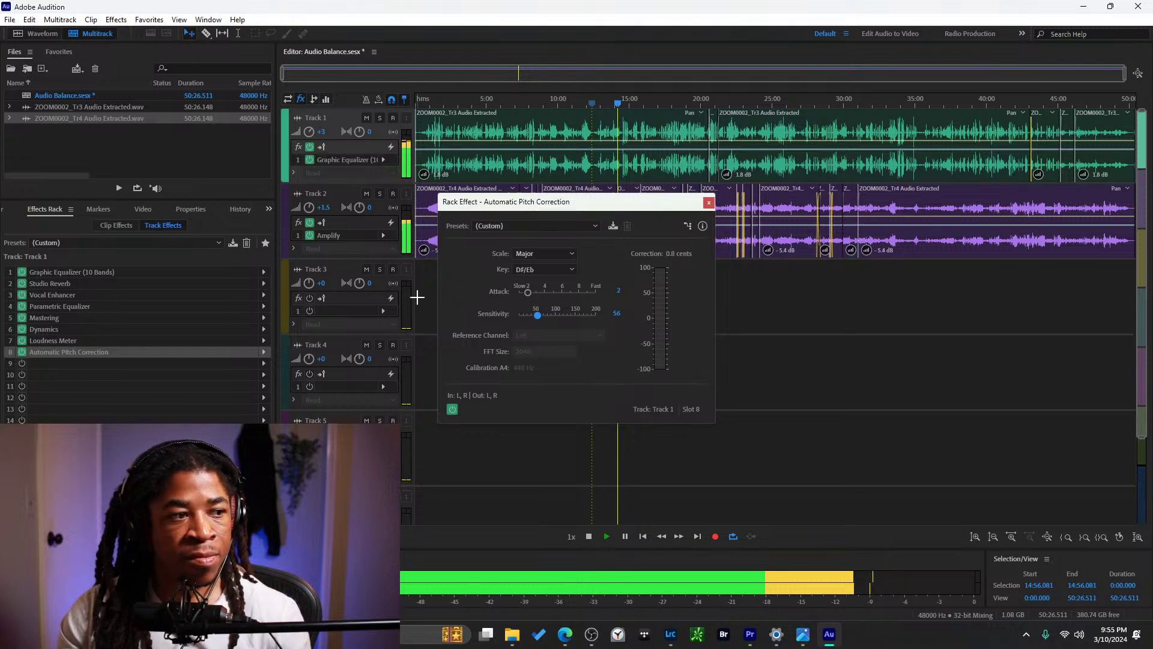
left_click_drag(568, 211, 656, 336)
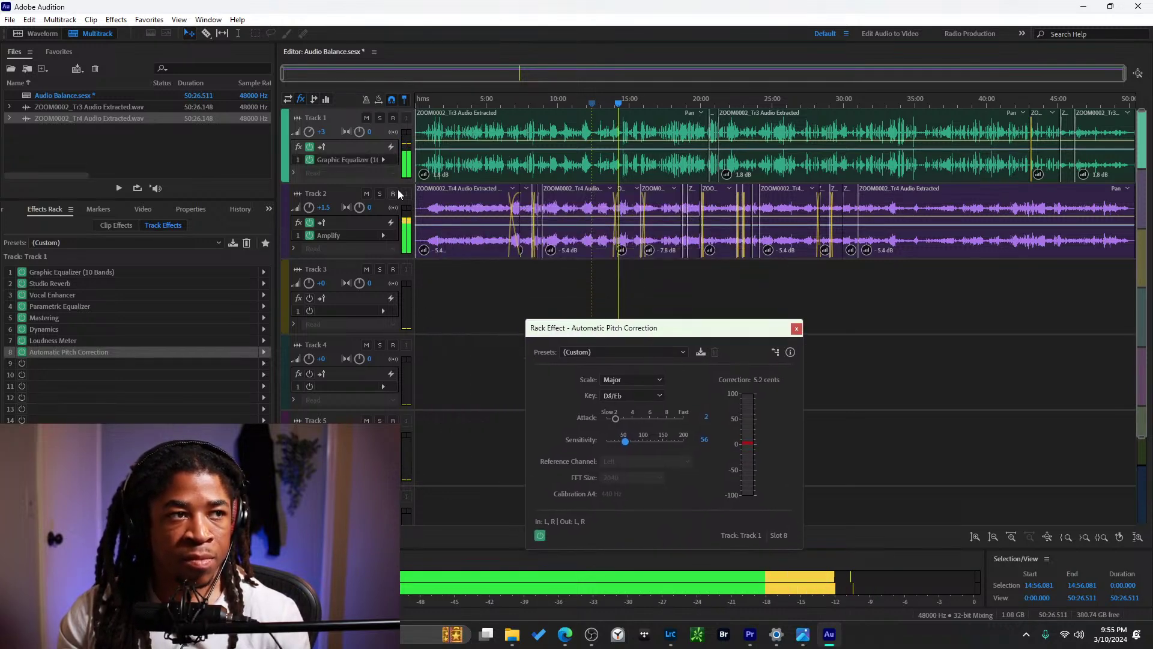
Try a Pitch Shifter in slot 4 of Track 2's track effects, look through its presets, and remove it.
left_click(341, 190)
left_click(176, 308)
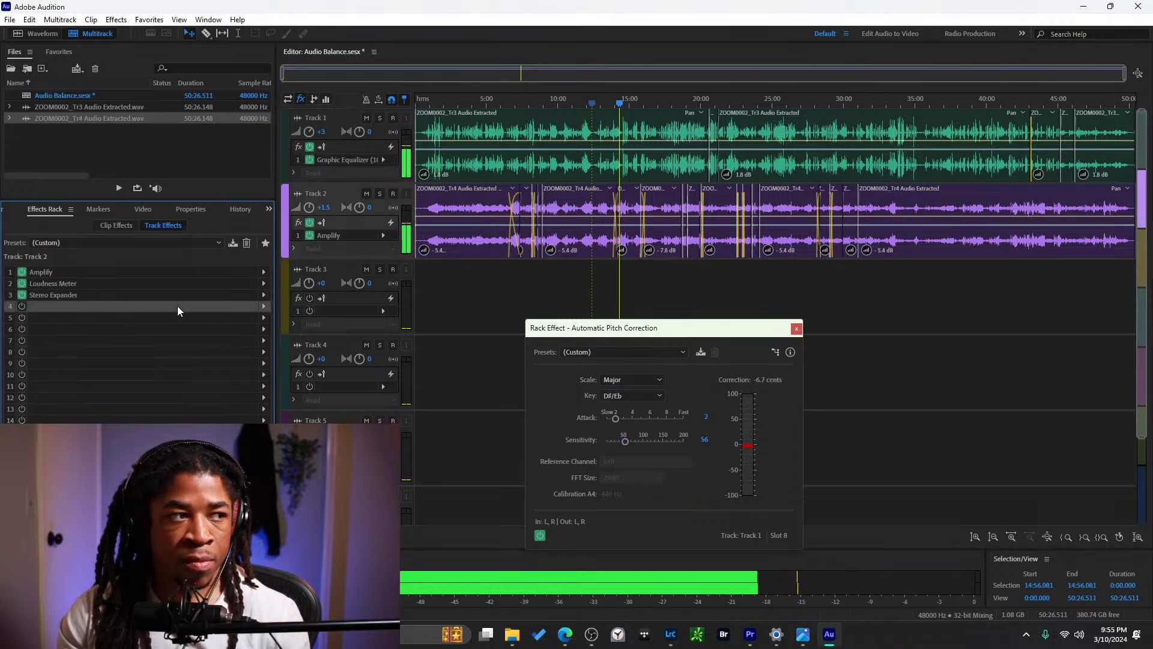
left_click(267, 302)
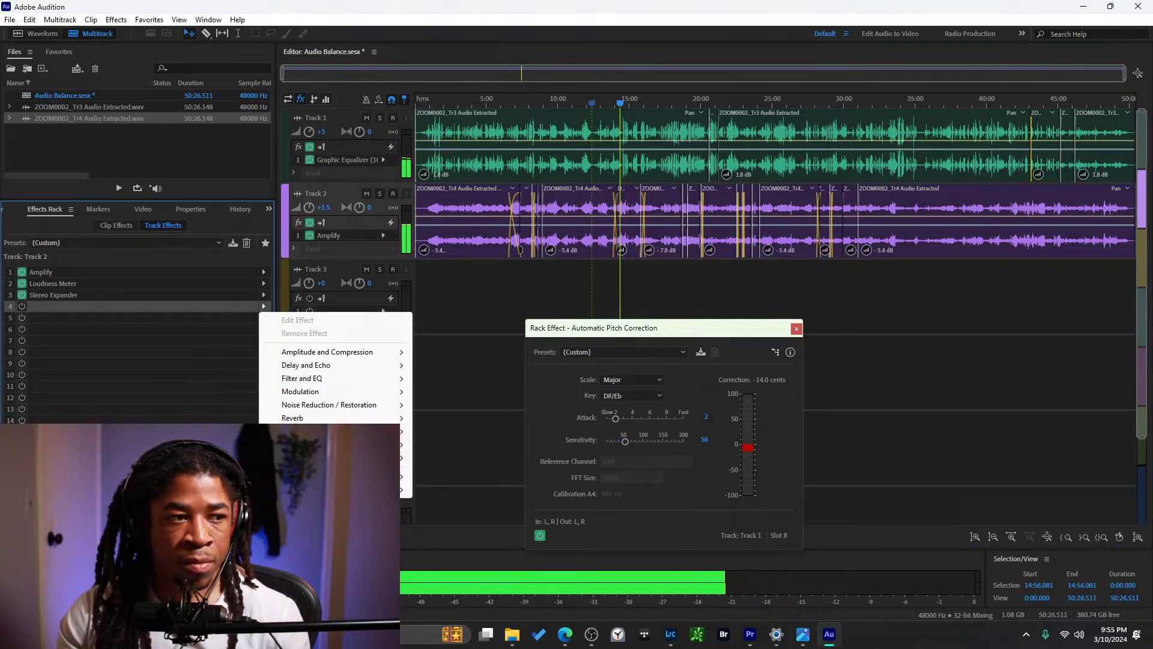
mouse_move(336, 458)
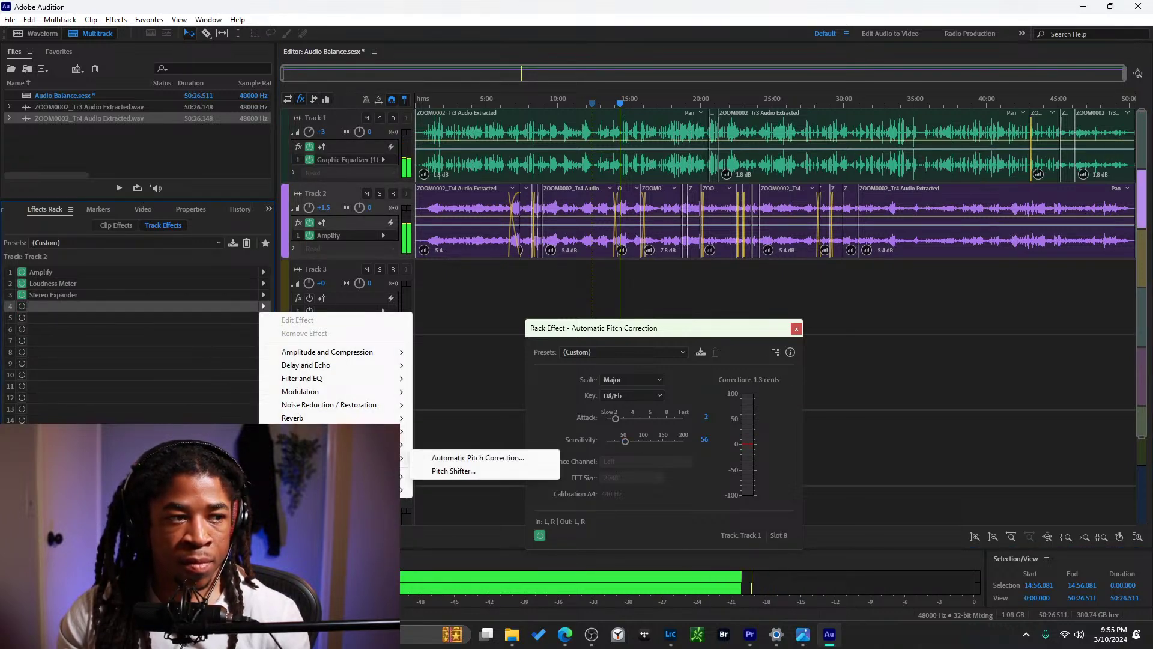
left_click(455, 471)
left_click(547, 206)
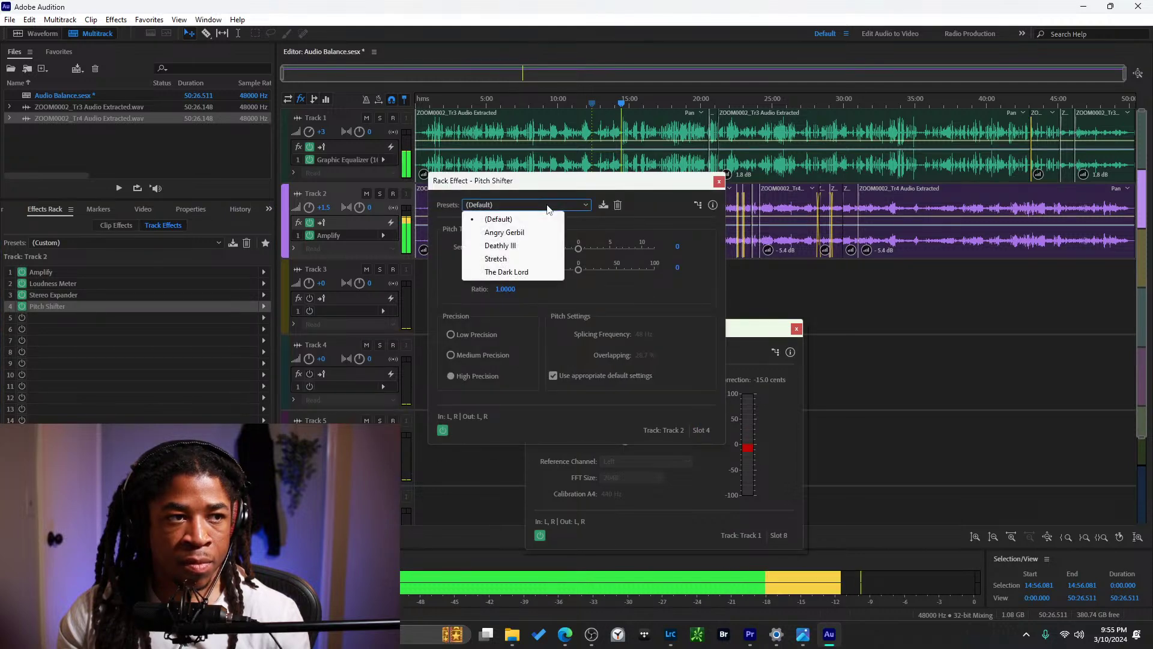
left_click(661, 190)
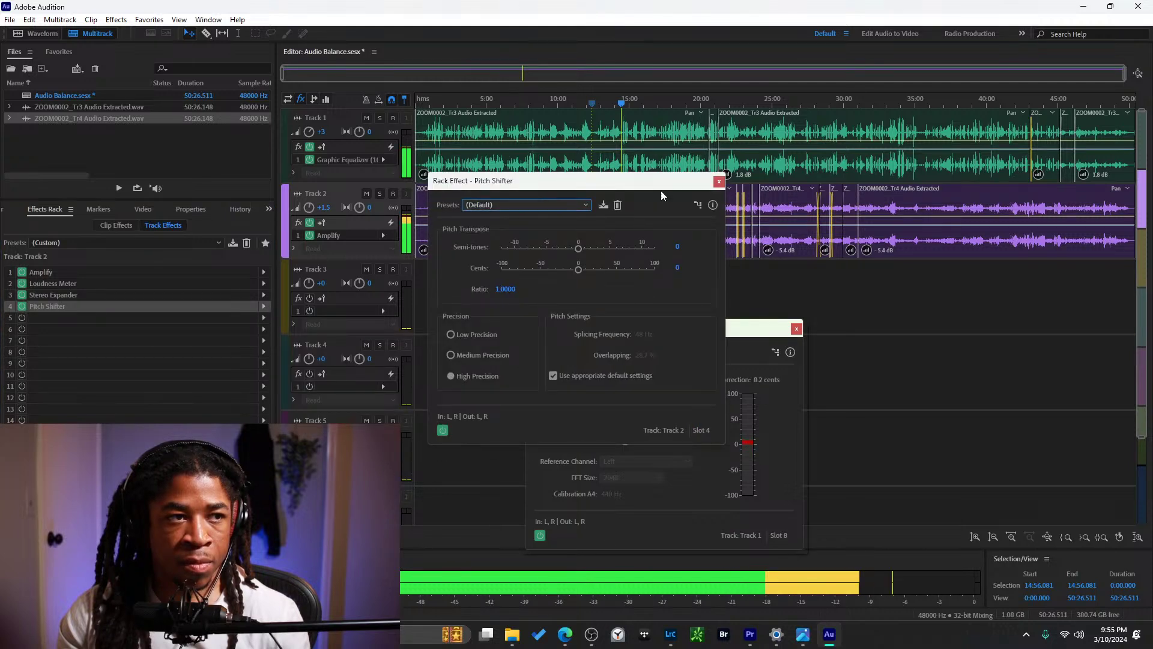
left_click(719, 182)
left_click(265, 305)
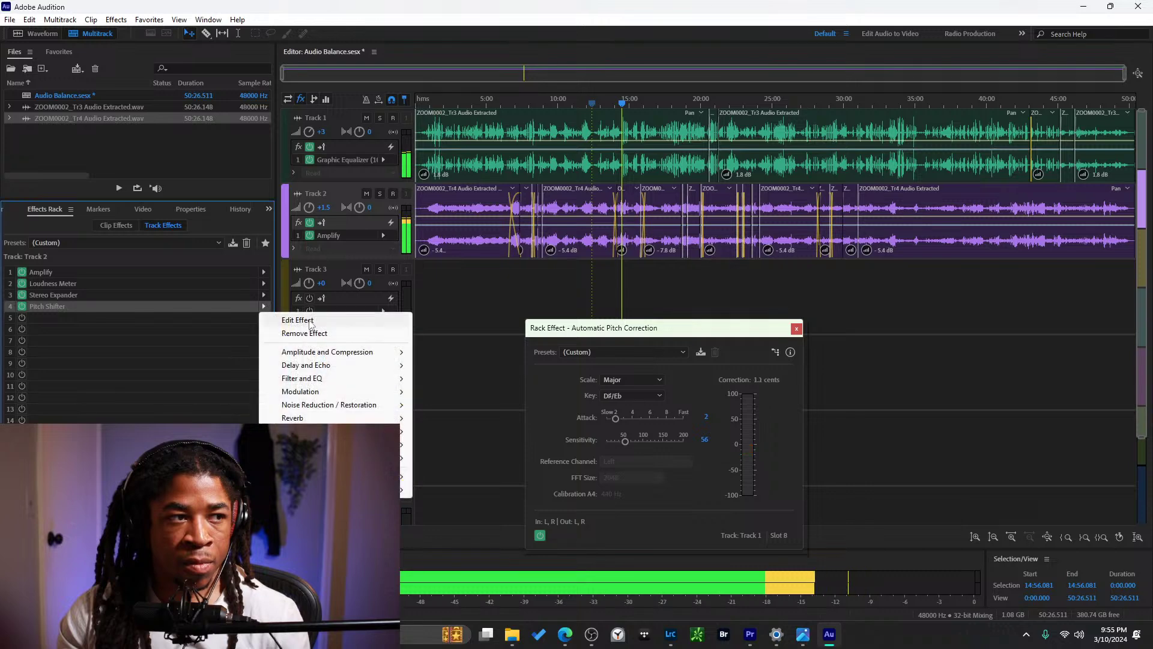
left_click(314, 334)
Add Automatic Pitch Correction with the Default preset to slot 4 of Track 2's track effects.
left_click(264, 306)
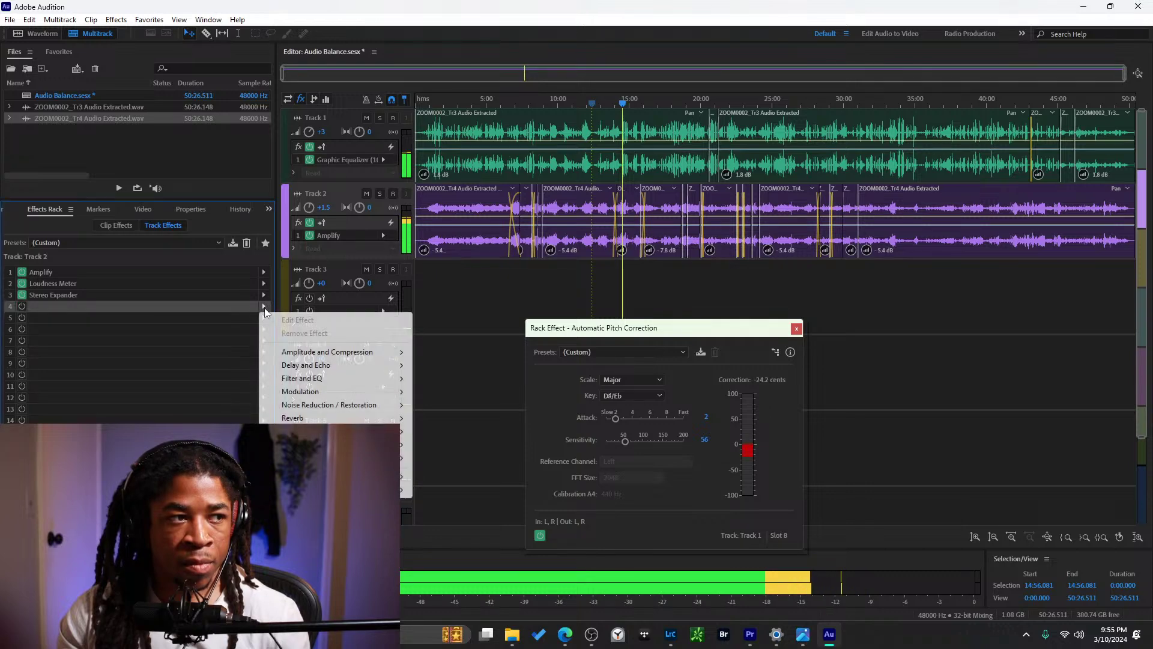
mouse_move(374, 356)
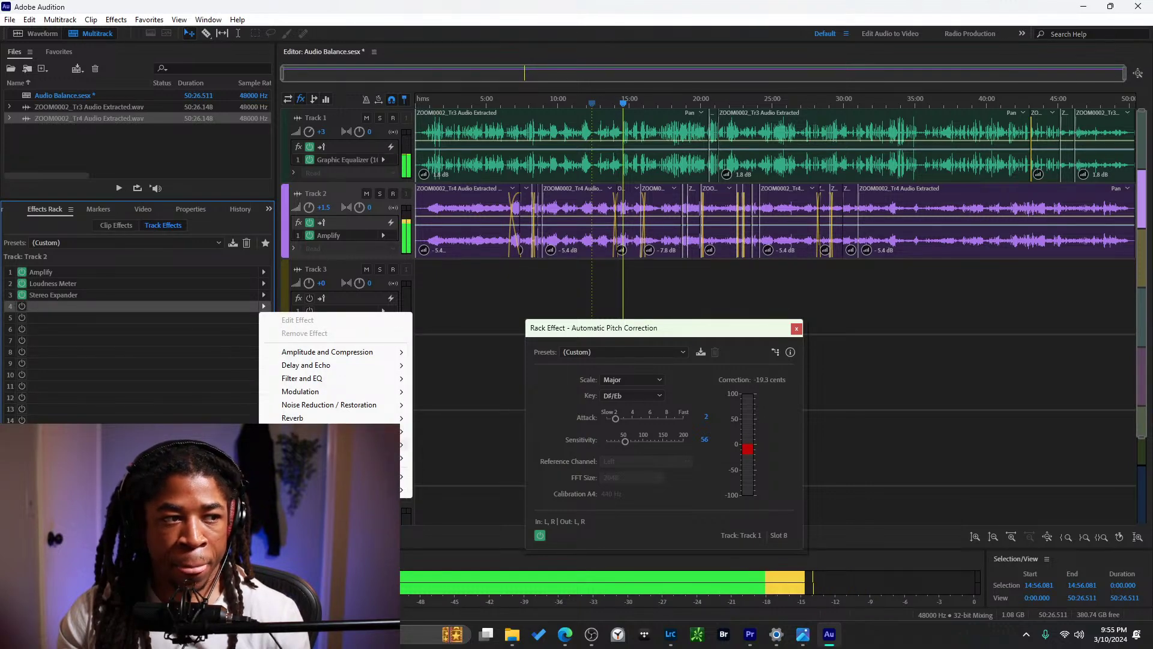
mouse_move(361, 444)
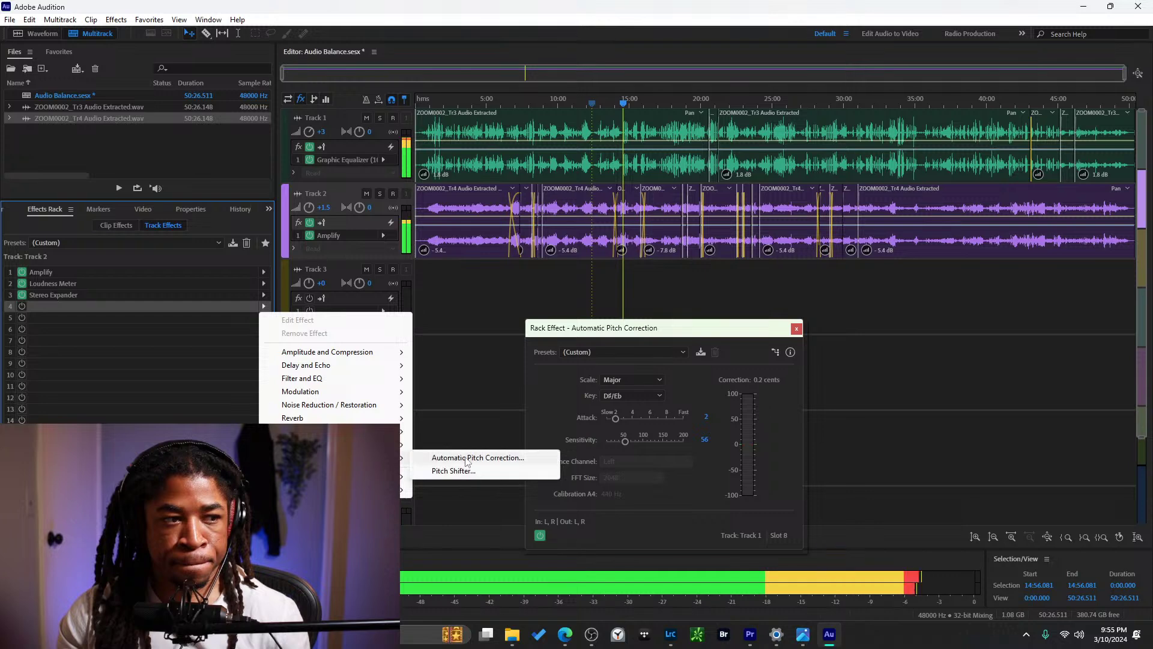
left_click(472, 457)
left_click(554, 225)
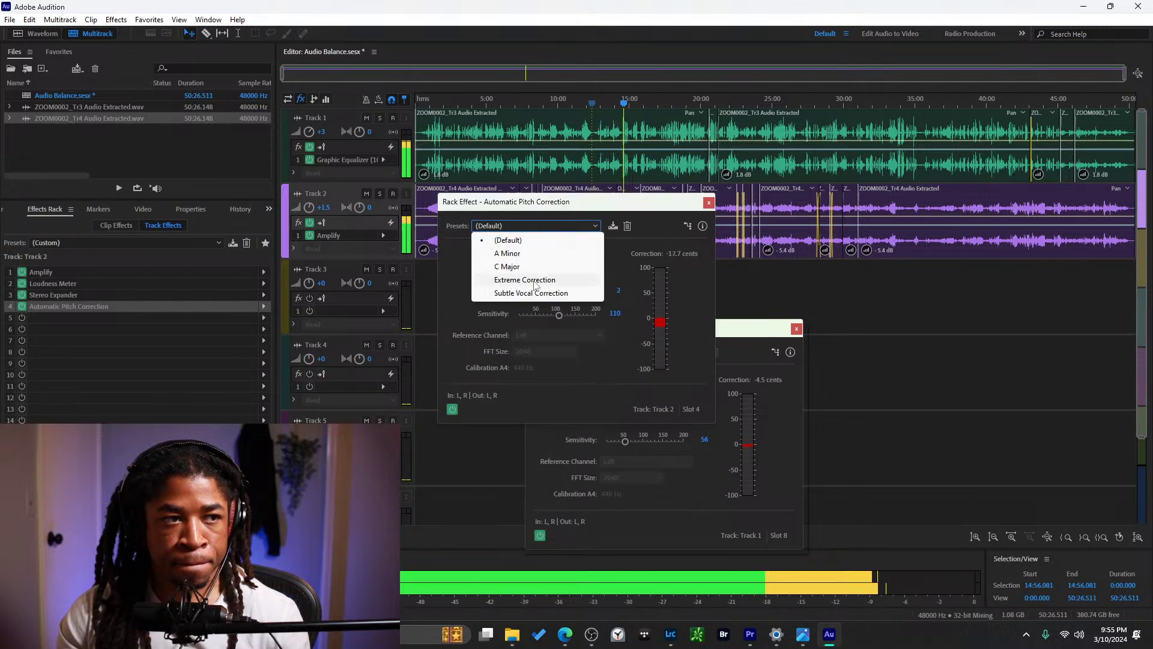
left_click(528, 239)
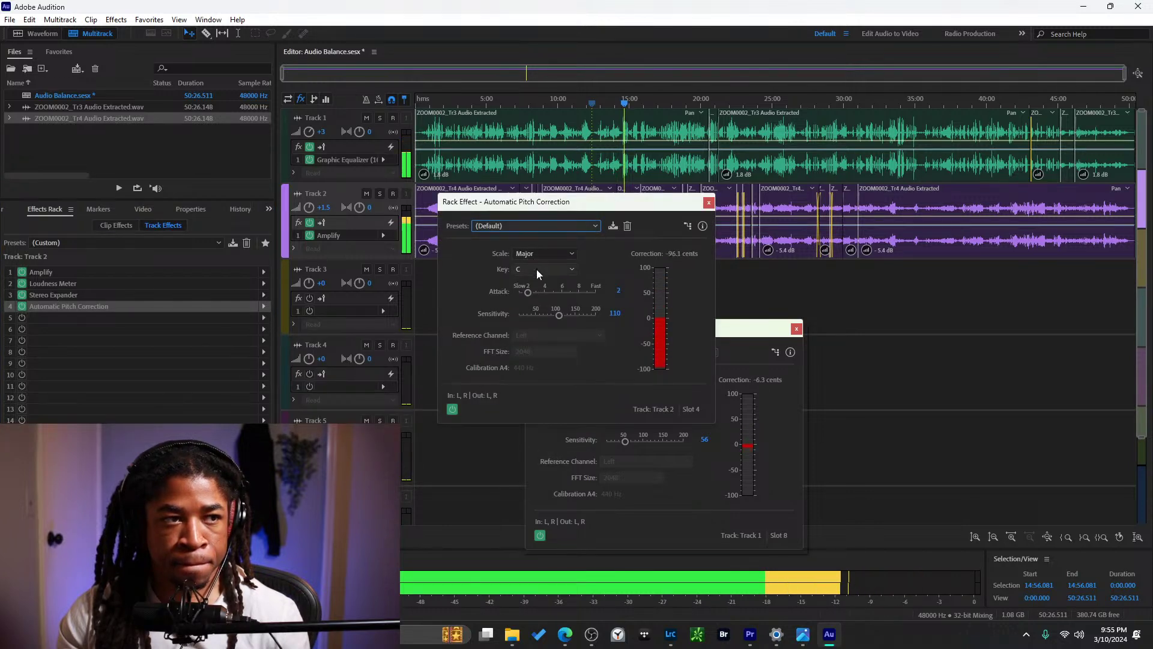
Set Track 2's pitch correction to key D#/Eb and sensitivity 56, and move its window to uncover Track 1's settings.
left_click(536, 268)
left_click(545, 389)
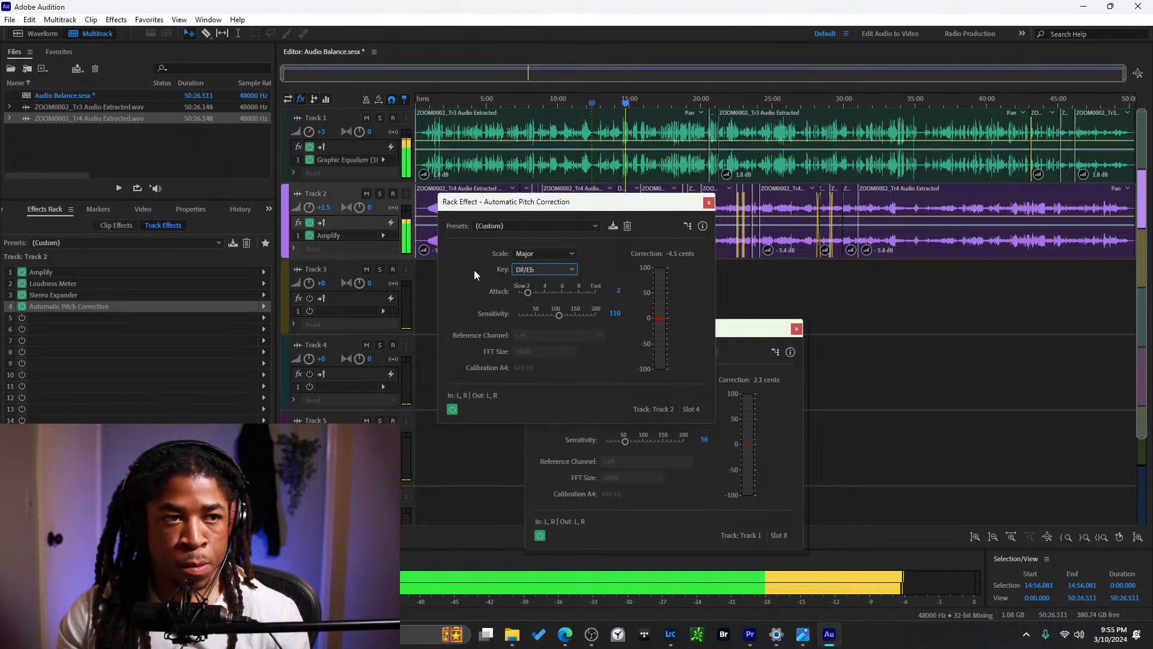
left_click_drag(554, 316, 539, 321)
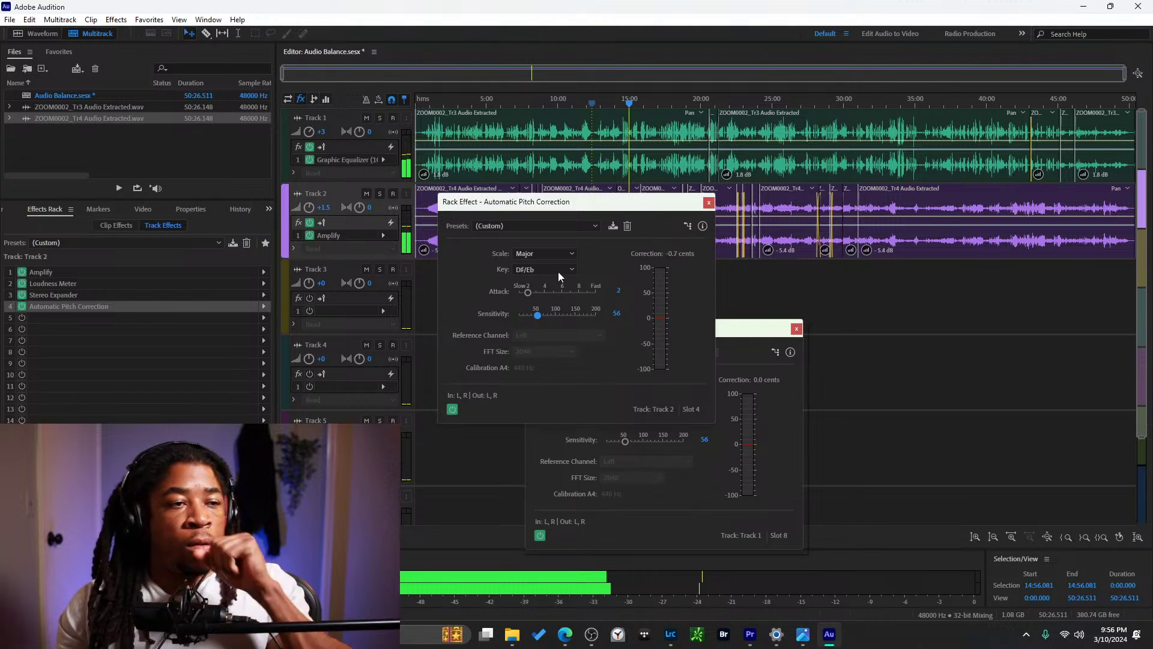
left_click_drag(574, 208, 513, 152)
Change the pitch correction scale to Minor for both Track 2 and Track 1.
left_click(493, 198)
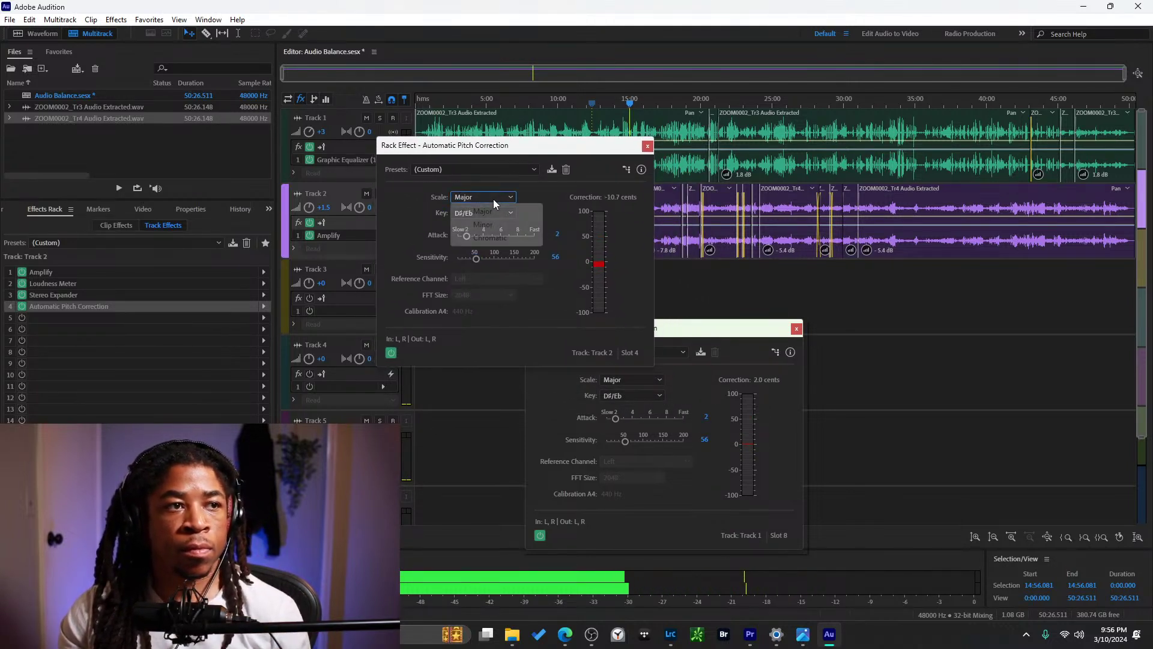
left_click(498, 224)
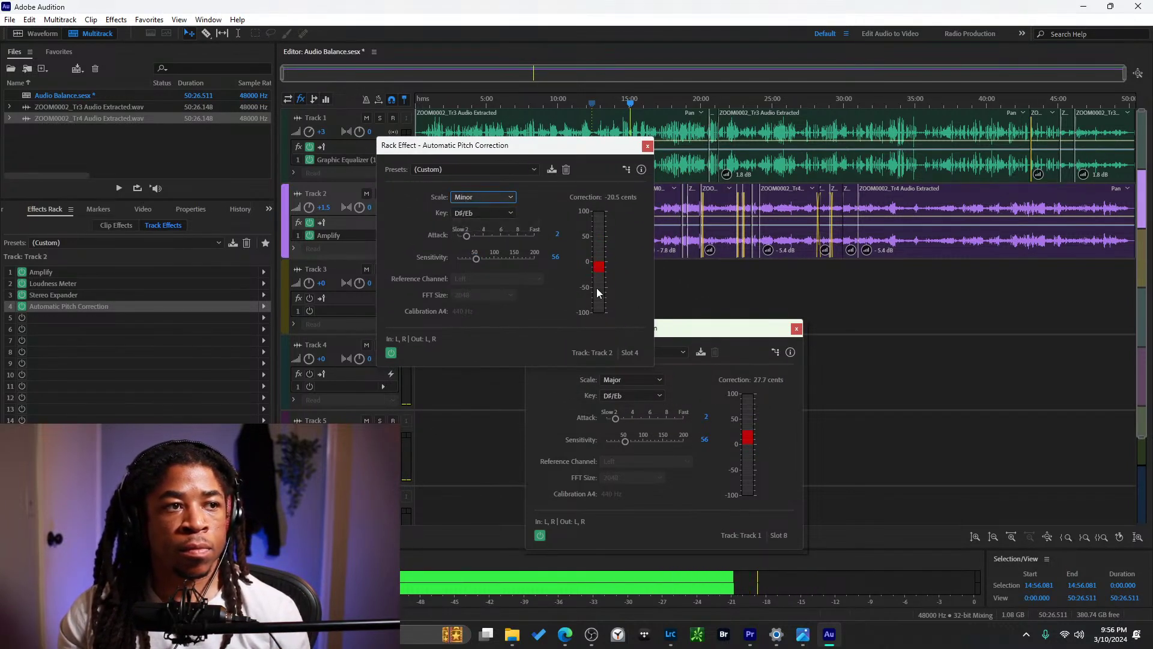
left_click(654, 384)
left_click(651, 408)
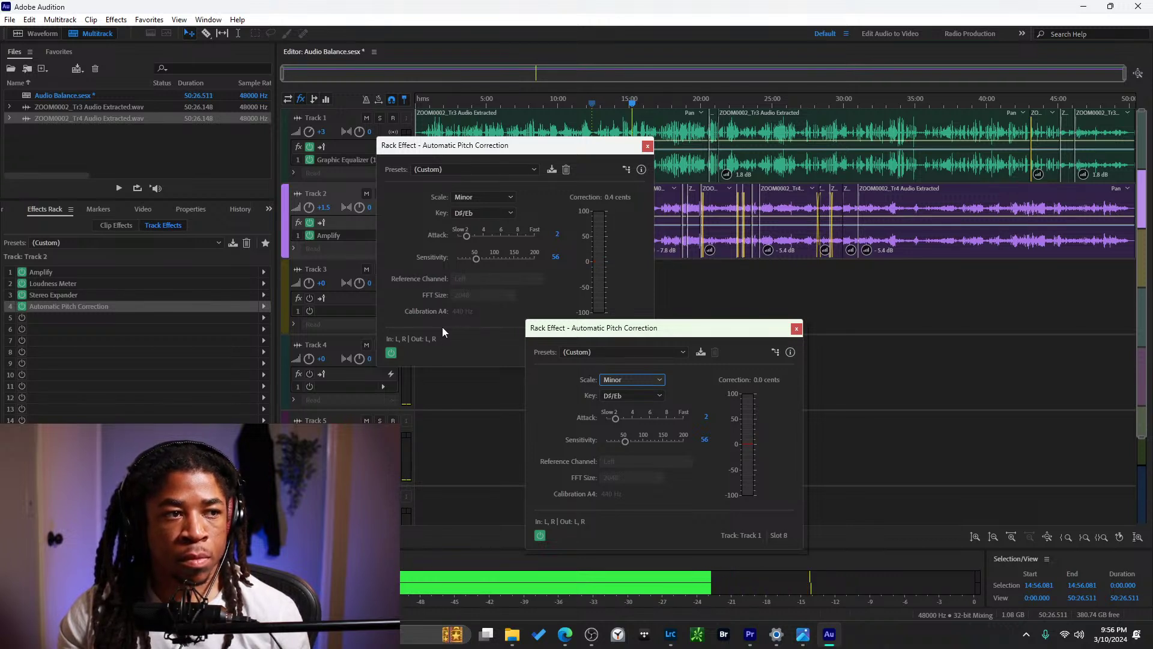
Set the scale of Track 2's pitch correction to Chromatic.
left_click(495, 211)
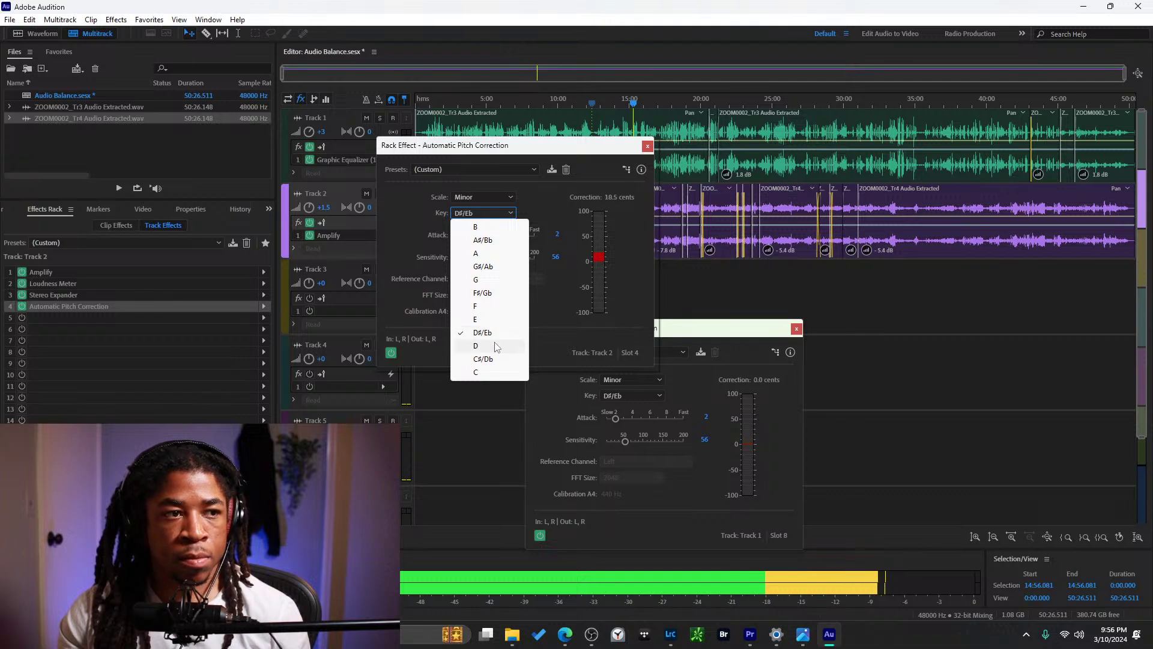
left_click(412, 225)
left_click(510, 198)
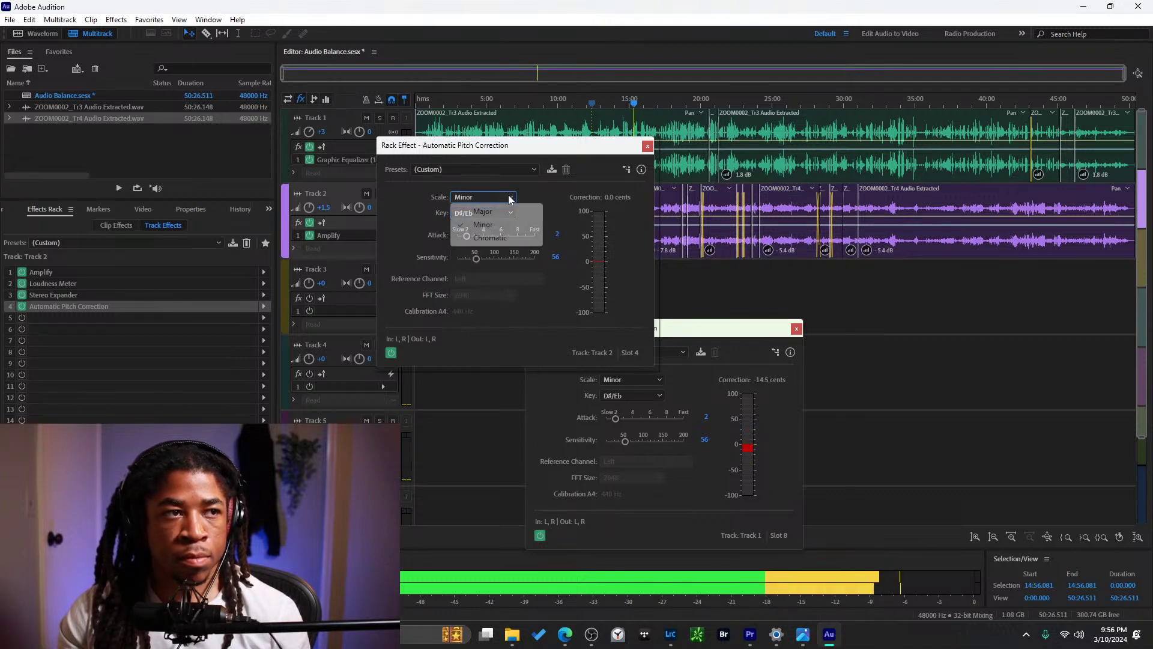
left_click(491, 237)
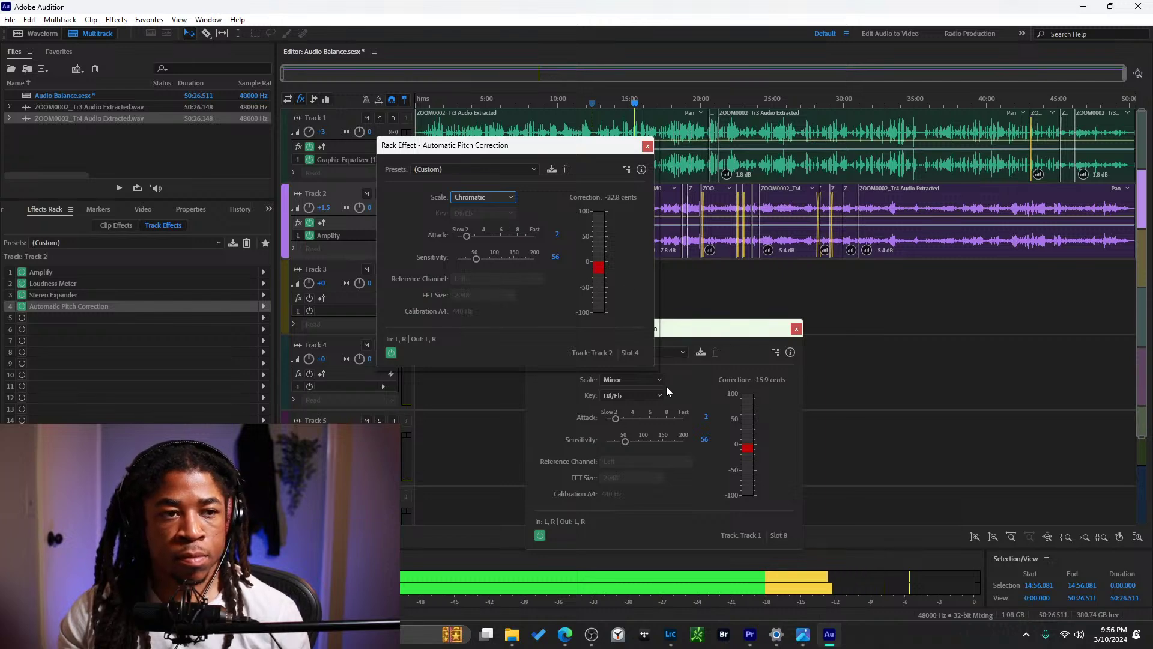
Move Track 1's pitch correction window clear of Track 2's and set Track 1's scale to Chromatic.
left_click_drag(686, 335, 831, 277)
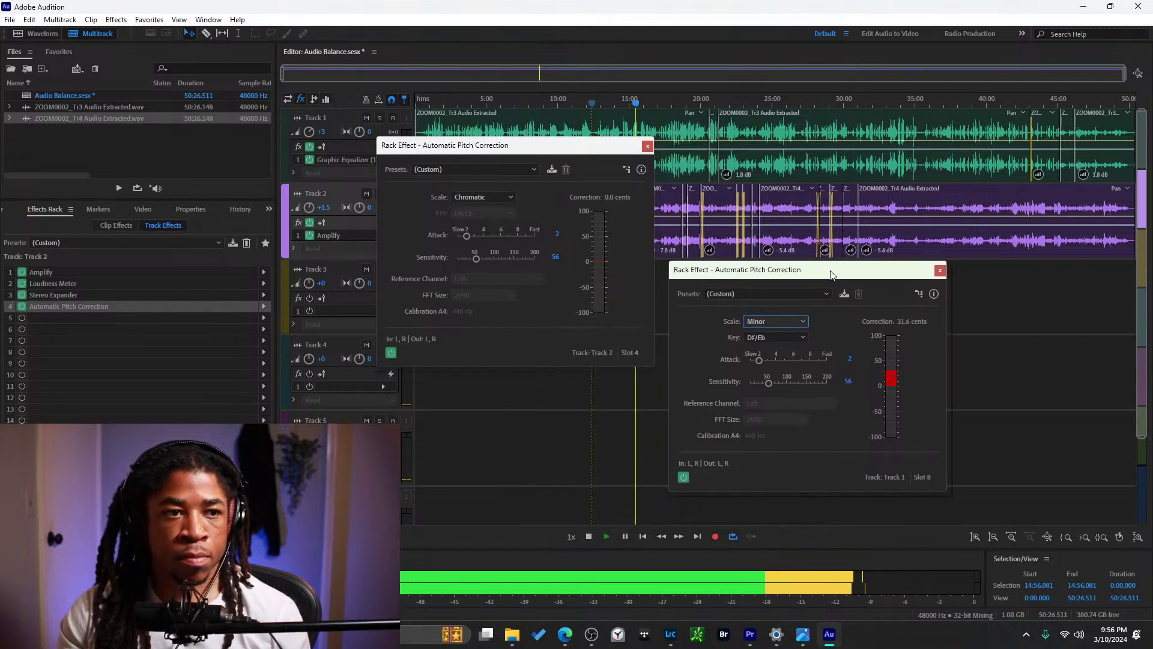
left_click(776, 325)
left_click(782, 363)
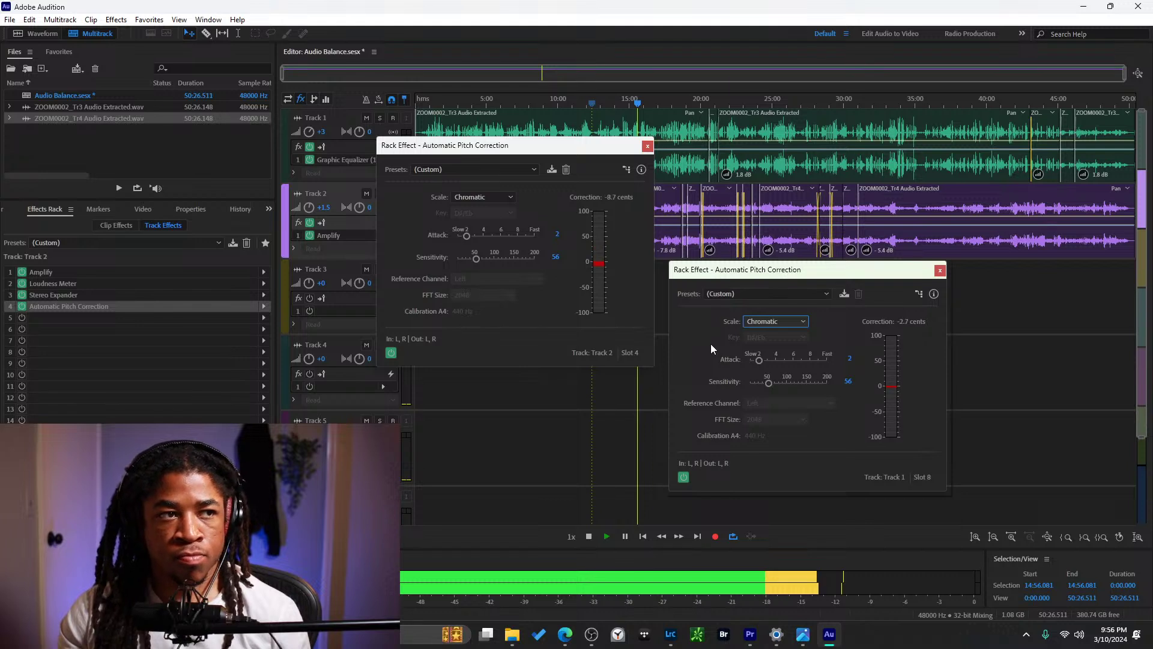
Turn off Track 2's pitch correction, and bypass and re-enable Track 1's to compare the sound during playback.
left_click(391, 353)
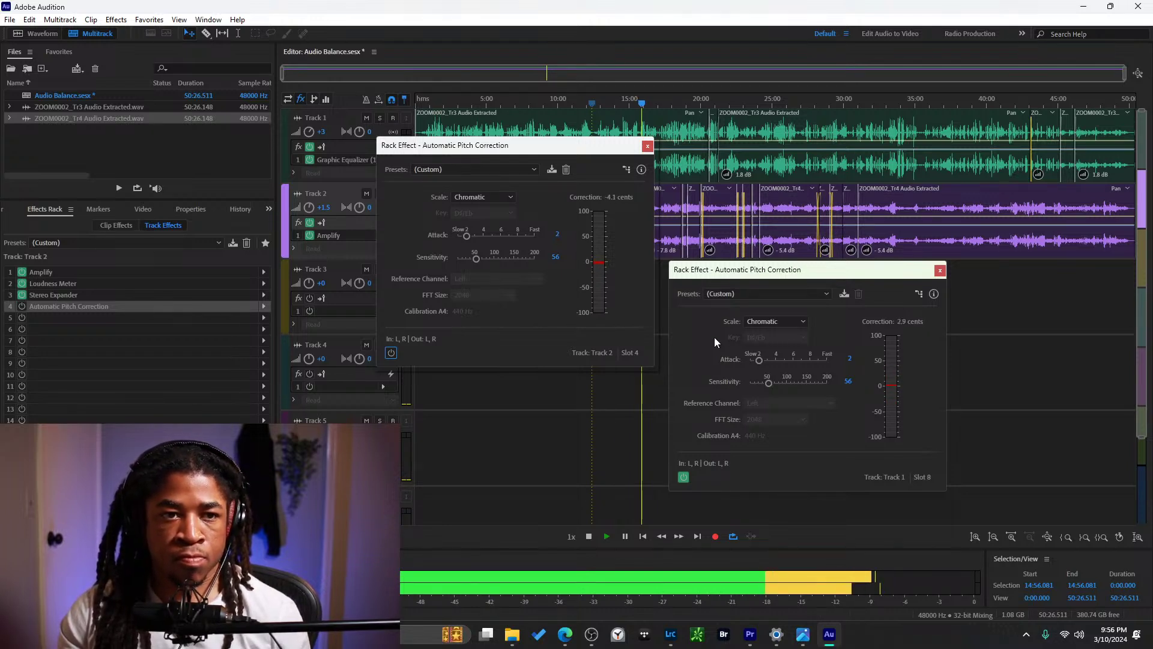
left_click(684, 479)
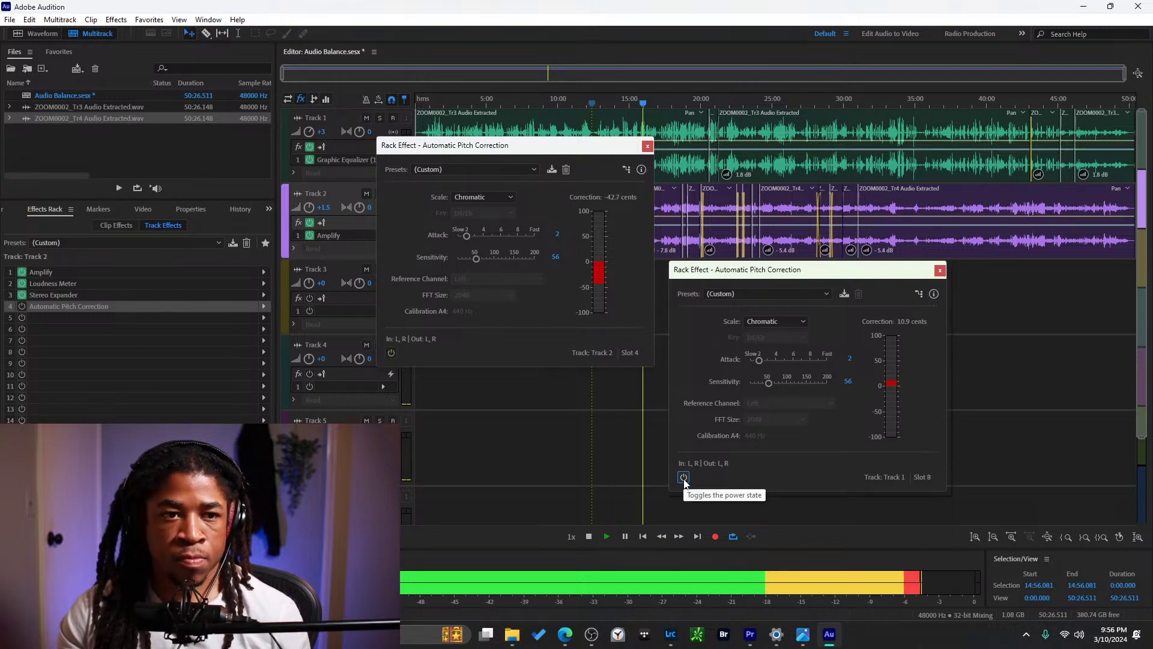
left_click(683, 478)
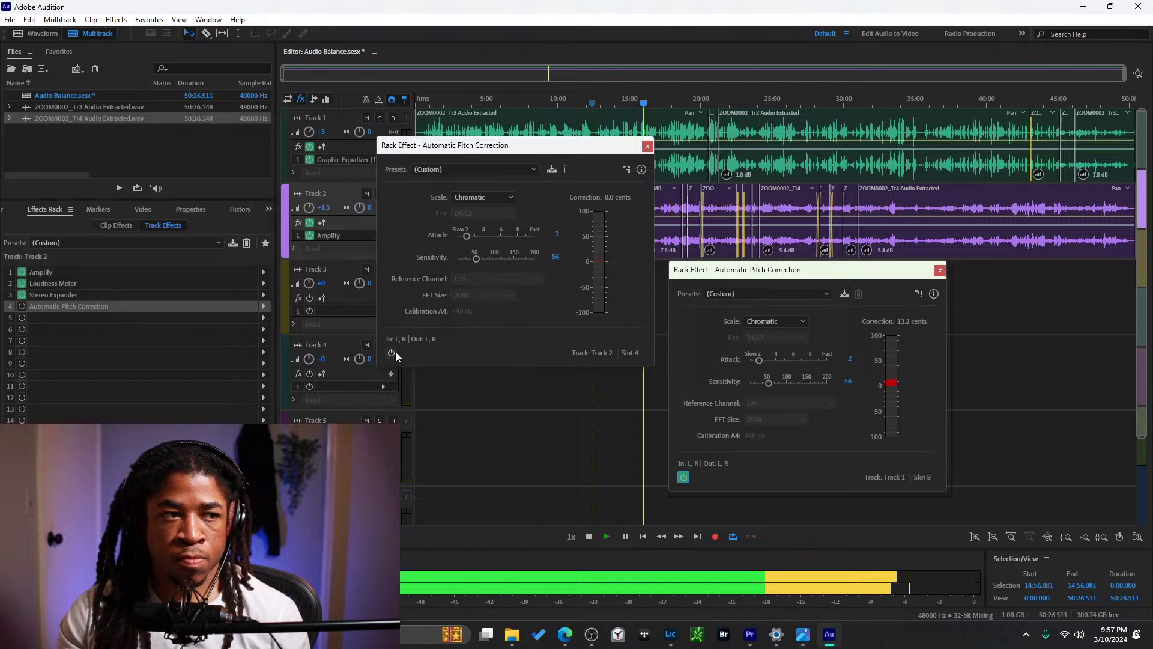
Set Track 1's pitch correction scale to Major and raise its sensitivity to 188.
left_click(772, 322)
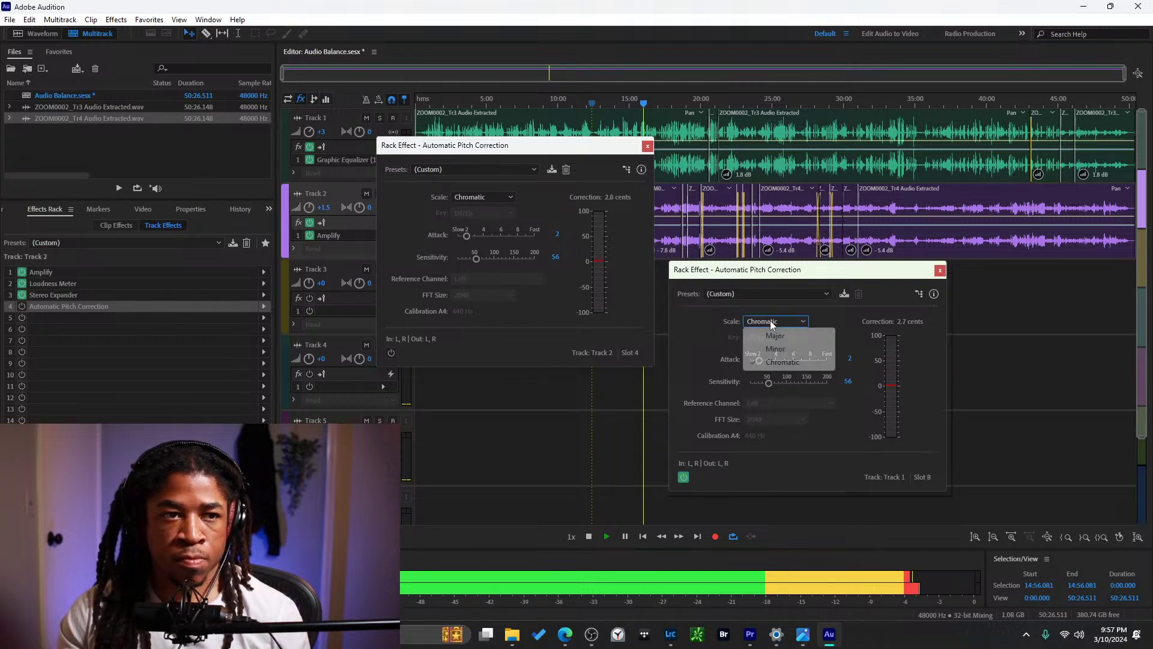
left_click(777, 337)
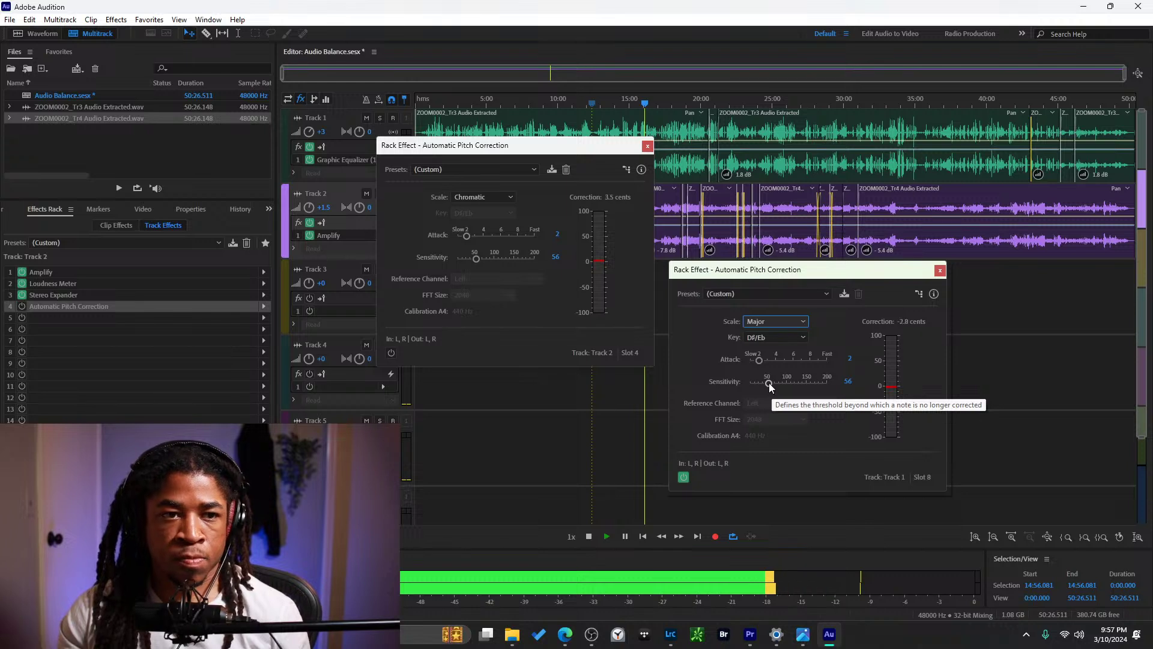
left_click_drag(770, 384, 800, 387)
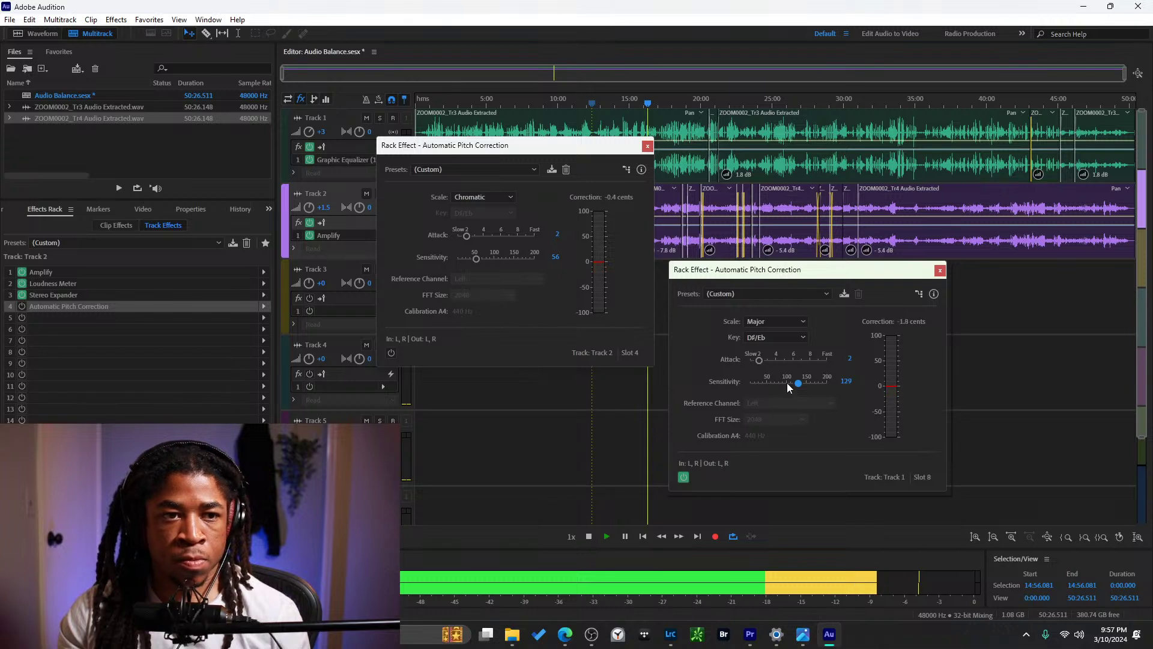
left_click_drag(798, 382, 825, 385)
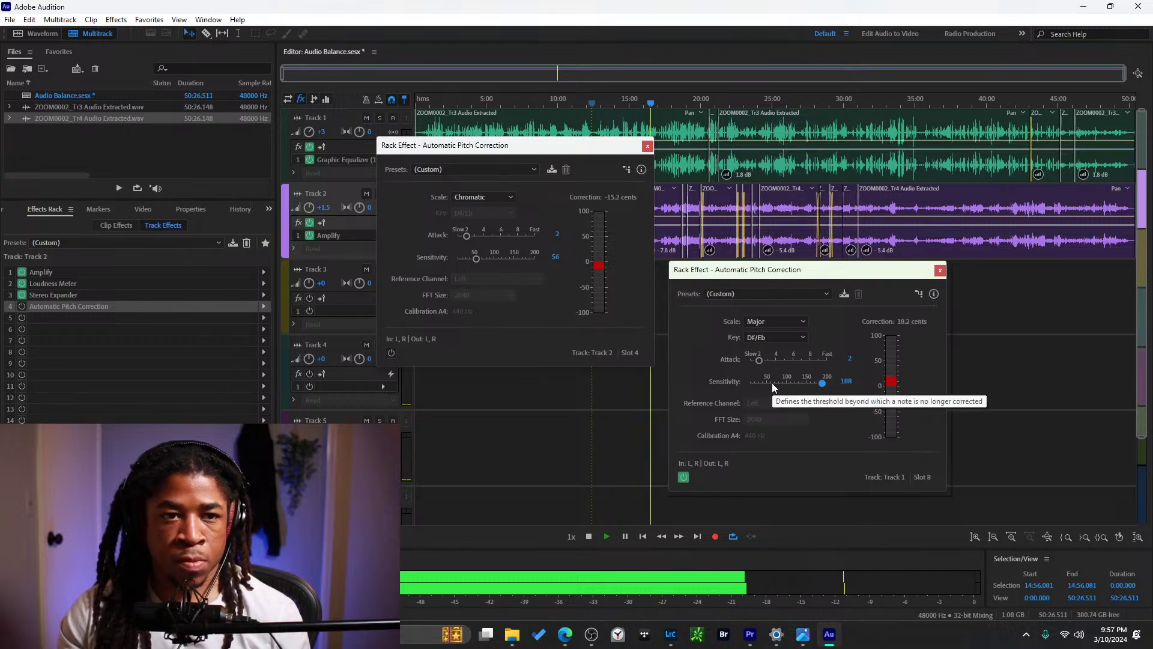
Try the Minor scale on Track 1's pitch correction, and return it to Major.
left_click(766, 323)
left_click(775, 350)
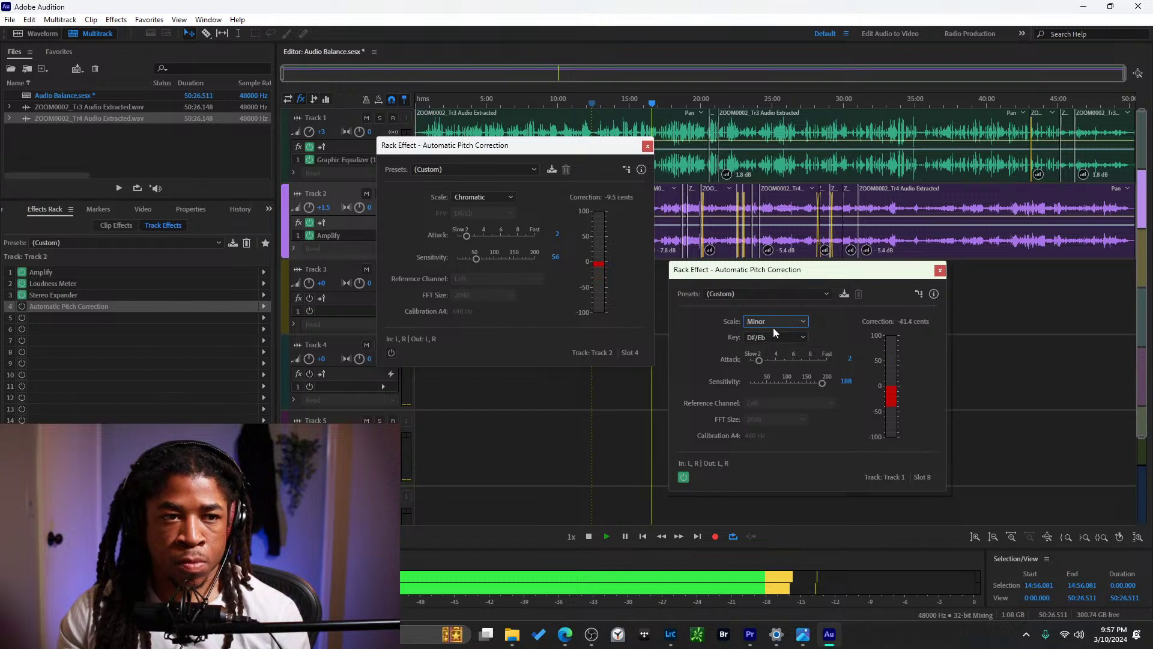
left_click(776, 320)
left_click(776, 336)
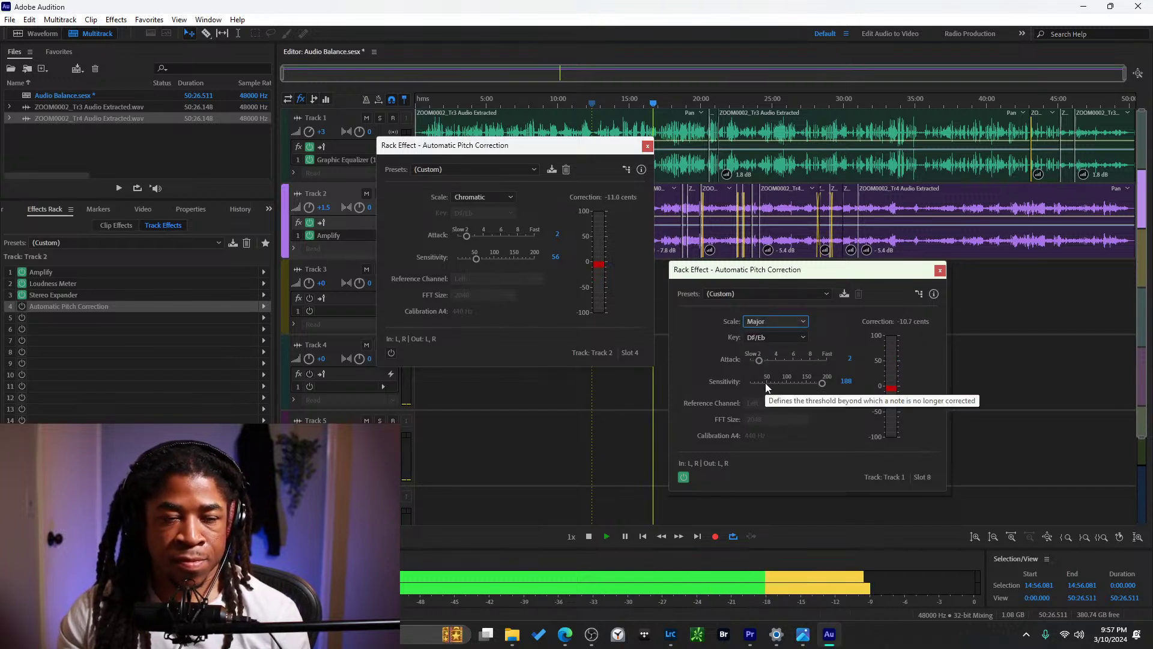
Close Track 2's pitch correction window and delete the effect from slot 4 of Track 2's track effects.
left_click(647, 146)
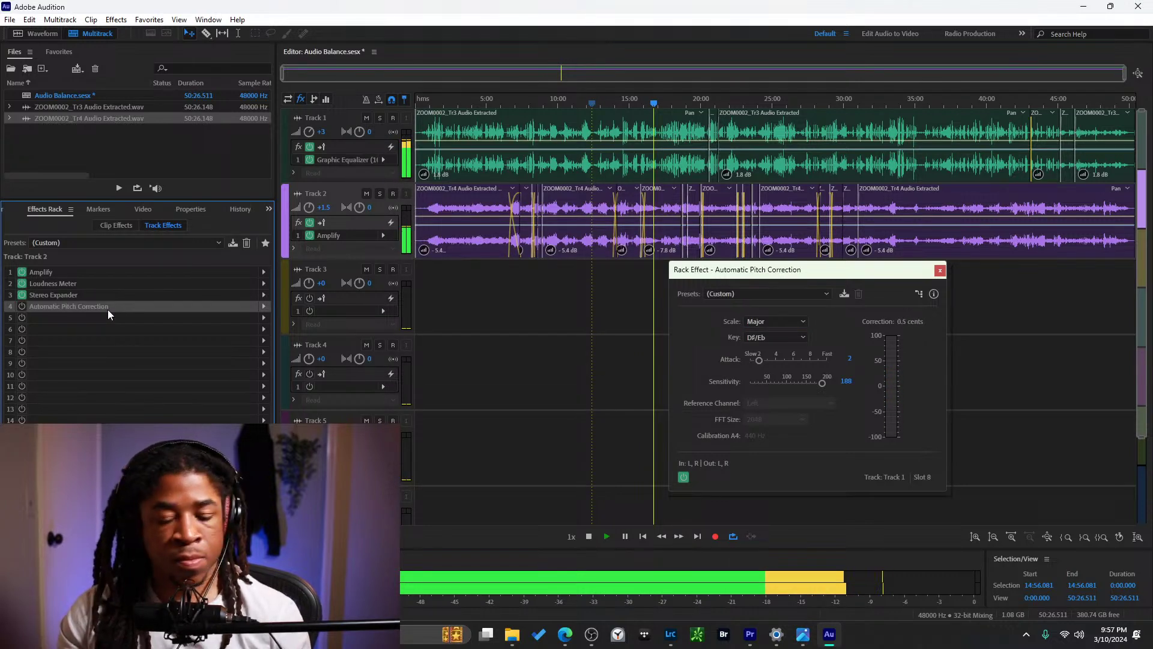
key("Delete")
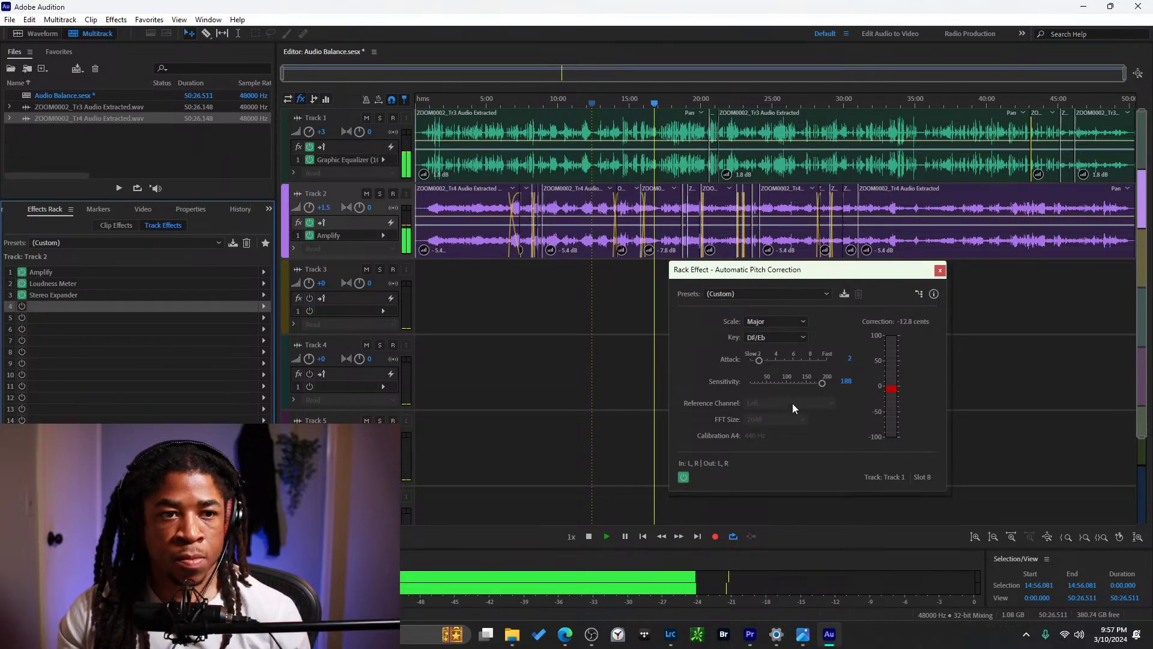
Set Track 1's pitch correction sensitivity to 58, and try attack 9 before returning the attack to 2.
left_click(772, 383)
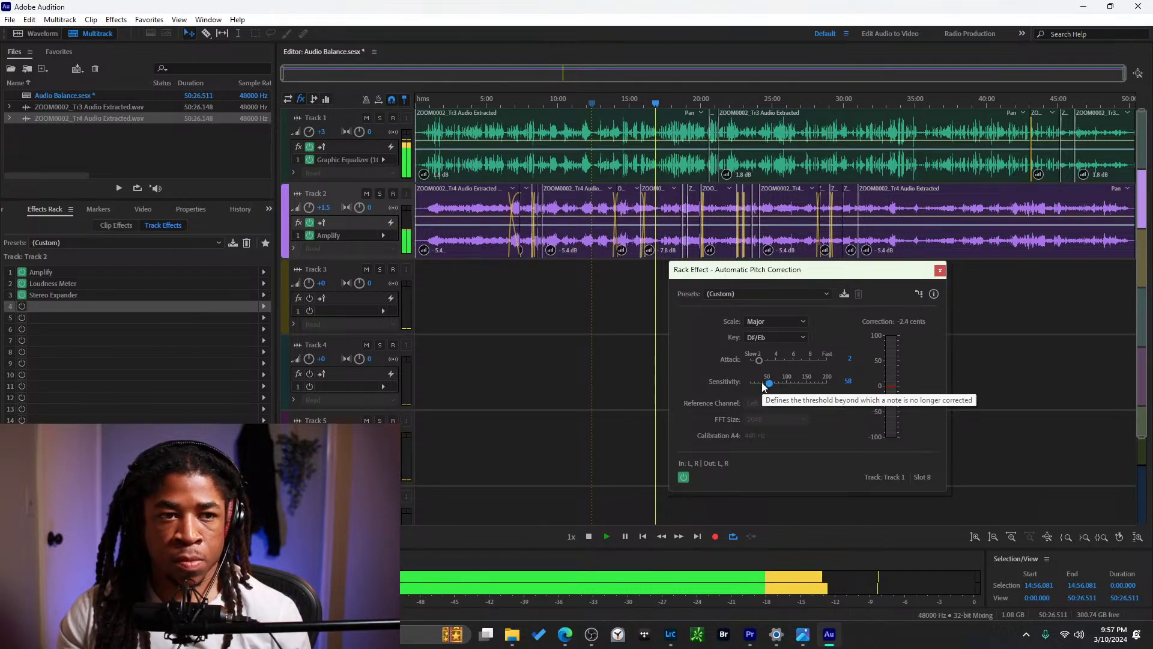
left_click(823, 361)
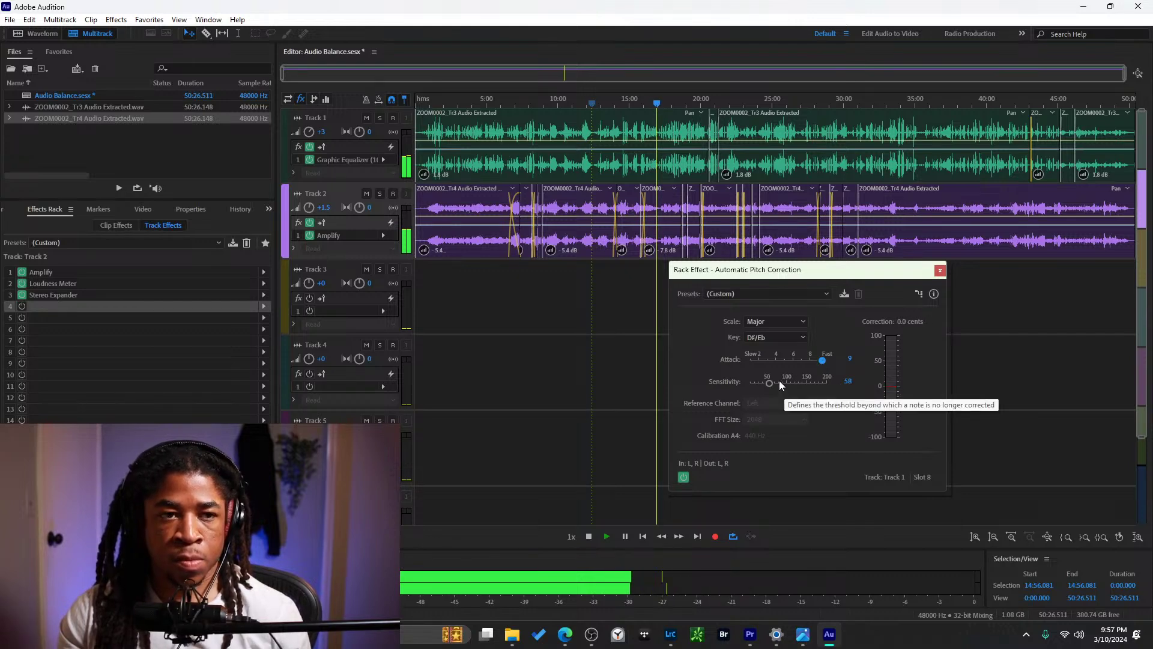
left_click(754, 361)
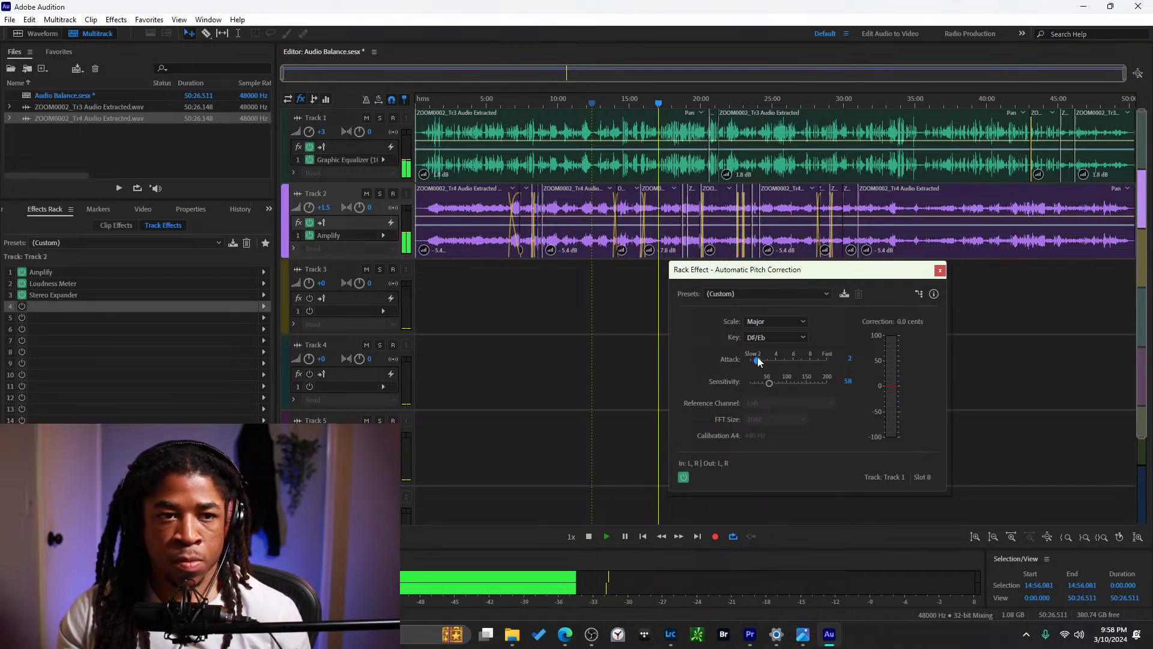
left_click_drag(762, 361, 774, 360)
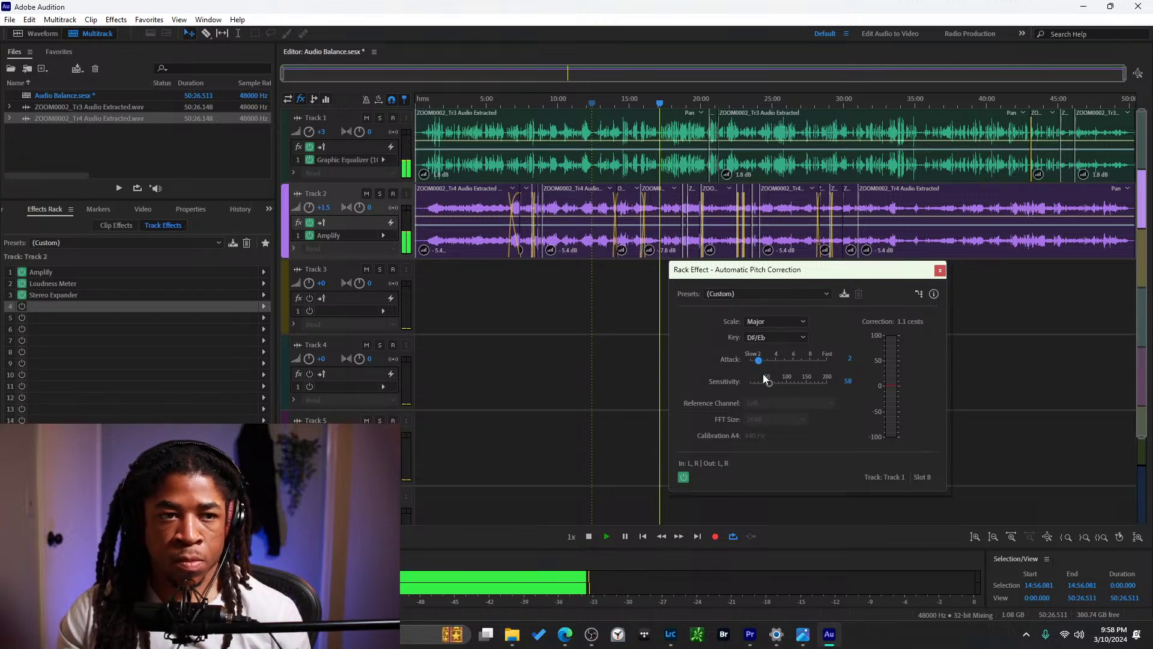
Stop playback, try an FFT size of 1024 for Track 1's pitch correction, and resume listening.
key("space")
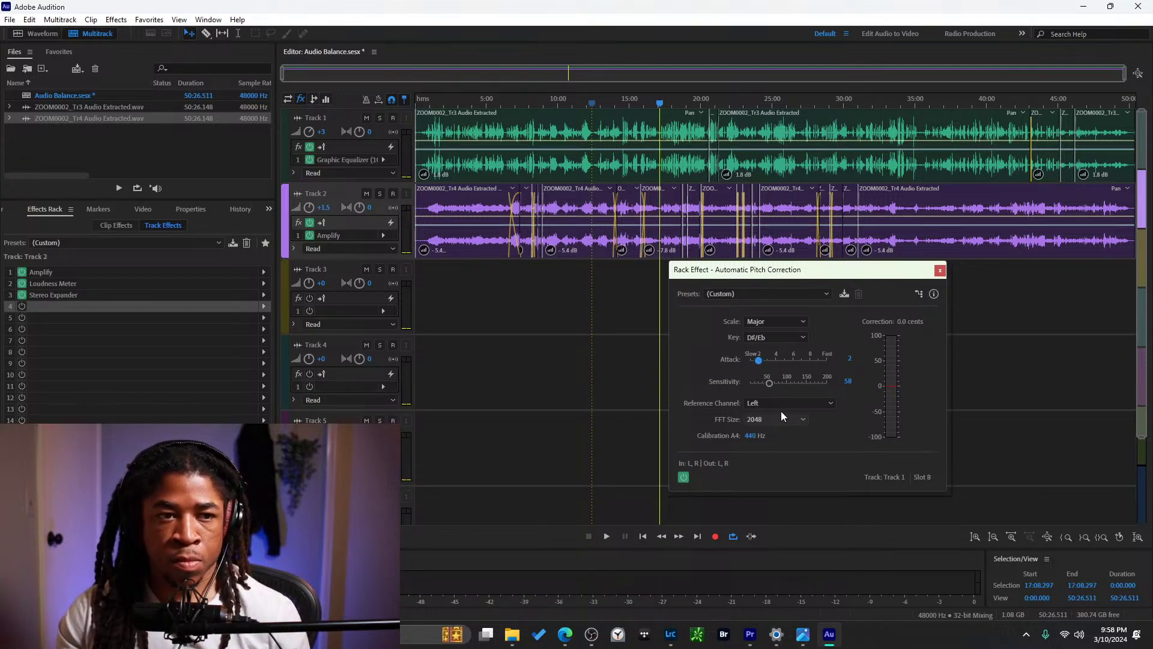
left_click(782, 406)
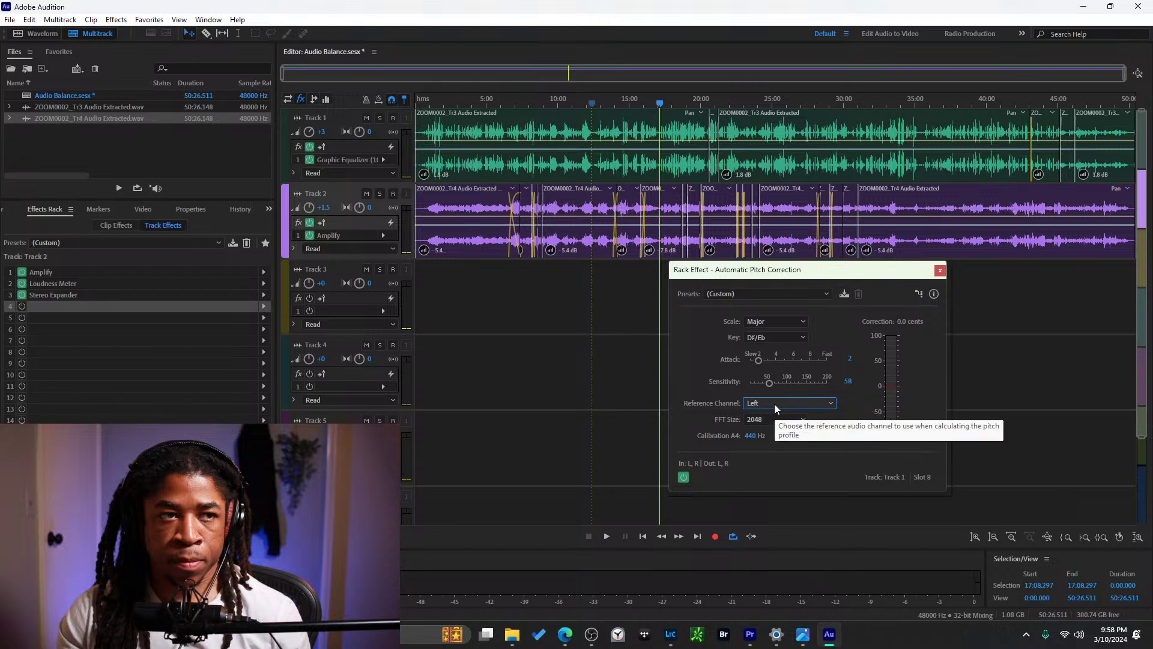
left_click(780, 421)
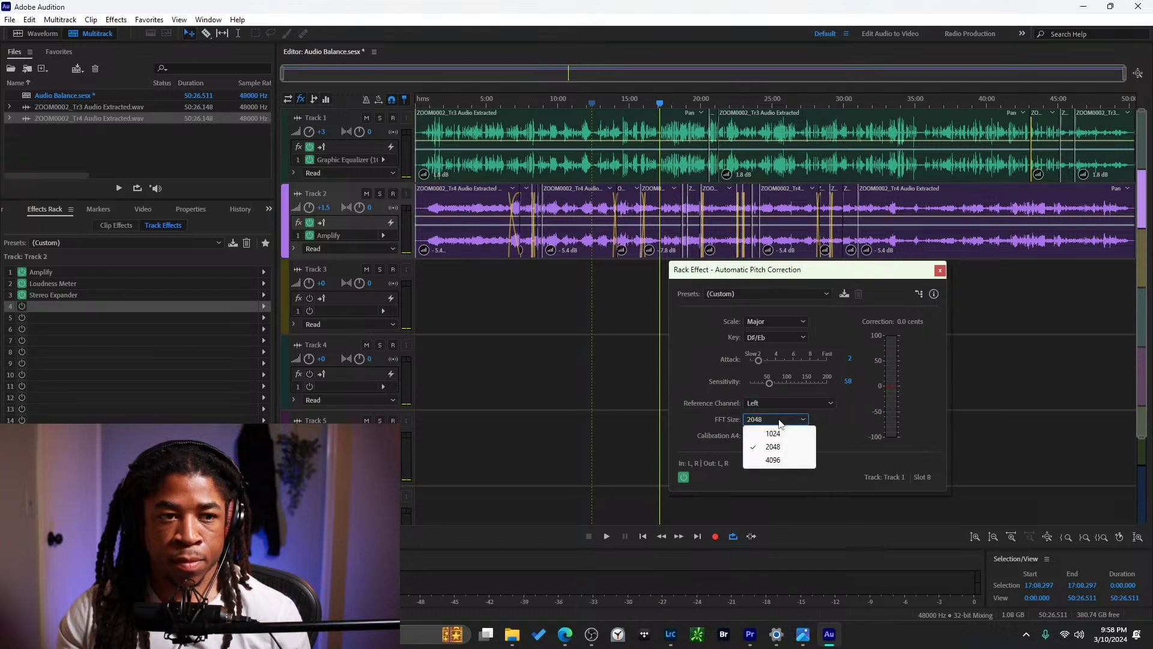
left_click(780, 434)
key("space")
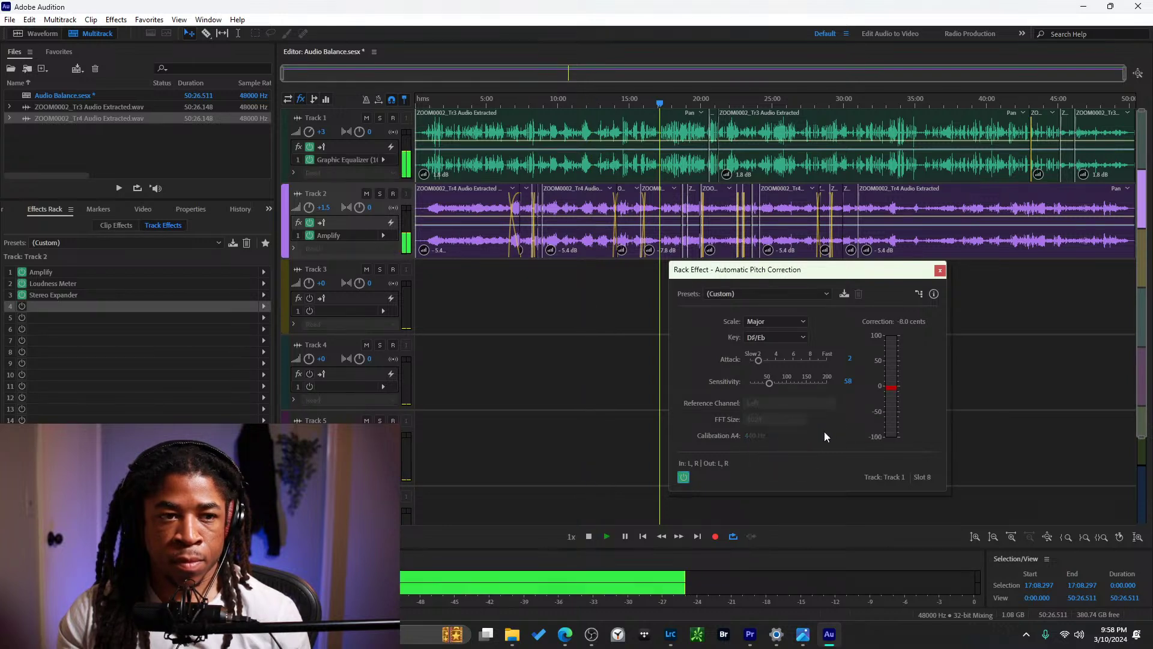
Stop playback, set the FFT size of Track 1's pitch correction to 4096, and resume listening.
key("space")
left_click(793, 420)
left_click(775, 459)
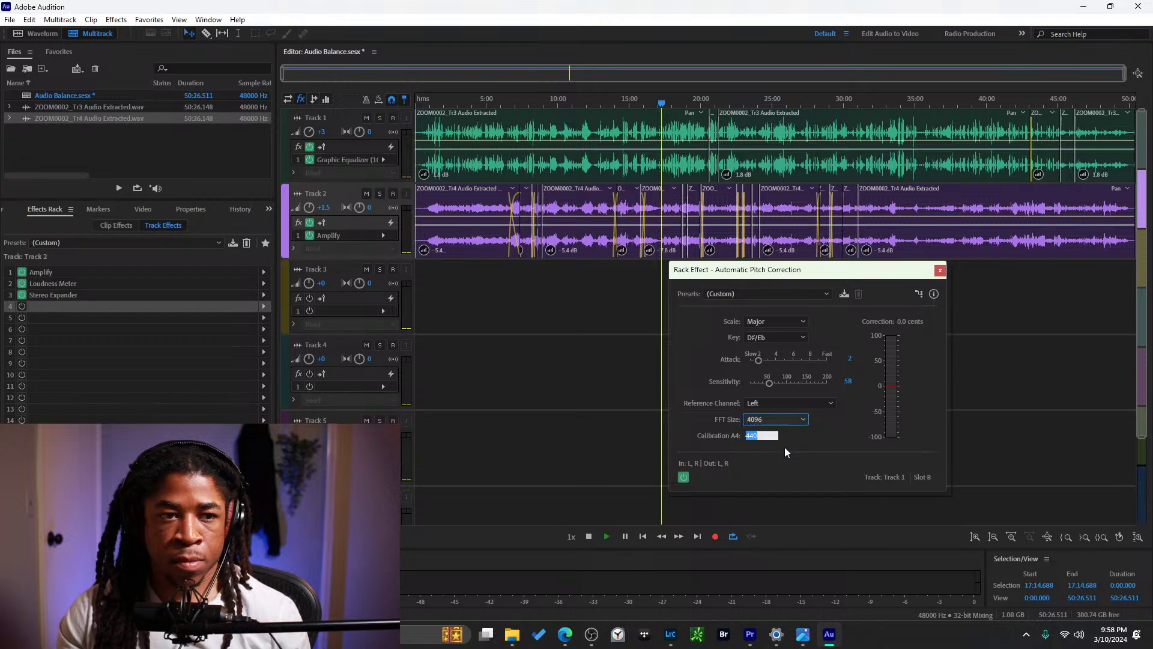
key("space")
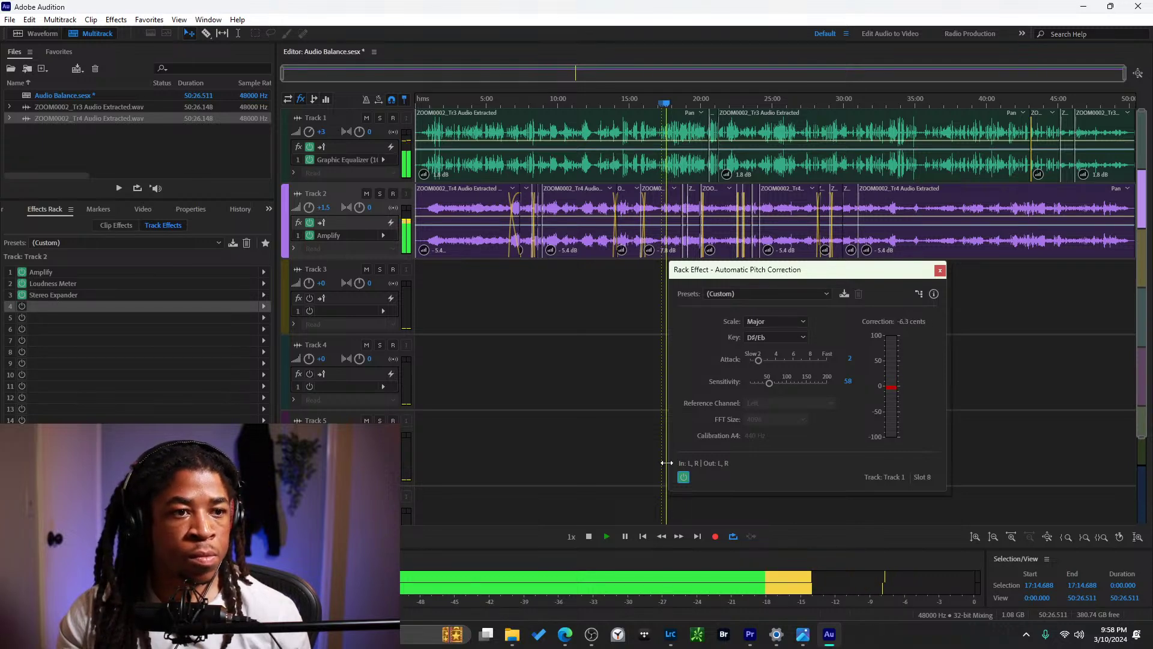
Compare Track 1 with its pitch correction bypassed and enabled, and lower the sensitivity to 40.
left_click(683, 477)
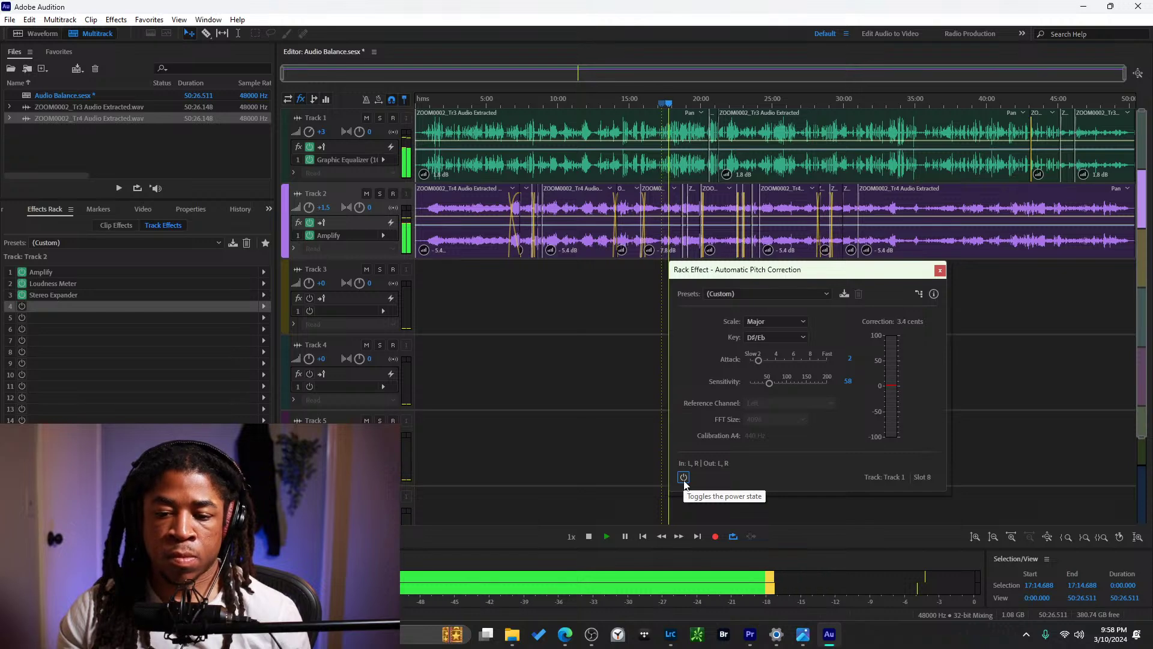
left_click(683, 477)
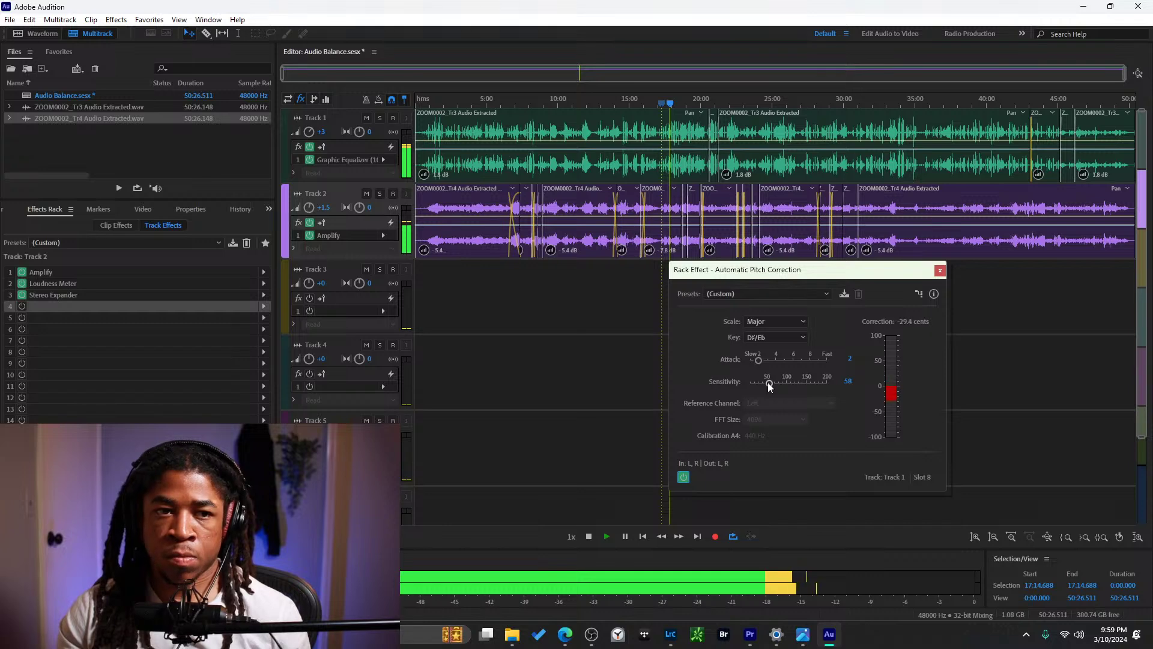
left_click_drag(768, 385, 760, 385)
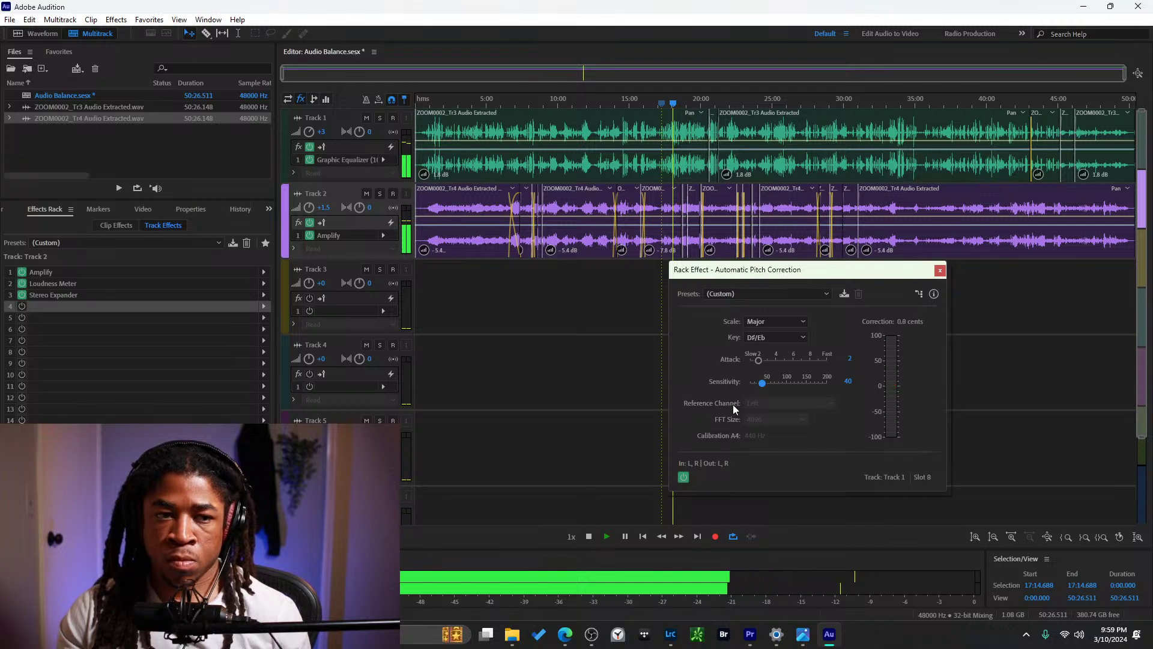
Listen to the mix from about 48 minutes and check the clip and track effects of Track 1's last clip.
left_click(1097, 104)
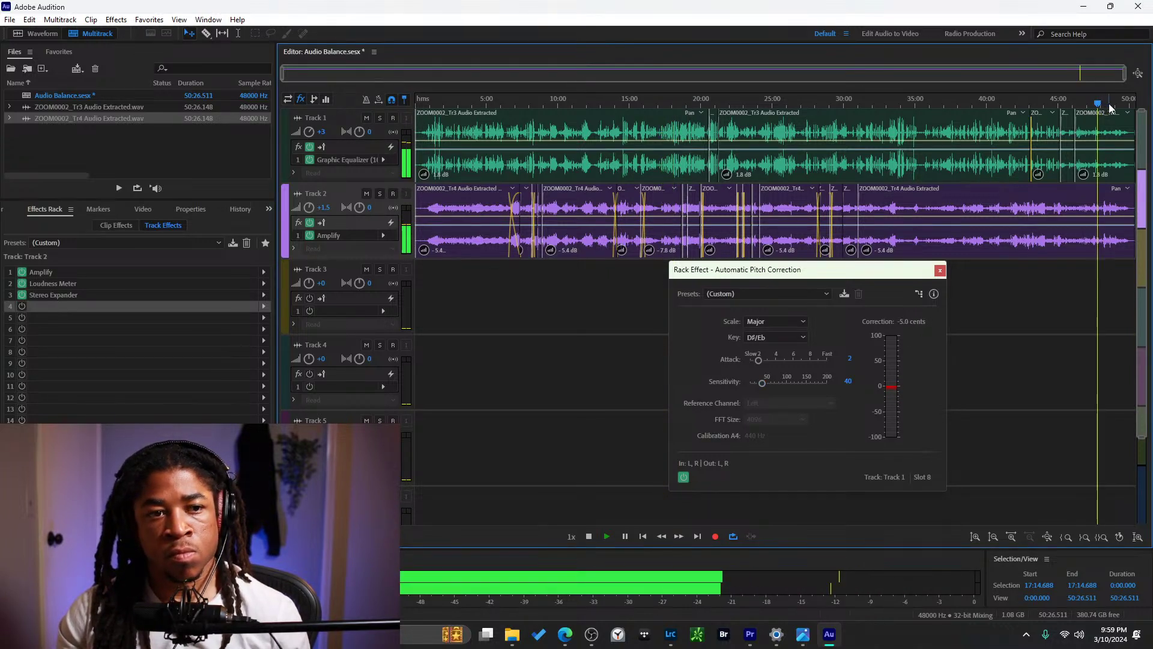
left_click(683, 477)
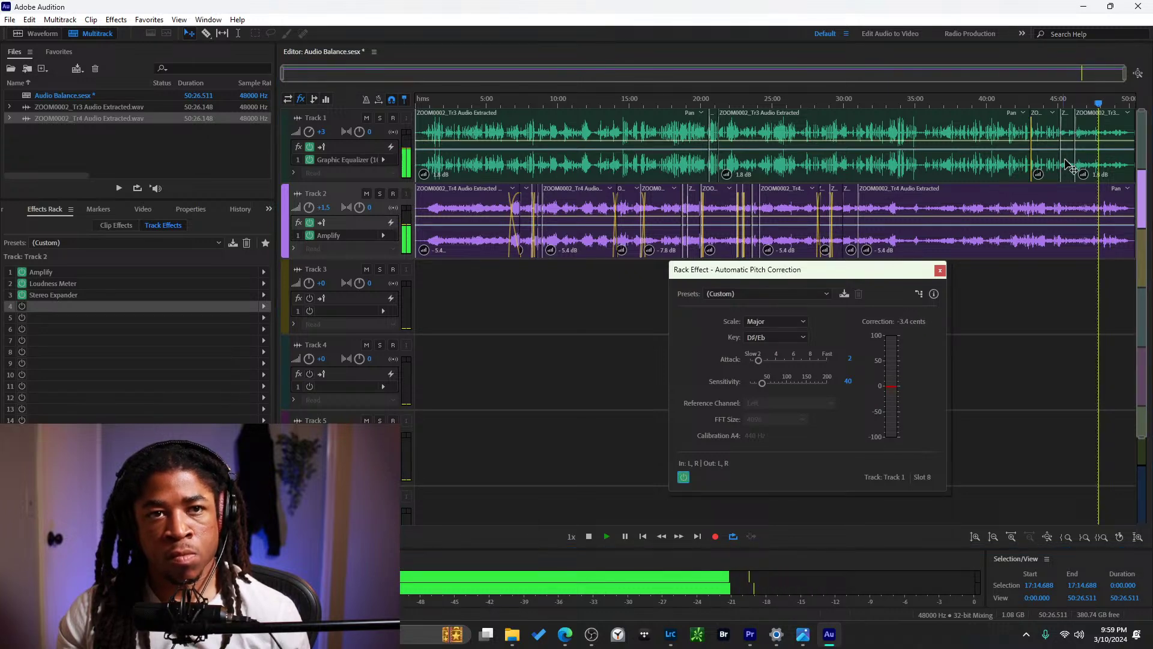
left_click(1116, 135)
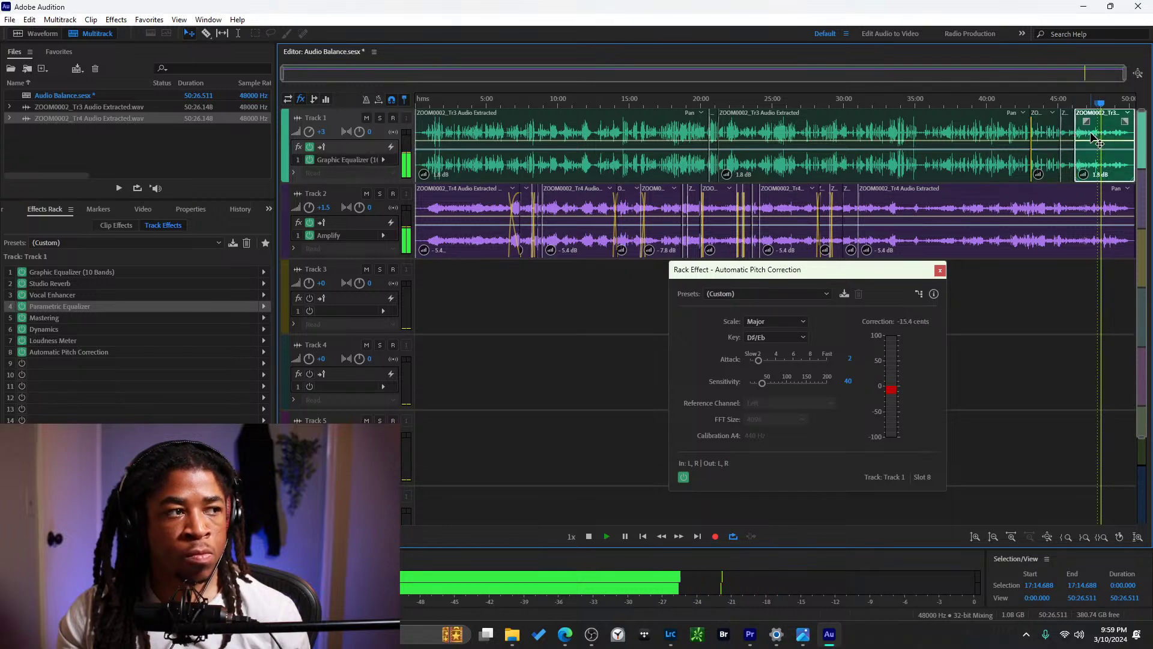
left_click(115, 224)
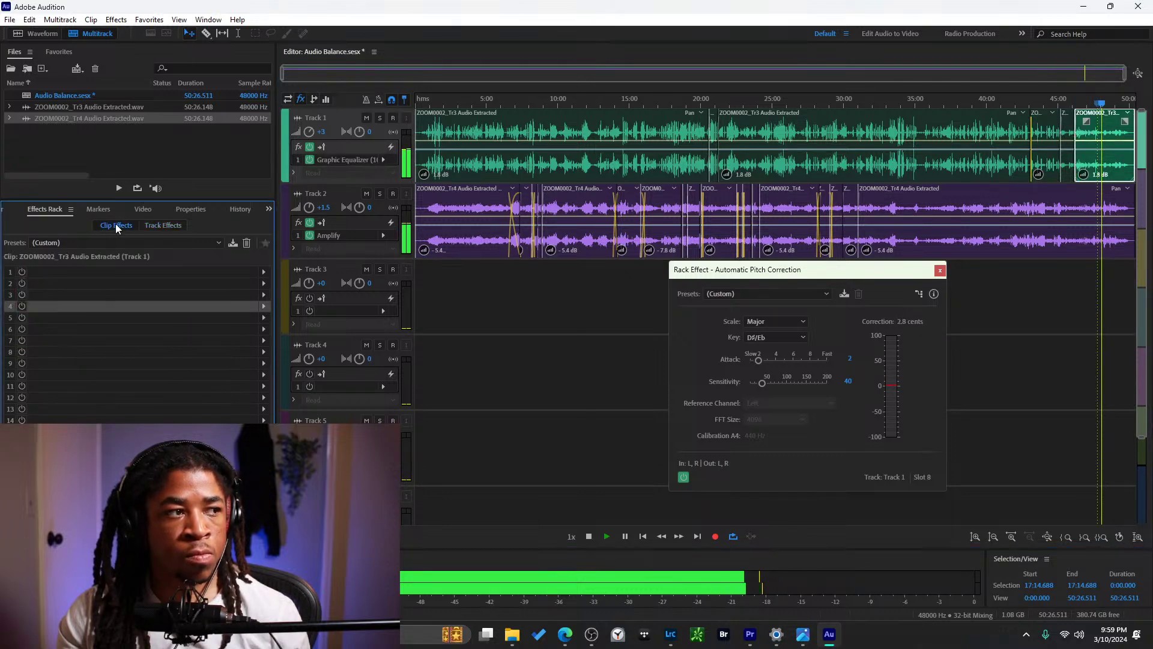
left_click(164, 226)
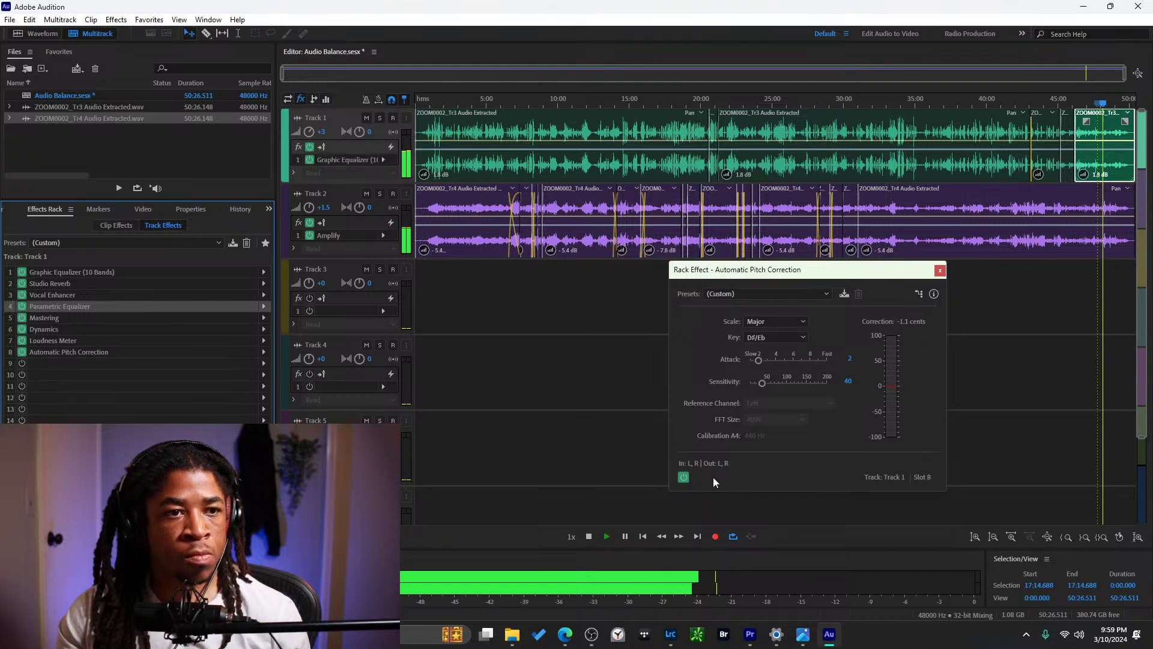
Compare Track 1's sound with and without pitch correction, and leave the slot 8 effect turned off.
left_click(684, 477)
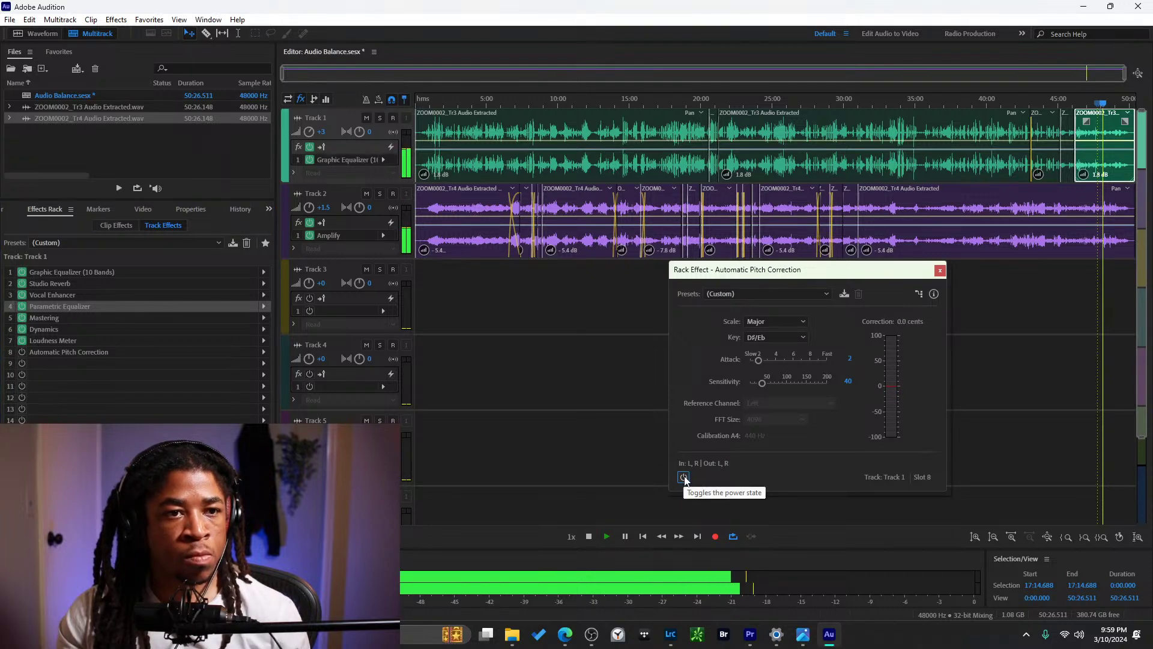
left_click(684, 478)
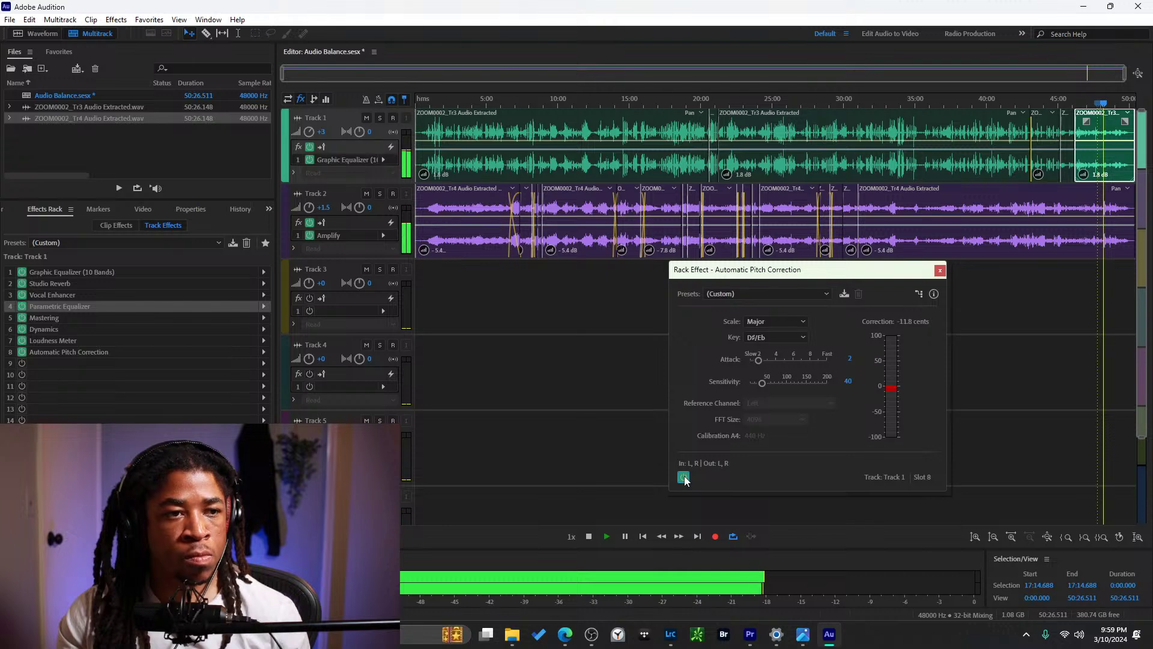
left_click(111, 350)
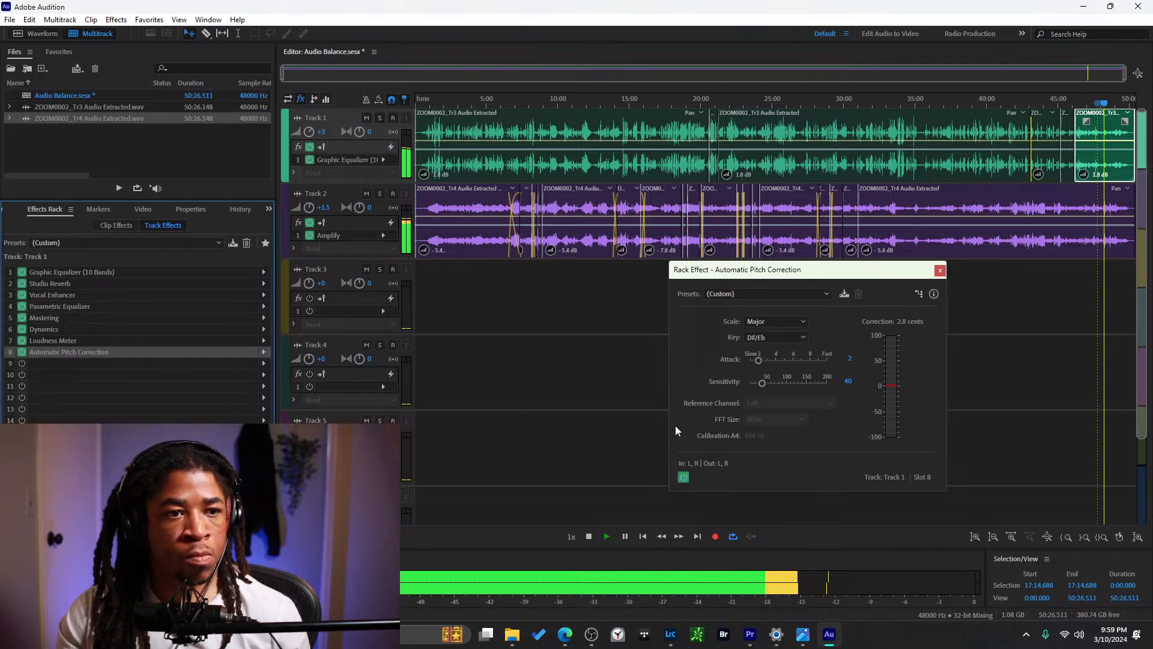
left_click(684, 477)
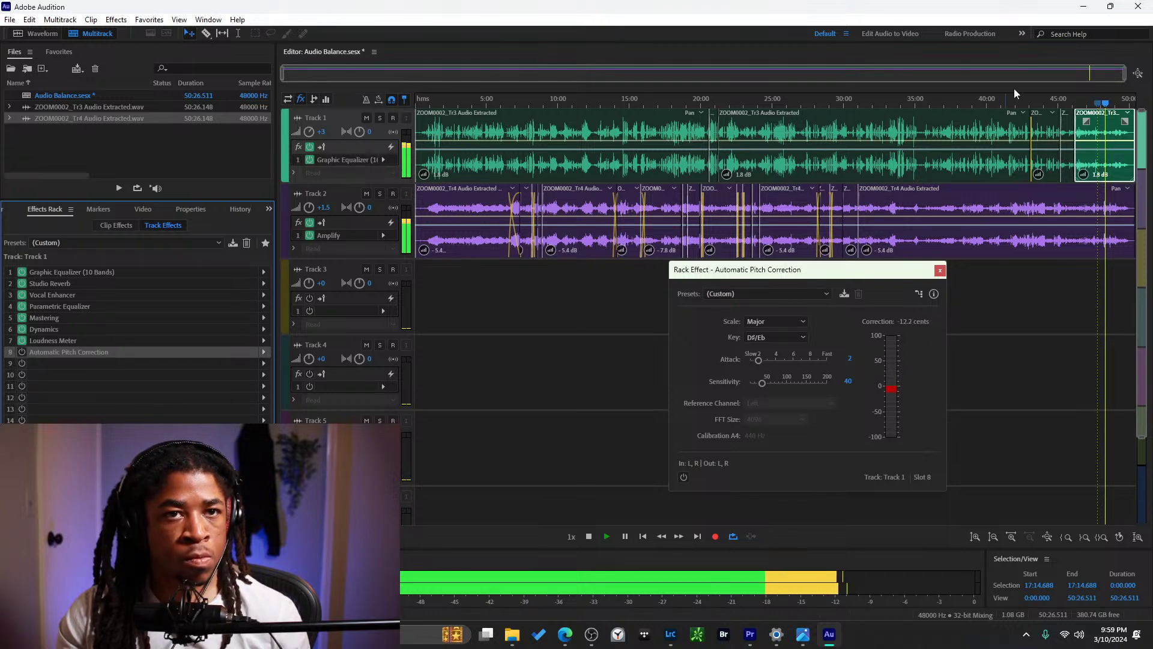
Listen to the mix at about 47 and 37 minutes, and compare the latter passage with Track 1's pitch correction turned on.
left_click(1086, 102)
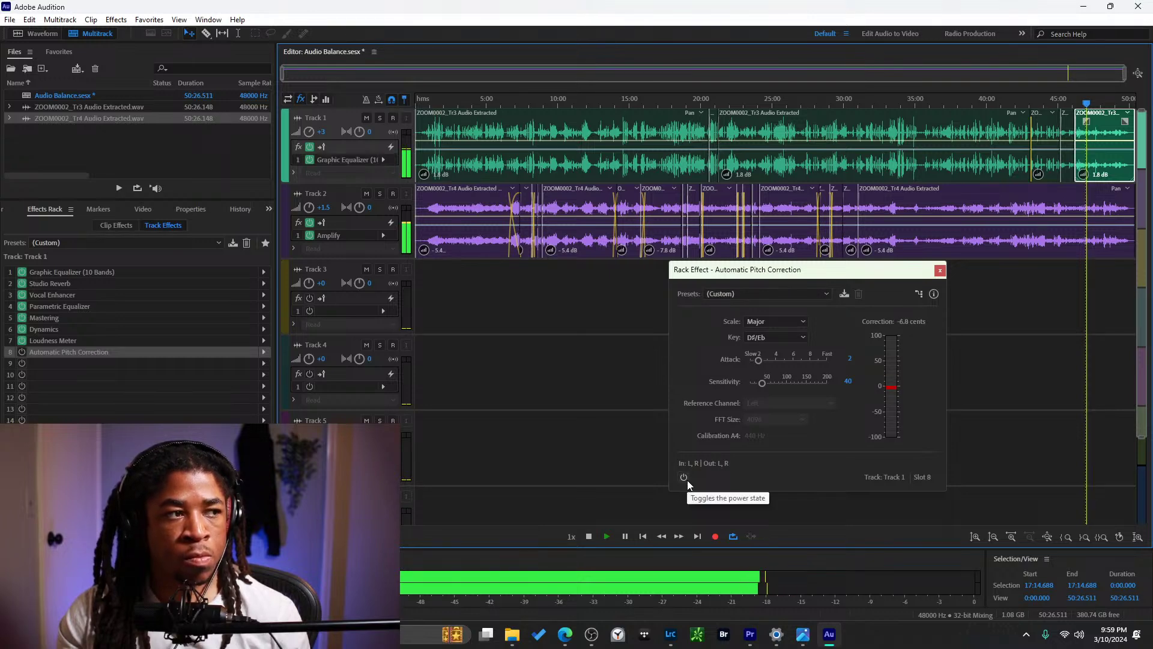
left_click(923, 104)
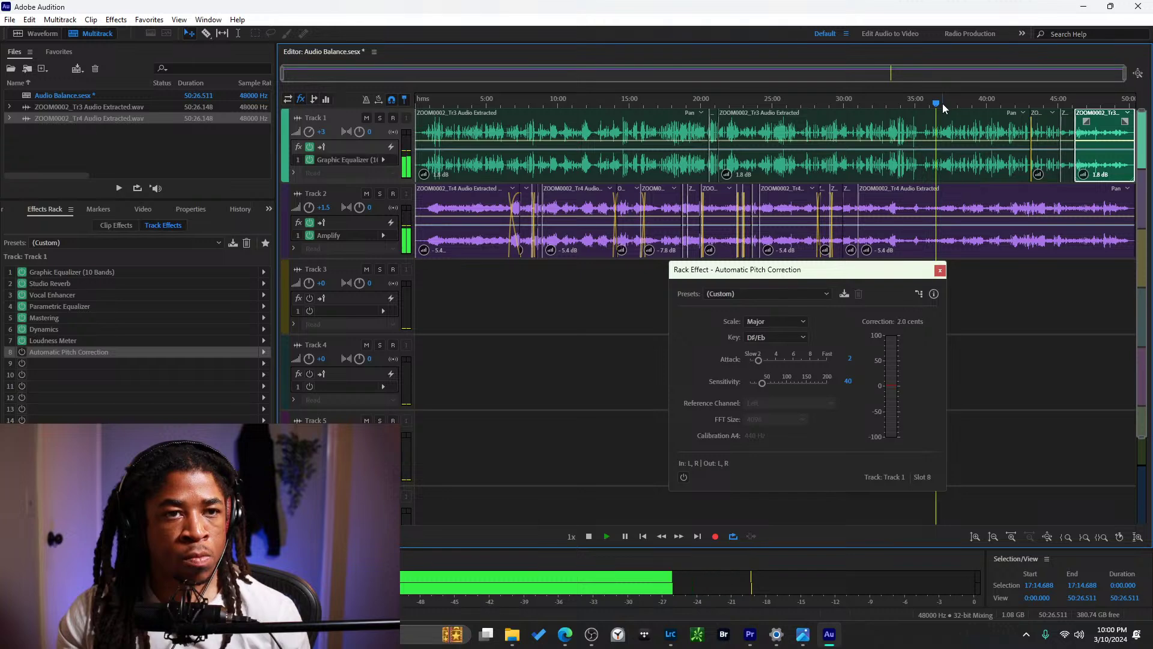
left_click(950, 104)
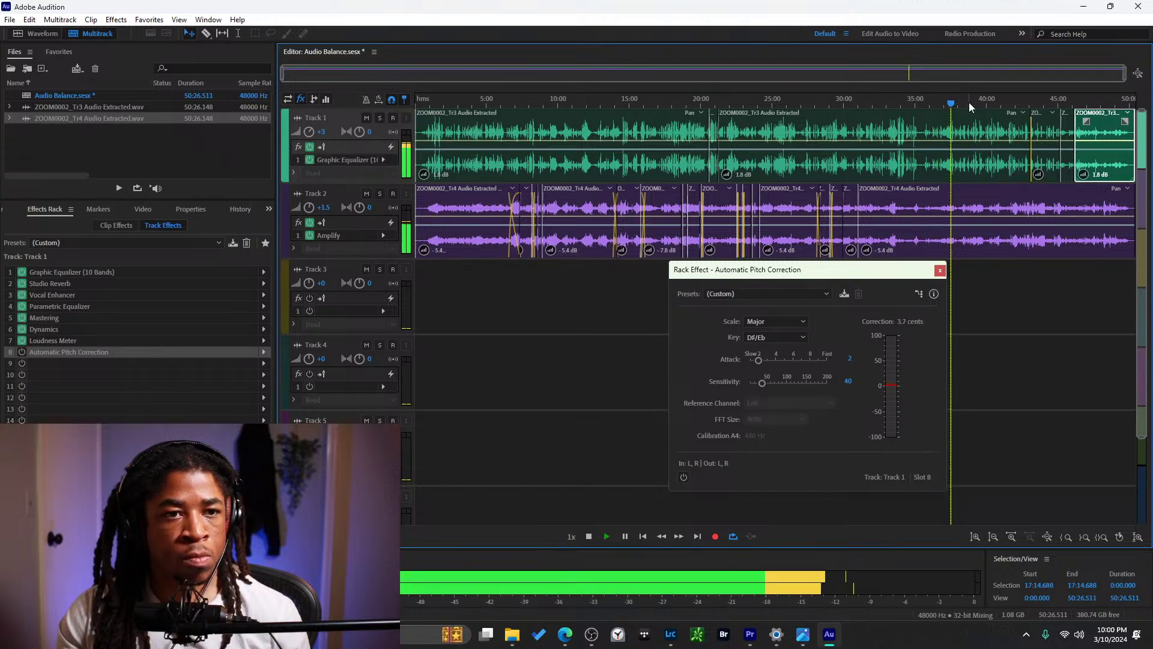
left_click(683, 477)
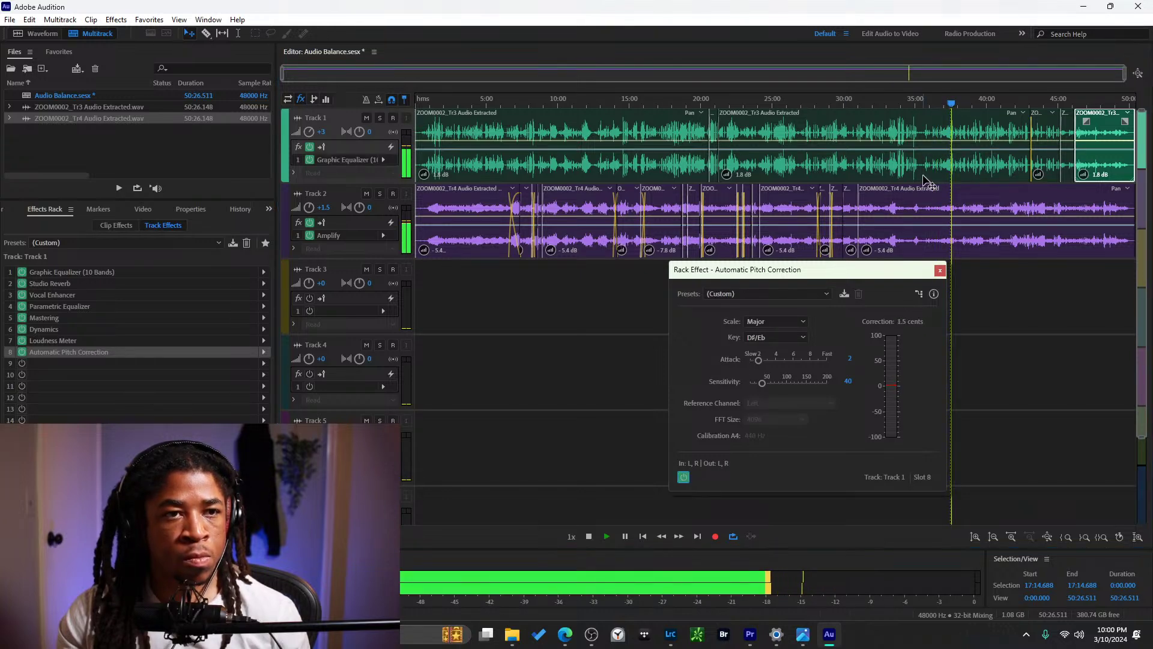
left_click_drag(951, 106, 948, 105)
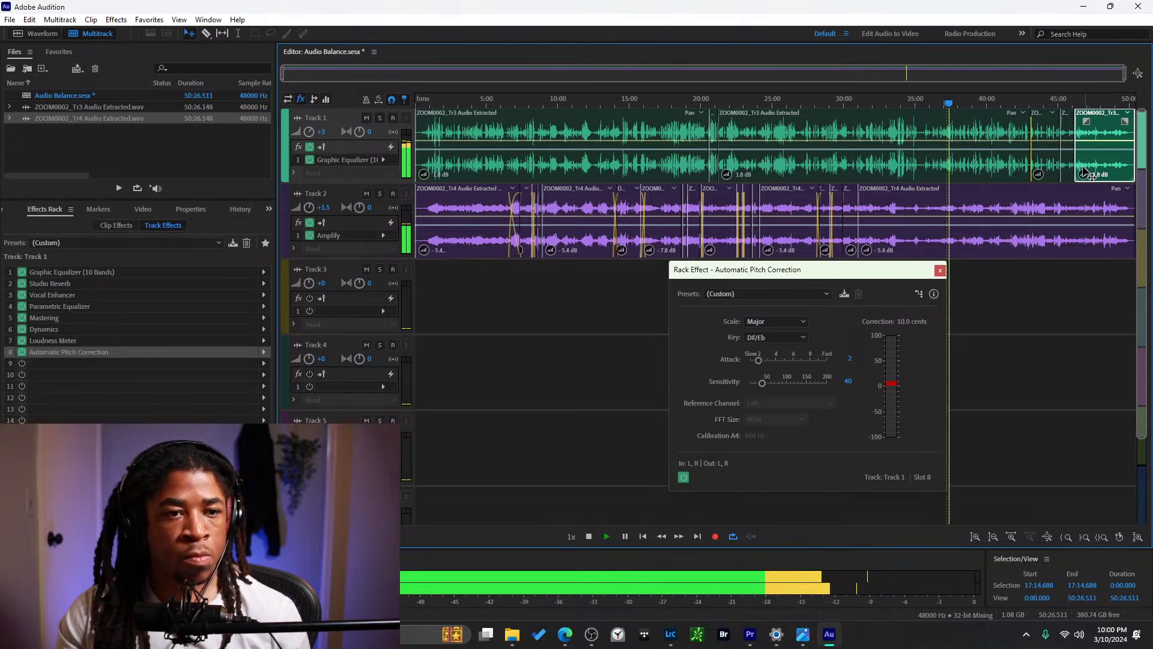
From about 48 minutes, lower Track 1's pitch correction sensitivity to 10 and attack to 1, and compare with the effect bypassed.
left_click(1102, 103)
mouse_move(762, 385)
left_mouse_down()
mouse_move(830, 387)
mouse_move(748, 388)
left_mouse_up()
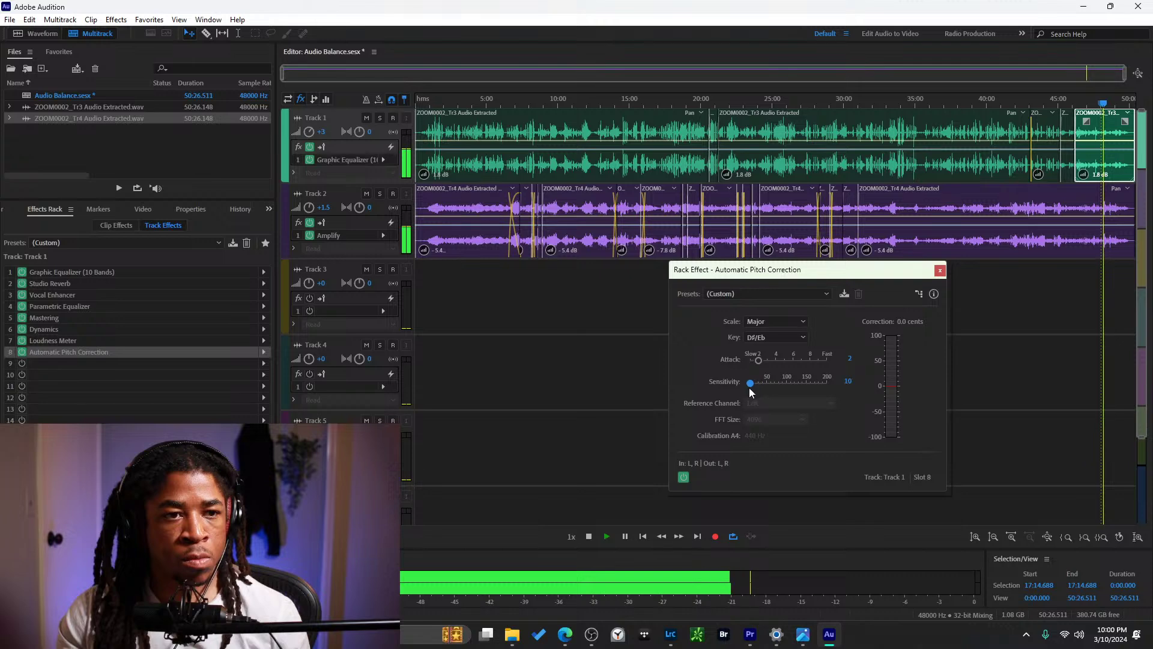
left_click_drag(760, 361, 752, 361)
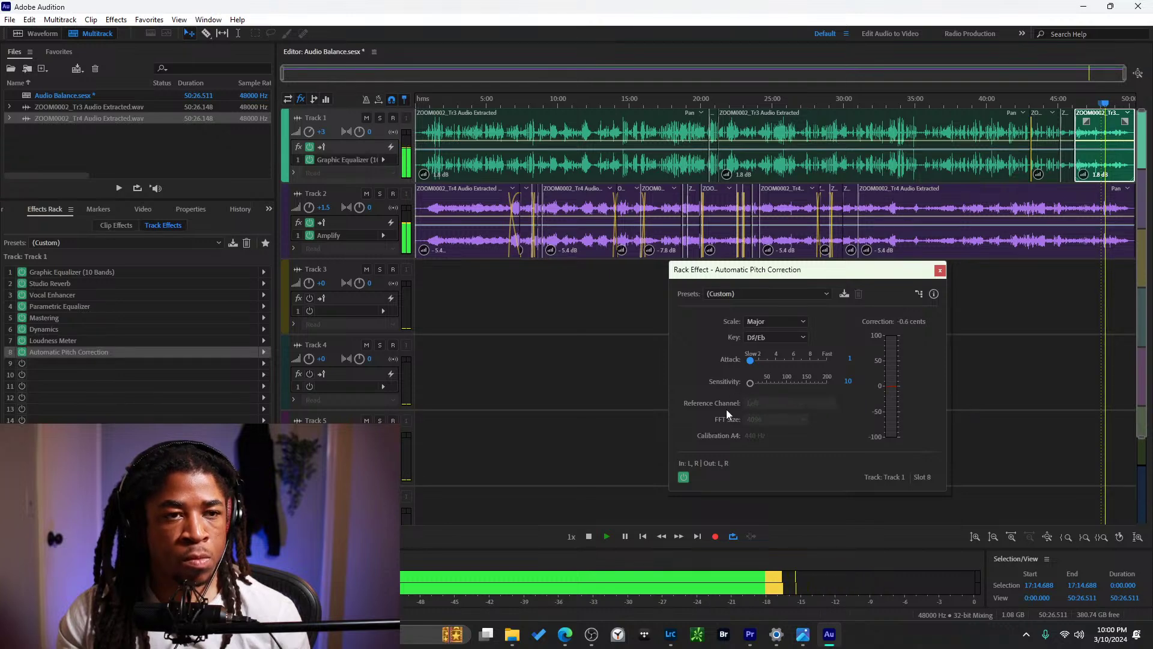
left_click(684, 477)
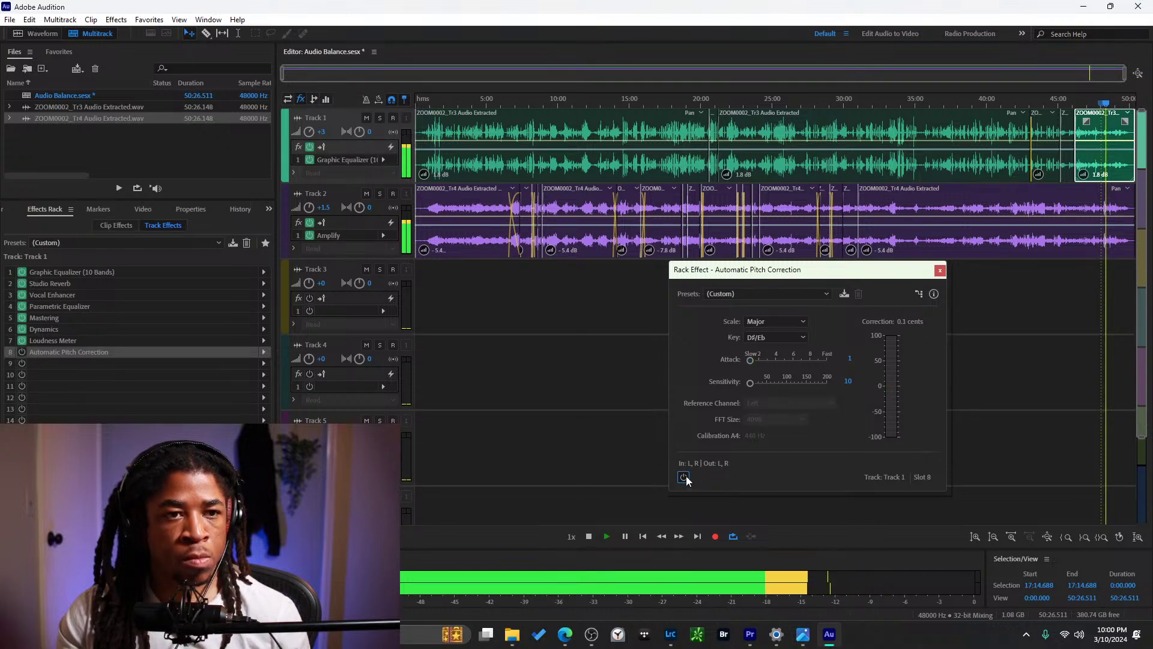
Raise the pitch correction attack to 9, compare it bypassed and enabled, and set the sensitivity to 13.
left_click_drag(758, 359, 796, 361)
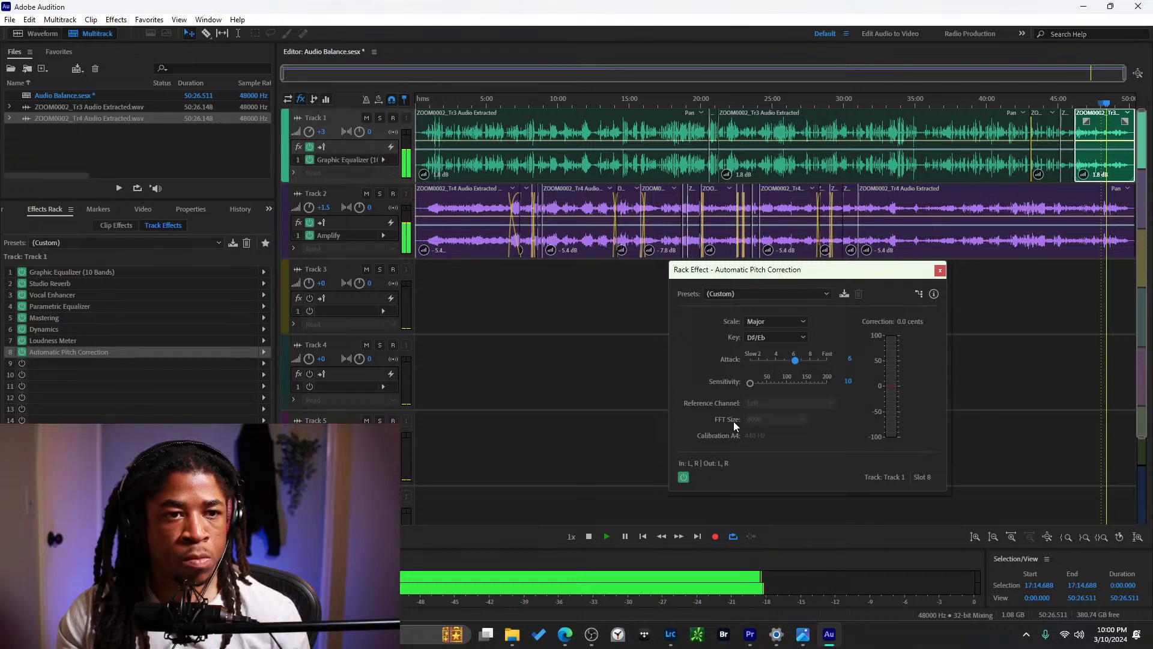
left_click_drag(797, 360, 816, 360)
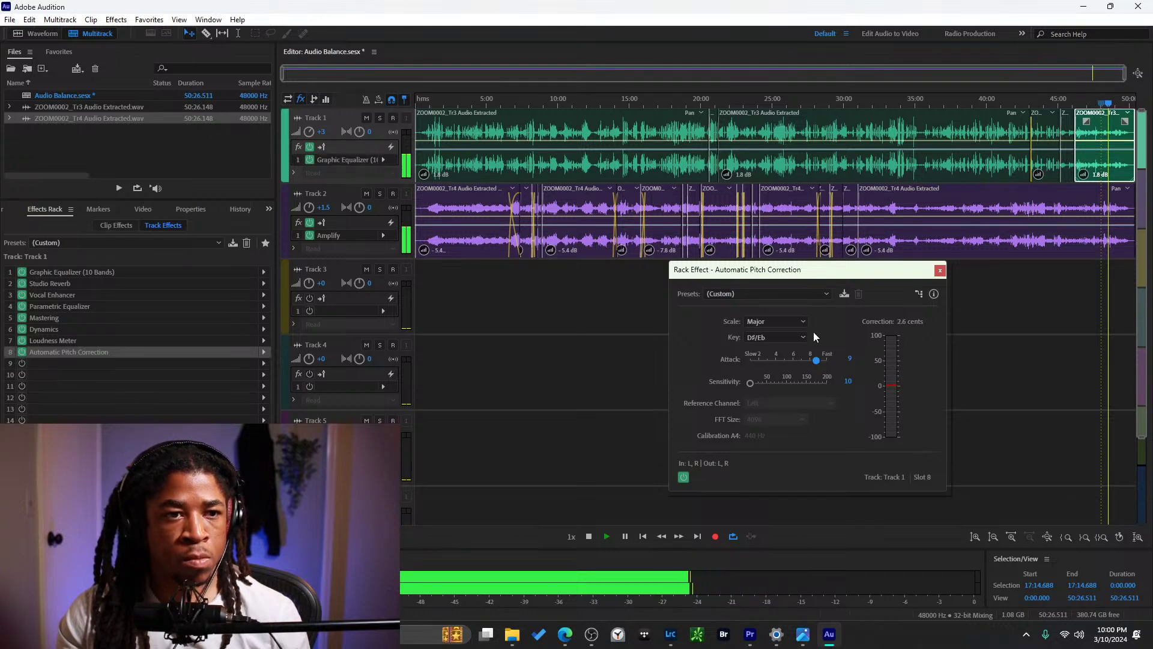
left_click_drag(751, 384, 755, 384)
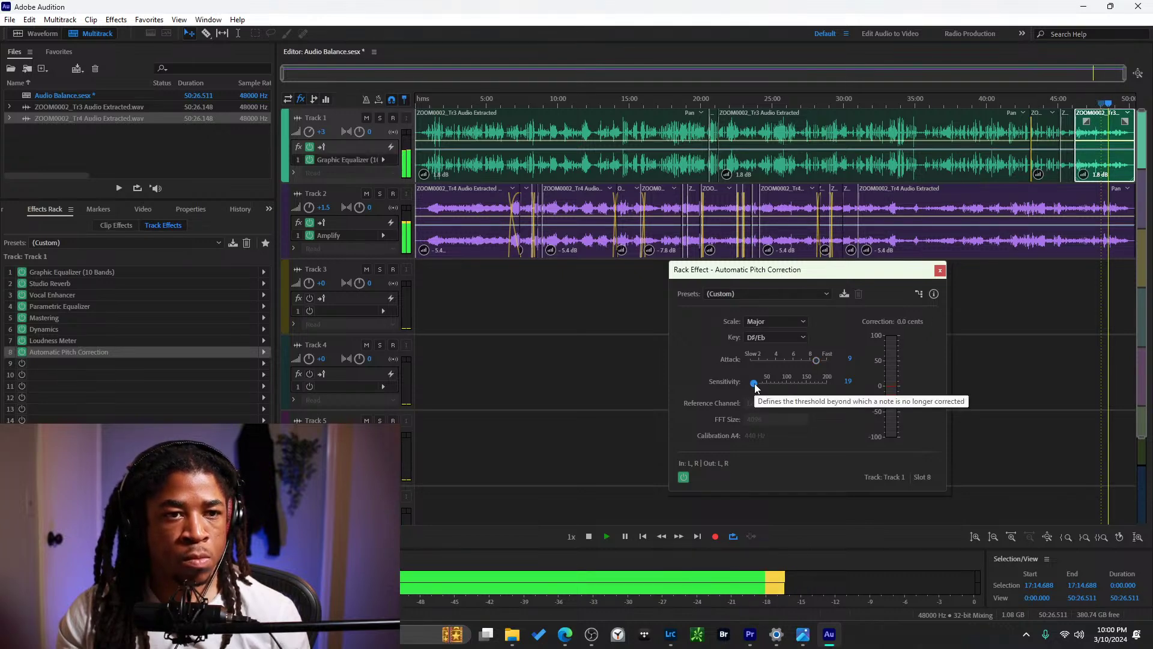
left_click(683, 478)
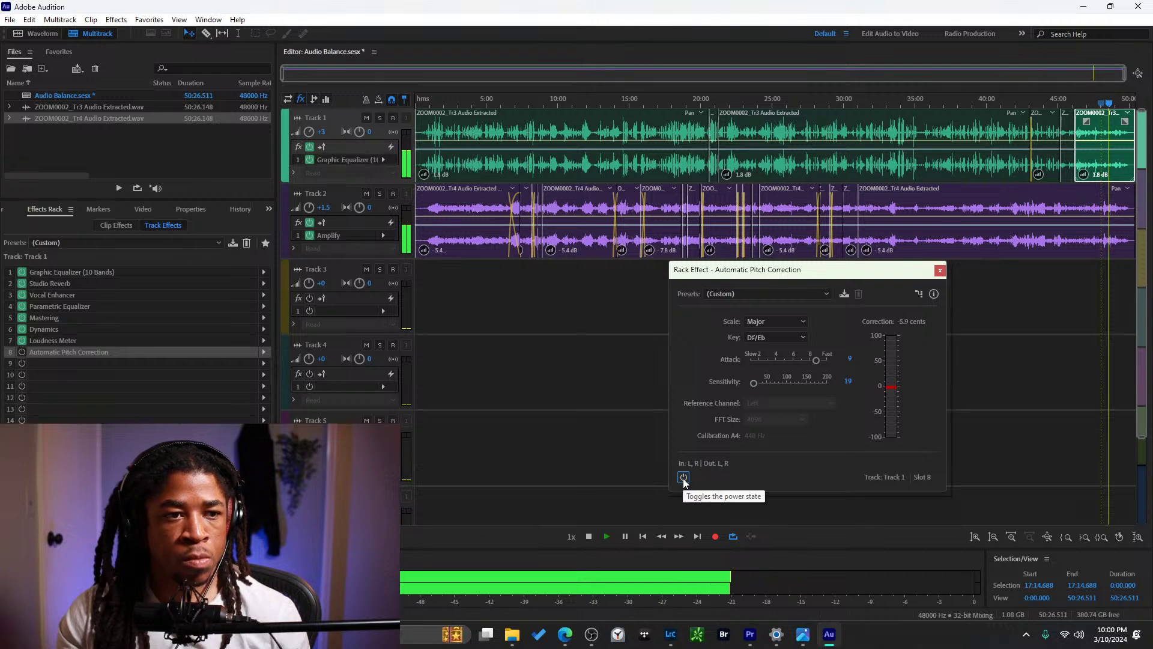
left_click(683, 478)
left_click_drag(754, 383, 749, 383)
Listen to the pitch-corrected mix at several earlier points, from about 39 minutes back to about 18 minutes.
left_click(969, 103)
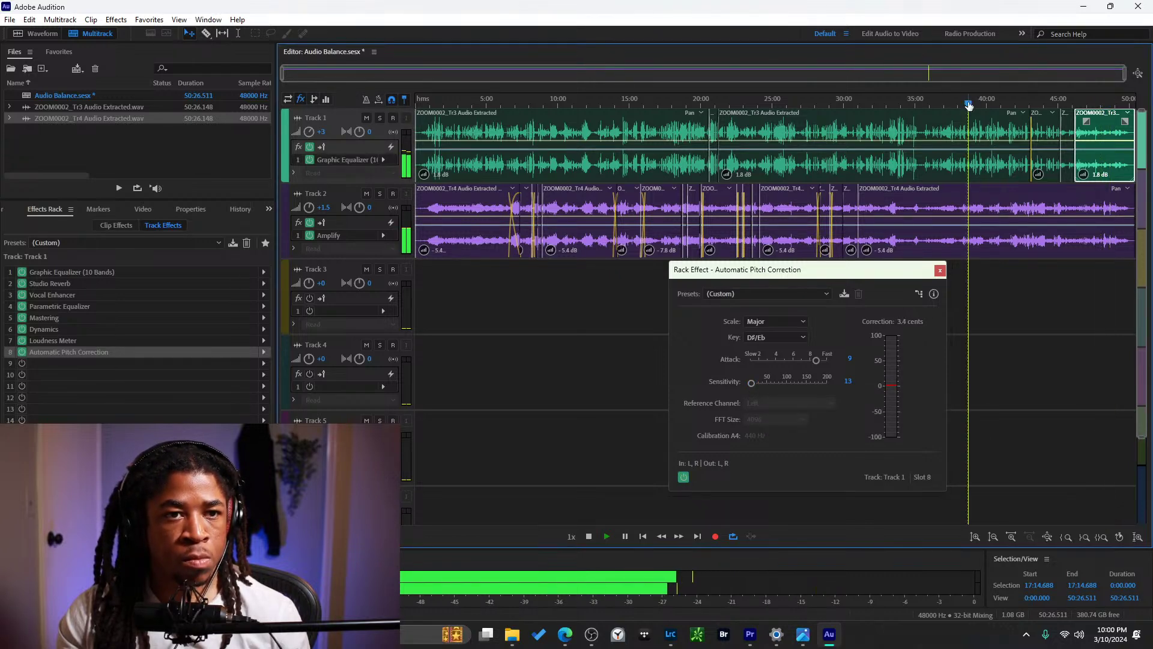
left_click(866, 103)
left_click(815, 100)
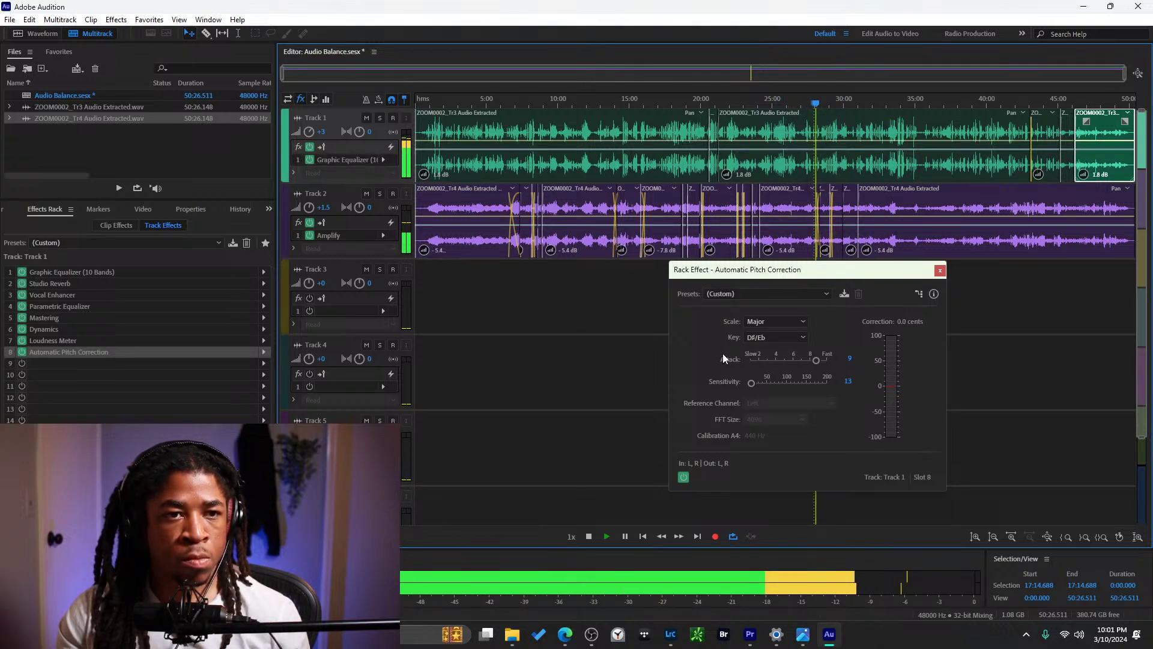
left_click(780, 104)
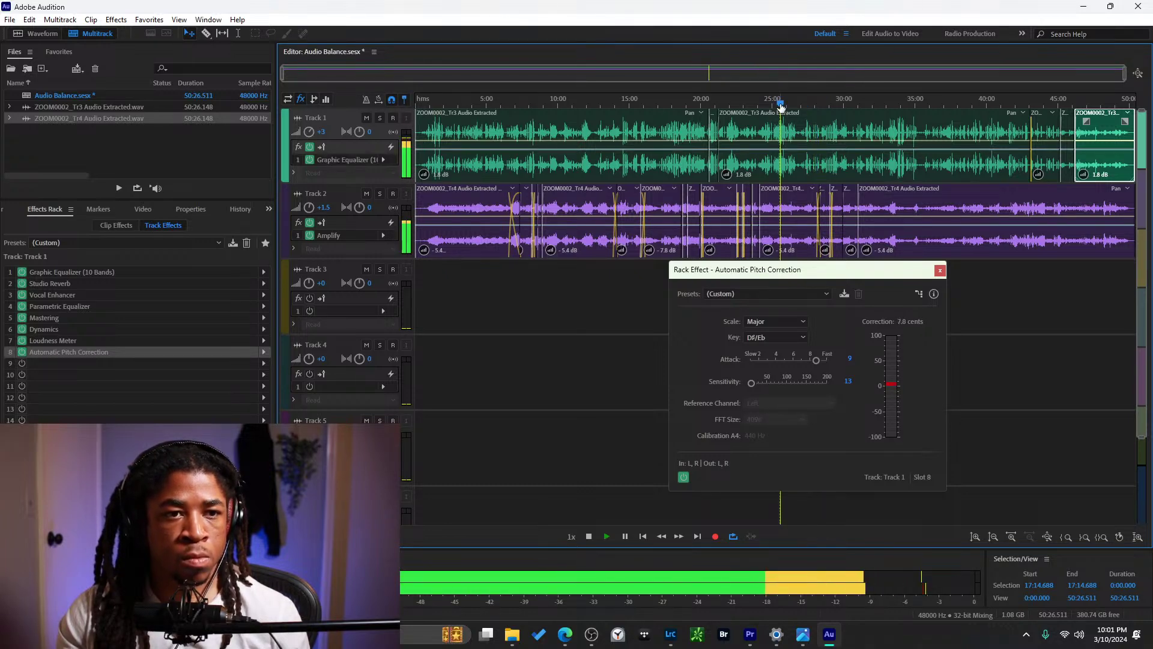
left_click(681, 102)
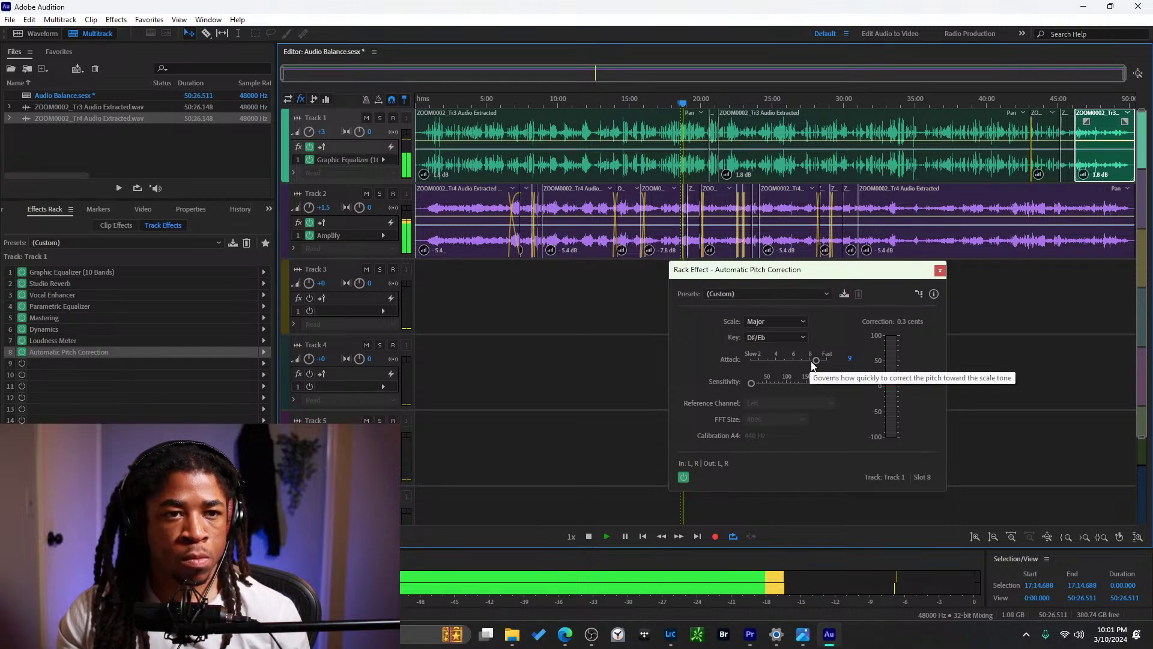
Set the pitch correction attack to 3 and sensitivity to 72, and replay the passage around 18:46 before stopping playback.
left_click_drag(816, 360, 765, 360)
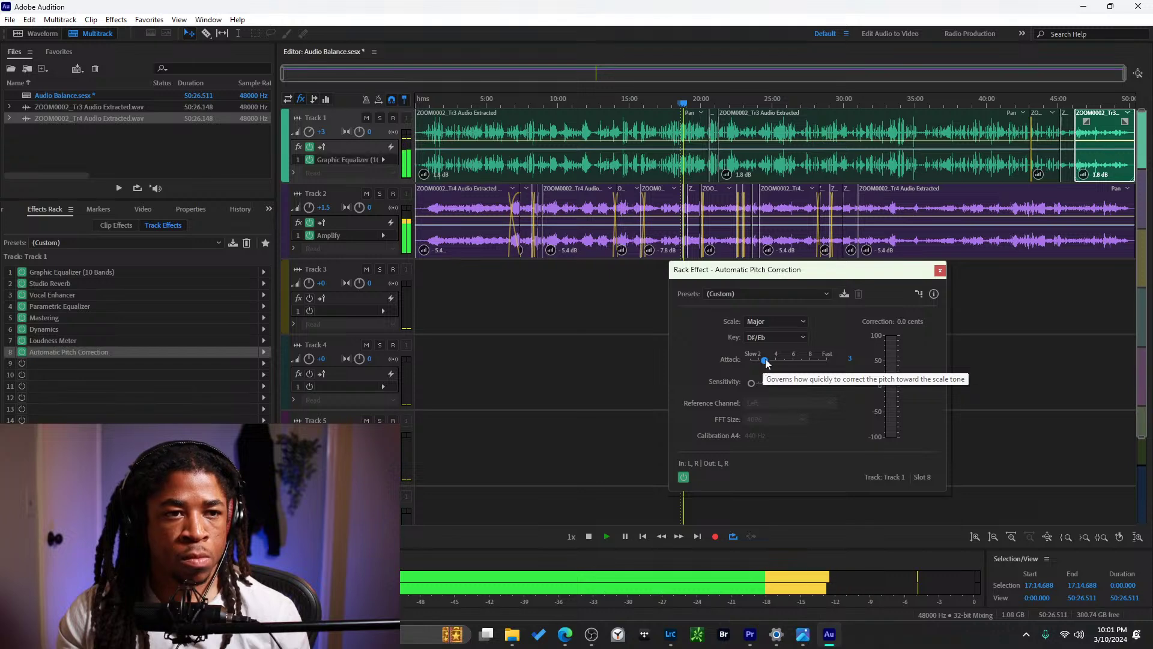
mouse_move(752, 382)
left_mouse_down()
mouse_move(768, 383)
mouse_move(759, 388)
left_mouse_up()
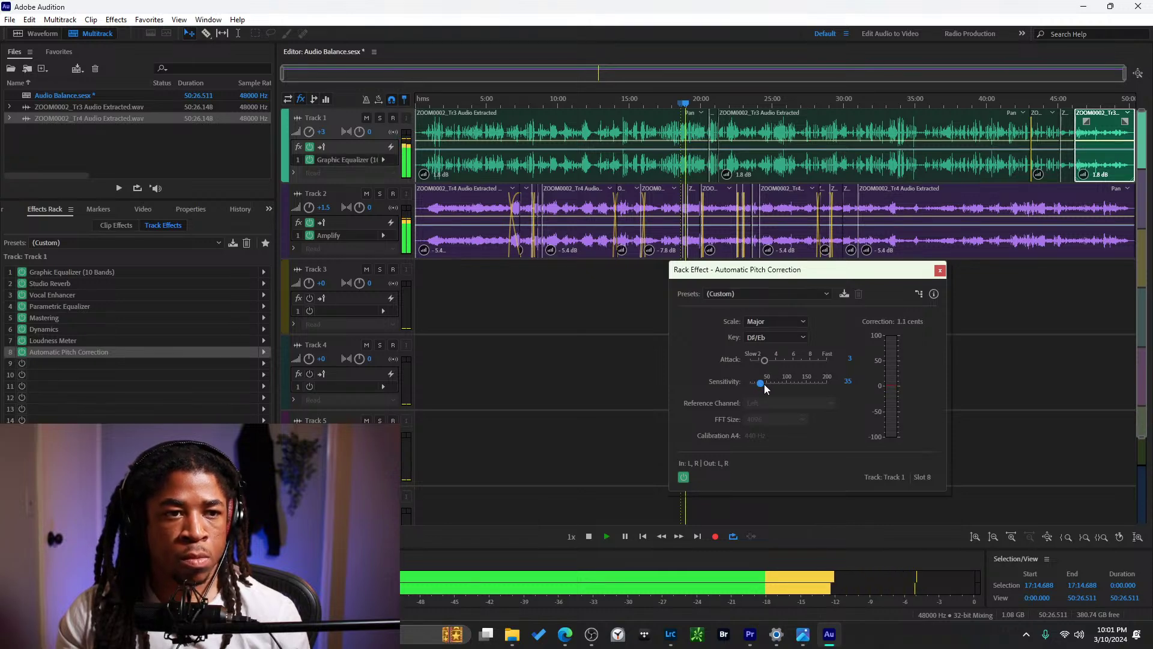
left_click_drag(766, 389, 785, 386)
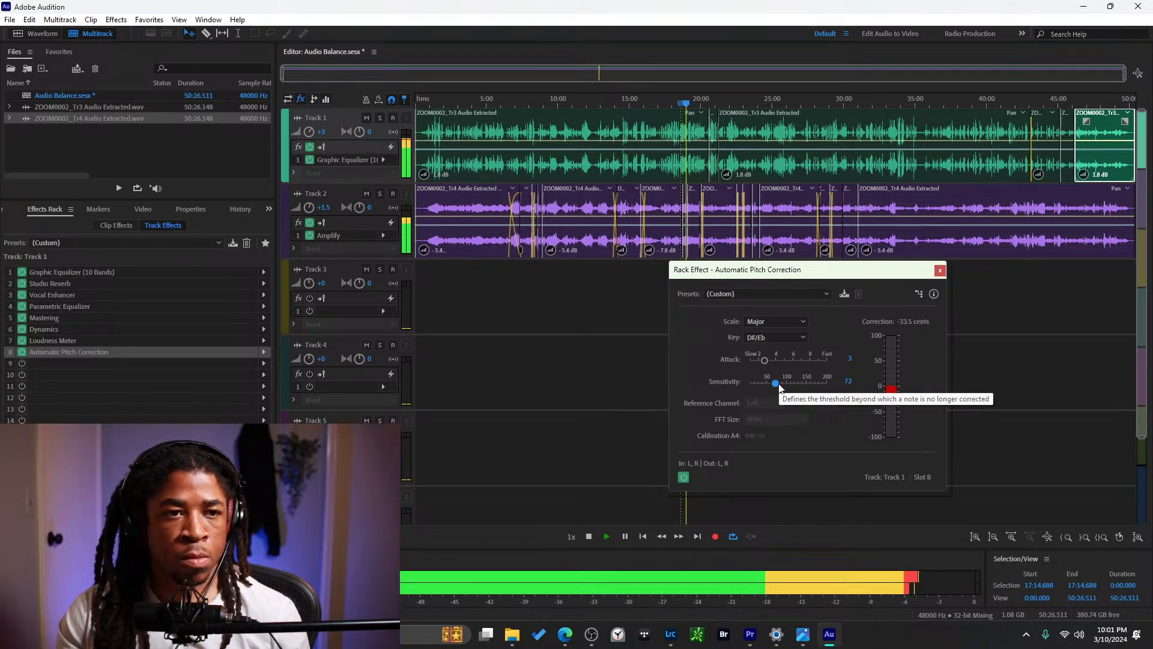
left_click(683, 103)
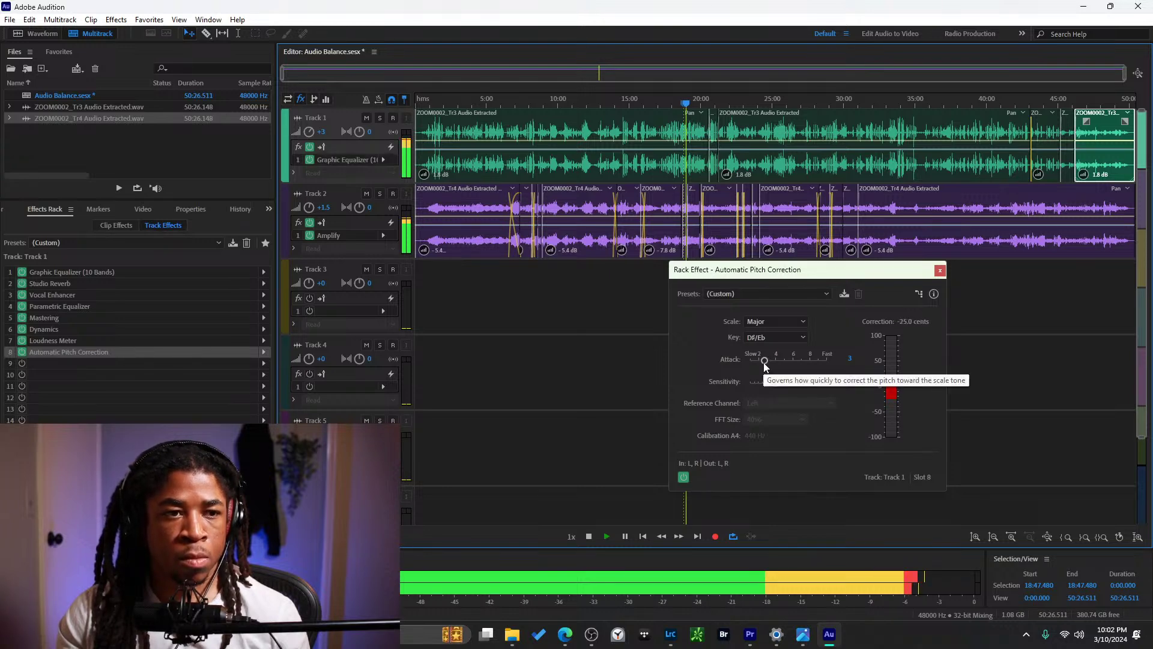
scroll(683, 106, "up", 4)
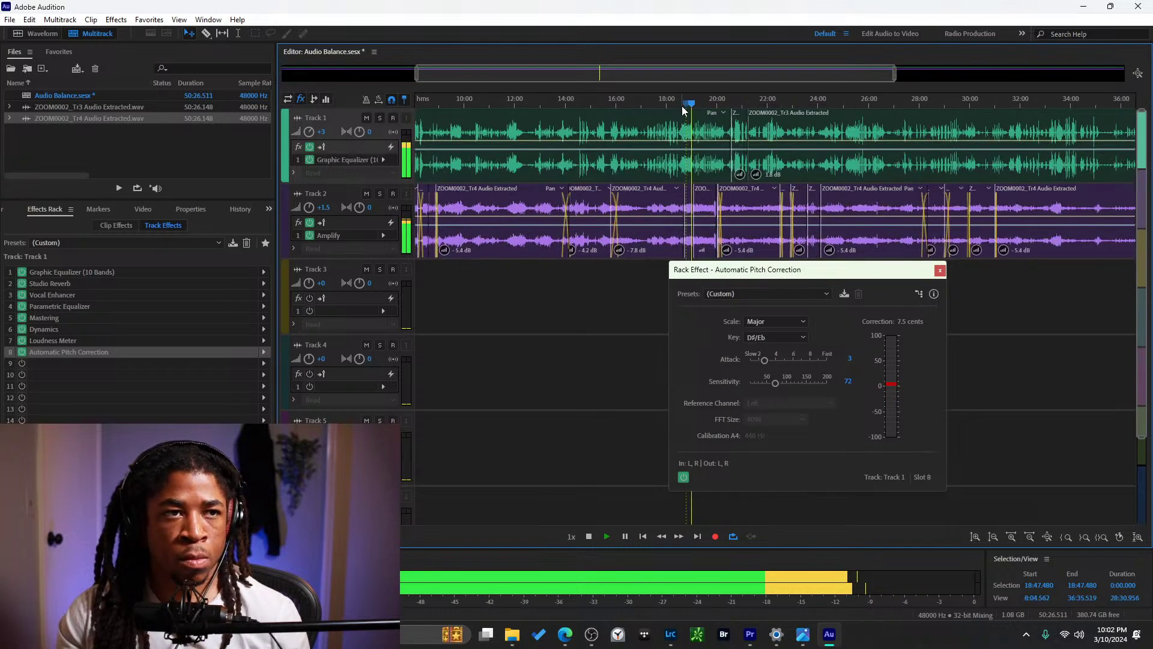
left_click(689, 100)
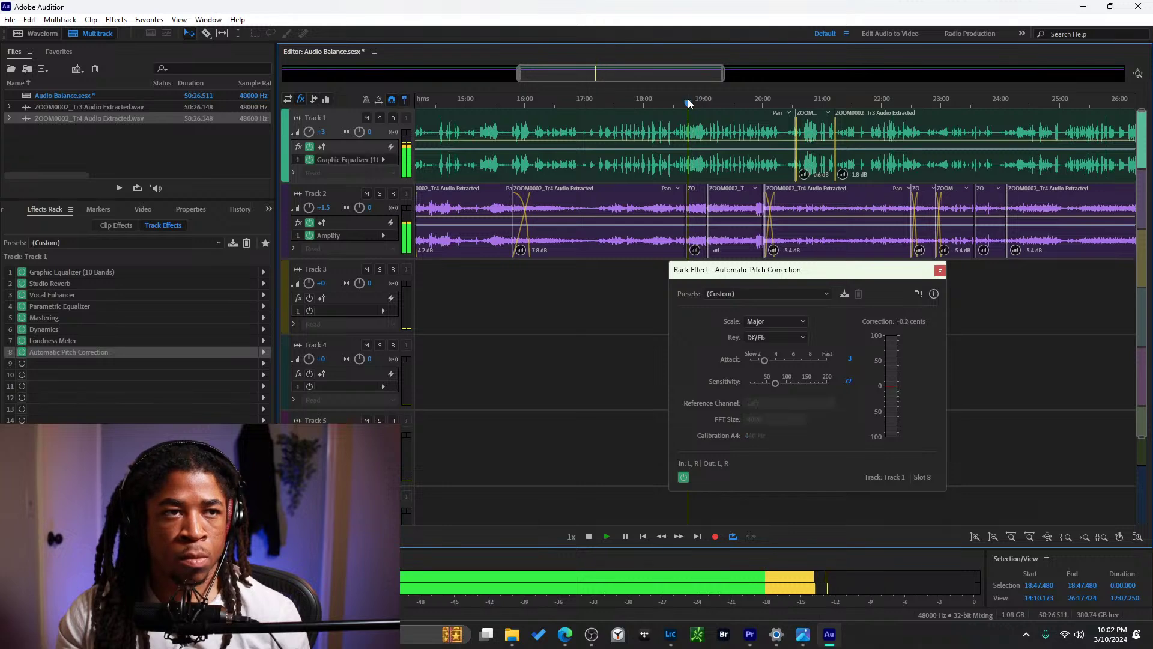
key("space")
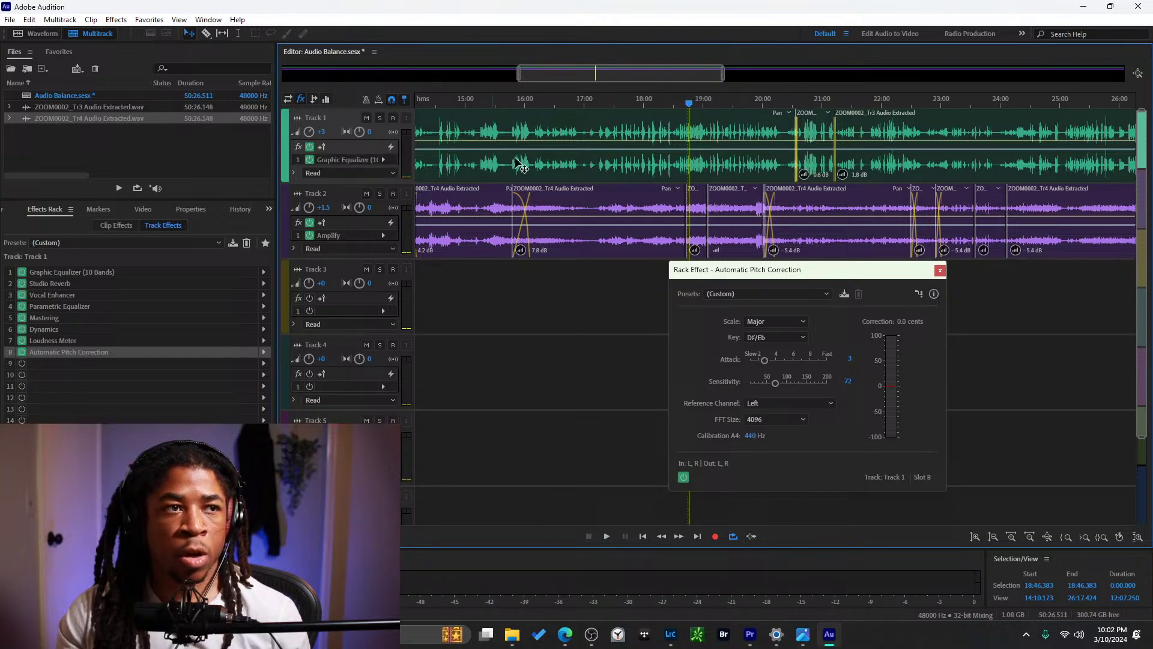
Remove the Automatic Pitch Correction effect from slot 8 of Track 1's track effects.
left_click(650, 125)
left_click(84, 359)
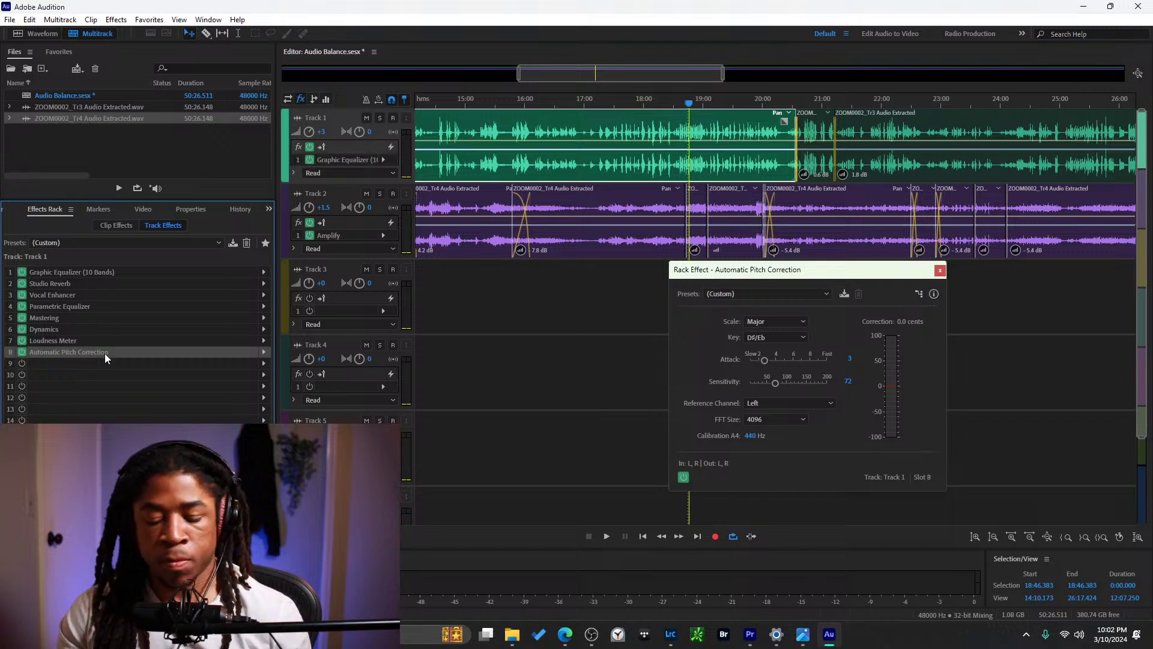
key("Delete")
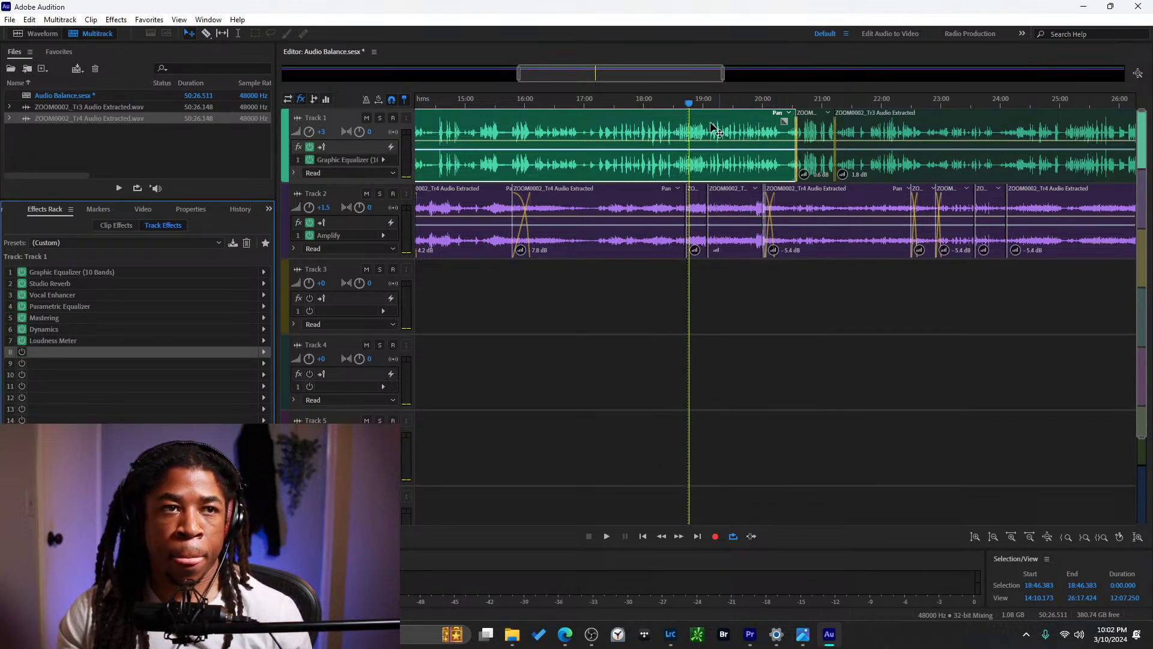
Listen to the uncorrected passage around 18:43 to 18:55 and split Track 1's clip at about 18:51.
left_click(673, 103)
key("space")
left_click(662, 104)
left_click(686, 104)
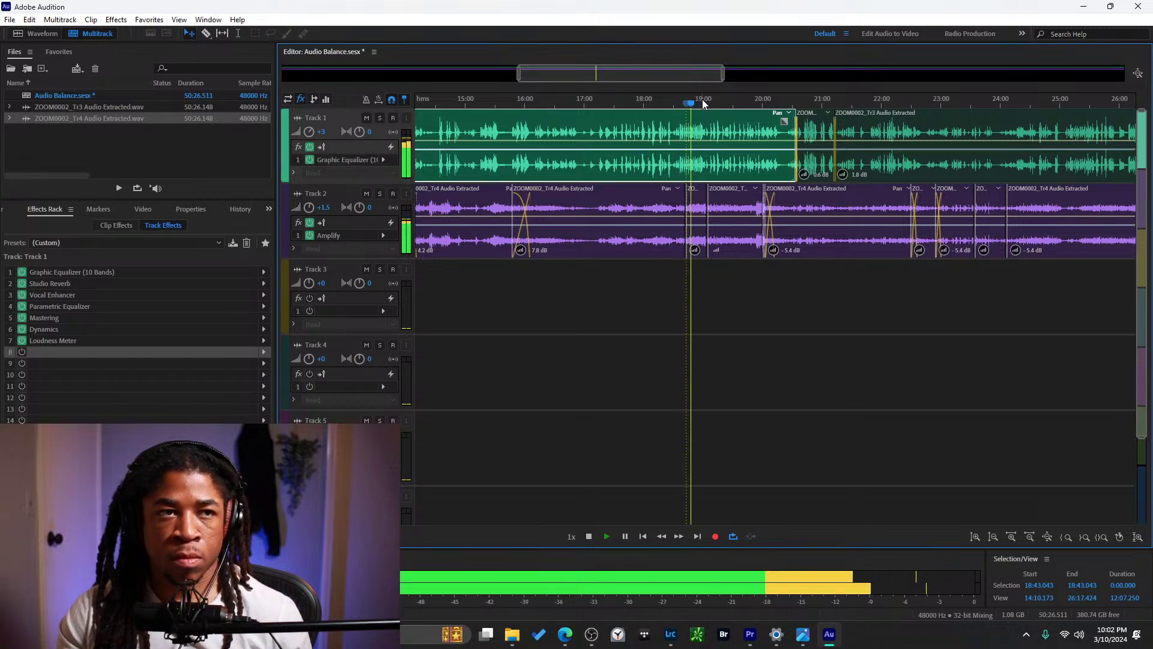
scroll(703, 105, "up", 2)
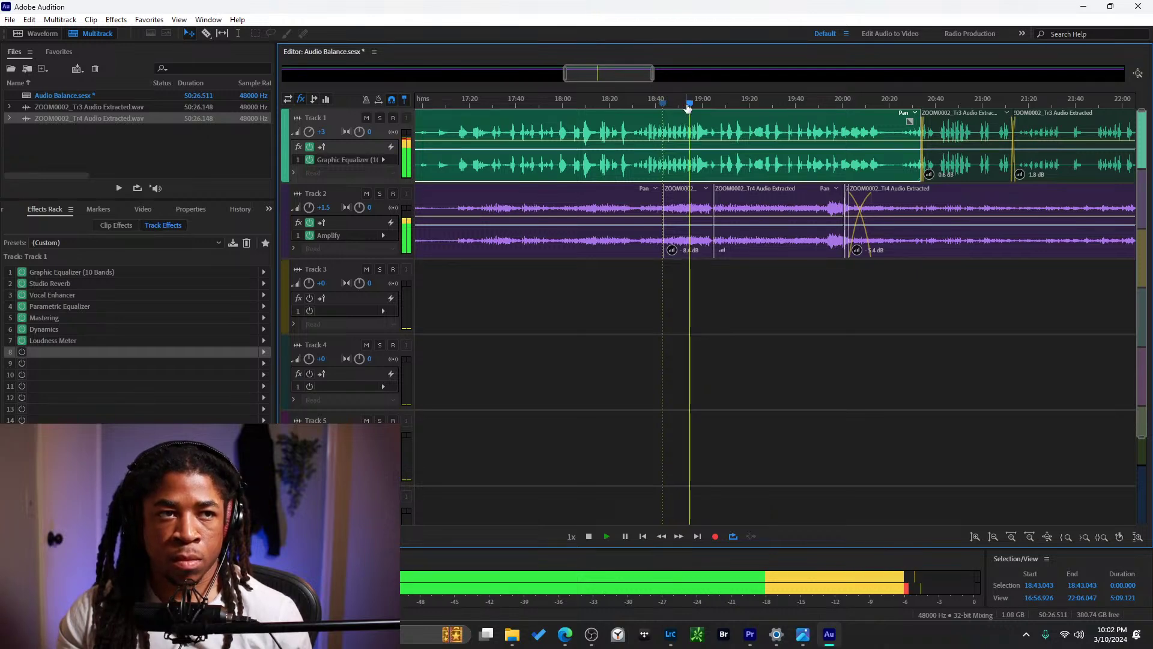
key("space")
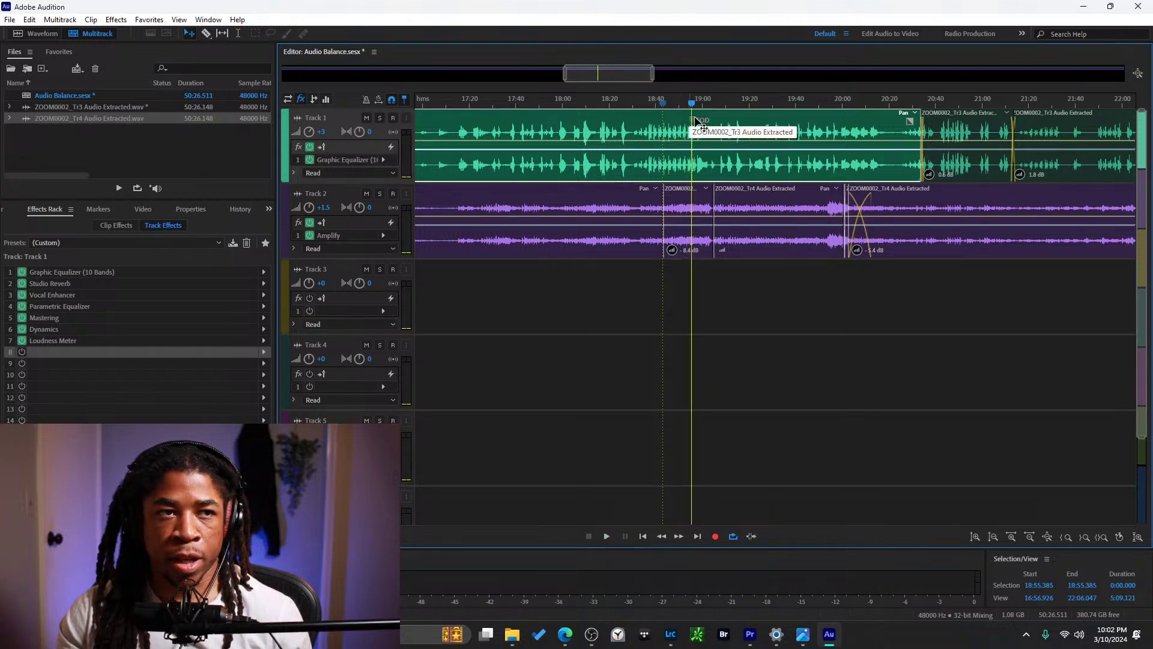
key("r")
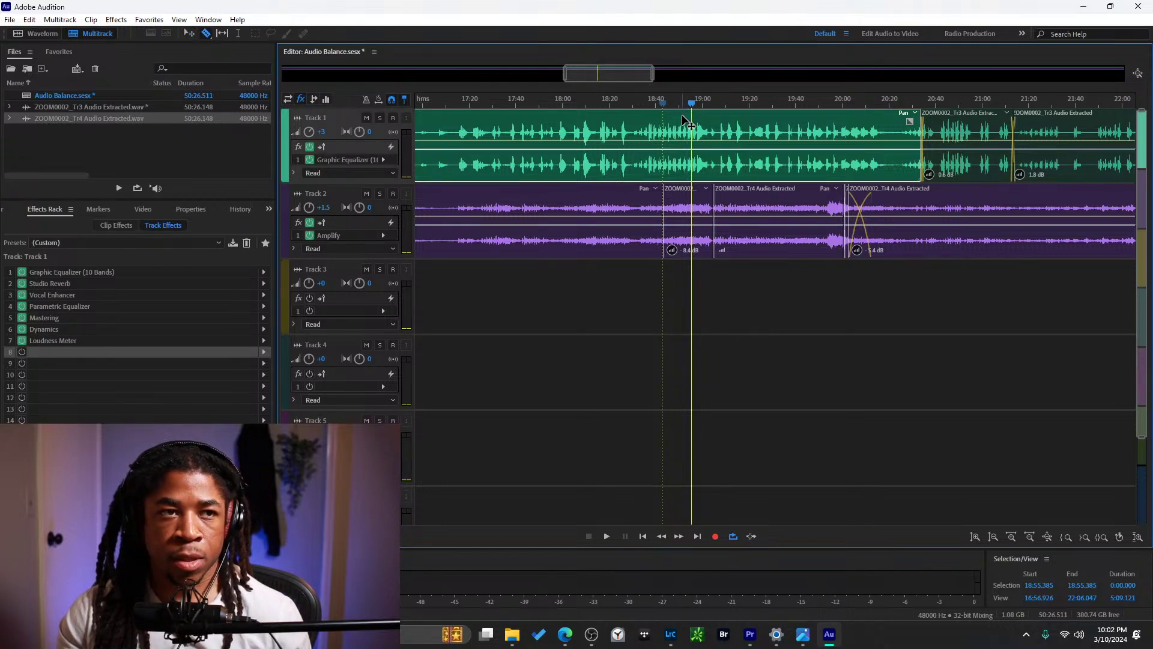
left_click(685, 120)
Play on to find the end of the passage and split Track 1's clip again at about 19:18.
key("space")
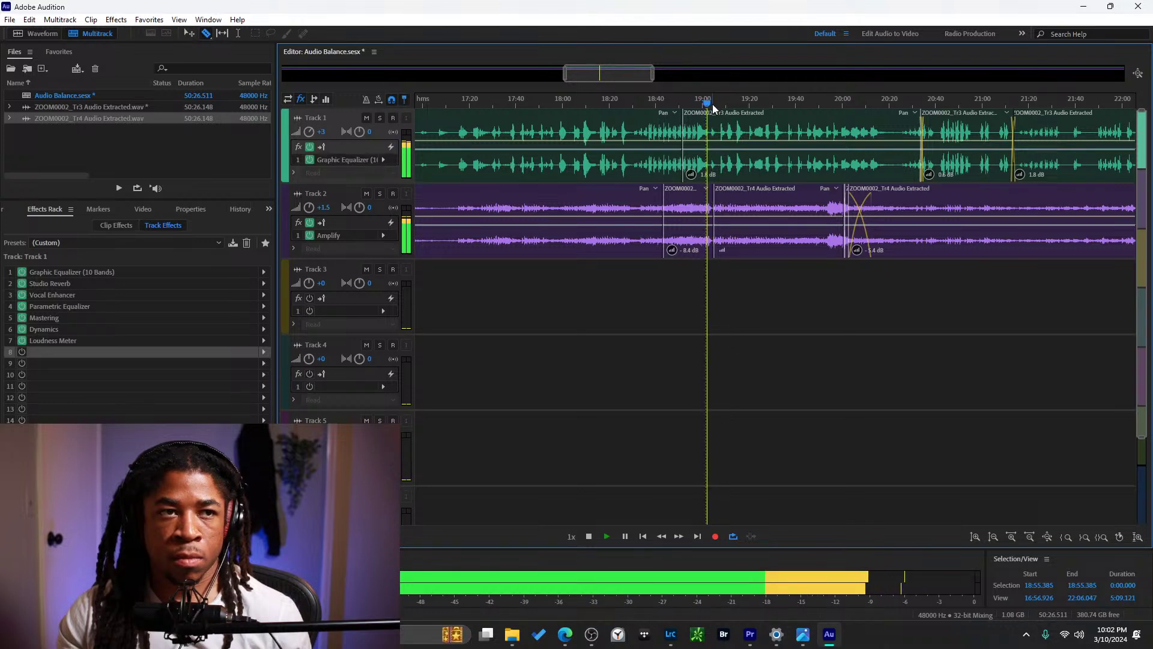
key("space")
key("space")
left_click_drag(708, 104, 726, 104)
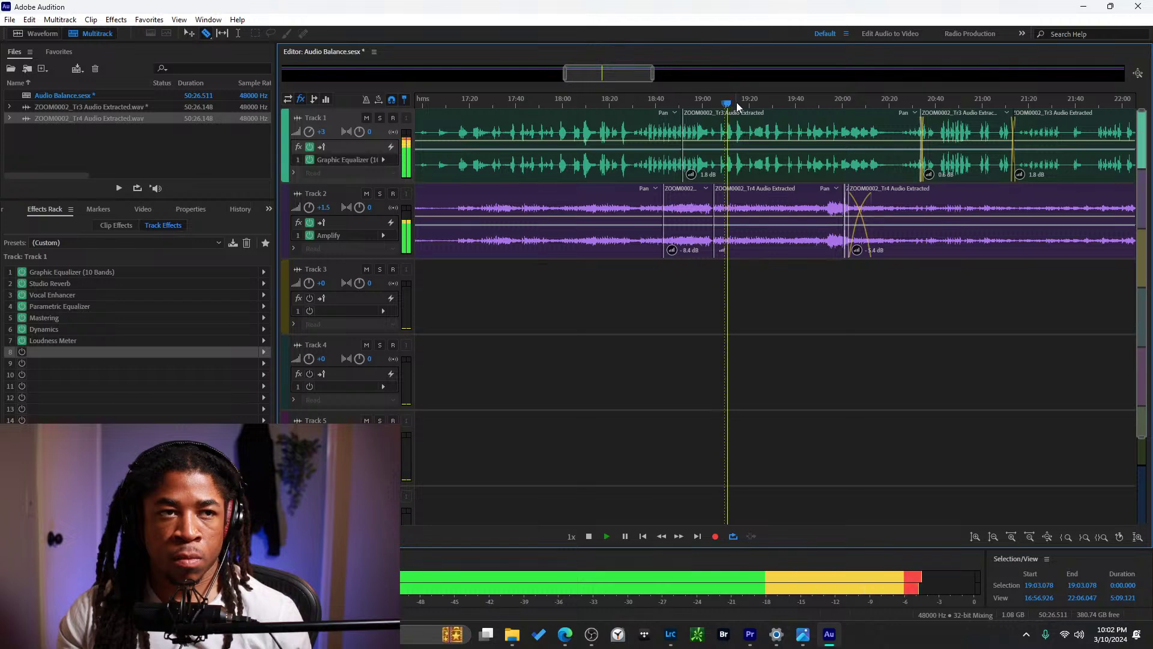
left_click(740, 105)
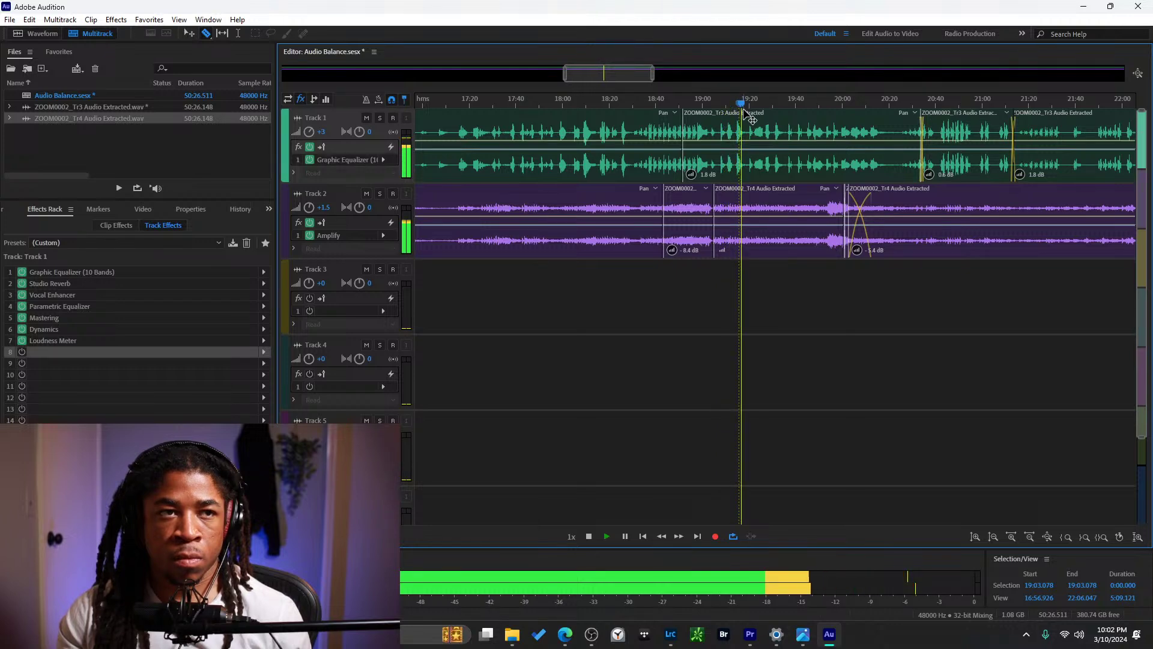
key("space")
left_click(750, 124)
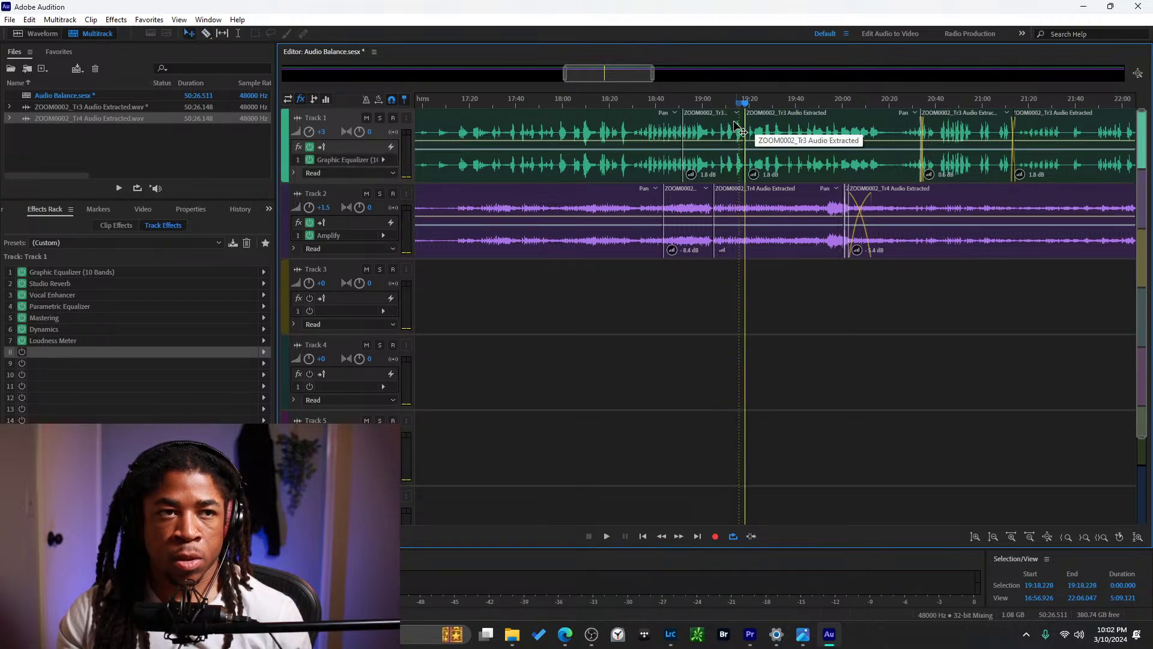
Add Automatic Pitch Correction as a clip effect in slot 1 of Track 1's isolated clip between about 18:51 and 19:18.
key("v")
left_click(737, 134)
left_click(112, 225)
left_click(263, 271)
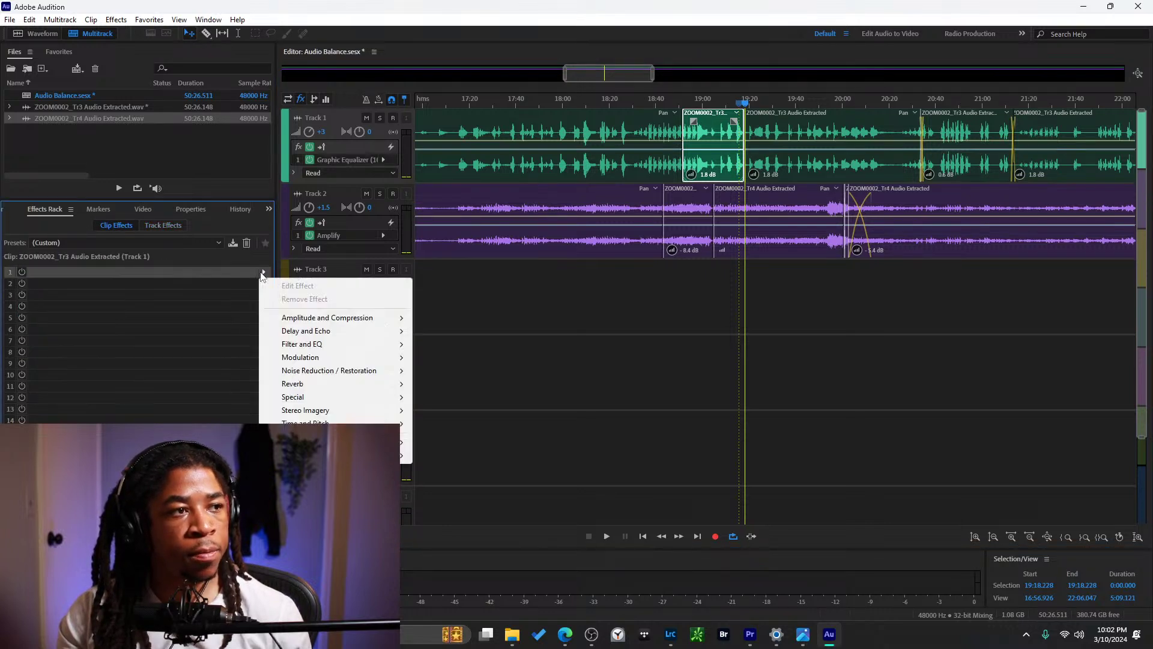
mouse_move(367, 401)
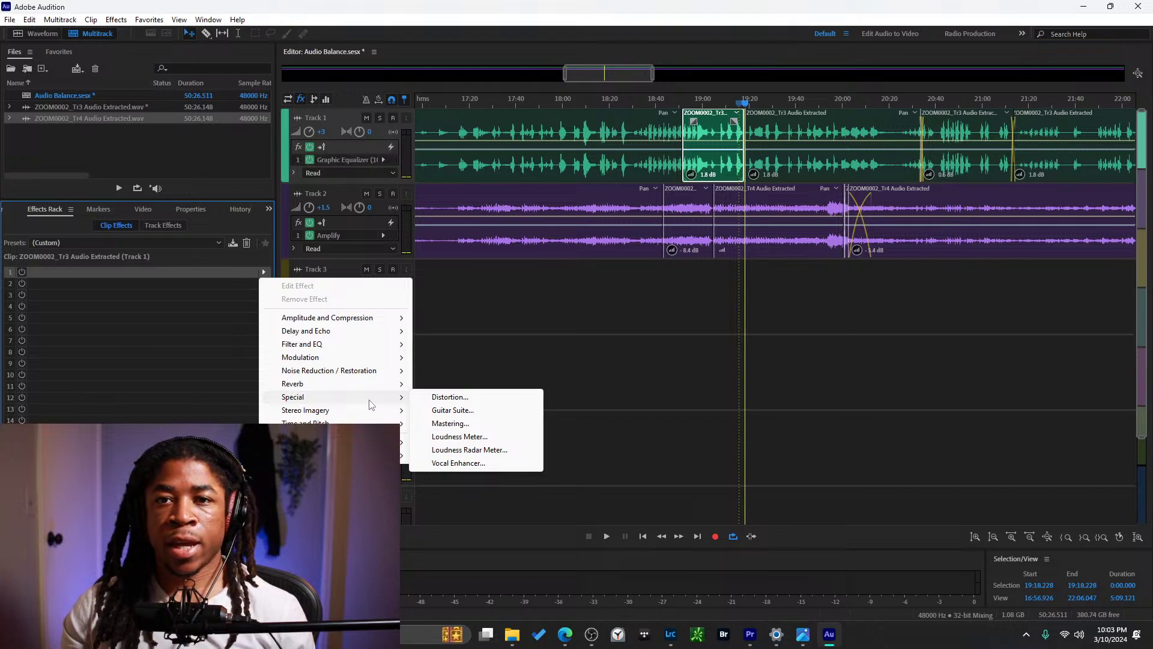
mouse_move(390, 423)
left_click(475, 424)
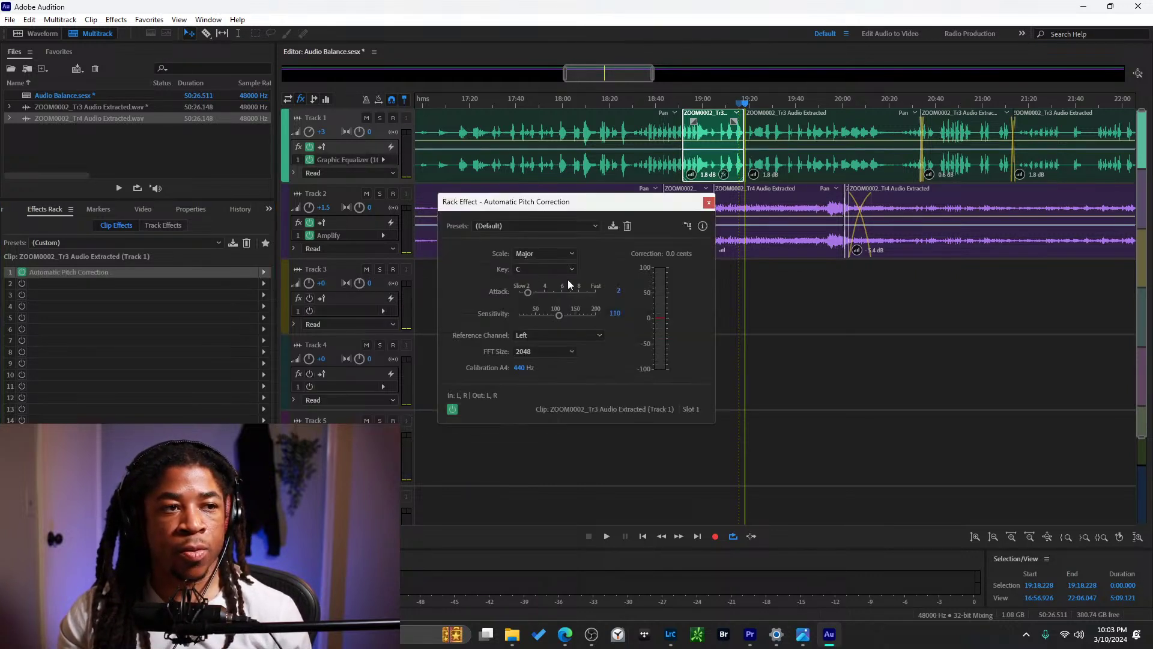
Set the clip's pitch correction key to D#/Eb and play the corrected passage from about 18:55.
left_click(558, 255)
left_click(555, 268)
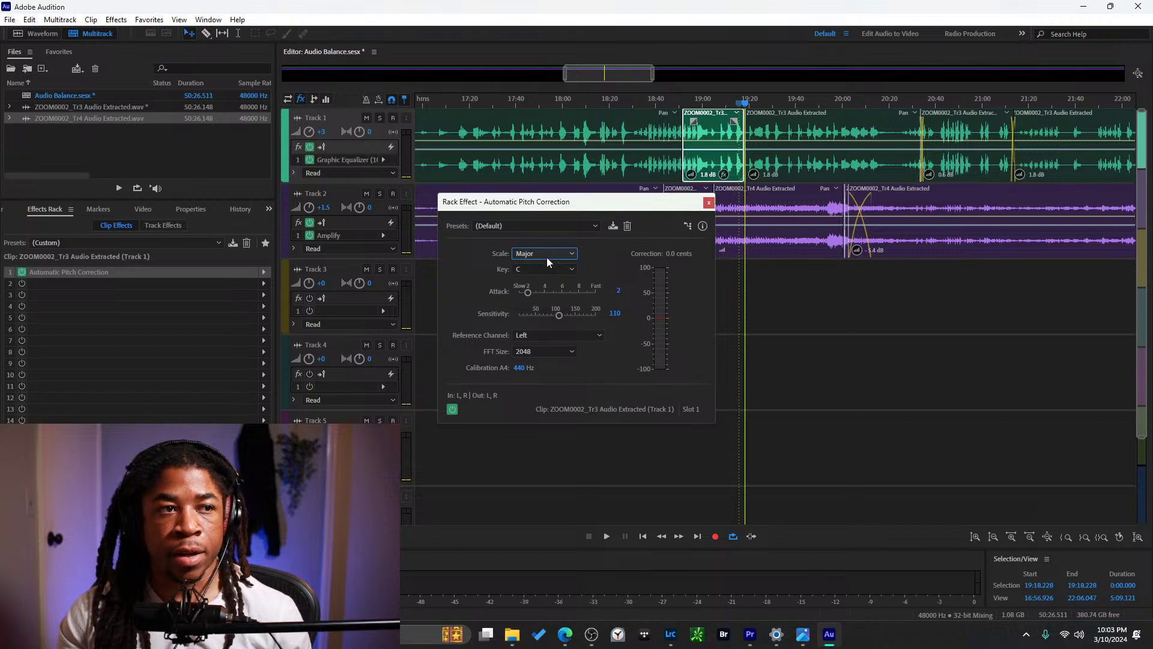
left_click(551, 270)
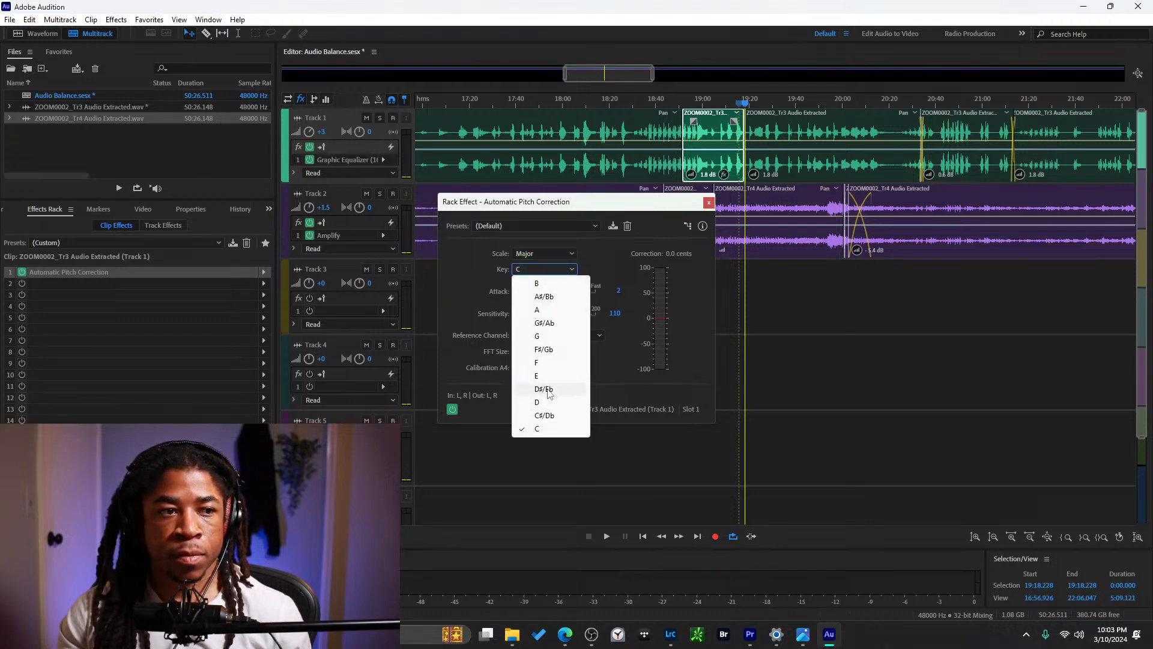
left_click(548, 390)
key("space")
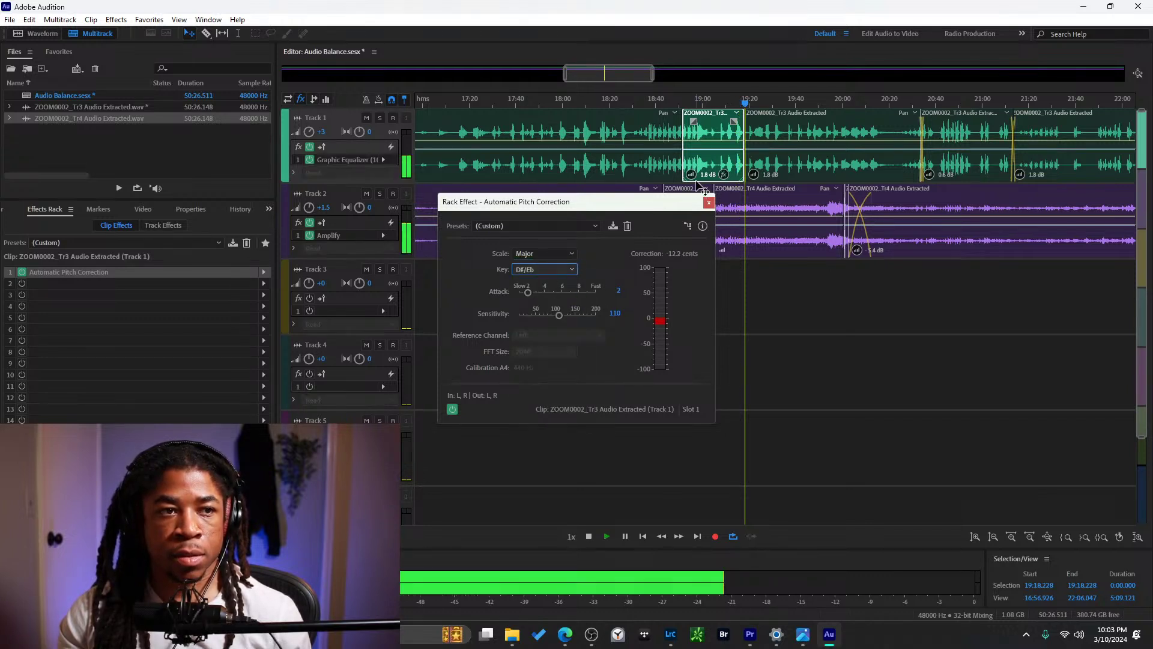
left_click(700, 102)
left_click(691, 103)
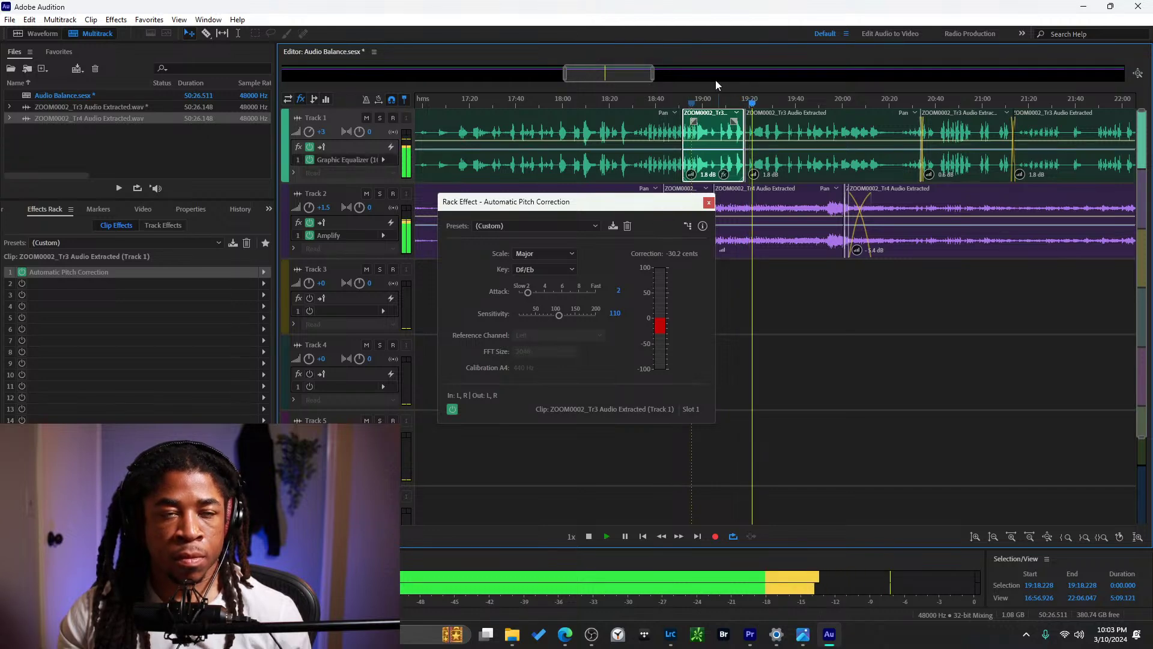
Skim ahead through the performance from about 21:24 to 22:15, listening for another off-pitch vocal passage.
left_click_drag(654, 74, 755, 75)
left_click(701, 102)
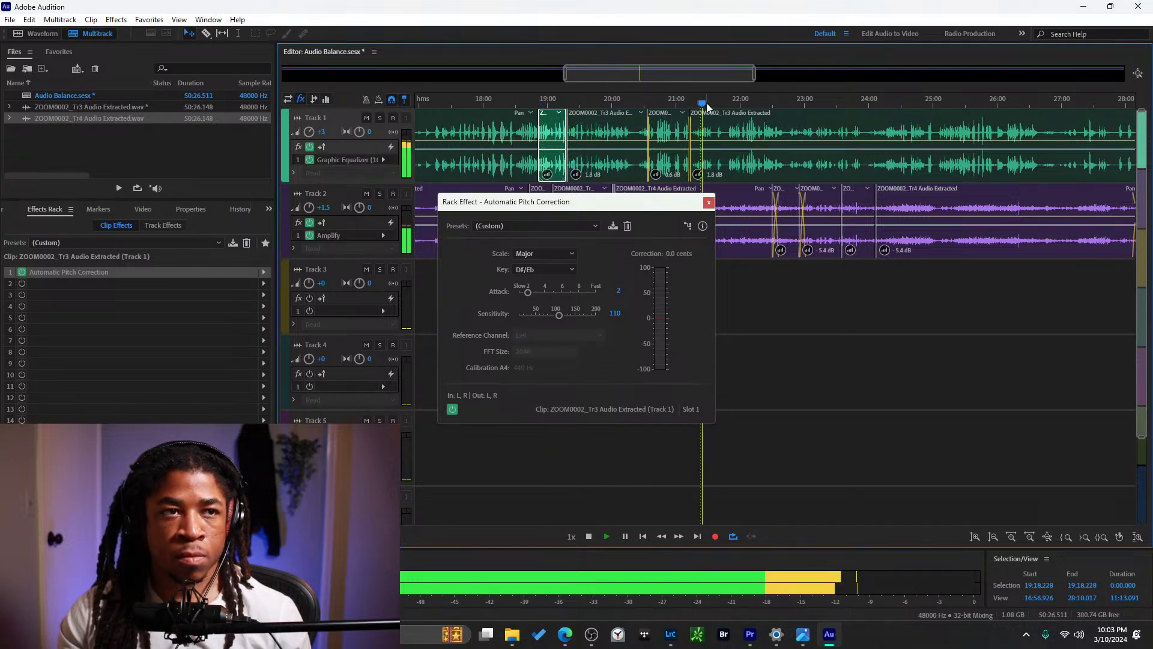
left_click(732, 105)
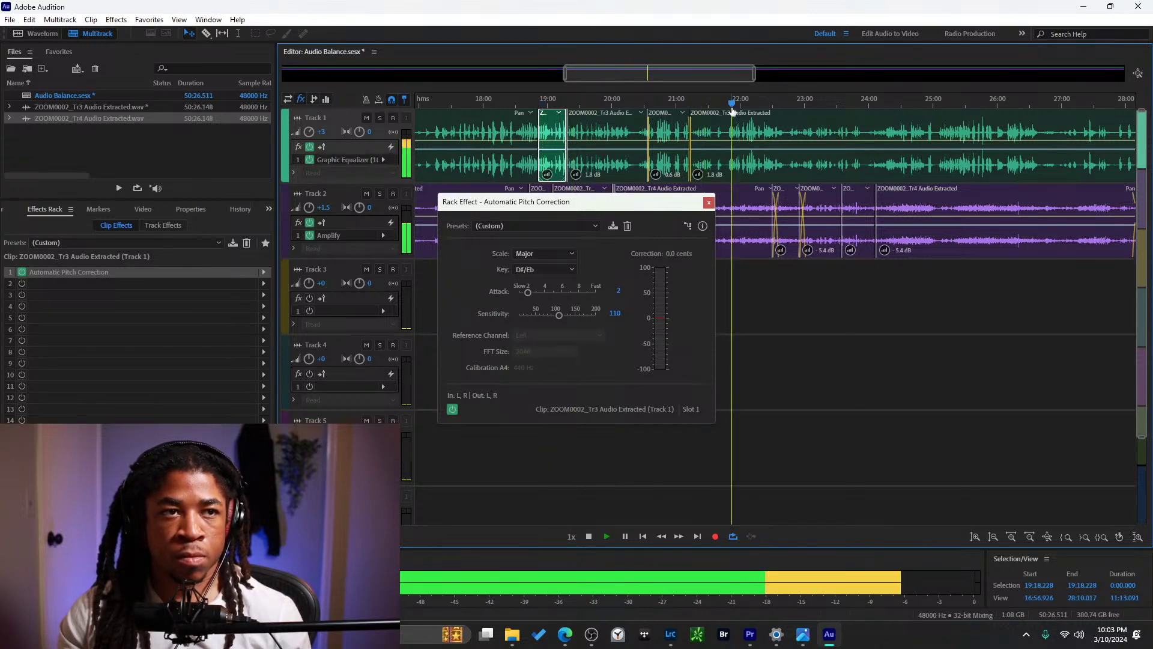
left_click_drag(730, 110, 750, 110)
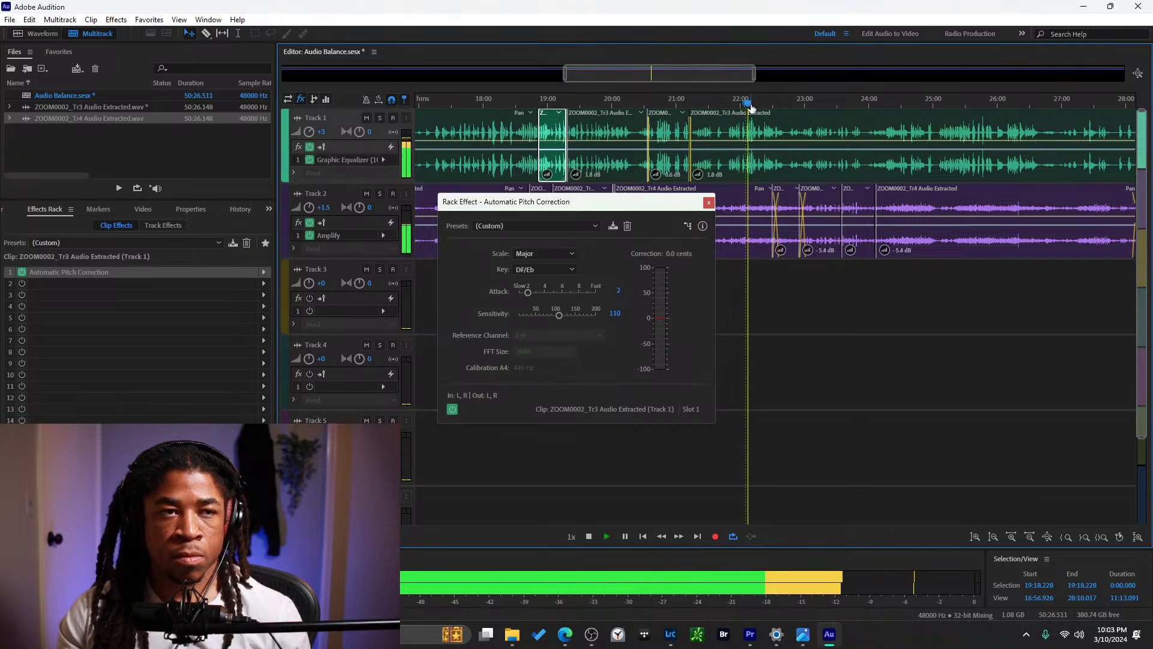
scroll(760, 105, "up", 2)
scroll(758, 102, "up", 6)
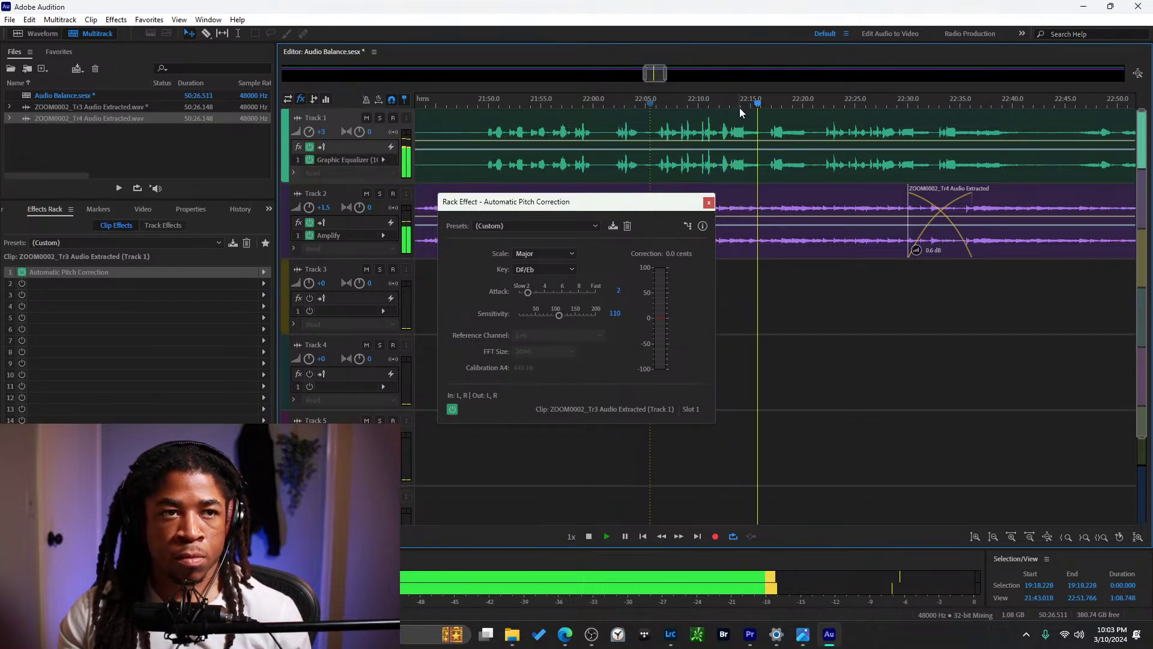
Replay the vocals between about 21:55 and 22:07 to pinpoint the problem phrase, stopping playback at about 22:04.
left_click(664, 102)
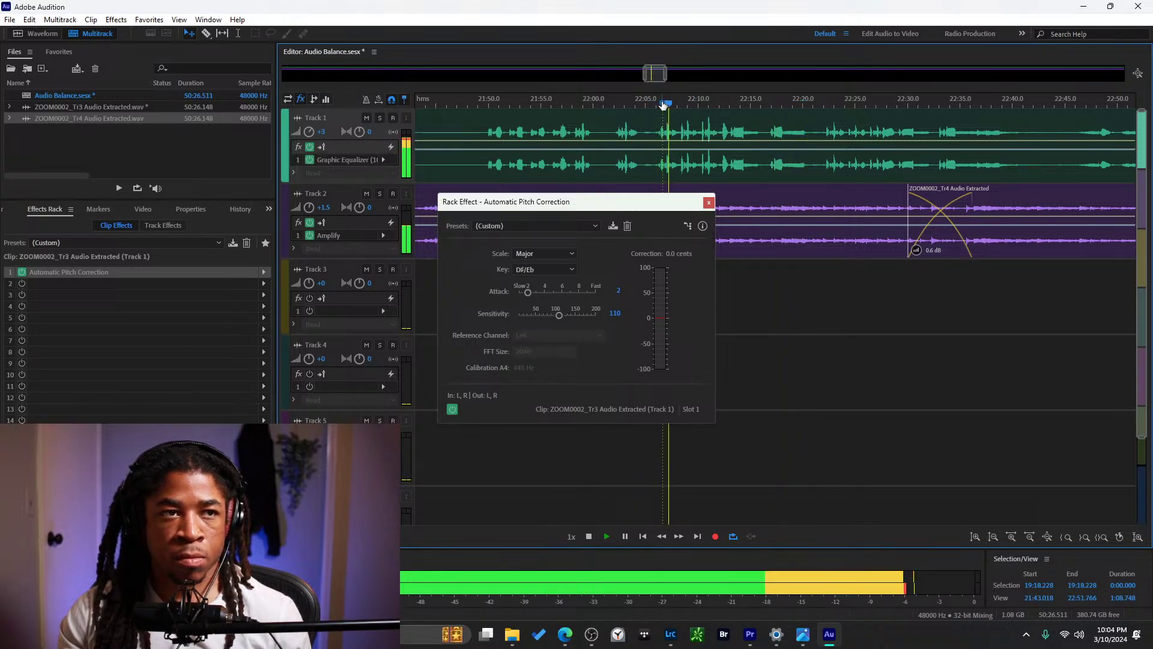
left_click(622, 102)
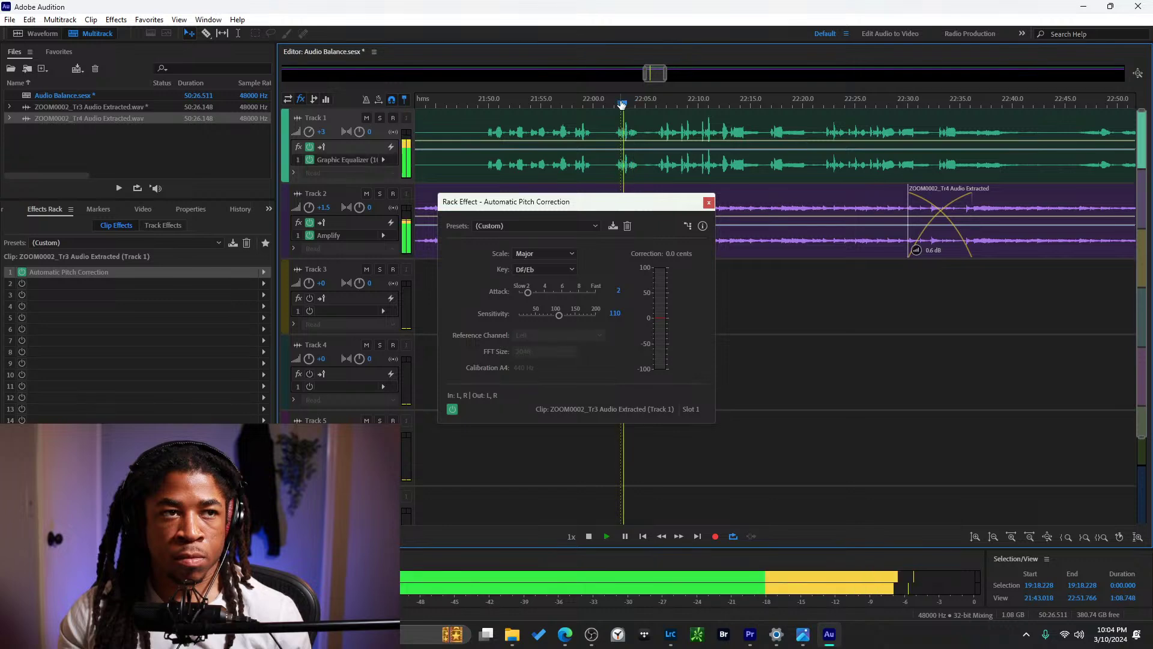
left_click(582, 103)
left_click(561, 103)
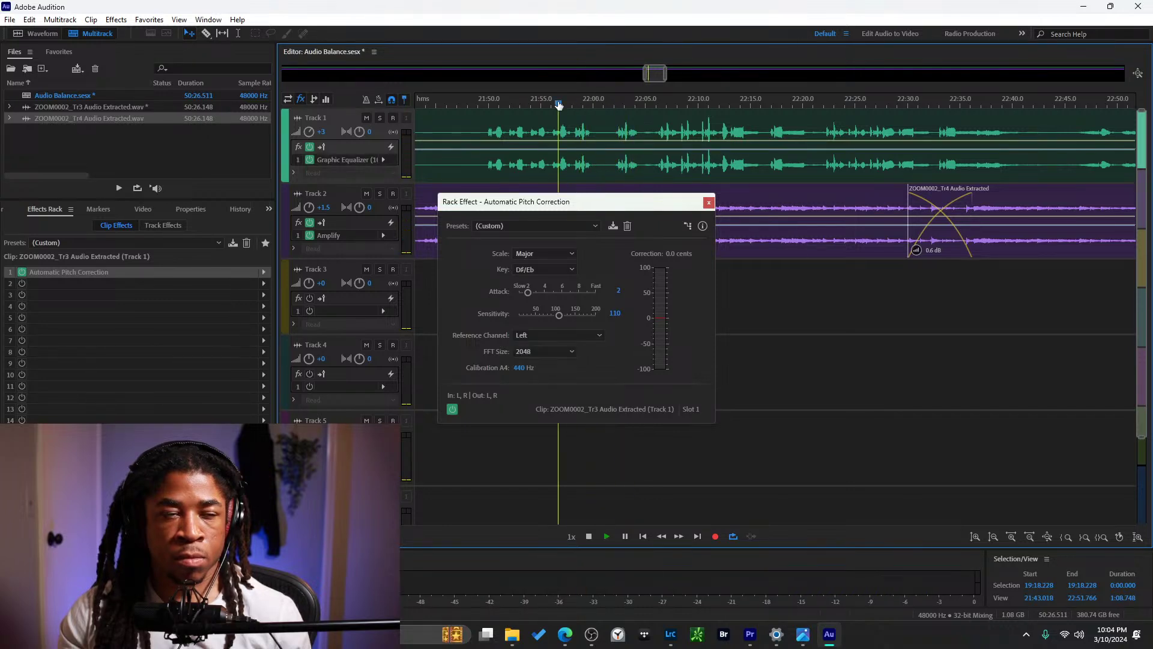
left_click(541, 99)
left_click(578, 103)
left_click(620, 102)
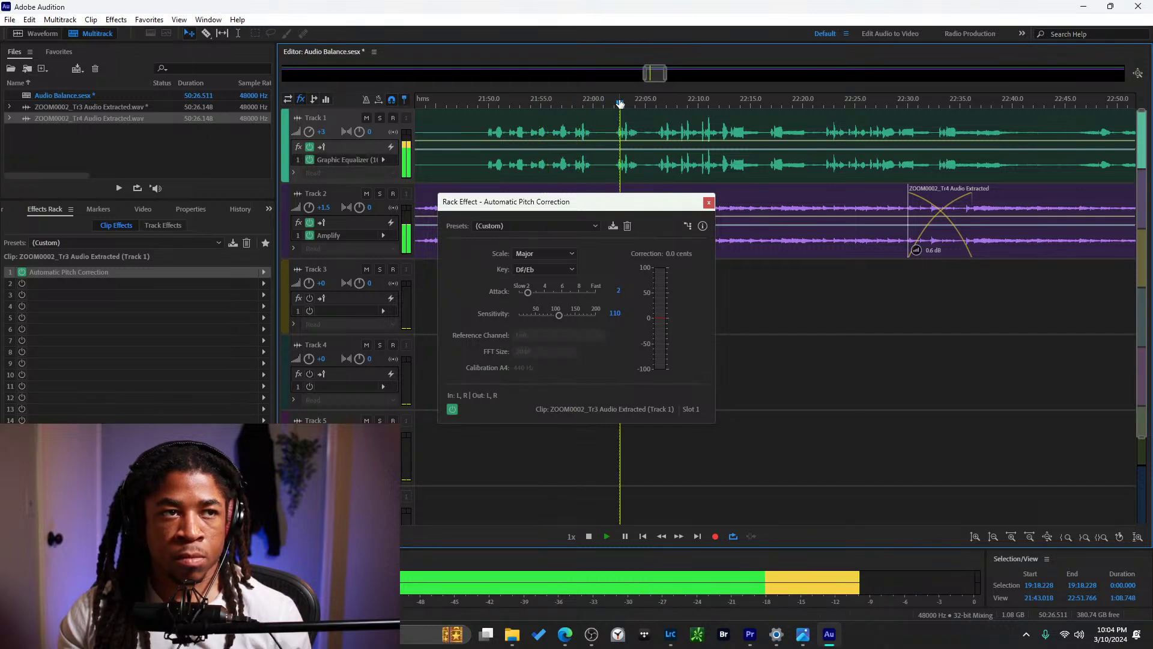
key("space")
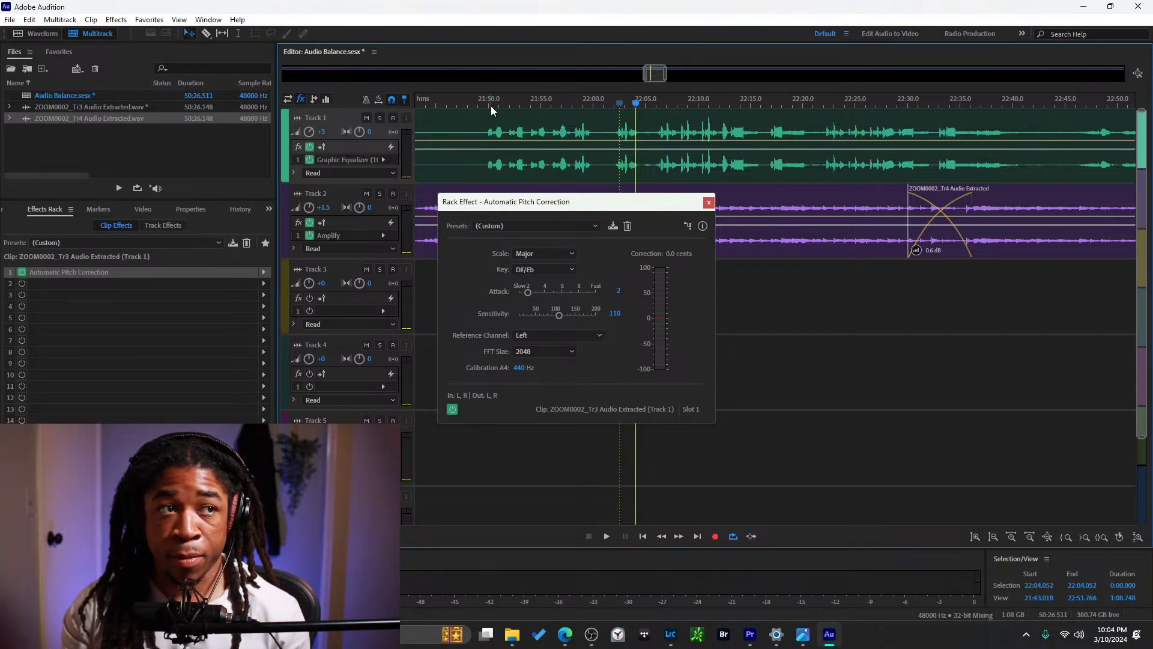
Isolate the problem phrase by splitting Track 1's clip at about 22:02 and 22:04.5, and select the short clip.
left_click(617, 103)
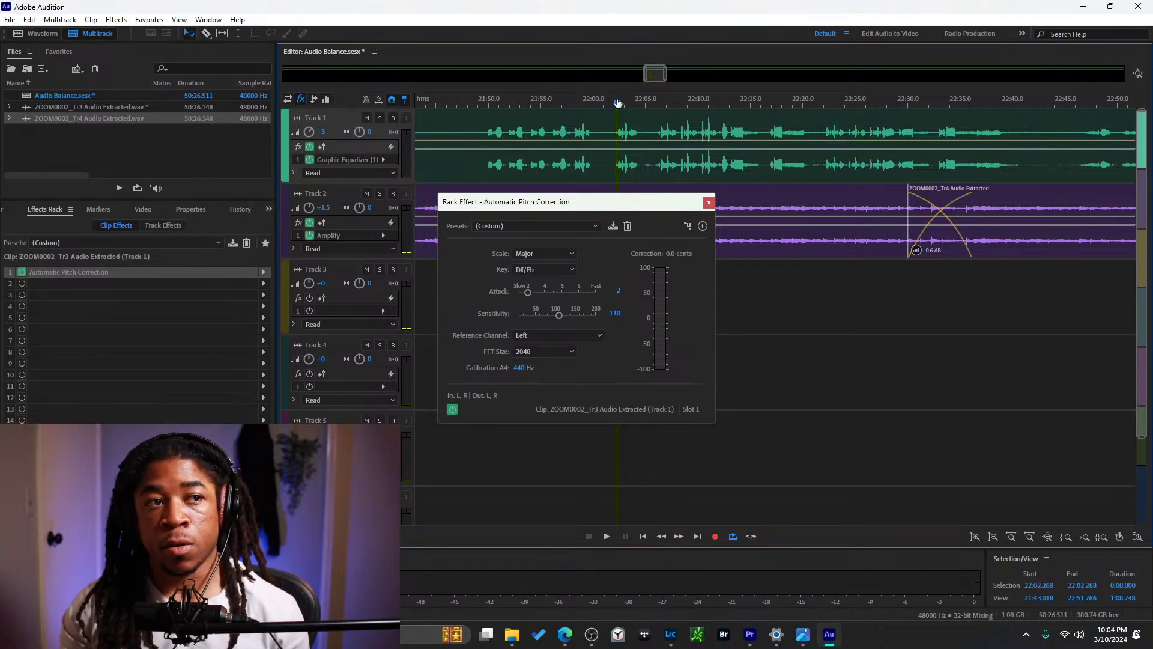
key("space")
key("space")
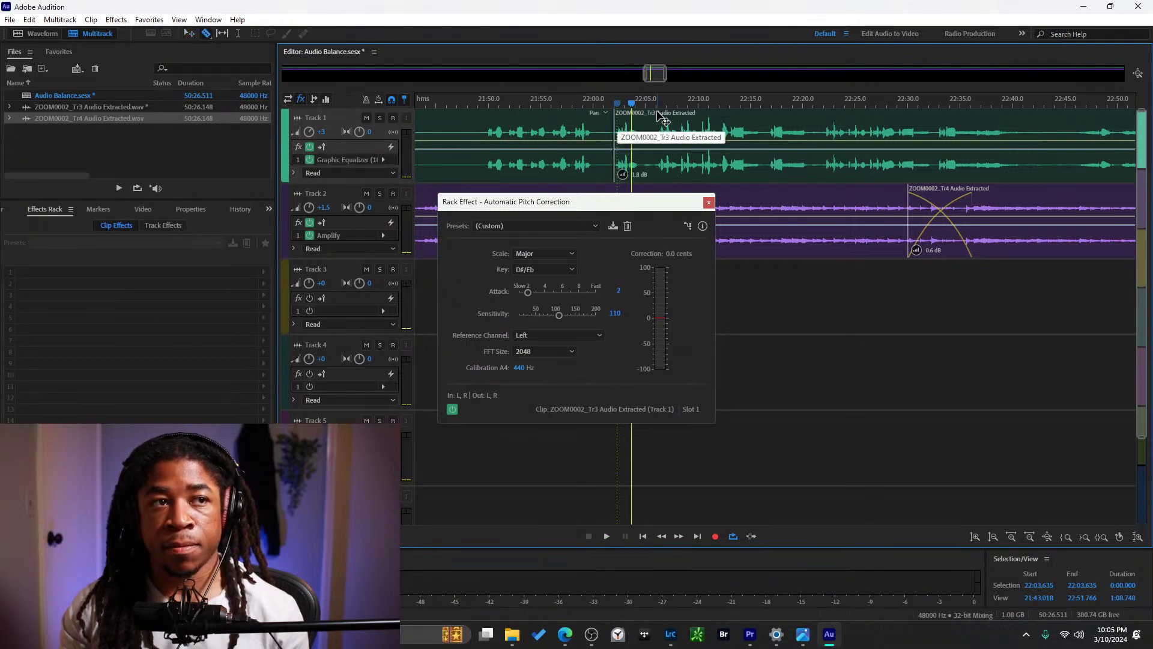
key("space")
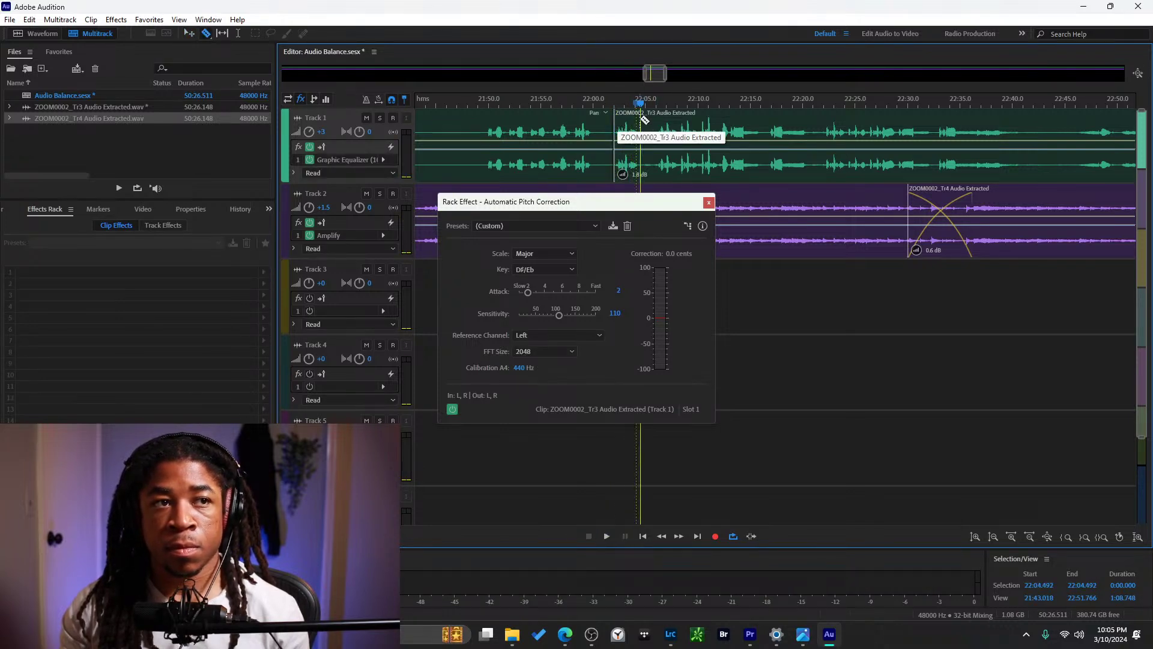
left_click(636, 126)
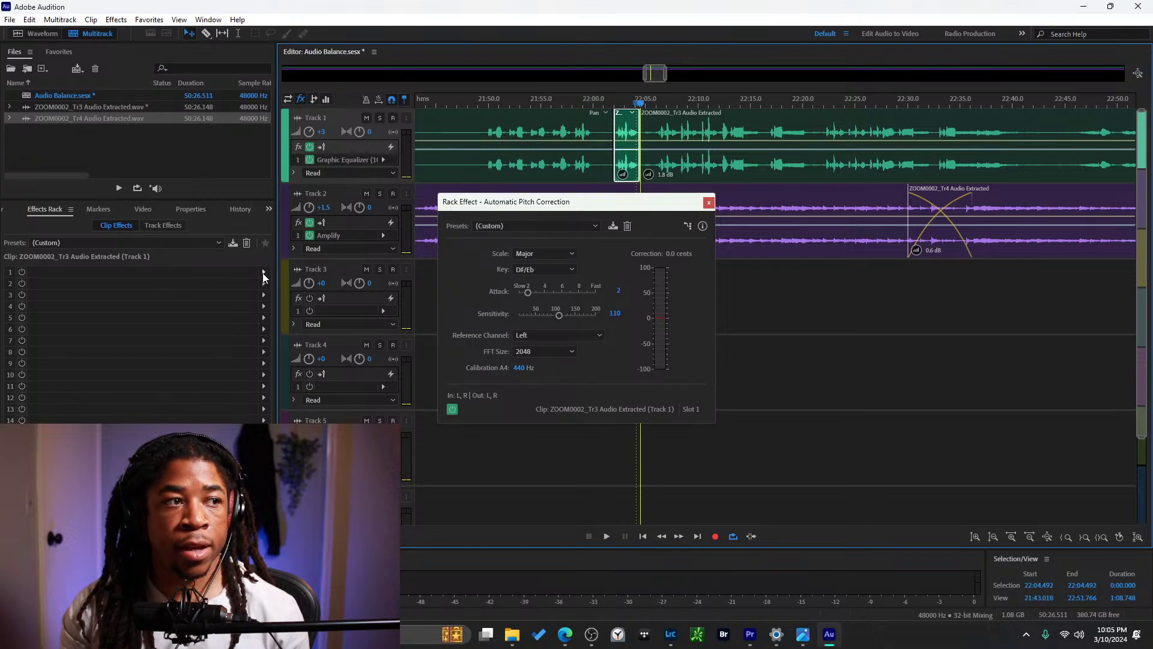
left_click(263, 272)
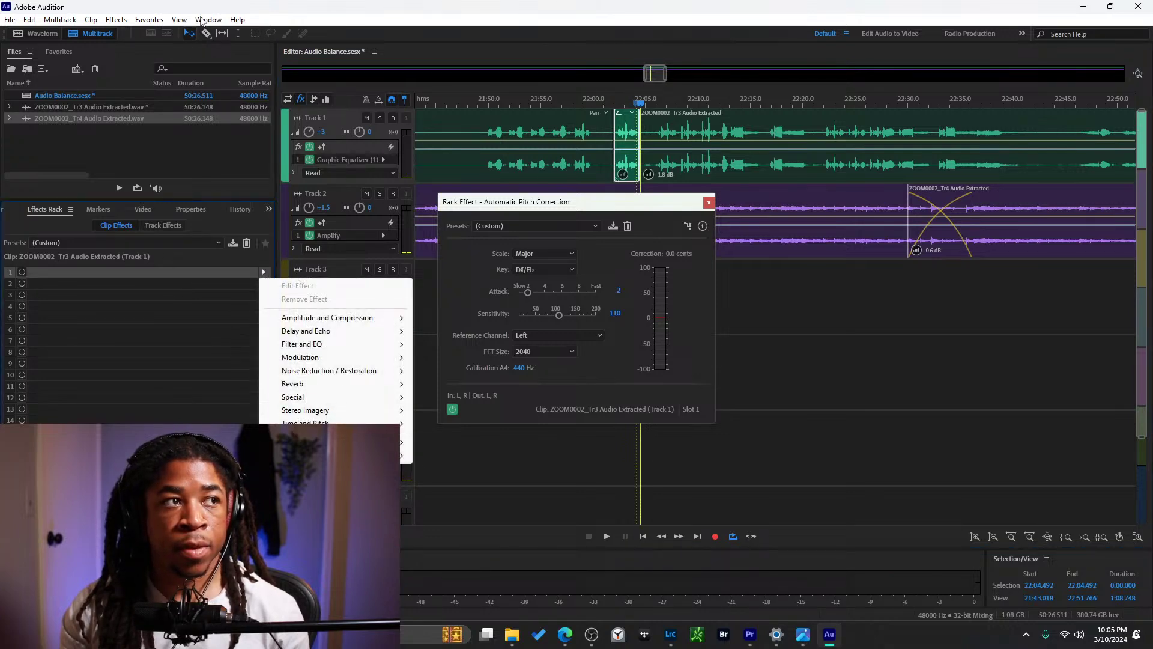
key("Escape")
left_click(150, 20)
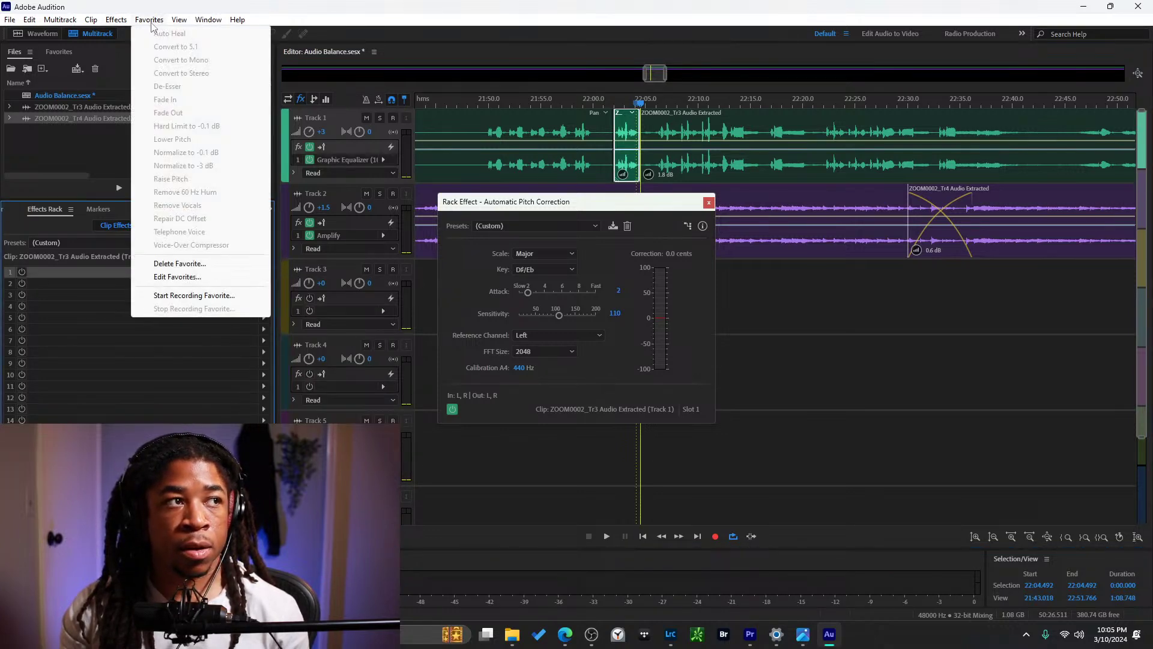
mouse_move(172, 24)
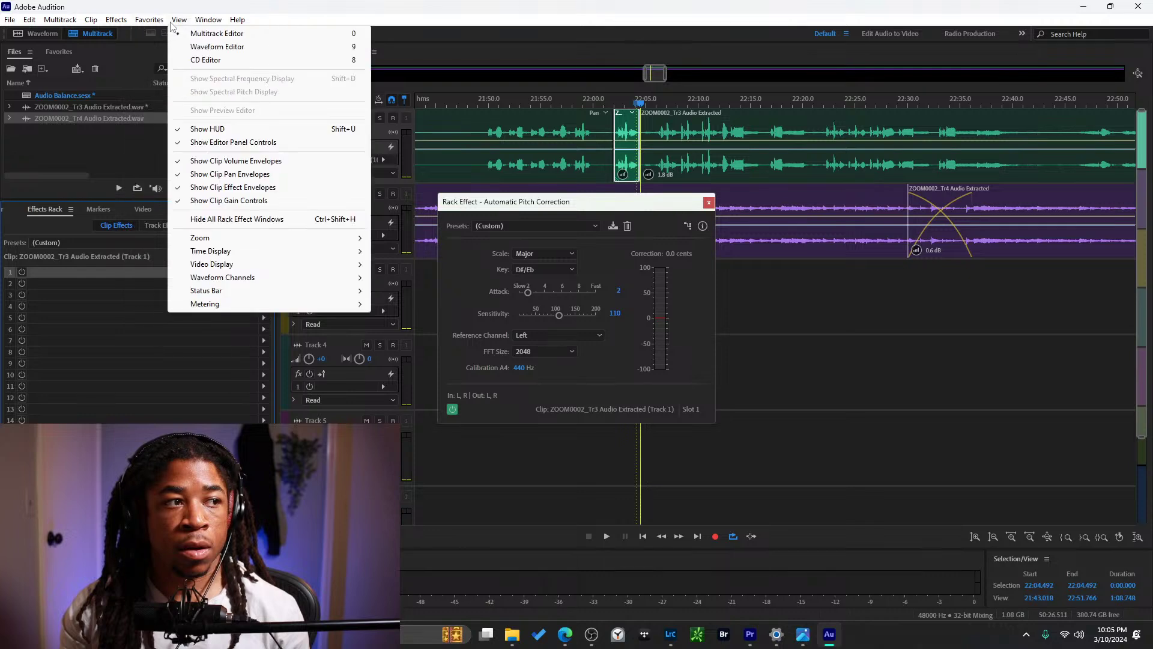
mouse_move(117, 26)
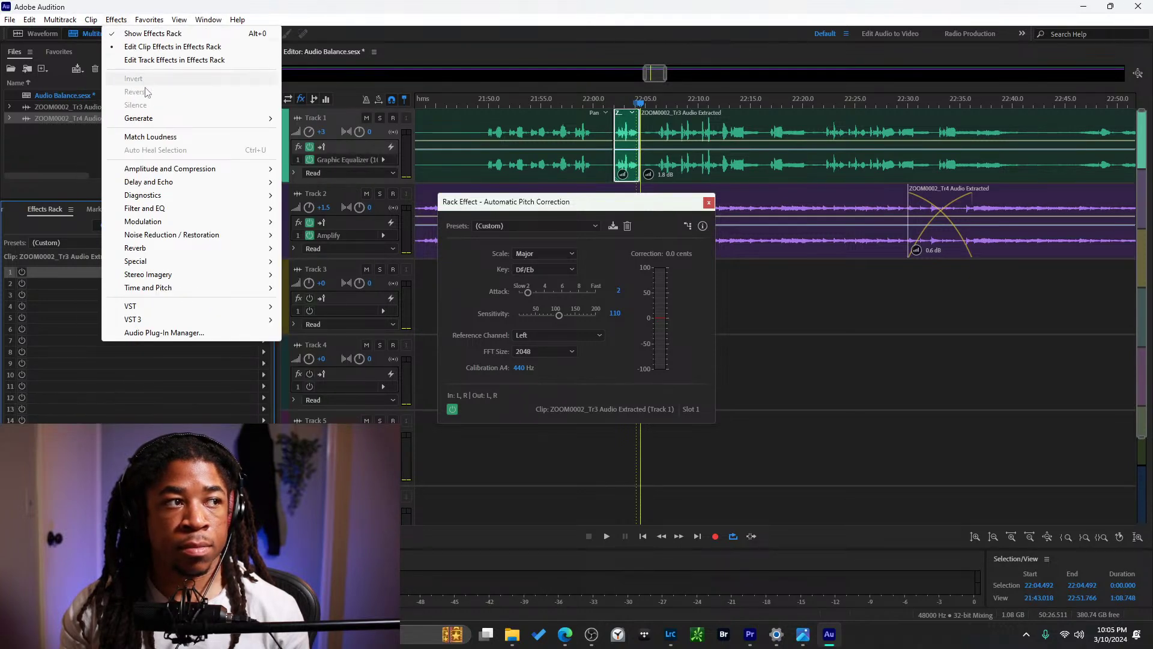
left_click(175, 384)
left_click(227, 271)
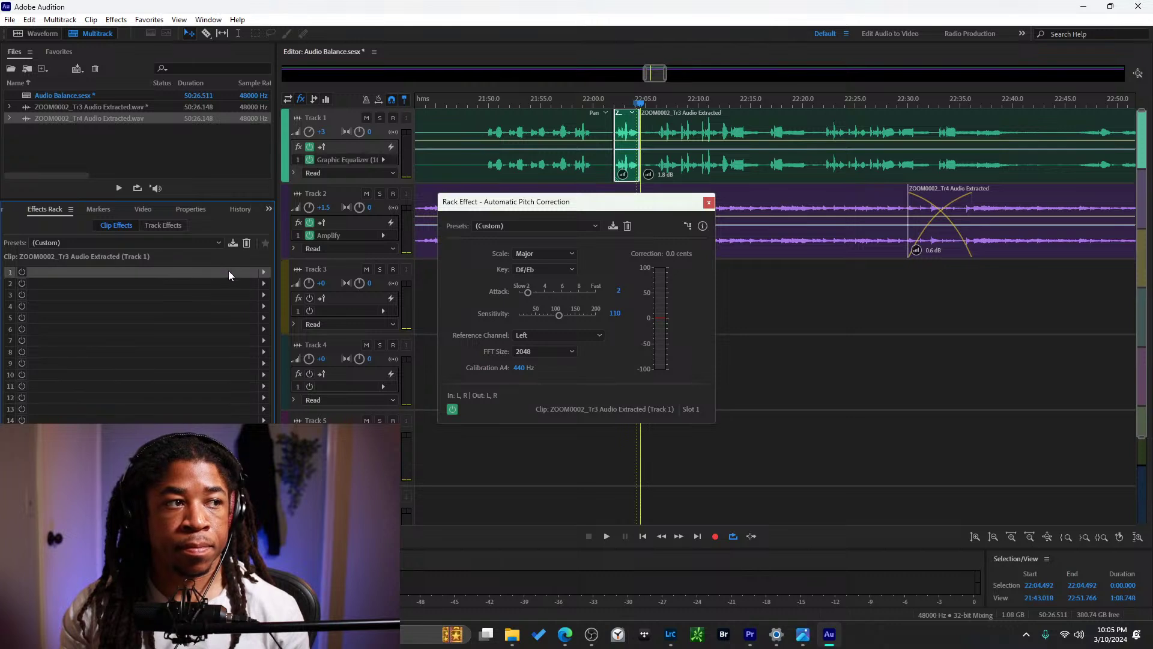
Add Automatic Pitch Correction to the short clip at about 22:02 in slot 1 and apply the Subtle Vocal Correction preset.
left_click(263, 272)
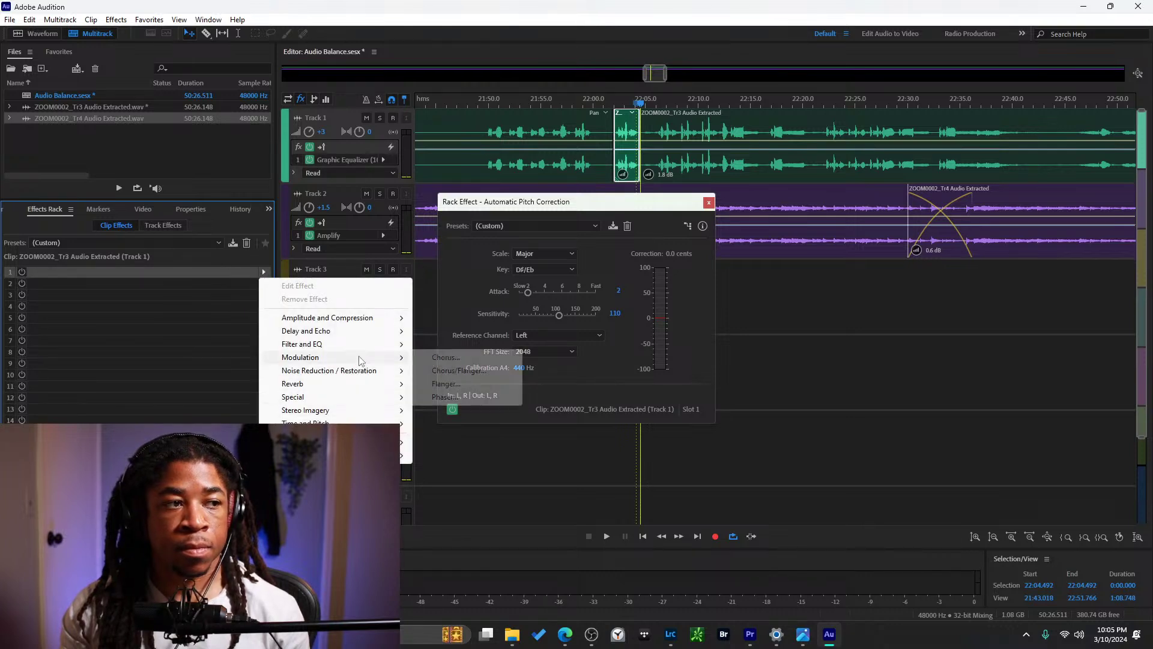
mouse_move(400, 423)
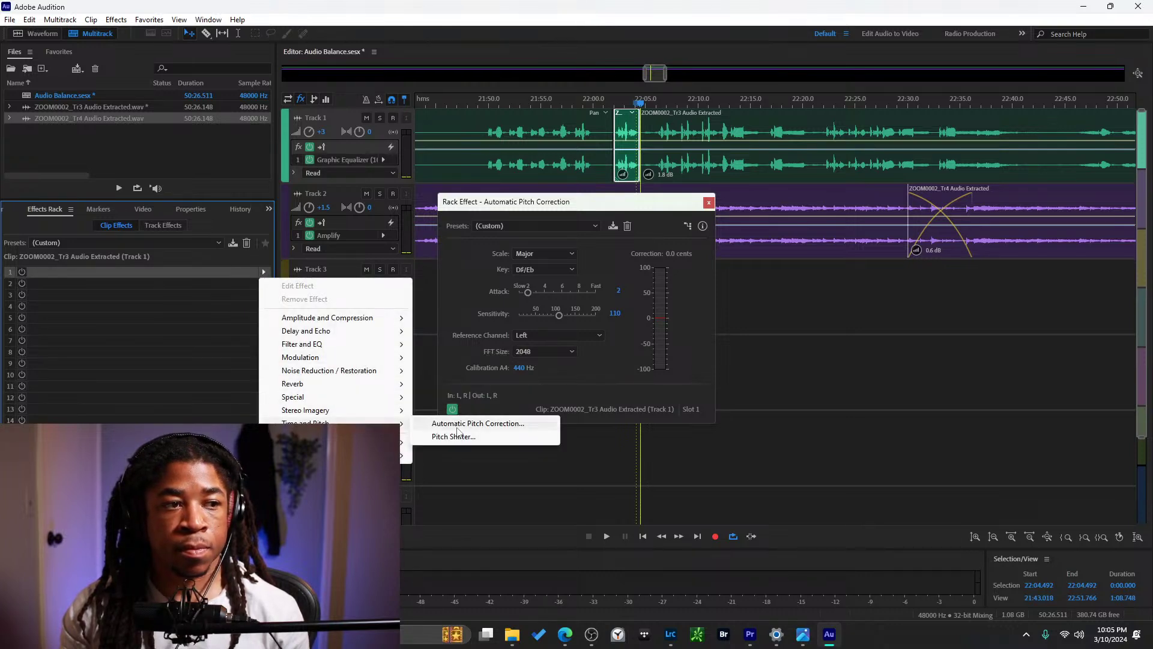
left_click(459, 424)
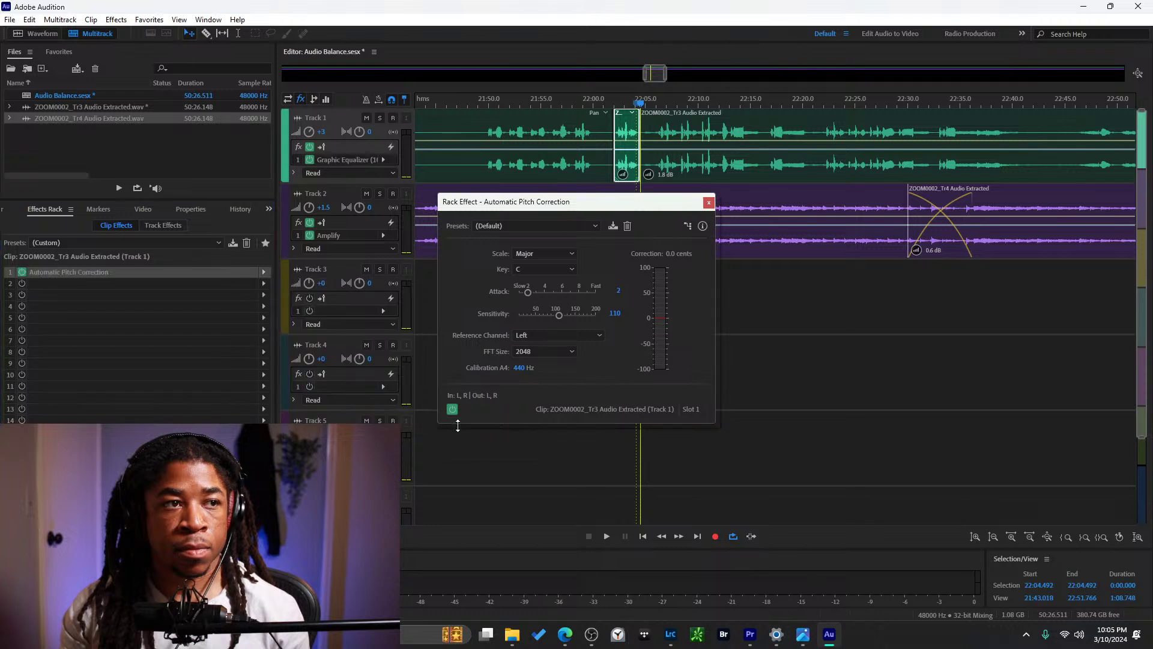
left_click(570, 226)
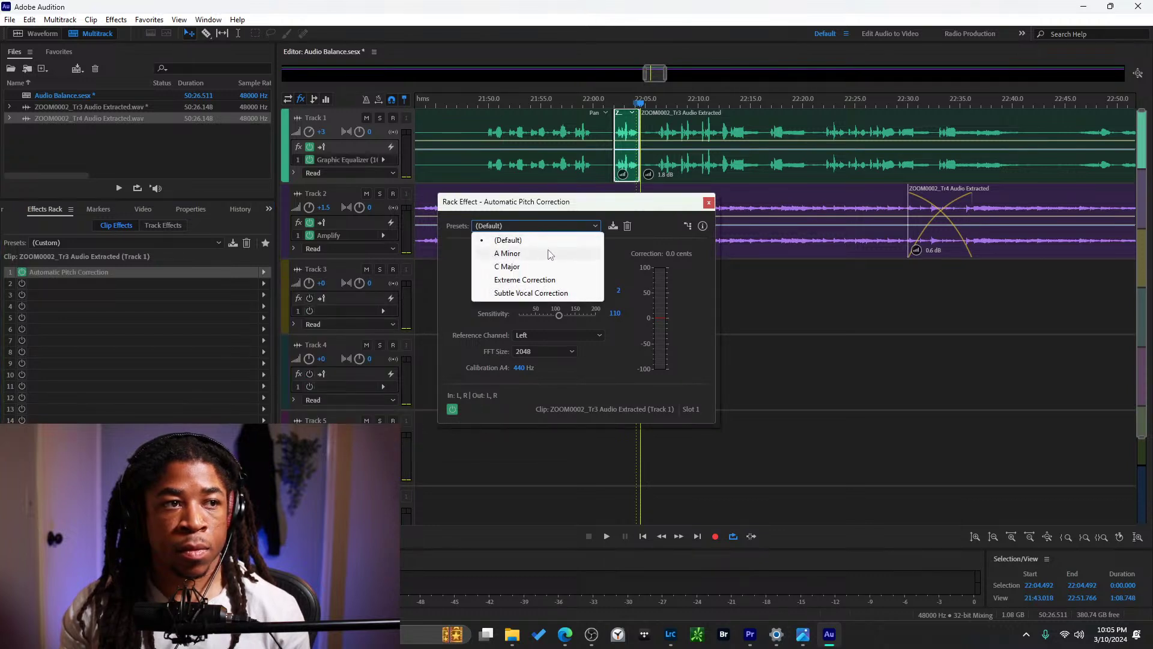
left_click(526, 235)
left_click(554, 253)
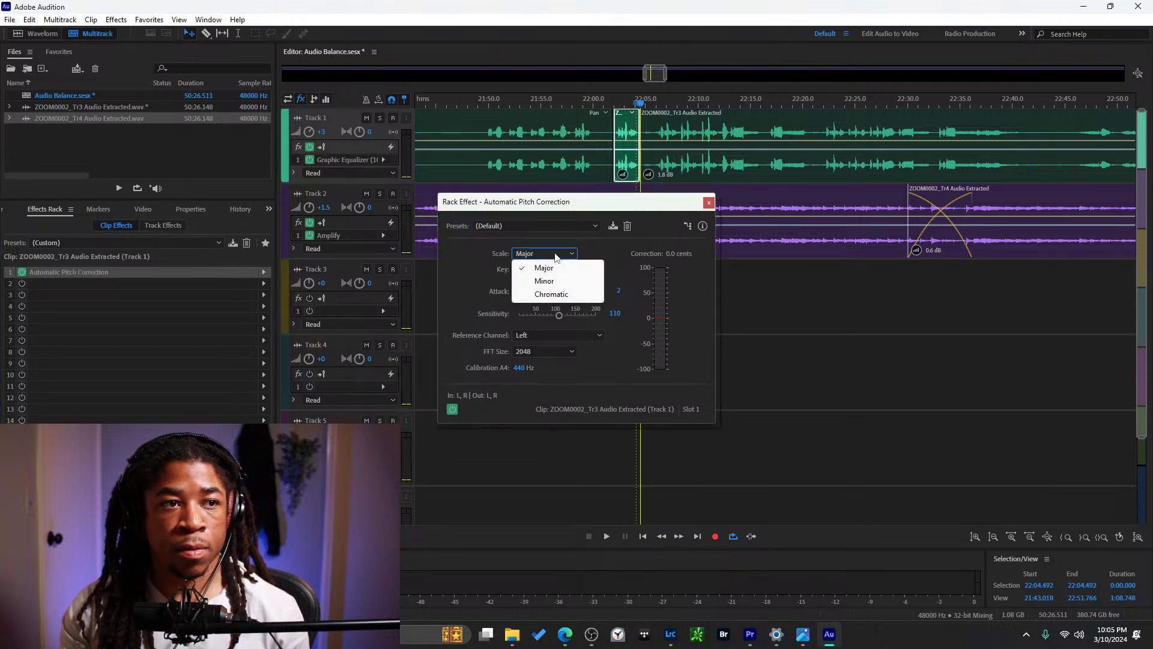
left_click(546, 225)
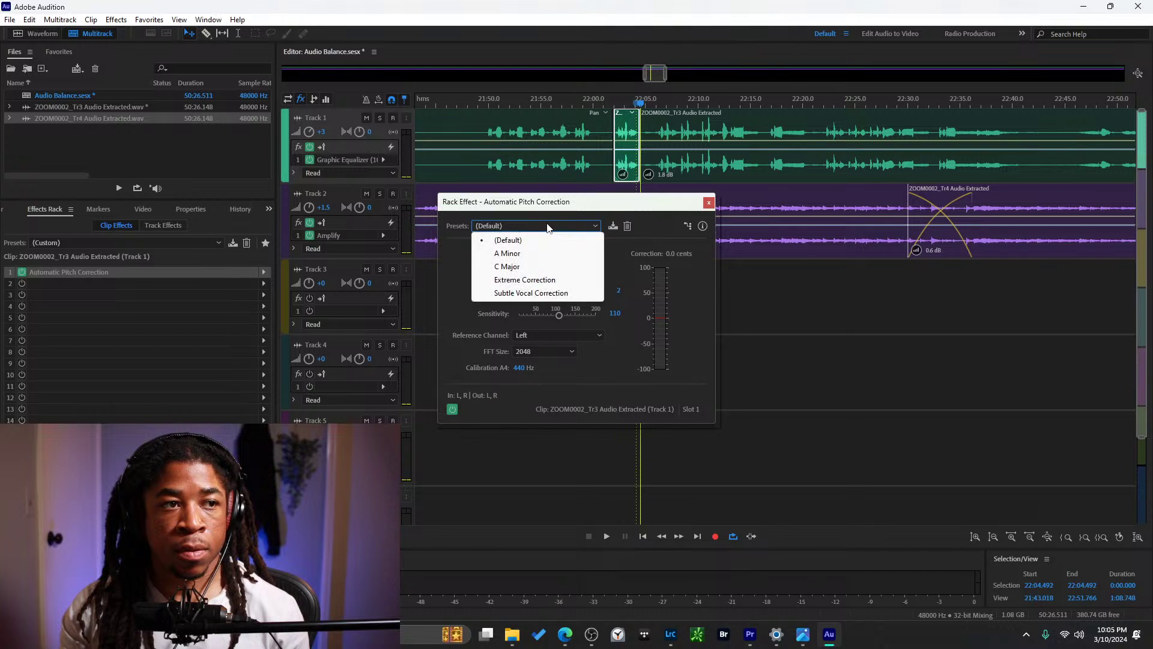
left_click(547, 225)
left_click(546, 224)
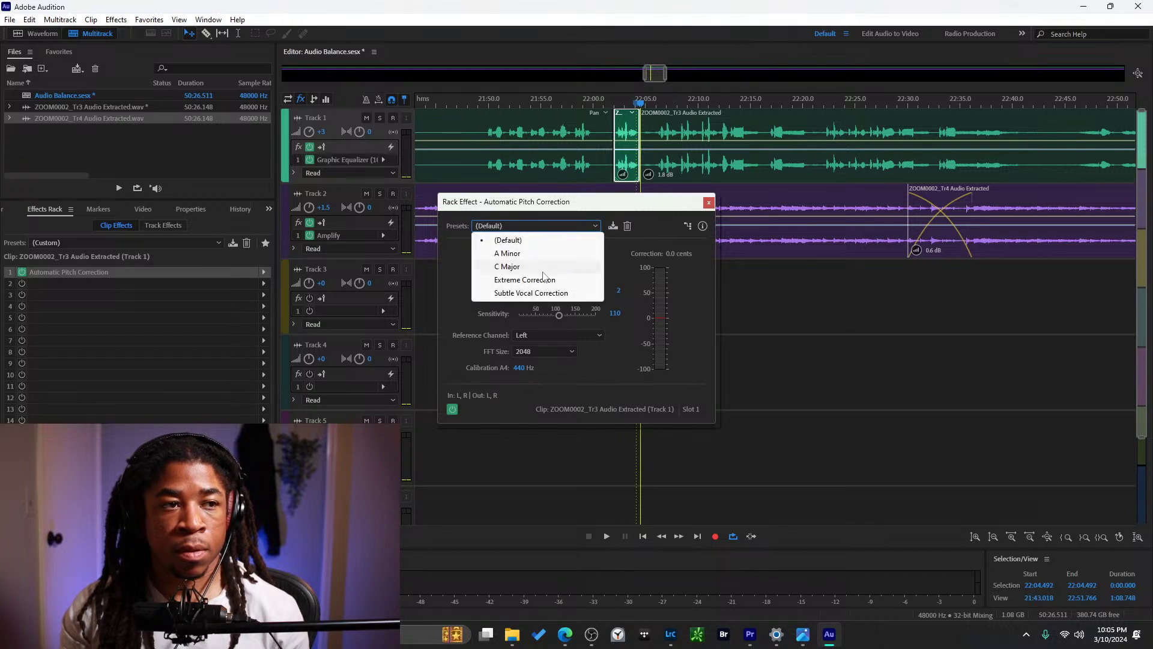
left_click(540, 293)
Play the short clip from about 22:02 to hear the pitch correction in context.
key("space")
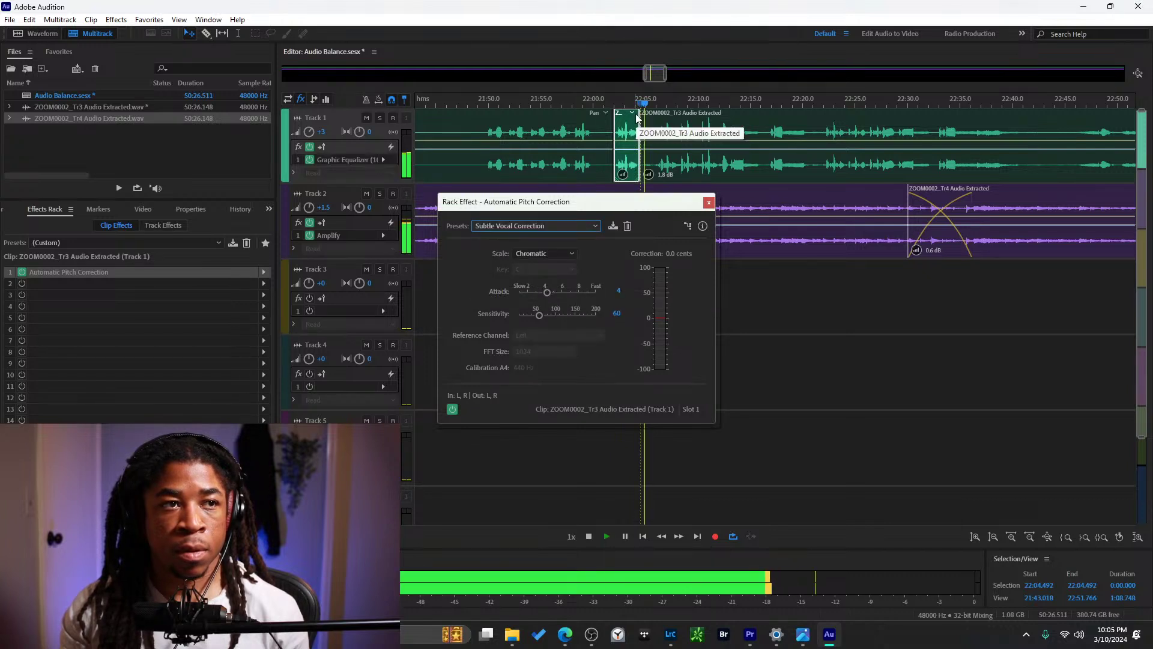
left_click(620, 105)
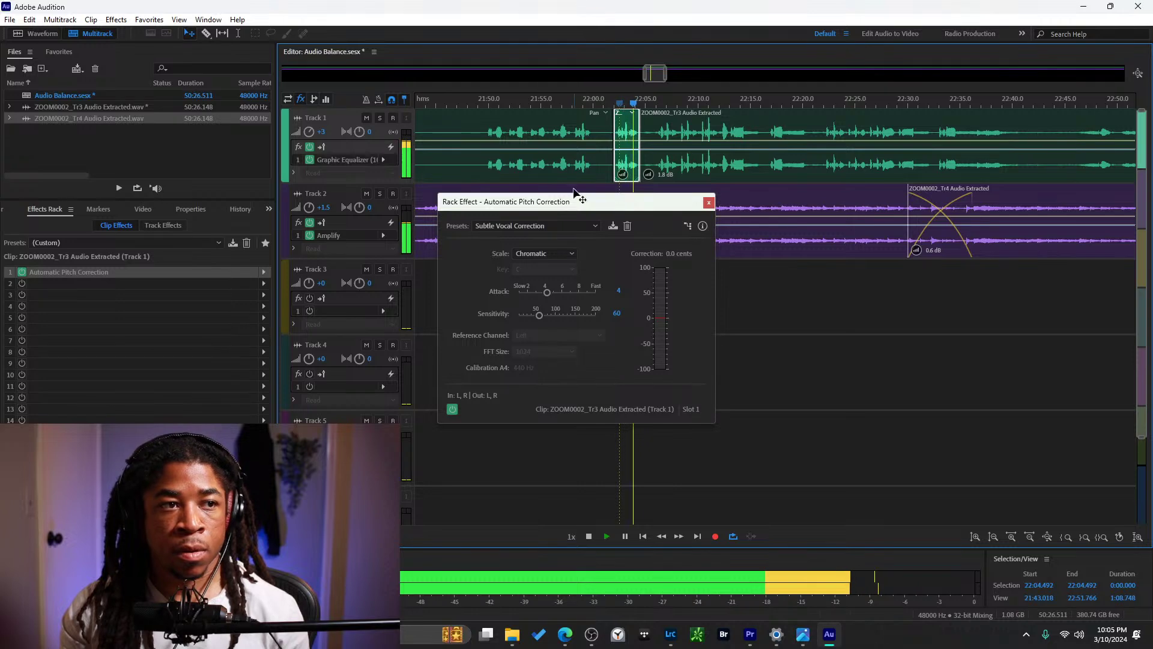
left_click(613, 106)
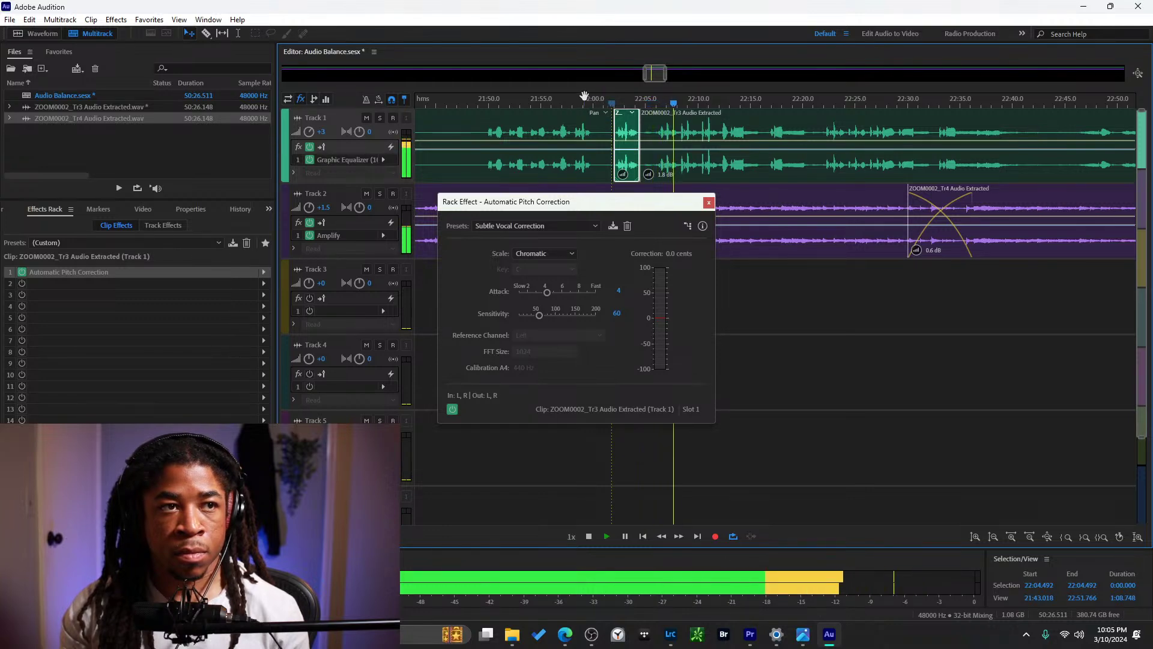
Replay Track 1 from about 21:58 through the short clip, stopping at about 22:04, to judge the correction in context.
left_click(584, 101)
key("space")
left_click(576, 101)
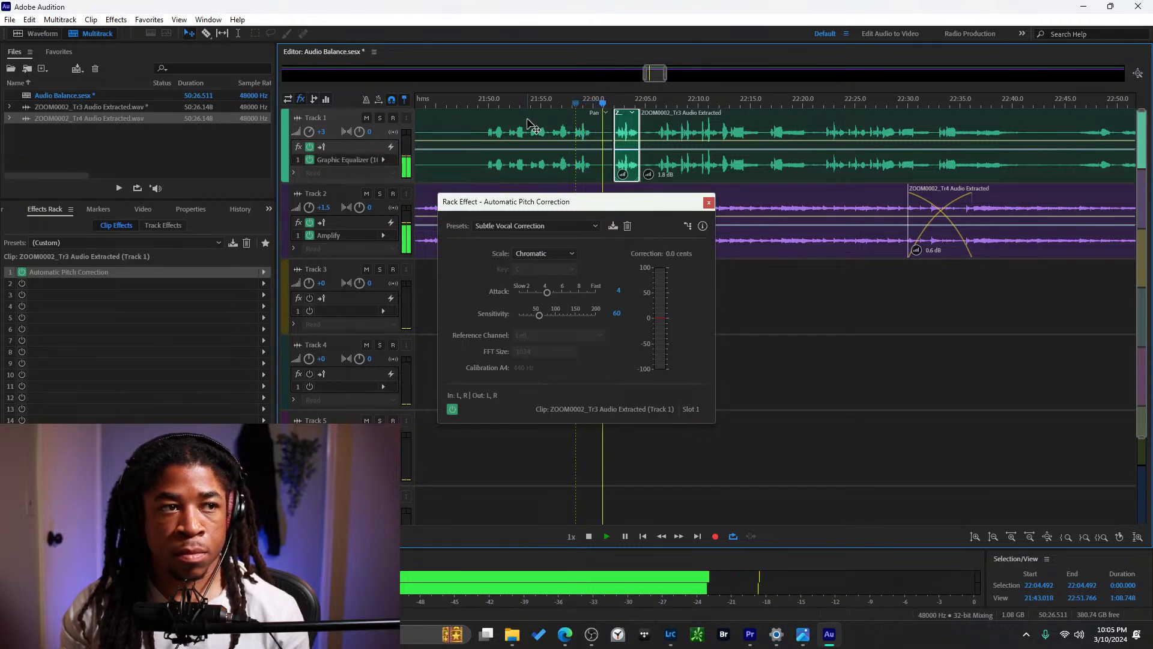
key("space")
Set the short clip's pitch correction scale to Major and its key to D#/Eb.
left_click(546, 253)
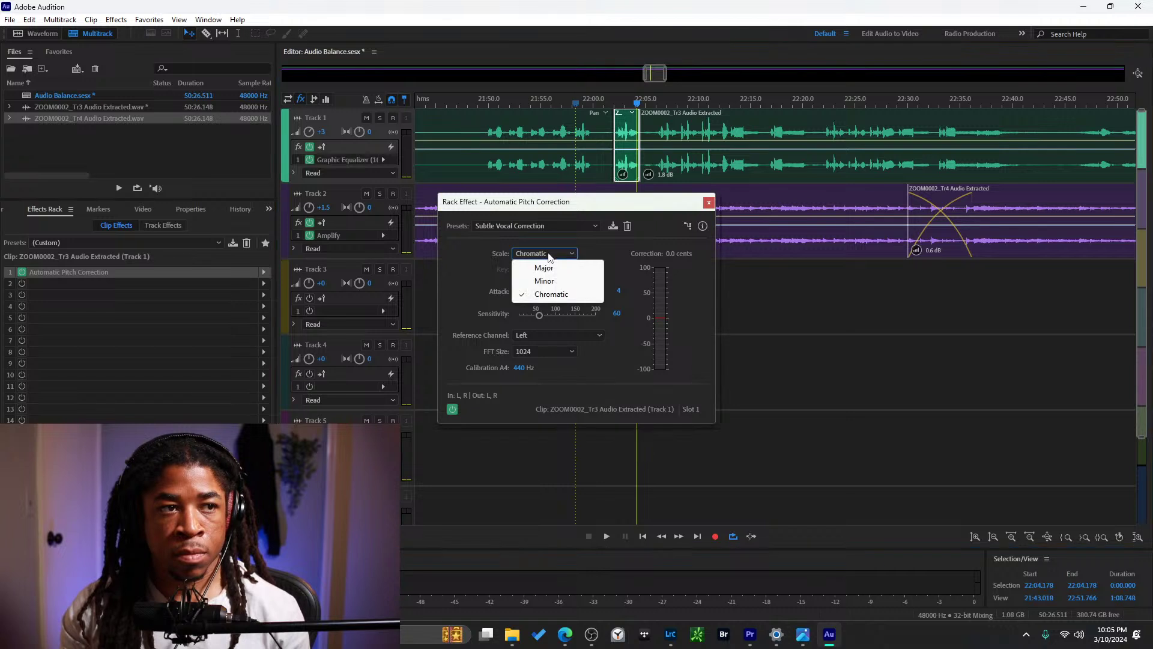
left_click(551, 268)
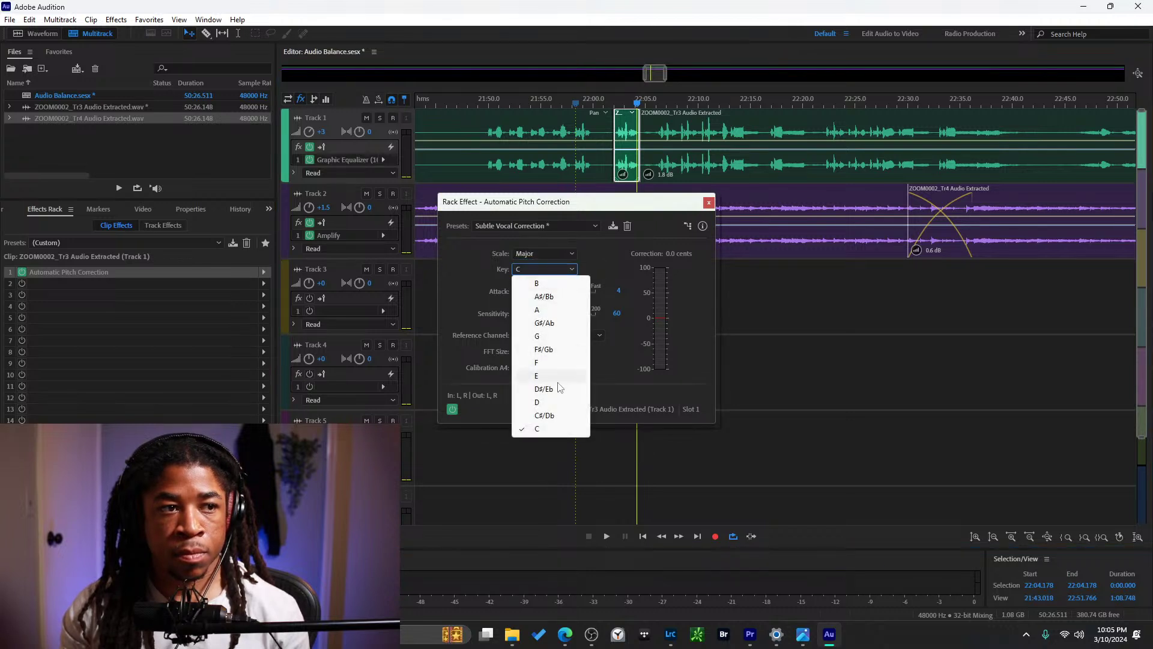
left_click(551, 389)
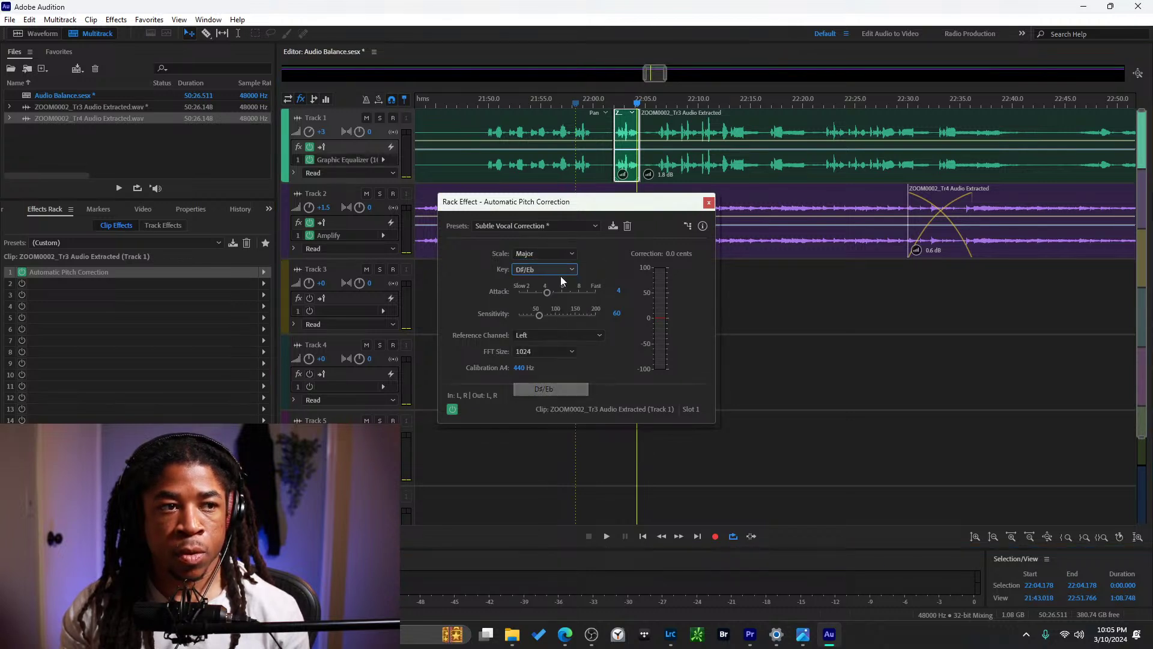
Play the short clip at about 22:02 twice to hear the pitch correction in the D#/Eb major key.
left_click(617, 99)
key("space")
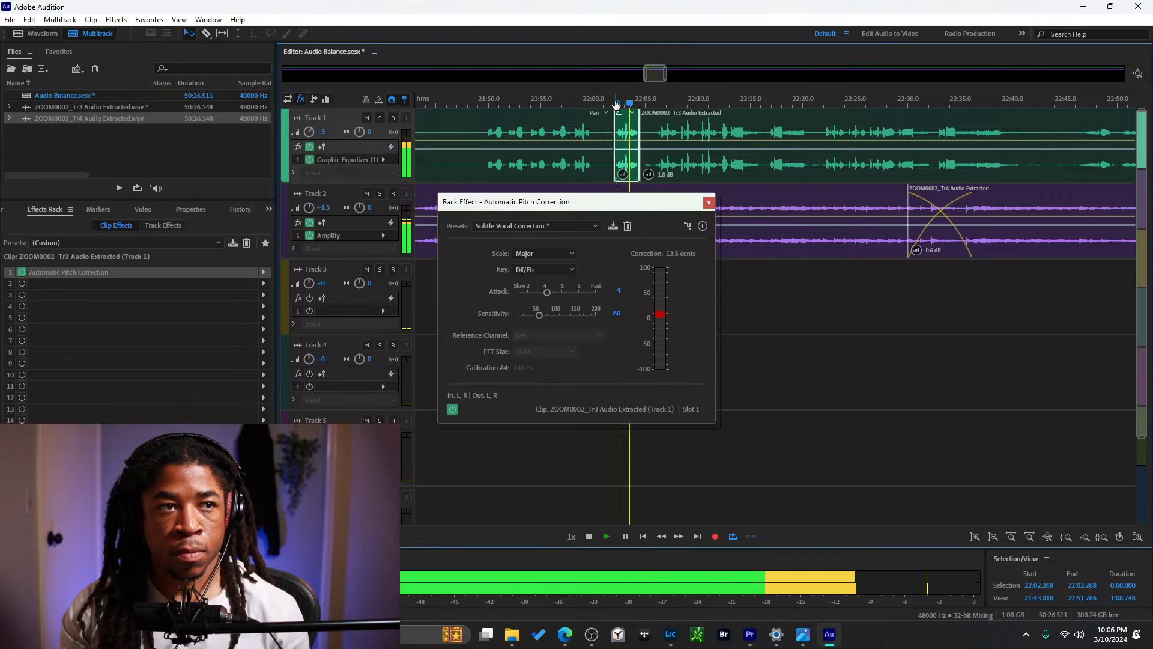
left_click(608, 100)
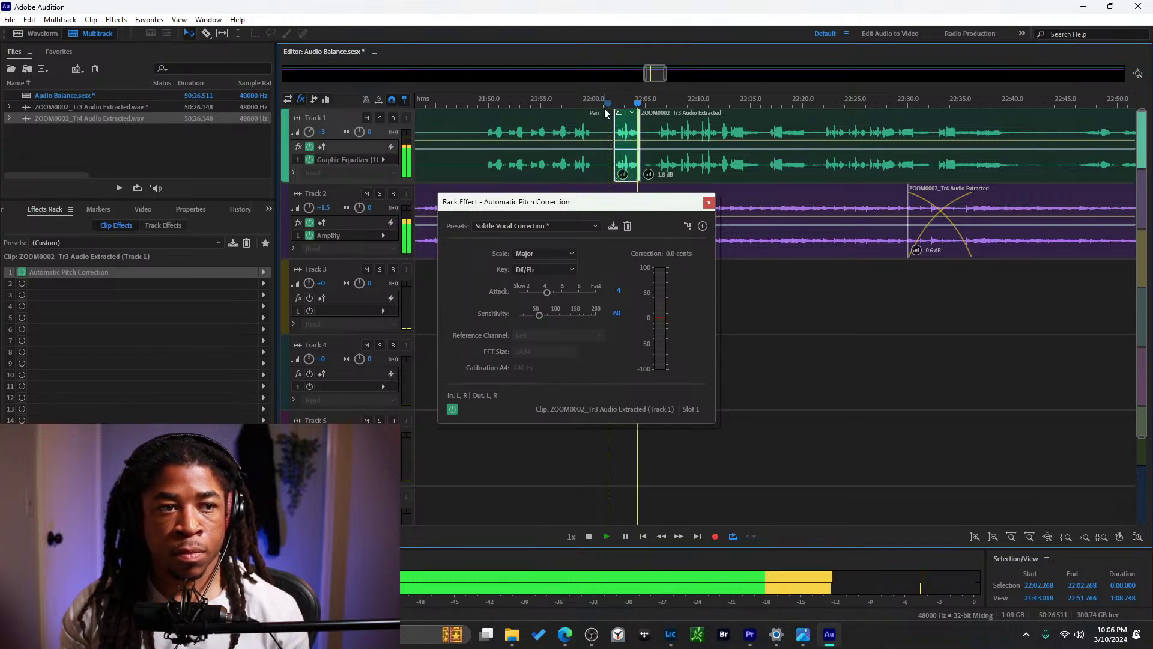
key("space")
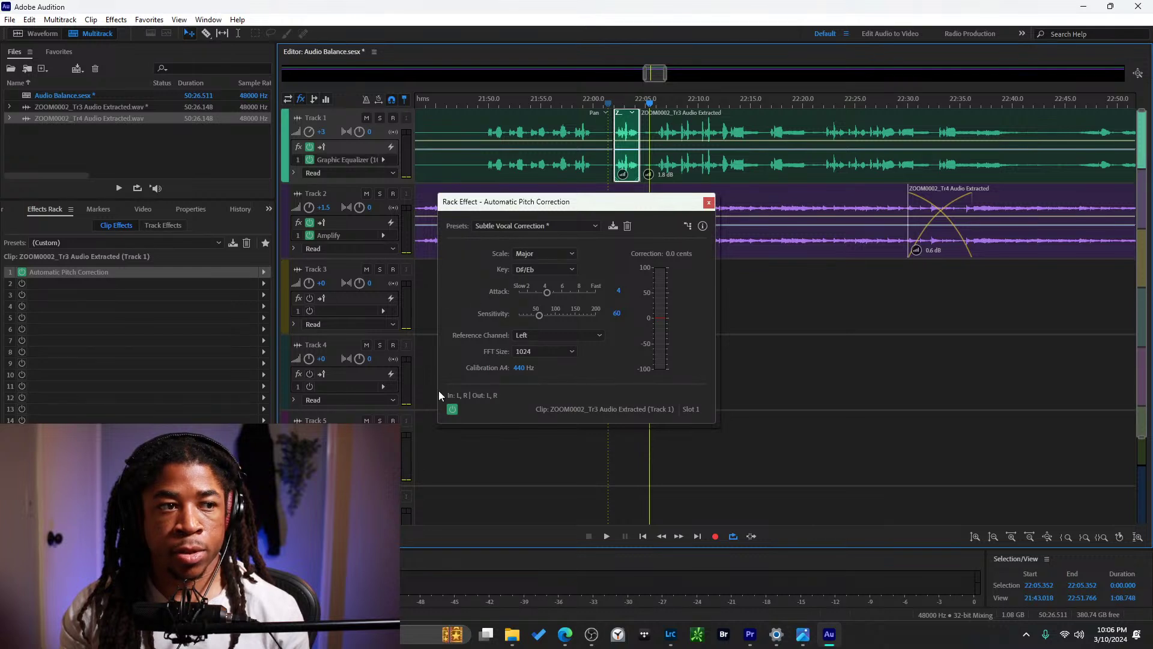
Compare the phrase at about 22:02 with its pitch correction bypassed and re-enabled, replaying it in each state.
left_click(453, 409)
left_click(609, 100)
key("space")
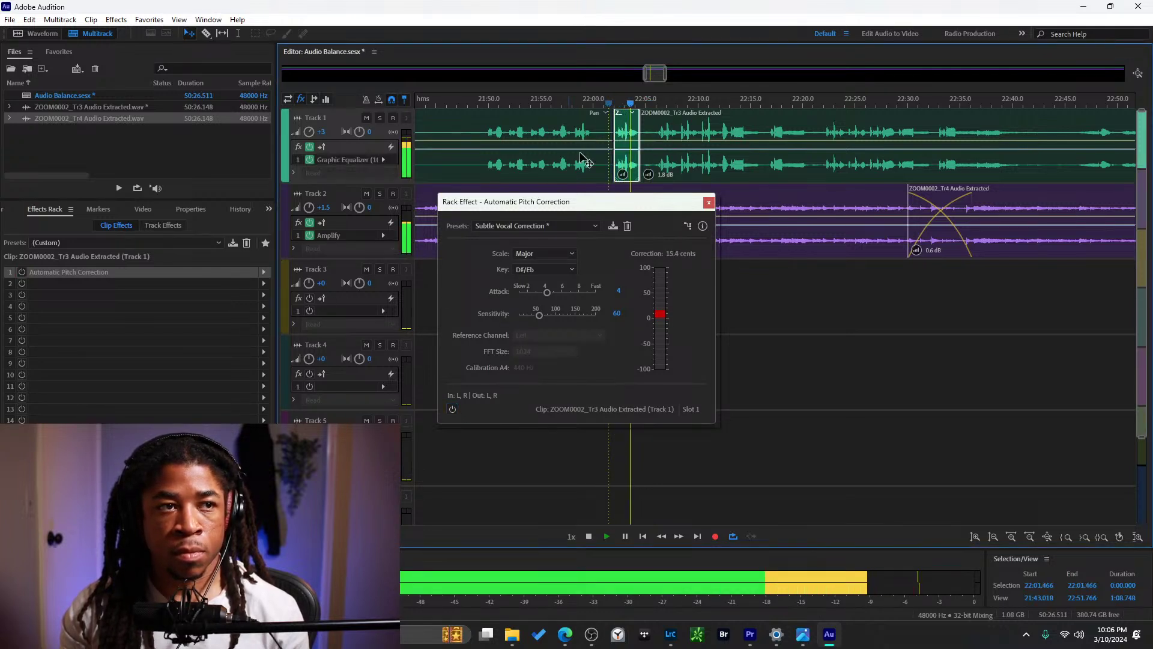
left_click(616, 99)
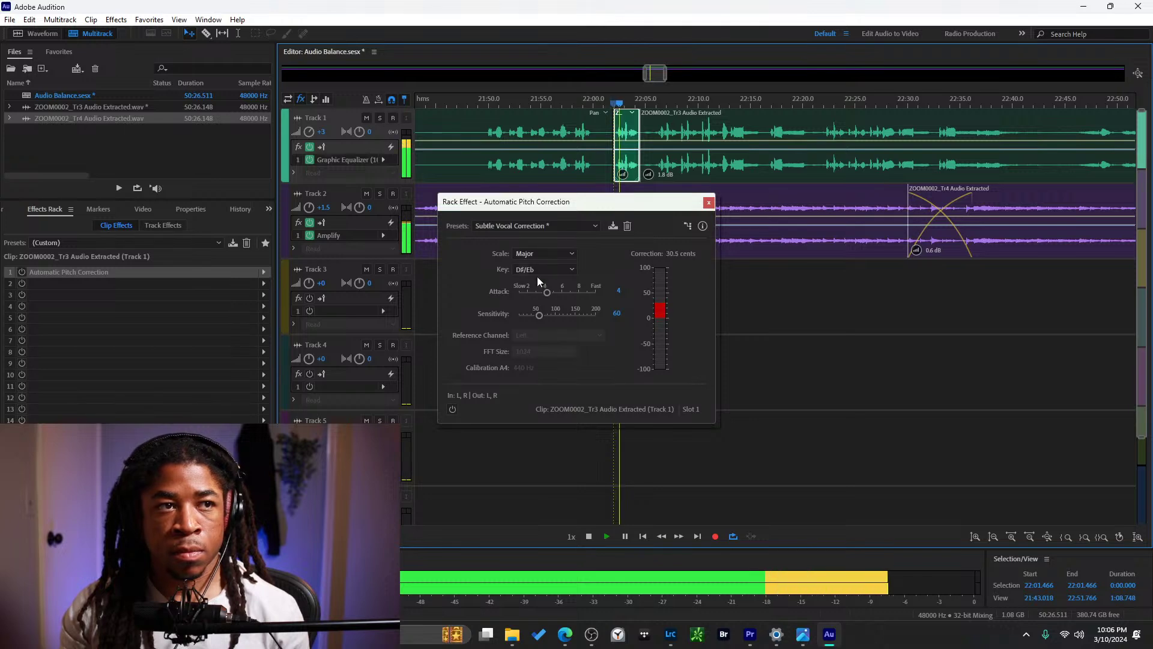
left_click(452, 410)
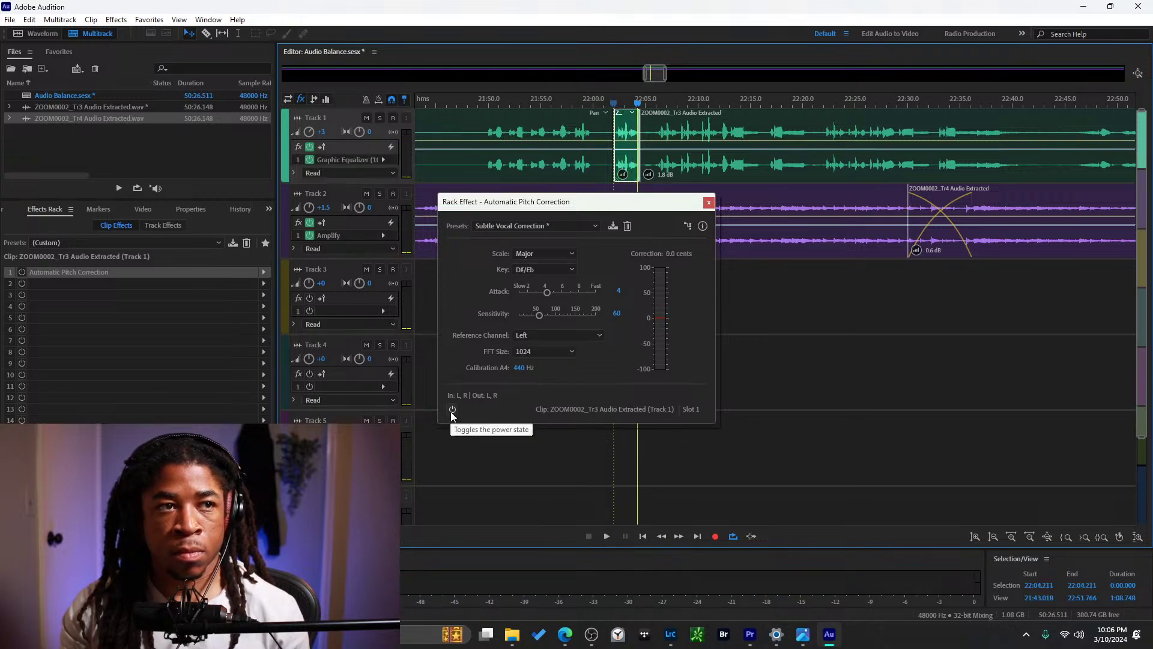
left_click(611, 101)
key("space")
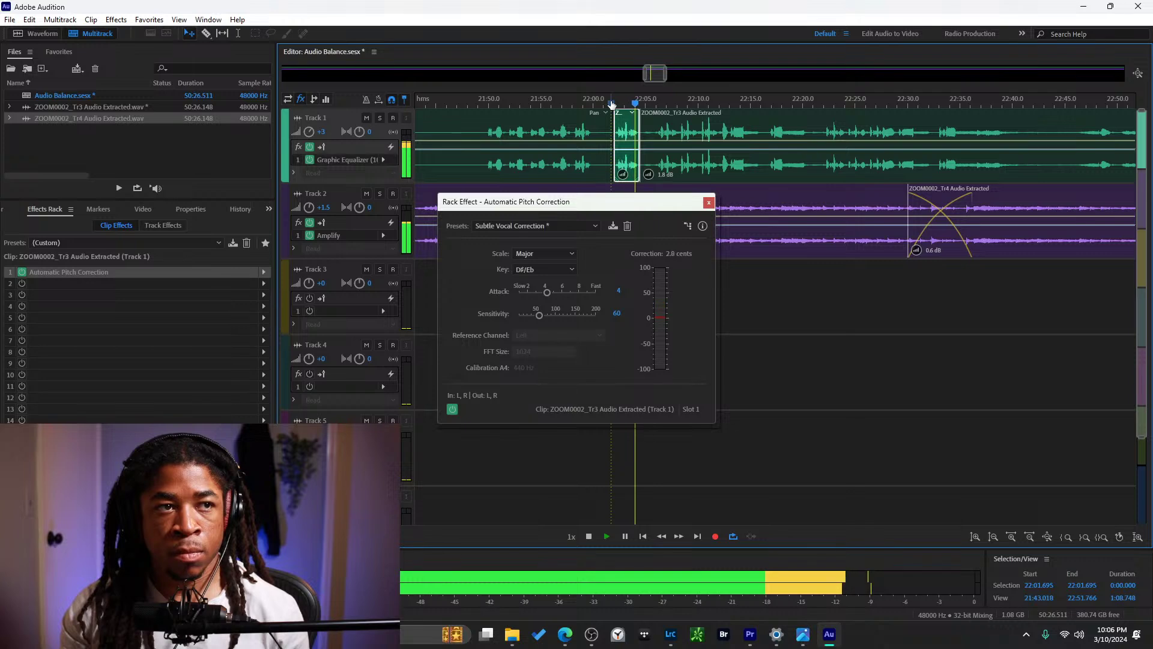
left_click(612, 102)
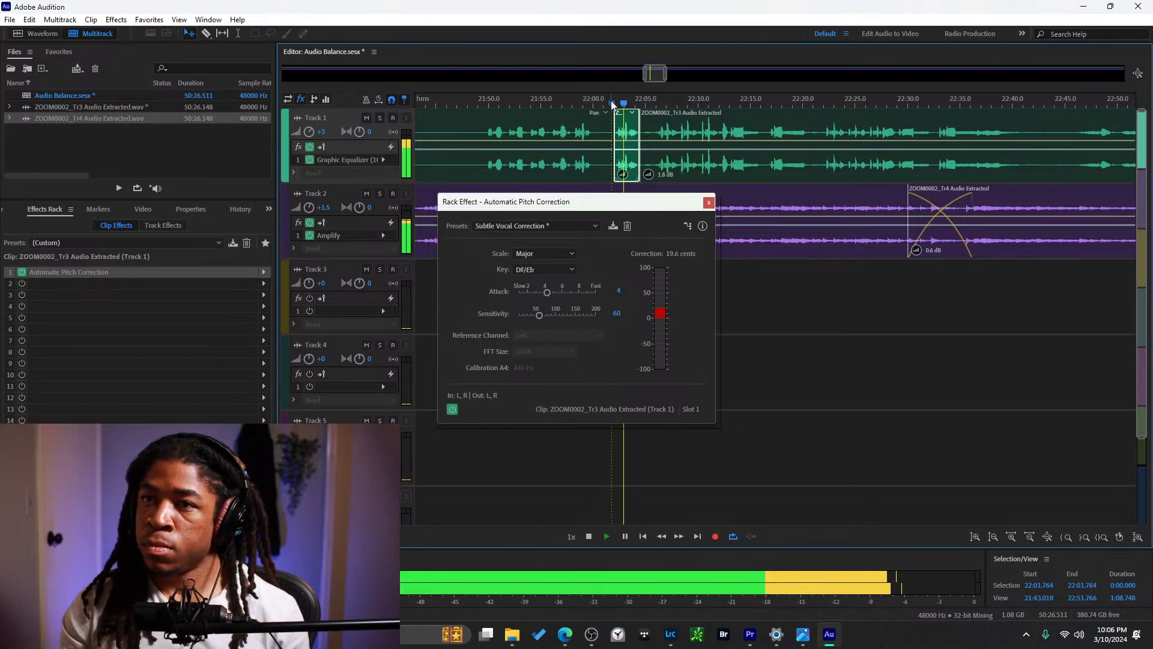
key("space")
Repeat the bypassed-versus-enabled comparison of the 22:02 clip's pitch correction, leaving the effect switched on.
left_click(451, 411)
left_click(617, 102)
key("space")
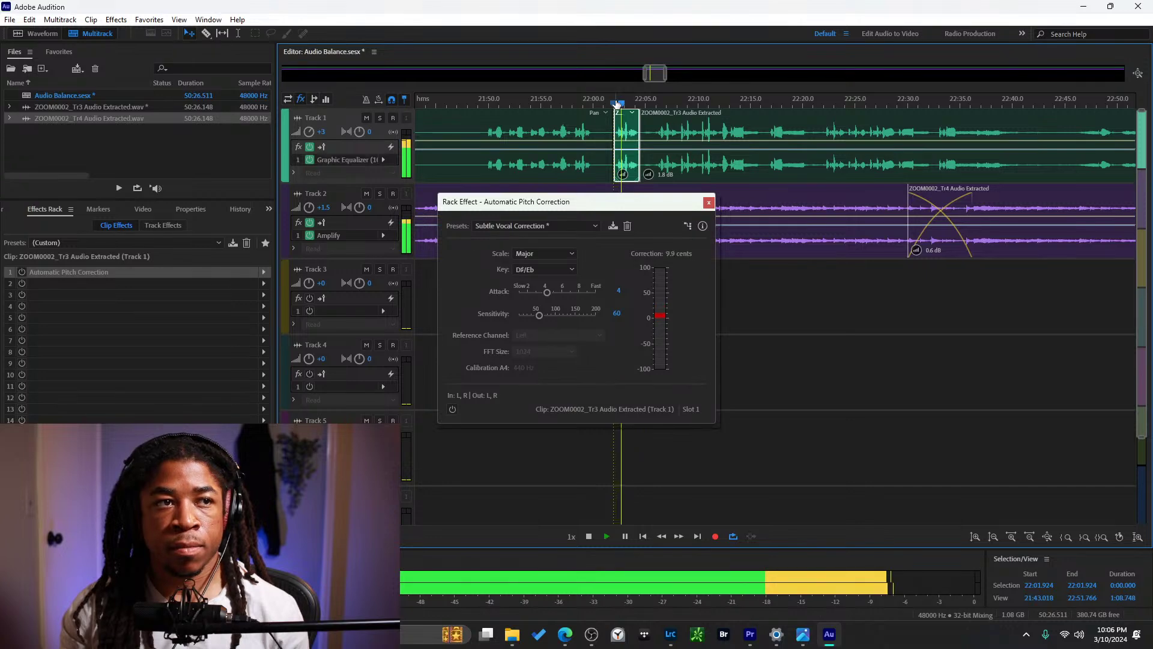
key("space")
left_click(449, 410)
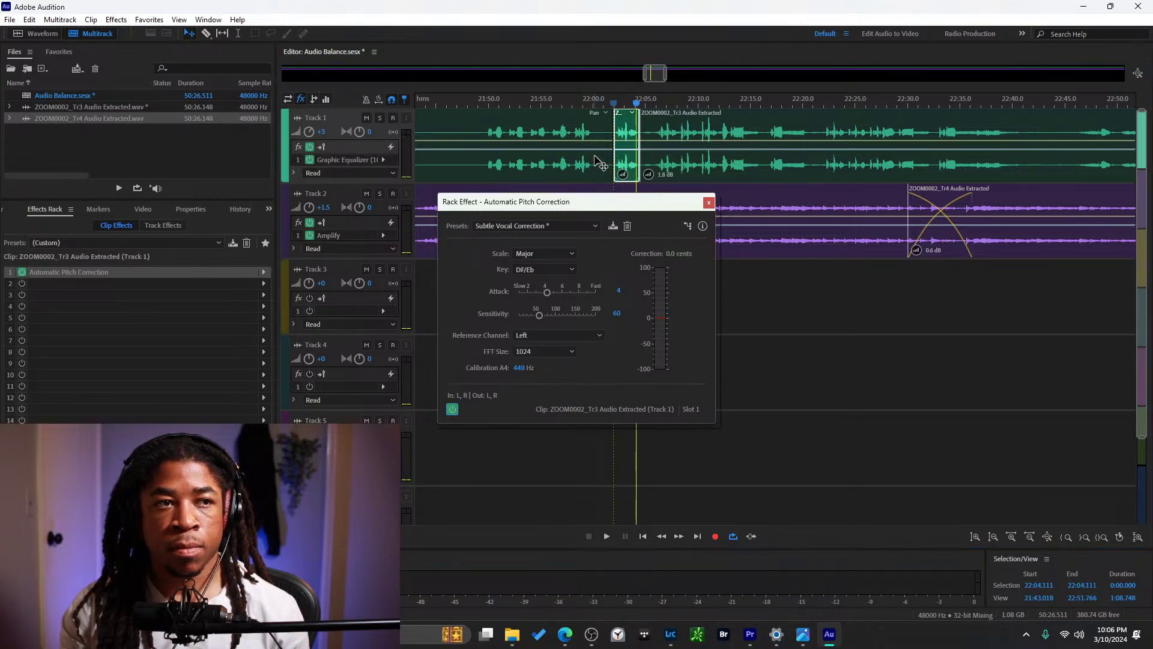
left_click(615, 103)
key("space")
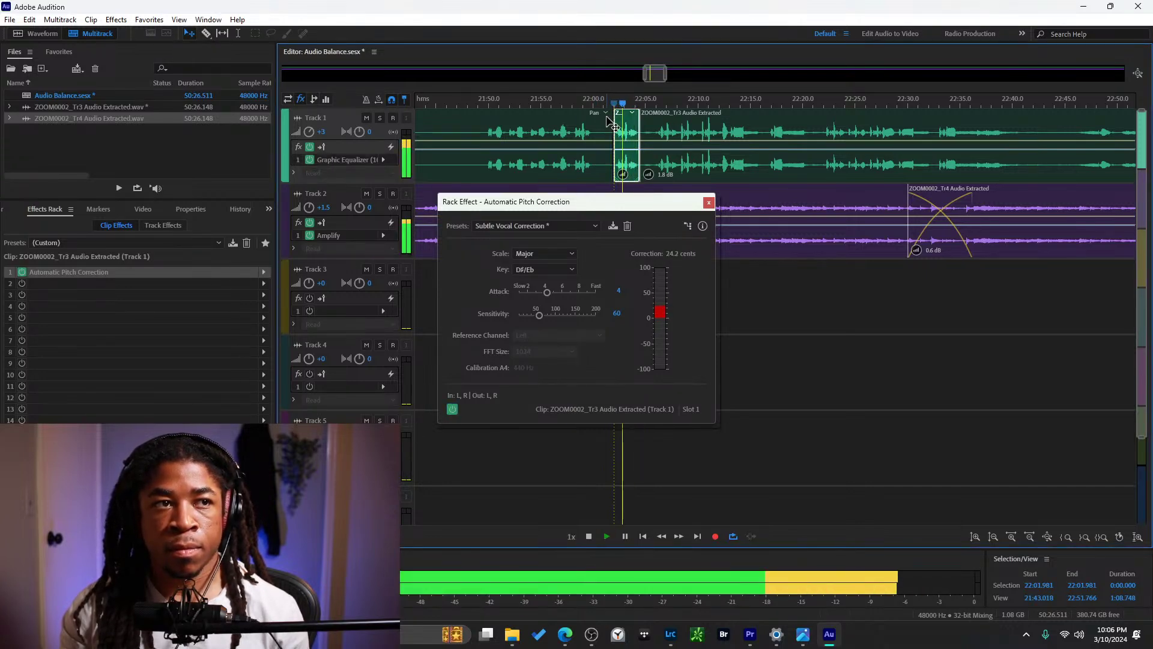
key("space")
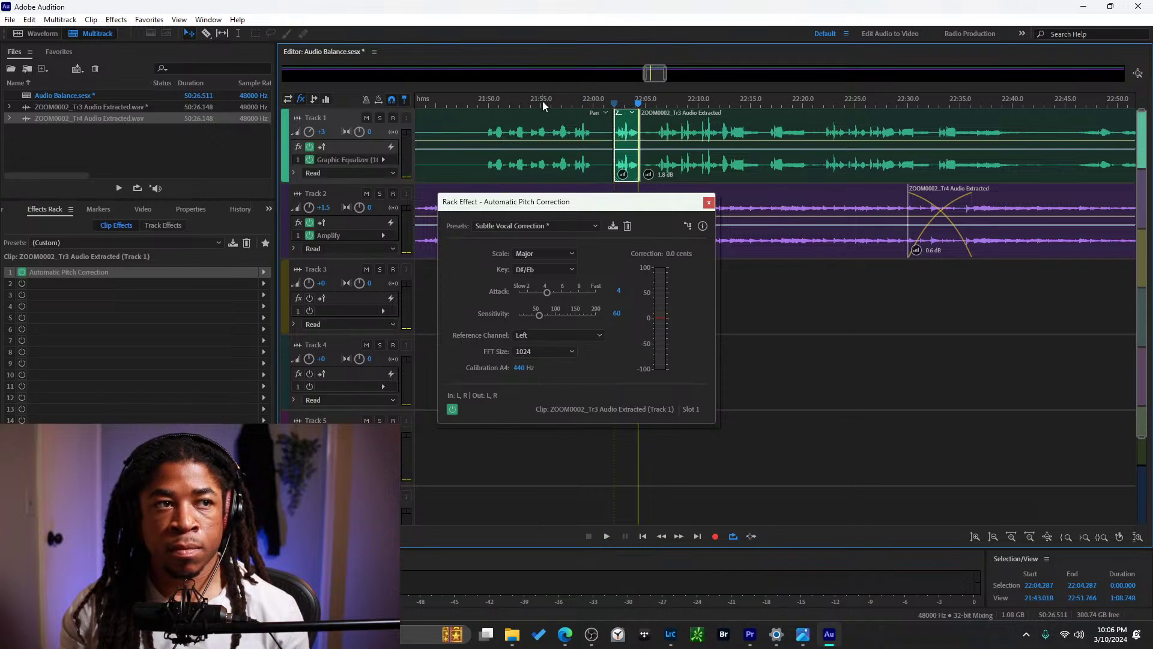
Play the vocals from about 21:49 through the corrected clip, stopping at about 22:04, to find other off-pitch phrases.
left_click(482, 101)
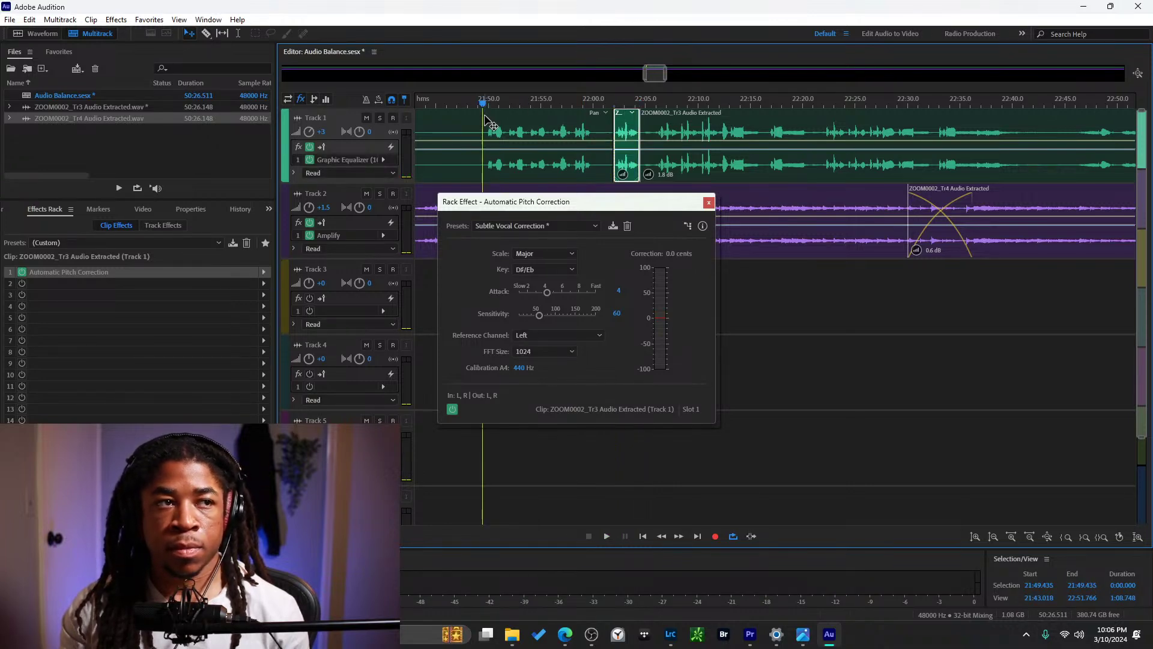
key("space")
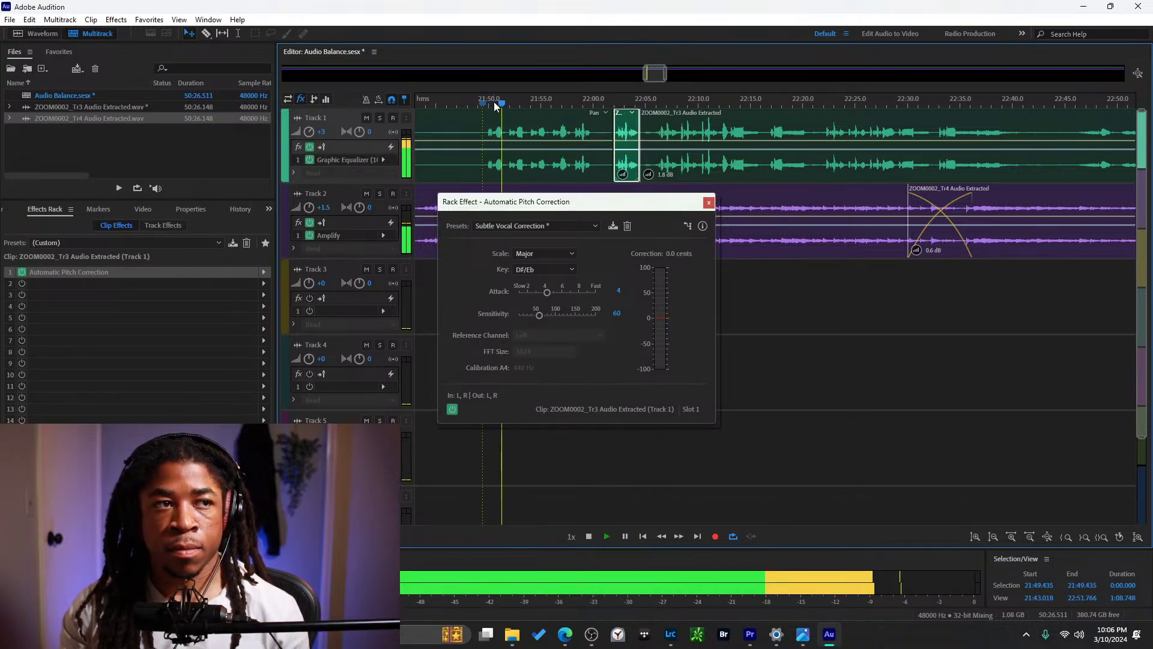
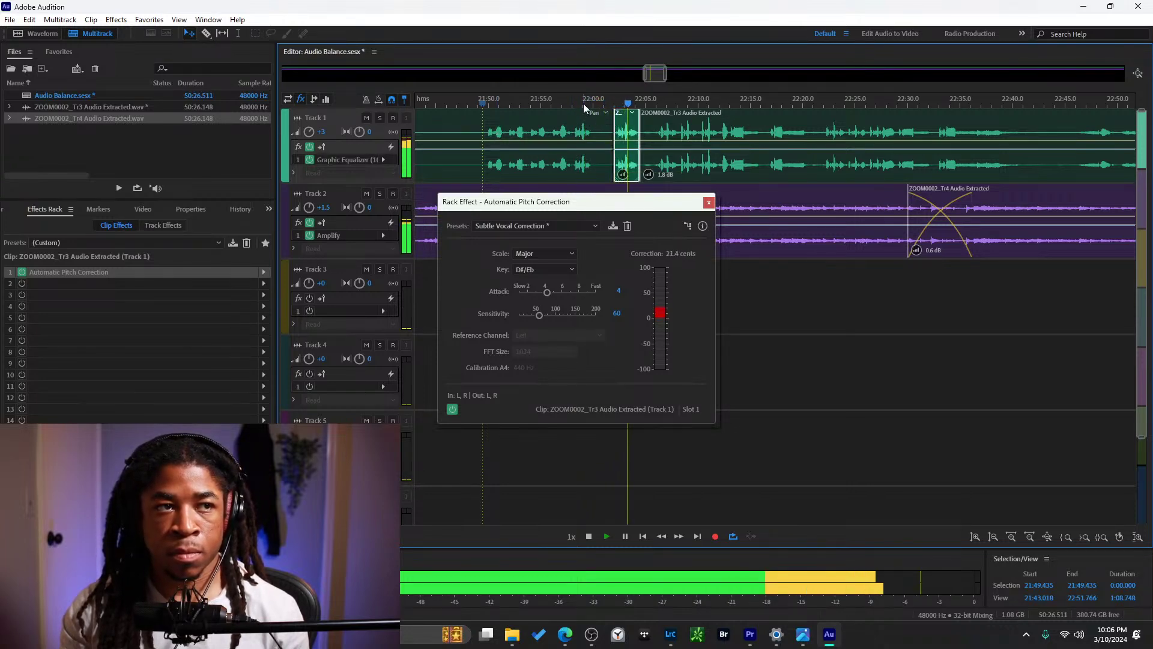
key("space")
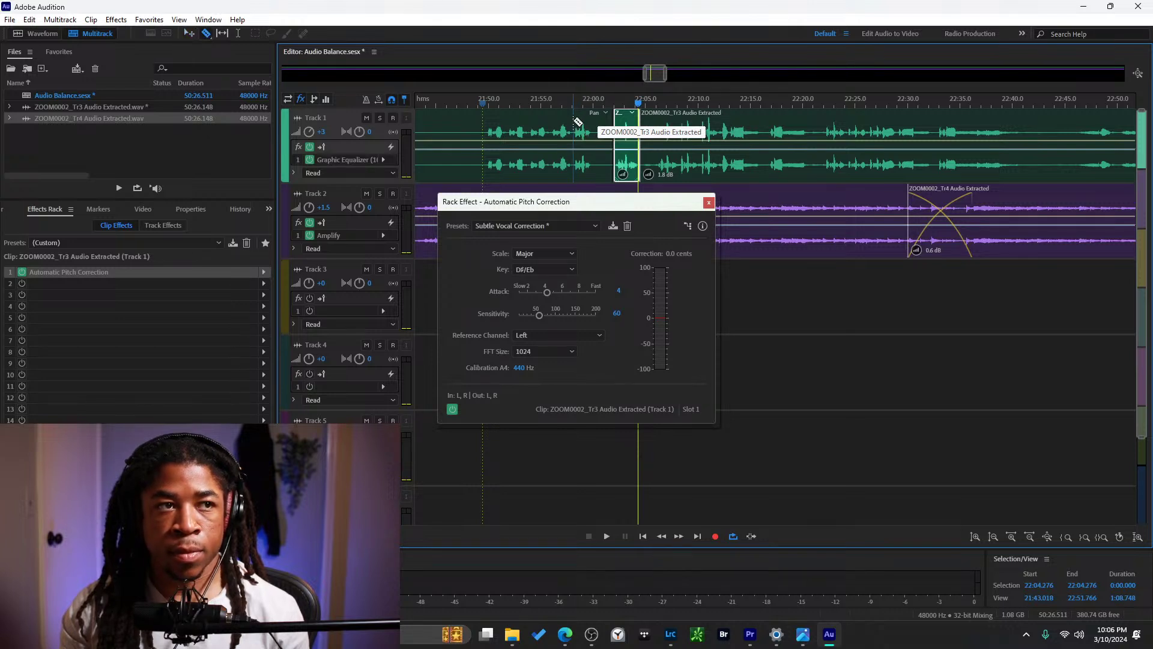
Split Track 1's clip at about 21:58 and 22:00, and select the short clip between the cuts.
left_click(575, 123)
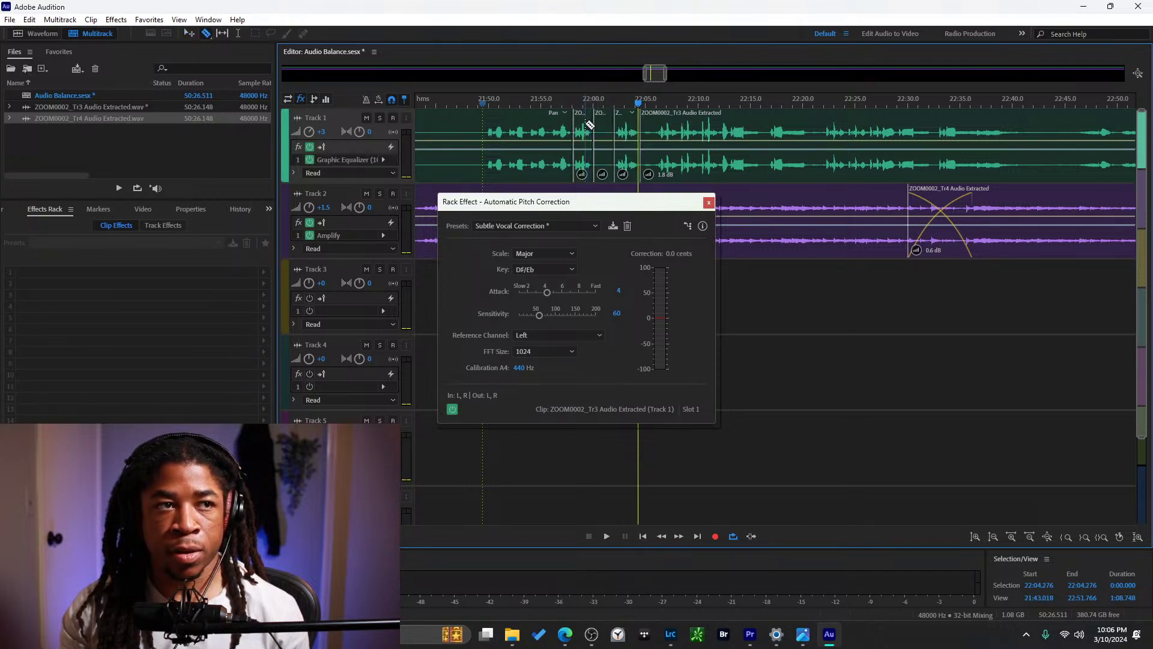
left_click(597, 145)
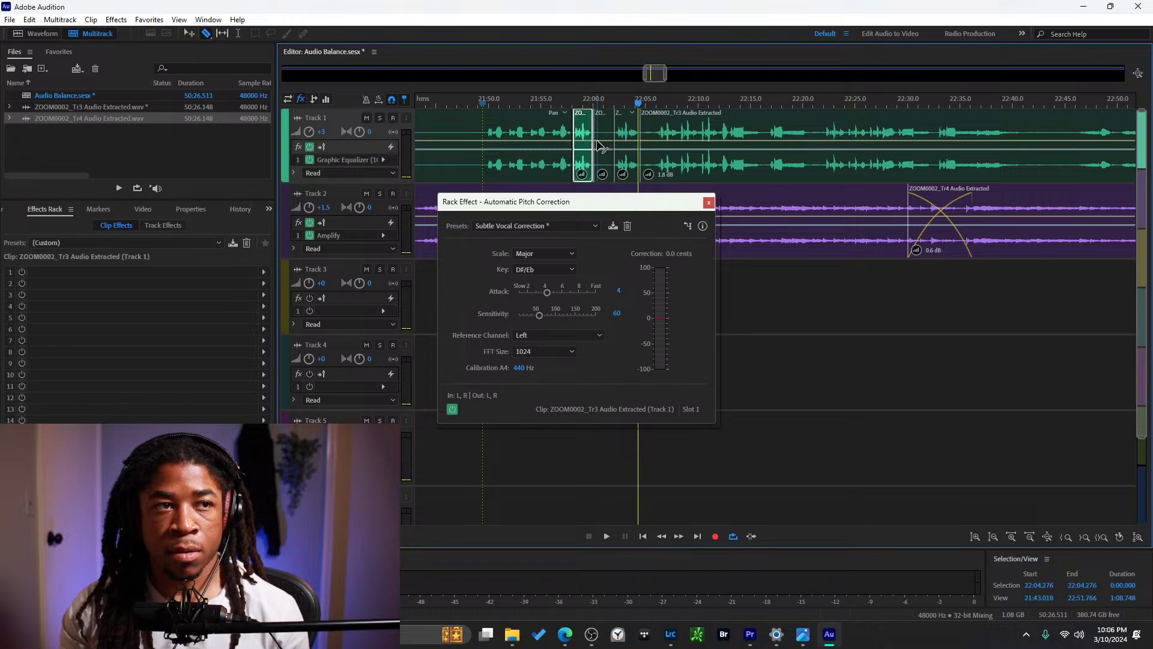
Add Automatic Pitch Correction in slot 1 of the clip at about 21:58 and apply the Subtle Vocal Correction preset.
left_click(264, 273)
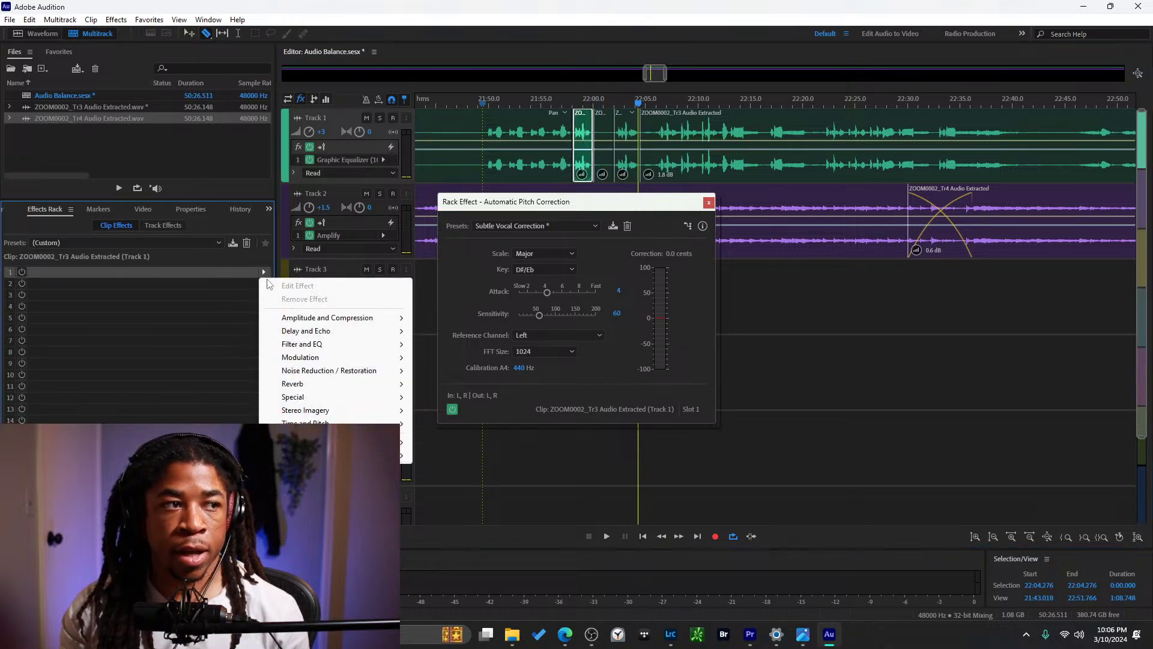
mouse_move(371, 395)
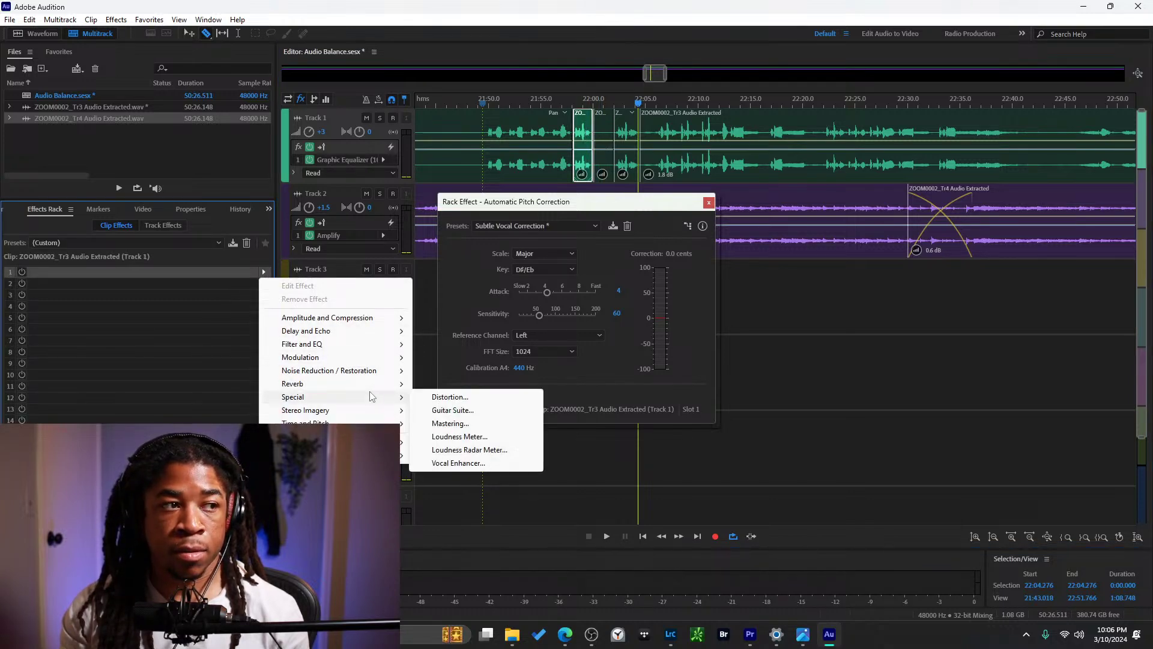
mouse_move(376, 422)
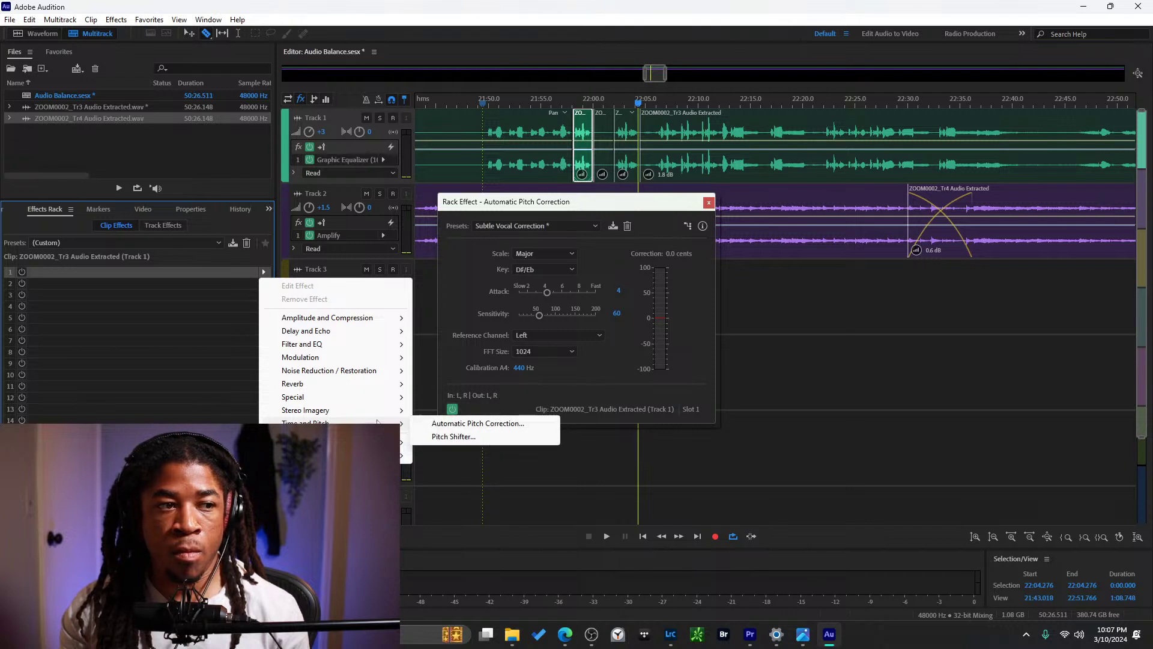
left_click(450, 424)
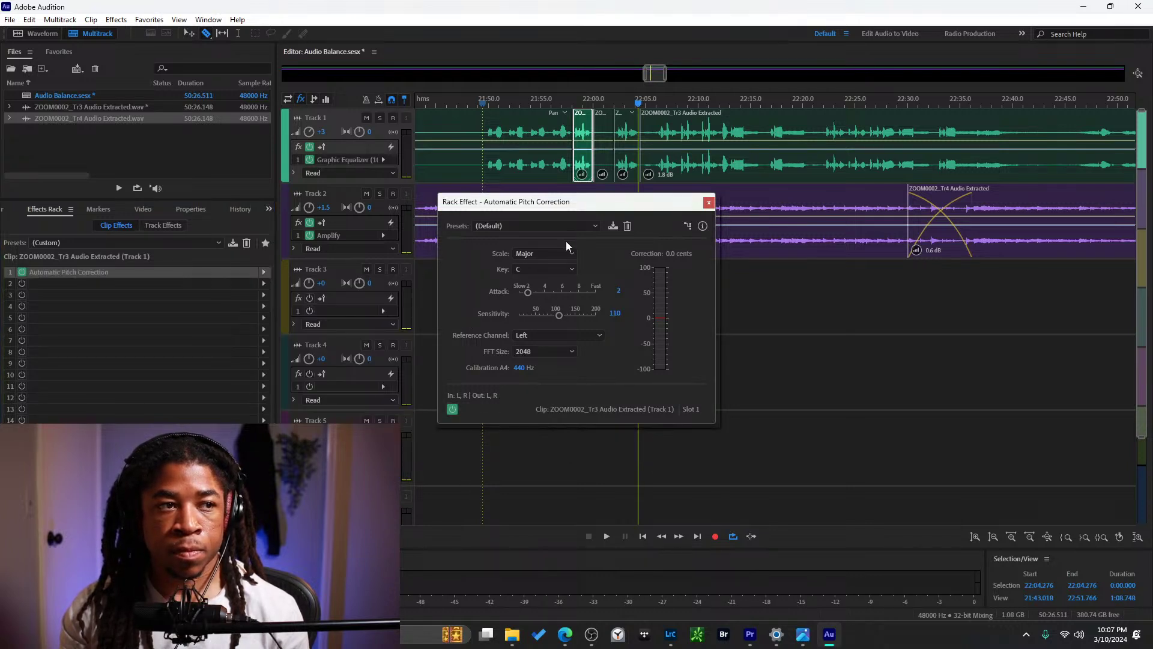
left_click(549, 226)
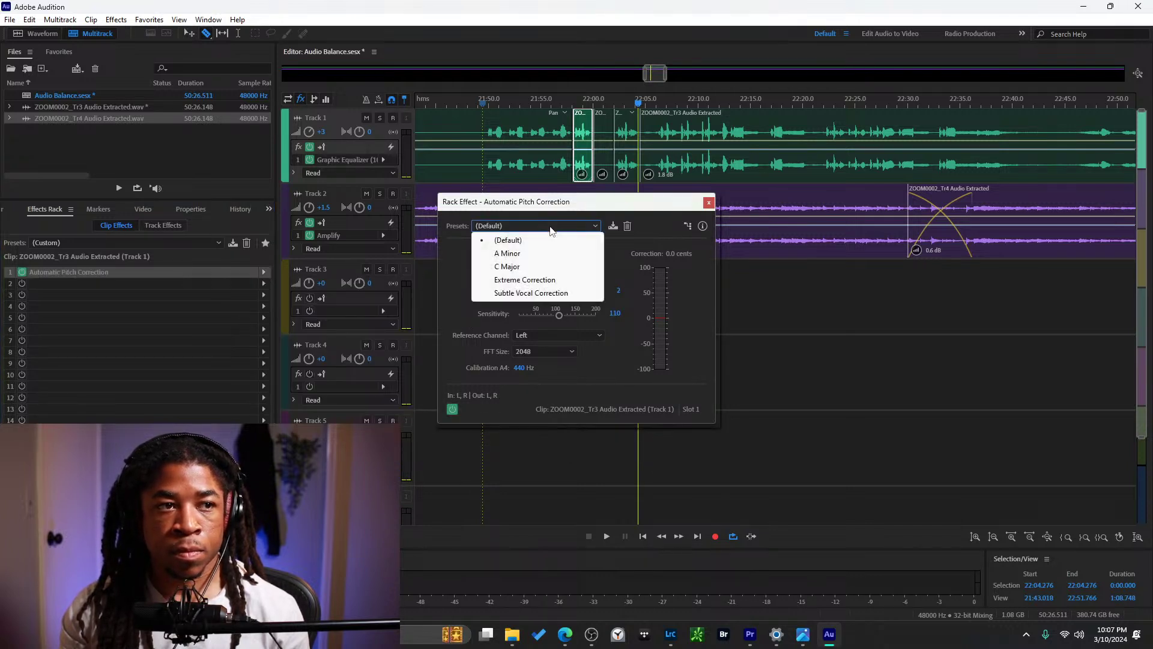
left_click(527, 293)
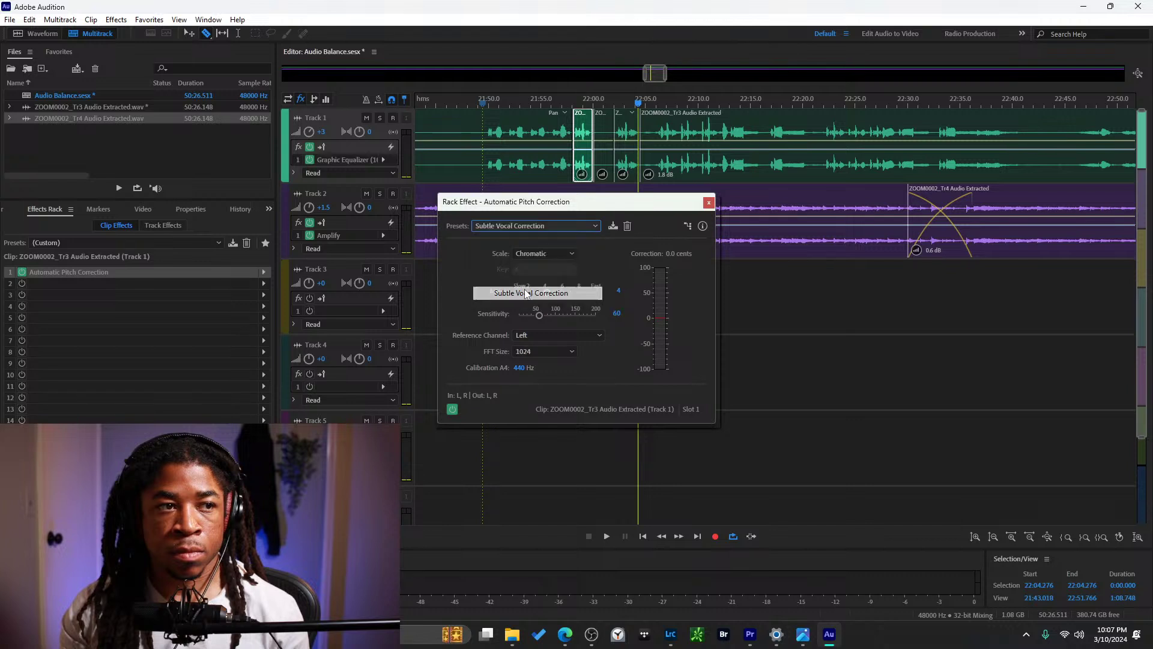
Set the pitch correction of the clip at about 21:58 to the Major scale in D#/Eb.
left_click(553, 254)
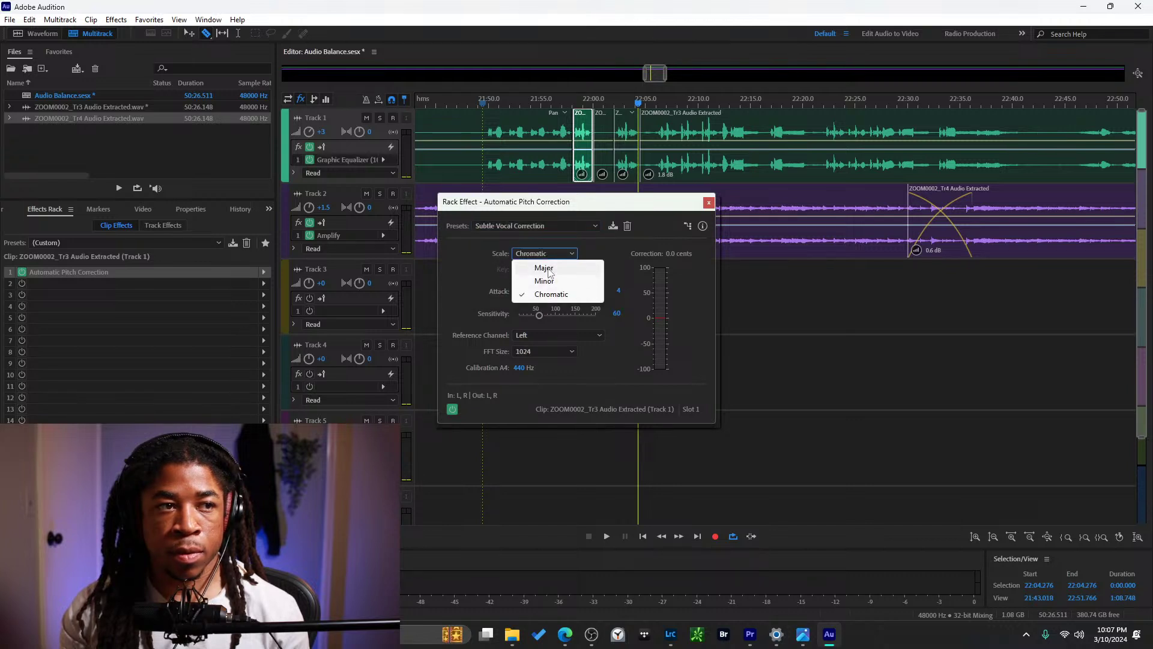
left_click(548, 269)
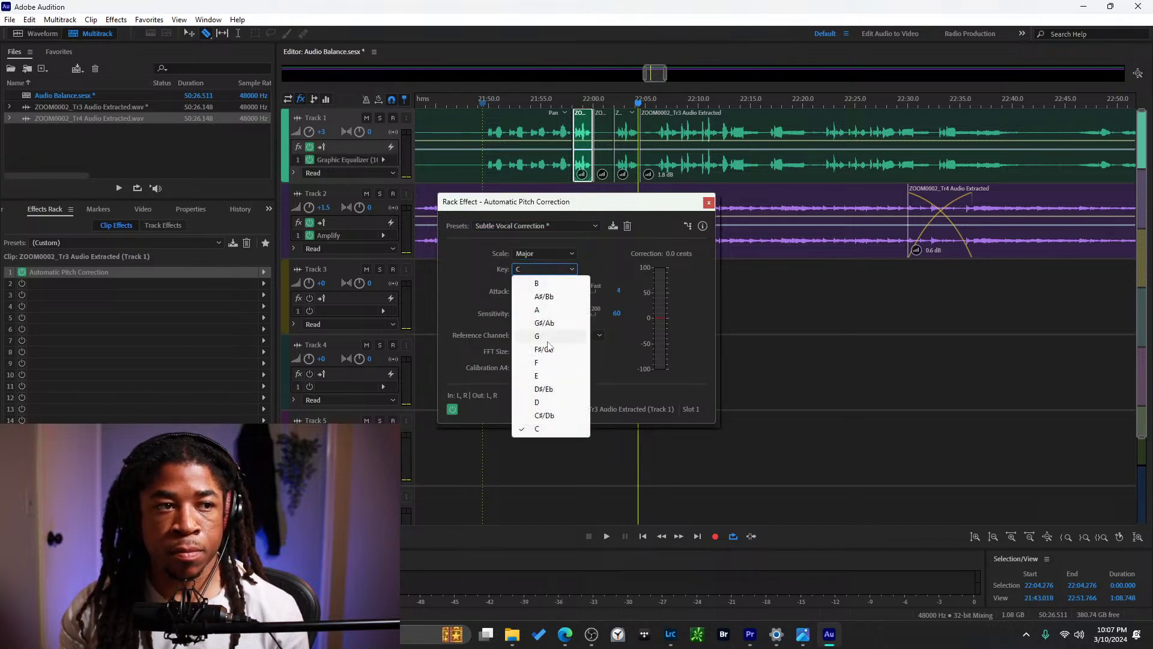
left_click(562, 388)
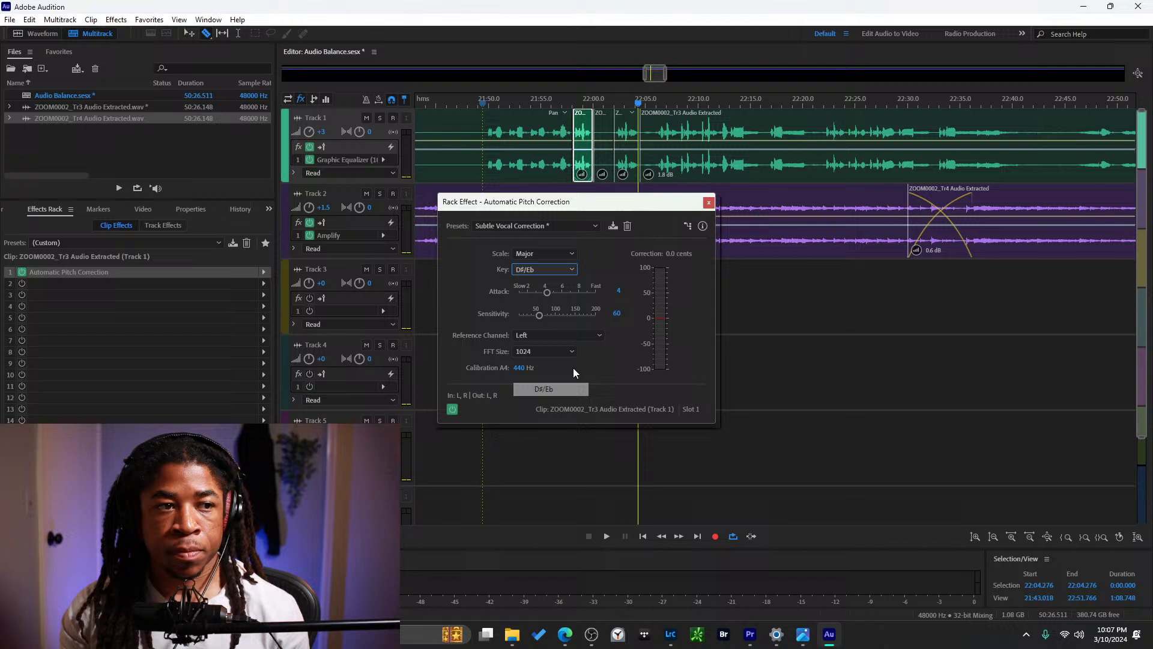
Play the clip at about 21:58 twice with pitch correction enabled, stopping at about 21:59.6.
left_click(575, 104)
key("space")
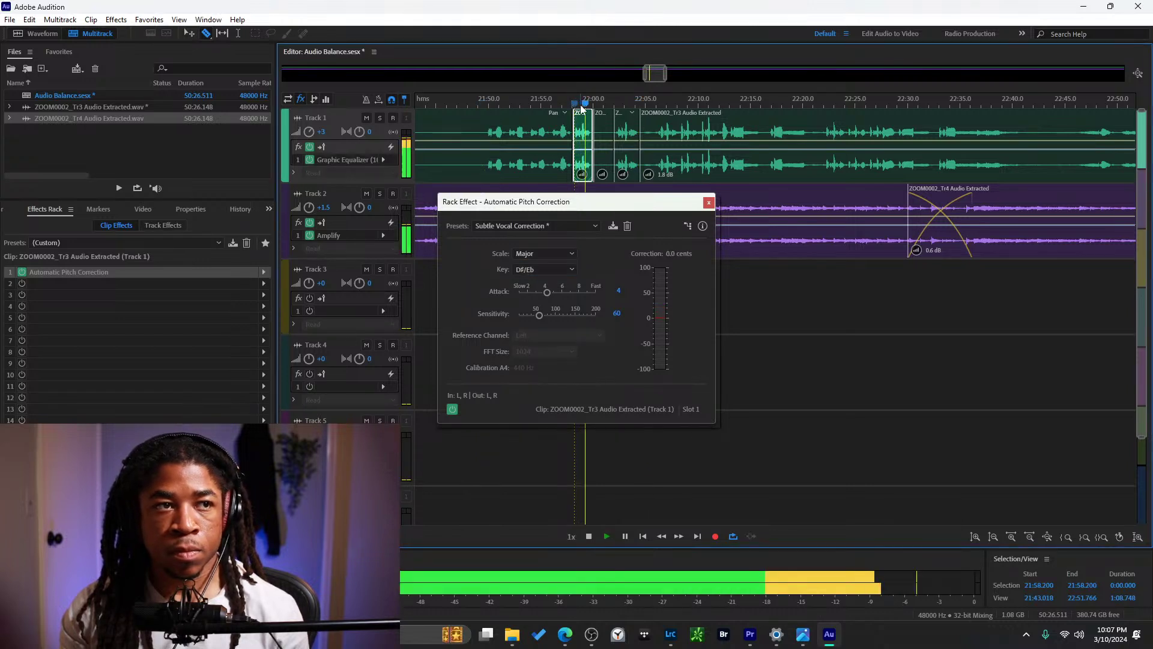
left_click(575, 107)
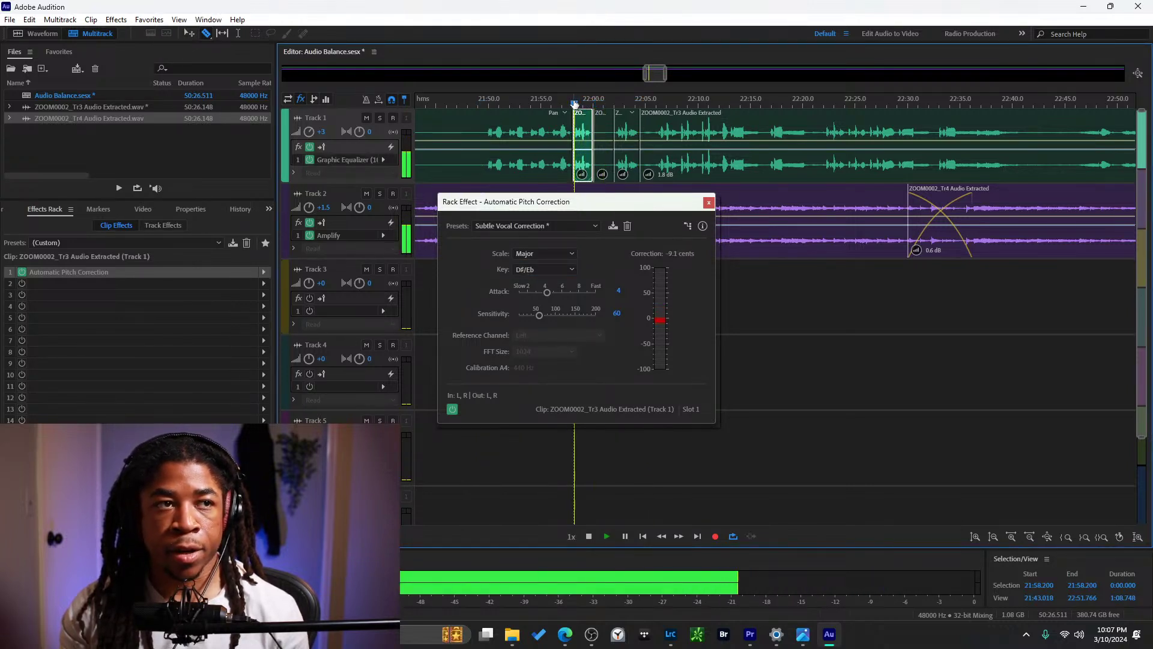
key("space")
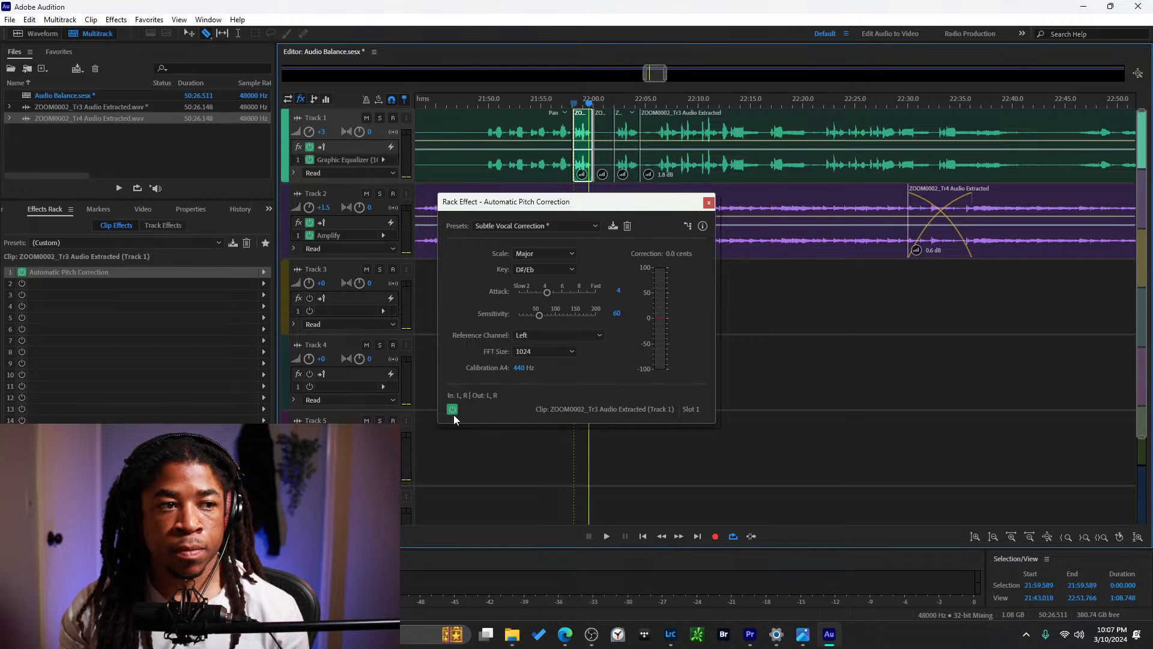
Compare the clip at about 21:58 with pitch correction bypassed and enabled, playing on to about 22:10.5.
left_click(453, 409)
left_click(574, 105)
key("space")
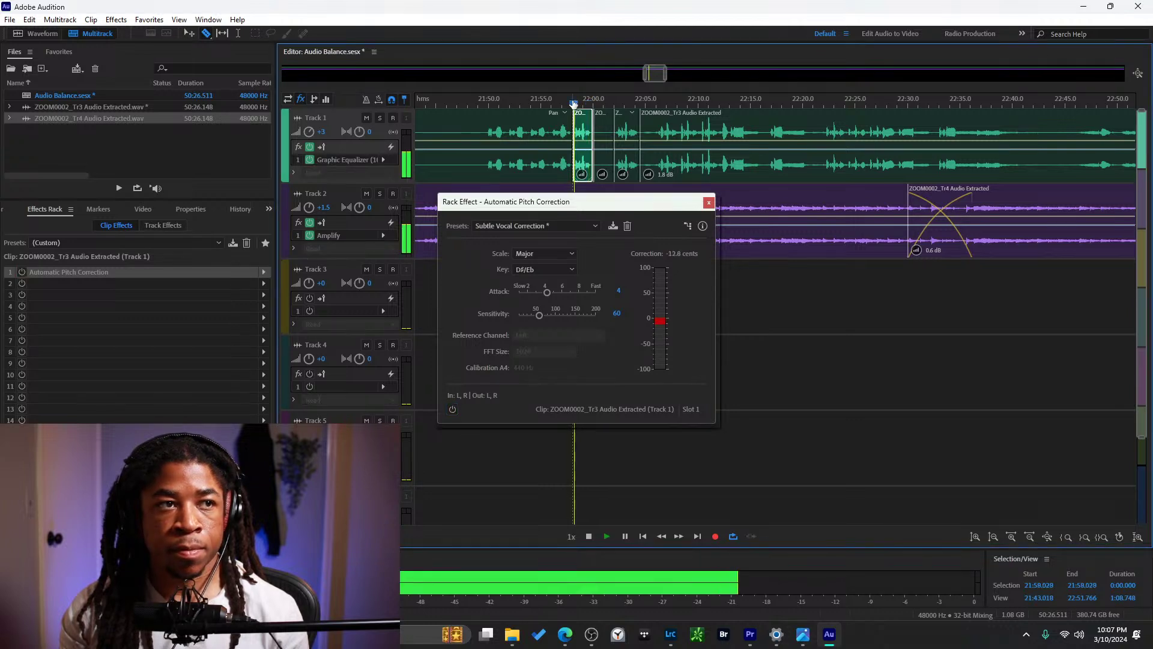
key("space")
left_click(452, 410)
left_click(572, 105)
key("space")
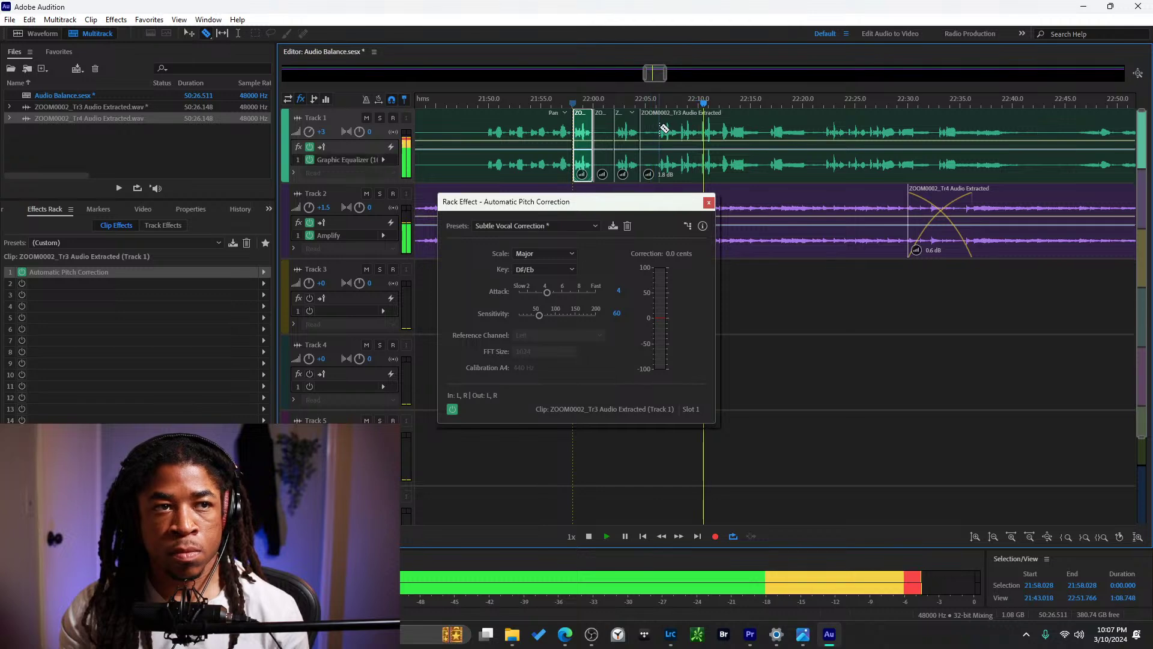
key("space")
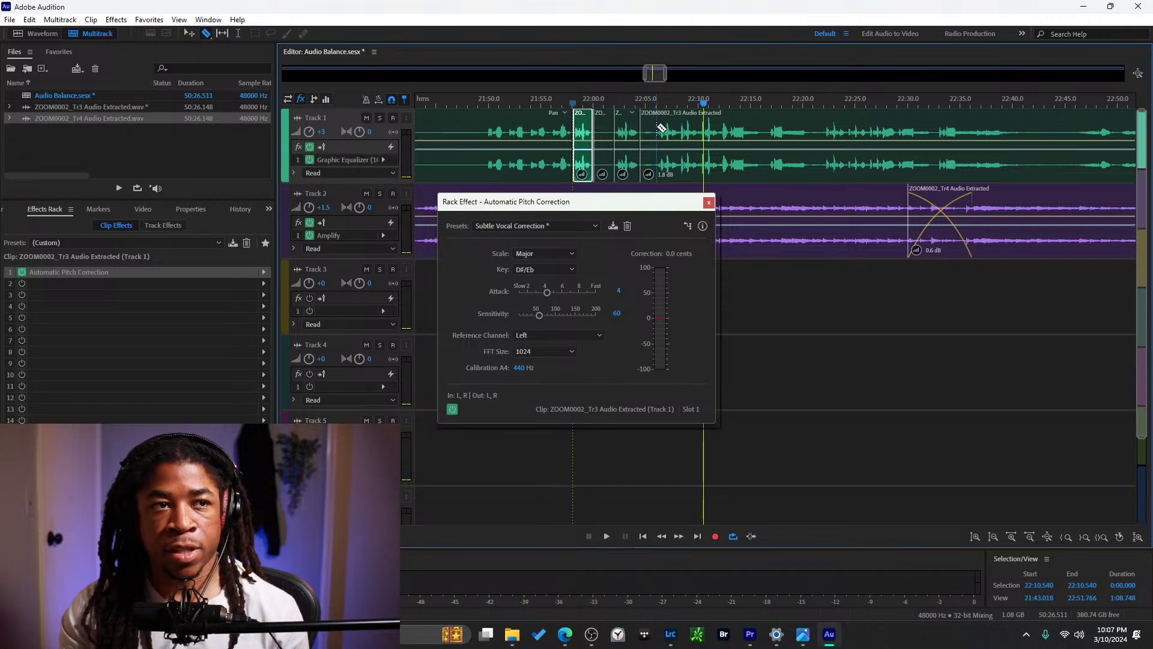
Split Track 1's clip at about 22:06 and 22:12, and select the clip between the cuts.
left_click(658, 126)
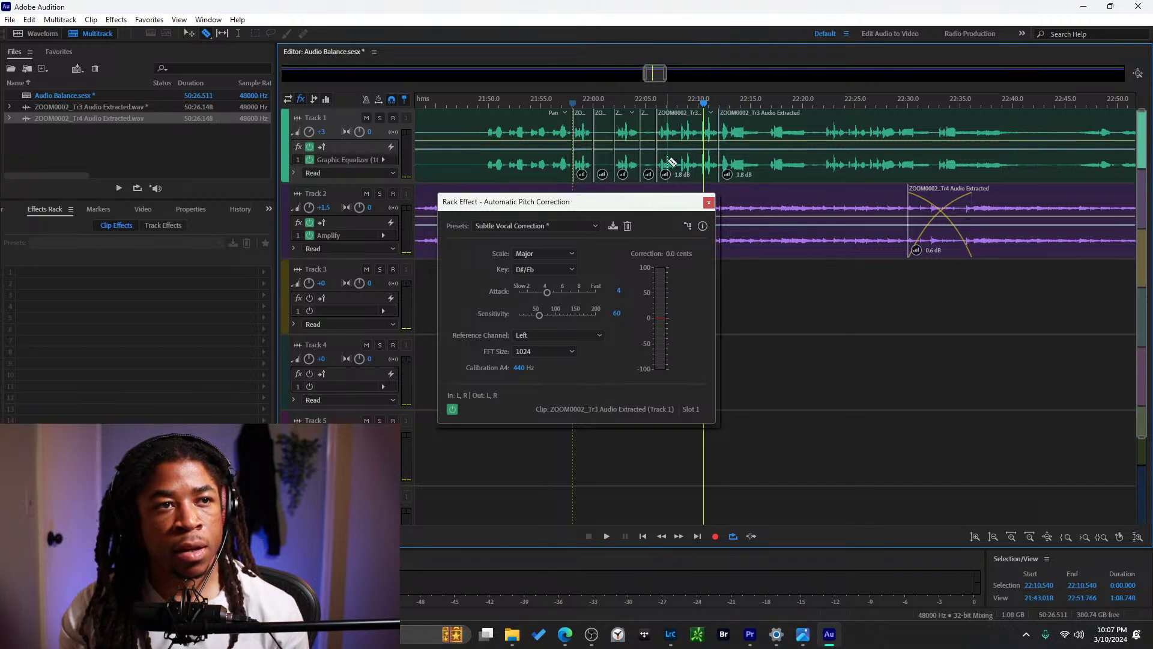
left_click(679, 134)
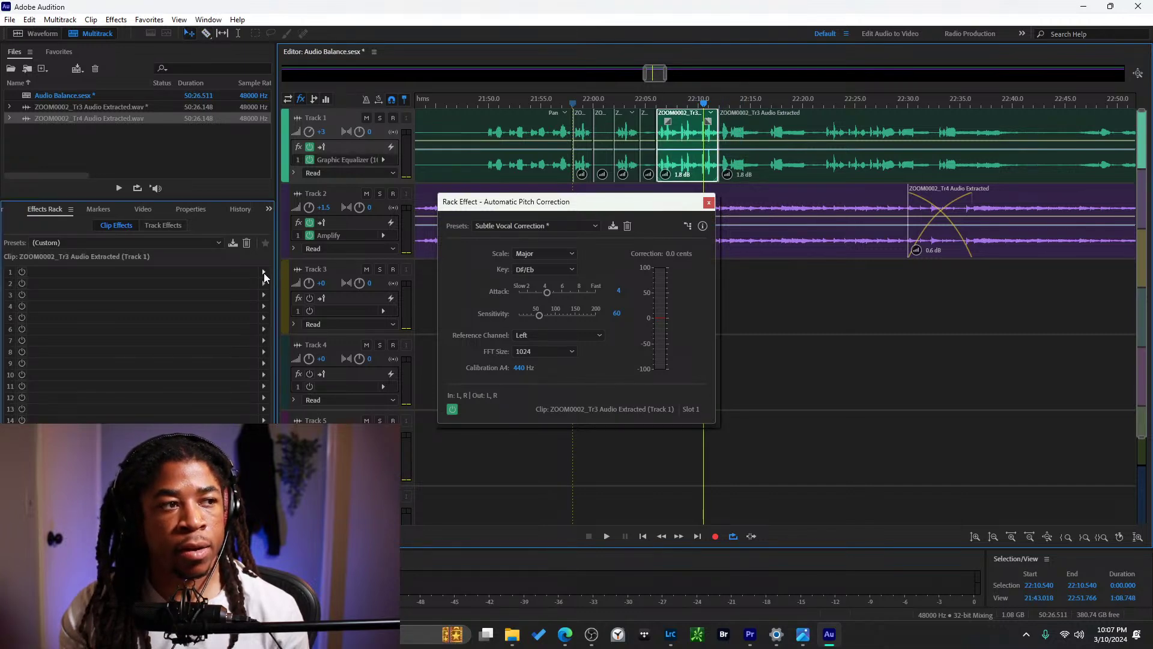
left_click(263, 273)
mouse_move(360, 423)
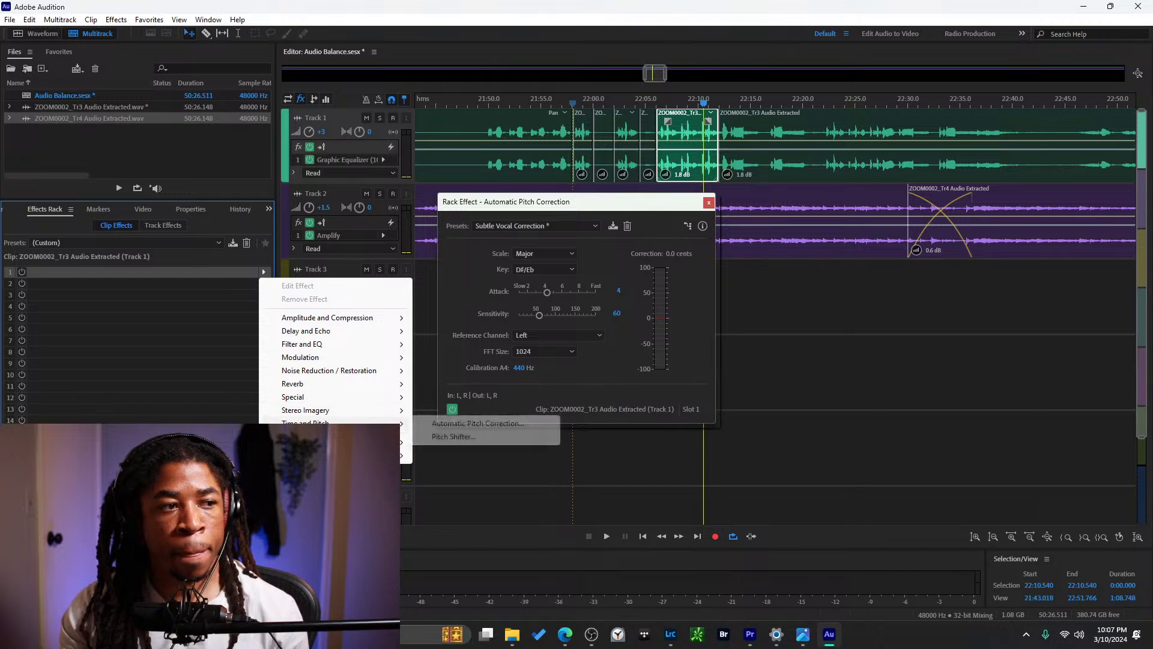
left_click(464, 439)
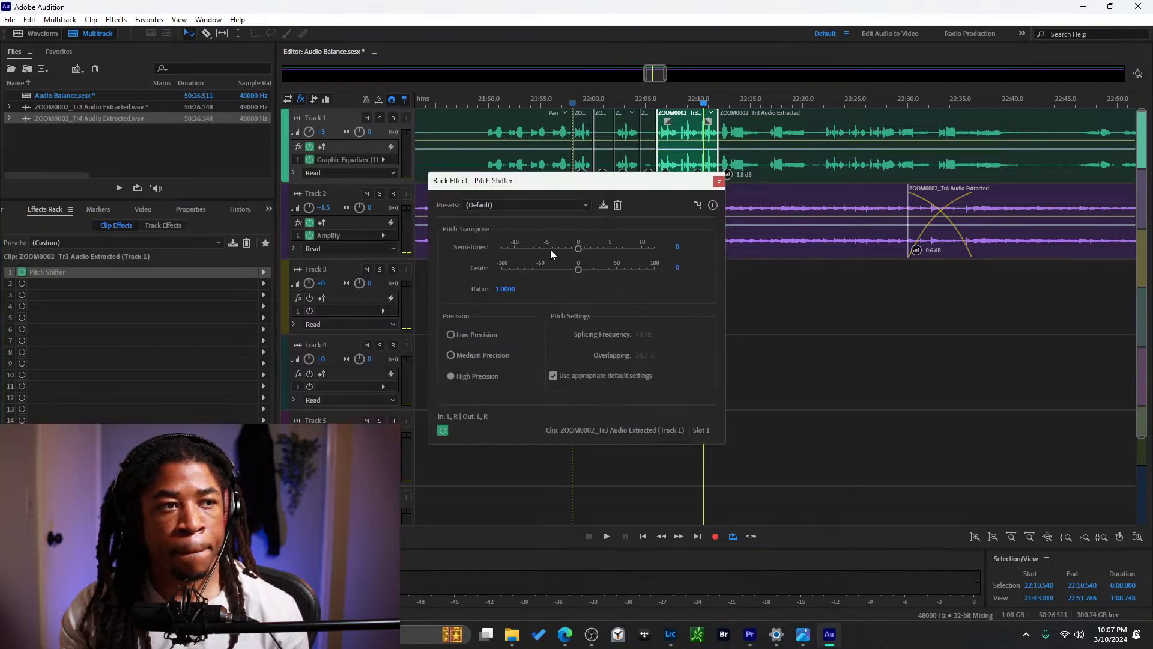
left_click(718, 182)
Put Automatic Pitch Correction in slot 1 of the clip at about 22:06 and apply the Subtle Vocal Correction preset.
left_click(264, 283)
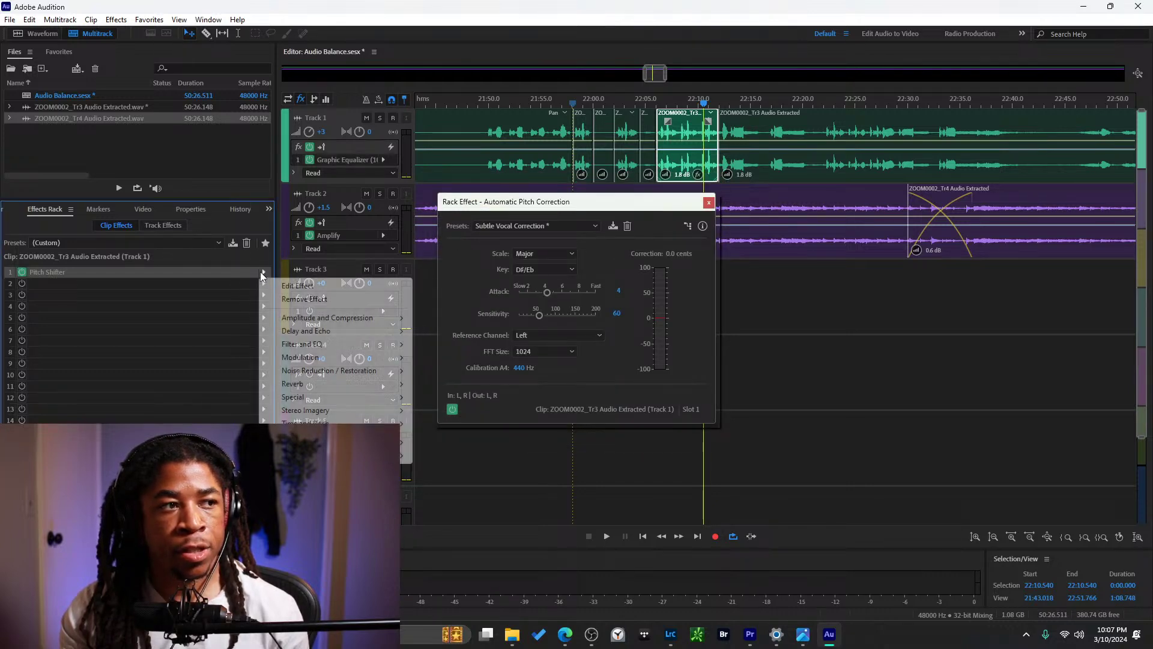
left_click(442, 422)
left_click(564, 229)
left_click(533, 294)
Set the pitch correction of the clip at about 22:06 to the Major scale in D#/Eb.
left_click(543, 253)
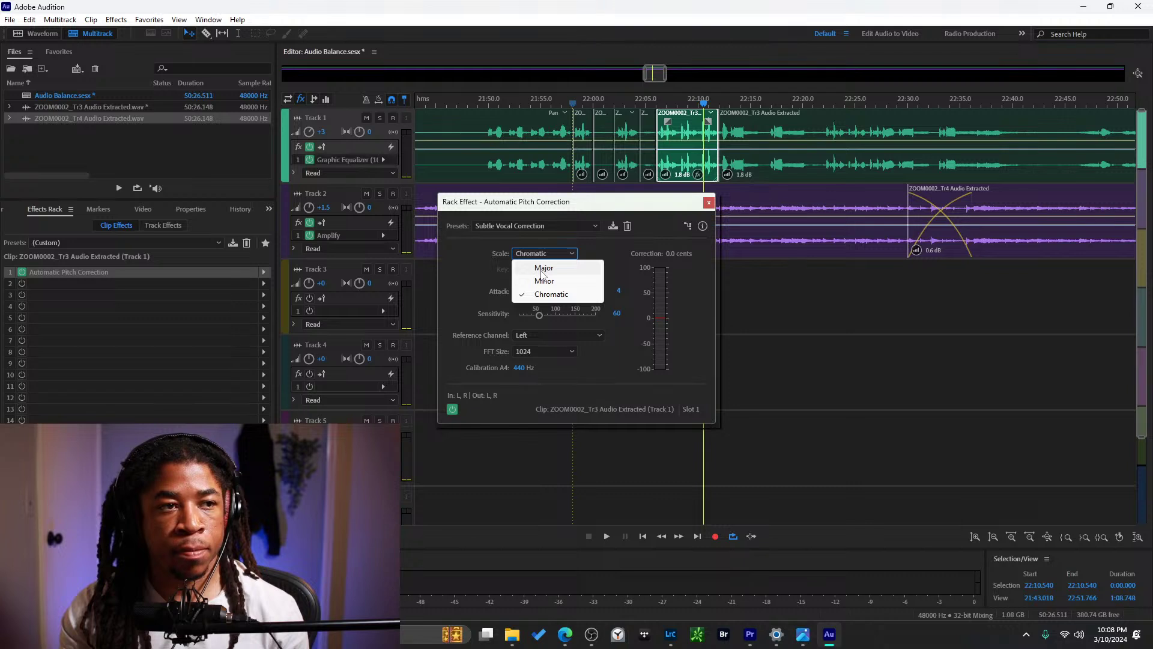
left_click(544, 268)
left_click(544, 270)
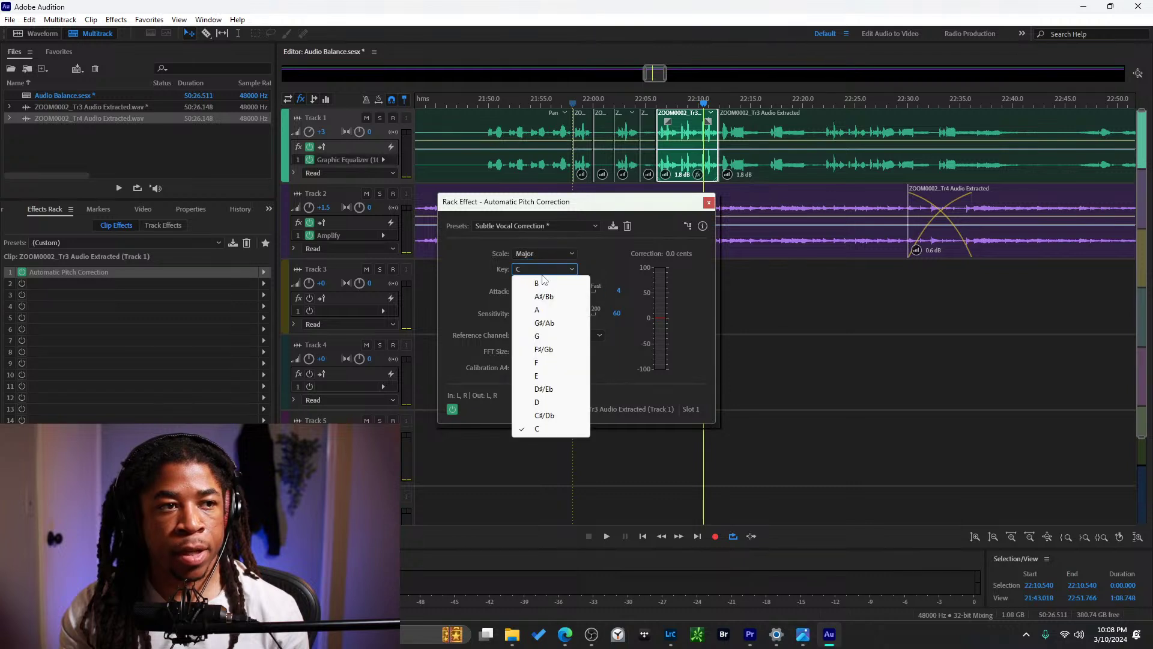
left_click(545, 389)
Save the current pitch correction settings as a new effect preset under the singer's first name and check the preset list.
left_click(613, 226)
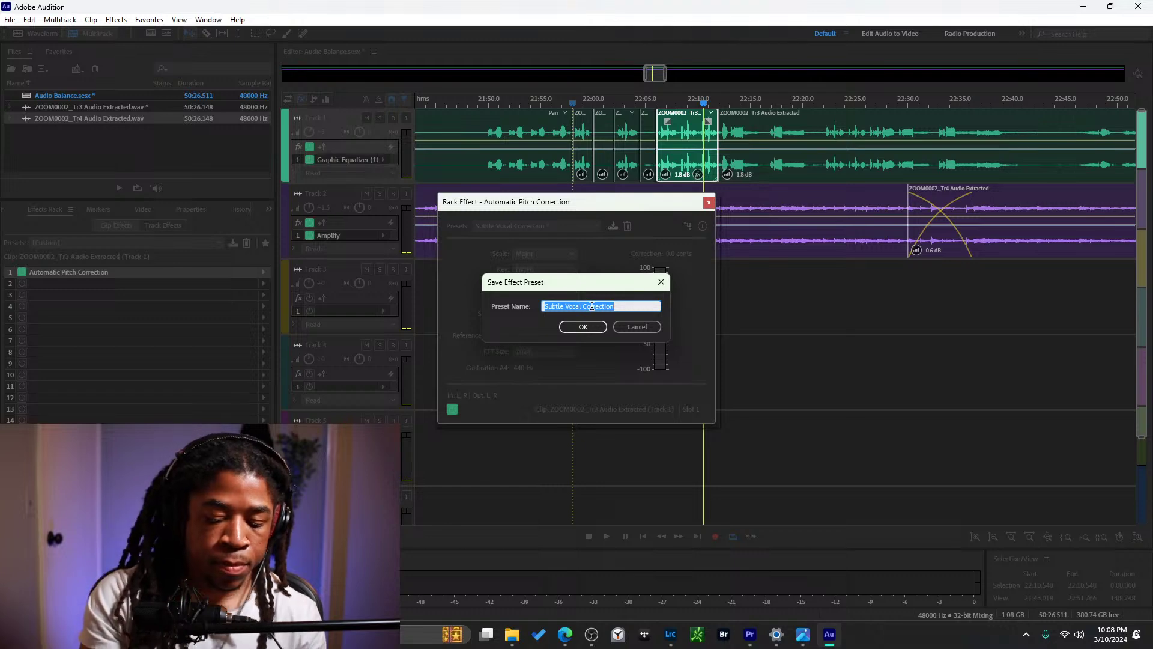
type("Daesha")
left_click(582, 326)
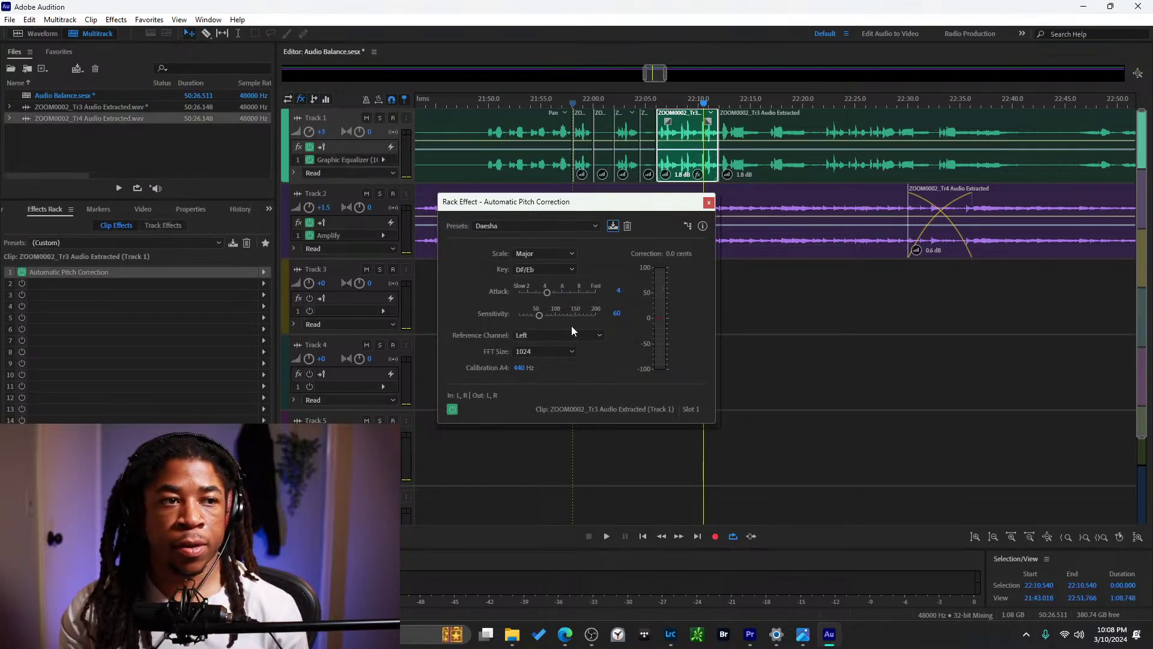
left_click(571, 229)
left_click(566, 226)
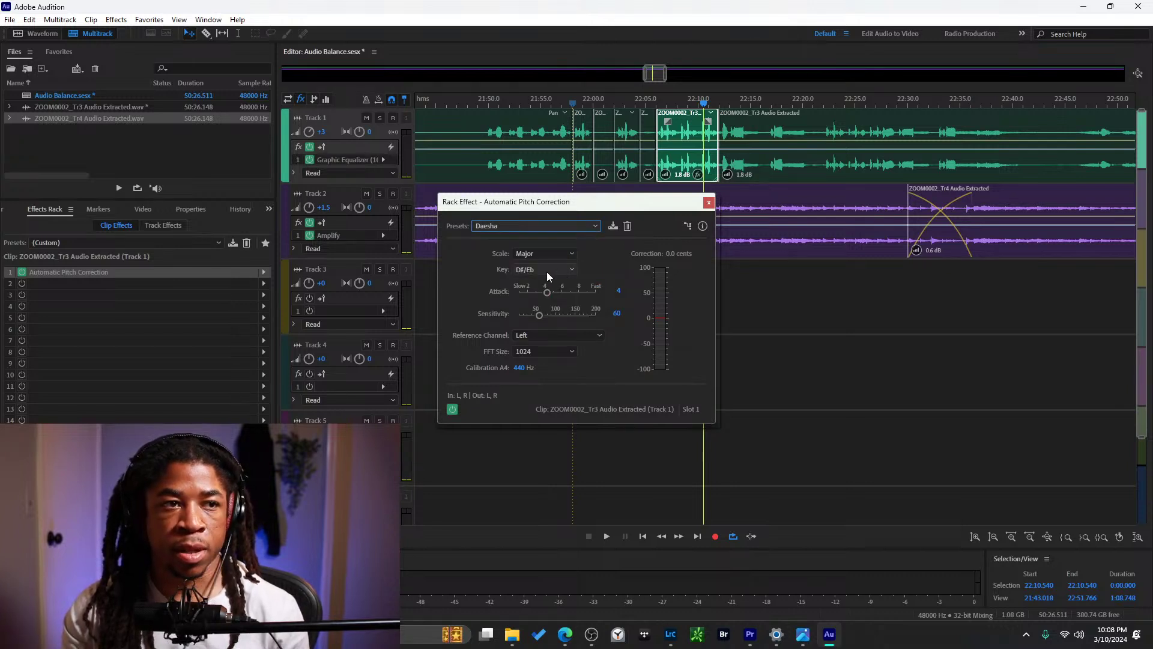
Play the clip from about 22:06 repeatedly, comparing pitch correction enabled and bypassed, and leave the effect enabled.
key("space")
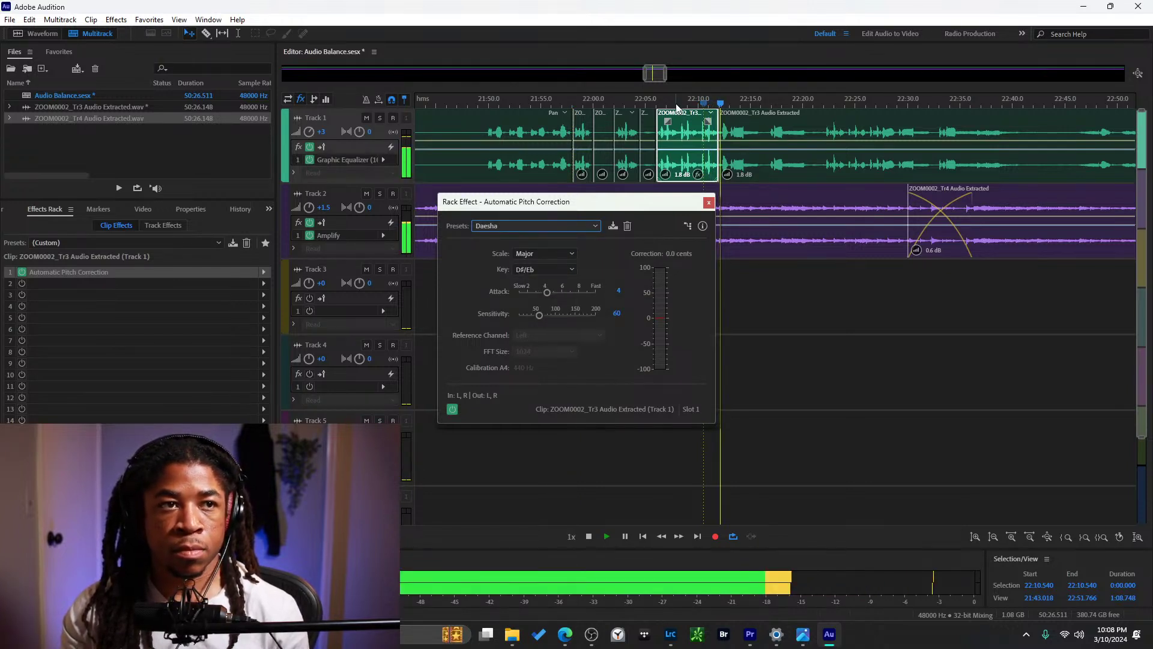
left_click(658, 103)
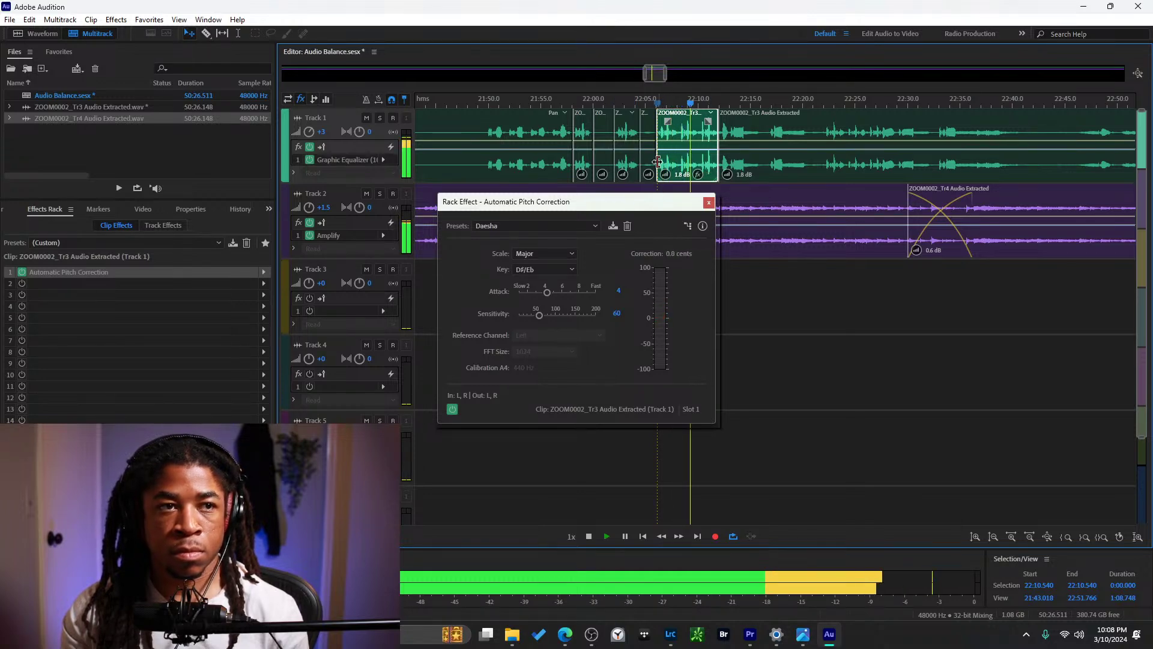
key("space")
left_click(453, 409)
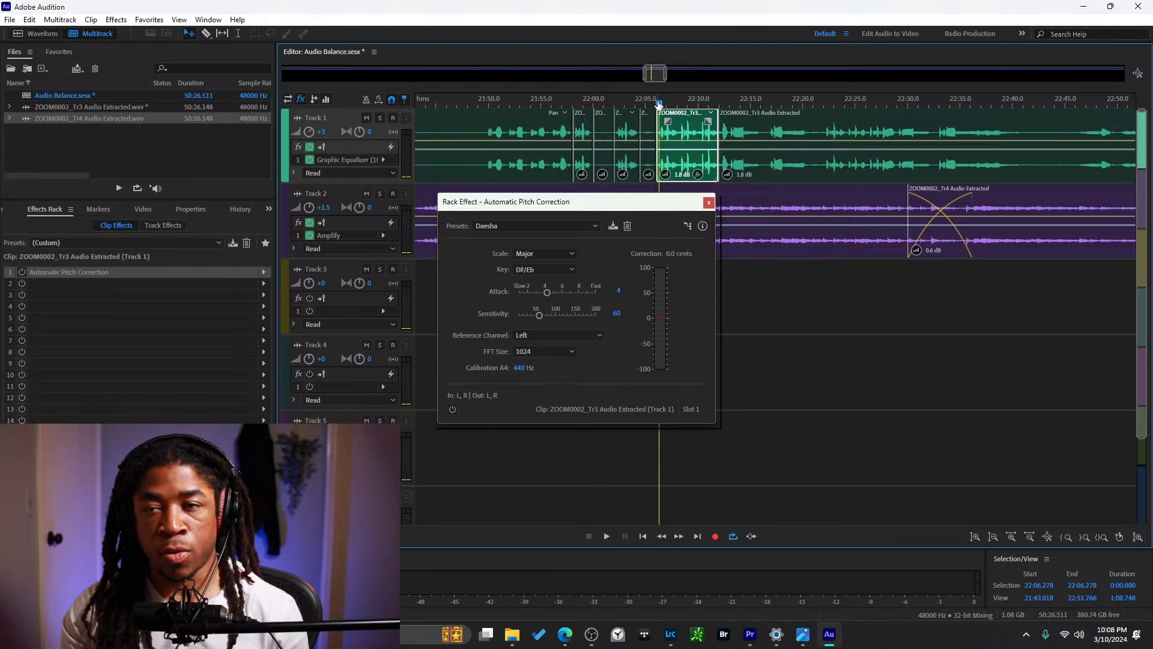
key("space")
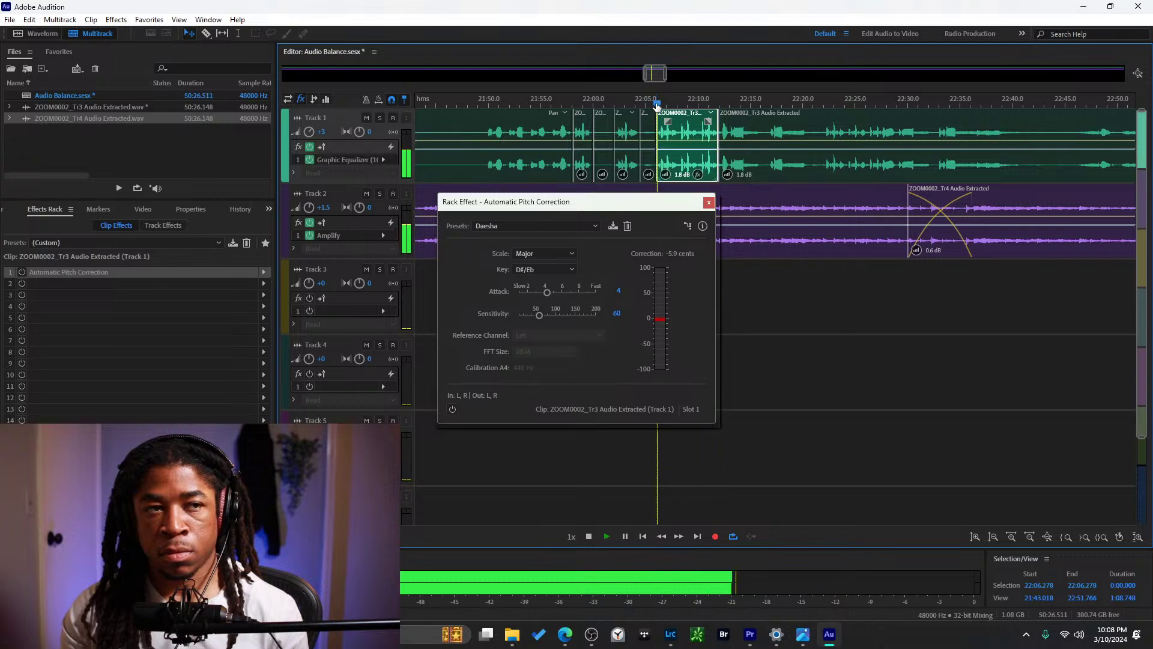
left_click(452, 410)
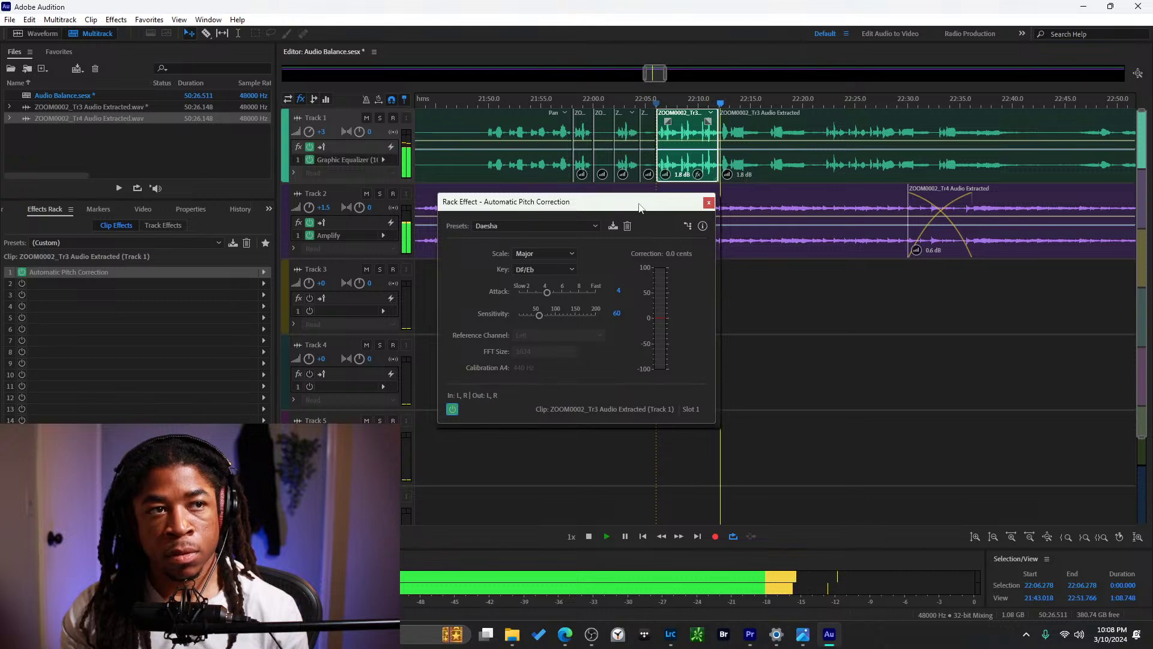
left_click(453, 410)
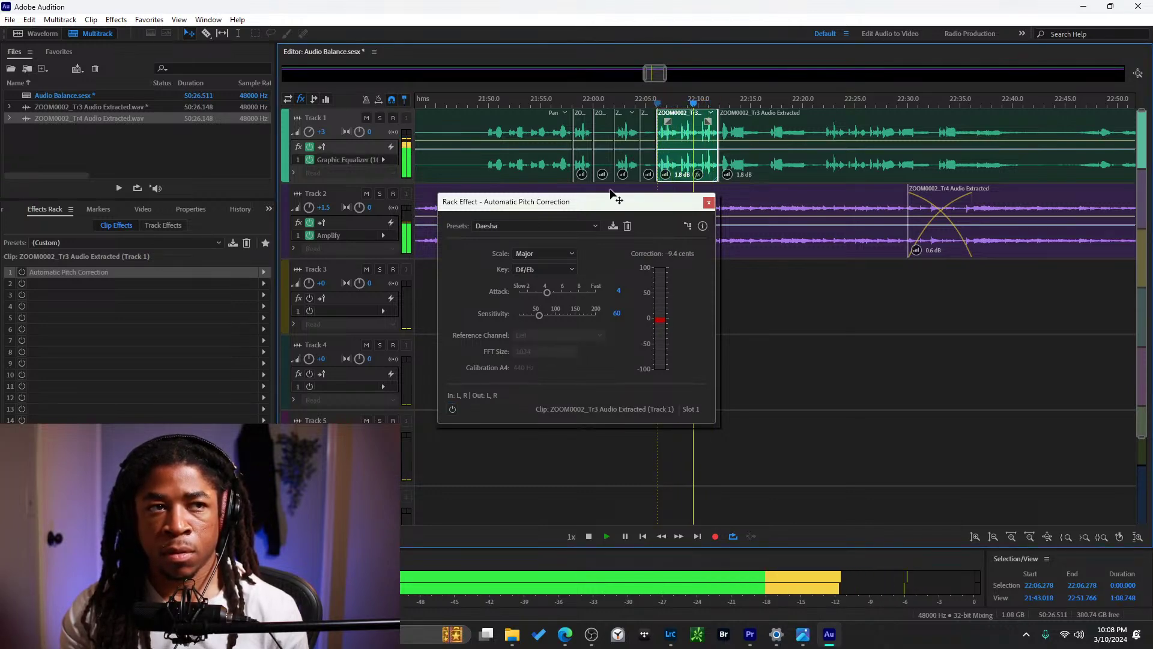
left_click(452, 409)
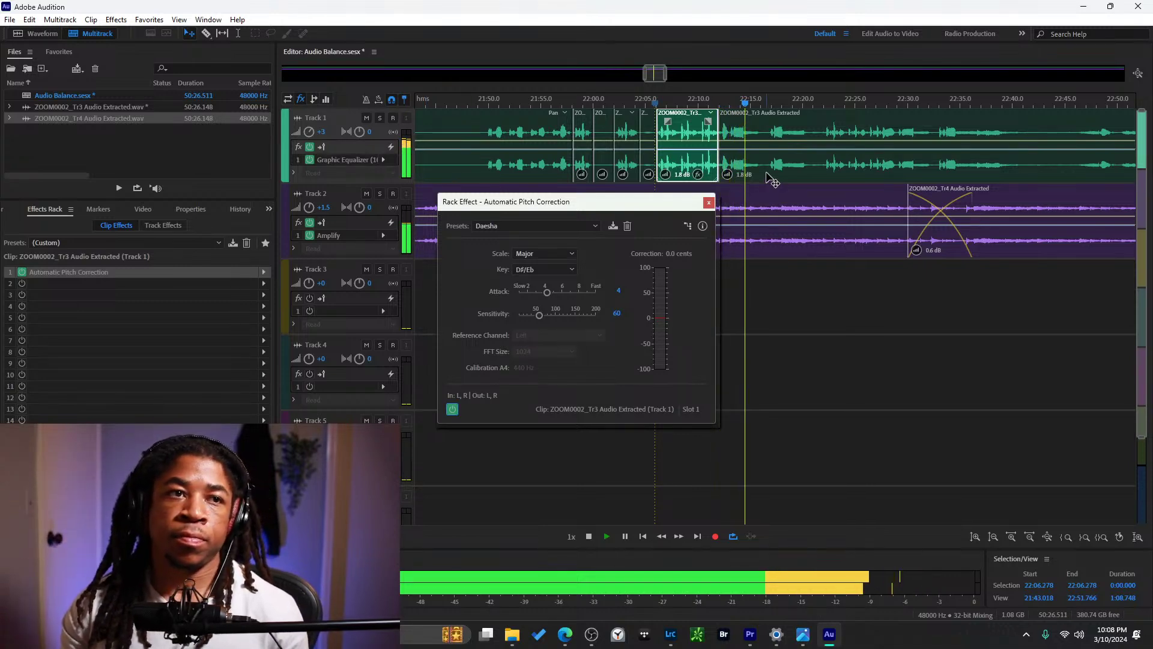
key("space")
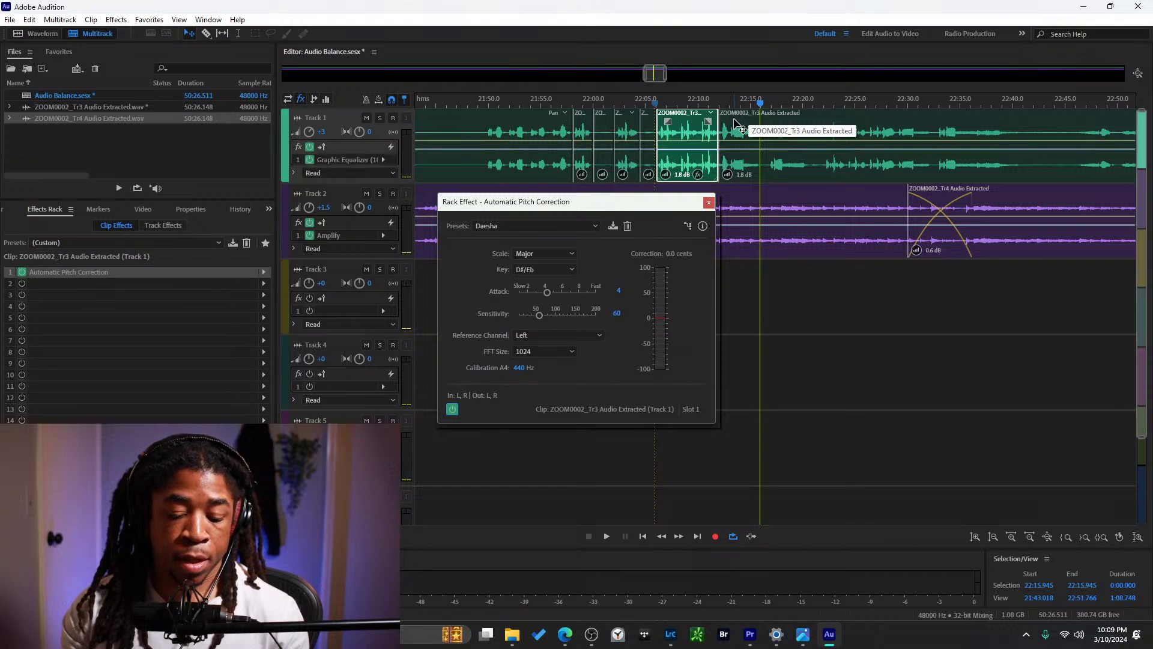
Split Track 1's clip at about 22:13 and 22:20.6, and select the clip between the cuts.
left_click_drag(734, 123, 781, 124)
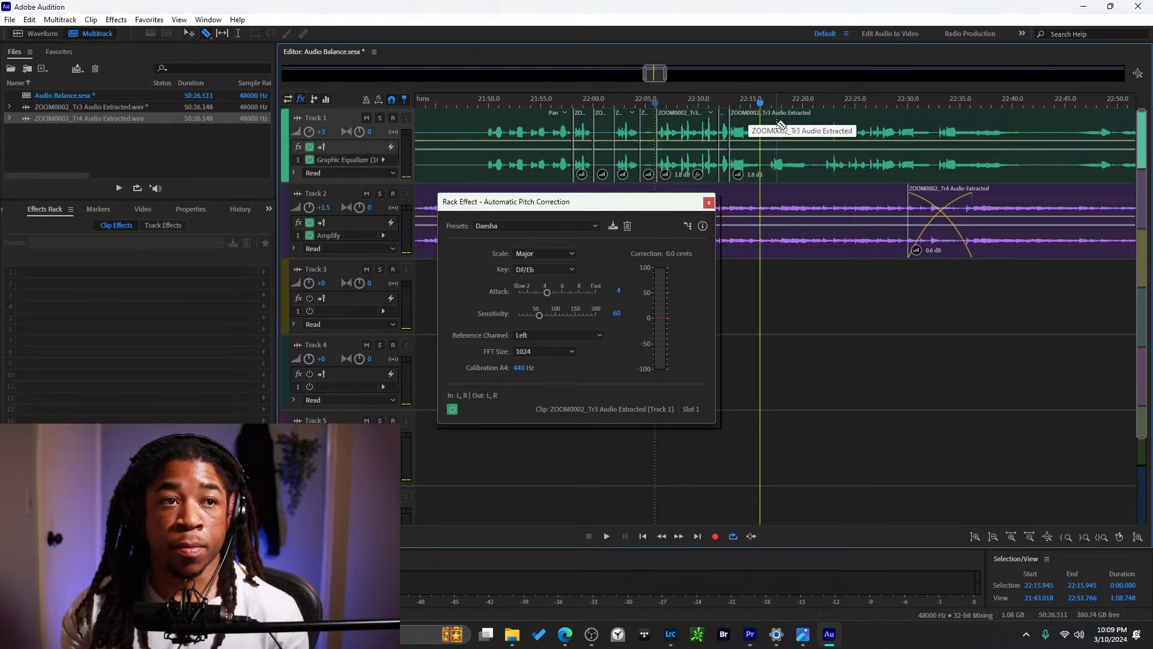
key("space")
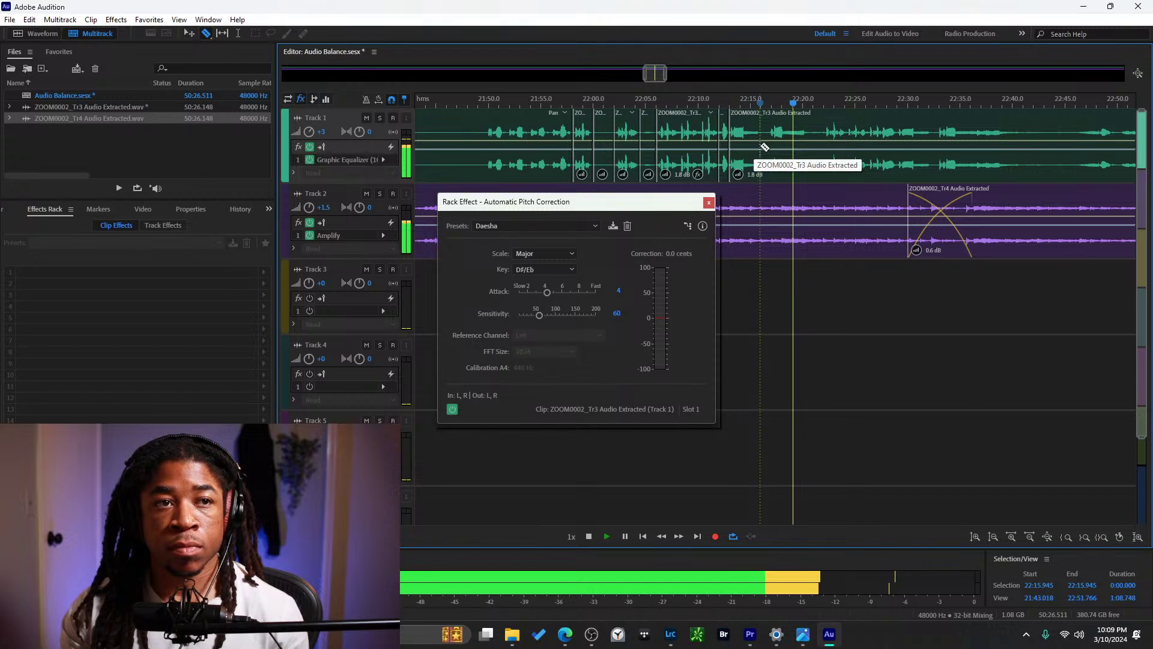
key("space")
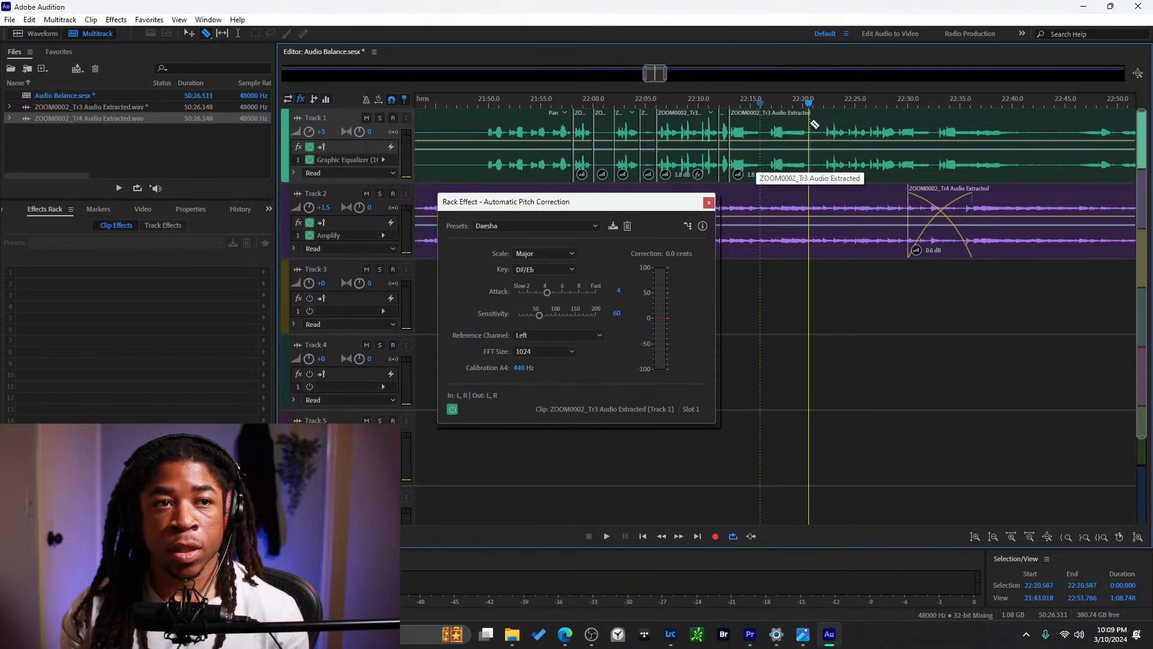
left_click(800, 133)
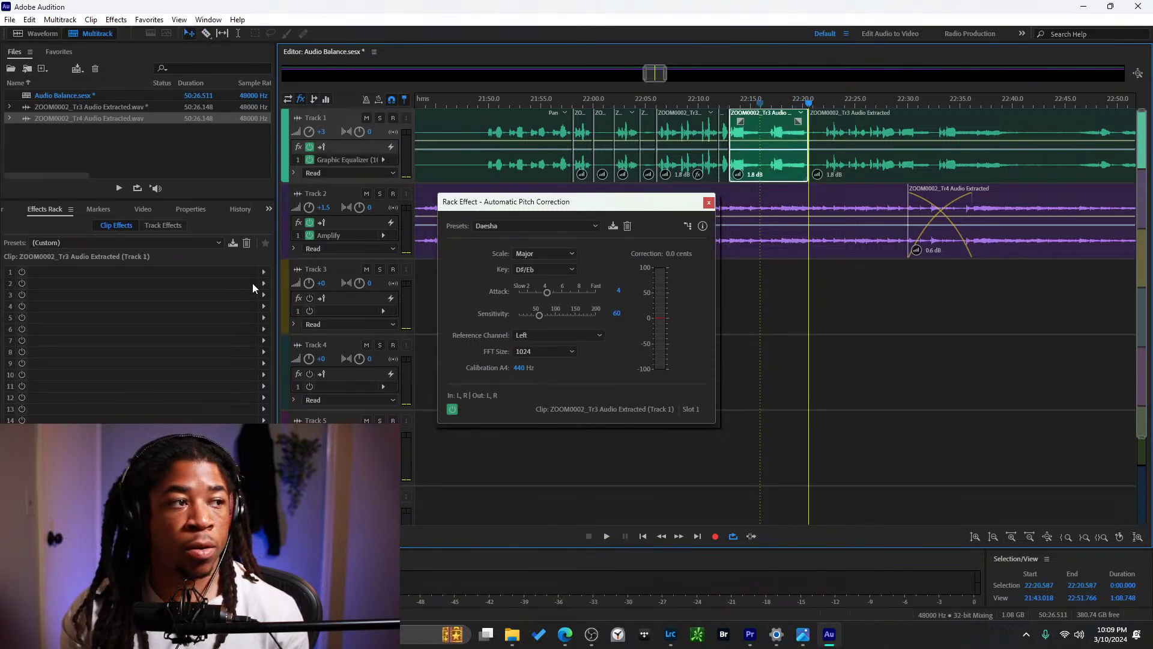
Add Automatic Pitch Correction in slot 1 of the clip at about 22:13 and apply the custom preset saved for the singer.
left_click(263, 273)
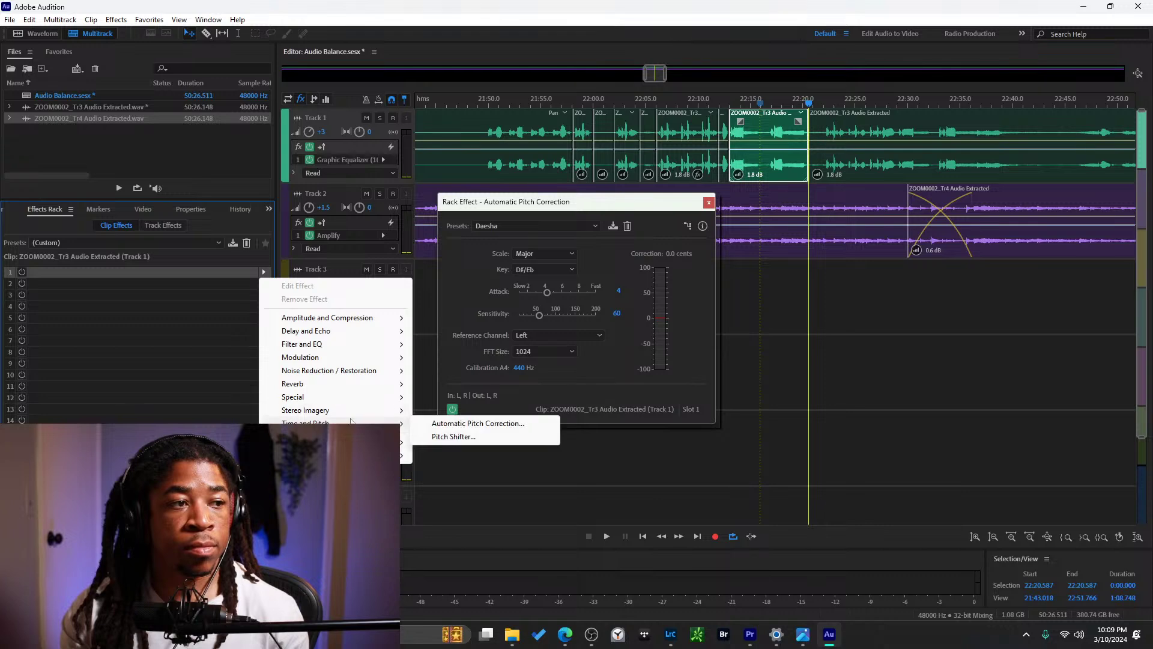
mouse_move(360, 423)
left_click(448, 424)
left_click(541, 226)
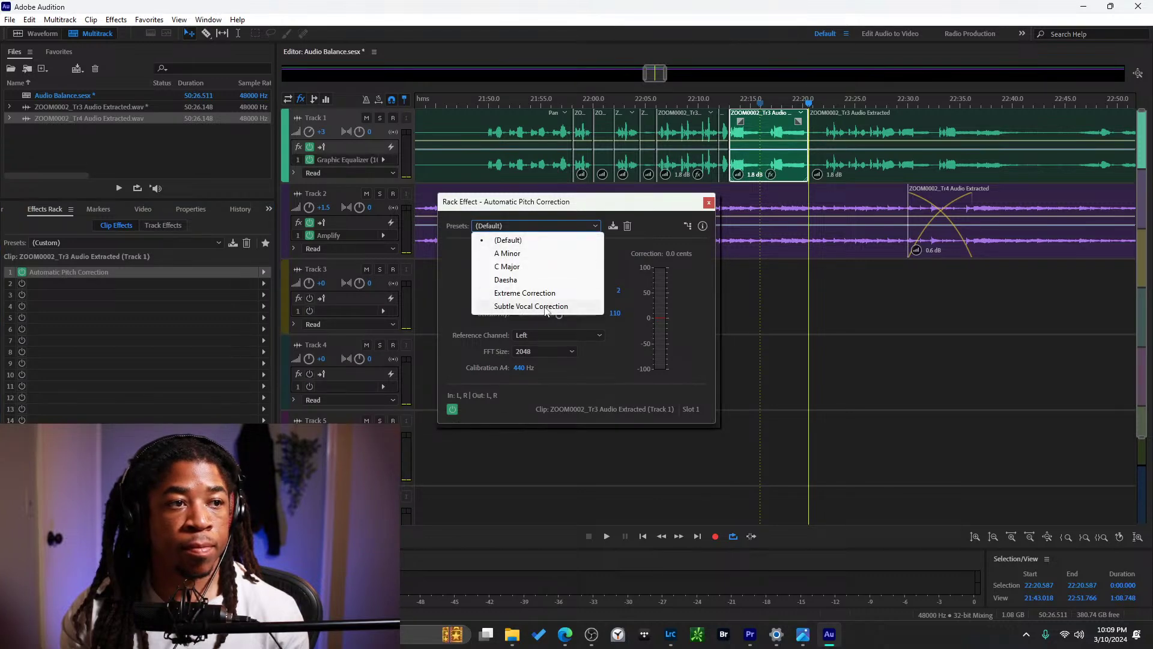
left_click(511, 280)
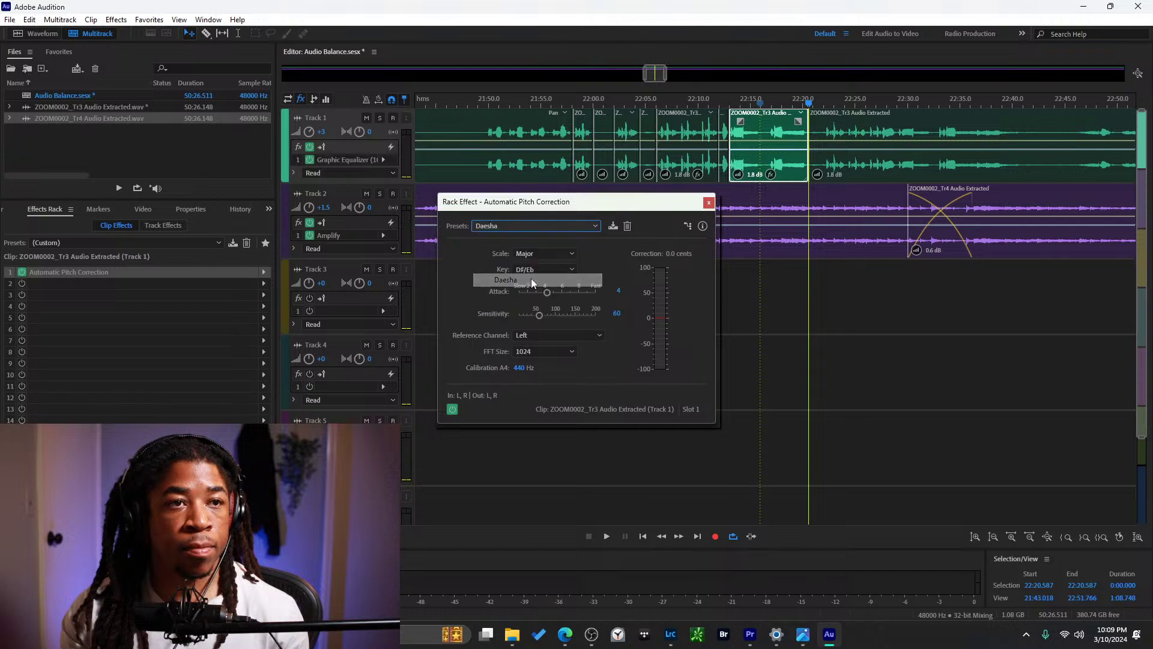
Play the clip from about 22:13 repeatedly, comparing pitch correction enabled and bypassed, and stop at about 22:16.5.
left_click(733, 105)
key("space")
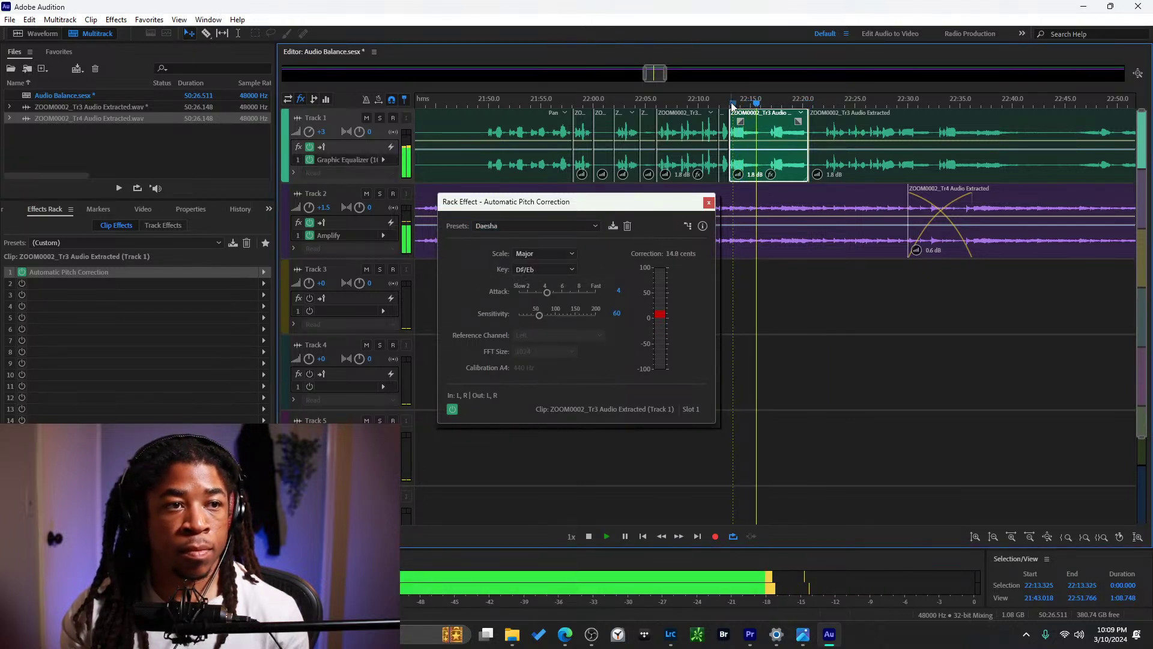
key("space")
left_click(731, 104)
key("space")
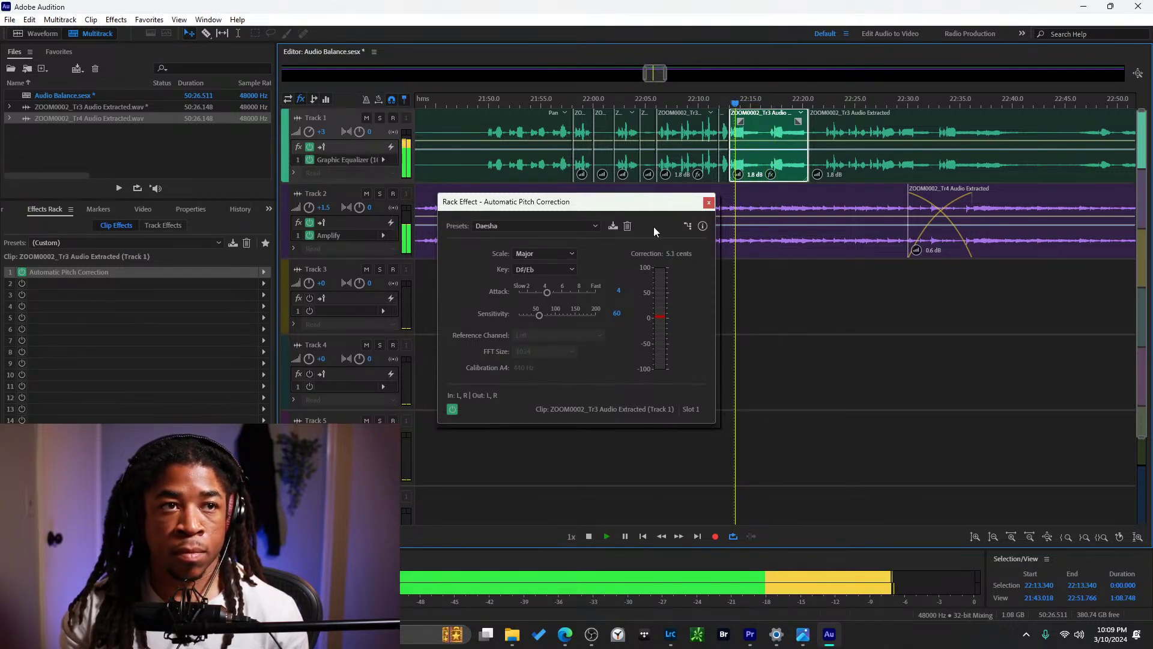
left_click(453, 409)
left_click(452, 409)
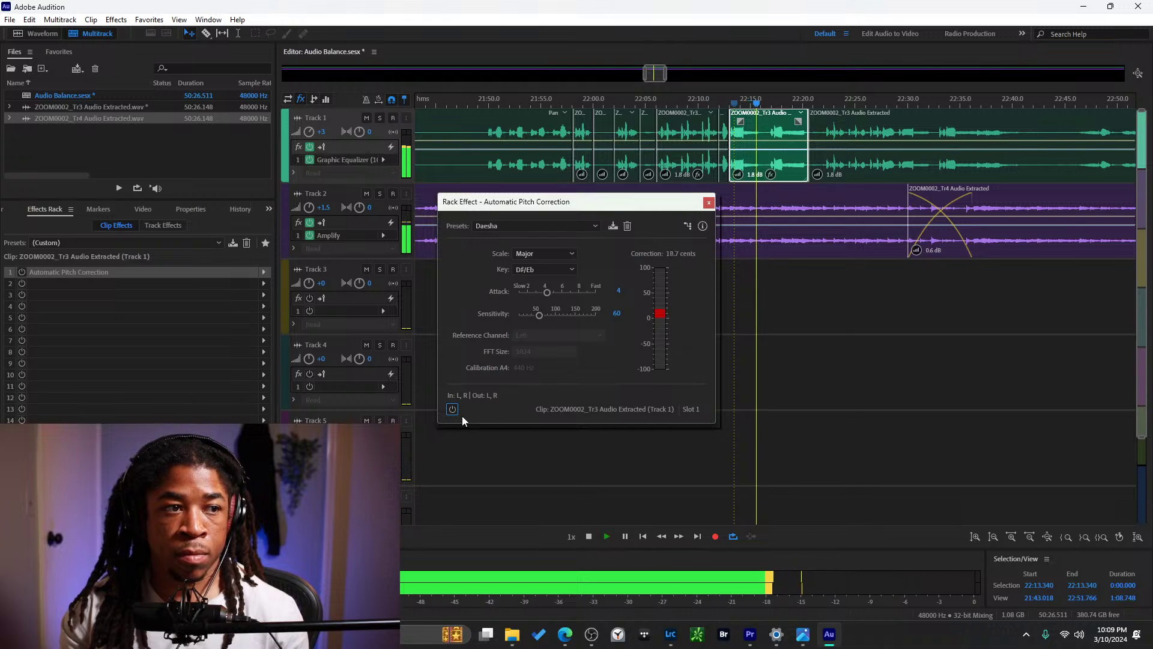
left_click(737, 90)
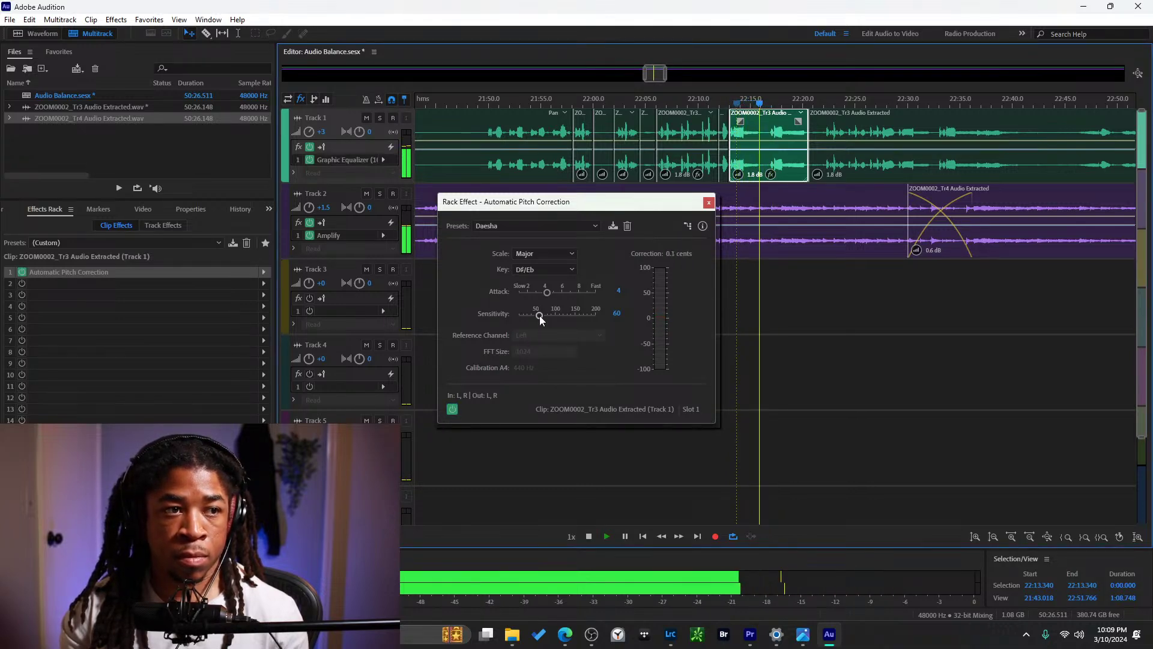
key("space")
Set the pitch correction's FFT size to 2048 and replay the clip from about 22:13.
left_click(536, 351)
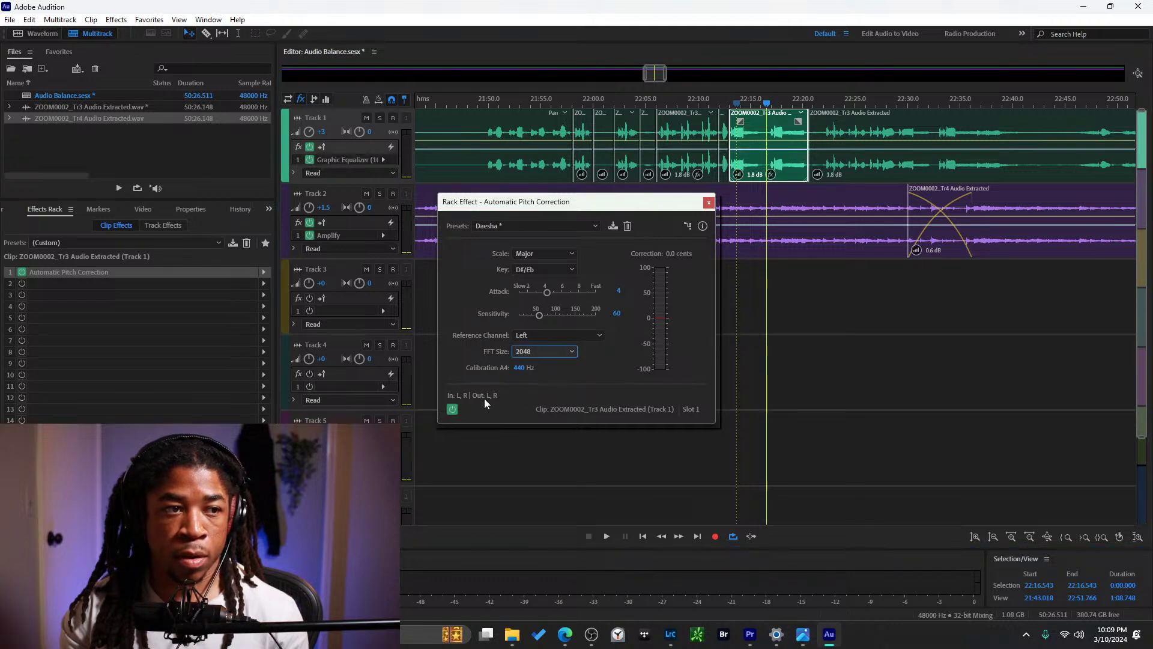
key("space")
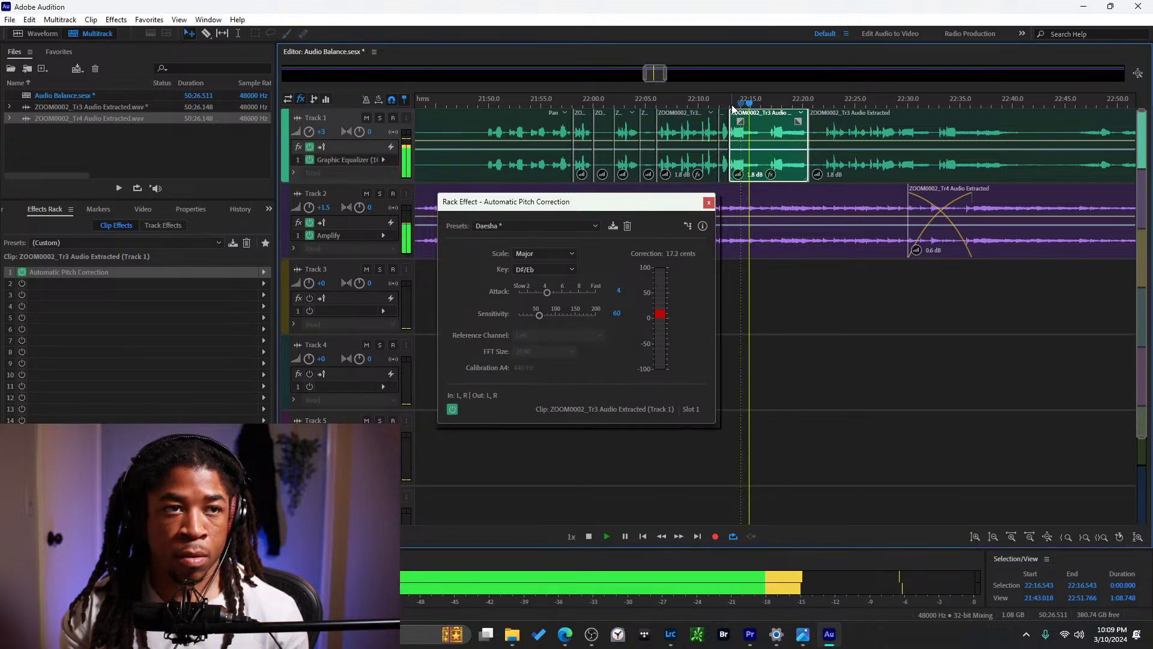
left_click(729, 103)
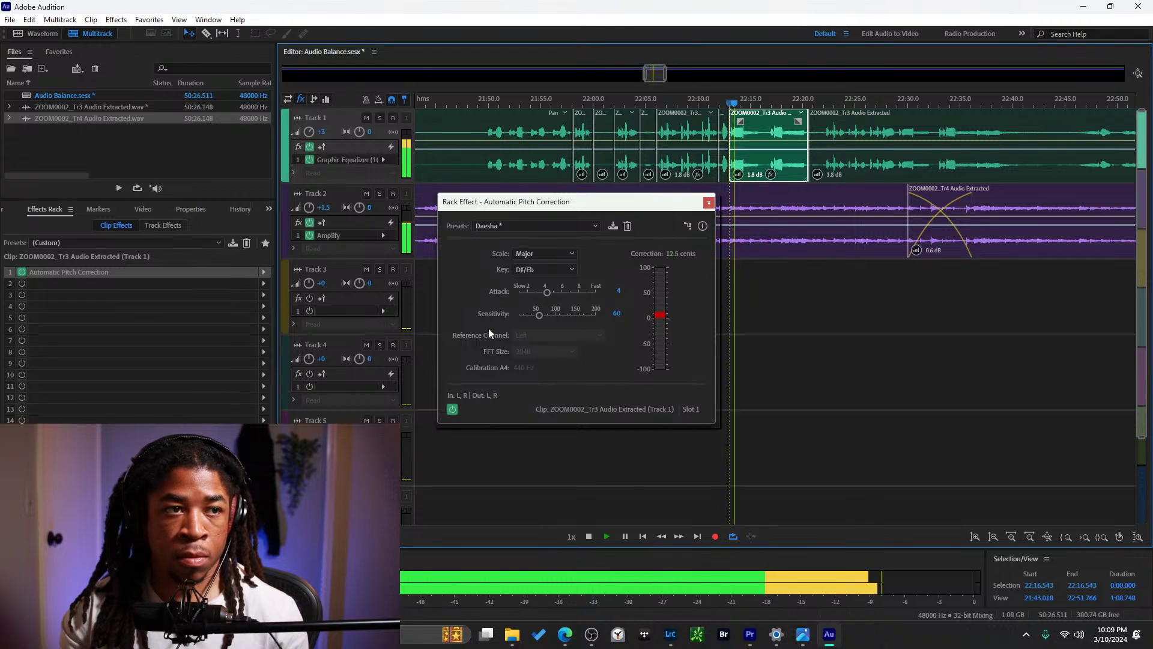
Try a pitch correction sensitivity of 103 and replay the clip from about 22:13, comparing the effect enabled and bypassed.
left_click_drag(538, 315, 558, 314)
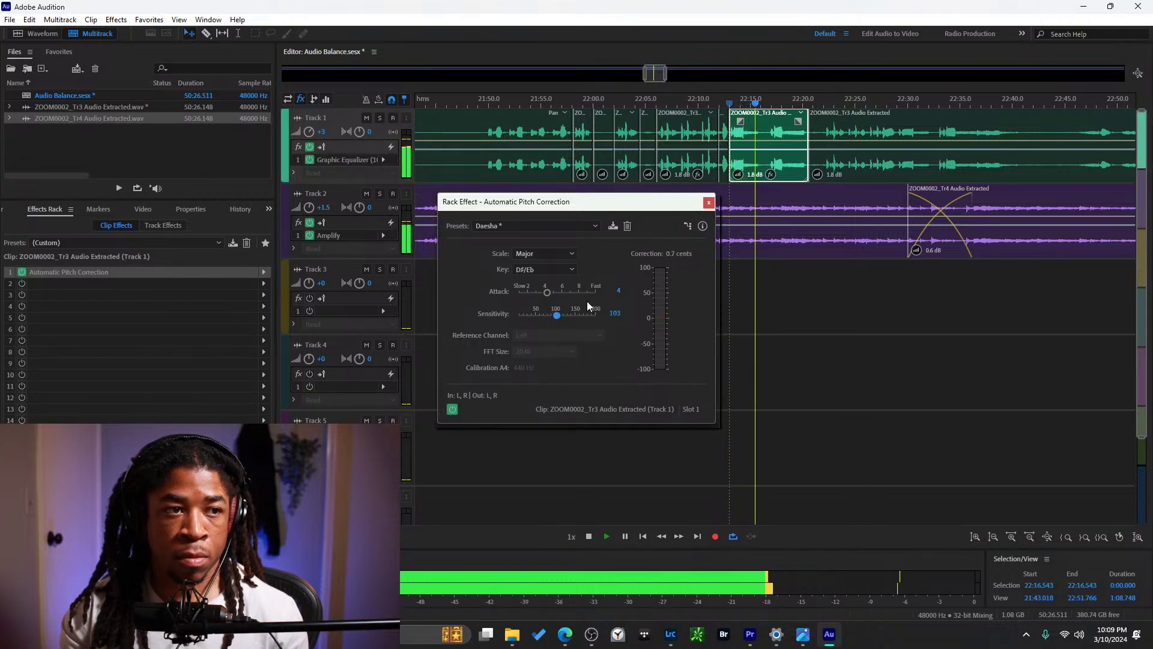
left_click(732, 103)
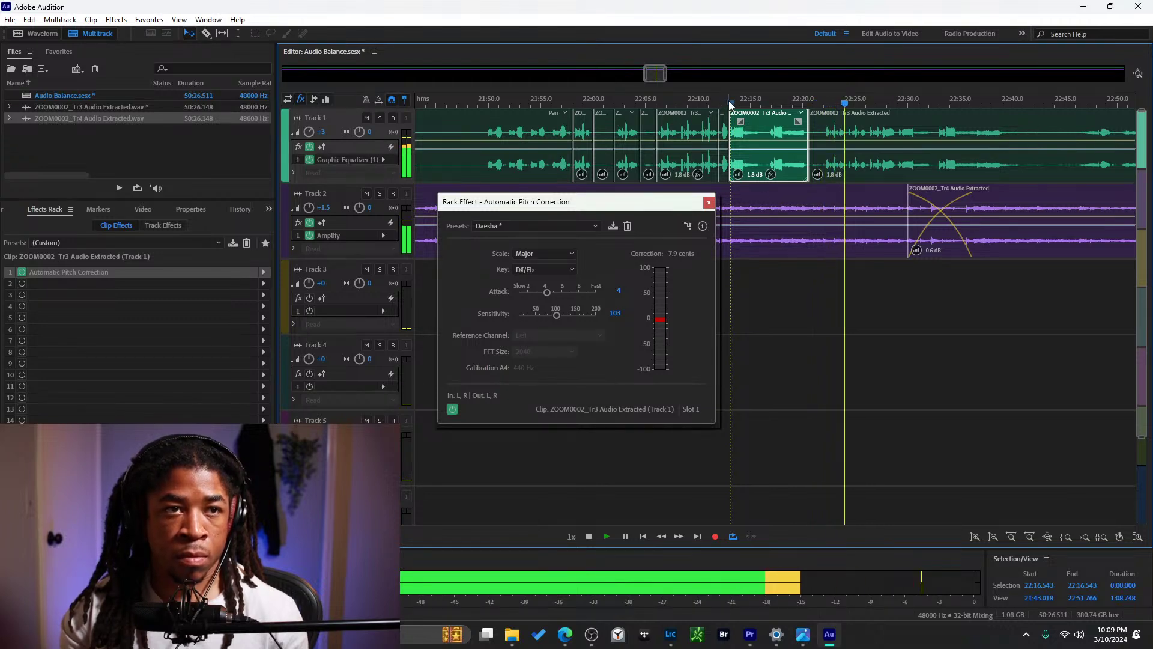
left_click(728, 101)
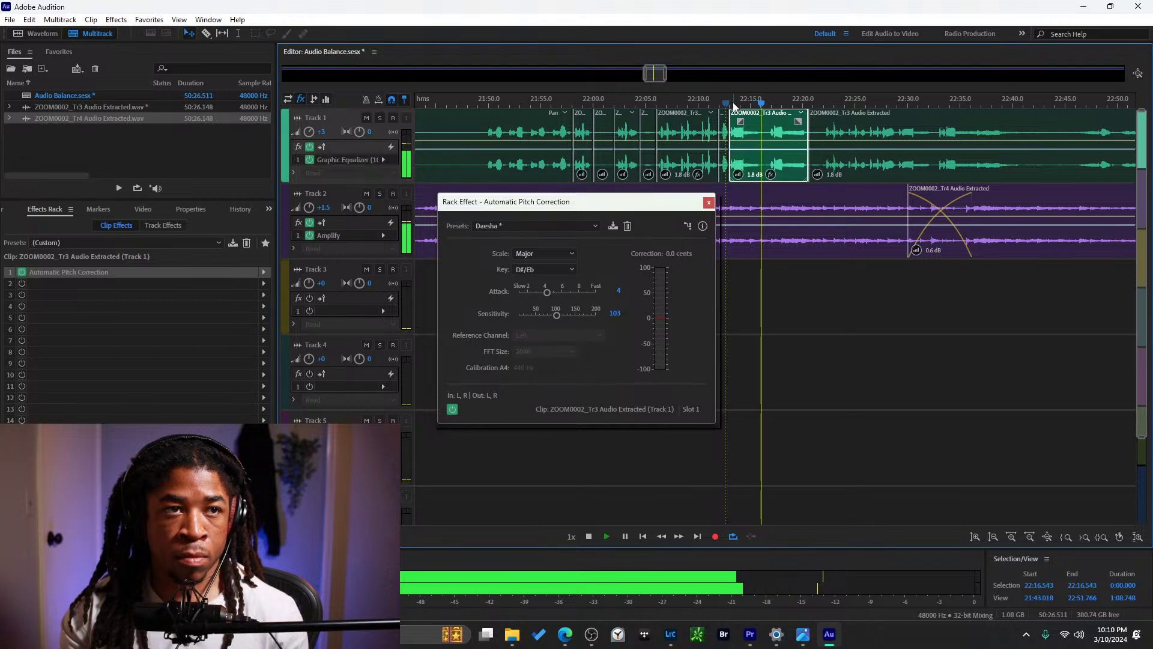
left_click(733, 104)
left_click(452, 409)
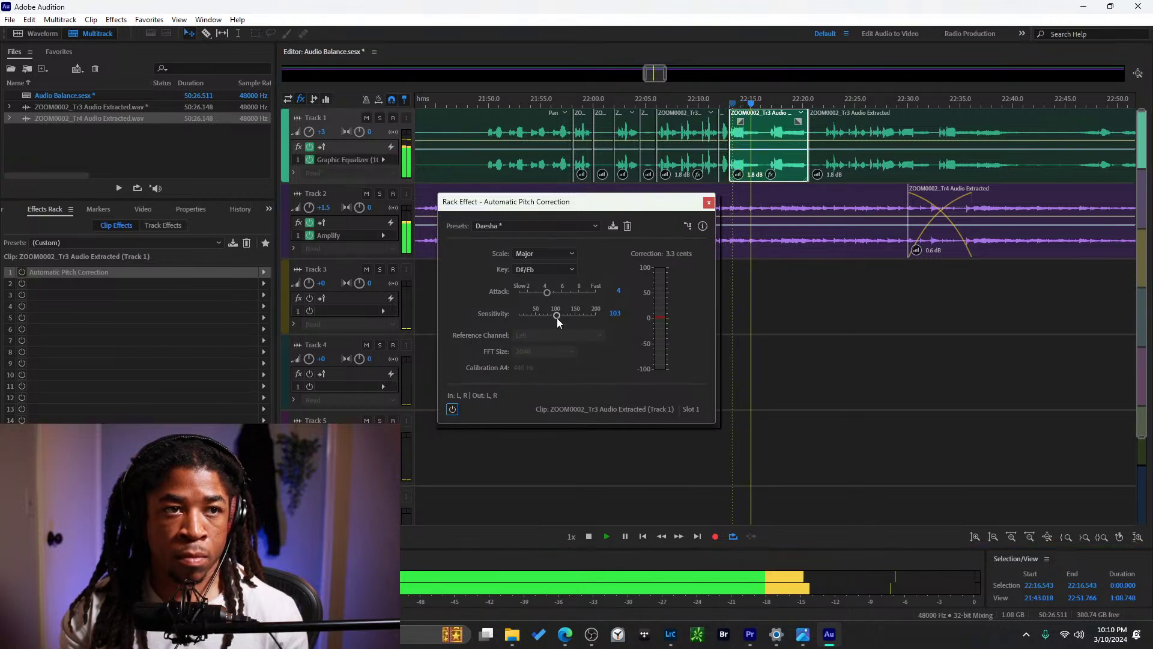
left_click(453, 409)
left_click(731, 103)
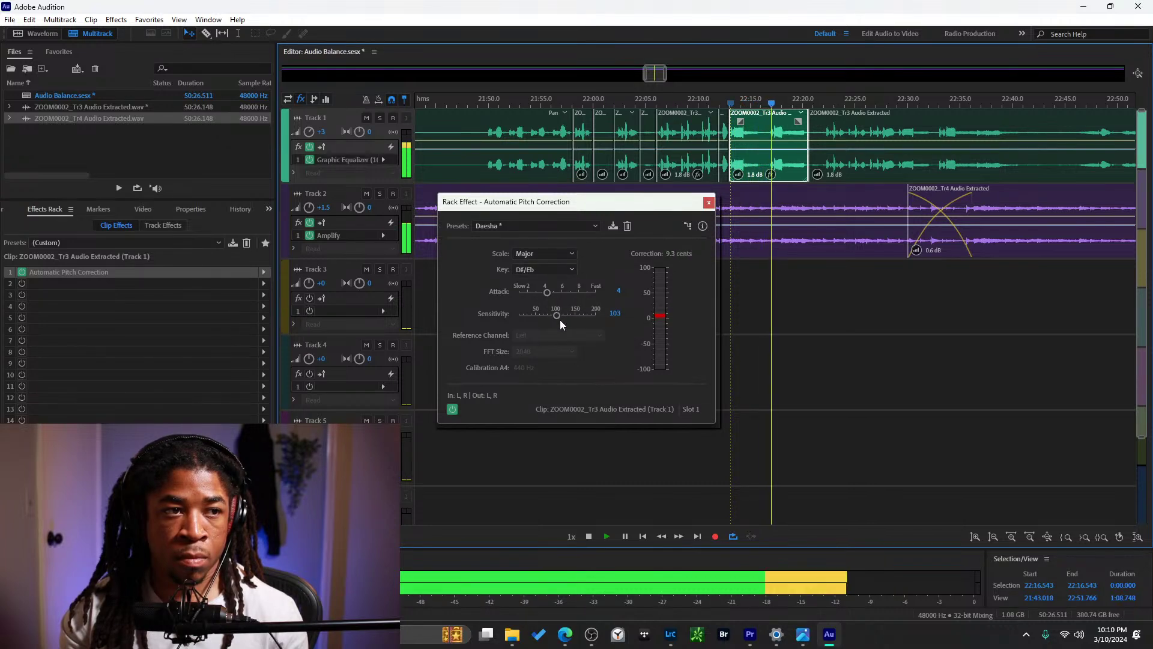
Set the pitch correction's sensitivity to 137, replay the clip from about 22:13, and stop at about 22:19.
left_click_drag(557, 315, 570, 315)
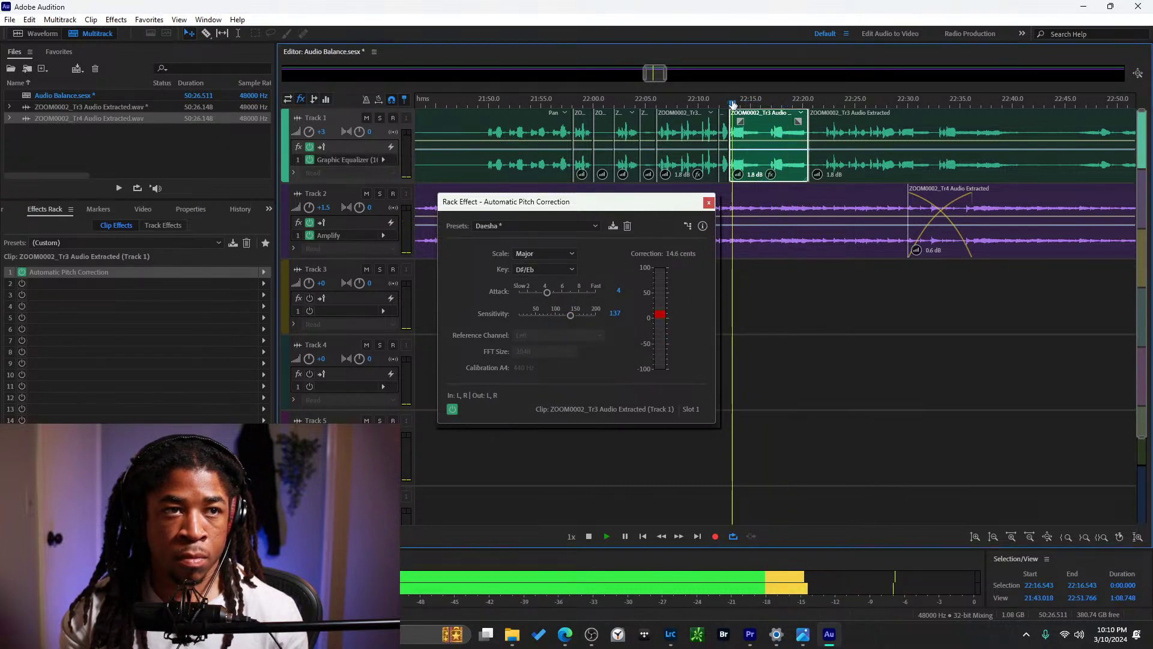
left_click(734, 101)
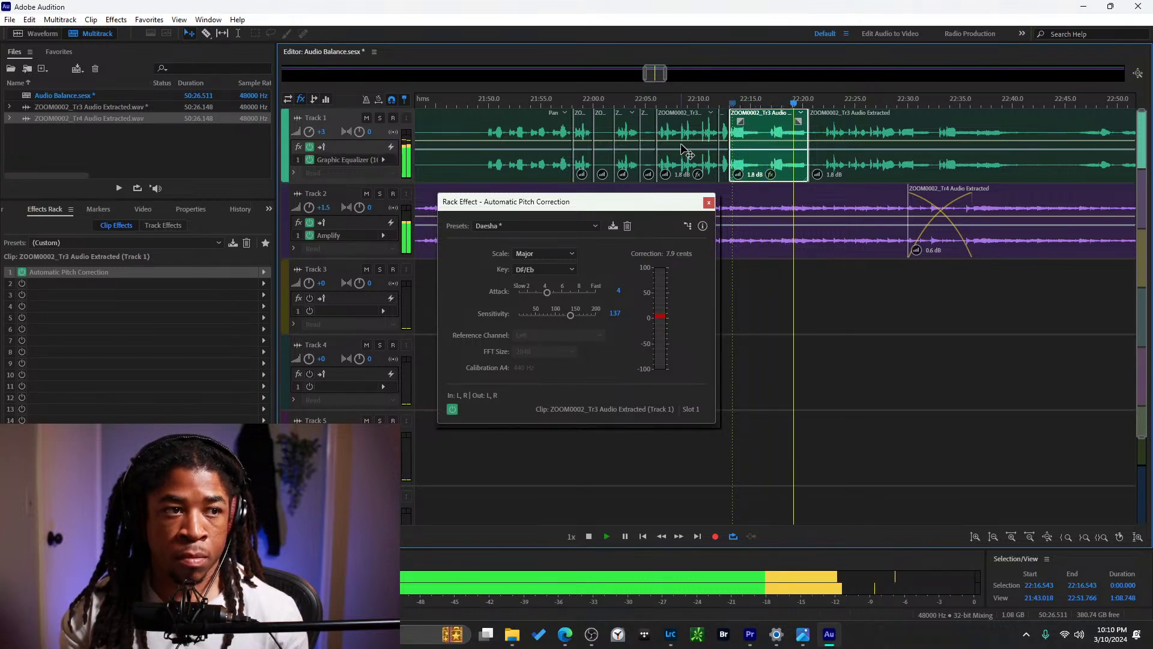
key("space")
Set the pitch correction's FFT size to 1024 and replay from about 22:12, comparing bypassed and enabled, leaving it enabled.
left_click(542, 351)
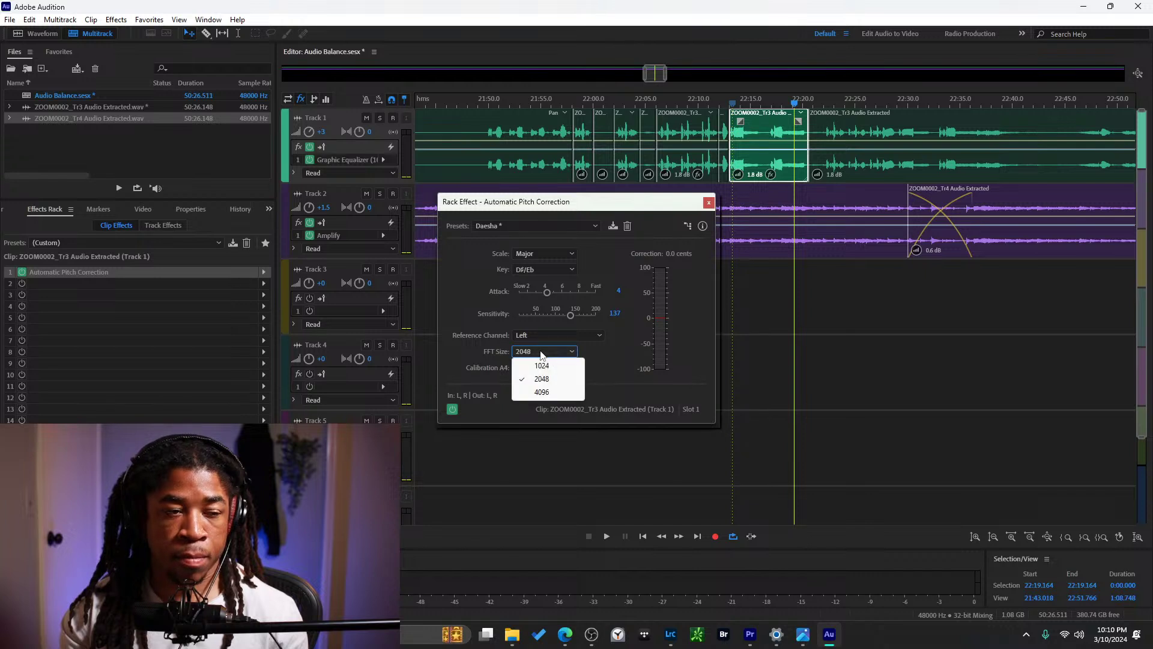
left_click(535, 365)
left_click(736, 105)
key("space")
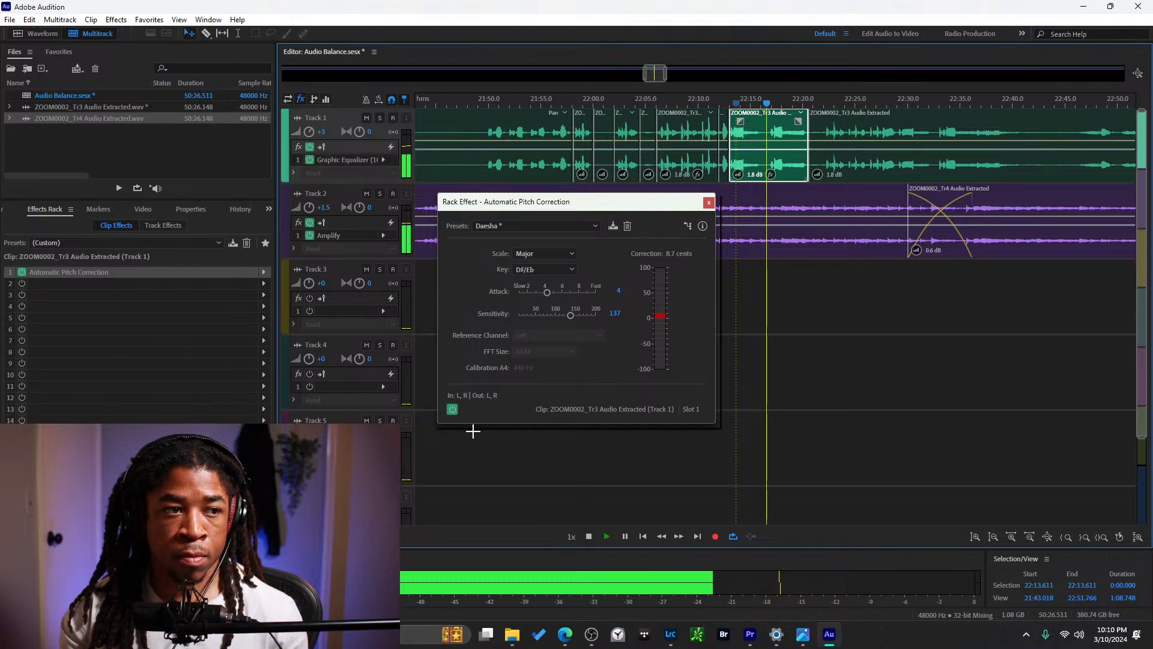
left_click(452, 409)
left_click(719, 103)
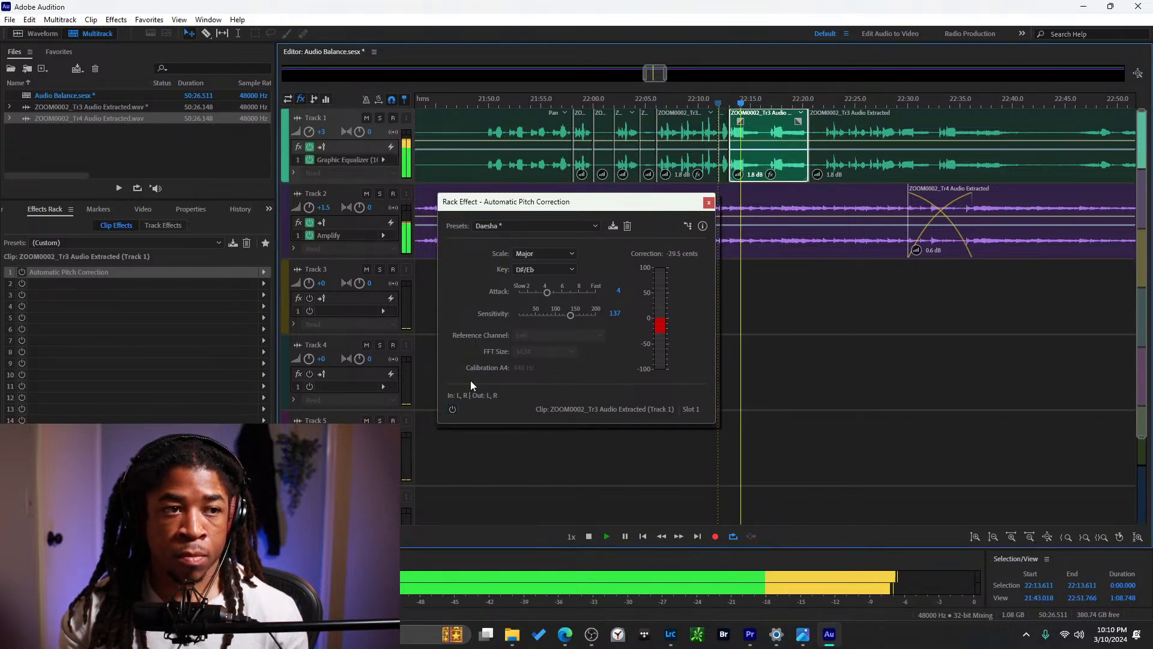
left_click(722, 103)
left_click(453, 409)
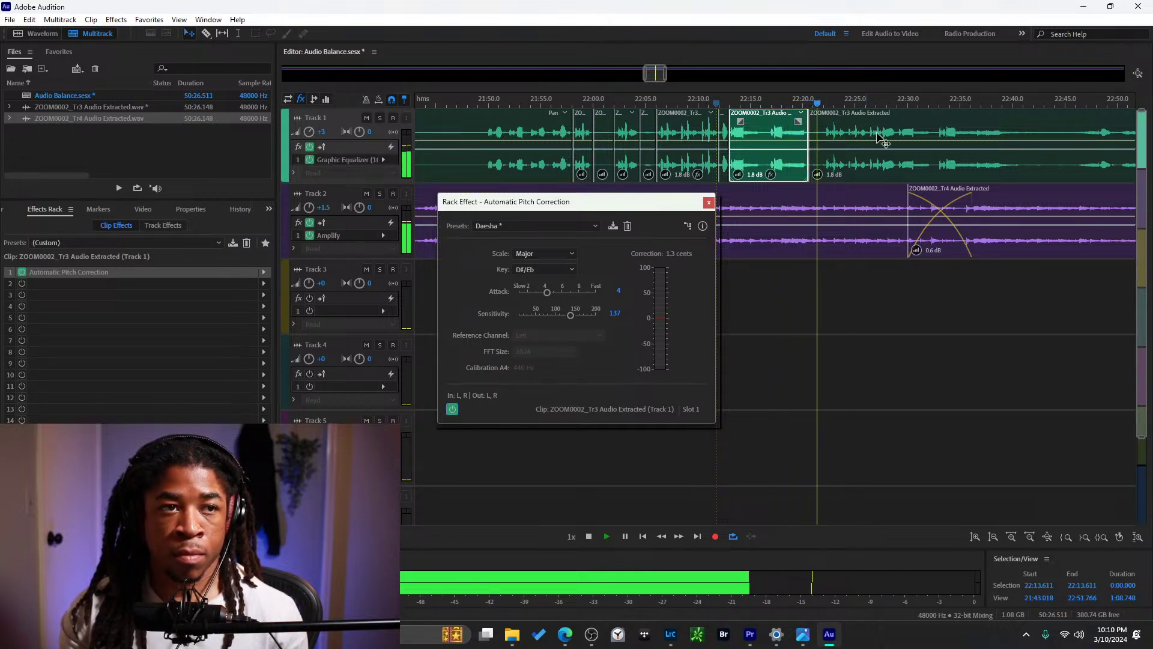
Stop playback at about 22:42.8, split Track 1's clip at about 22:32, and select the short clip before the cut.
scroll(865, 174, "up", 2)
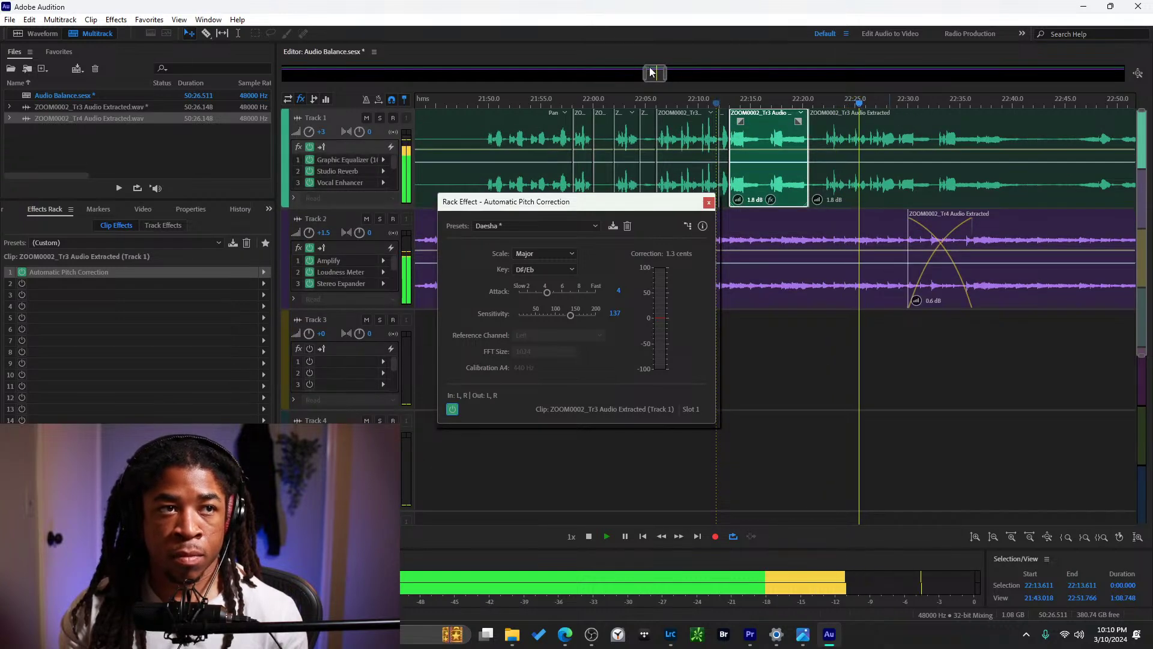
left_click_drag(665, 73, 734, 73)
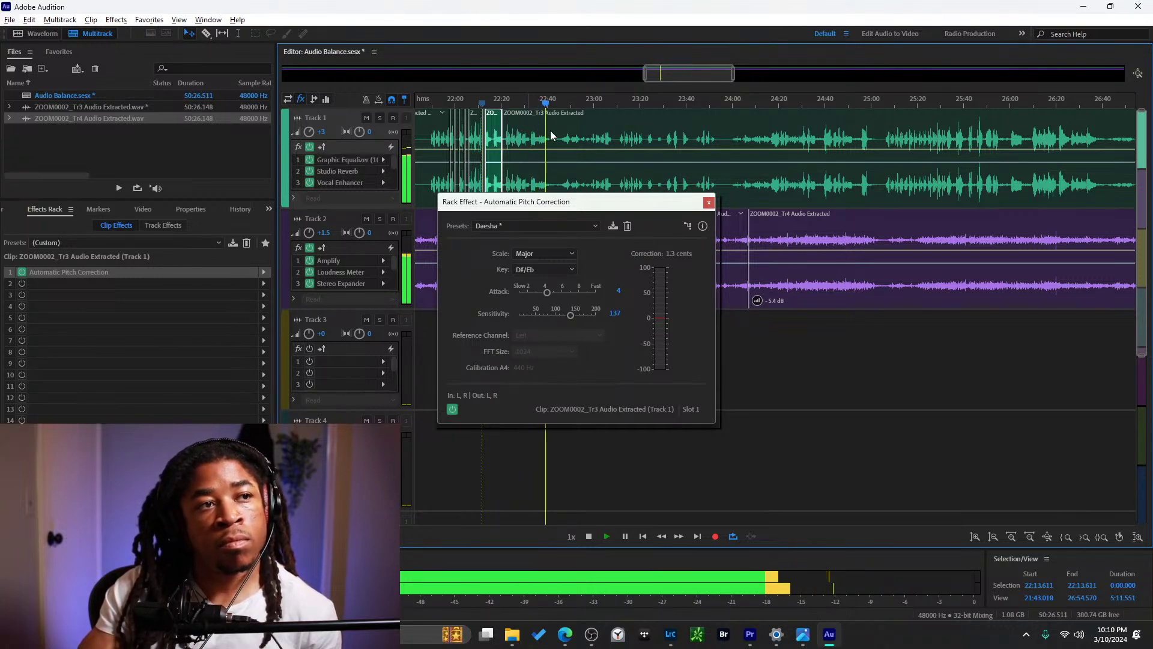
key("alt+space")
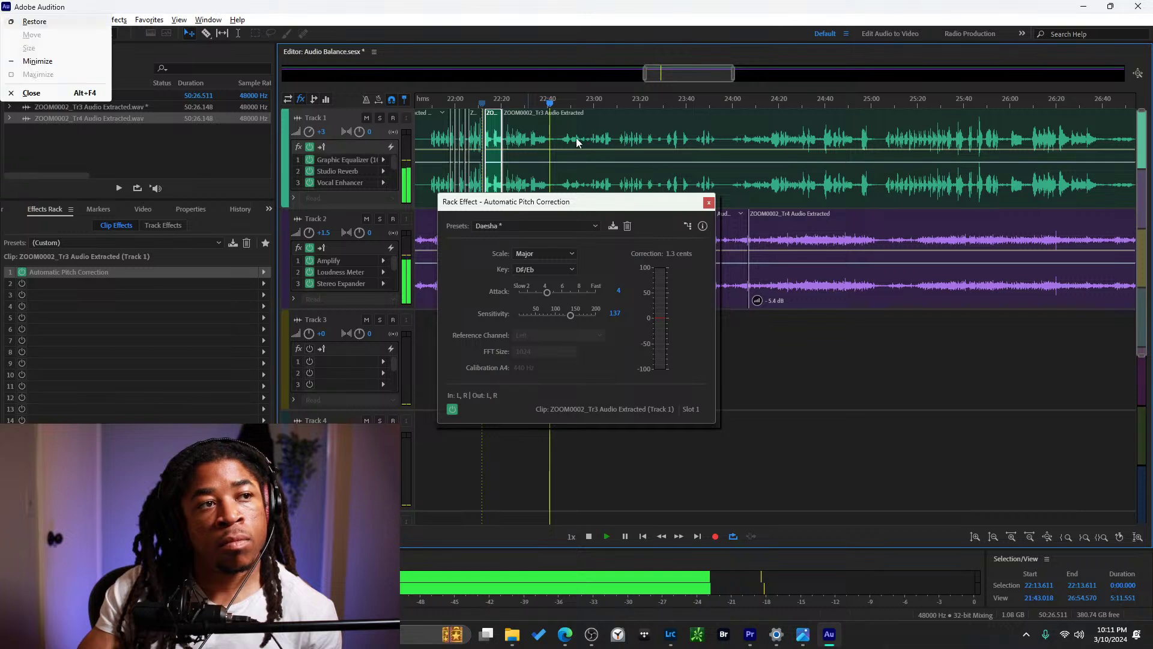
key("Escape")
key("space")
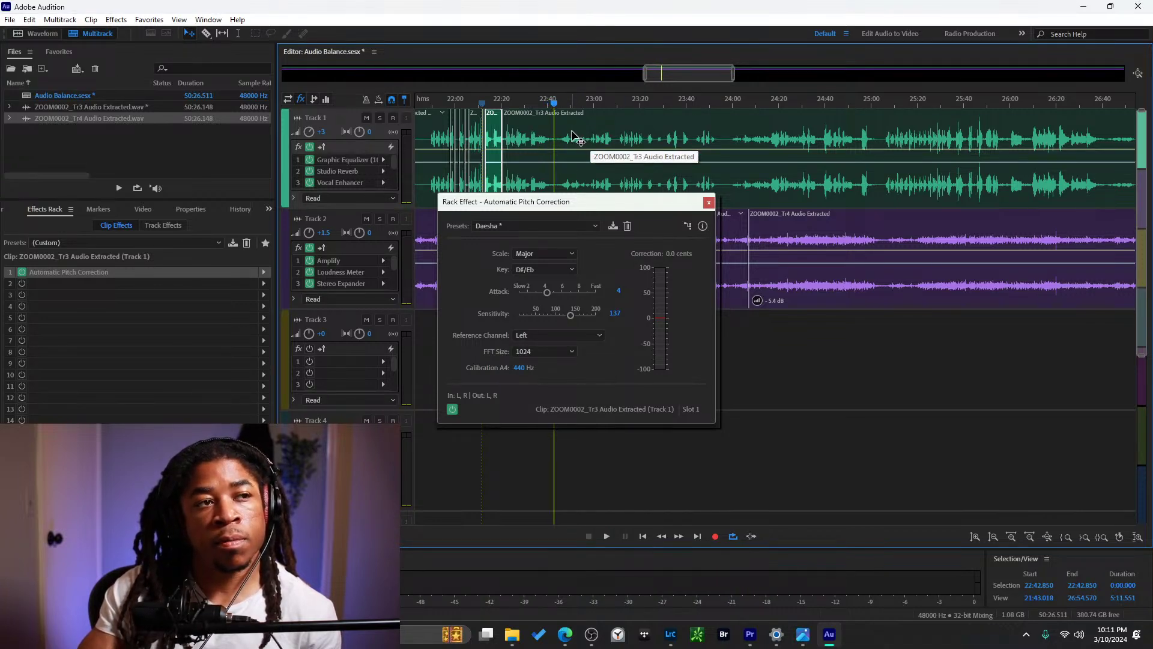
left_click(530, 131)
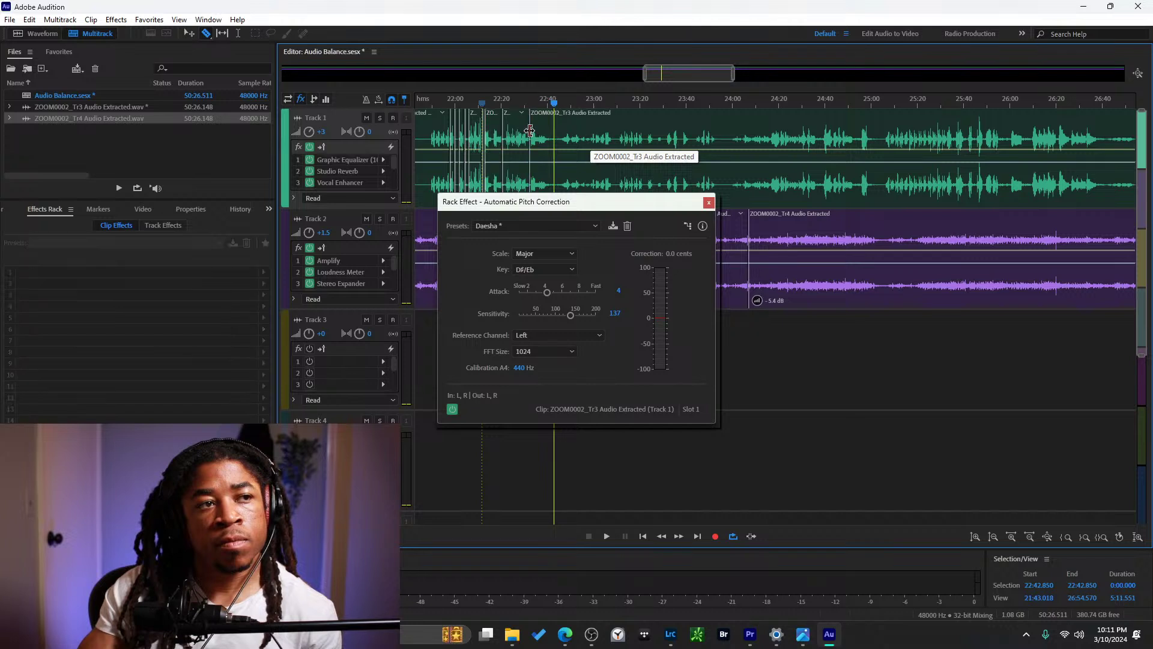
left_click(524, 132)
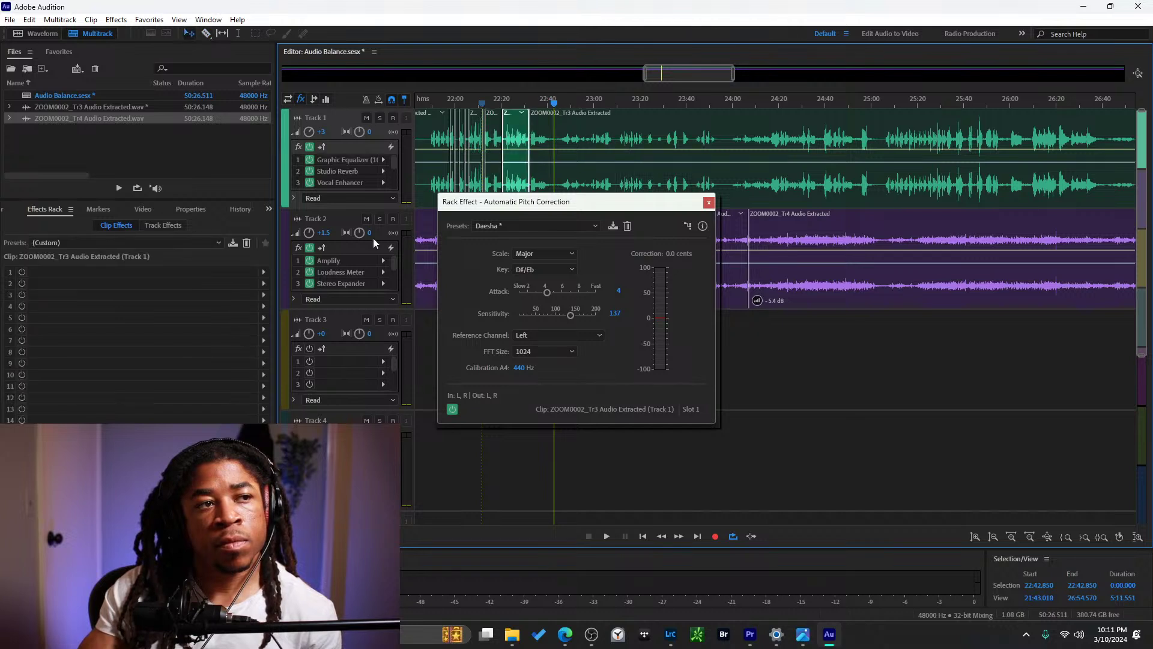
Add Automatic Pitch Correction with the singer's custom preset in slot 1 of the selected clip, and play from about 22:19.
left_click(264, 272)
mouse_move(359, 385)
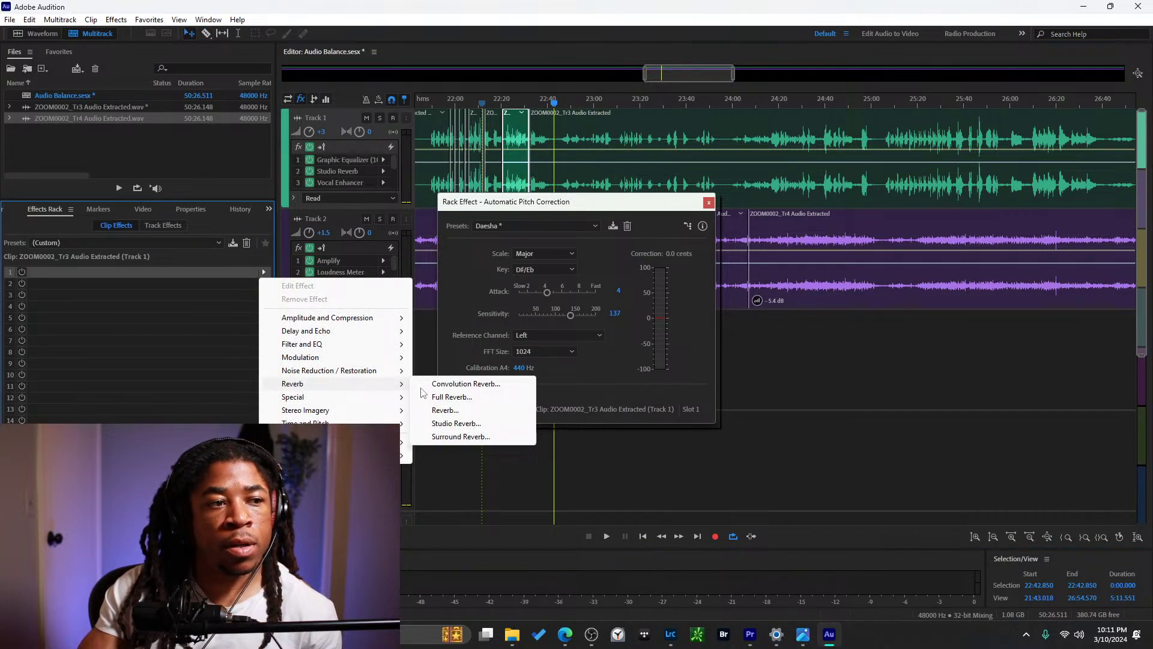
mouse_move(385, 411)
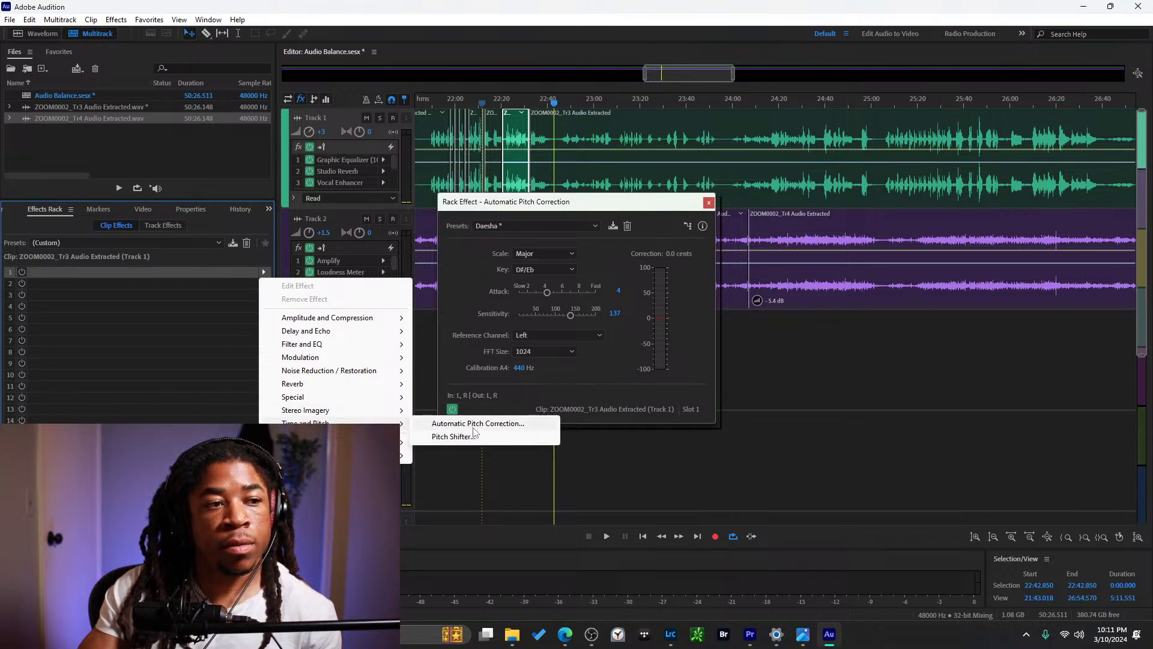
left_click(477, 423)
left_click(550, 227)
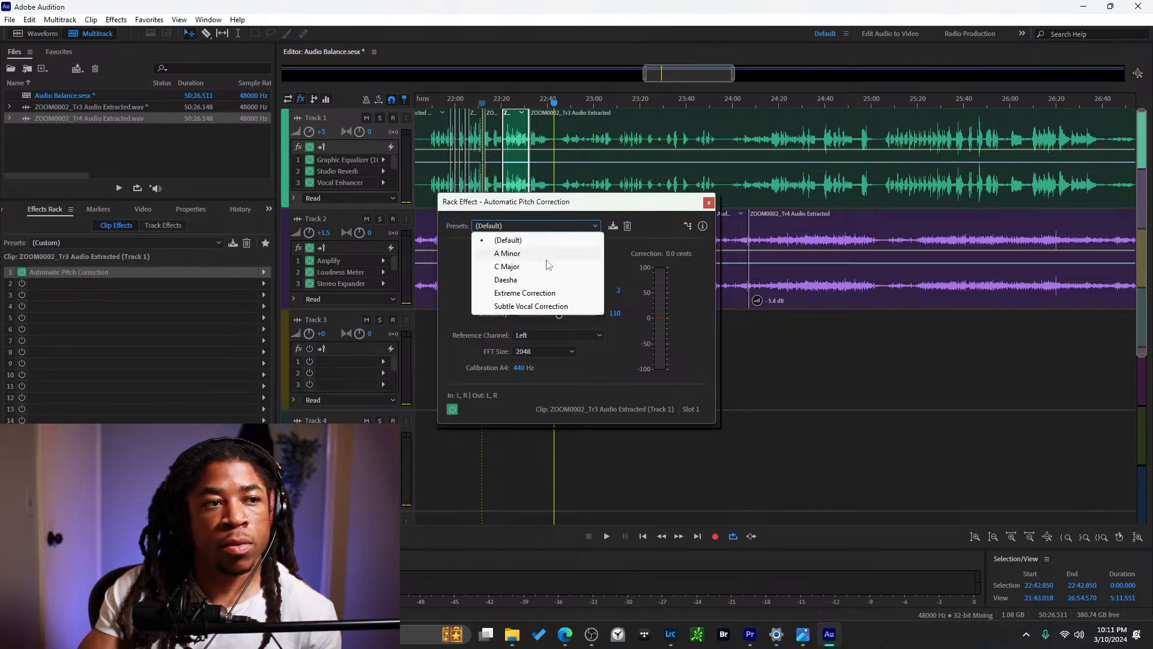
left_click(543, 283)
key("space")
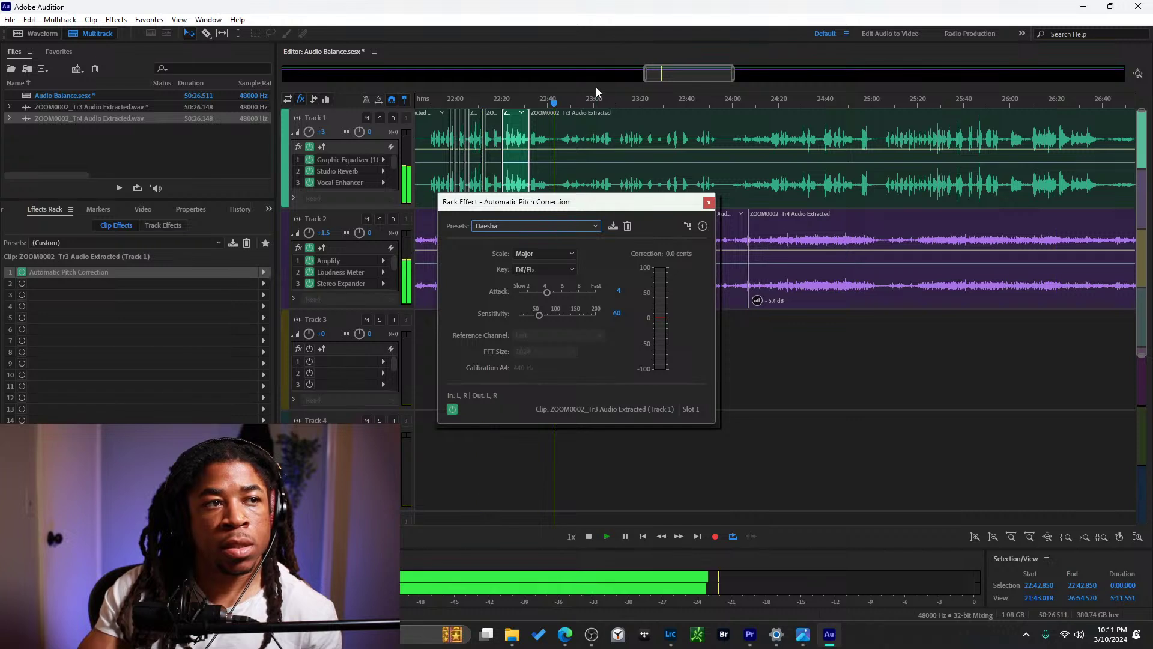
left_click(499, 98)
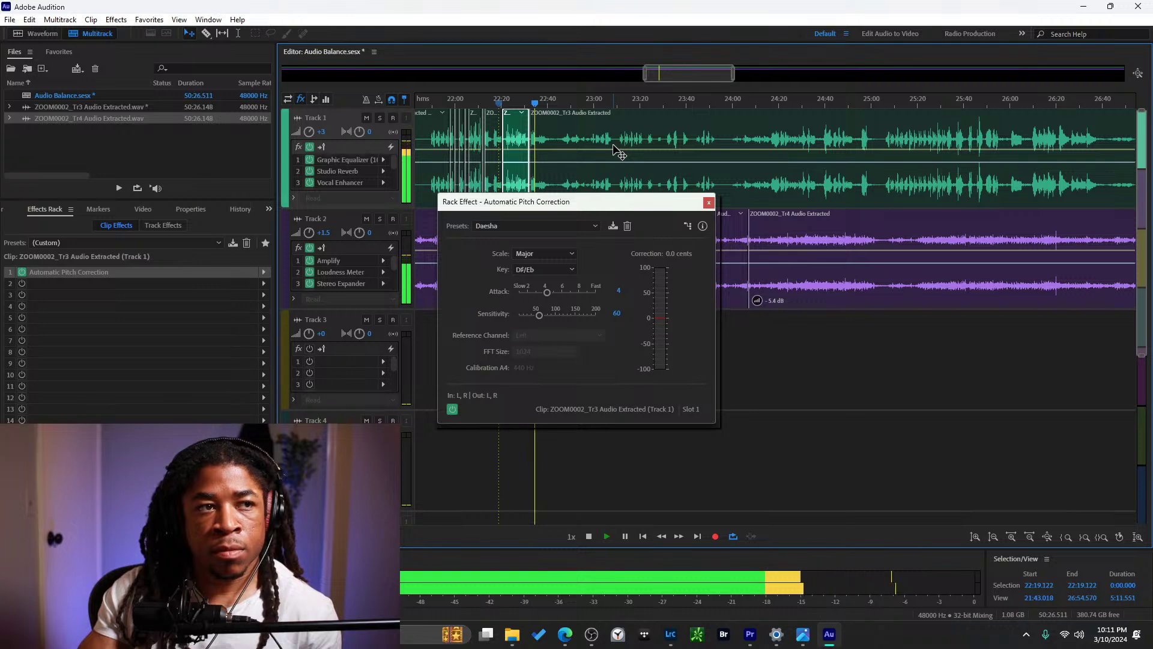
Close both Automatic Pitch Correction windows and save the session, including the changes to ZOOM0002_Tr3 Audio Extracted.wav.
left_click_drag(594, 200, 667, 215)
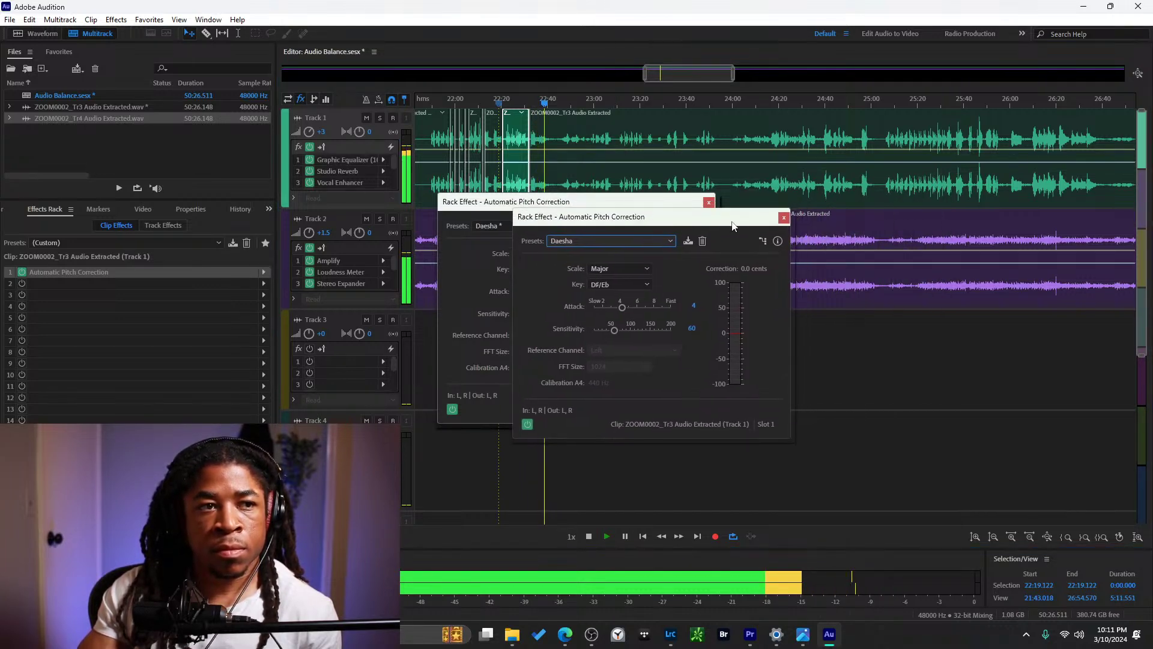
left_click(783, 219)
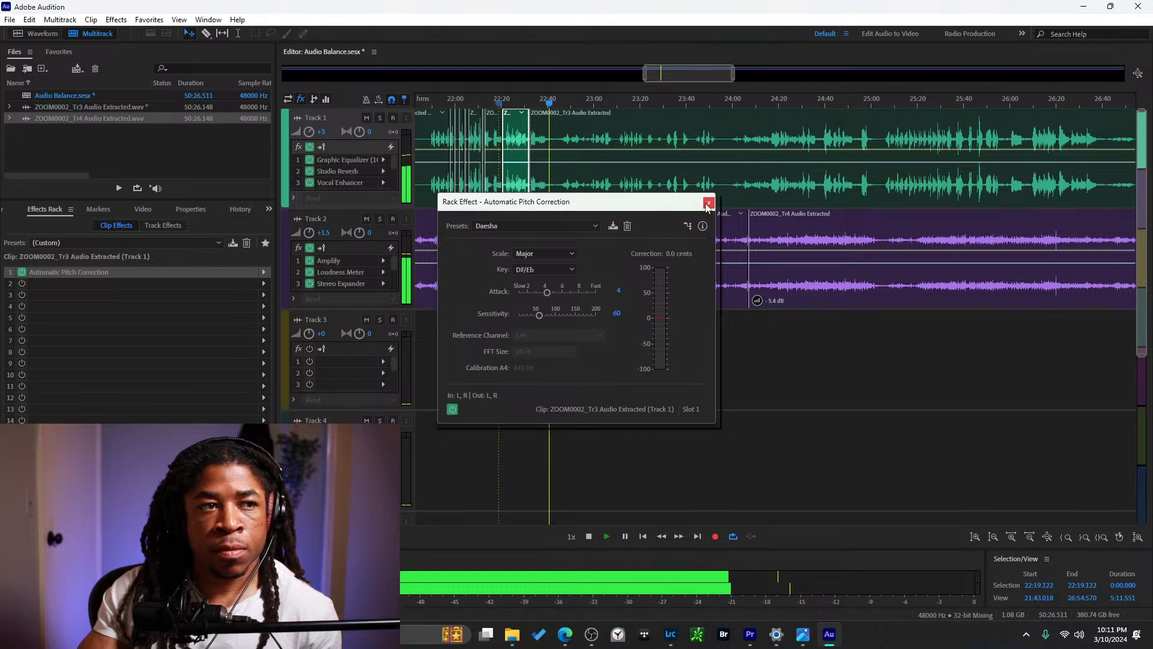
left_click(708, 203)
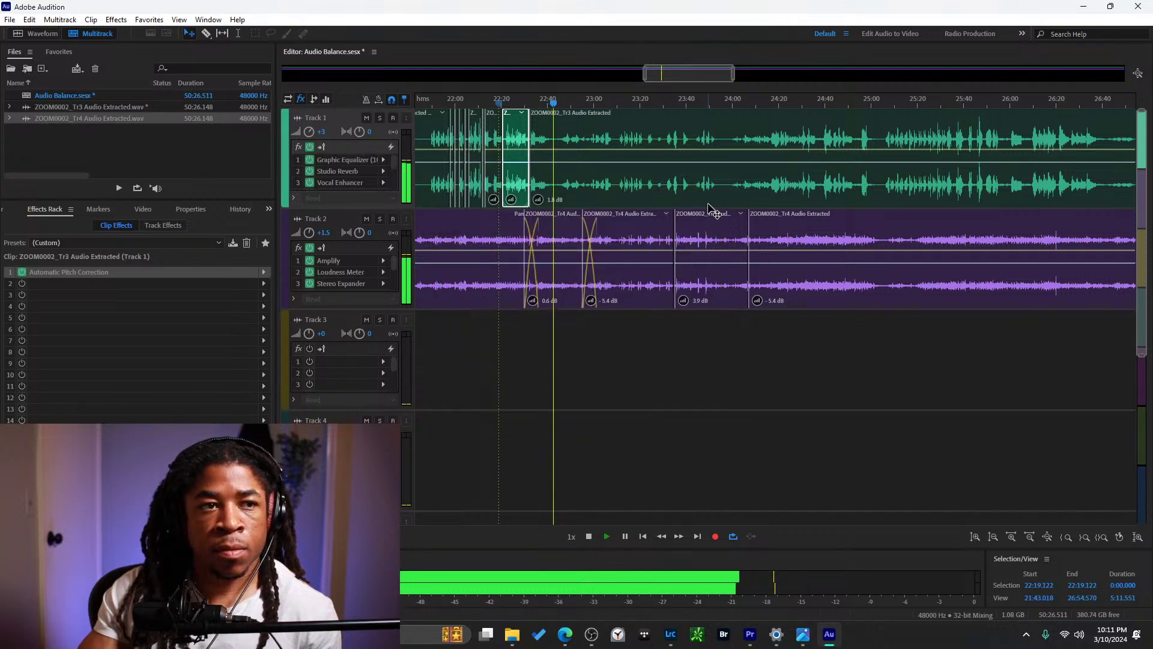
key("ctrl+w")
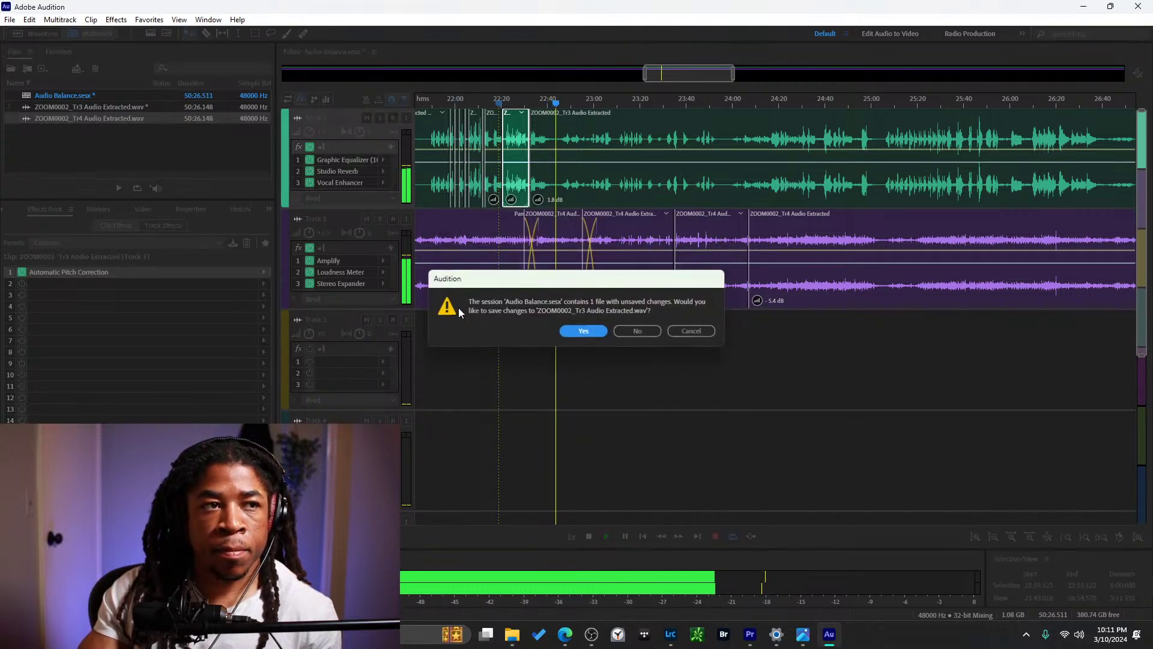
left_click(568, 331)
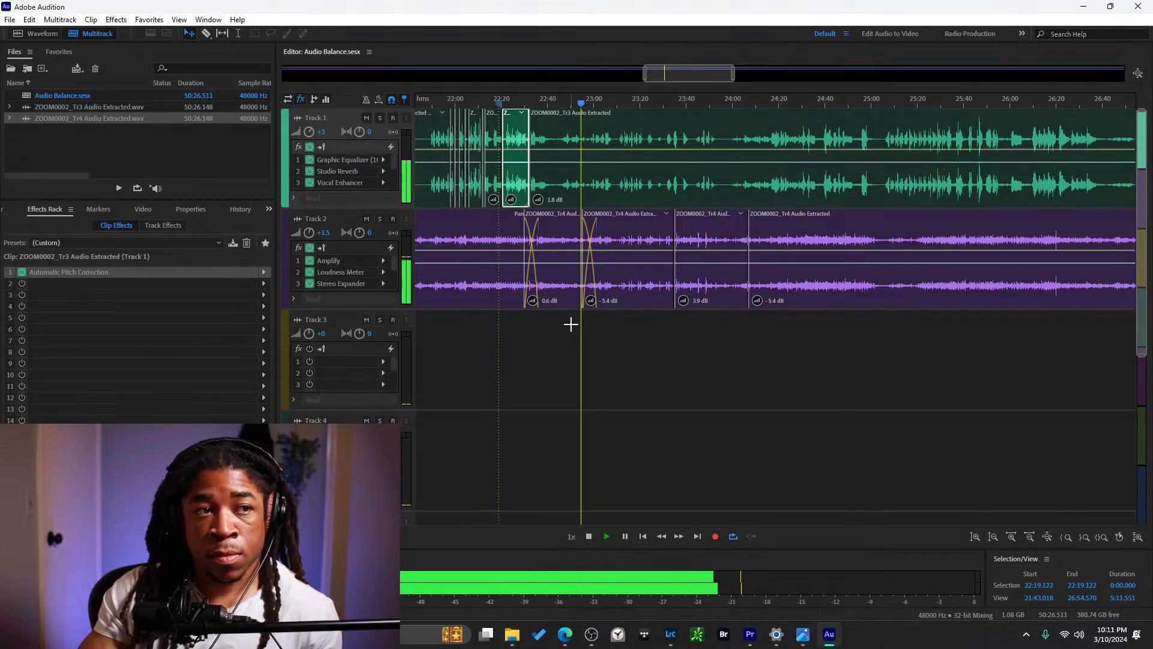
Spot-check the mix at points between about 24:56 and 25:47, show the whole session, and stop playback at about 37:50.
left_click(875, 100)
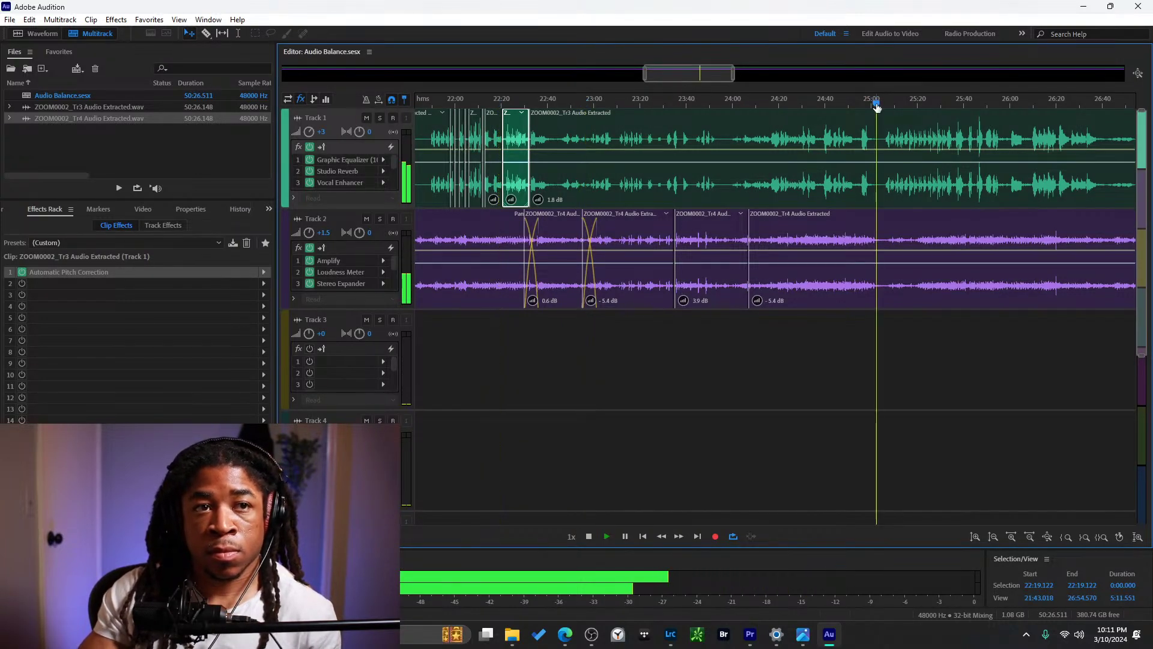
left_click(863, 103)
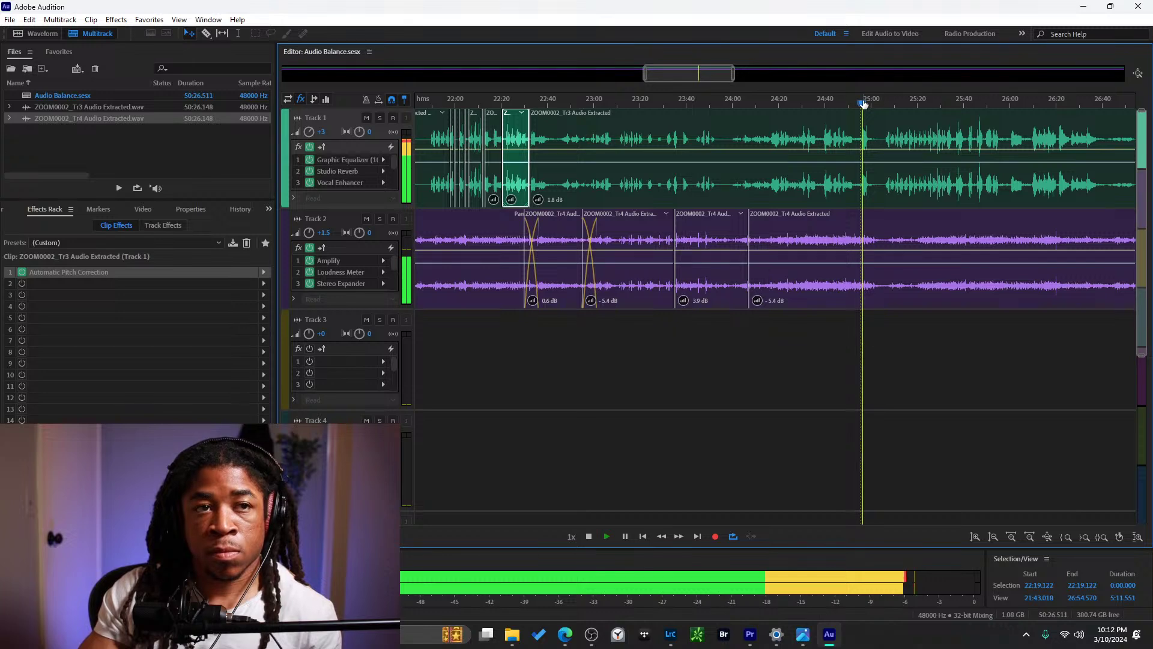
left_click(897, 102)
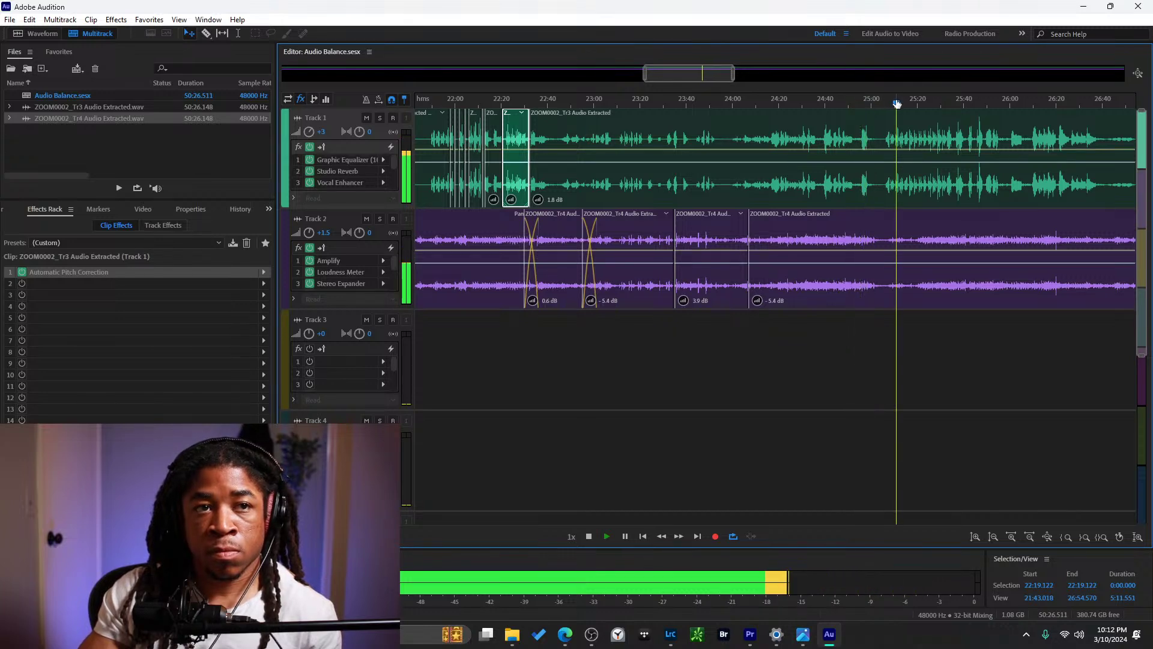
left_click(980, 100)
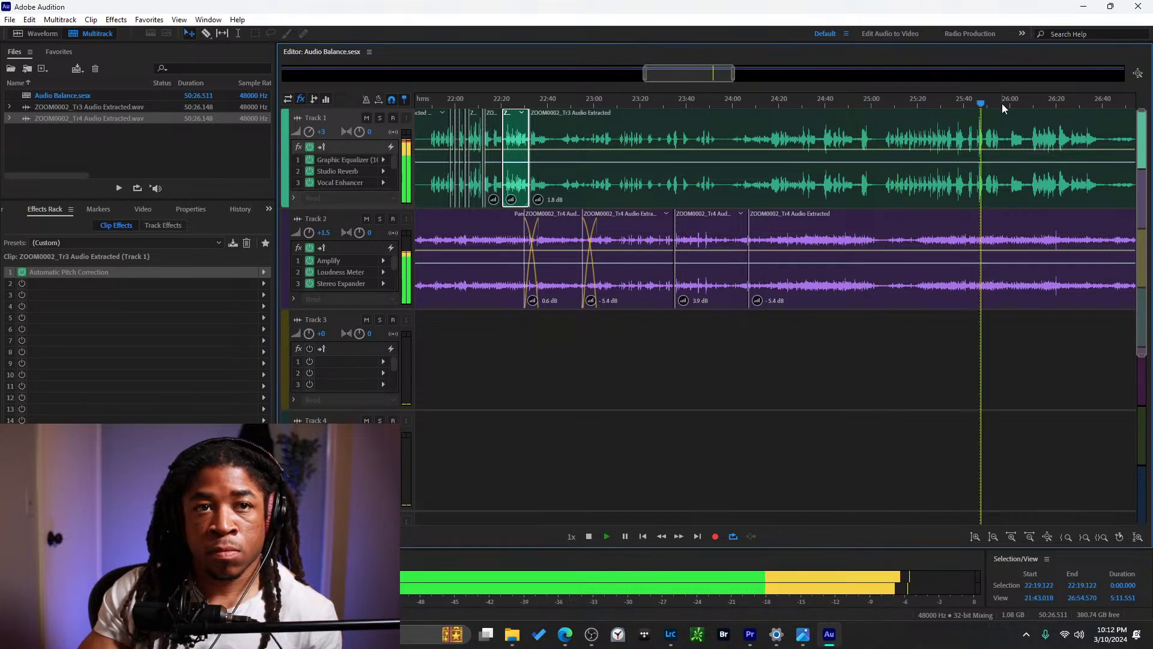
left_click(748, 77)
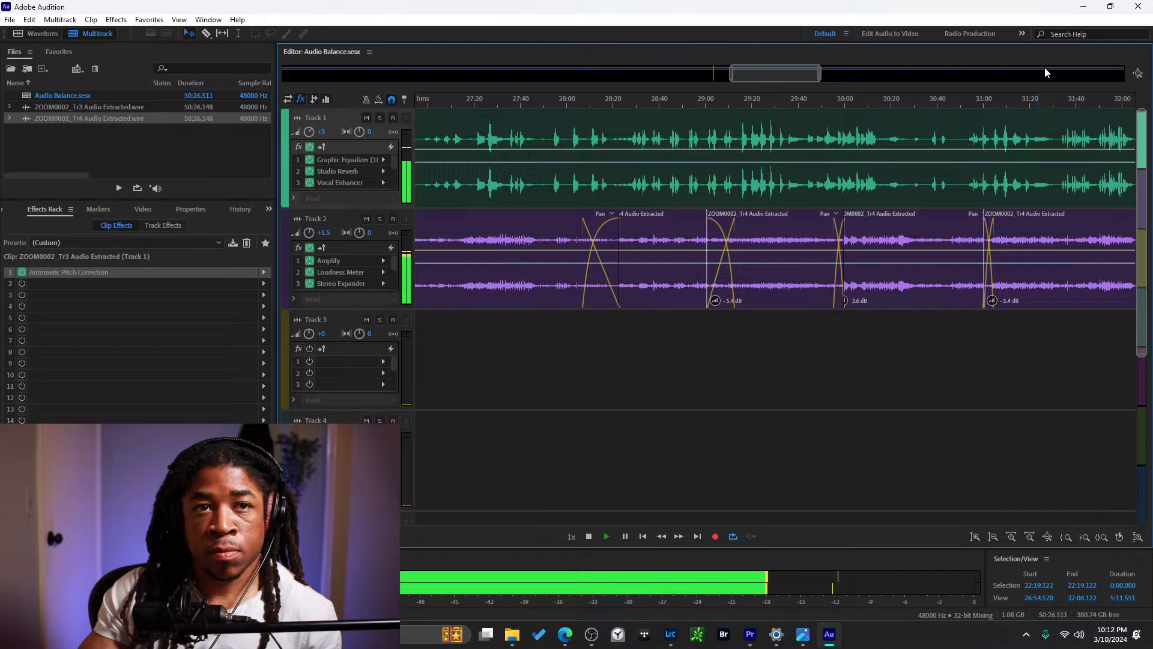
left_click(1135, 73)
left_click_drag(819, 102, 955, 102)
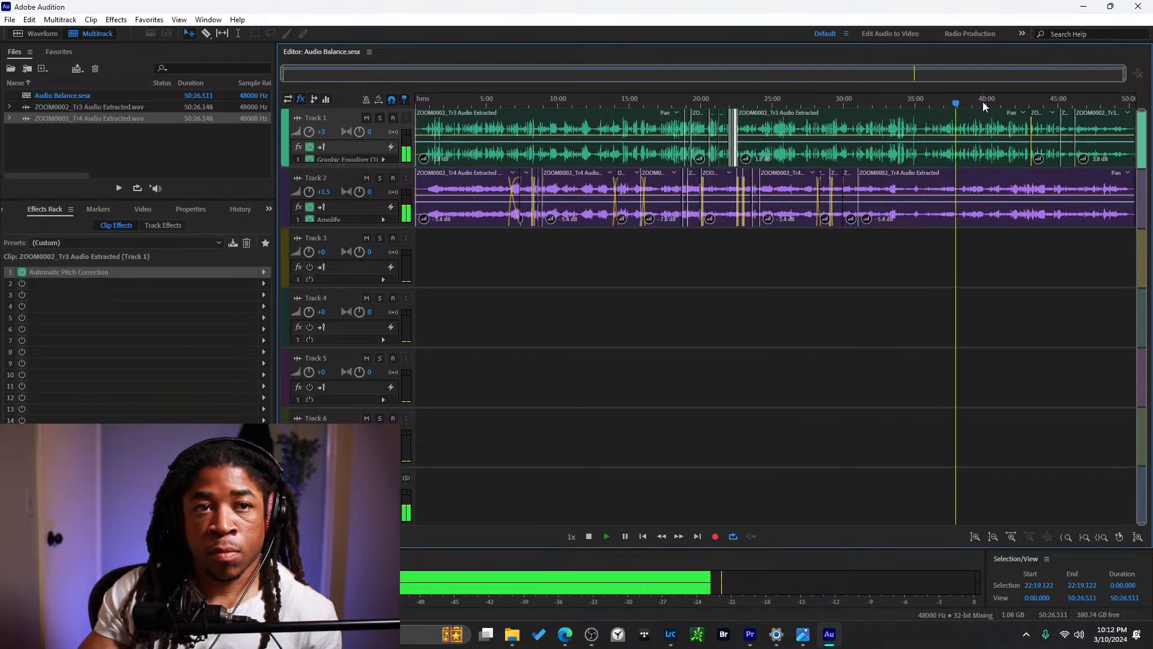
key("space")
Save the Audio Balance session and switch to Premiere Pro.
key("ctrl+s")
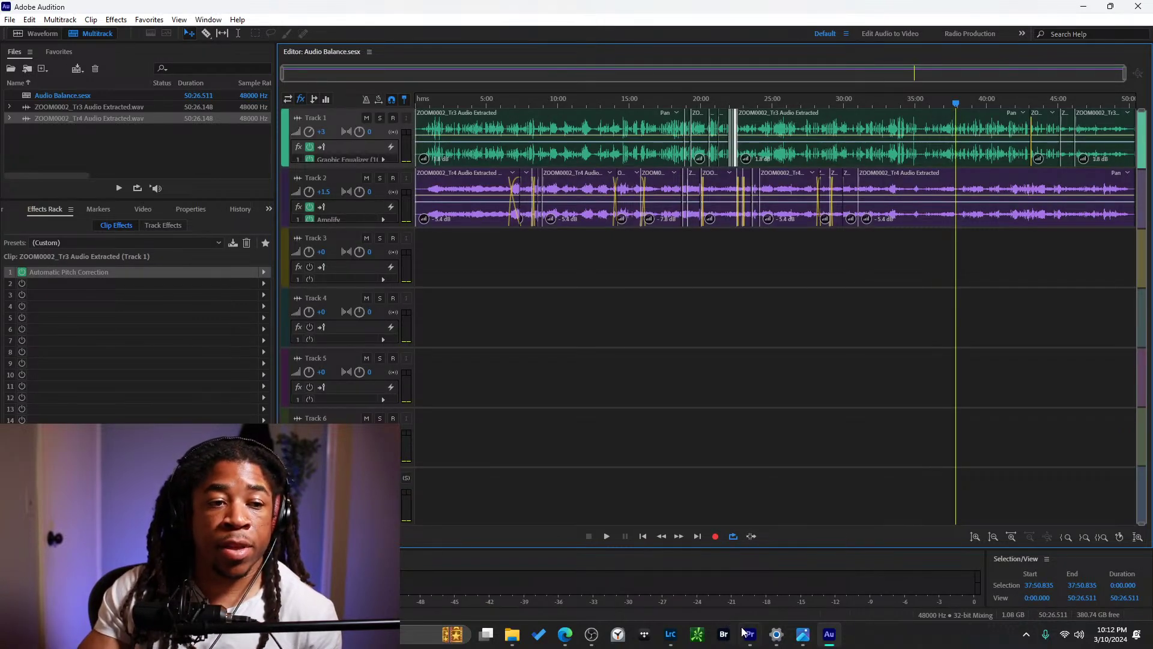
left_click(746, 633)
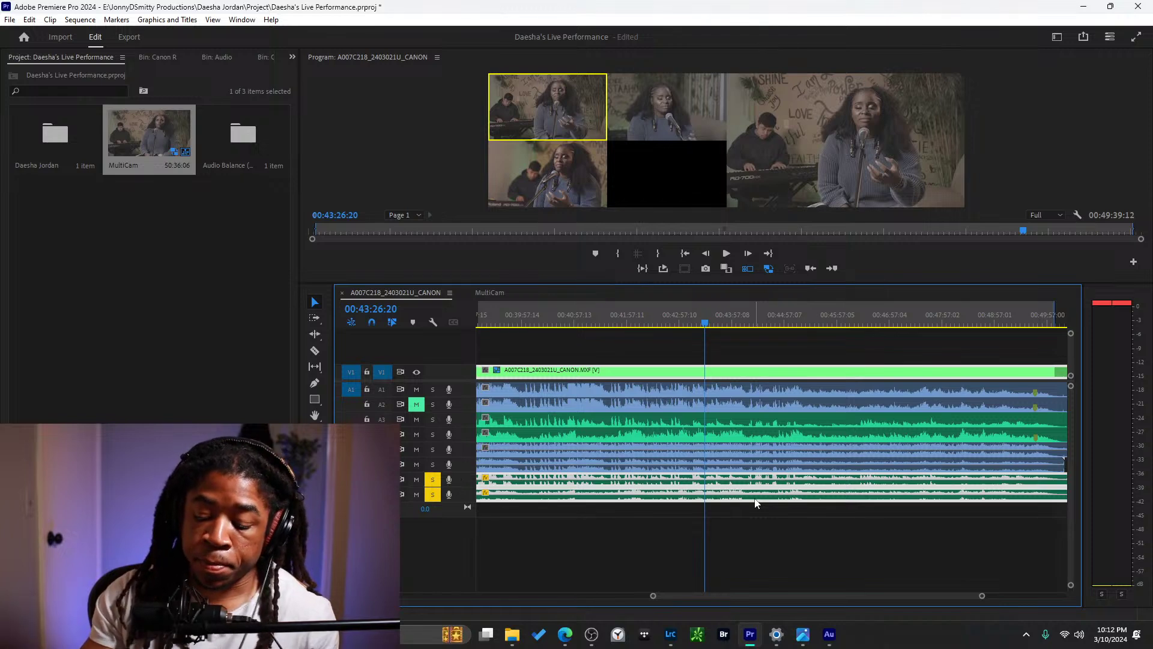
Delete only the old Track 1 and Track 2 mix clips from the two soloed audio tracks of the A007C218_2403021U_CANON sequence.
key("Delete")
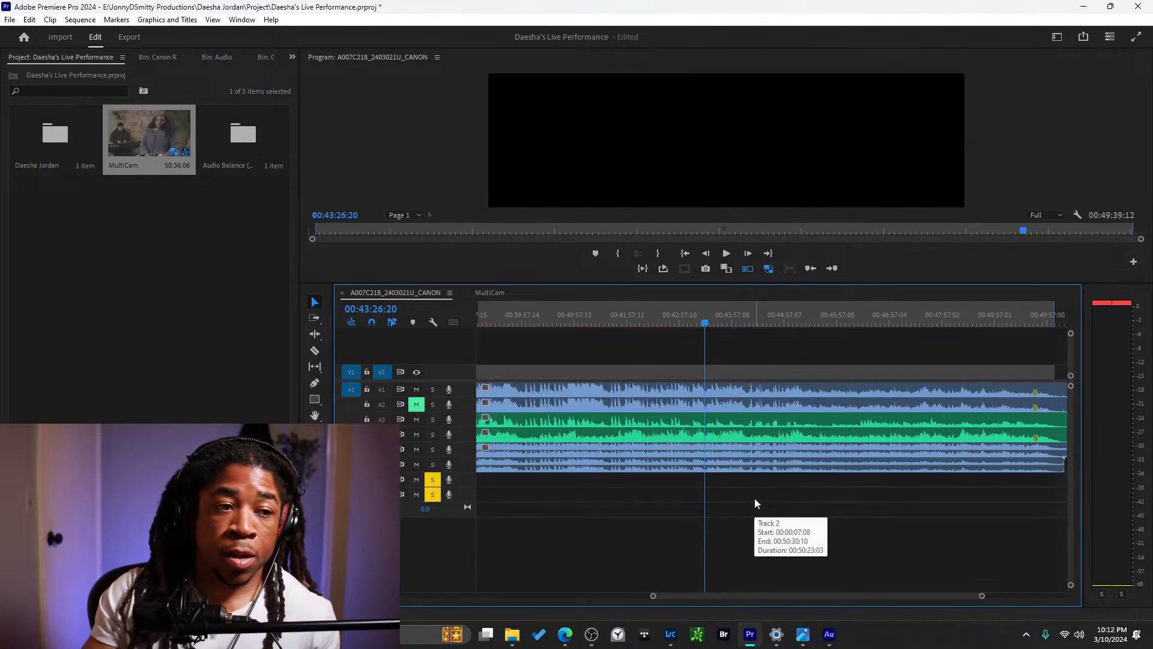
key("ctrl+z")
left_click(695, 517)
left_click(709, 489)
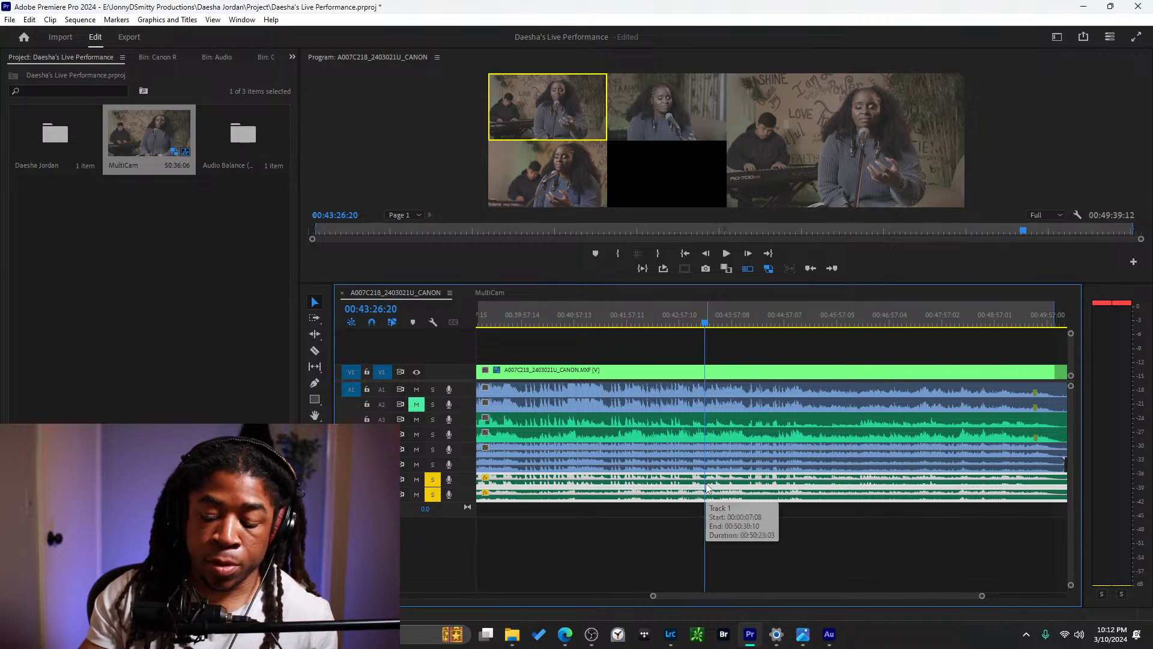
key("Delete")
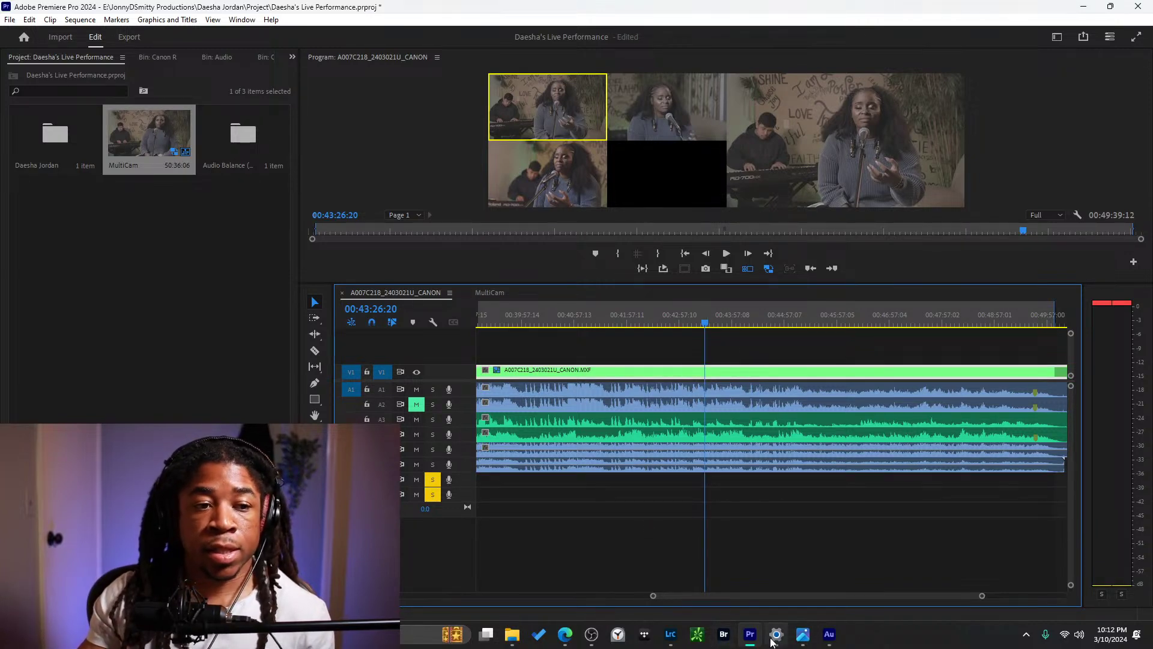
Switch to Audition and export the session to Premiere Pro with each track as a stem at 48000 Hz, overwriting Audio Balance (AU Tracks).xml.
left_click(829, 634)
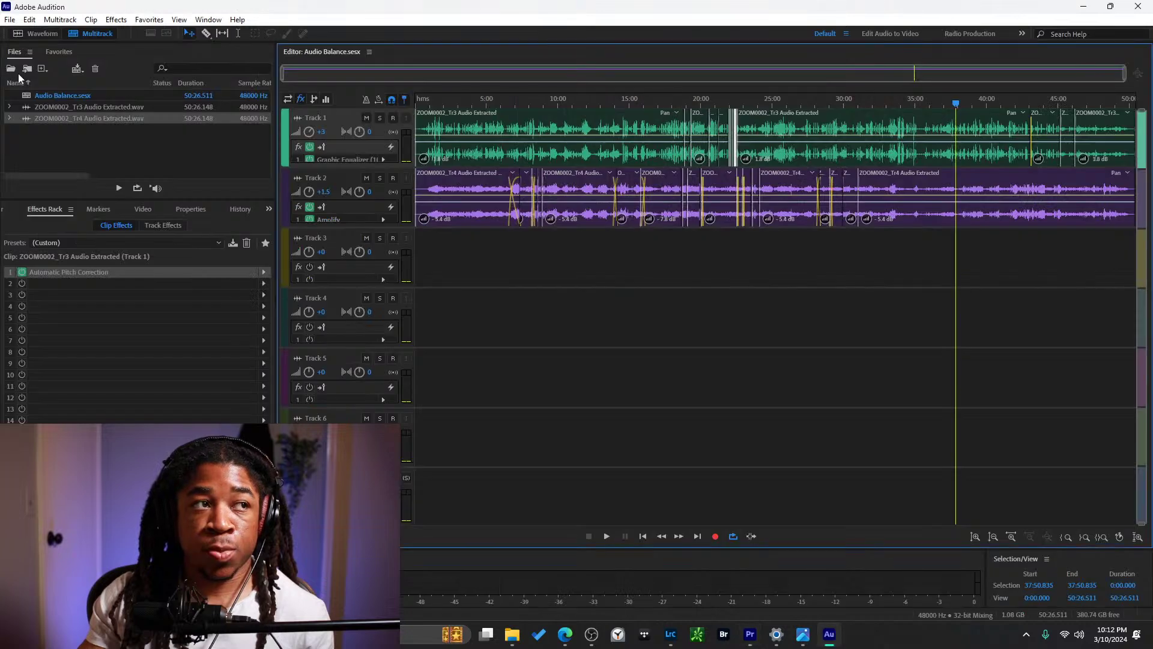
left_click(10, 19)
left_click(29, 19)
left_click(9, 20)
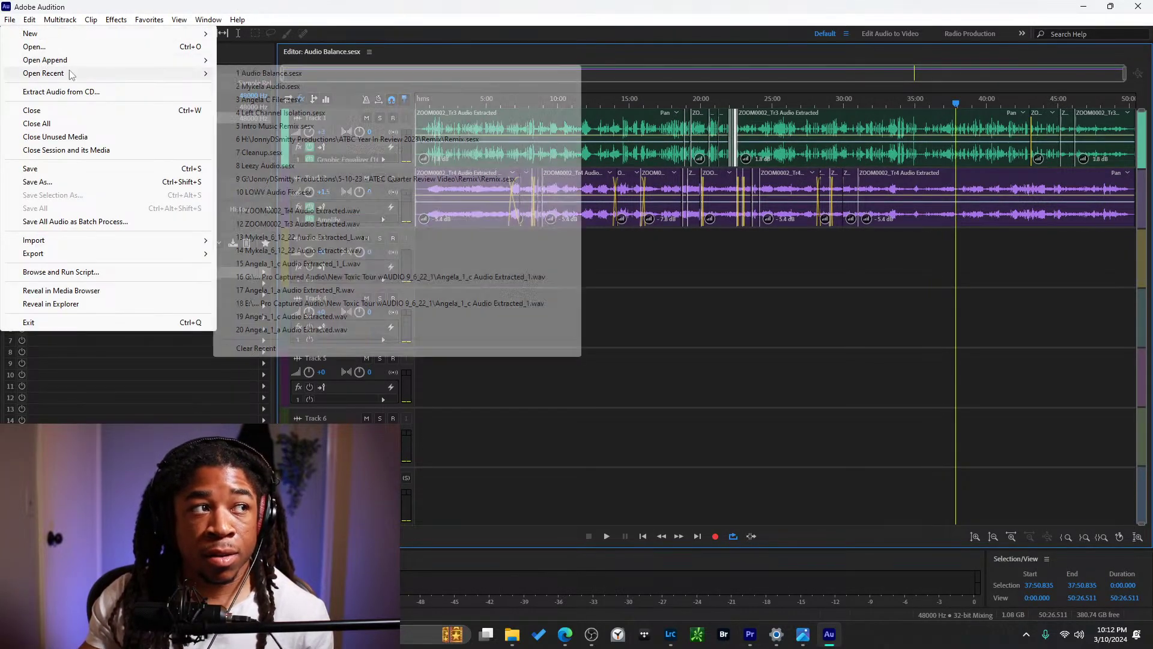
mouse_move(165, 257)
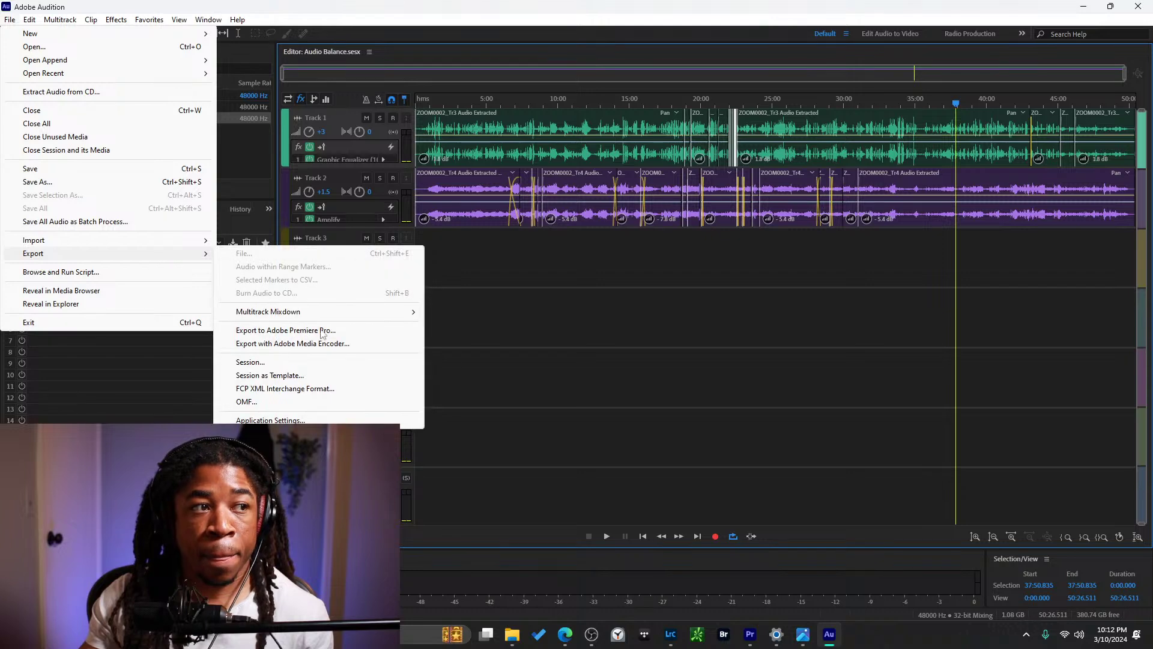
left_click(301, 330)
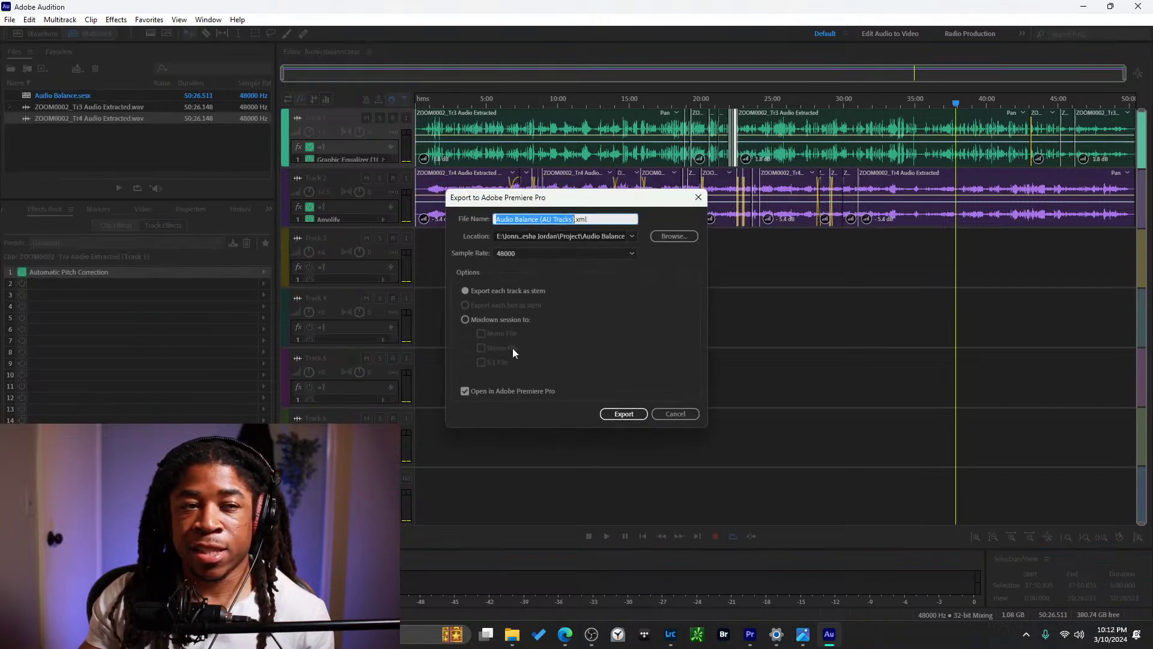
left_click(619, 414)
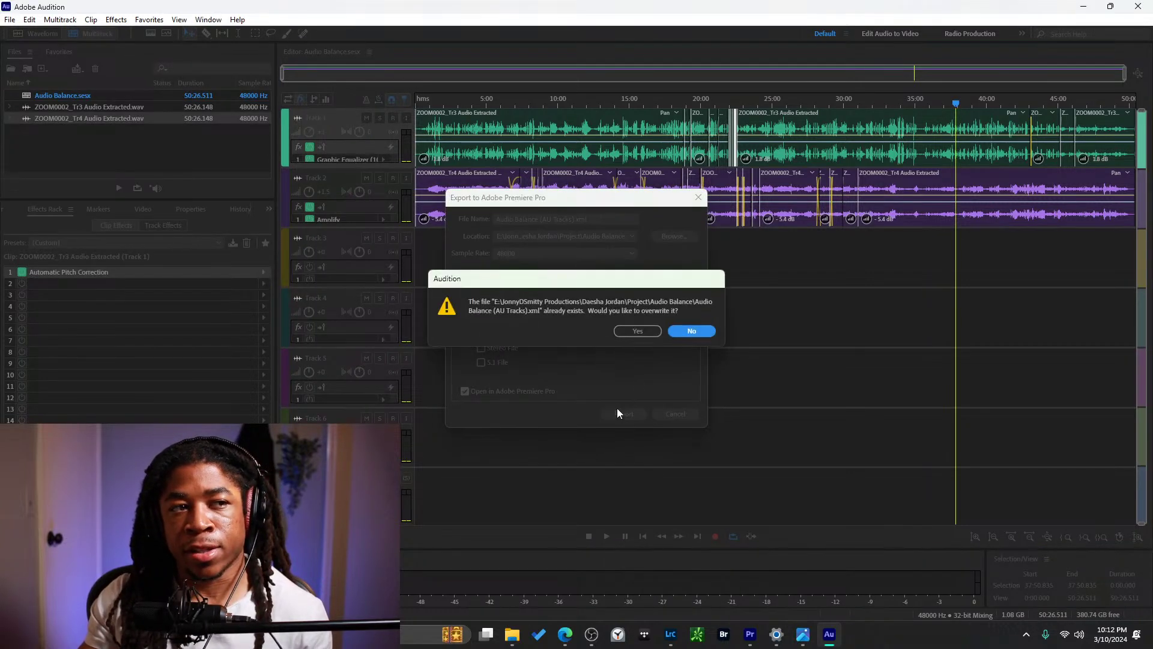
left_click(652, 332)
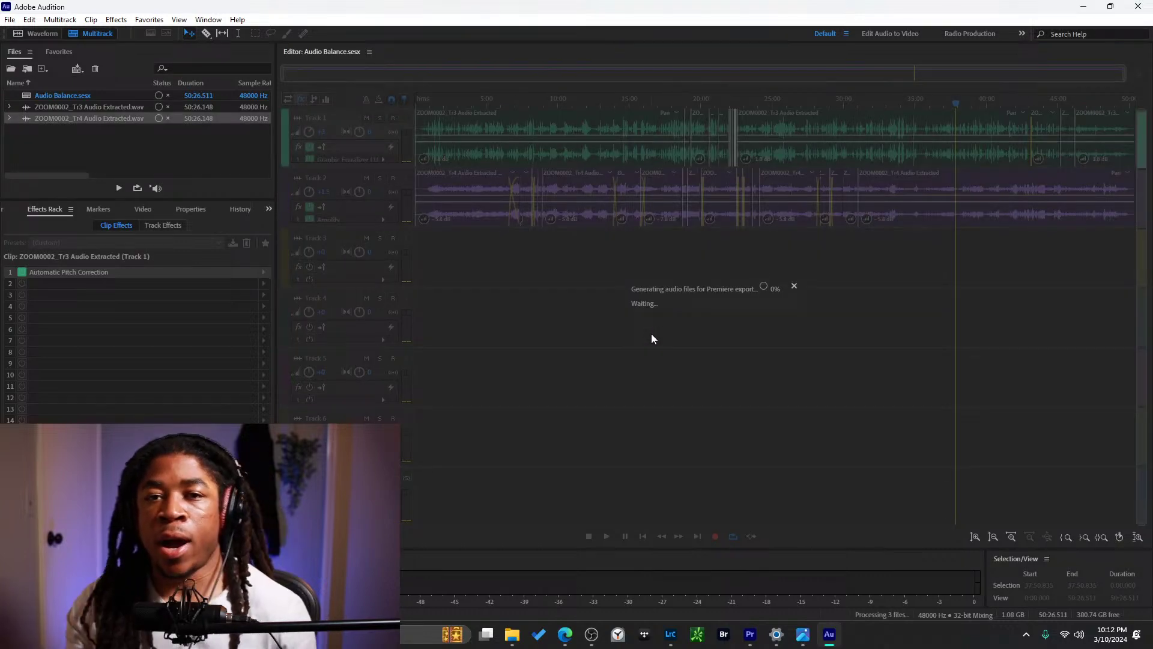